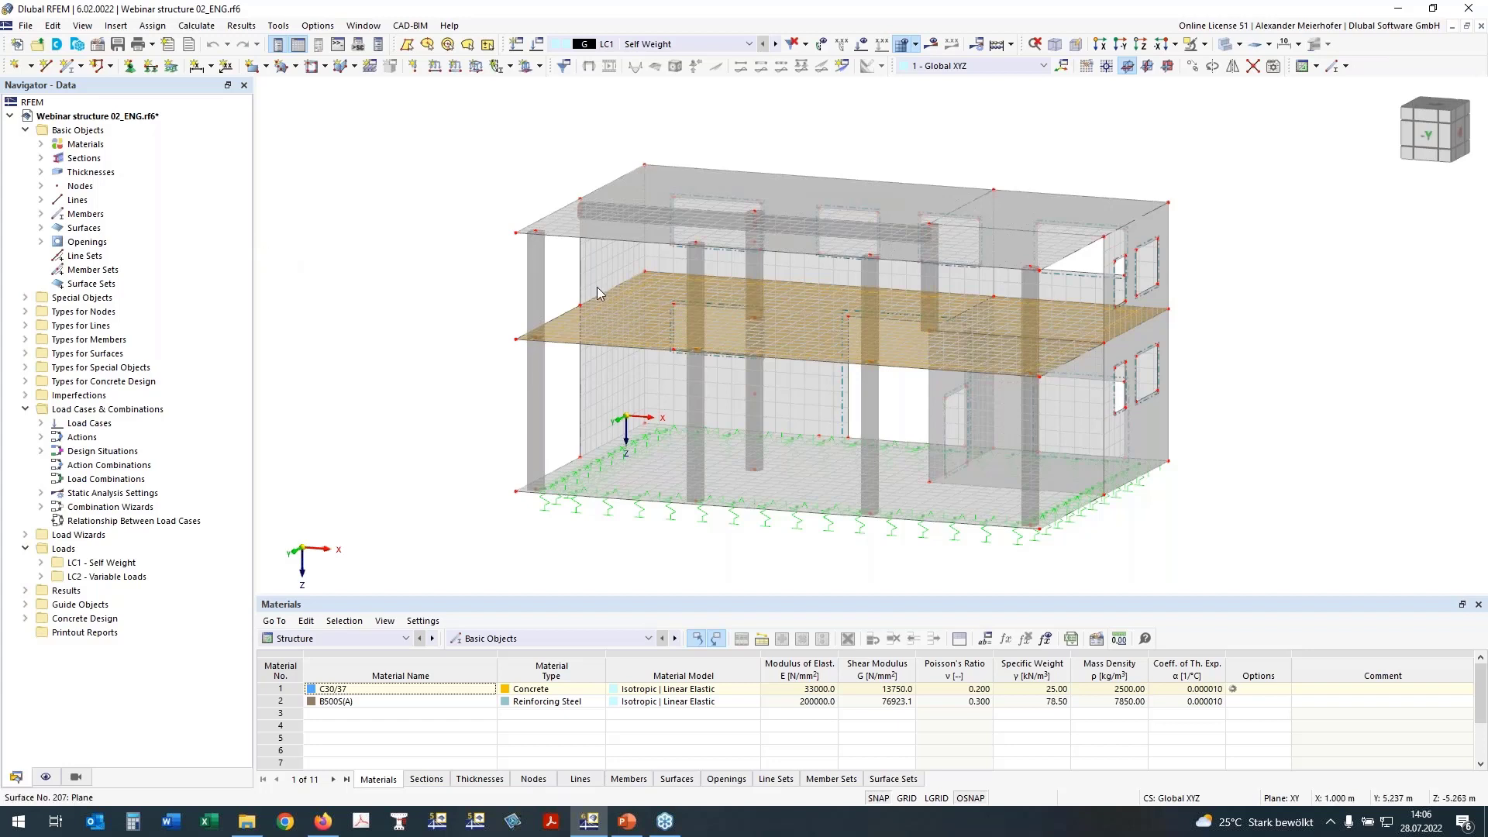
{"action": "middle_click_drag", "start_coordinate": [447, 282], "coordinate": [527, 288], "text": "ctrl"}
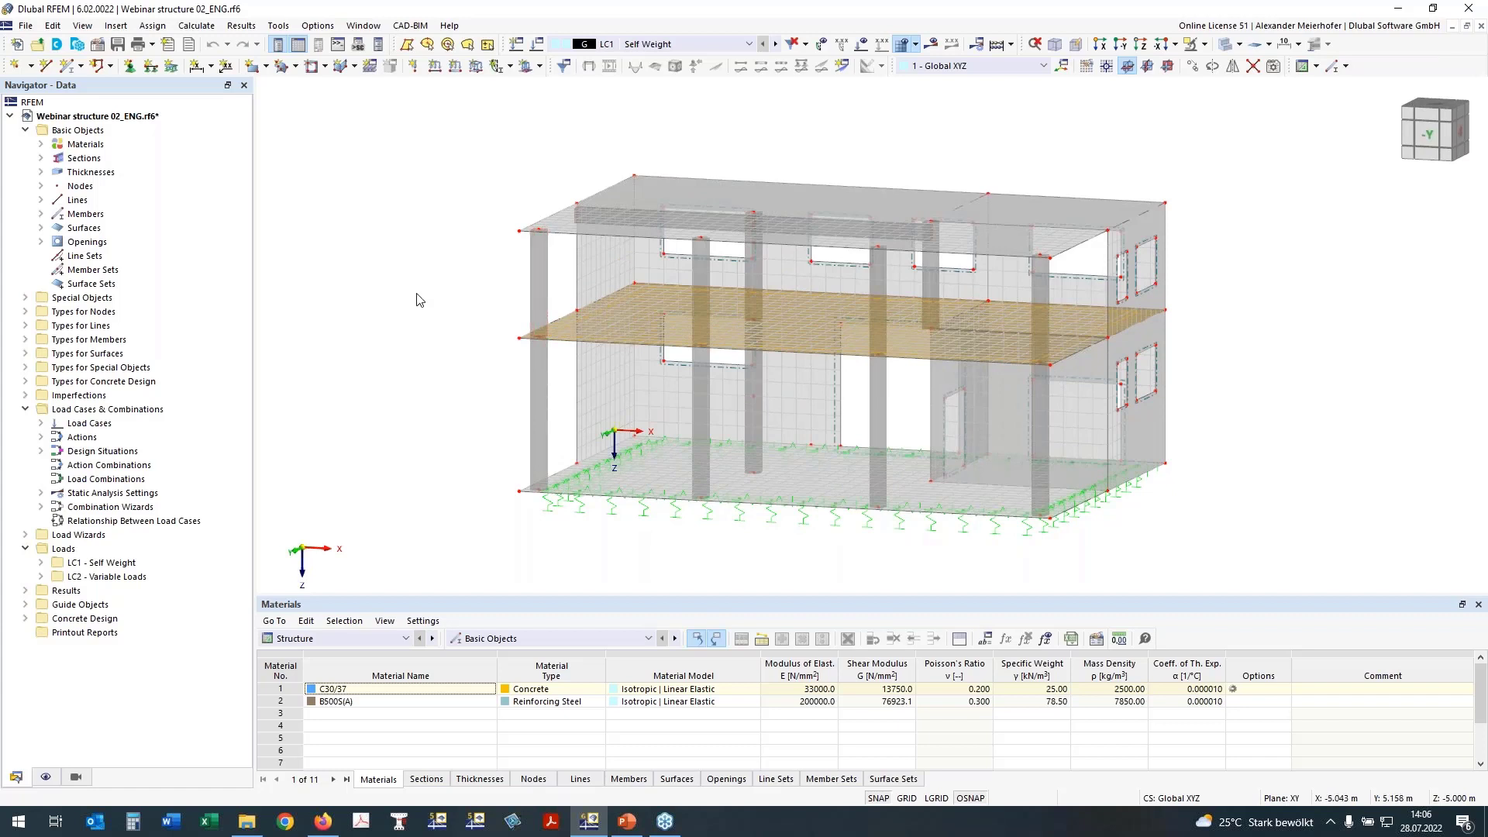
{"action": "mouse_move", "coordinate": [417, 295]}
{"action": "middle_mouse_down", "text": "ctrl"}
{"action": "mouse_move", "coordinate": [435, 293]}
{"action": "mouse_move", "coordinate": [424, 300]}
{"action": "middle_mouse_up", "text": "ctrl"}
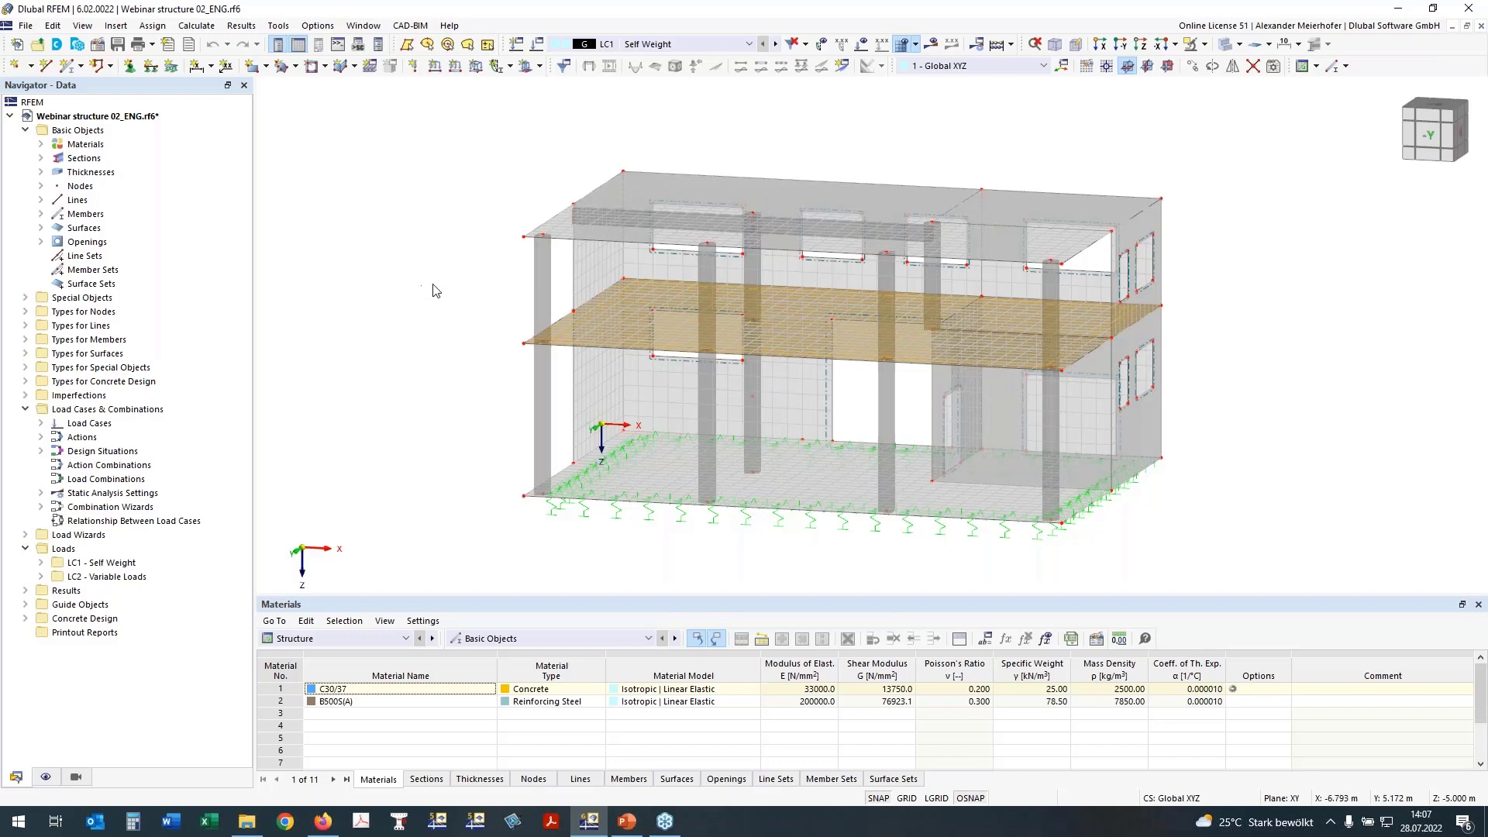
{"action": "middle_click_drag", "start_coordinate": [389, 290], "coordinate": [400, 295], "text": "ctrl"}
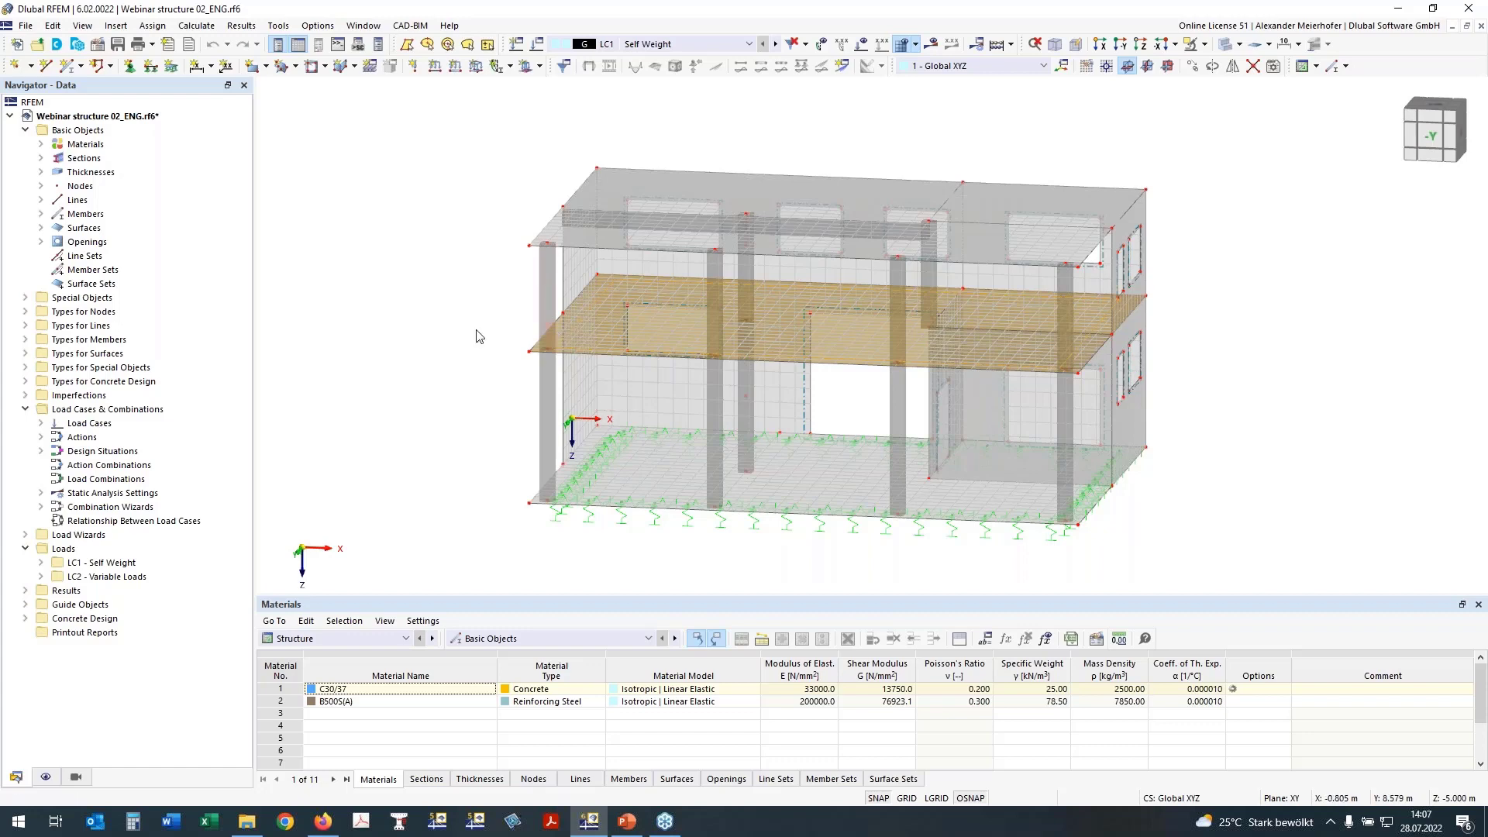
{"action": "middle_click_drag", "start_coordinate": [431, 332], "coordinate": [513, 359]}
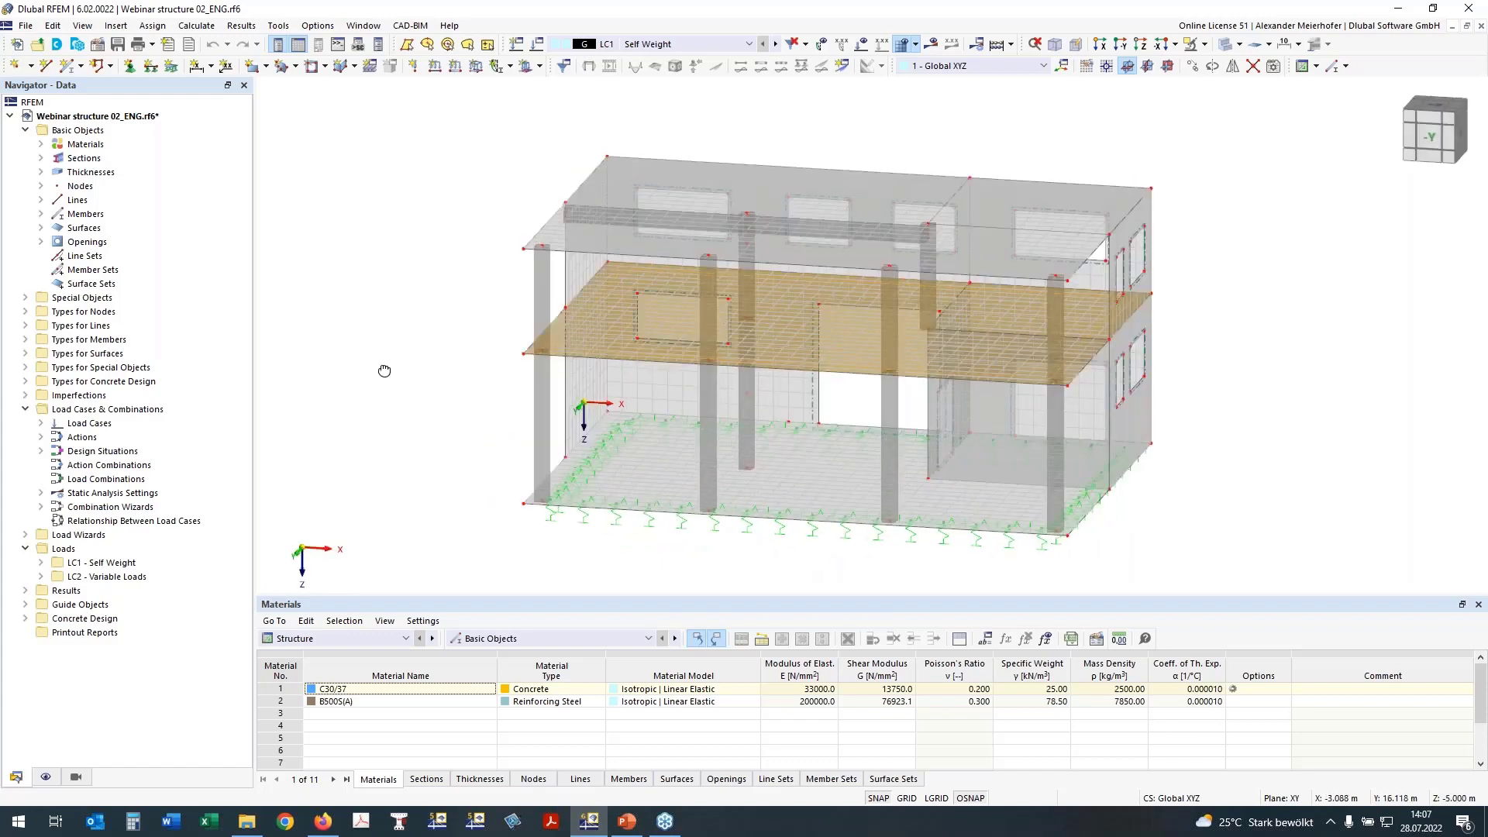
{"action": "middle_click_drag", "start_coordinate": [384, 370], "coordinate": [395, 320], "text": "ctrl"}
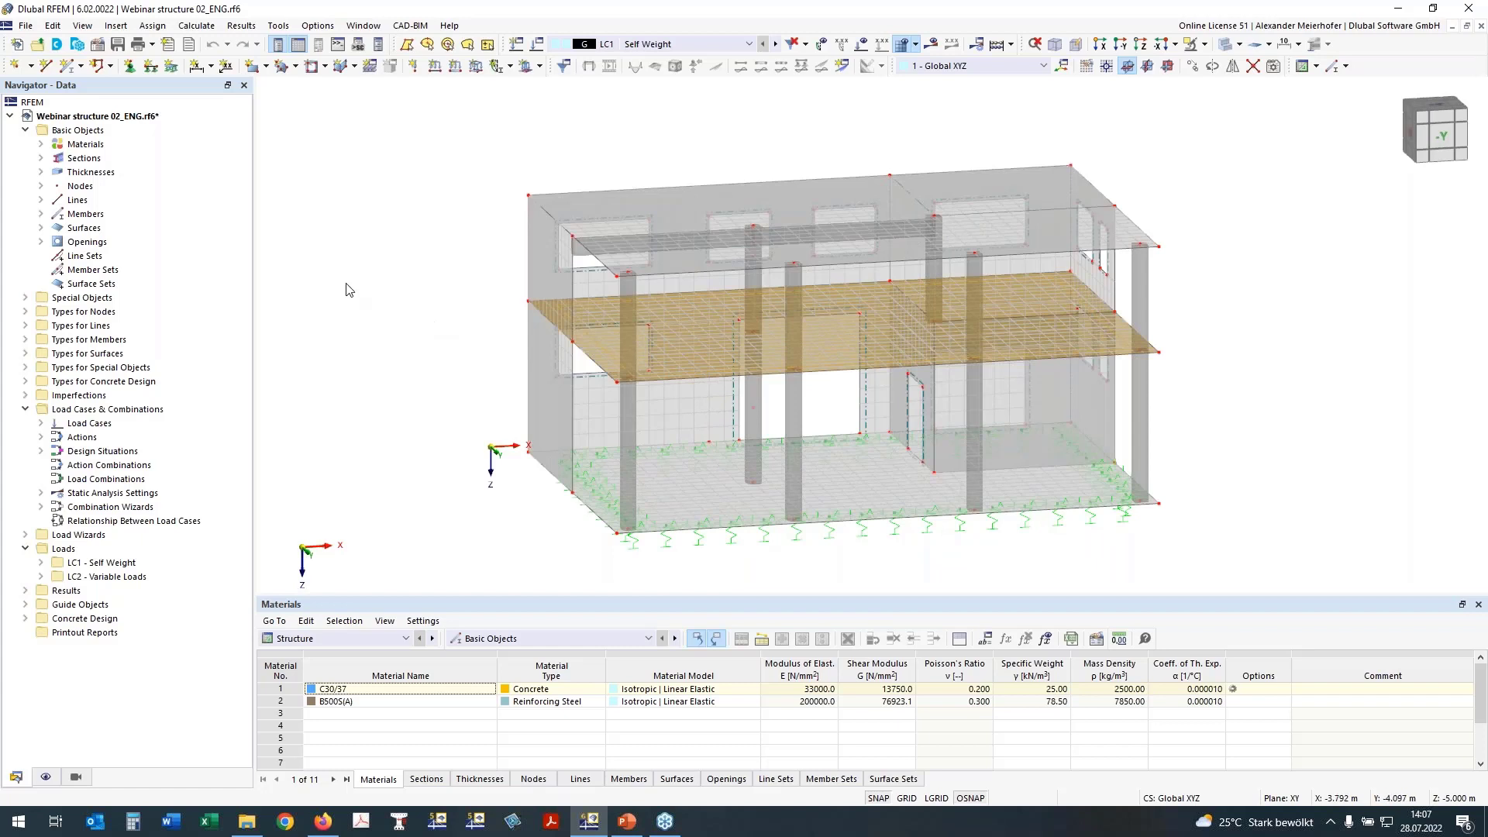
Step: Review the materials and highlight the members using sections R_M1 450/450 and R_M1 450/500
{"action": "left_click", "coordinate": [41, 145]}
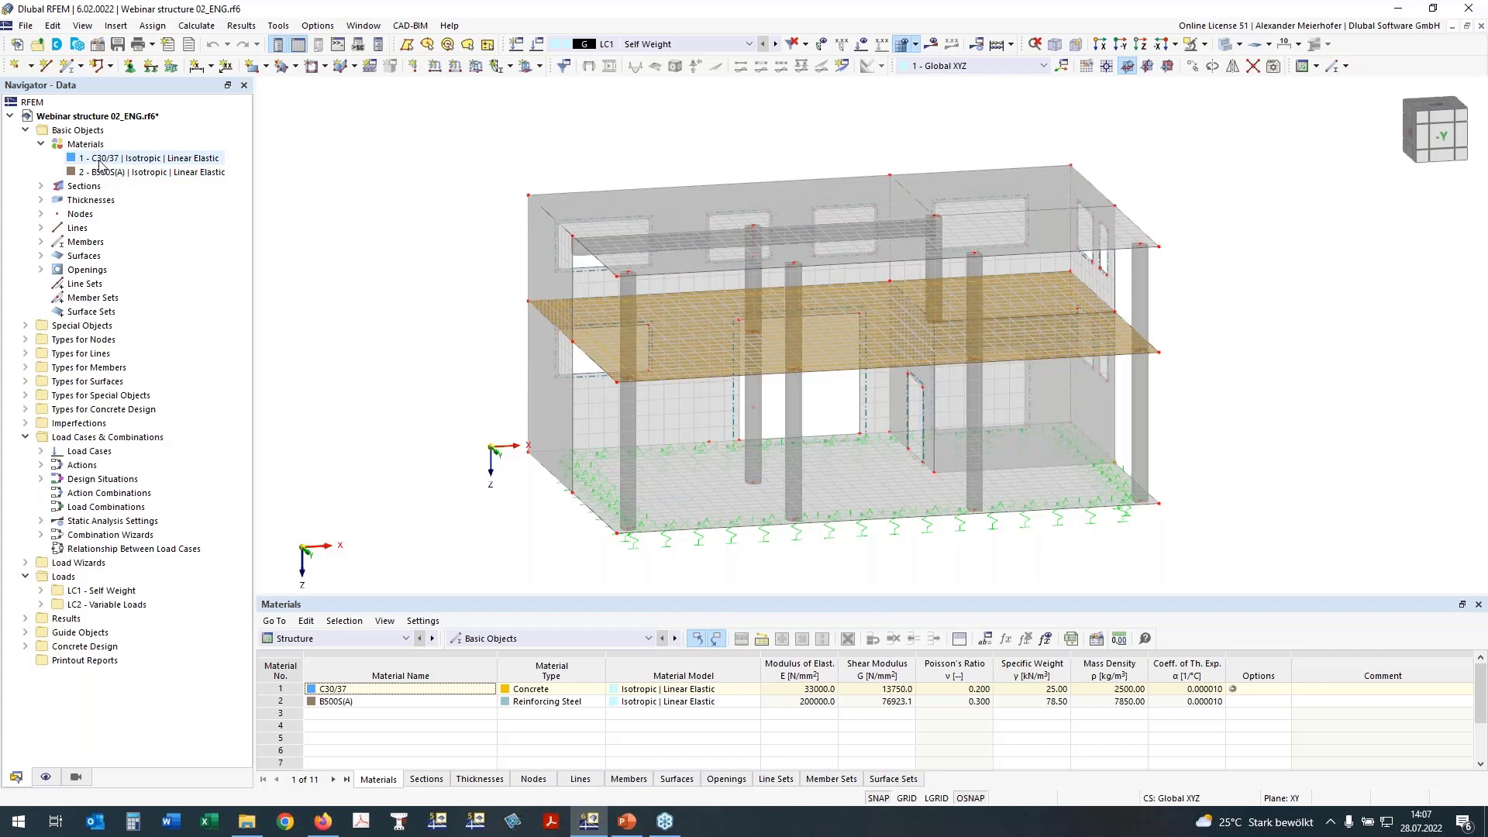
{"action": "left_click", "coordinate": [41, 186]}
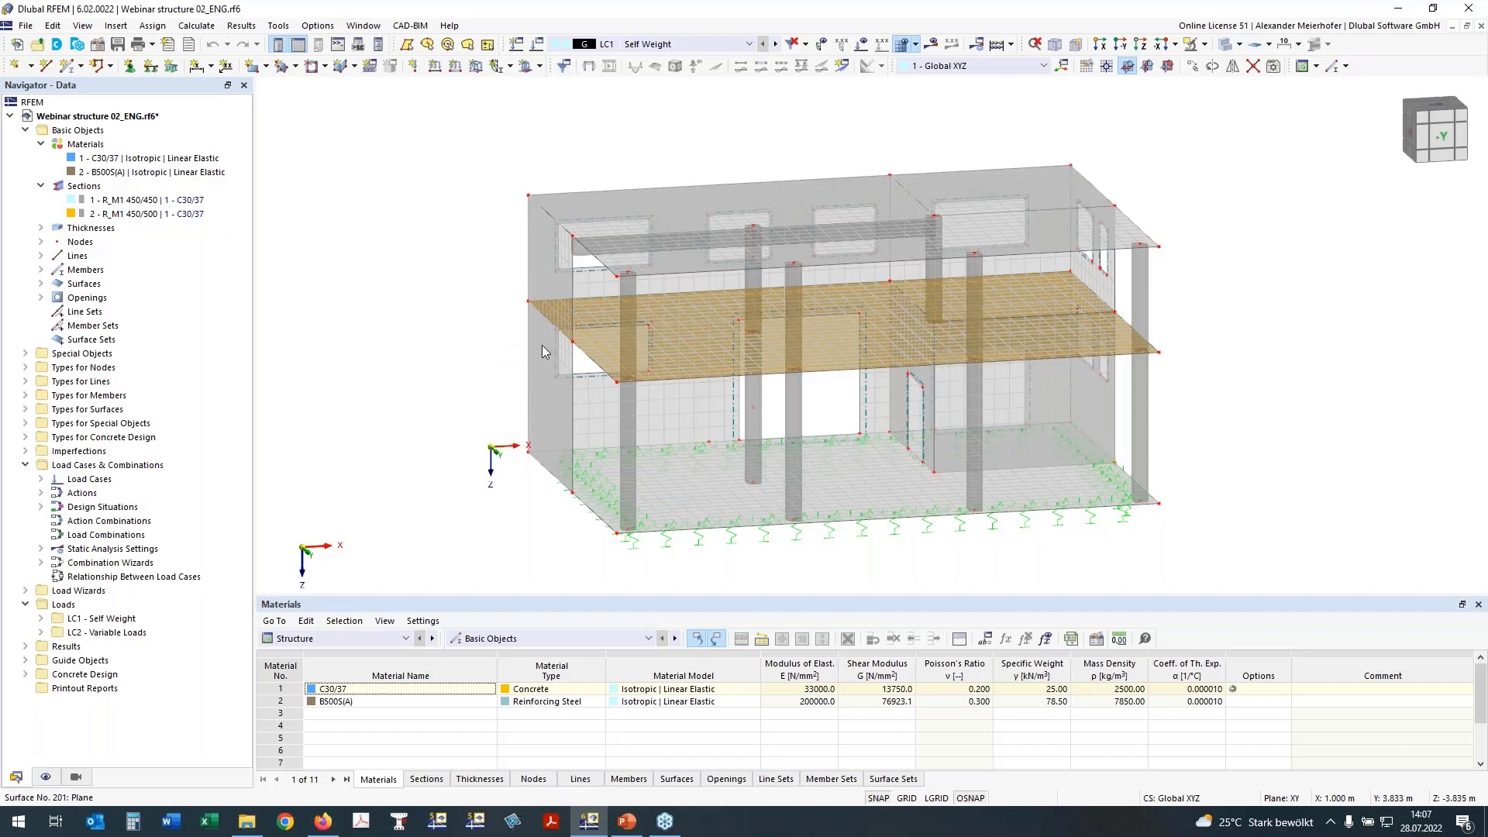
{"action": "left_click", "coordinate": [133, 201]}
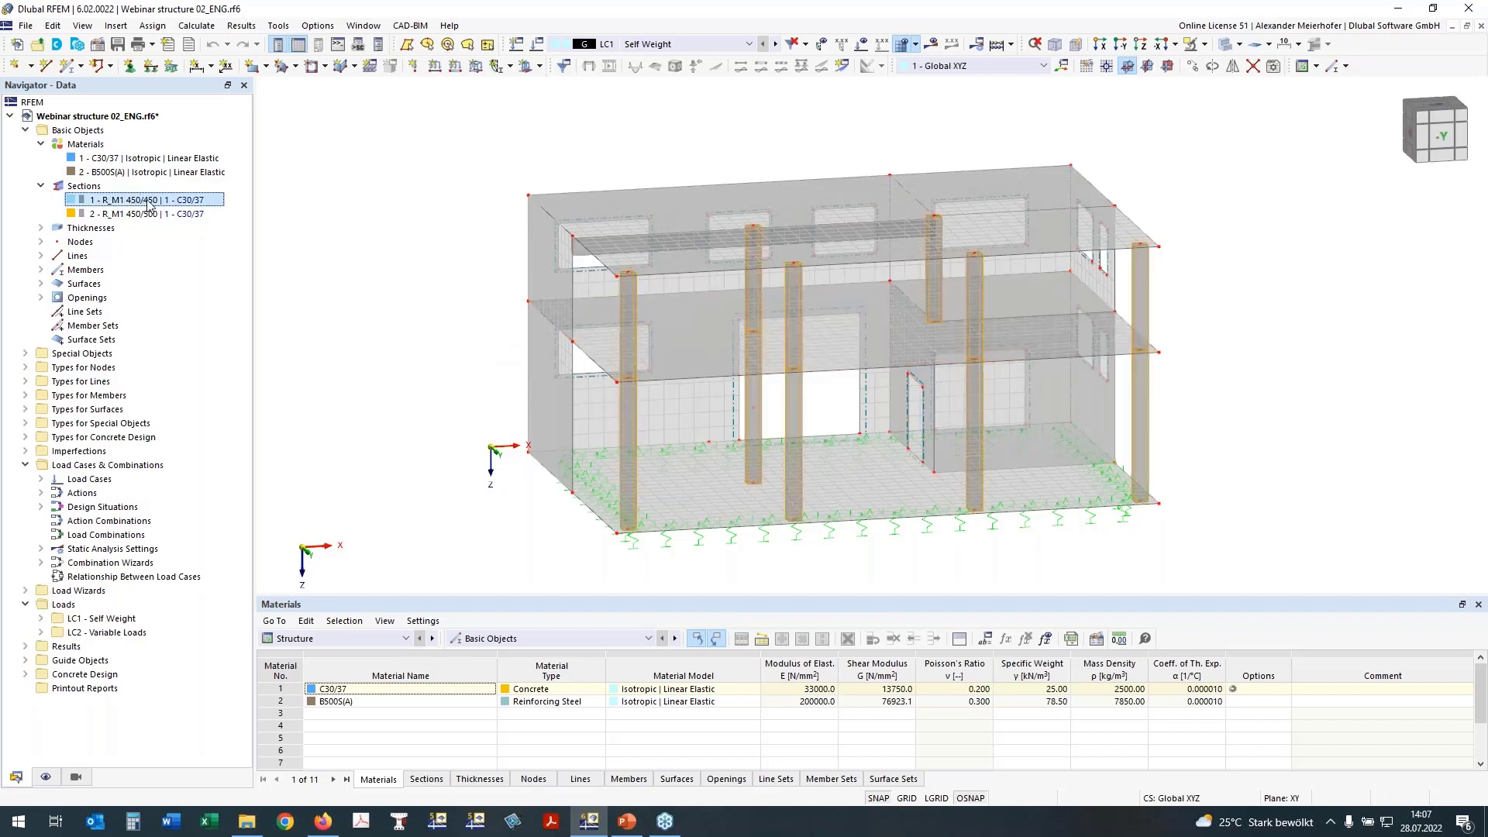
{"action": "left_click", "coordinate": [88, 214]}
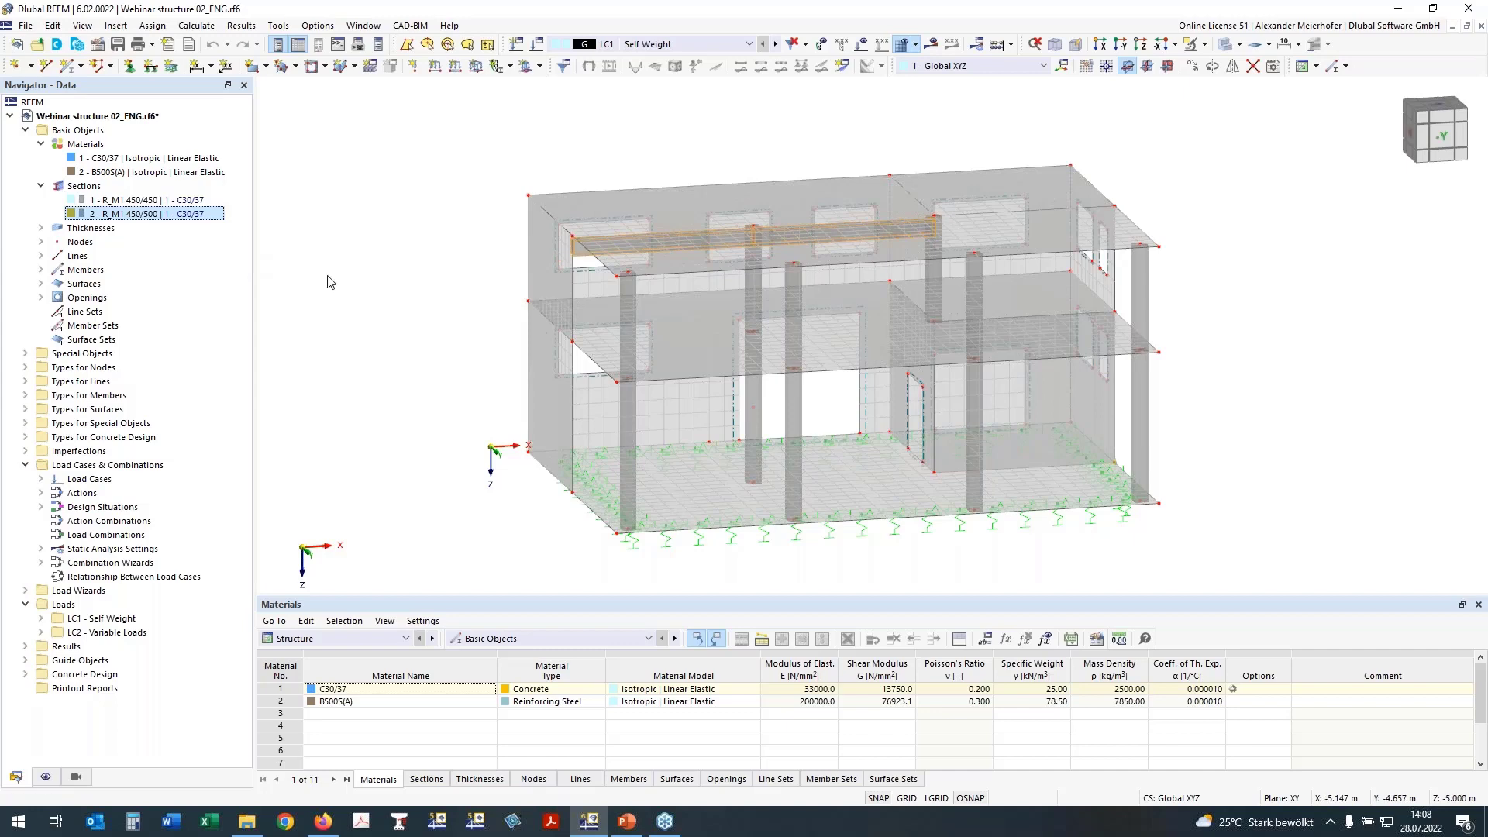
{"action": "middle_click_drag", "start_coordinate": [372, 278], "coordinate": [644, 292], "text": "ctrl"}
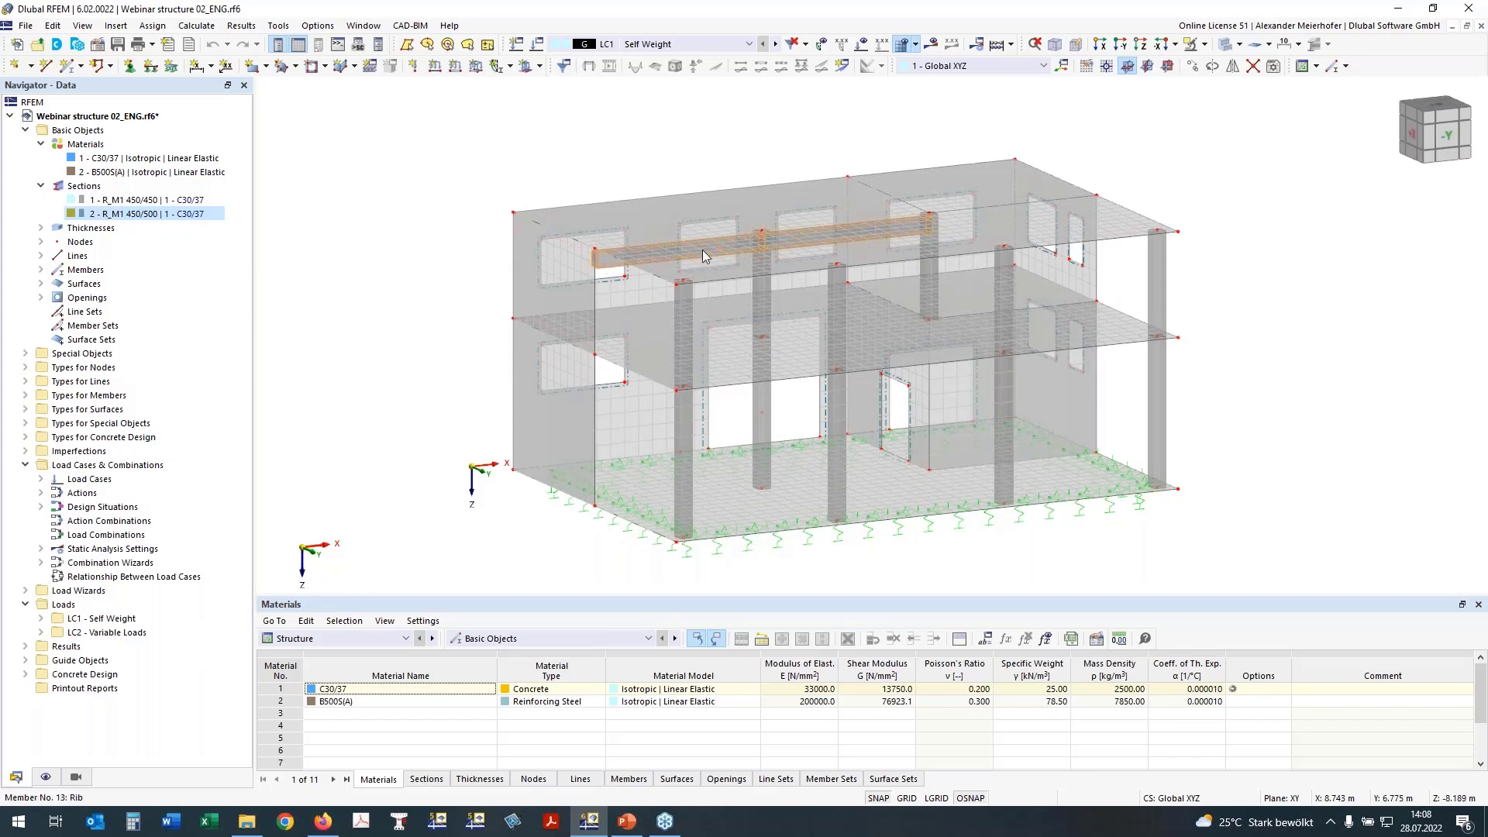
Step: Highlight in turn the surfaces with the 250 mm, 240 mm and 300 mm uniform thicknesses, then clear the highlighting
{"action": "double_click", "coordinate": [90, 228]}
{"action": "left_click", "coordinate": [107, 242]}
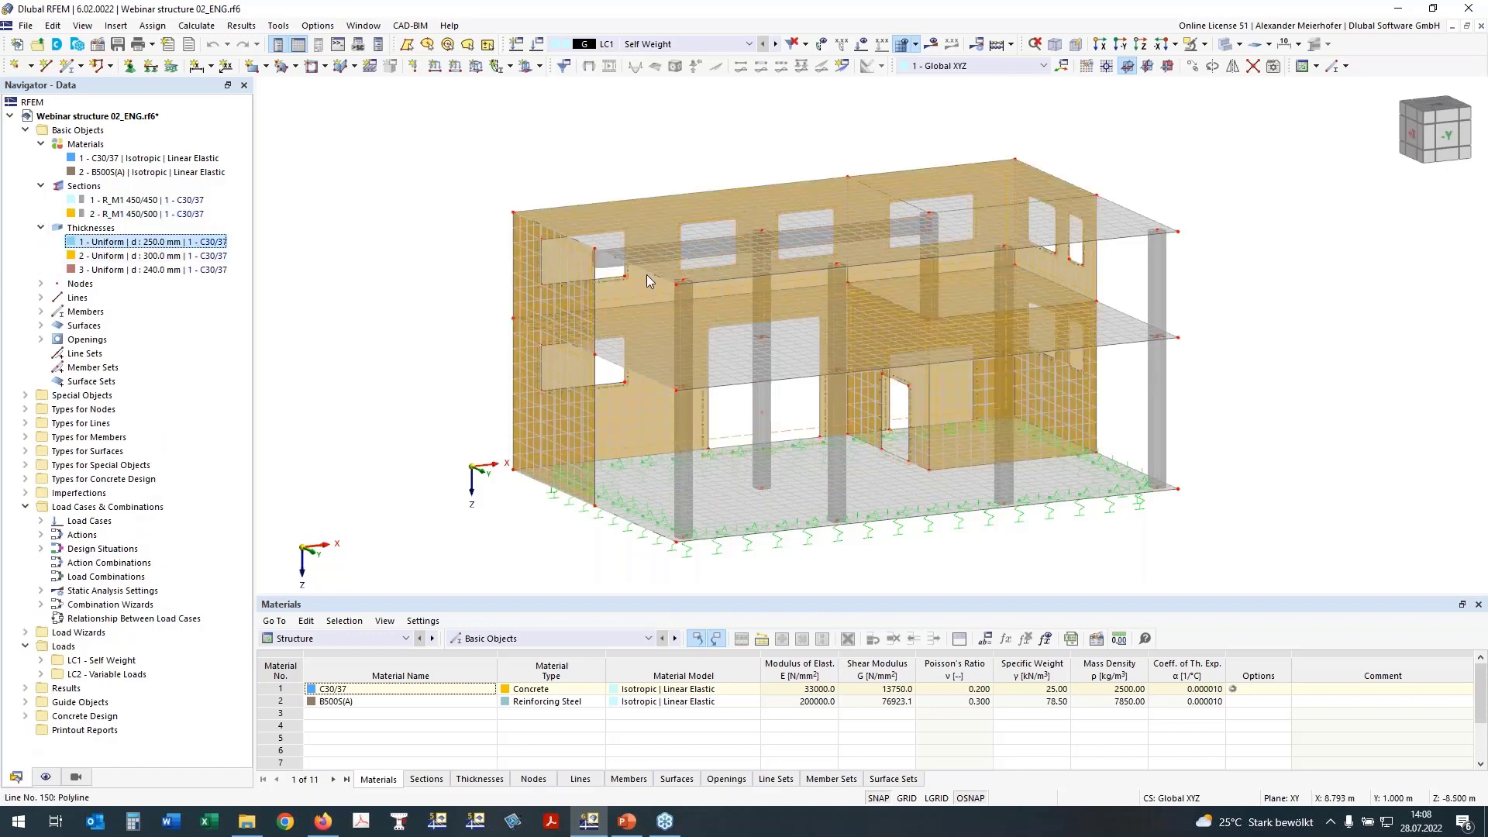
{"action": "key", "text": "Down"}
{"action": "key", "text": "Down"}
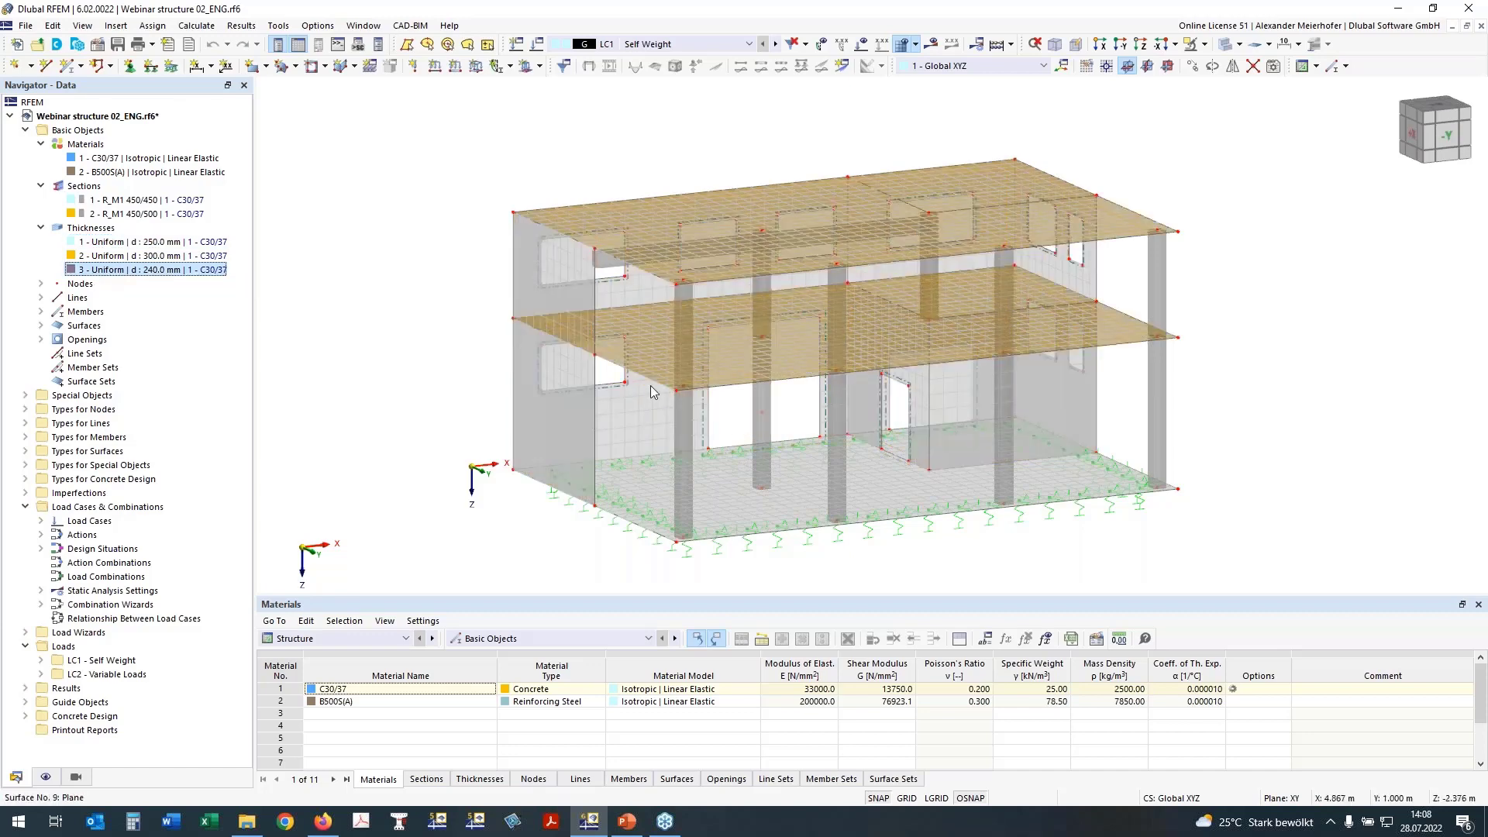
{"action": "left_click", "coordinate": [106, 256]}
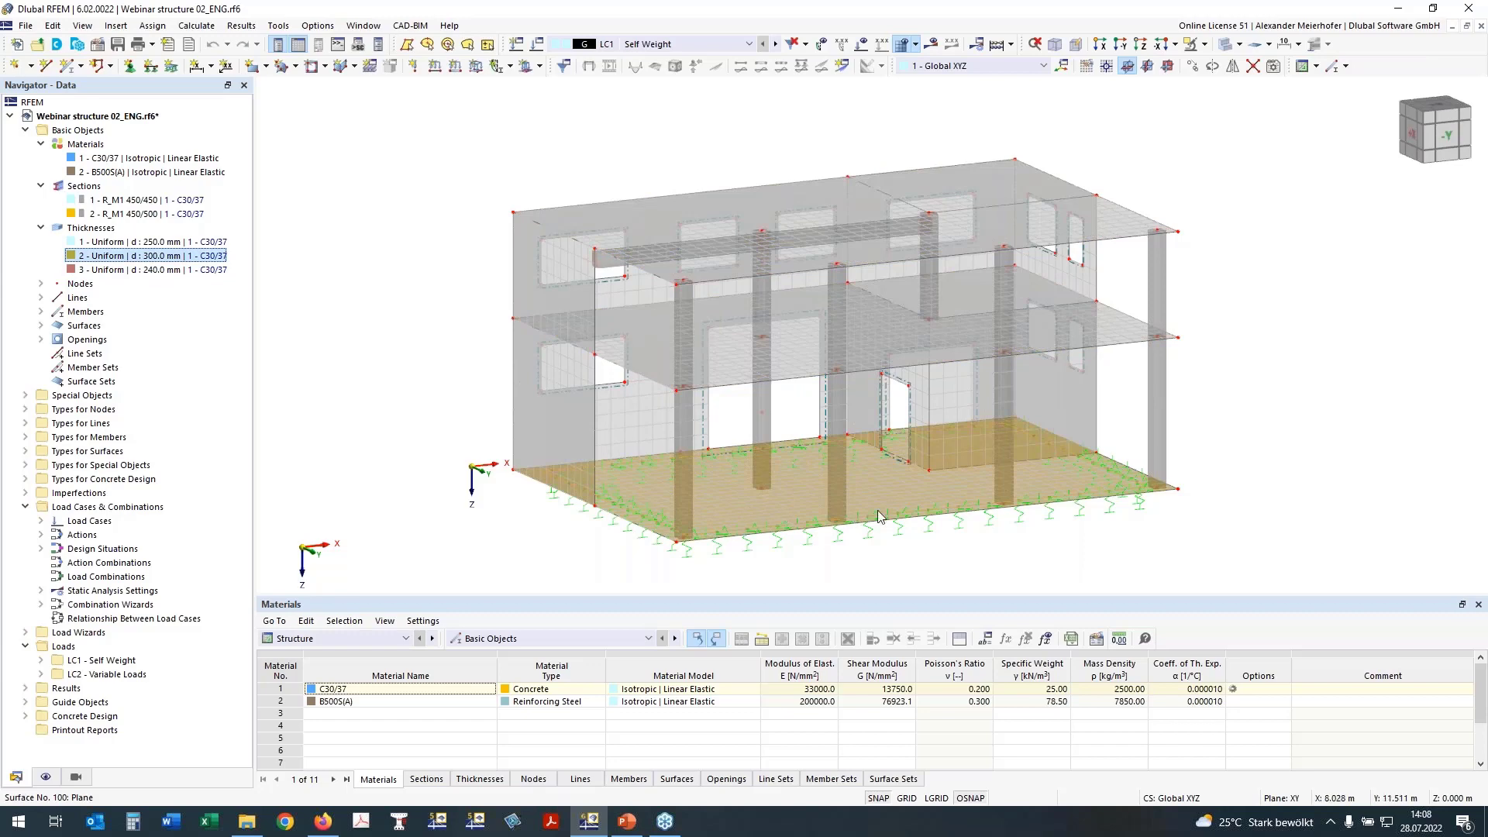
{"action": "left_click", "coordinate": [409, 421]}
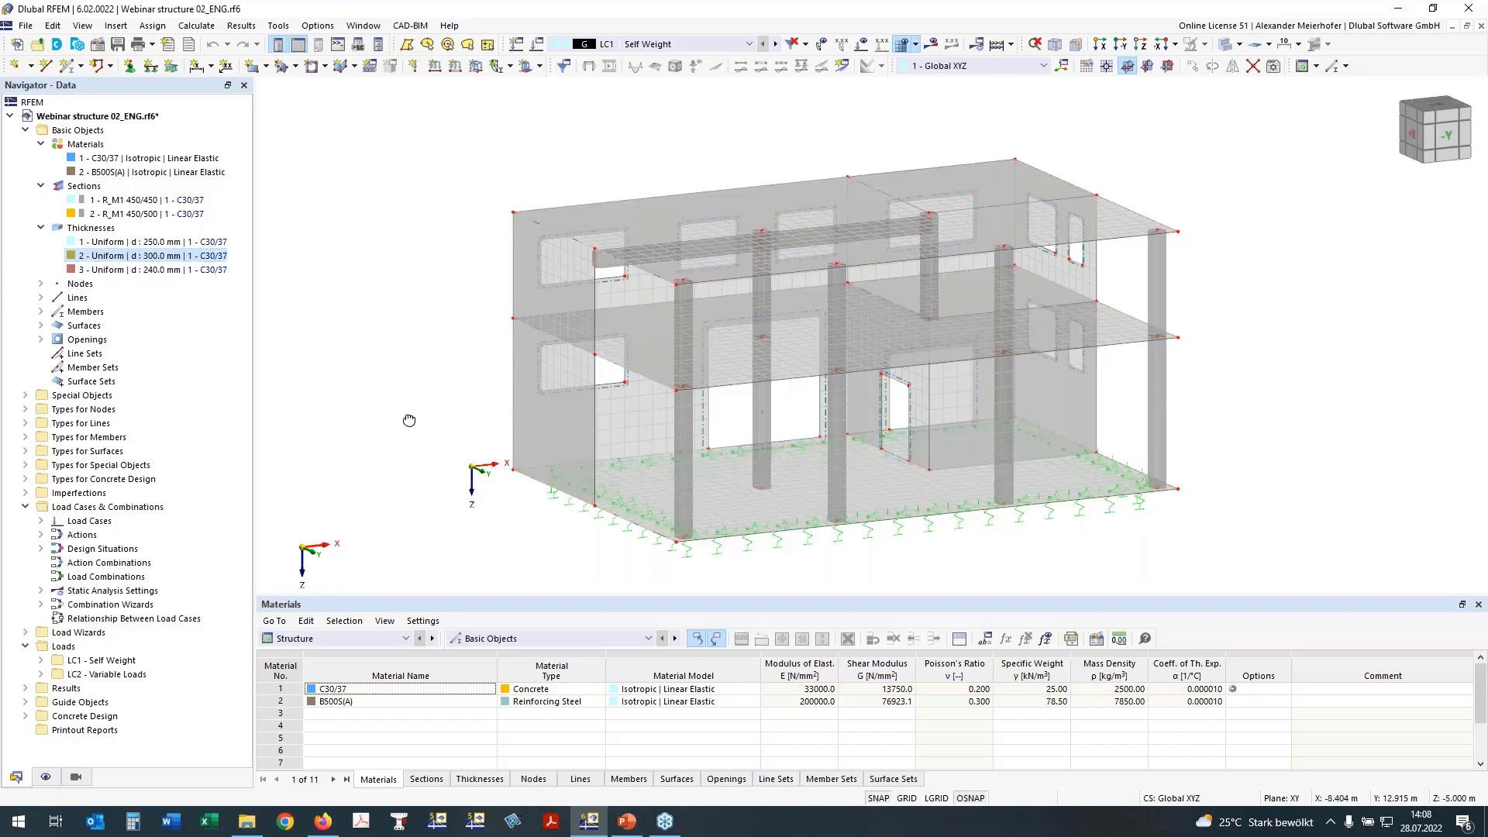
Step: Examine the building from several angles, focusing on where the outer columns meet the upper slabs
{"action": "middle_click_drag", "start_coordinate": [409, 421], "coordinate": [350, 419], "text": "ctrl"}
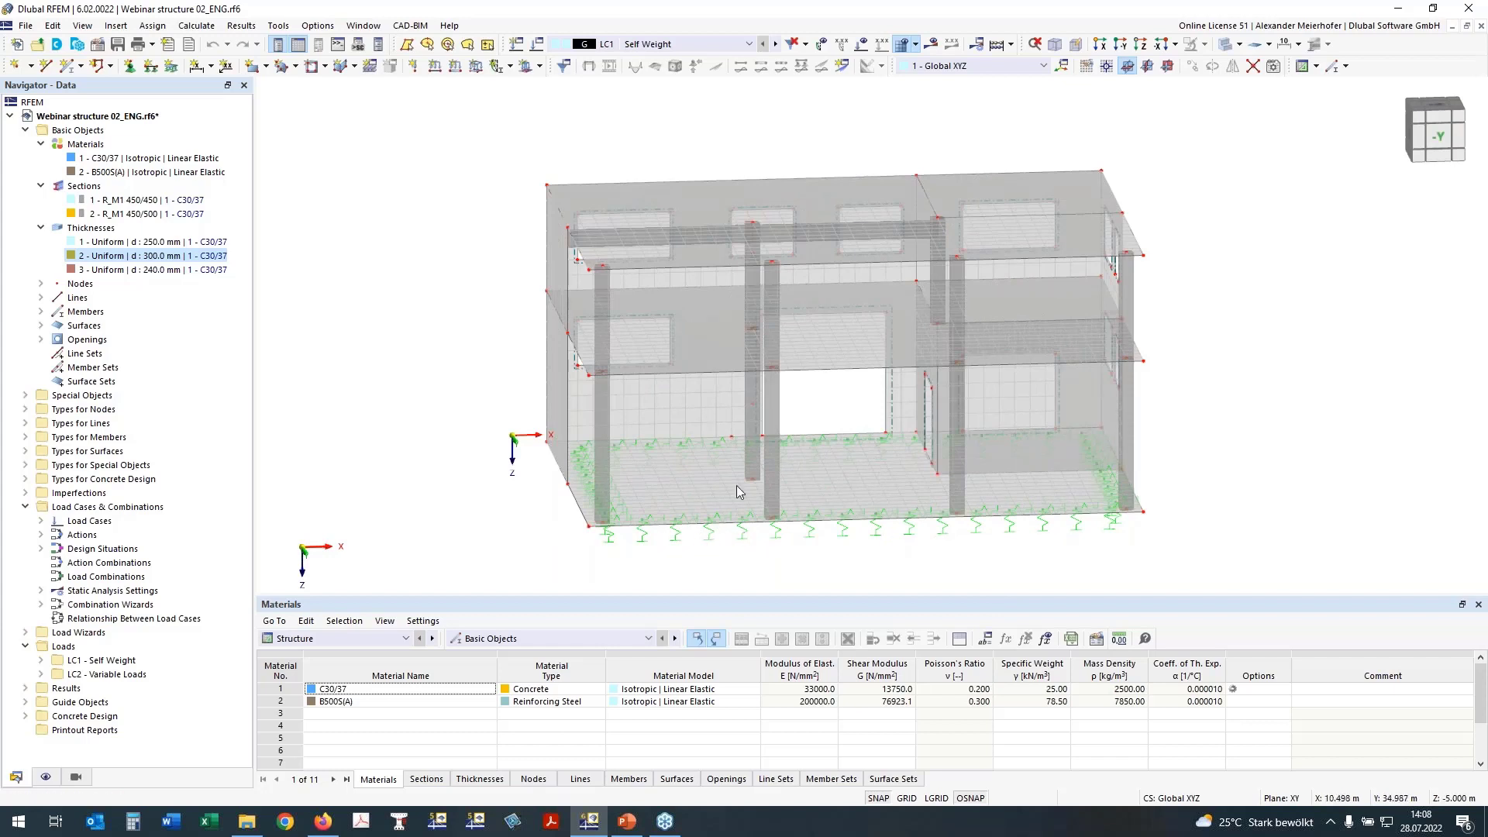
{"action": "mouse_move", "coordinate": [431, 395]}
{"action": "middle_mouse_down", "text": "ctrl"}
{"action": "mouse_move", "coordinate": [457, 403]}
{"action": "mouse_move", "coordinate": [415, 409]}
{"action": "middle_mouse_up", "text": "ctrl"}
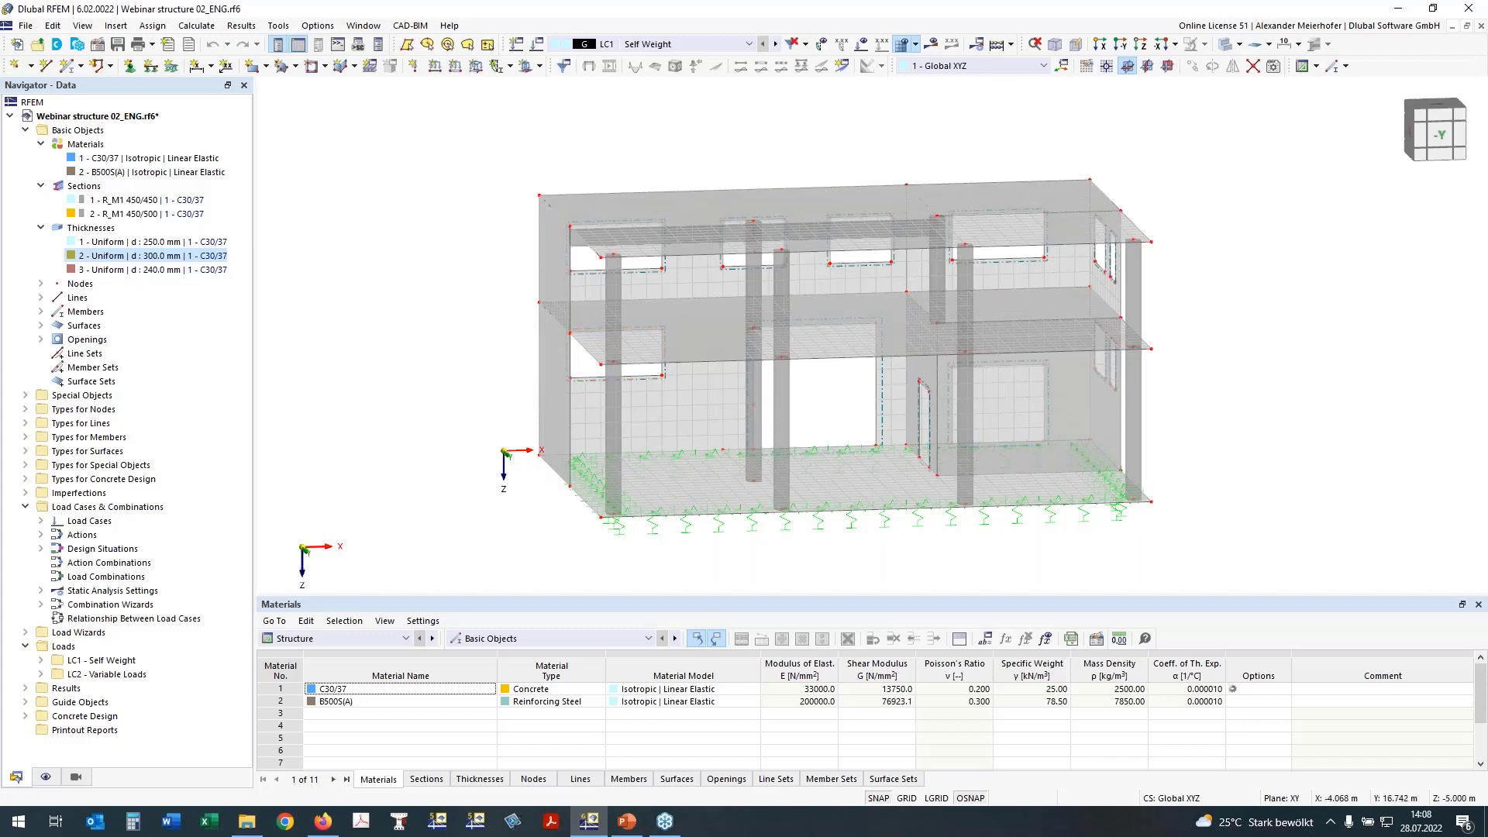
{"action": "right_click_drag", "start_coordinate": [544, 387], "coordinate": [454, 376]}
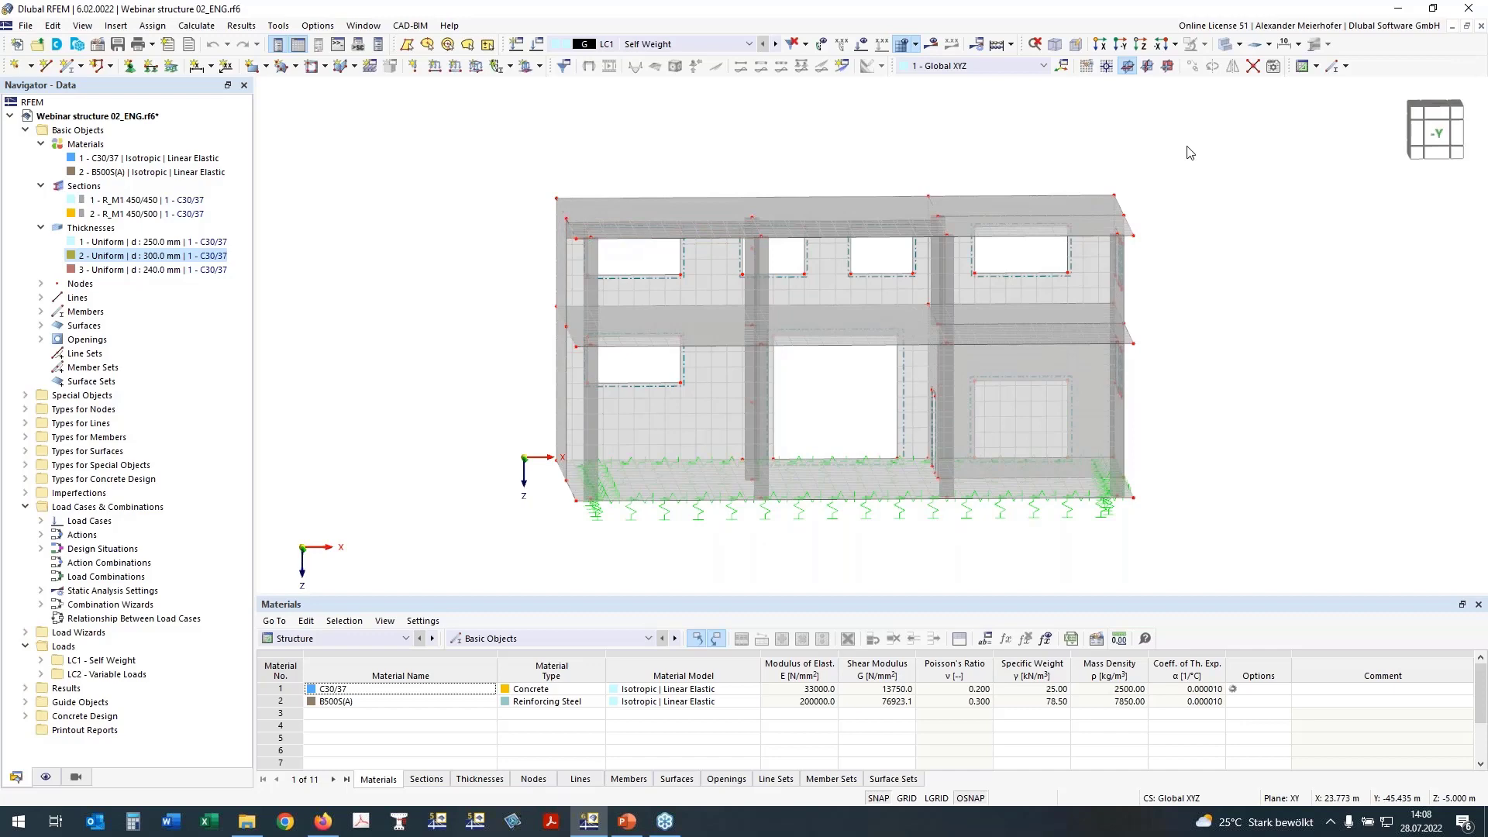
{"action": "right_click_drag", "start_coordinate": [1114, 233], "coordinate": [1075, 297]}
{"action": "right_click_drag", "start_coordinate": [1036, 206], "coordinate": [1005, 237]}
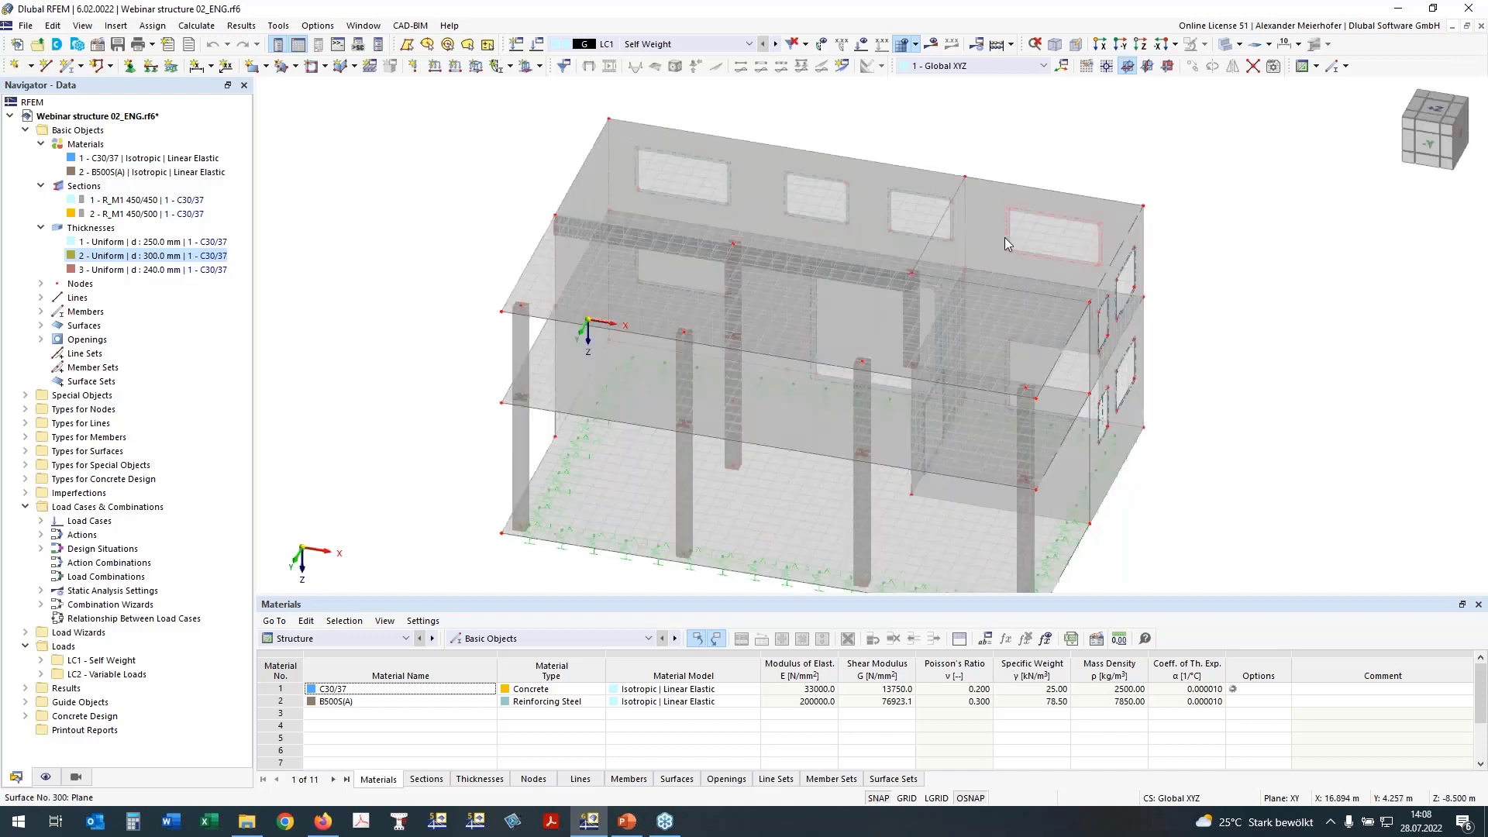
{"action": "scroll", "coordinate": [518, 310], "scroll_direction": "up", "scroll_amount": 3}
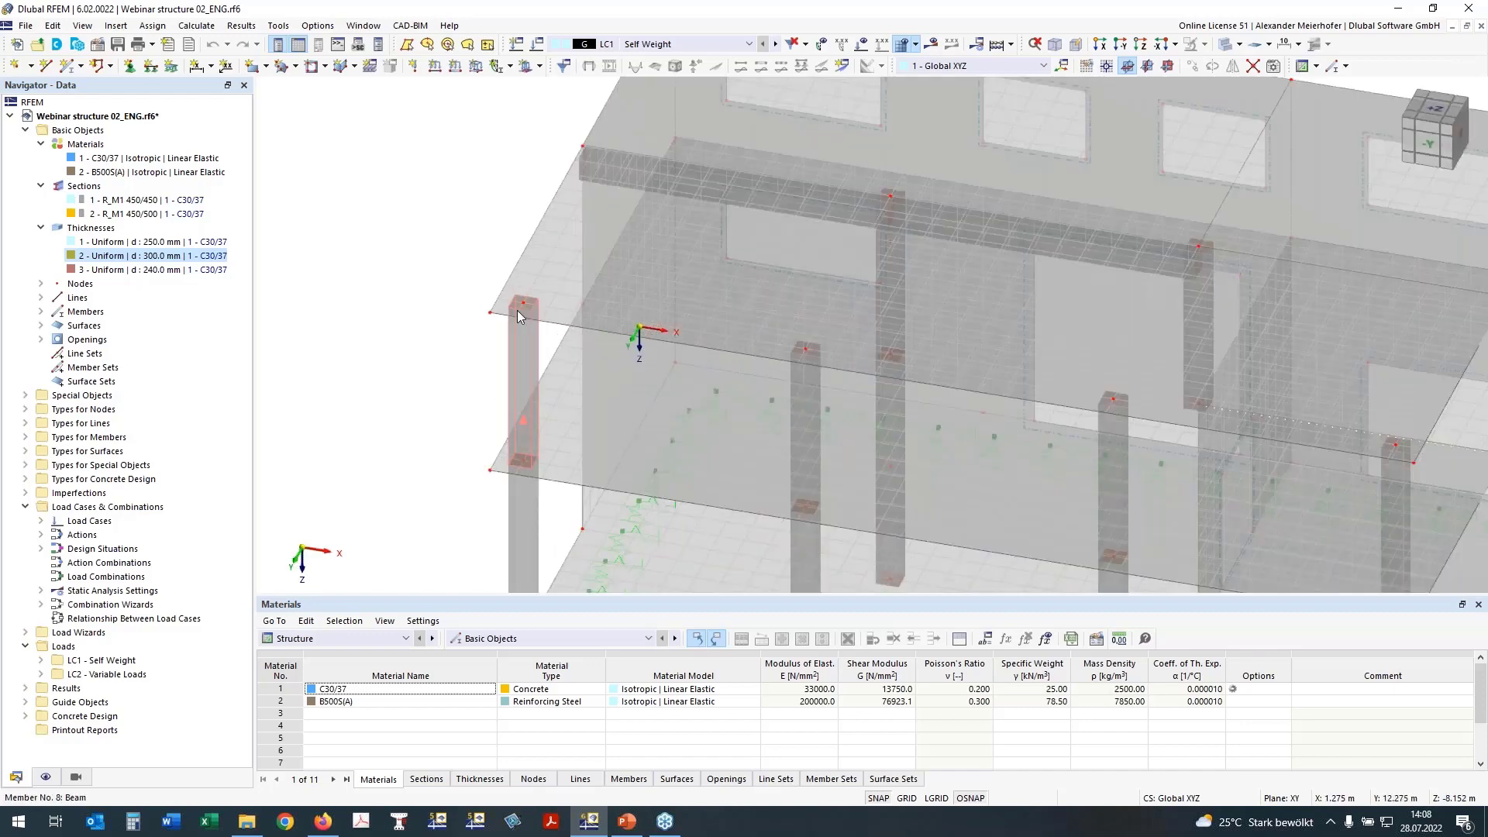
{"action": "scroll", "coordinate": [518, 310], "scroll_direction": "up", "scroll_amount": 1}
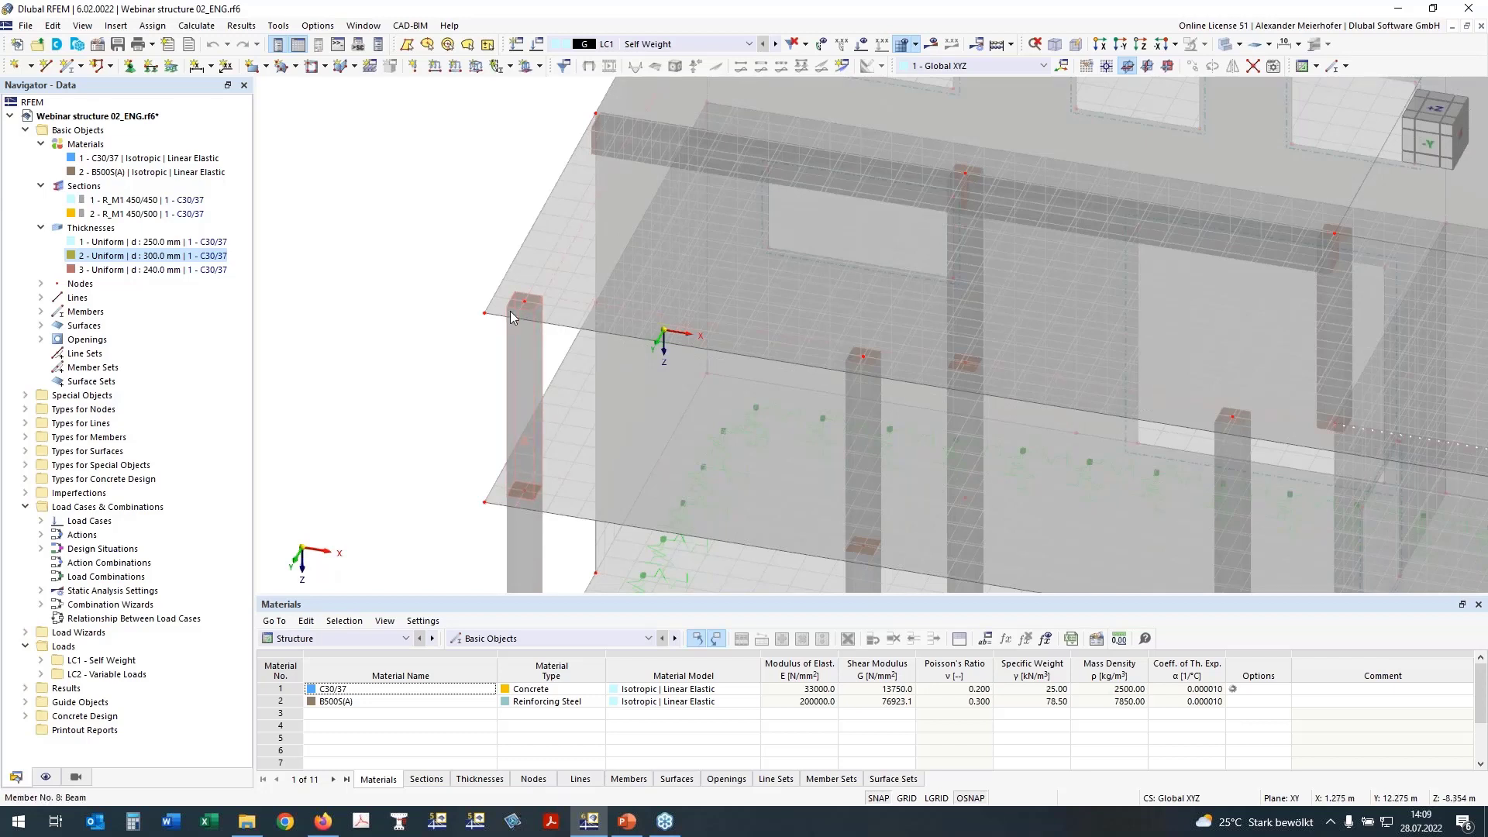
{"action": "left_click", "coordinate": [1436, 110]}
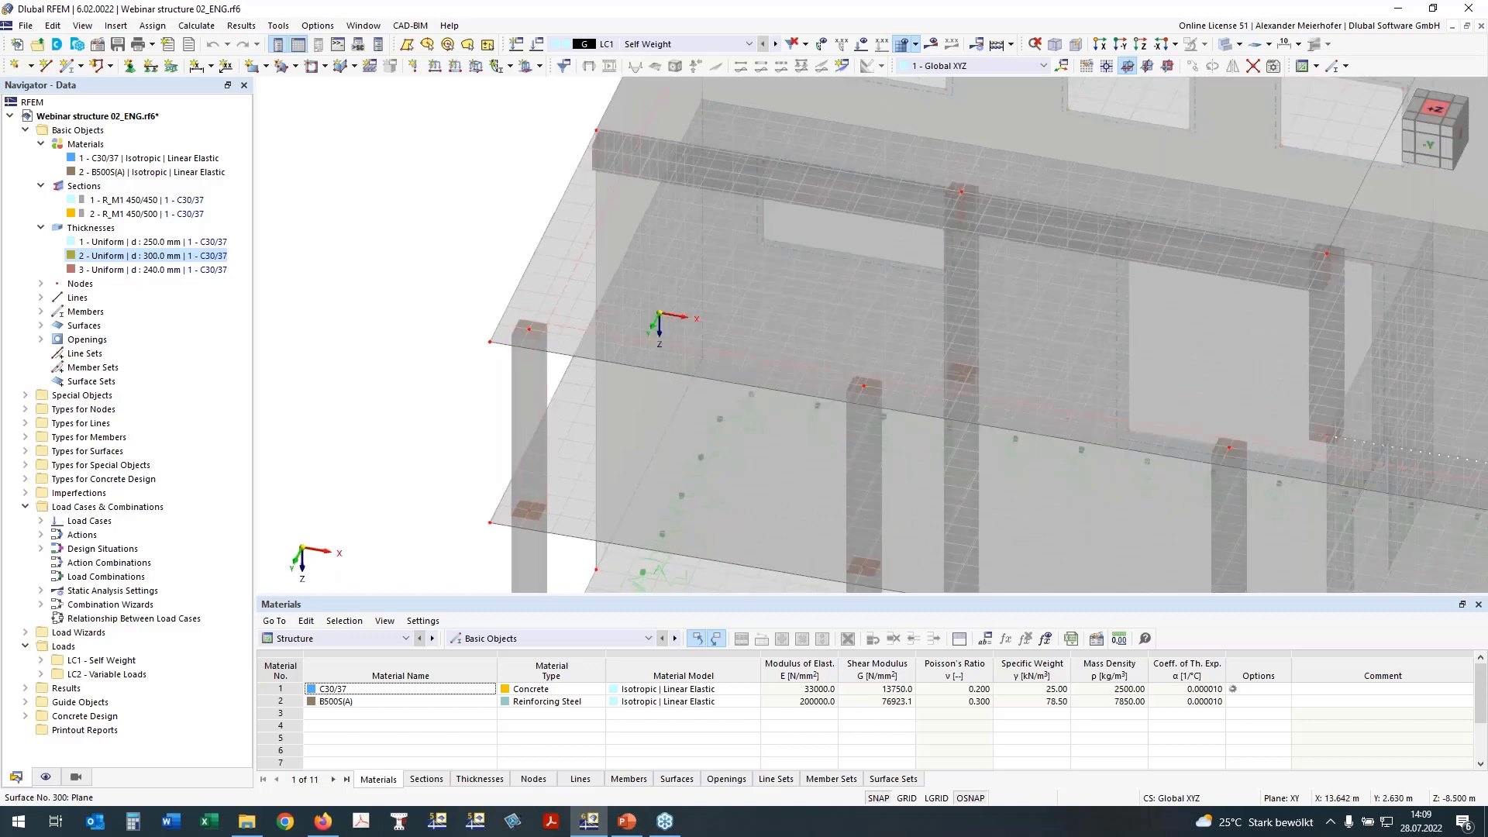
{"action": "left_click_drag", "start_coordinate": [1437, 108], "coordinate": [1436, 117]}
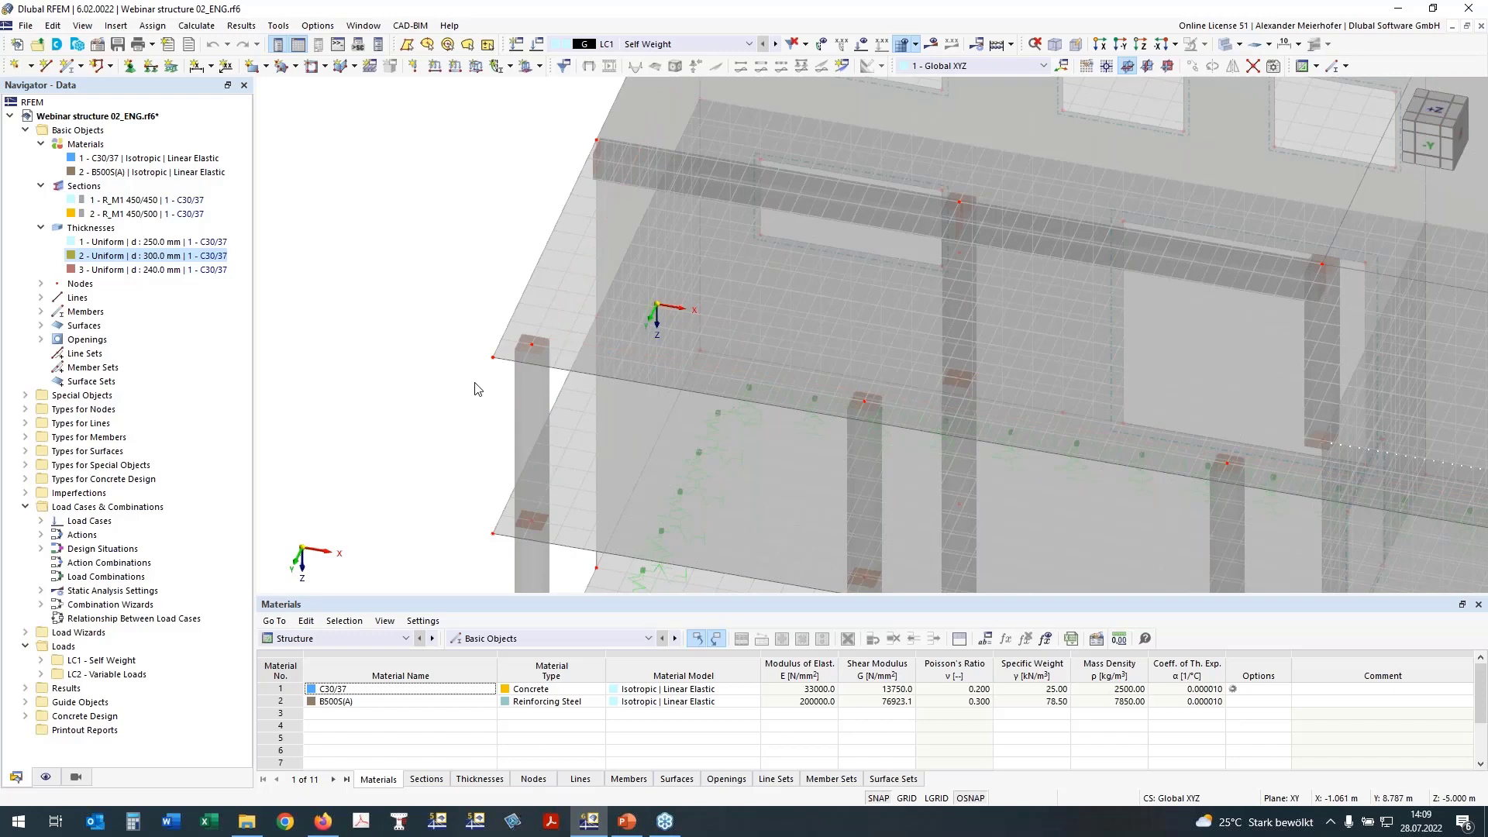
{"action": "scroll", "coordinate": [434, 333], "scroll_direction": "down", "scroll_amount": 4}
Step: Define a circular nodal mesh refinement with 1.000 m radius, 0.150 m inner target FE length and Combined FE length arrangement
{"action": "left_click", "coordinate": [1141, 44]}
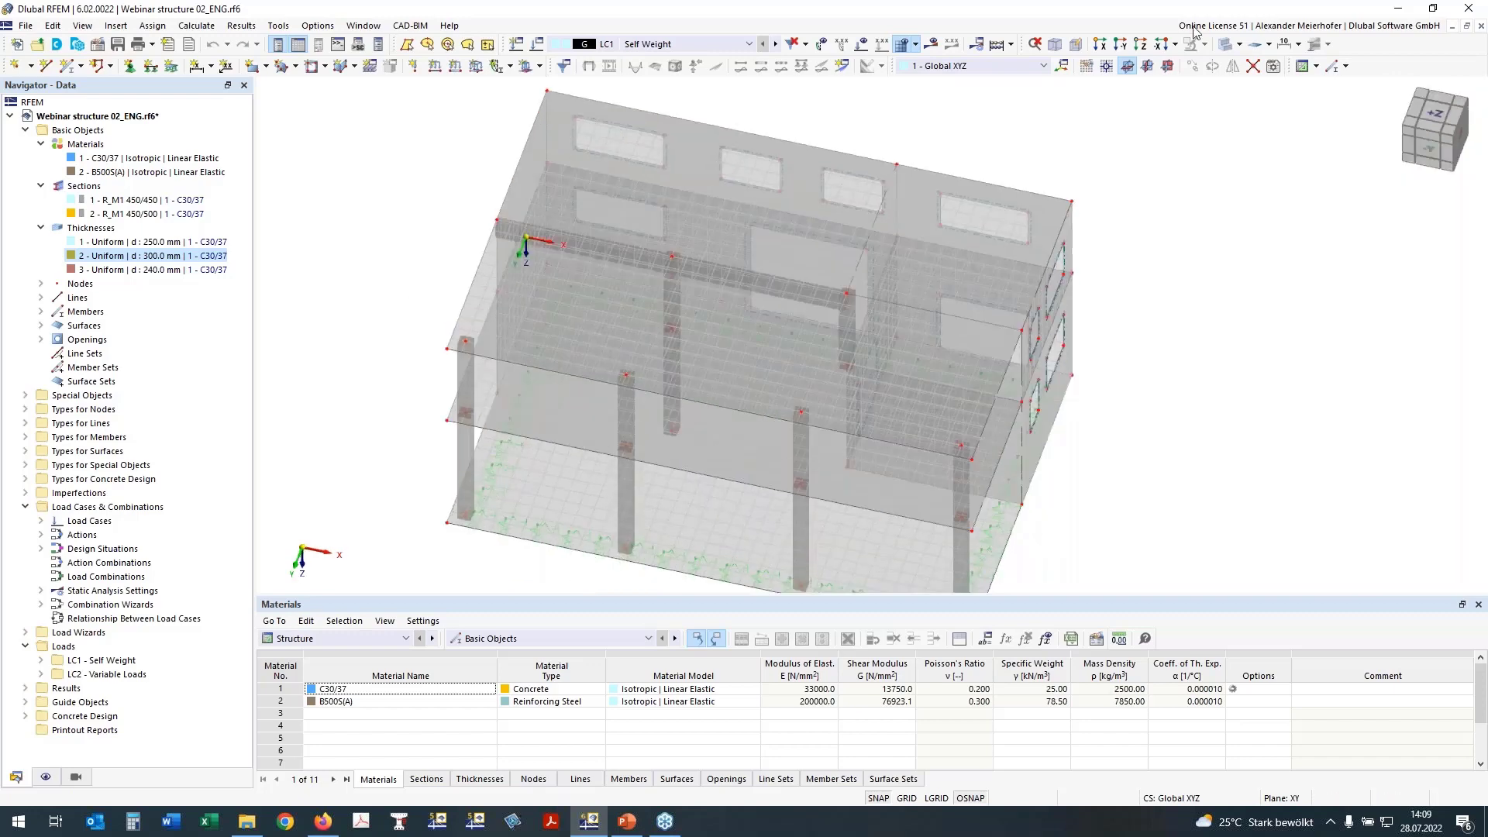
{"action": "left_click", "coordinate": [1145, 48]}
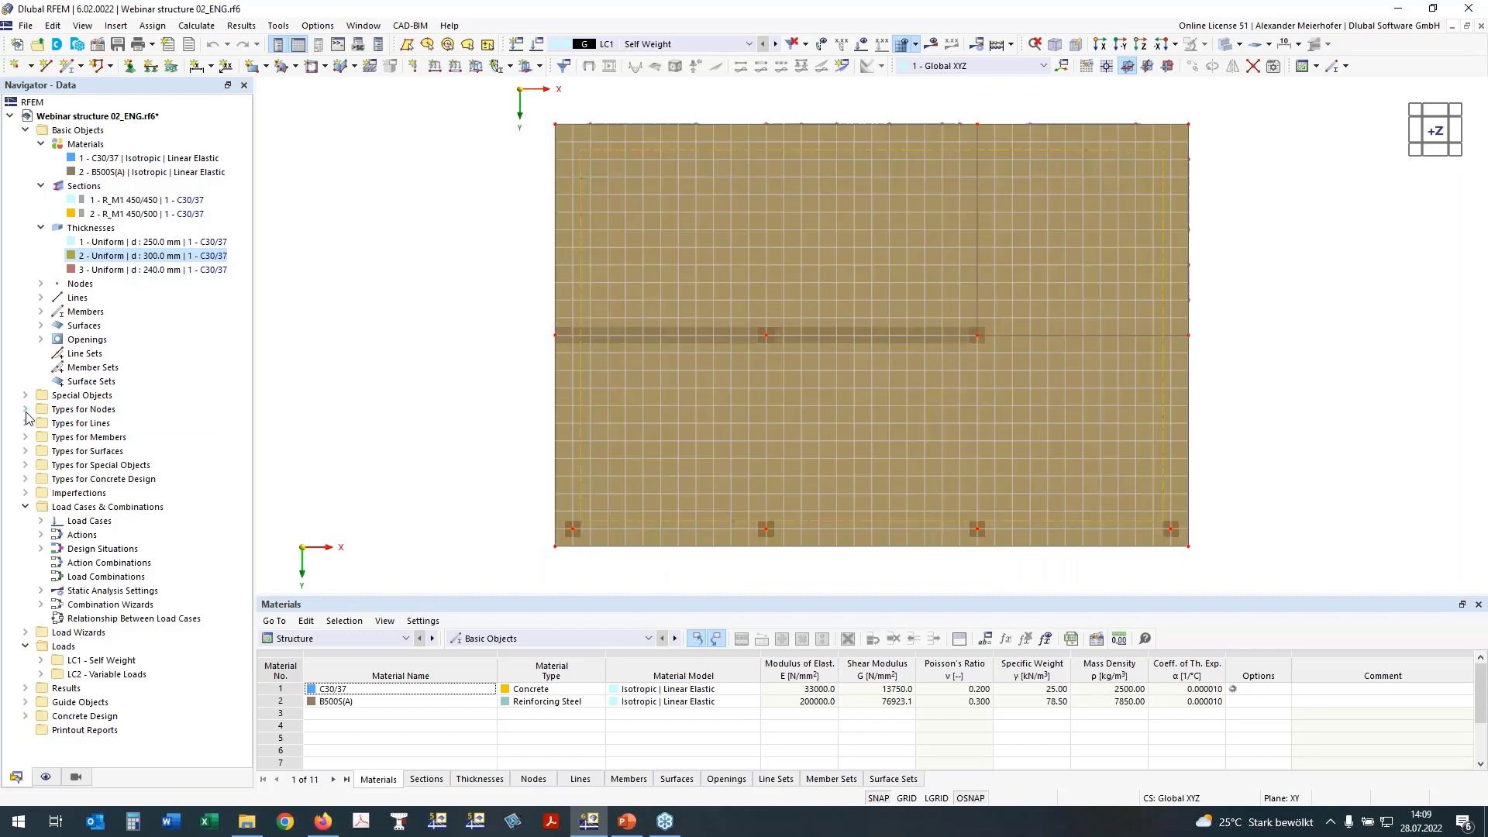
{"action": "left_click", "coordinate": [26, 410]}
{"action": "double_click", "coordinate": [62, 439]}
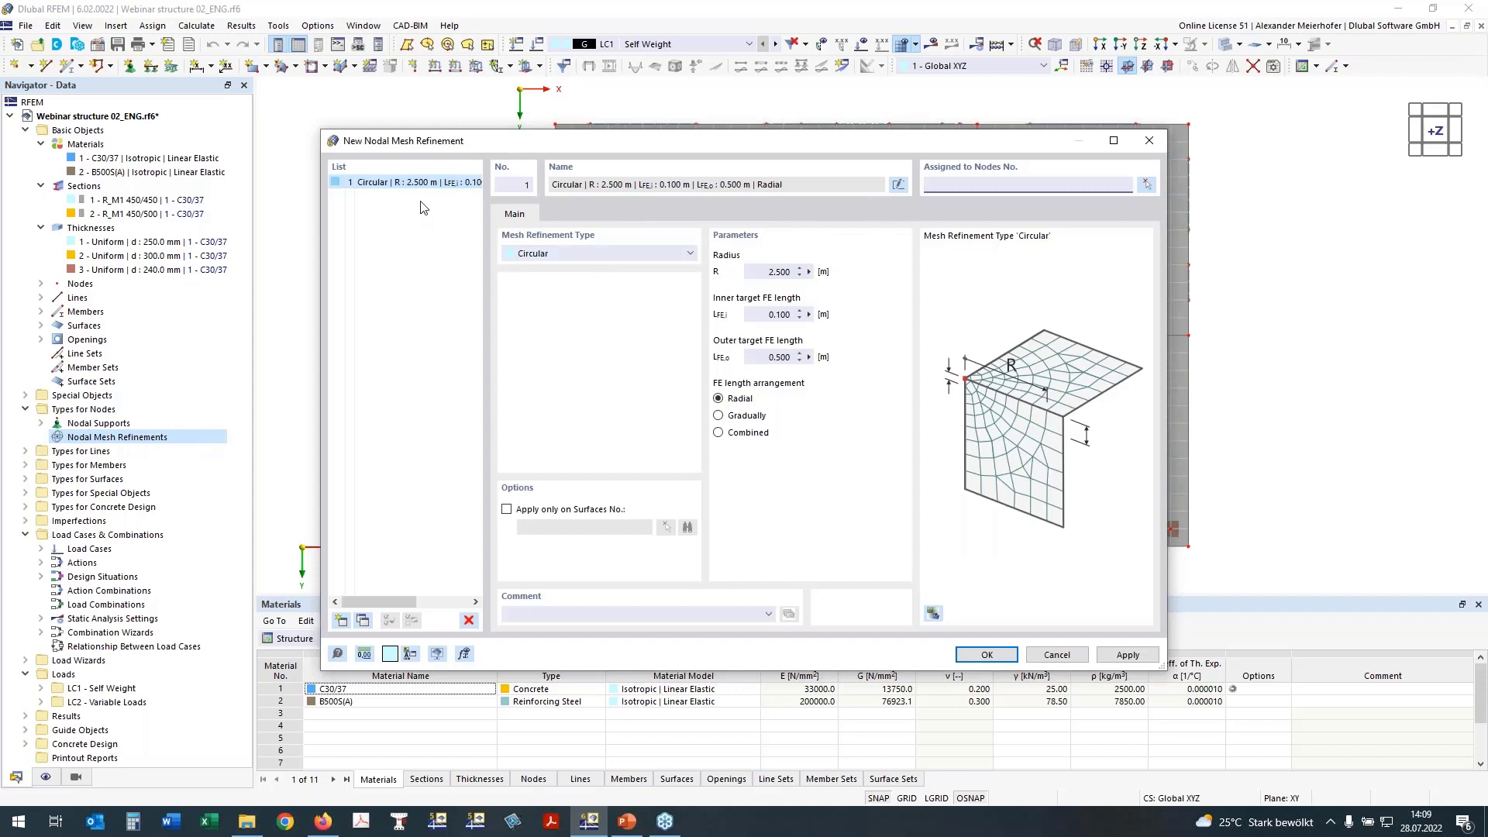
{"action": "double_click", "coordinate": [747, 272]}
{"action": "type", "text": "1"}
{"action": "left_click", "coordinate": [769, 356]}
{"action": "left_click", "coordinate": [785, 314]}
{"action": "type", "text": "5"}
{"action": "left_click", "coordinate": [720, 433]}
Step: Assign the circular mesh refinement to the nodes of the outer column row and the central beam line on all levels
{"action": "left_click", "coordinate": [1150, 186]}
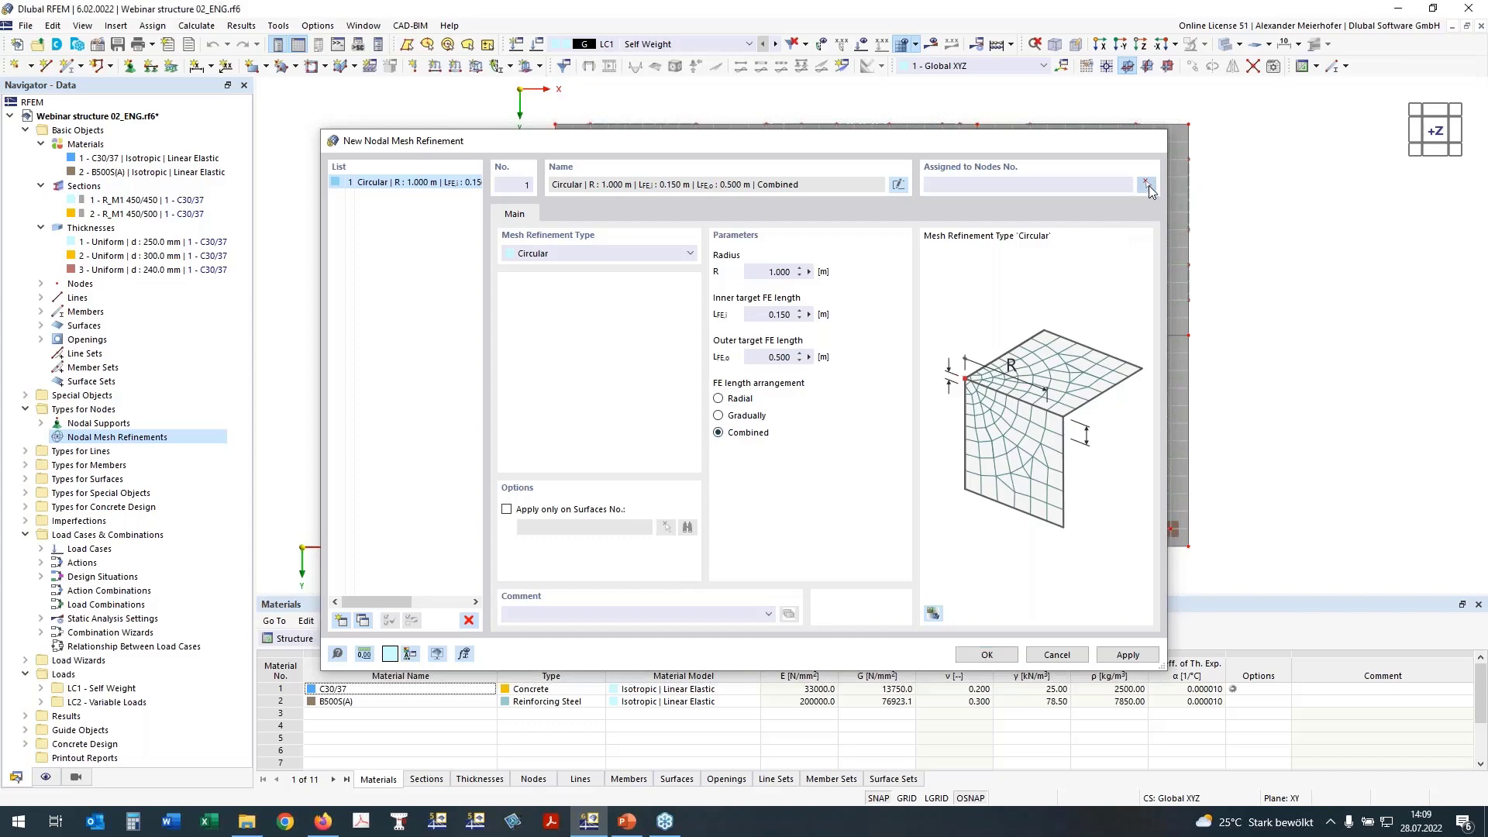
{"action": "left_click", "coordinate": [1146, 185]}
{"action": "left_click_drag", "start_coordinate": [468, 490], "coordinate": [1223, 542]}
{"action": "left_click_drag", "start_coordinate": [505, 304], "coordinate": [1210, 370]}
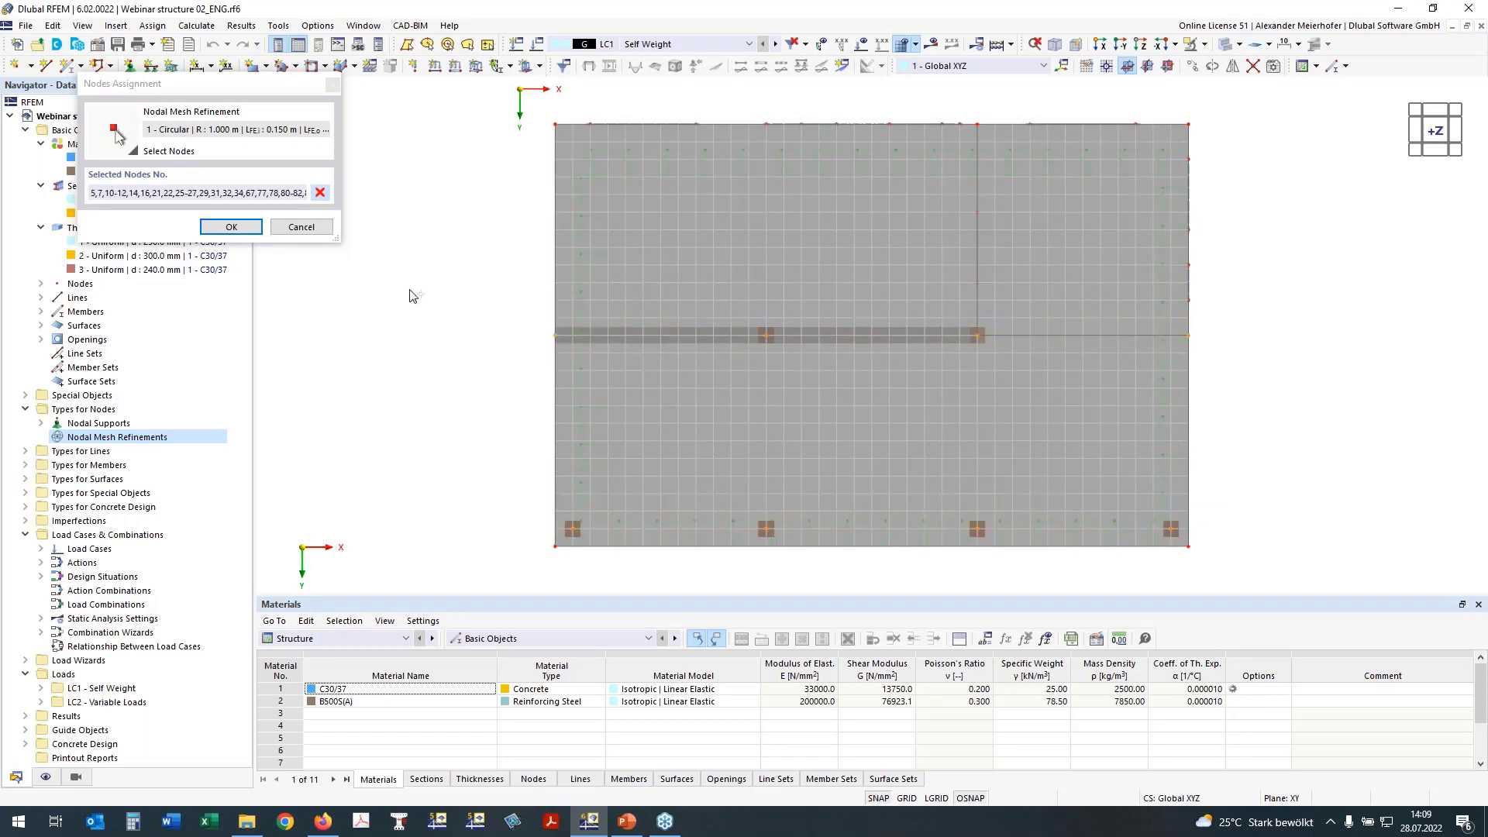
{"action": "middle_click_drag", "start_coordinate": [1364, 397], "coordinate": [1295, 203], "text": "ctrl"}
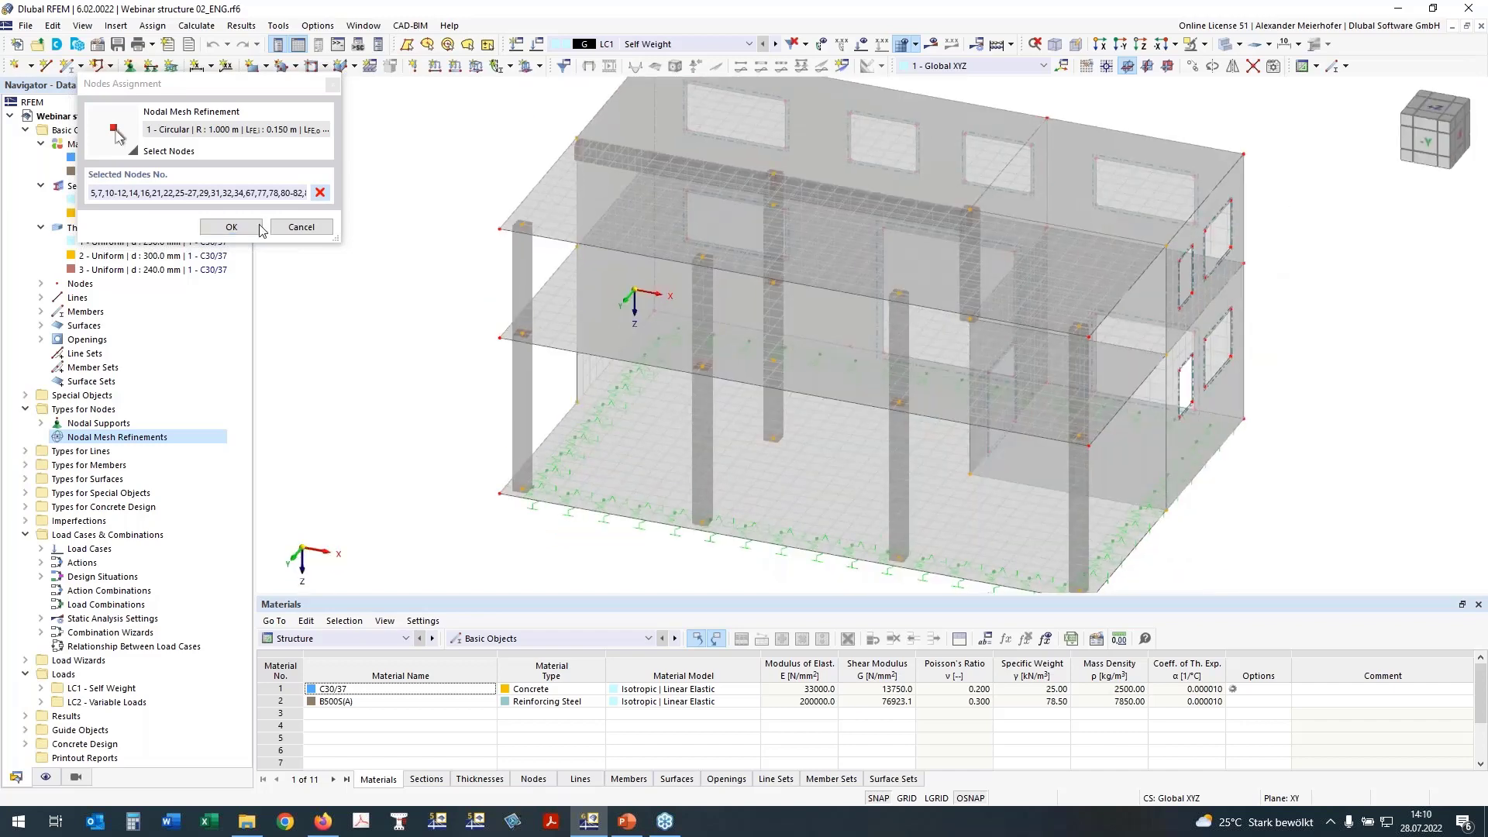
{"action": "left_click", "coordinate": [260, 227]}
{"action": "left_click", "coordinate": [798, 481]}
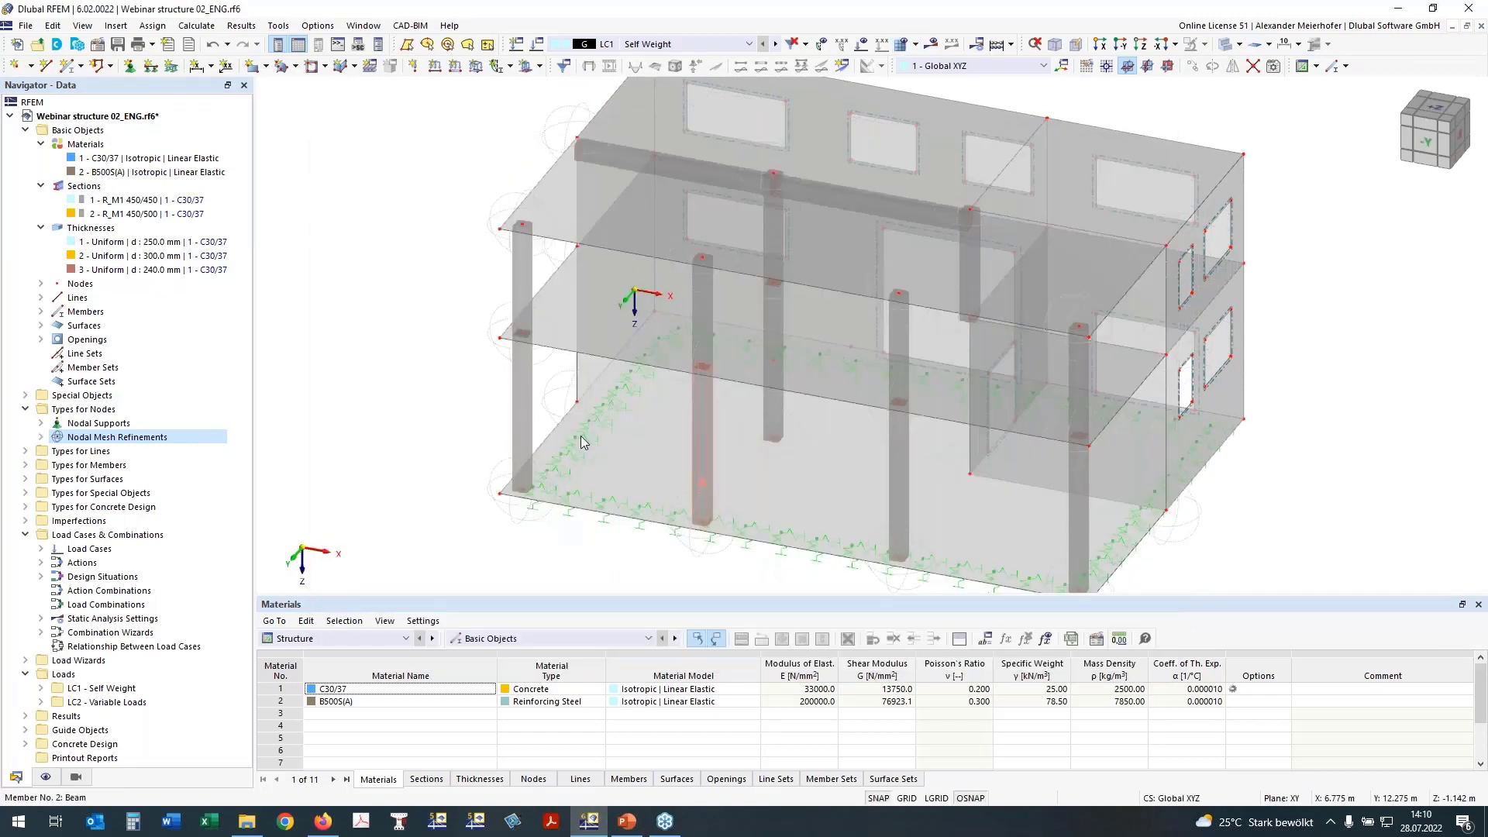
Step: Examine the mesh refinement spheres around the column nodes and the beam end
{"action": "middle_click_drag", "start_coordinate": [509, 183], "coordinate": [489, 344], "text": "ctrl"}
{"action": "scroll", "coordinate": [538, 309], "scroll_direction": "up", "scroll_amount": 3}
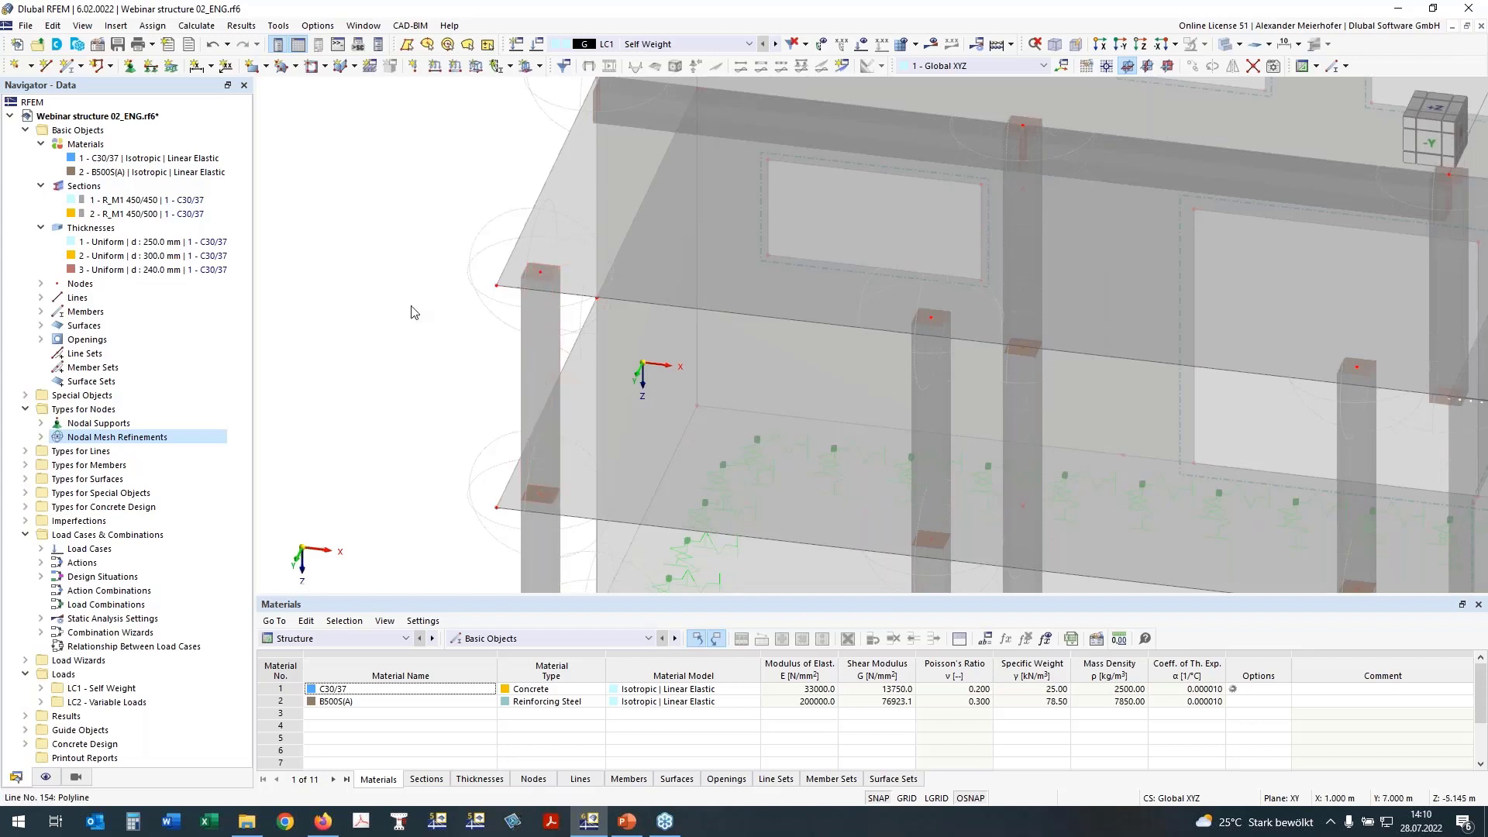
{"action": "scroll", "coordinate": [411, 341], "scroll_direction": "down", "scroll_amount": 2}
{"action": "middle_click_drag", "start_coordinate": [411, 341], "coordinate": [345, 382]}
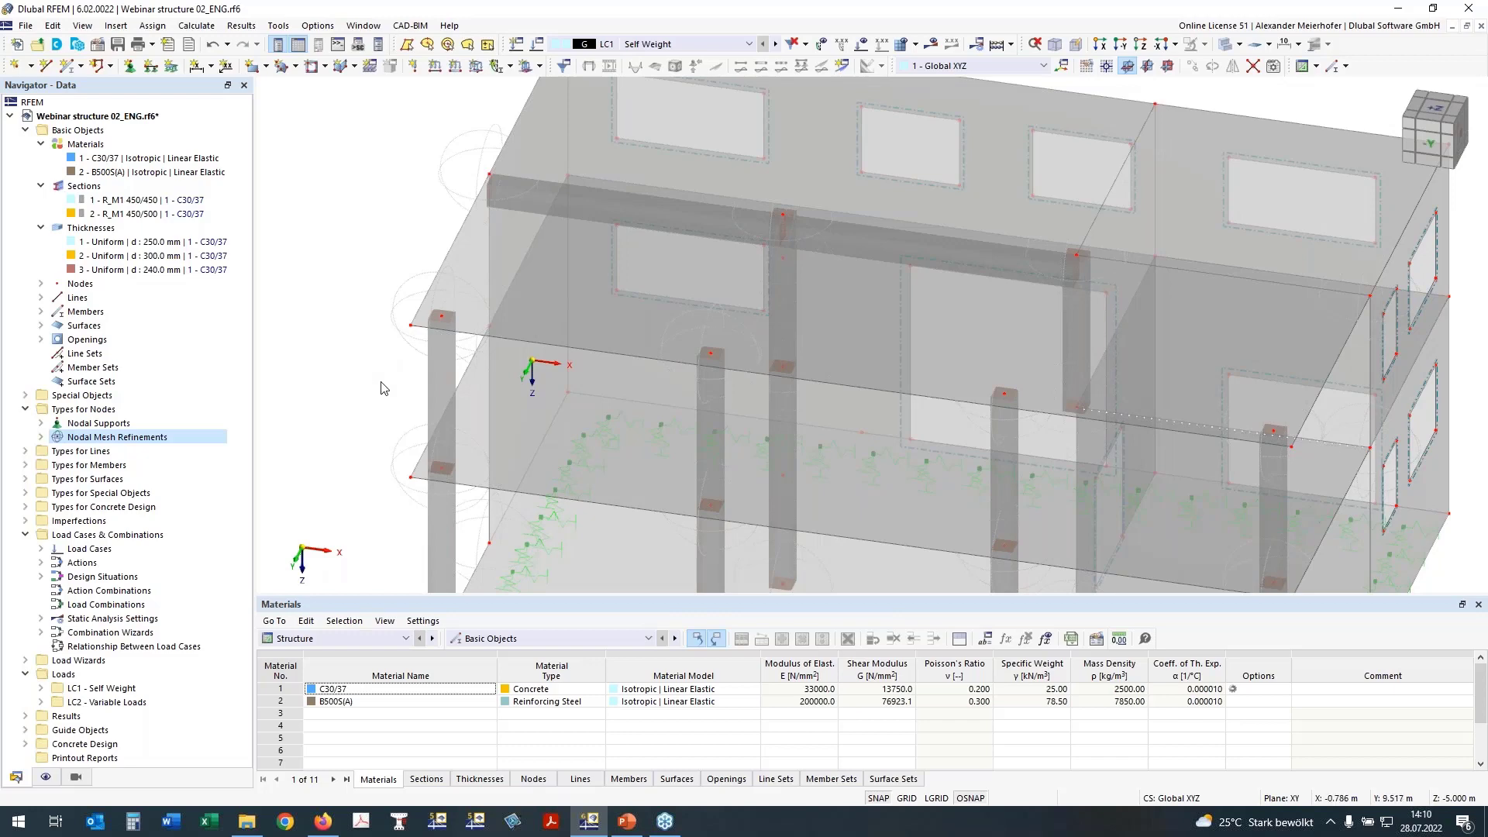
{"action": "middle_click_drag", "start_coordinate": [376, 385], "coordinate": [393, 339], "text": "ctrl"}
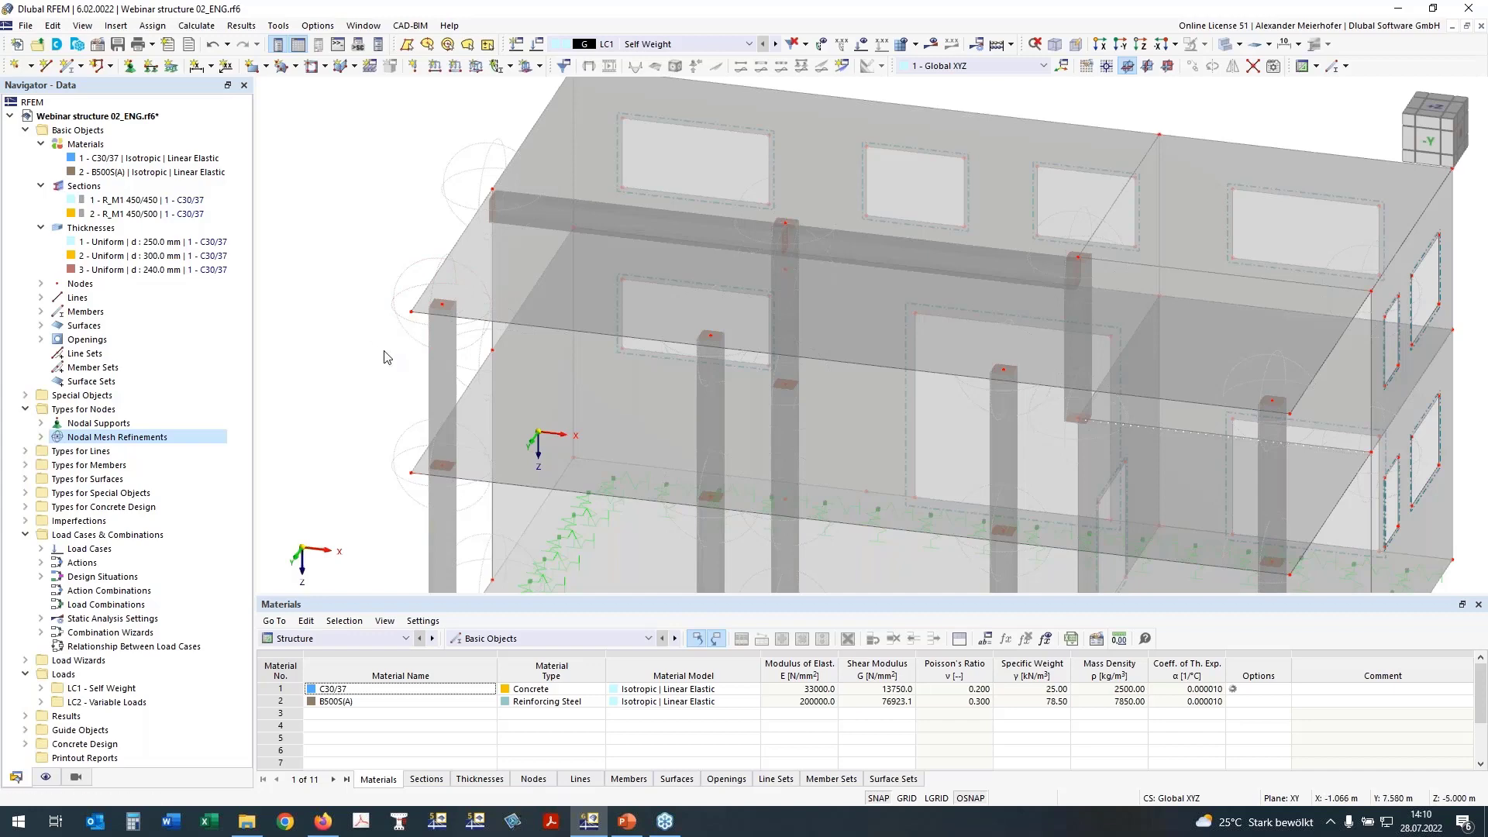
{"action": "middle_click_drag", "start_coordinate": [375, 346], "coordinate": [398, 420]}
Step: Start a rectangular surface results adjustment with dimensions a and b of 0.450 m, viewing the slabs in plan
{"action": "left_click", "coordinate": [1436, 118]}
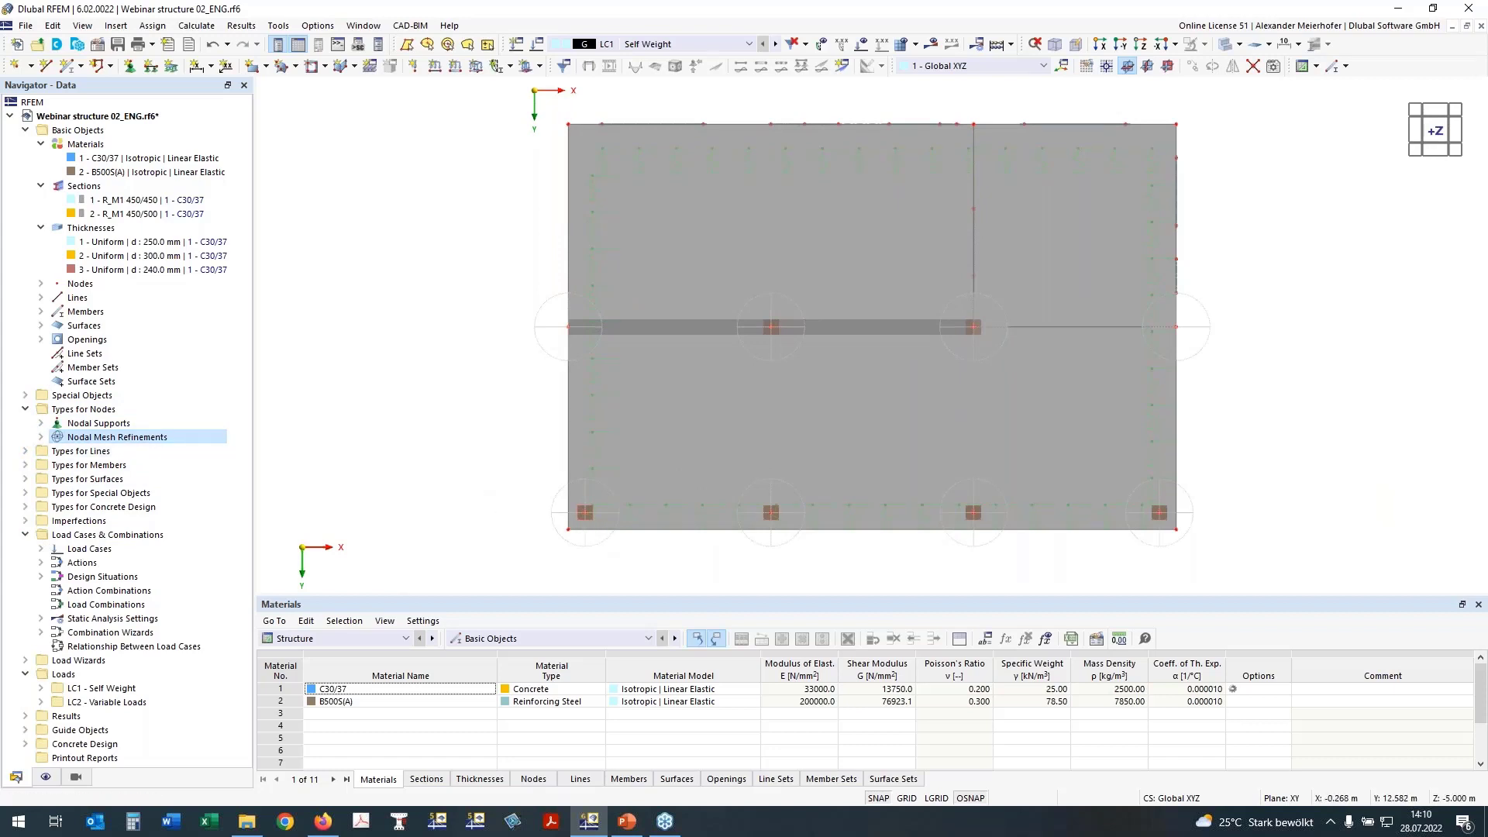
{"action": "middle_click_drag", "start_coordinate": [512, 498], "coordinate": [487, 465]}
{"action": "scroll", "coordinate": [616, 525], "scroll_direction": "up", "scroll_amount": 3}
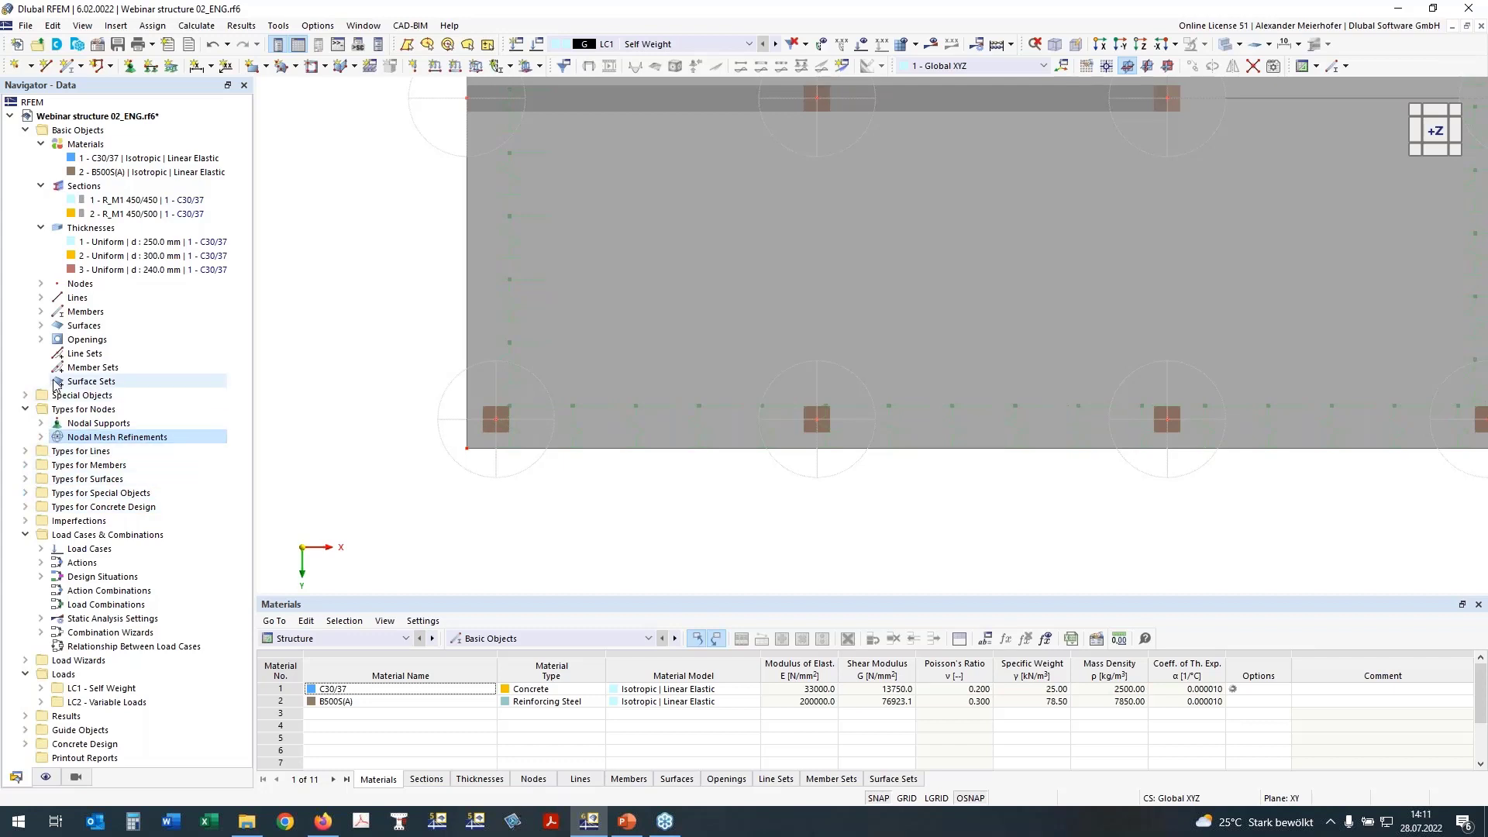
{"action": "left_click", "coordinate": [25, 395]}
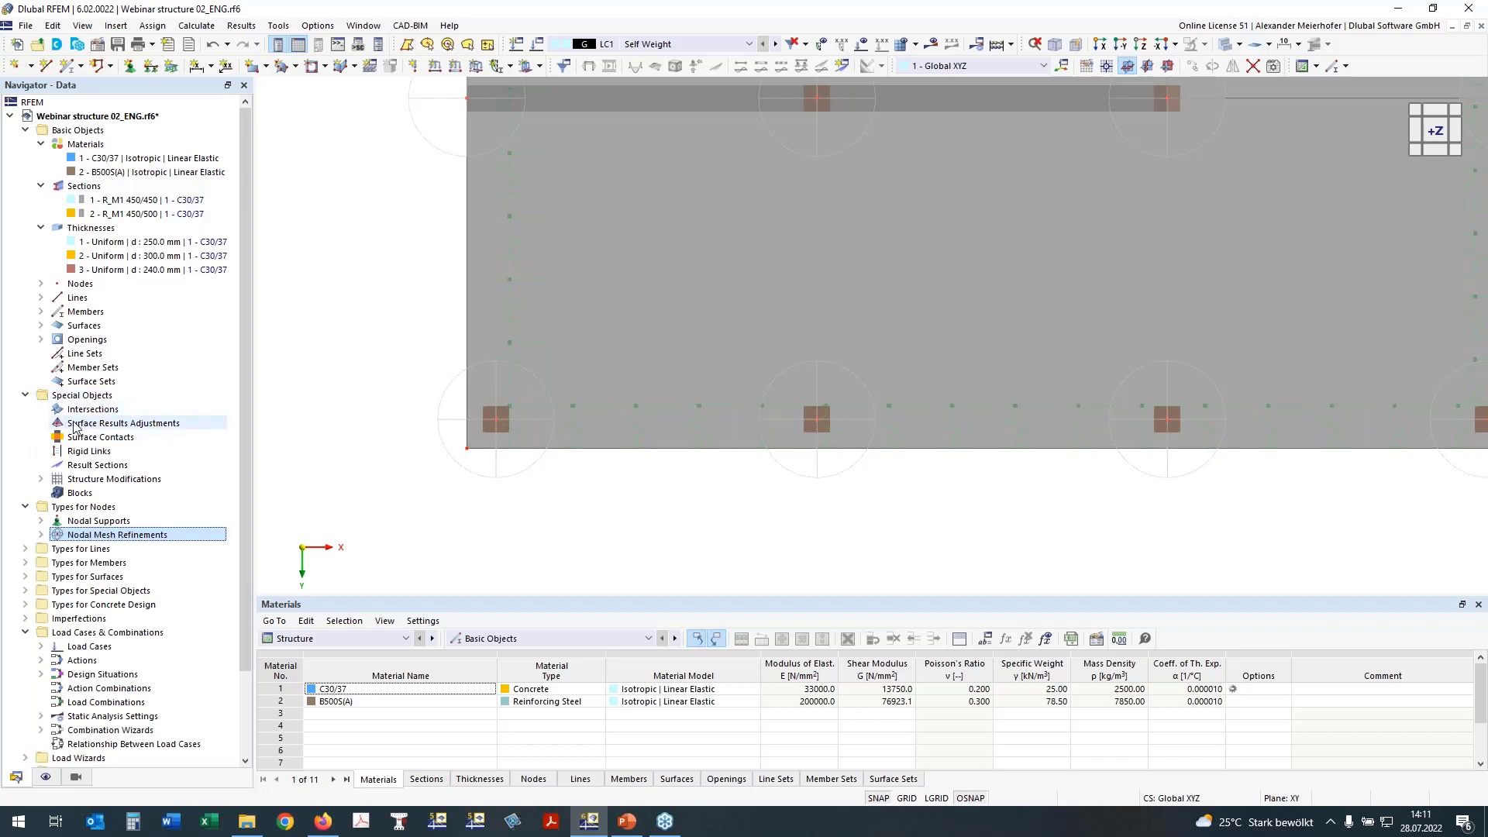
{"action": "left_click", "coordinate": [78, 423]}
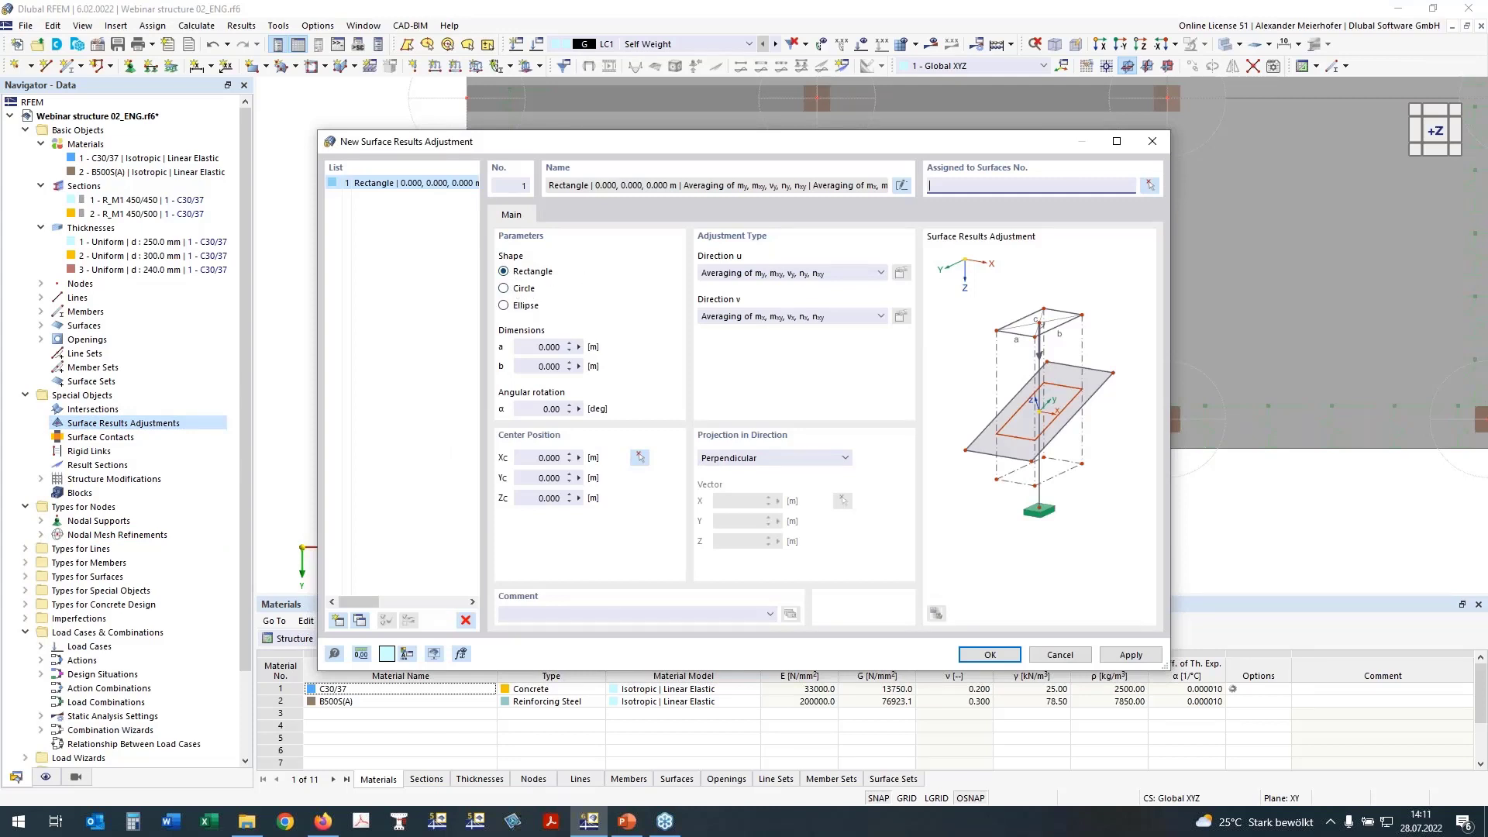
{"action": "left_click", "coordinate": [541, 348]}
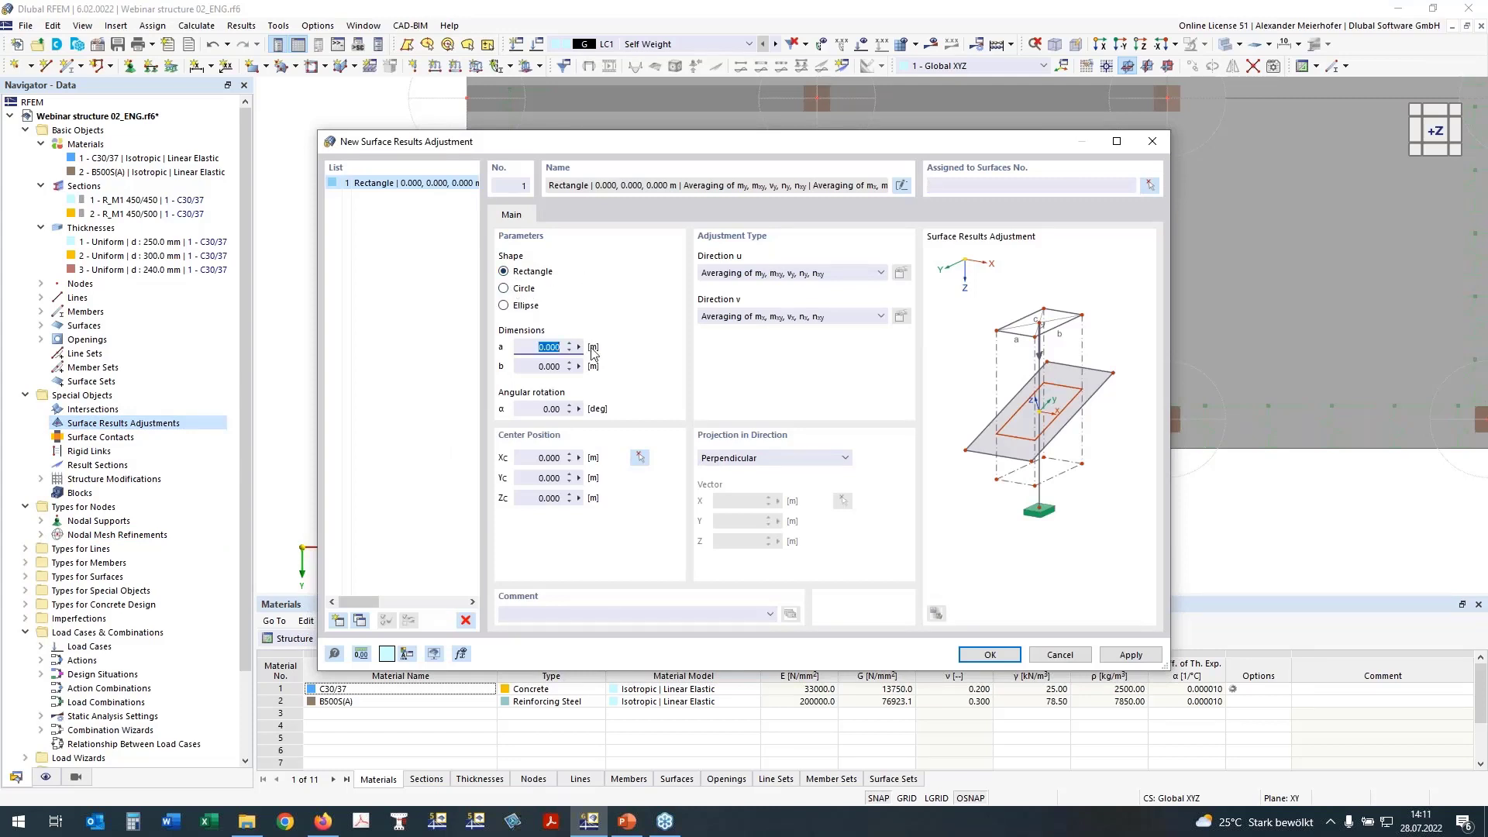
{"action": "type", "text": "0,45"}
{"action": "left_click", "coordinate": [540, 367]}
{"action": "type", "text": "0,45"}
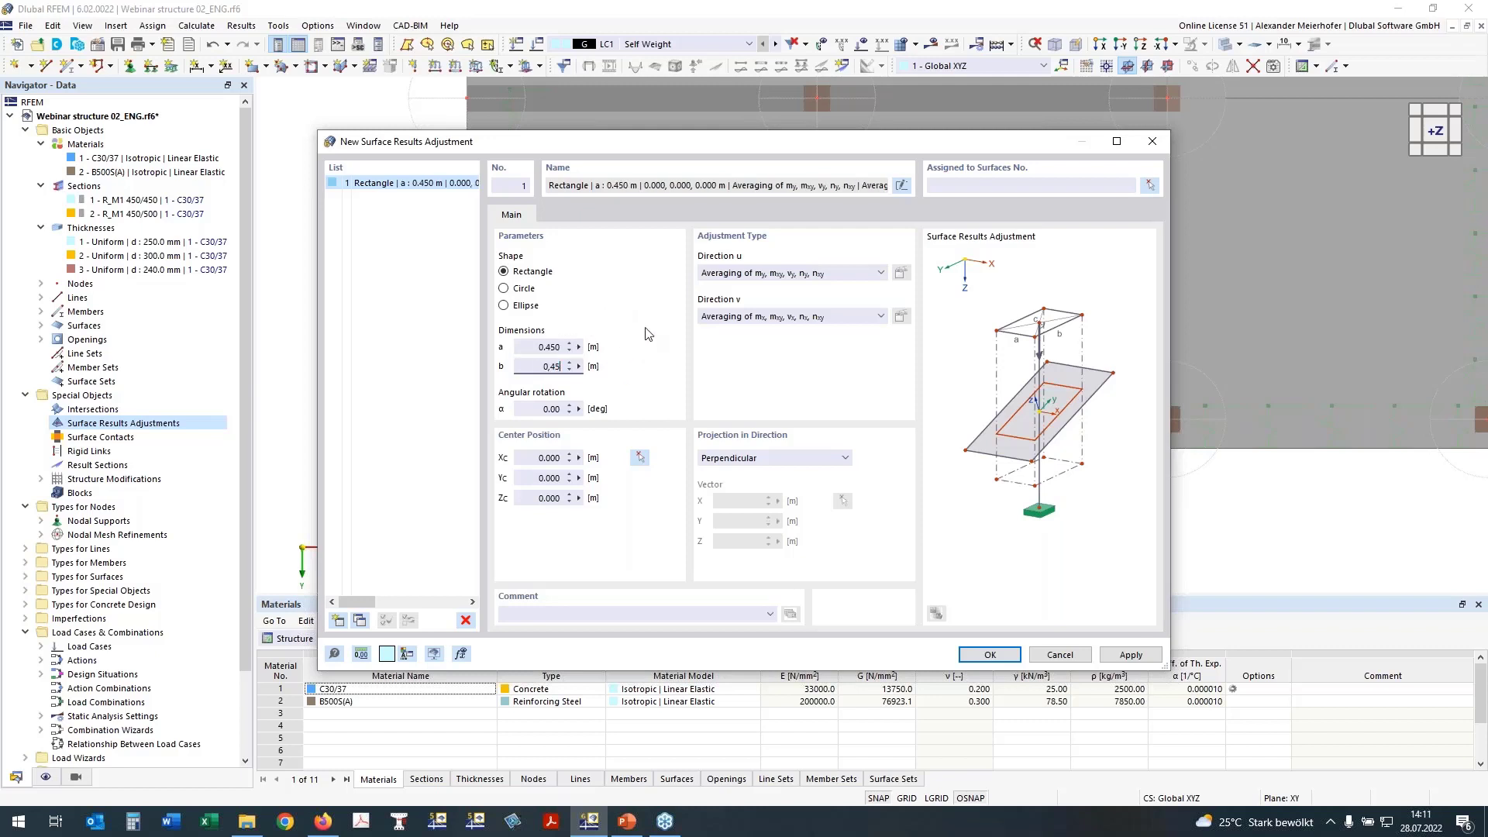
{"action": "left_click", "coordinate": [547, 409]}
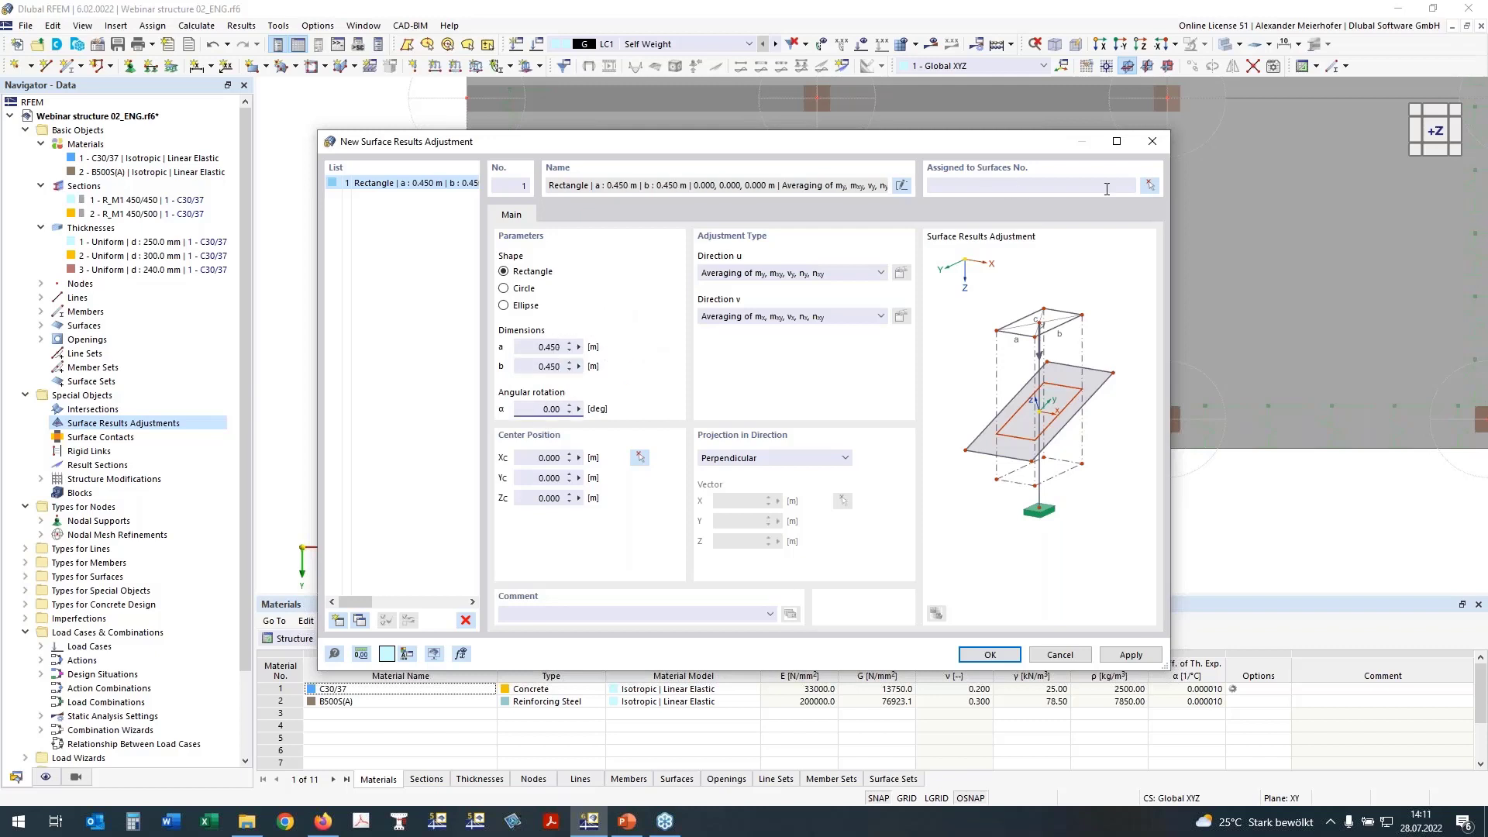
Step: Assign the new surface results adjustment to slab surfaces 100, 200 and 300
{"action": "left_click", "coordinate": [1150, 186]}
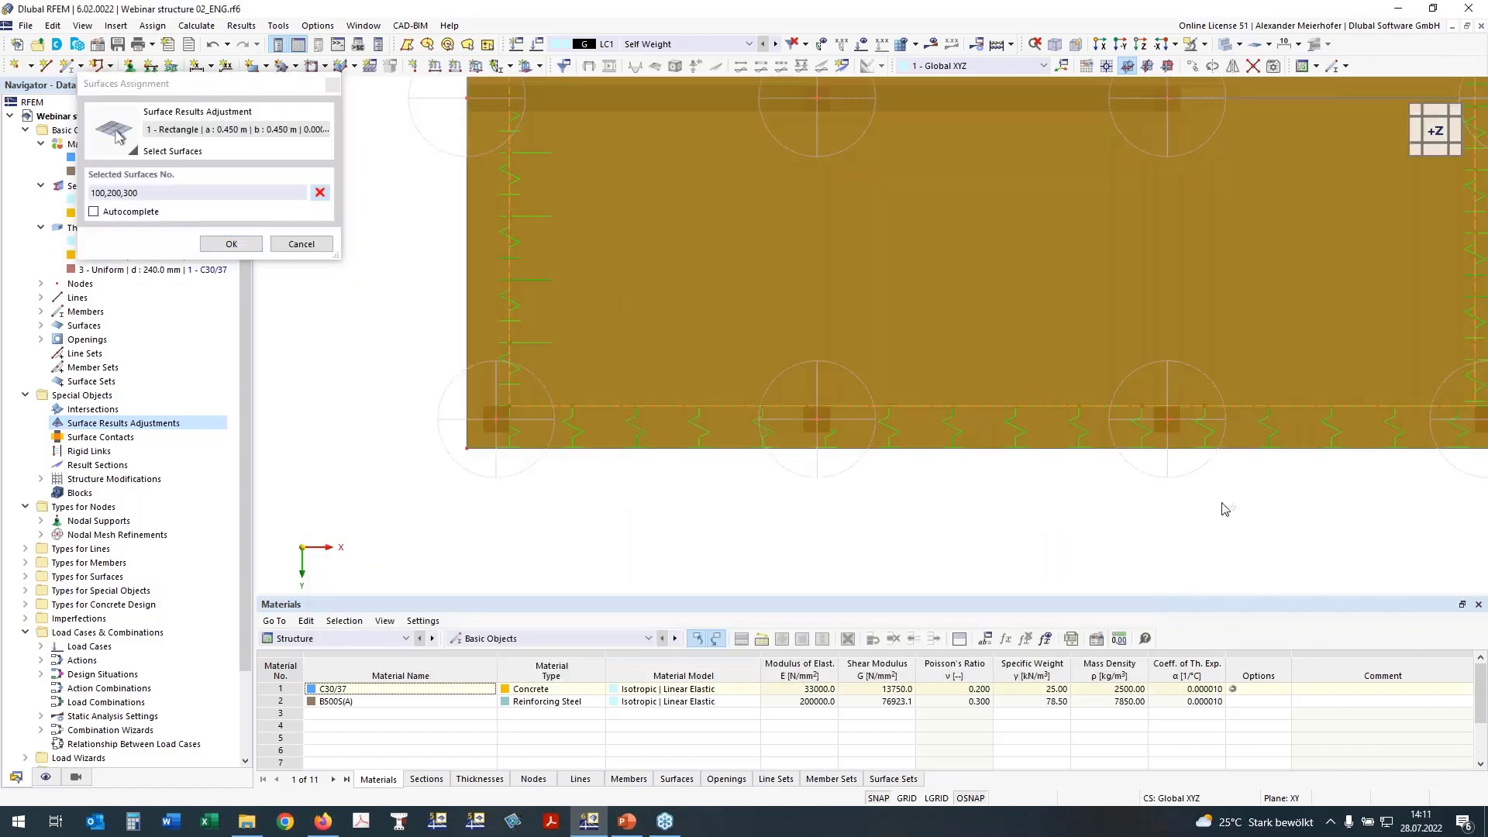
{"action": "middle_click_drag", "start_coordinate": [1224, 508], "coordinate": [1102, 345], "text": "ctrl"}
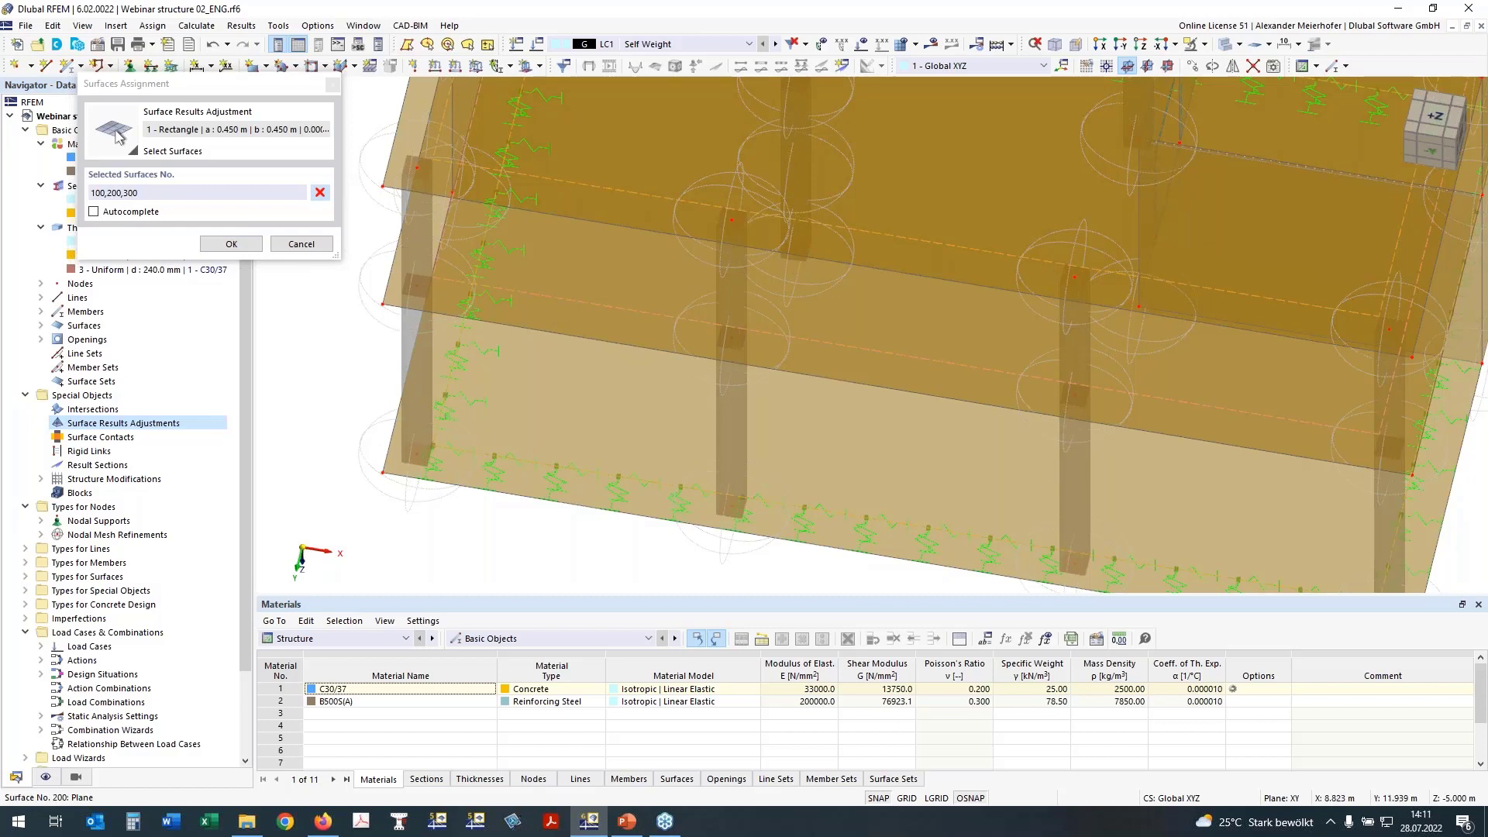
{"action": "key", "text": "Return"}
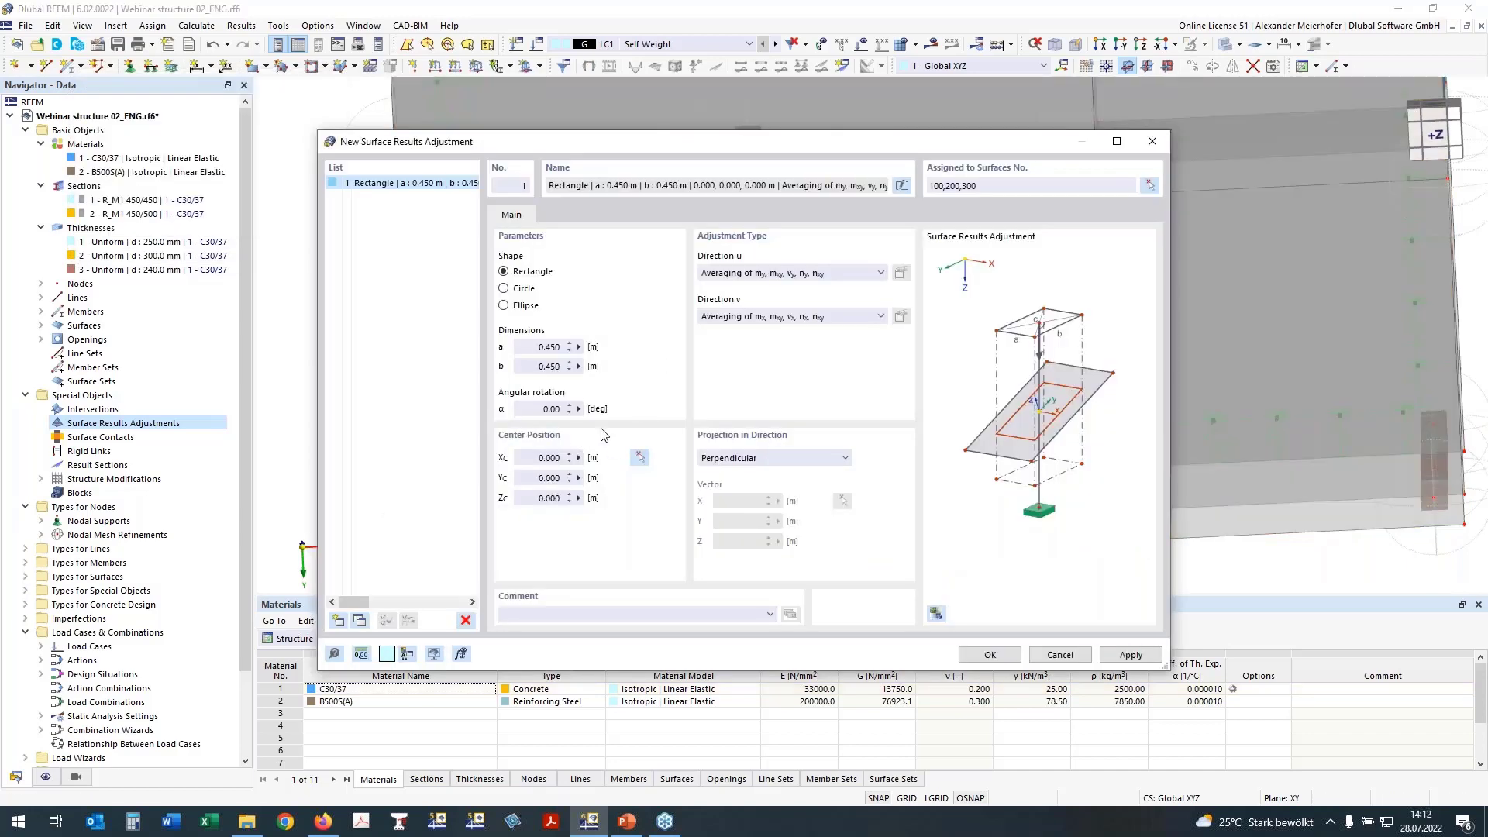
Step: Centre the adjustment on the beam's outer end node at X 1.000, Y 7.000, Z -8.500 m, picked in plan view
{"action": "left_click", "coordinate": [639, 460]}
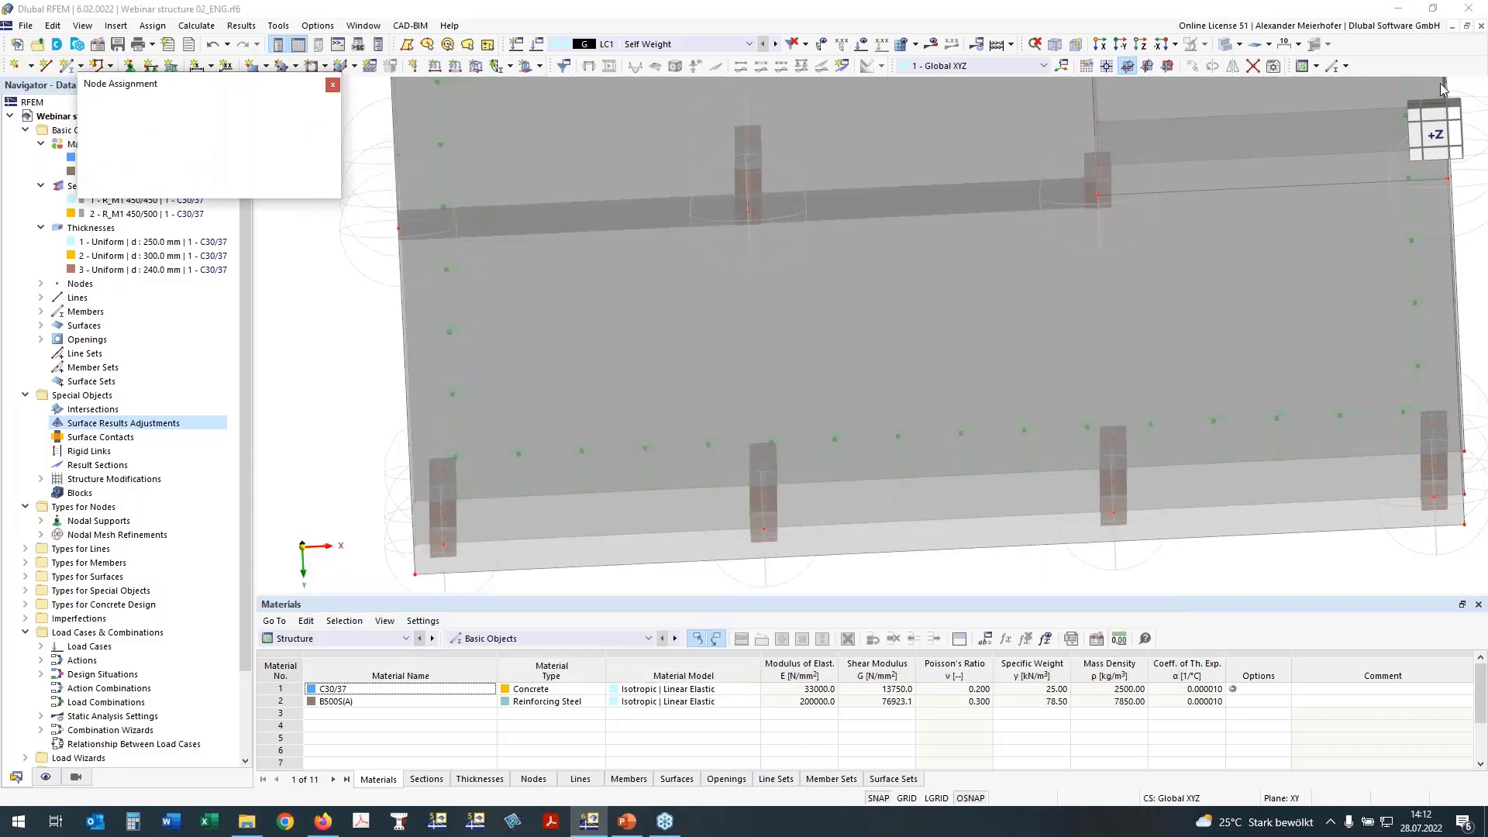
{"action": "left_click", "coordinate": [1423, 149]}
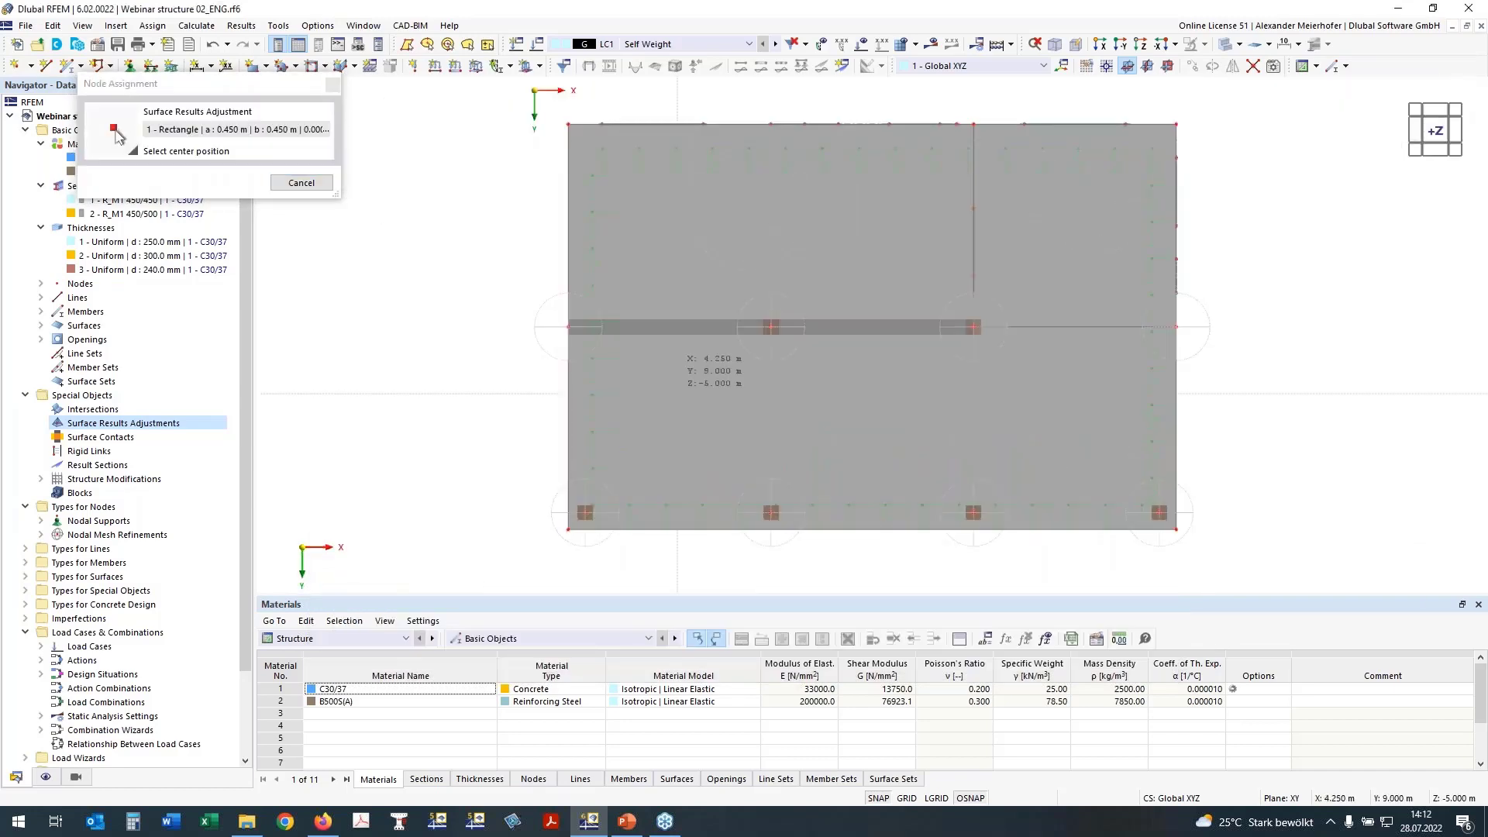
{"action": "left_click", "coordinate": [568, 326]}
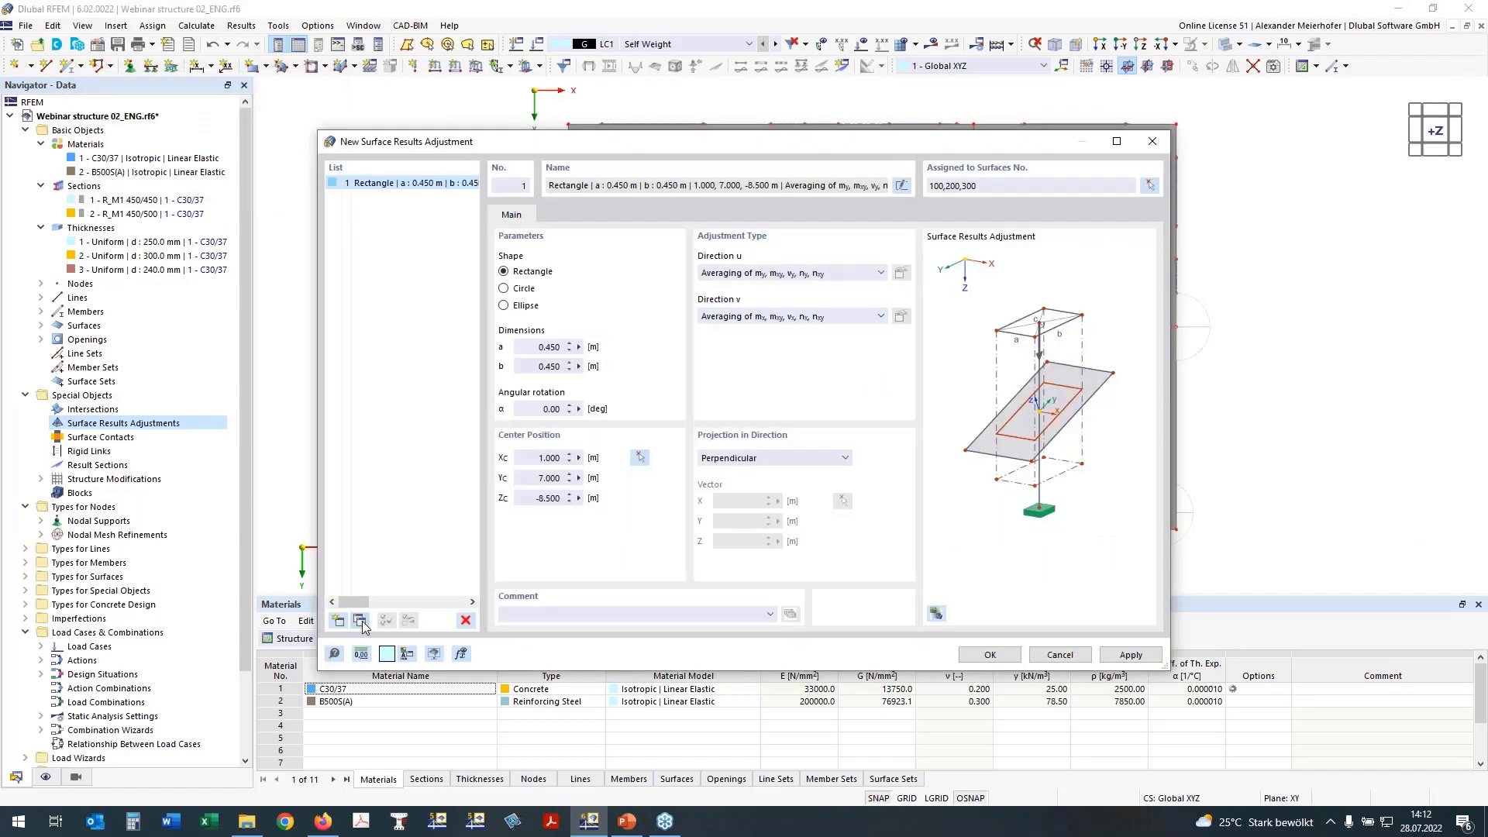
Step: Copy the adjustment twice, centring the copies on the first two outer-row columns at X 1.500 and 7.000, both Y 12.500, Z -8.500 m
{"action": "left_click", "coordinate": [360, 620]}
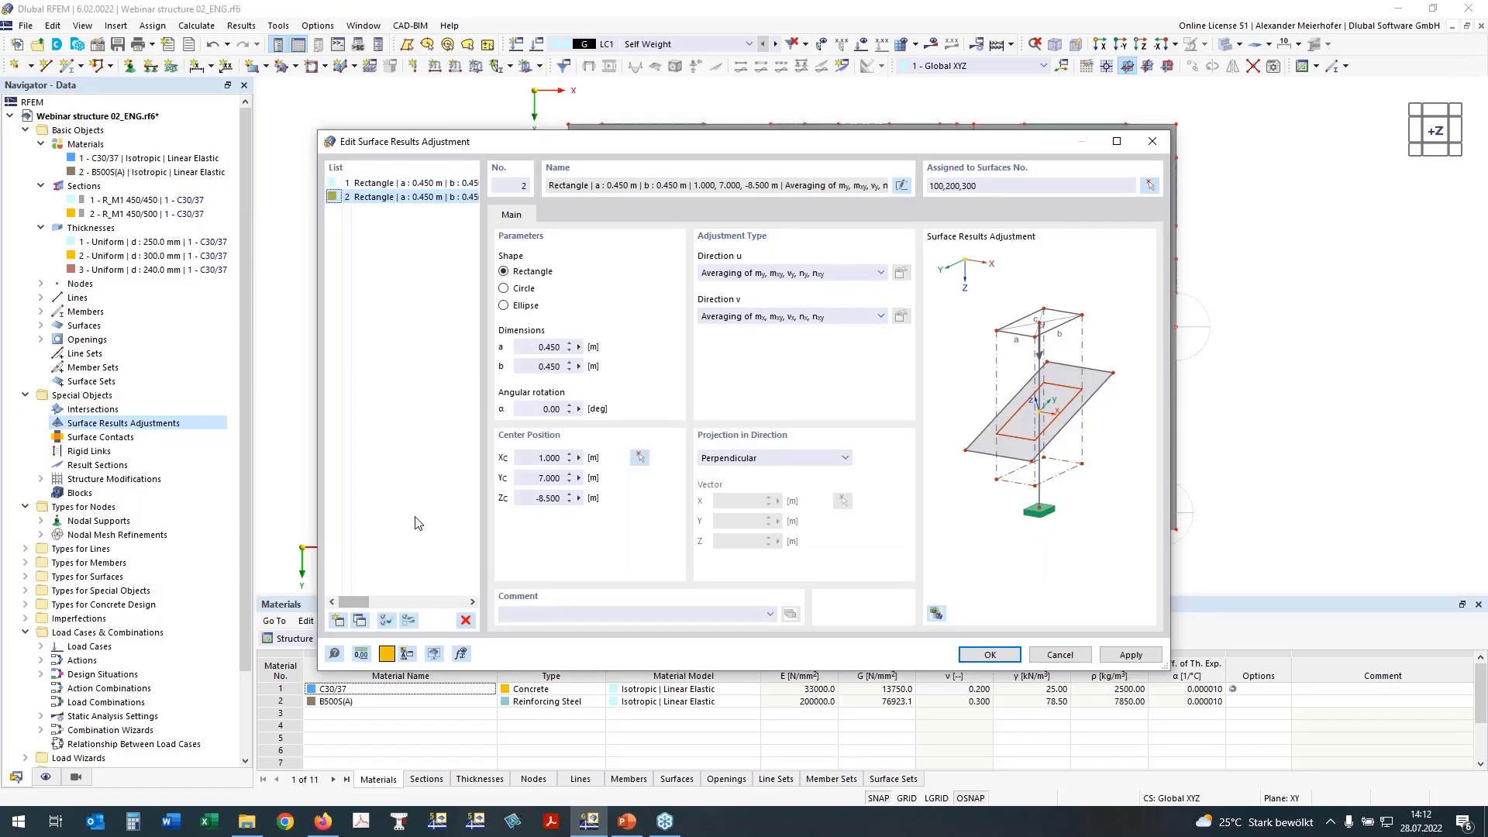
{"action": "left_click", "coordinate": [642, 457]}
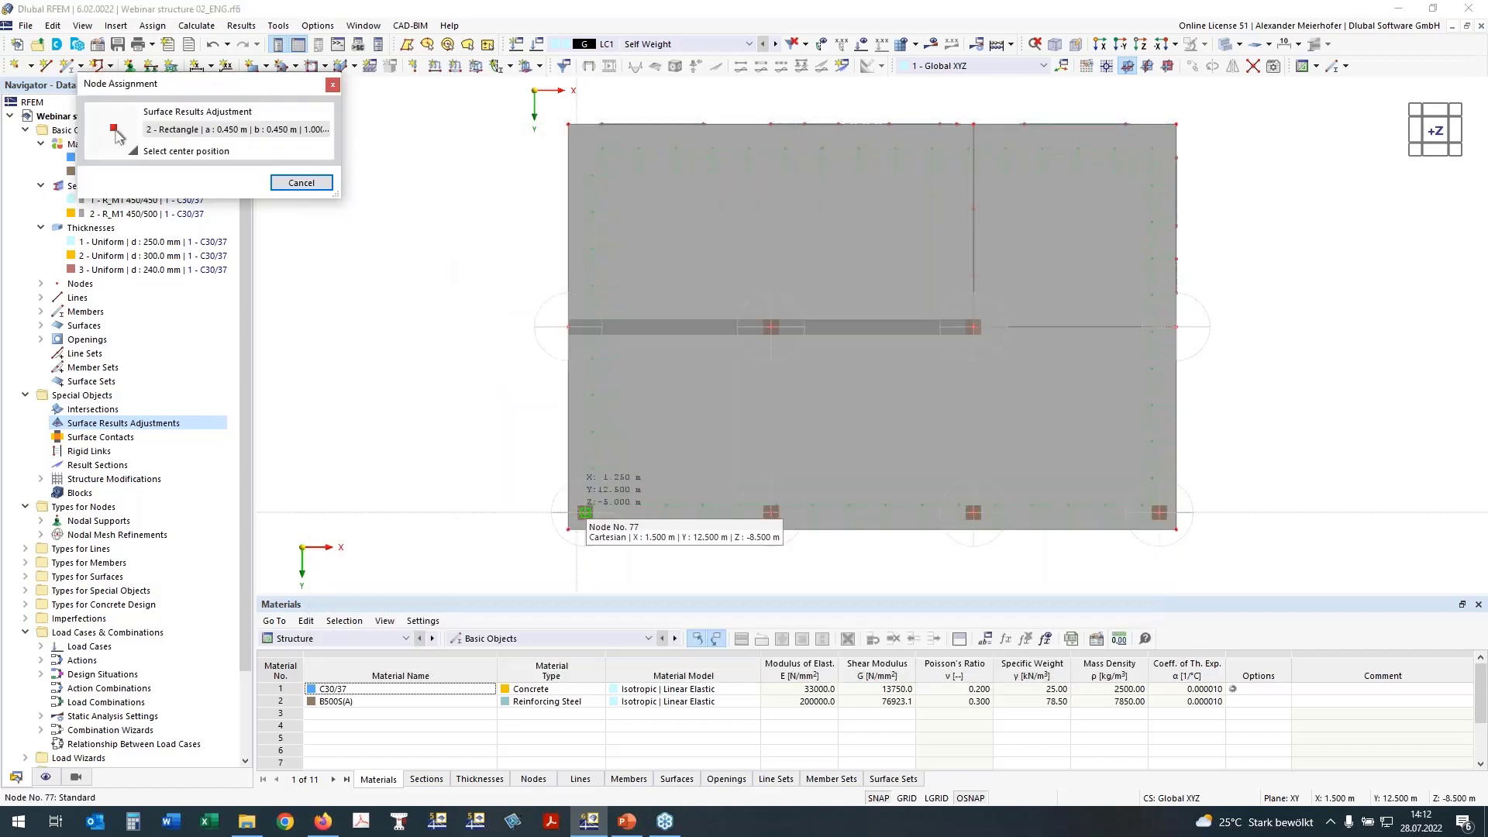
{"action": "scroll", "coordinate": [585, 513], "scroll_direction": "up", "scroll_amount": 3}
{"action": "left_click", "coordinate": [563, 517]}
{"action": "left_click", "coordinate": [359, 620]}
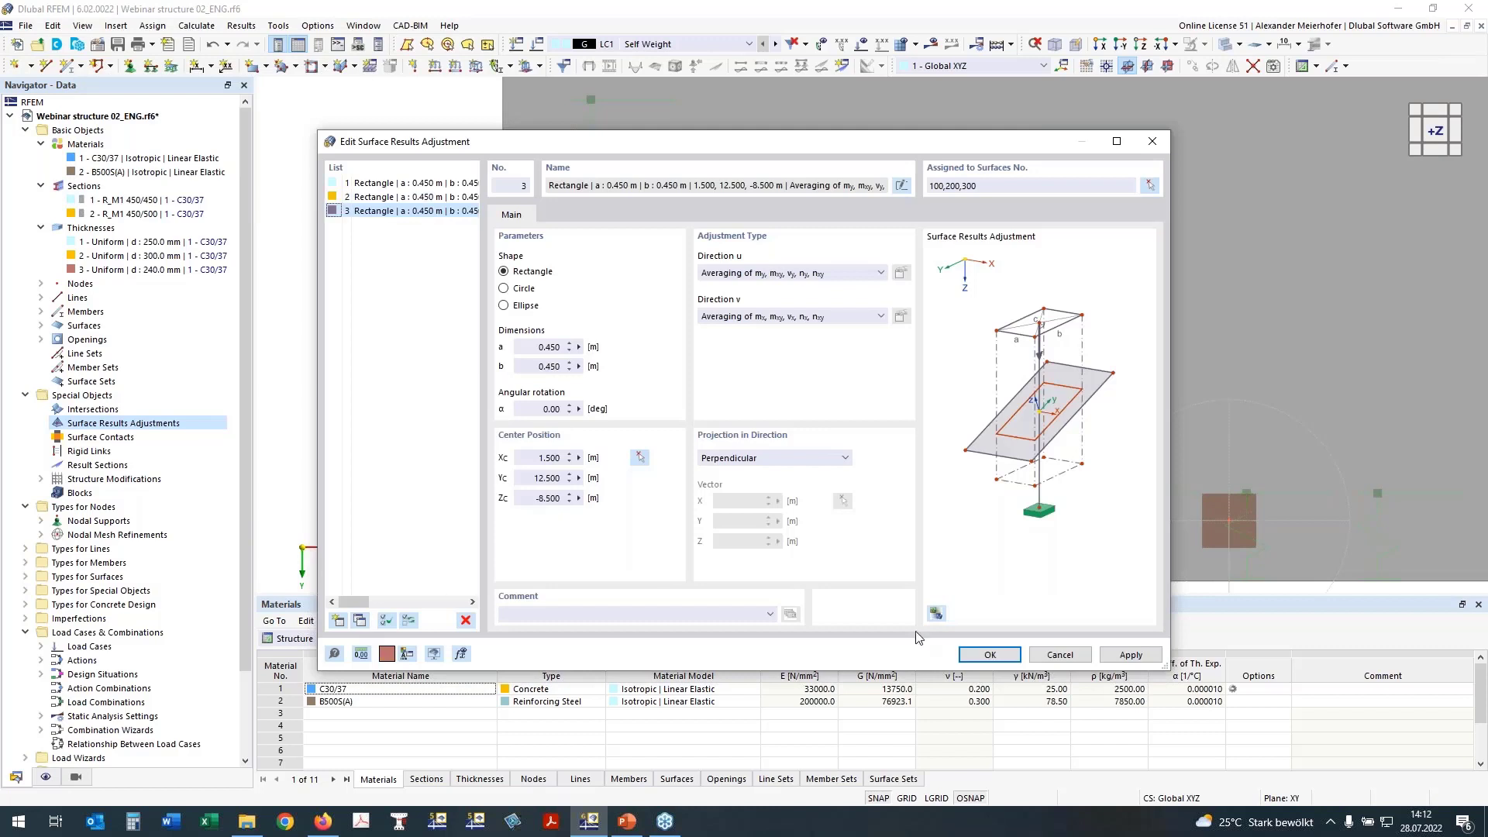
{"action": "left_click", "coordinate": [640, 458]}
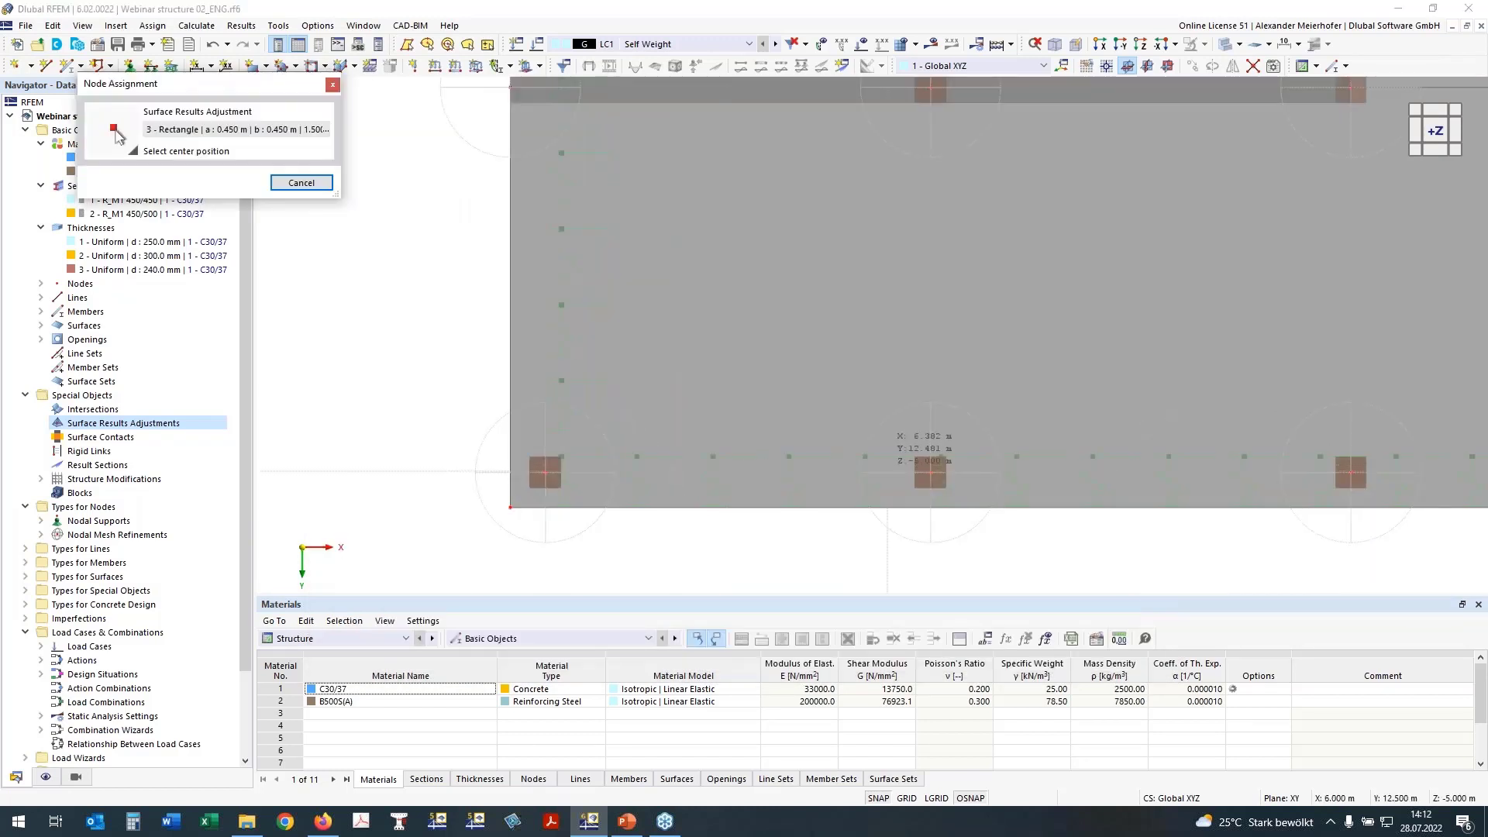
{"action": "left_click", "coordinate": [930, 471]}
Step: Copy the adjustment again and centre it on the column under the beam at X 7.000, Y 7.000, Z -8.500 m
{"action": "left_click", "coordinate": [359, 620]}
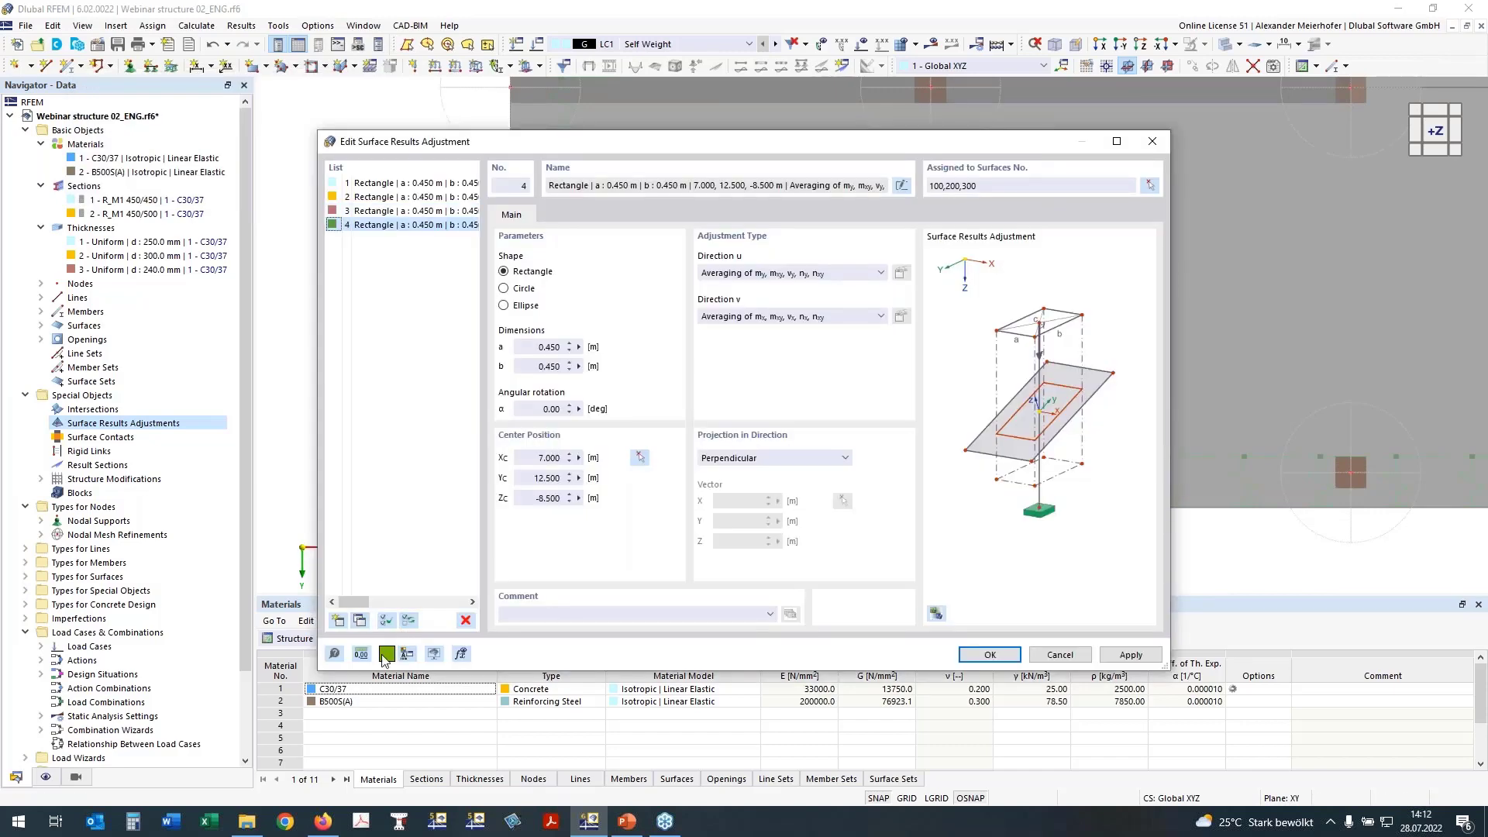
{"action": "left_click", "coordinate": [640, 460]}
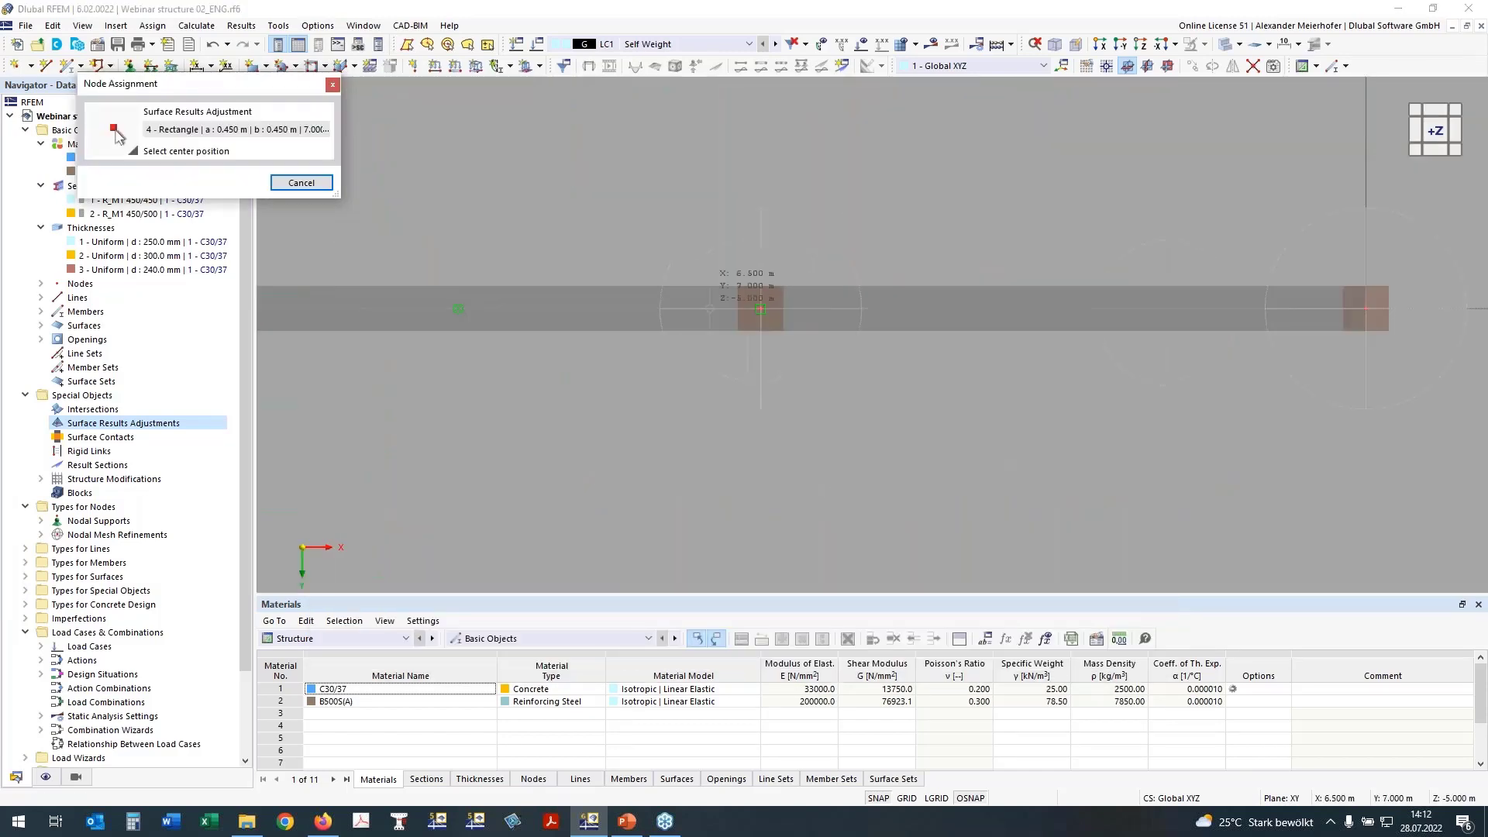
{"action": "left_click", "coordinate": [761, 309]}
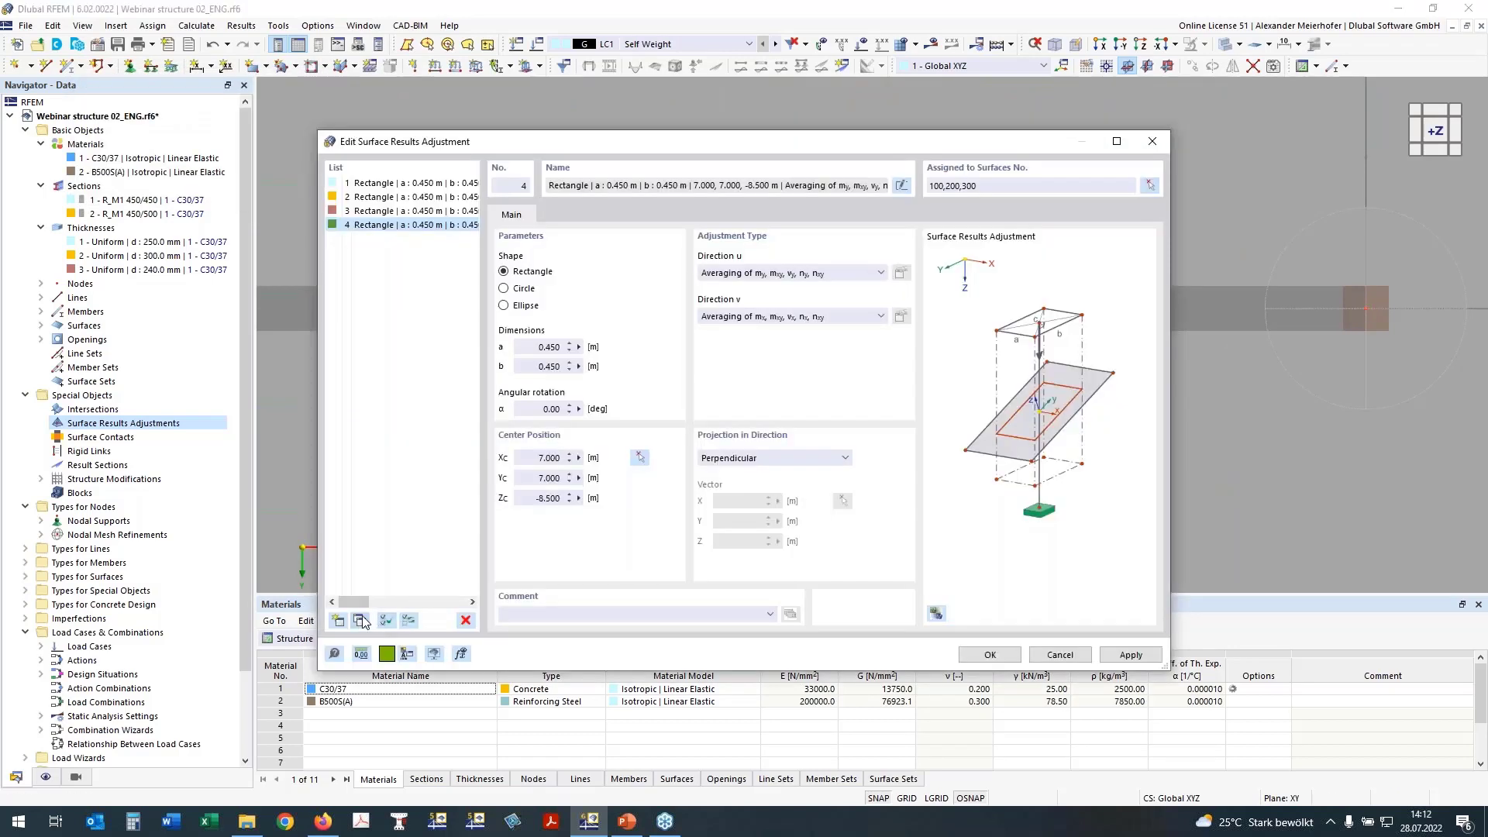
Step: Add a copy with a 1.000 m and b 0.250 m, centred on the slab-edge node at X 19.000, Y 7.000, Z -8.500 m
{"action": "left_click", "coordinate": [361, 621]}
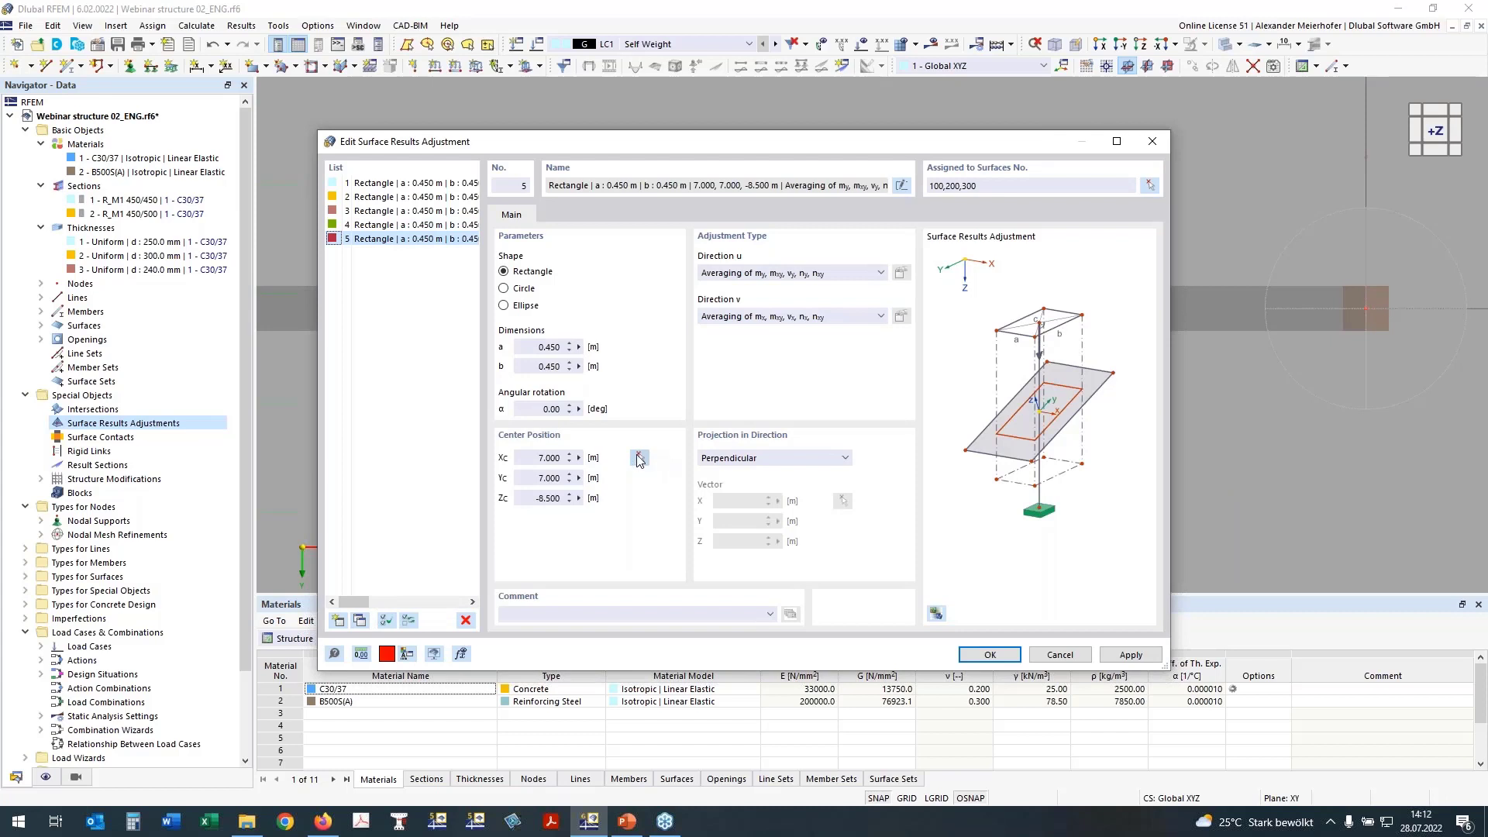
{"action": "left_click", "coordinate": [551, 367]}
{"action": "type", "text": "2"}
{"action": "left_click", "coordinate": [548, 346]}
{"action": "double_click", "coordinate": [549, 347]}
{"action": "type", "text": "1"}
{"action": "key", "text": "Tab"}
{"action": "left_click", "coordinate": [640, 460]}
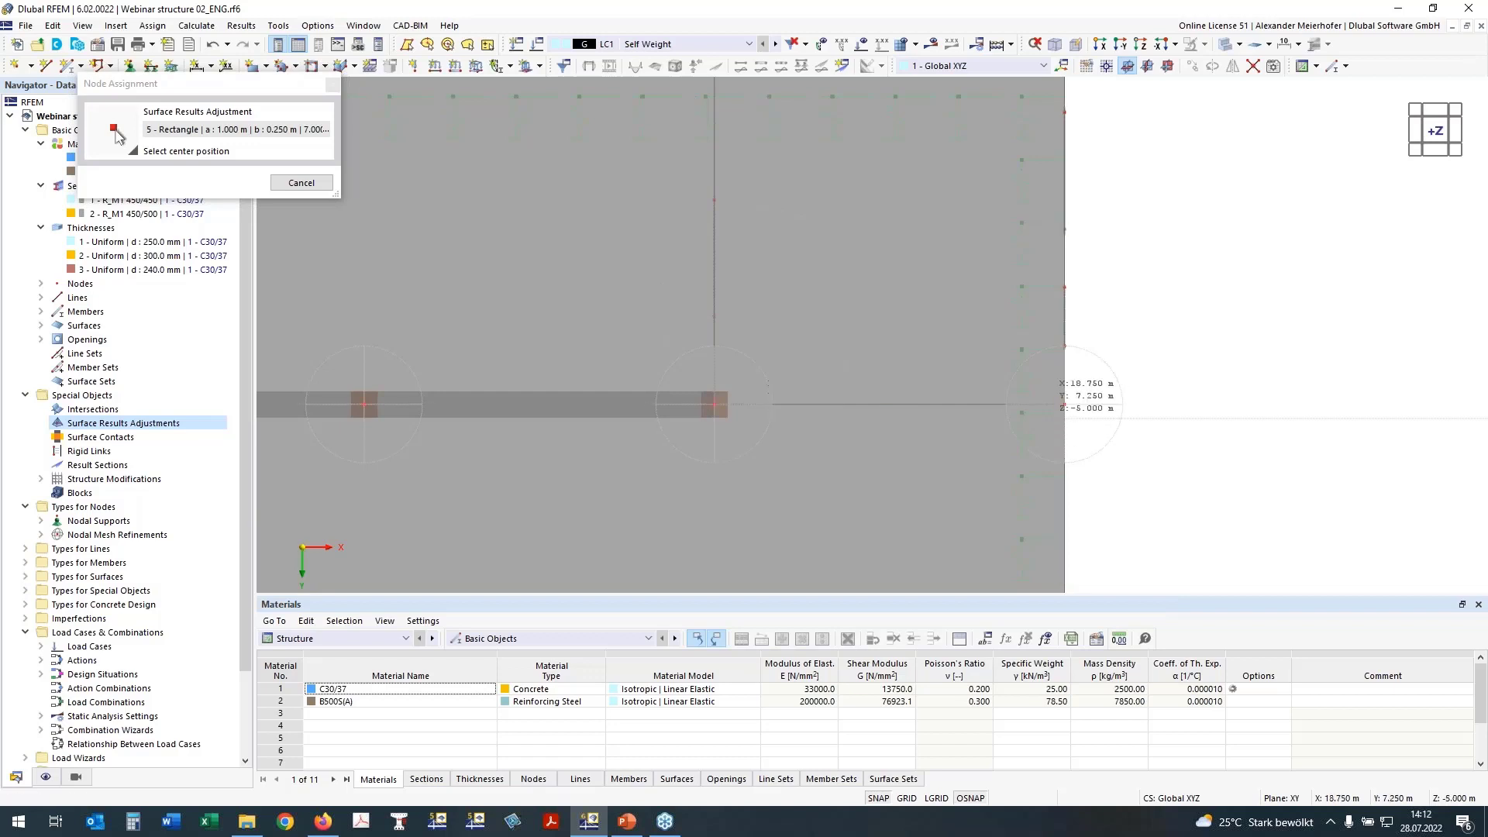
{"action": "left_click", "coordinate": [1064, 404]}
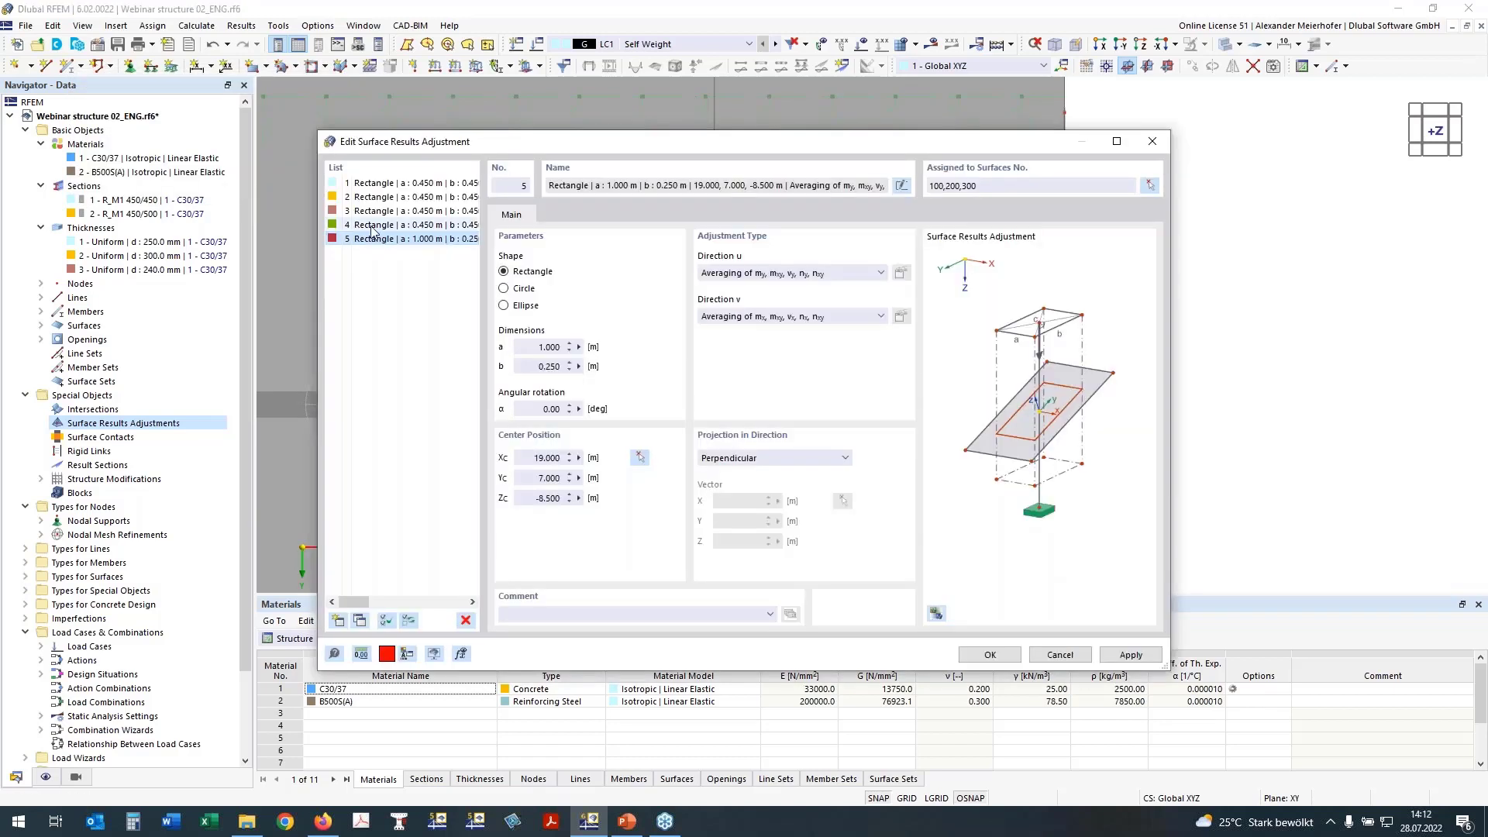
Step: Set adjustment 1 to type Zero in direction u, including all basic internal forces
{"action": "left_click", "coordinate": [375, 183]}
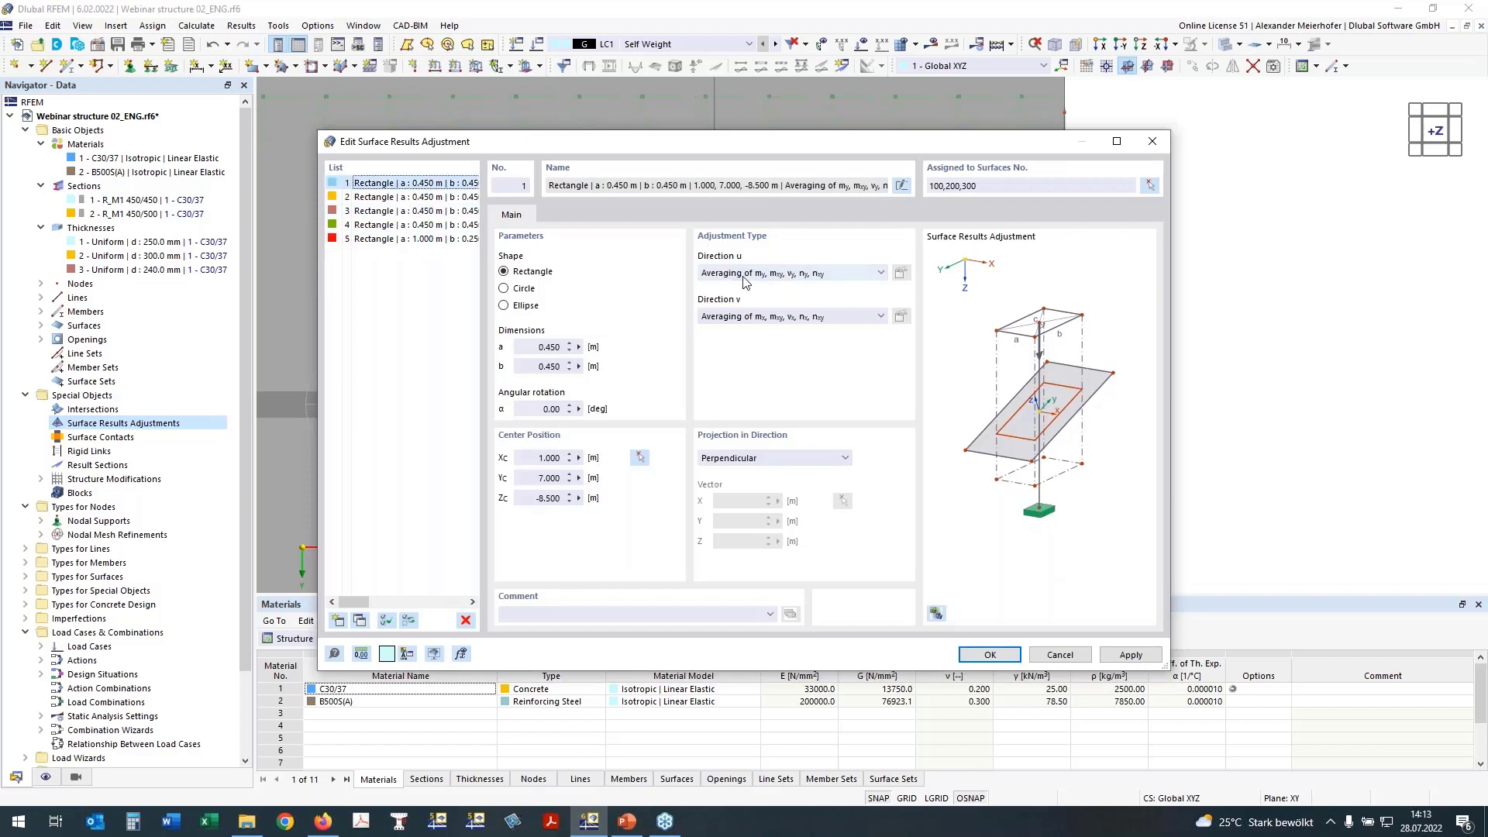
{"action": "left_click", "coordinate": [816, 273]}
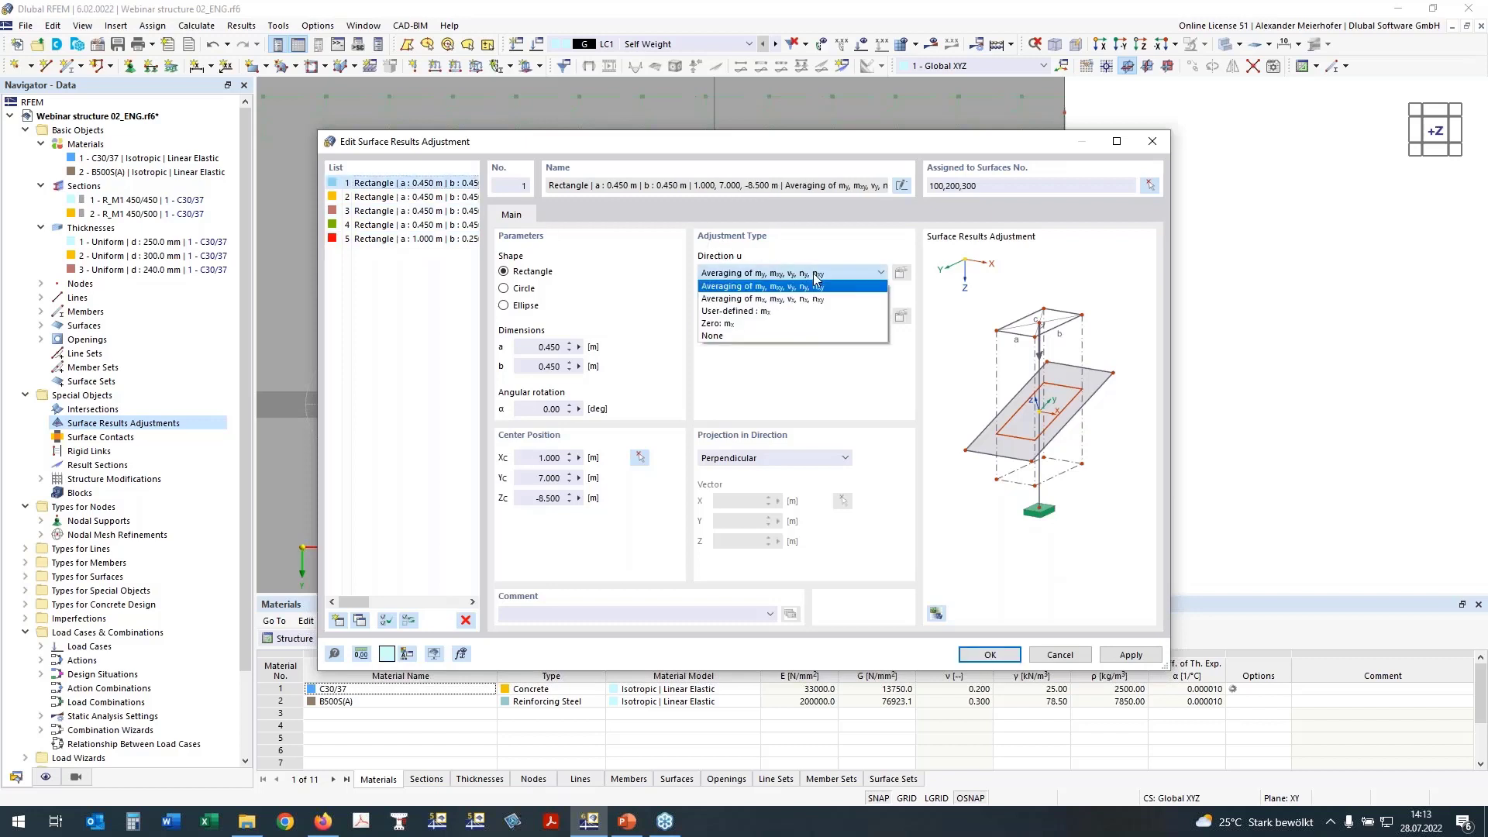
{"action": "left_click", "coordinate": [747, 324]}
{"action": "left_click", "coordinate": [900, 273]}
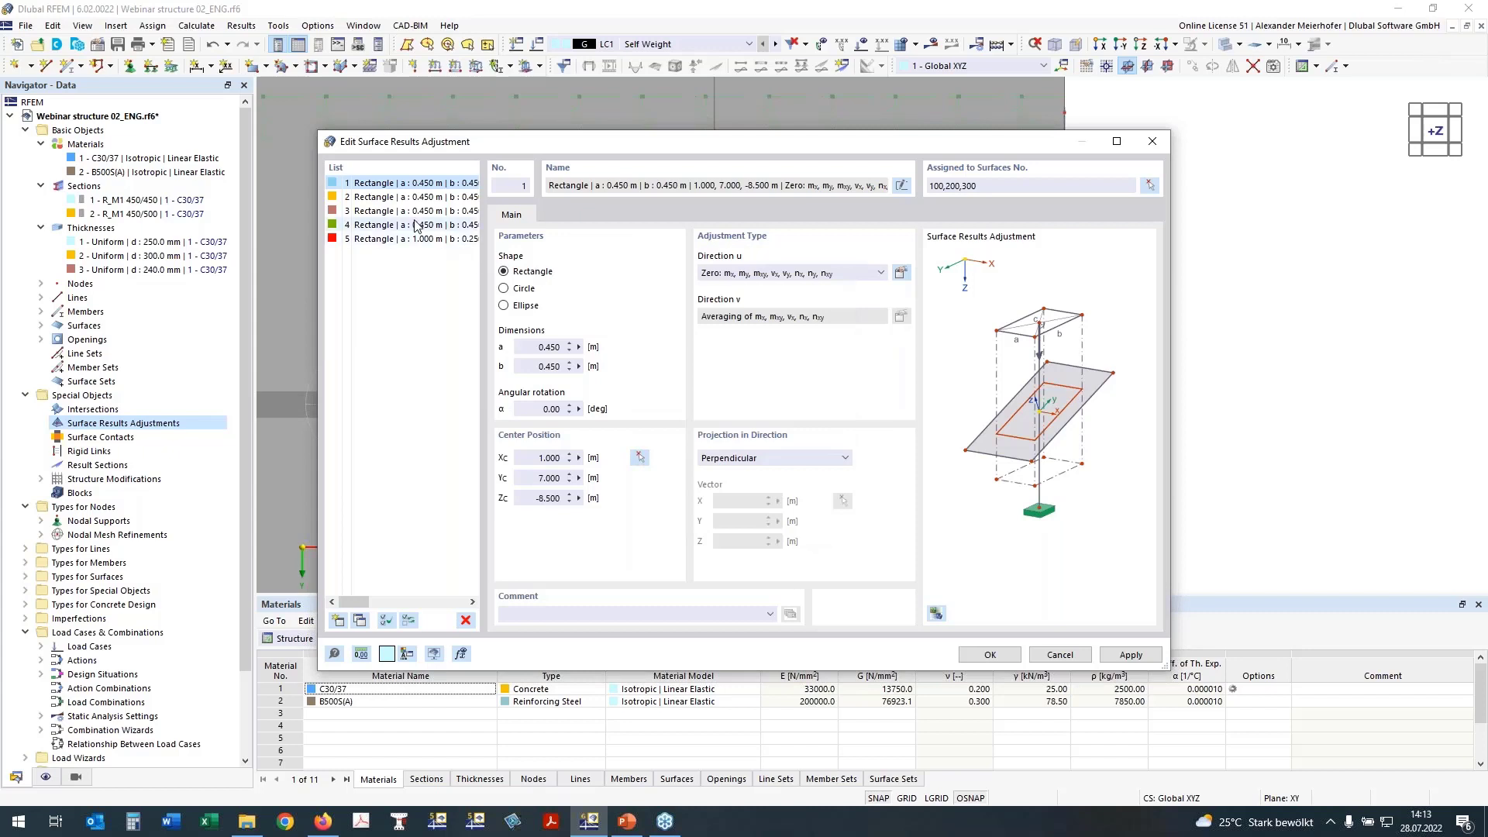
Step: Set the direction u adjustment type of adjustments 2 to 5 to Zero: mx
{"action": "left_click", "coordinate": [387, 197]}
{"action": "left_click", "coordinate": [409, 240], "text": "shift"}
{"action": "left_click", "coordinate": [767, 276]}
{"action": "left_click", "coordinate": [748, 331]}
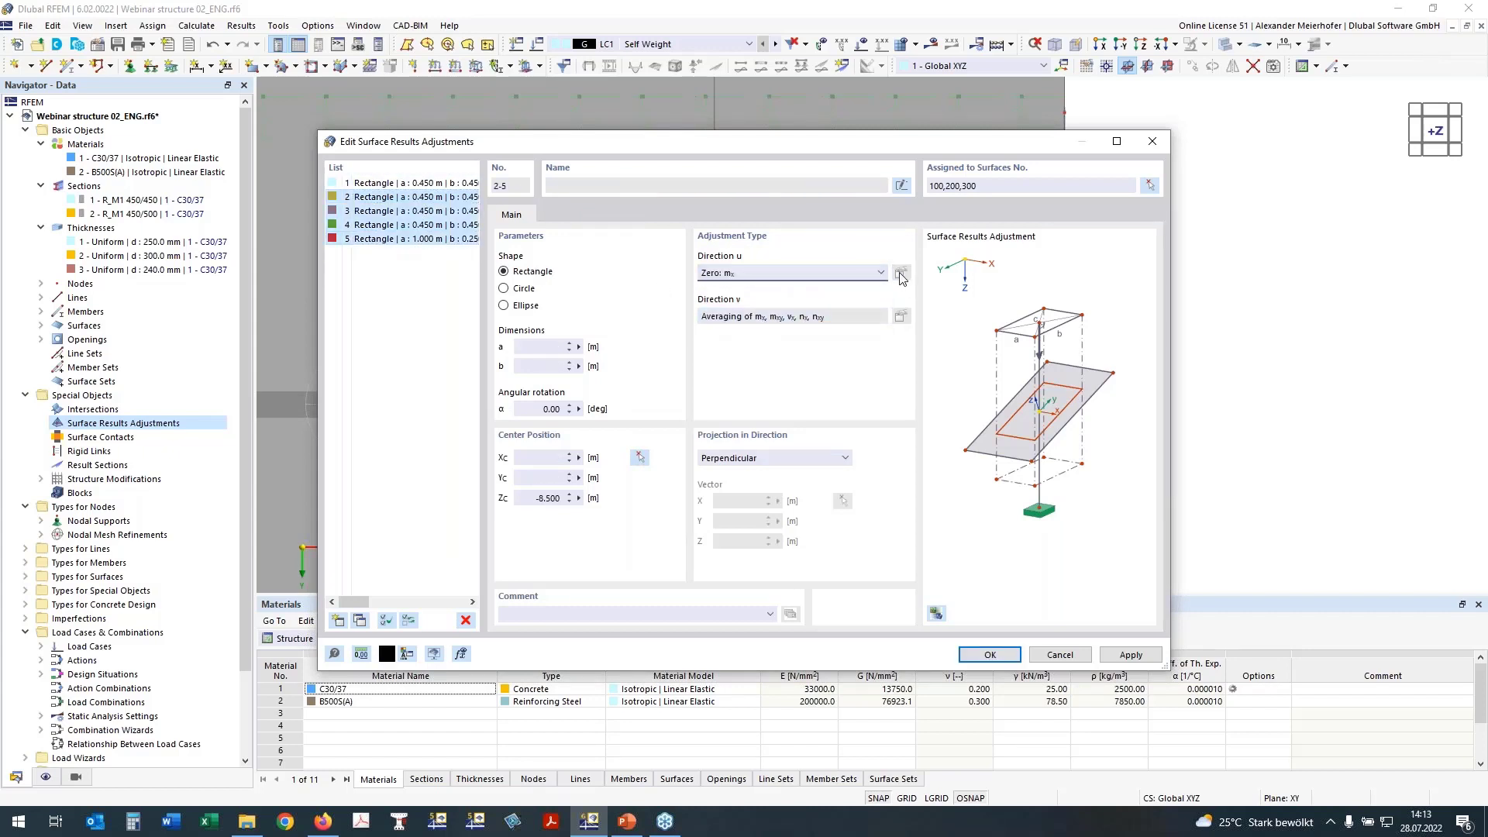
Step: Extend the Zero setting of adjustments 2 and 3 to all basic internal forces
{"action": "left_click", "coordinate": [400, 198]}
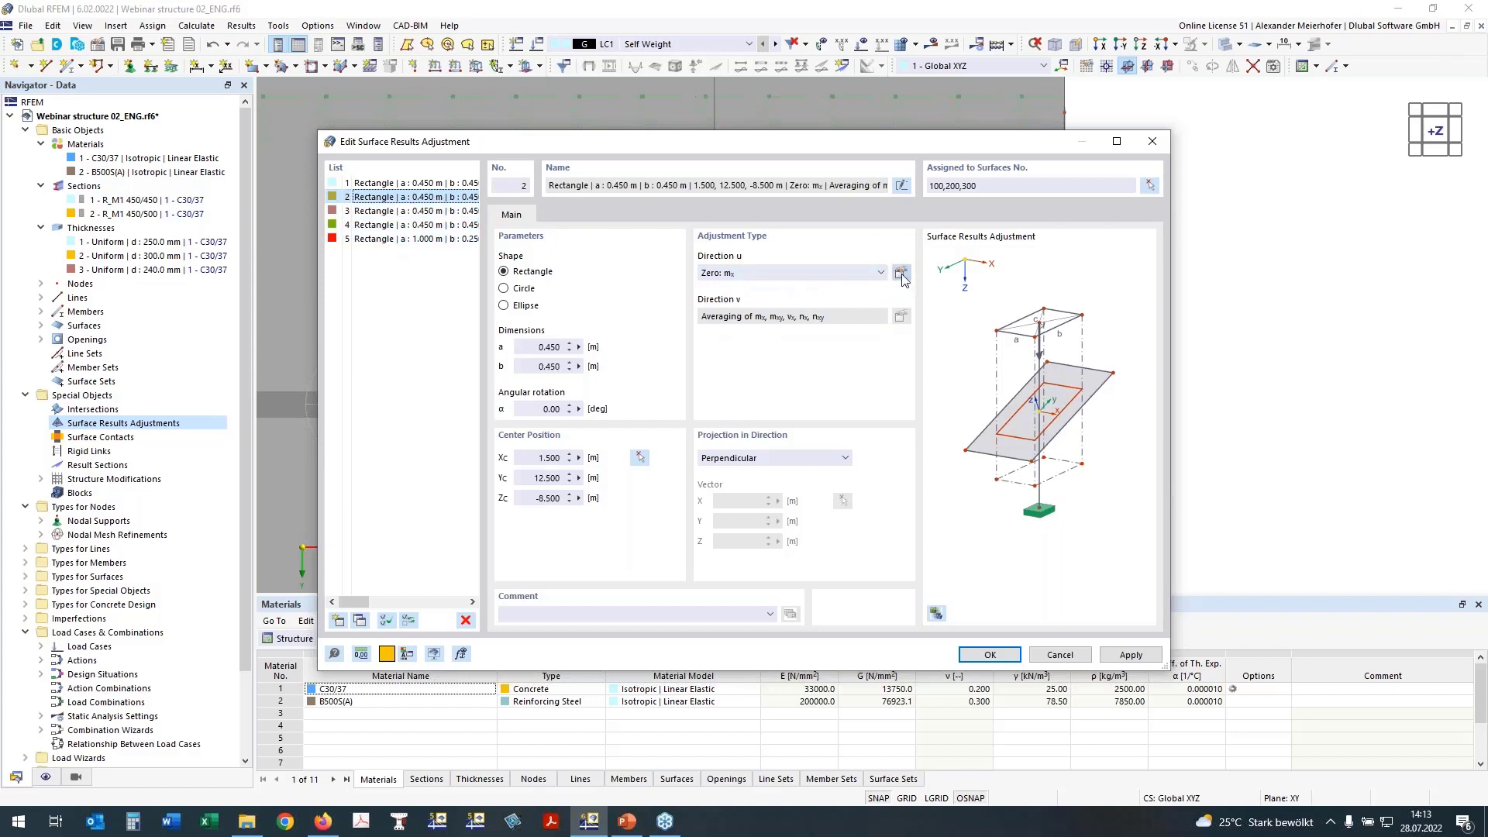
{"action": "left_click", "coordinate": [901, 274]}
{"action": "left_click", "coordinate": [731, 532]}
{"action": "left_click", "coordinate": [400, 210]}
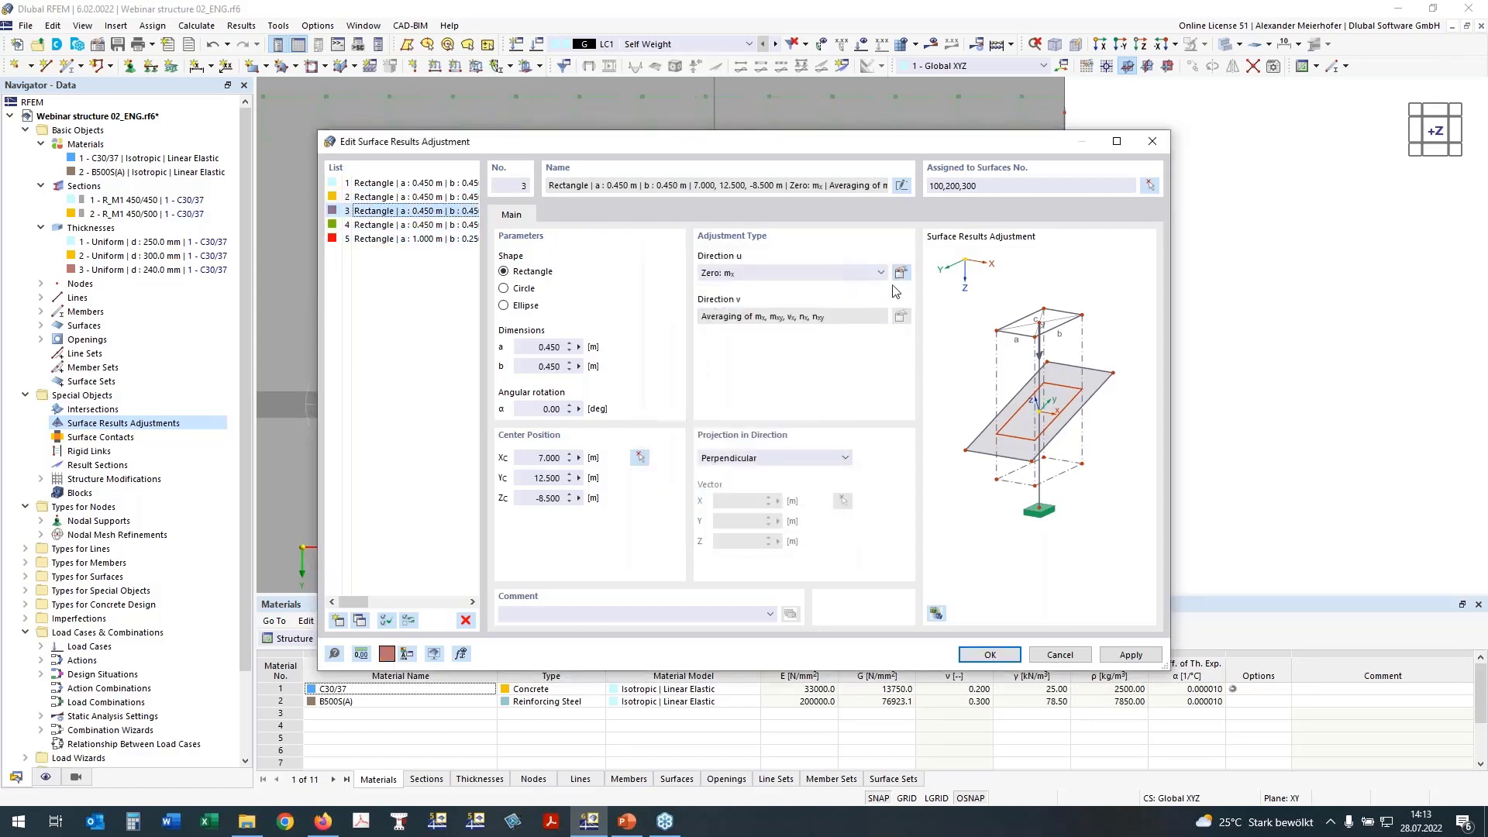
{"action": "left_click", "coordinate": [901, 273]}
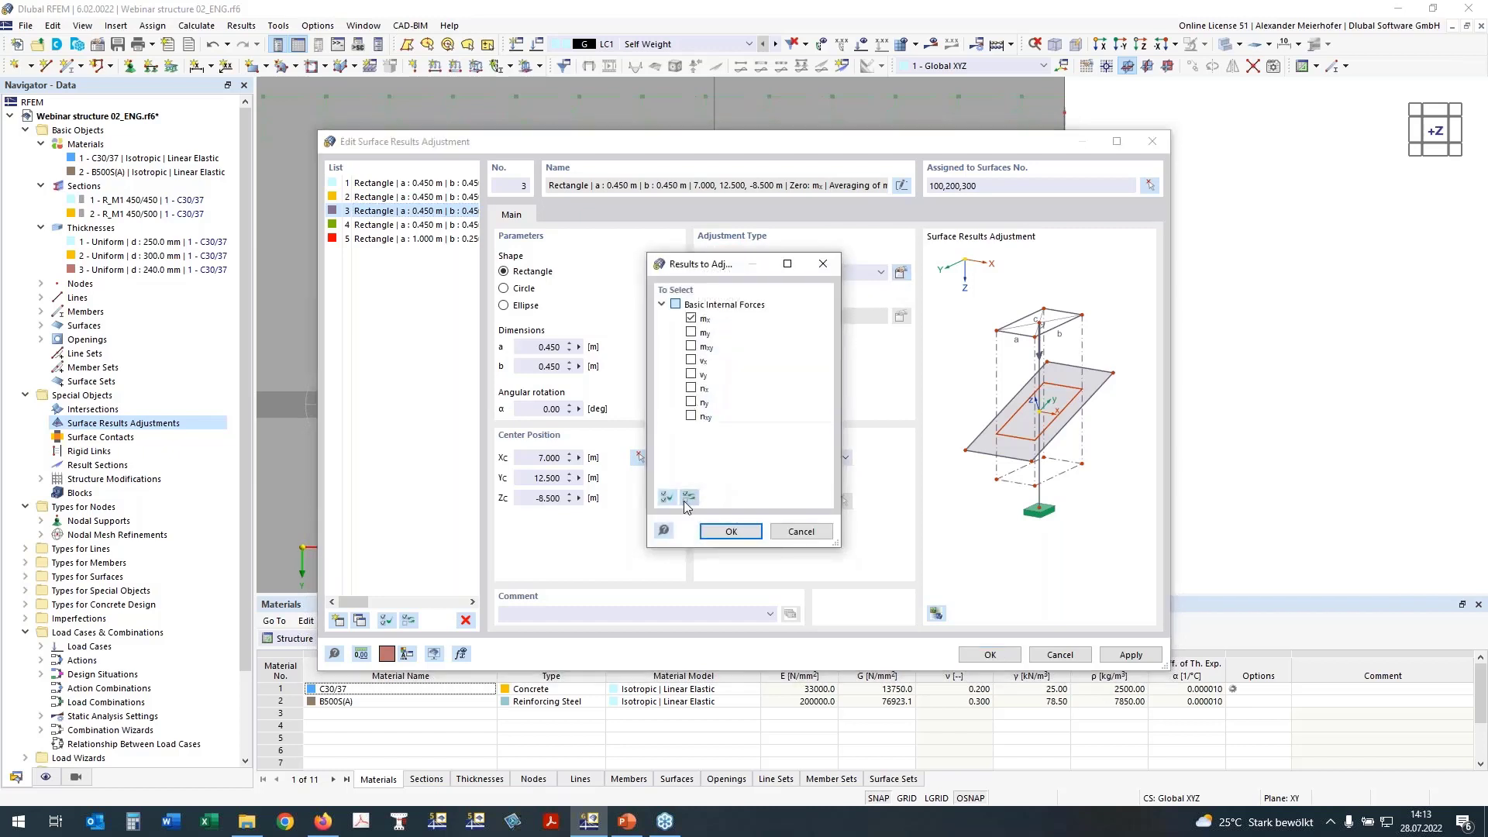
{"action": "left_click", "coordinate": [665, 498]}
{"action": "left_click", "coordinate": [730, 531]}
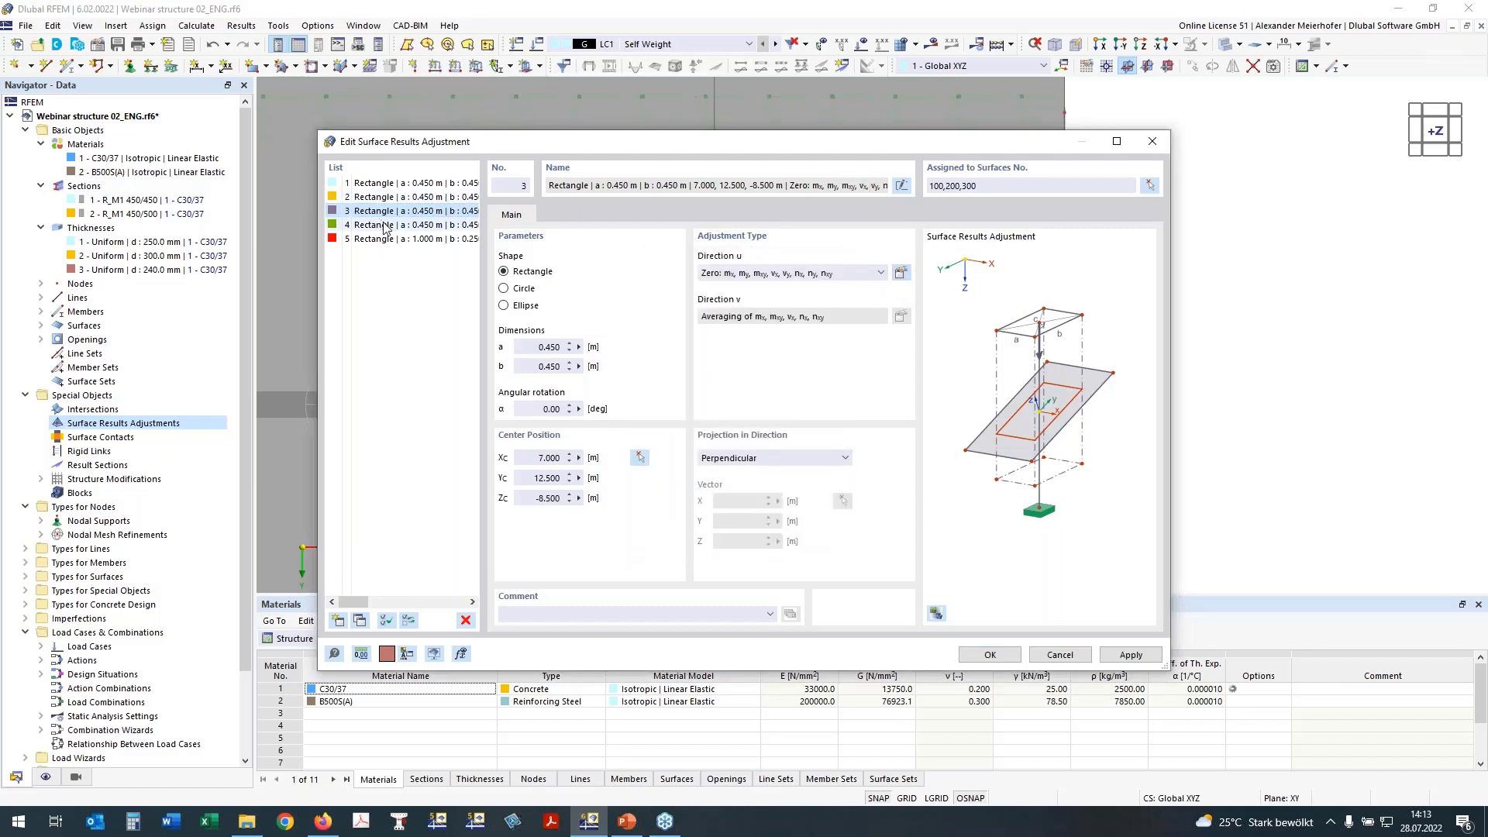
Step: Extend the Zero setting of adjustments 4 and 5 to all basic internal forces and save the surface results adjustments
{"action": "left_click", "coordinate": [388, 225]}
{"action": "left_click", "coordinate": [905, 271]}
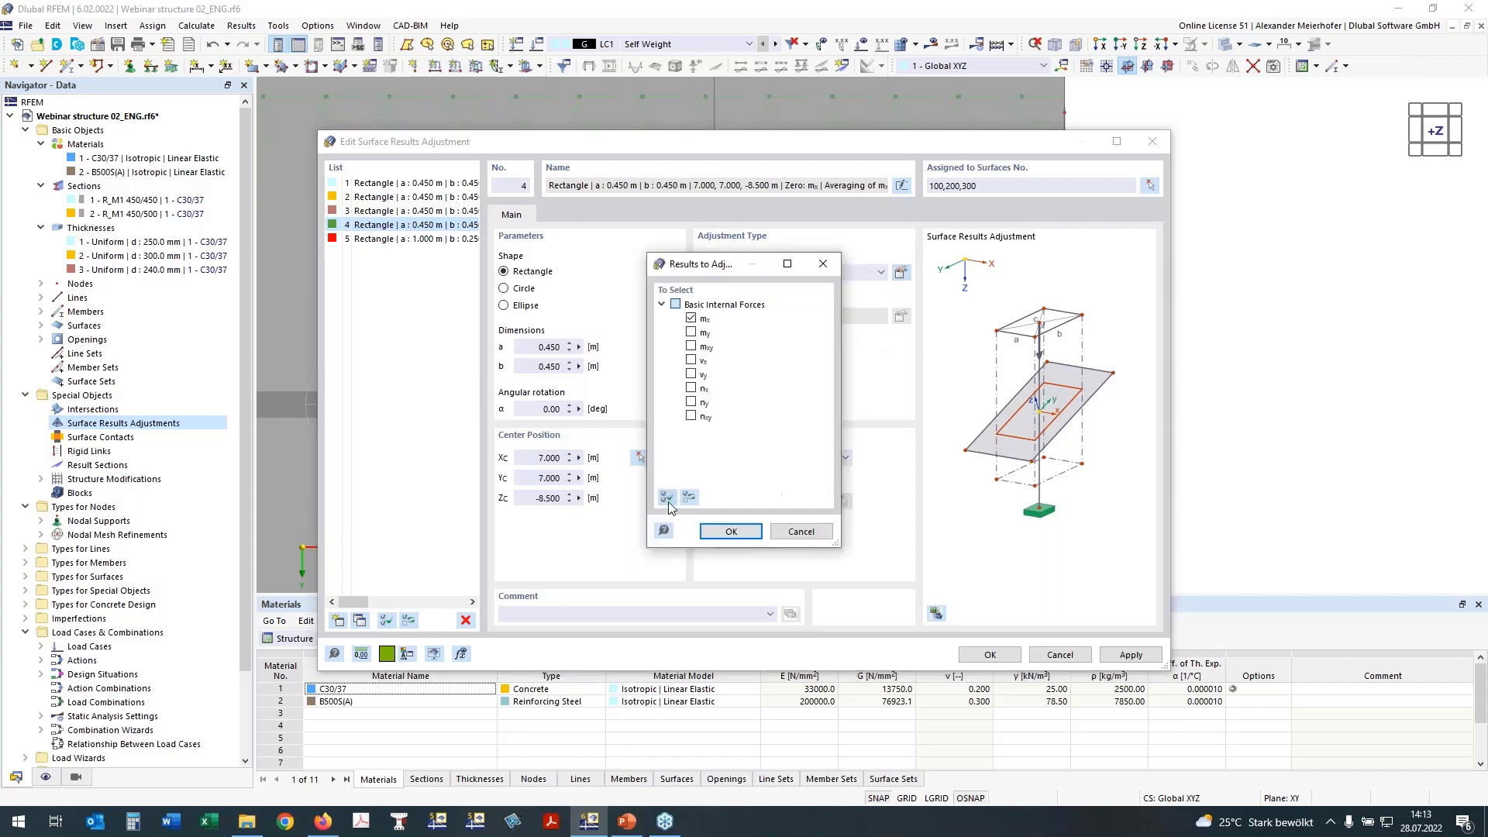
{"action": "left_click", "coordinate": [731, 531]}
{"action": "left_click", "coordinate": [387, 238]}
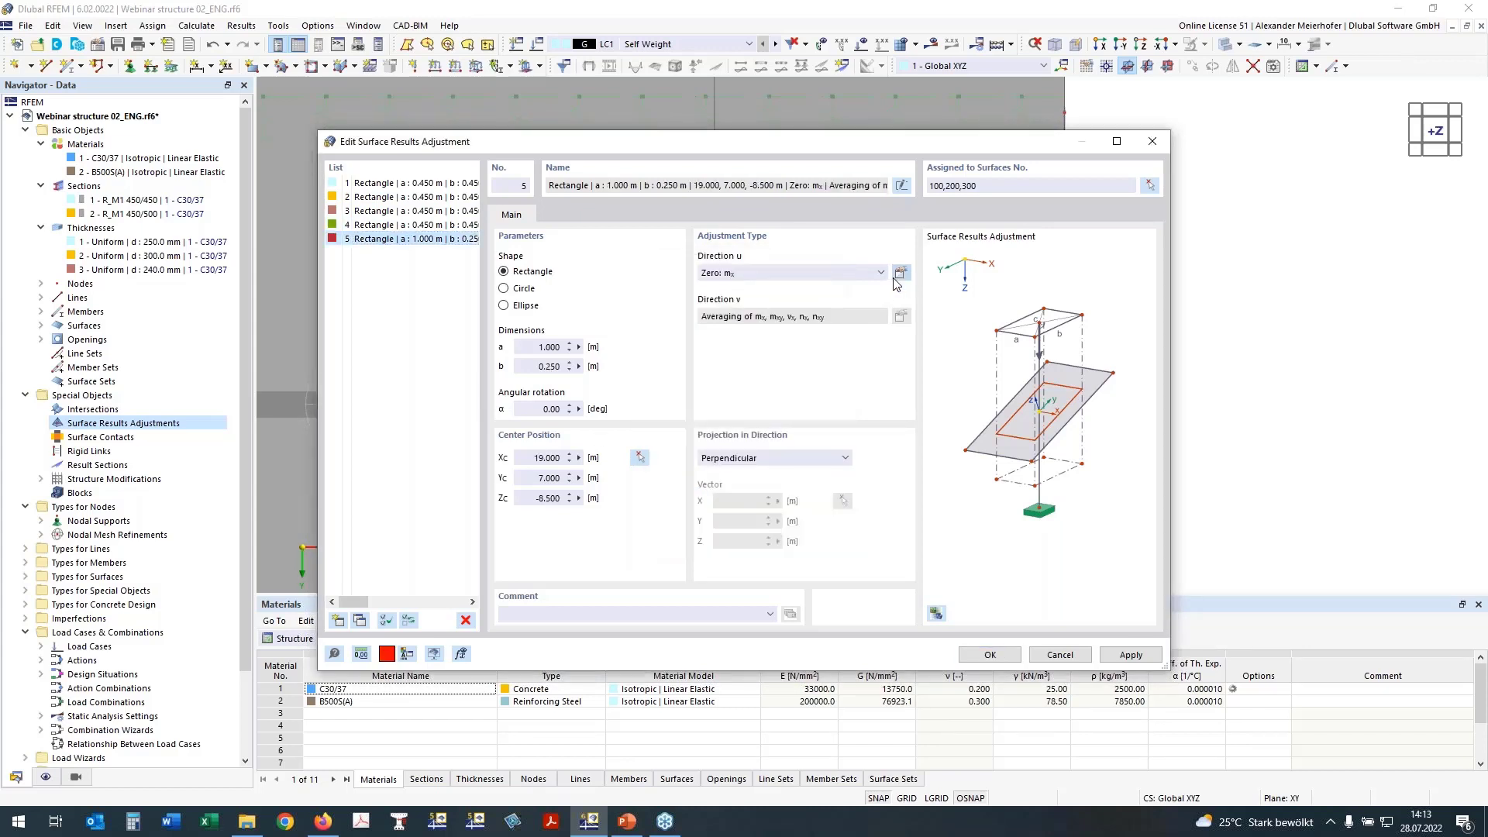
{"action": "left_click", "coordinate": [901, 273]}
{"action": "left_click", "coordinate": [729, 532]}
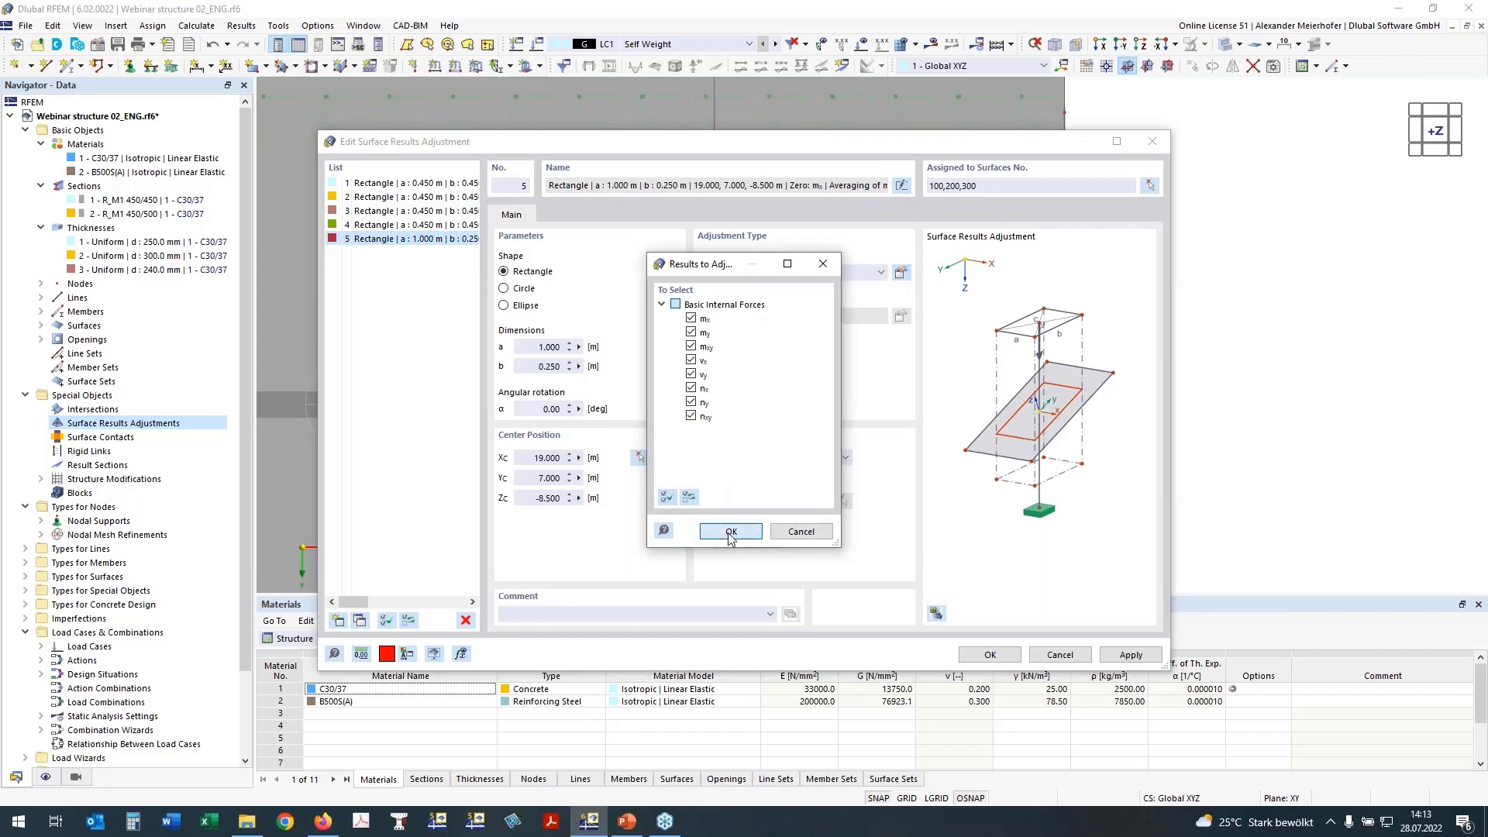
{"action": "left_click", "coordinate": [995, 659]}
{"action": "scroll", "coordinate": [814, 495], "scroll_direction": "down", "scroll_amount": 5}
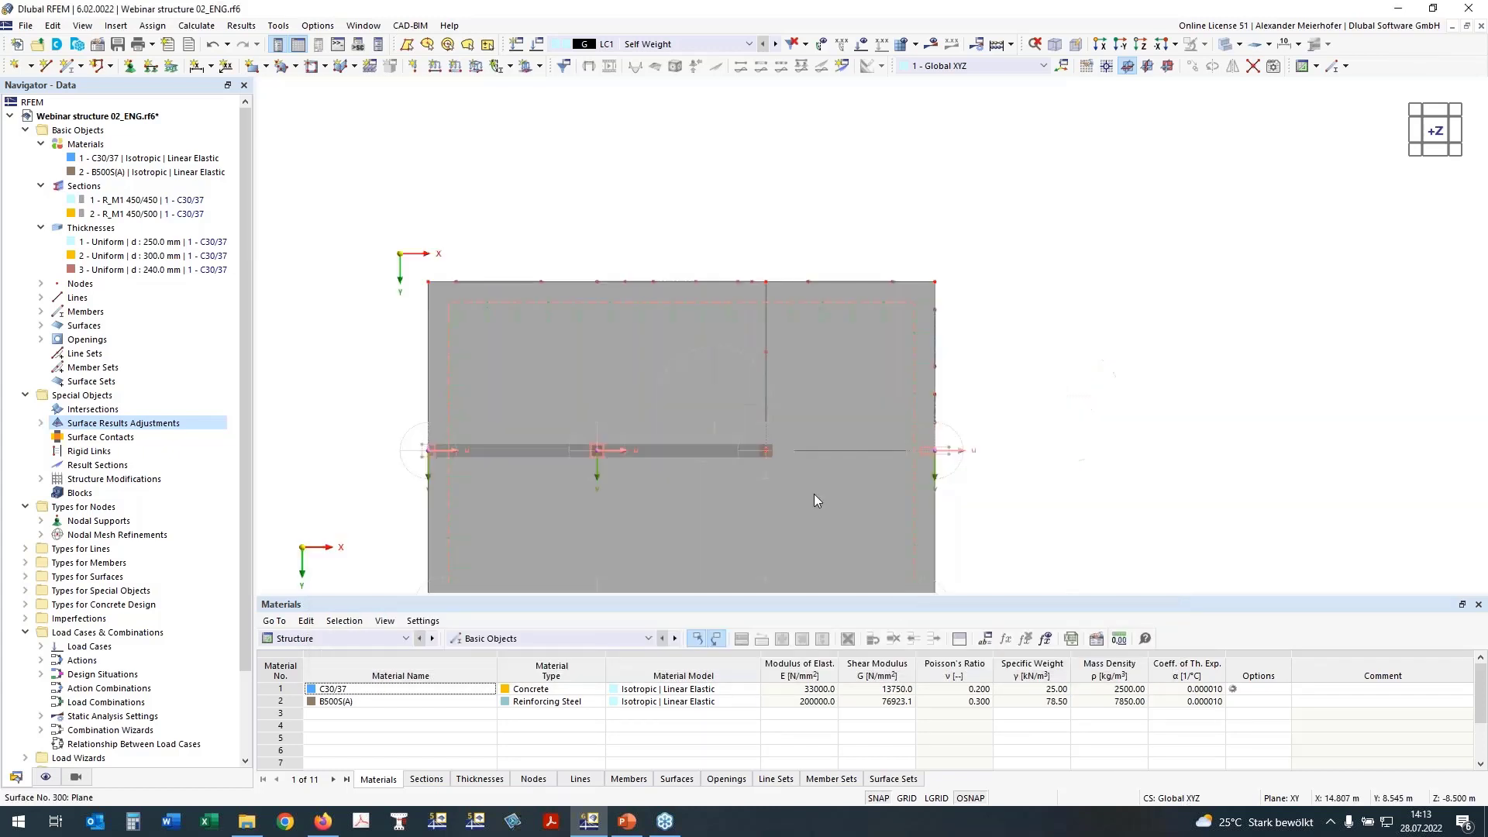
Step: Copy the surface results adjustments from the second columns of both rows to the neighbouring third columns in the X direction
{"action": "middle_click_drag", "start_coordinate": [1126, 548], "coordinate": [1119, 371], "text": "ctrl"}
{"action": "scroll", "coordinate": [667, 241], "scroll_direction": "up", "scroll_amount": 3}
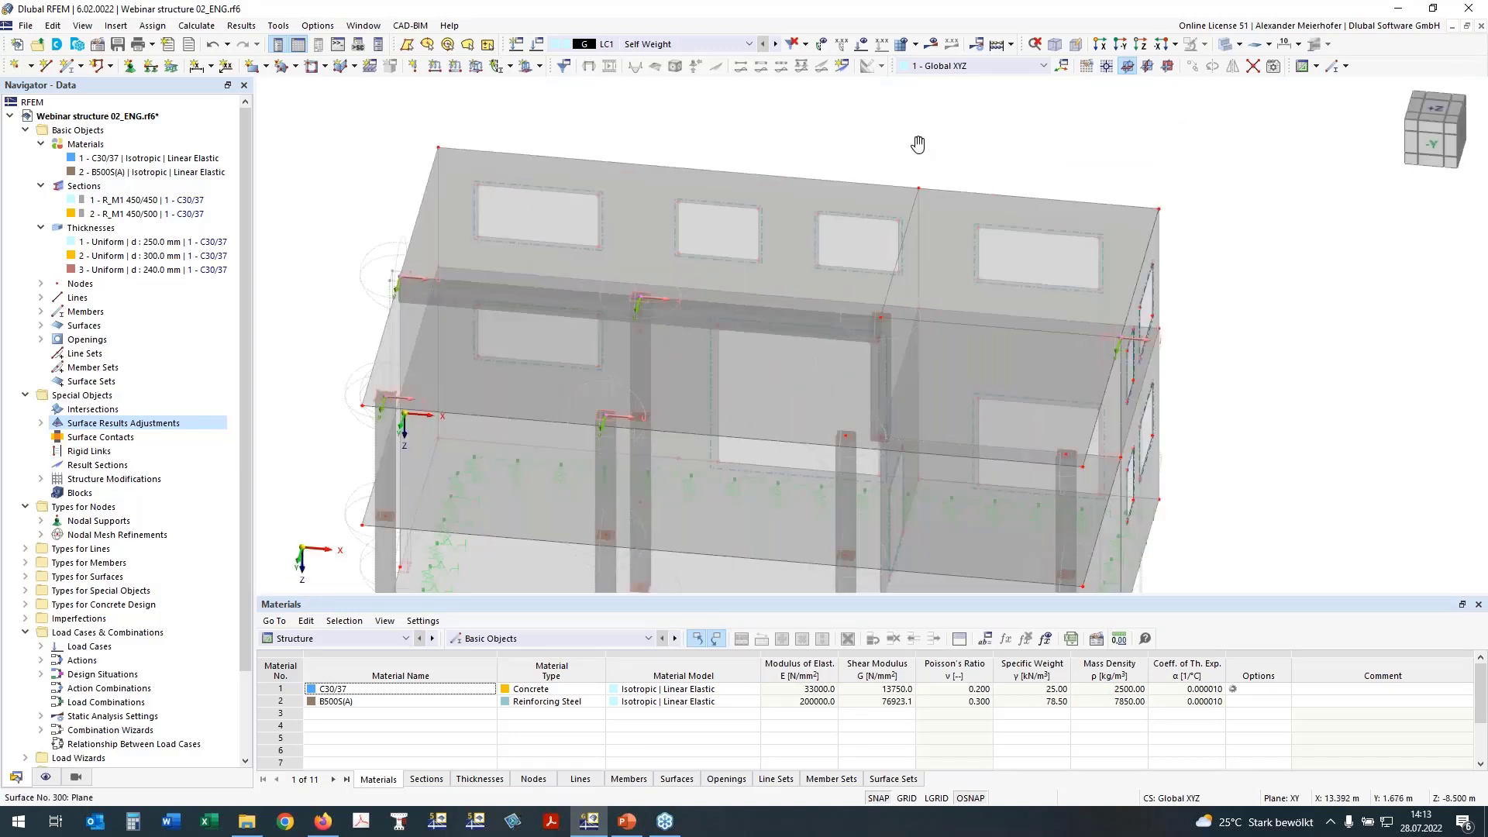
{"action": "middle_click_drag", "start_coordinate": [919, 145], "coordinate": [906, 60]}
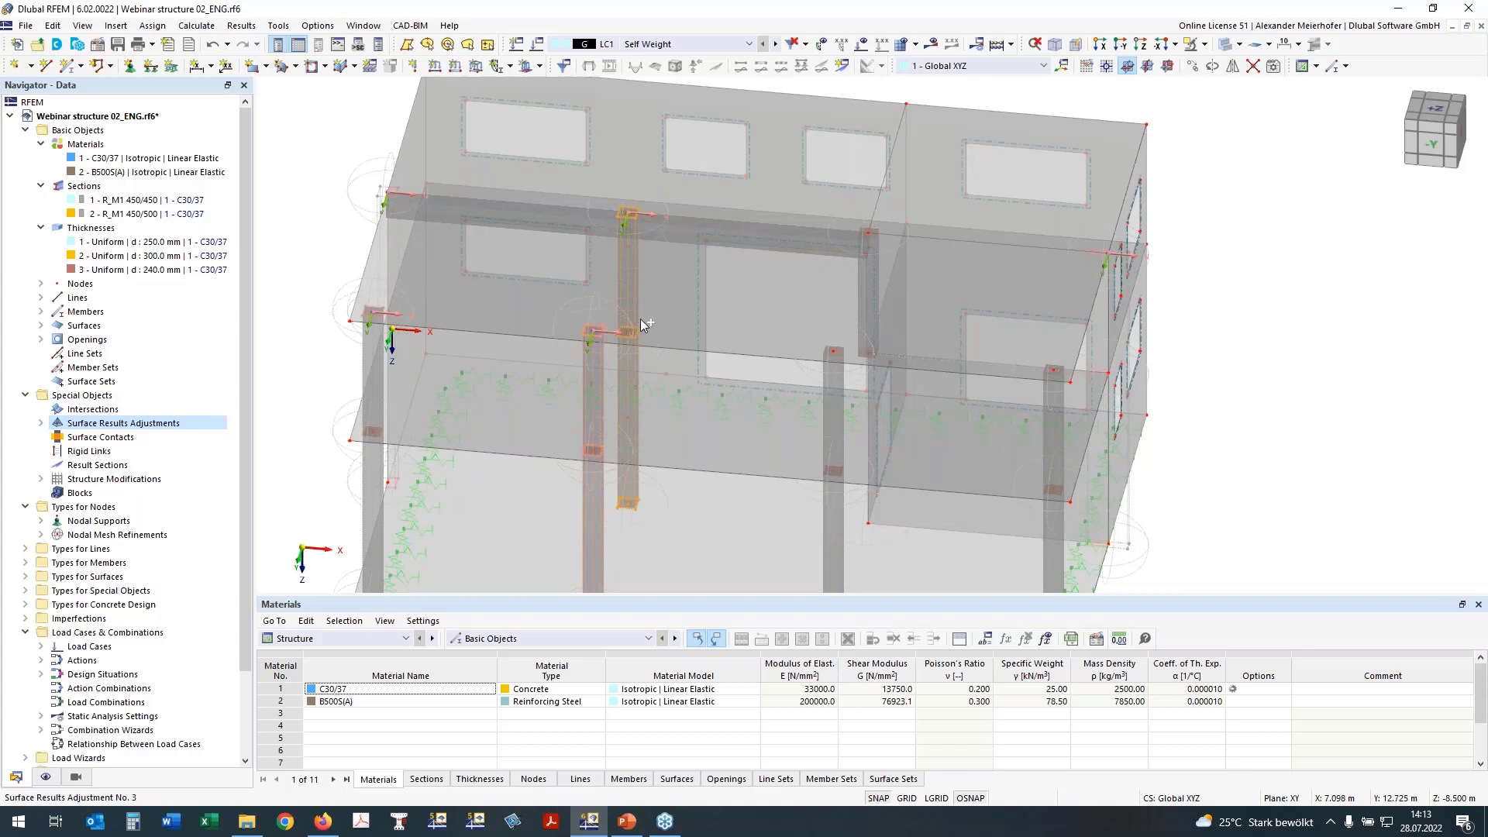
{"action": "left_click_drag", "start_coordinate": [641, 320], "coordinate": [845, 359], "text": "ctrl"}
{"action": "key", "text": "Escape"}
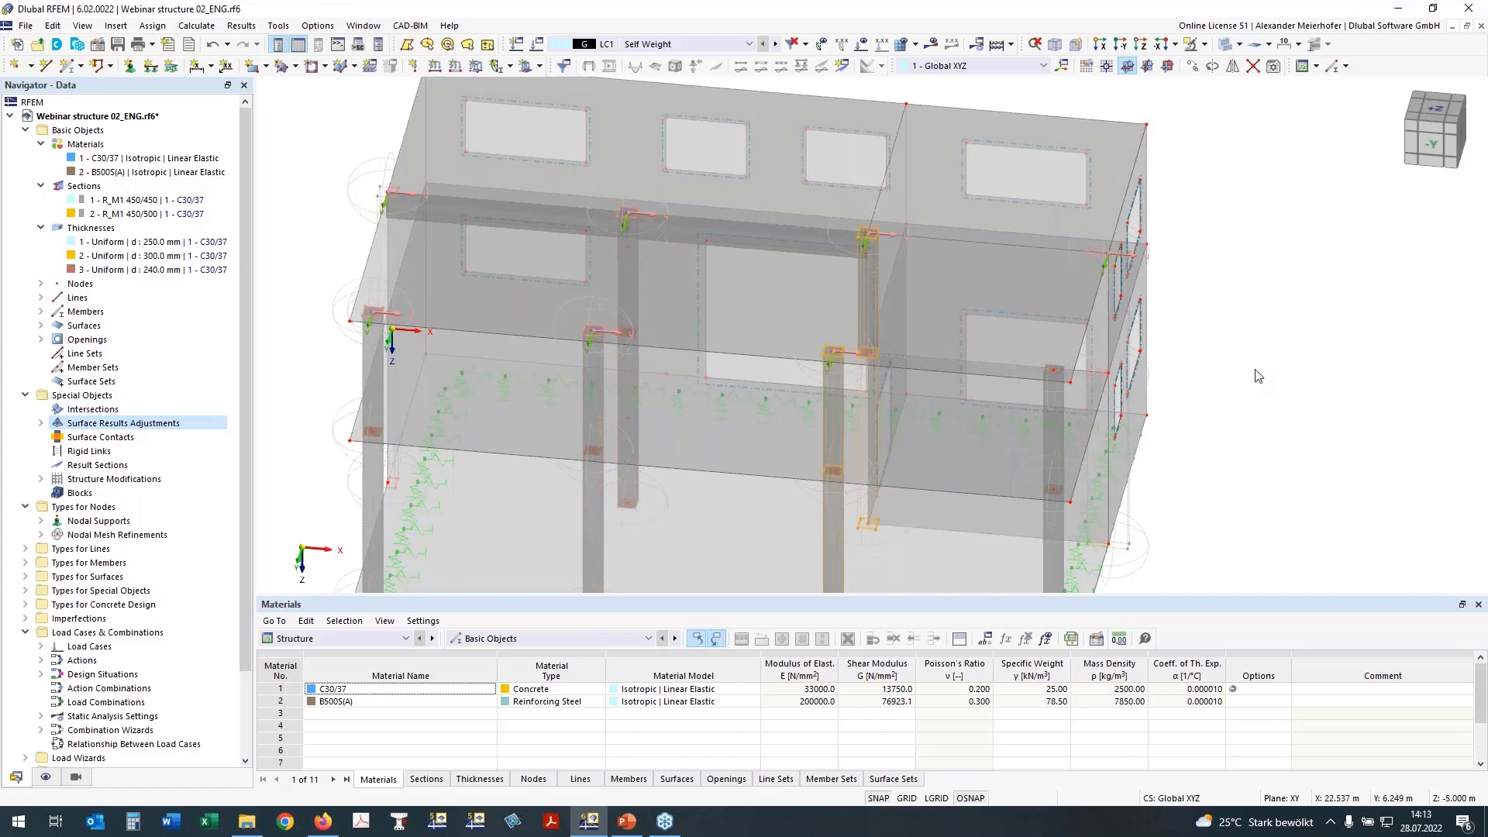
Step: Copy the surface results adjustment from the third front column to the last front column at the far X end
{"action": "left_click_drag", "start_coordinate": [992, 361], "coordinate": [1217, 377]}
{"action": "scroll", "coordinate": [1247, 376], "scroll_direction": "down", "scroll_amount": 2}
{"action": "middle_click_drag", "start_coordinate": [1260, 374], "coordinate": [1061, 358]}
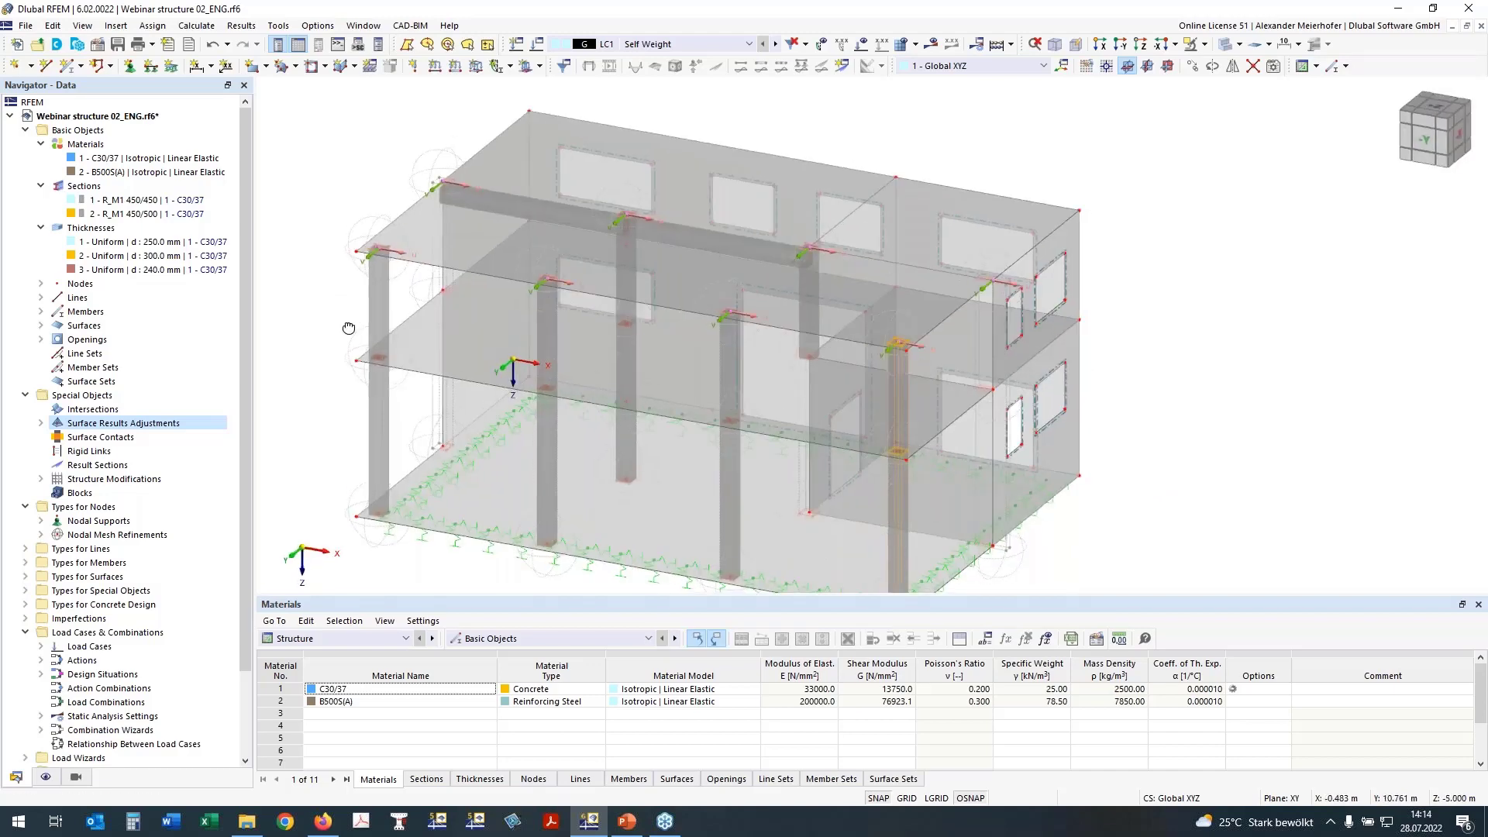
Step: Edit the intermediate floor slab, surface 200, and activate hinges for it
{"action": "middle_click_drag", "start_coordinate": [349, 328], "coordinate": [546, 273]}
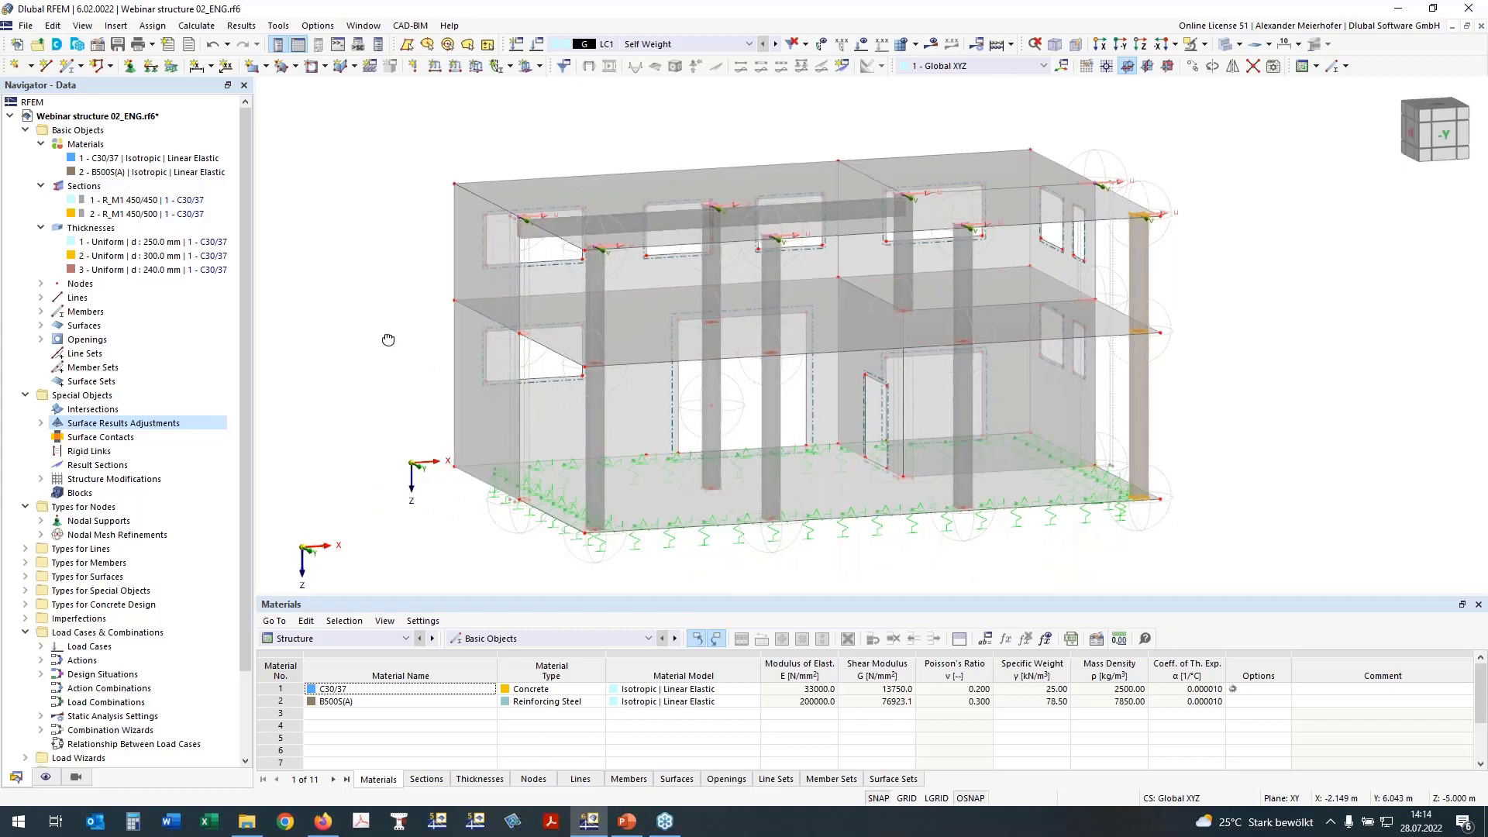
{"action": "middle_click_drag", "start_coordinate": [388, 339], "coordinate": [504, 345]}
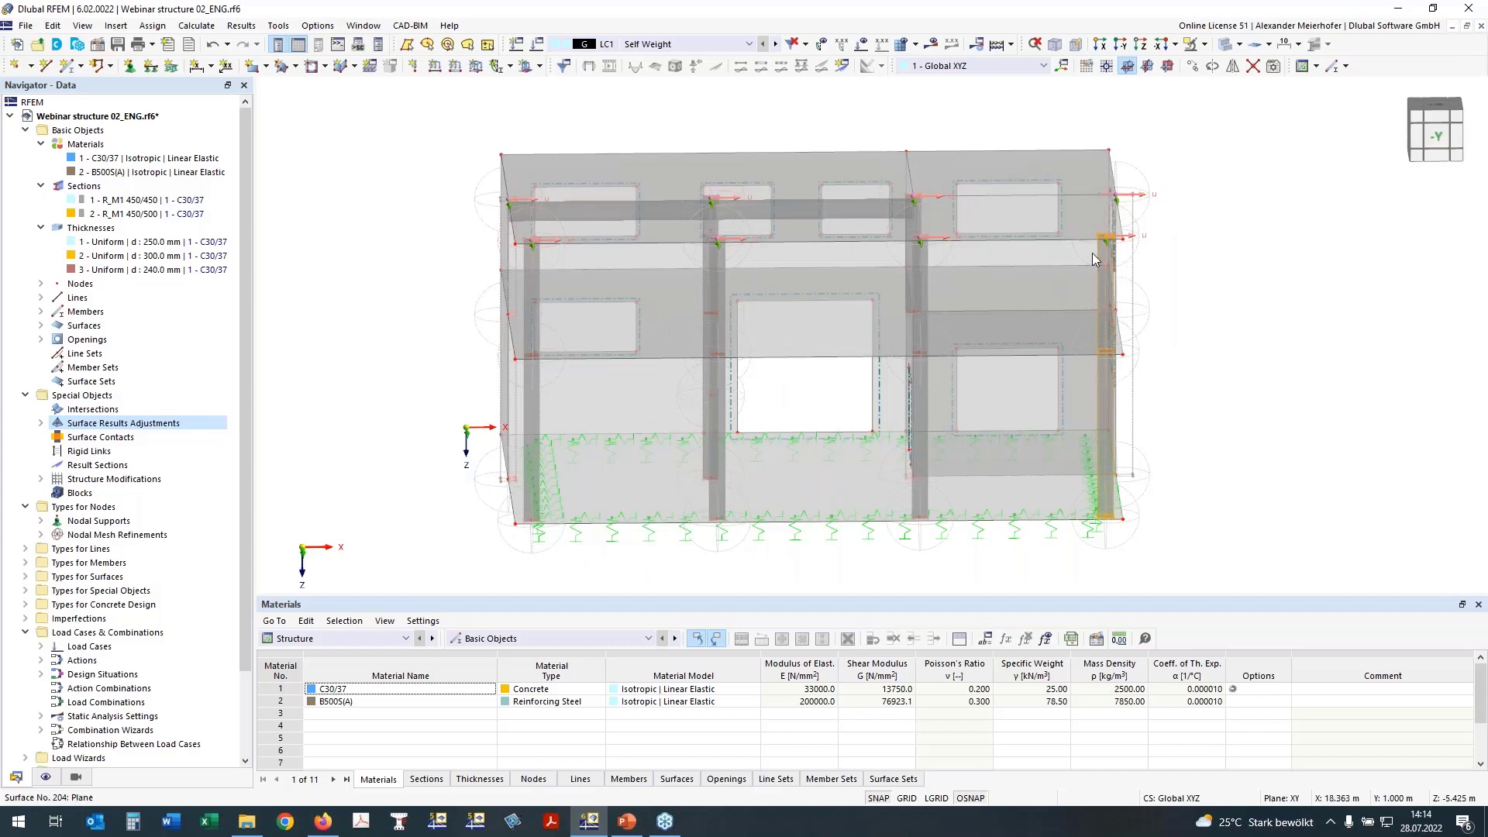
{"action": "middle_click_drag", "start_coordinate": [432, 422], "coordinate": [334, 419]}
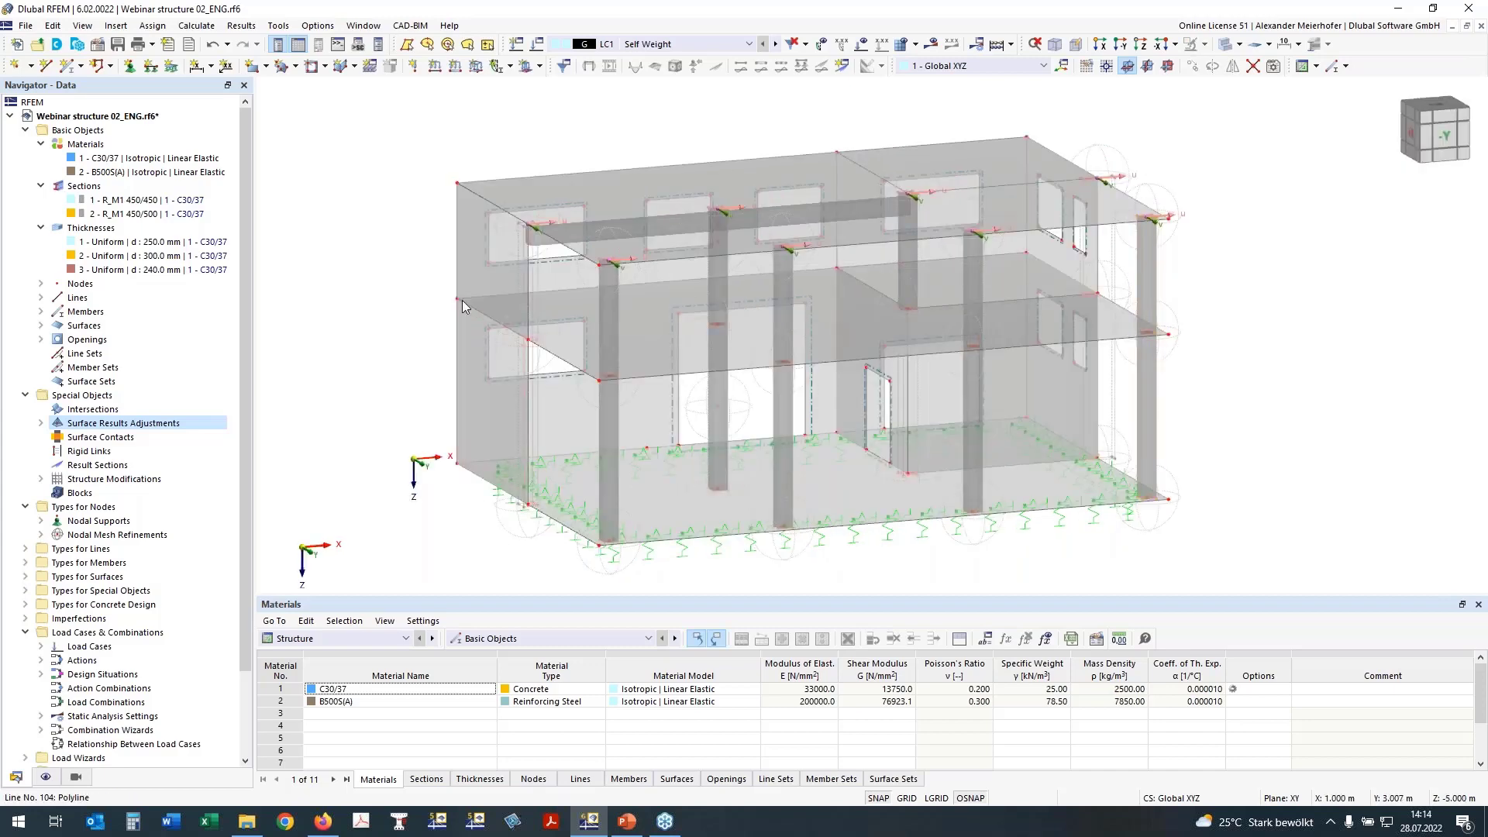
{"action": "double_click", "coordinate": [652, 337]}
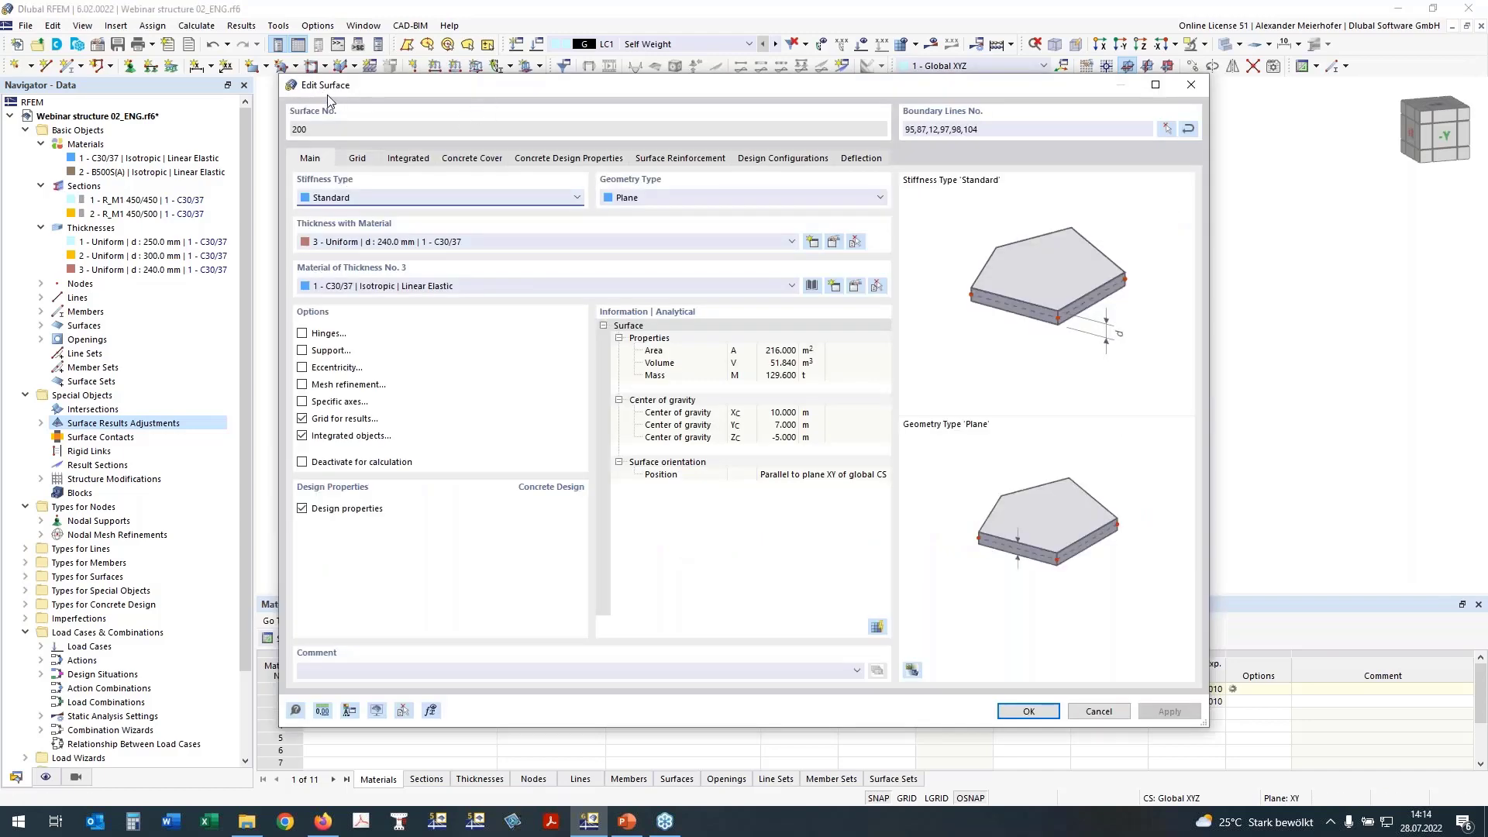
{"action": "left_click", "coordinate": [303, 332]}
{"action": "left_click", "coordinate": [356, 159]}
{"action": "left_click", "coordinate": [365, 230]}
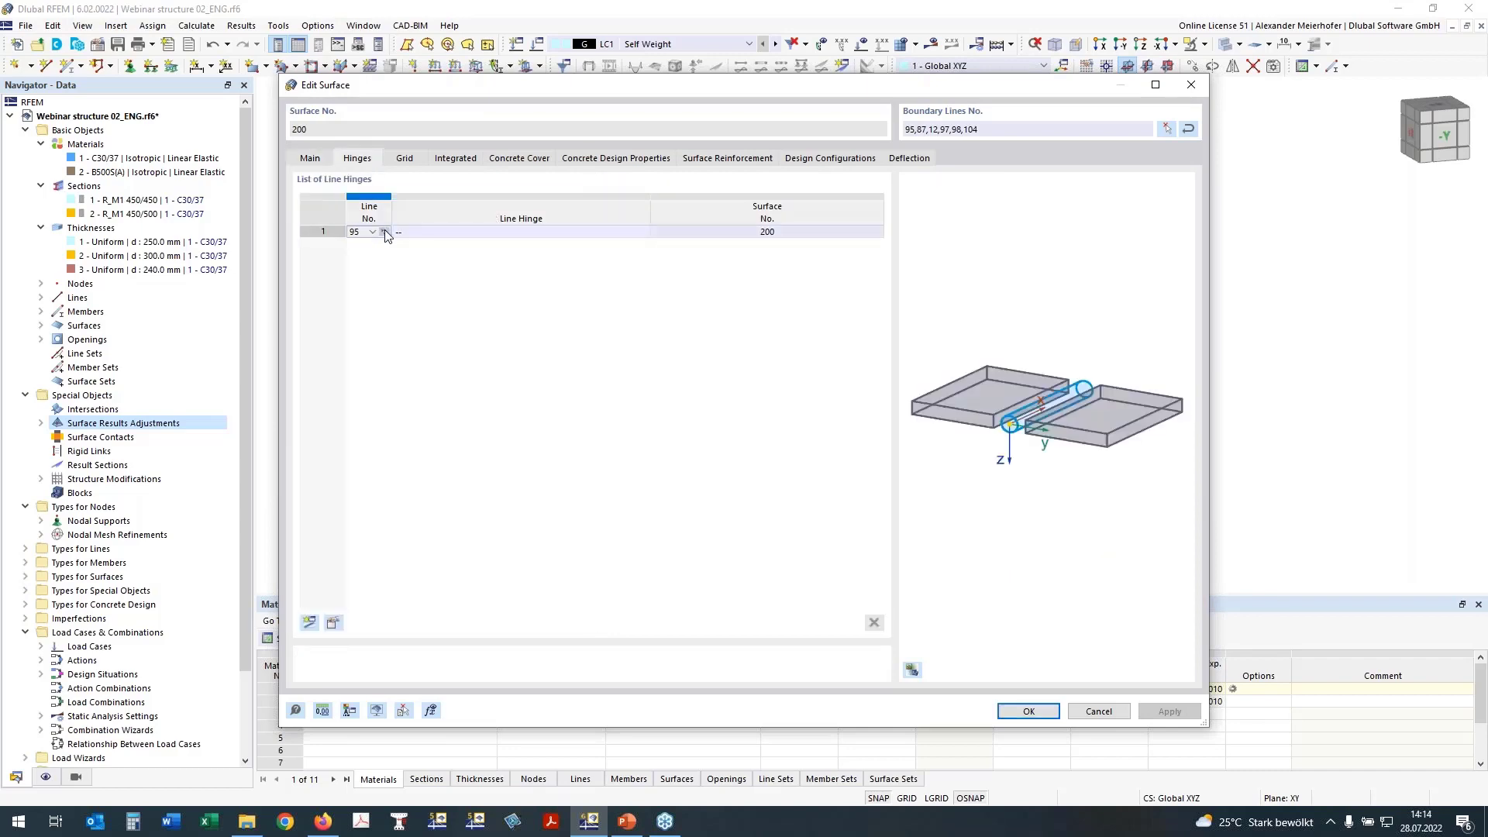
Step: Pick boundary lines 87, 95 and 104 of the slab in the model as its line hinge locations
{"action": "left_click", "coordinate": [384, 231]}
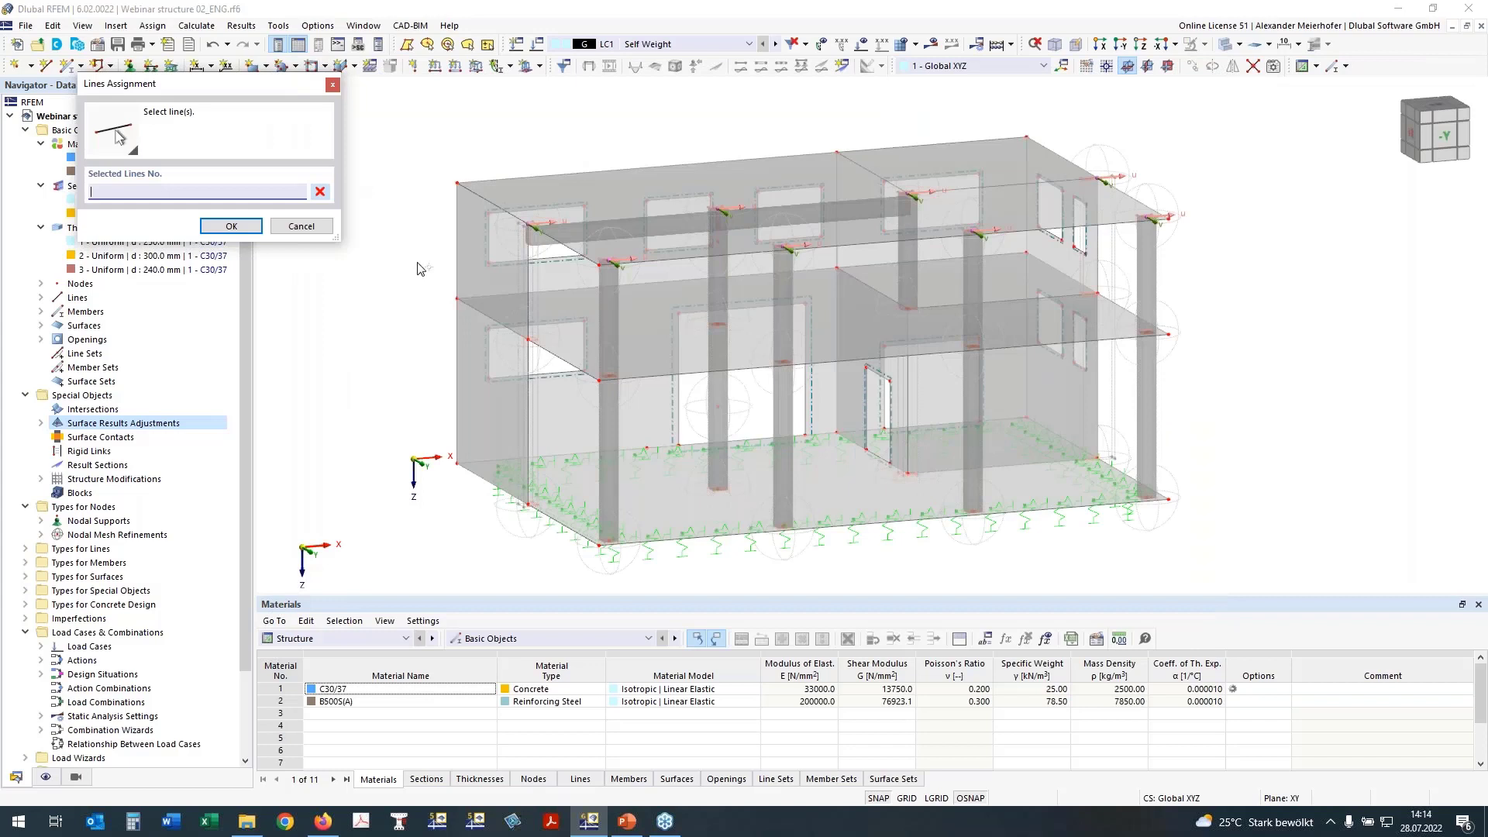
{"action": "left_click", "coordinate": [487, 314]}
{"action": "left_click", "coordinate": [544, 293]}
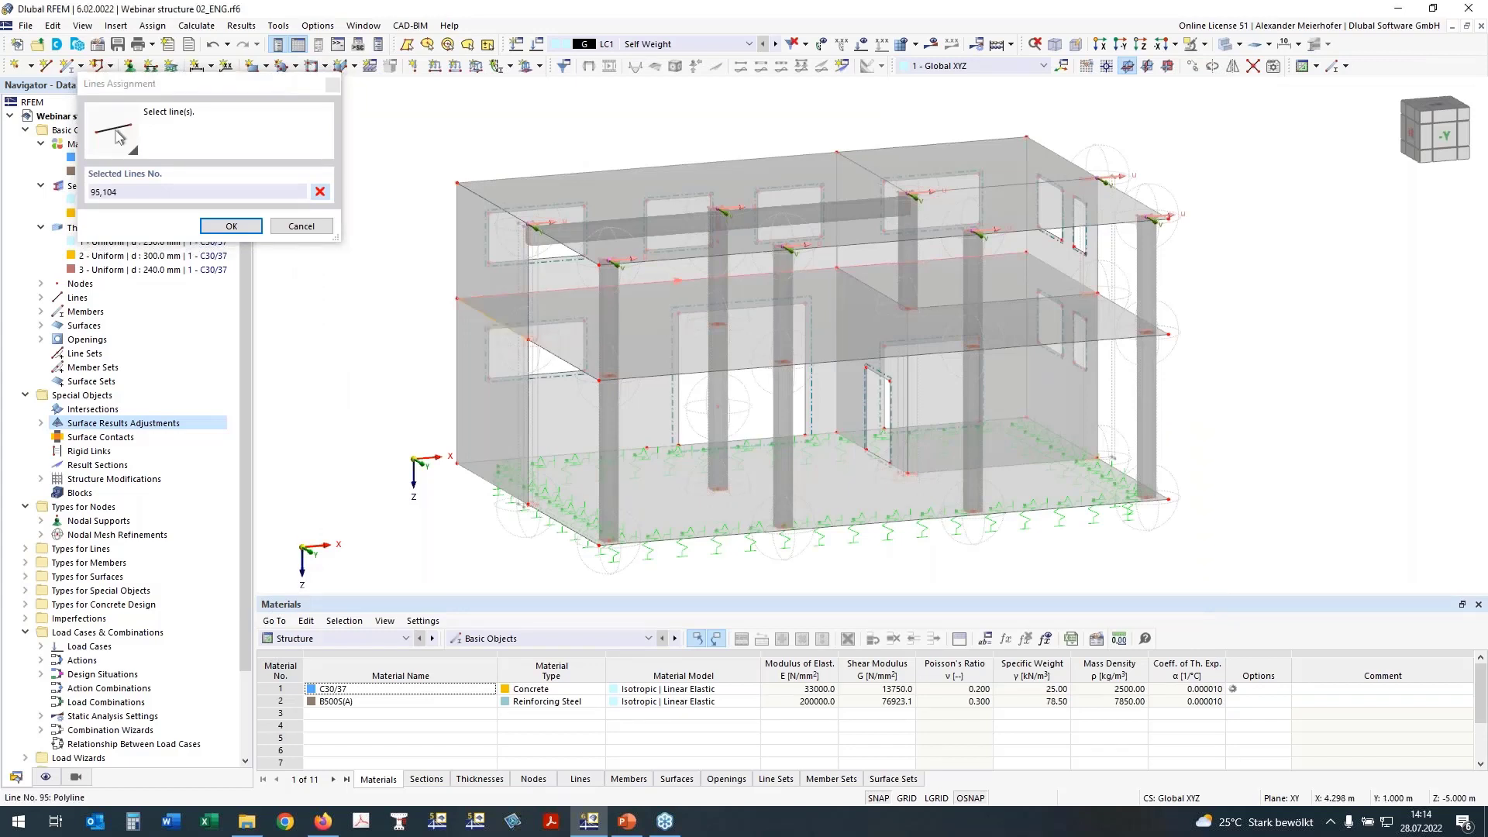
{"action": "left_click", "coordinate": [1060, 272]}
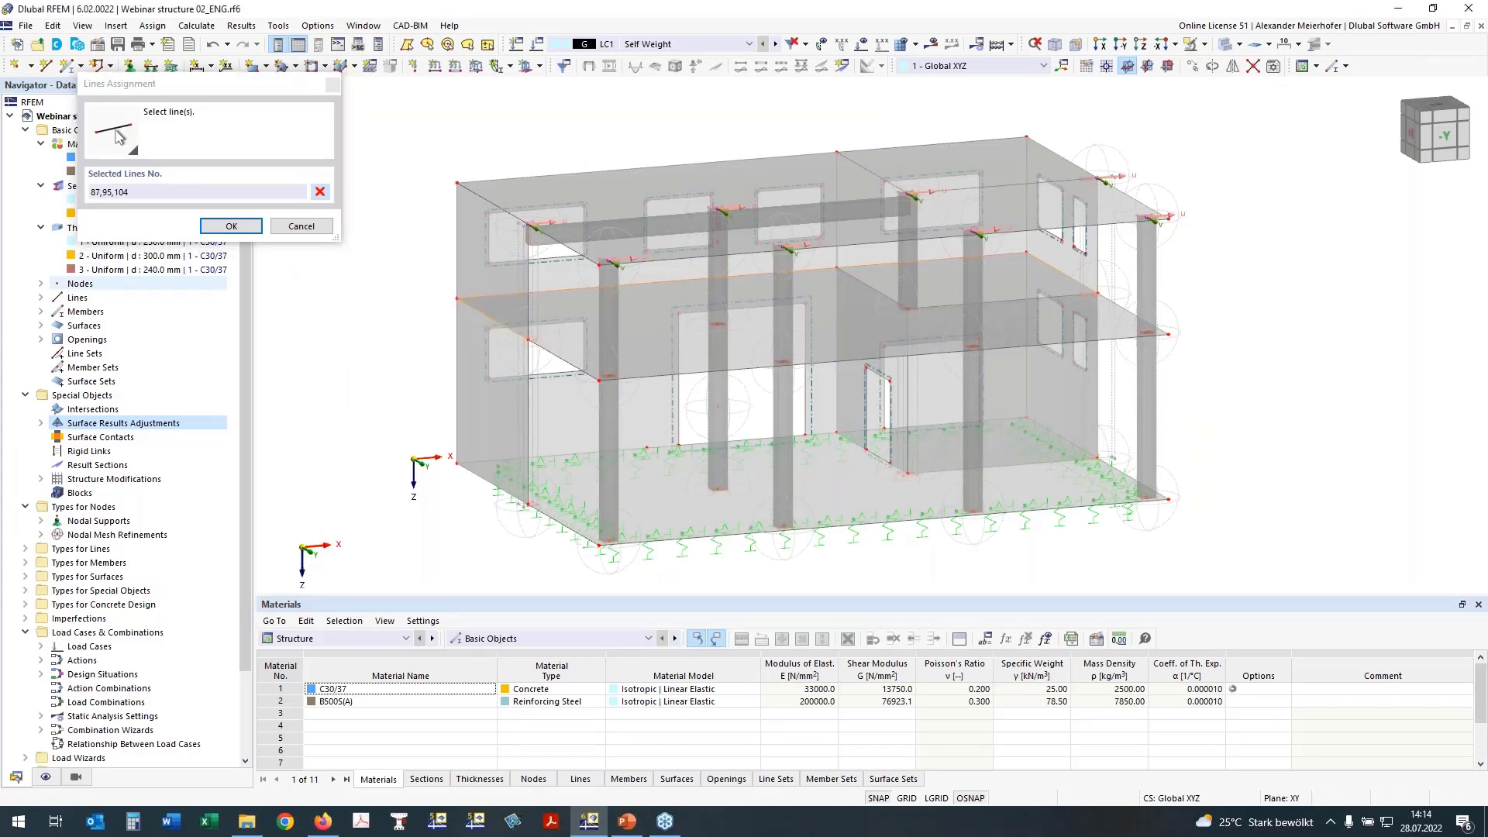
{"action": "left_click", "coordinate": [231, 226]}
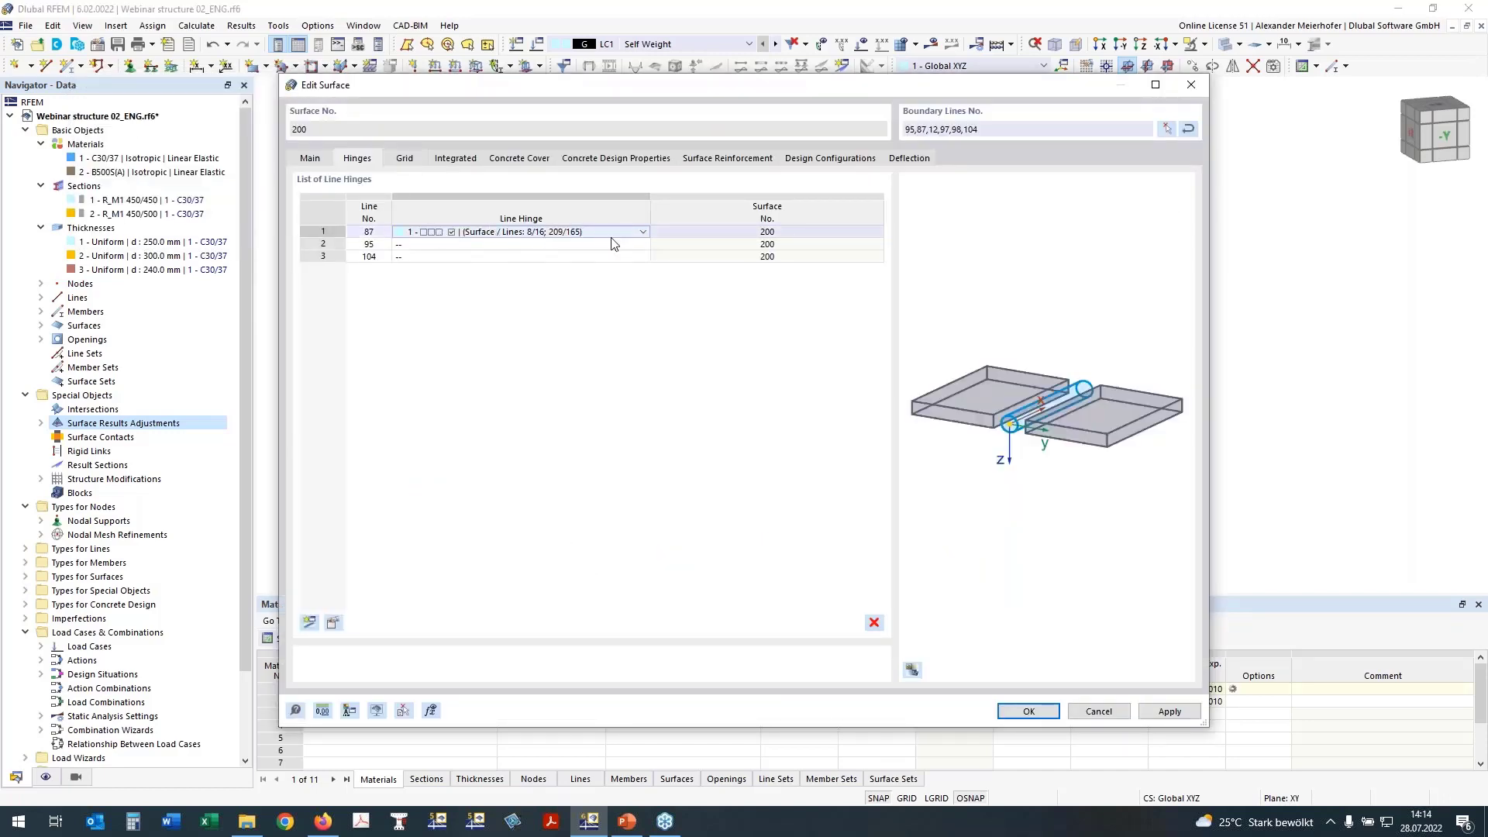
Step: Assign line hinge 1 to lines 87, 95 and 104 of surface 200 and save the surface
{"action": "left_click", "coordinate": [639, 232]}
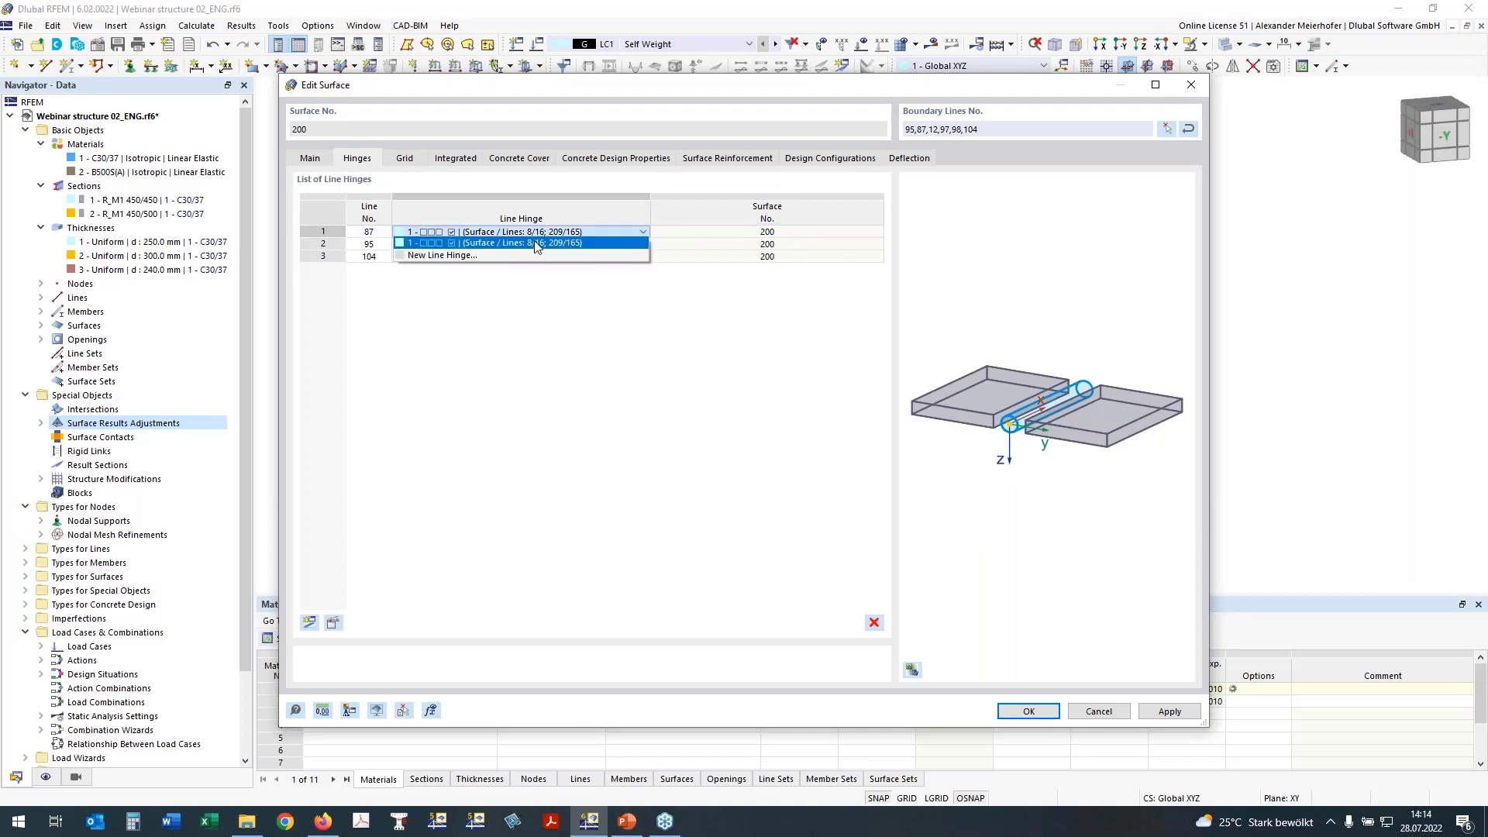
{"action": "left_click", "coordinate": [432, 245]}
{"action": "left_click", "coordinate": [431, 245]}
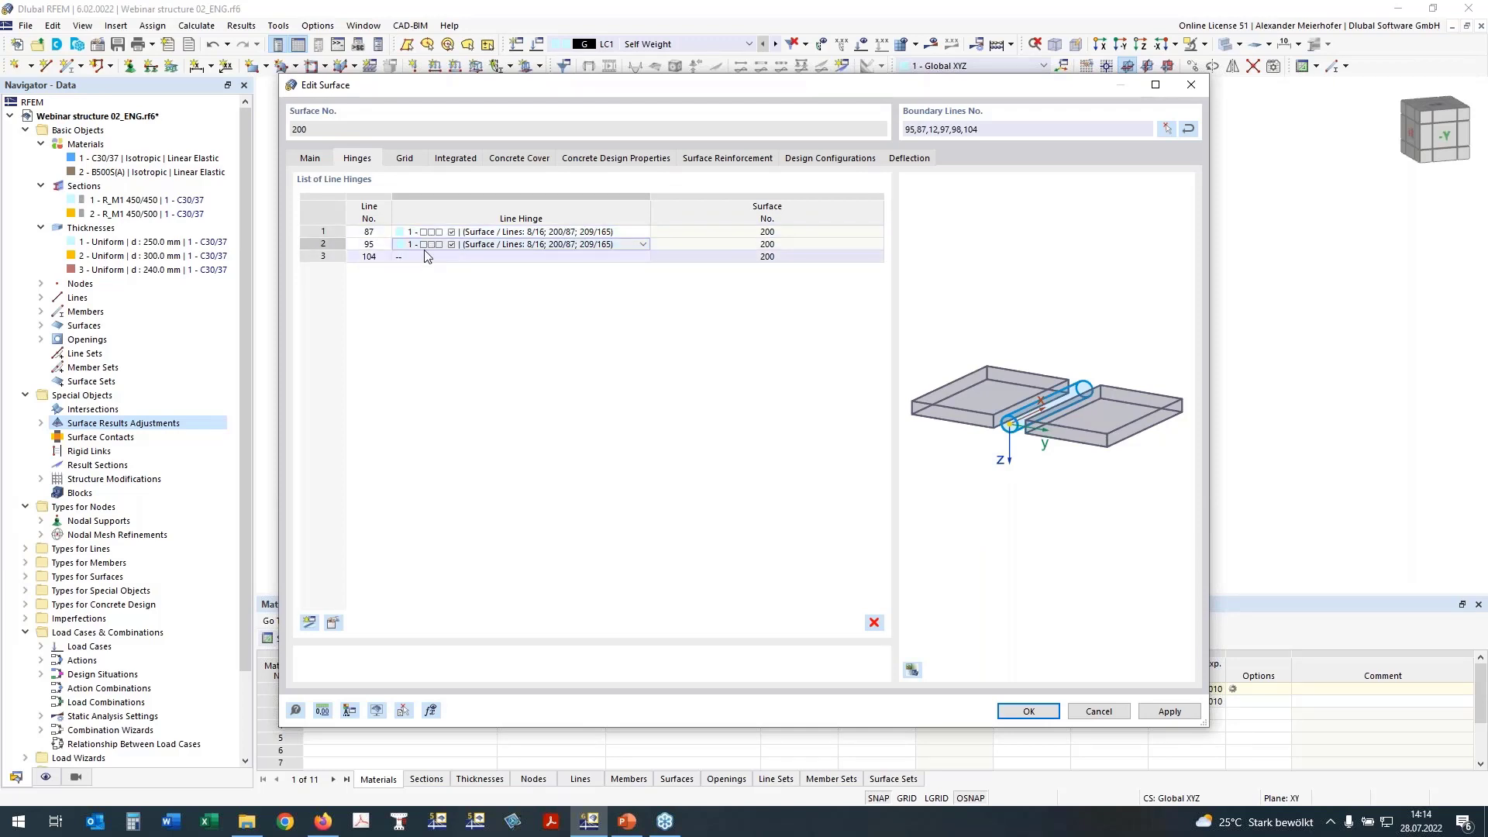
{"action": "left_click", "coordinate": [434, 258]}
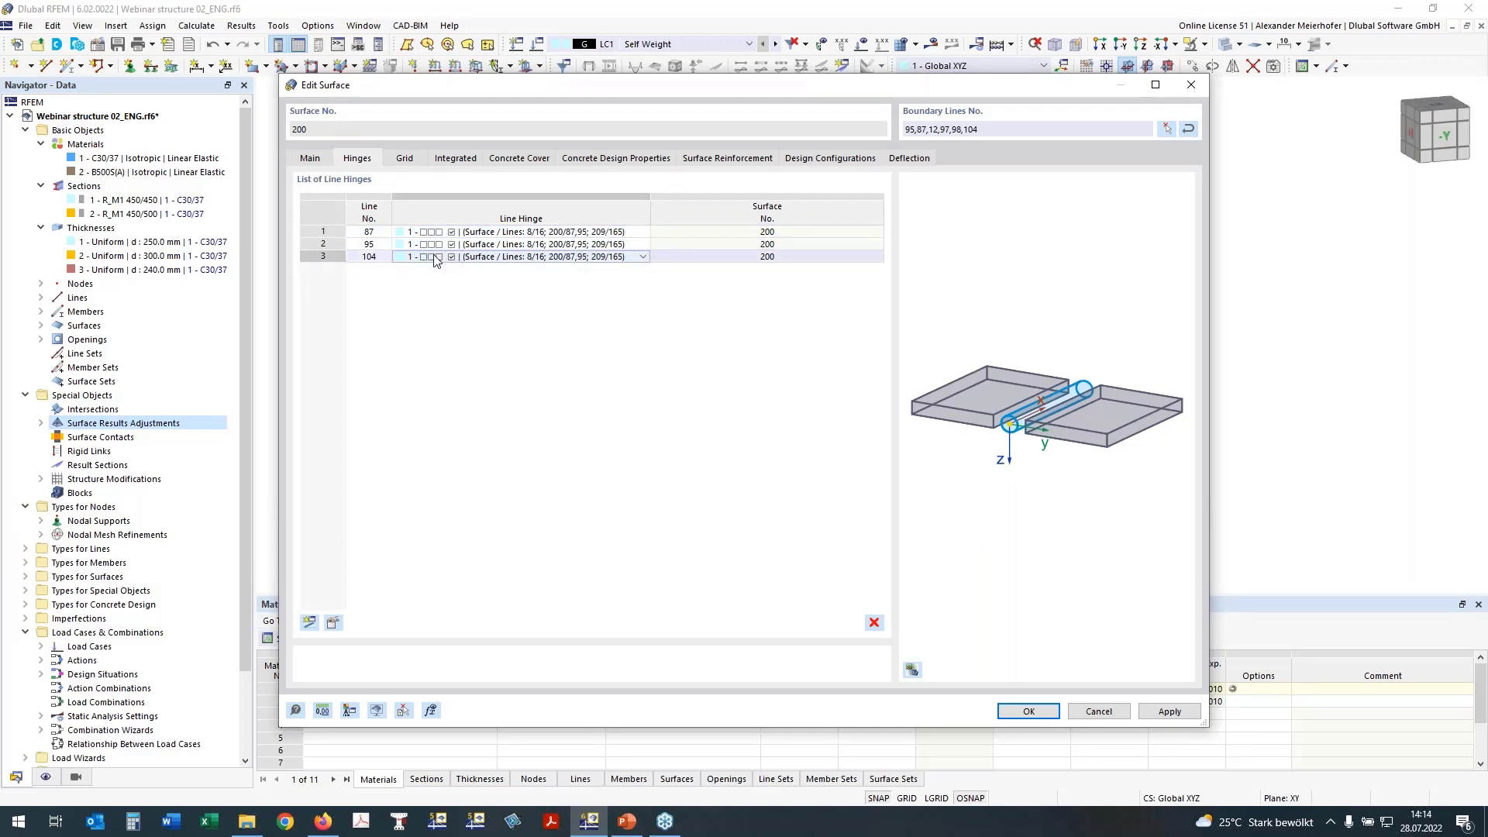
{"action": "left_click", "coordinate": [494, 317]}
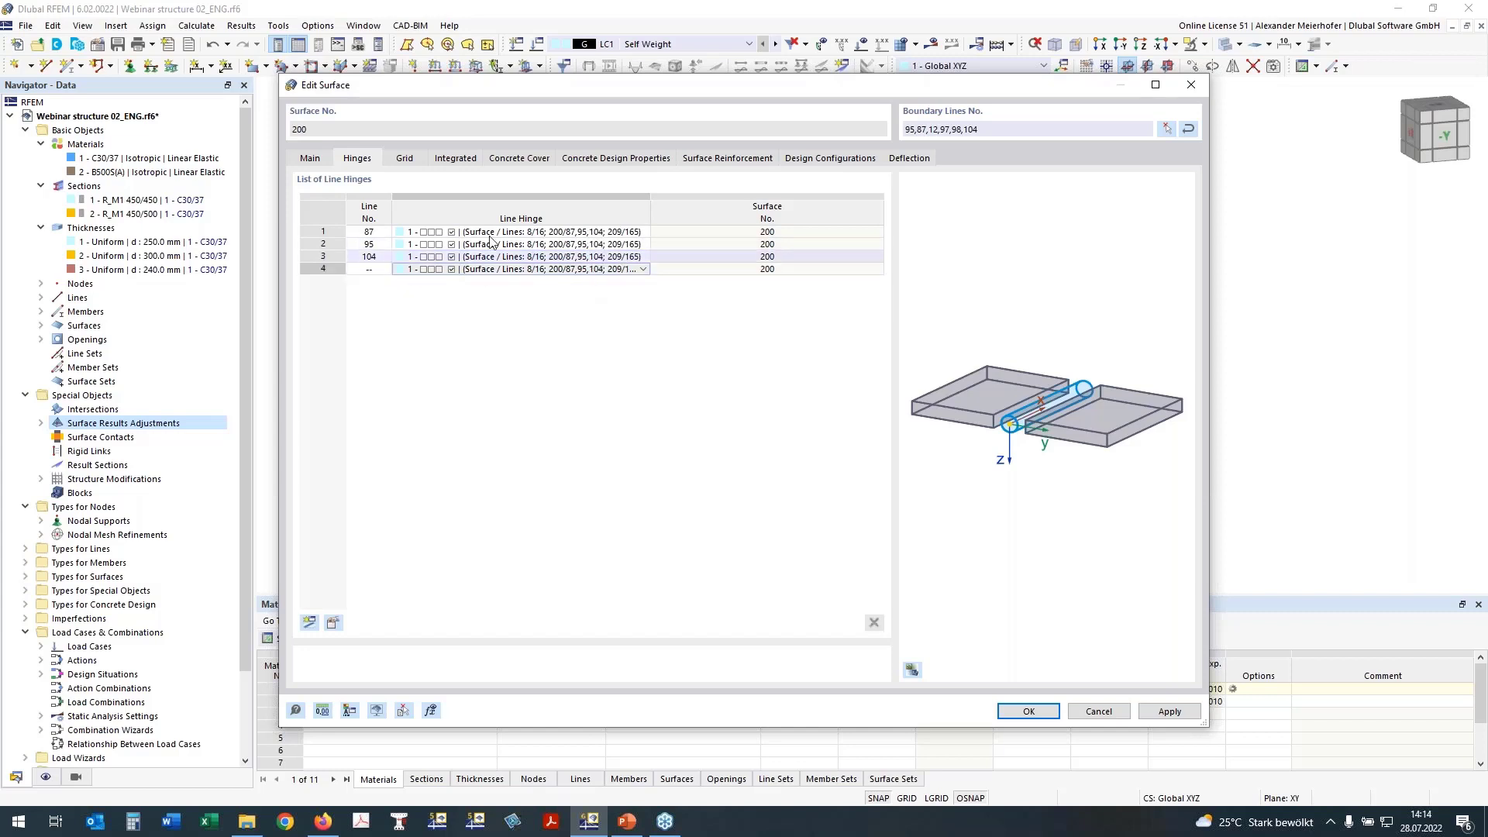
{"action": "left_click", "coordinate": [1032, 714]}
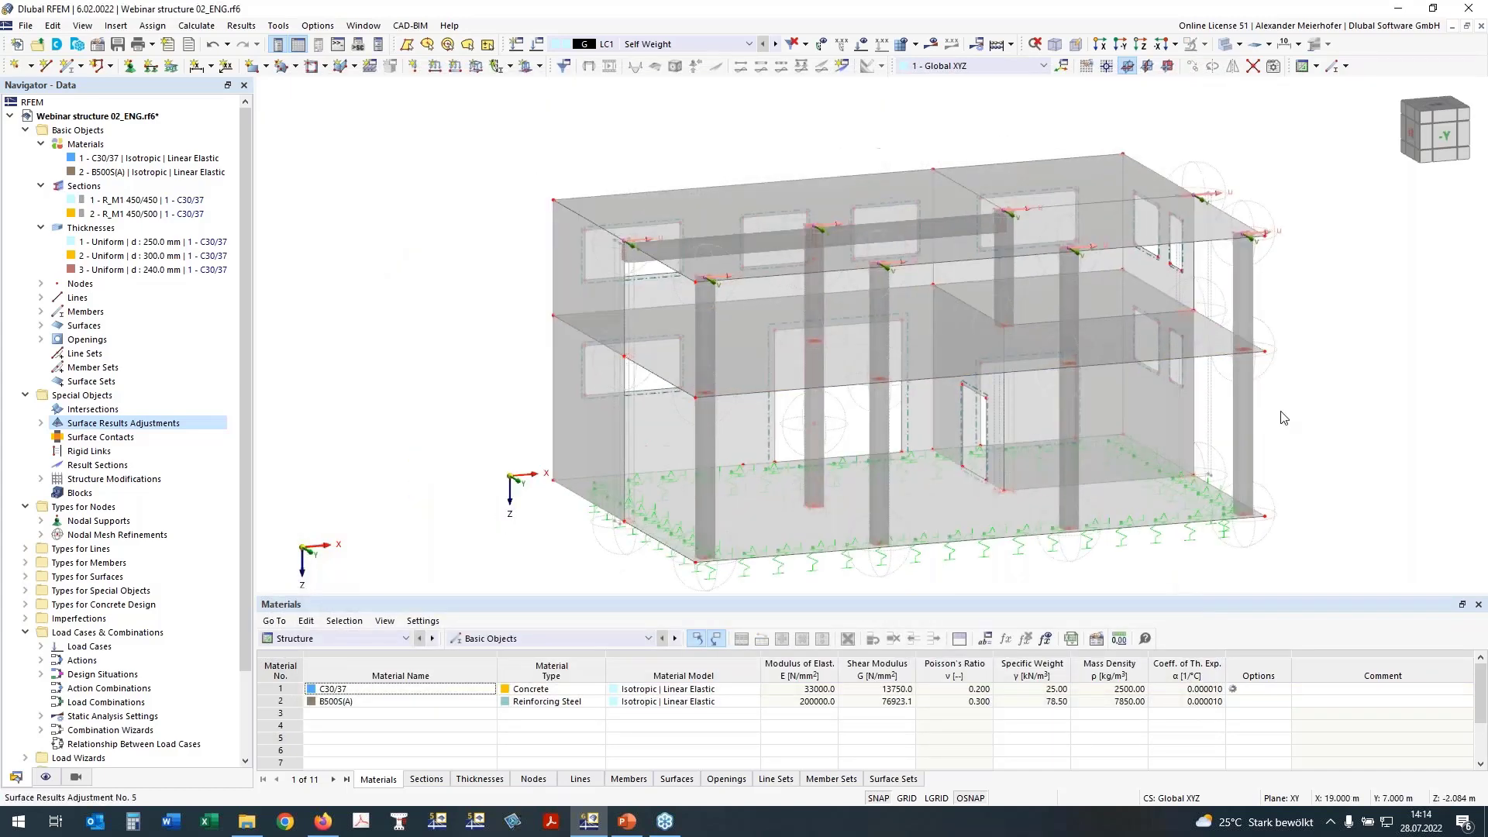
Step: Hide the nodal mesh refinements in the model display
{"action": "middle_click_drag", "start_coordinate": [1284, 418], "coordinate": [510, 346], "text": "ctrl"}
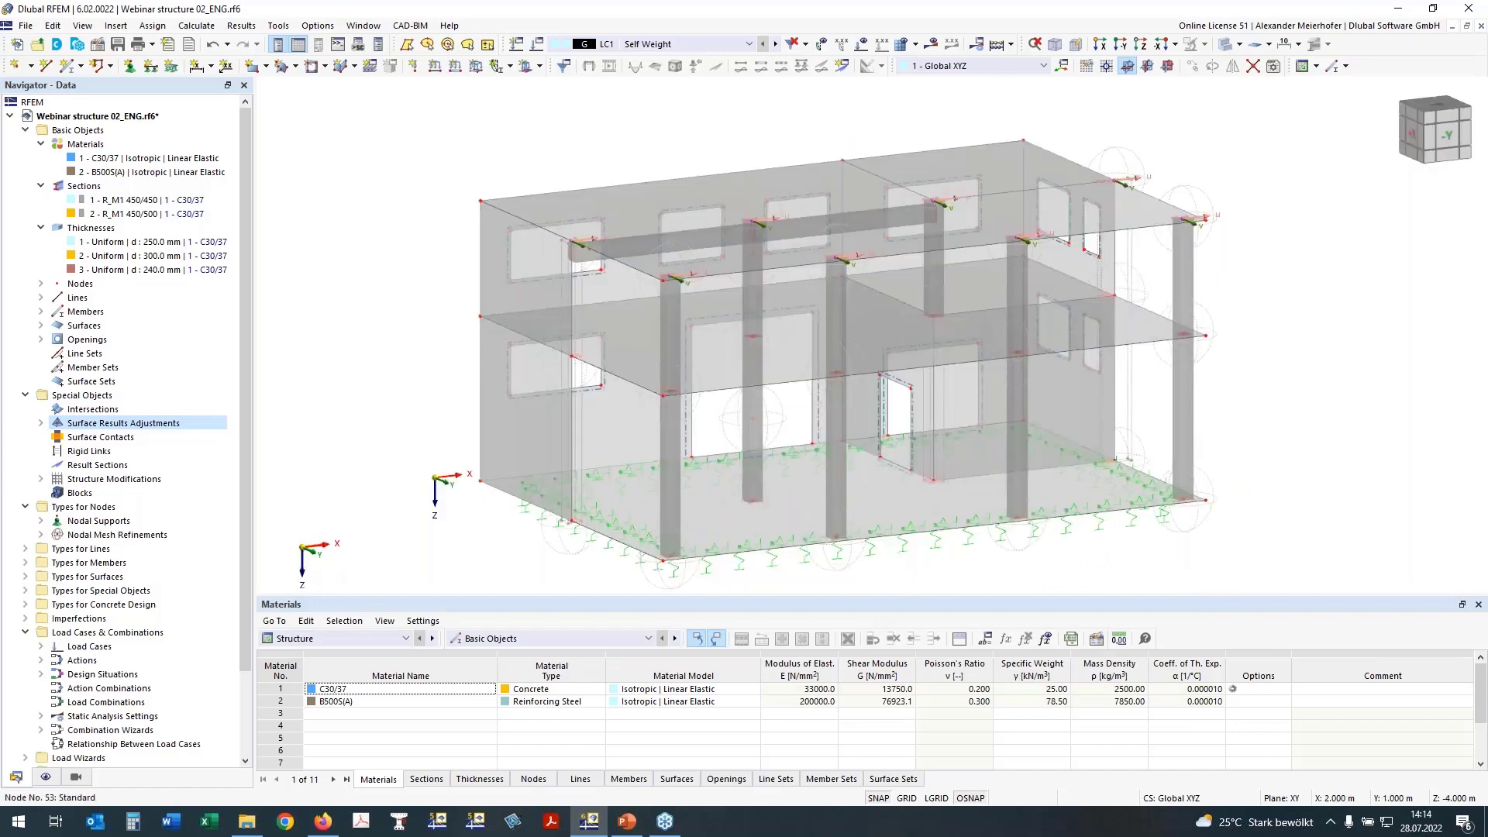
{"action": "scroll", "coordinate": [570, 364], "scroll_direction": "up", "scroll_amount": 5}
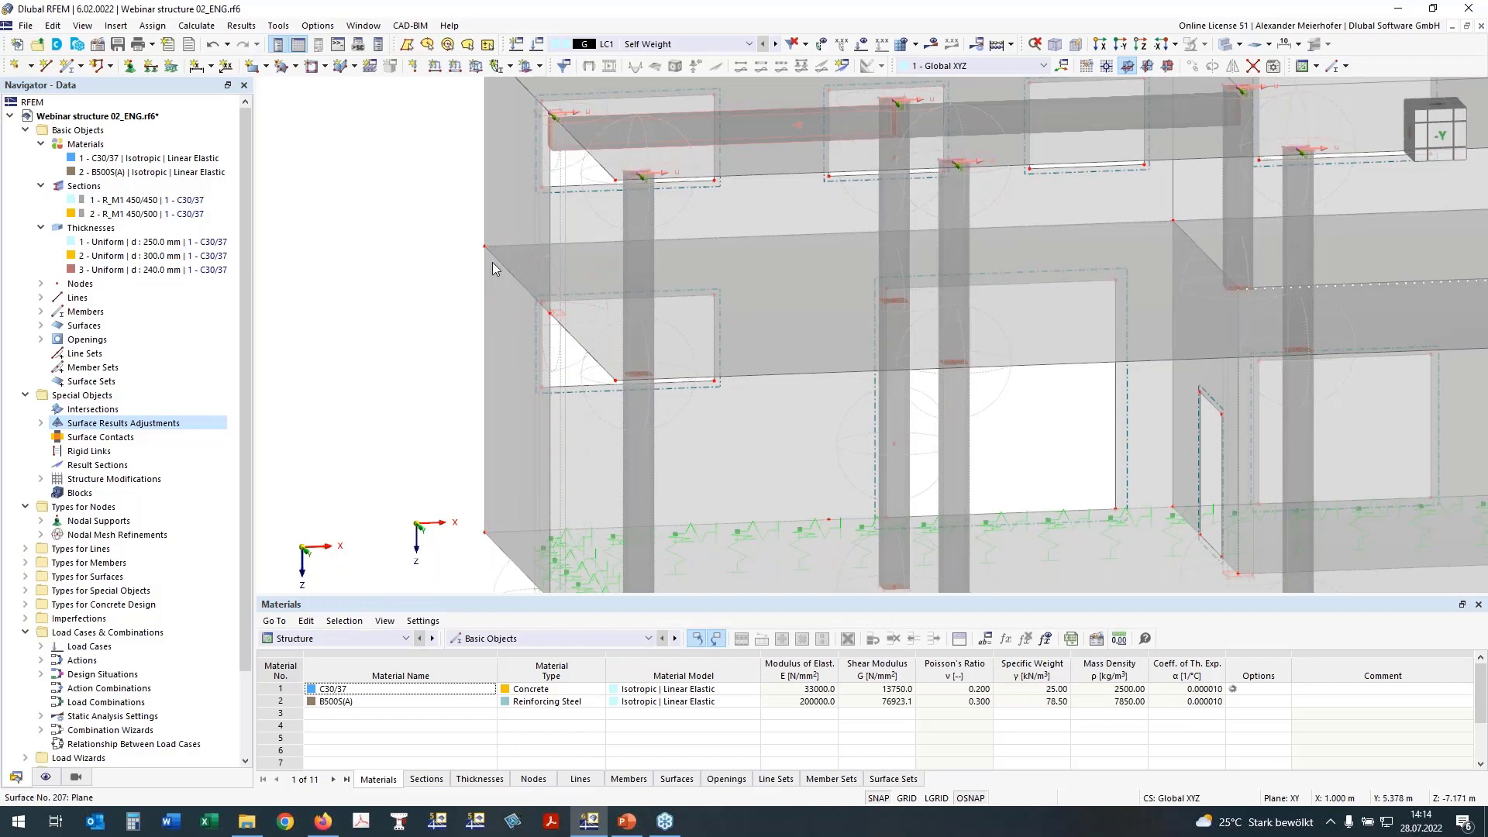
{"action": "scroll", "coordinate": [496, 362], "scroll_direction": "down", "scroll_amount": 3}
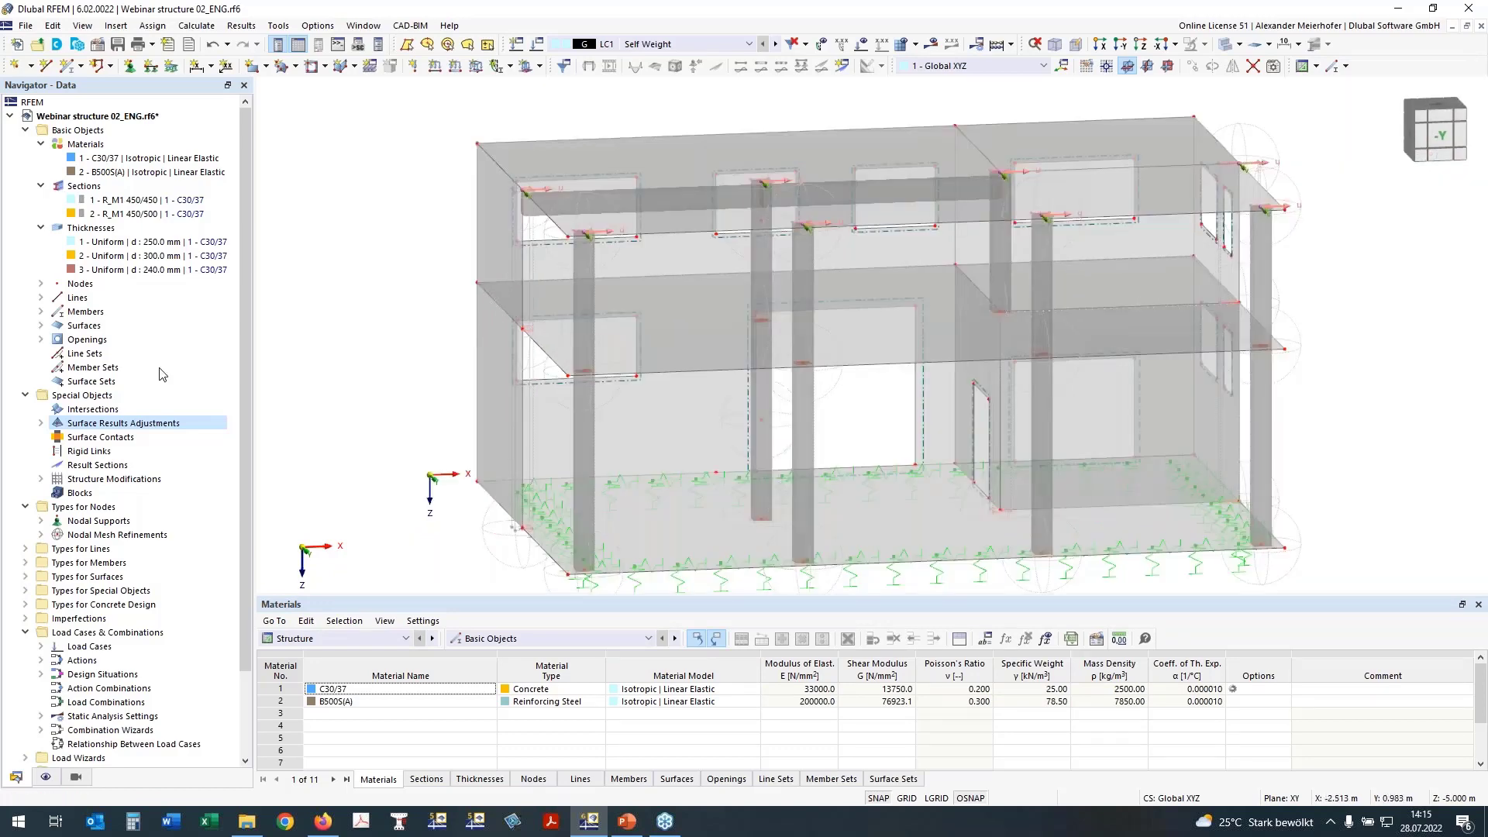
{"action": "left_click", "coordinate": [45, 777]}
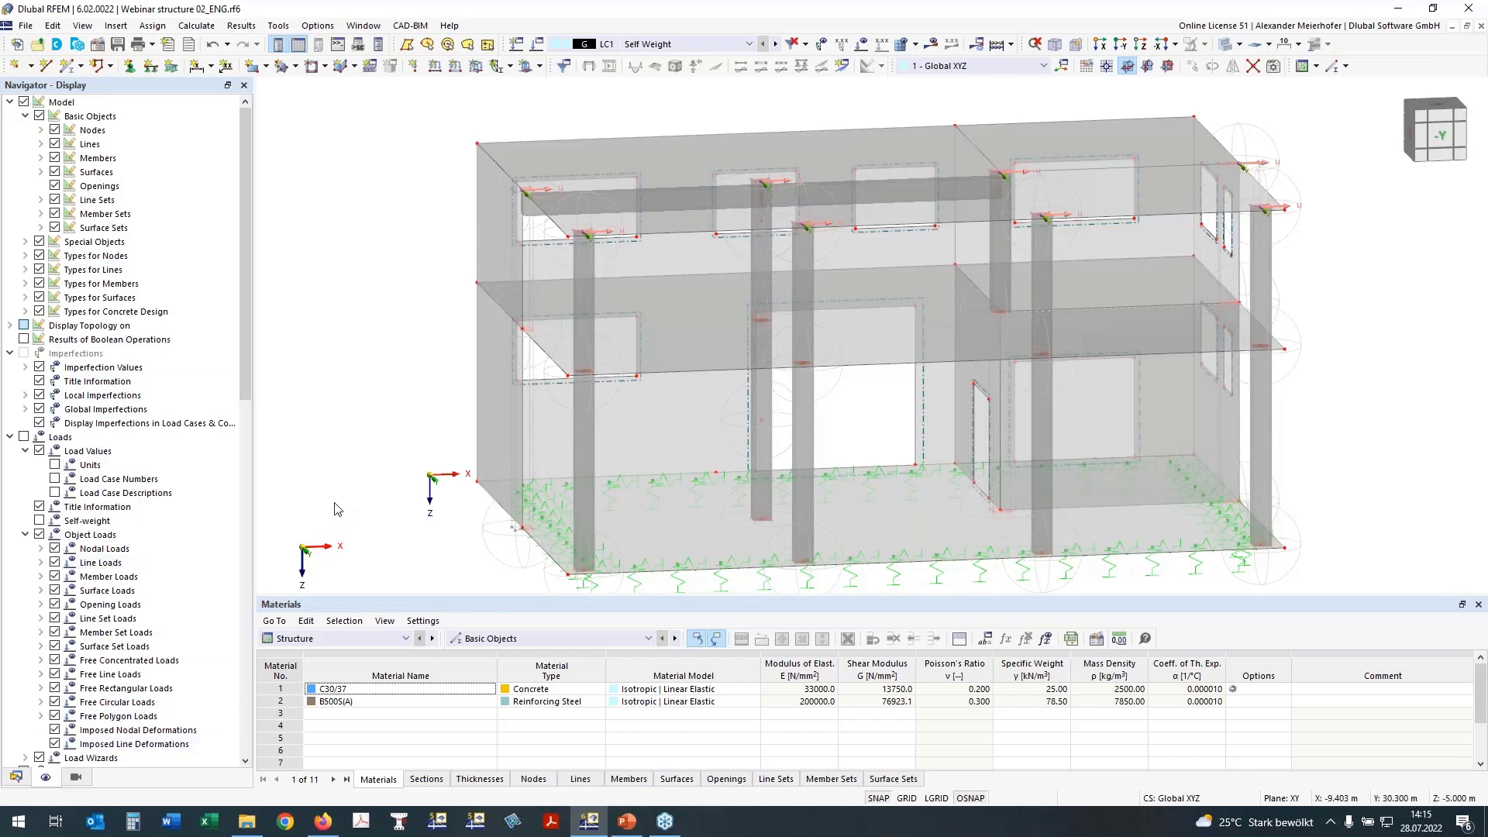
{"action": "left_click", "coordinate": [28, 256]}
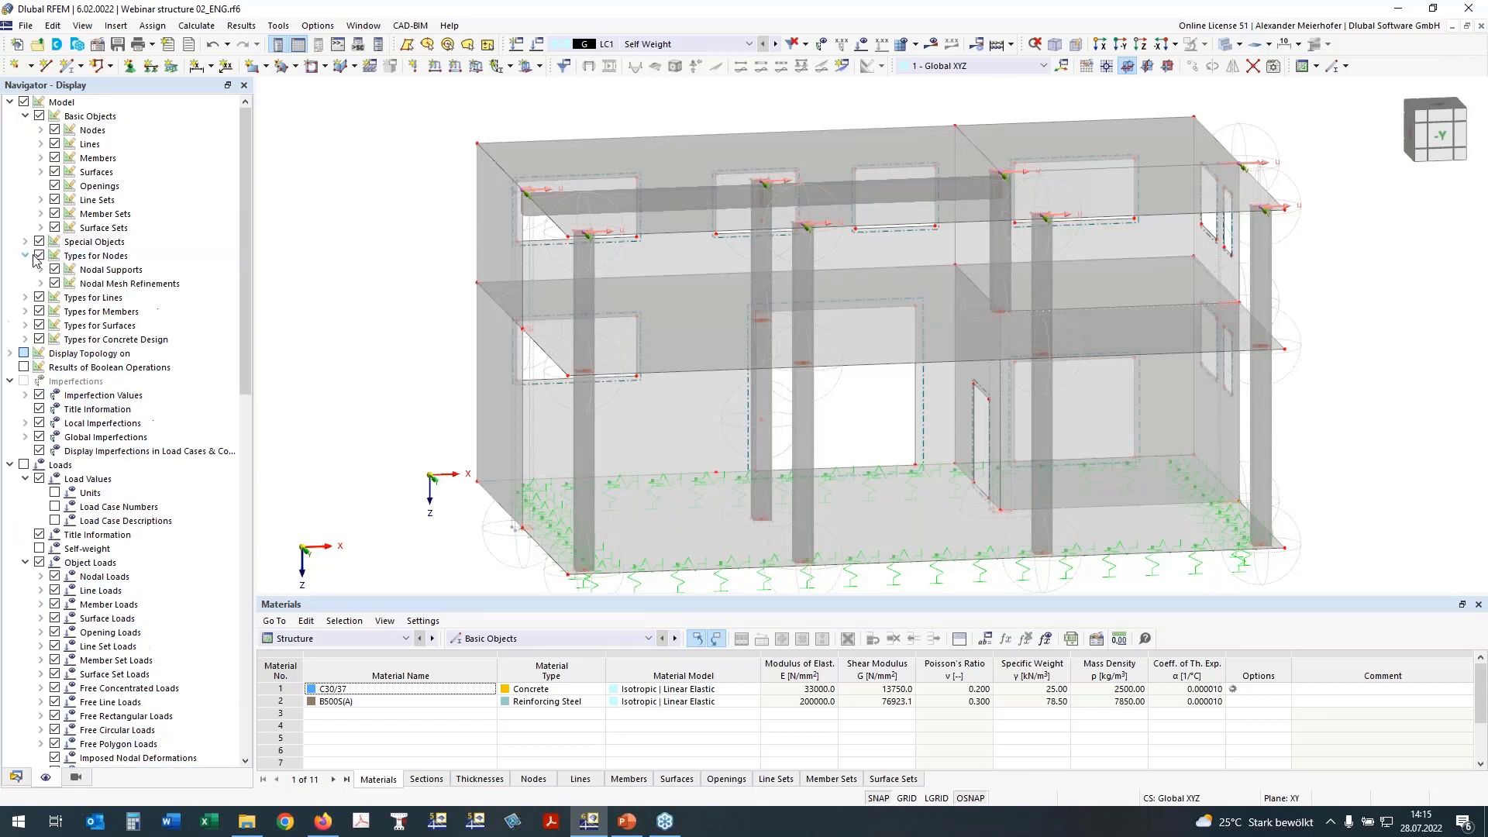
{"action": "left_click", "coordinate": [42, 283]}
{"action": "left_click", "coordinate": [54, 284]}
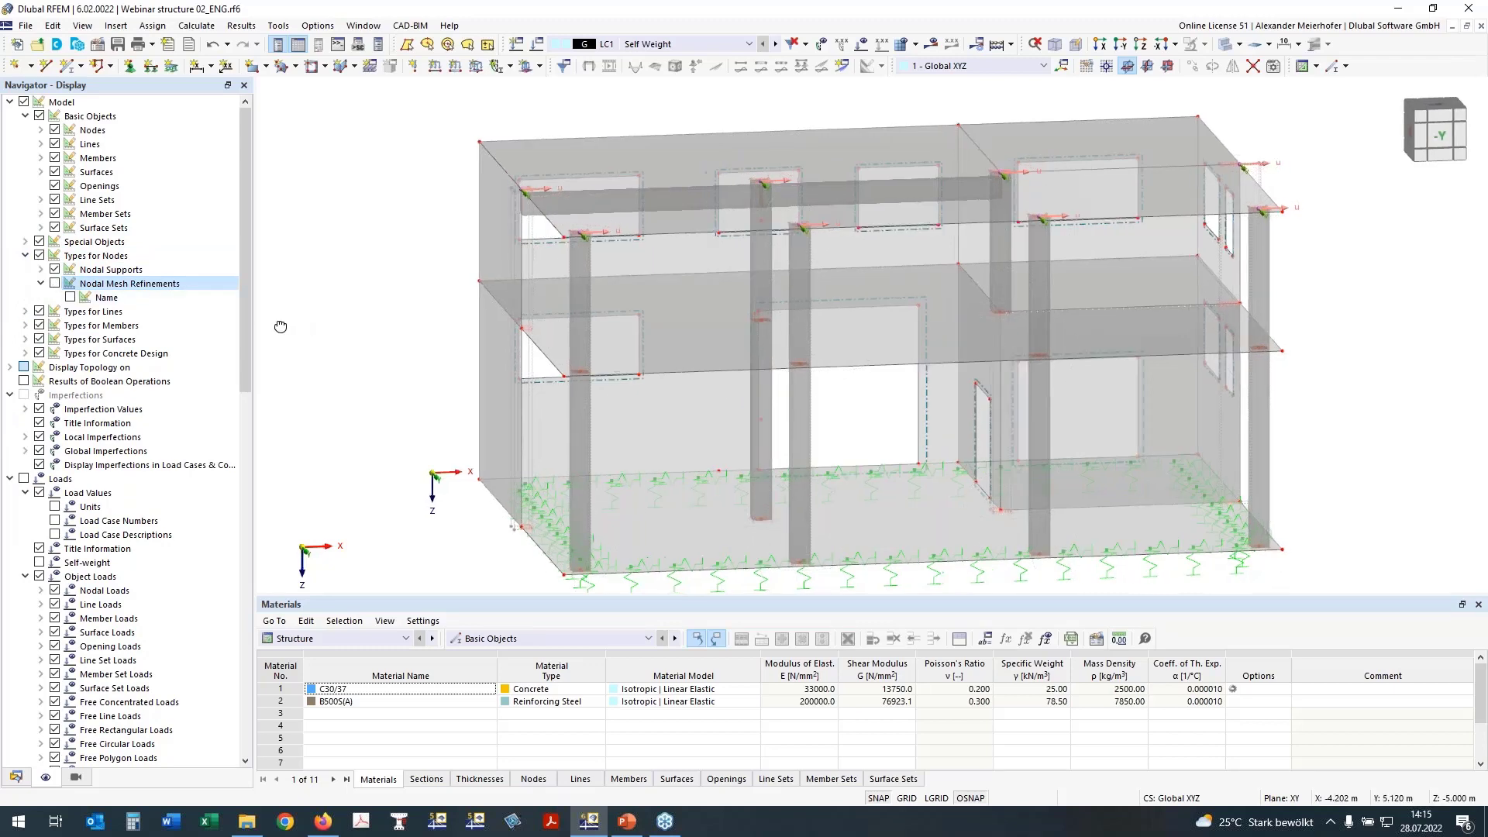
Step: Hide the surface results adjustments in the model display
{"action": "middle_click_drag", "start_coordinate": [280, 326], "coordinate": [243, 323], "text": "ctrl"}
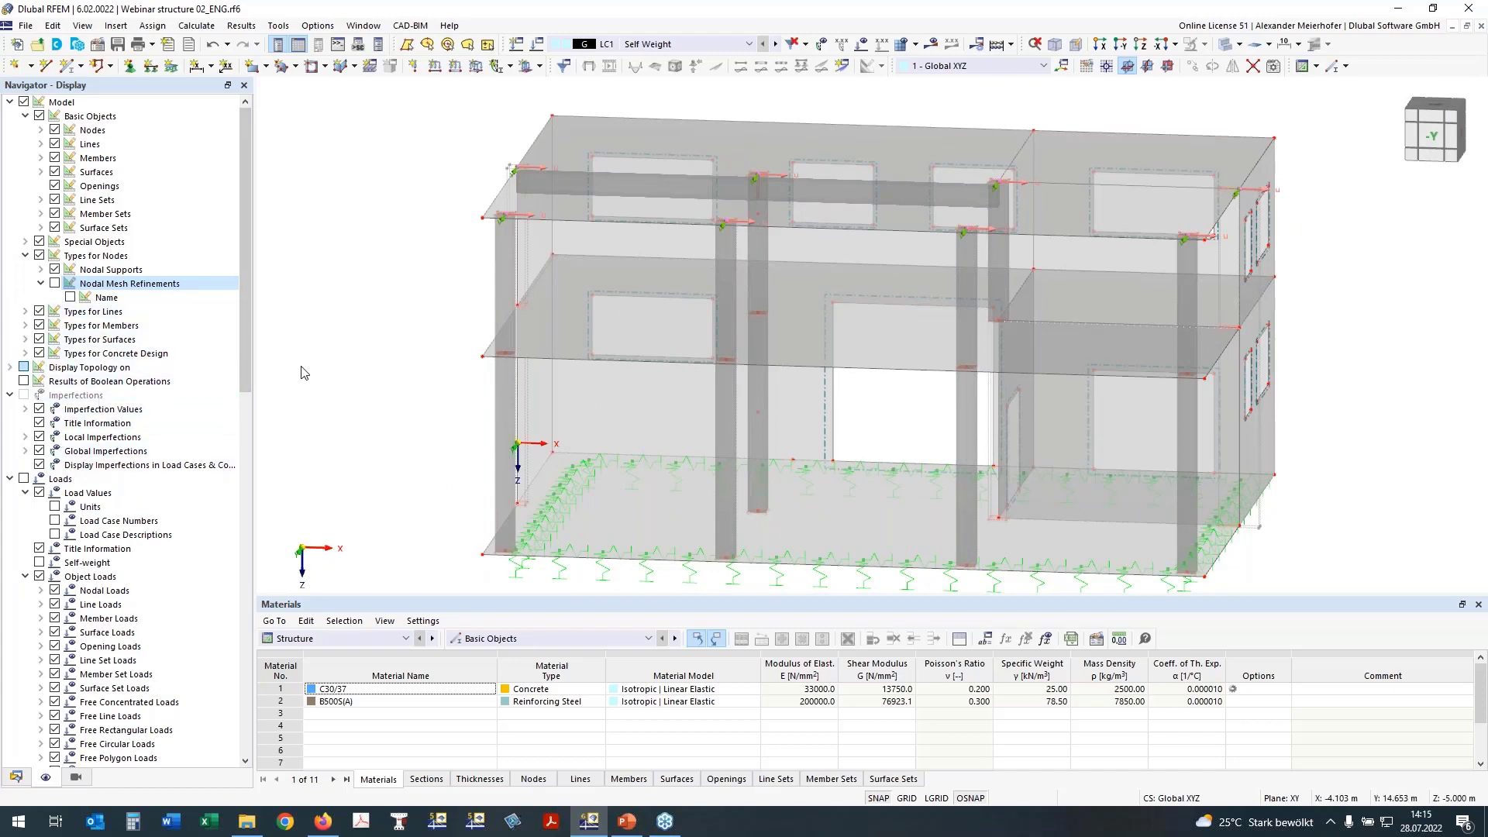
{"action": "middle_click_drag", "start_coordinate": [310, 366], "coordinate": [384, 382], "text": "ctrl"}
{"action": "right_click", "coordinate": [384, 382]}
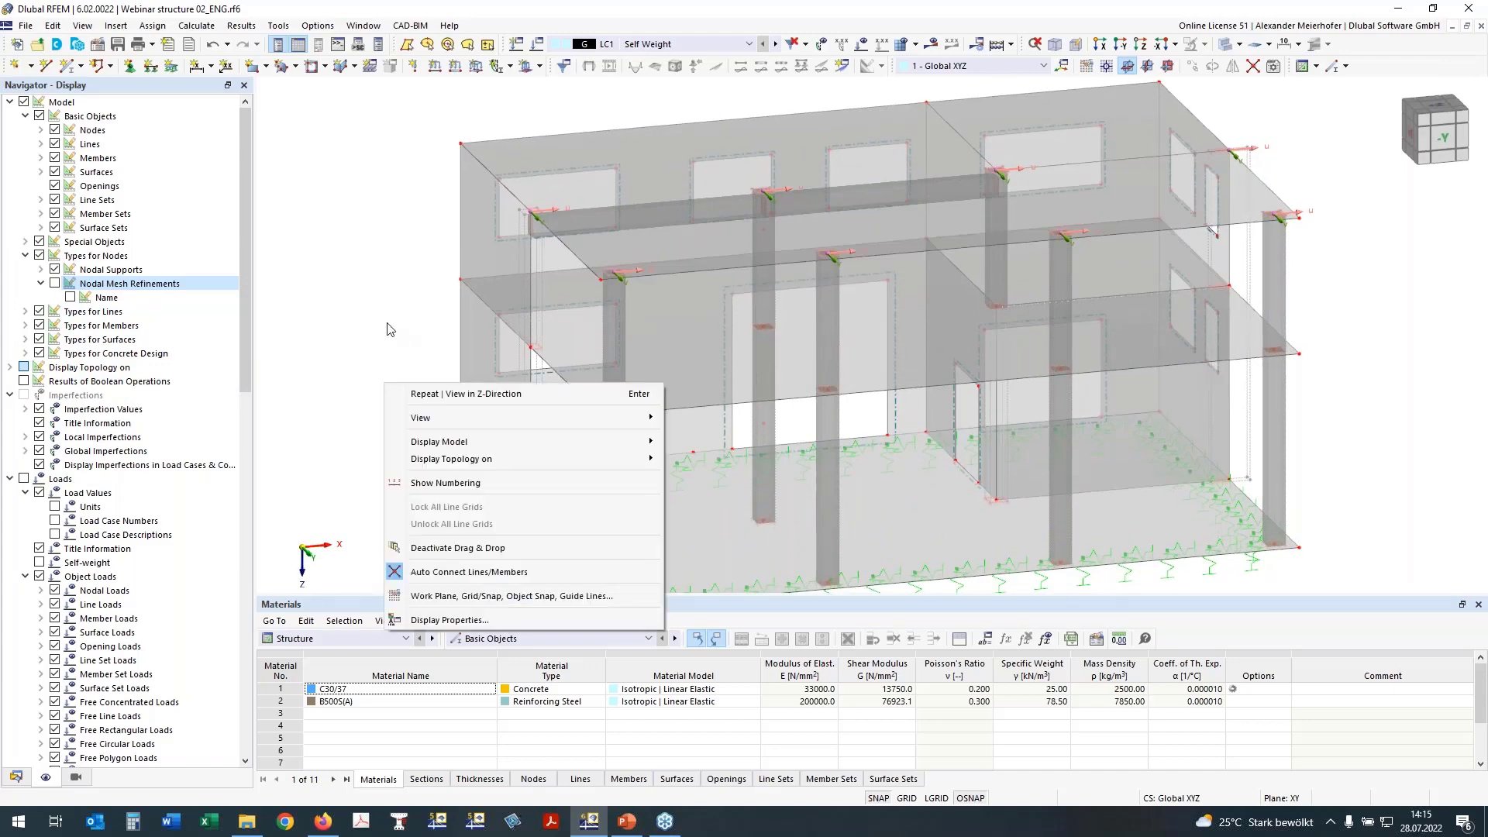
{"action": "left_click", "coordinate": [387, 323]}
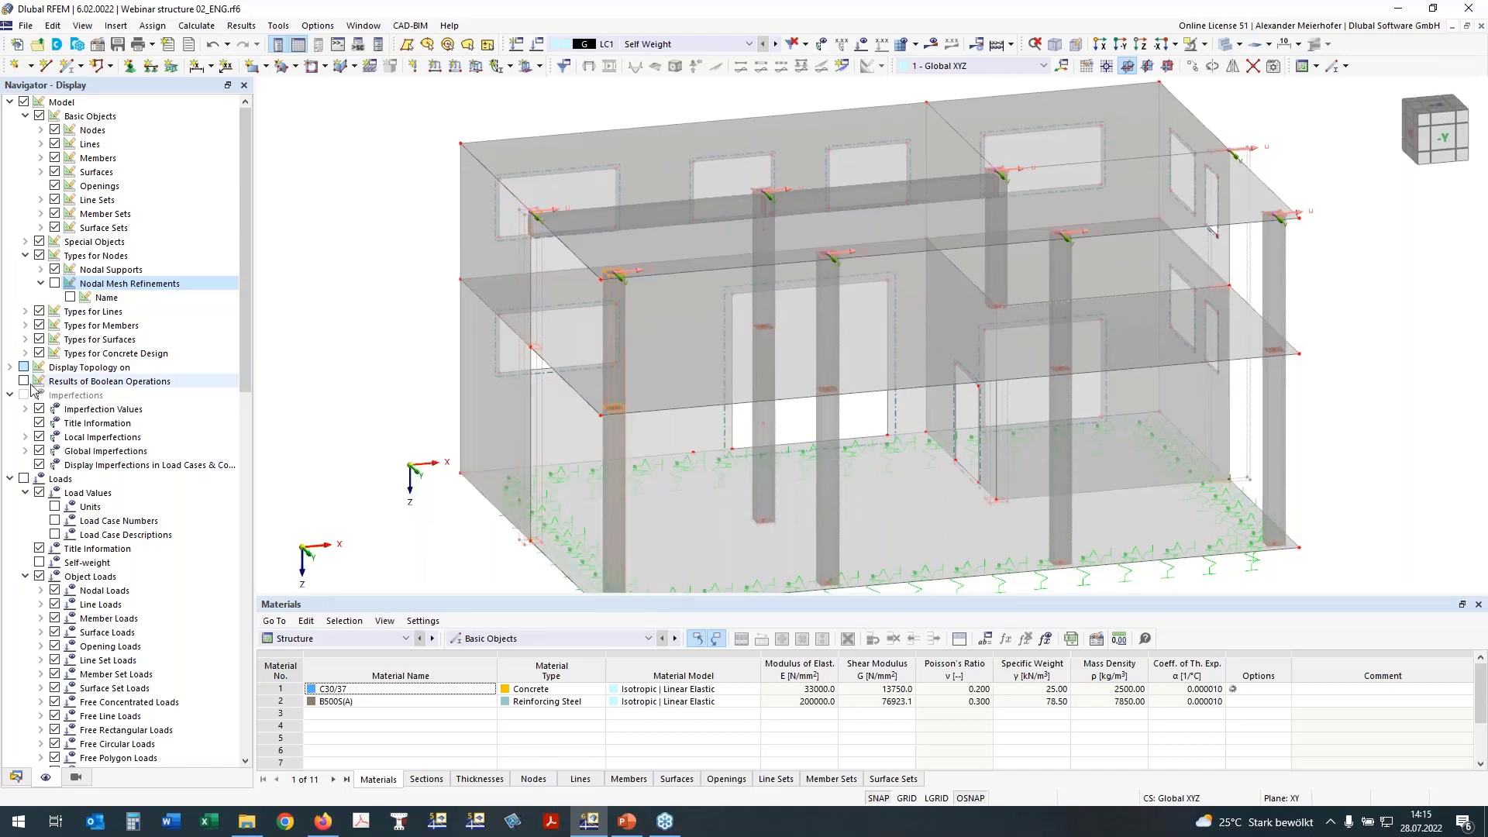
{"action": "scroll", "coordinate": [28, 515], "scroll_direction": "down", "scroll_amount": 20}
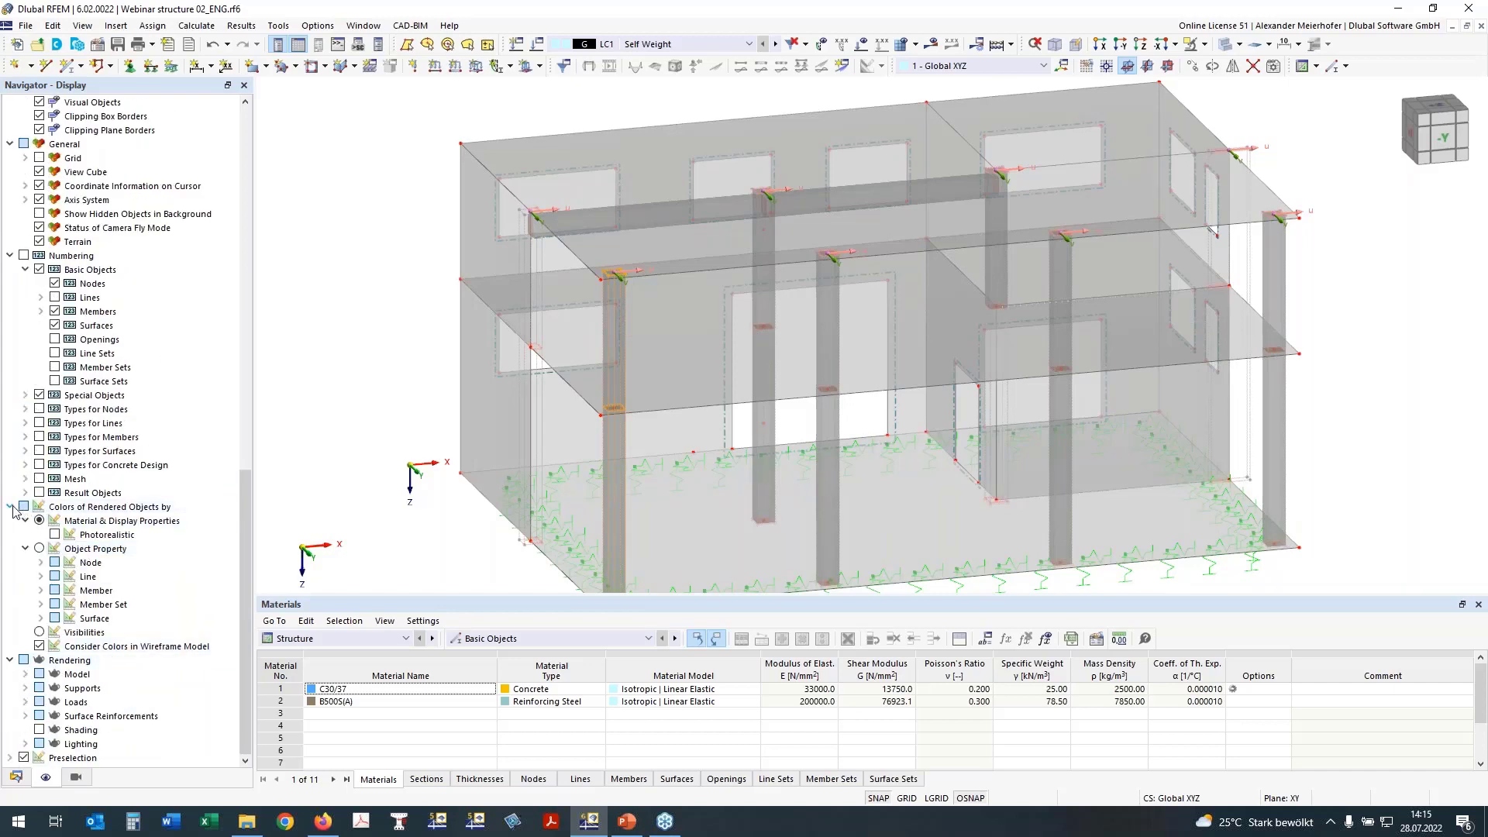
{"action": "left_click", "coordinate": [10, 506]}
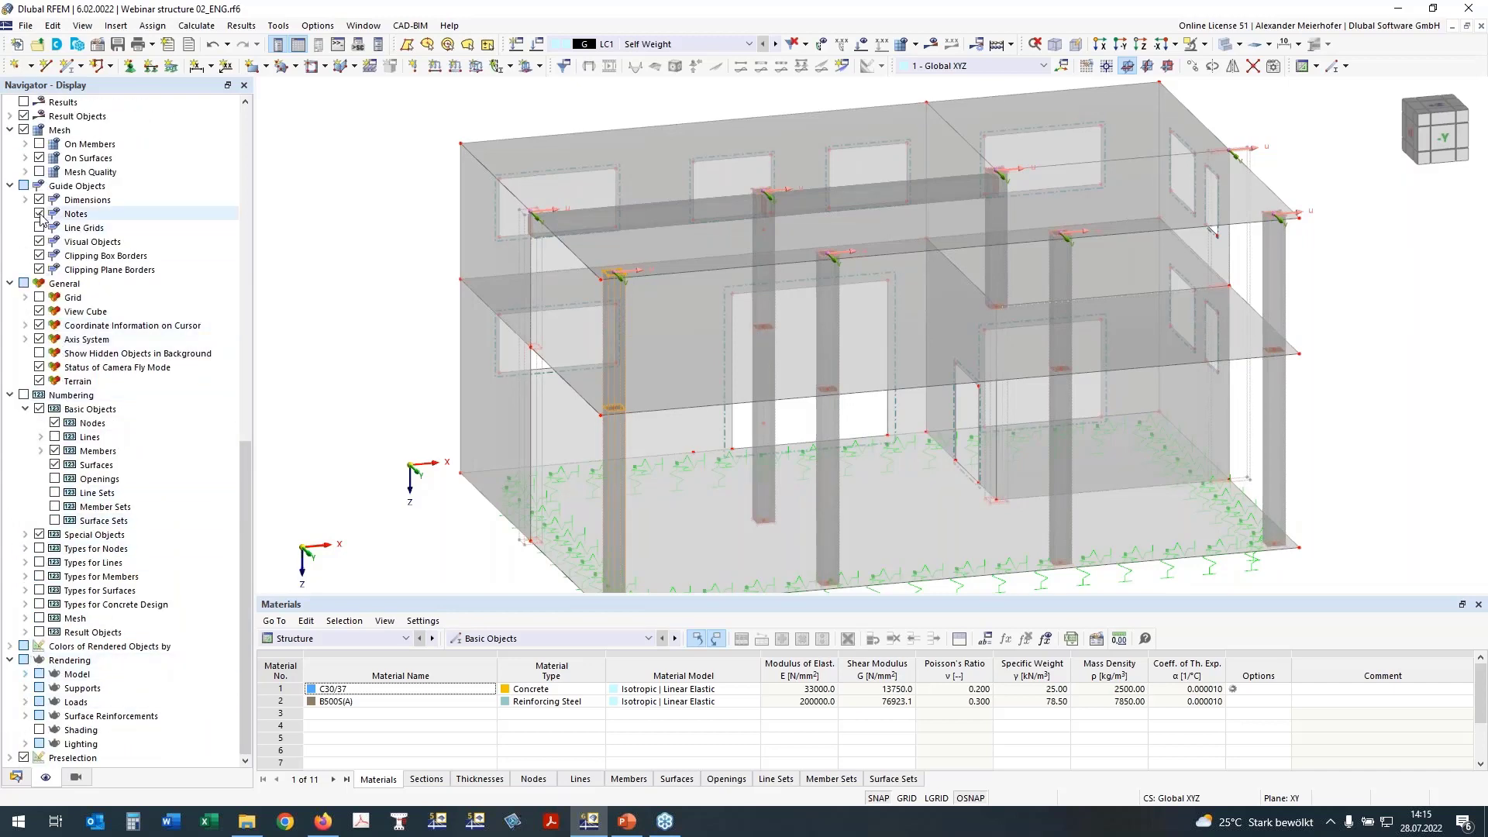
{"action": "scroll", "coordinate": [41, 220], "scroll_direction": "up", "scroll_amount": 3}
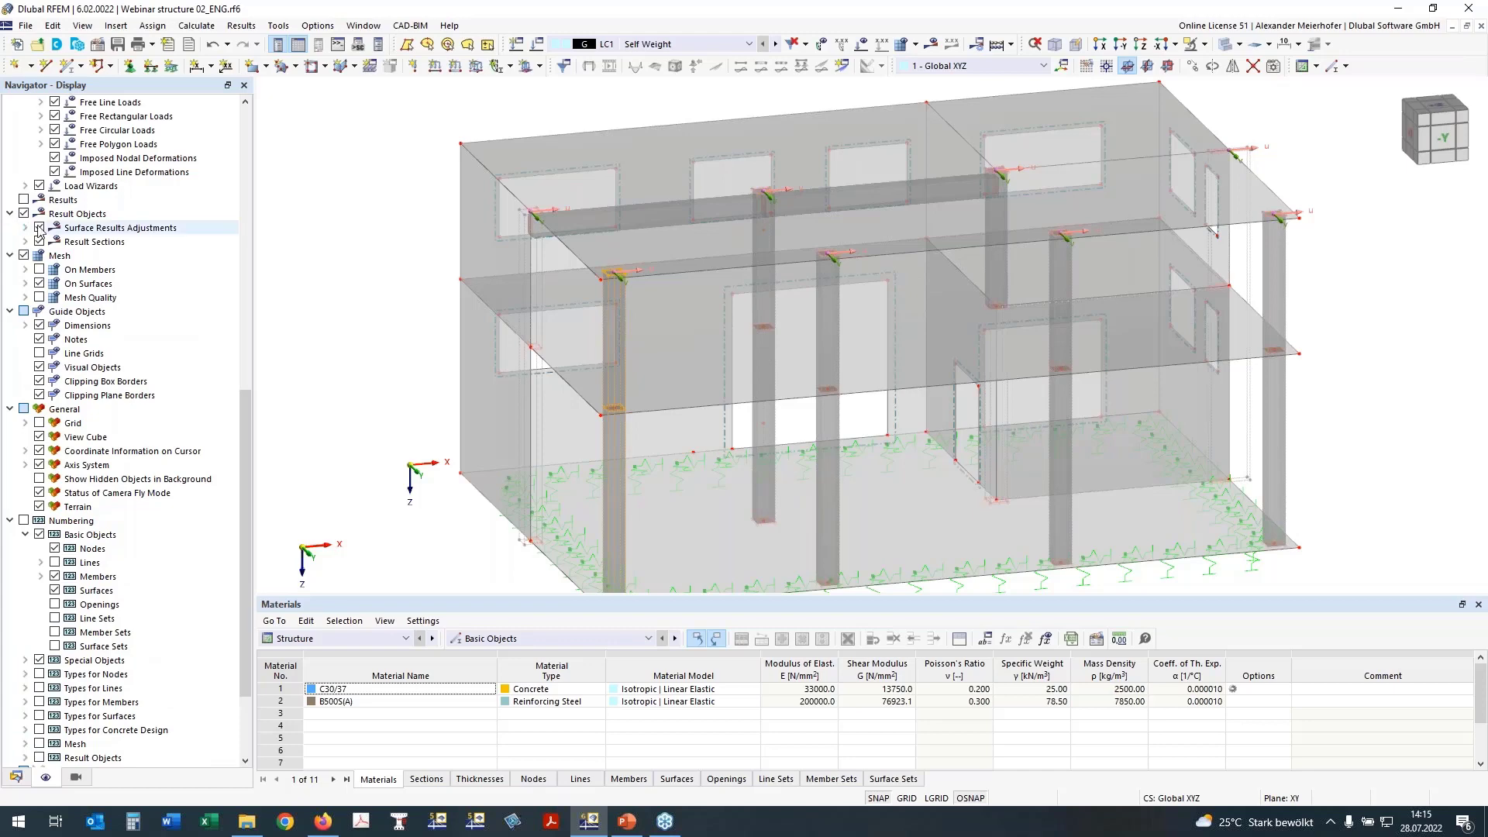
{"action": "left_click", "coordinate": [39, 226]}
{"action": "left_click", "coordinate": [39, 226]}
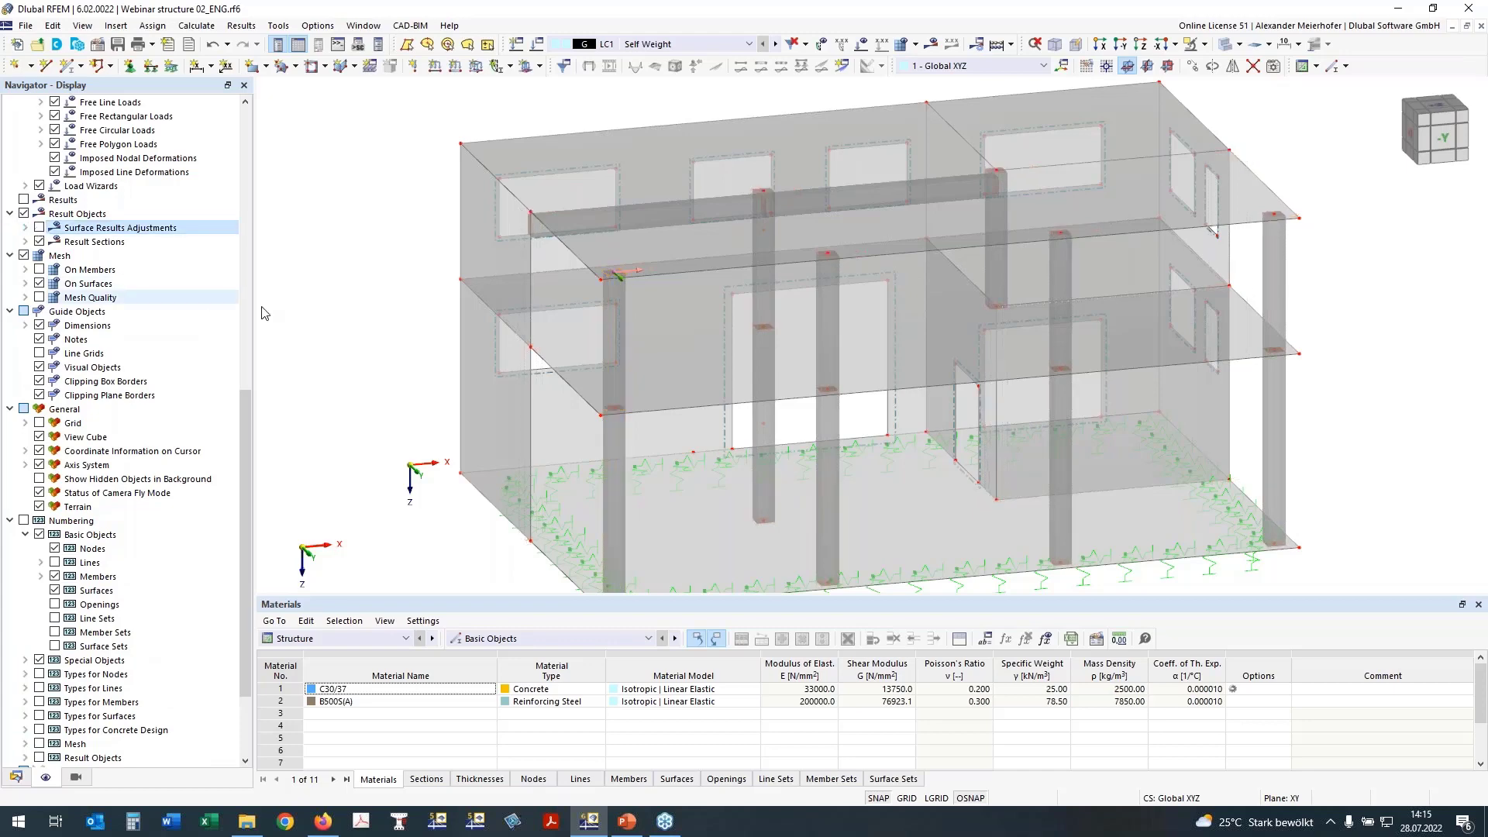
Step: Select the upper storey of the building with a window selection in the front view and isolate it in the display
{"action": "middle_click_drag", "start_coordinate": [1335, 349], "coordinate": [1286, 306], "text": "ctrl"}
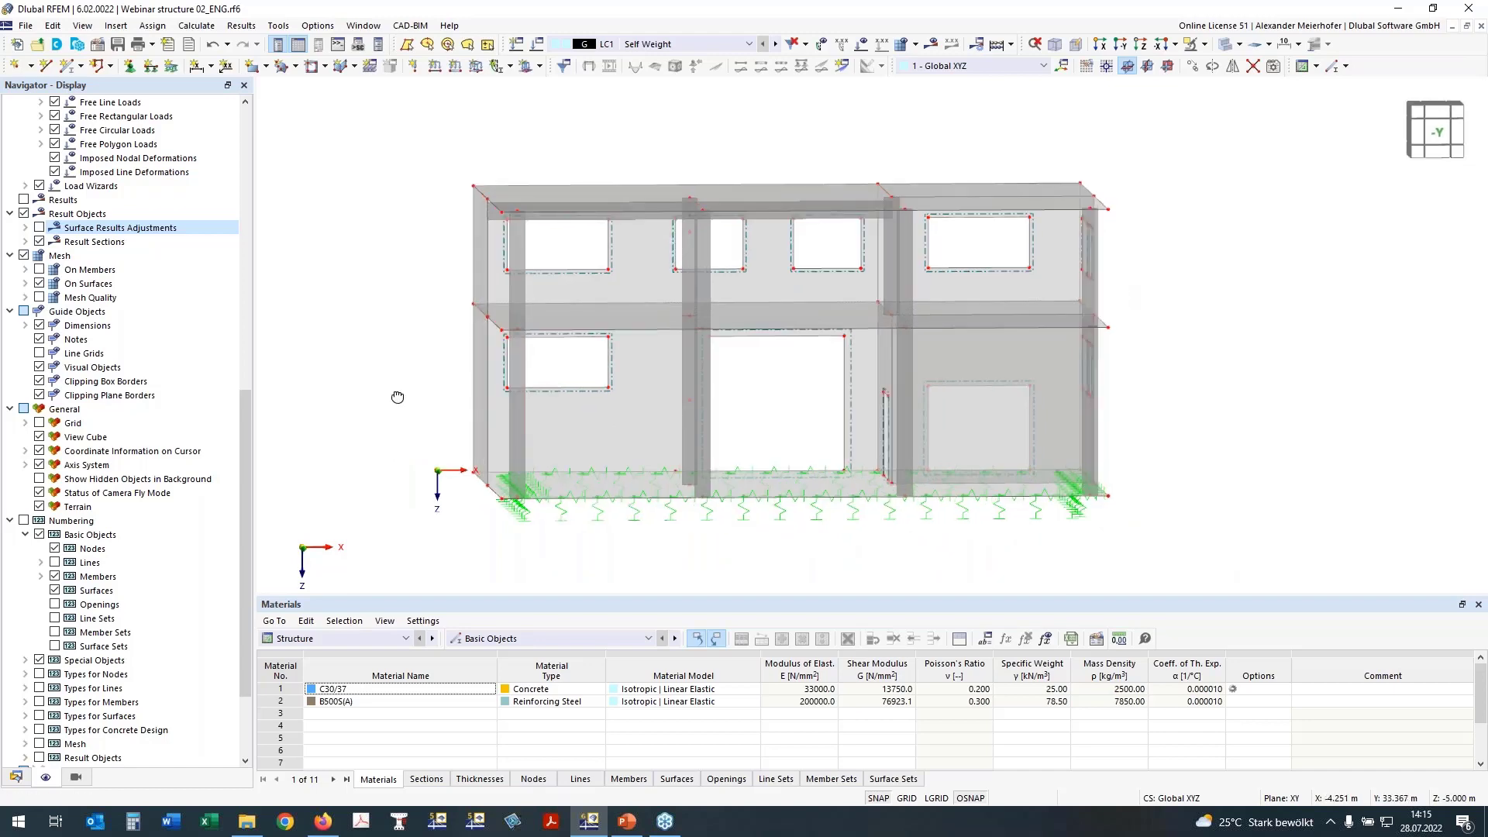
{"action": "right_click_drag", "start_coordinate": [423, 406], "coordinate": [696, 337]}
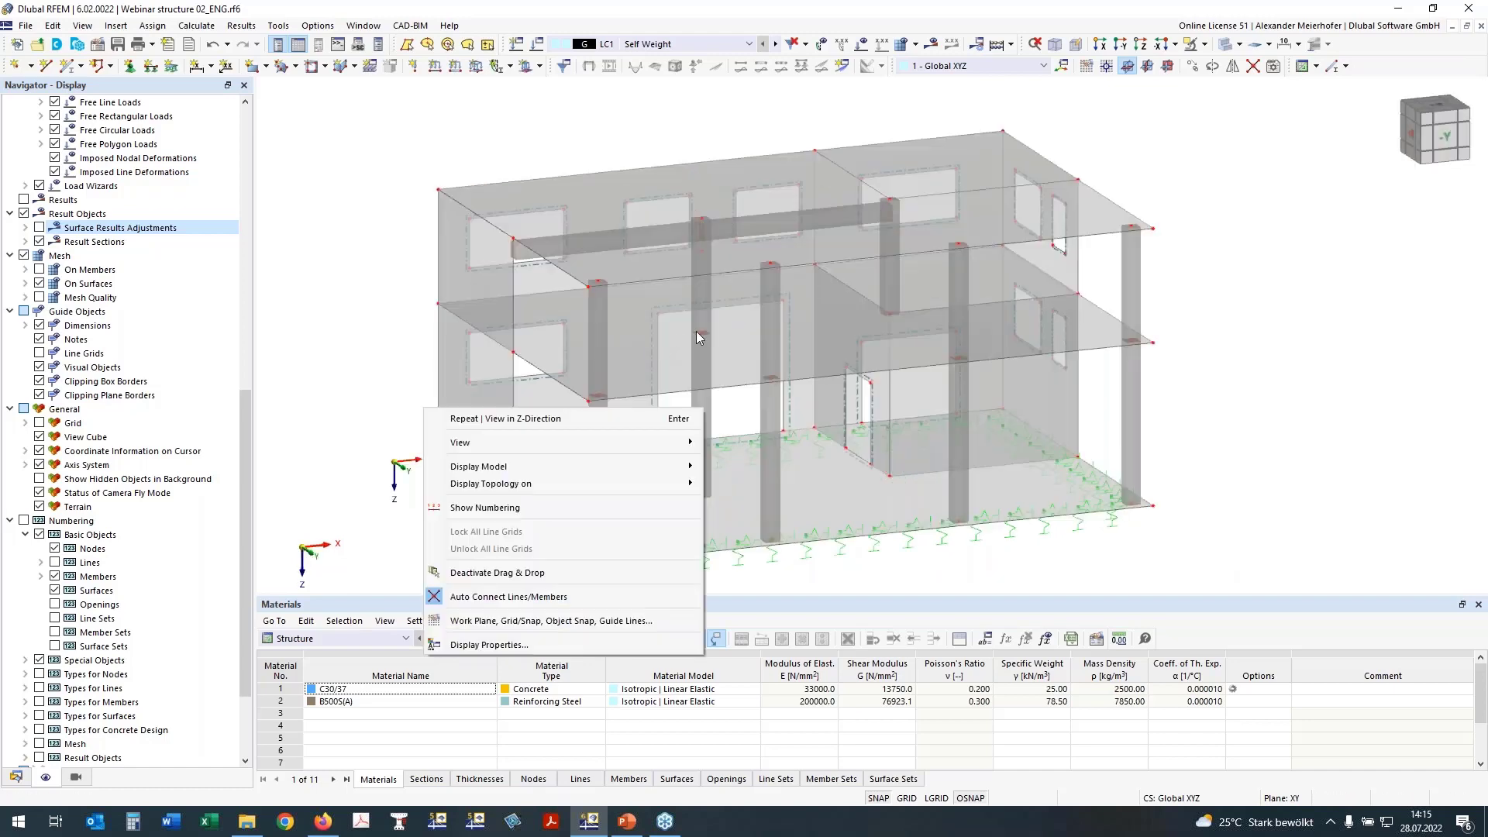
{"action": "left_click", "coordinate": [682, 375]}
{"action": "middle_click_drag", "start_coordinate": [1239, 349], "coordinate": [1216, 319], "text": "ctrl"}
{"action": "left_click", "coordinate": [1217, 320]}
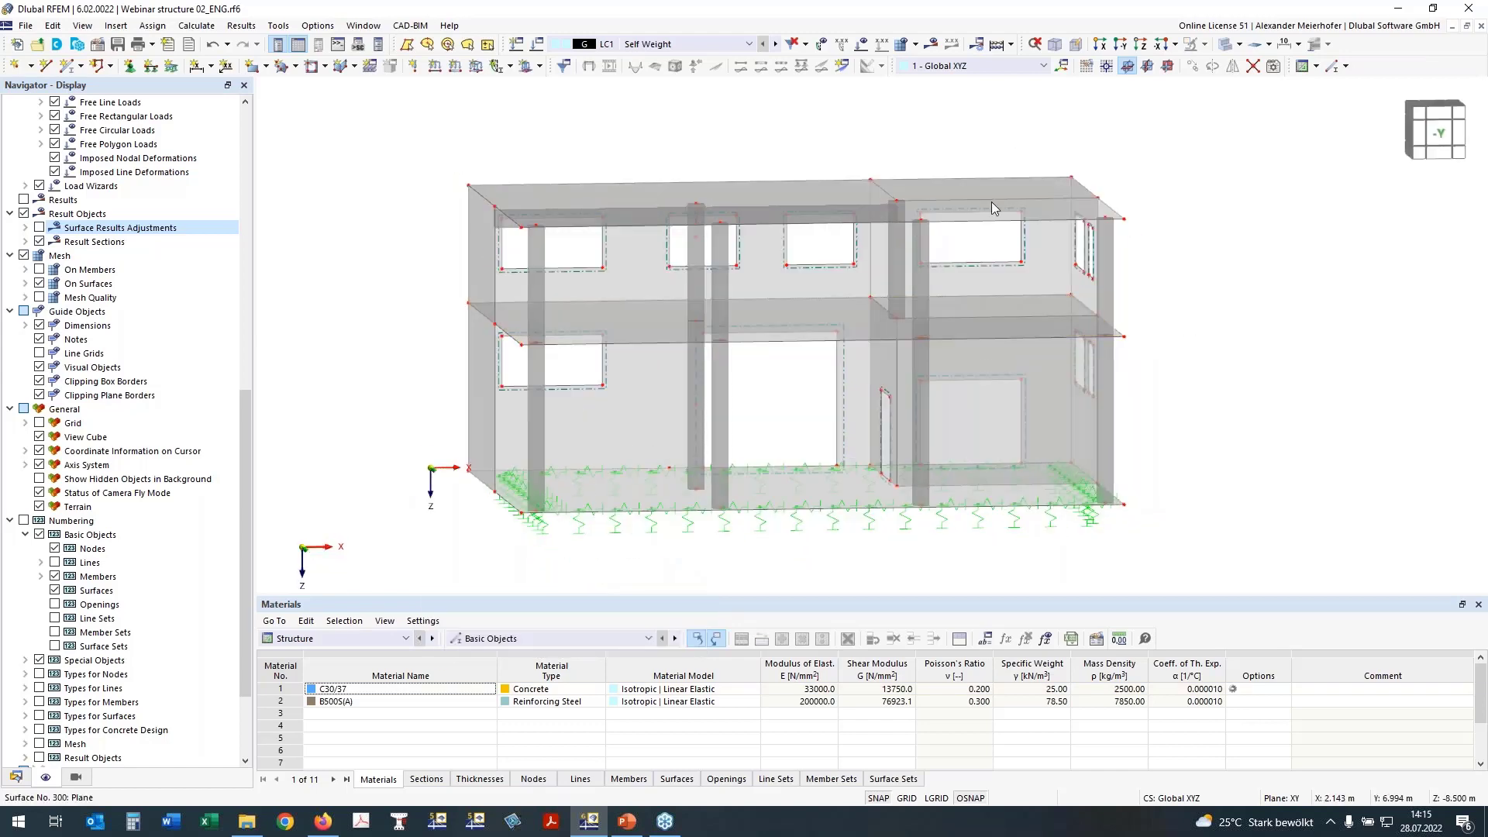
{"action": "left_click_drag", "start_coordinate": [1168, 310], "coordinate": [309, 117]}
{"action": "middle_click_drag", "start_coordinate": [372, 203], "coordinate": [338, 164], "text": "ctrl"}
{"action": "left_click_drag", "start_coordinate": [1188, 313], "coordinate": [424, 130]}
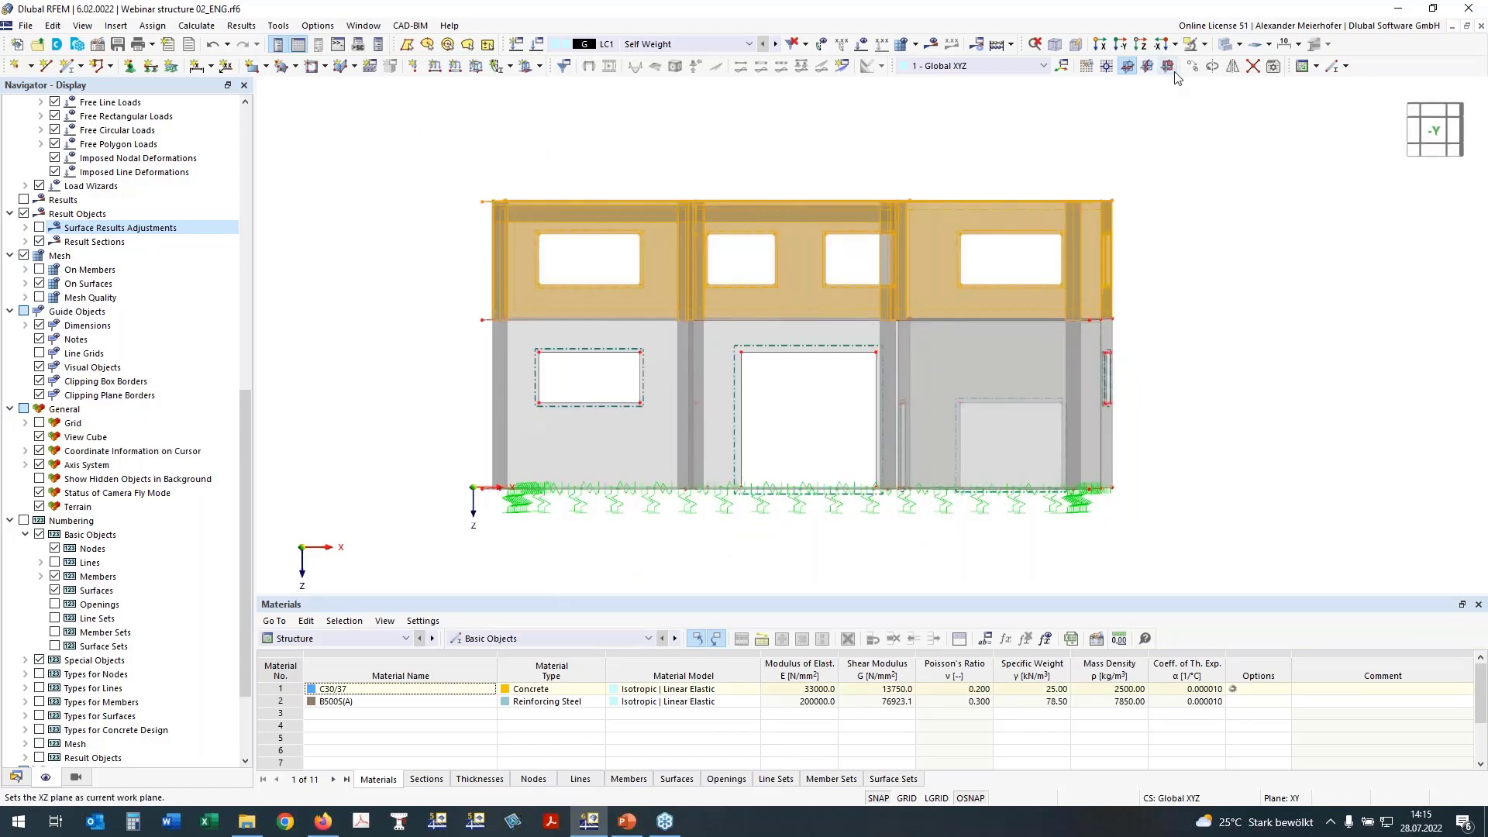
{"action": "left_click", "coordinate": [1203, 45]}
{"action": "left_click", "coordinate": [1205, 66]}
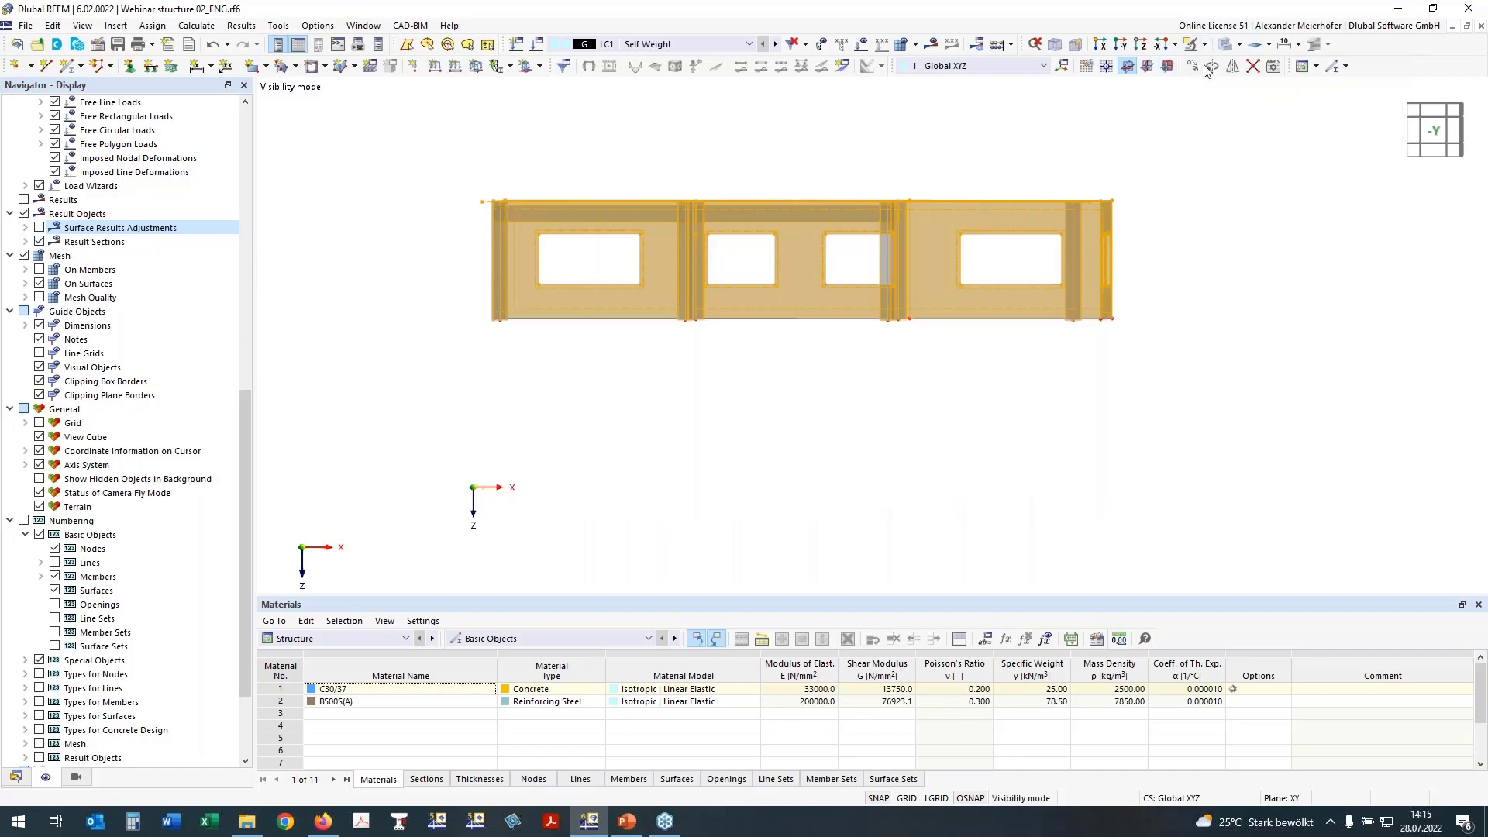
Step: Reverse the visibility so that only the lower storey of the building is displayed
{"action": "left_click", "coordinate": [1203, 44]}
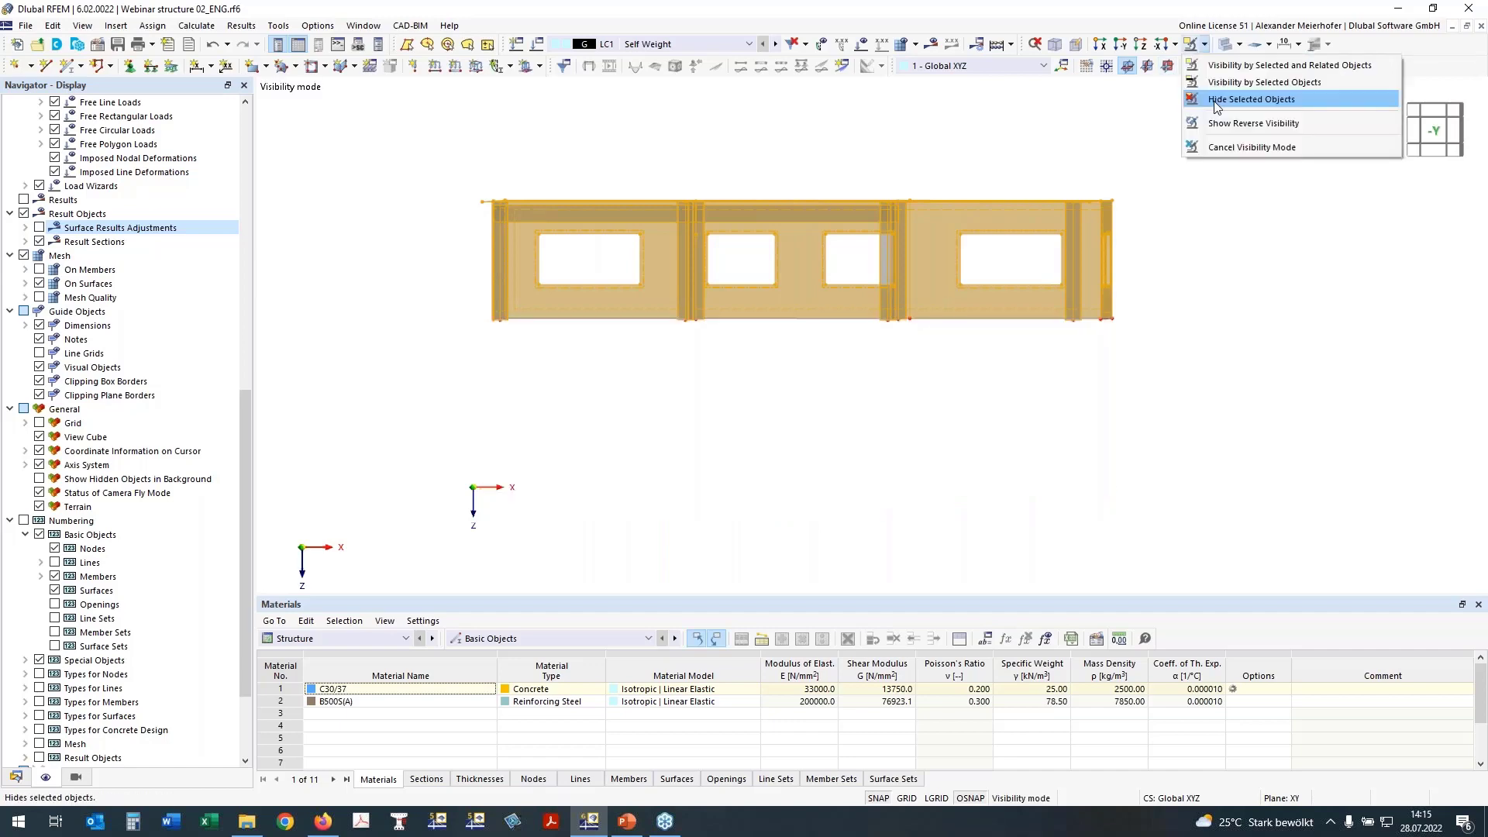
{"action": "left_click", "coordinate": [1215, 101]}
{"action": "middle_click_drag", "start_coordinate": [1050, 248], "coordinate": [1107, 222], "text": "ctrl"}
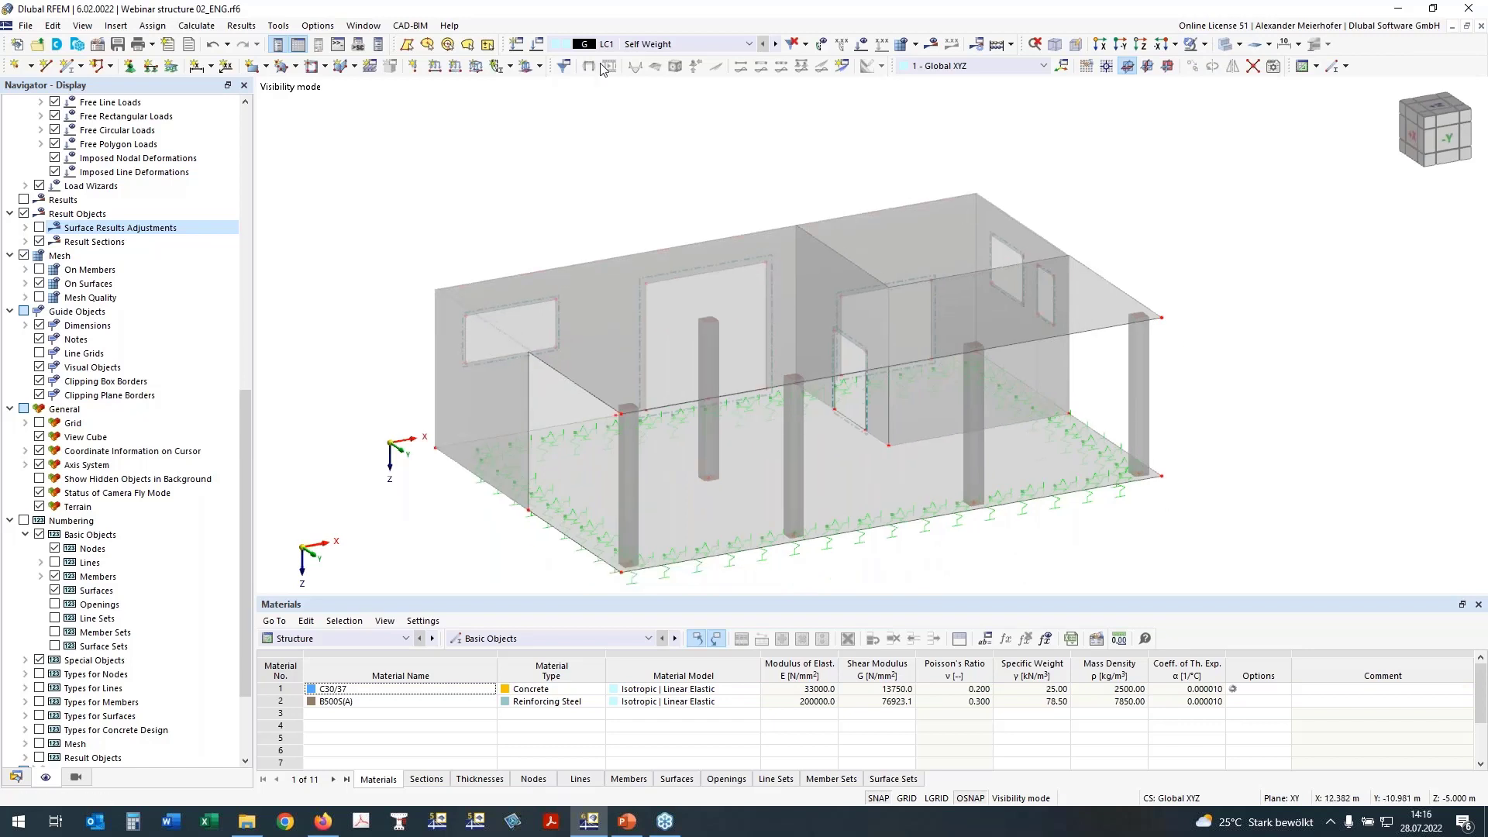
Step: Set up a new single member of type Rib with section 2 - R_M1 450/500 in C30/37
{"action": "left_click", "coordinate": [68, 70]}
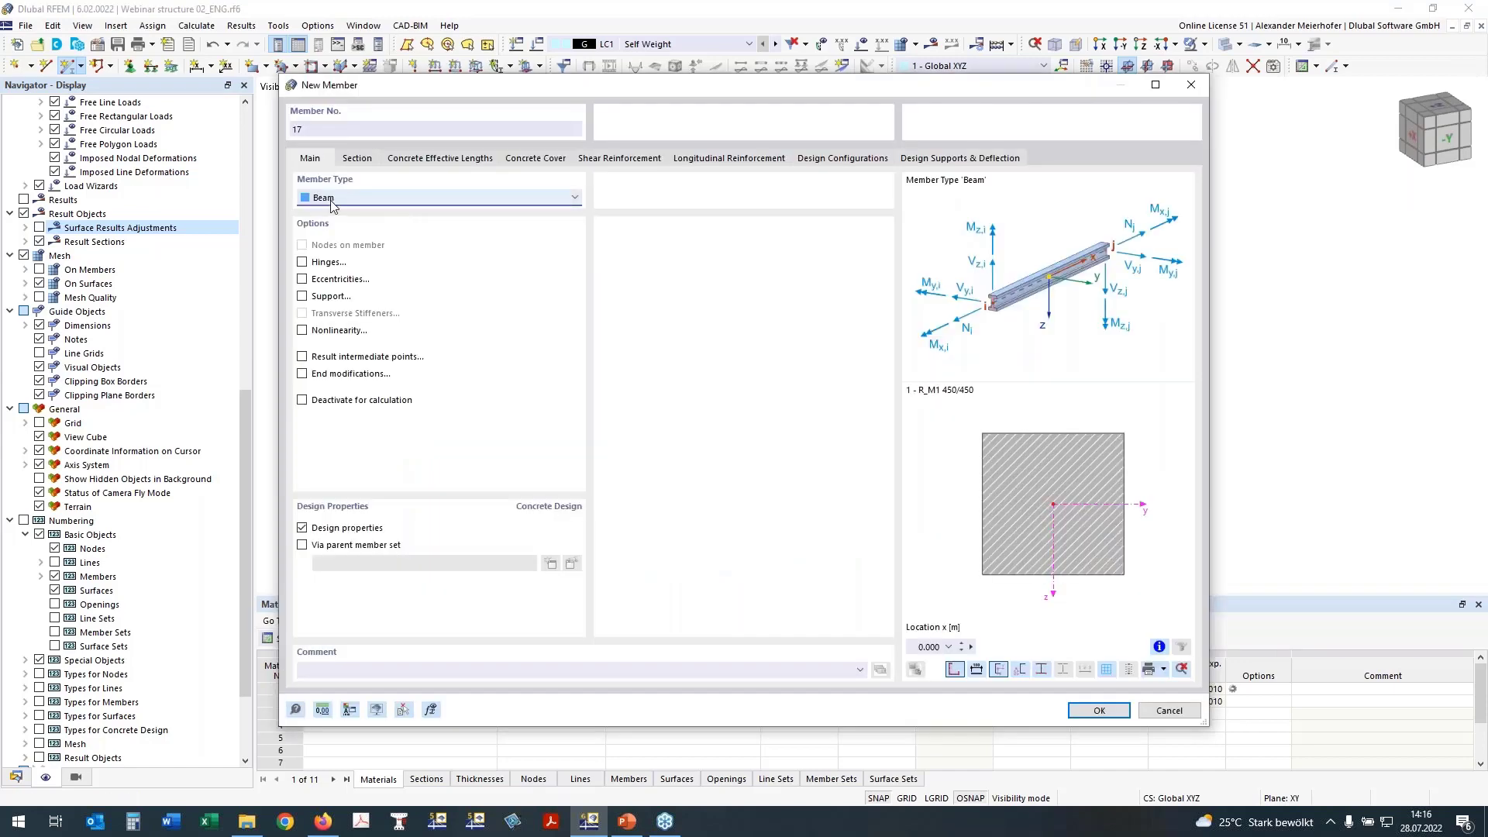
{"action": "left_click", "coordinate": [332, 198]}
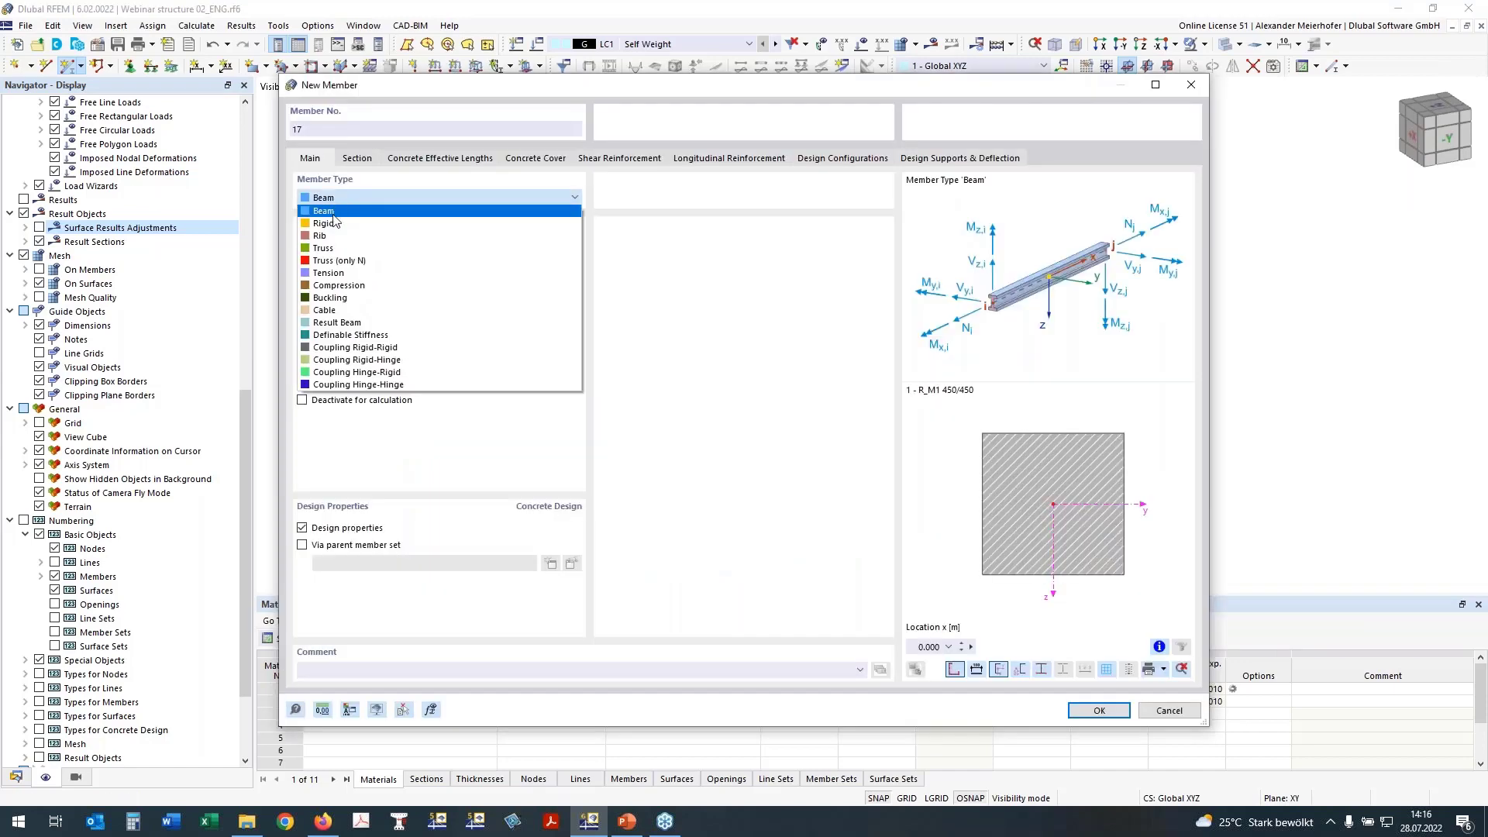
{"action": "left_click", "coordinate": [326, 236]}
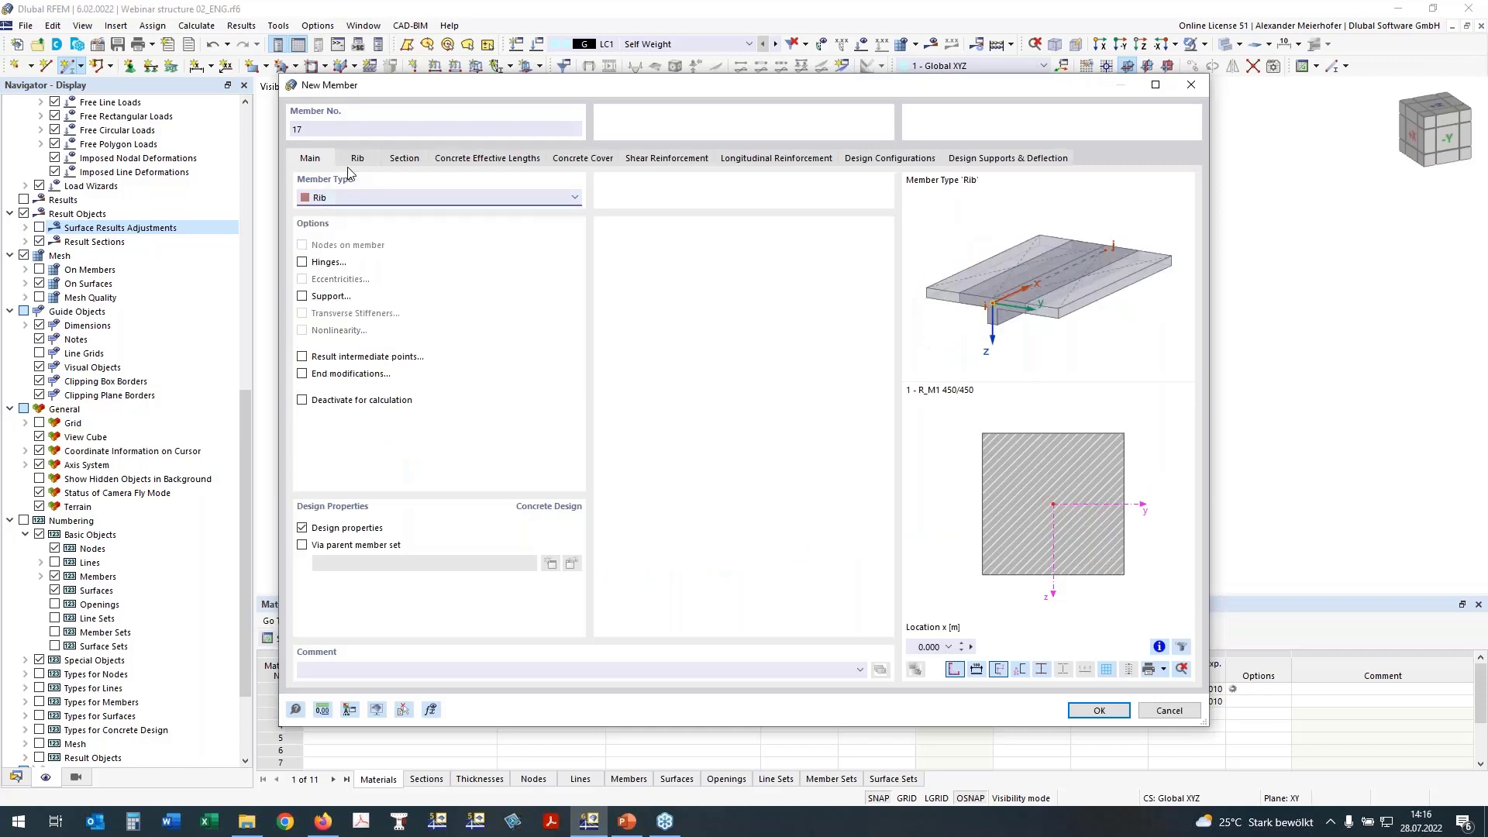
{"action": "left_click", "coordinate": [385, 160]}
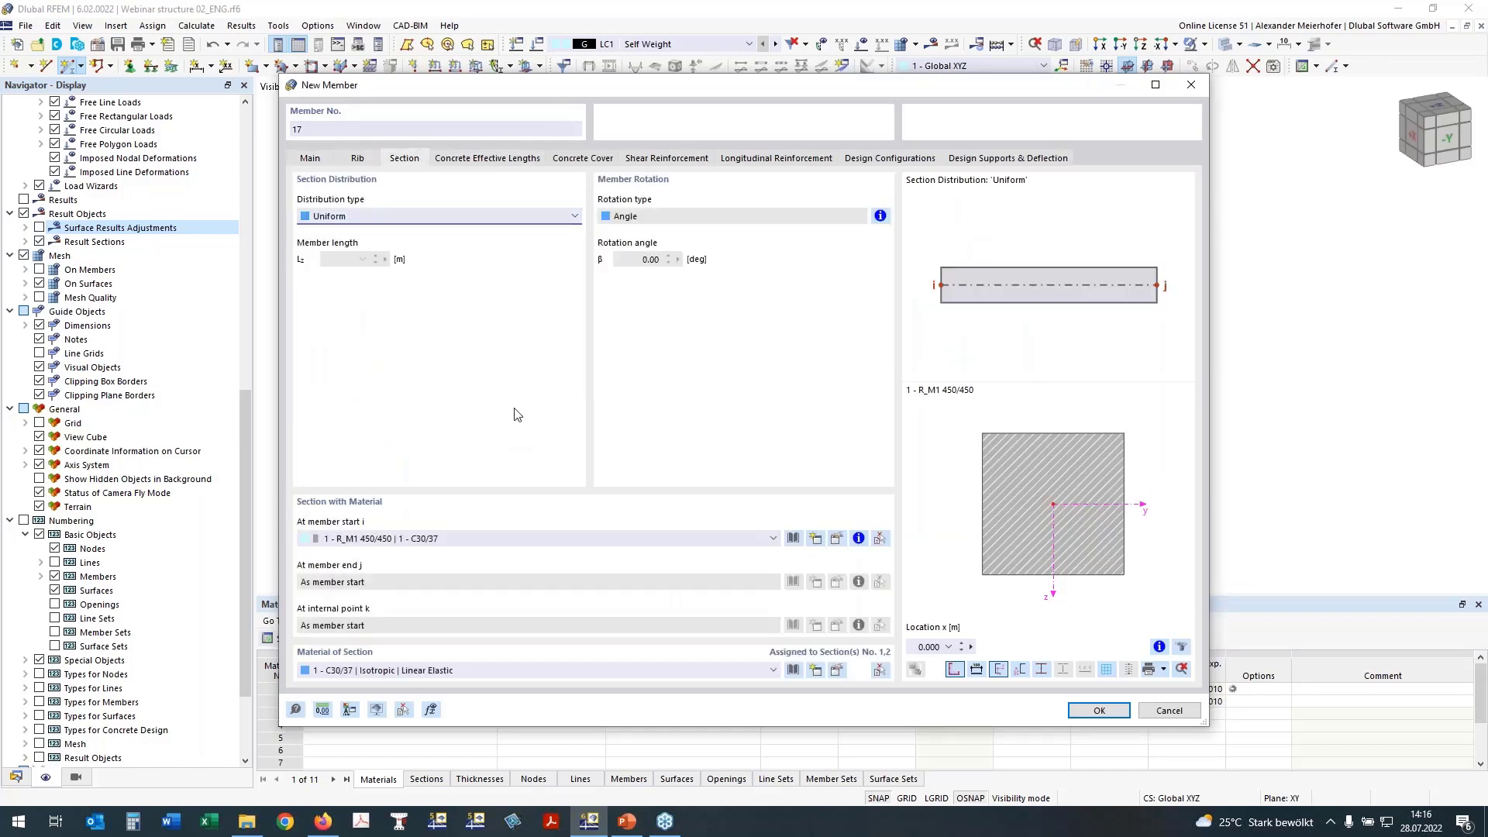
{"action": "left_click", "coordinate": [405, 539]}
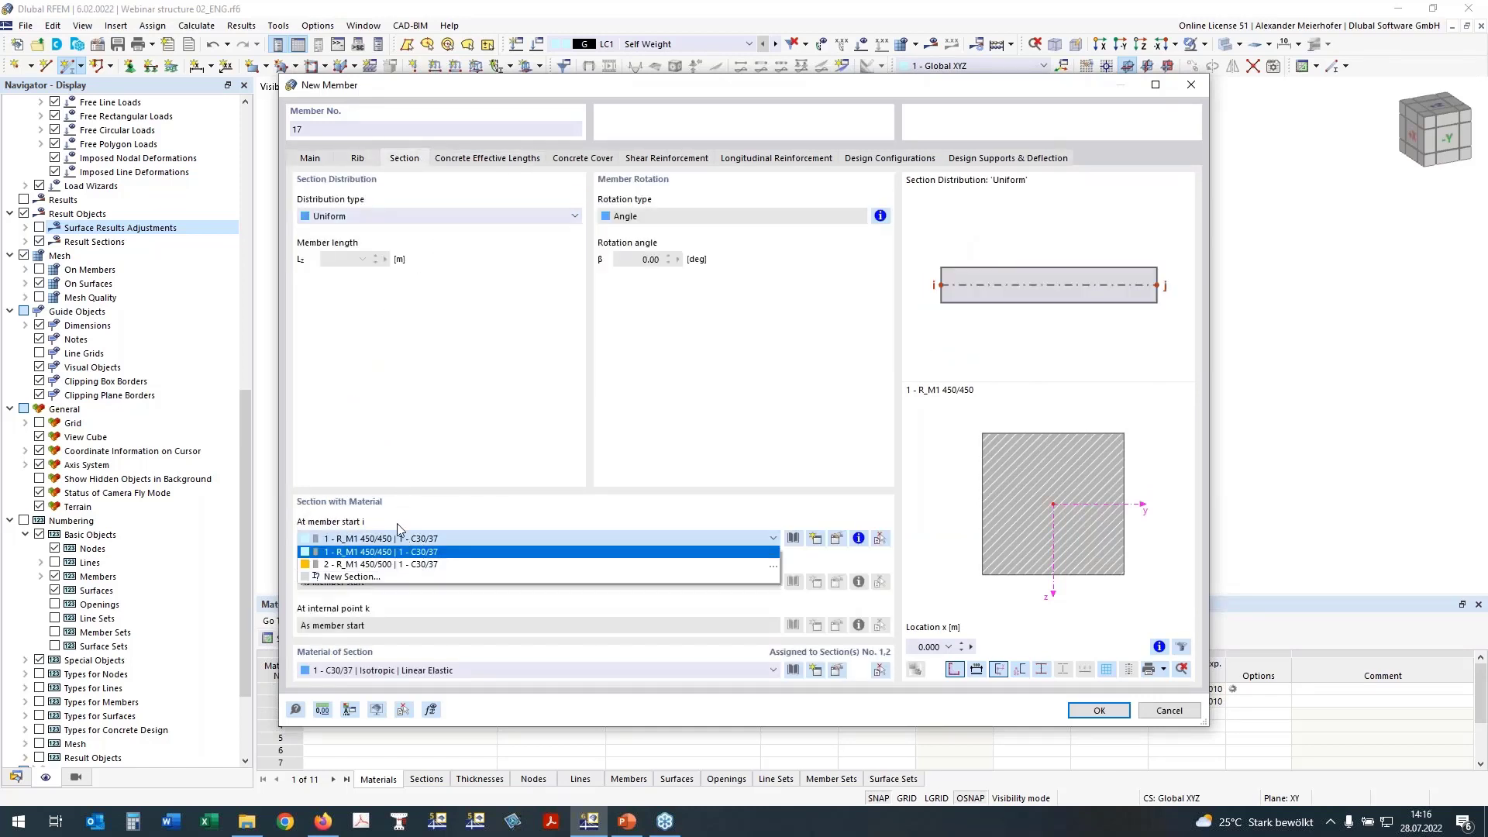
{"action": "left_click", "coordinate": [373, 565]}
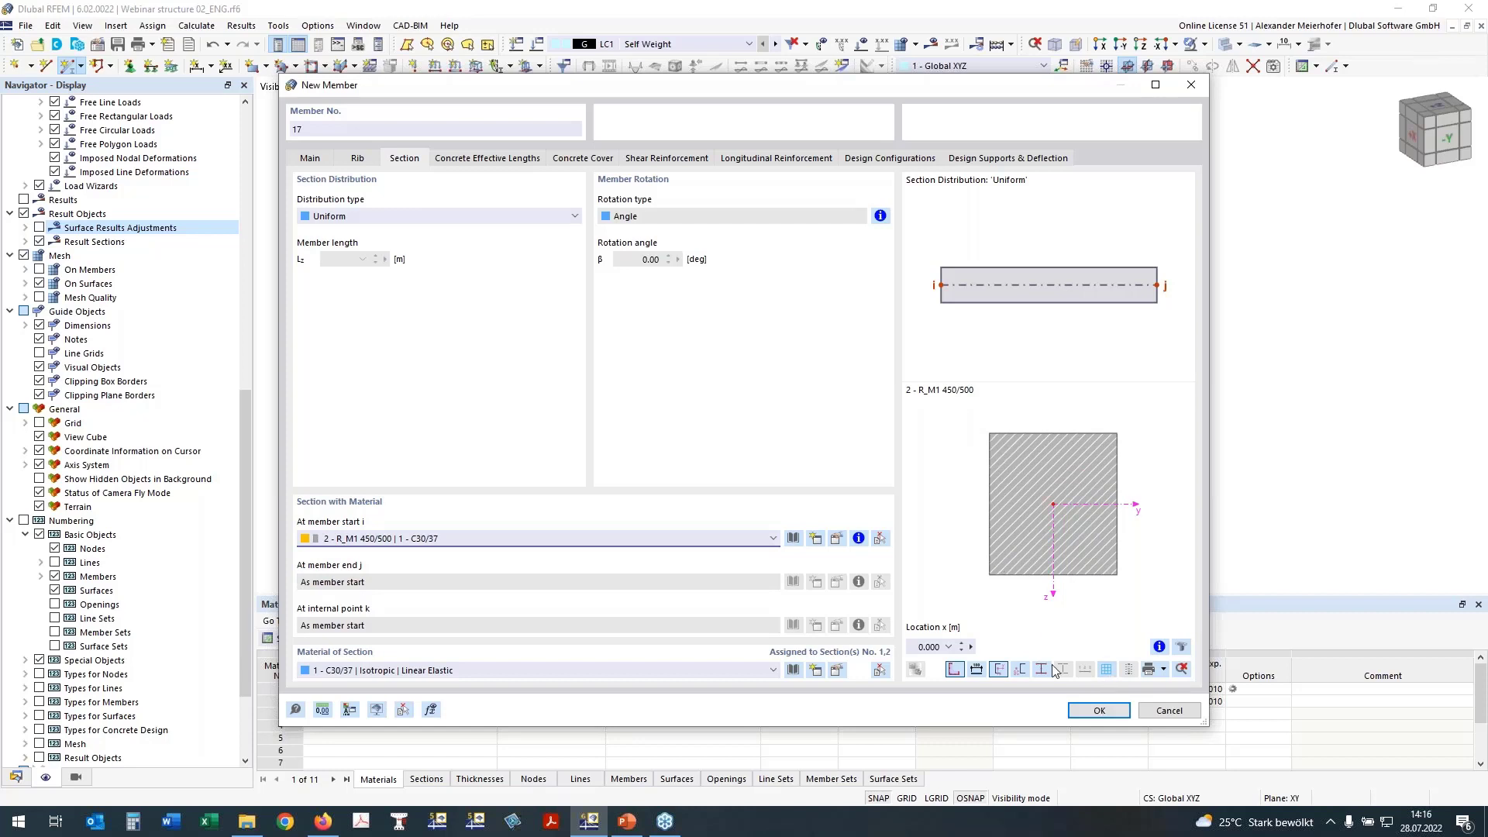
{"action": "left_click", "coordinate": [1101, 712]}
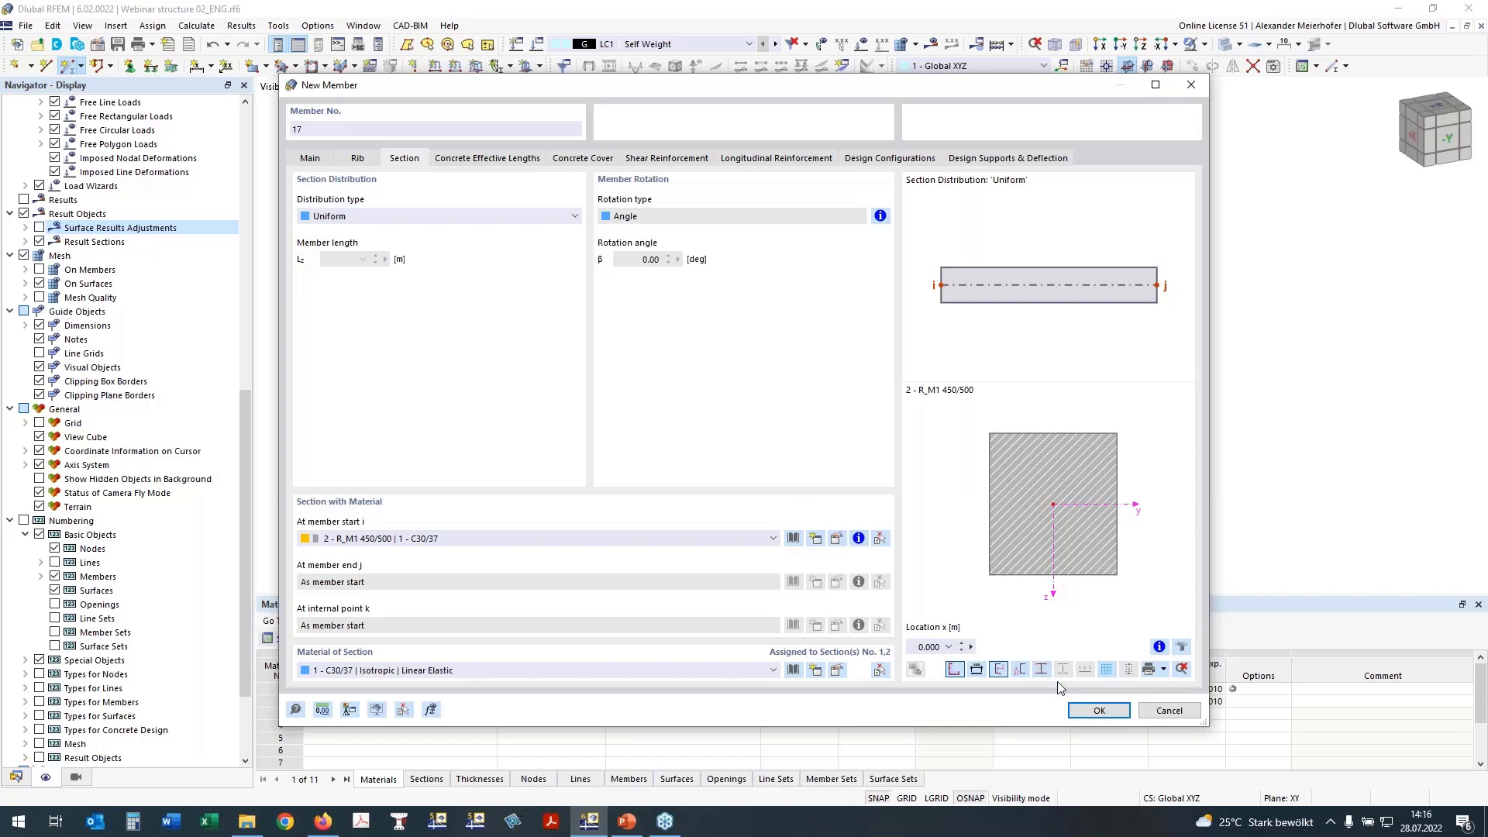
{"action": "left_click", "coordinate": [1088, 711]}
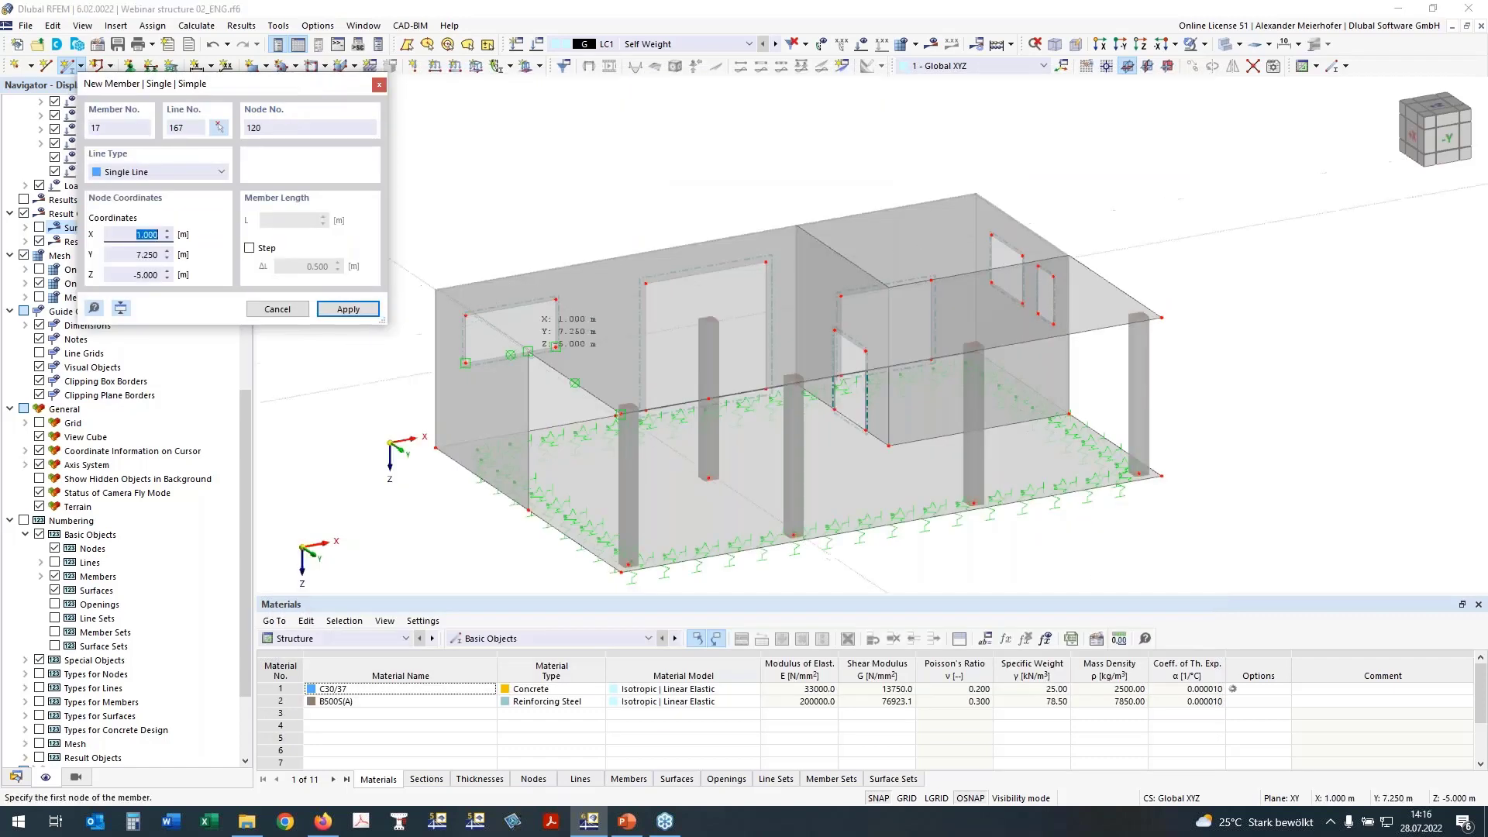
Step: Place a 6 m long rib from the end of the side wall to the inner column's top at X 7, Y 7, Z -5 m
{"action": "scroll", "coordinate": [536, 353], "scroll_direction": "up", "scroll_amount": 3}
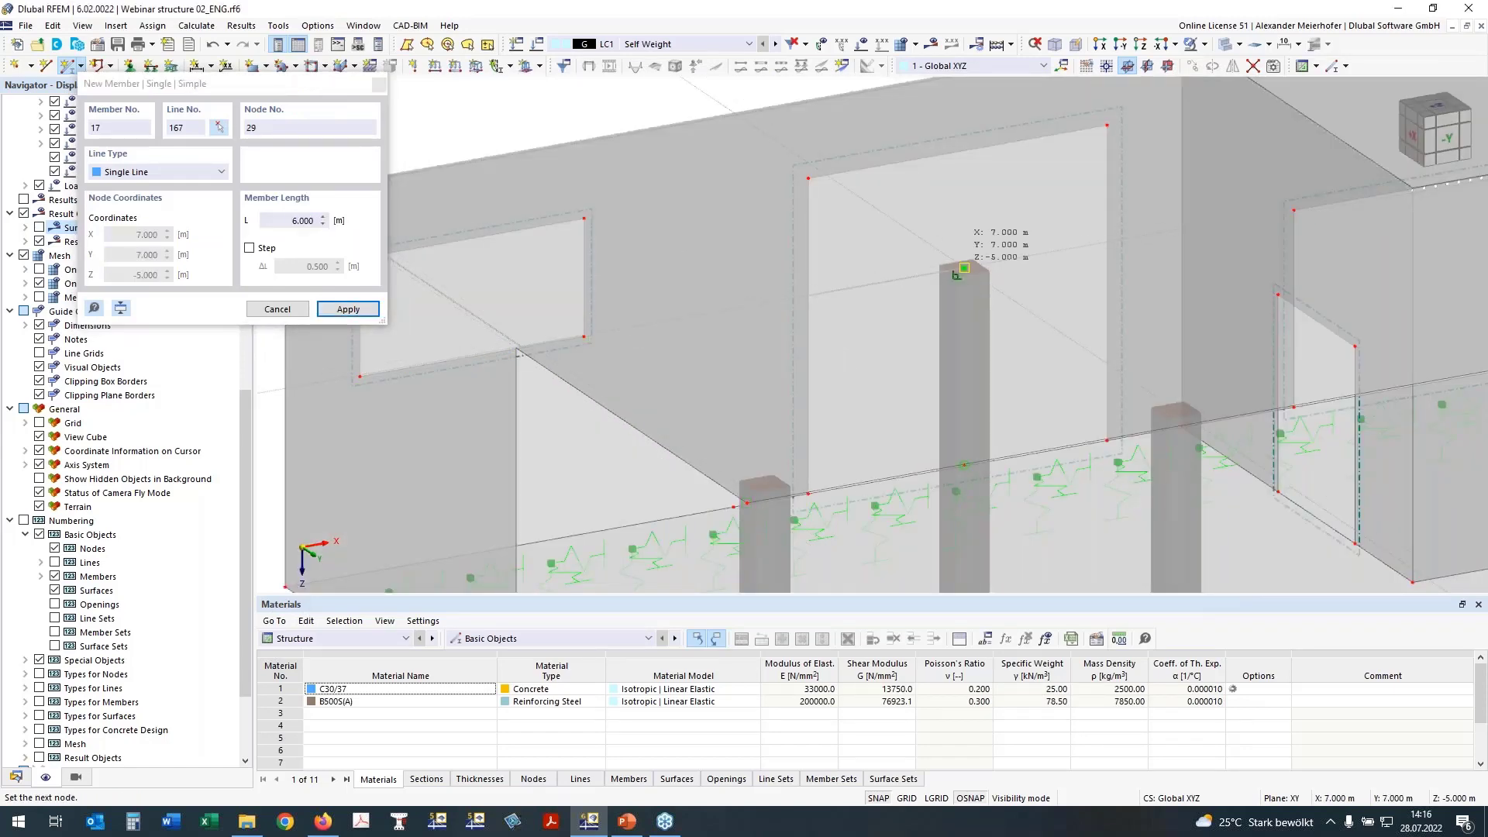
{"action": "left_click", "coordinate": [948, 272]}
{"action": "scroll", "coordinate": [964, 268], "scroll_direction": "down", "scroll_amount": 2}
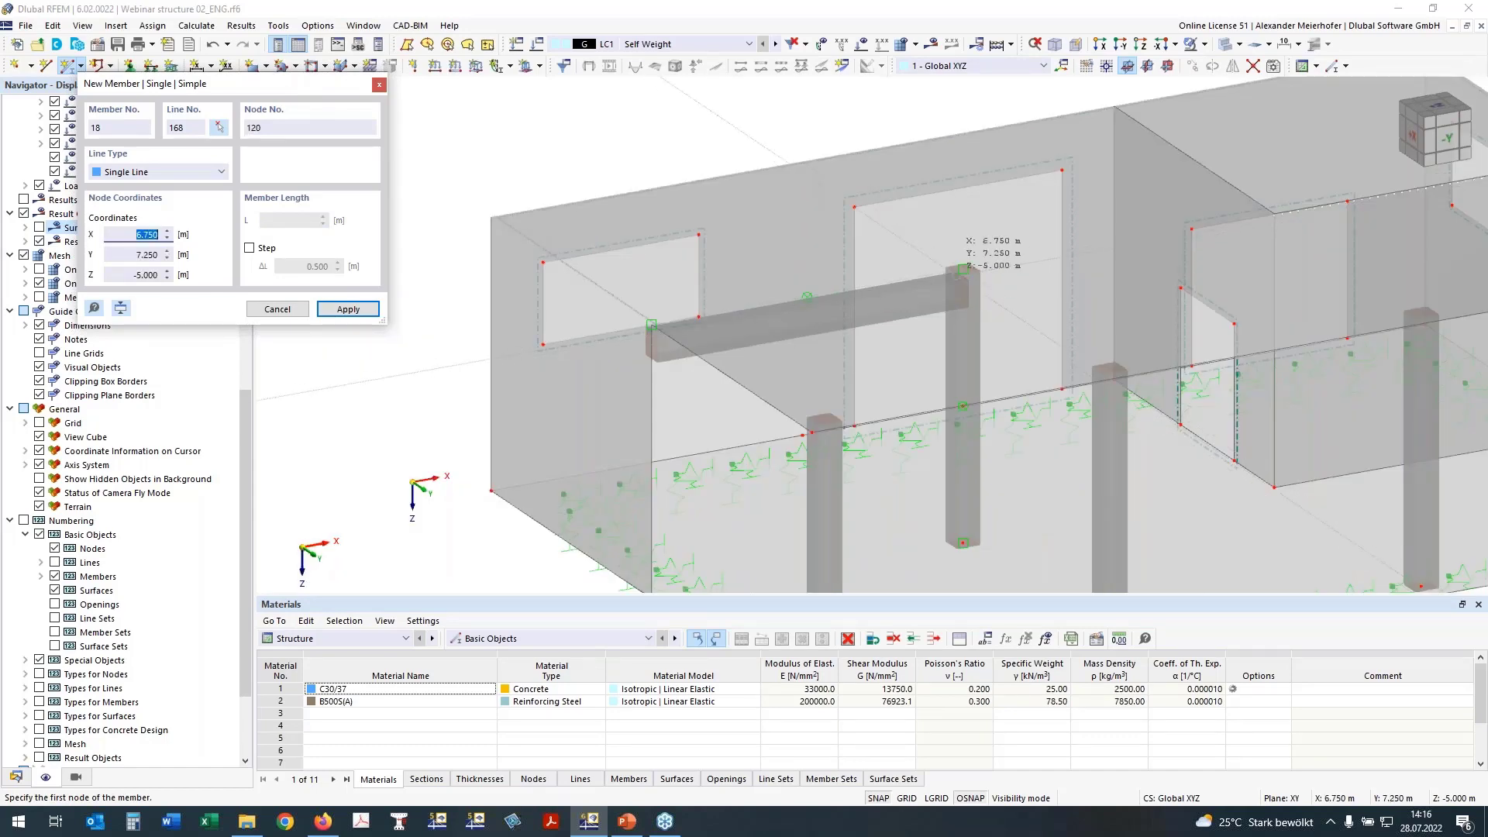
Step: Try to place a second rib from the inner column's top to the node at X 16, Y 1, Z -2.5 m, and undo it
{"action": "left_click", "coordinate": [963, 269]}
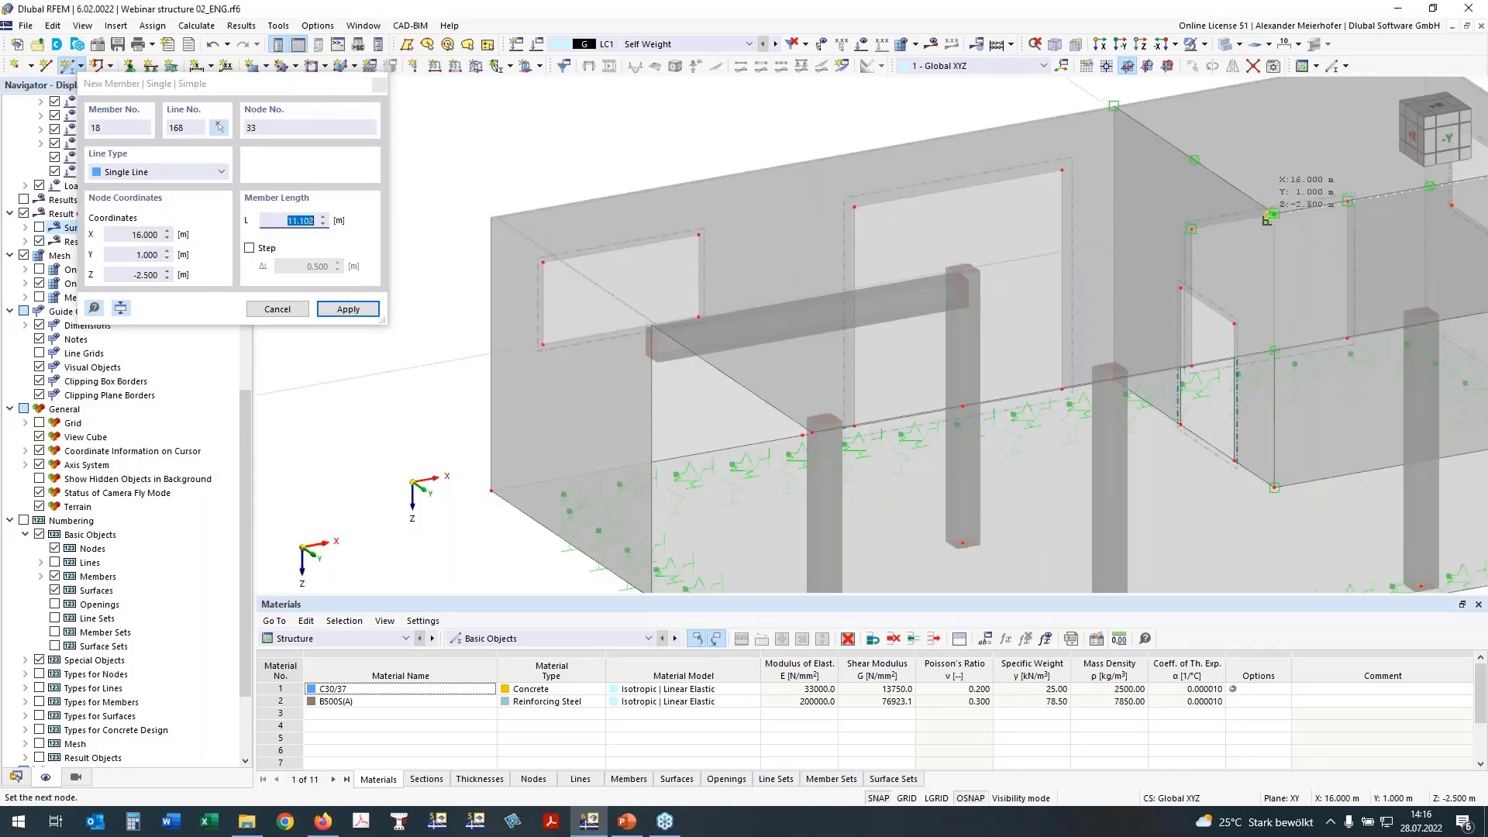
{"action": "left_click", "coordinate": [1269, 215]}
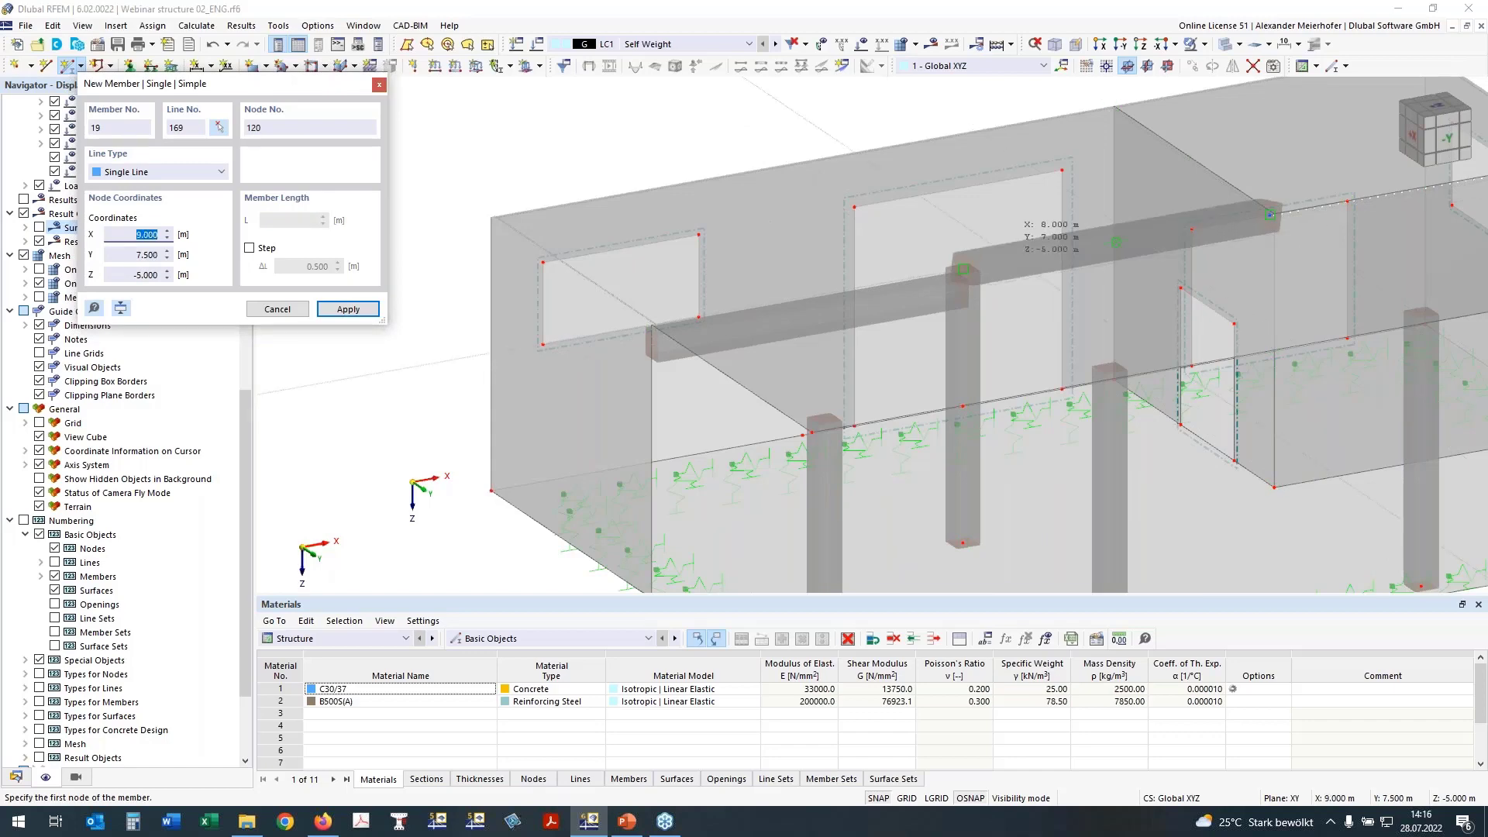
{"action": "key", "text": "Escape"}
{"action": "middle_click_drag", "start_coordinate": [876, 271], "coordinate": [797, 299], "text": "ctrl"}
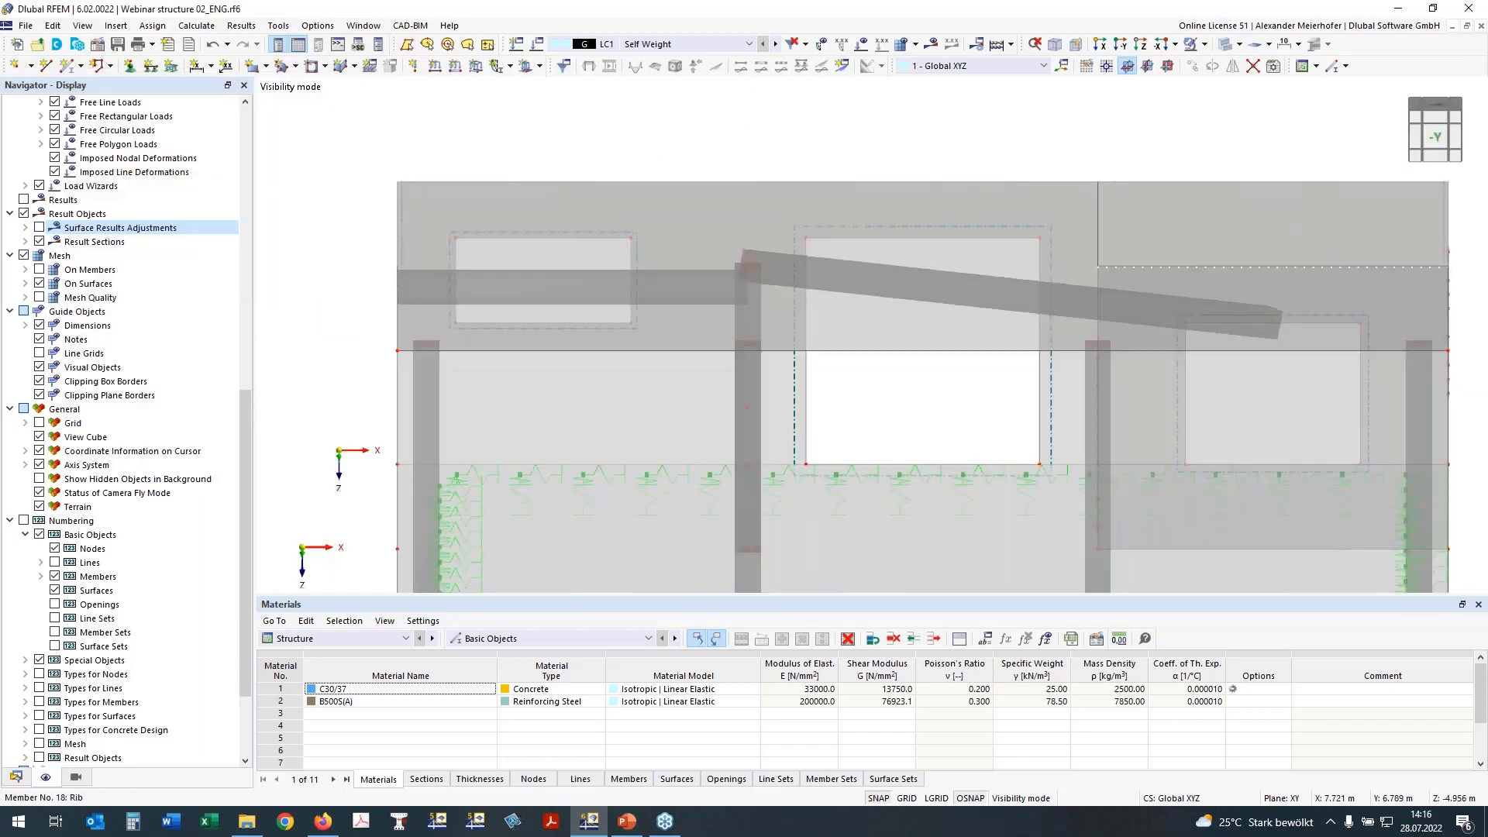
{"action": "left_click", "coordinate": [211, 46]}
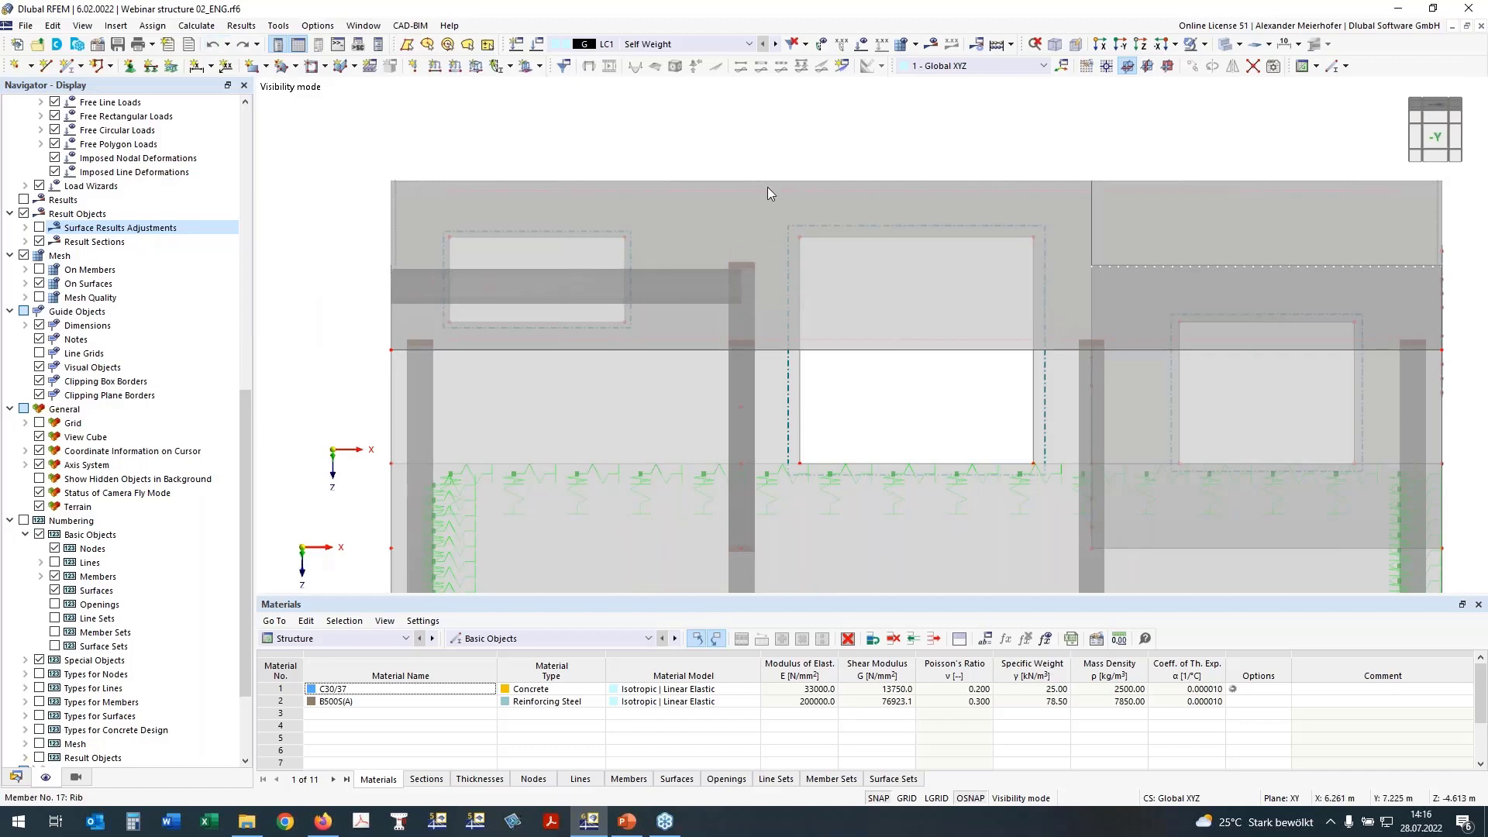
Step: Cancel the visibility mode to display both storeys of the building
{"action": "scroll", "coordinate": [1128, 188], "scroll_direction": "down", "scroll_amount": 2}
{"action": "middle_click_drag", "start_coordinate": [1128, 187], "coordinate": [1086, 267], "text": "ctrl"}
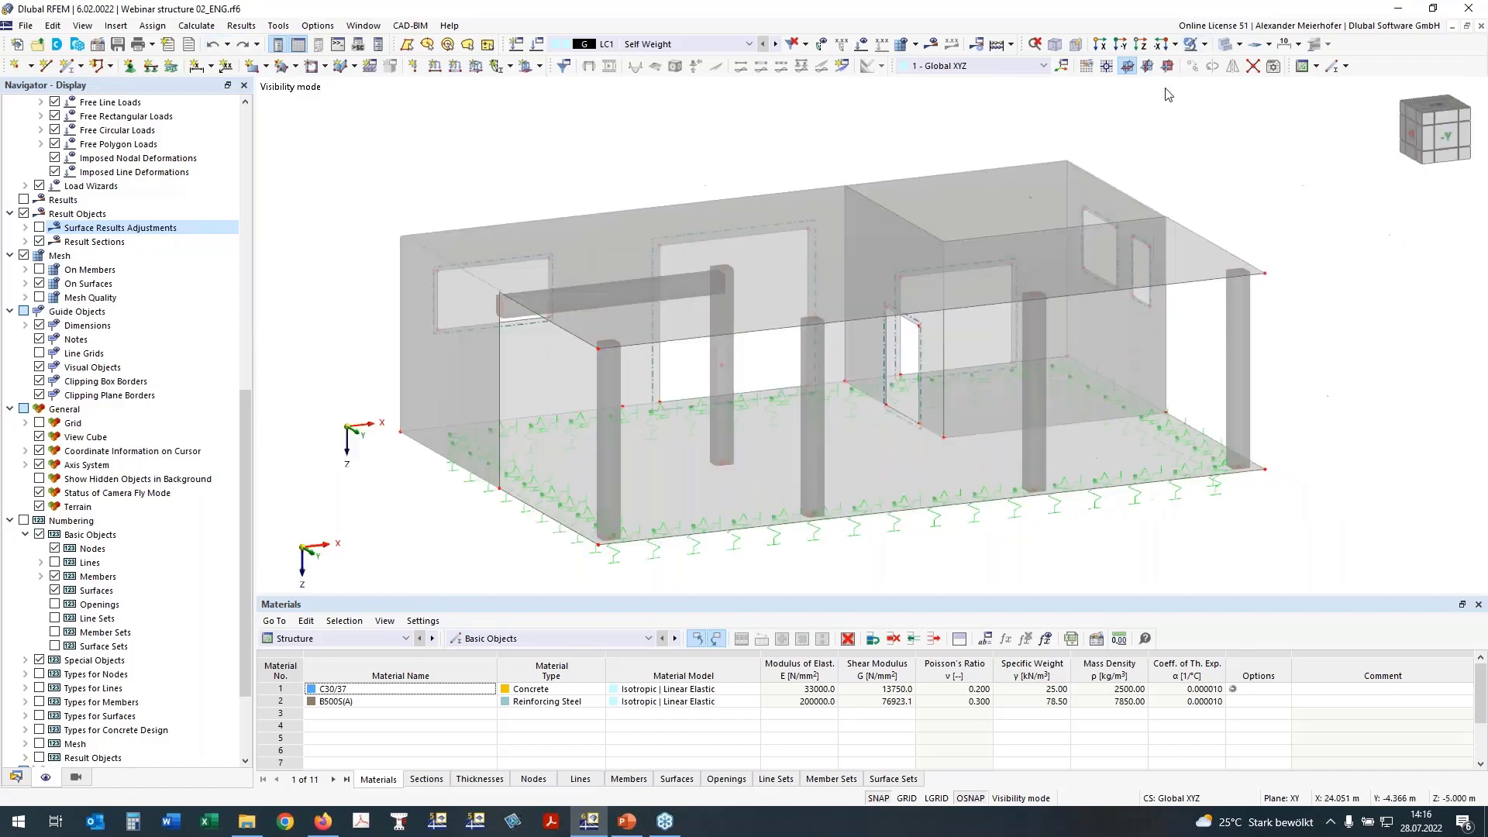
{"action": "left_click", "coordinate": [1206, 45]}
{"action": "left_click", "coordinate": [1226, 158]}
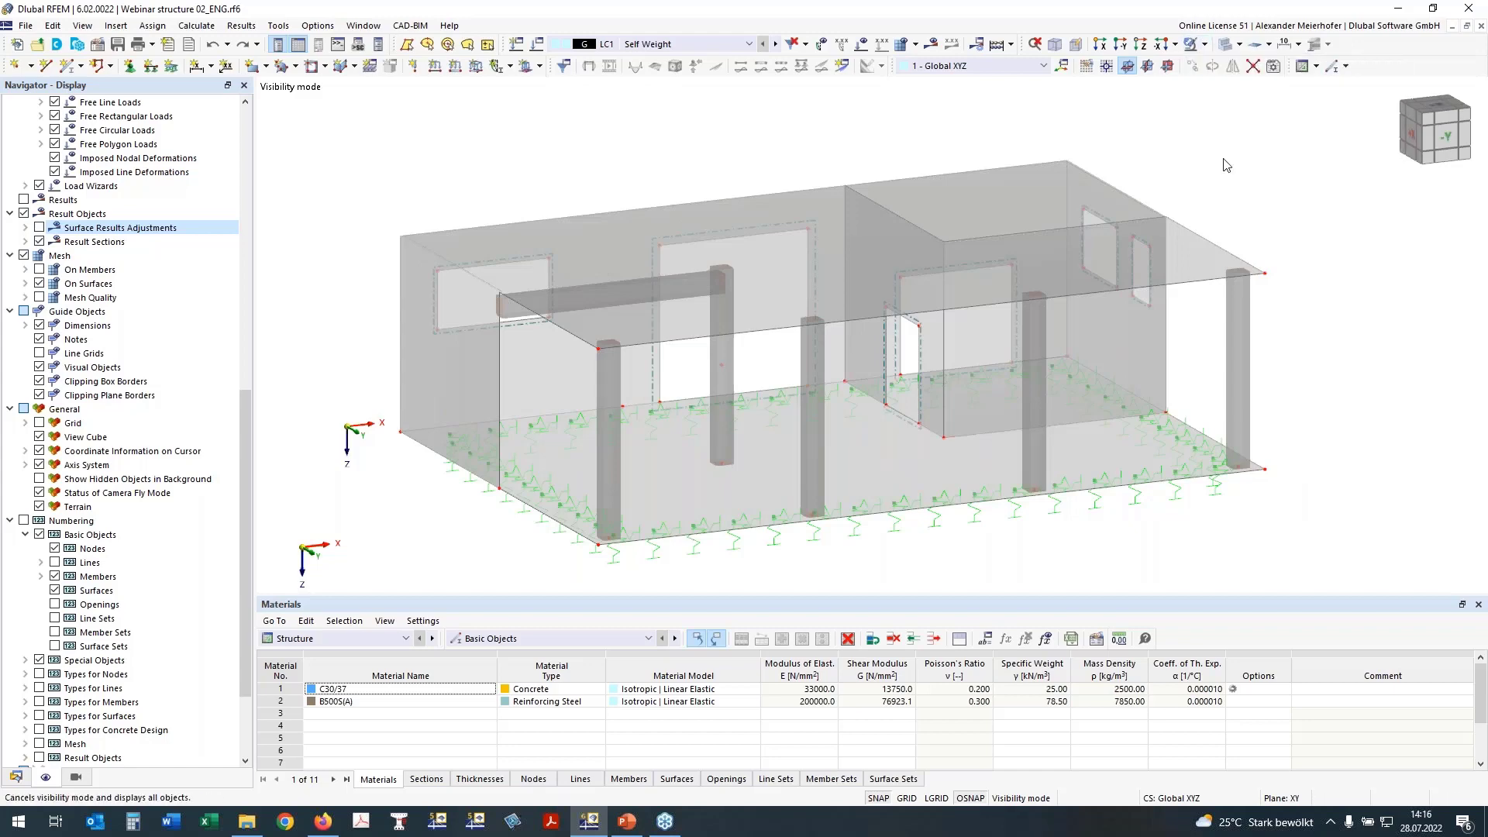
Step: Select the slab between the two storeys in the front view and isolate it in the display
{"action": "left_click", "coordinate": [1444, 136]}
{"action": "mouse_move", "coordinate": [392, 212]}
{"action": "left_mouse_down"}
{"action": "mouse_move", "coordinate": [935, 317]}
{"action": "mouse_move", "coordinate": [405, 233]}
{"action": "left_mouse_up"}
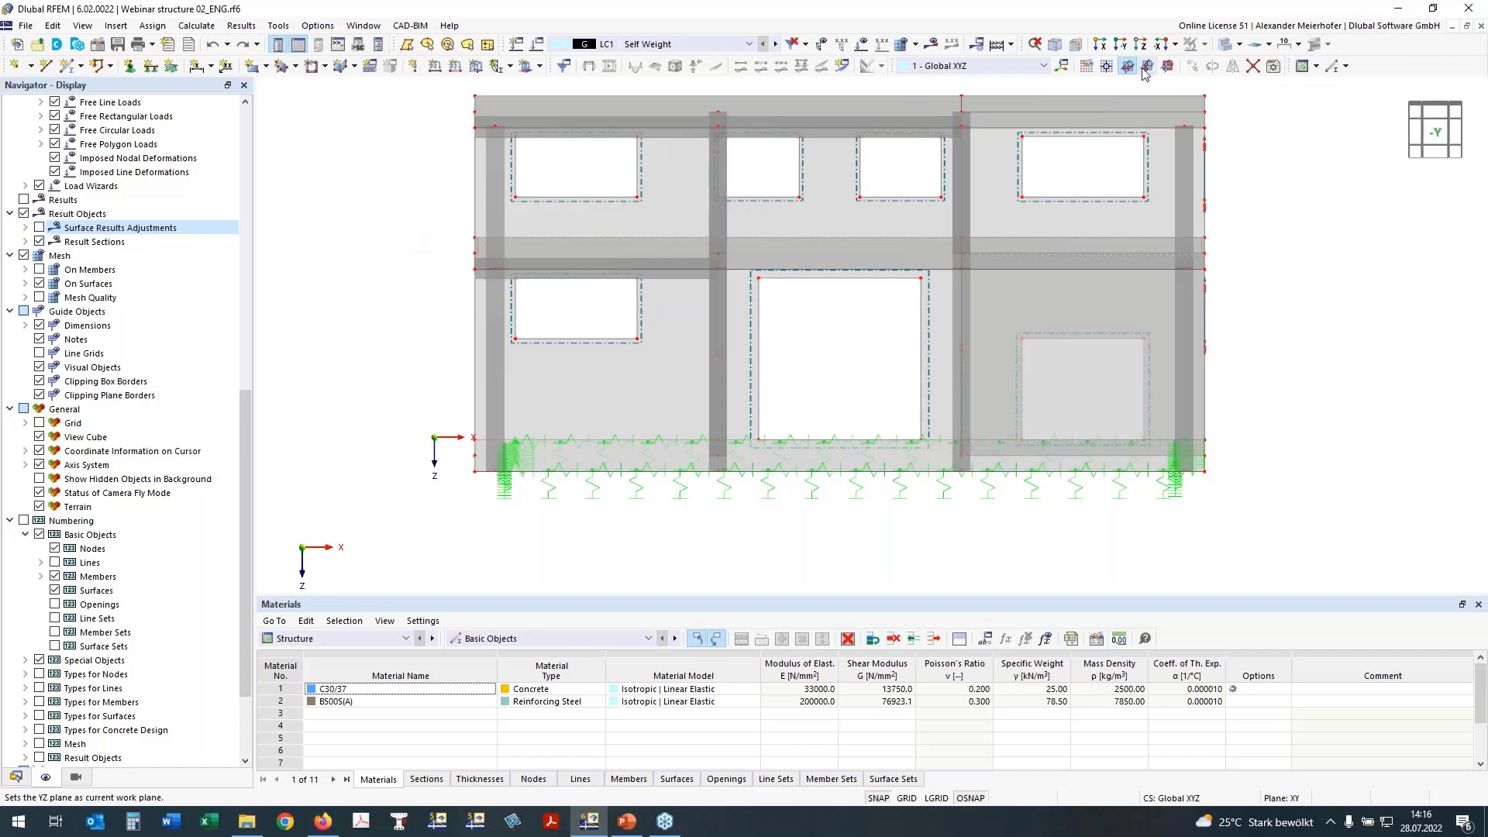
{"action": "left_click", "coordinate": [1106, 66]}
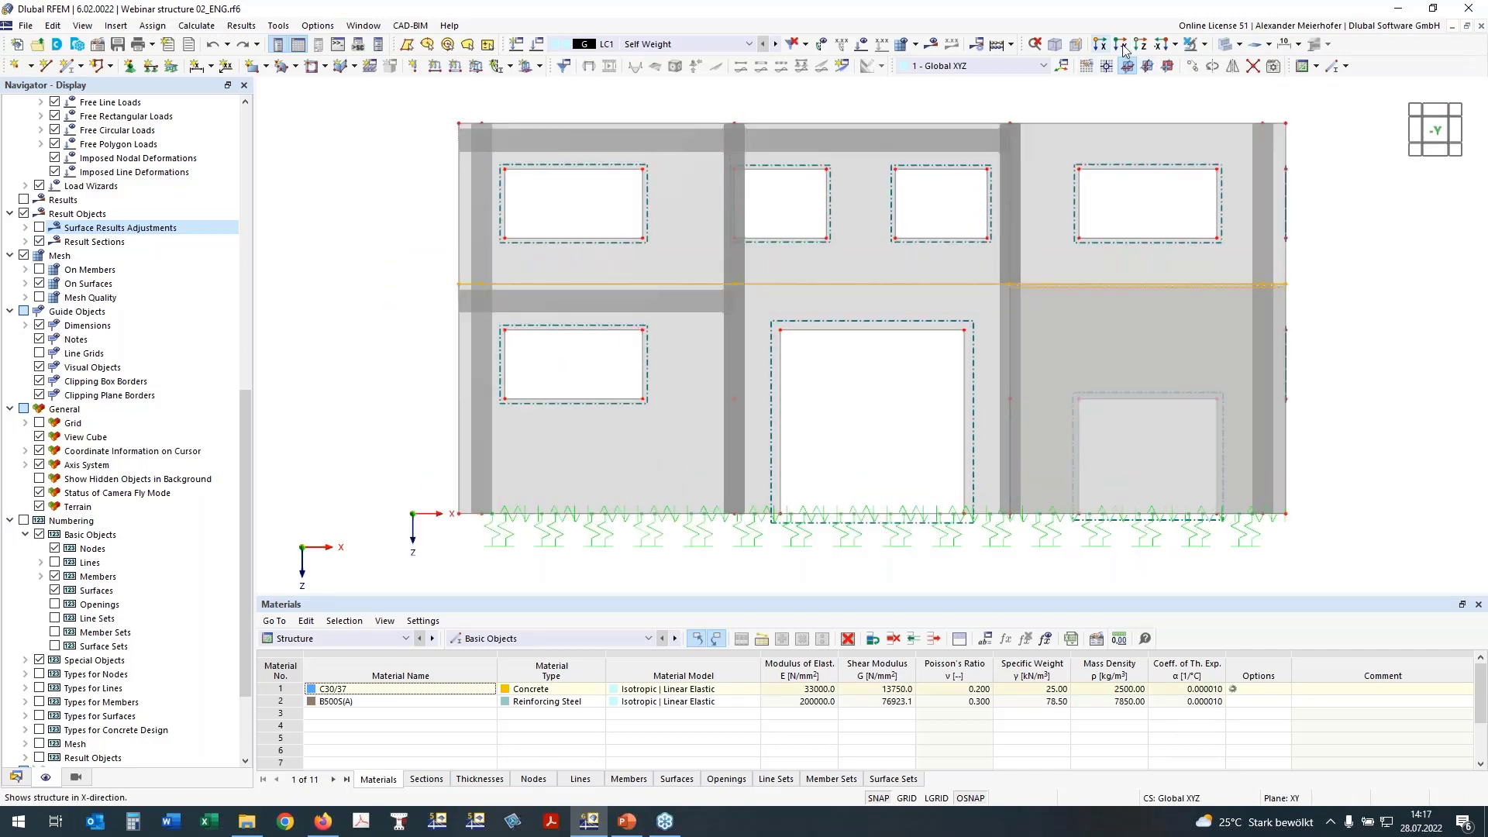
{"action": "left_click", "coordinate": [1203, 44]}
{"action": "left_click", "coordinate": [1209, 65]}
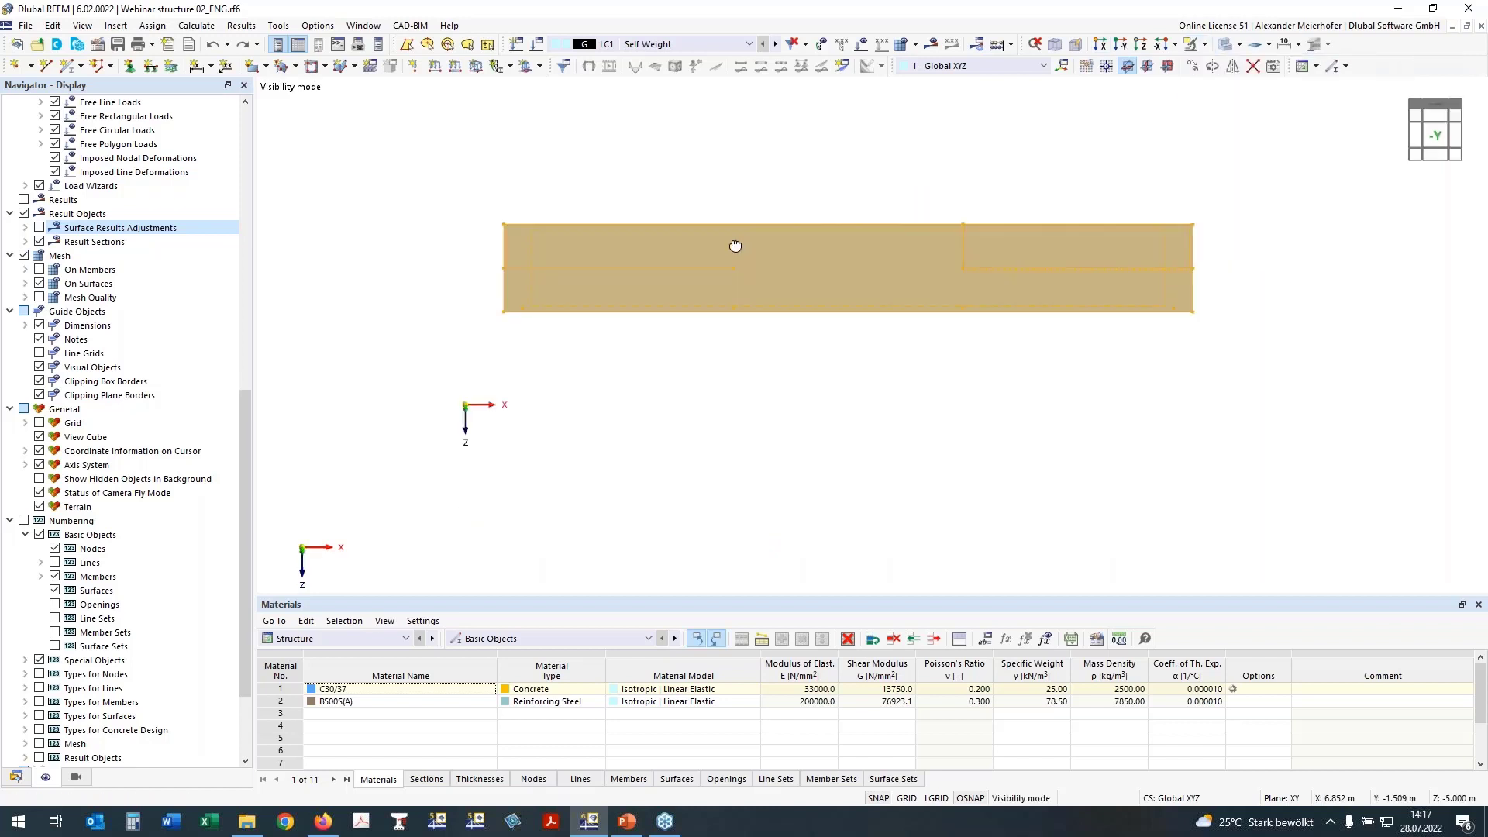
Step: Set up a new single member of type Beam with section 2 - R_M1 450/500 in C30/37
{"action": "middle_click_drag", "start_coordinate": [736, 246], "coordinate": [795, 276], "text": "ctrl"}
{"action": "middle_click_drag", "start_coordinate": [507, 424], "coordinate": [488, 468], "text": "ctrl"}
{"action": "left_click", "coordinate": [69, 65]}
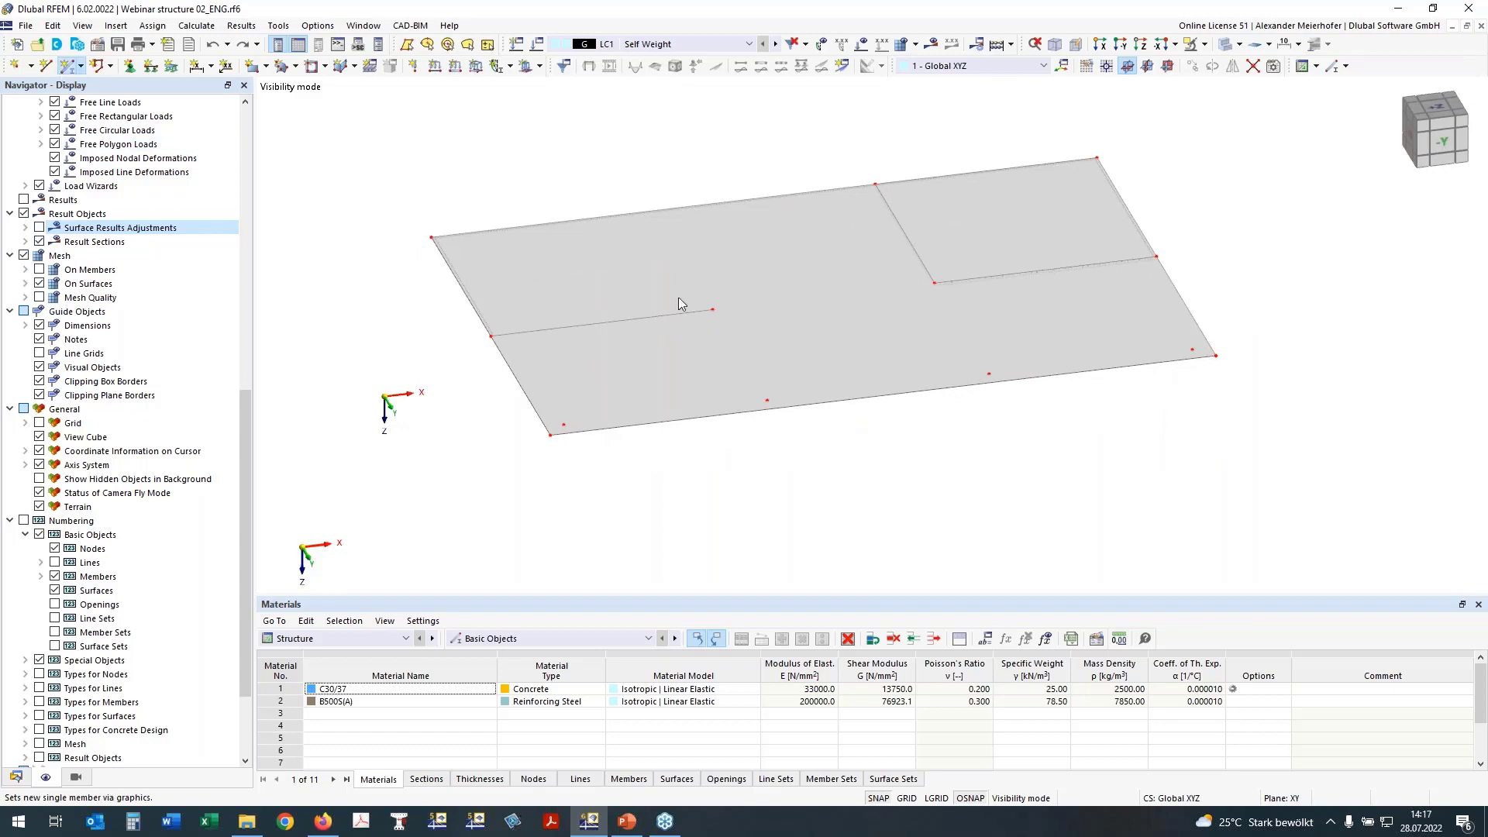
{"action": "left_click", "coordinate": [709, 313]}
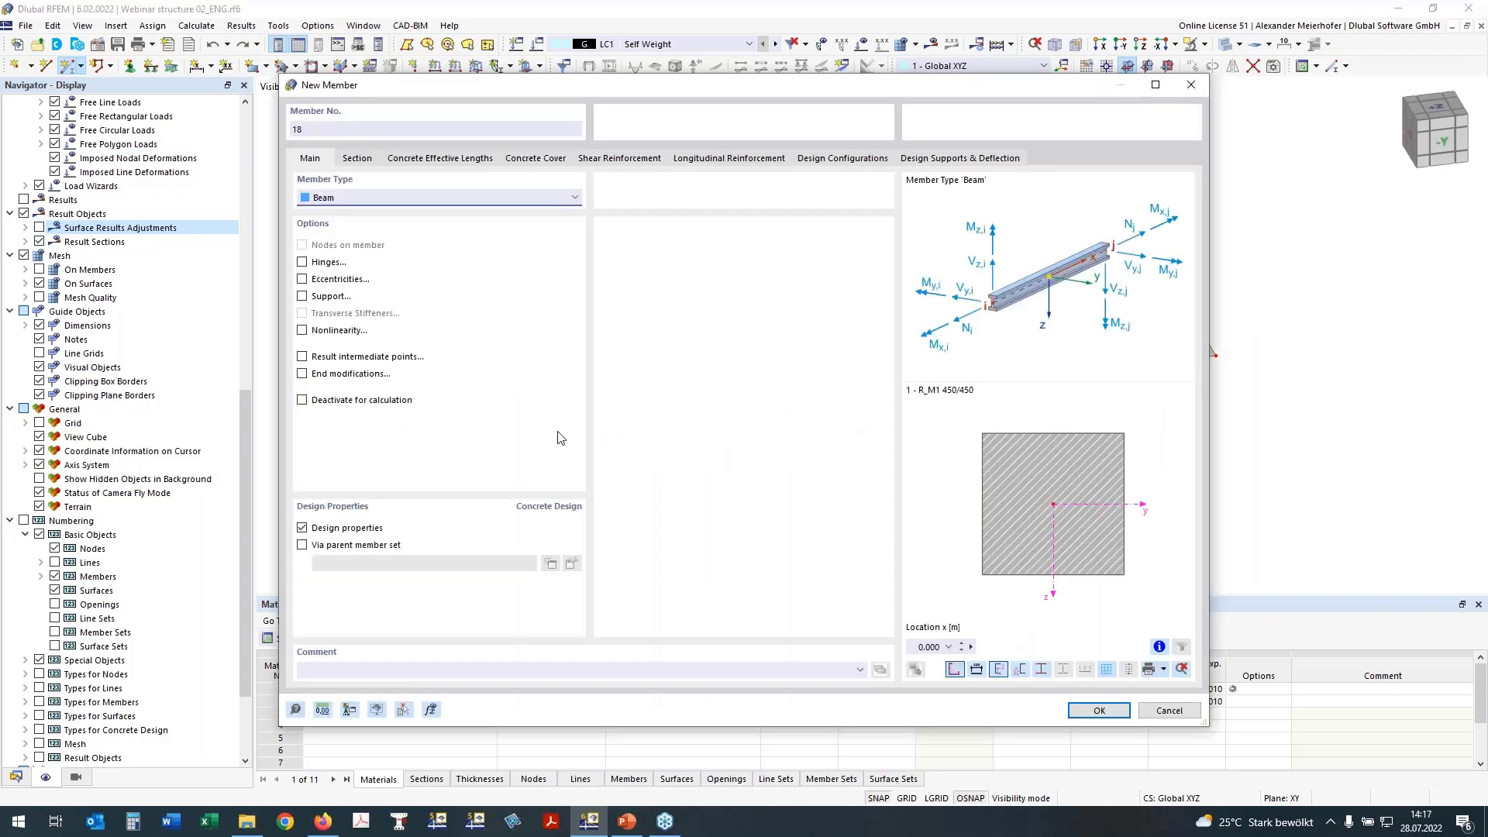
{"action": "left_click", "coordinate": [357, 158]}
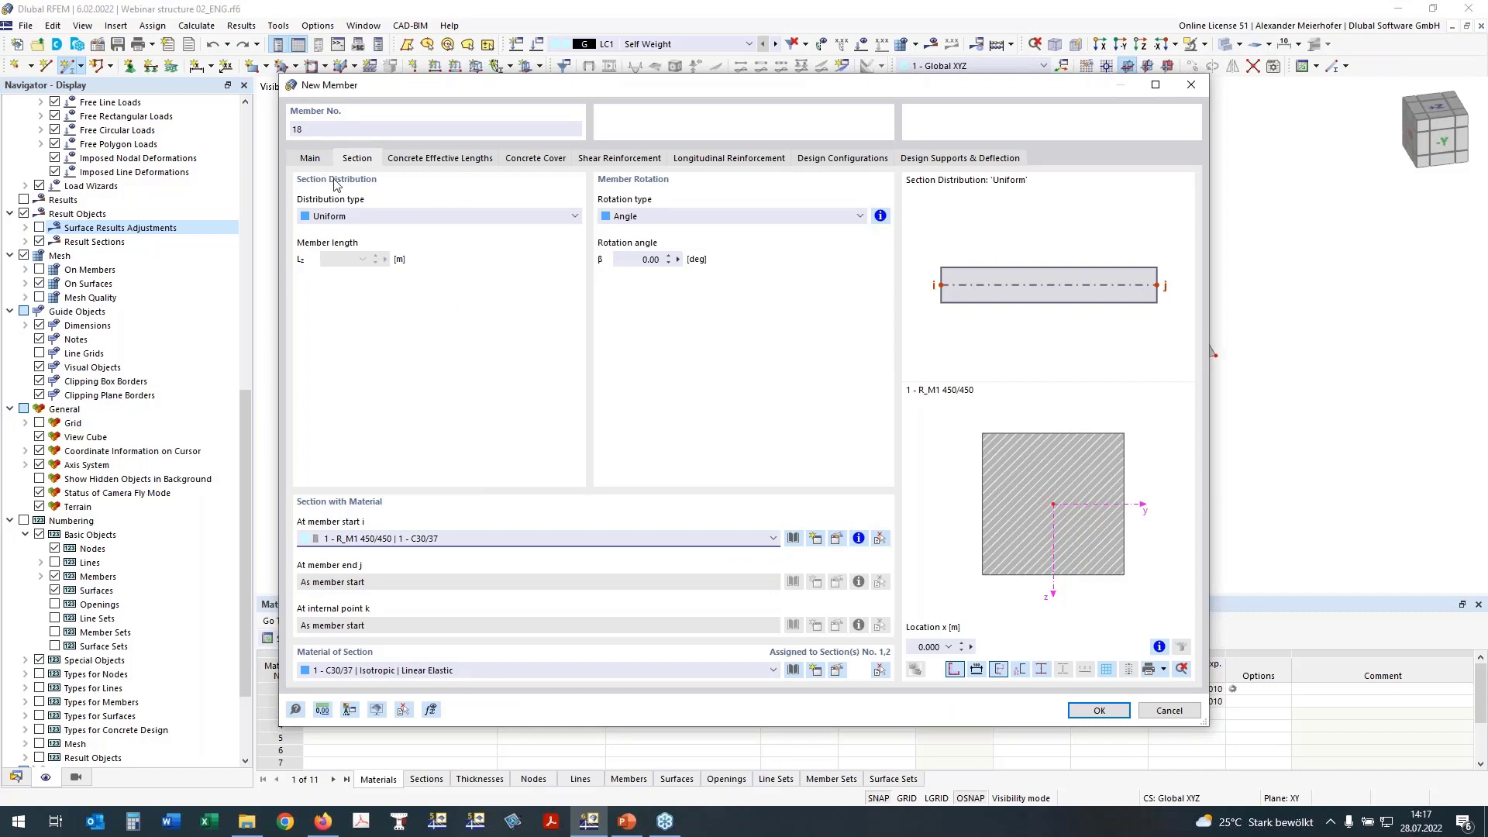
{"action": "left_click", "coordinate": [772, 541]}
{"action": "left_click", "coordinate": [721, 566]}
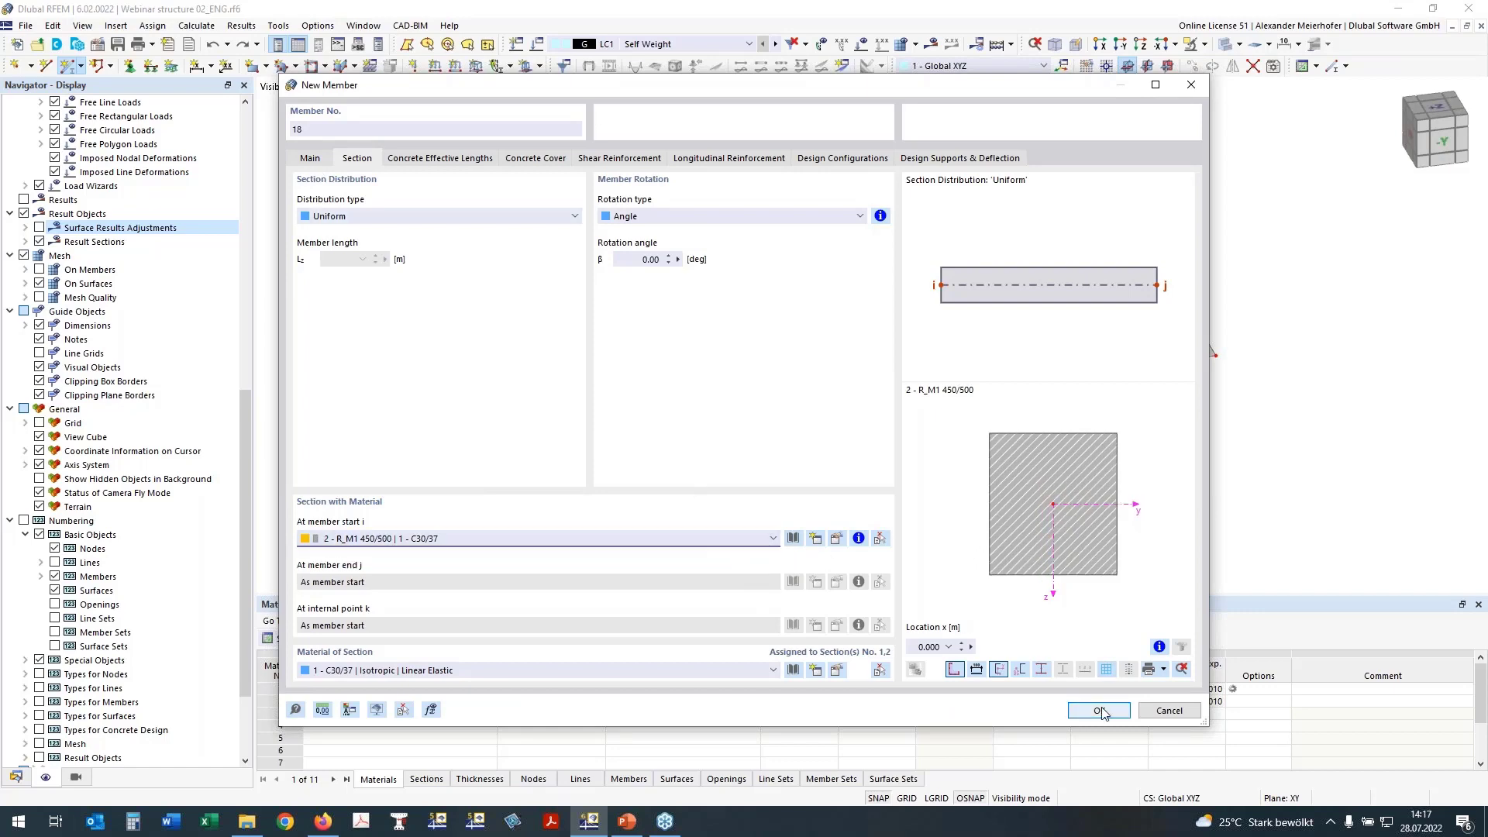
{"action": "key", "text": "Return"}
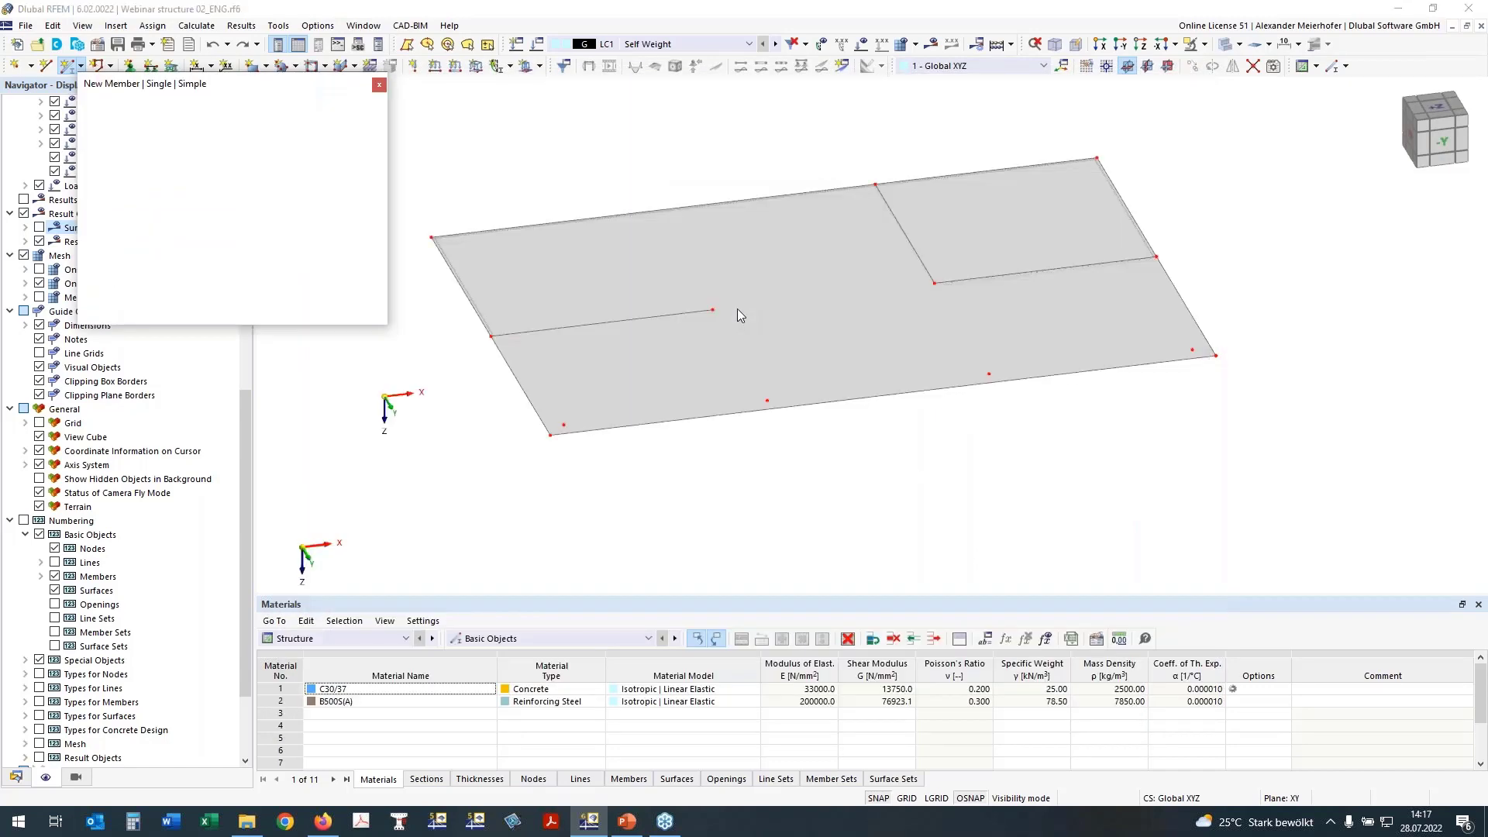
Step: Place the beam from the free end of the rib line to the inner wall corner on the isolated slab
{"action": "left_click", "coordinate": [712, 309]}
{"action": "left_click", "coordinate": [935, 283]}
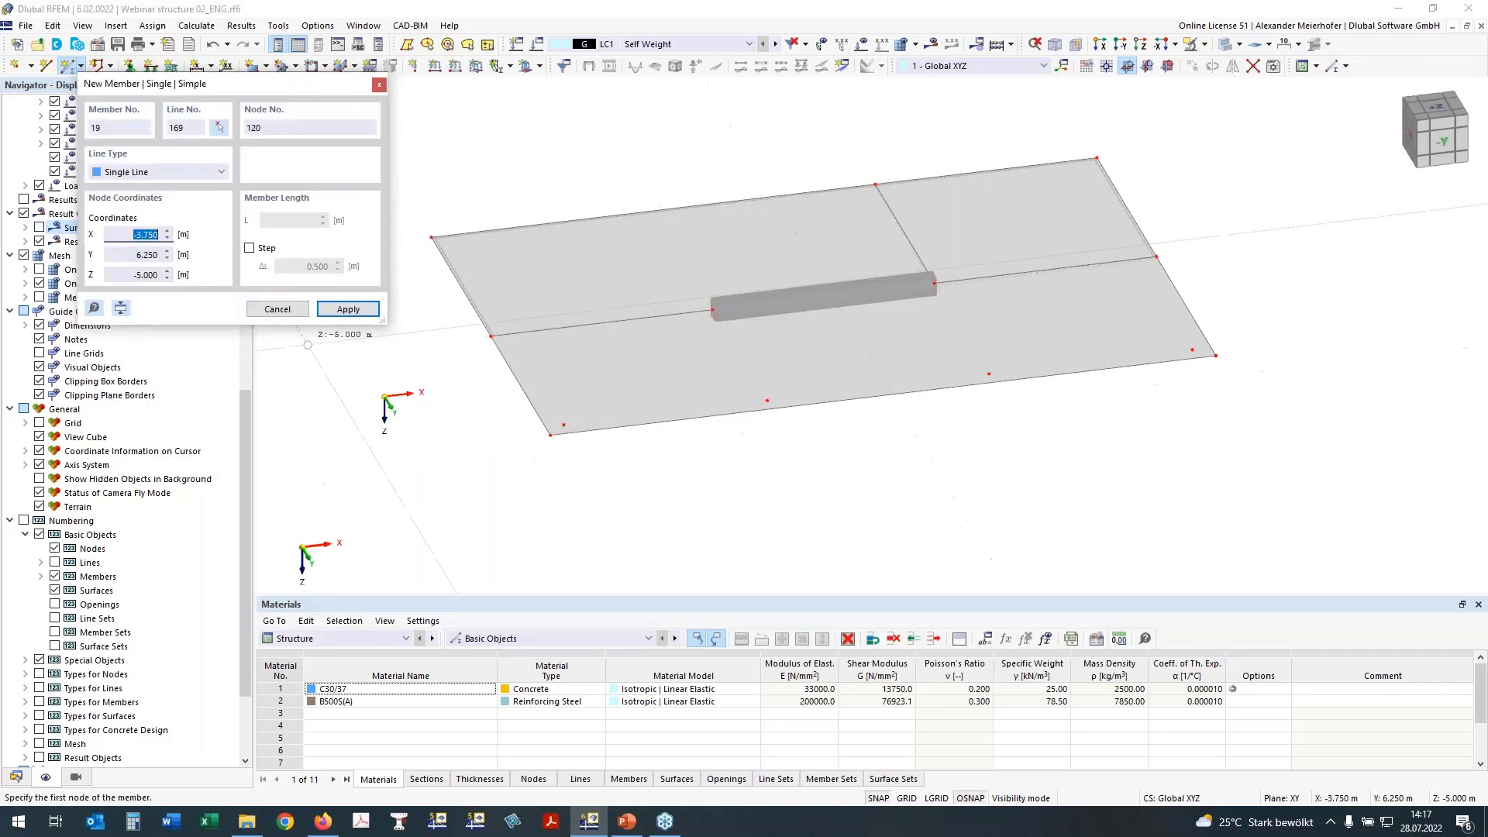
{"action": "key", "text": "Escape"}
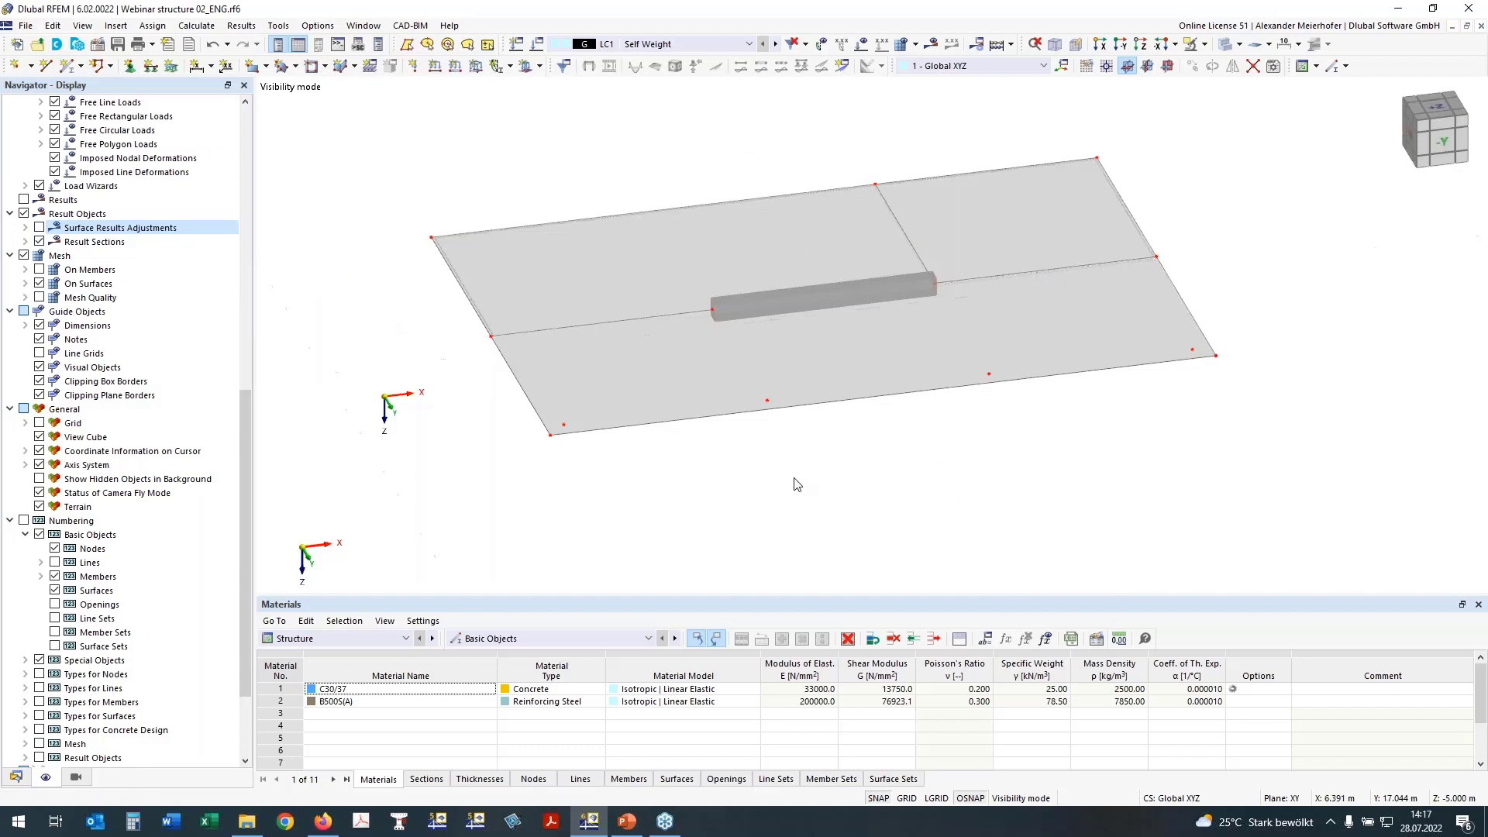
Step: Cancel the visibility mode of the isolated slab to display the entire building
{"action": "left_click", "coordinate": [1119, 45]}
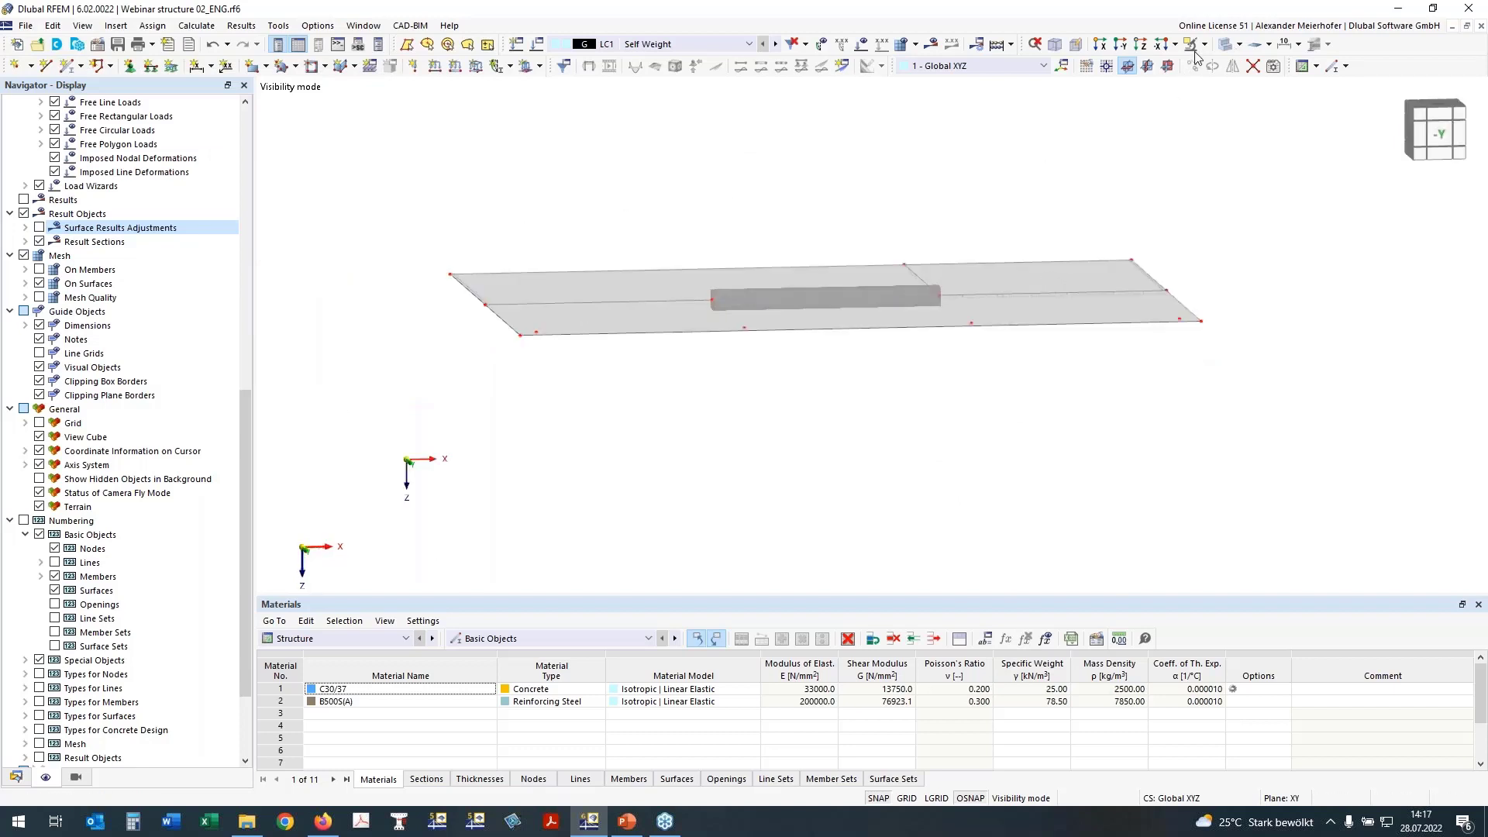
{"action": "left_click", "coordinate": [1203, 45]}
{"action": "left_click", "coordinate": [1215, 108]}
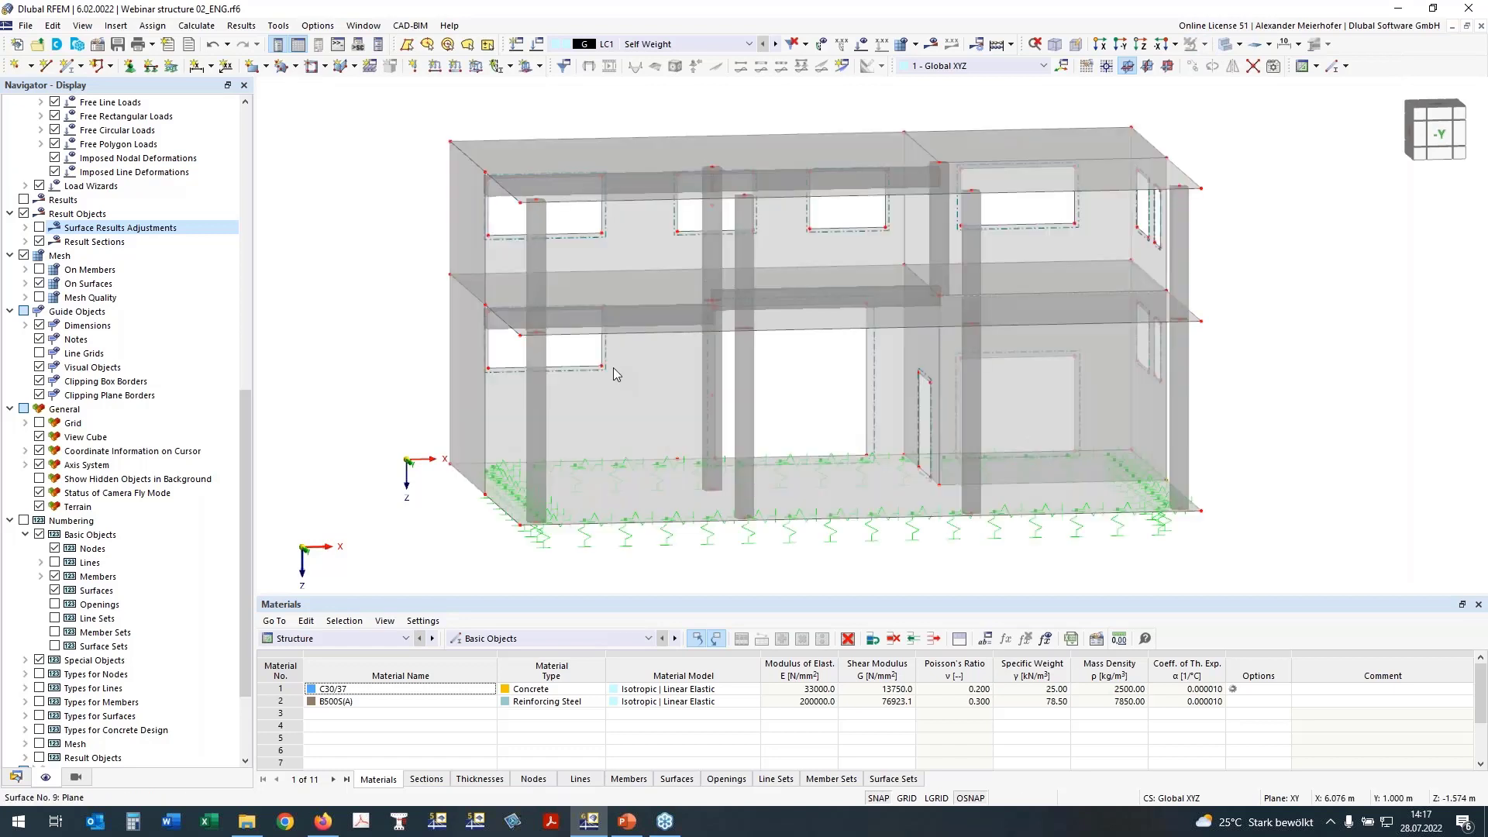
Step: Open the rib under the outer part of the intermediate slab for editing and end its first flange segment at 15 %
{"action": "mouse_move", "coordinate": [487, 343]}
{"action": "middle_mouse_down", "text": "ctrl"}
{"action": "mouse_move", "coordinate": [514, 346]}
{"action": "mouse_move", "coordinate": [496, 362]}
{"action": "middle_mouse_up", "text": "ctrl"}
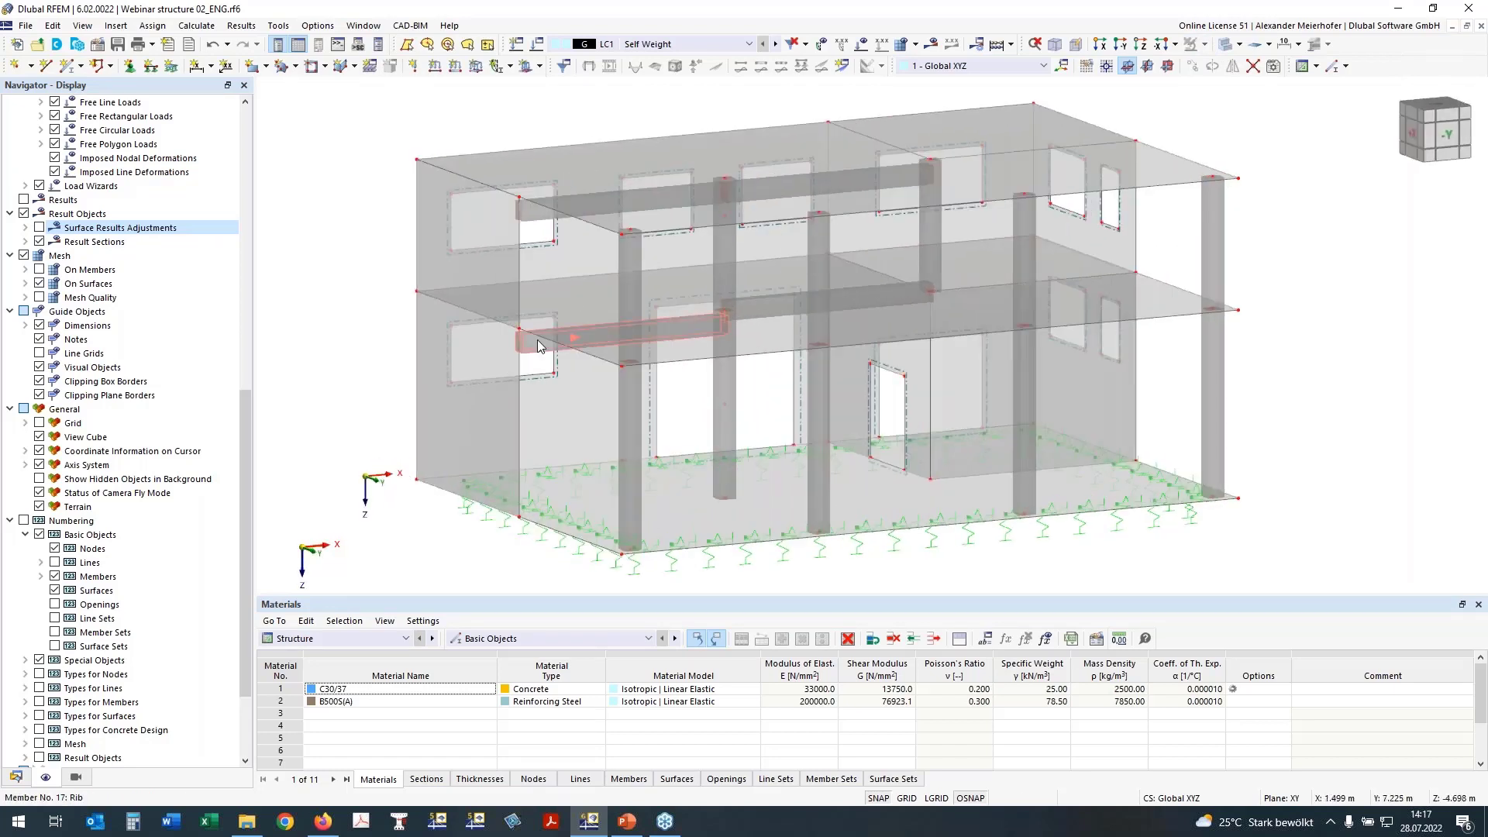
{"action": "double_click", "coordinate": [538, 339]}
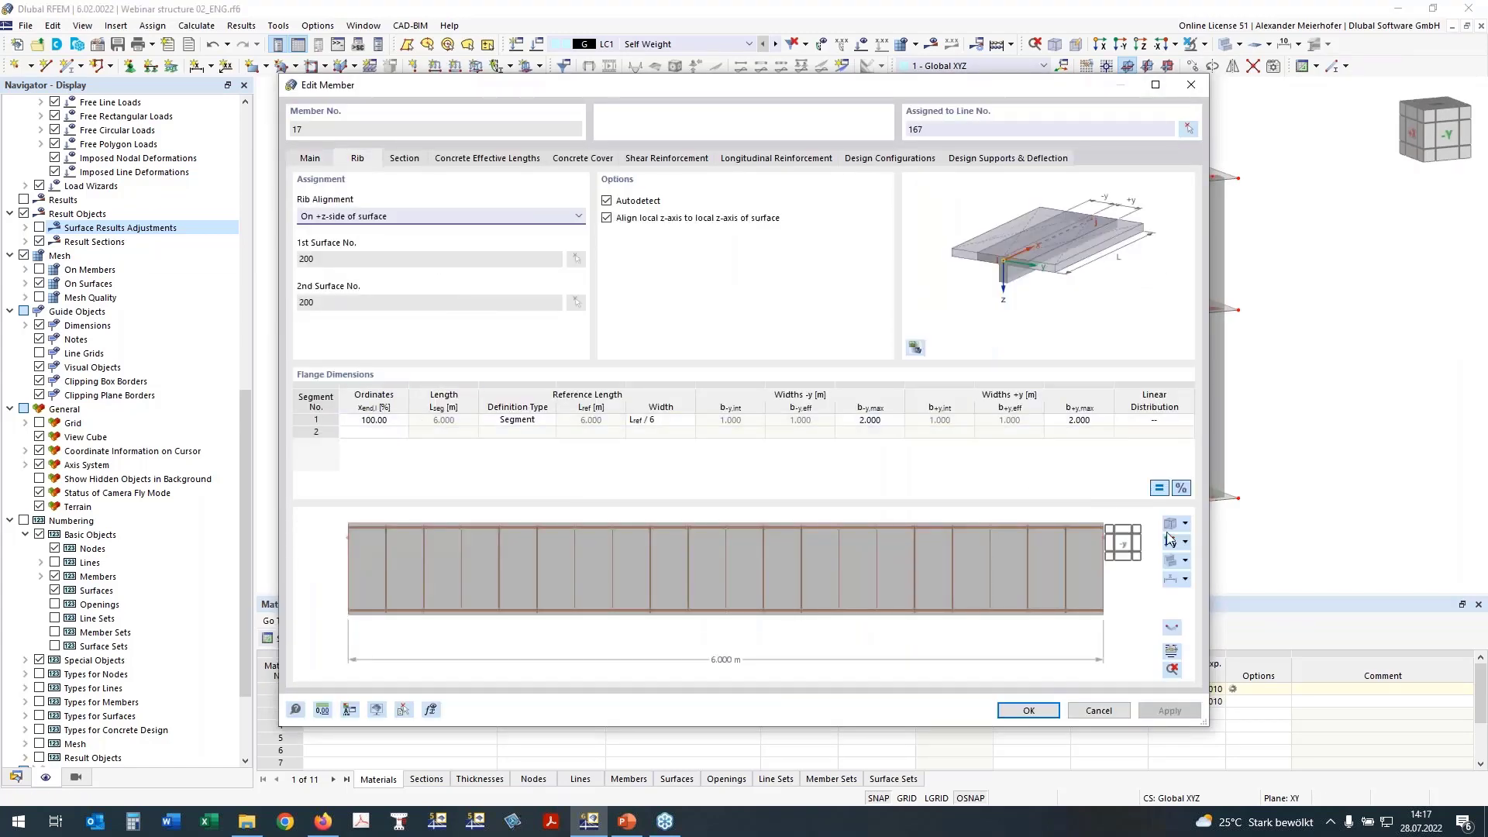
{"action": "left_click", "coordinate": [1172, 547]}
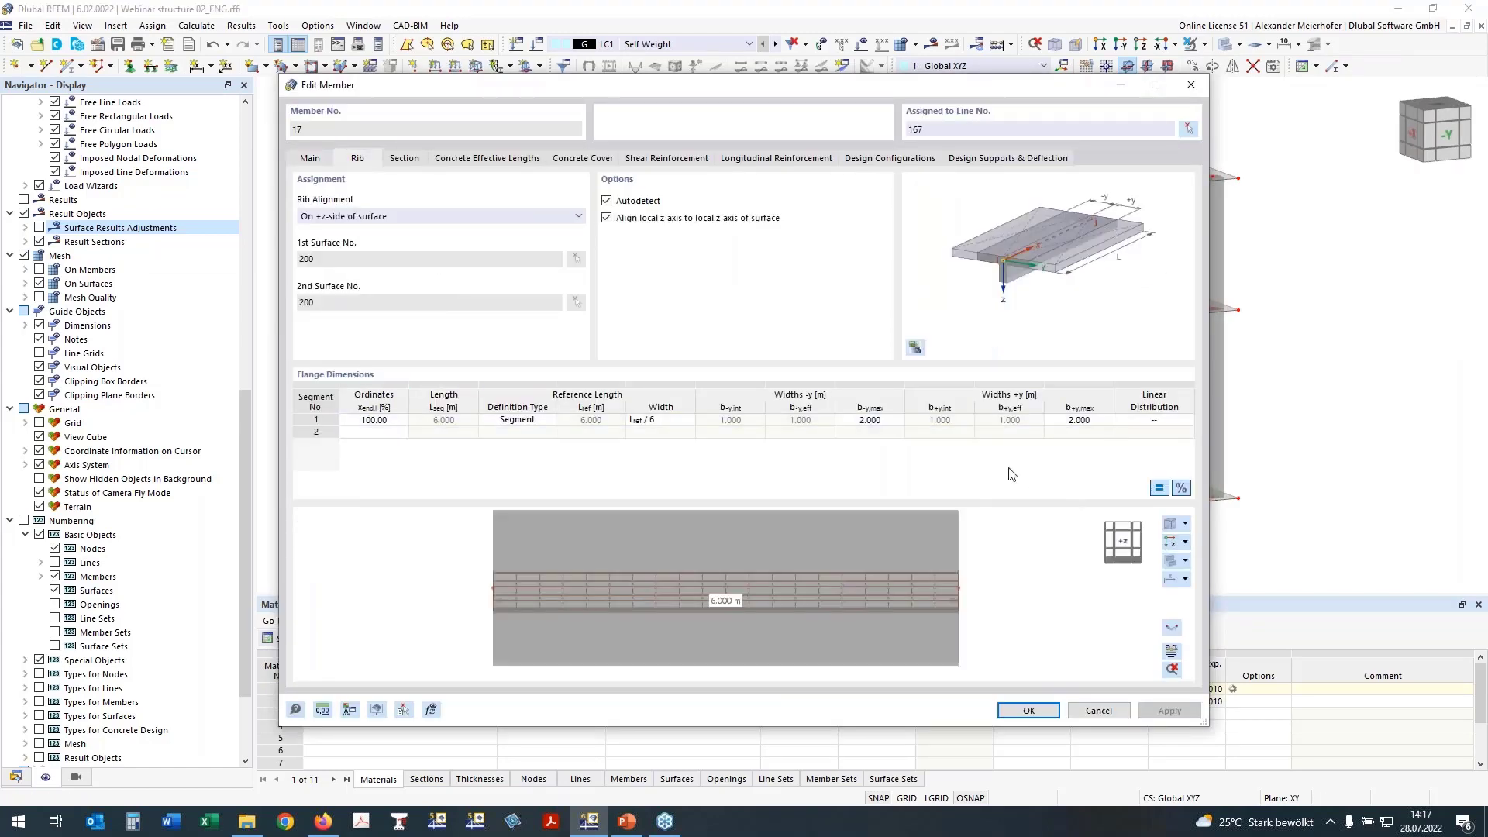
{"action": "left_click", "coordinate": [374, 420]}
{"action": "type", "text": "15"}
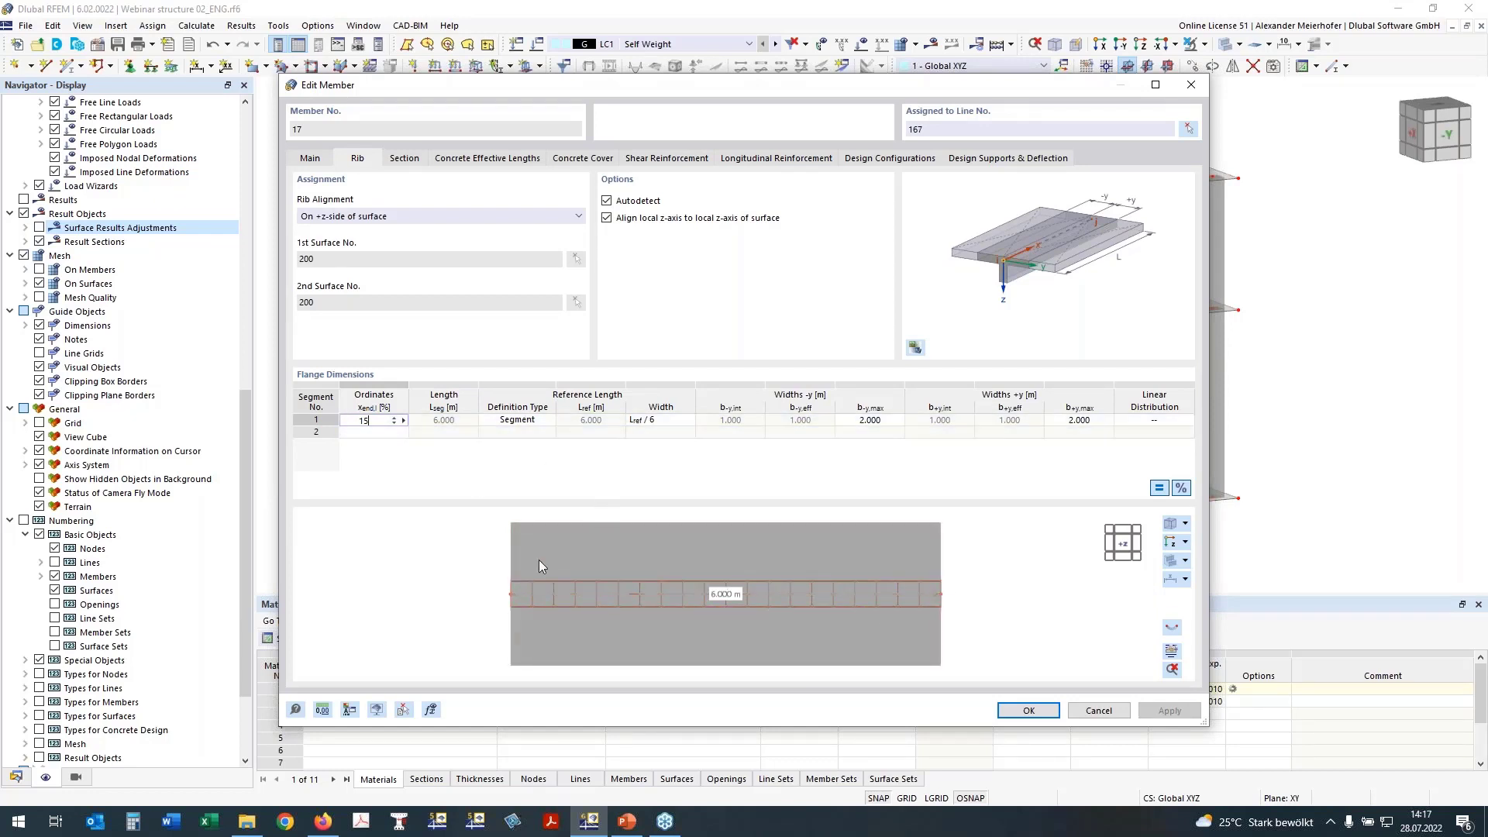
{"action": "left_click", "coordinate": [531, 423]}
Step: Set the flange width of both rib segments to the EC2 definition
{"action": "left_click", "coordinate": [657, 420]}
{"action": "left_click", "coordinate": [663, 421]}
{"action": "left_click", "coordinate": [638, 468]}
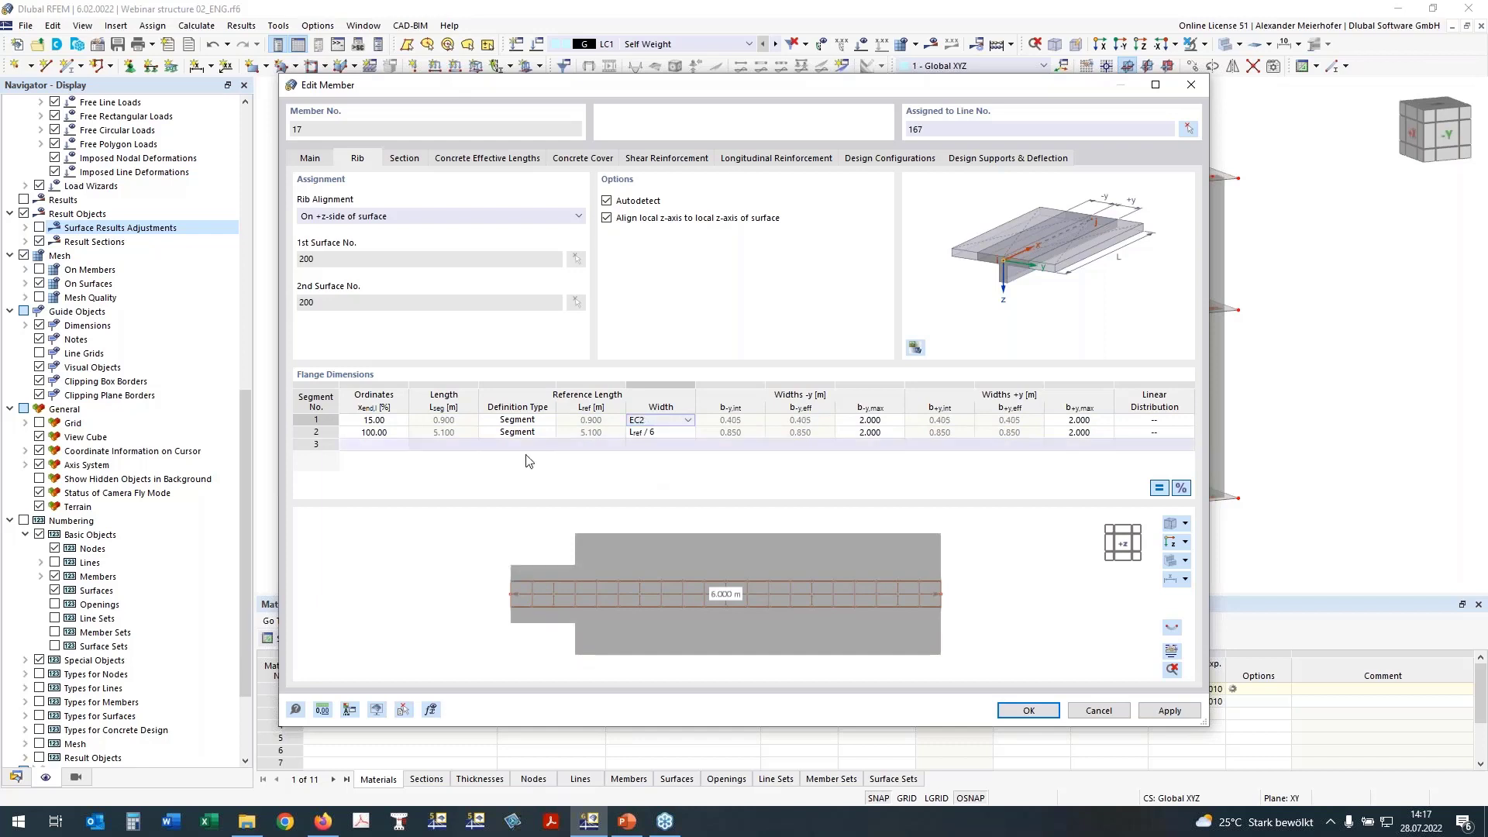
{"action": "left_click", "coordinate": [661, 431]}
{"action": "left_click", "coordinate": [655, 435]}
Step: End the rib's second flange segment at 85 % and its third segment at 100 %
{"action": "left_click", "coordinate": [400, 439]}
{"action": "left_click", "coordinate": [381, 434]}
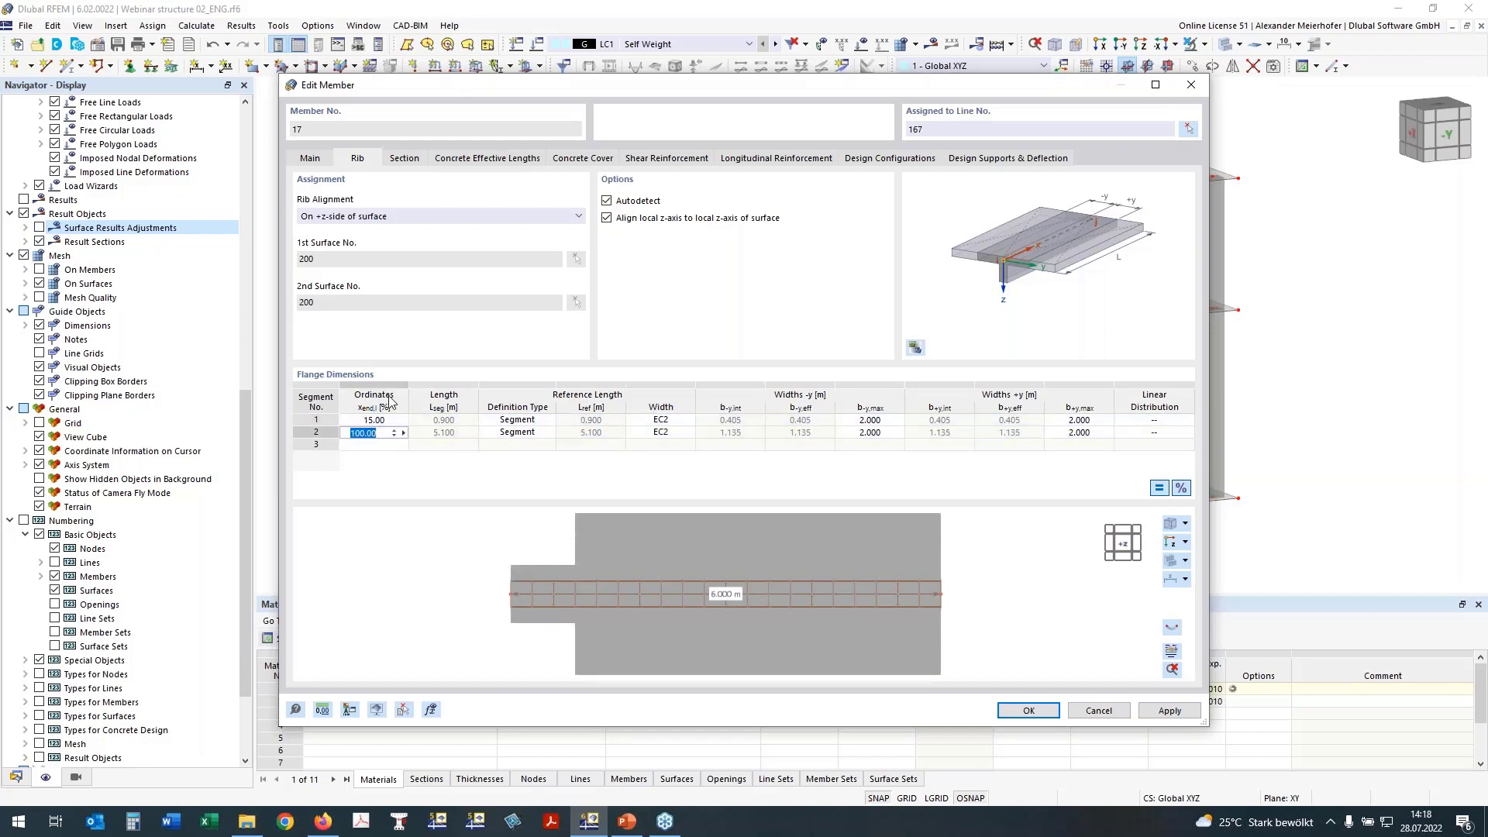
{"action": "type", "text": "85"}
{"action": "left_click", "coordinate": [369, 445]}
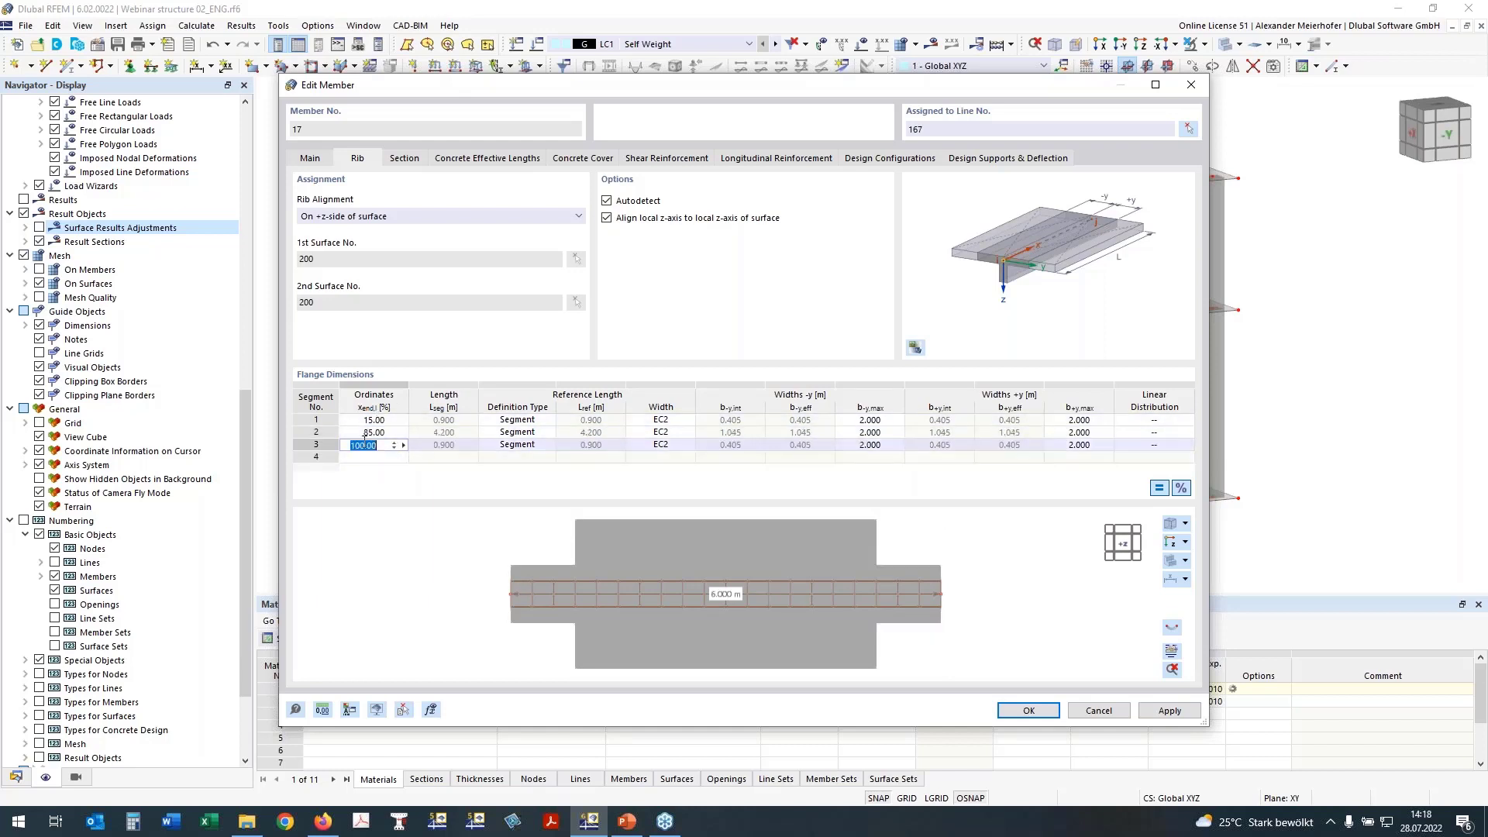
{"action": "type", "text": "100"}
{"action": "left_click", "coordinate": [377, 434]}
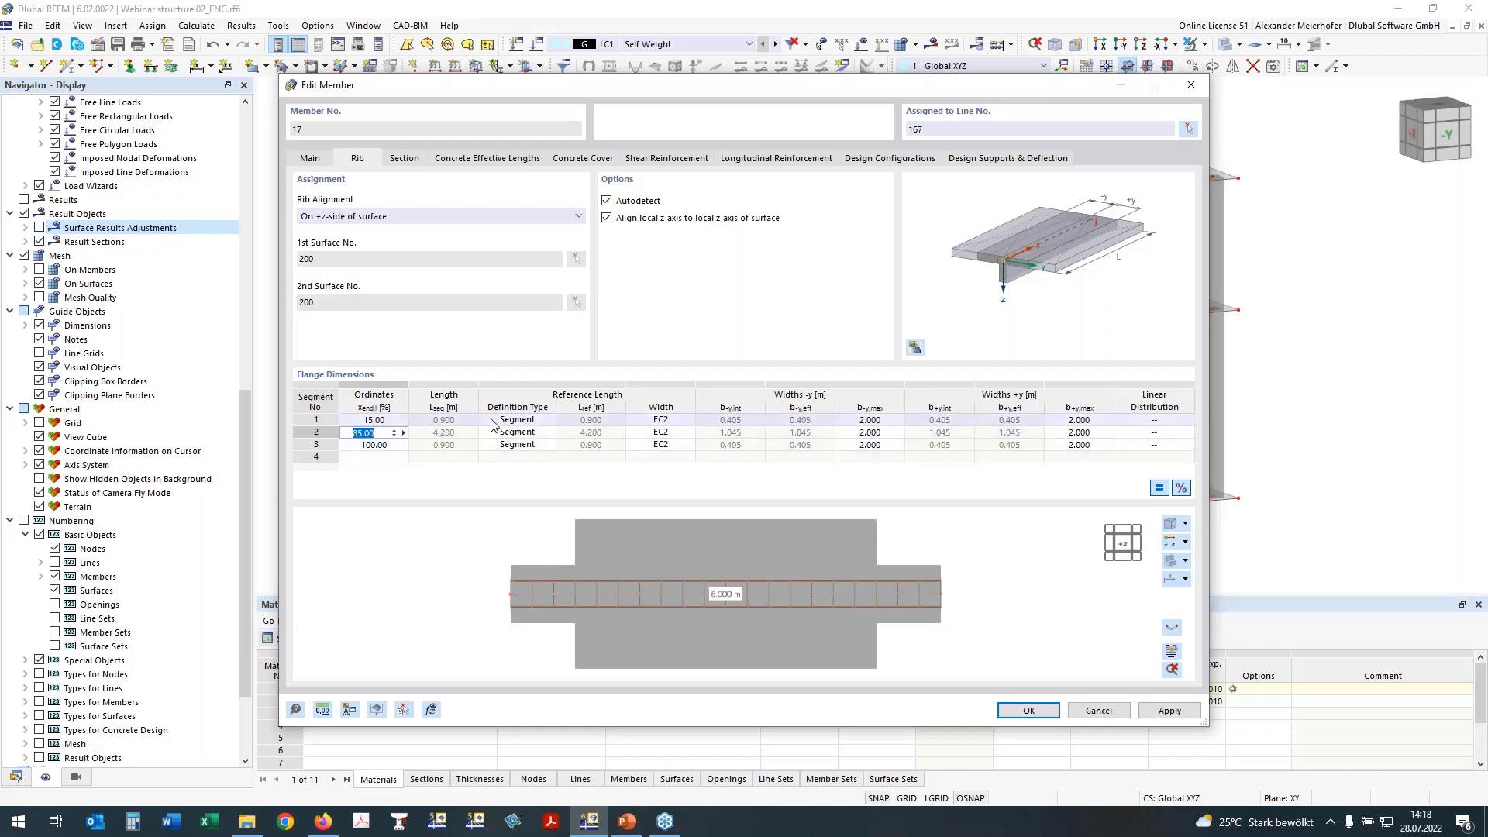
Step: Give the rib's third flange segment a user-defined reference length of 1.8 m
{"action": "left_click", "coordinate": [514, 446]}
{"action": "left_click", "coordinate": [929, 590]}
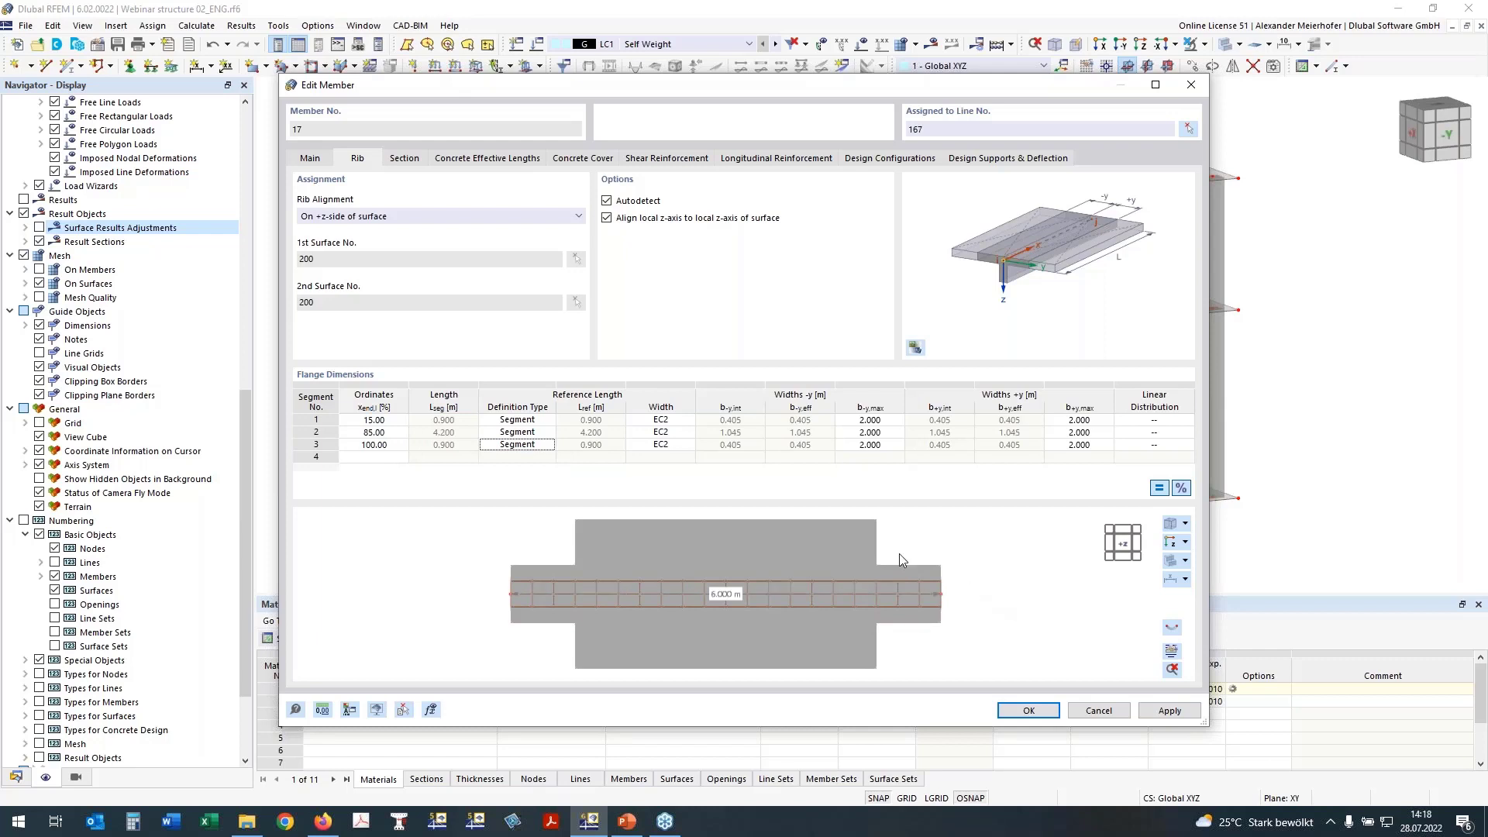
{"action": "left_click", "coordinate": [524, 446]}
{"action": "left_click", "coordinate": [528, 481]}
{"action": "left_click", "coordinate": [593, 446]}
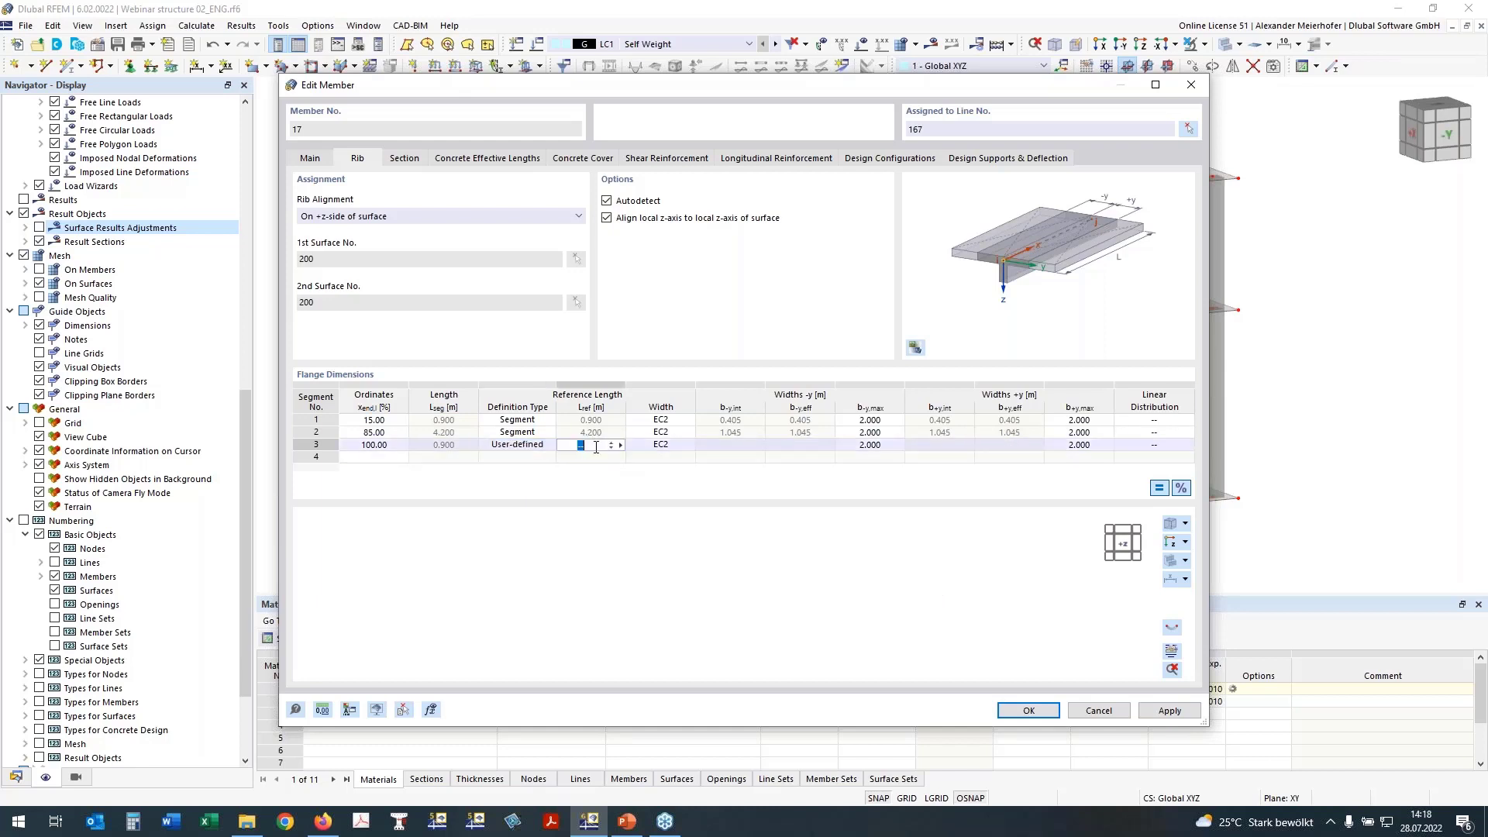
{"action": "type", "text": "1,8"}
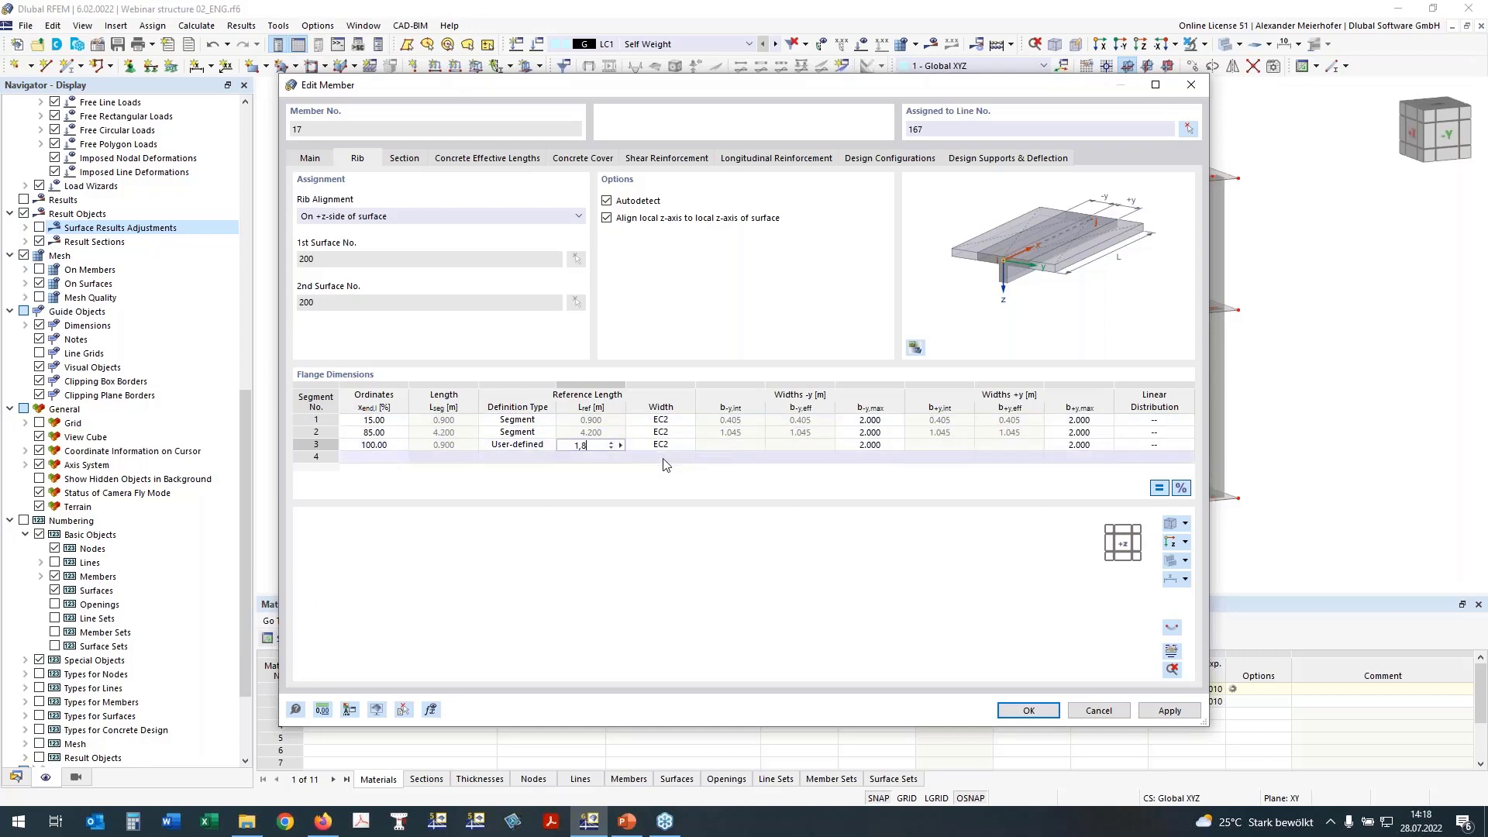
{"action": "key", "text": "Tab"}
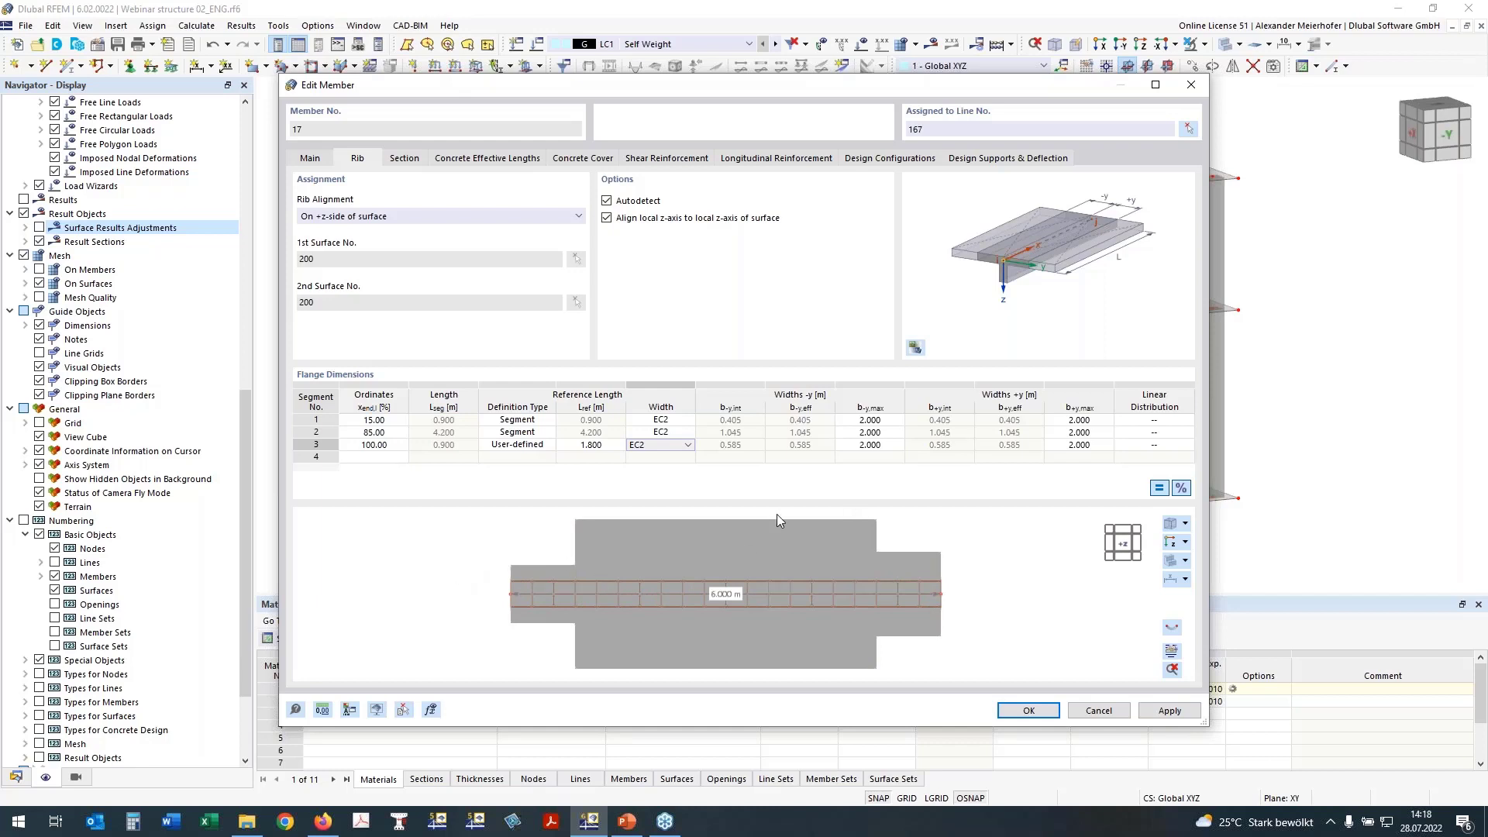
Step: Set the linear flange distribution to From Start for segment 1 and To End for segment 3, and accept the rib's changes
{"action": "left_click", "coordinate": [1153, 420]}
{"action": "left_click", "coordinate": [1184, 420]}
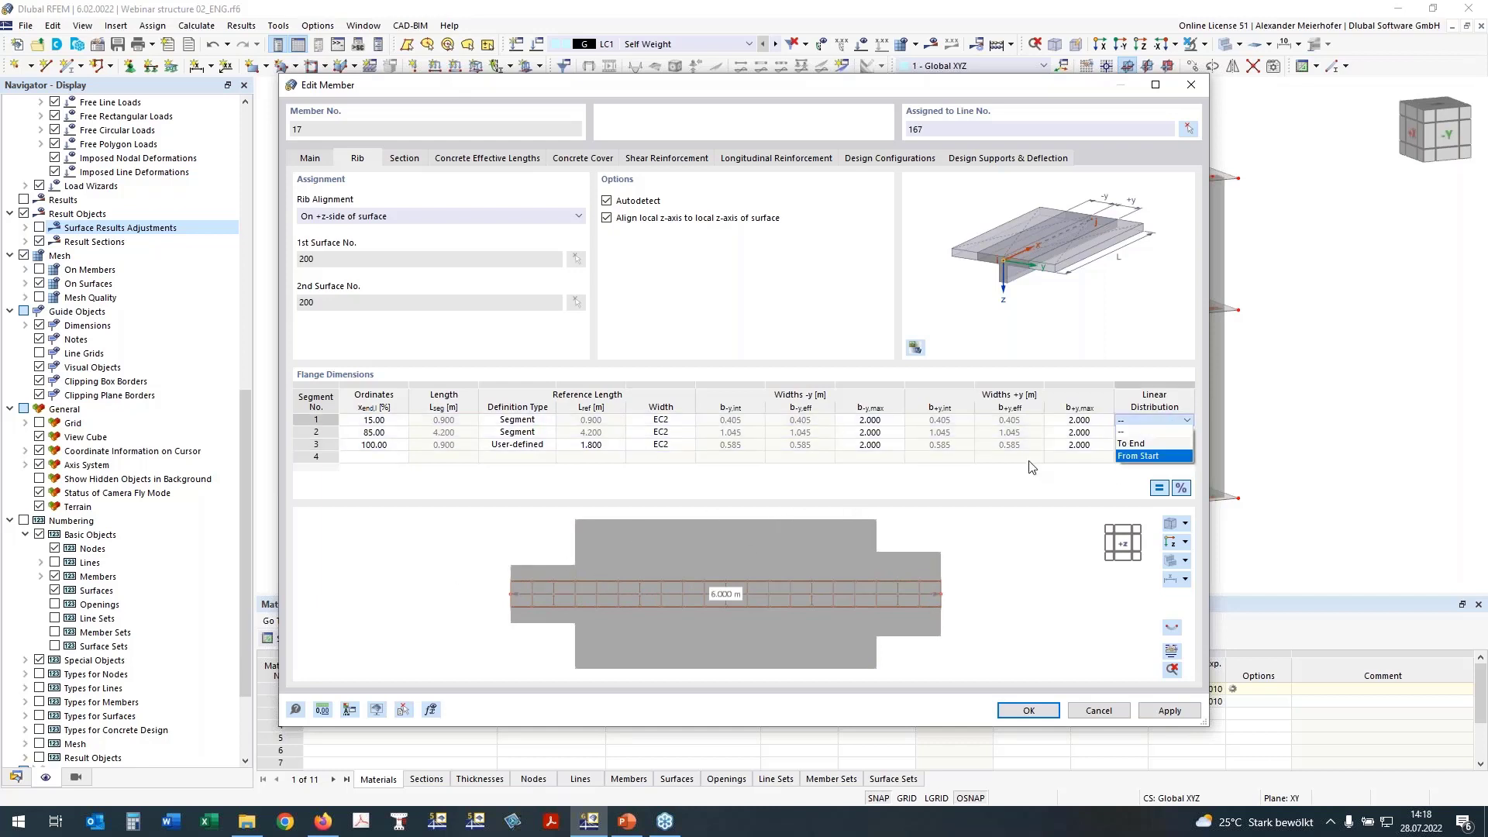
{"action": "left_click", "coordinate": [1159, 450]}
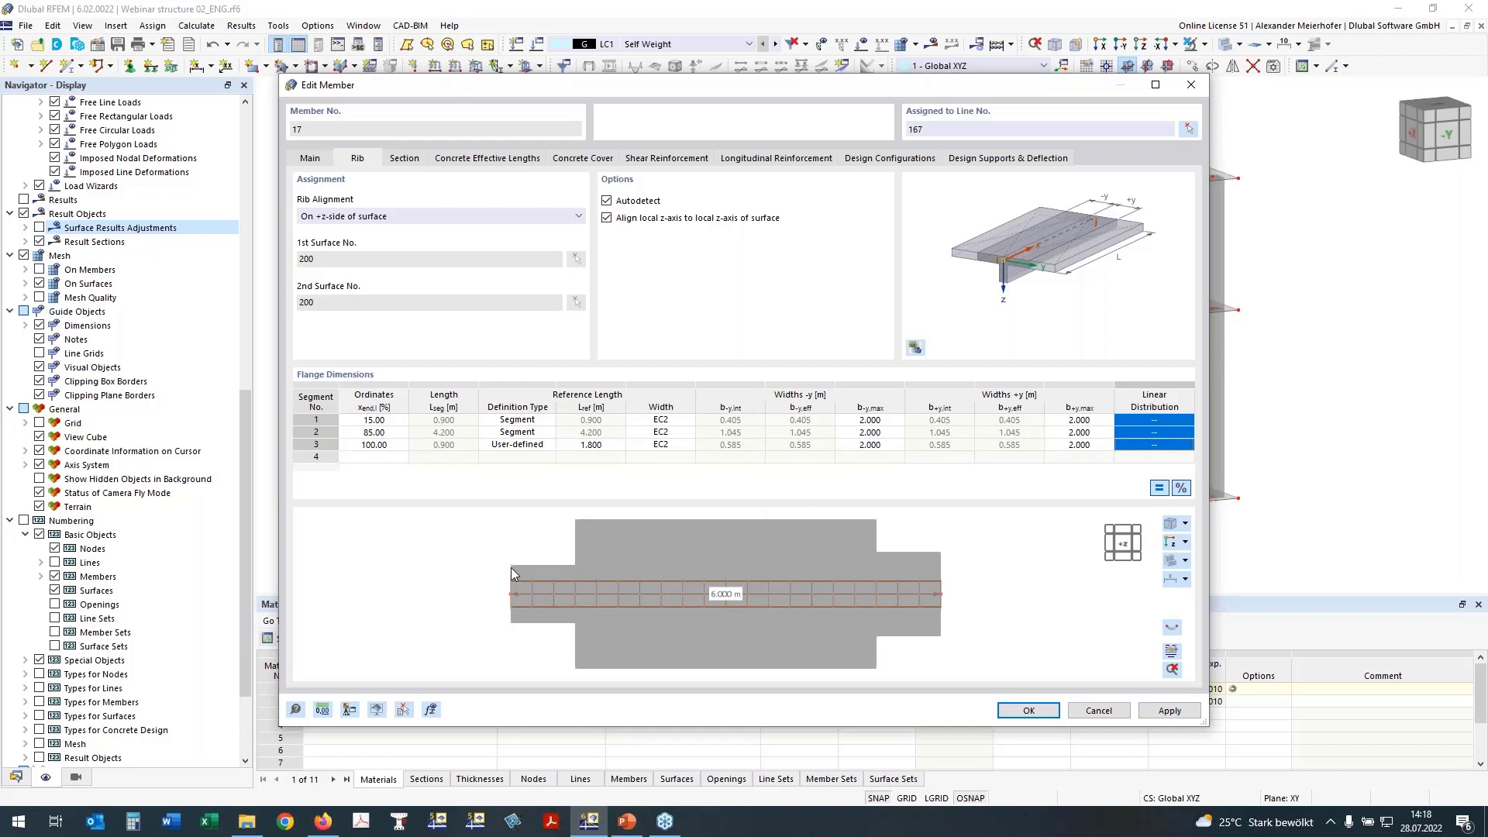
{"action": "left_click", "coordinate": [1169, 422]}
{"action": "left_click", "coordinate": [1172, 423]}
{"action": "left_click", "coordinate": [1153, 456]}
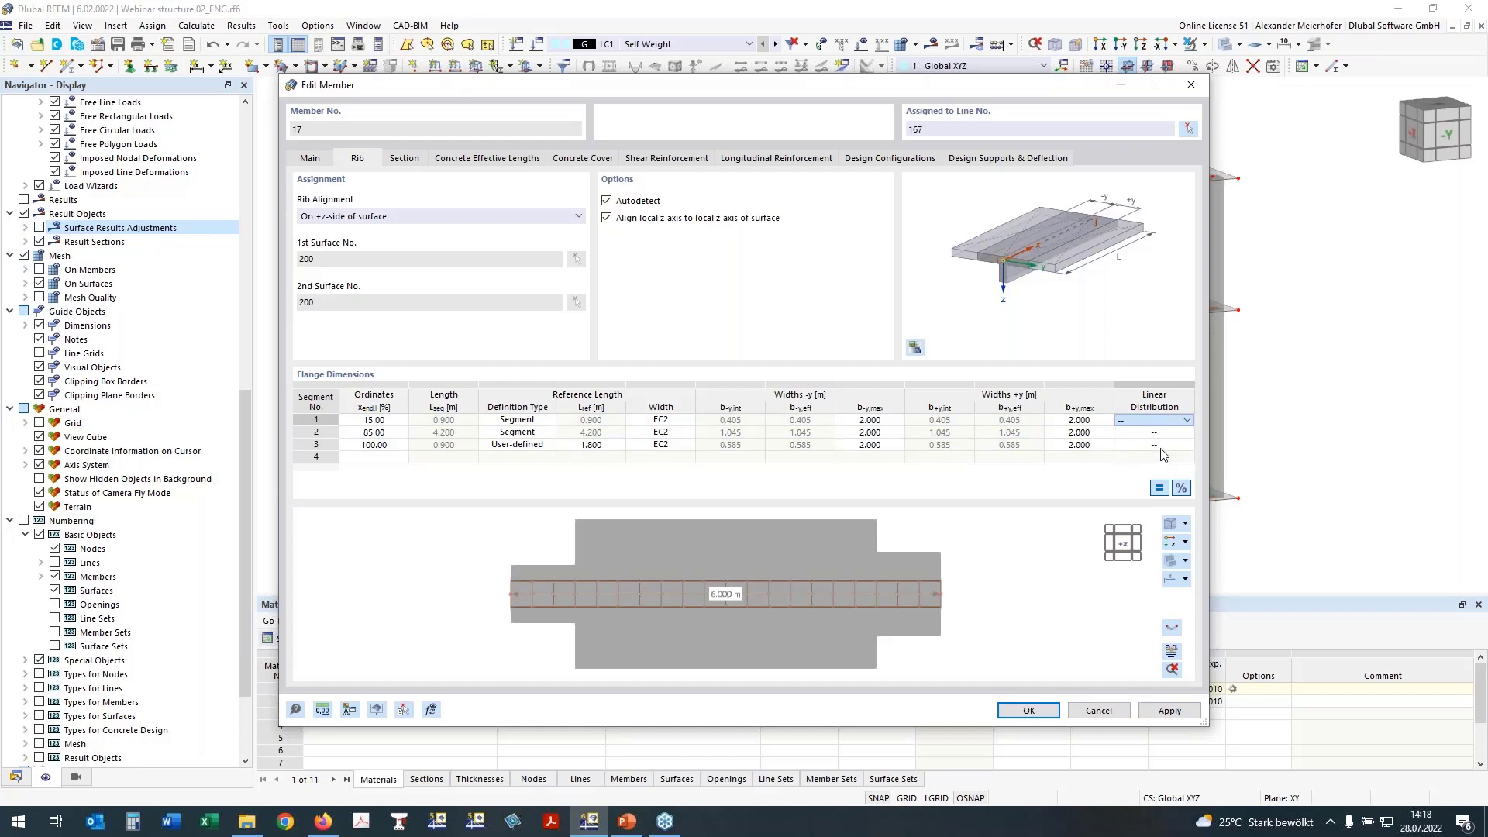
{"action": "left_click", "coordinate": [1161, 446]}
{"action": "left_click", "coordinate": [1172, 446]}
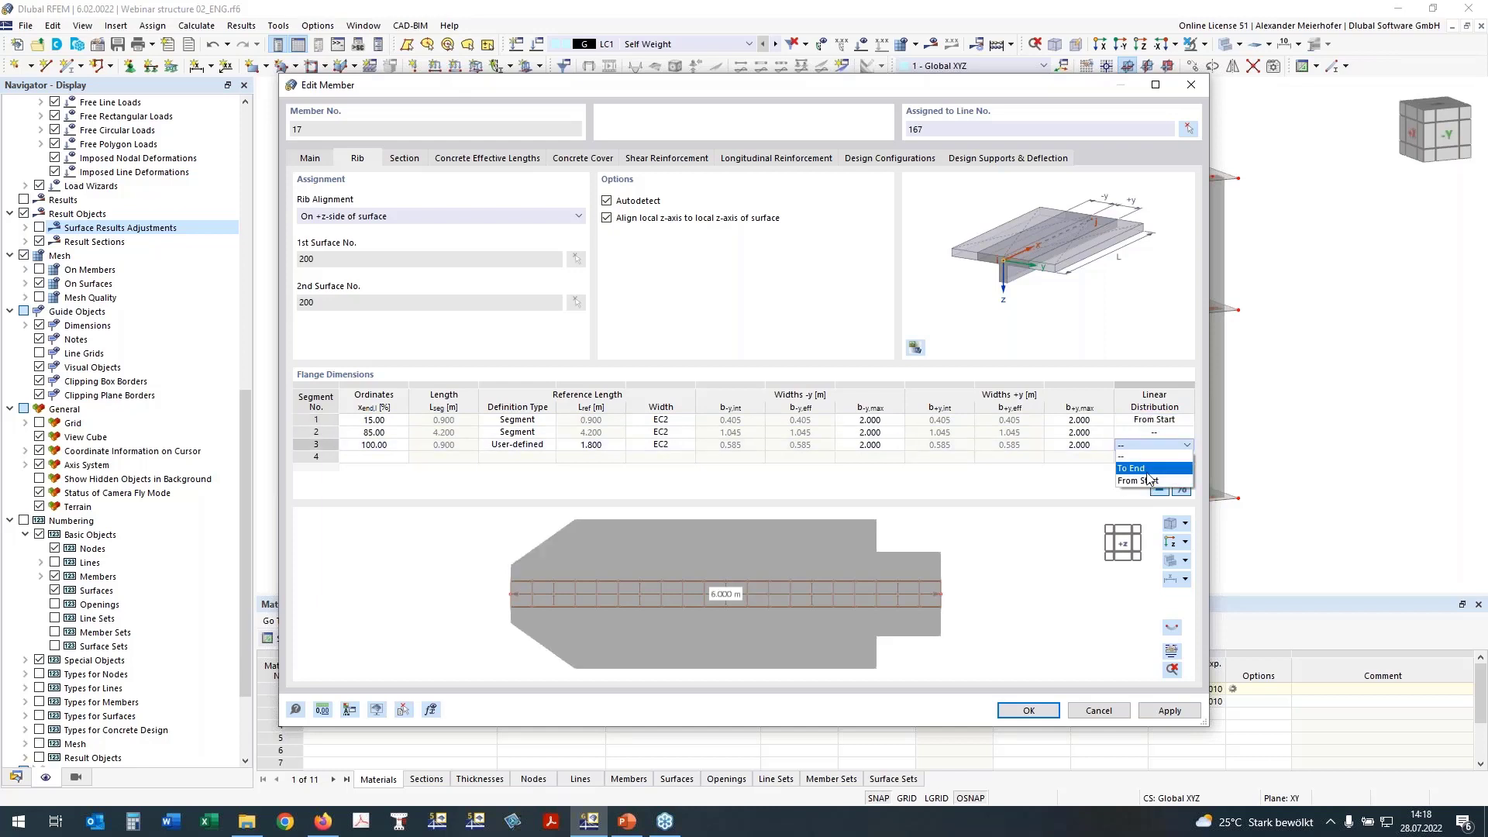
{"action": "left_click", "coordinate": [1147, 469]}
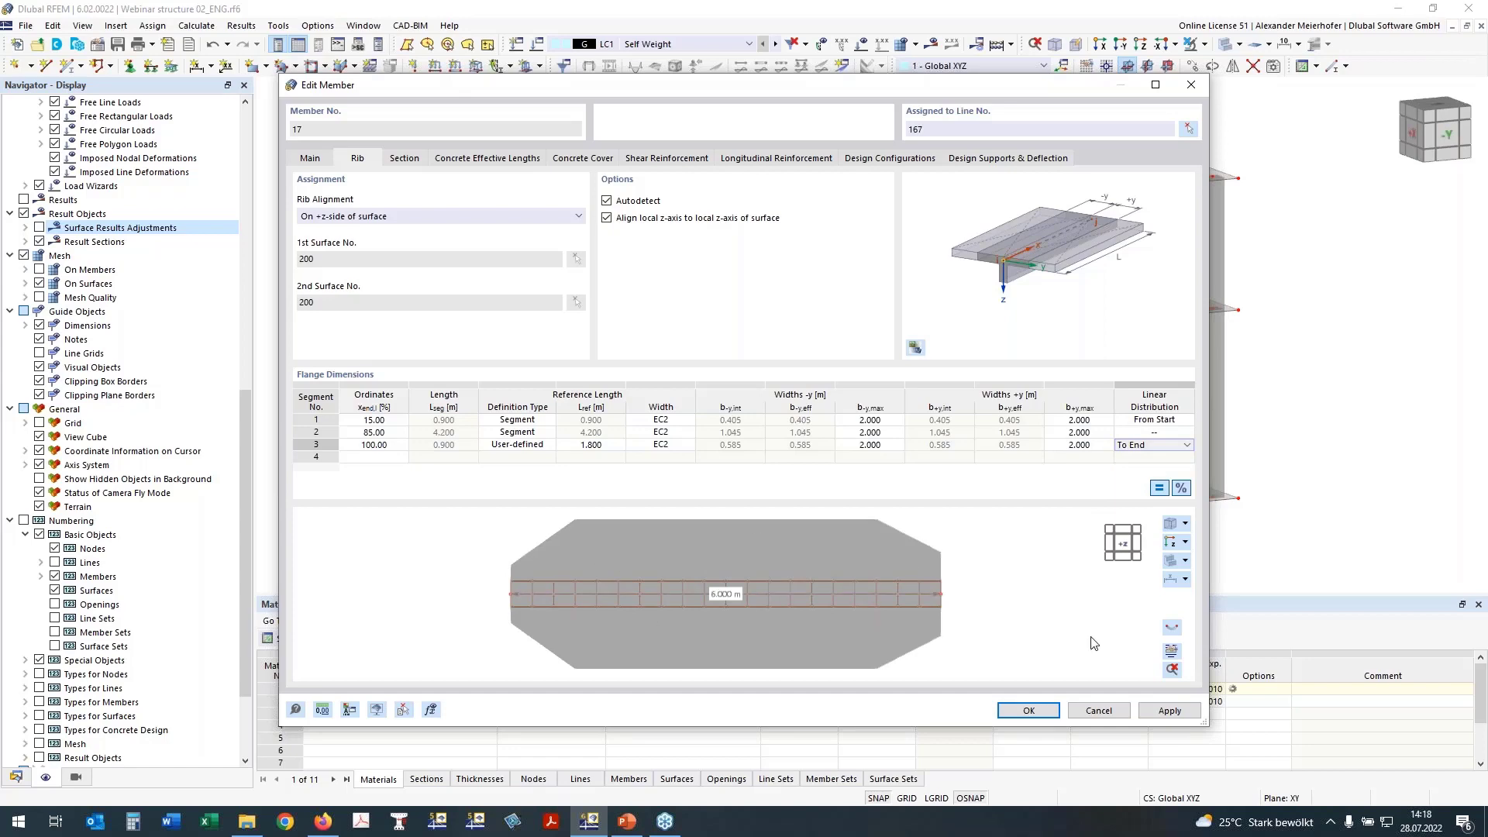
{"action": "left_click", "coordinate": [1039, 711]}
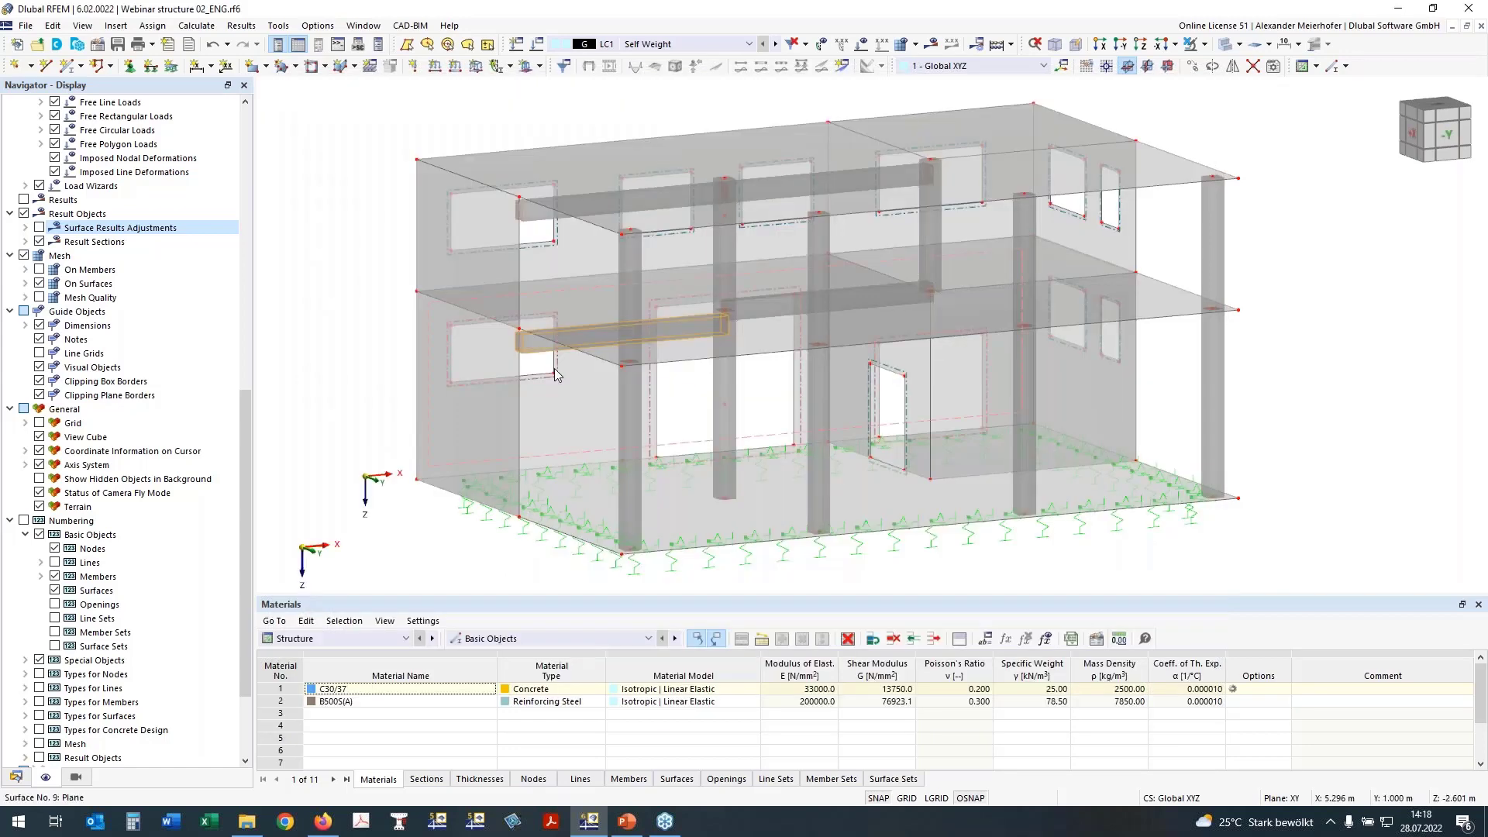
Step: Open the adjoining beam under the intermediate slab and copy the member properties of the edited rib to it
{"action": "middle_click_drag", "start_coordinate": [374, 388], "coordinate": [378, 375], "text": "ctrl"}
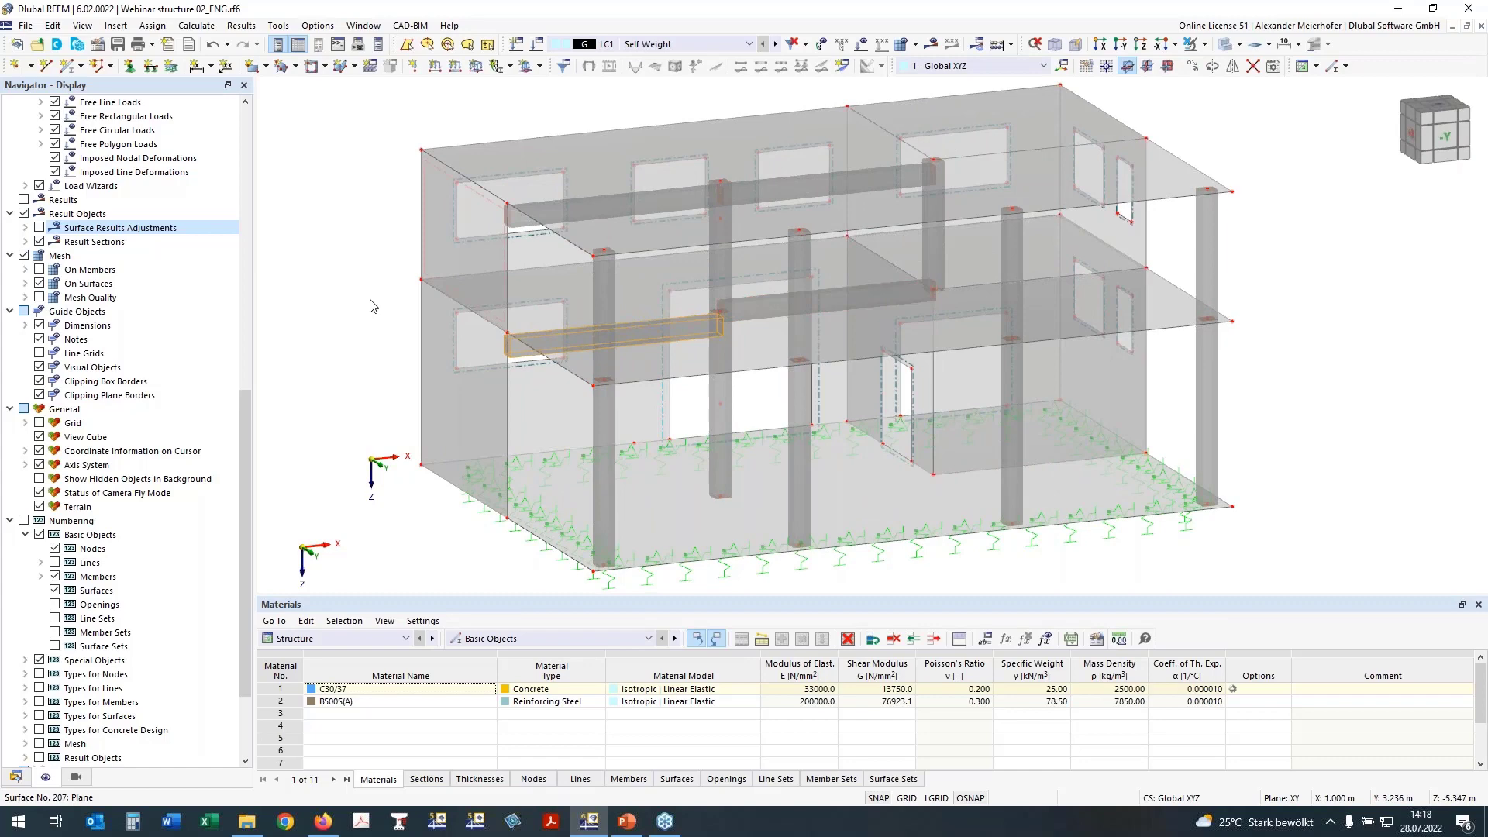
{"action": "double_click", "coordinate": [849, 300]}
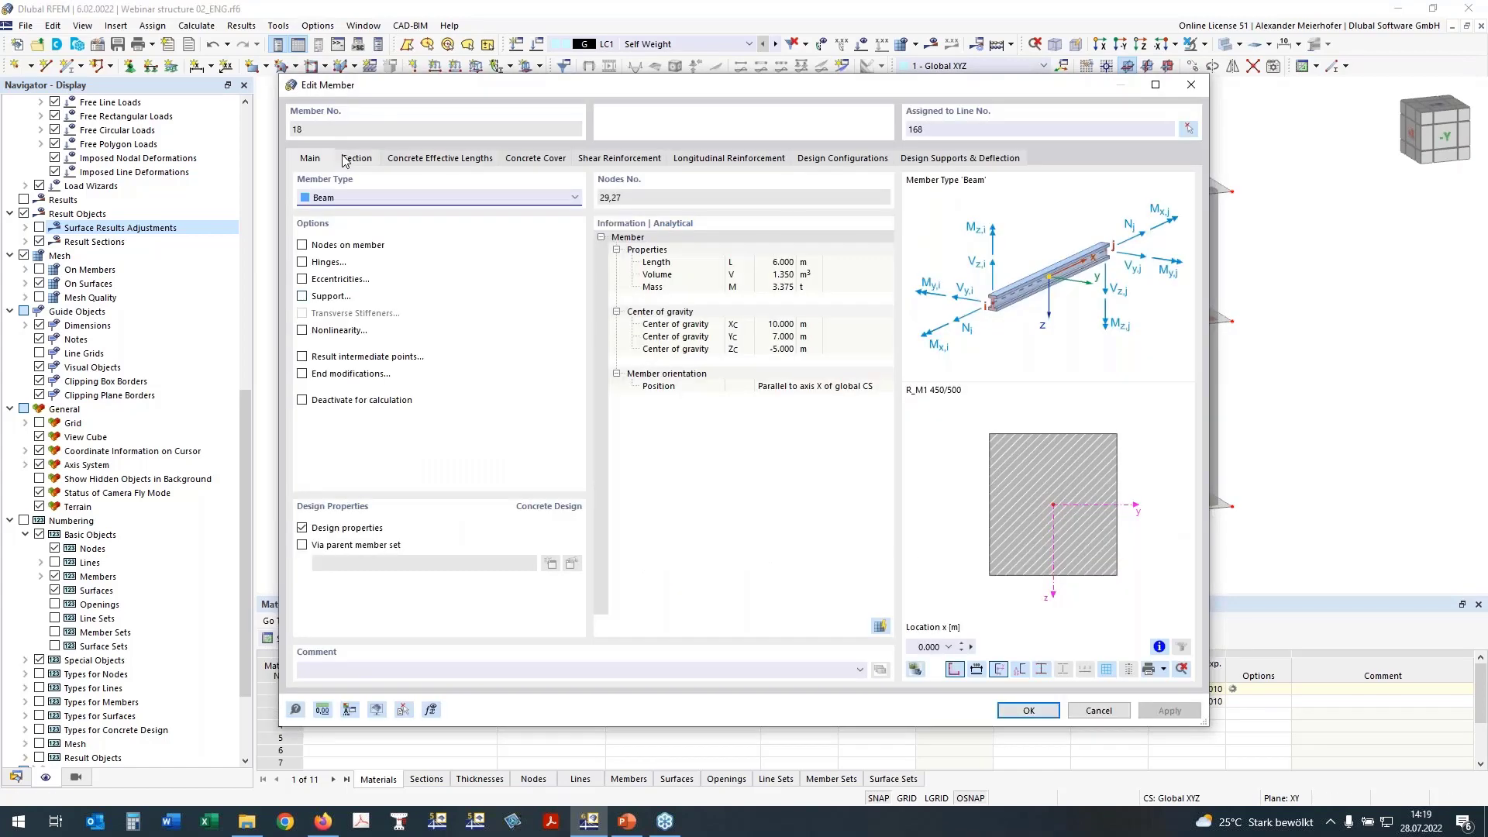
{"action": "left_click", "coordinate": [404, 710]}
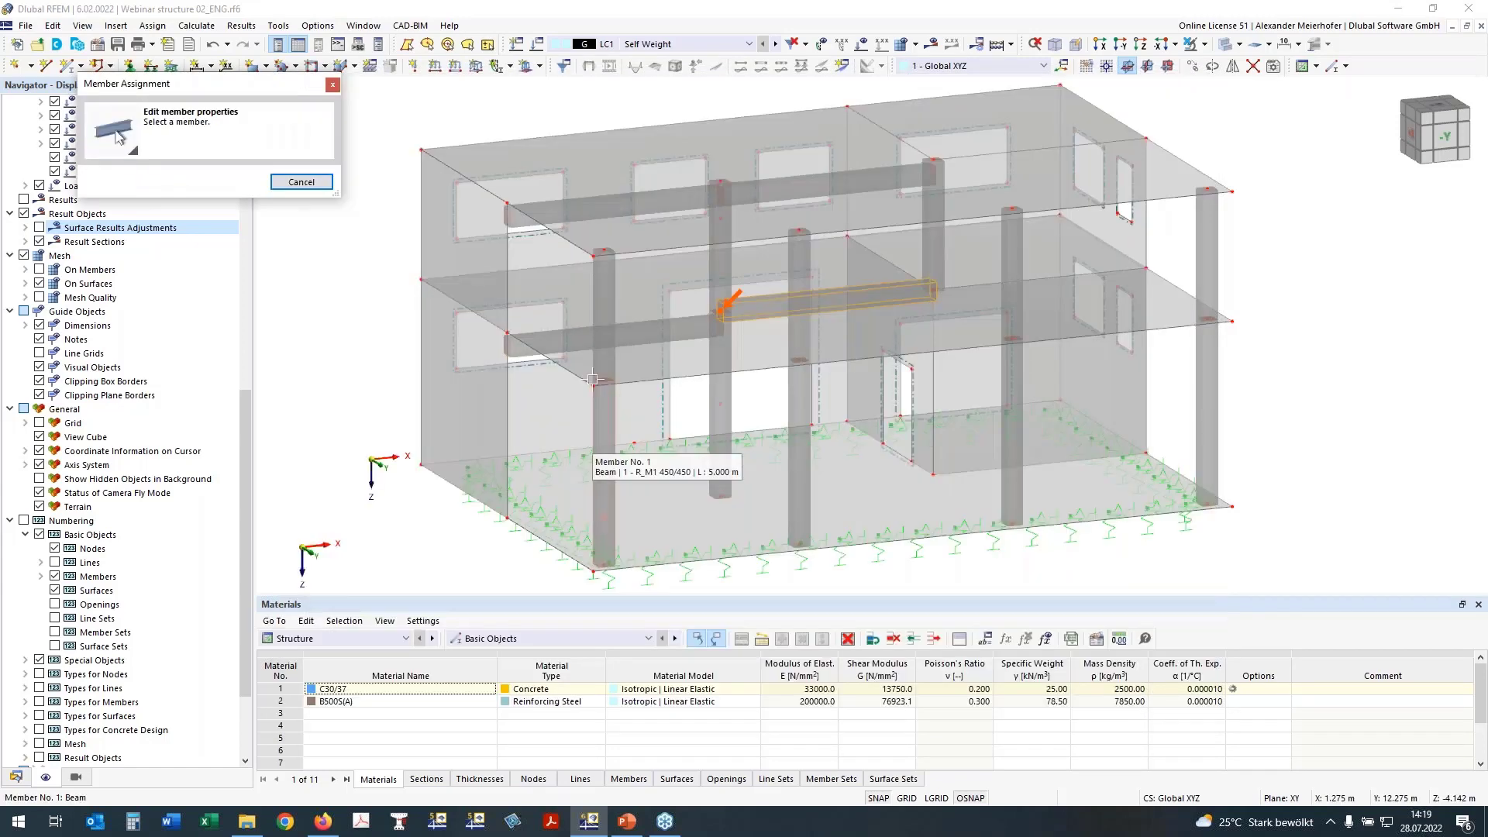
{"action": "left_click", "coordinate": [707, 306]}
{"action": "left_click", "coordinate": [356, 159]}
{"action": "left_click", "coordinate": [1170, 541]}
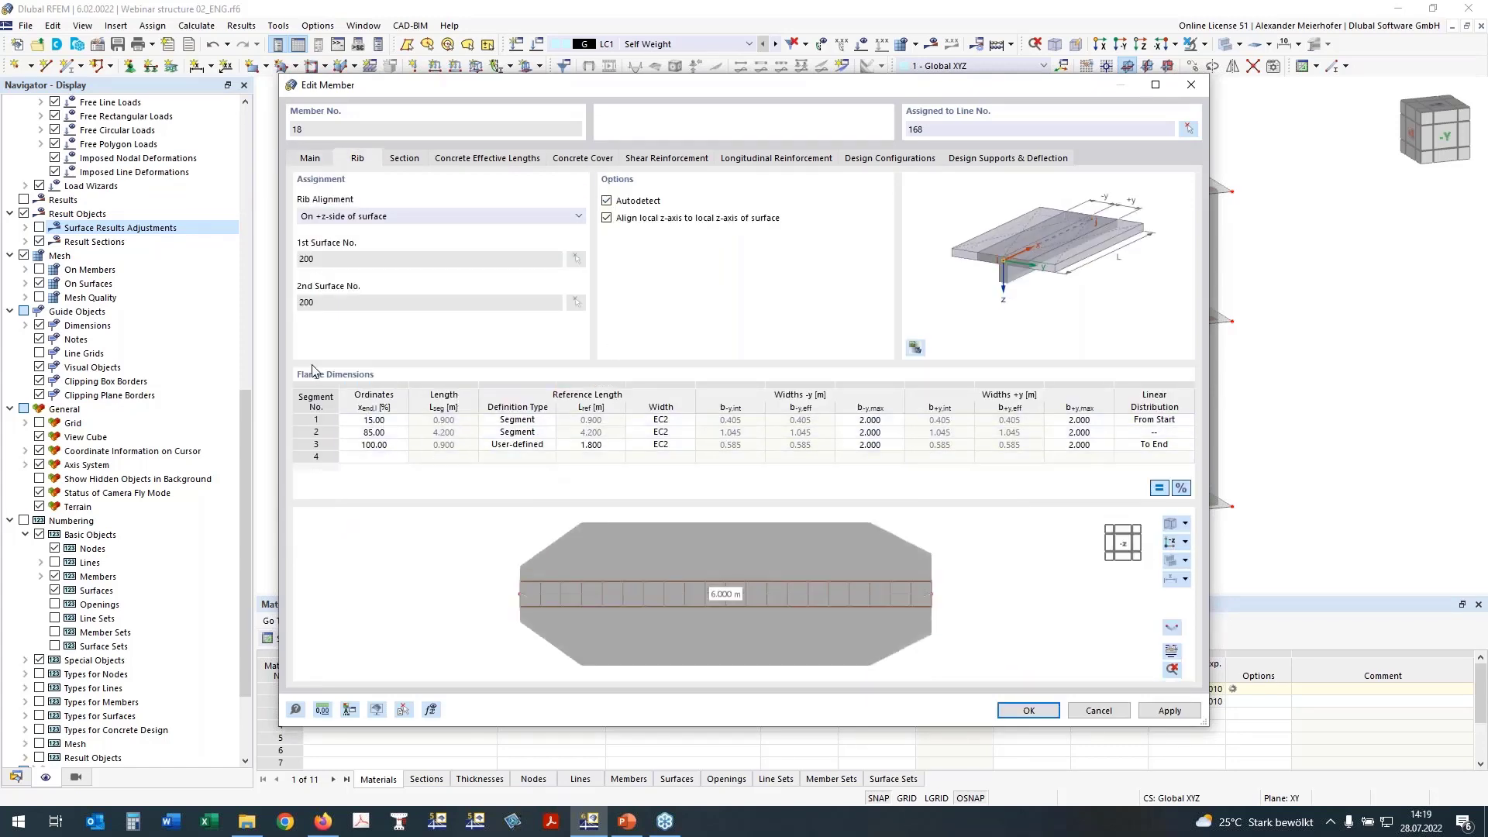
Step: Set the definition type of the second rib's third flange segment to Segment
{"action": "left_click", "coordinate": [442, 448]}
{"action": "left_click", "coordinate": [503, 448]}
{"action": "left_click", "coordinate": [549, 445]}
{"action": "left_click", "coordinate": [534, 463]}
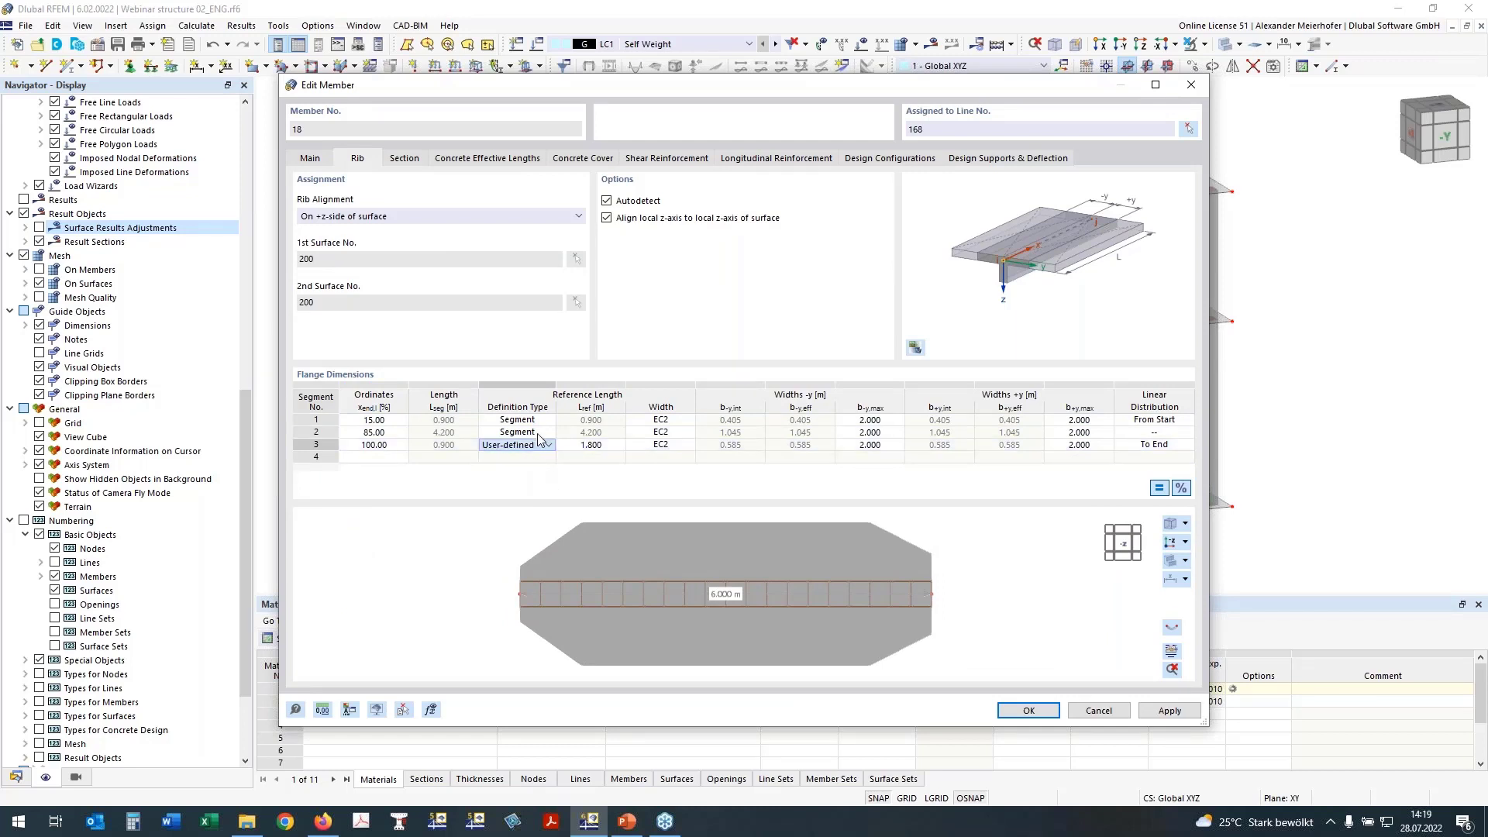
Step: Give the second rib's first flange segment a user-defined reference length of 1.8 m and accept the changes
{"action": "left_click", "coordinate": [505, 420]}
{"action": "left_click", "coordinate": [547, 421]}
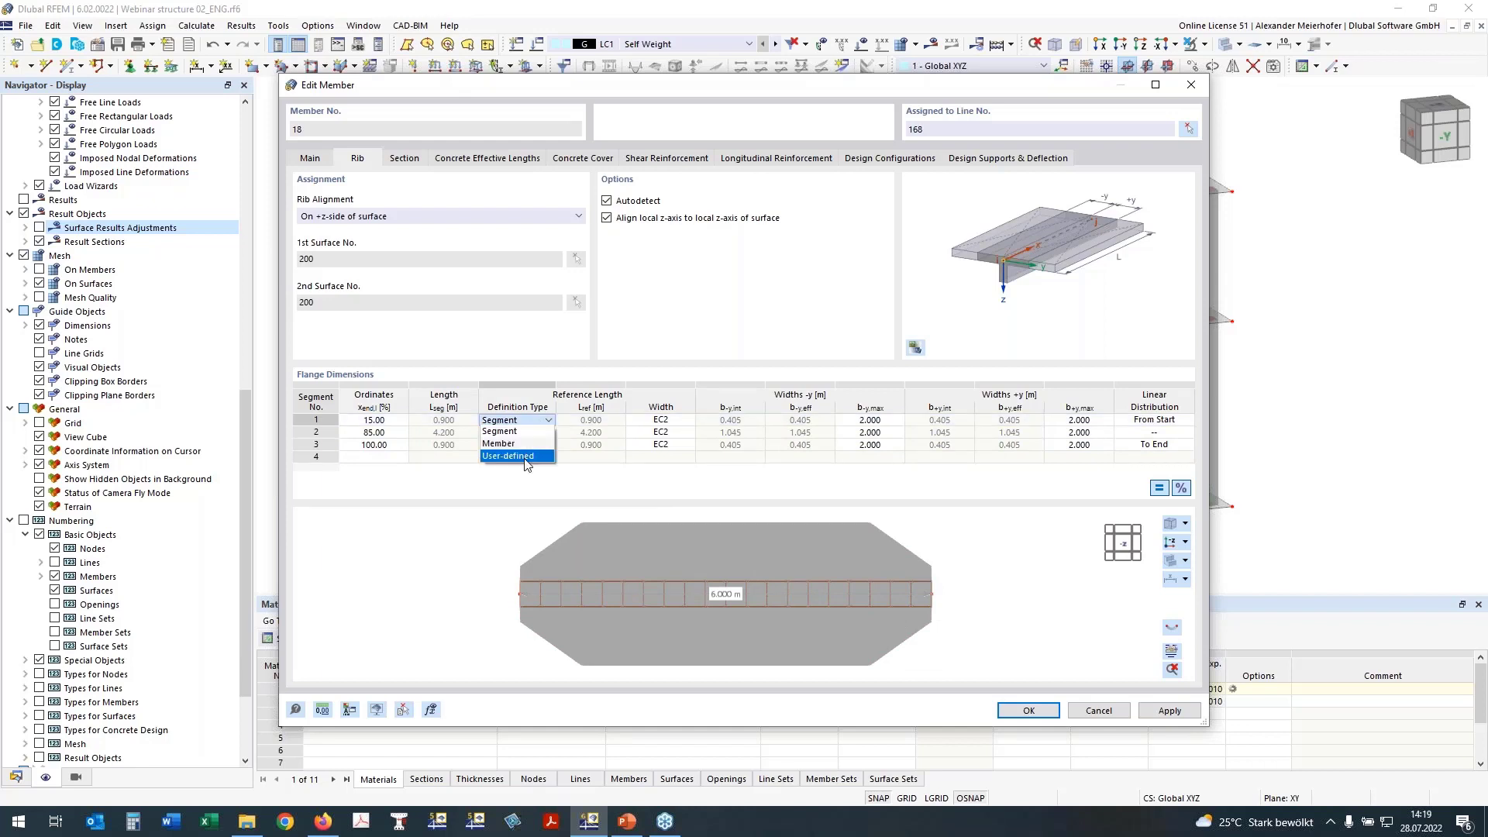
{"action": "left_click", "coordinate": [524, 456]}
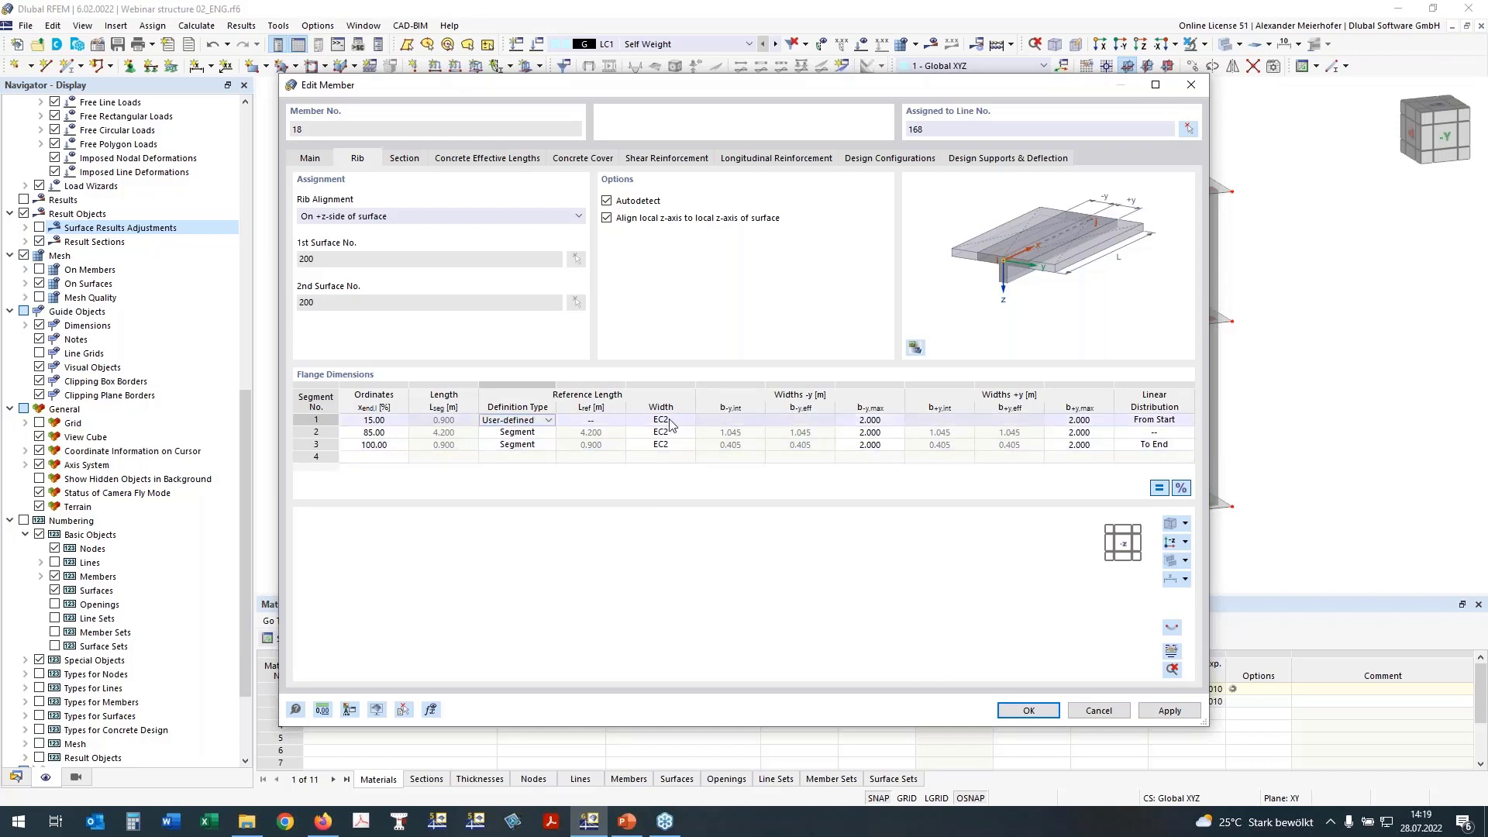
{"action": "left_click", "coordinate": [591, 422]}
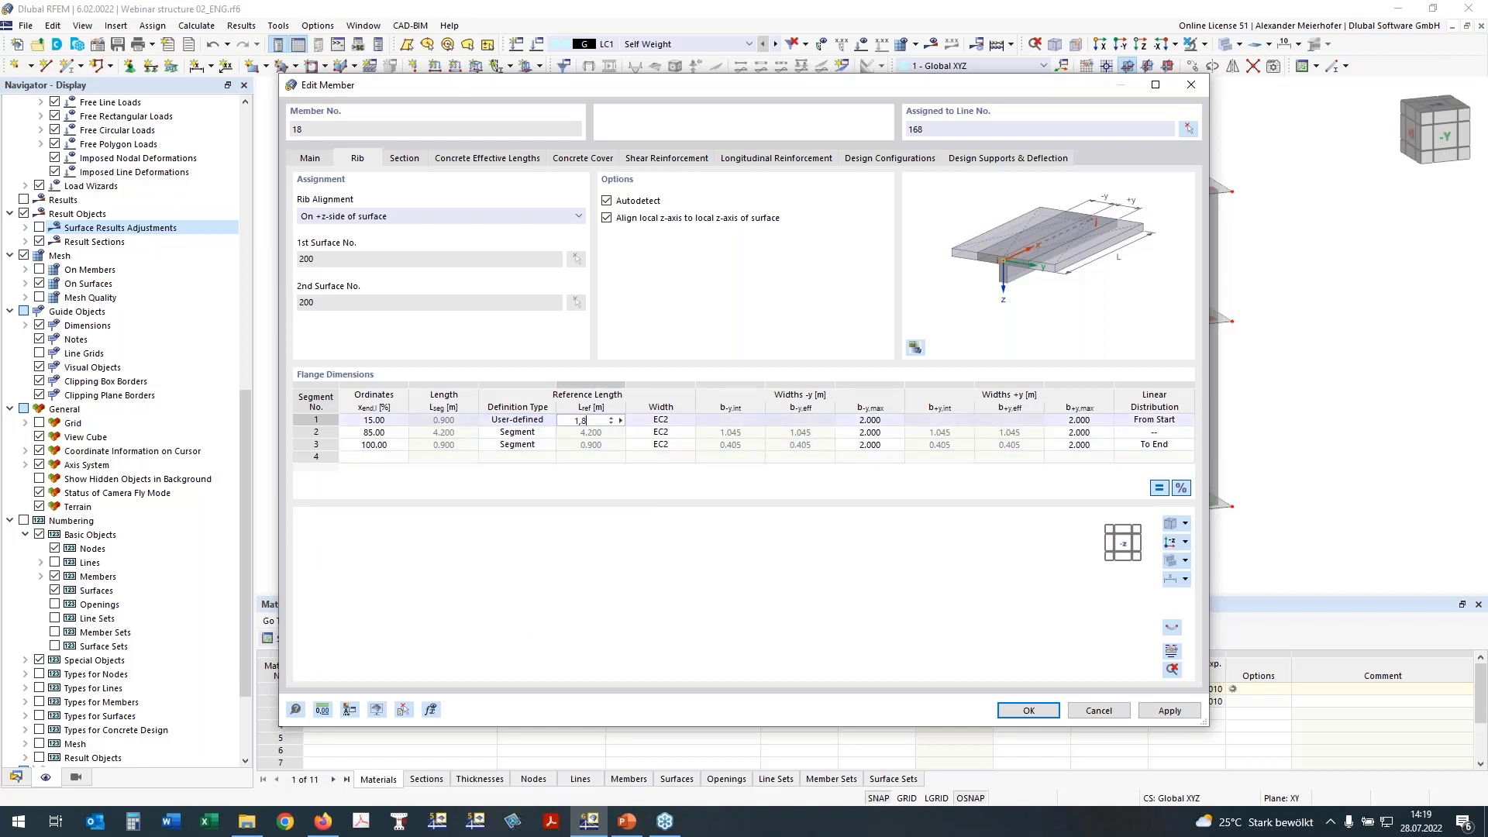
{"action": "key", "text": "Tab"}
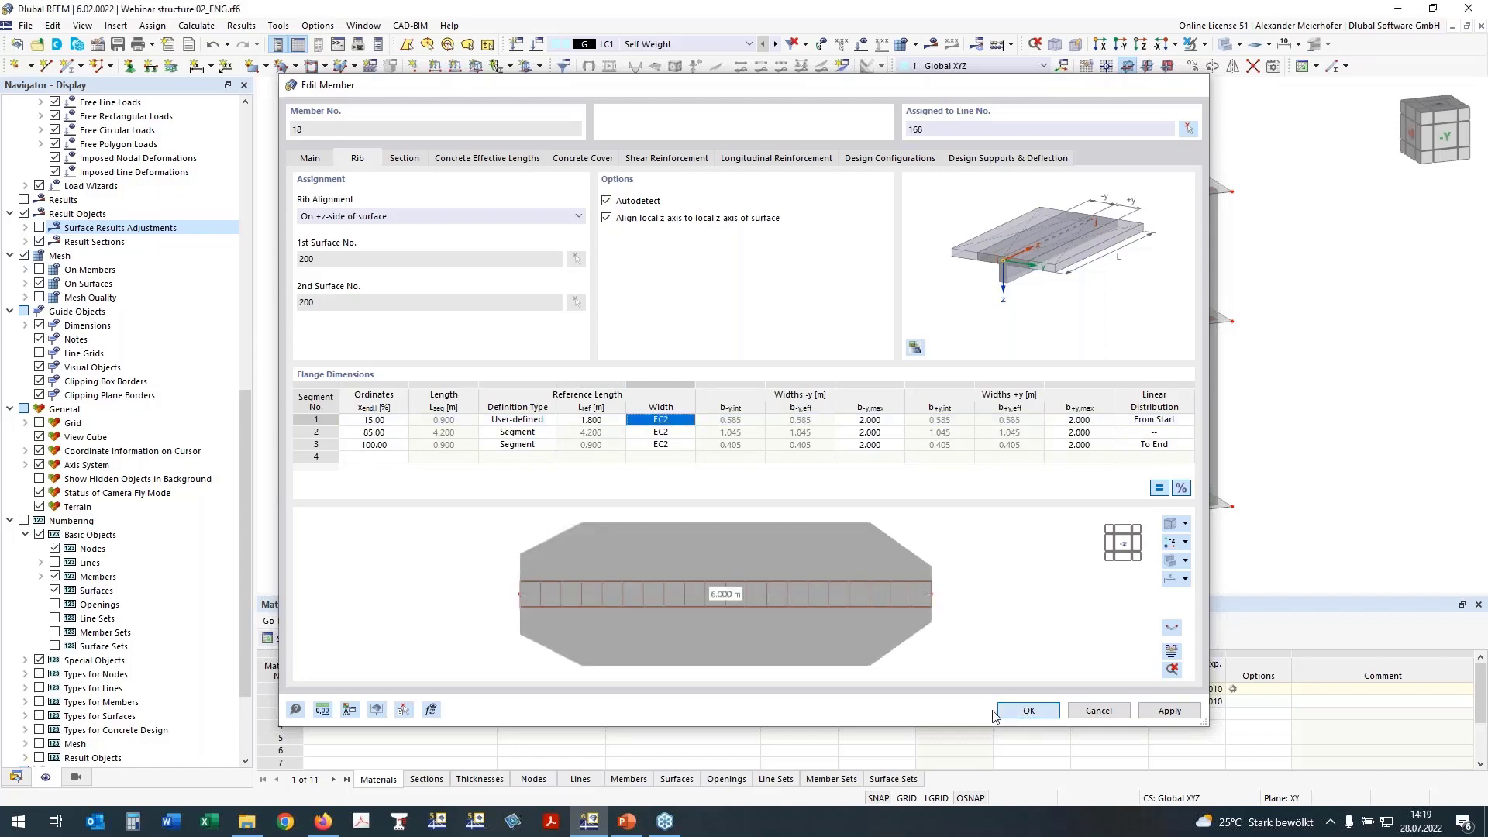
{"action": "left_click", "coordinate": [995, 714]}
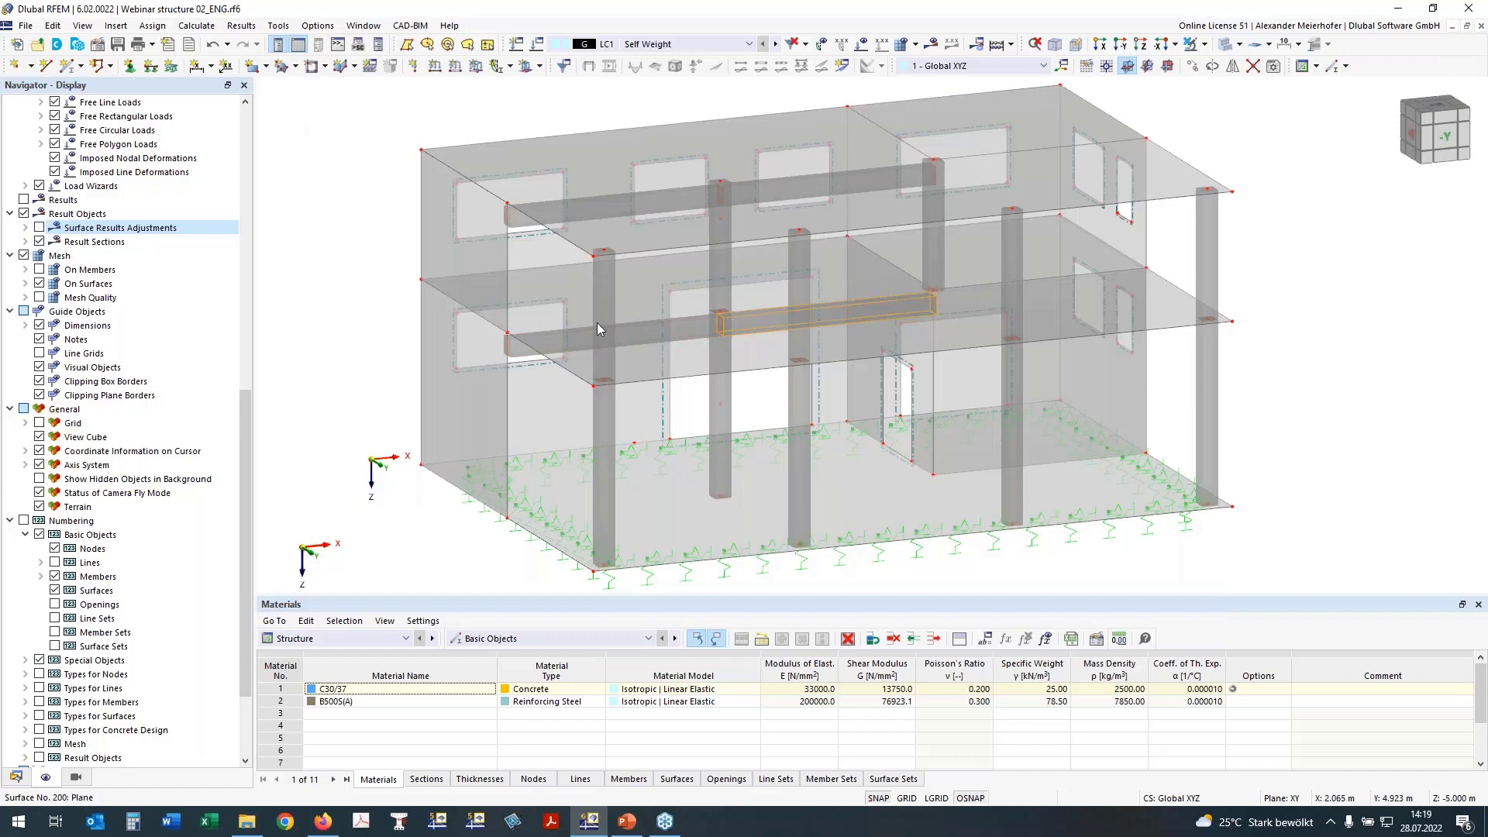
Step: Select all objects of the upper storey in the front view and hide them
{"action": "middle_click_drag", "start_coordinate": [1395, 329], "coordinate": [1219, 272], "text": "ctrl"}
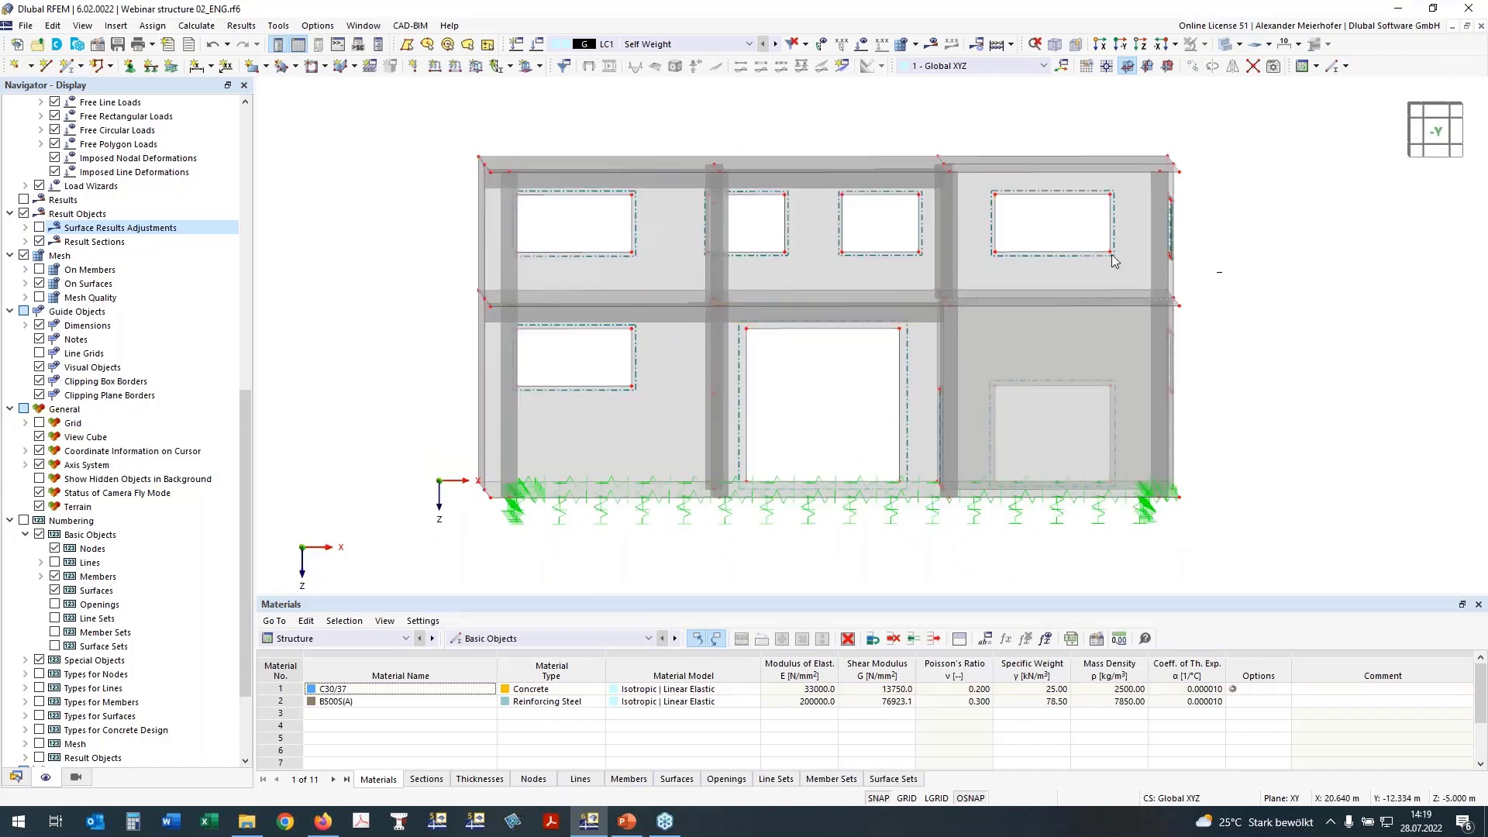
{"action": "left_click_drag", "start_coordinate": [877, 222], "coordinate": [309, 153]}
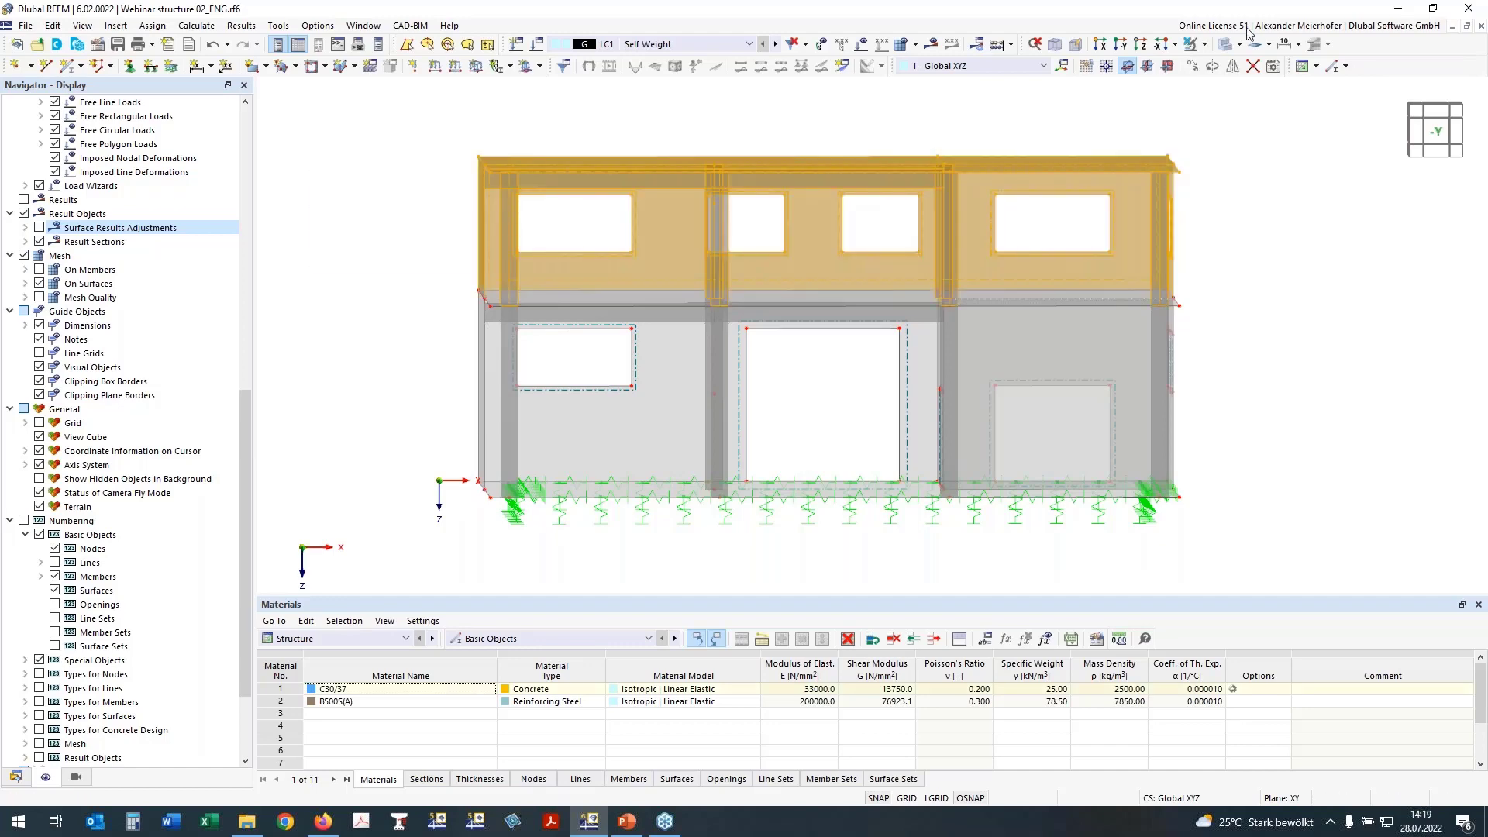
{"action": "left_click", "coordinate": [1225, 45]}
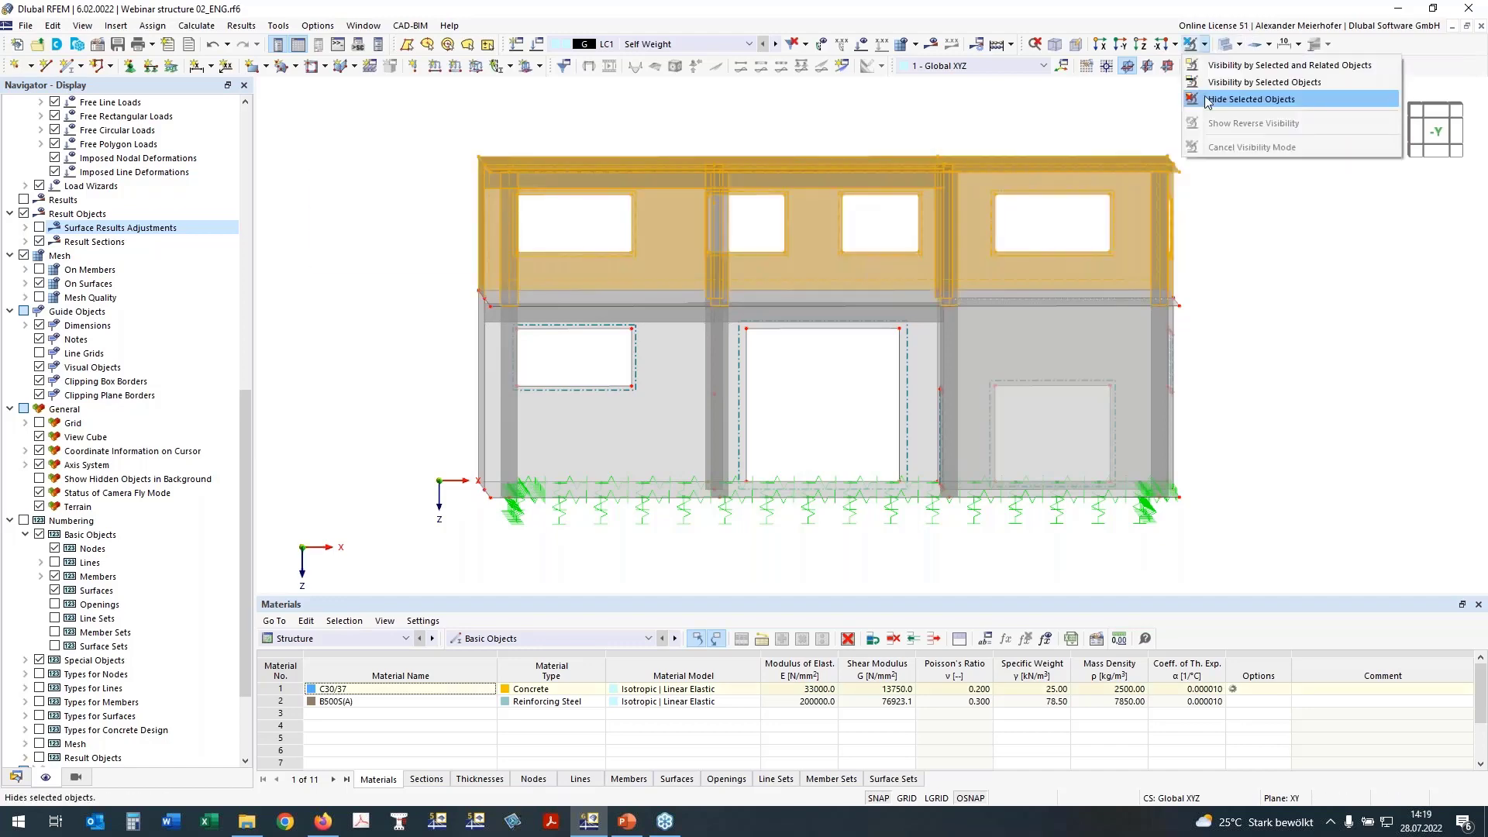
{"action": "left_click", "coordinate": [1248, 100]}
Step: Enable the Rib Section display for members to show the flanges of both ribs
{"action": "middle_click_drag", "start_coordinate": [1258, 254], "coordinate": [1260, 294], "text": "ctrl"}
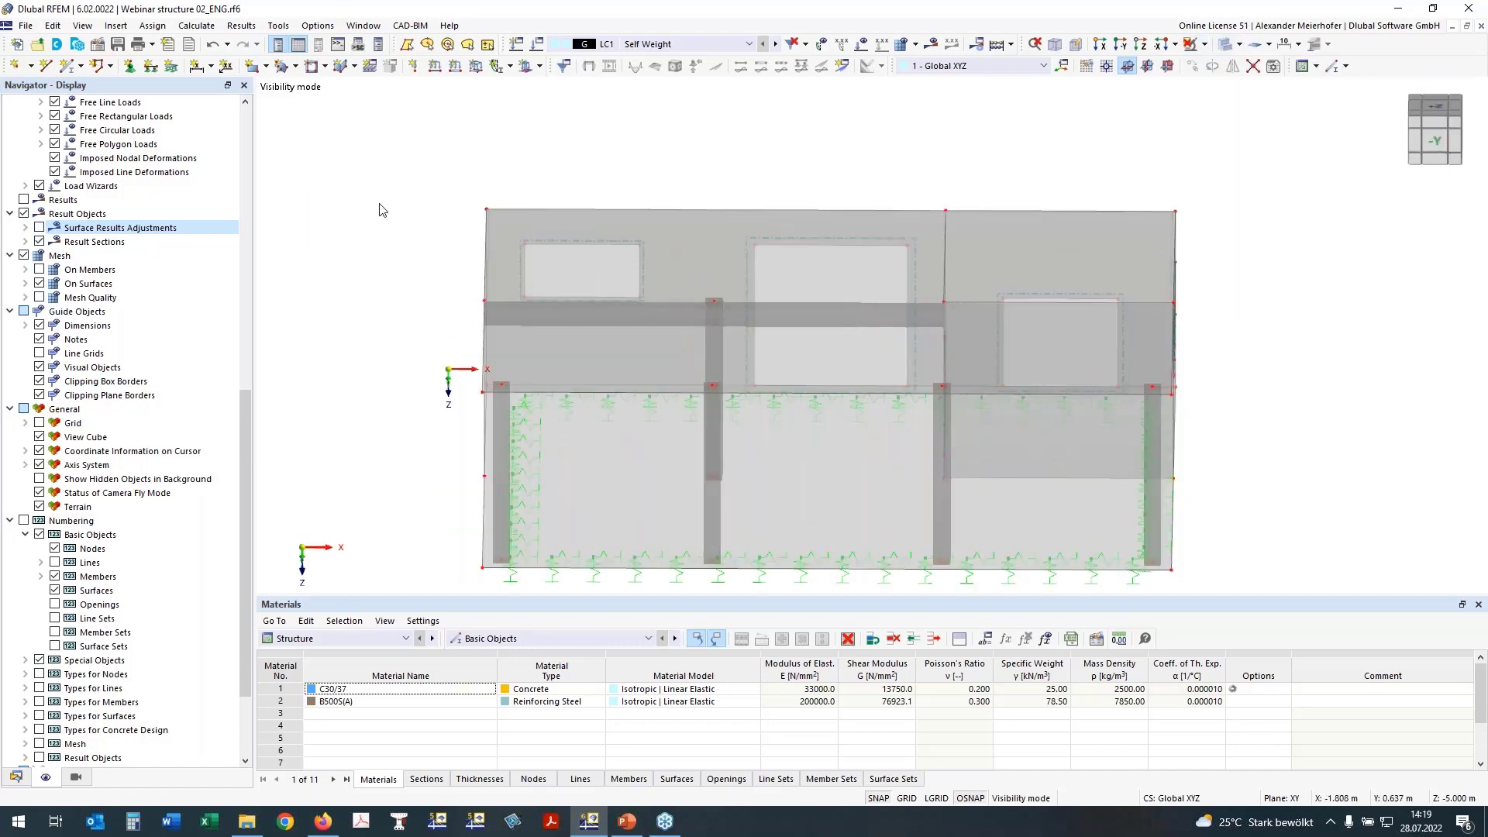
{"action": "middle_click_drag", "start_coordinate": [390, 210], "coordinate": [452, 216], "text": "ctrl"}
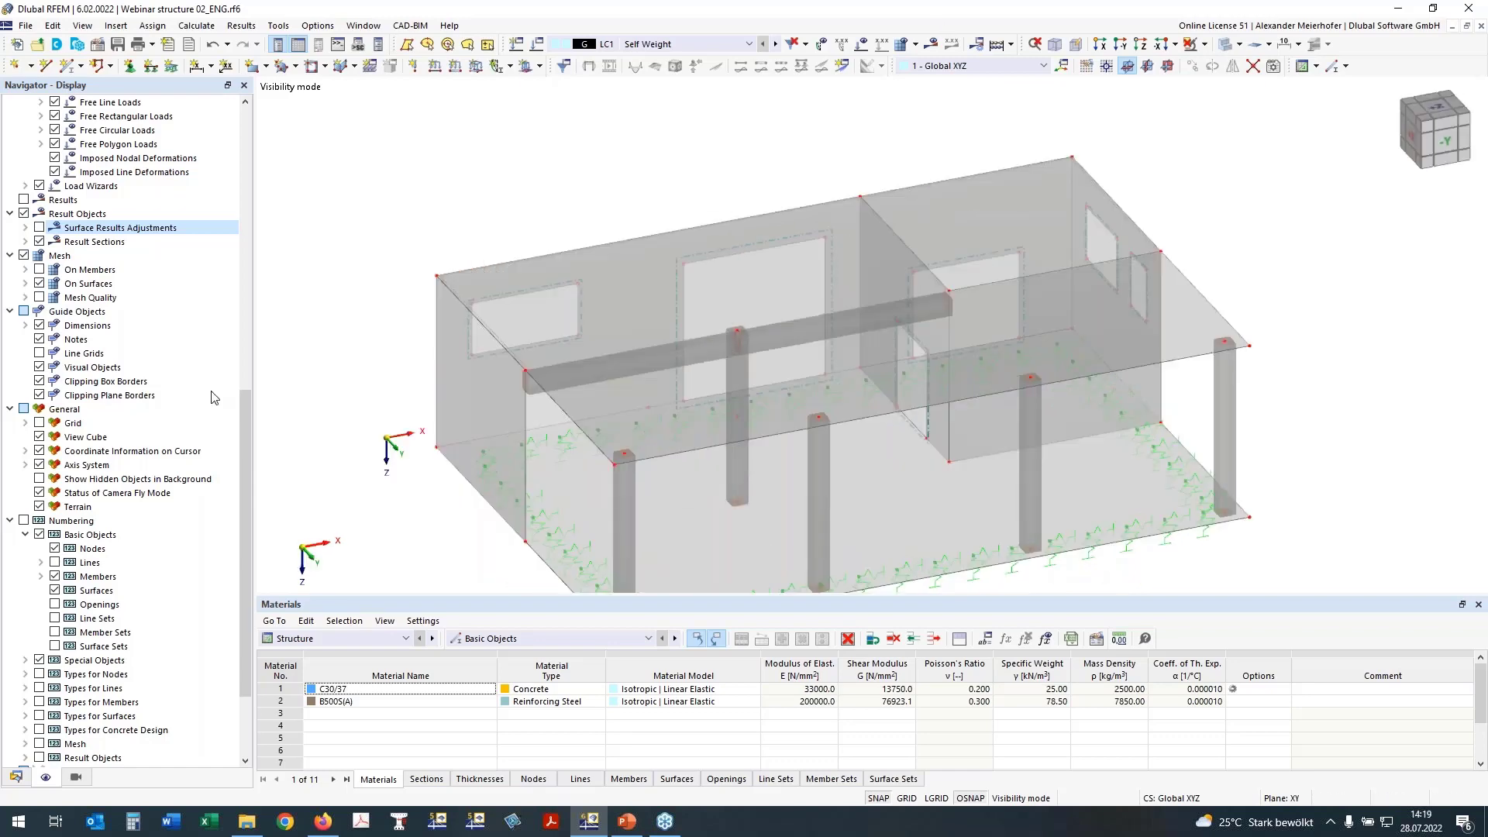
{"action": "scroll", "coordinate": [91, 289], "scroll_direction": "up", "scroll_amount": 15}
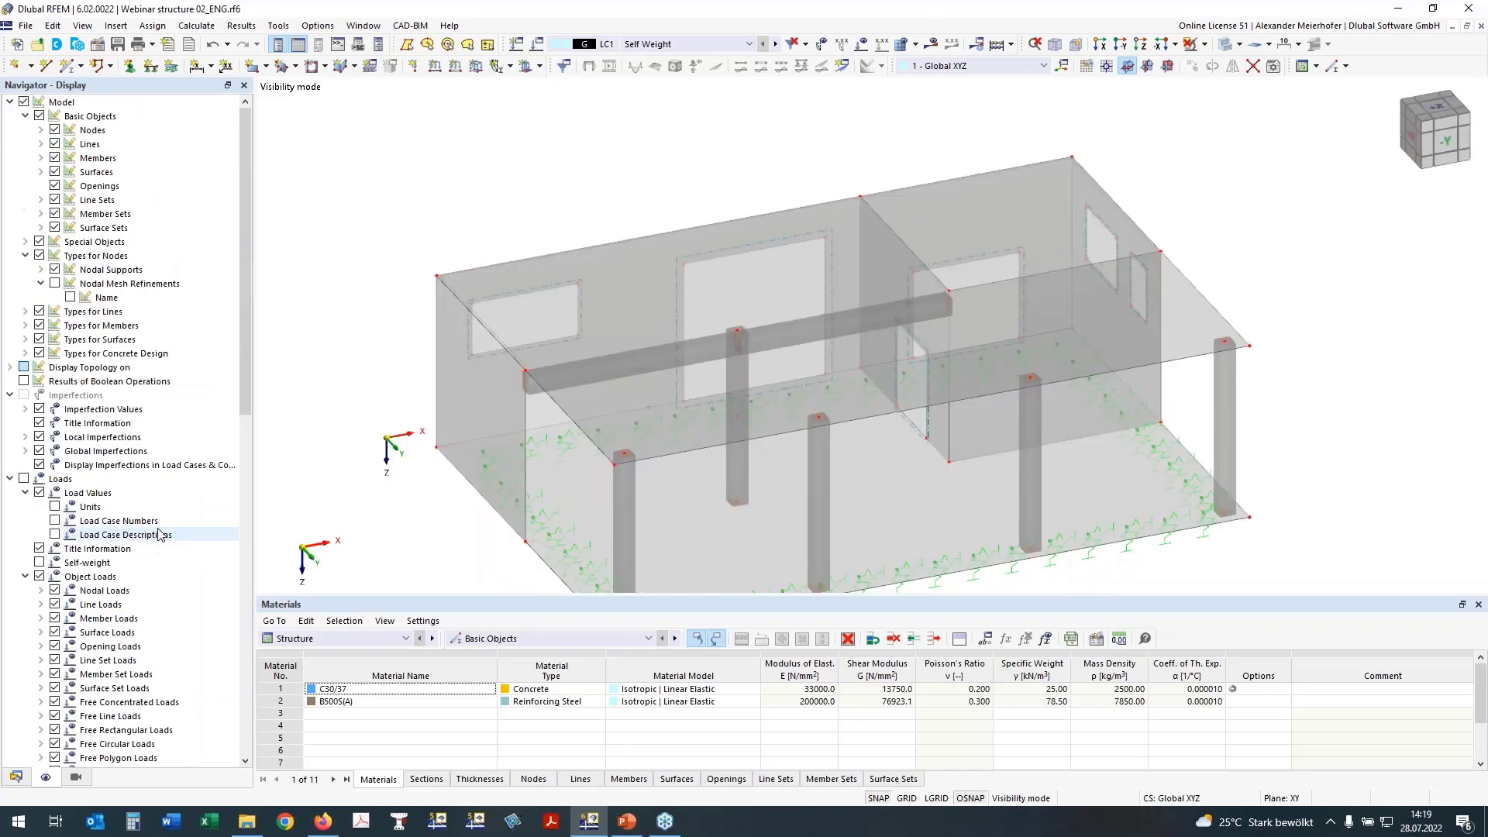
{"action": "left_click", "coordinate": [41, 158]}
{"action": "left_click", "coordinate": [70, 186]}
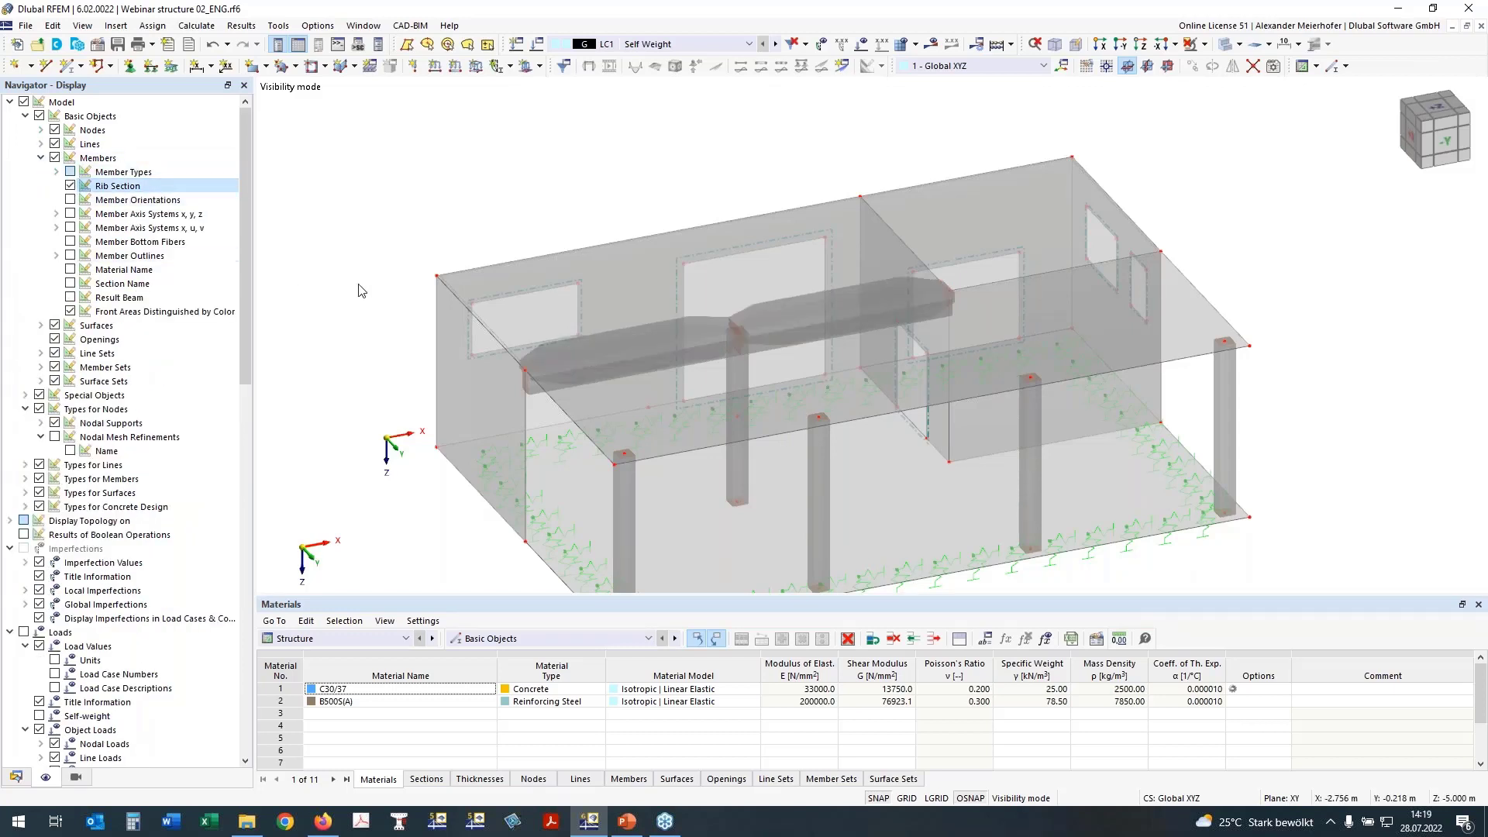
Step: Select the intermediate slab and its ribs in the front view, show only these objects, and view them from above
{"action": "middle_click_drag", "start_coordinate": [1316, 258], "coordinate": [1293, 312], "text": "ctrl"}
{"action": "right_click_drag", "start_coordinate": [1293, 312], "coordinate": [1250, 307]}
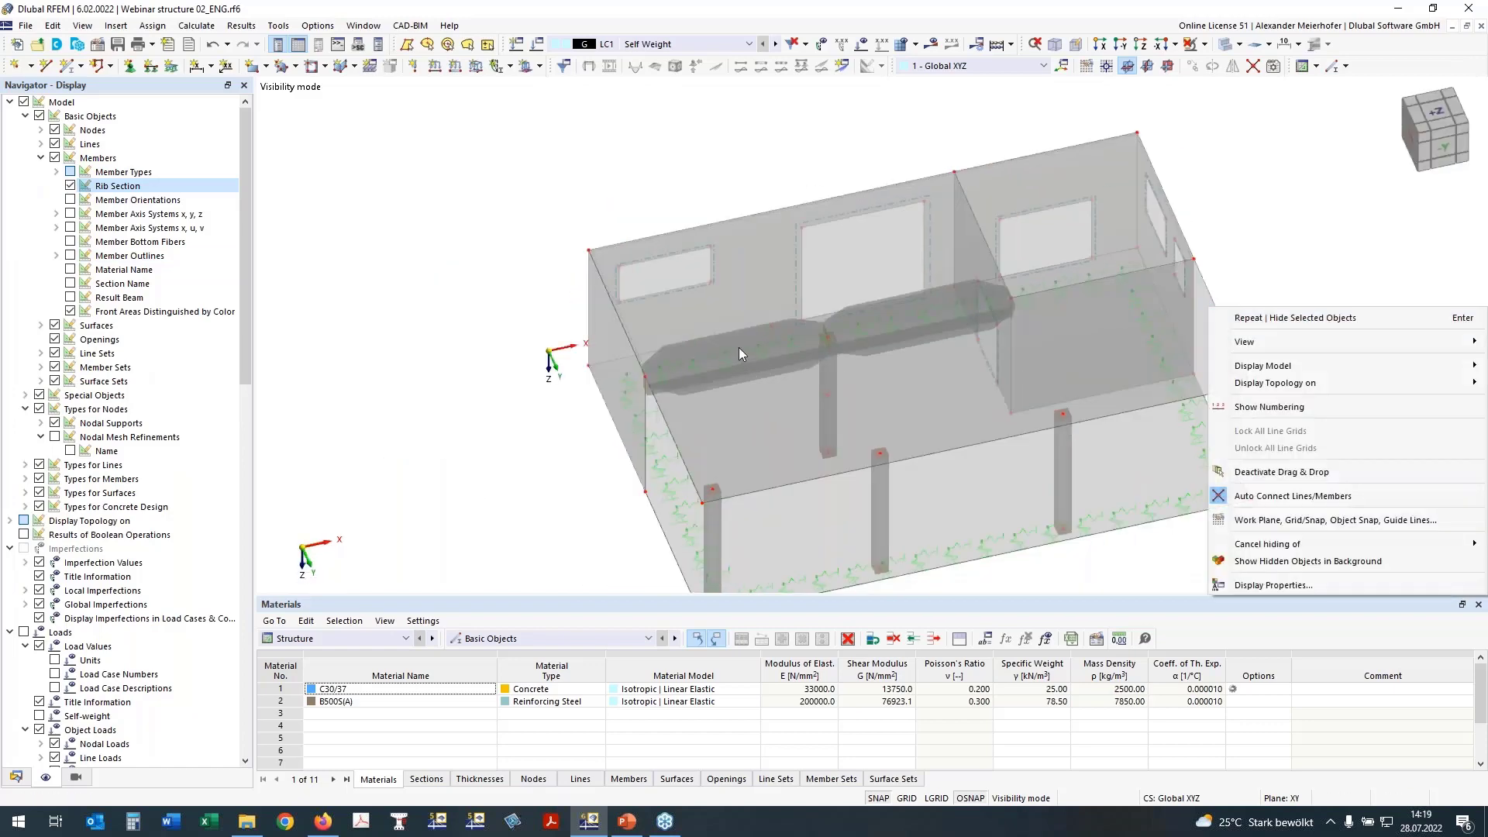
{"action": "middle_click_drag", "start_coordinate": [480, 420], "coordinate": [408, 279]}
{"action": "left_click_drag", "start_coordinate": [1193, 270], "coordinate": [662, 166]}
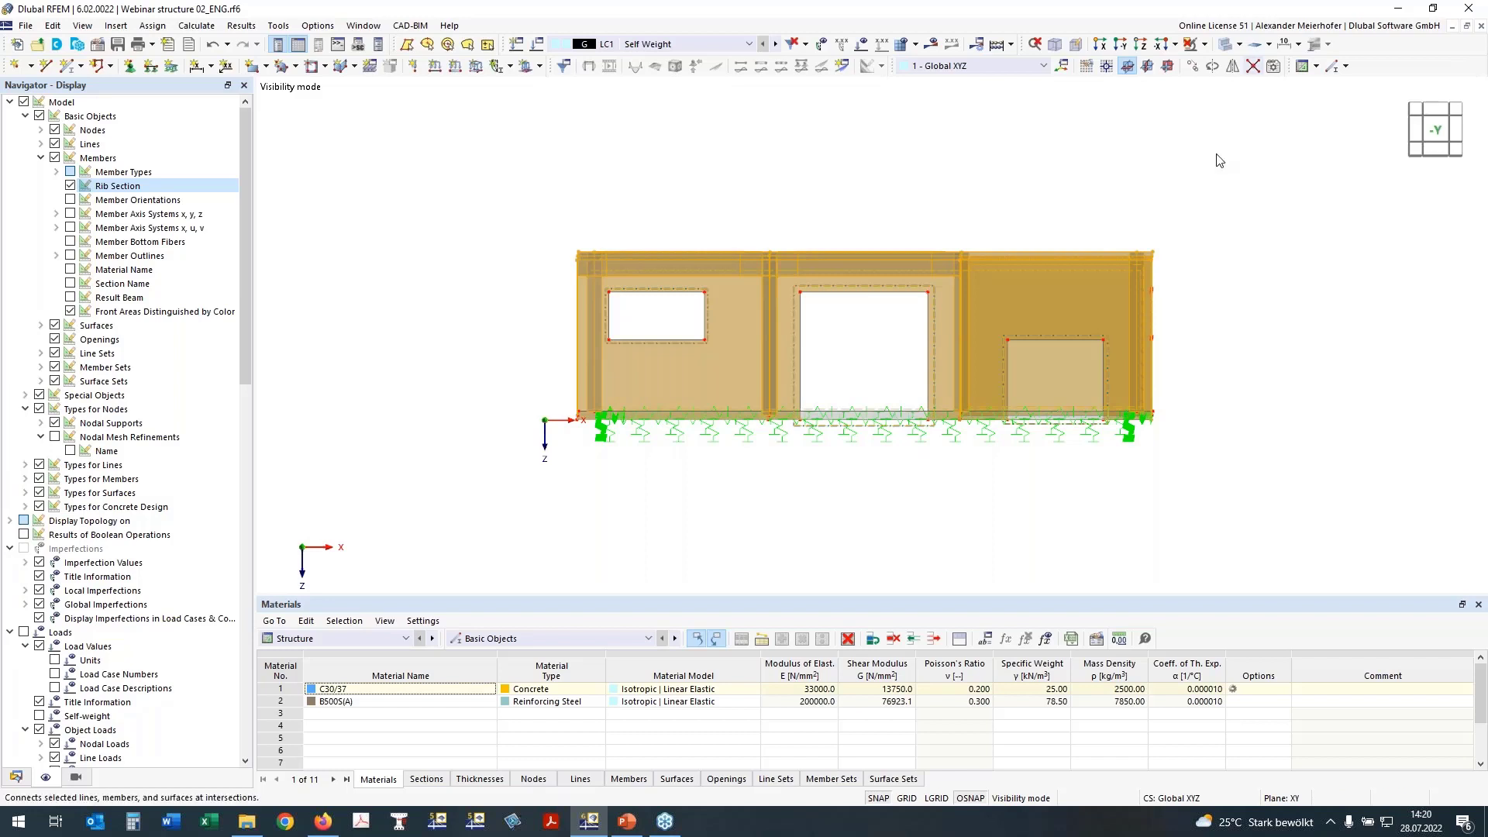
{"action": "left_click", "coordinate": [308, 158]}
{"action": "left_click_drag", "start_coordinate": [446, 156], "coordinate": [1229, 298]}
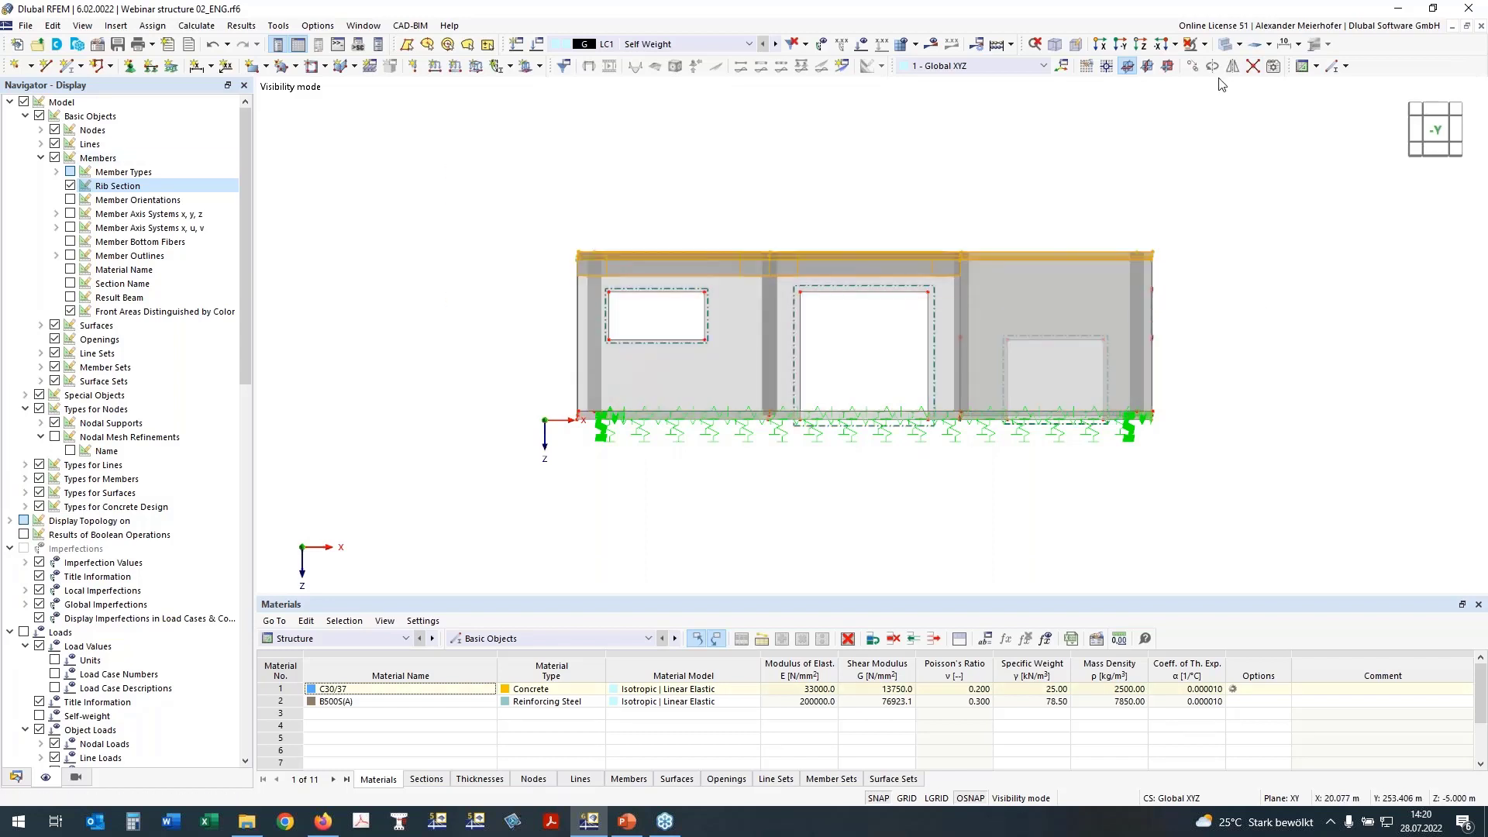
{"action": "left_click", "coordinate": [1203, 48]}
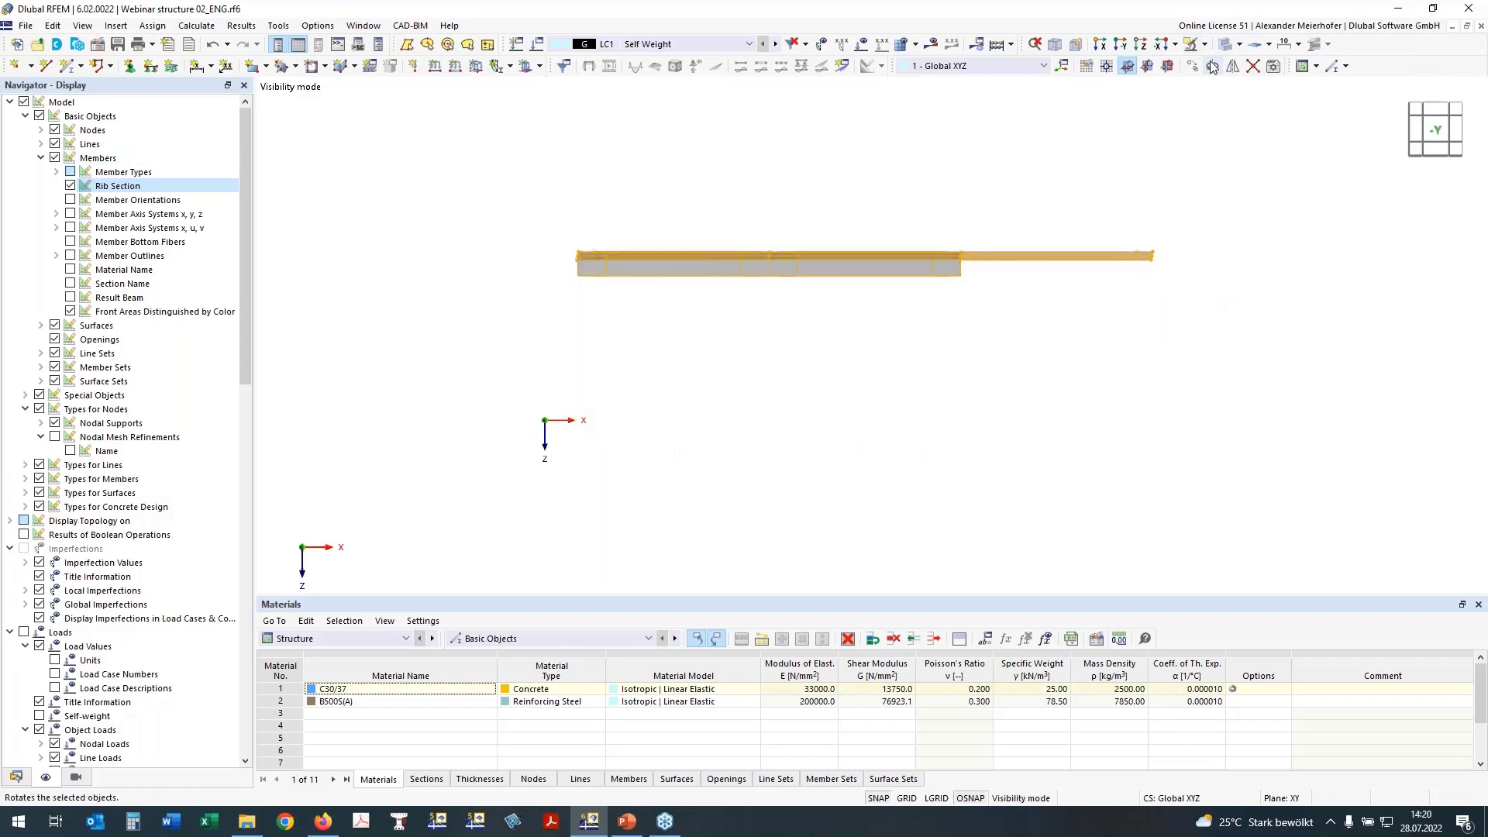
{"action": "left_click", "coordinate": [1430, 106]}
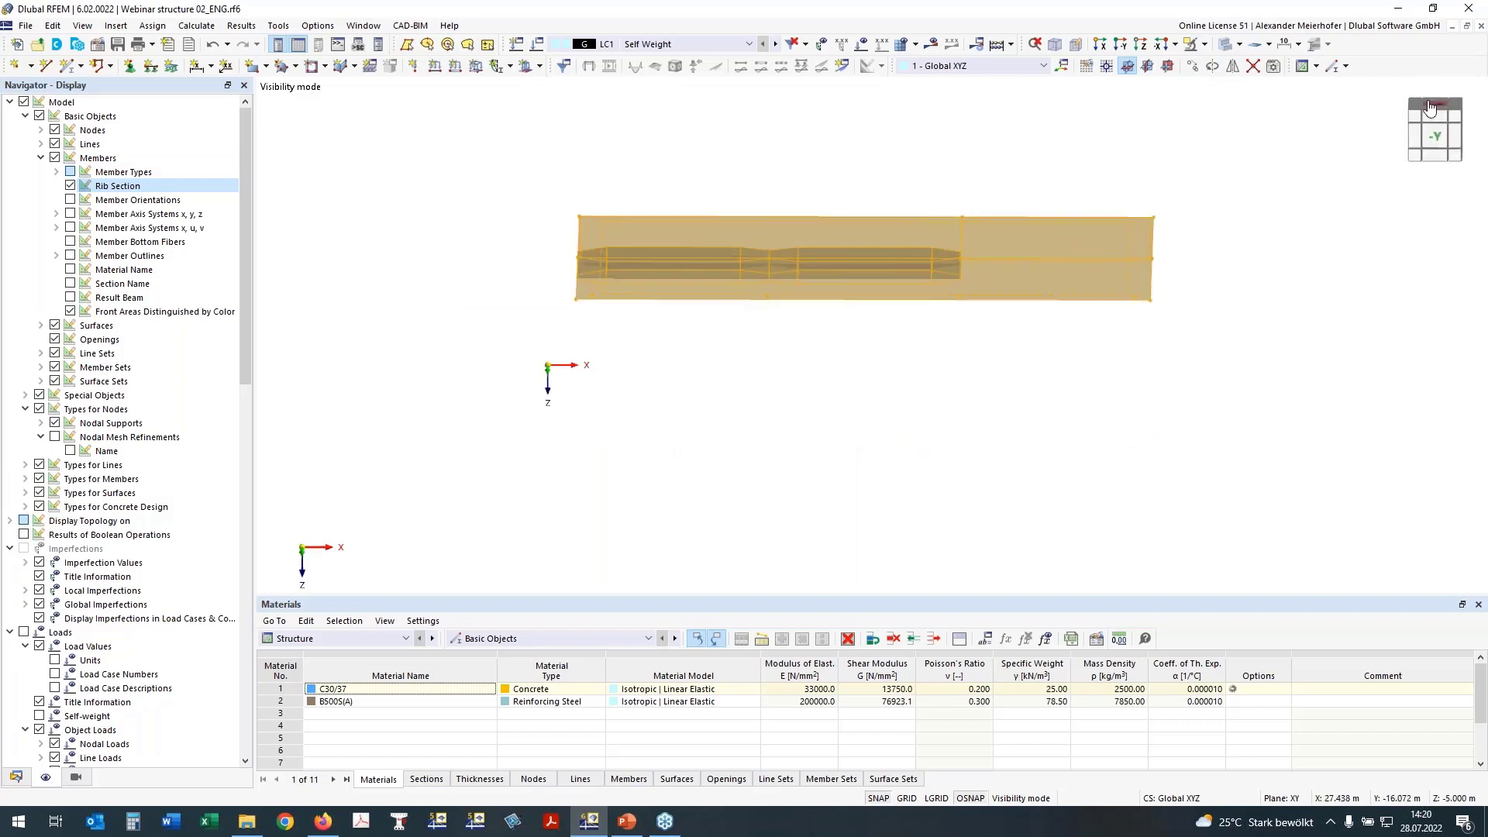
{"action": "left_click", "coordinate": [504, 243]}
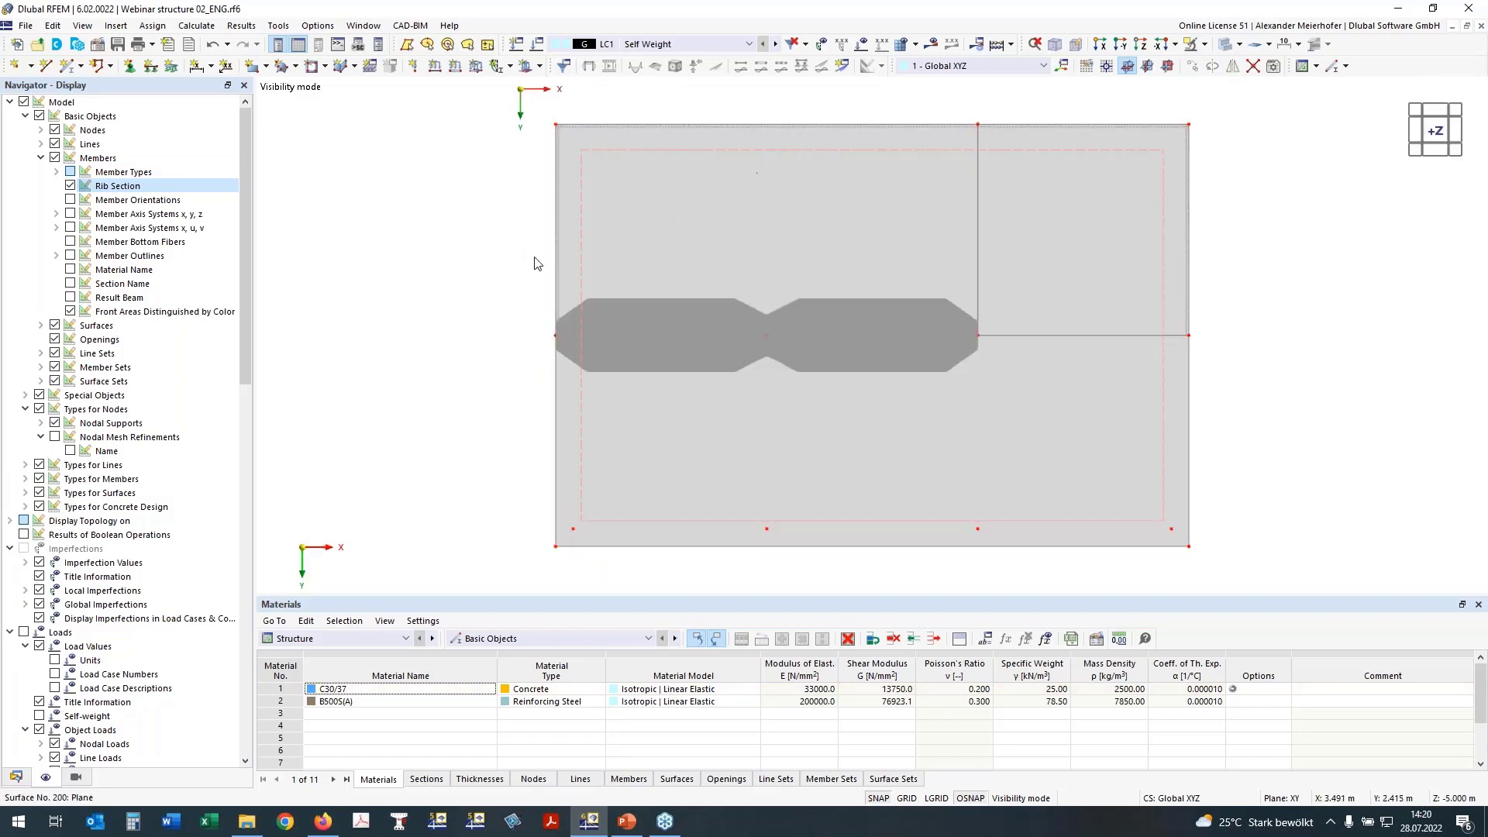
Step: Open the intermediate slab's surface properties and review its concrete cover, durability assignments and reinforcement directions
{"action": "double_click", "coordinate": [626, 162]}
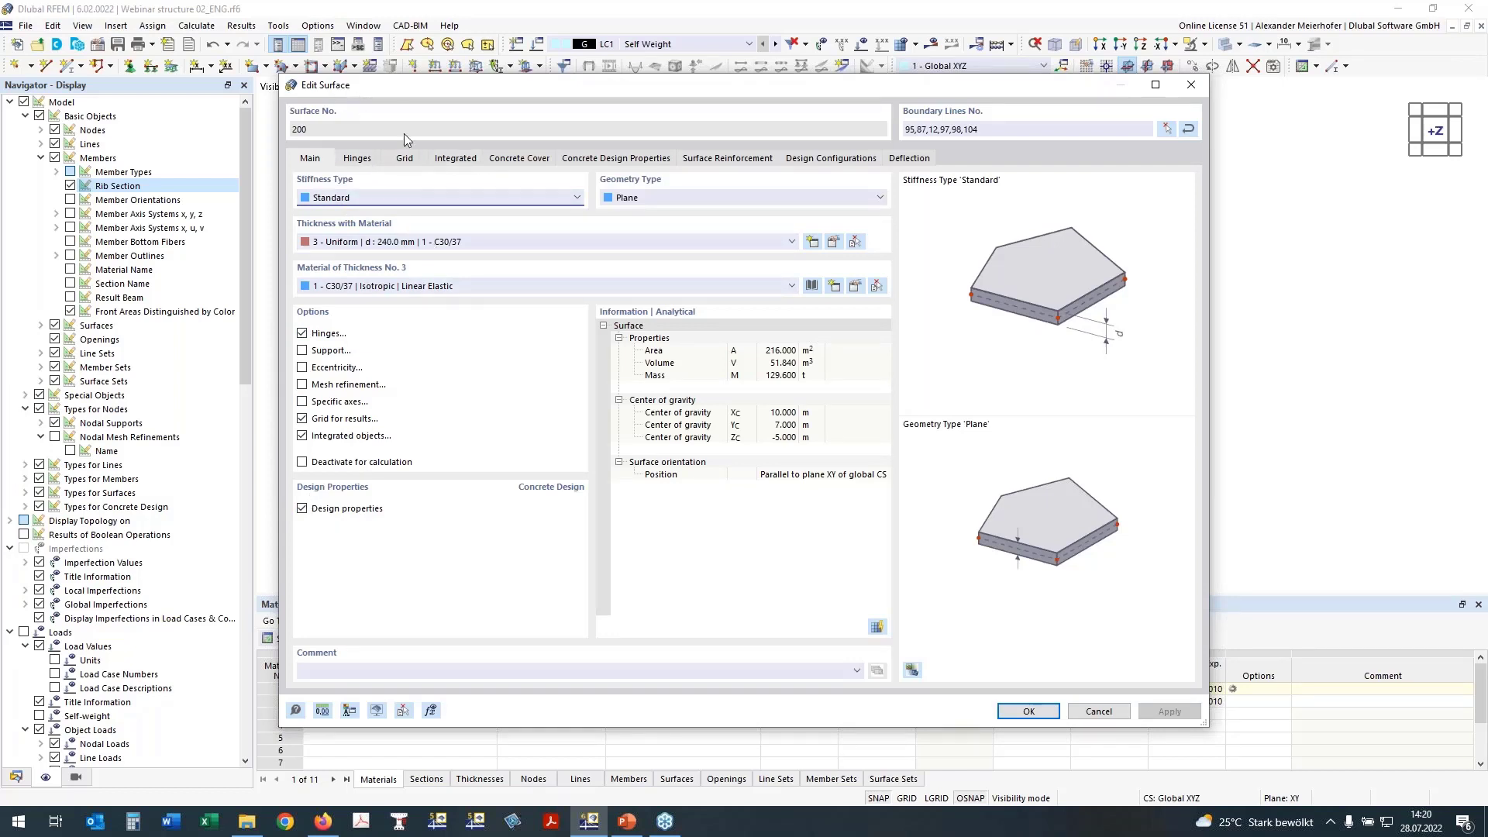
{"action": "left_click", "coordinate": [509, 160]}
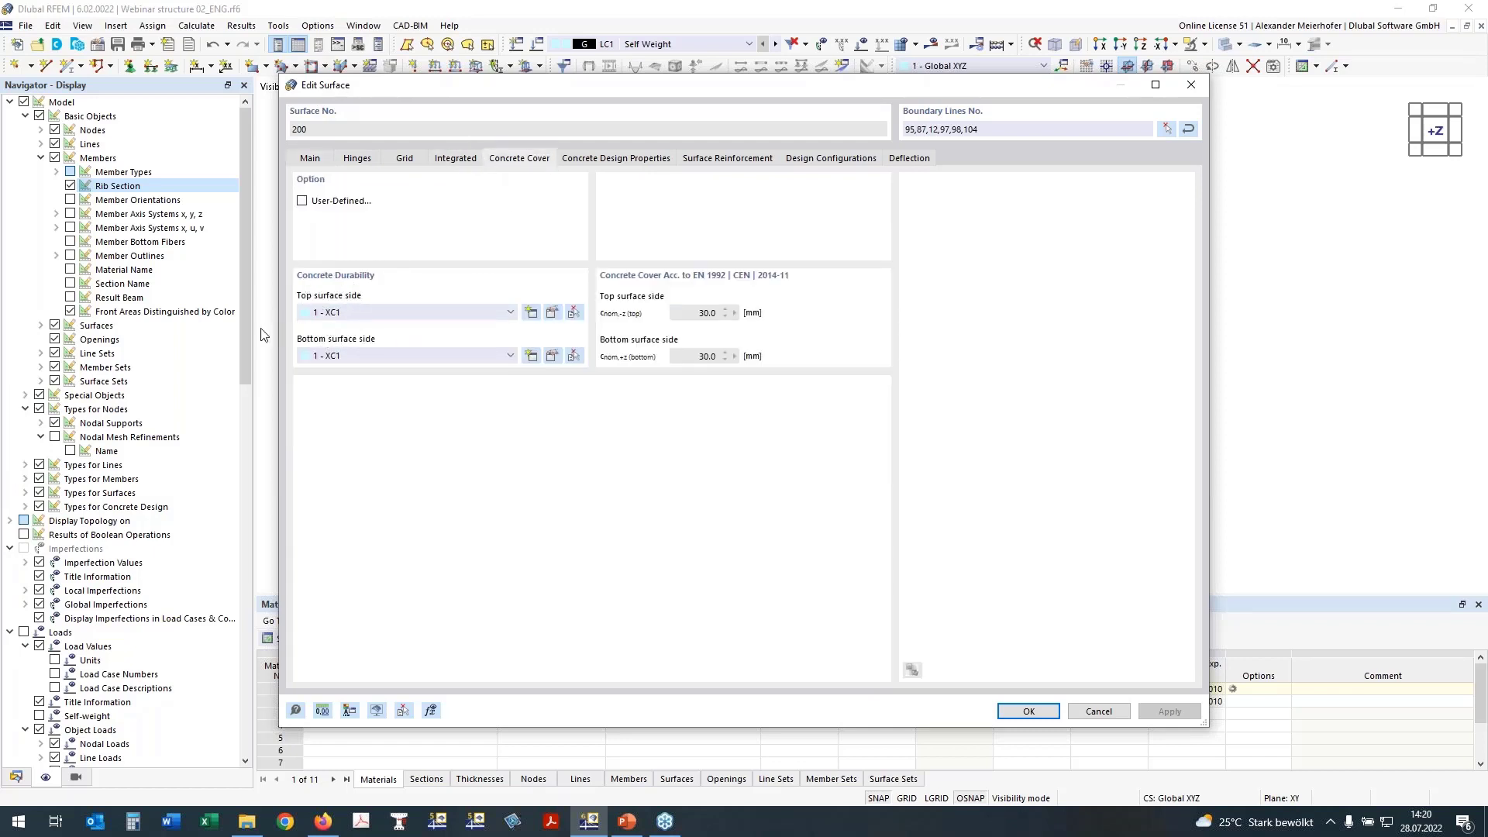
{"action": "left_click", "coordinate": [346, 314]}
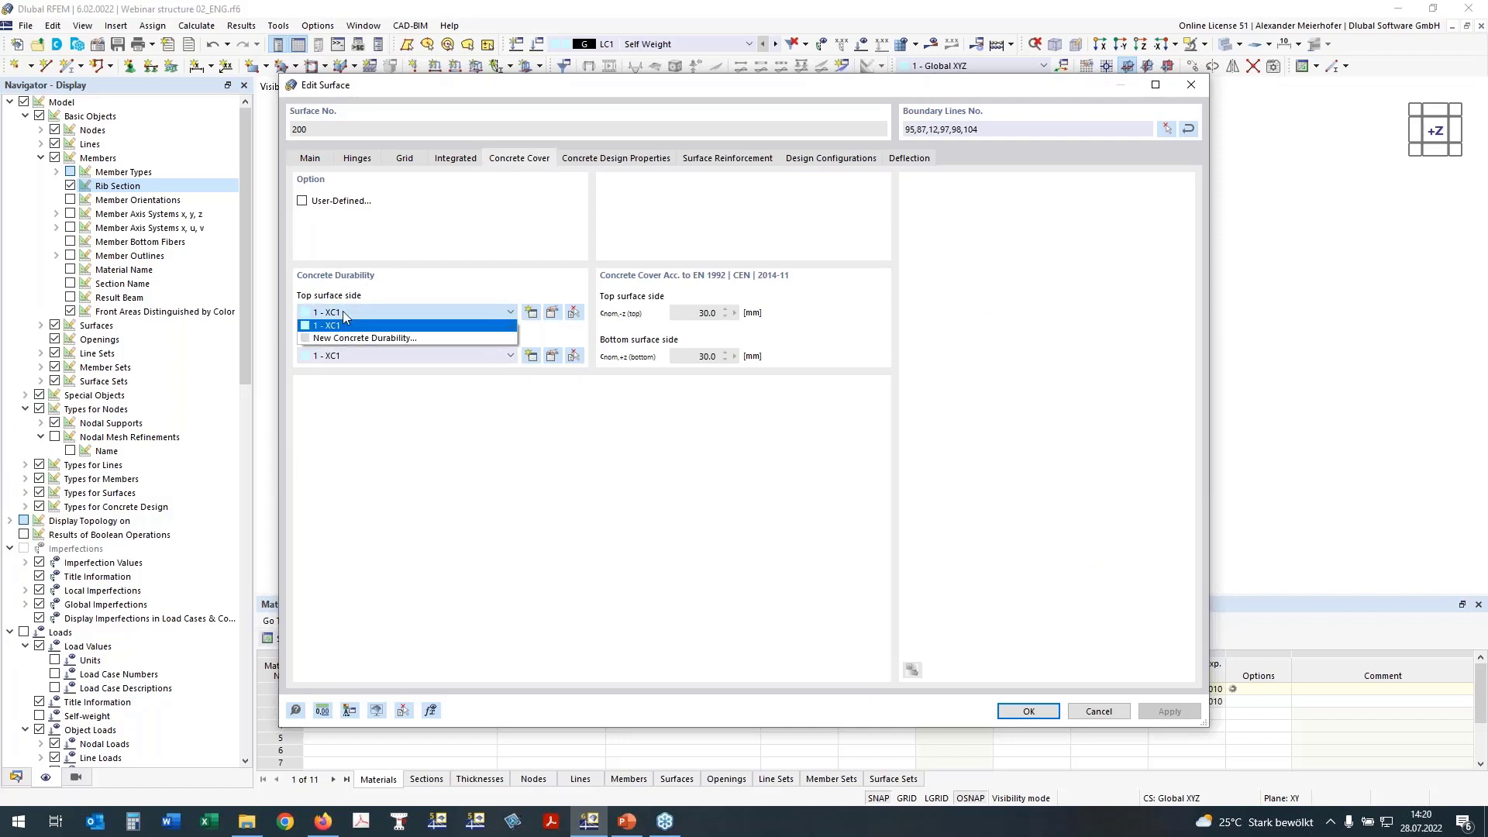
{"action": "left_click", "coordinate": [346, 315]}
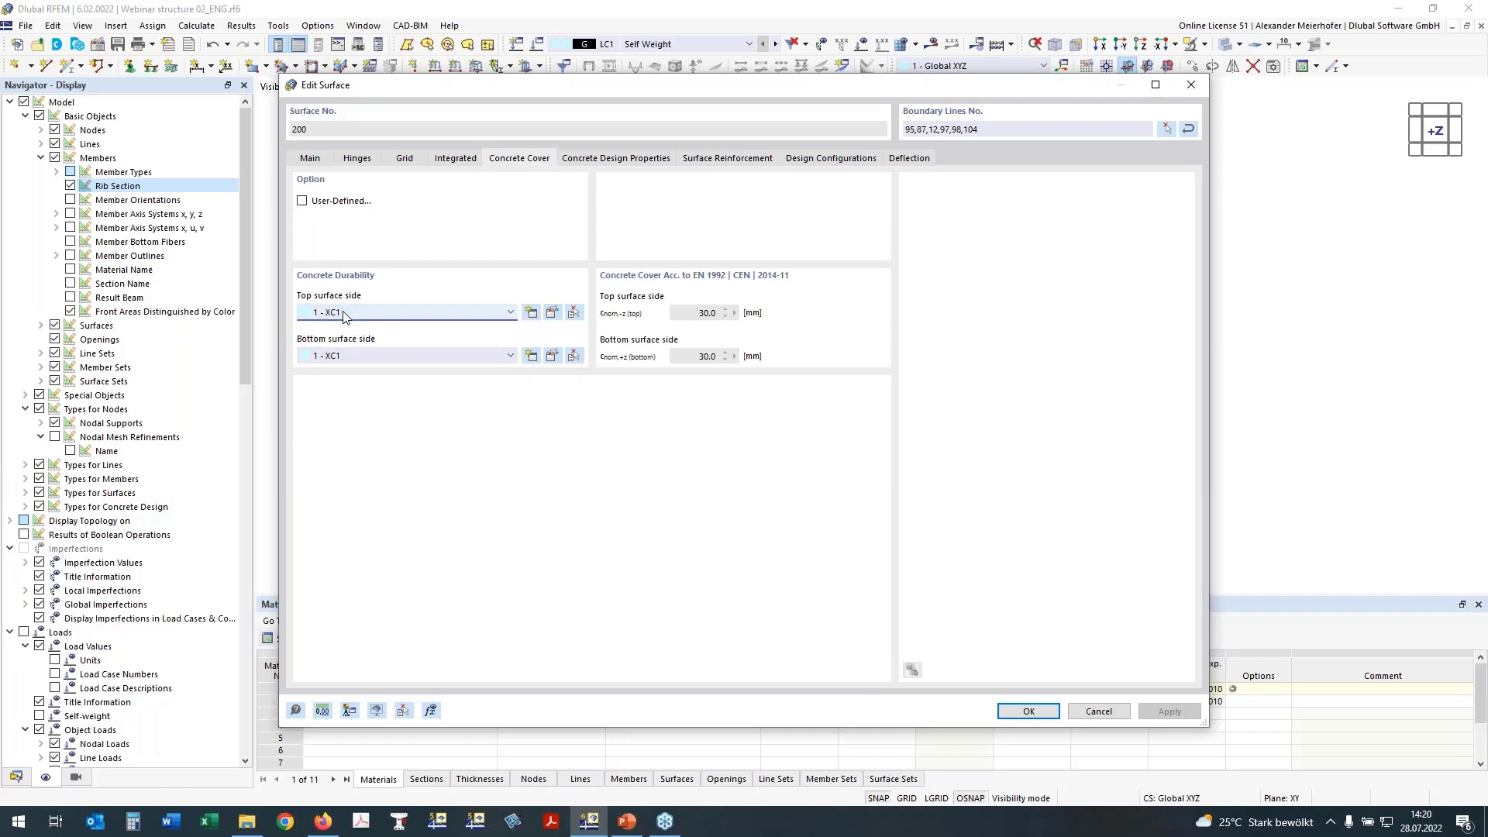
{"action": "left_click", "coordinate": [626, 159]}
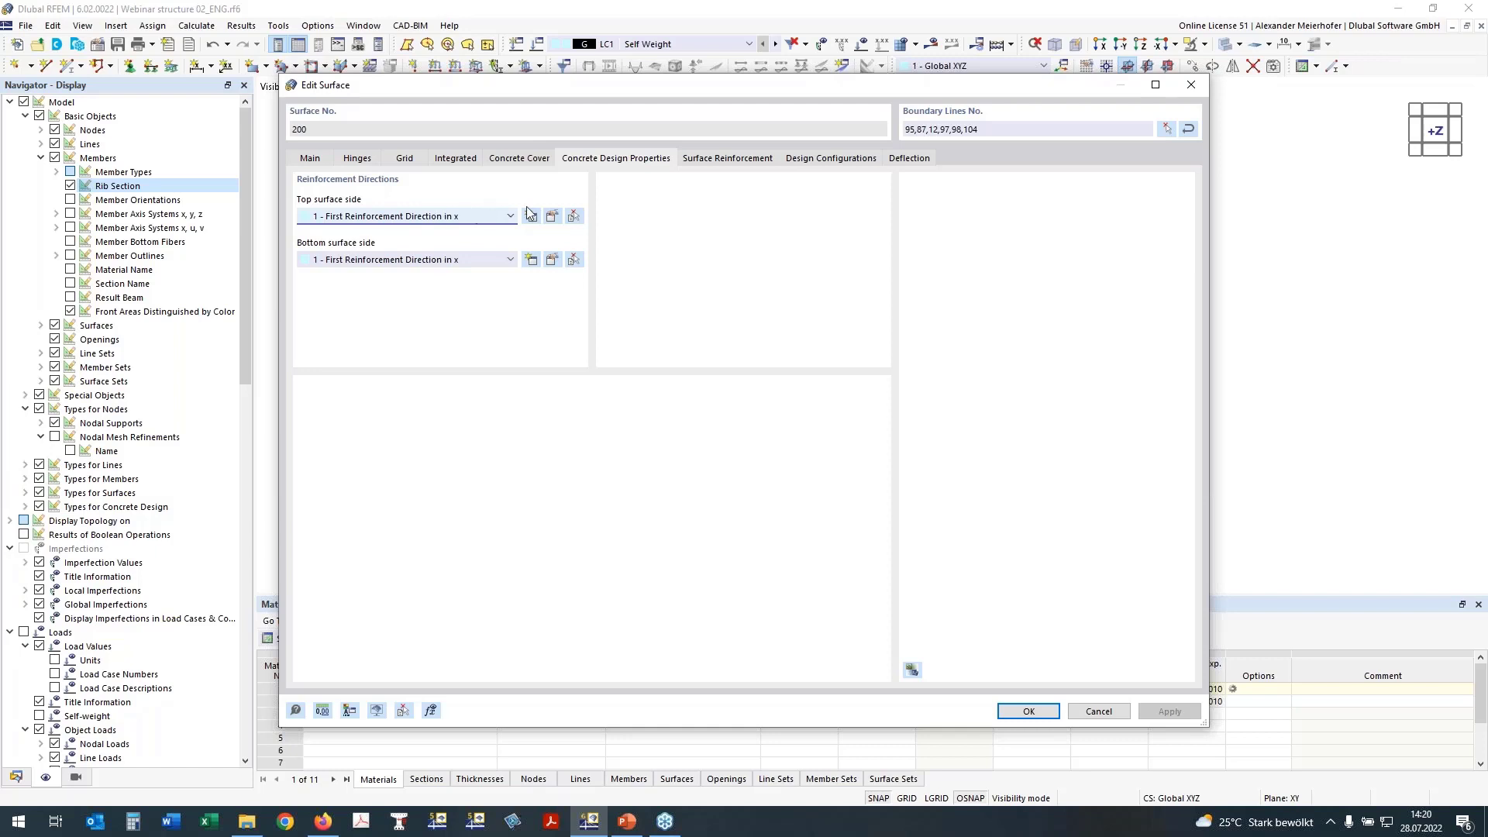
Step: Create a new surface reinforcement for the slab with additional transverse reinforcement and name it "Basic Reinforcement"
{"action": "left_click", "coordinate": [736, 160]}
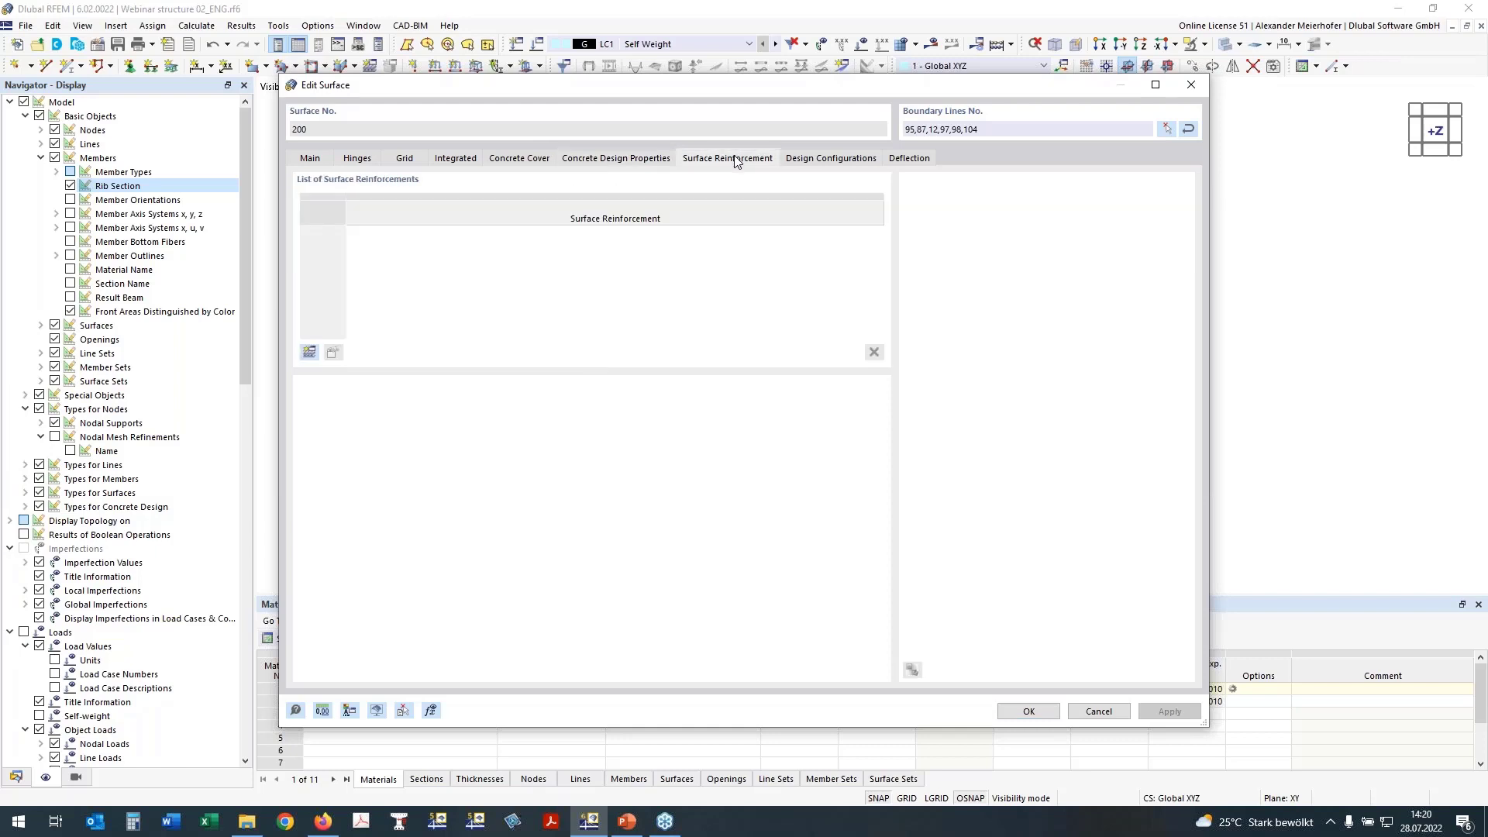
{"action": "left_click_drag", "start_coordinate": [690, 99], "coordinate": [692, 171]}
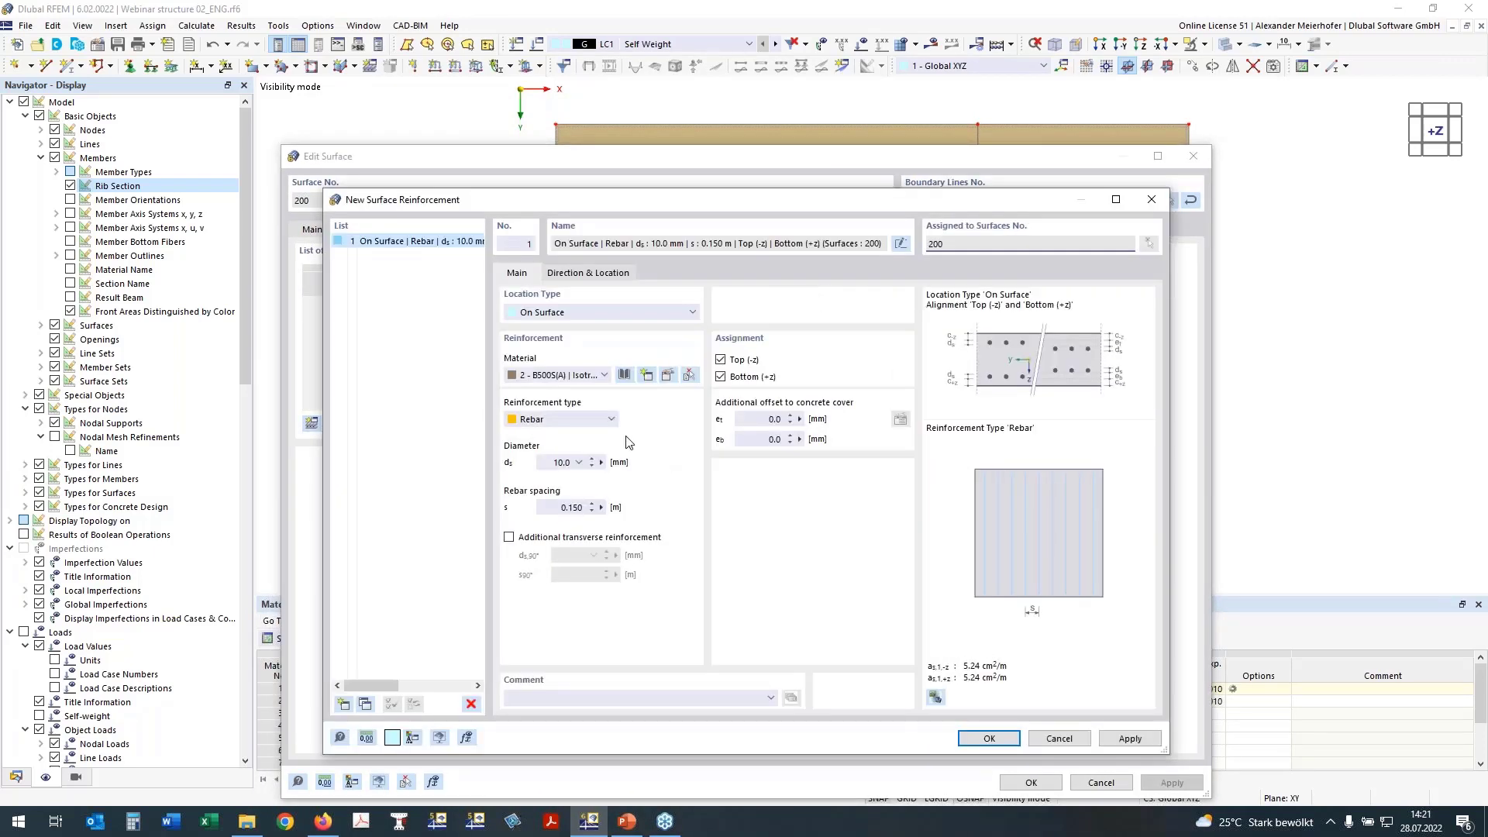
{"action": "left_click", "coordinate": [513, 536]}
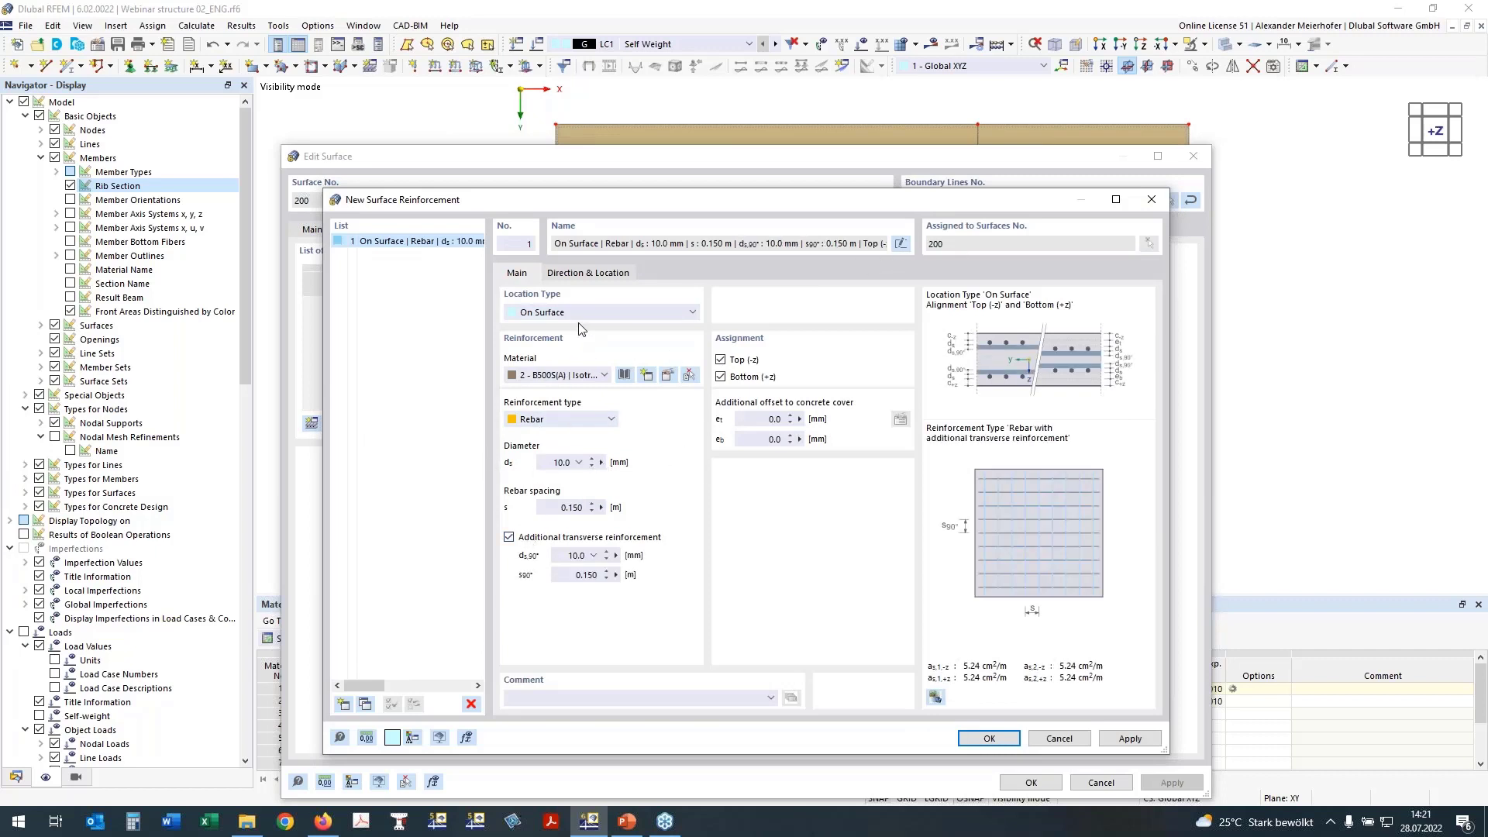
{"action": "left_click", "coordinate": [901, 244]}
{"action": "type", "text": "Basic Reinf"}
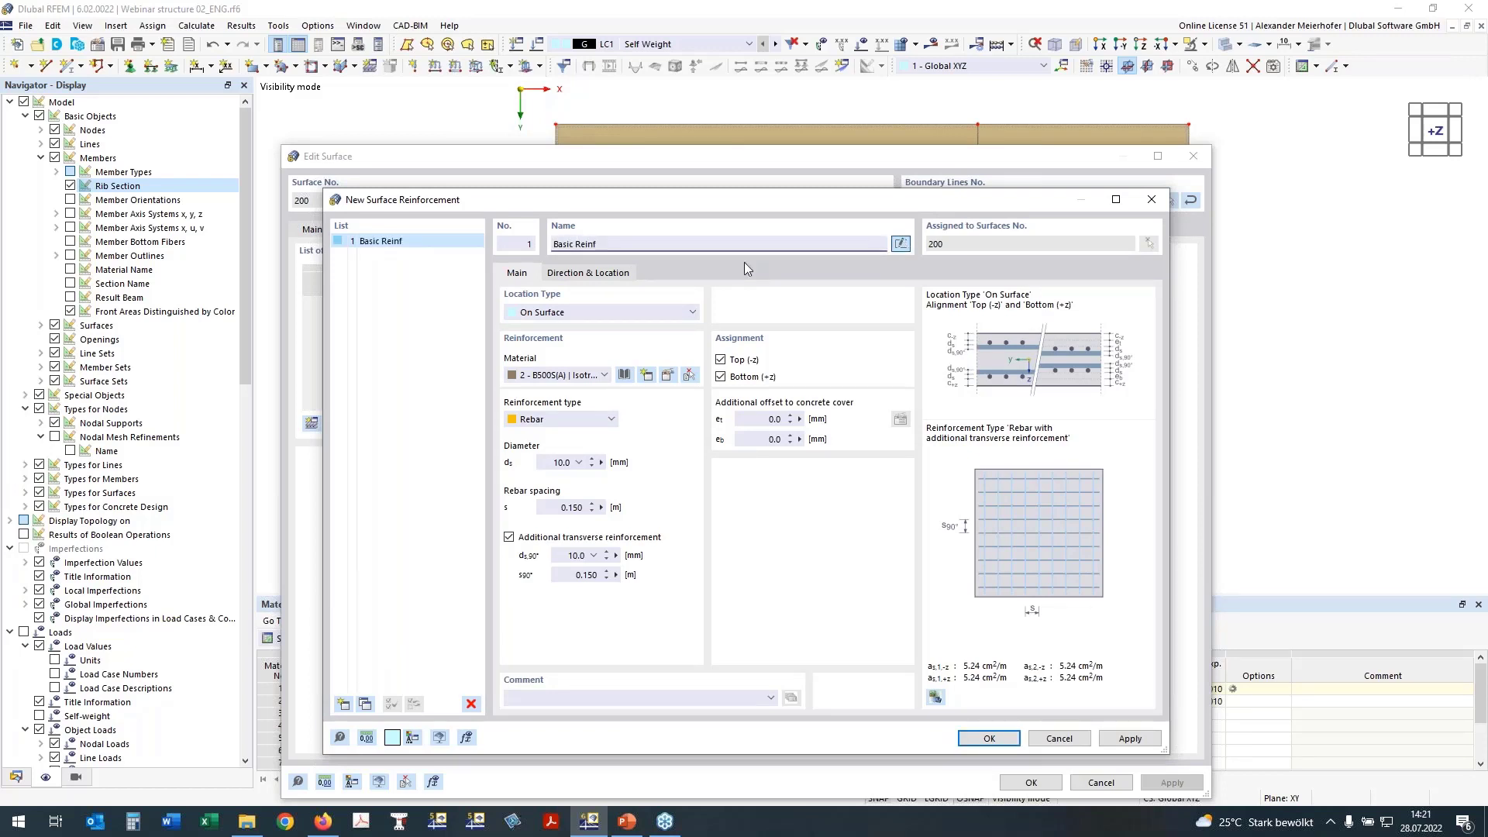
{"action": "type", "text": "orcement"}
Step: Set the spacing of the main and transverse rebars to 0.1 m and accept the surface reinforcement
{"action": "double_click", "coordinate": [576, 508]}
{"action": "type", "text": "1"}
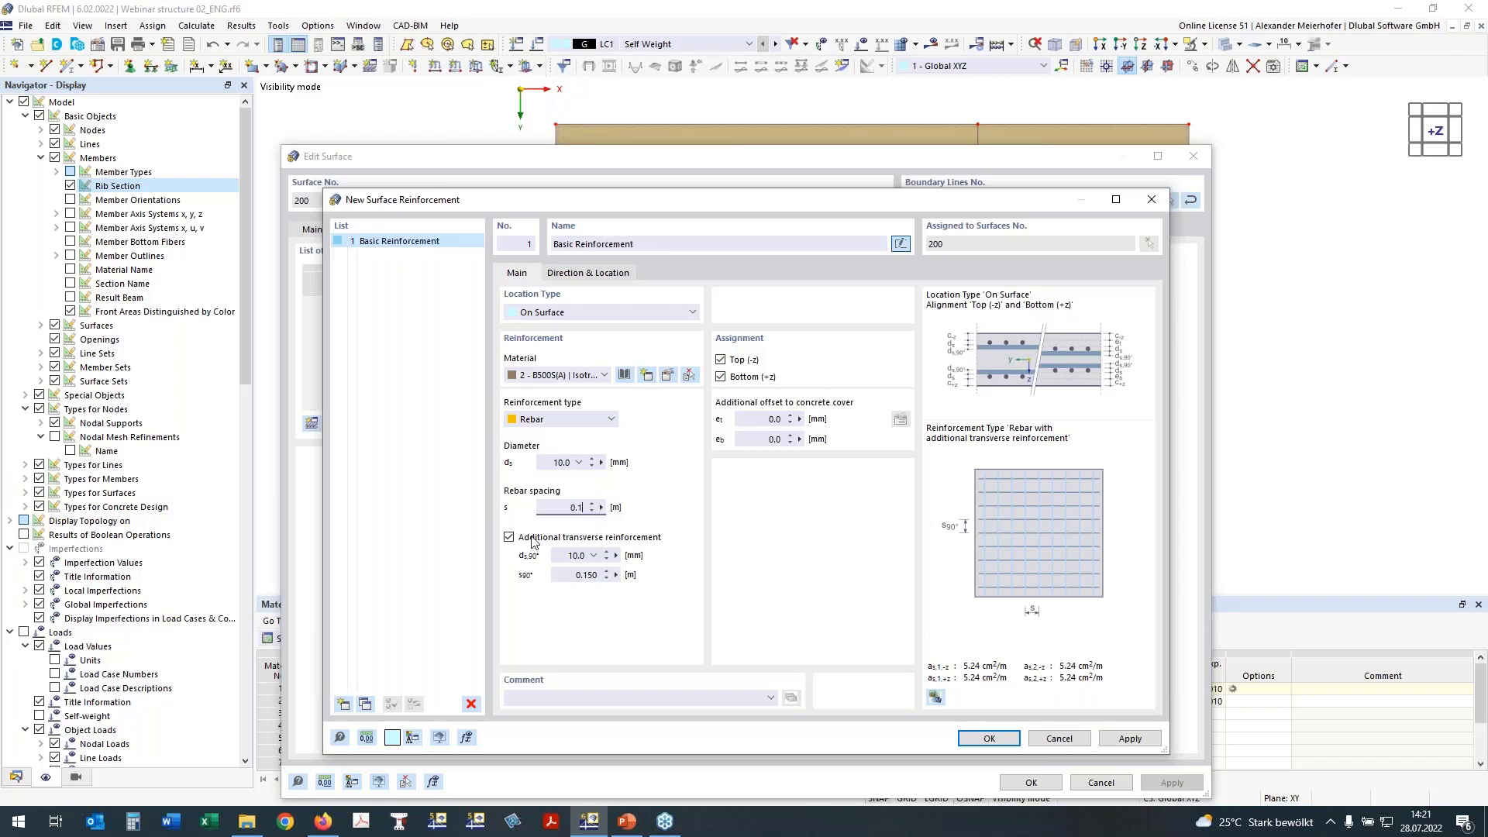
{"action": "double_click", "coordinate": [588, 579]}
{"action": "type", "text": "1"}
{"action": "left_click", "coordinate": [550, 463]}
{"action": "left_click", "coordinate": [1000, 740]}
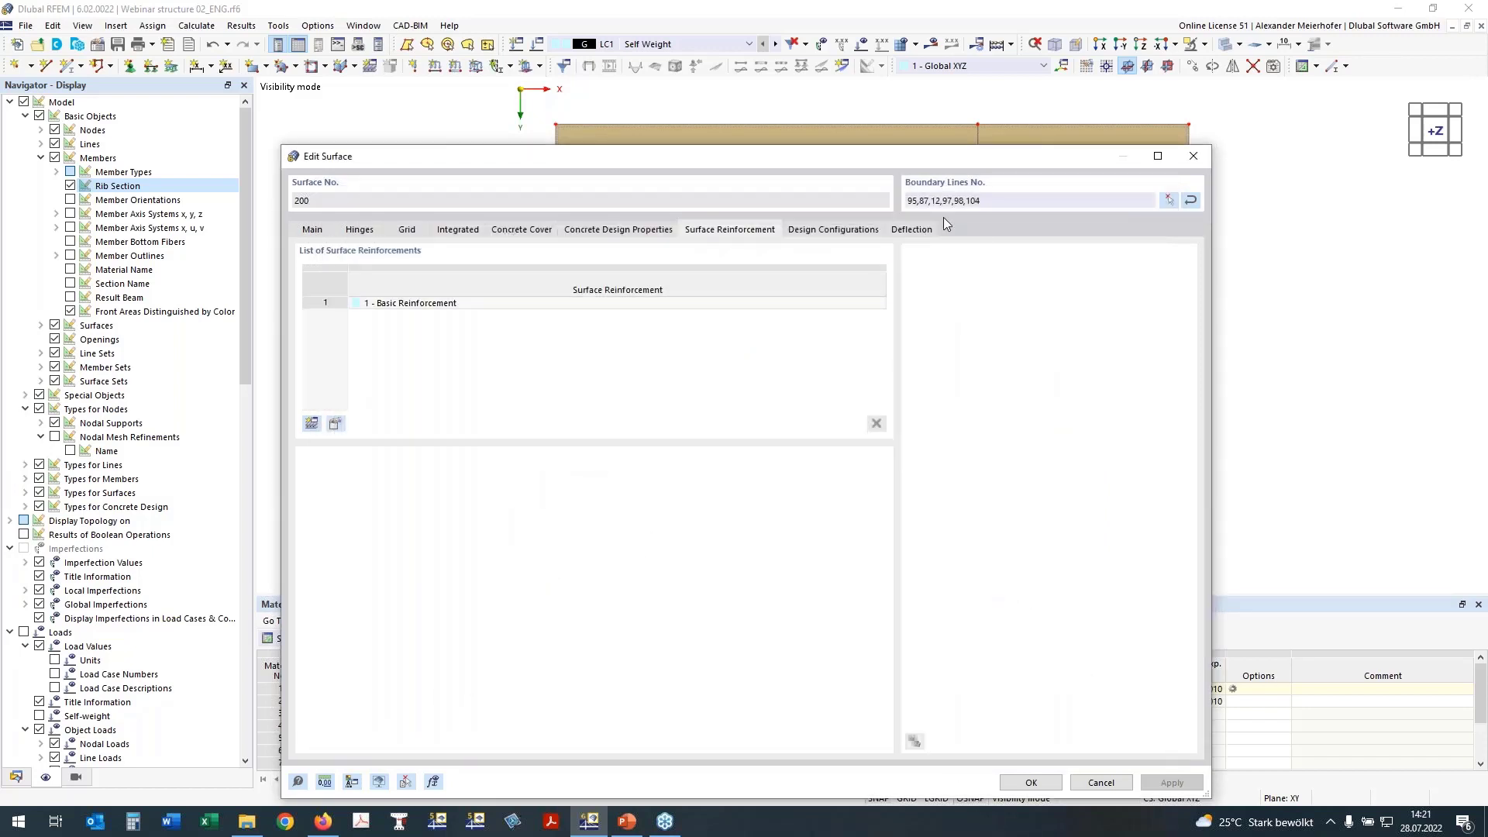
Step: Set the displacement reference for the slab's deflection analysis to Parallel surface at the point of minimum nodal deformation
{"action": "left_click", "coordinate": [850, 230]}
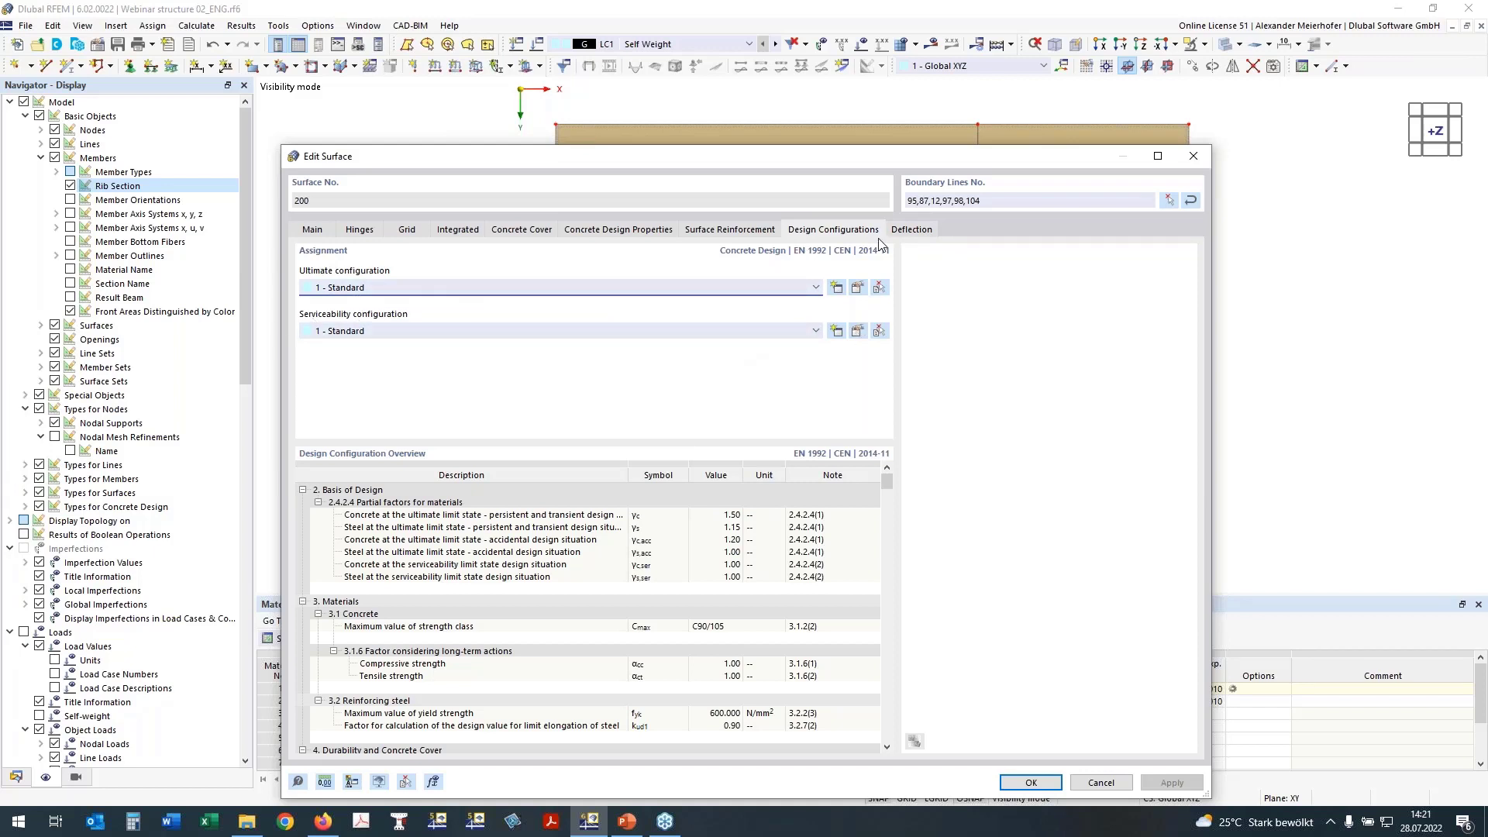
{"action": "left_click", "coordinate": [915, 230]}
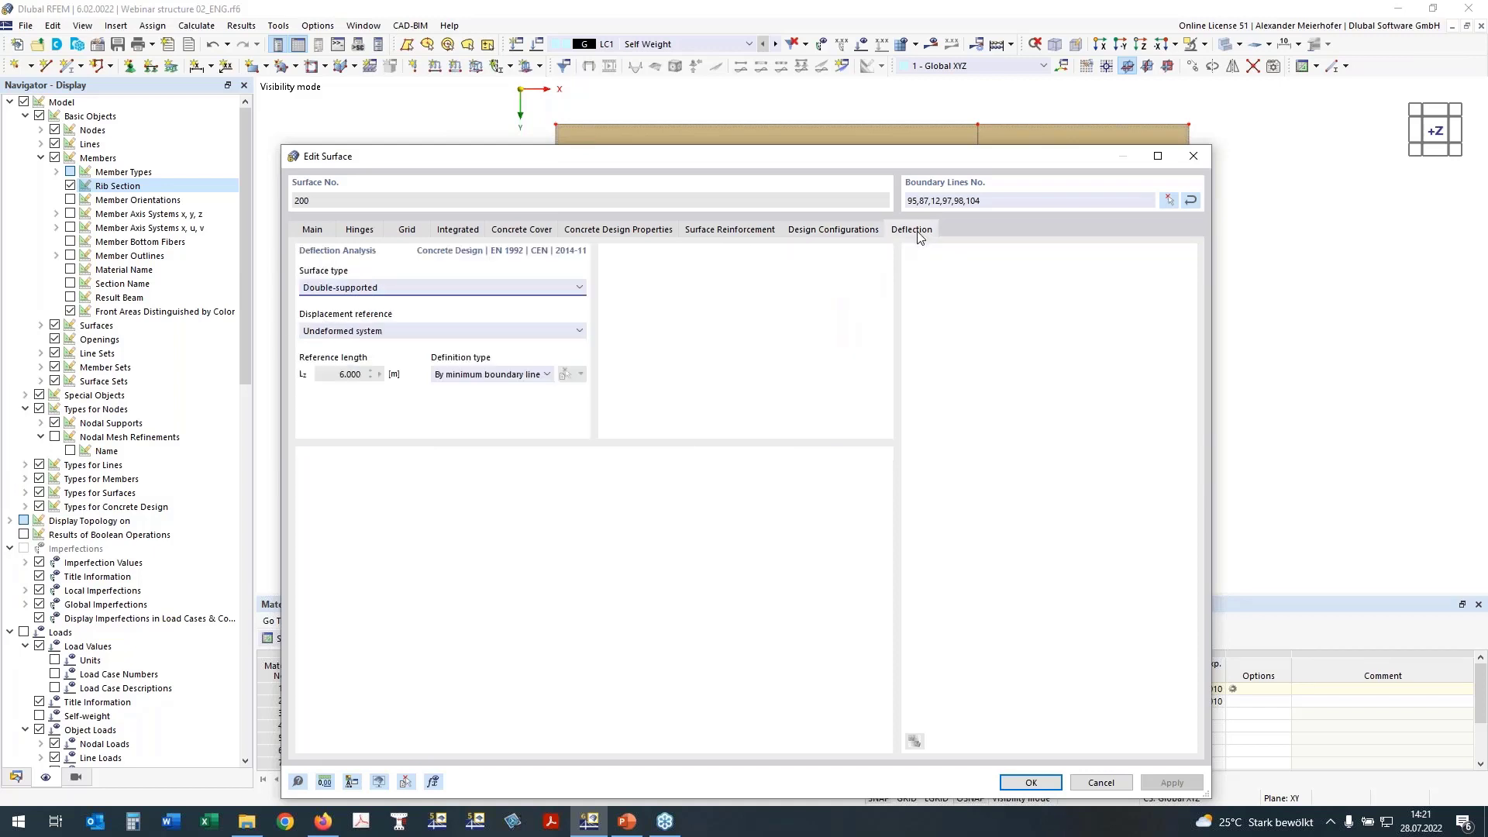
{"action": "left_click_drag", "start_coordinate": [692, 146], "coordinate": [719, 265]}
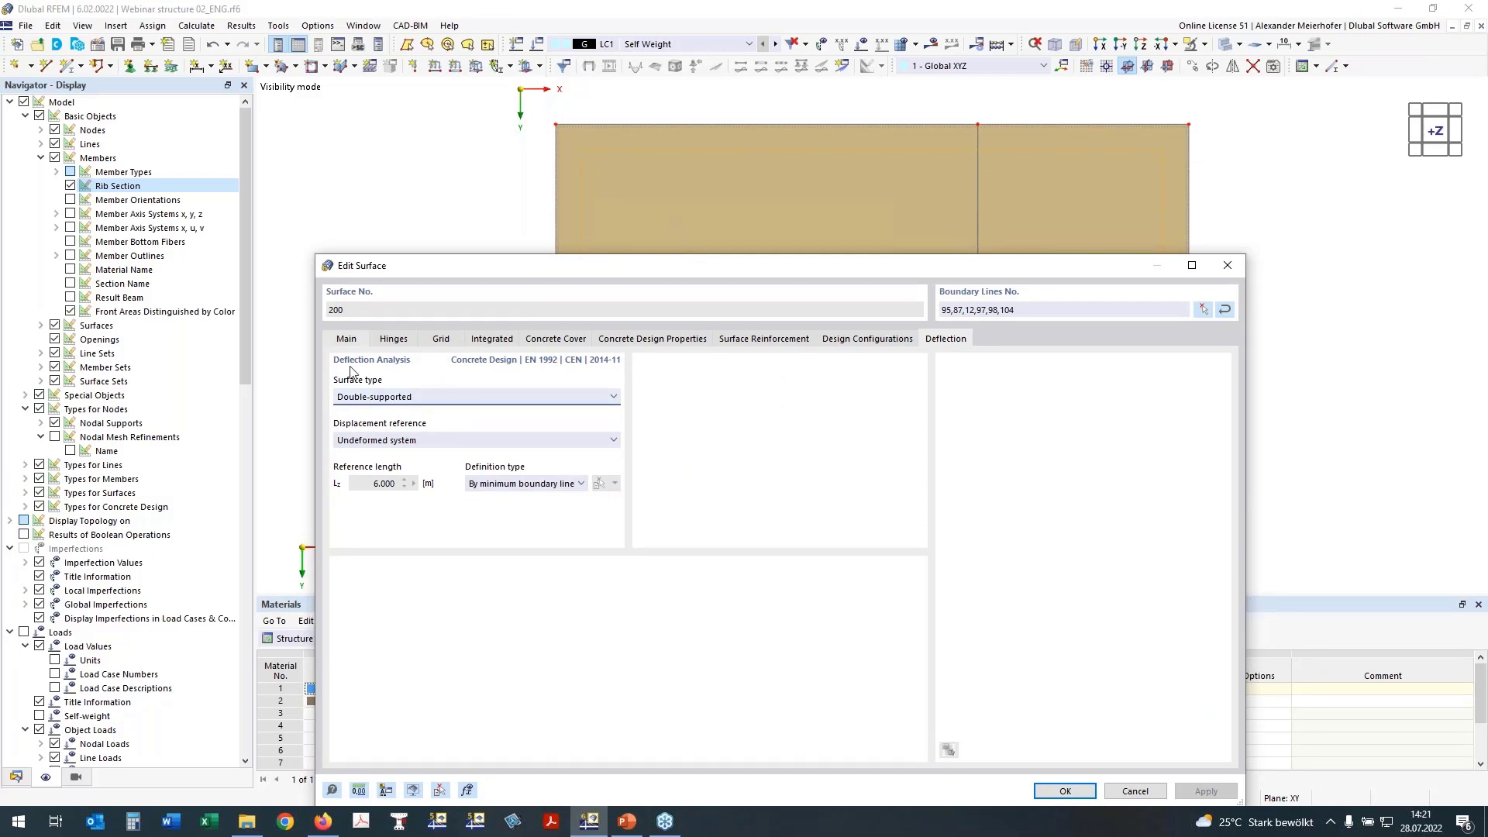
{"action": "left_click", "coordinate": [366, 440]}
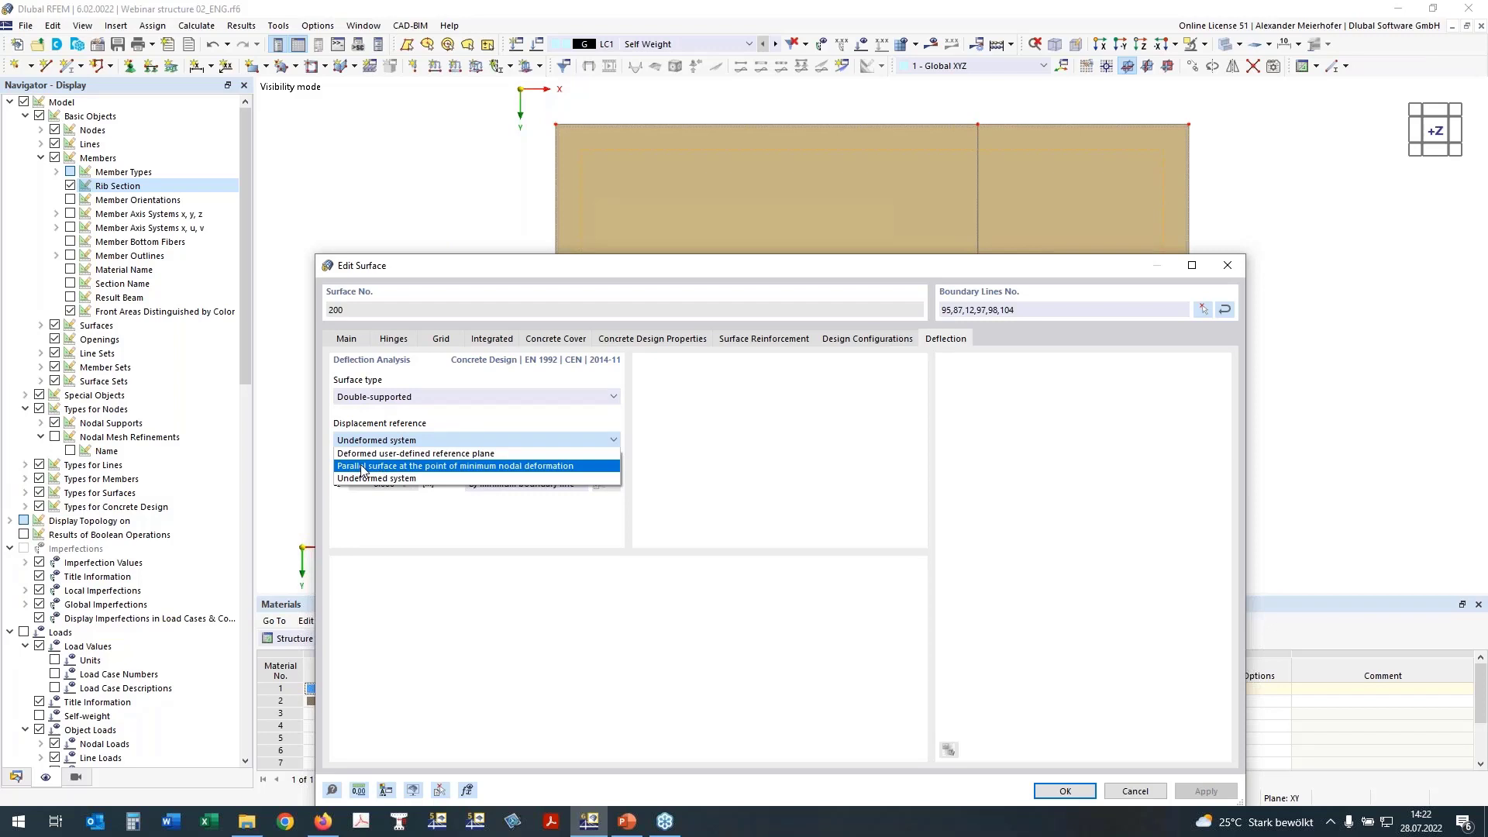
{"action": "left_click", "coordinate": [362, 466]}
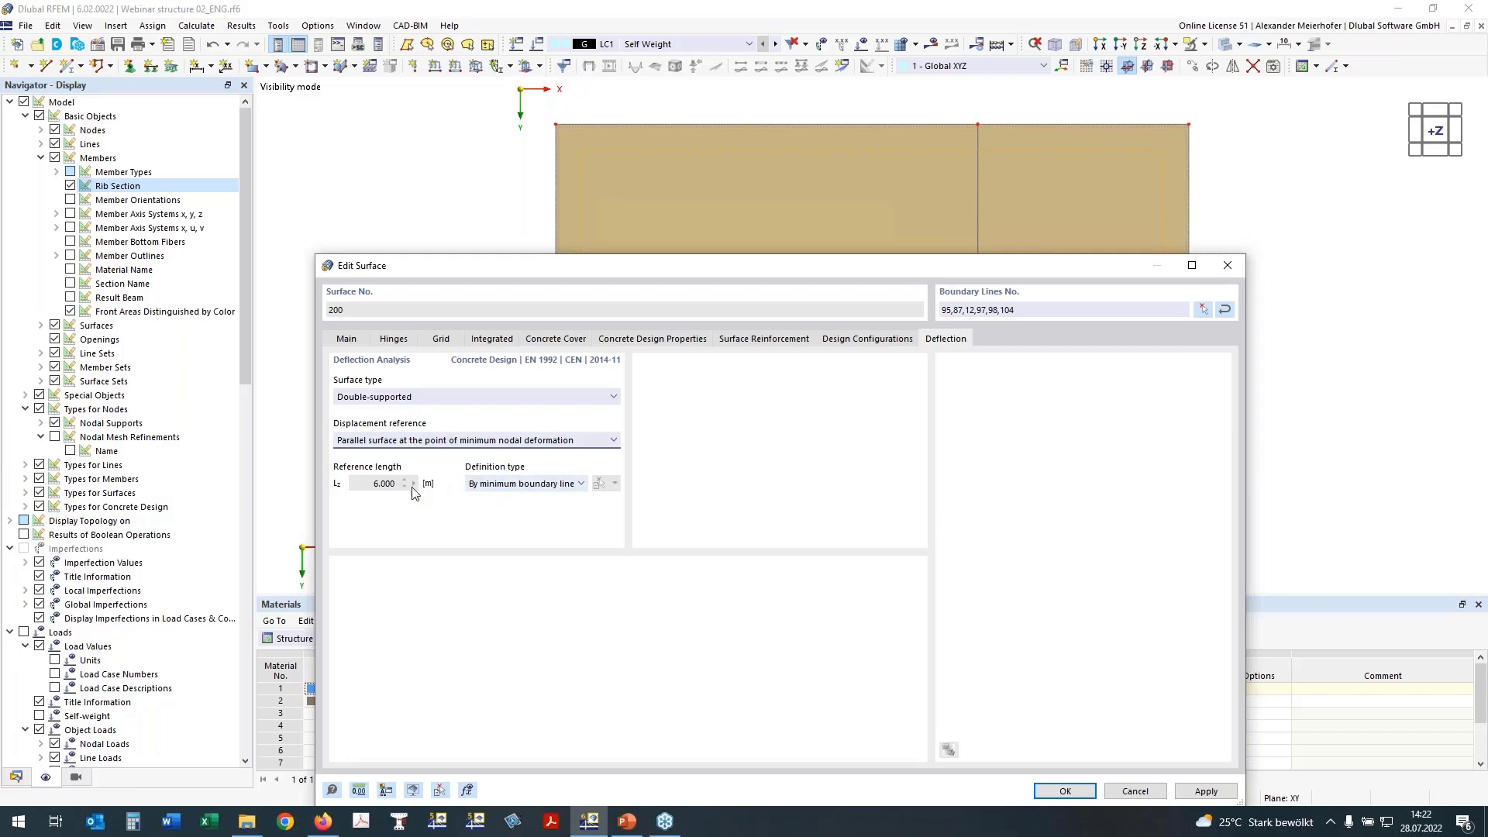
Step: Define the slab's deflection reference length manually from the node between the ribs and the edge column node at the same X, and accept the surface changes
{"action": "left_click", "coordinate": [526, 488]}
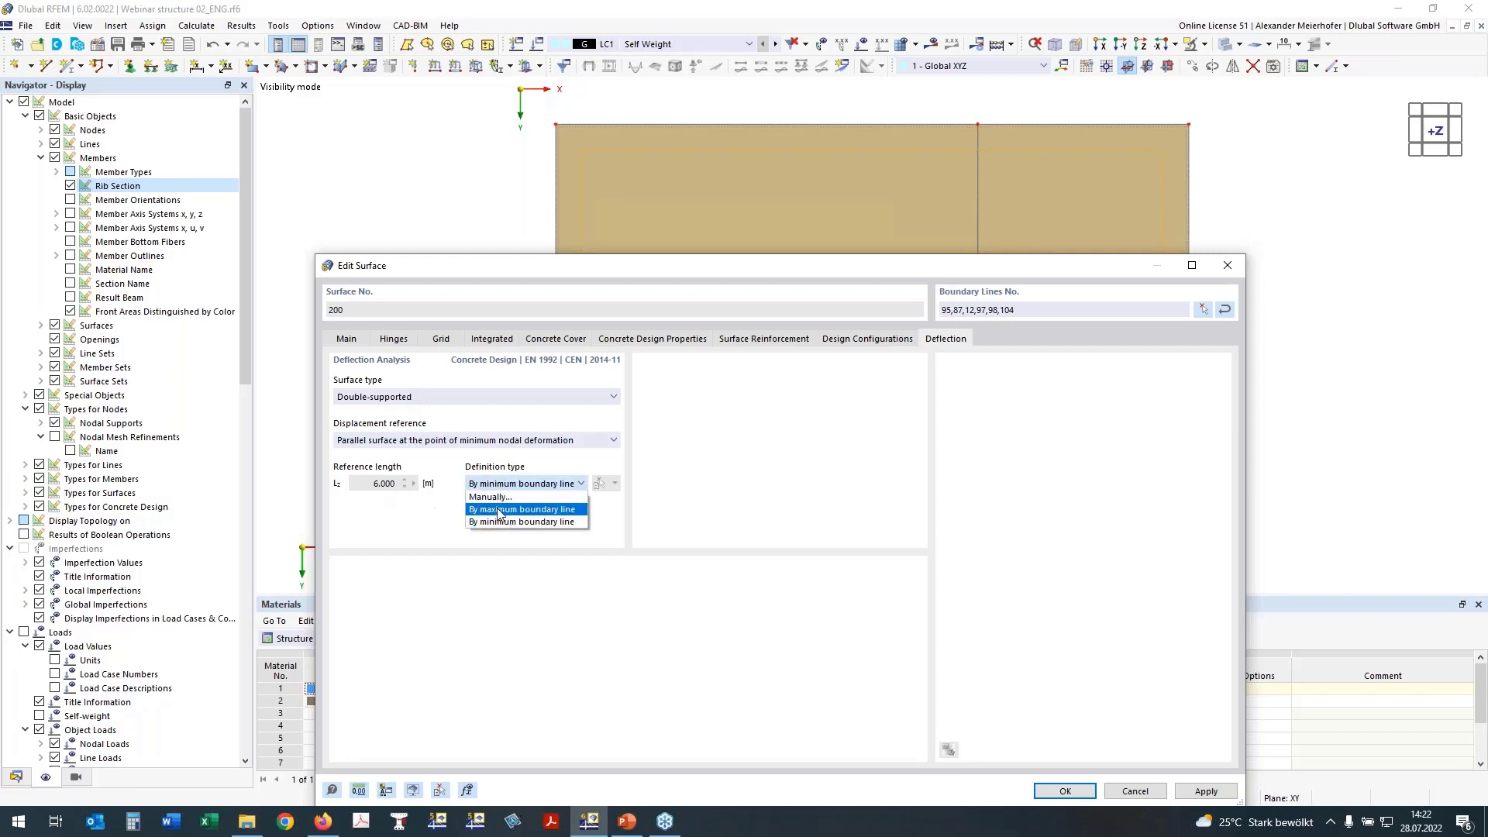
{"action": "left_click", "coordinate": [524, 500]}
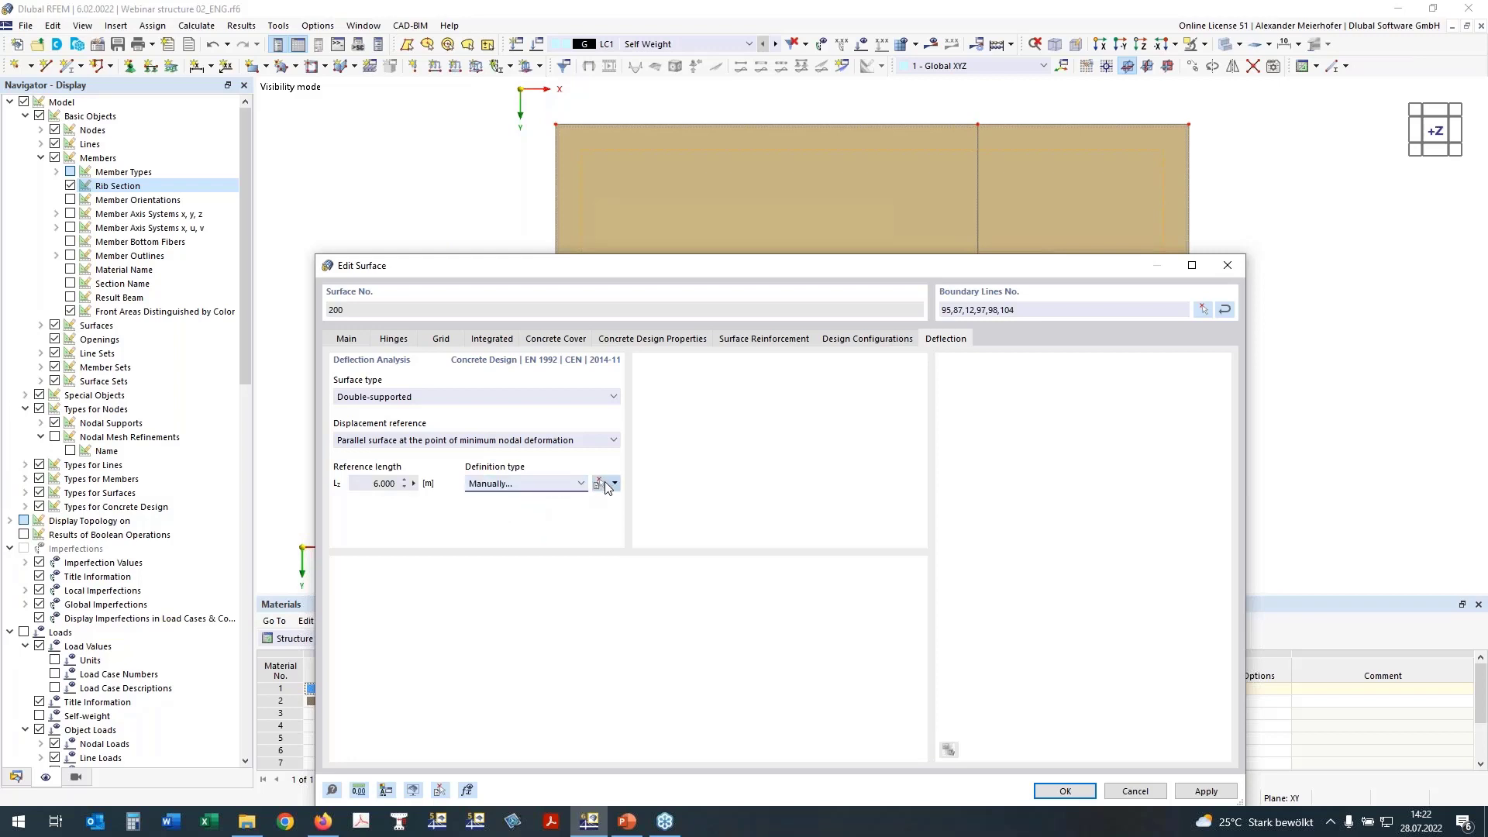
{"action": "left_click", "coordinate": [605, 481]}
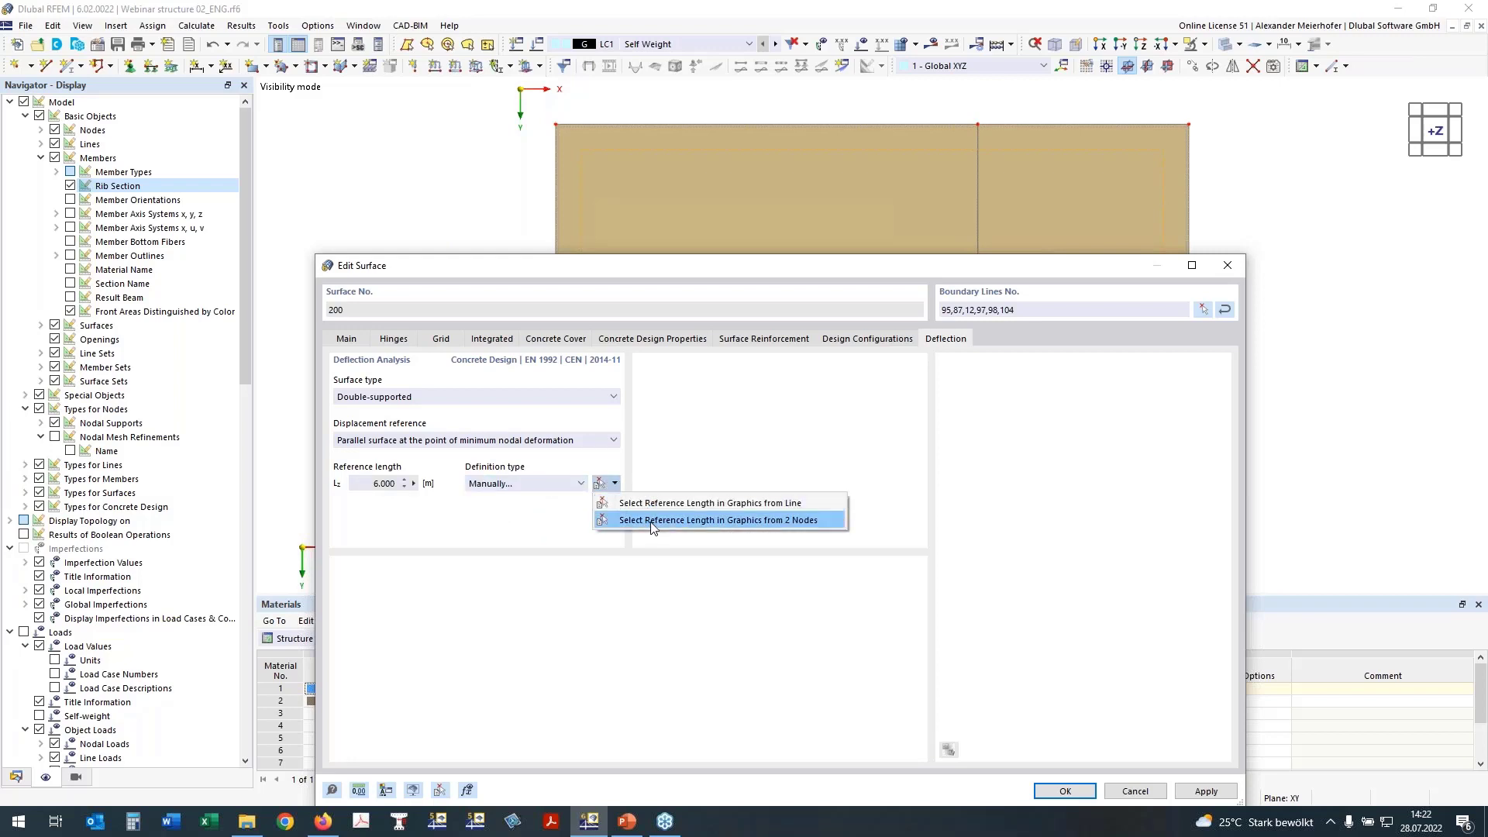
{"action": "left_click", "coordinate": [651, 520]}
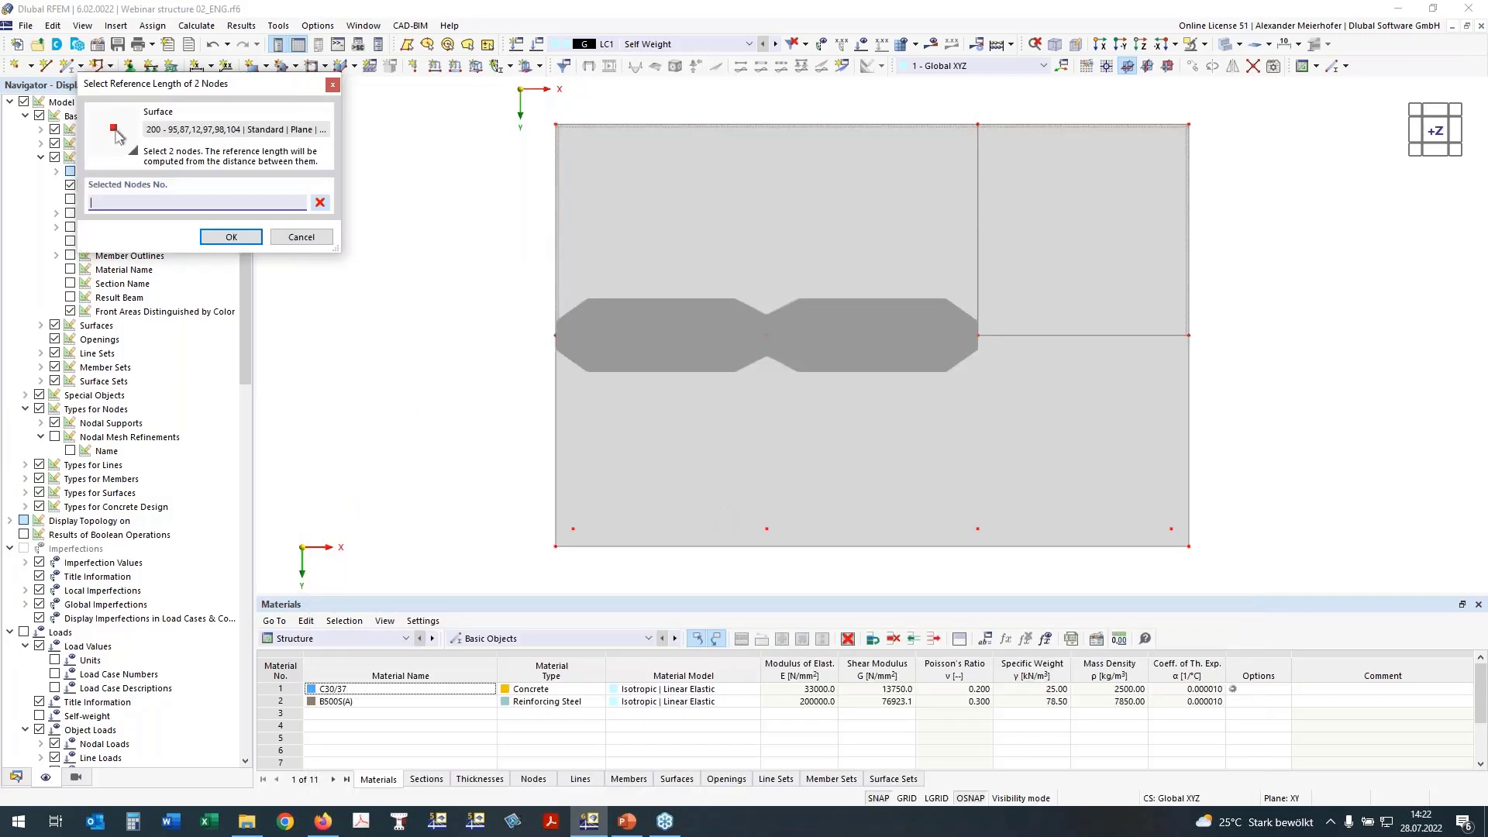
{"action": "left_click", "coordinate": [766, 335]}
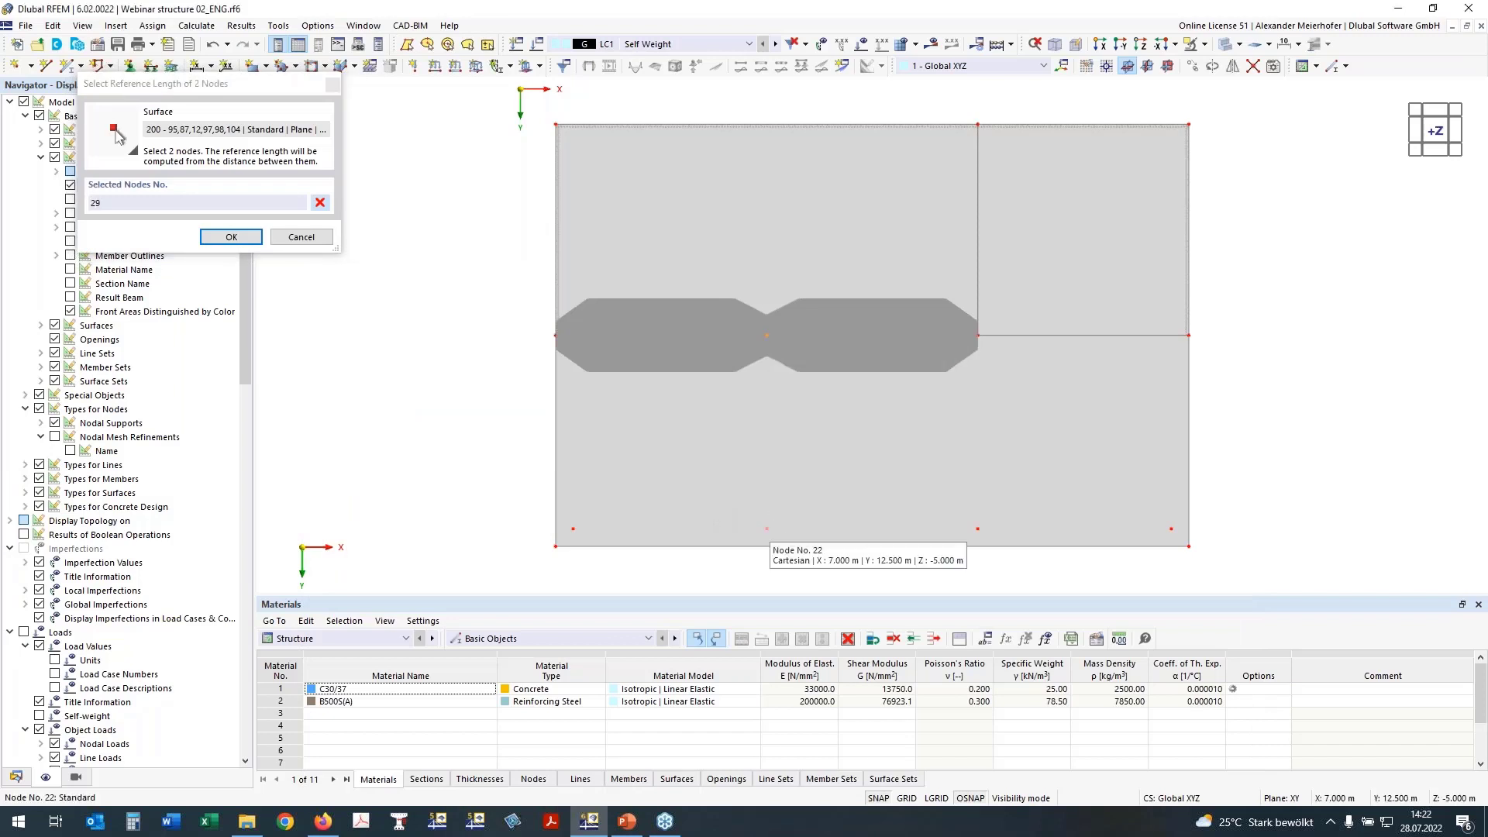
{"action": "left_click", "coordinate": [767, 528]}
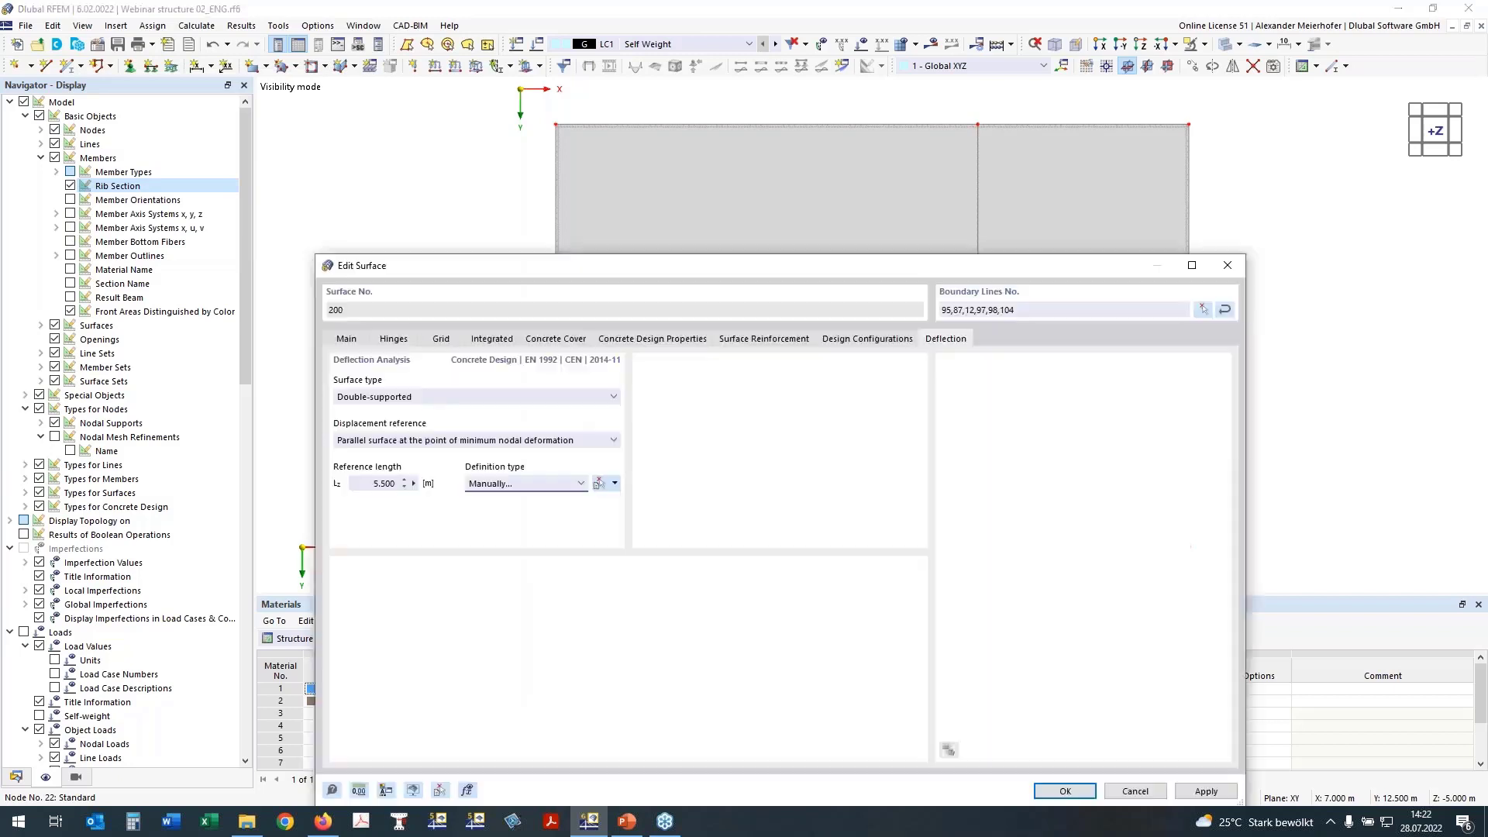
{"action": "left_click", "coordinate": [1066, 792]}
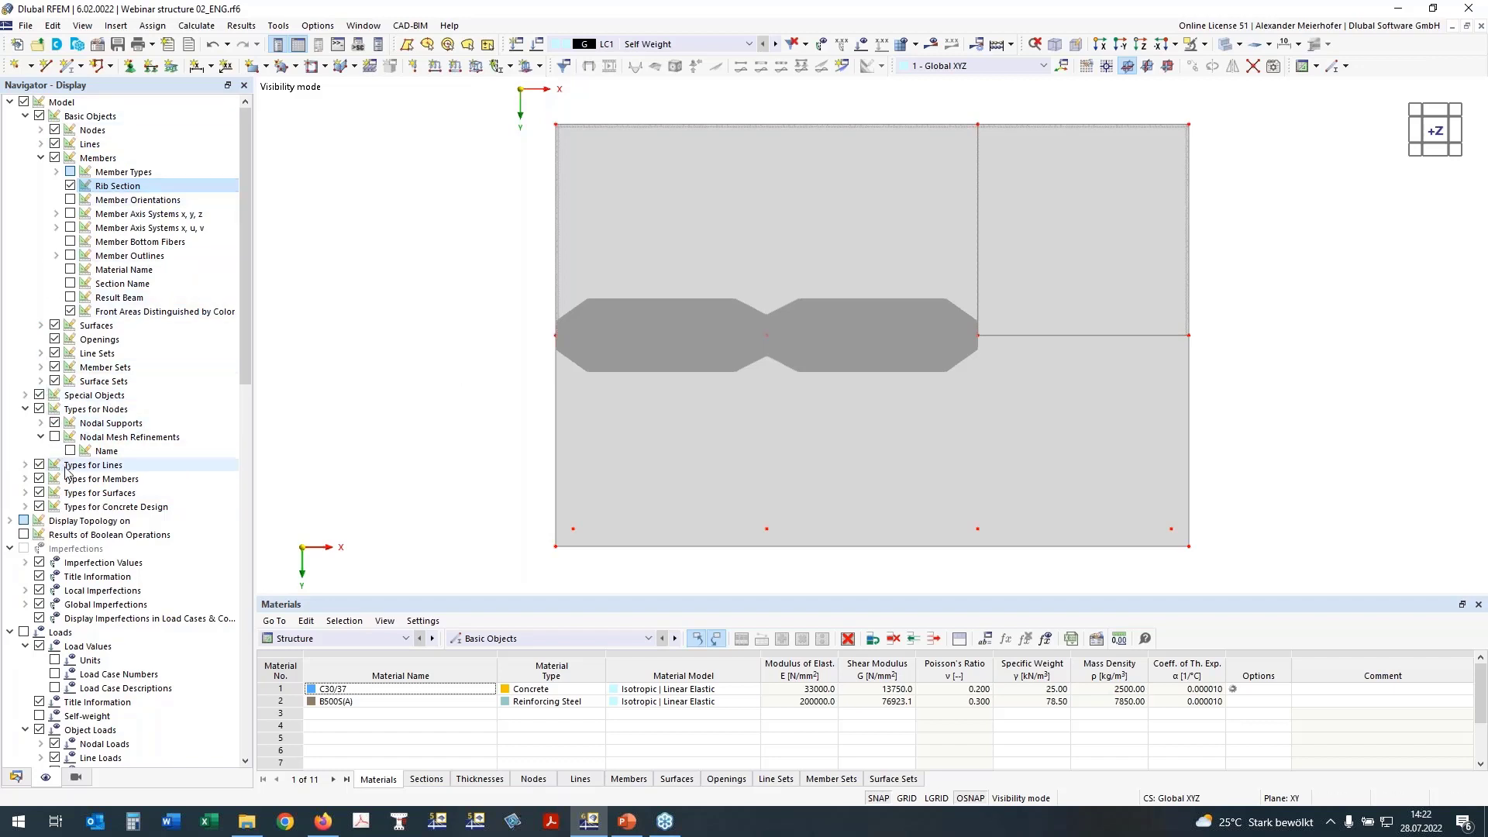
Step: Enable the On Surface display for longitudinal surface reinforcement and check the slab's rebar mesh from above
{"action": "left_click", "coordinate": [24, 506]}
{"action": "scroll", "coordinate": [53, 500], "scroll_direction": "down", "scroll_amount": 2}
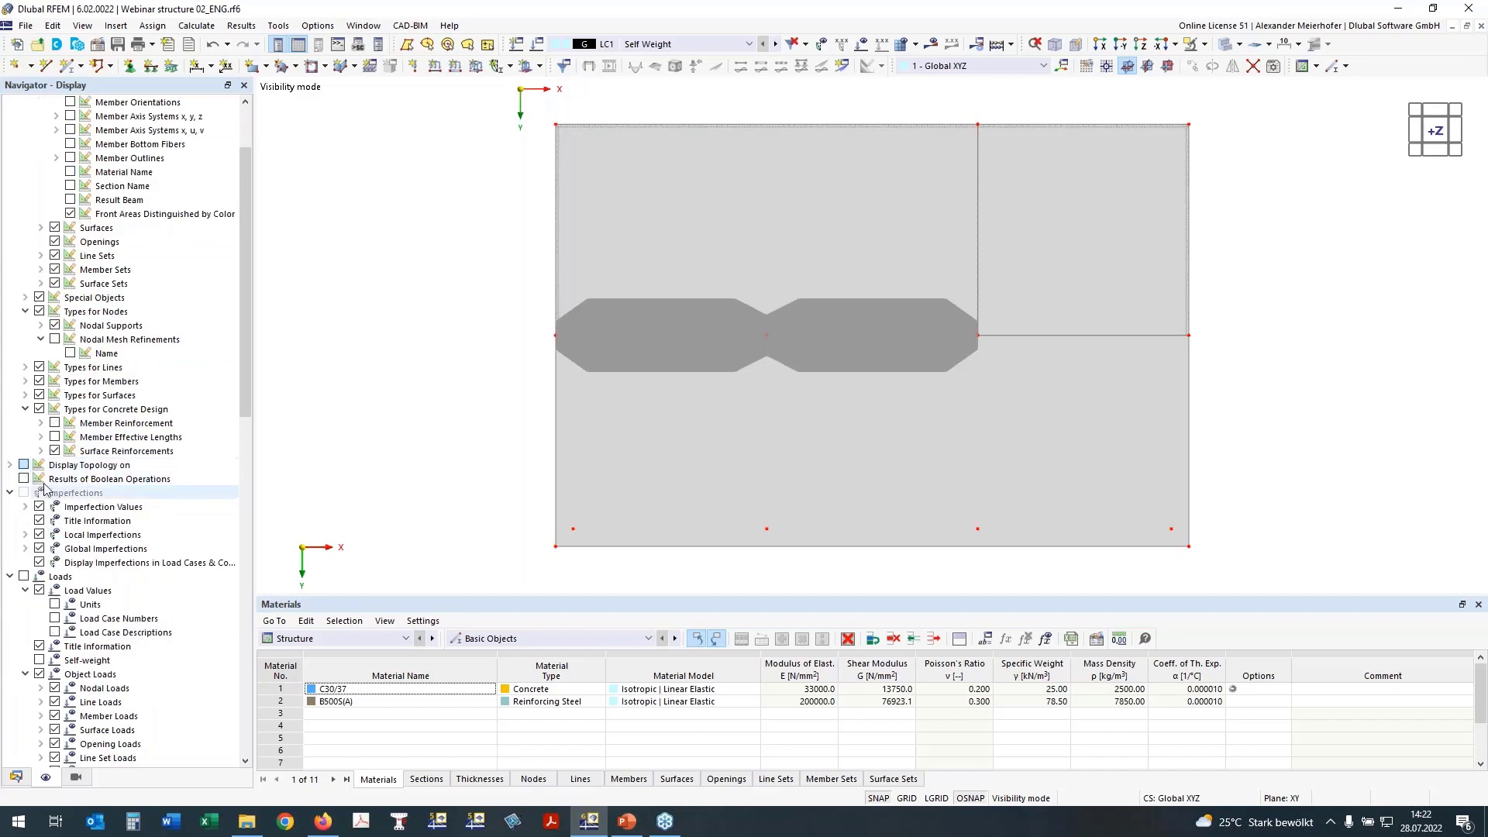
{"action": "left_click", "coordinate": [41, 452]}
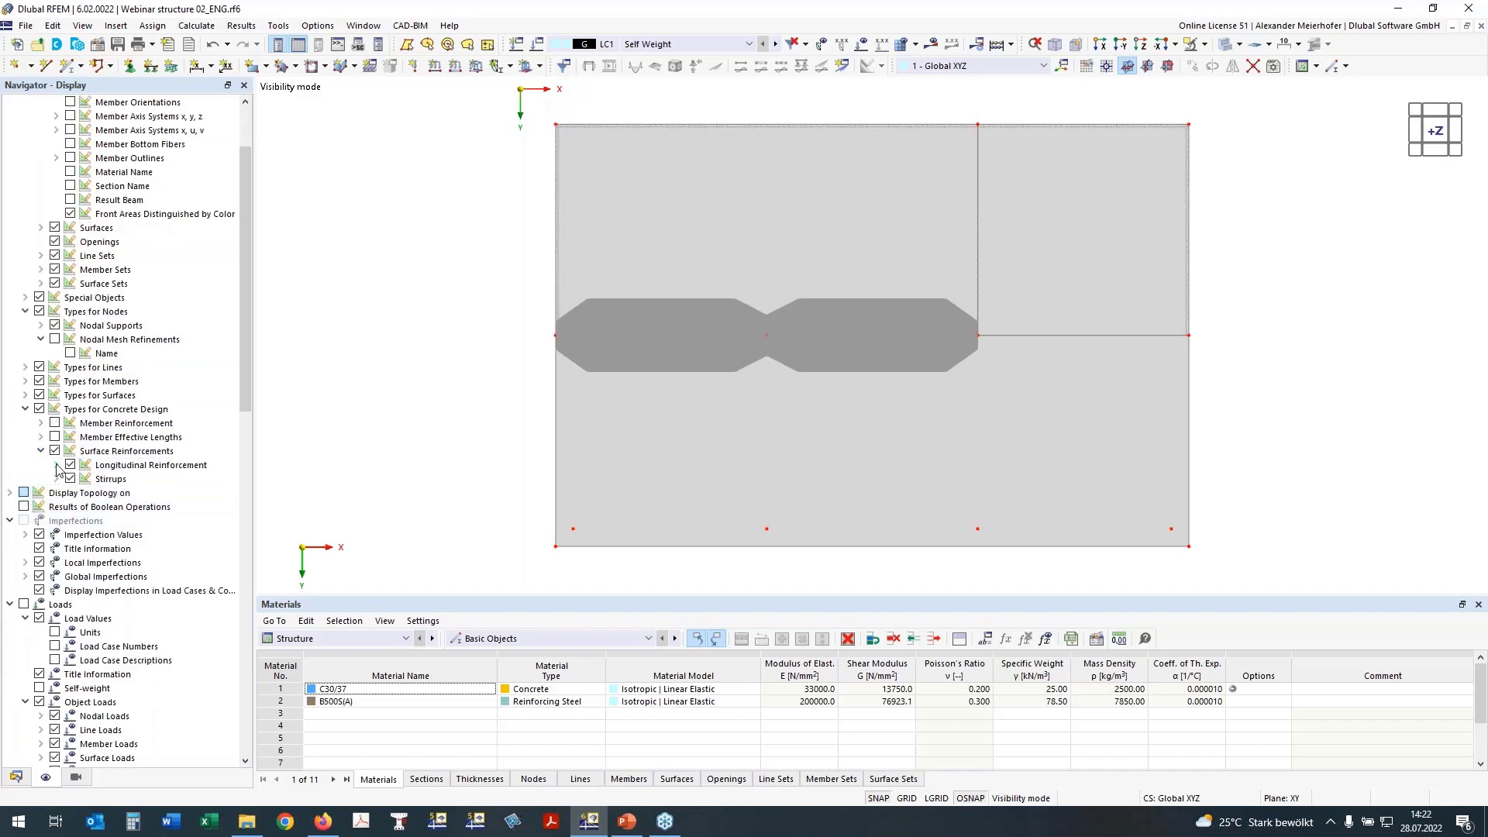
{"action": "left_click", "coordinate": [56, 466]}
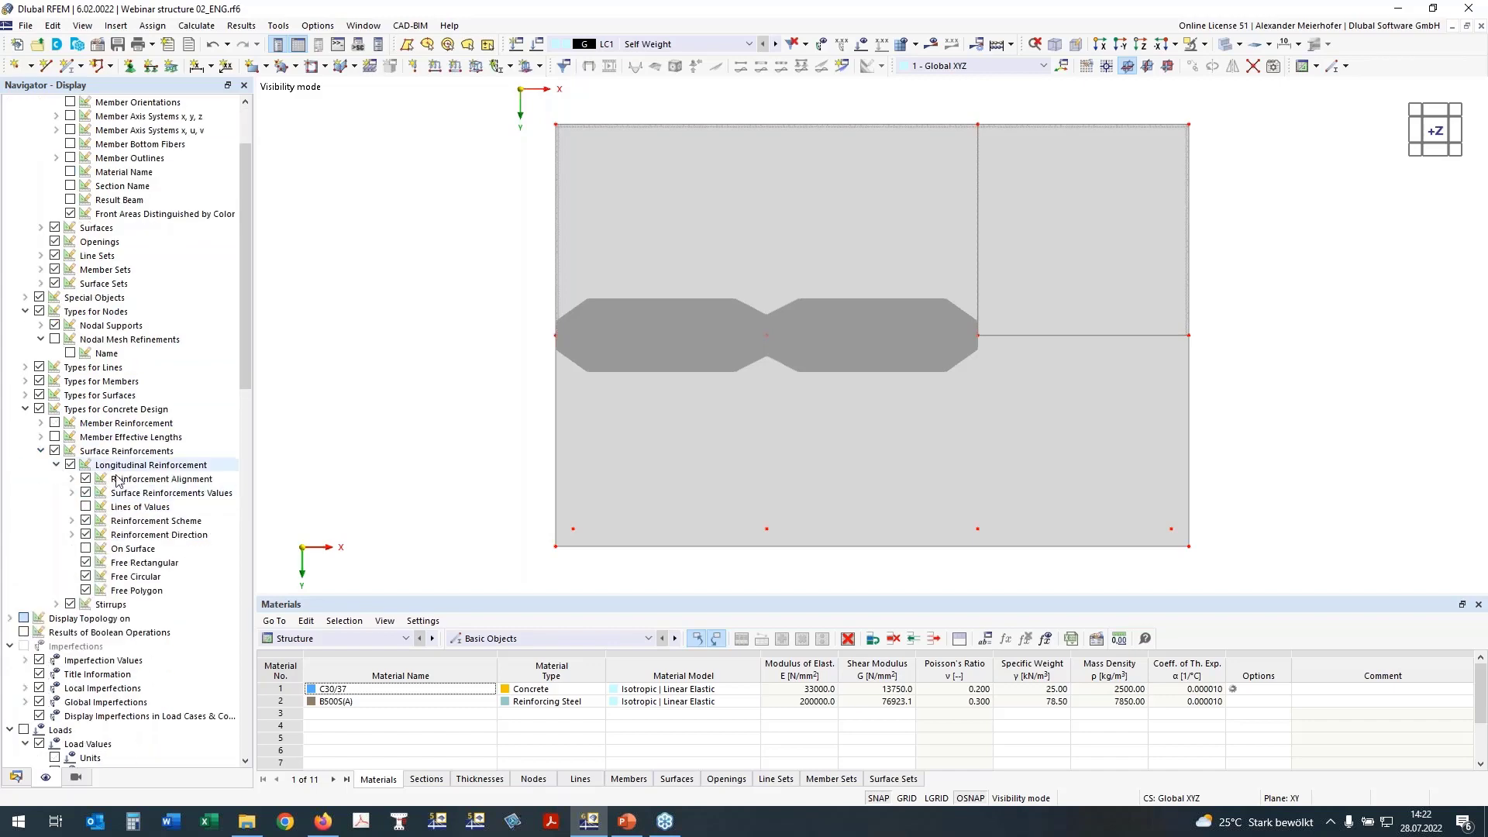
{"action": "left_click", "coordinate": [85, 548]}
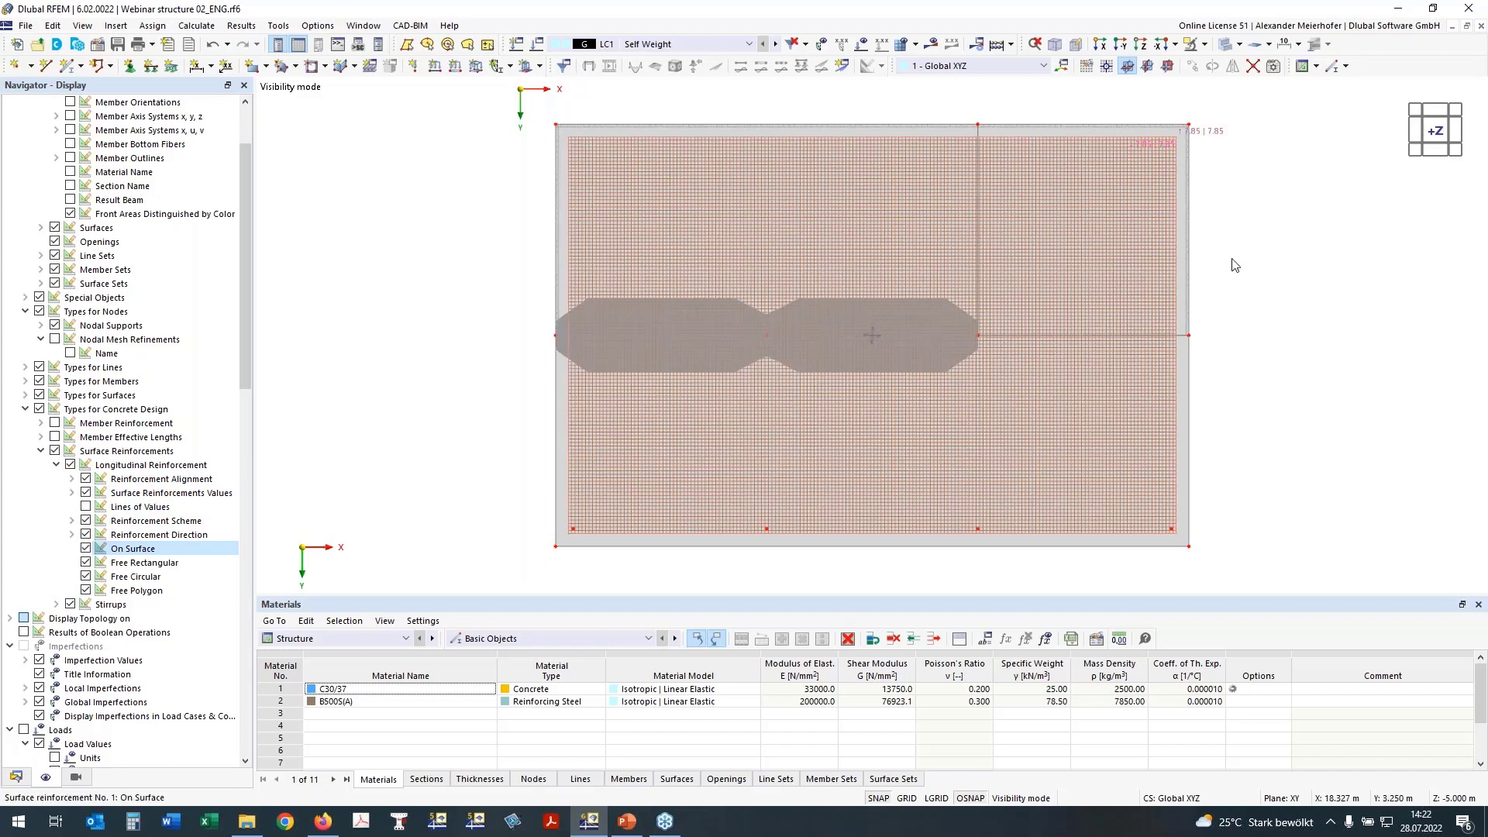
{"action": "middle_click_drag", "start_coordinate": [1234, 265], "coordinate": [1226, 320], "text": "ctrl"}
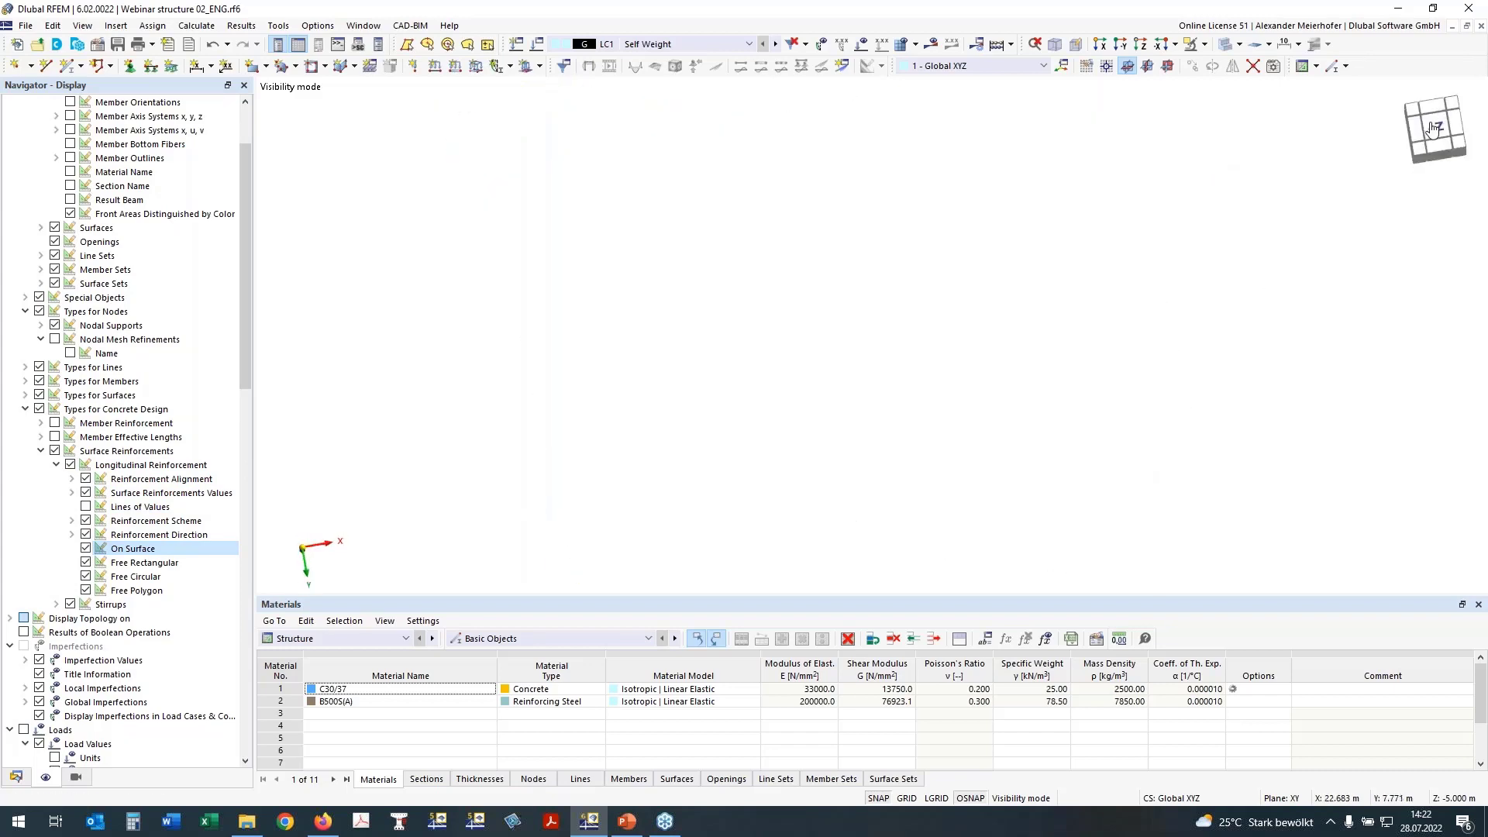
{"action": "left_click", "coordinate": [1432, 128]}
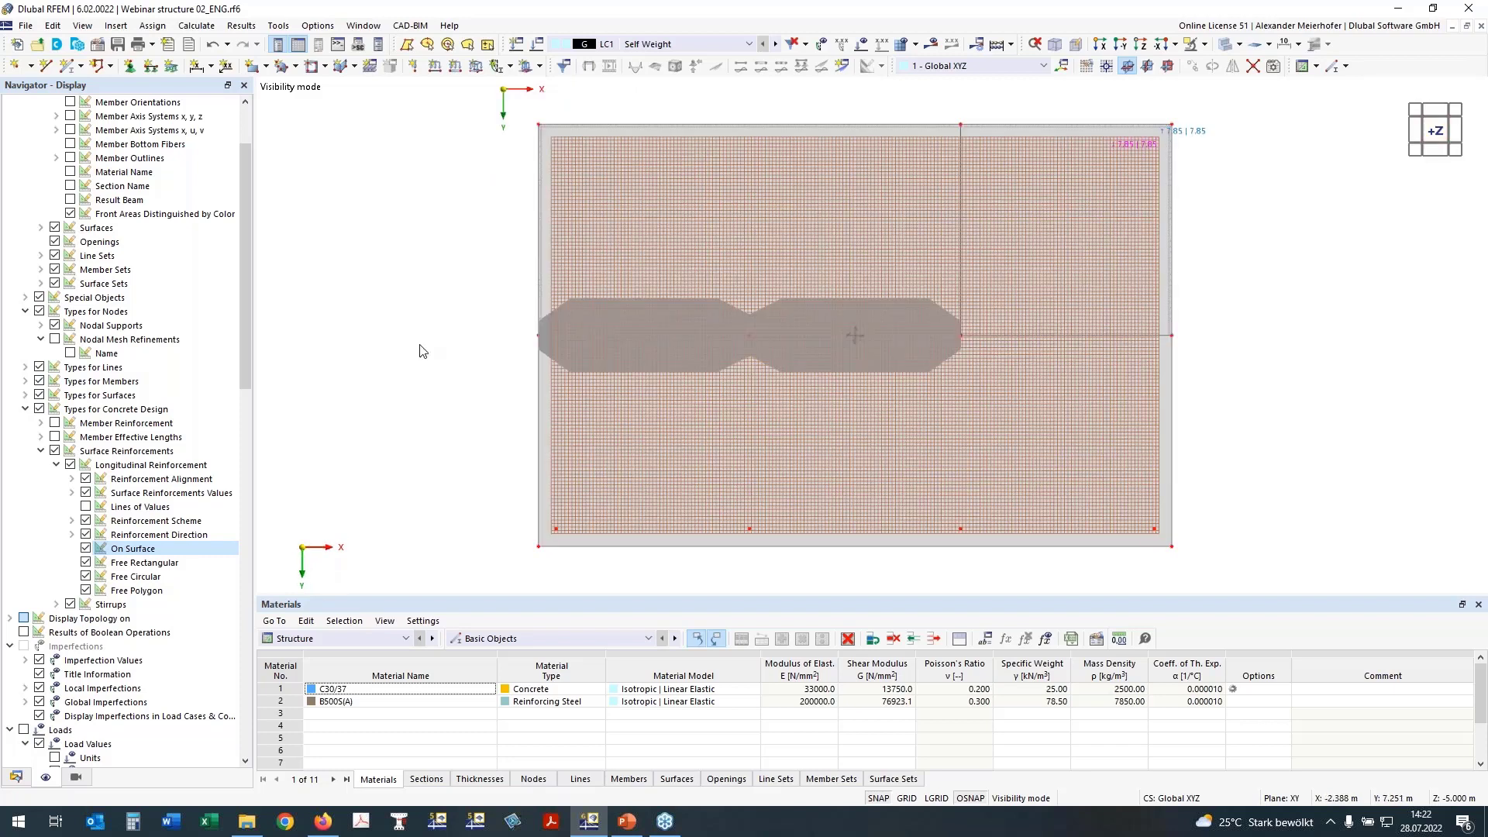
Step: Hide the surface reinforcements and open the four nodes along the slab's +Y edge together for editing
{"action": "left_click", "coordinate": [54, 450]}
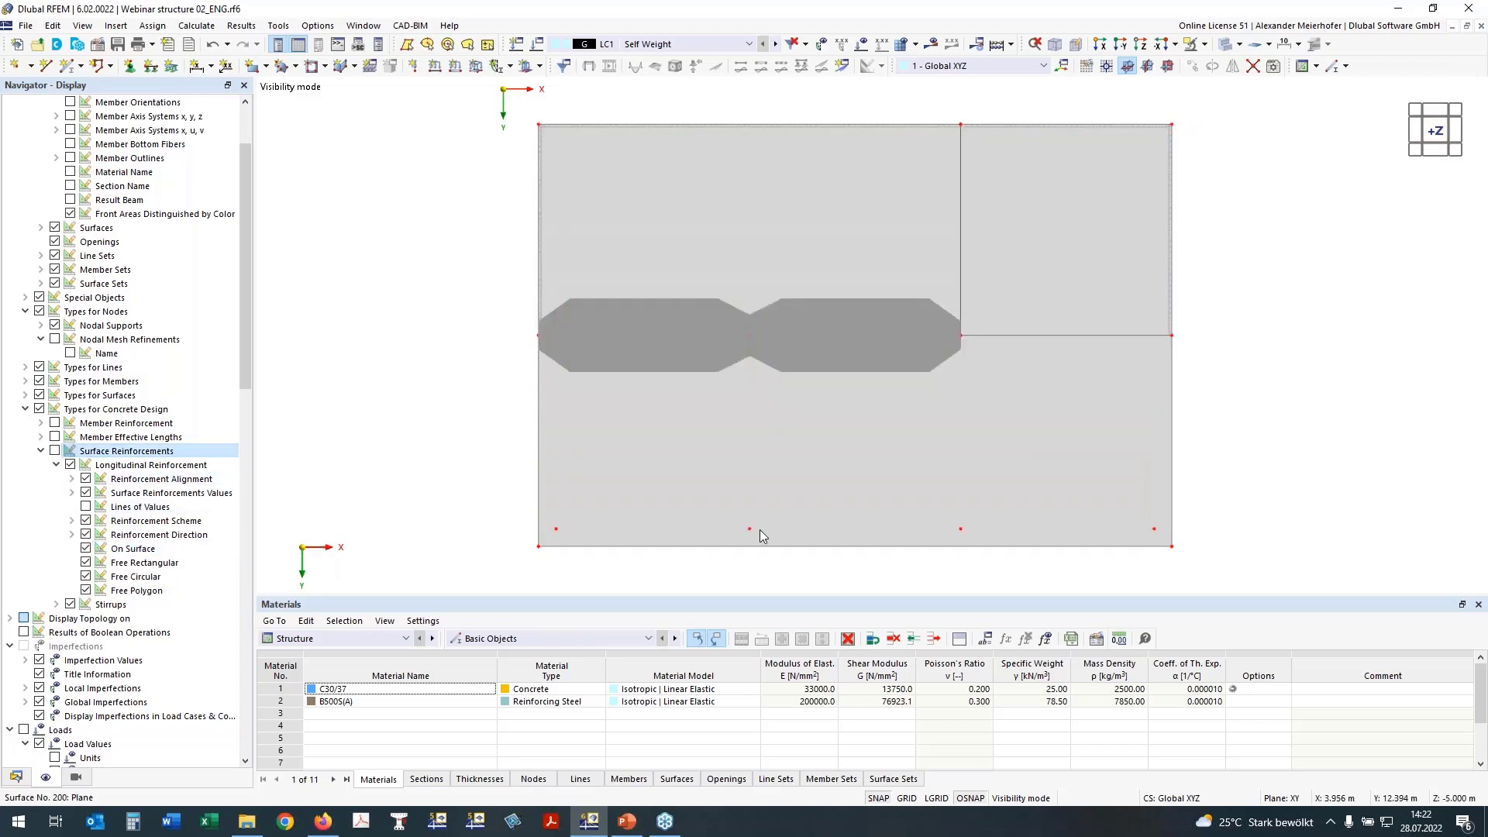
{"action": "middle_click_drag", "start_coordinate": [659, 465], "coordinate": [463, 549], "text": "ctrl"}
{"action": "left_click_drag", "start_coordinate": [458, 476], "coordinate": [1215, 544]}
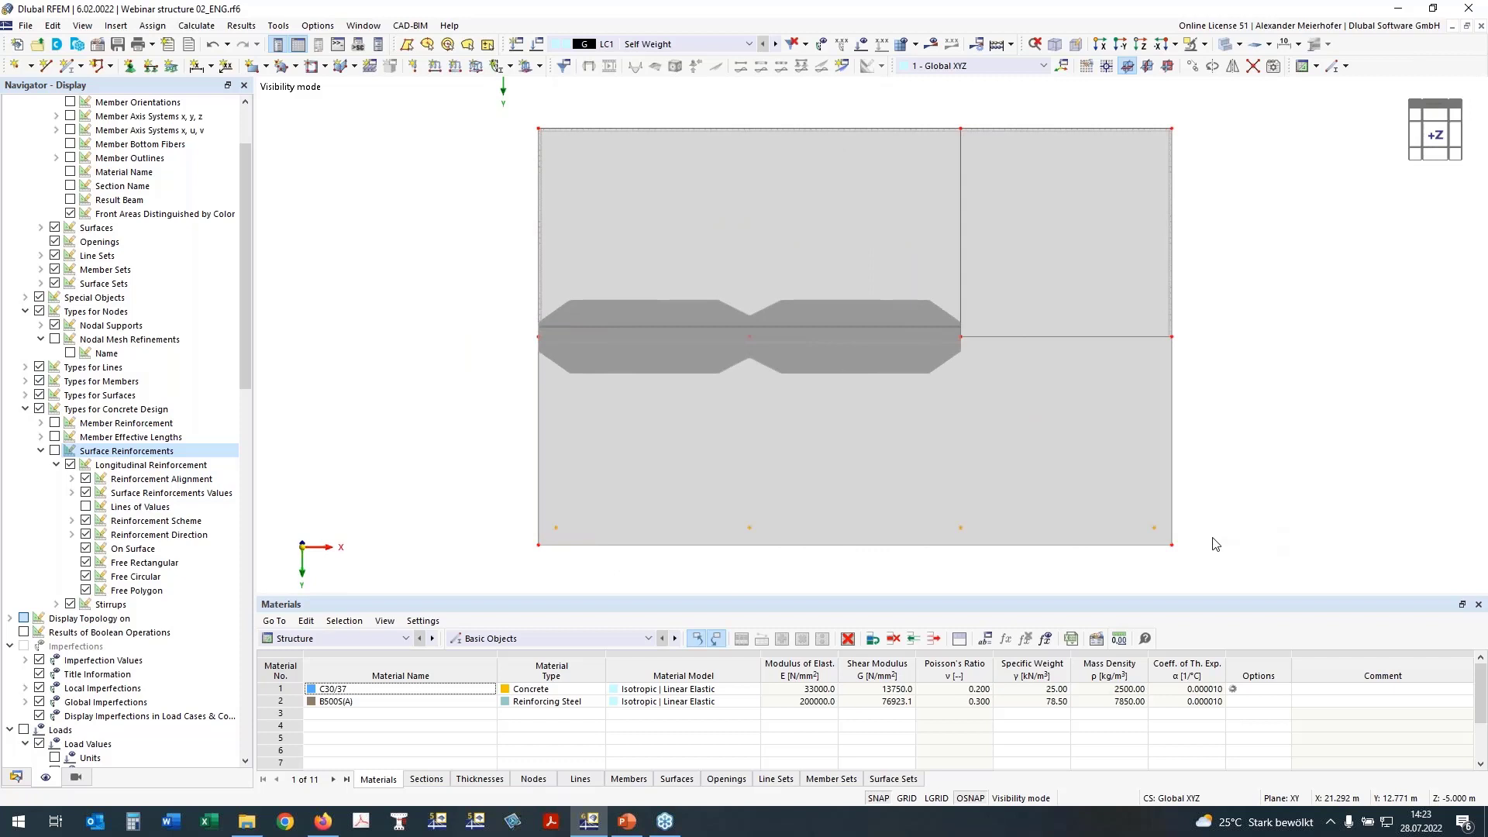
{"action": "right_click", "coordinate": [1154, 533]}
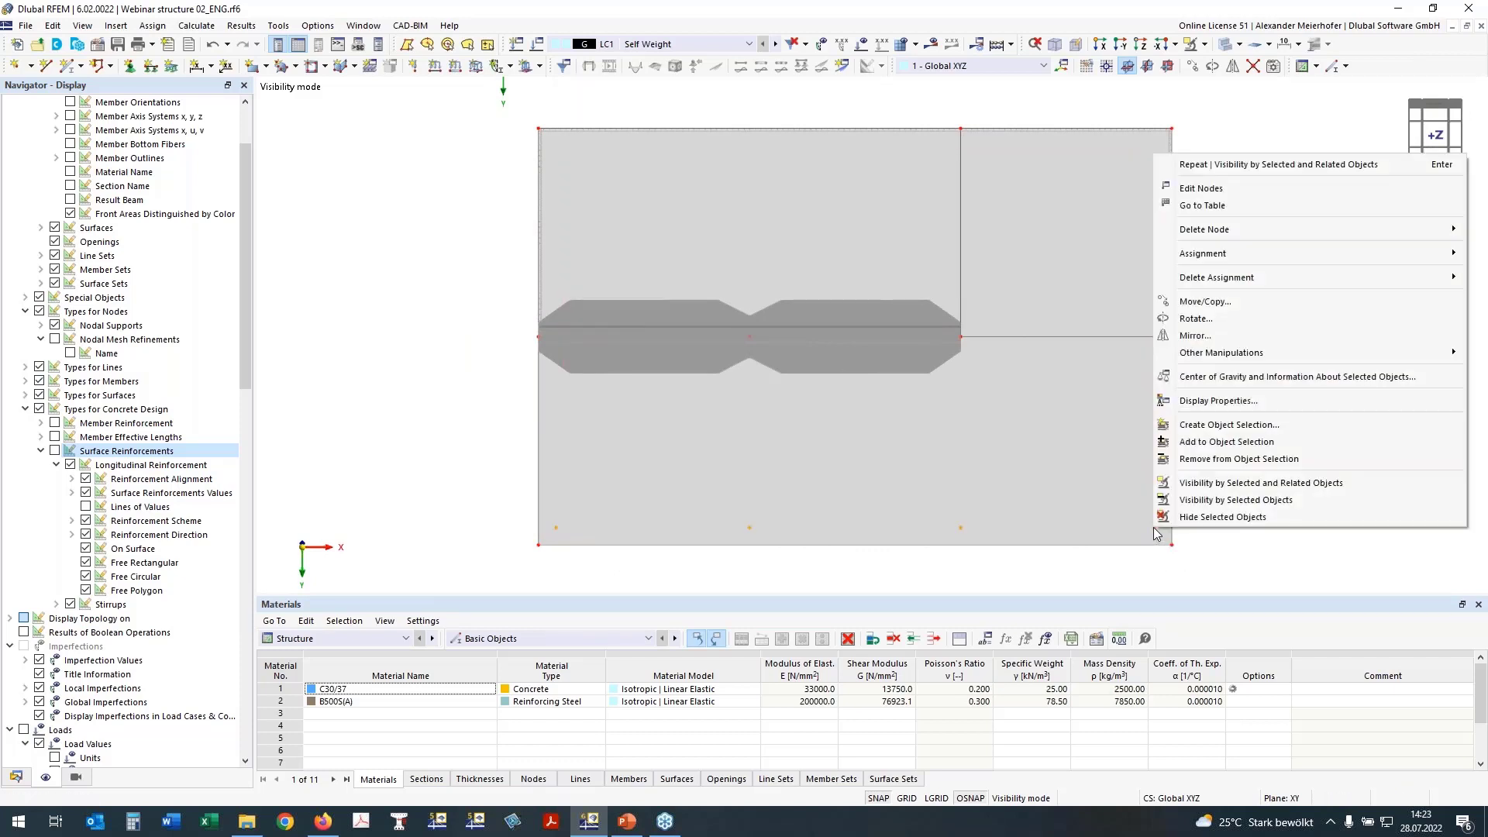
{"action": "left_click", "coordinate": [1199, 187]}
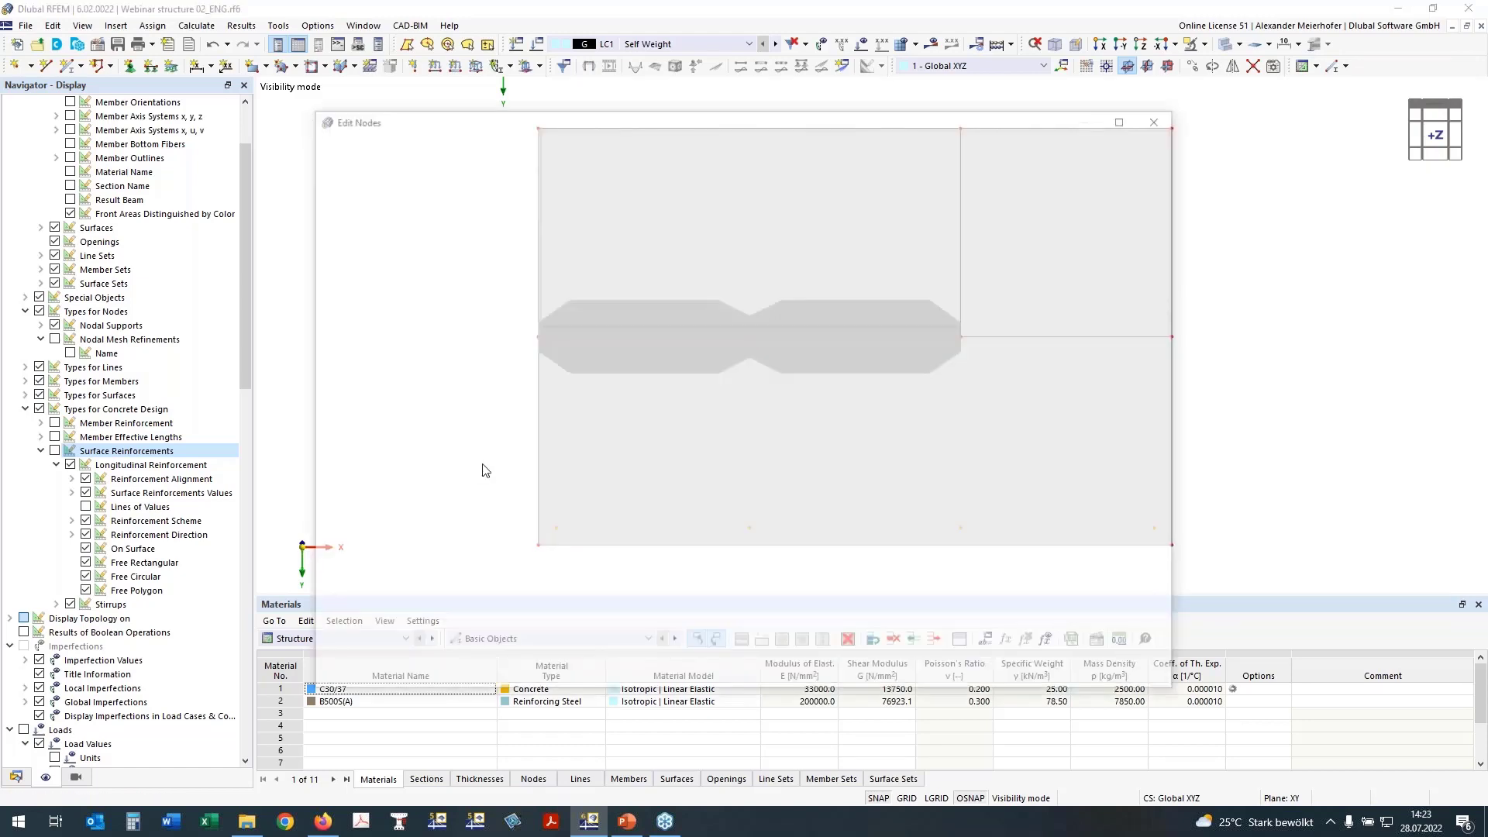
{"action": "left_click", "coordinate": [337, 582]}
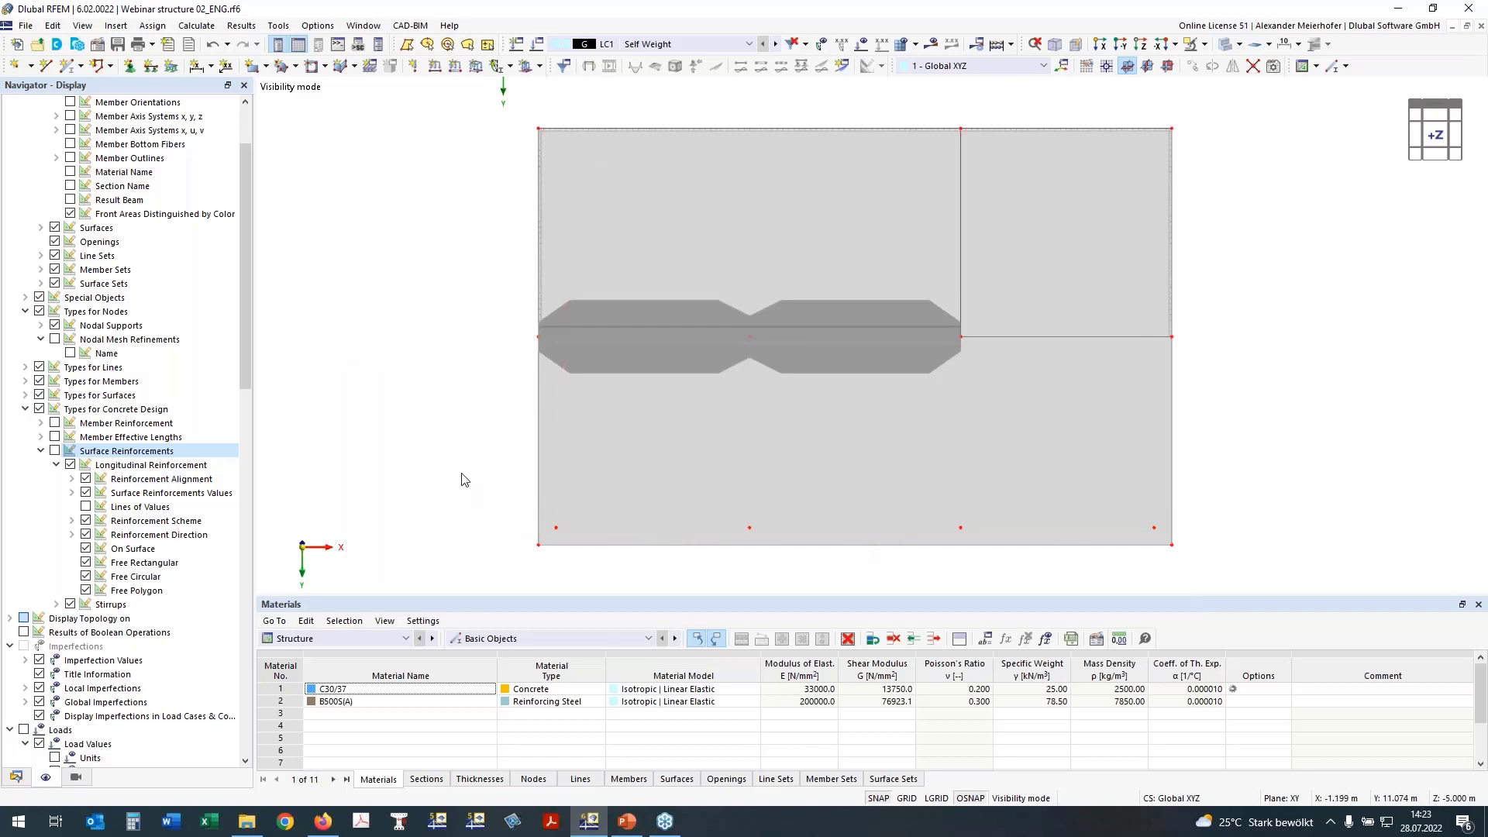
Step: Display the model transparently from above and create a member set from the two collinear ribs running along X
{"action": "mouse_move", "coordinate": [461, 474]}
{"action": "middle_mouse_down", "text": "ctrl"}
{"action": "mouse_move", "coordinate": [475, 455]}
{"action": "mouse_move", "coordinate": [457, 482]}
{"action": "mouse_move", "coordinate": [449, 467]}
{"action": "middle_mouse_up", "text": "ctrl"}
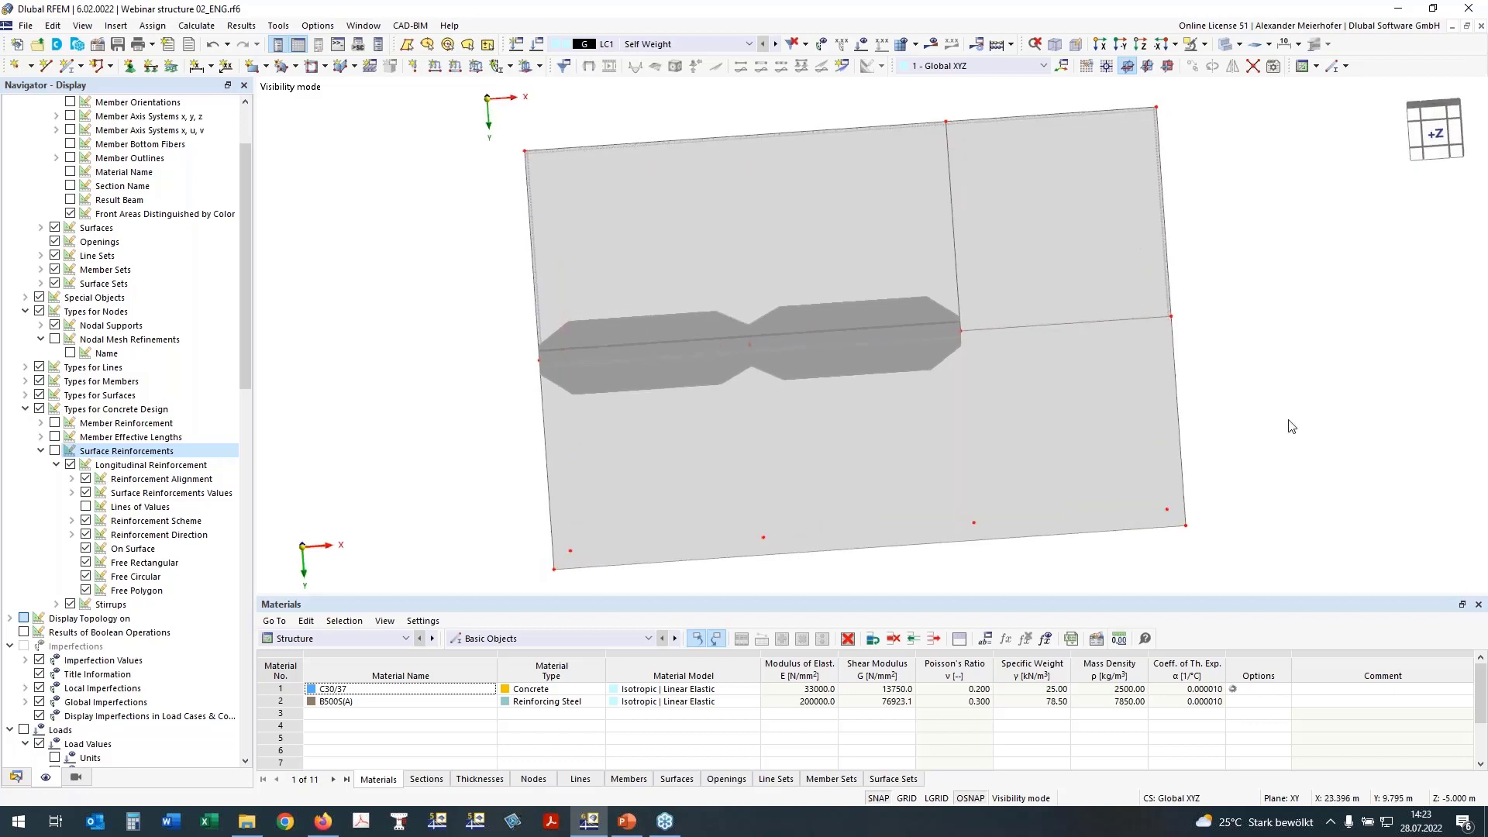
{"action": "left_click", "coordinate": [1437, 137]}
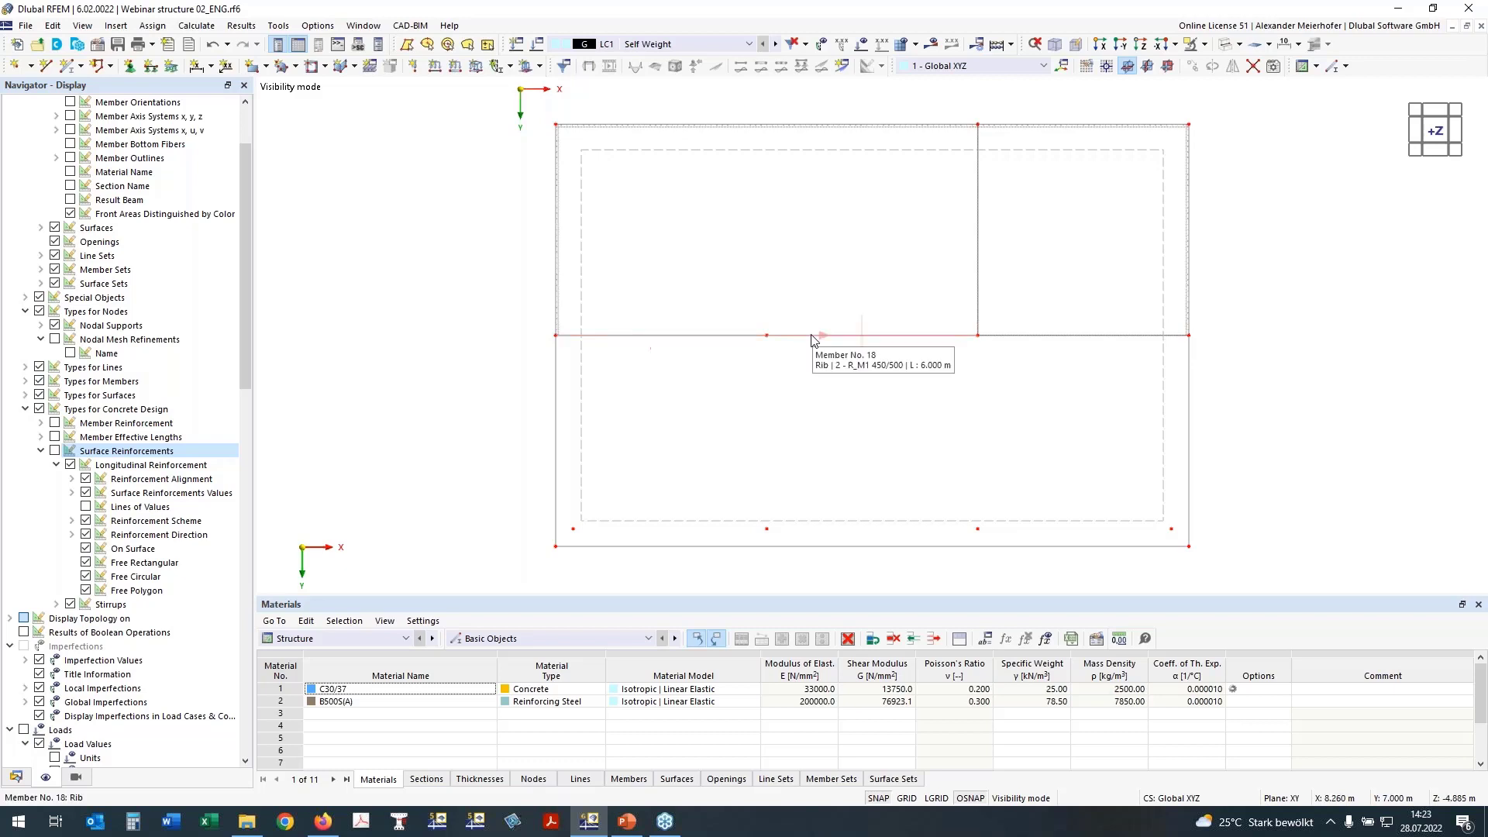
{"action": "left_click", "coordinate": [716, 335]}
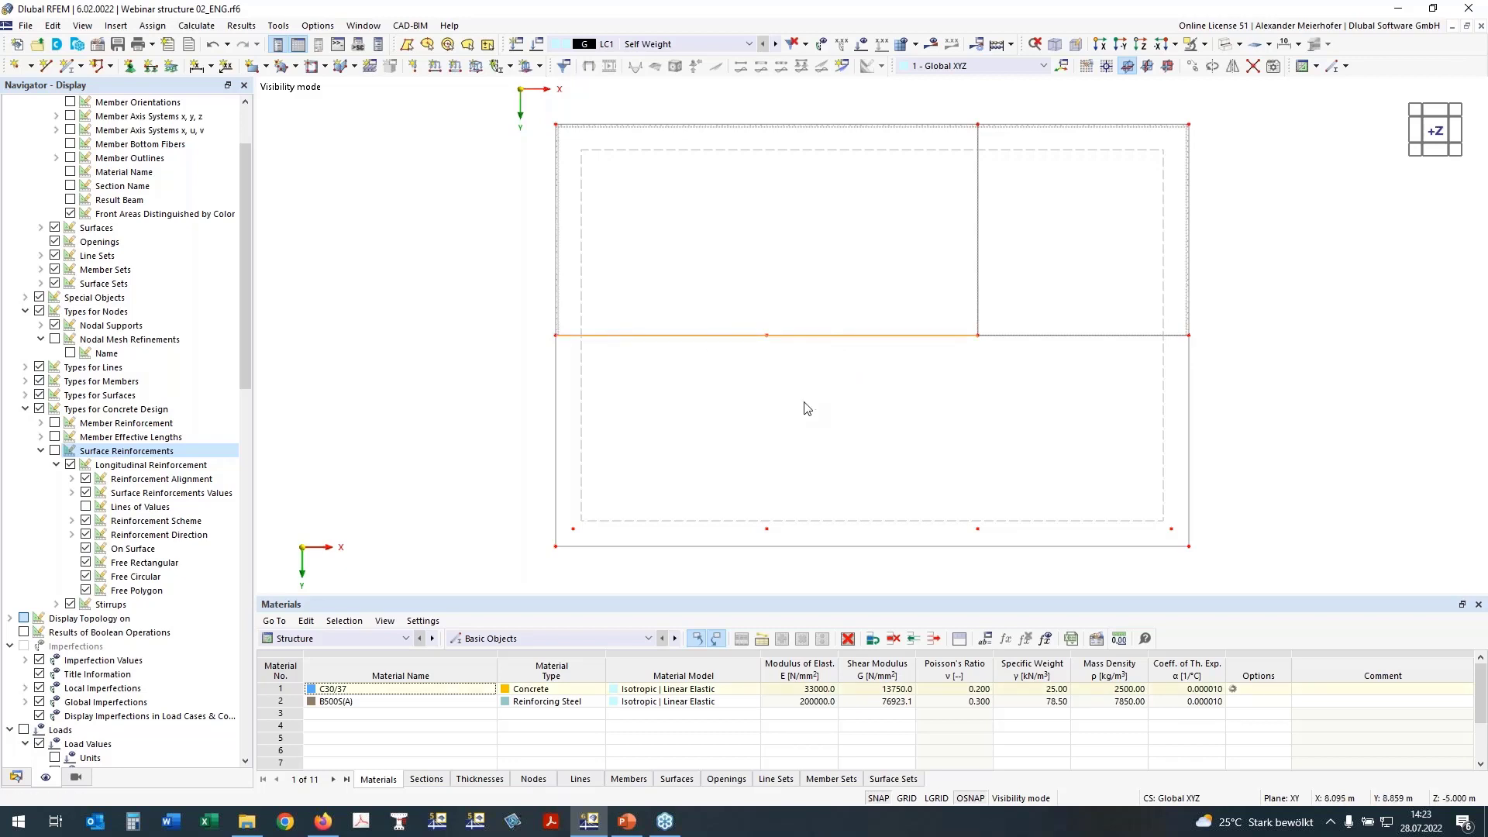
{"action": "right_click", "coordinate": [826, 340]}
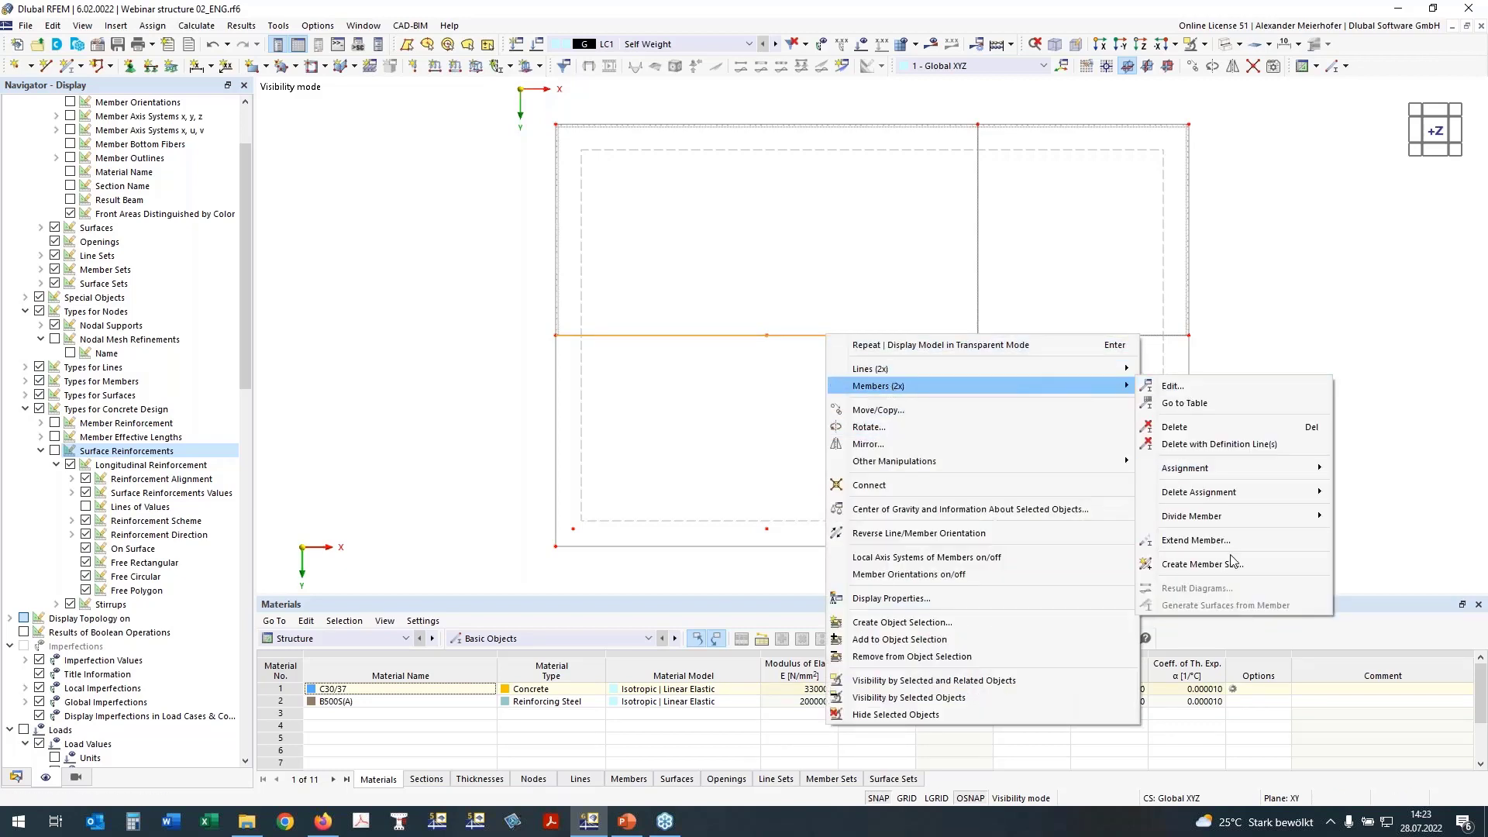
{"action": "left_click", "coordinate": [1202, 564]}
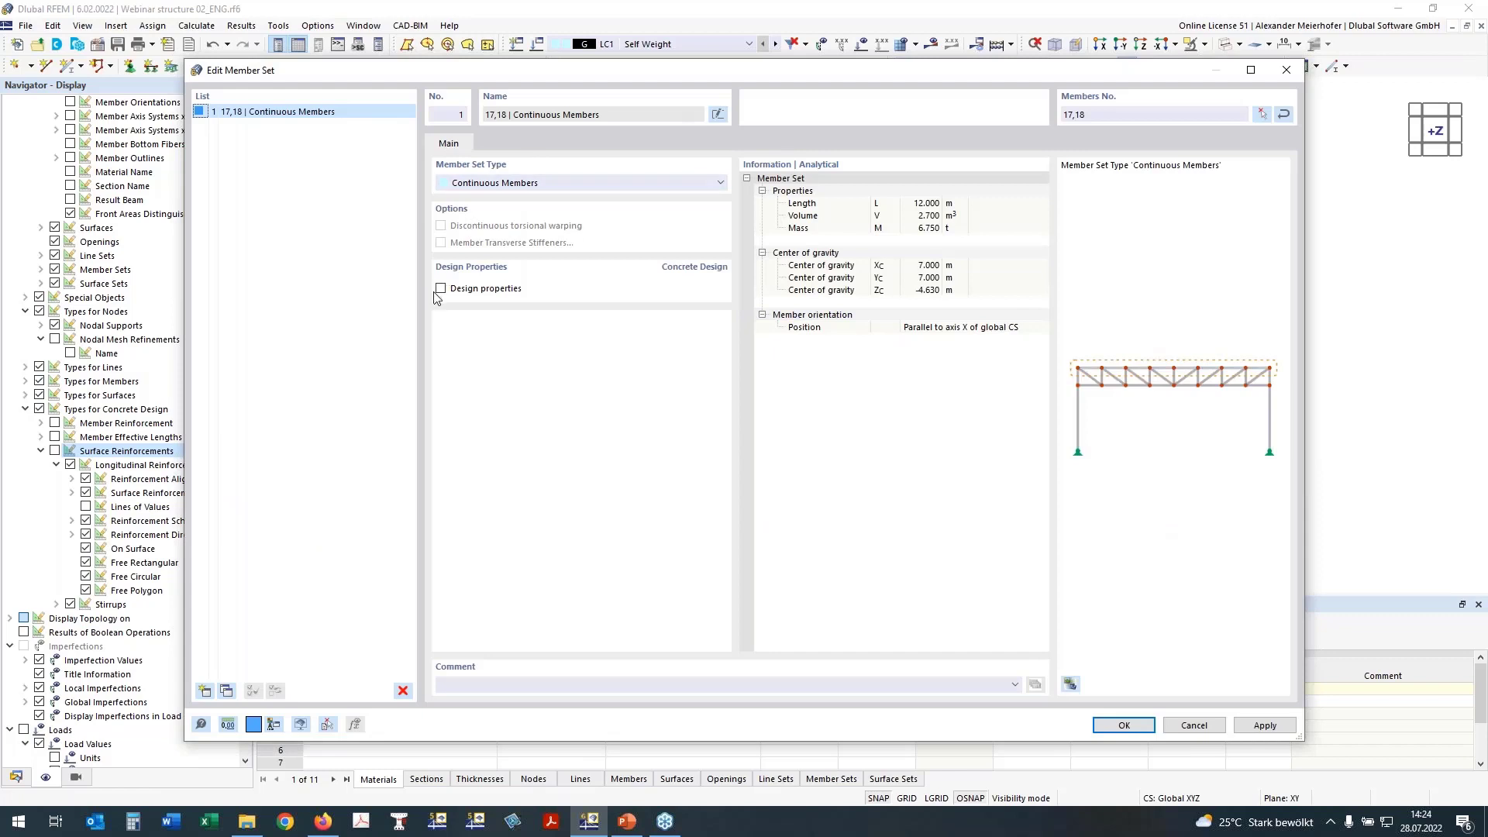
Step: Activate the member set's design properties, set the stirrup distance to 0.15 m, and show its reinforcement preview from above
{"action": "left_click", "coordinate": [441, 288]}
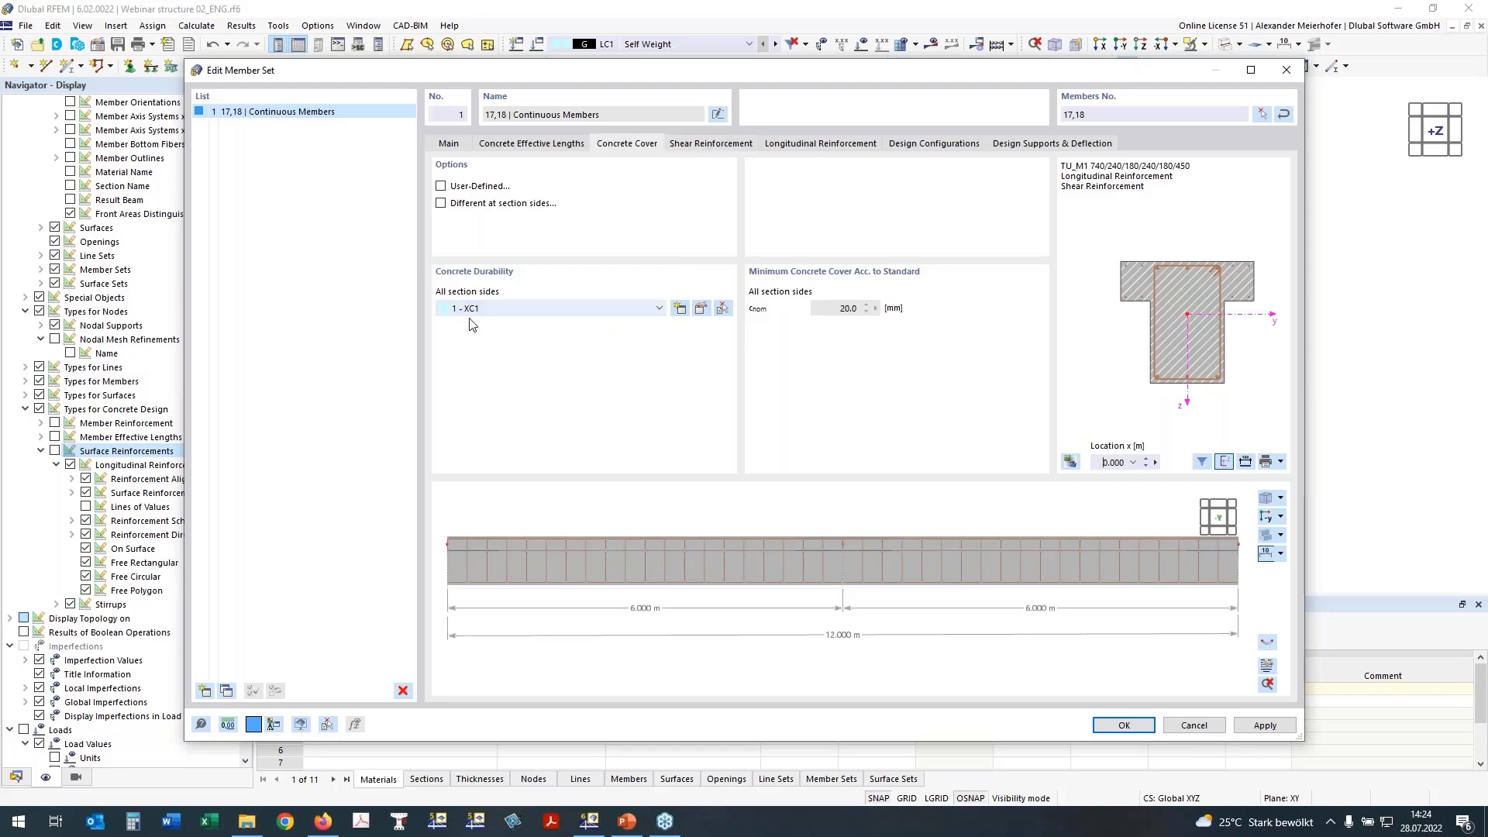
{"action": "left_click", "coordinate": [709, 144]}
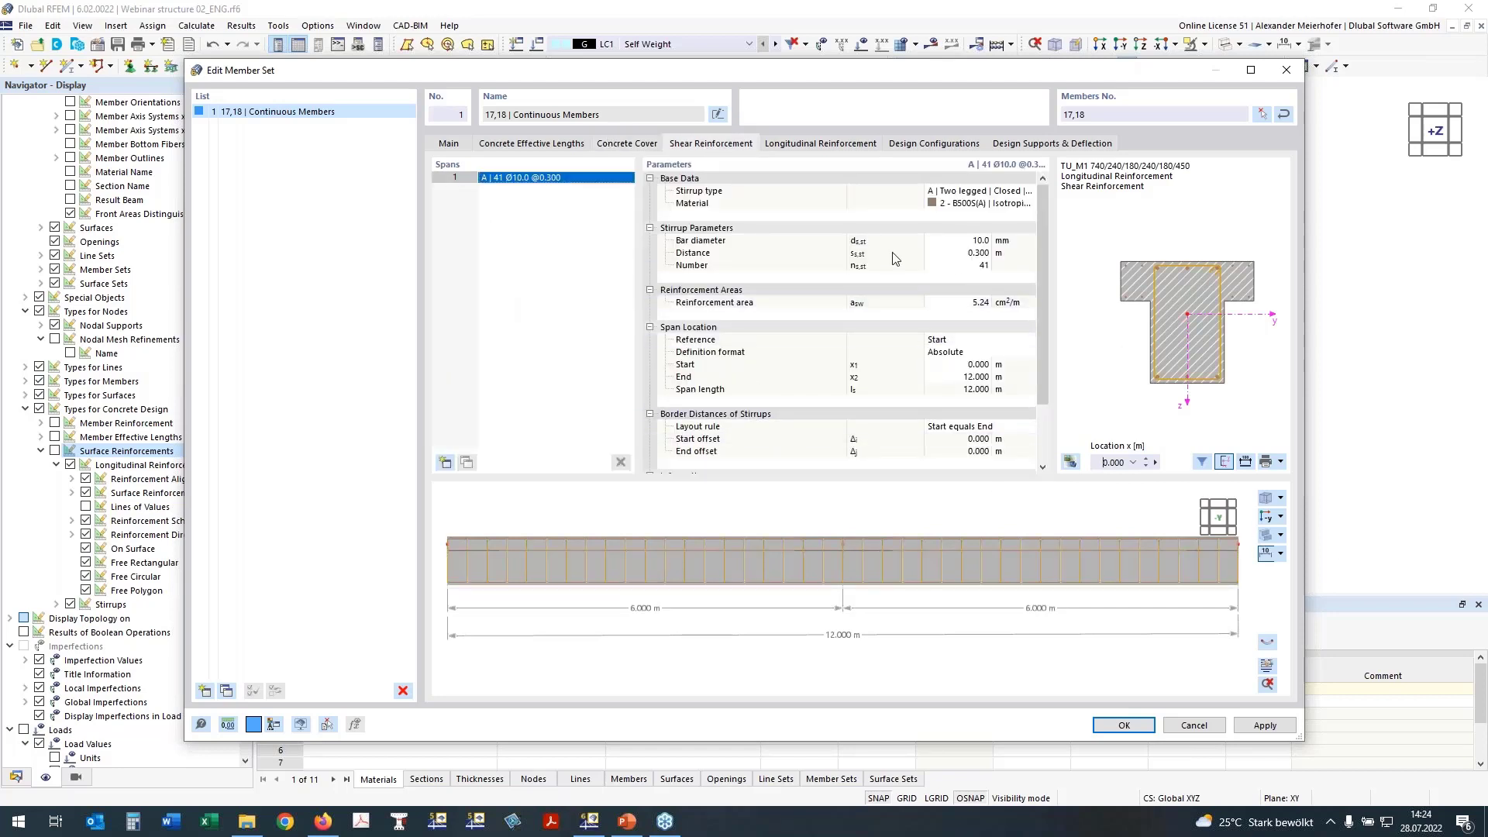
{"action": "left_click", "coordinate": [978, 253]}
{"action": "type", "text": "0,15"}
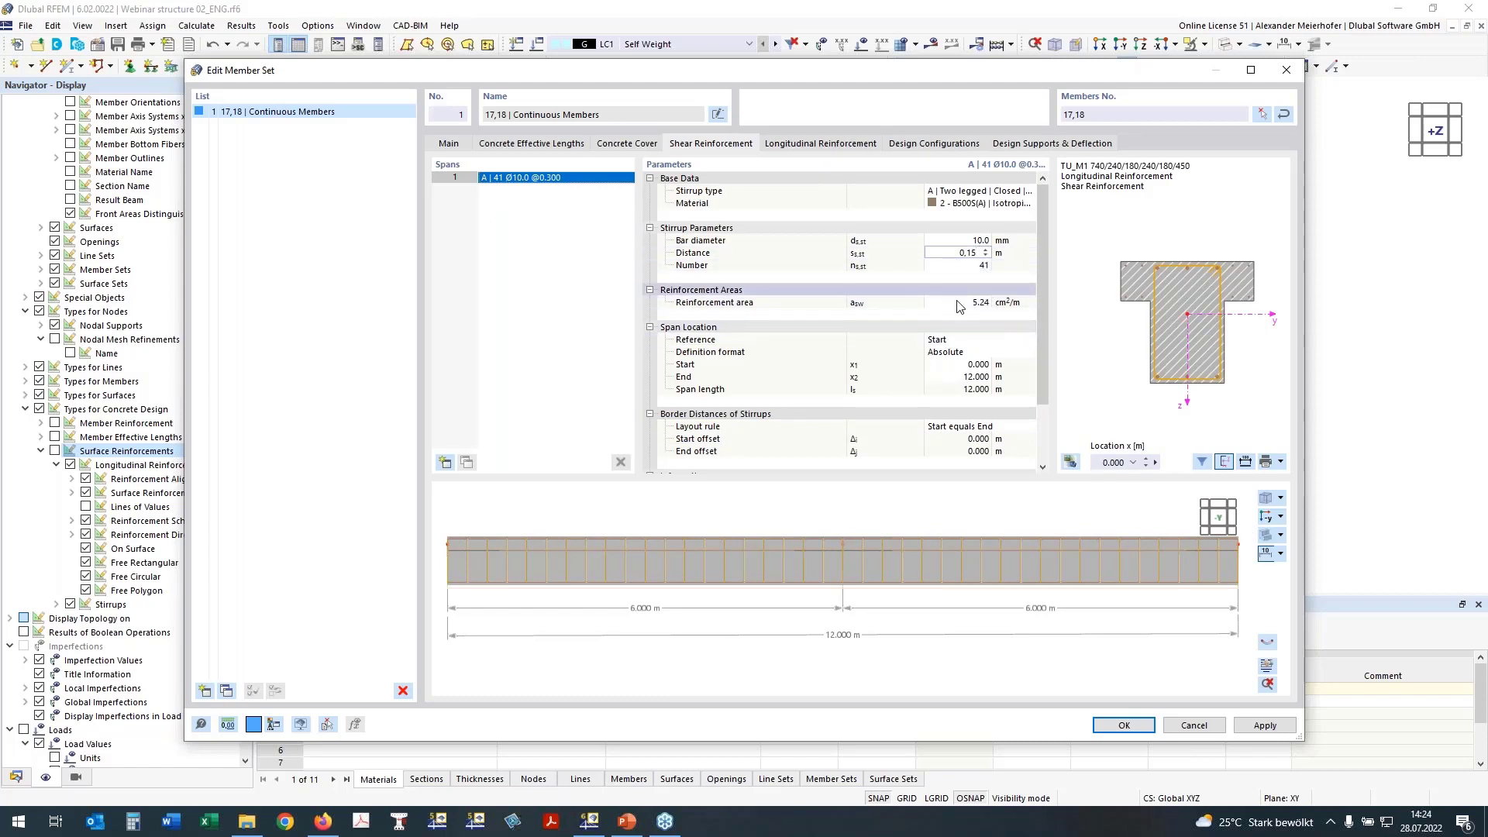
{"action": "left_click", "coordinate": [1267, 517]}
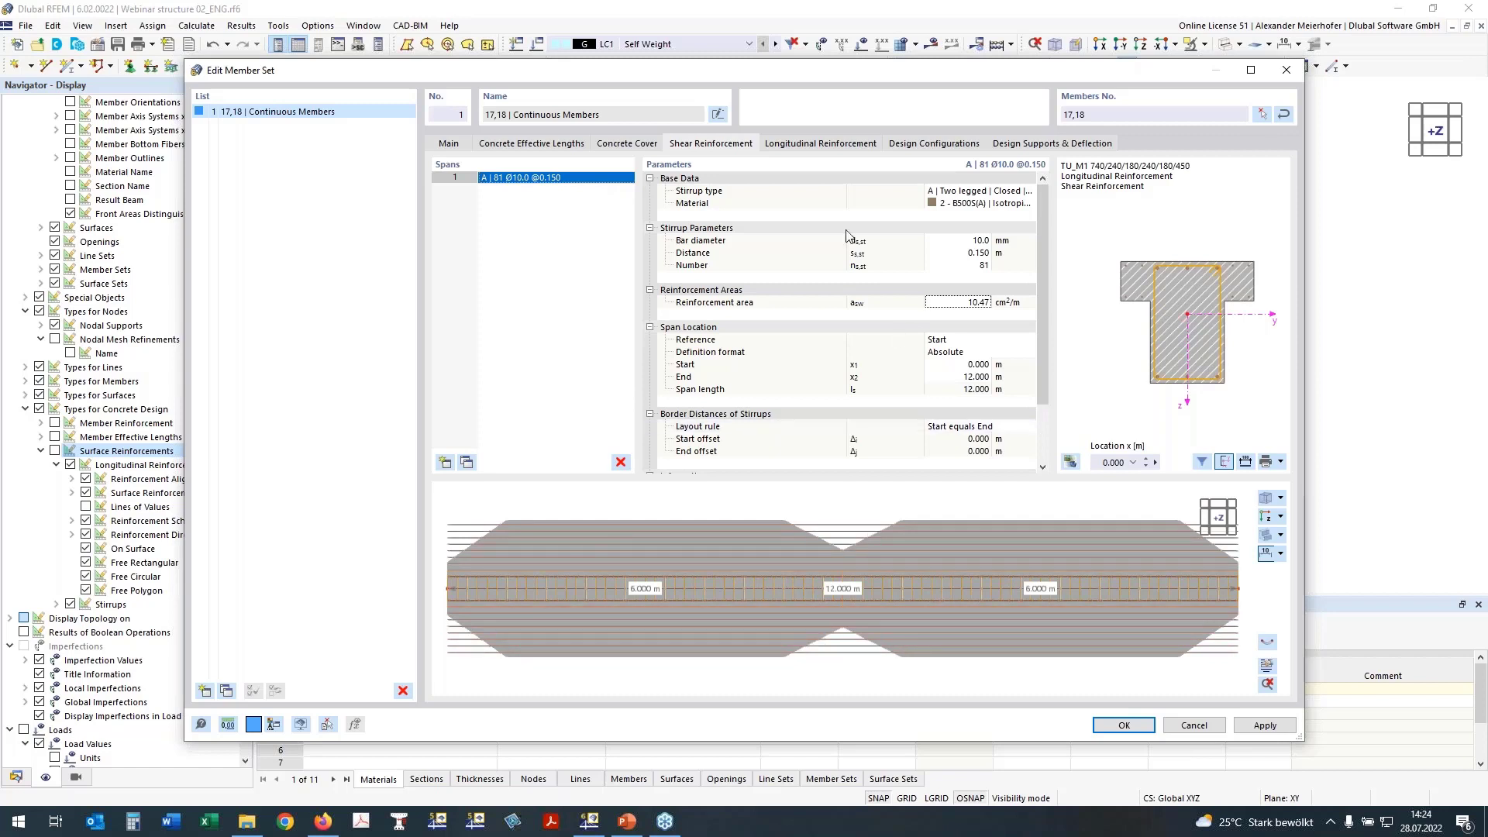
Step: Define the rib set's longitudinal reinforcement as Unsymmetrical with 2 lateral bars and 4 bottom bars, previewing the section at x = 0.700 m
{"action": "left_click", "coordinate": [810, 146]}
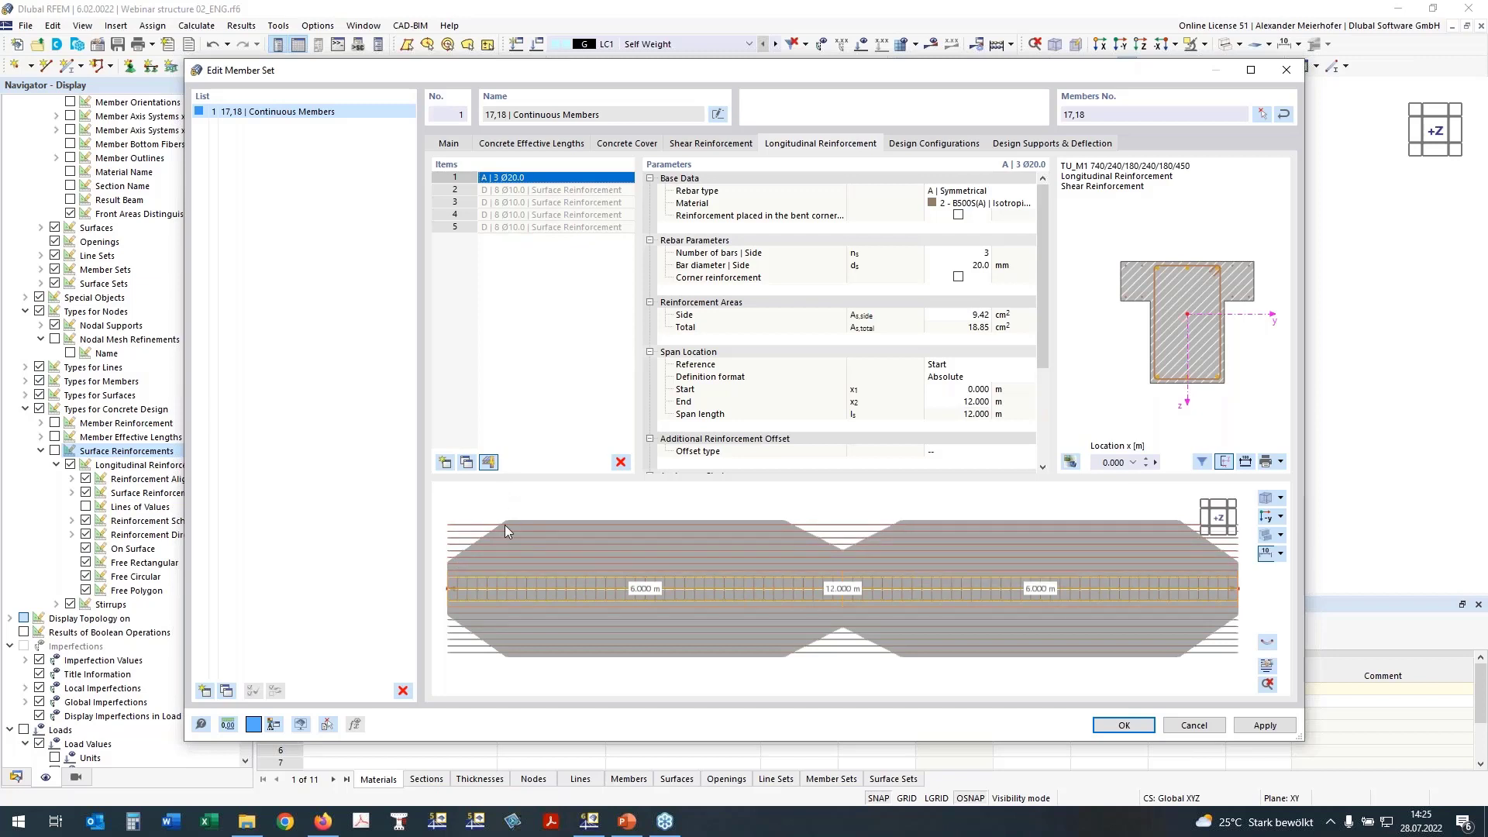
{"action": "left_click", "coordinate": [1146, 459]}
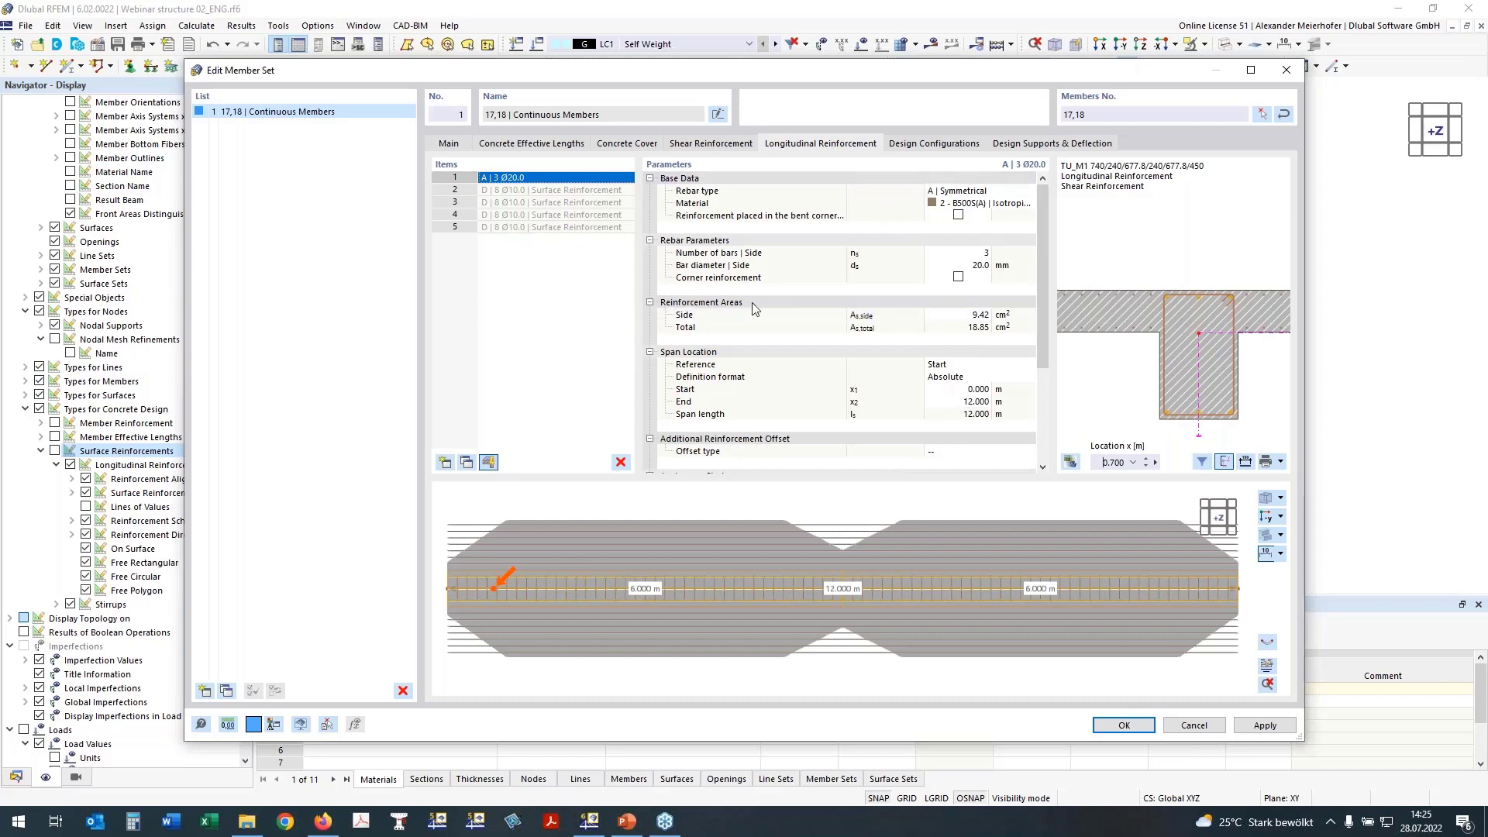
{"action": "left_click", "coordinate": [963, 192]}
{"action": "left_click", "coordinate": [954, 211]}
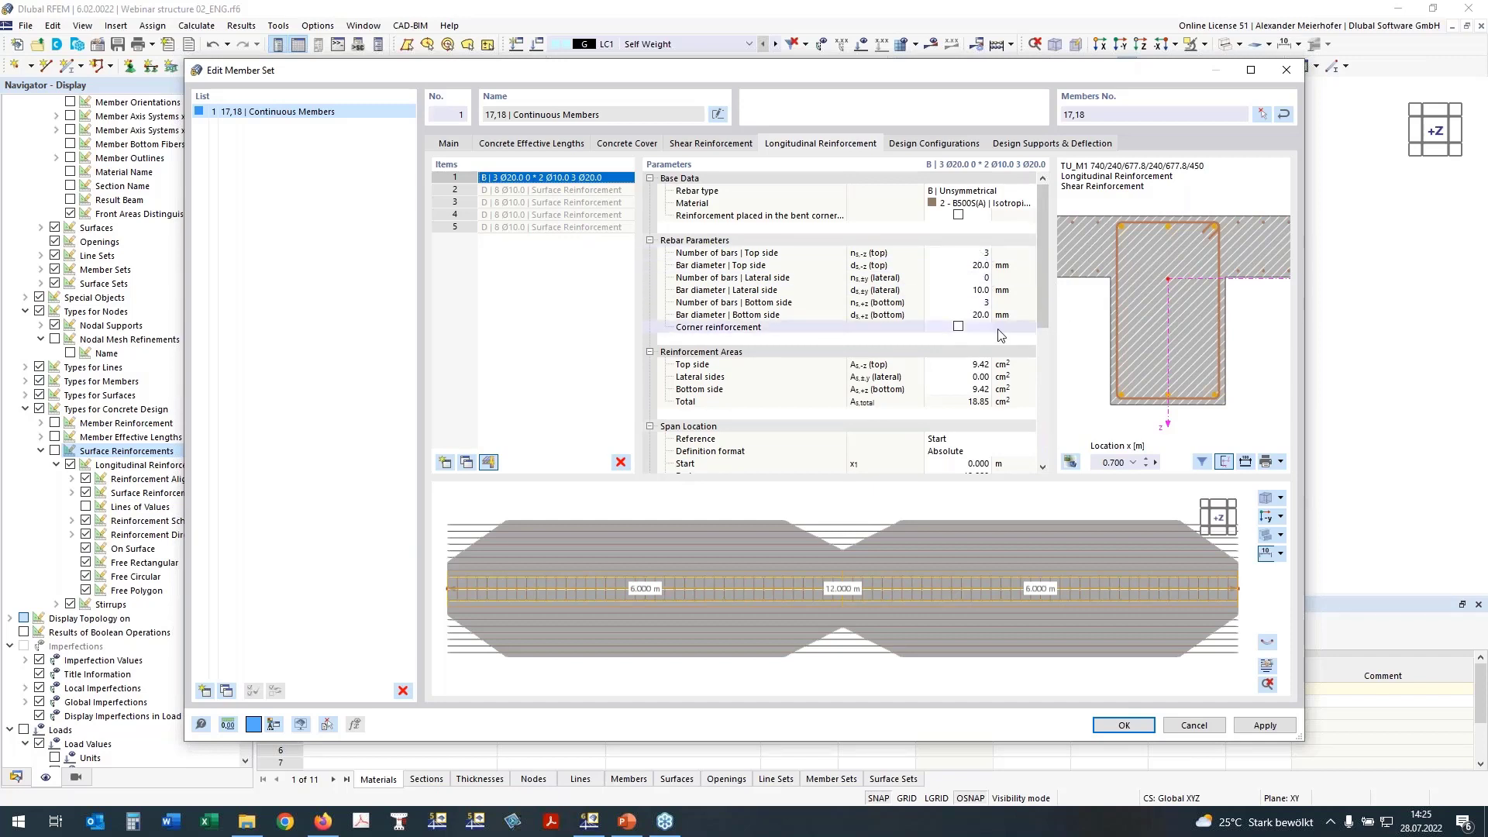
{"action": "left_click", "coordinate": [972, 277]}
{"action": "type", "text": "2"}
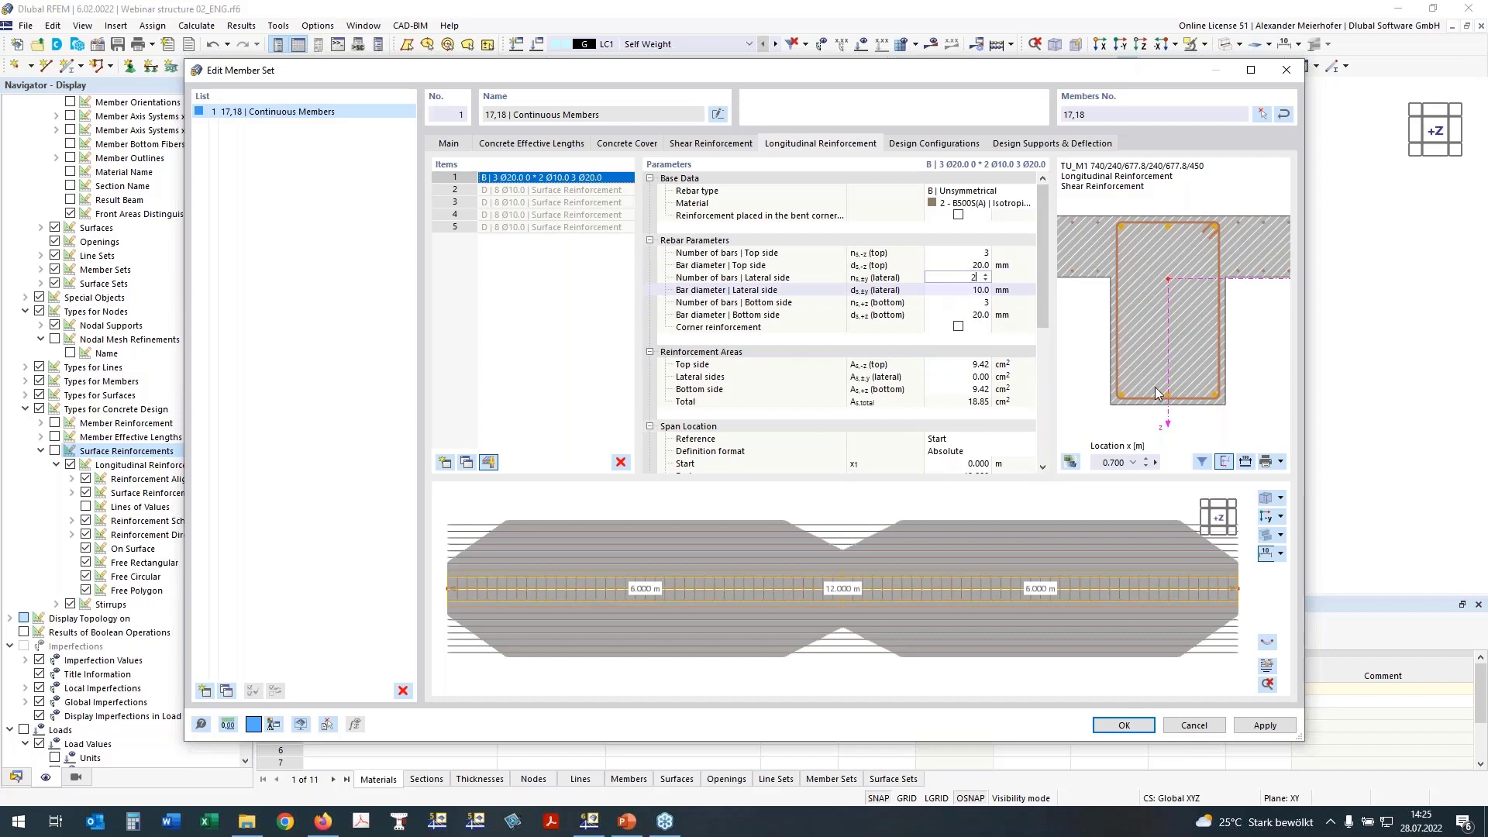
{"action": "left_click", "coordinate": [974, 306]}
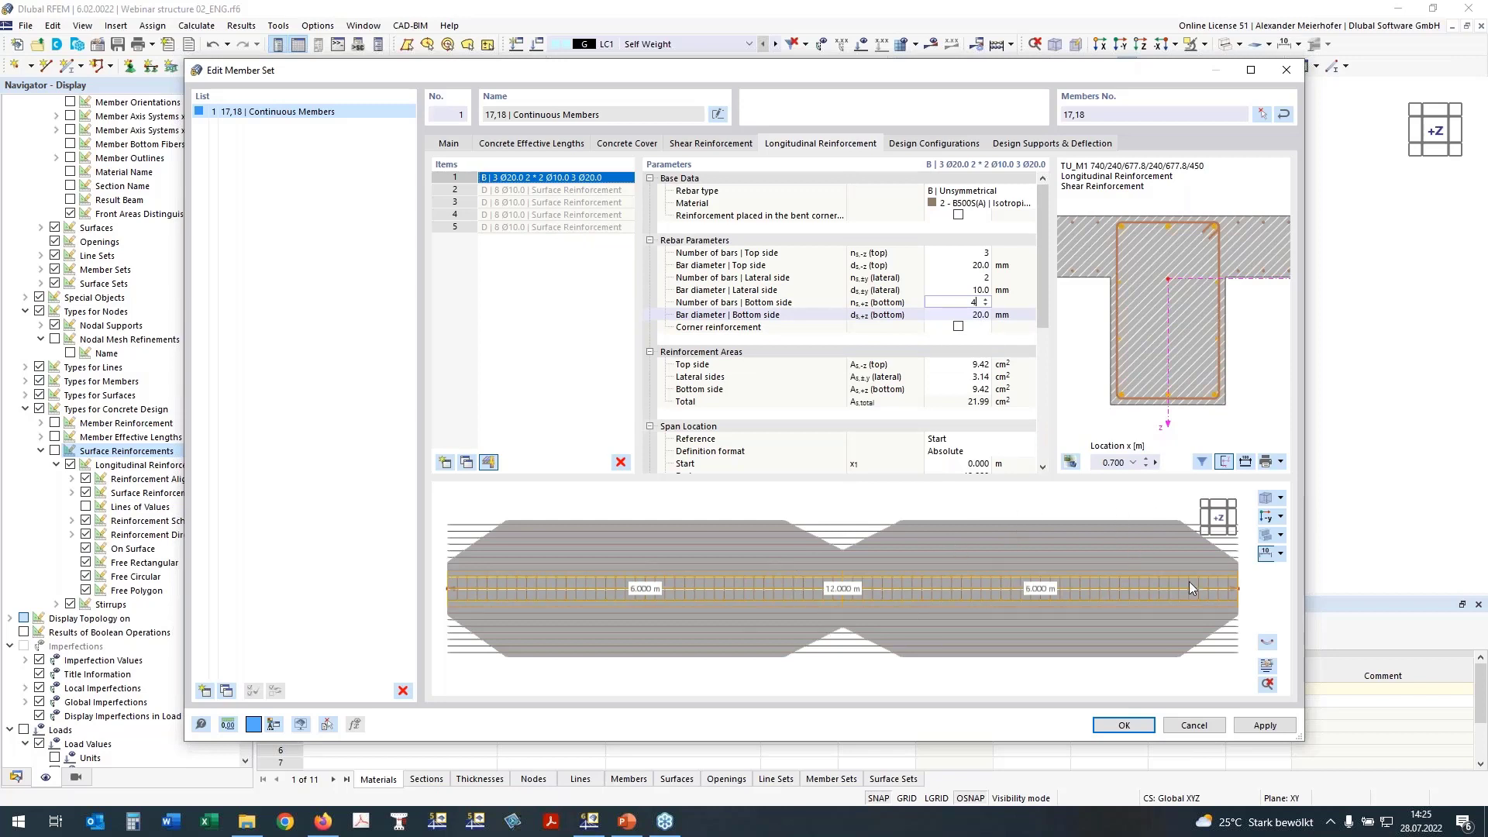
{"action": "key", "text": "Return"}
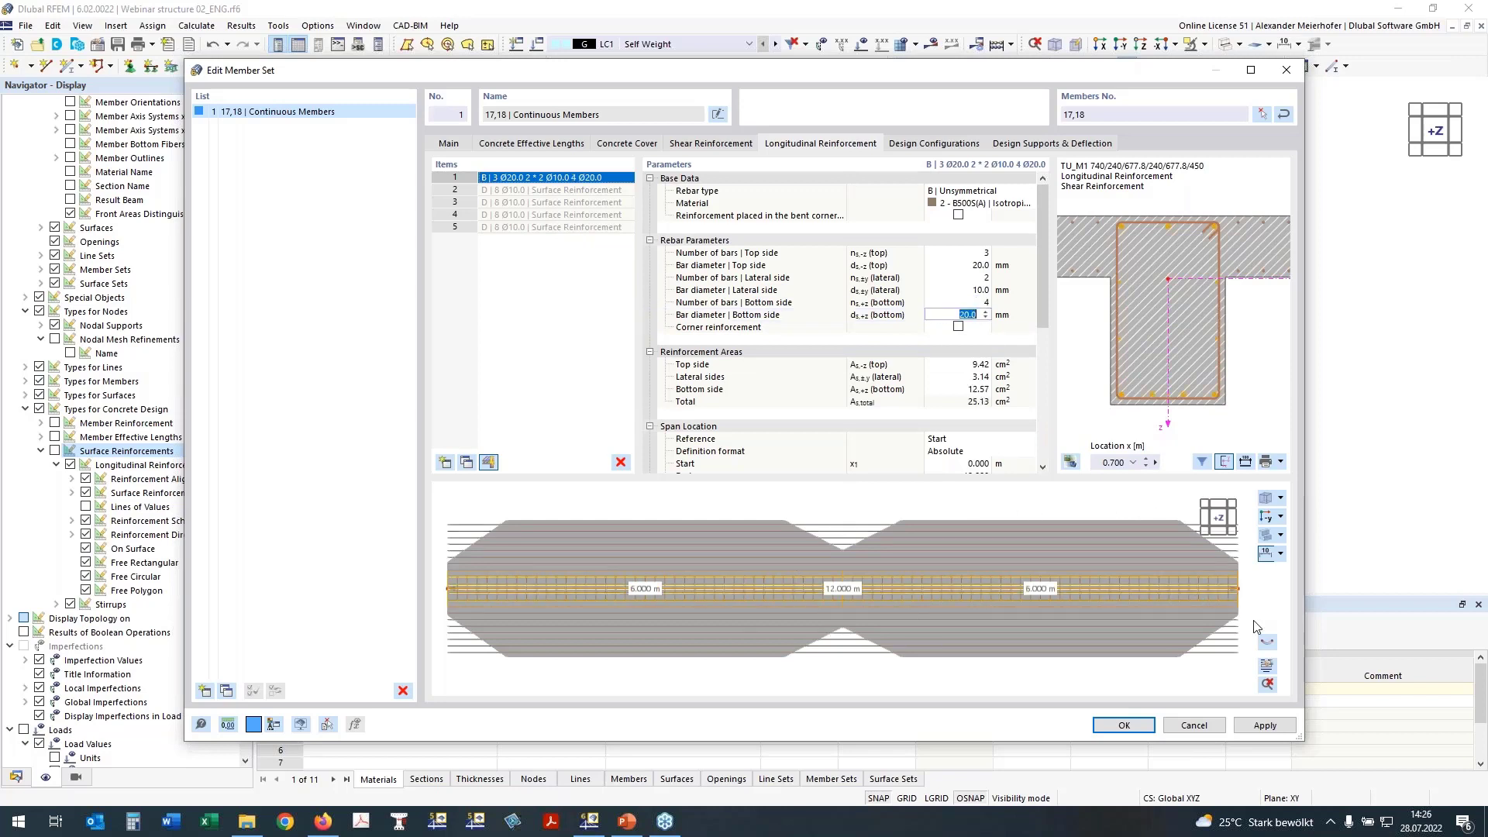
Step: Examine the rebar and stirrup arrangement in the member set's Reinforcement Layout
{"action": "left_click", "coordinate": [1023, 547]}
{"action": "double_click", "coordinate": [1023, 546]}
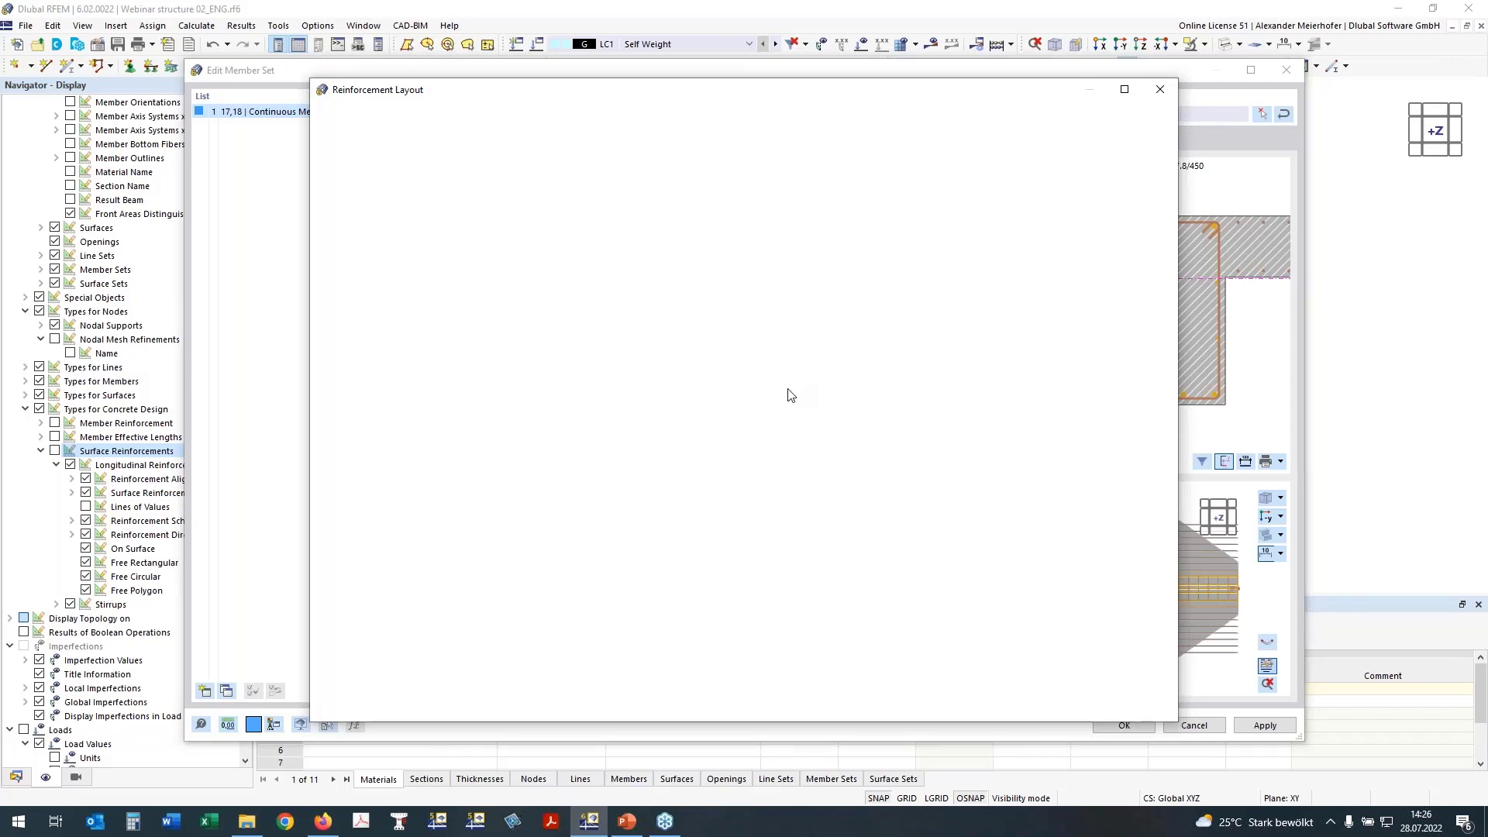
{"action": "scroll", "coordinate": [834, 369], "scroll_direction": "down", "scroll_amount": 1}
{"action": "middle_click_drag", "start_coordinate": [907, 379], "coordinate": [884, 339]}
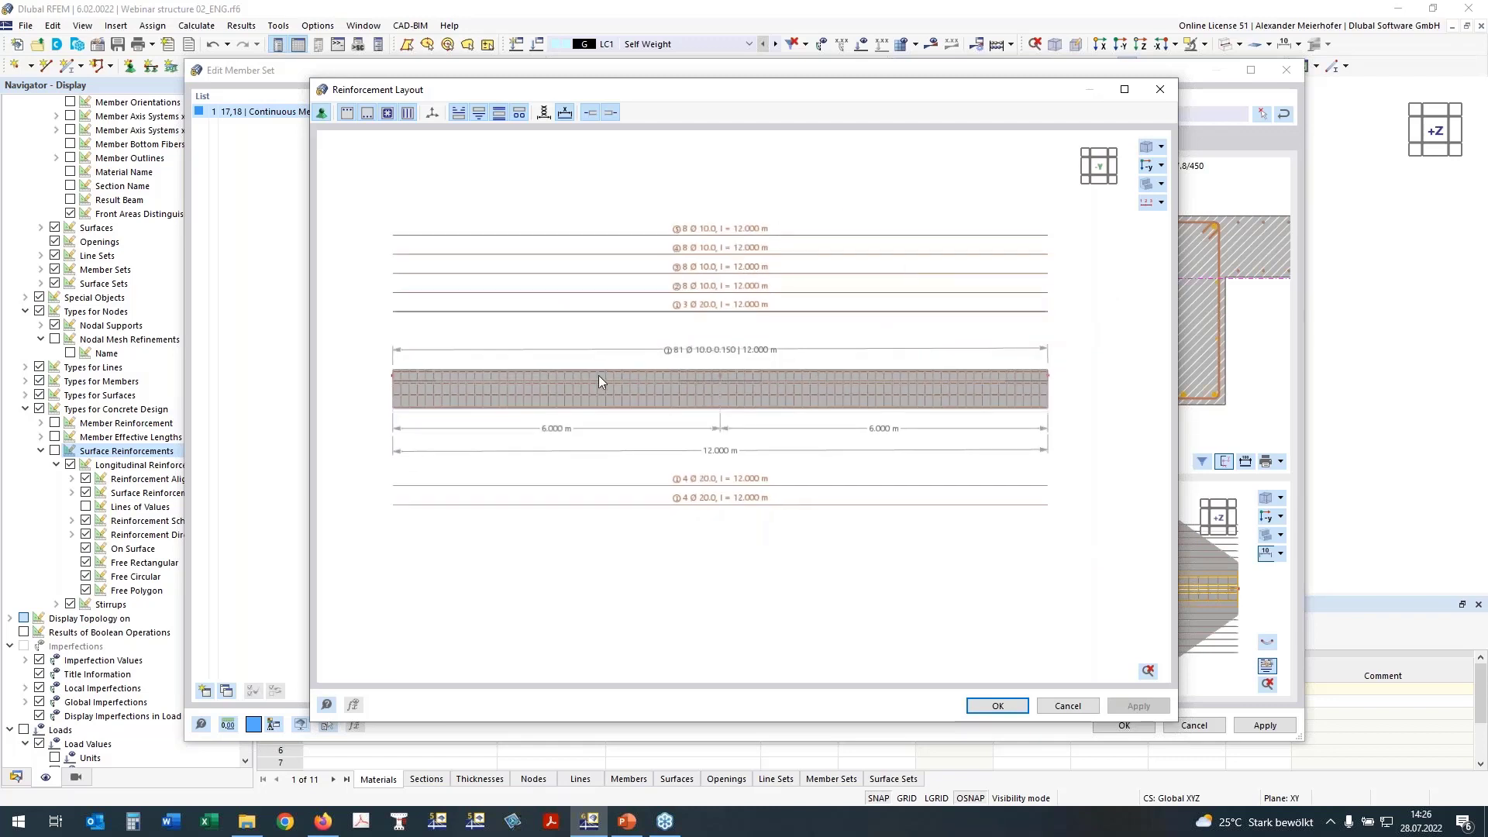
{"action": "scroll", "coordinate": [673, 355], "scroll_direction": "up", "scroll_amount": 2}
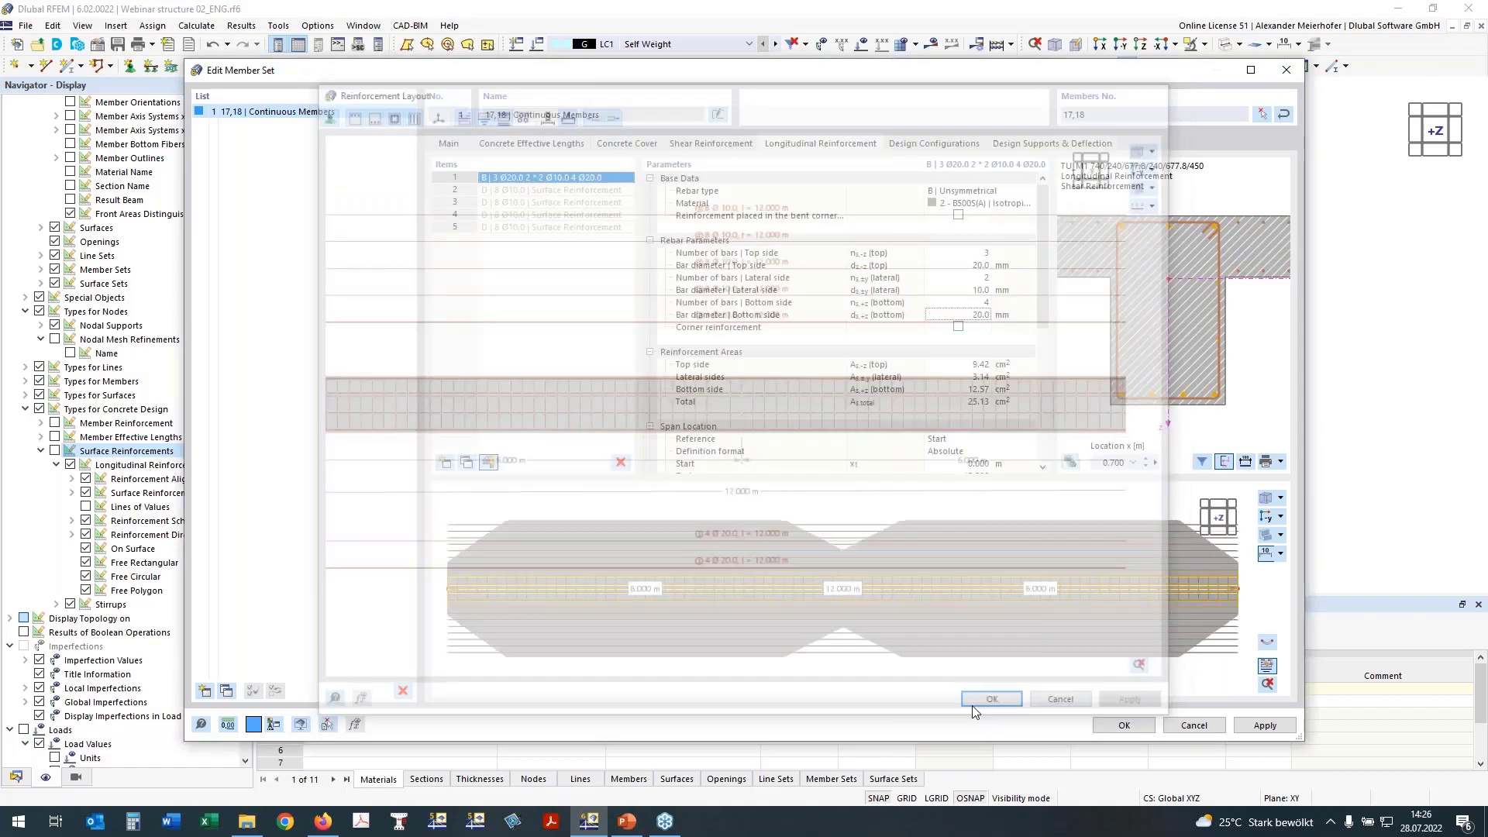
Step: Set the member set's deflection check direction to Local axis z and its displacement reference to Deformed segment ends
{"action": "left_click", "coordinate": [1034, 144]}
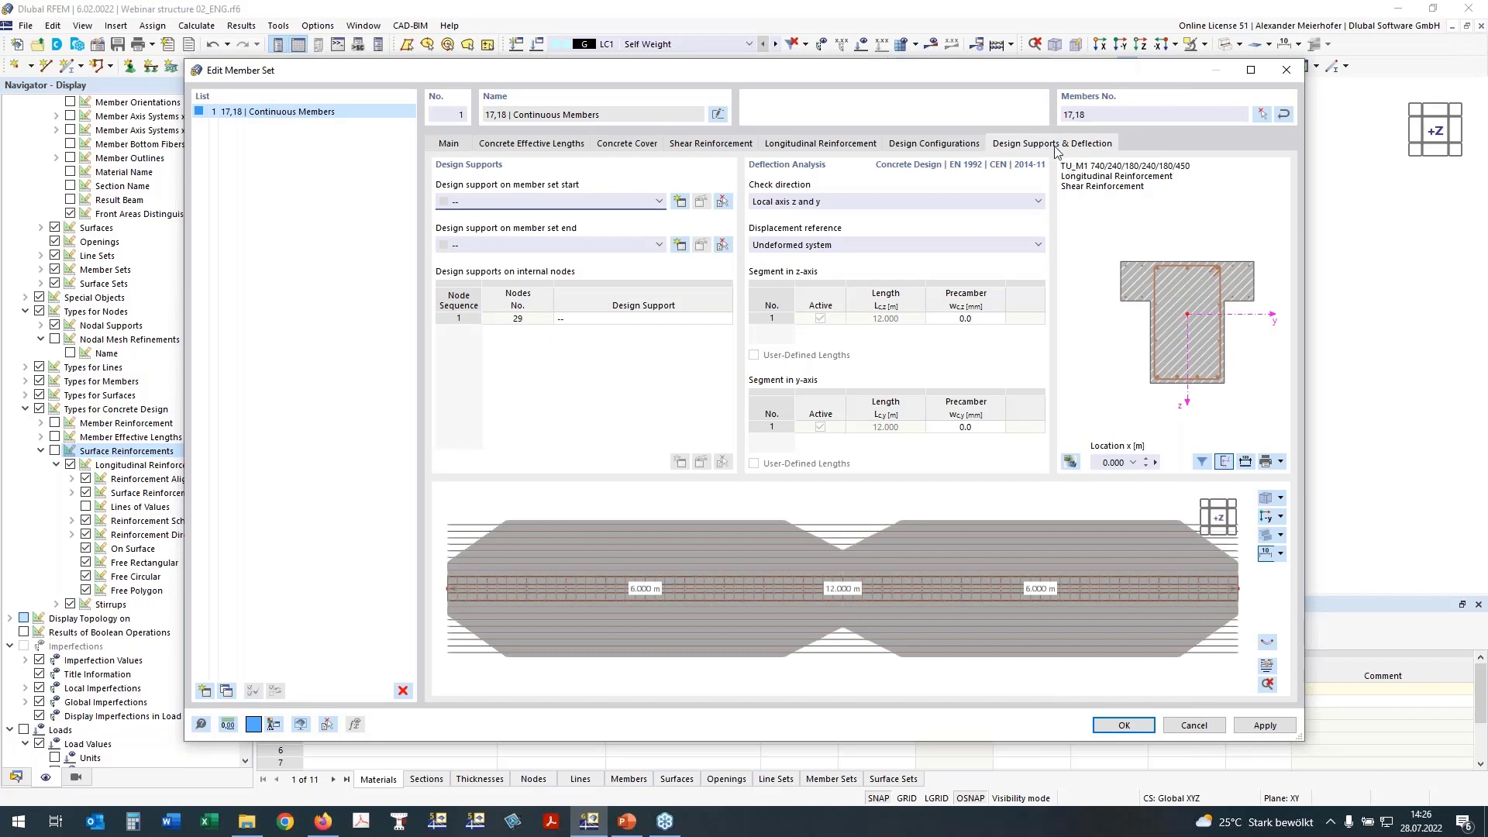
{"action": "left_click", "coordinate": [835, 203]}
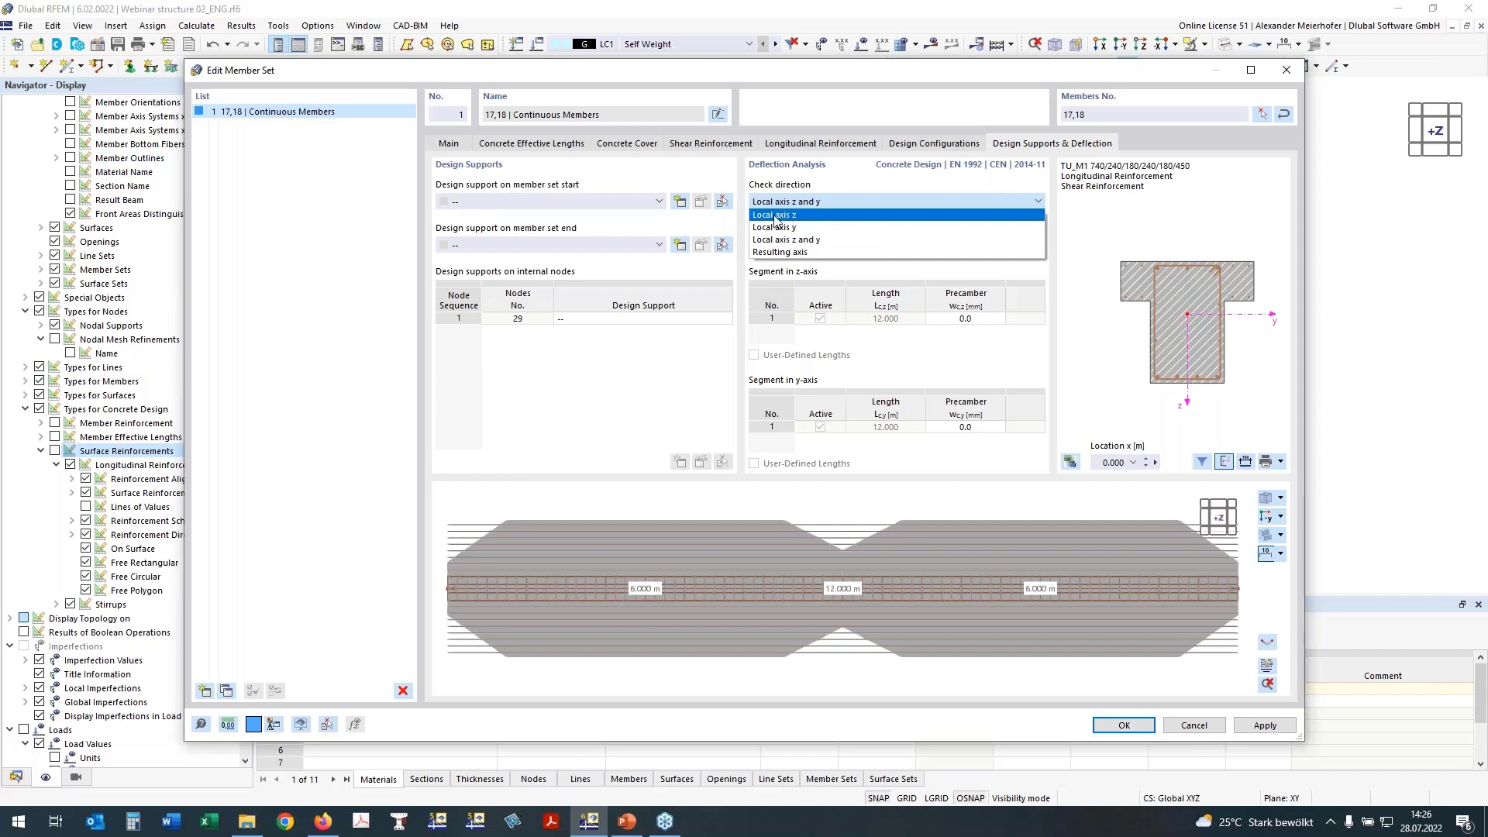
{"action": "key", "text": "Escape"}
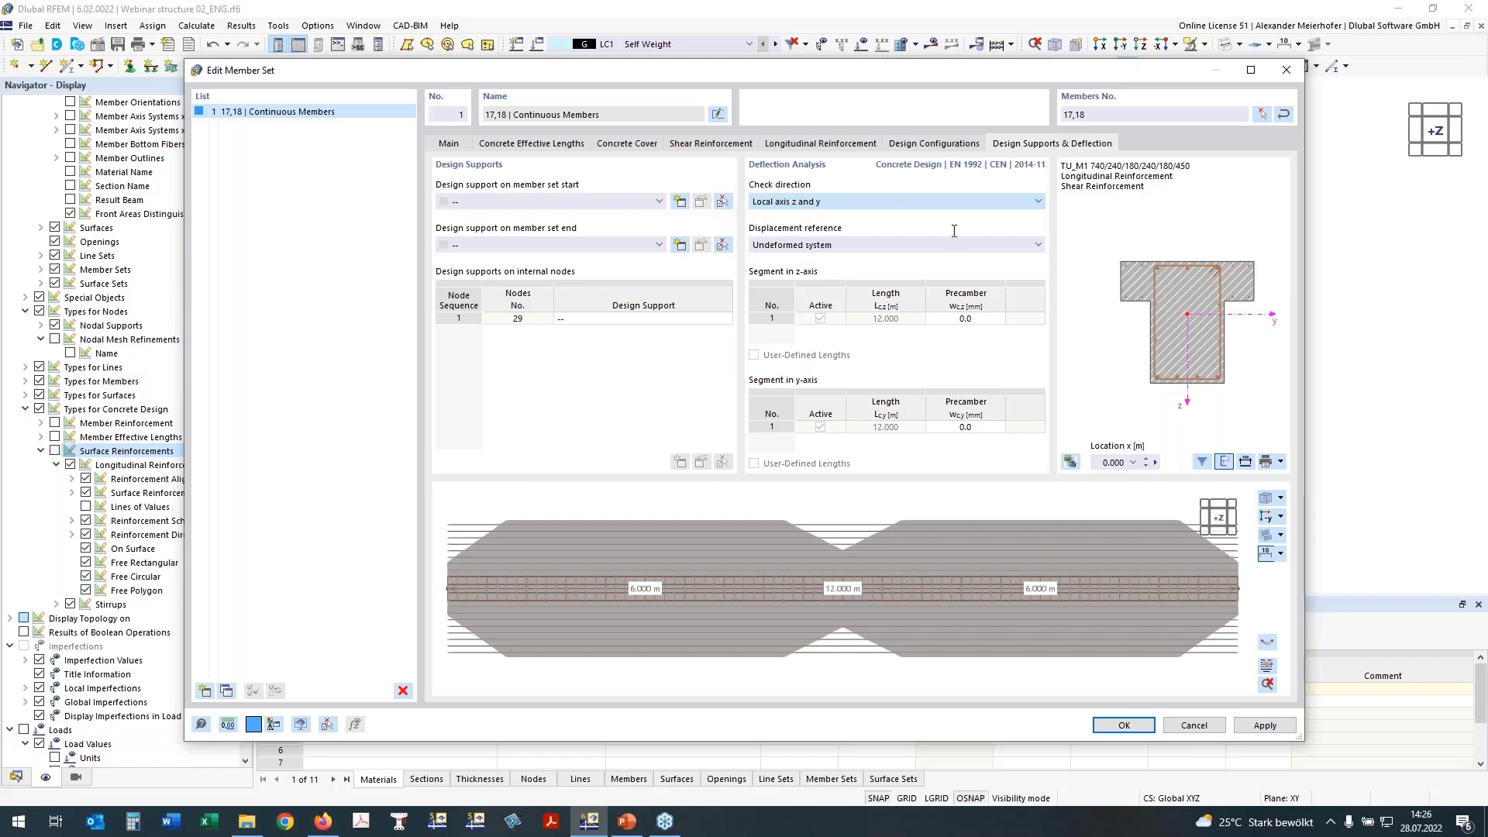
{"action": "key", "text": "Down"}
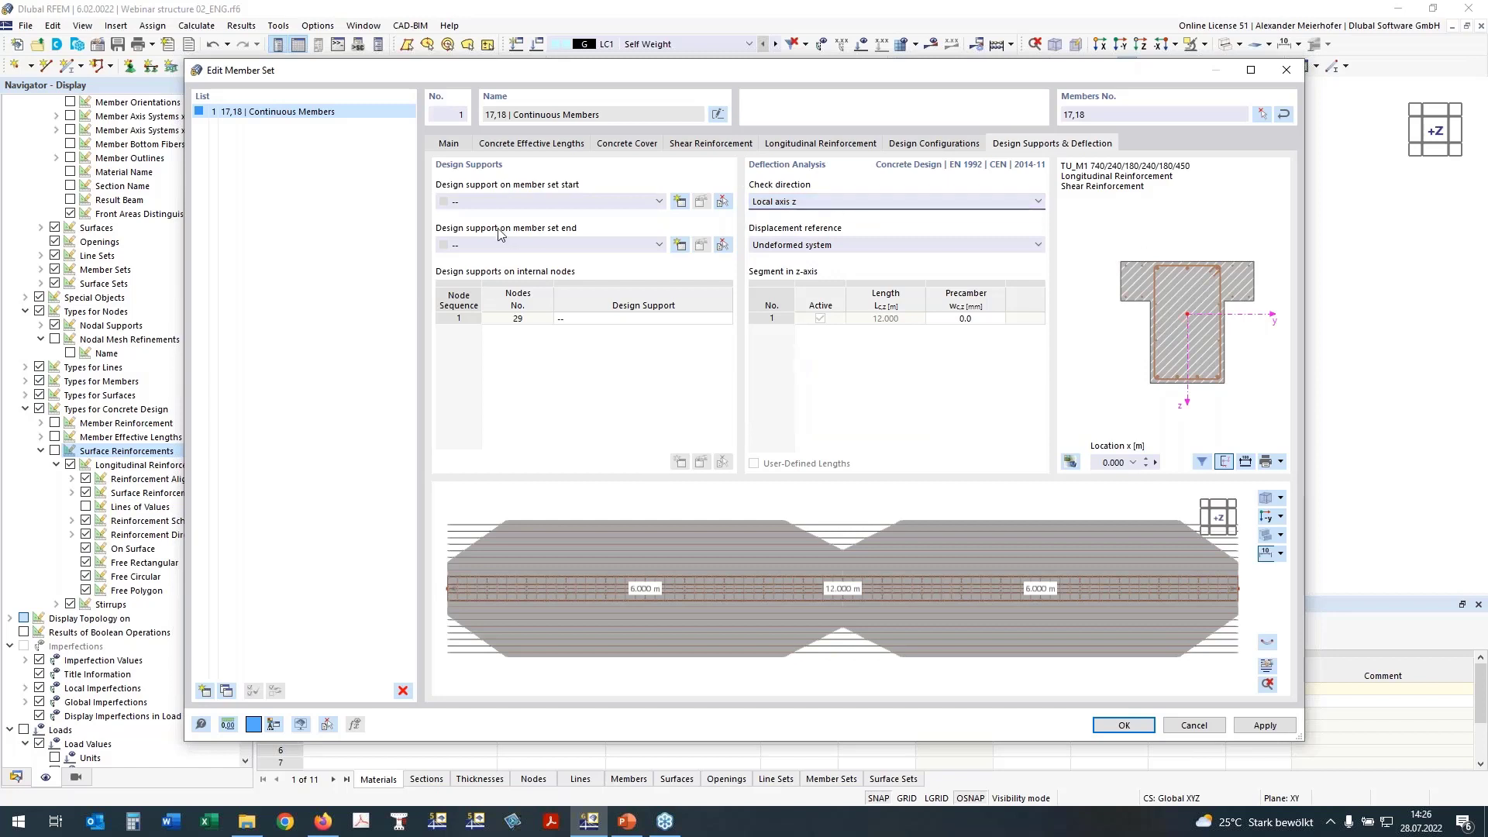
{"action": "left_click", "coordinate": [783, 246]}
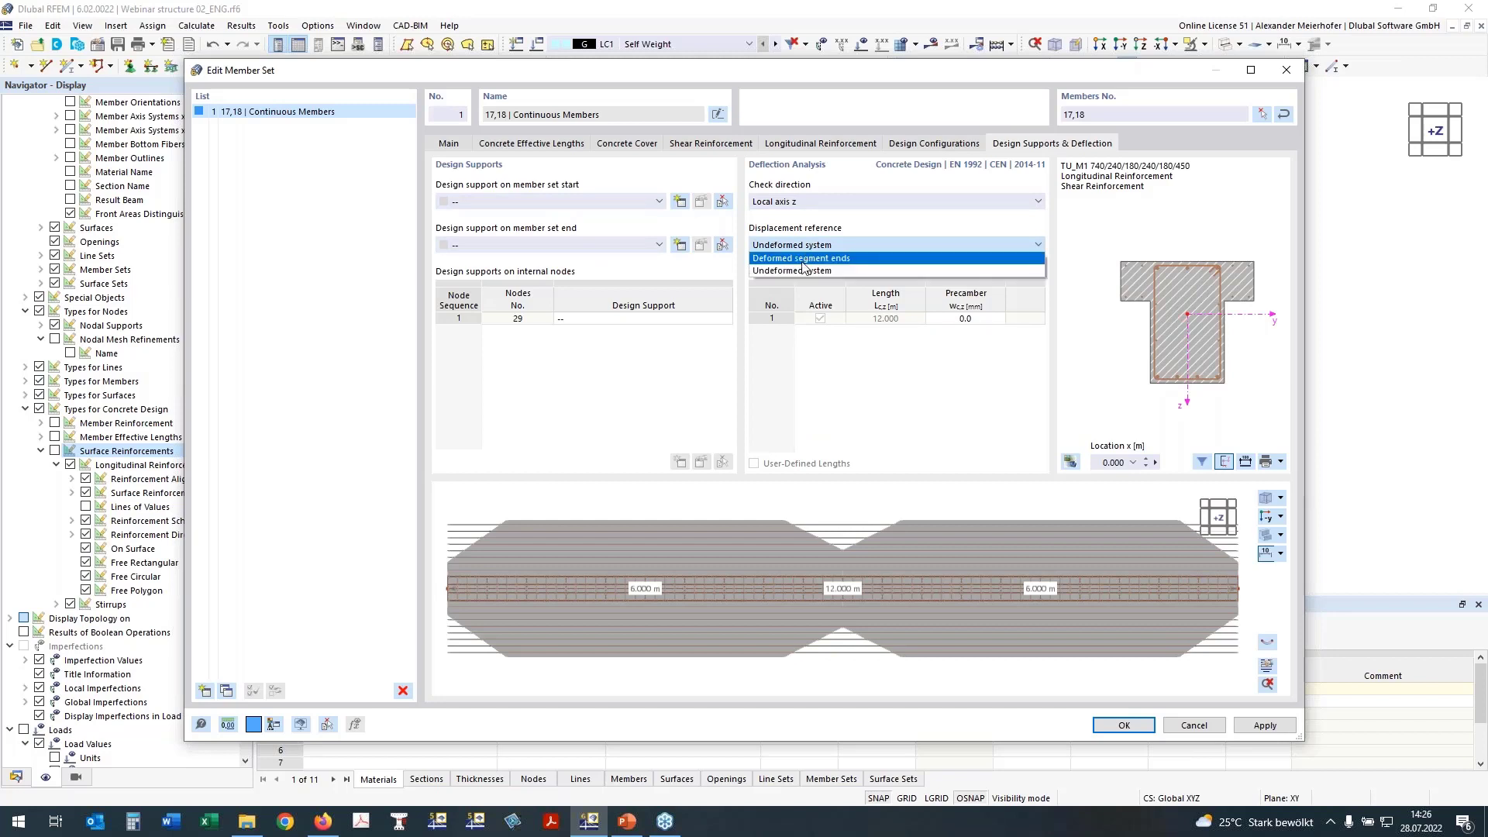
{"action": "key", "text": "Escape"}
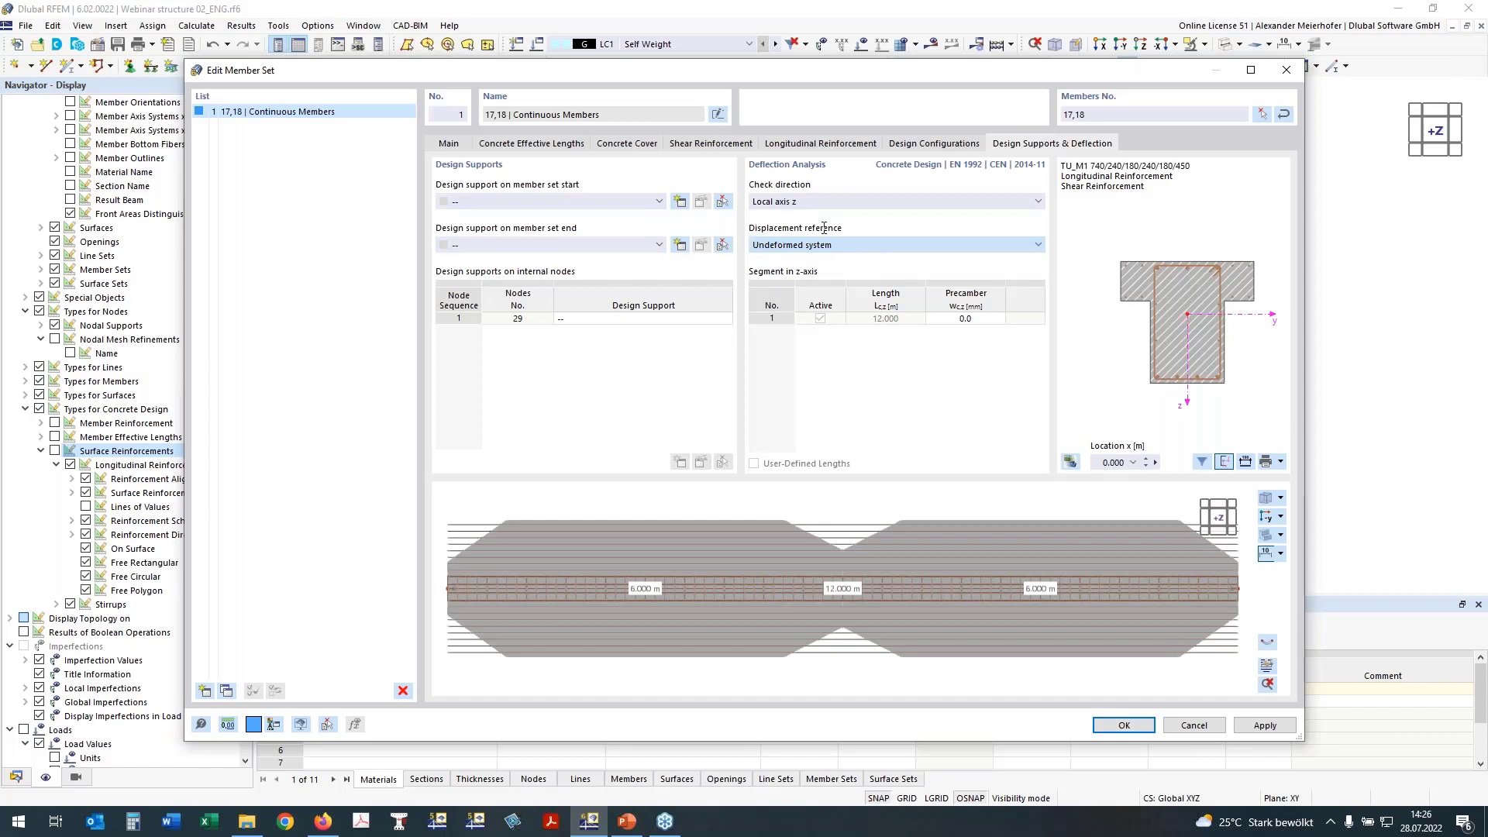
{"action": "key", "text": "Down"}
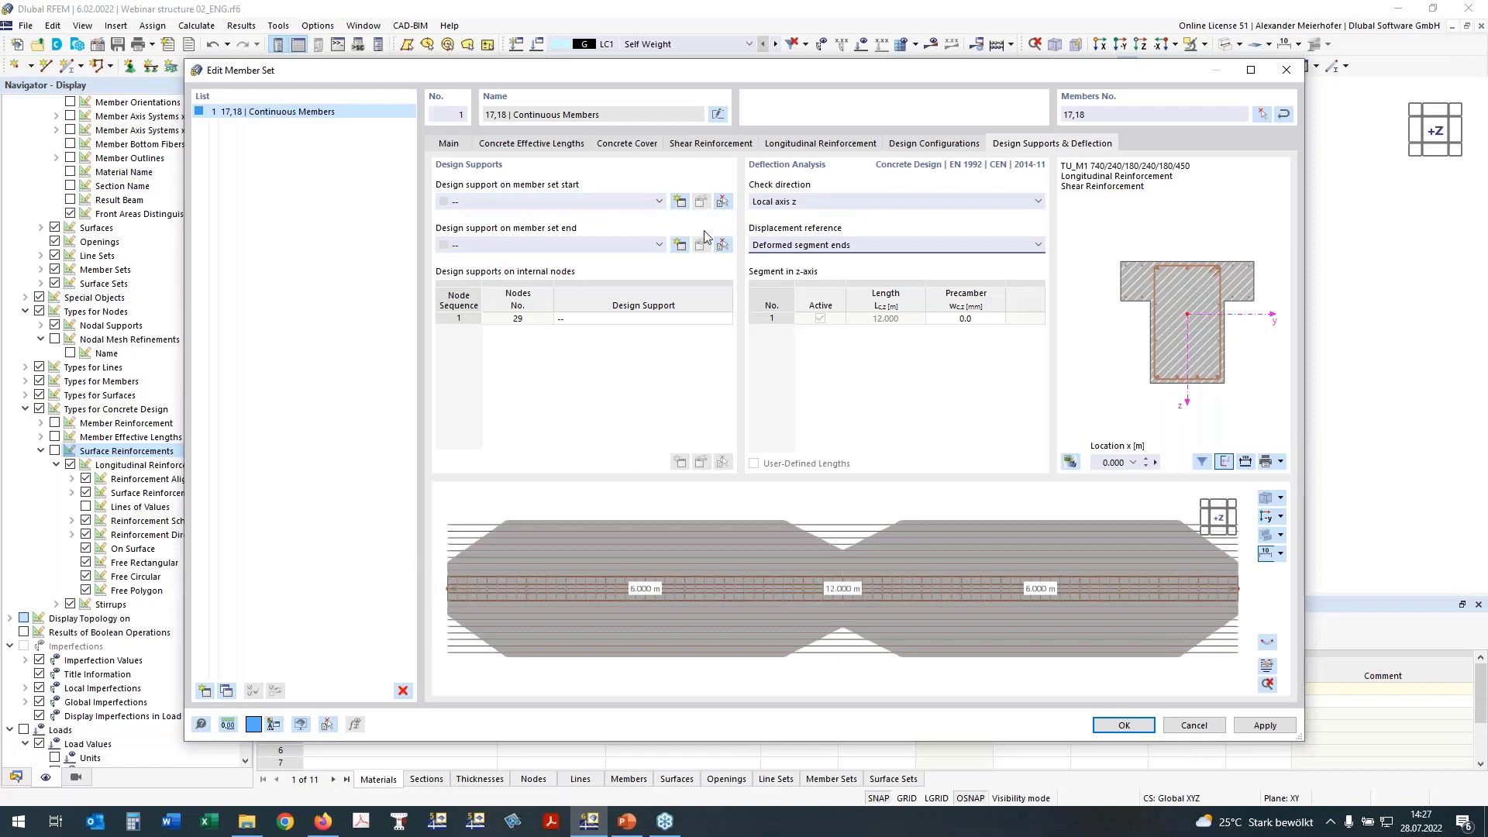
Step: Create a concrete design support 250 mm wide with a monolithic connection and without deflection design in the y-axis
{"action": "left_click", "coordinate": [679, 203]}
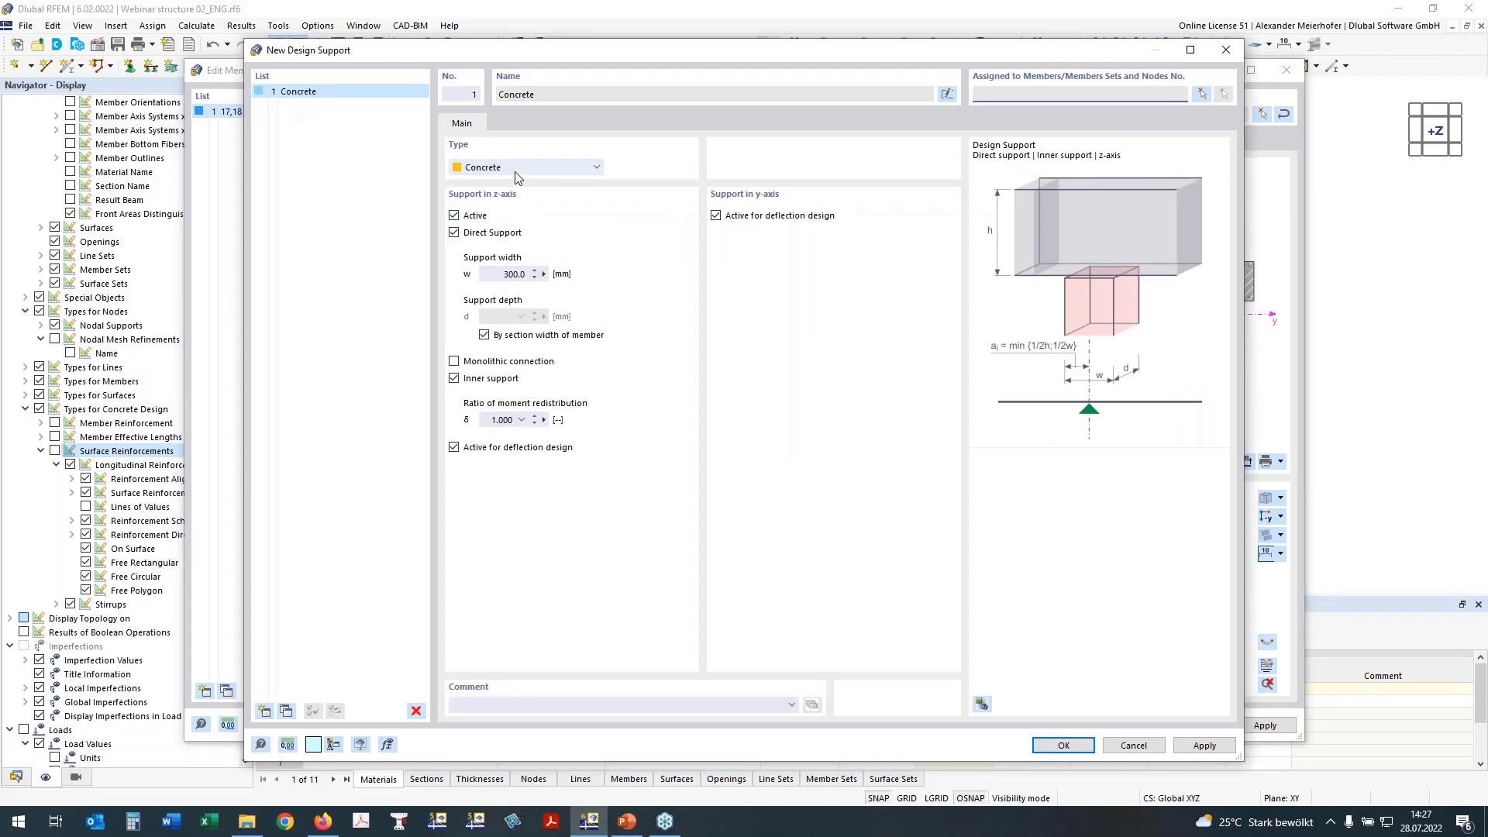
{"action": "left_click", "coordinate": [716, 216]}
{"action": "double_click", "coordinate": [511, 275]}
{"action": "type", "text": "250"}
{"action": "left_click", "coordinate": [454, 362]}
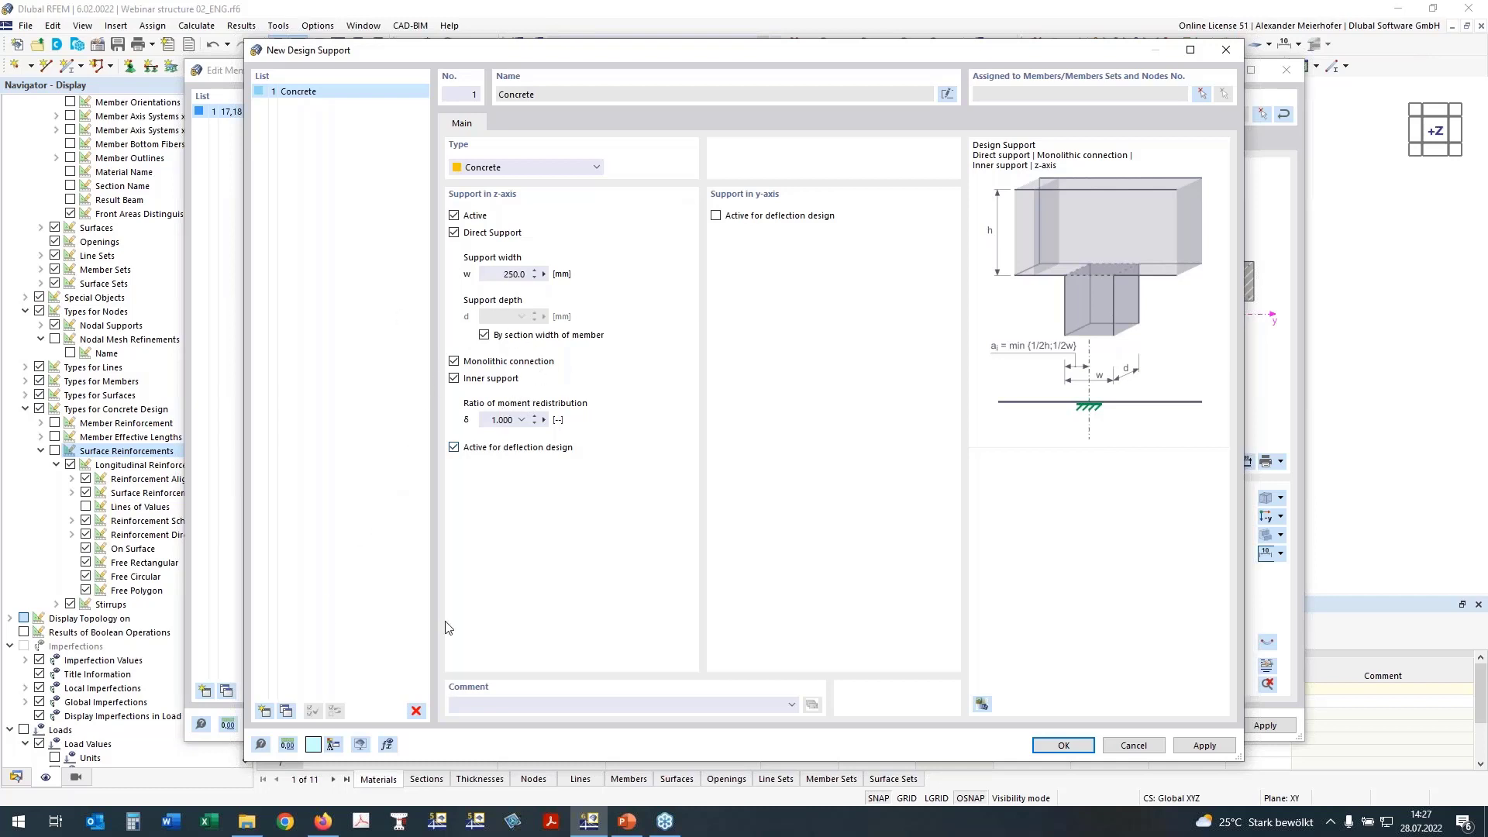
Step: Copy the design support to keep the duplicate as an inner support, and make the original an end support
{"action": "left_click", "coordinate": [286, 711]}
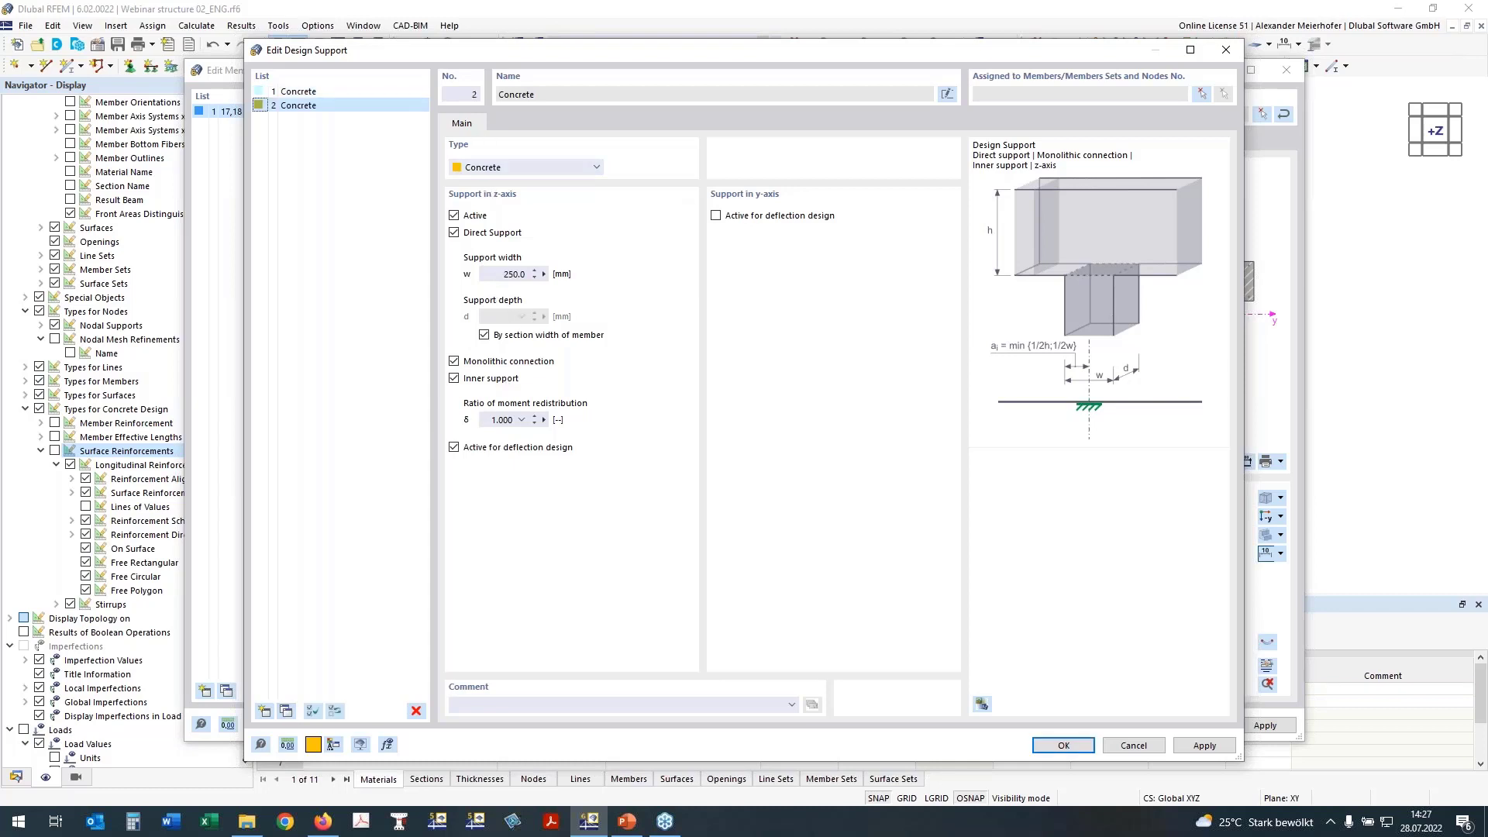
{"action": "left_click", "coordinate": [509, 274]}
{"action": "left_click", "coordinate": [454, 379]}
{"action": "left_click", "coordinate": [453, 379]}
{"action": "left_click", "coordinate": [310, 93]}
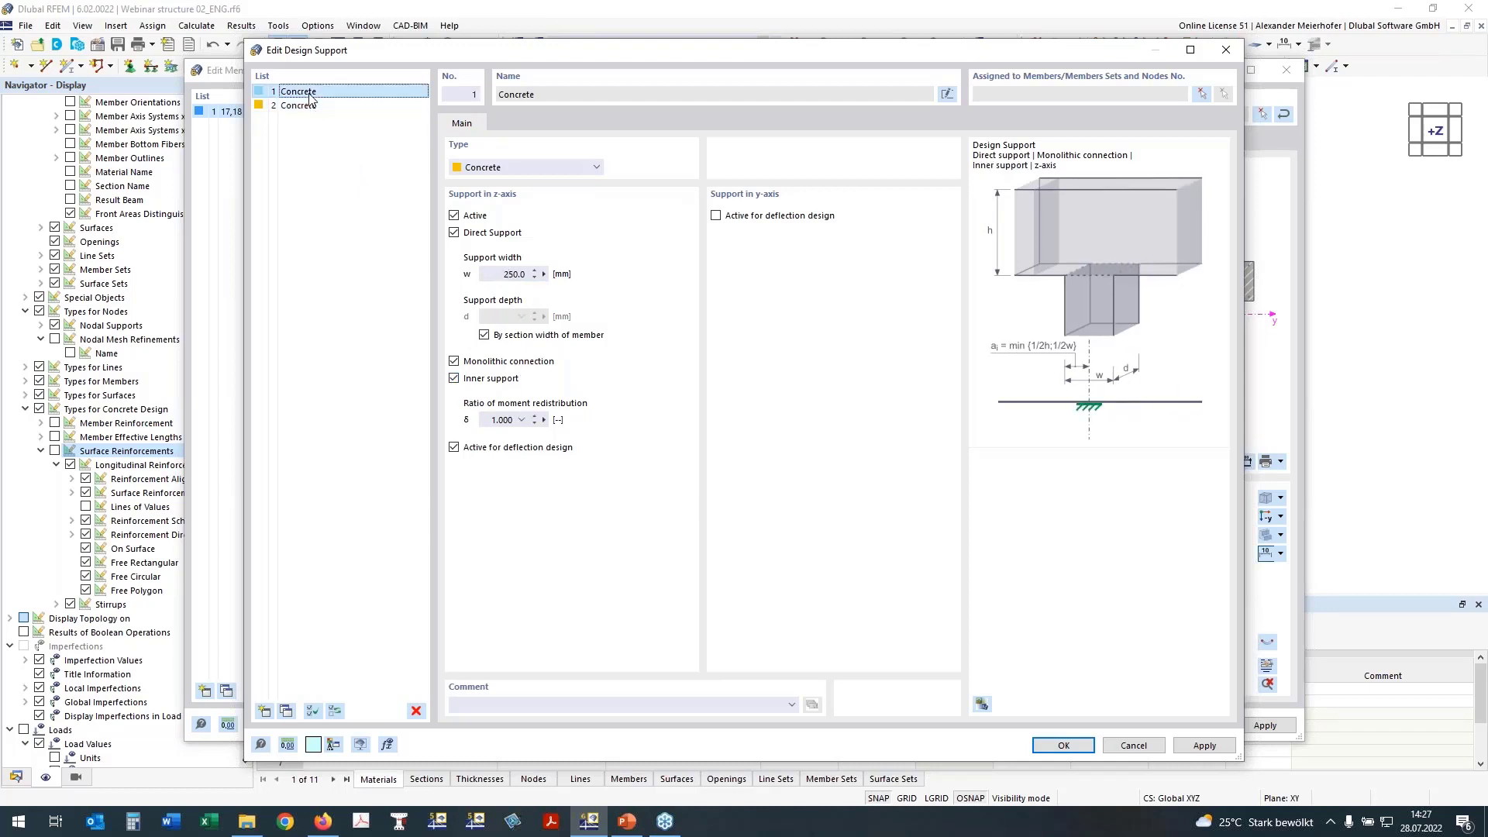
{"action": "left_click", "coordinate": [453, 379]}
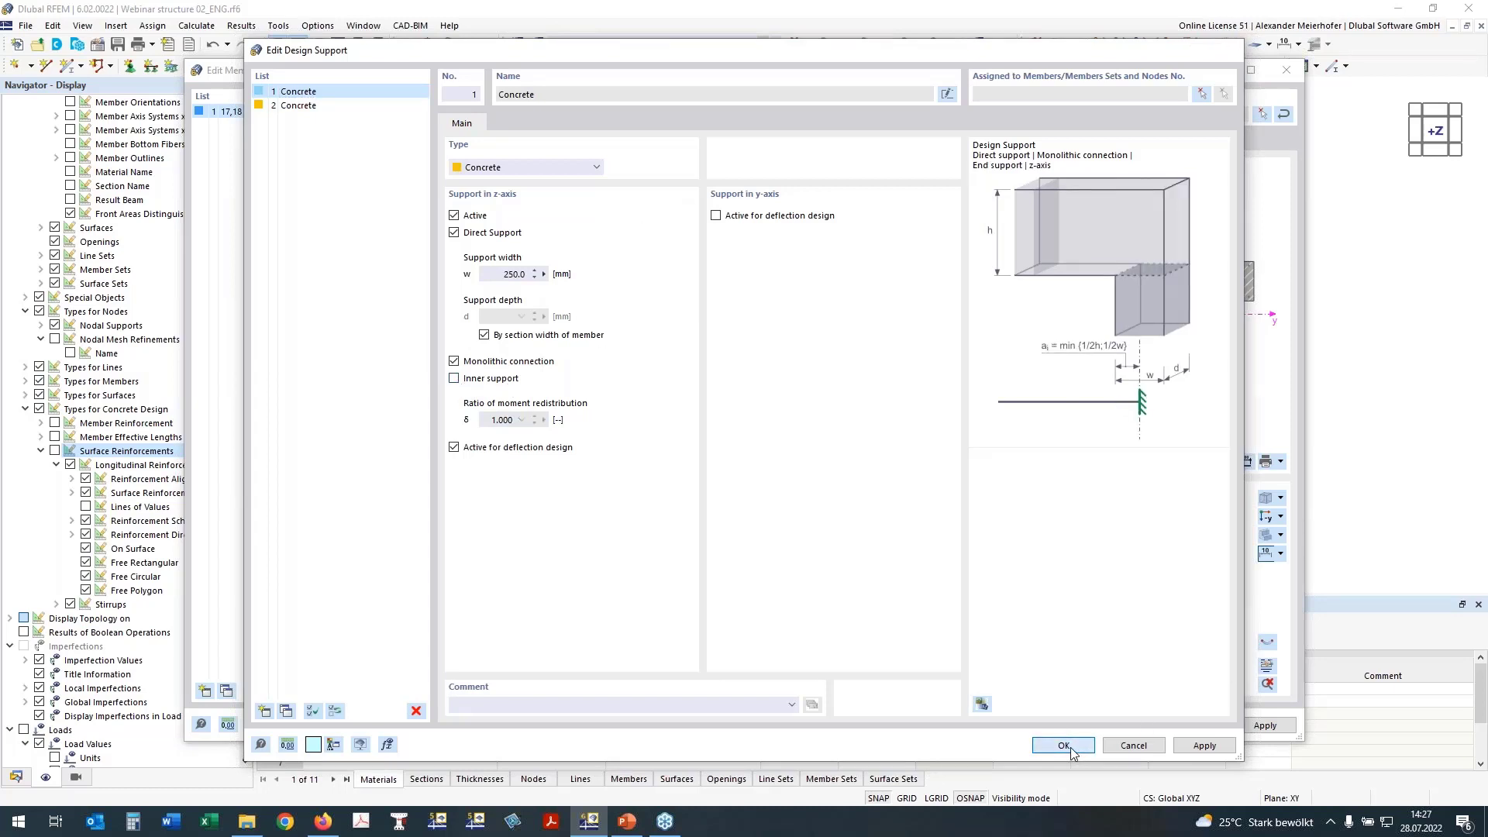
Step: Accept the design supports and assign design support 1 - Concrete to both the start and end of the member set
{"action": "left_click", "coordinate": [1063, 746]}
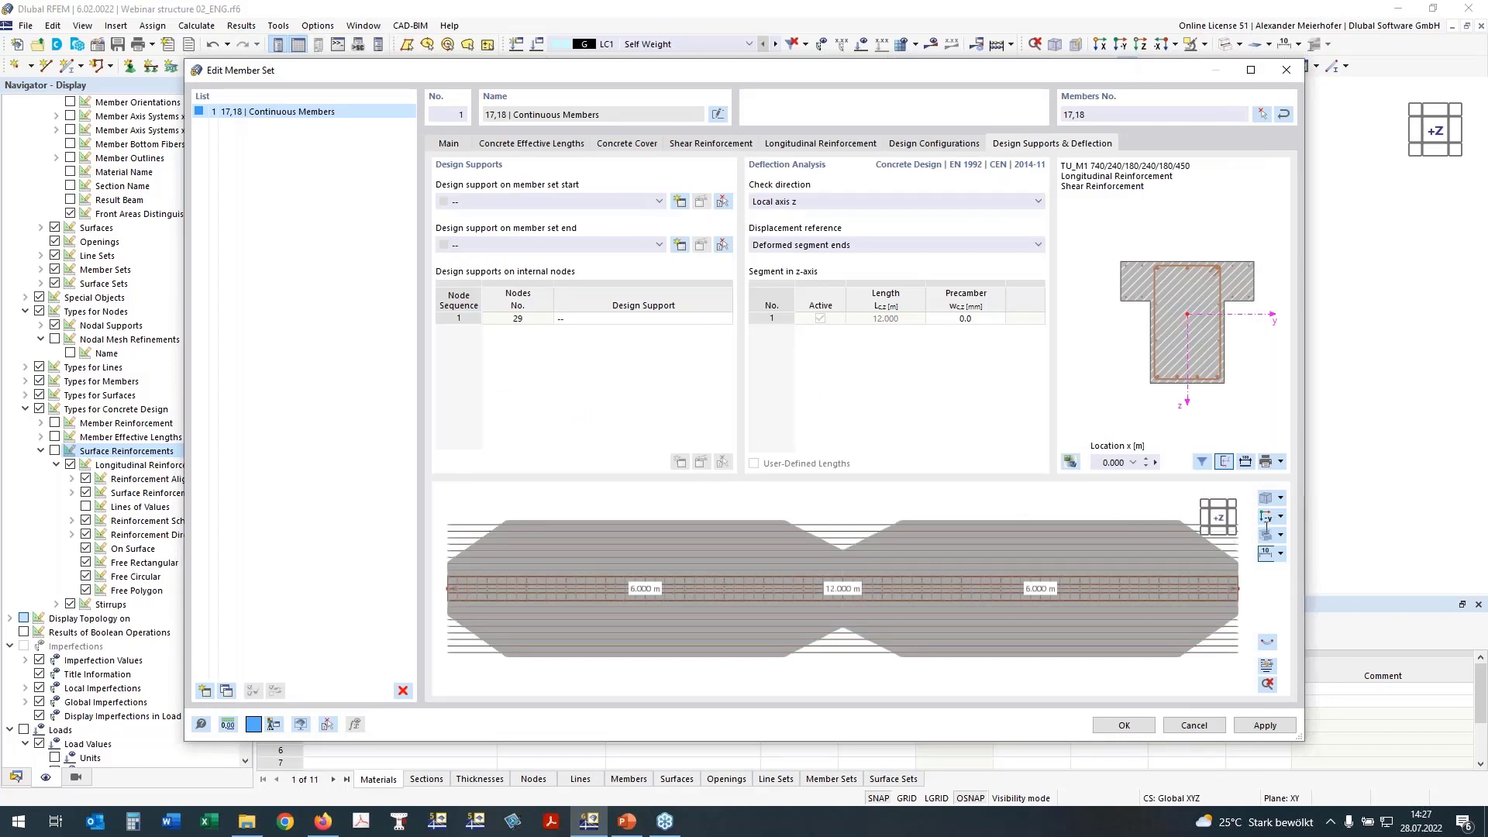
{"action": "left_click", "coordinate": [1271, 521]}
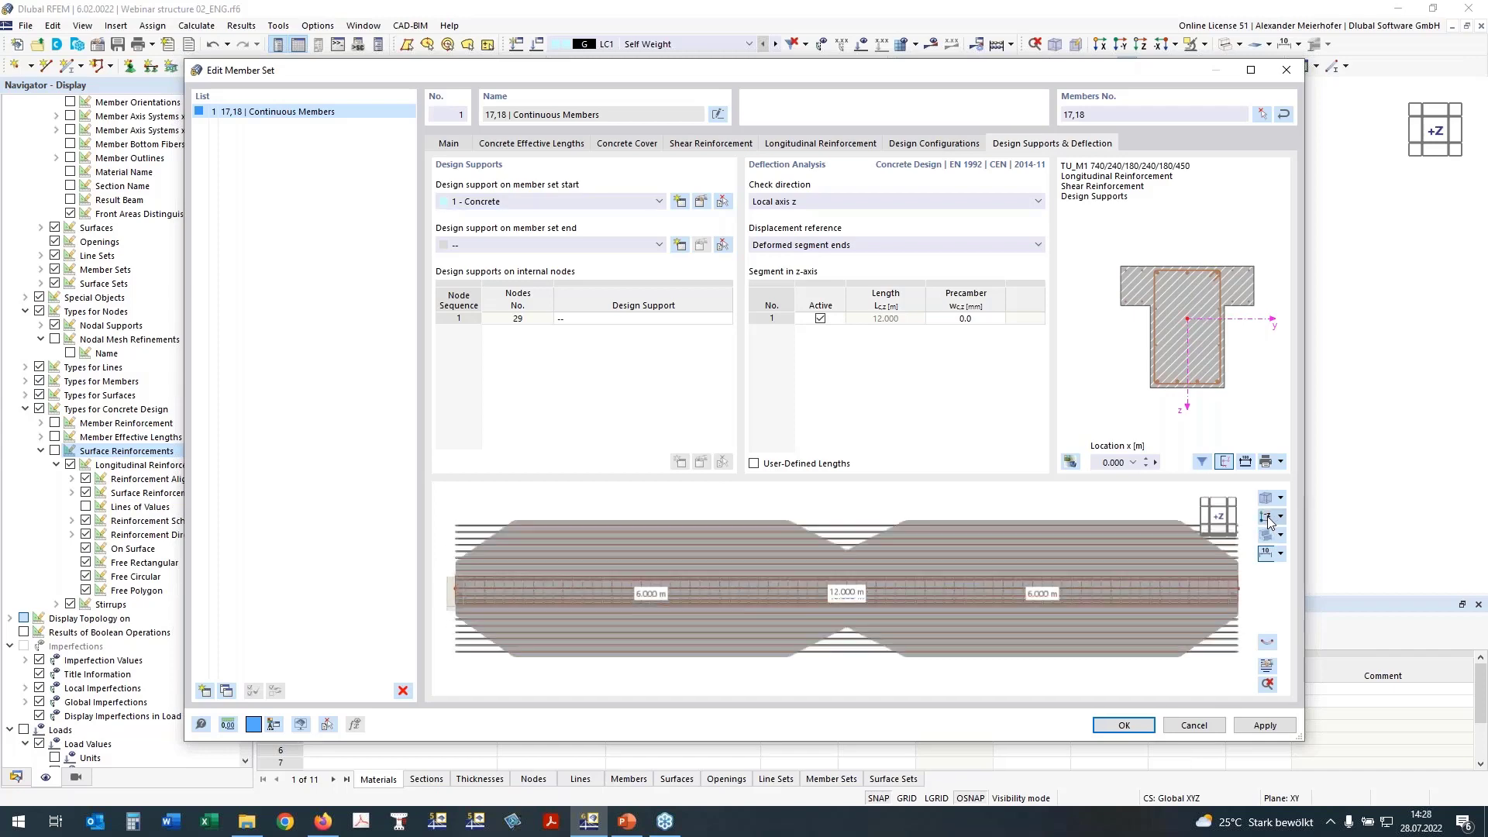
{"action": "left_click", "coordinate": [1271, 521]}
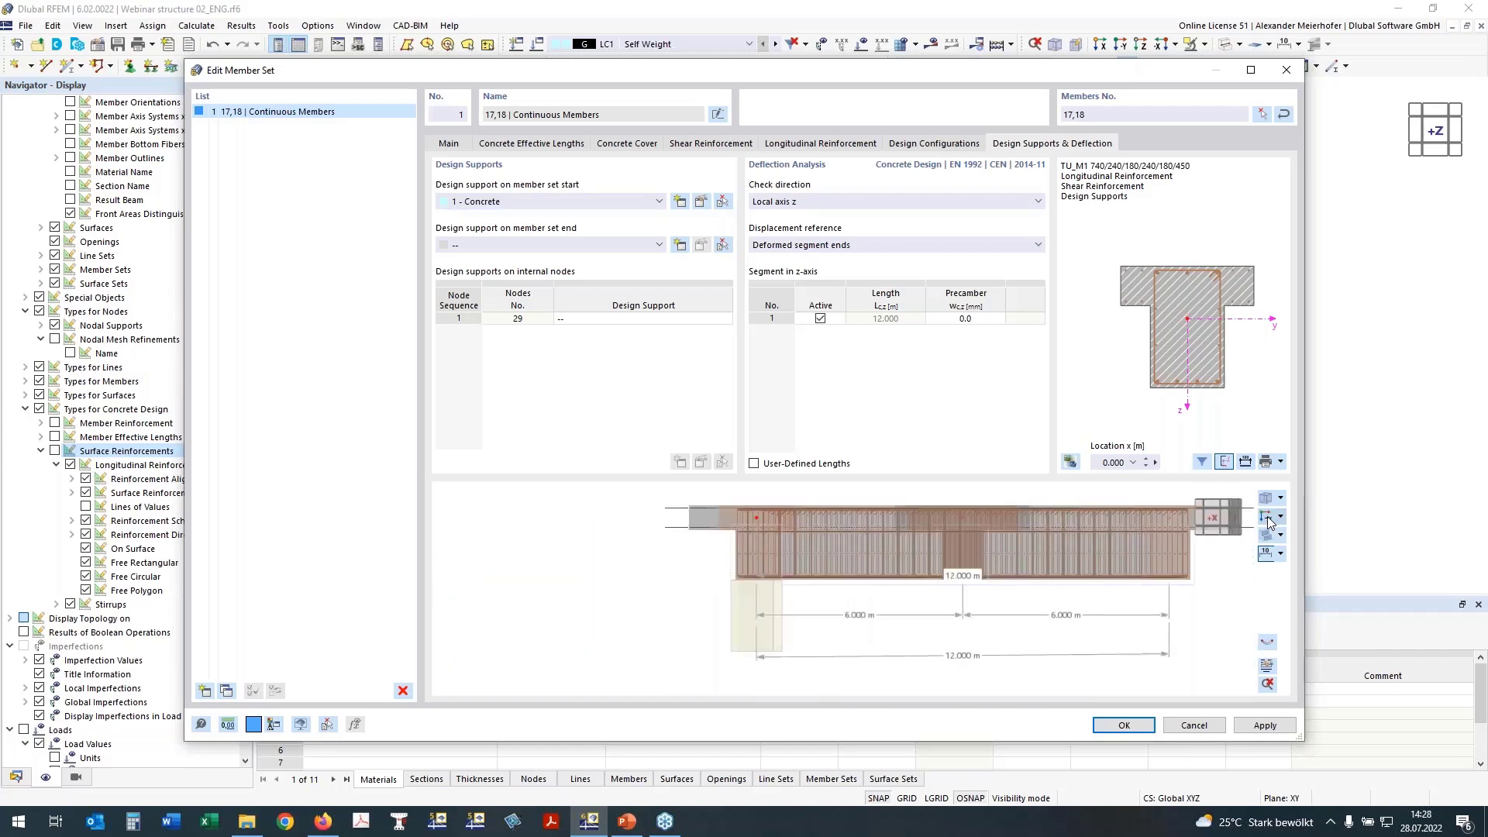
{"action": "left_click", "coordinate": [496, 245]}
{"action": "left_click", "coordinate": [480, 275]}
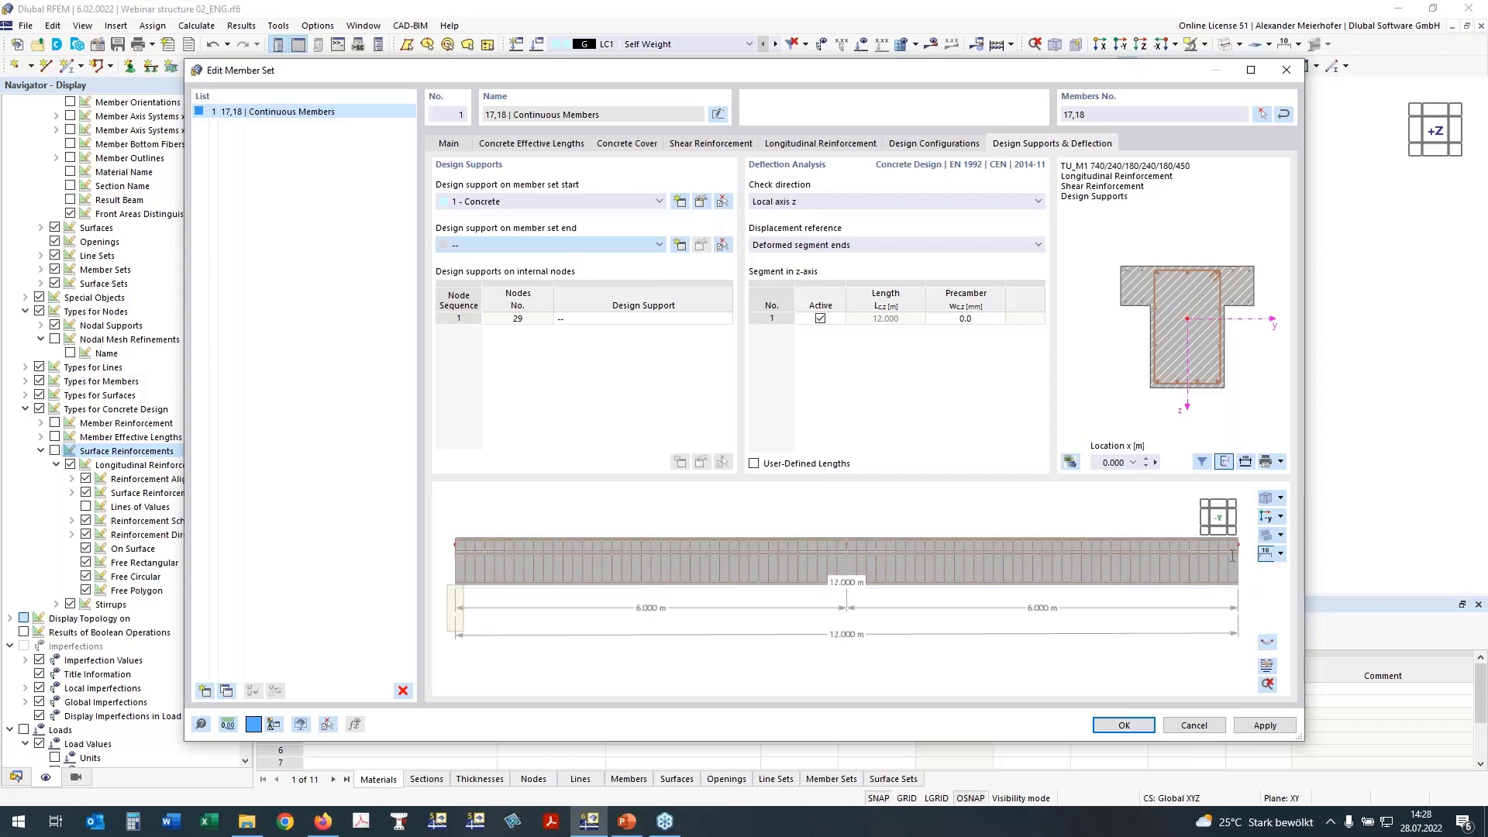
Step: Assign design support 2 - Concrete to the member set's internal node 29 and accept the member set settings
{"action": "left_click", "coordinate": [566, 319]}
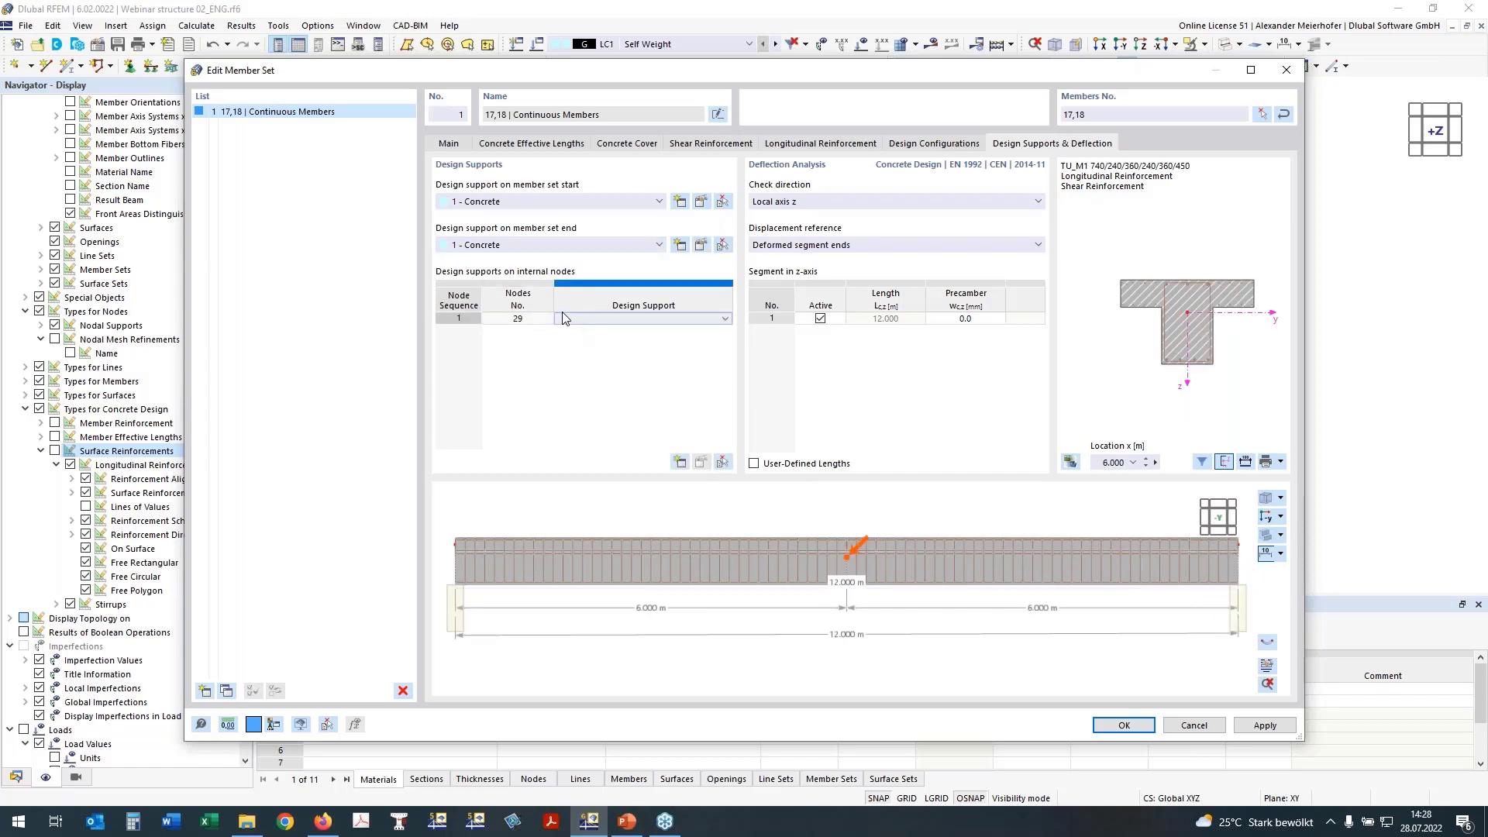
{"action": "left_click", "coordinate": [575, 321]}
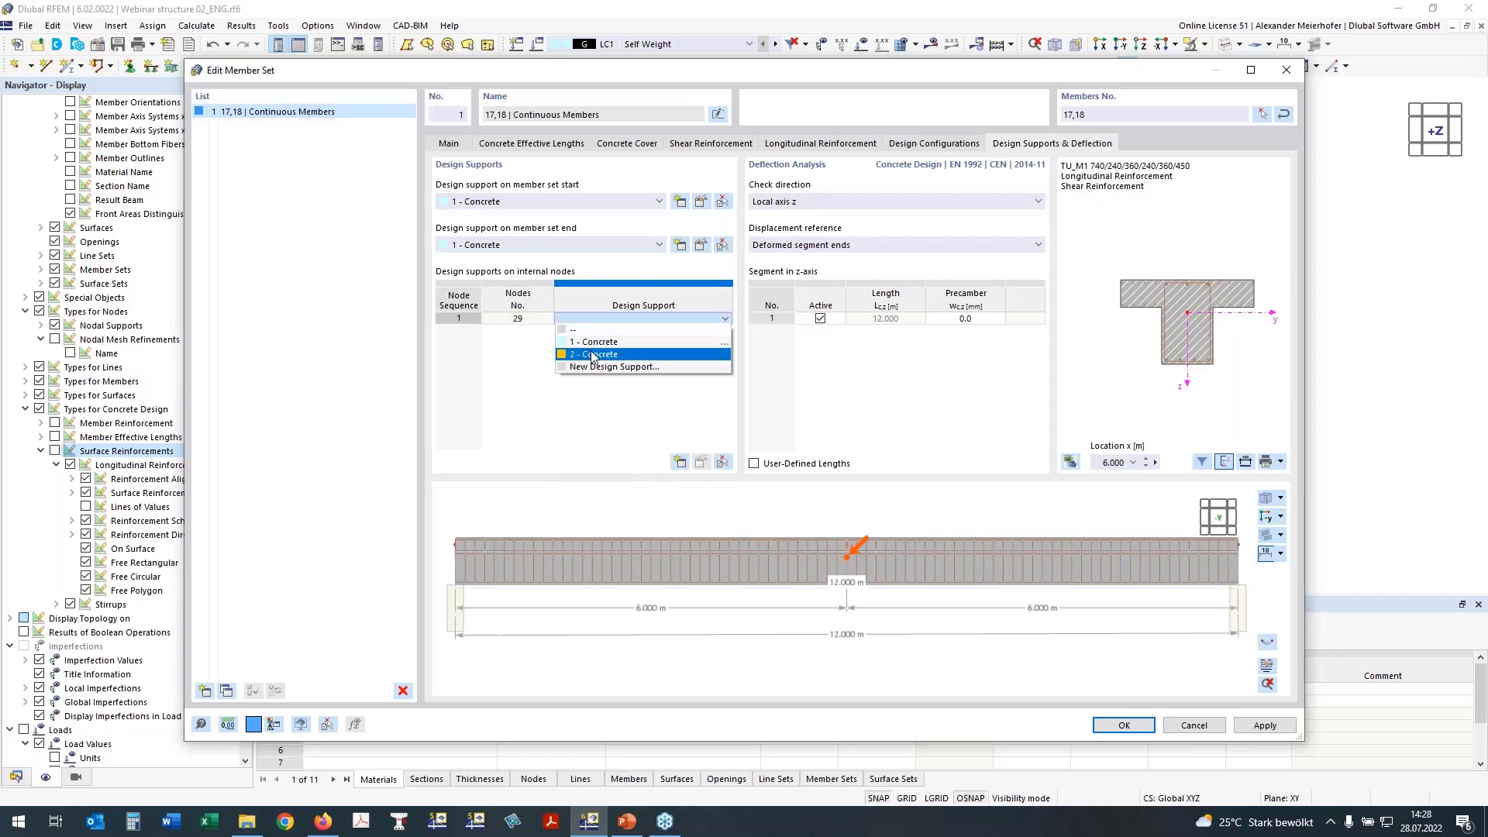
{"action": "left_click", "coordinate": [592, 355]}
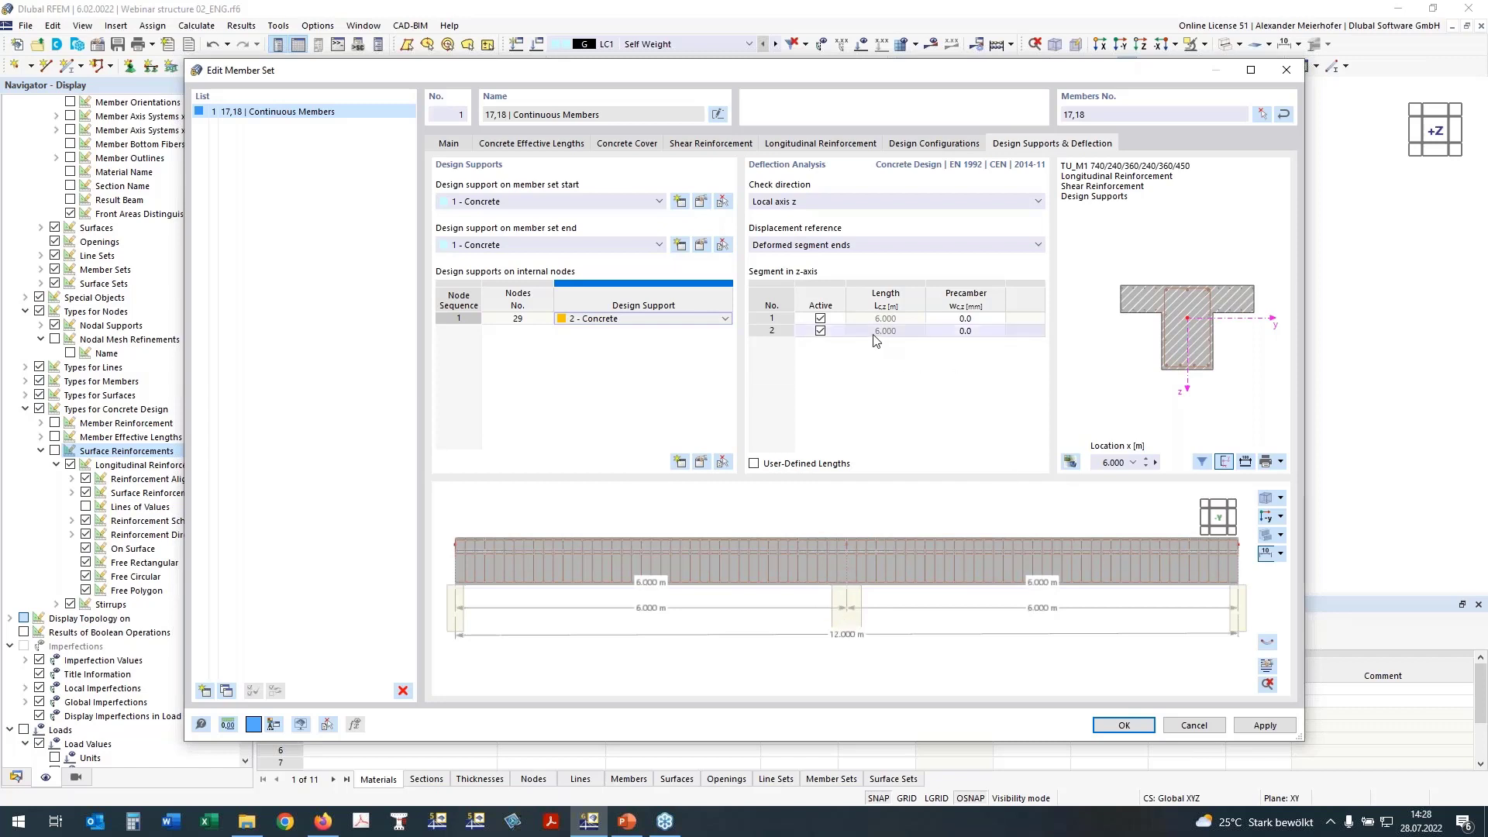
{"action": "left_click", "coordinate": [824, 318]}
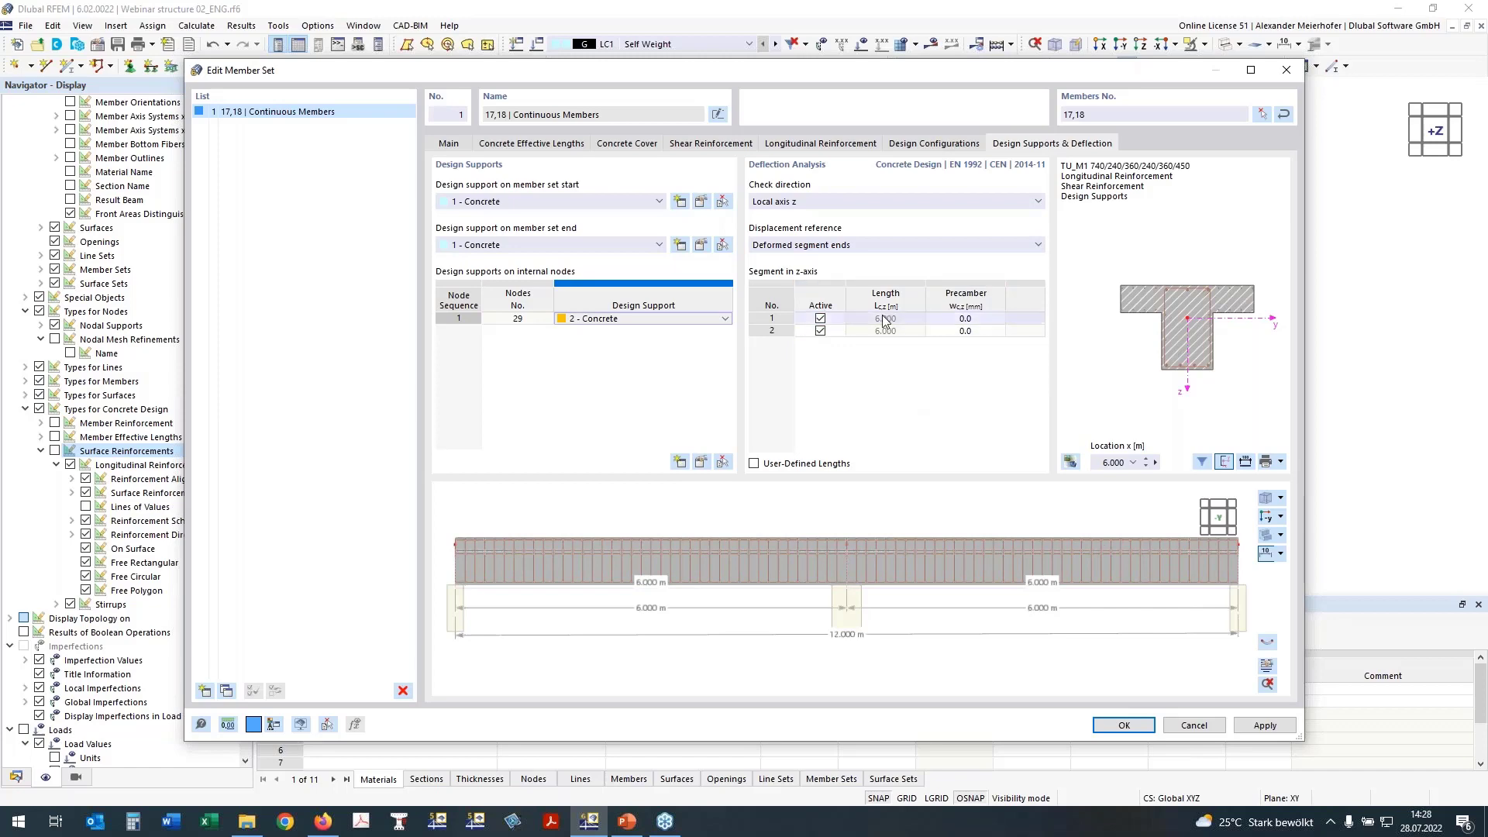
{"action": "left_click", "coordinate": [1123, 727]}
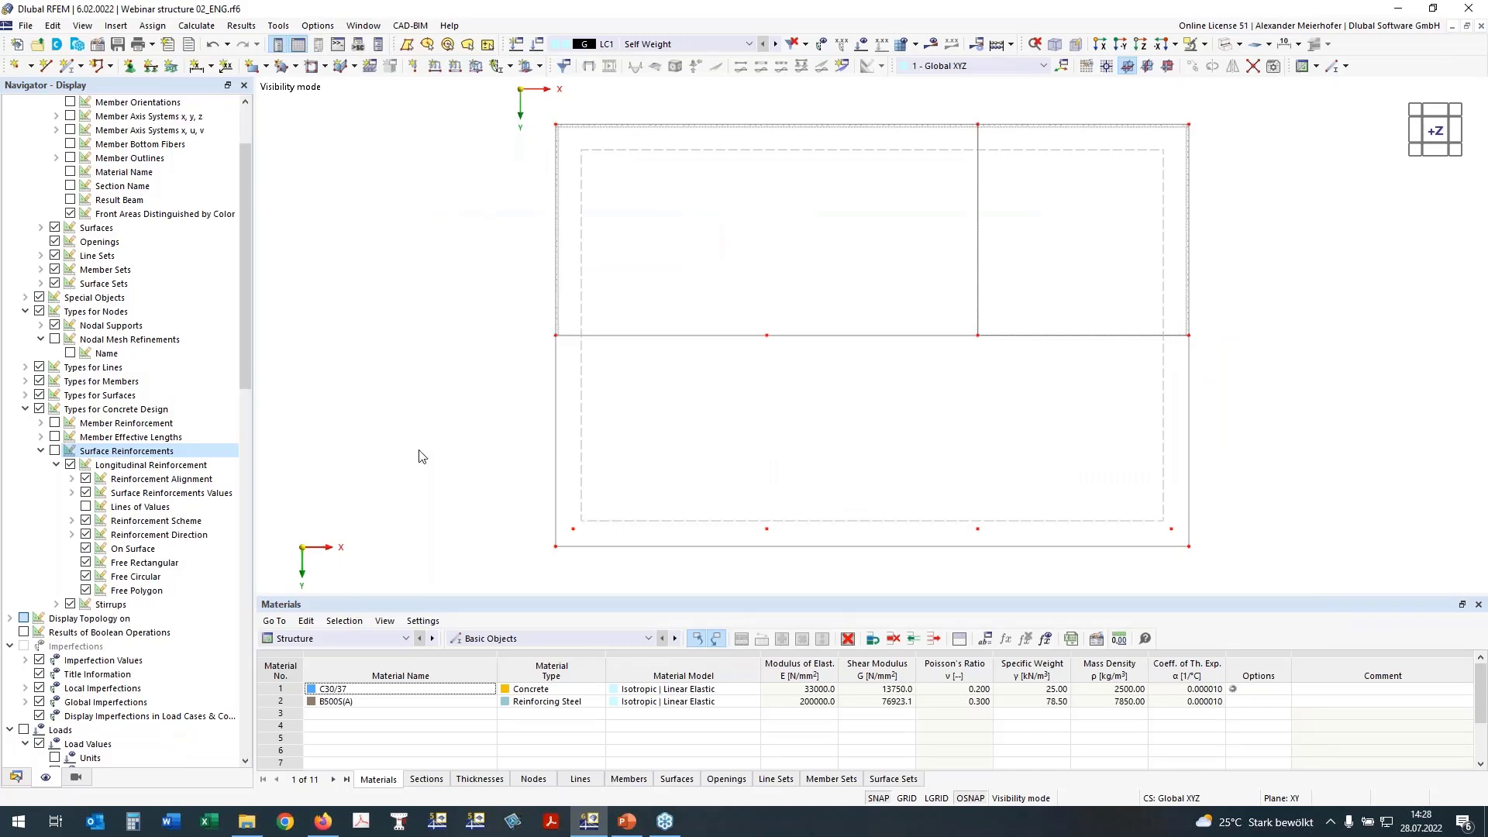
Step: Turn on the member reinforcement display and inspect the rib's reinforcement in the model
{"action": "middle_click_drag", "start_coordinate": [424, 395], "coordinate": [520, 246], "text": "ctrl"}
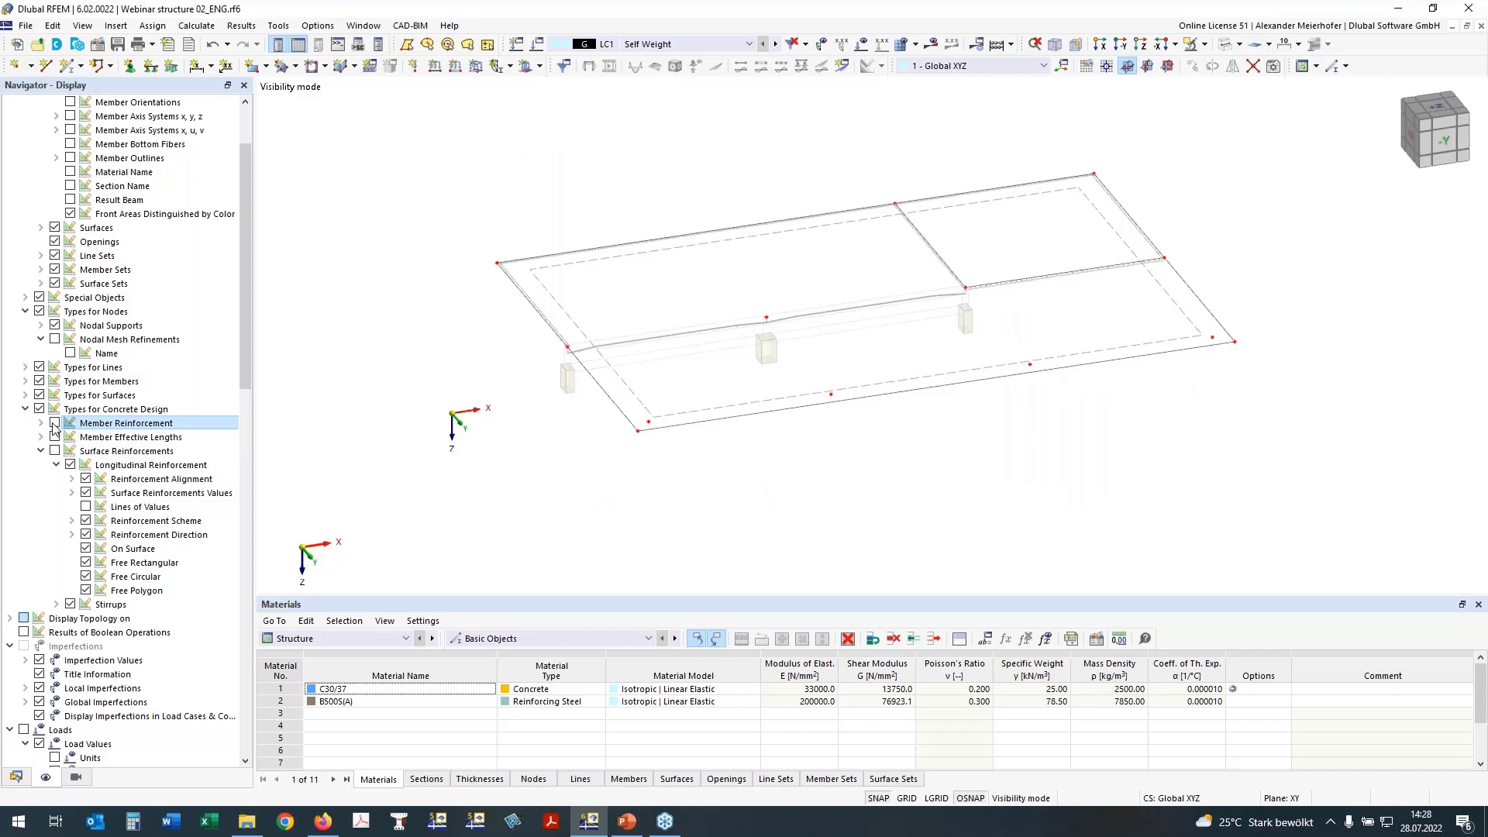
{"action": "left_click", "coordinate": [54, 423]}
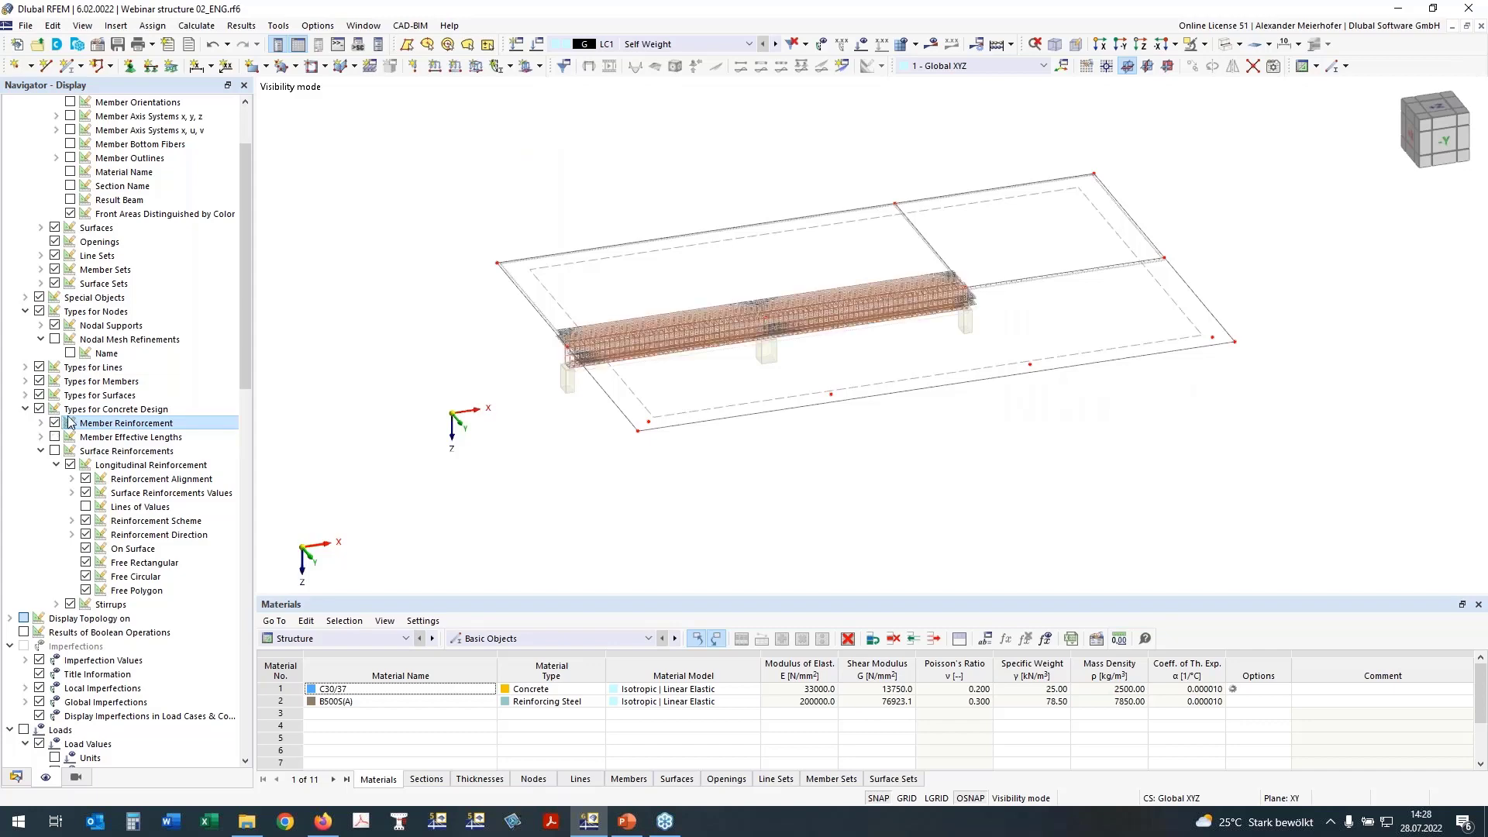
{"action": "middle_click_drag", "start_coordinate": [639, 479], "coordinate": [633, 446], "text": "ctrl"}
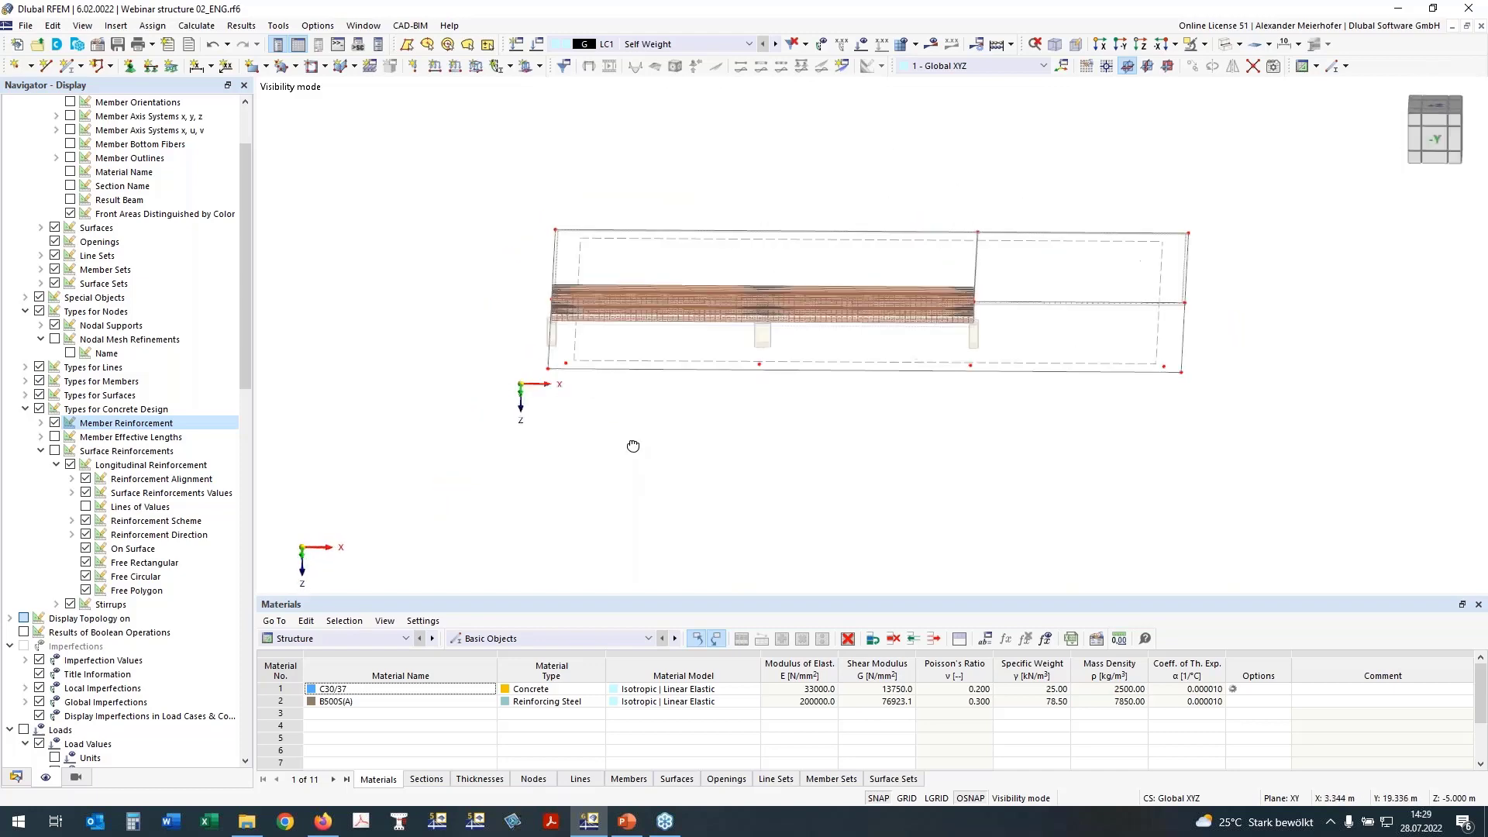
{"action": "left_click", "coordinate": [1432, 108]}
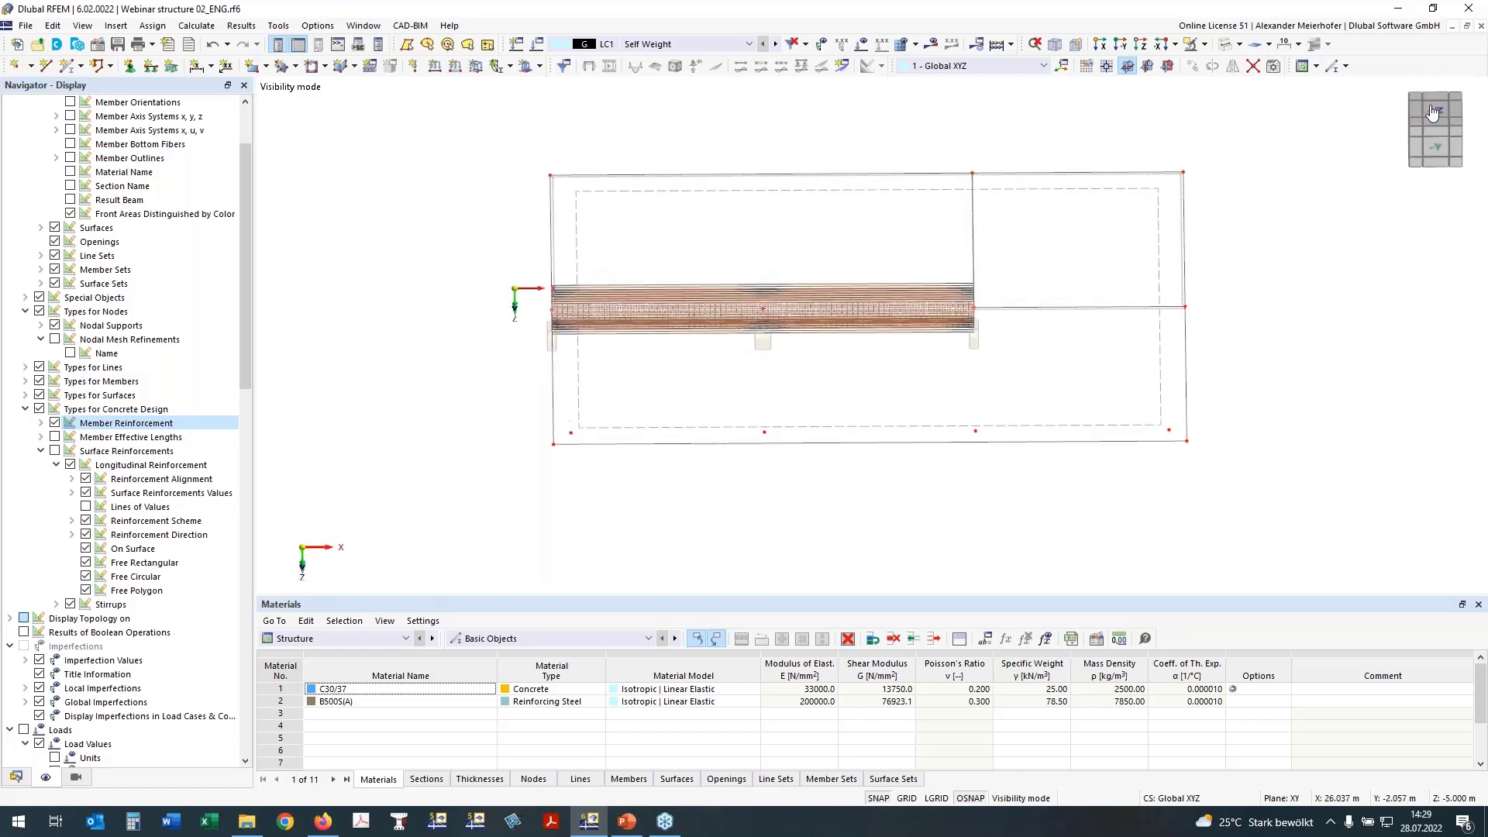
{"action": "left_click_drag", "start_coordinate": [710, 307], "coordinate": [1132, 551]}
{"action": "right_click", "coordinate": [1113, 526]}
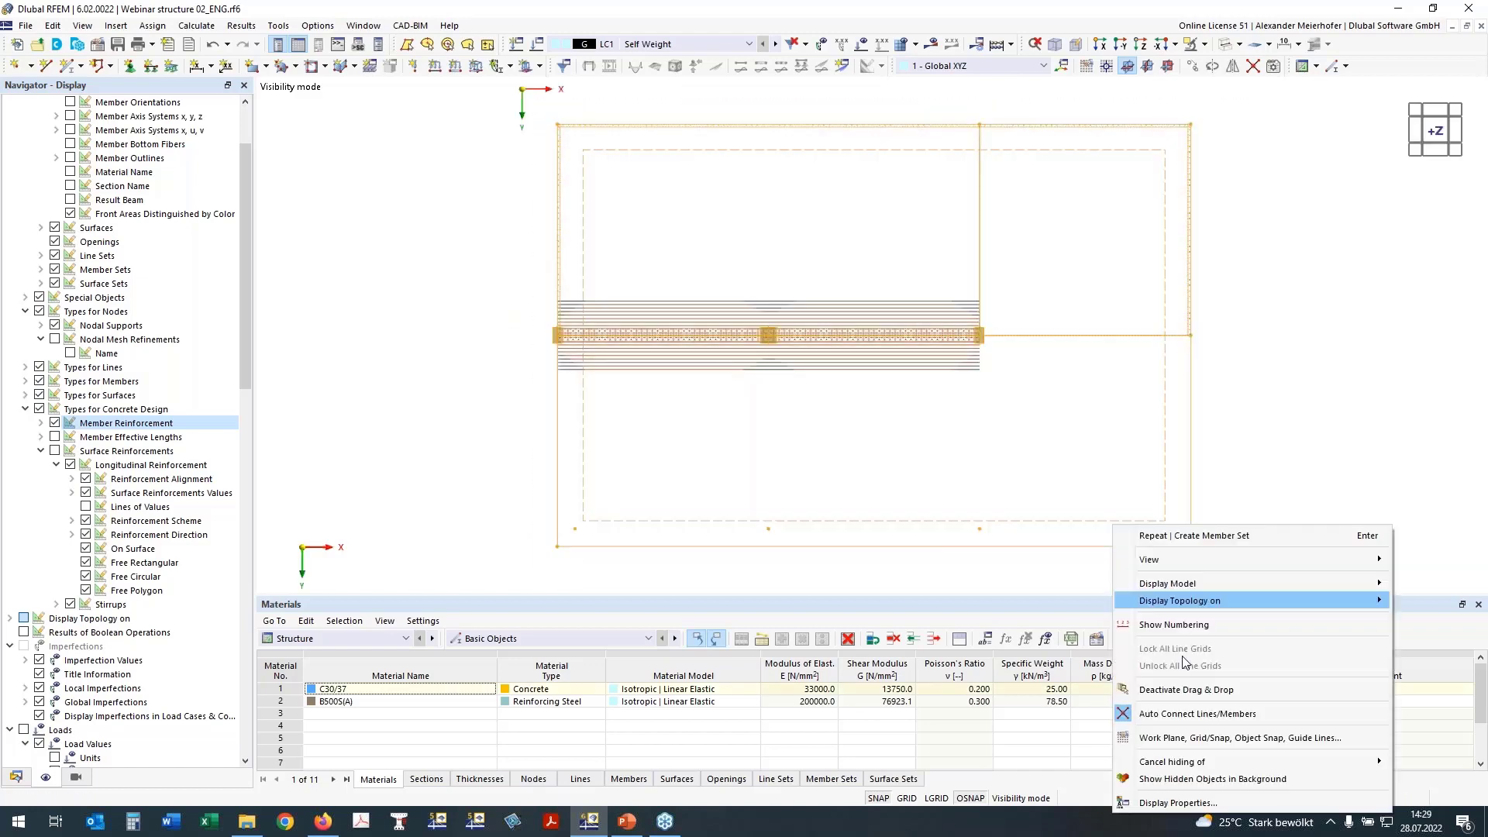
{"action": "mouse_move", "coordinate": [1193, 756]}
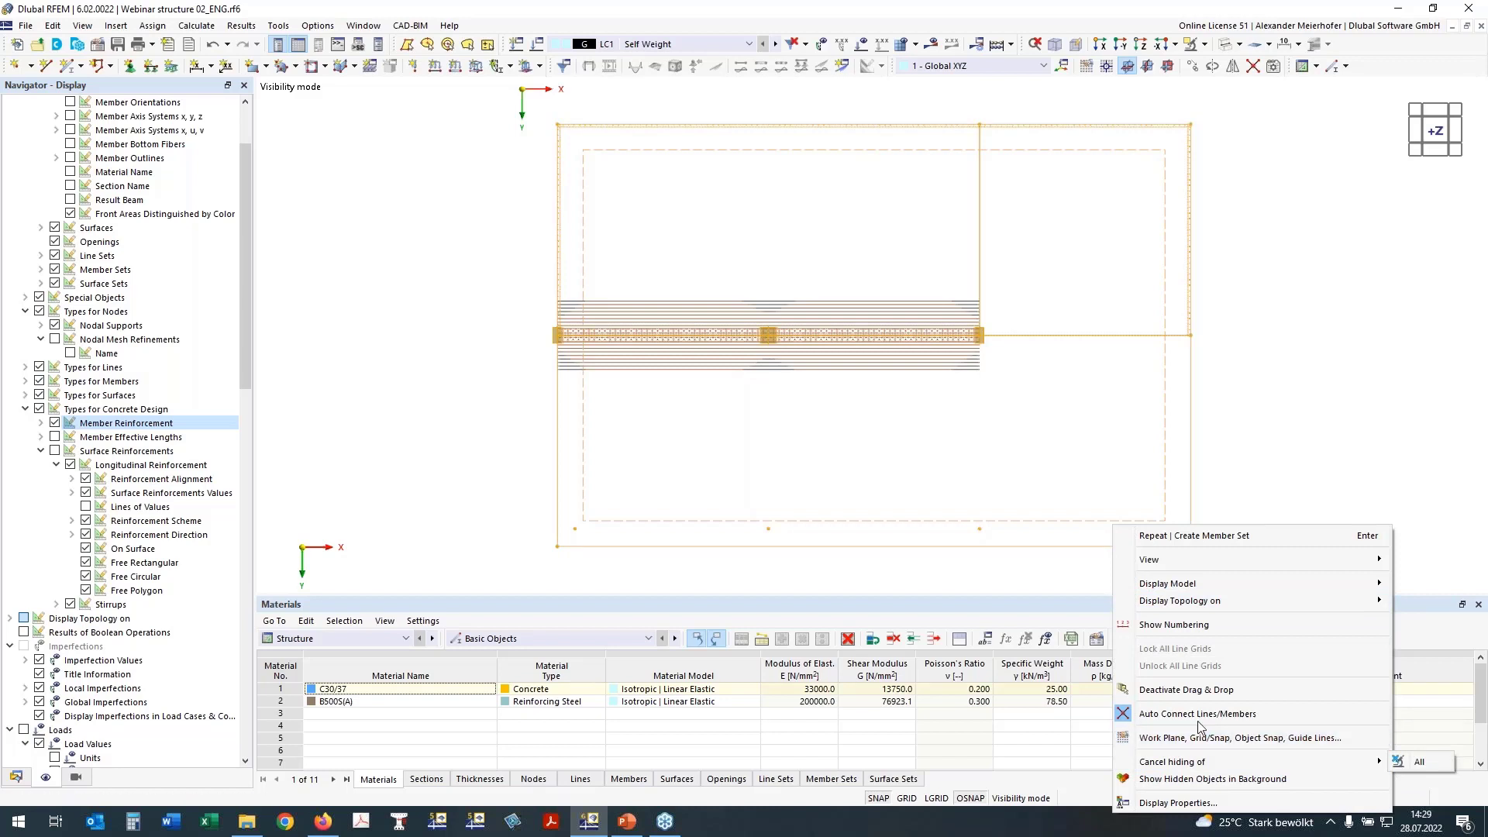
{"action": "left_click", "coordinate": [936, 582]}
{"action": "left_click", "coordinate": [936, 583]}
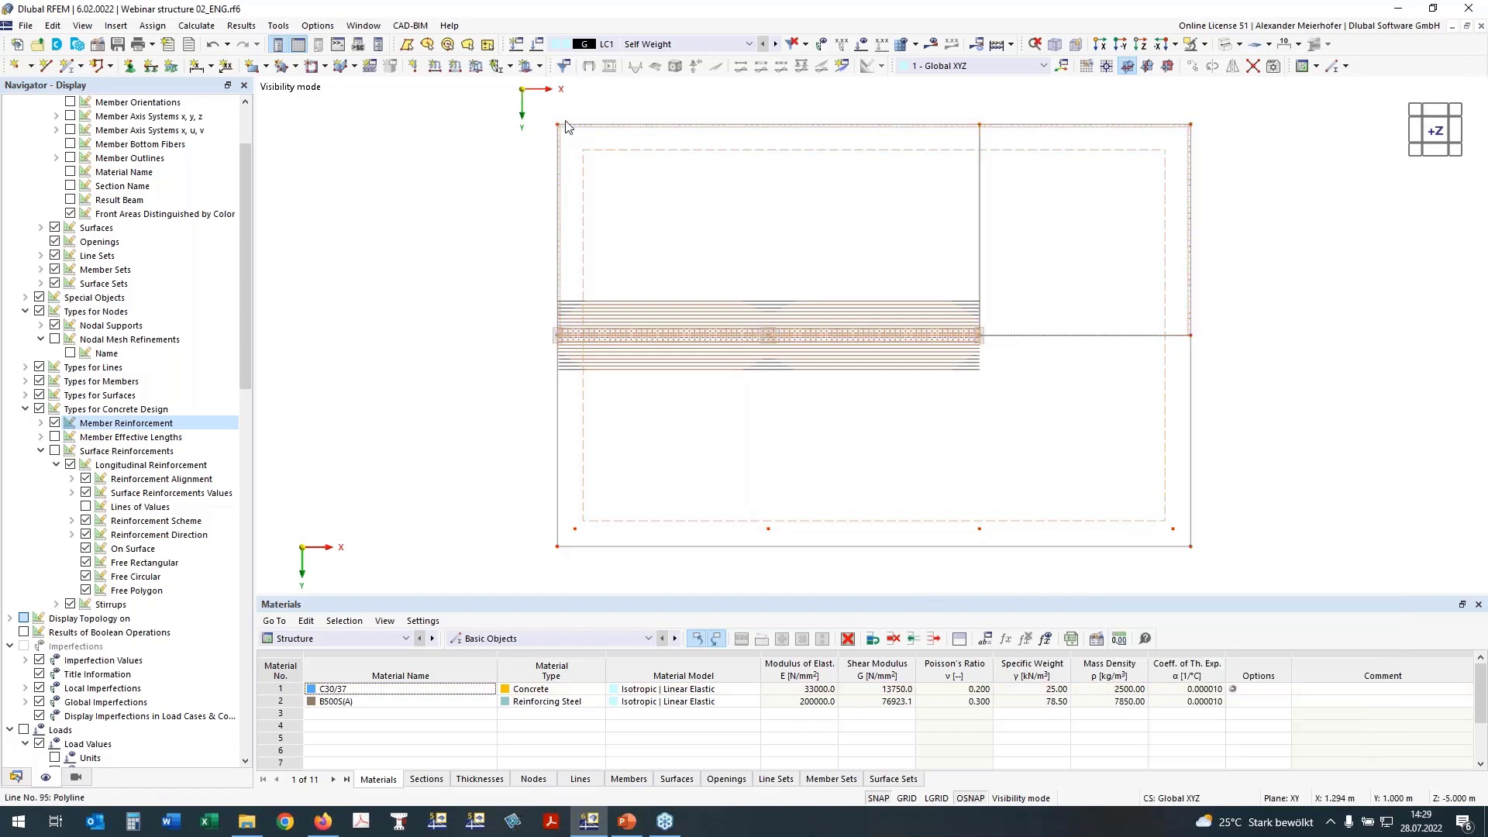
Step: Create object selection OS200 named "Slab over ground flour" from all visible slab and rib objects
{"action": "left_click_drag", "start_coordinate": [525, 101], "coordinate": [1179, 513]}
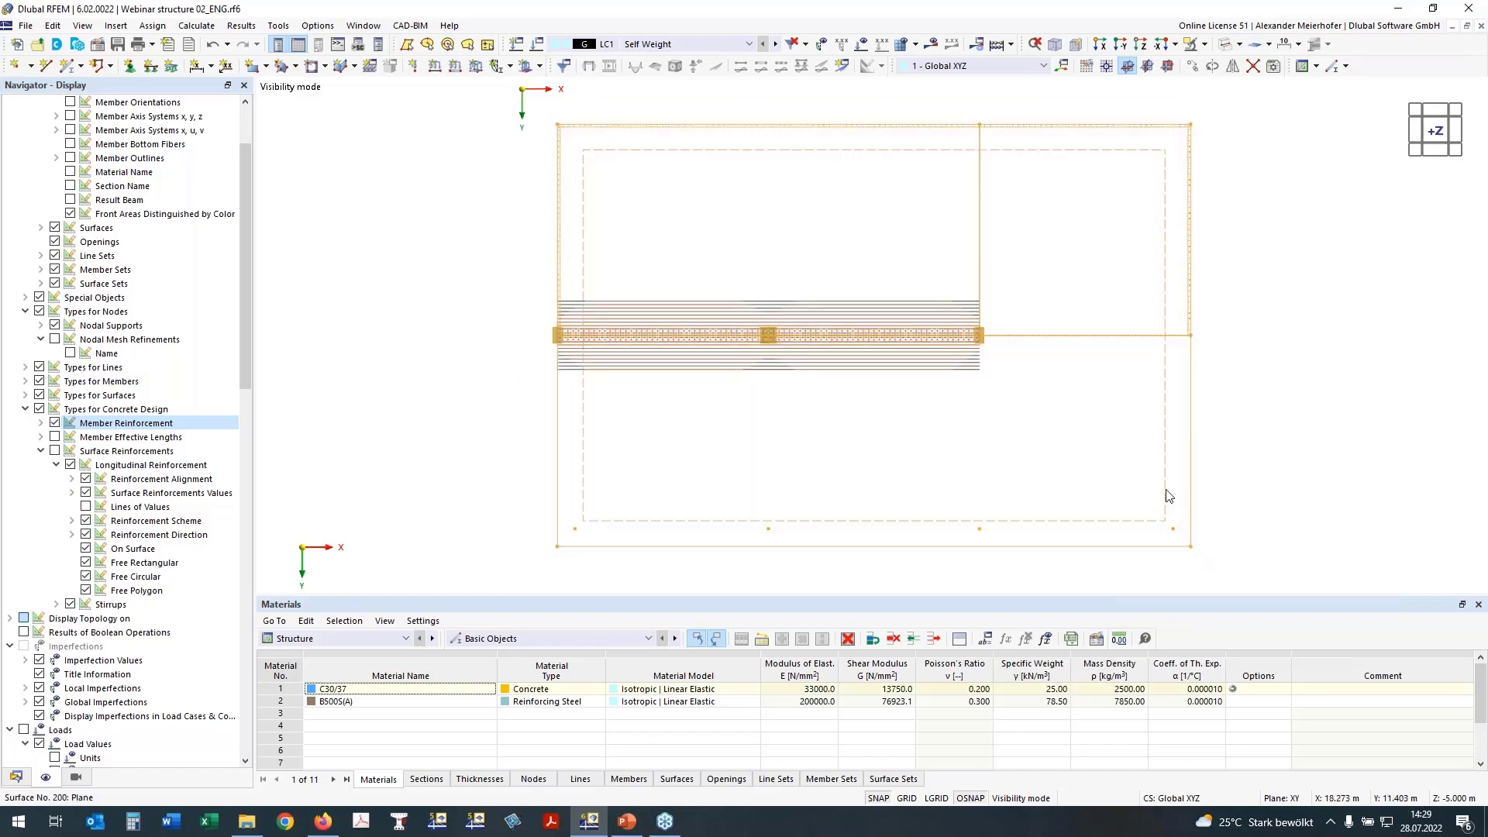
{"action": "right_click", "coordinate": [1178, 510]}
{"action": "left_click", "coordinate": [1209, 491]}
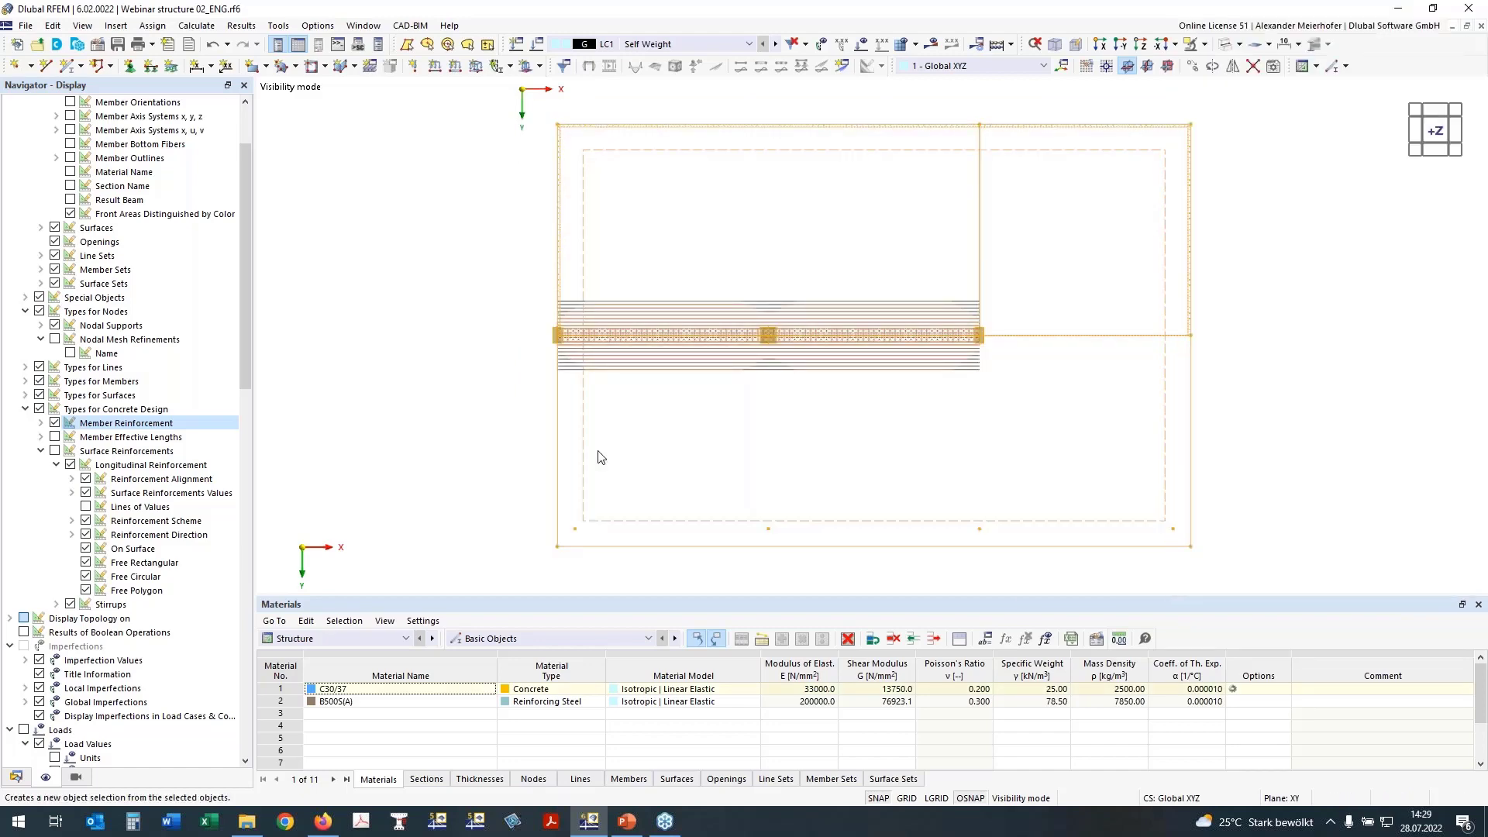
{"action": "left_click", "coordinate": [506, 173]}
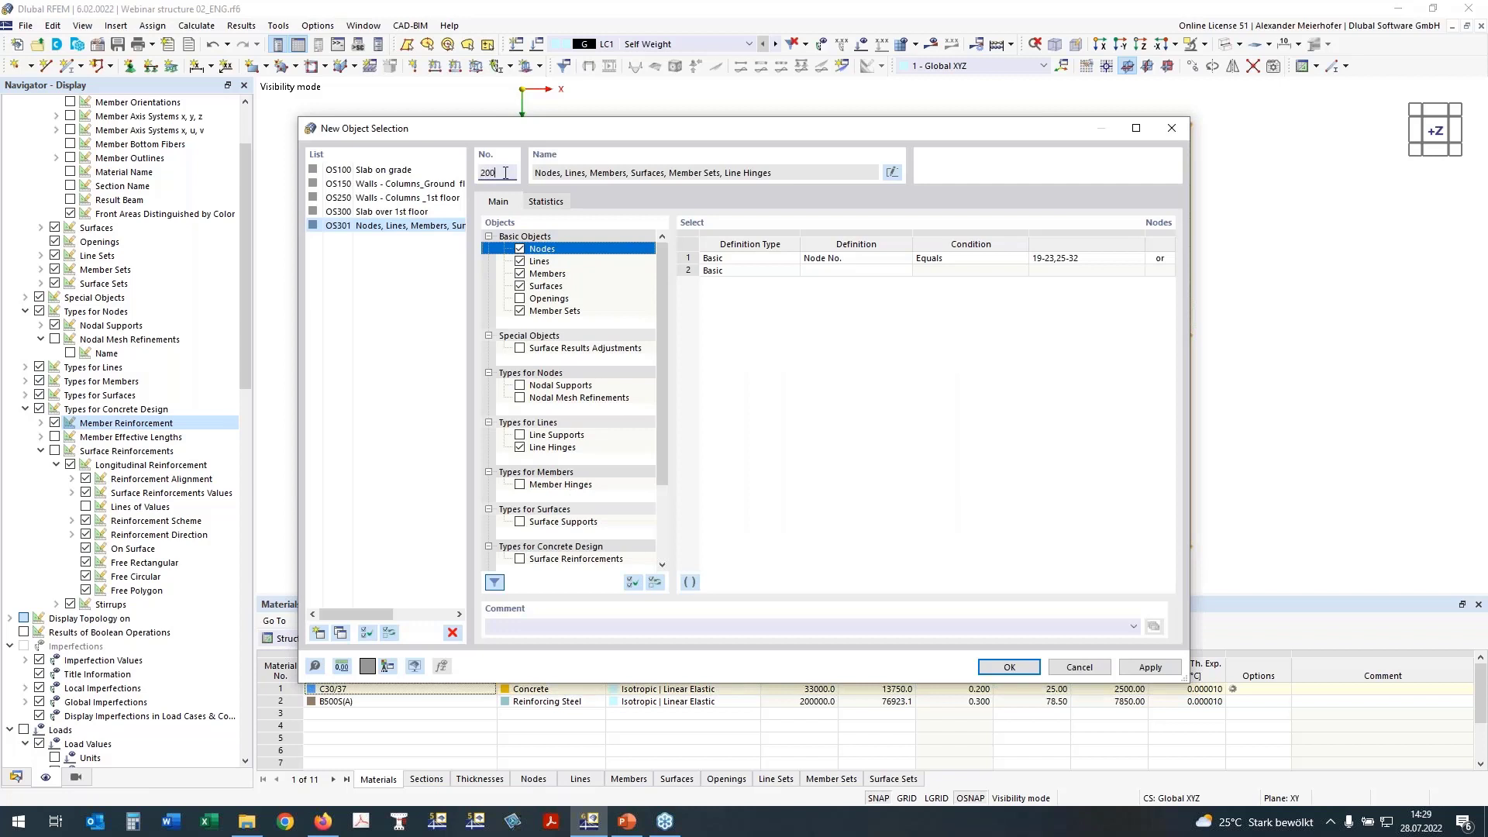
{"action": "left_click", "coordinate": [891, 172]}
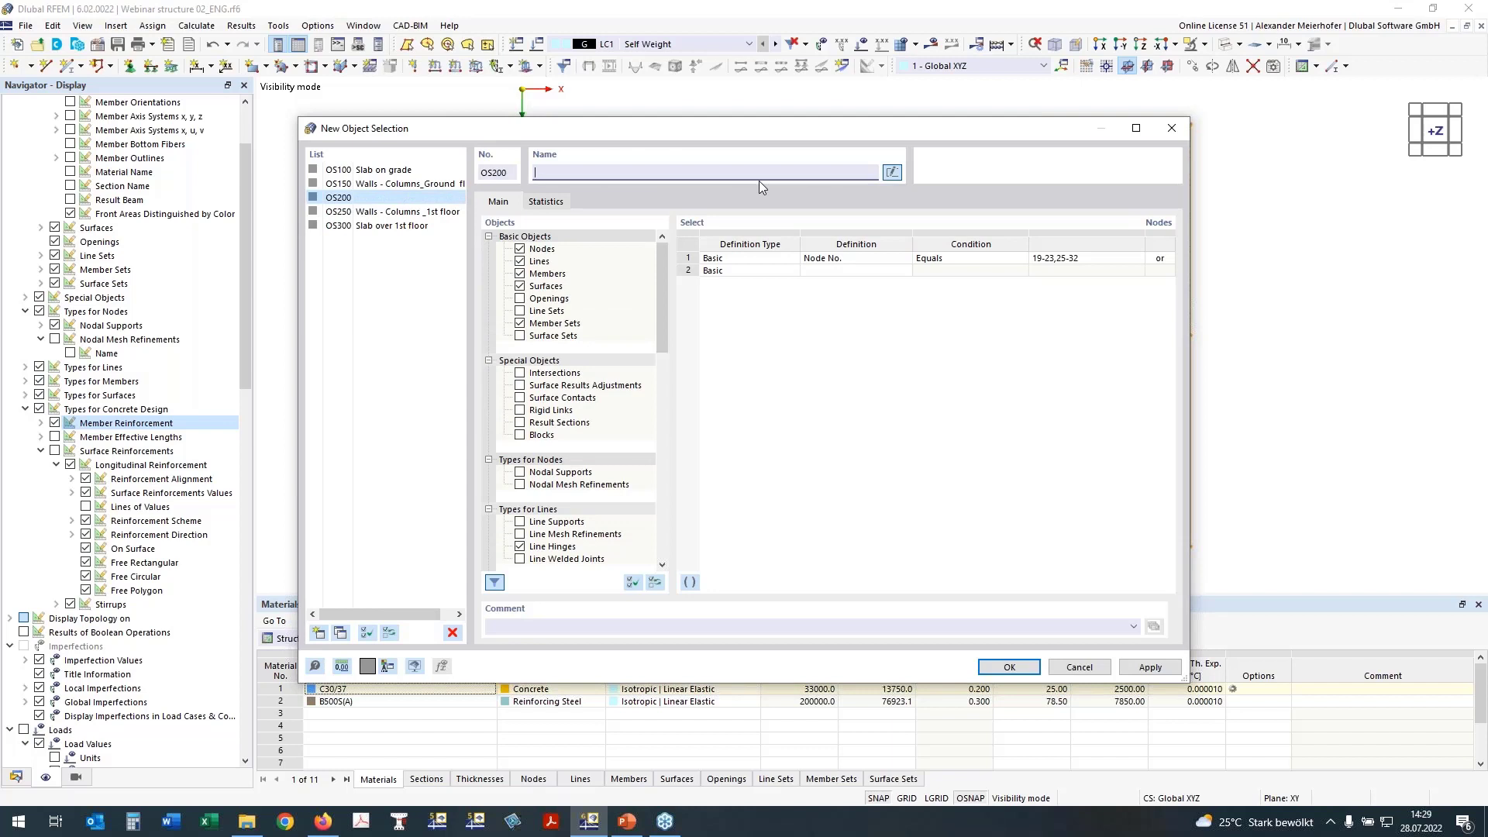
{"action": "type", "text": "Slab over Ground flour"}
{"action": "left_click", "coordinate": [1008, 668]}
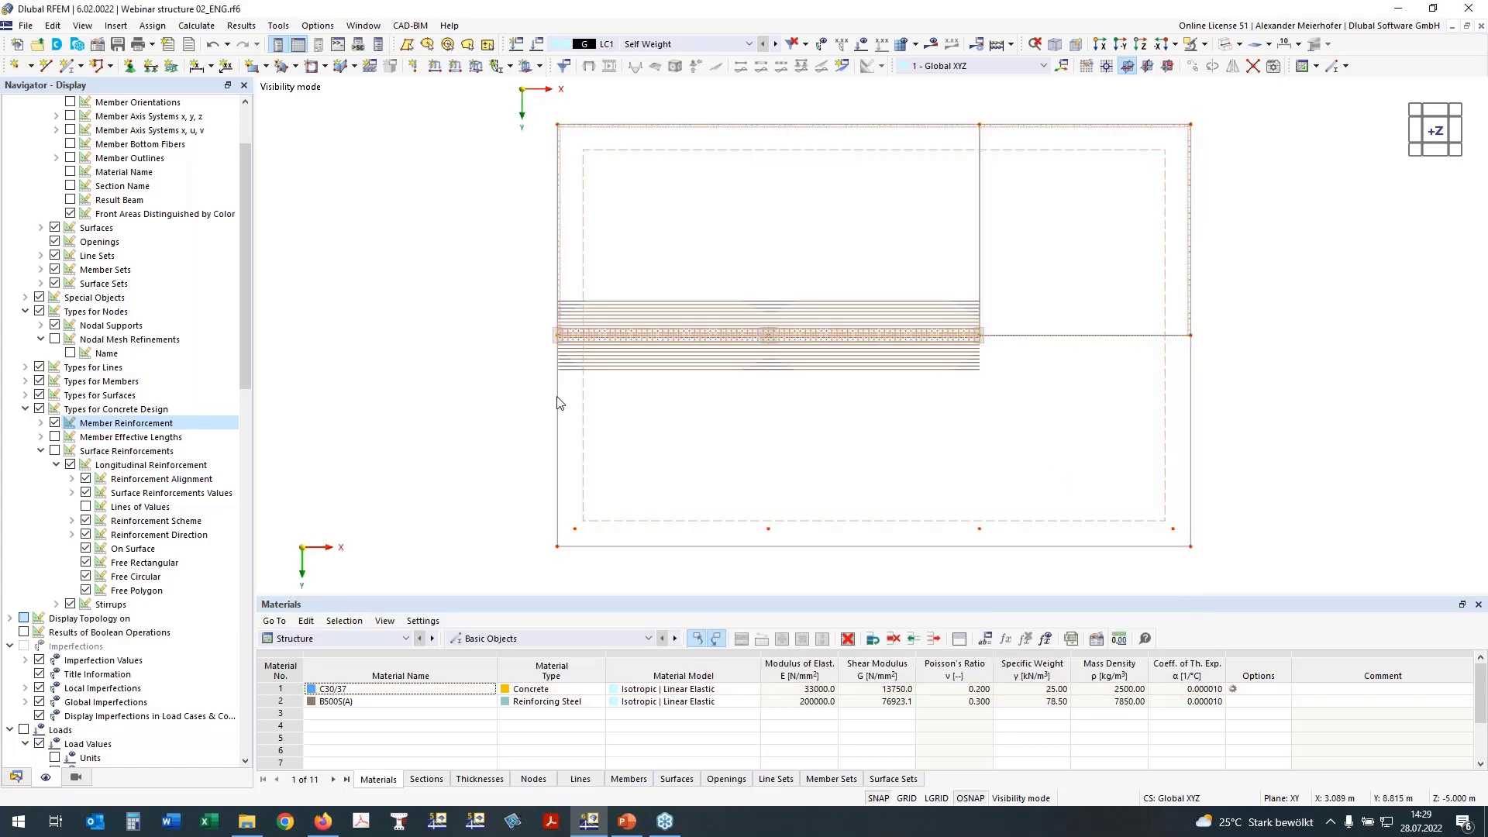
Step: Expand the guide objects in the model data tree down to the list of object selections
{"action": "left_click", "coordinate": [15, 776]}
{"action": "scroll", "coordinate": [28, 740], "scroll_direction": "down", "scroll_amount": 3}
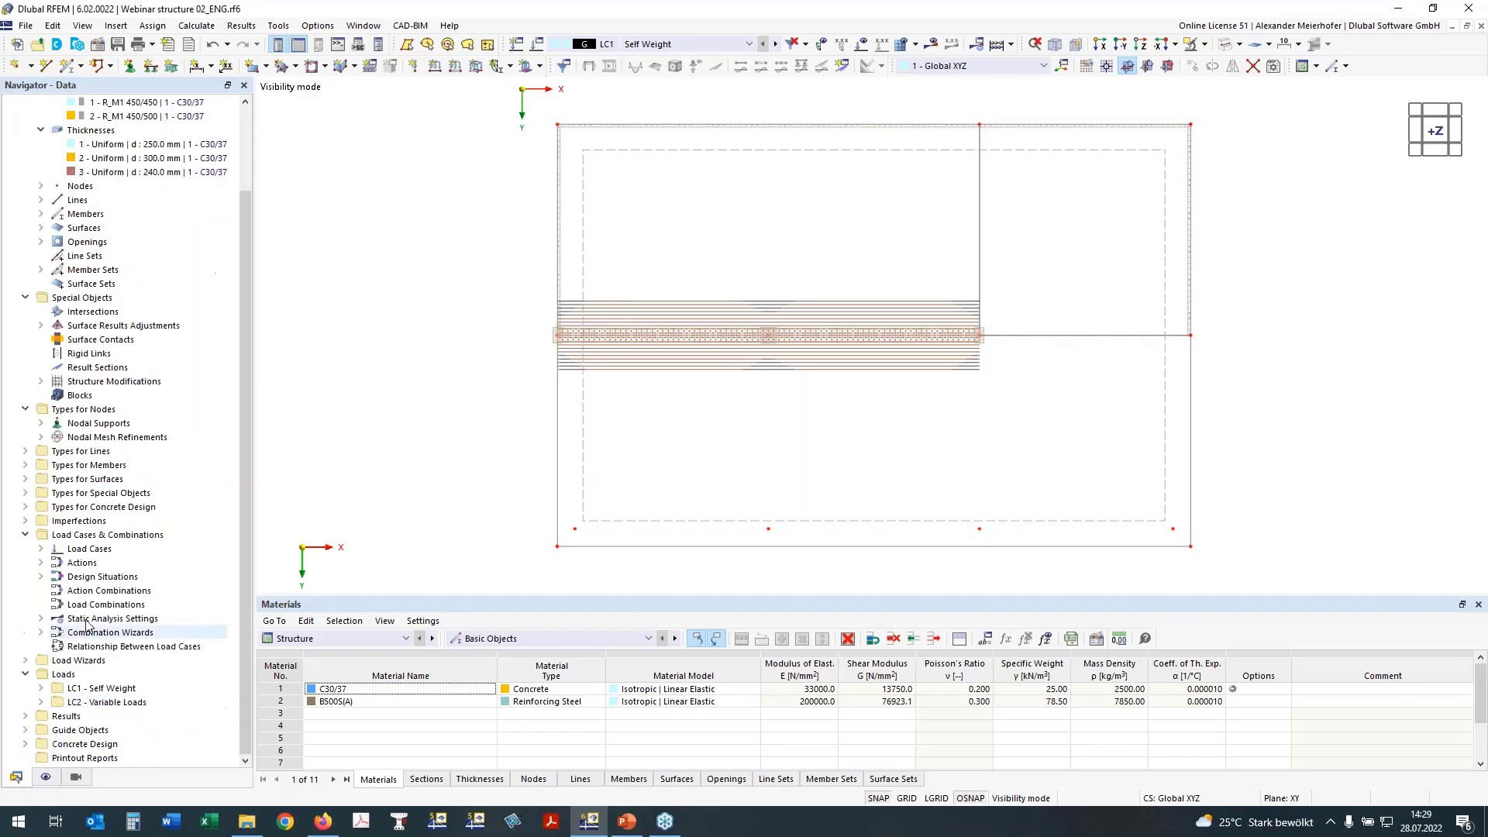
{"action": "left_click", "coordinate": [26, 731]}
{"action": "scroll", "coordinate": [159, 645], "scroll_direction": "down", "scroll_amount": 4}
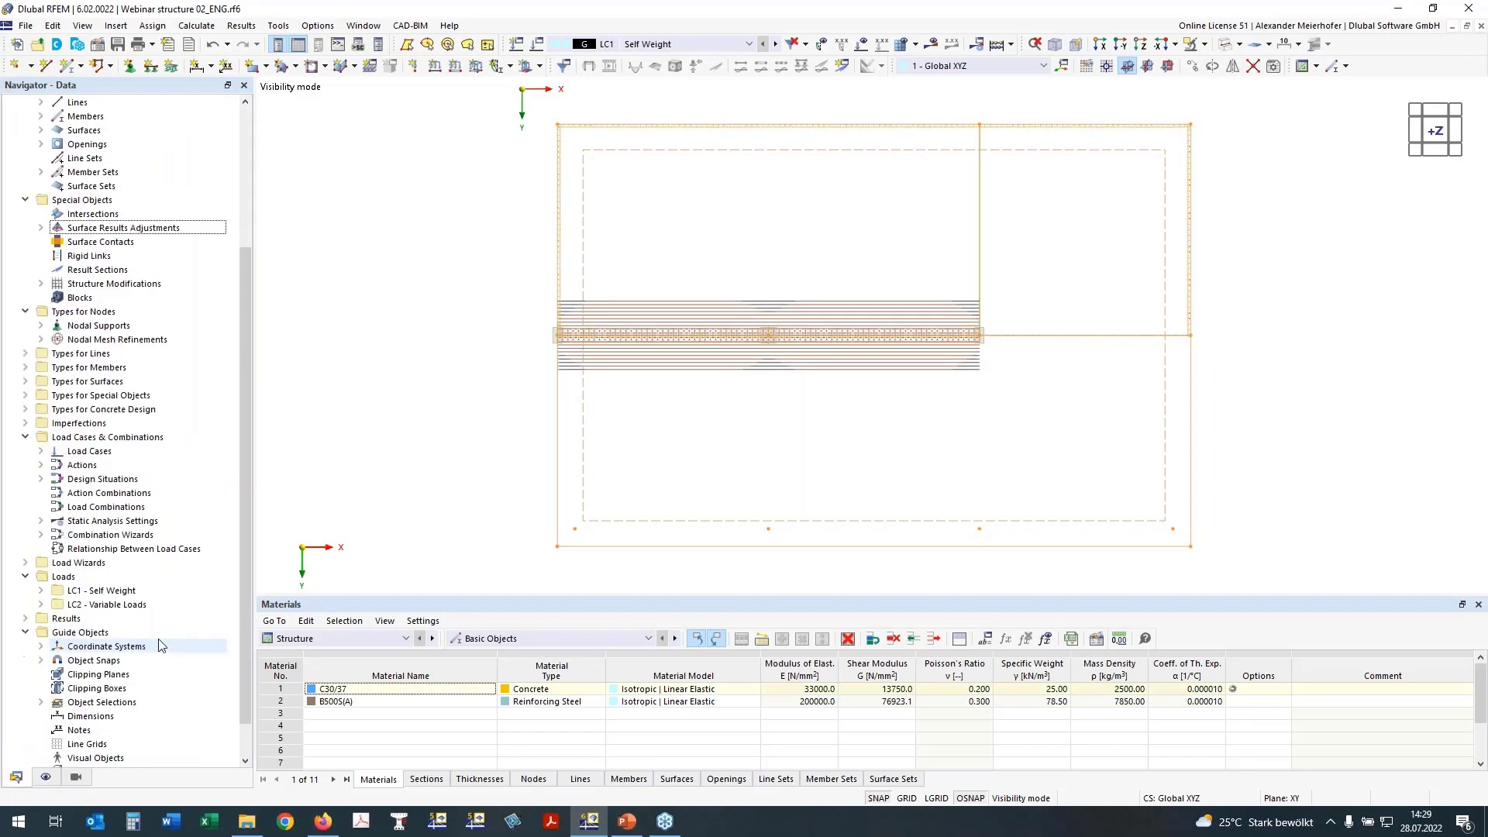
{"action": "left_click", "coordinate": [42, 661]}
{"action": "scroll", "coordinate": [130, 604], "scroll_direction": "down", "scroll_amount": 1}
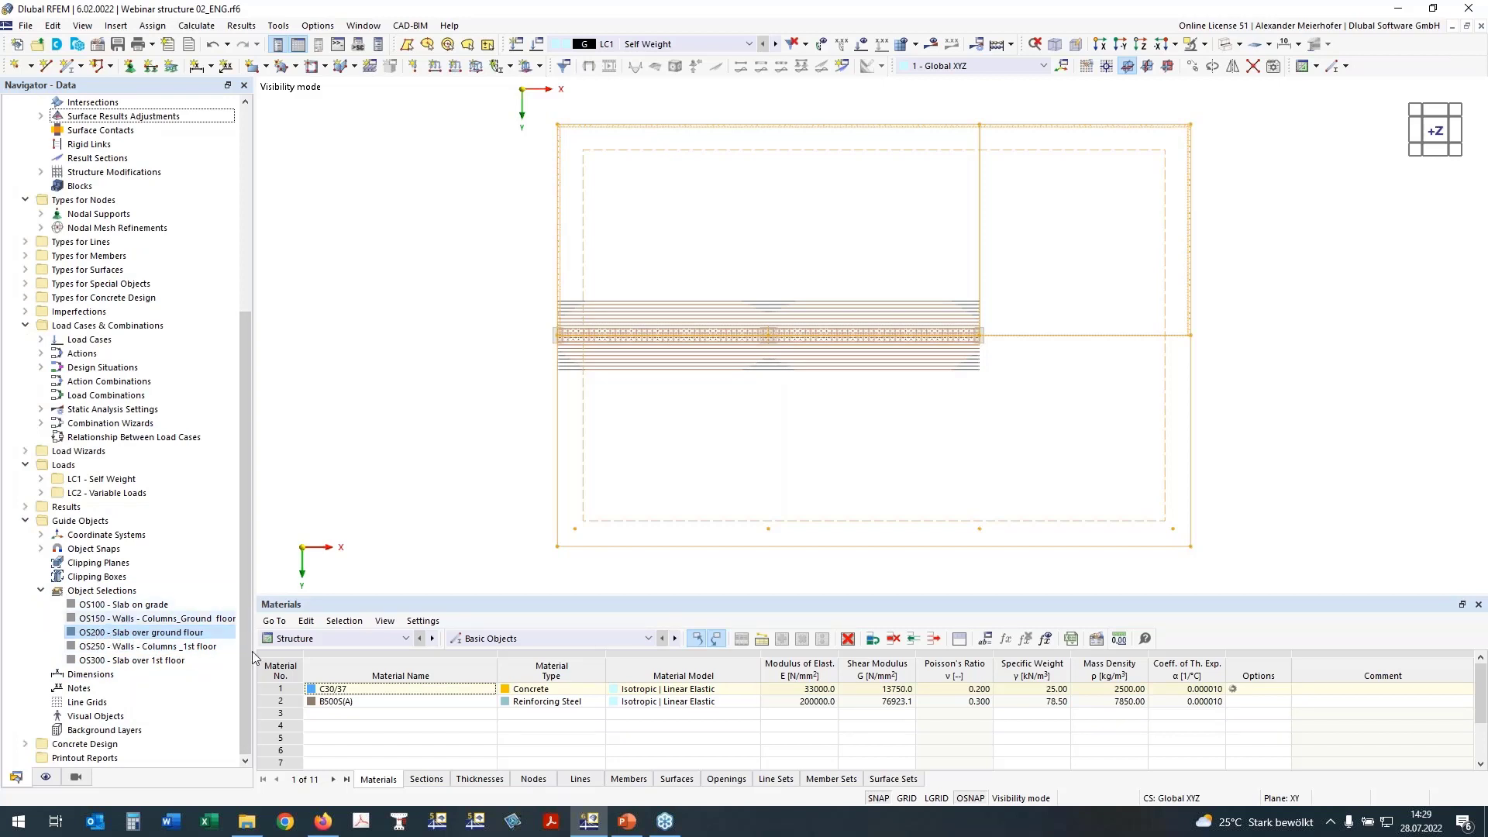
Step: Set the contents of object selection OS200 as the Objects to Design for Concrete Design
{"action": "left_click", "coordinate": [314, 638]}
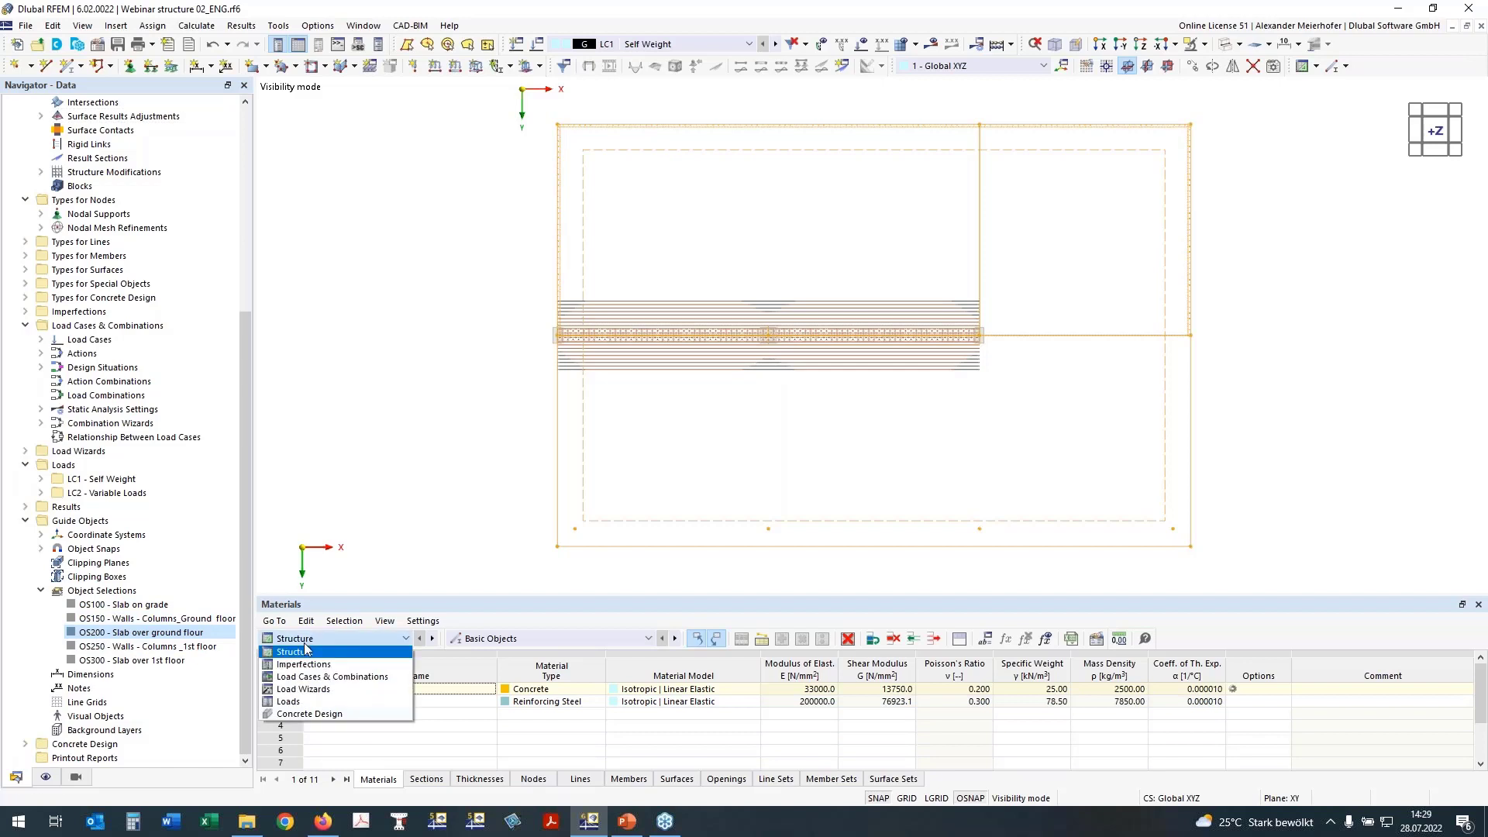
{"action": "left_click", "coordinate": [308, 714]}
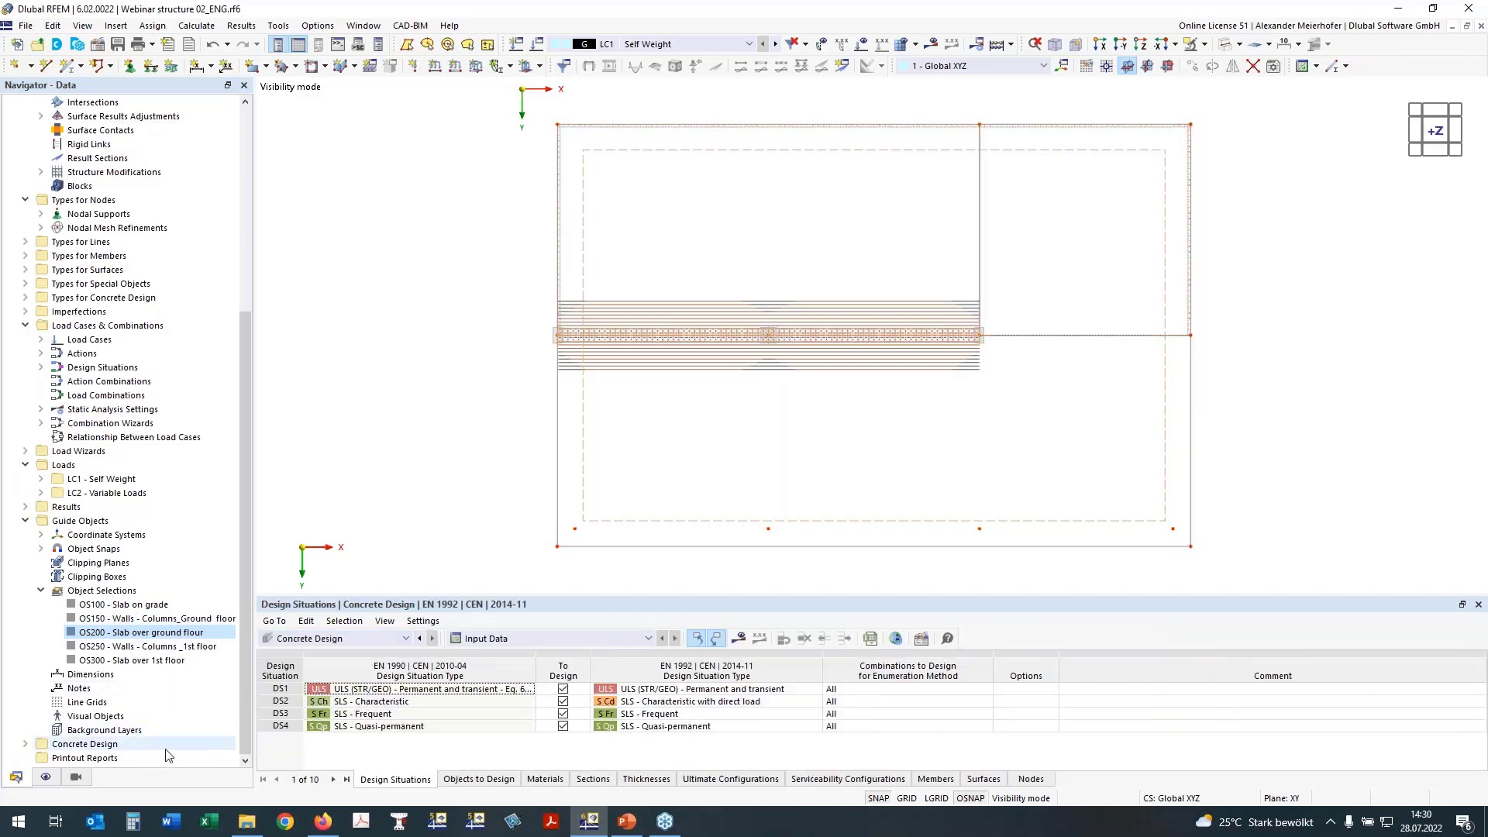
{"action": "left_click", "coordinate": [478, 780]}
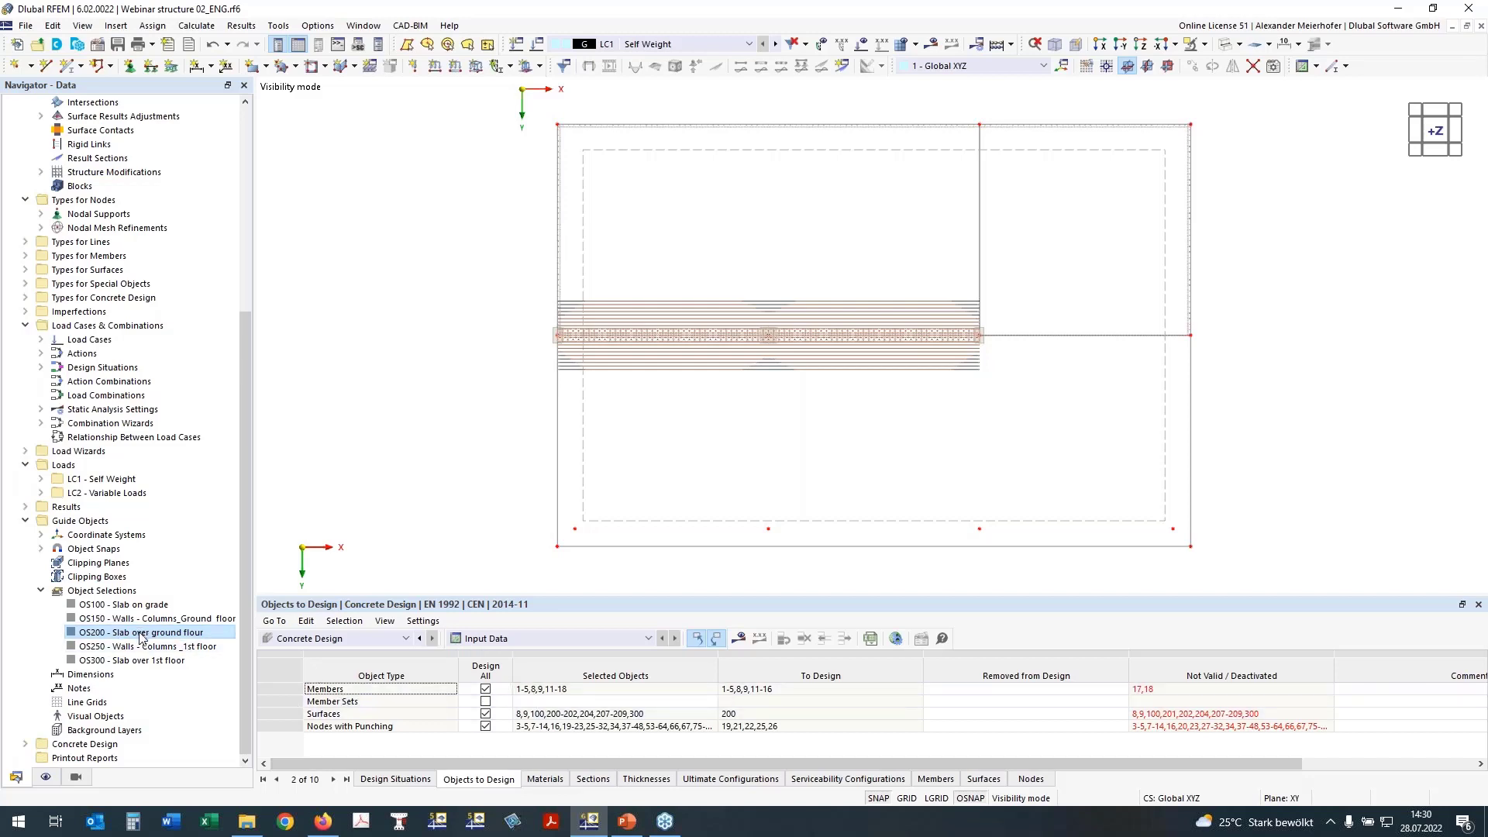
{"action": "right_click", "coordinate": [140, 636]}
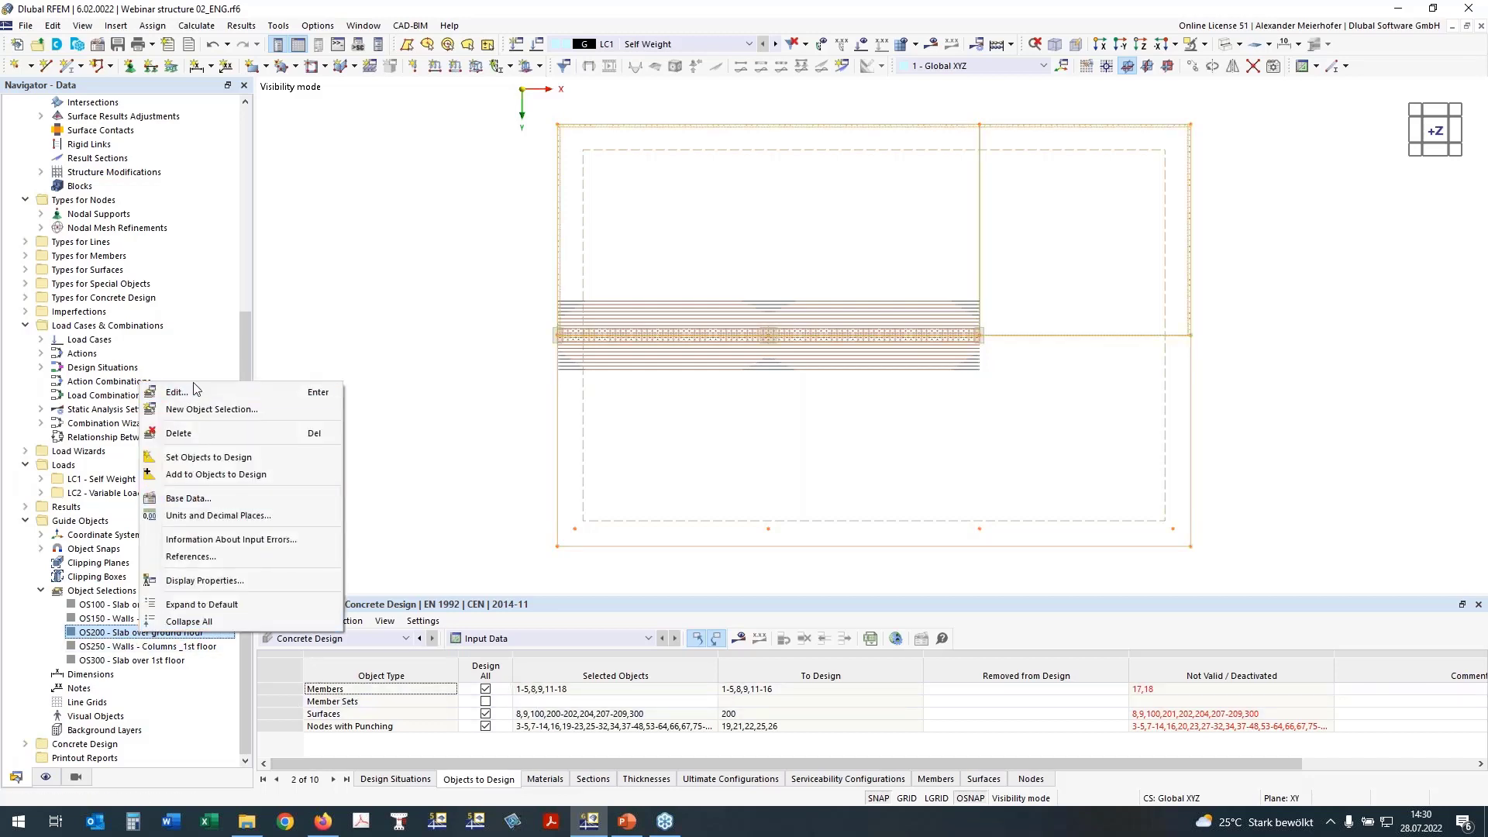
{"action": "left_click", "coordinate": [208, 457]}
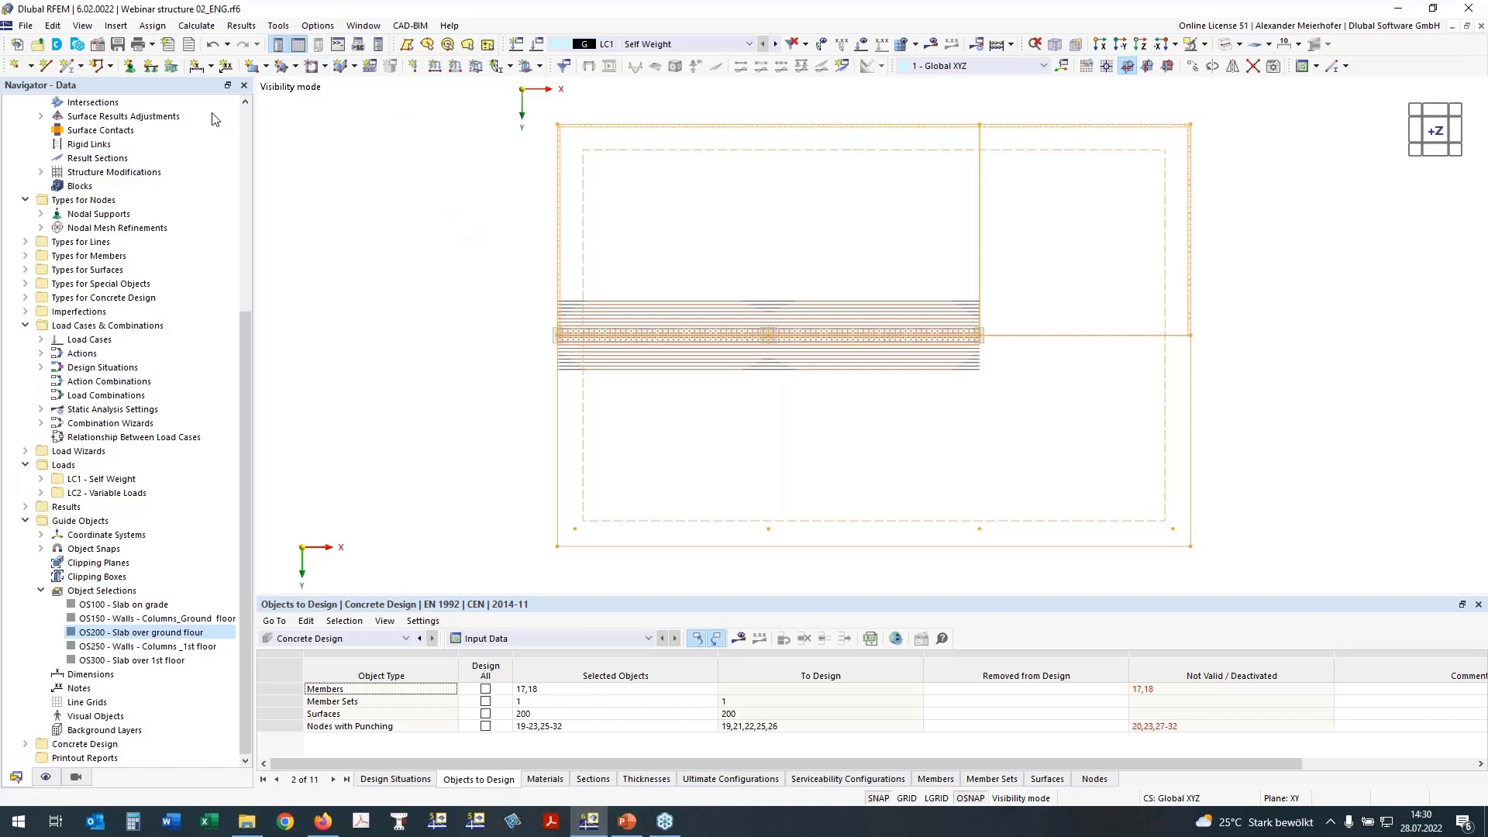
Step: Review the activated add-ons and the selected standards in the model's base data, and leave without changes
{"action": "left_click_drag", "start_coordinate": [247, 318], "coordinate": [253, 116]}
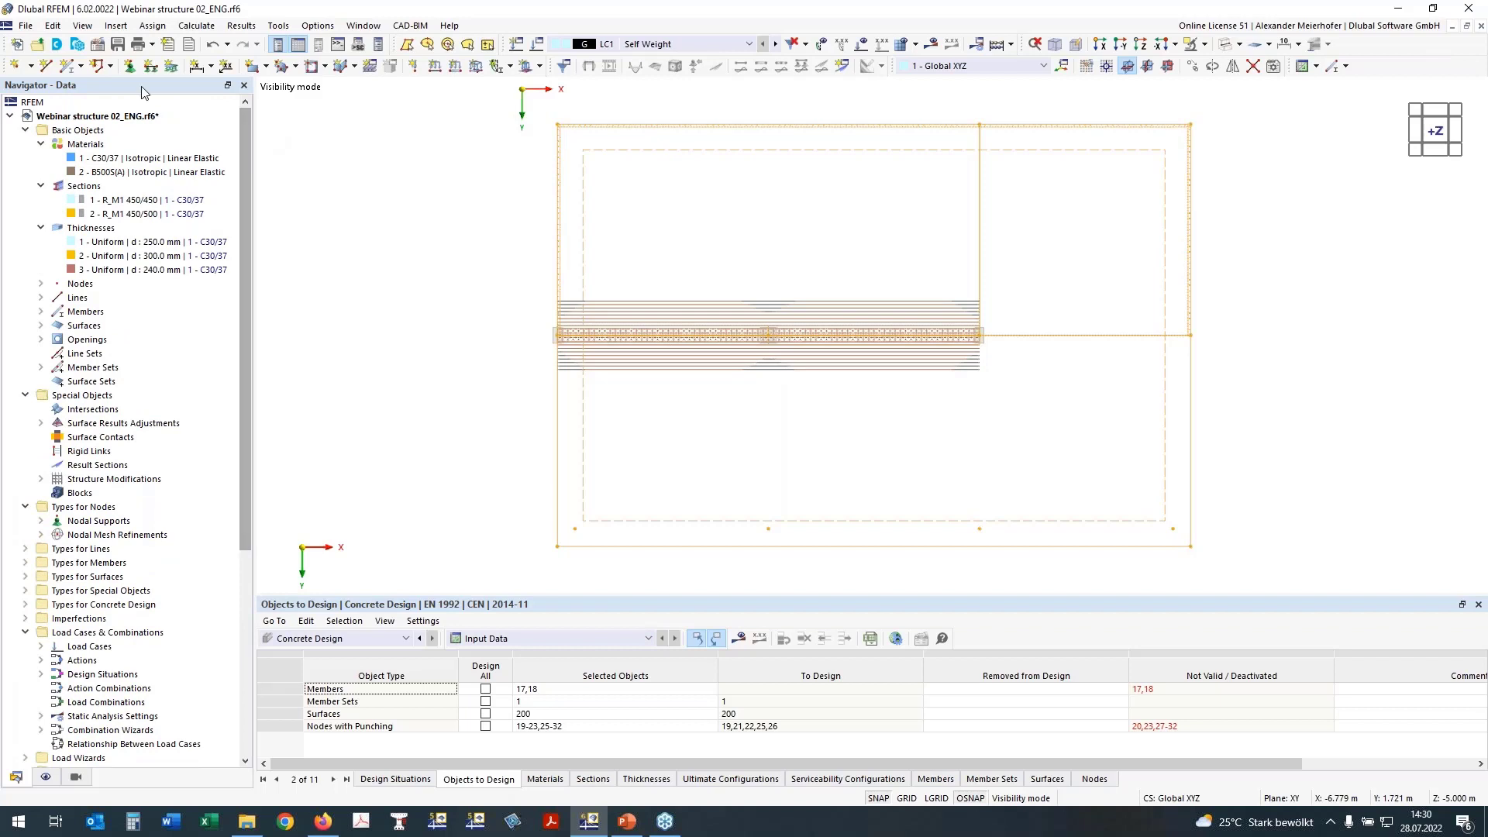
{"action": "left_click", "coordinate": [96, 45]}
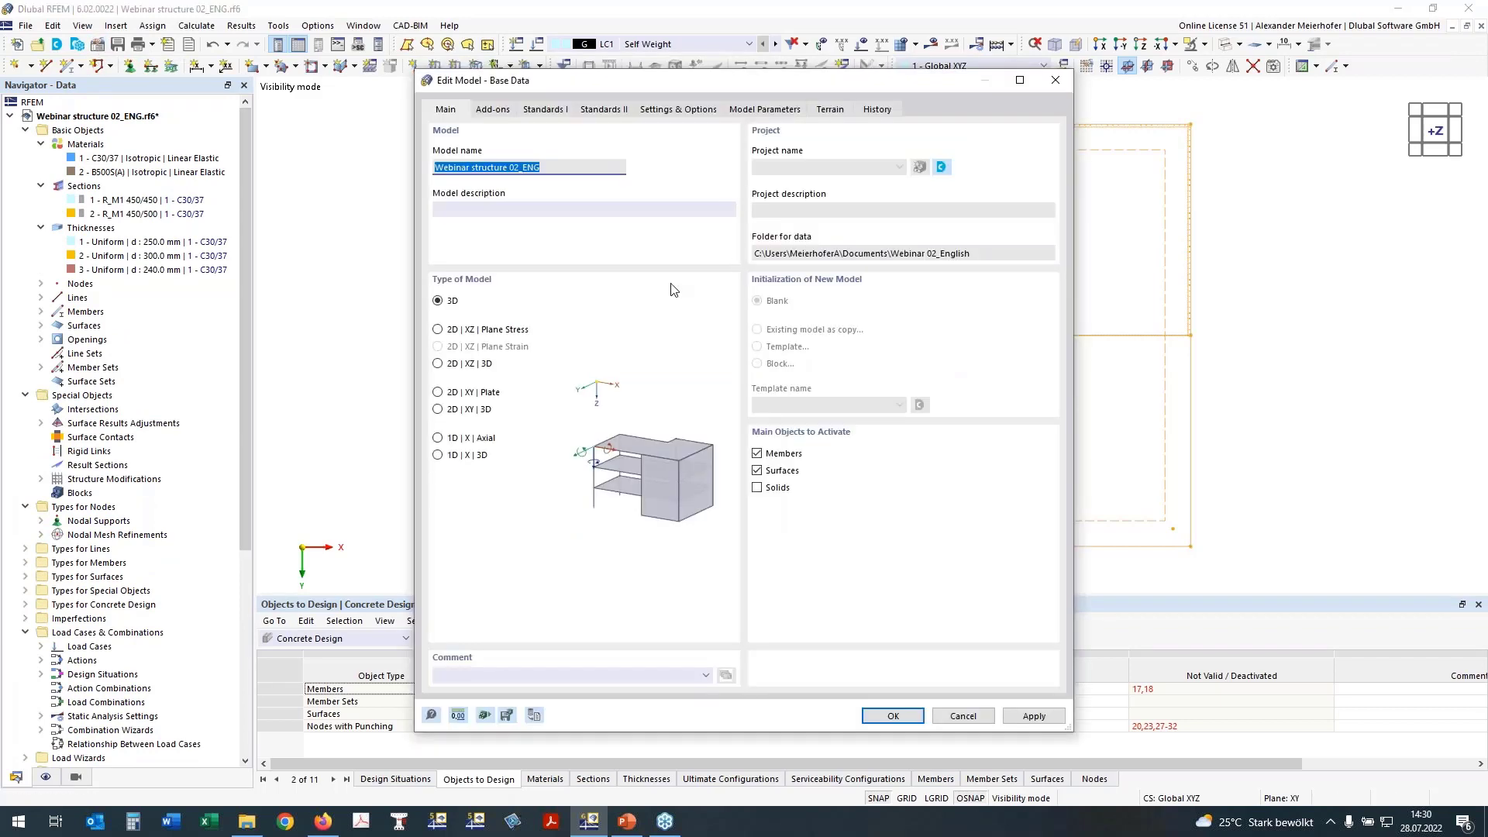
{"action": "left_click", "coordinate": [500, 109]}
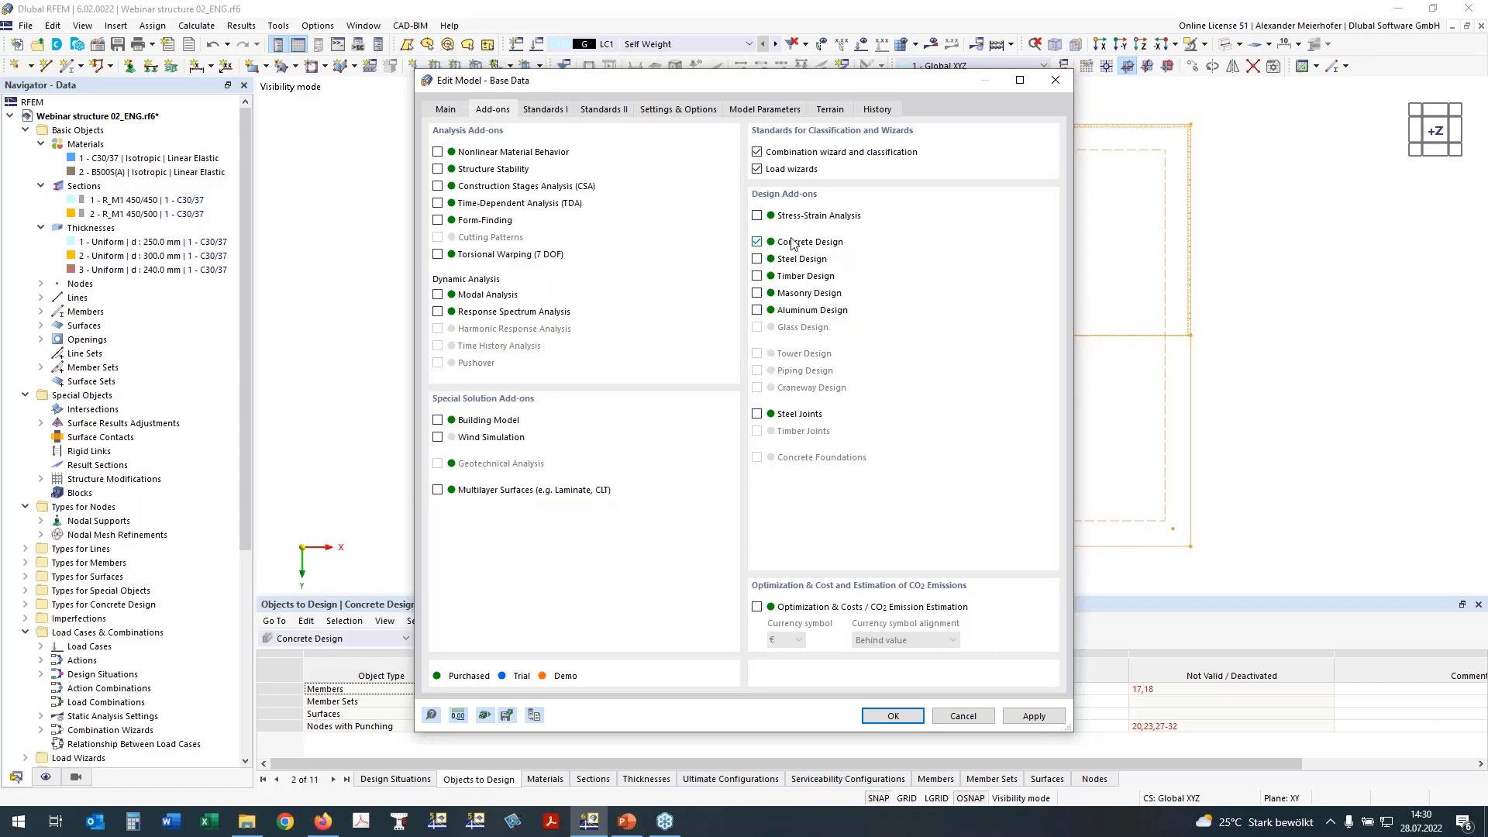
{"action": "left_click", "coordinate": [549, 111]}
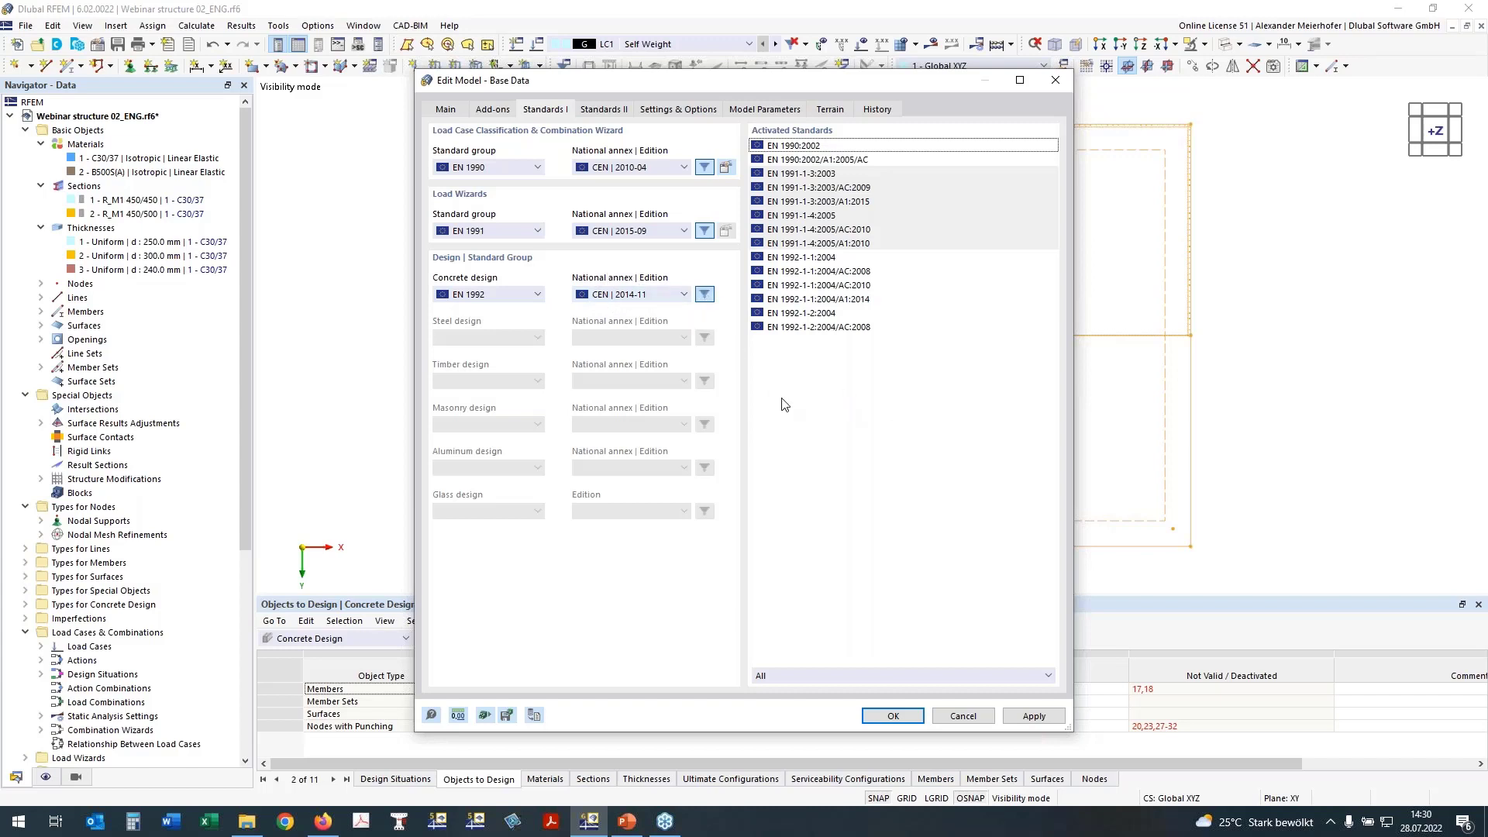
{"action": "left_click", "coordinate": [973, 717]}
{"action": "left_click", "coordinate": [963, 716]}
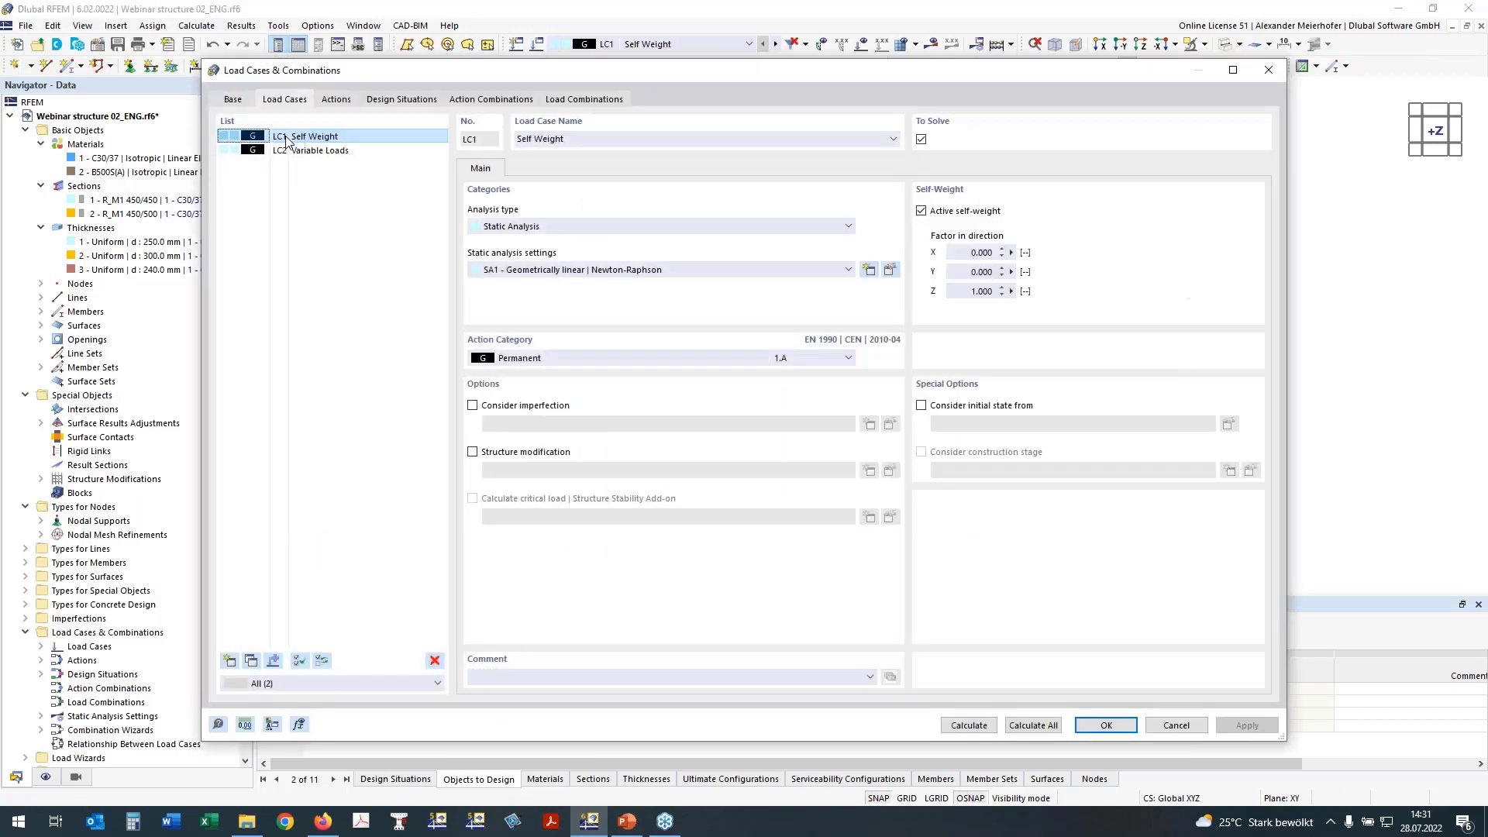
Step: Assign the action category "Imposed loads - category B: office areas" to load case LC2 Variable Loads and check the combination standard settings
{"action": "left_click", "coordinate": [294, 151]}
{"action": "left_click", "coordinate": [581, 365]}
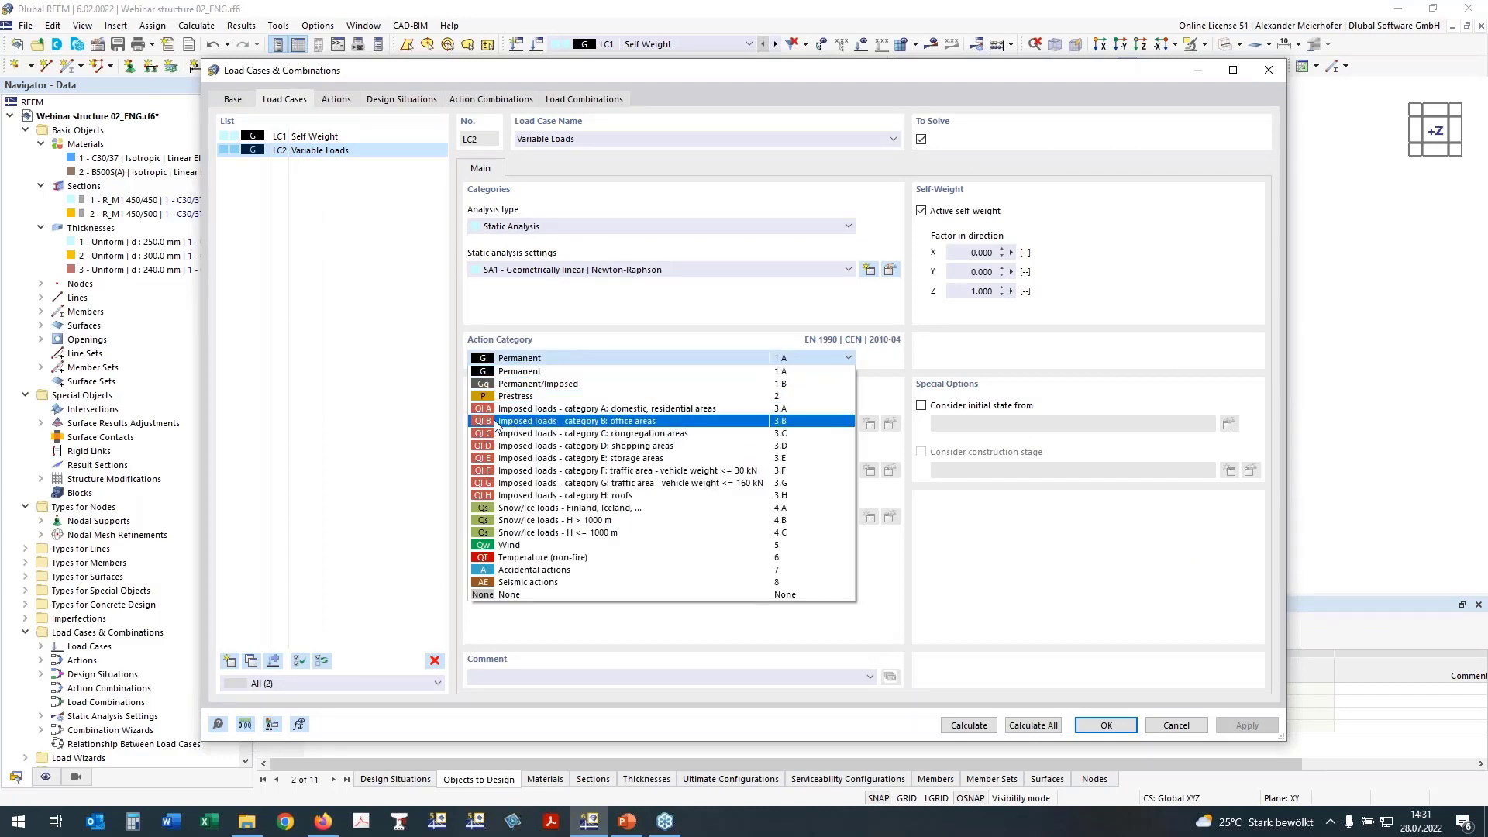
{"action": "left_click", "coordinate": [542, 421]}
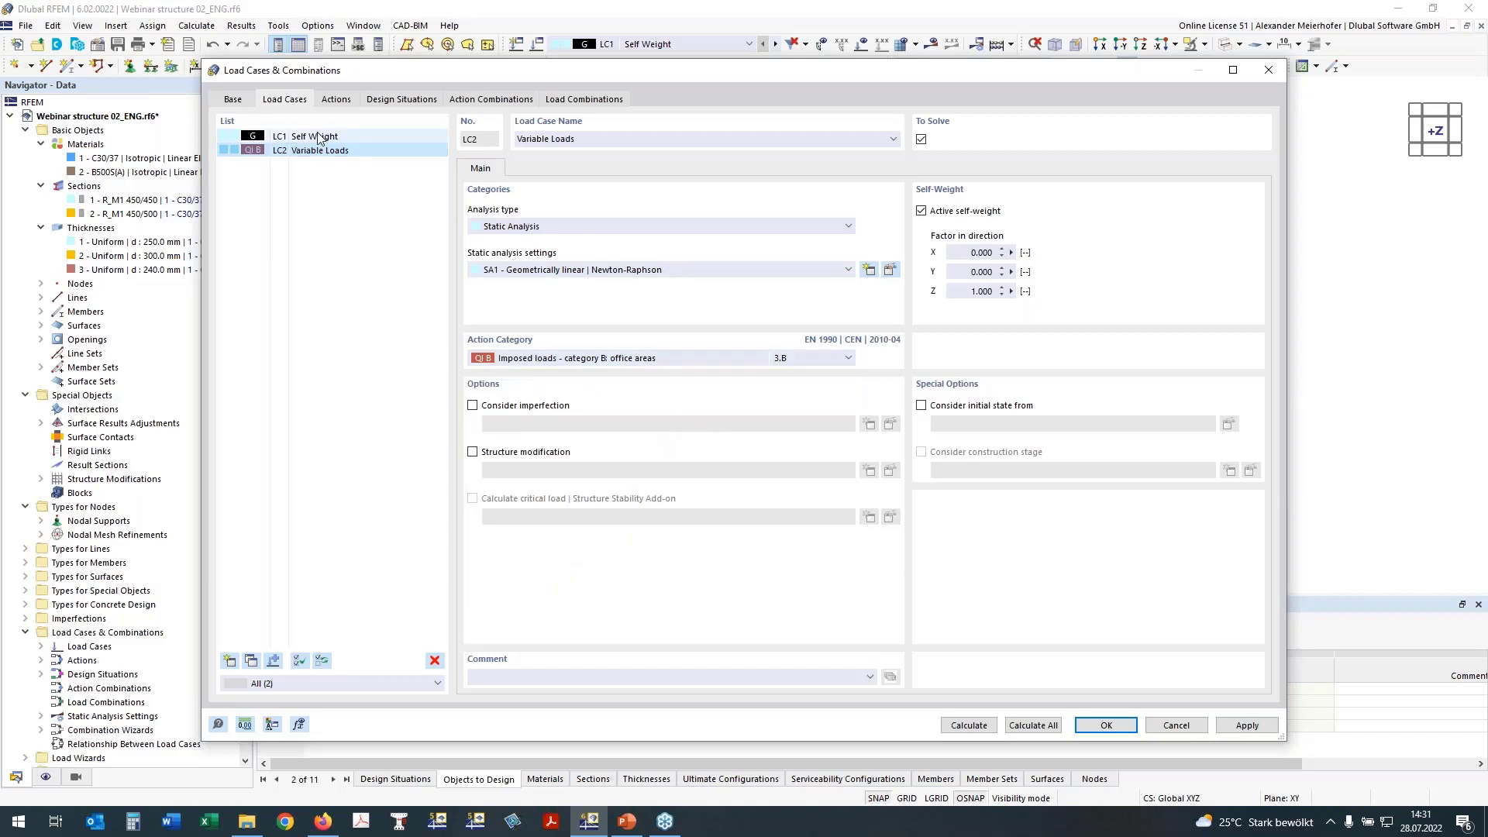
{"action": "left_click", "coordinate": [232, 99]}
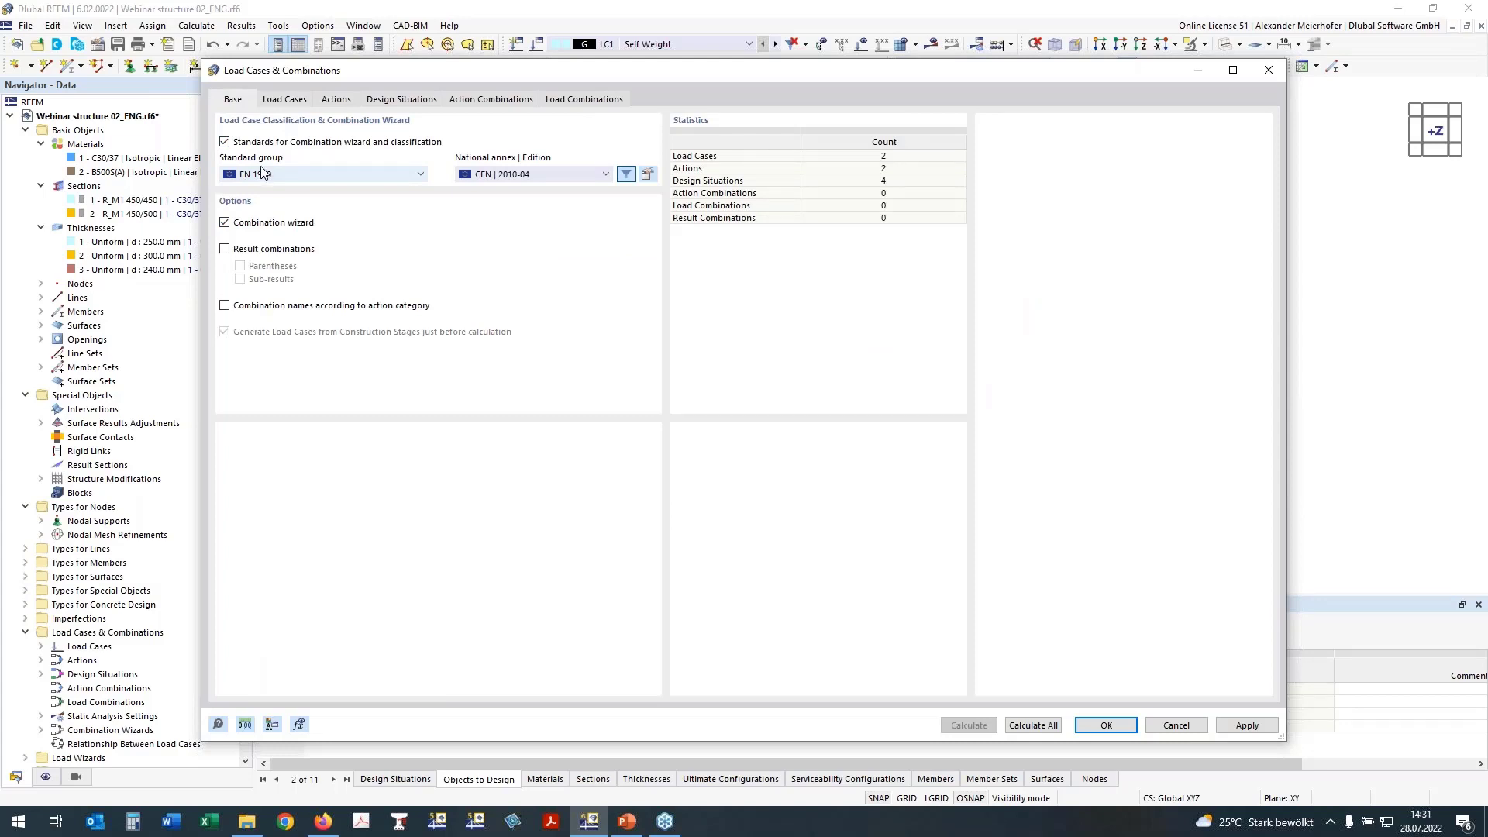
Step: Assign combination wizard 2 (SA1 - Geometrically linear | Newton-Raphson) to design situations DS1 to DS4 and generate the load combinations
{"action": "left_click", "coordinate": [390, 104]}
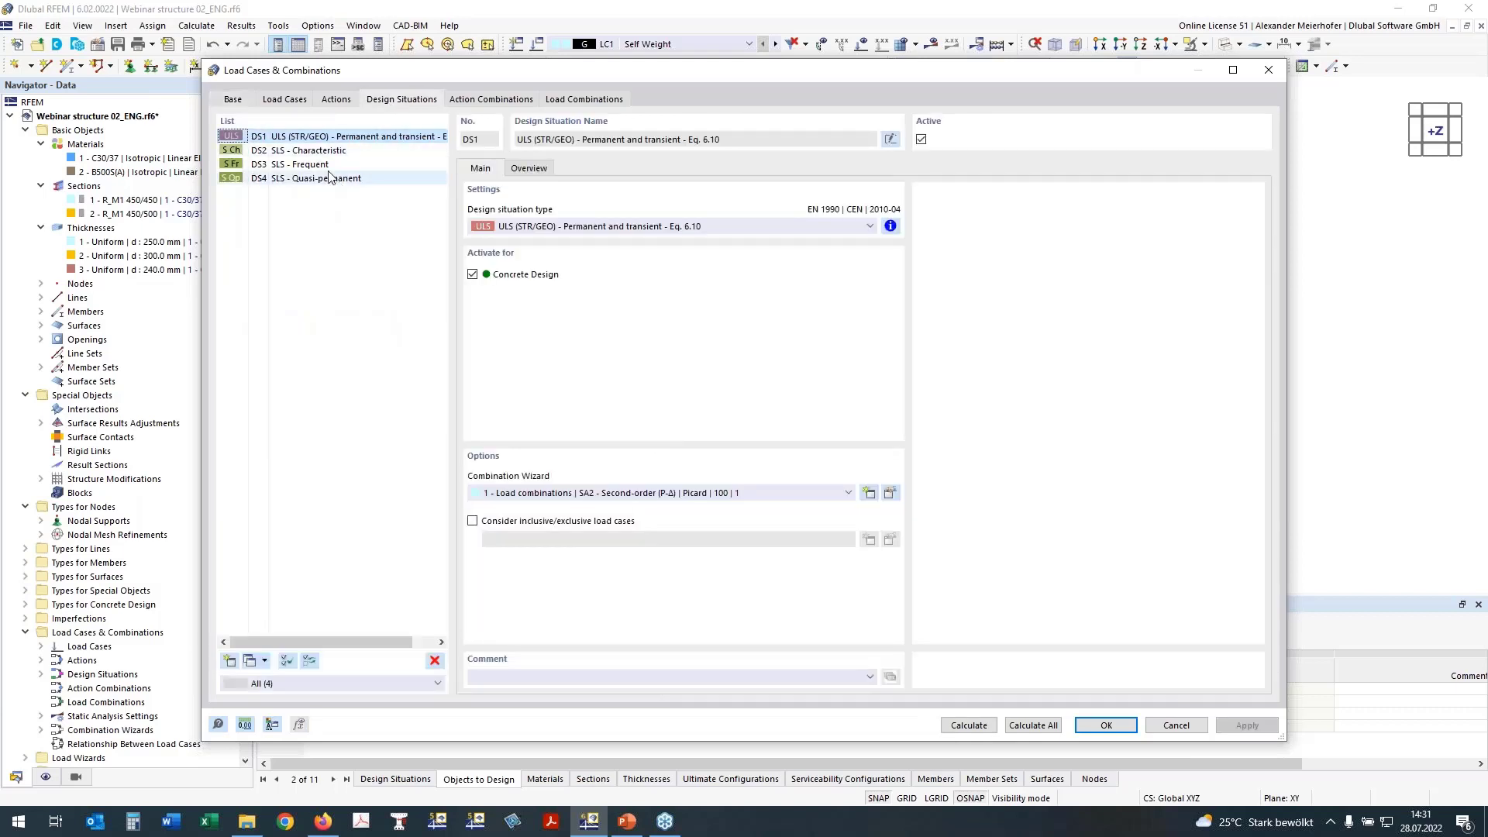
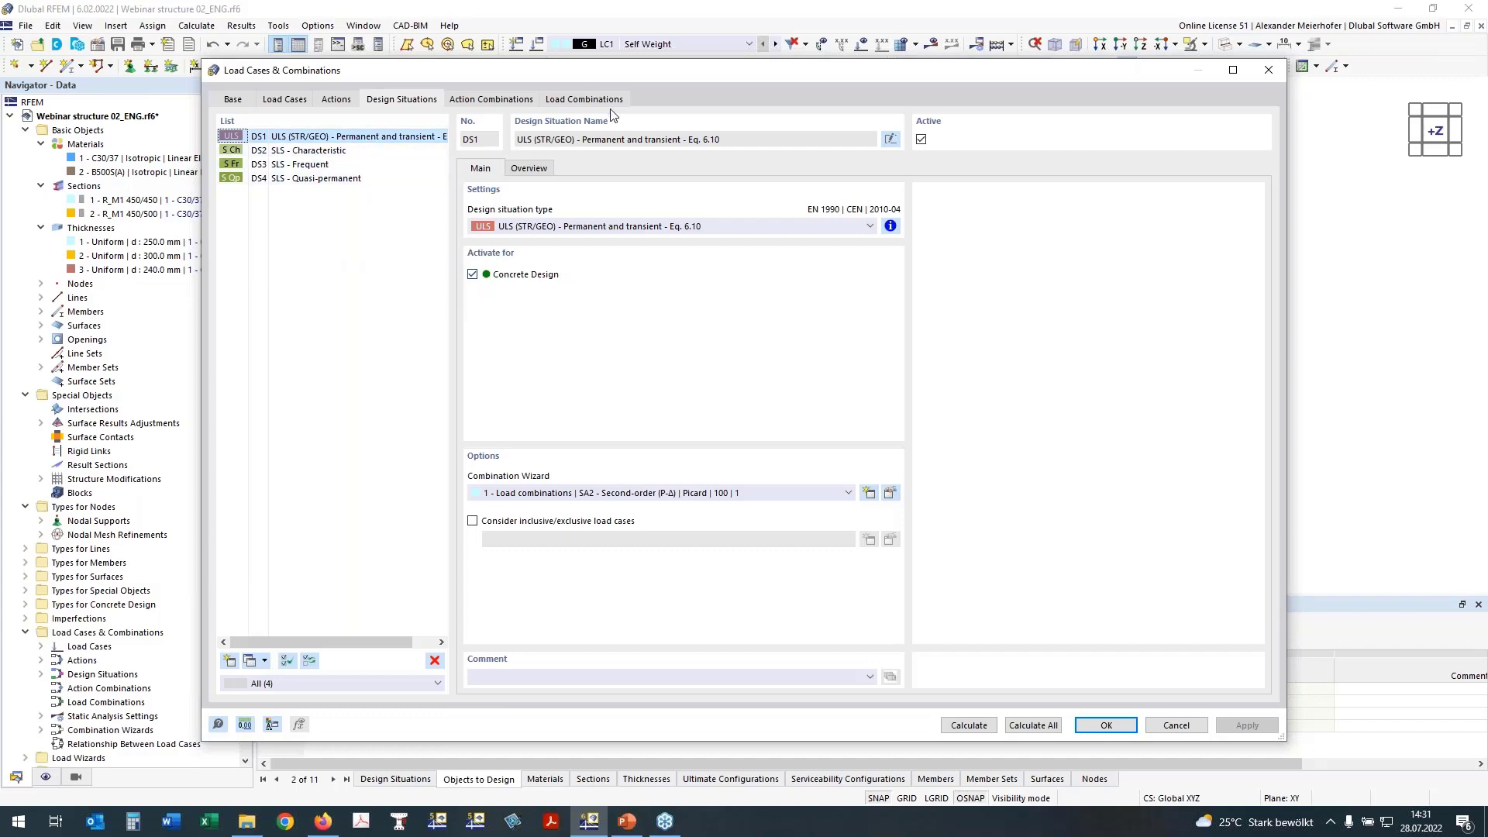
{"action": "left_click", "coordinate": [273, 180], "text": "shift"}
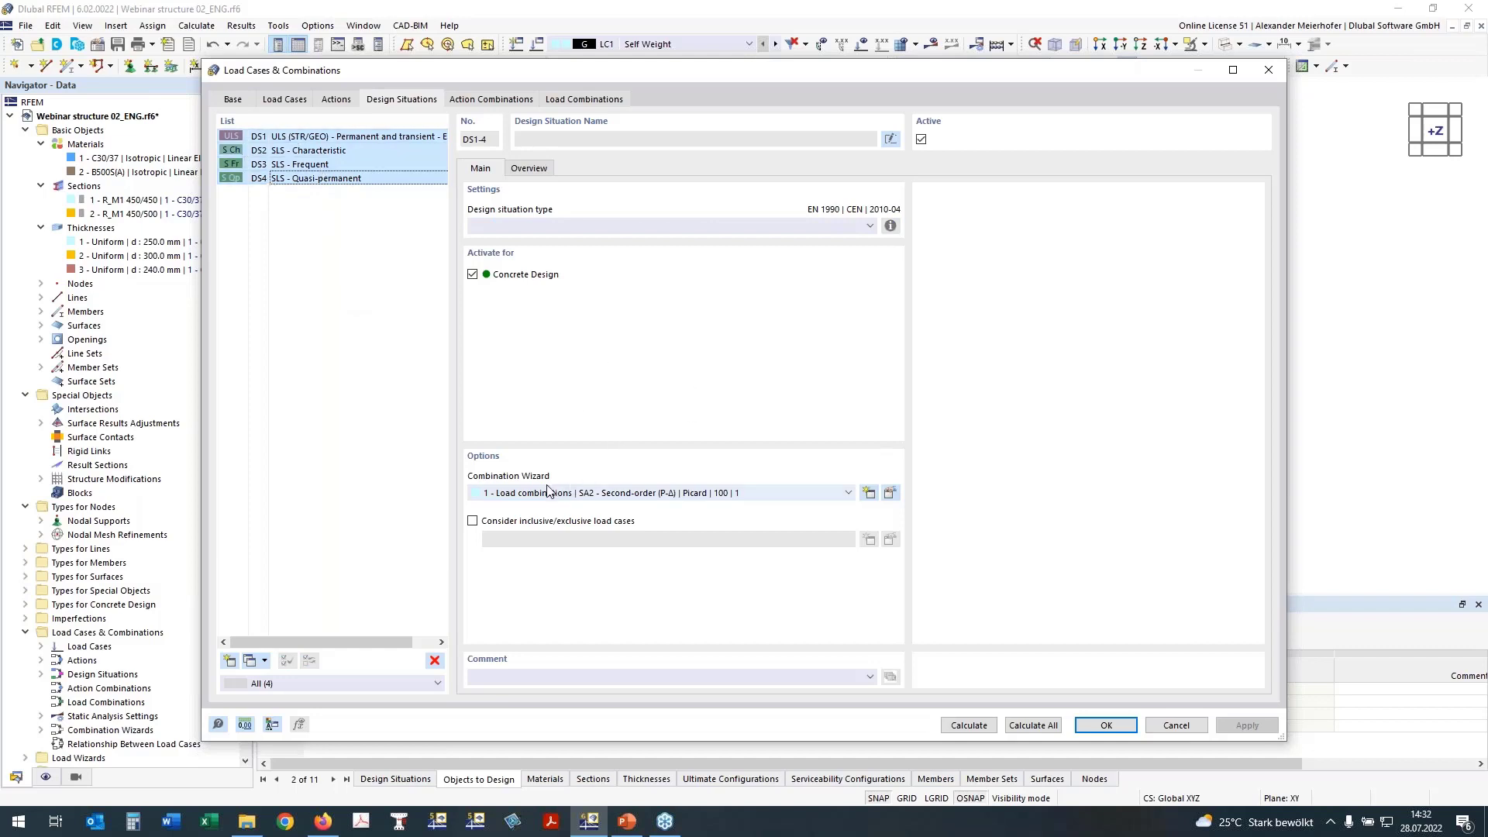
{"action": "left_click", "coordinate": [507, 493]}
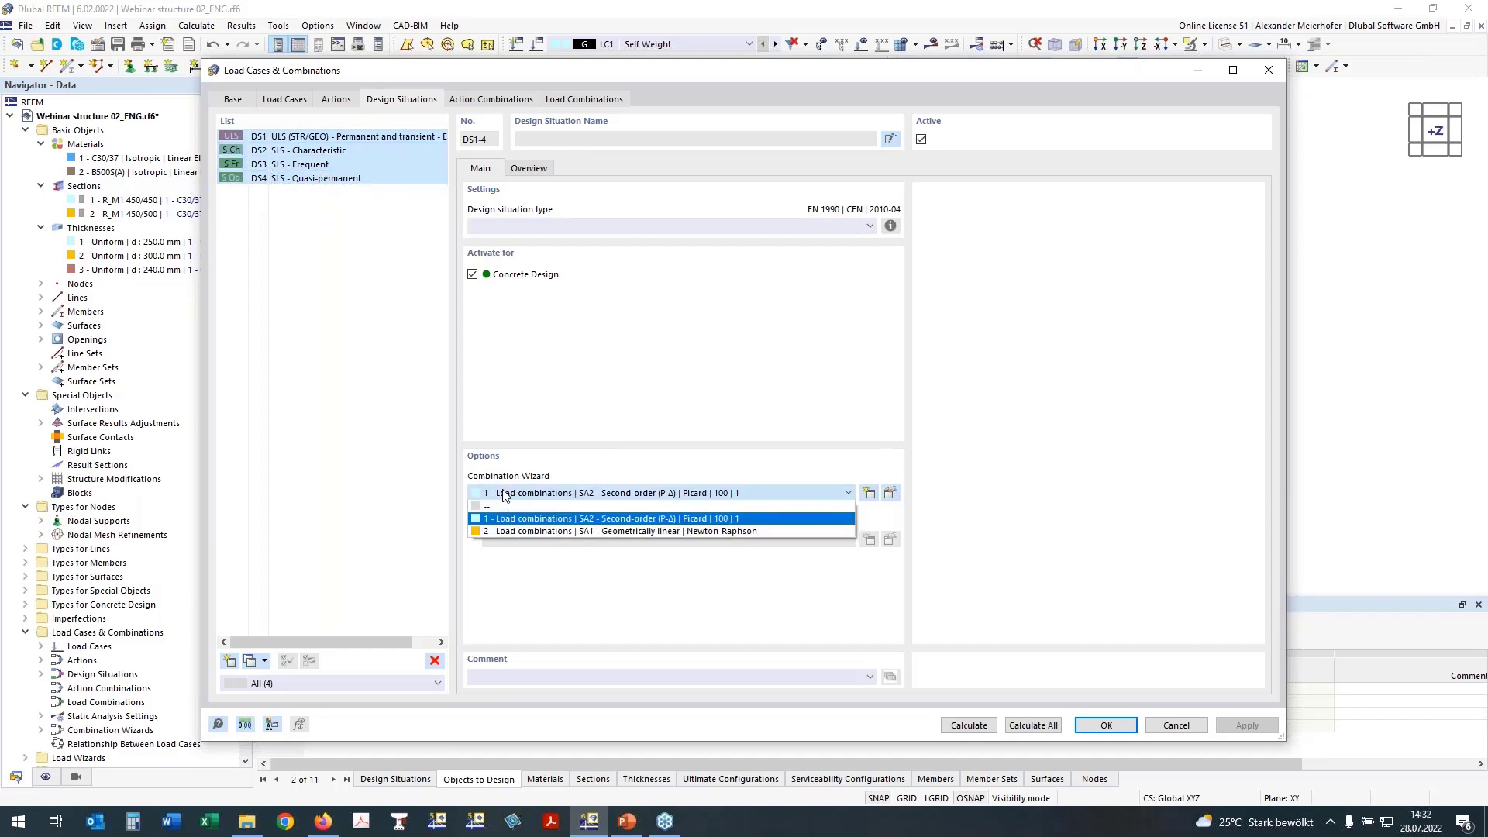
{"action": "left_click", "coordinate": [505, 528]}
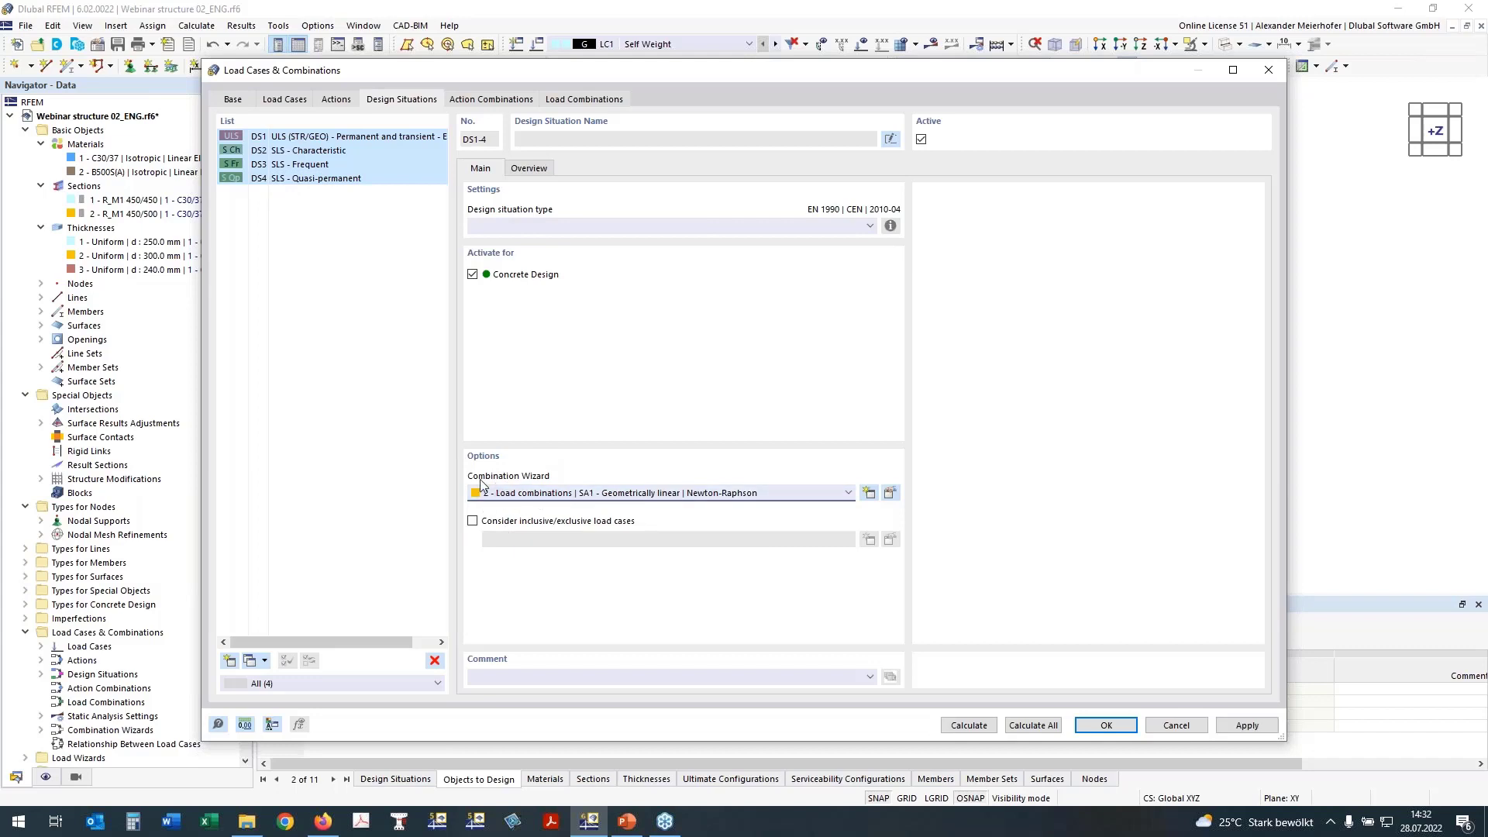
{"action": "left_click", "coordinate": [890, 493]}
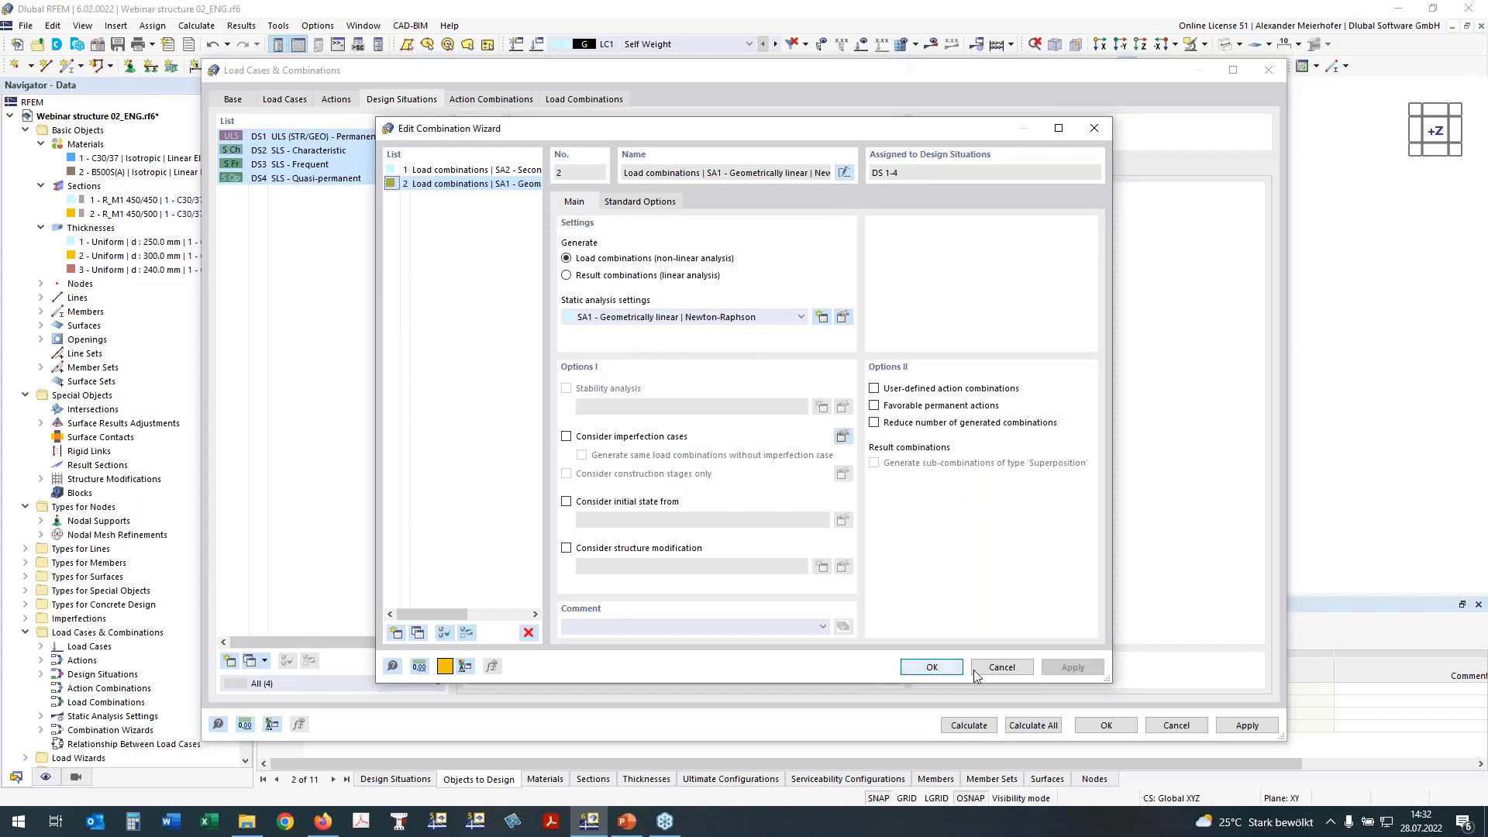
{"action": "left_click", "coordinate": [932, 668]}
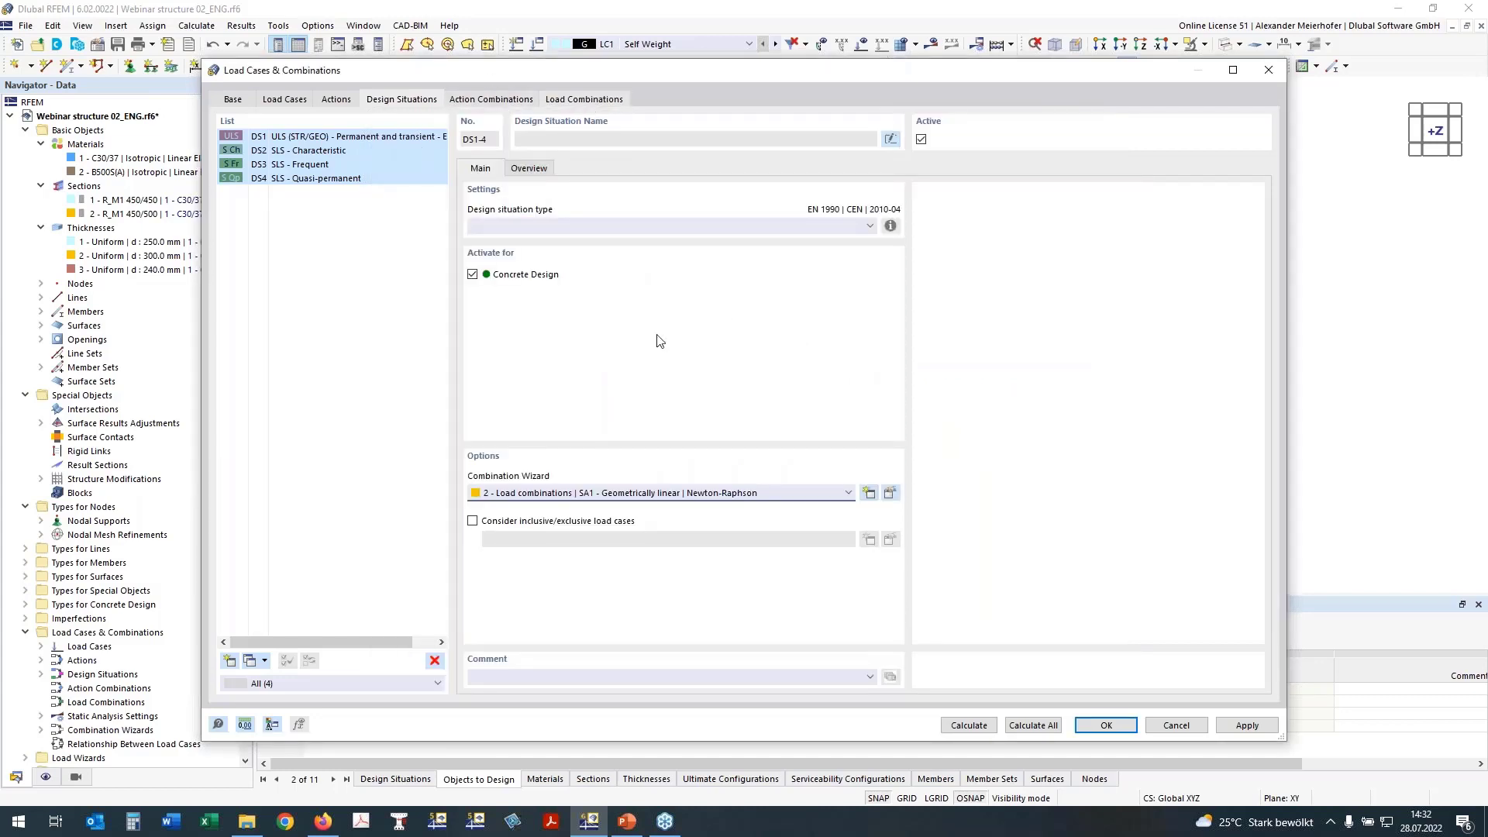
{"action": "left_click", "coordinate": [583, 98]}
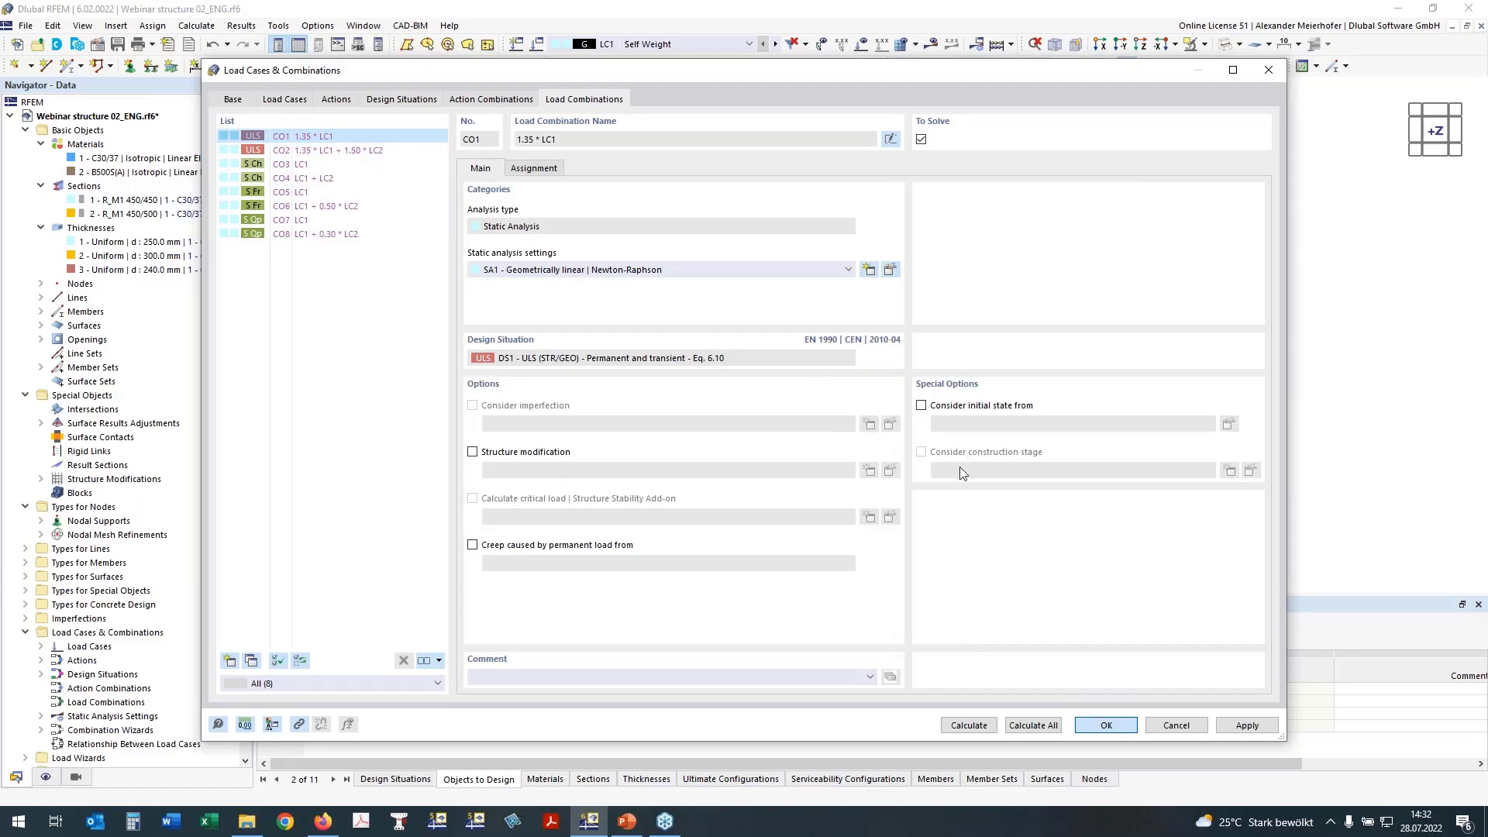
{"action": "key", "text": "Return"}
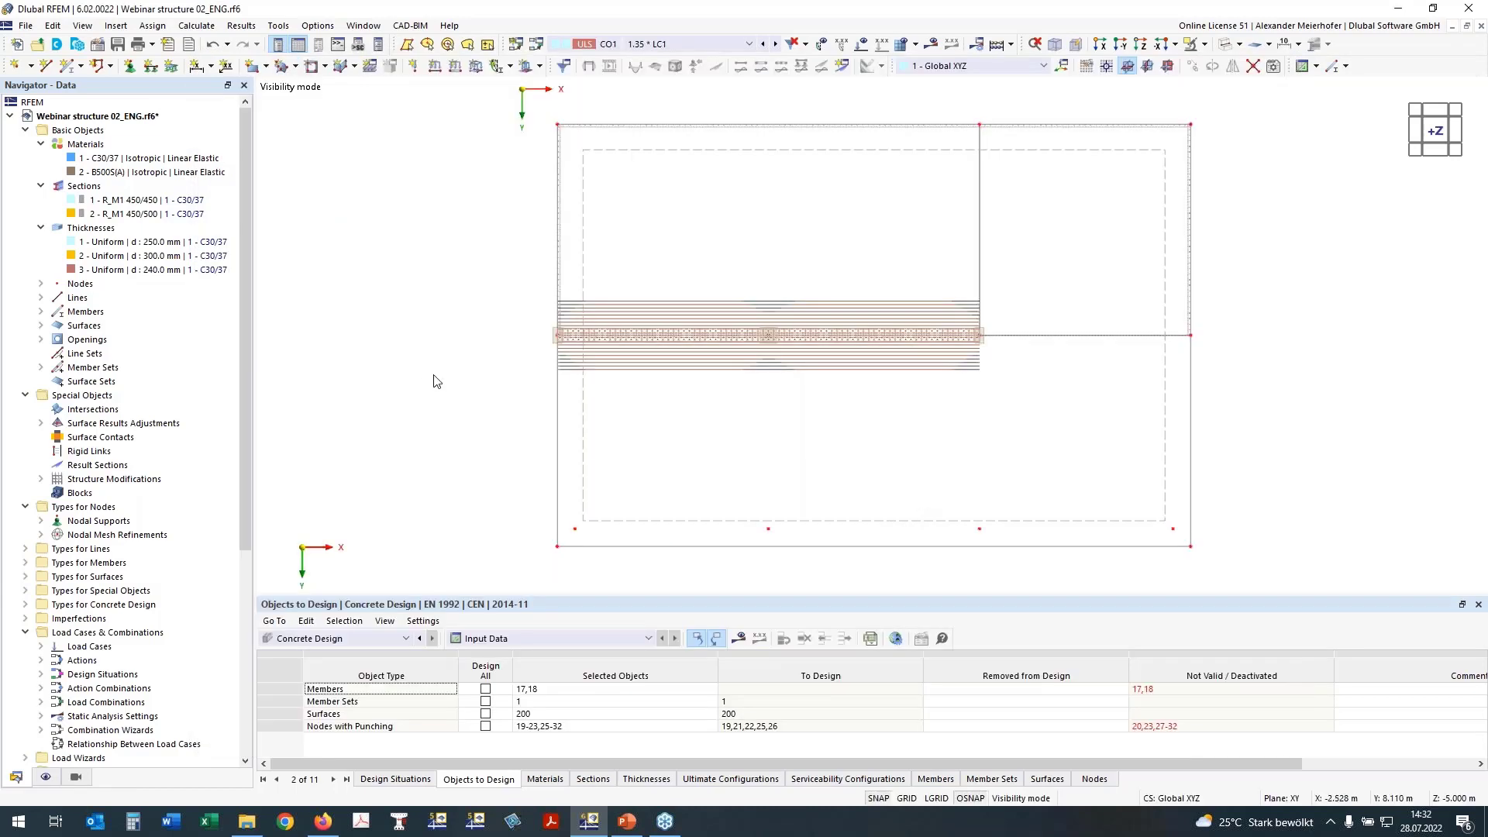
Step: Review the sections, thicknesses and ultimate configurations in the Concrete Design input data
{"action": "middle_click_drag", "start_coordinate": [514, 465], "coordinate": [482, 445]}
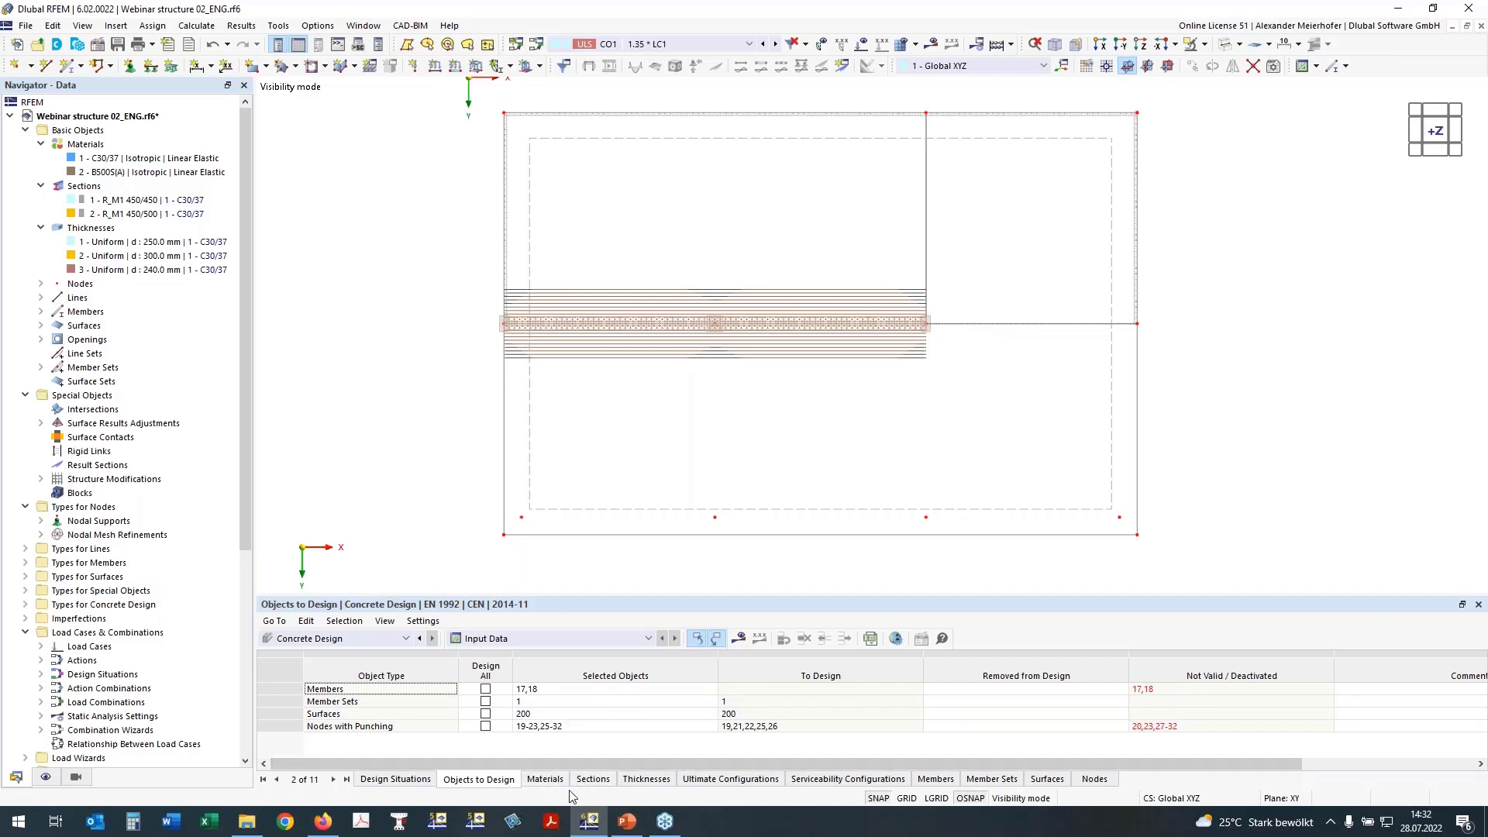
{"action": "left_click", "coordinate": [597, 779]}
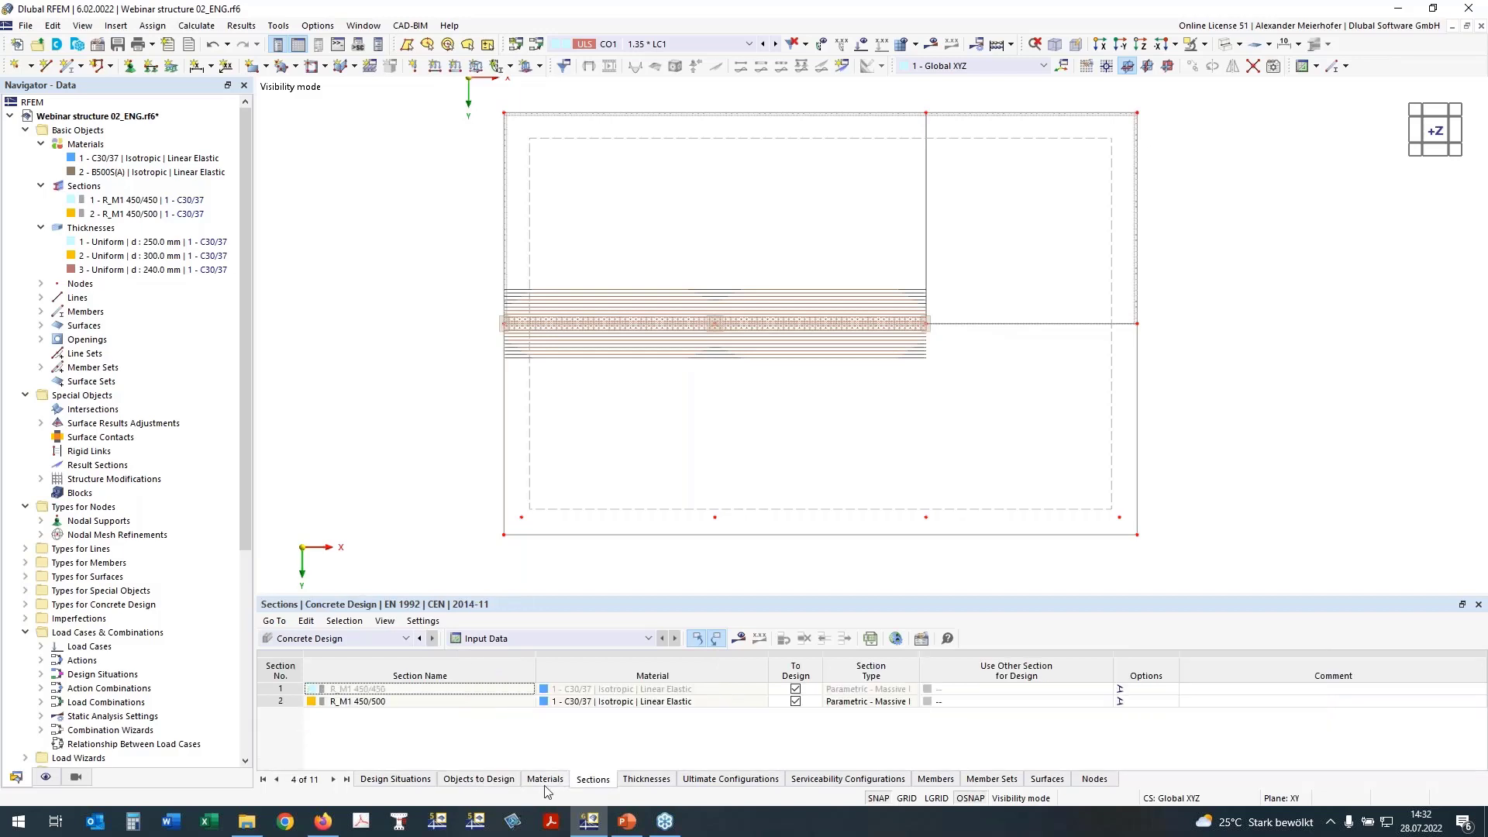
{"action": "left_click", "coordinate": [646, 779]}
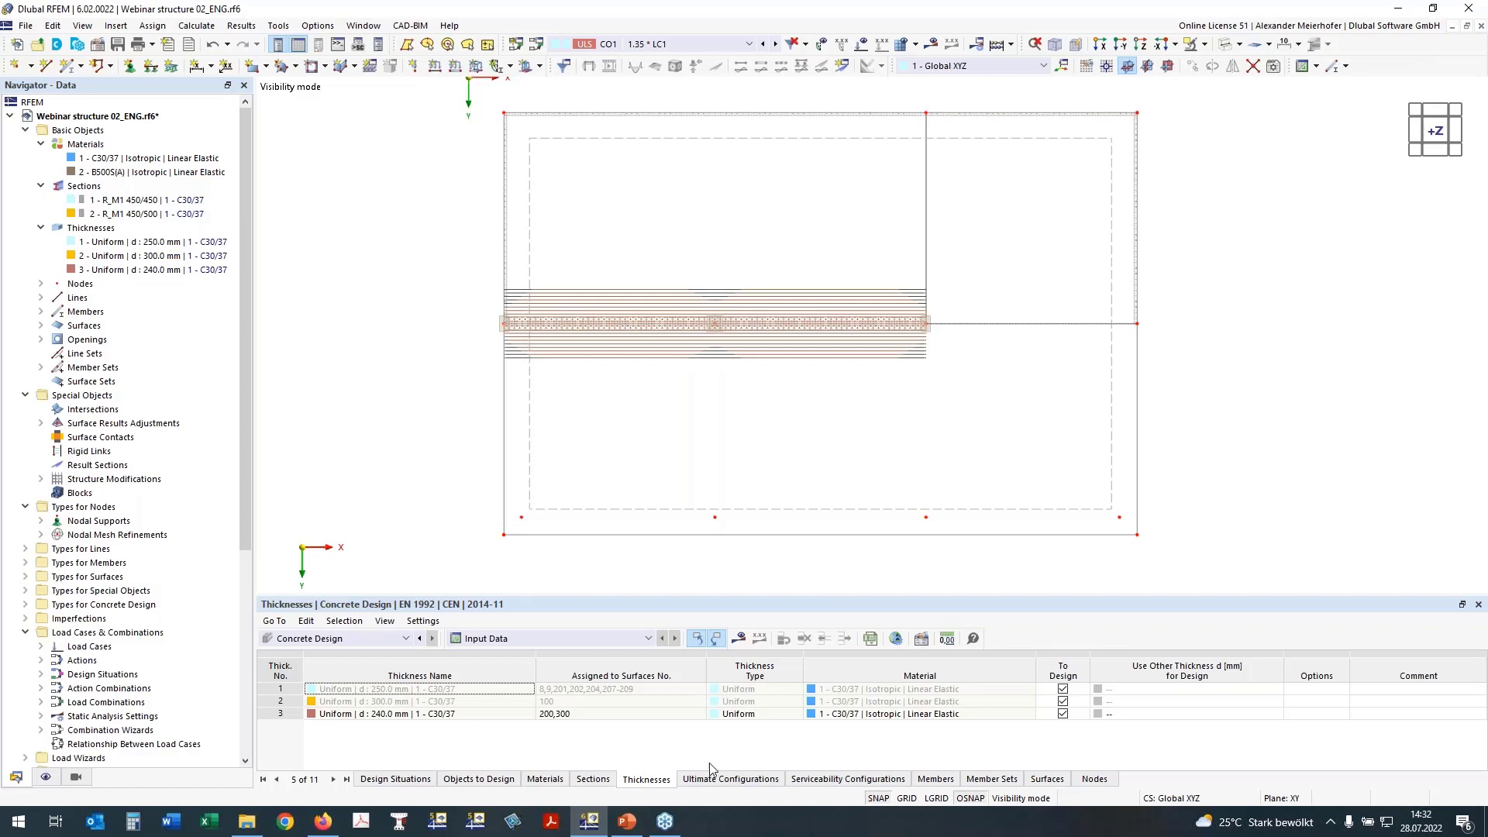
{"action": "left_click", "coordinate": [720, 782]}
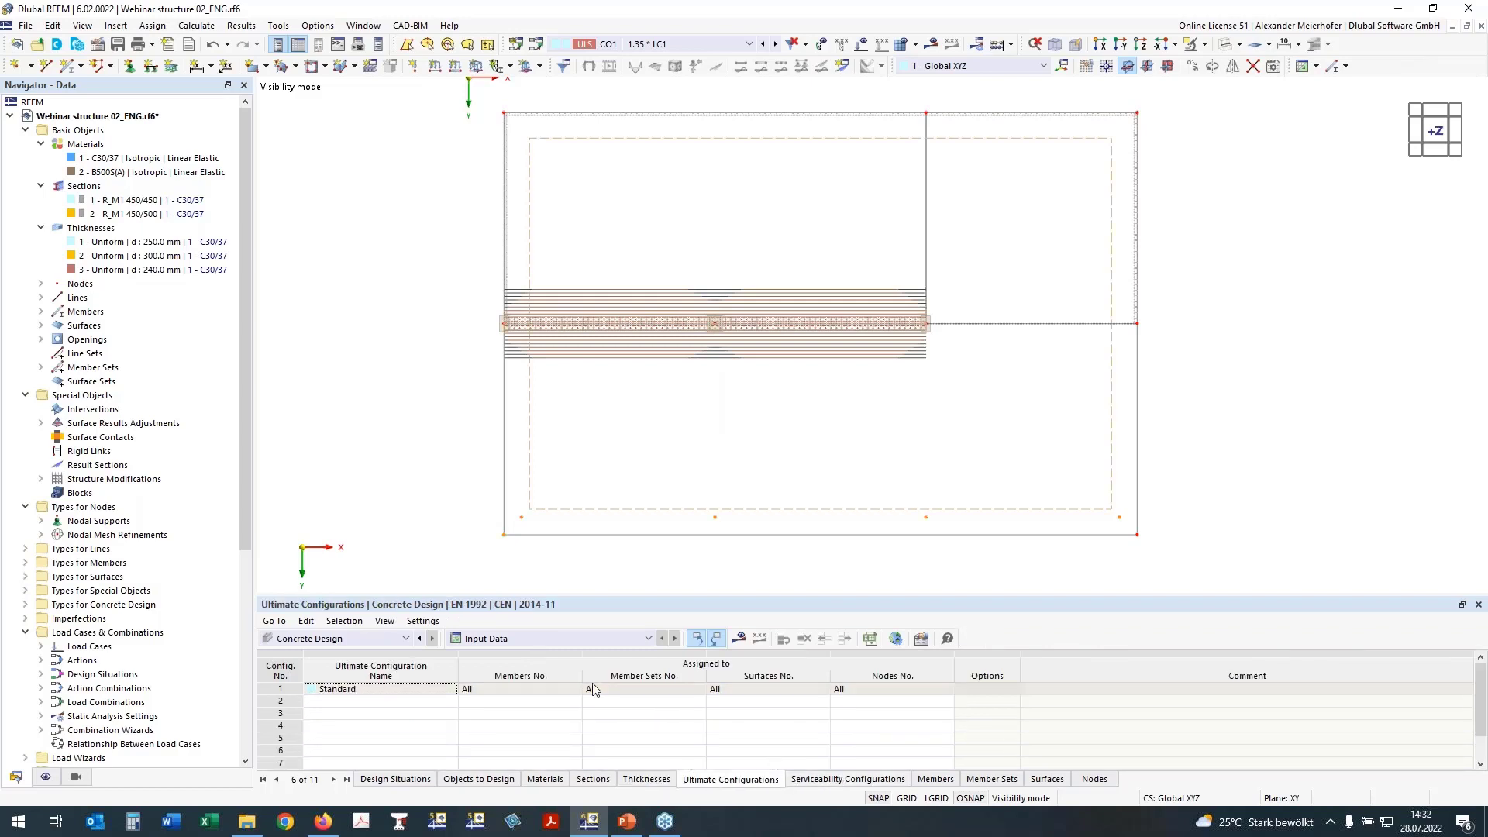
Step: Open the Standard serviceability configuration and examine the available top limit values of allowable crack width, leaving them on Automatically
{"action": "left_click", "coordinate": [837, 782]}
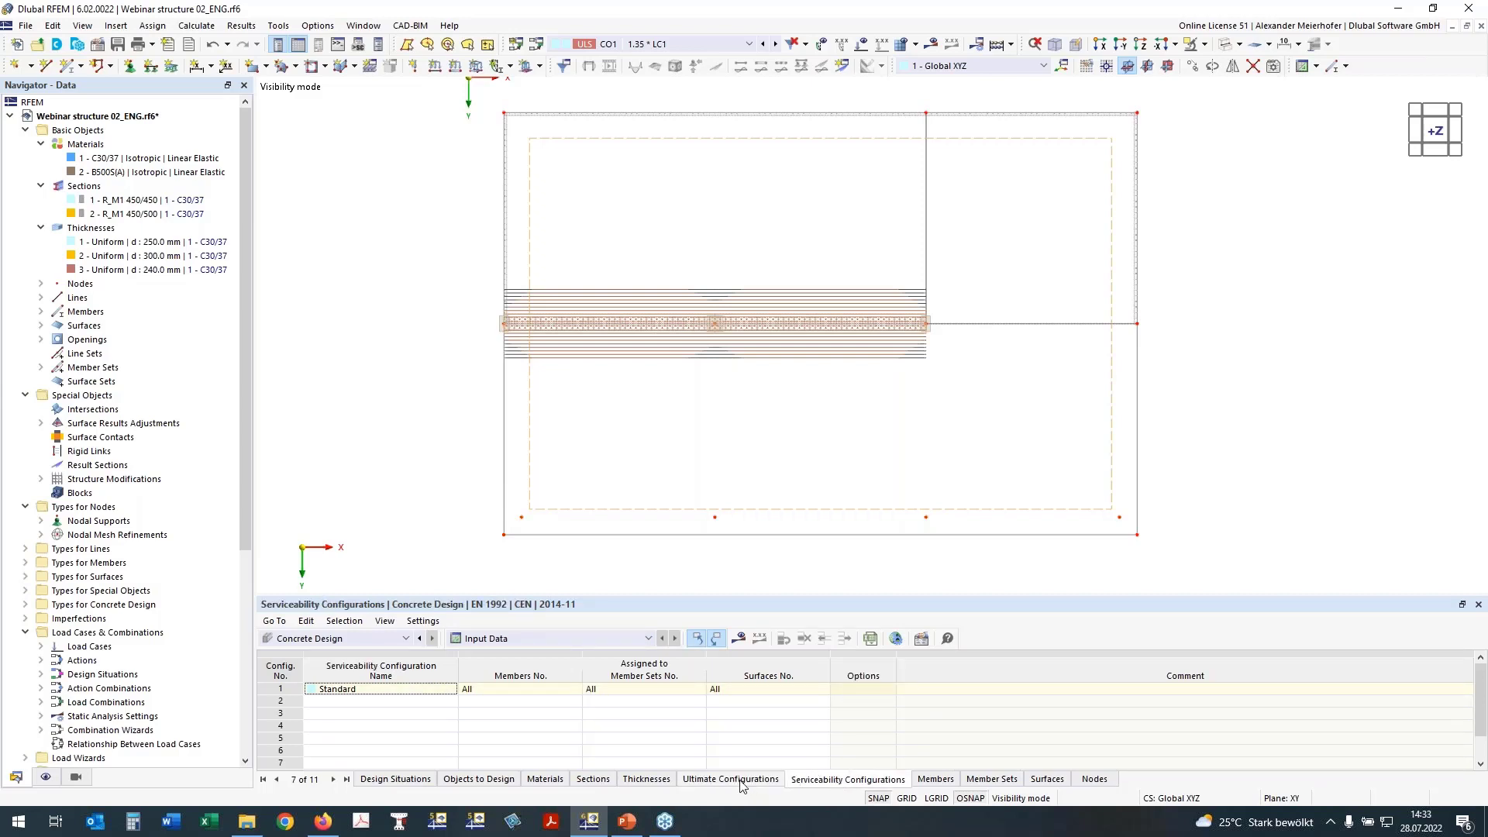
{"action": "left_click", "coordinate": [921, 638]}
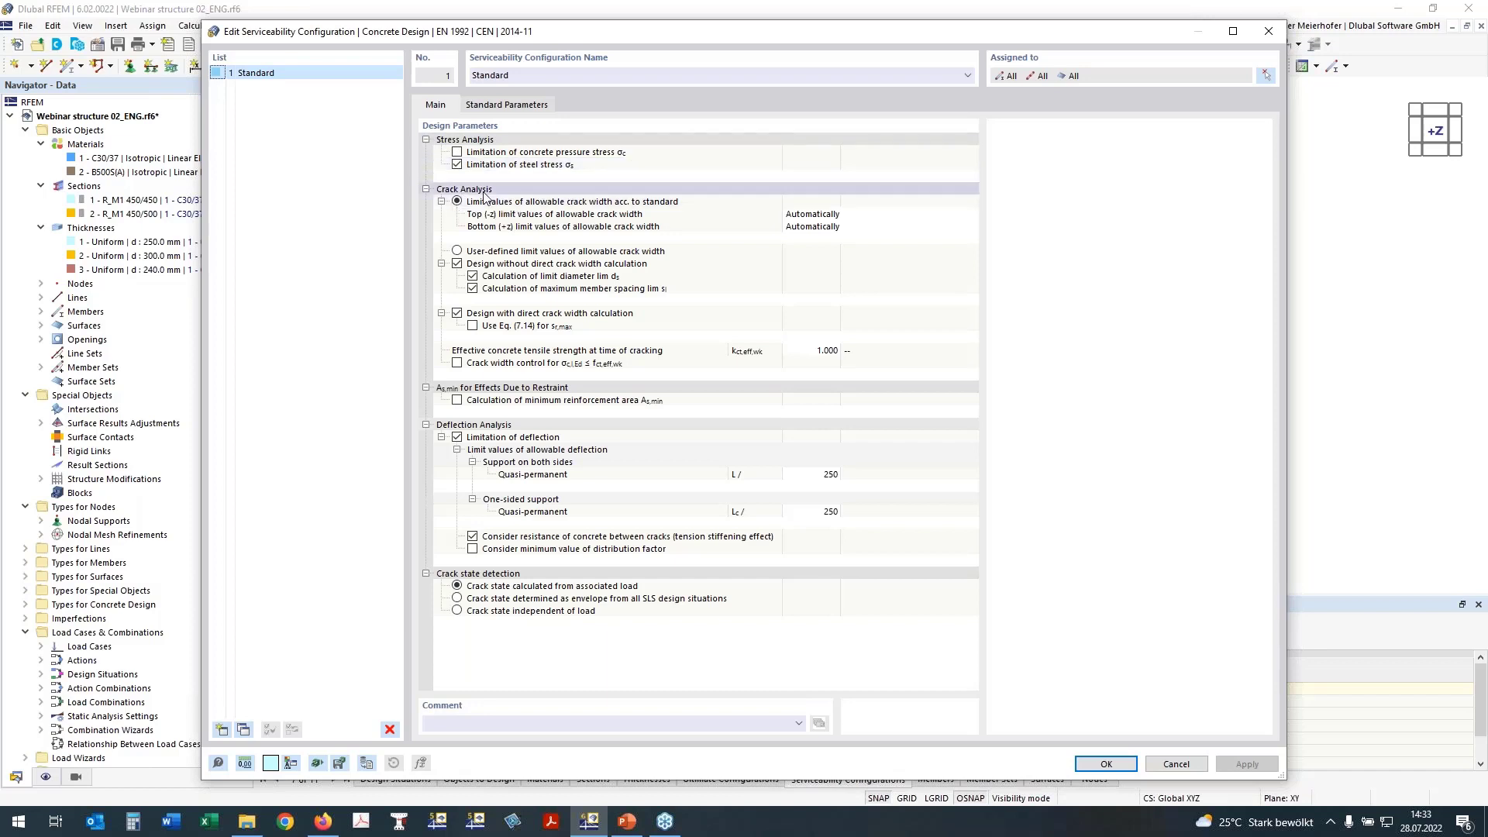
{"action": "left_click", "coordinate": [835, 217]}
{"action": "left_click", "coordinate": [858, 215]}
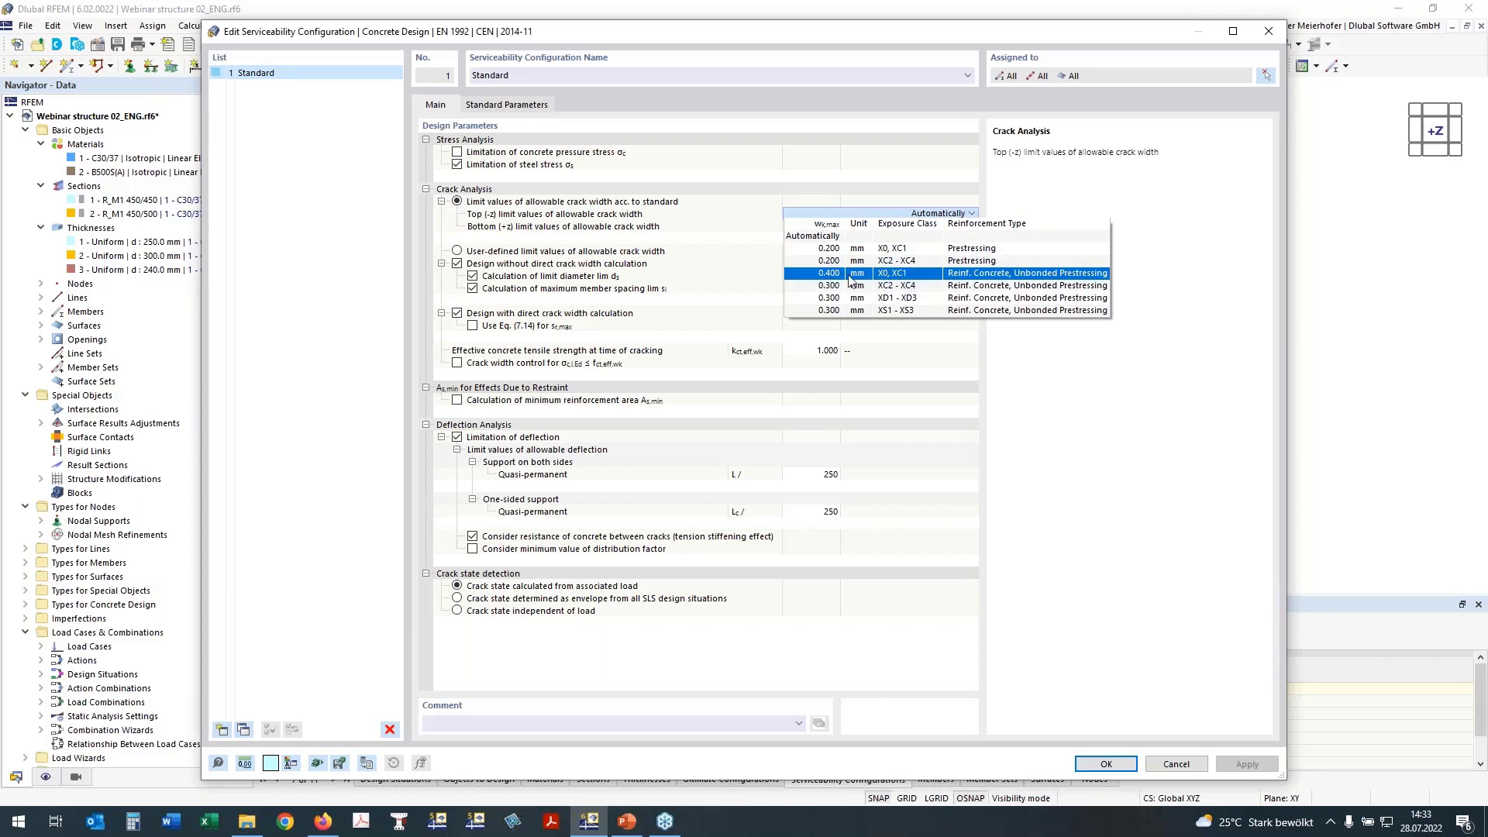
{"action": "left_click", "coordinate": [761, 193]}
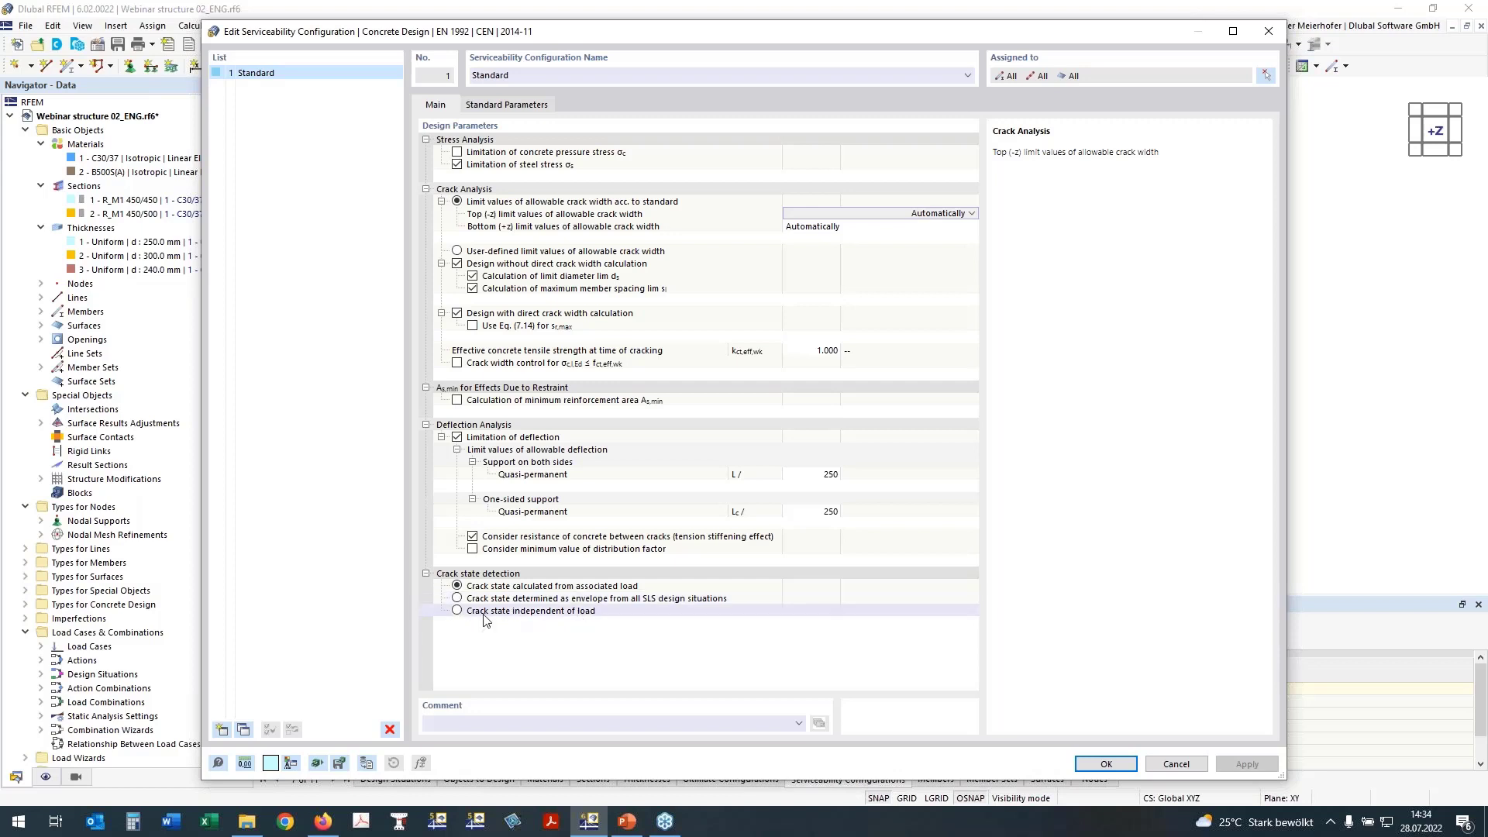
Step: Try crack state detection independent of load, restore calculation from the associated load, and close the serviceability configuration
{"action": "left_click", "coordinate": [457, 611]}
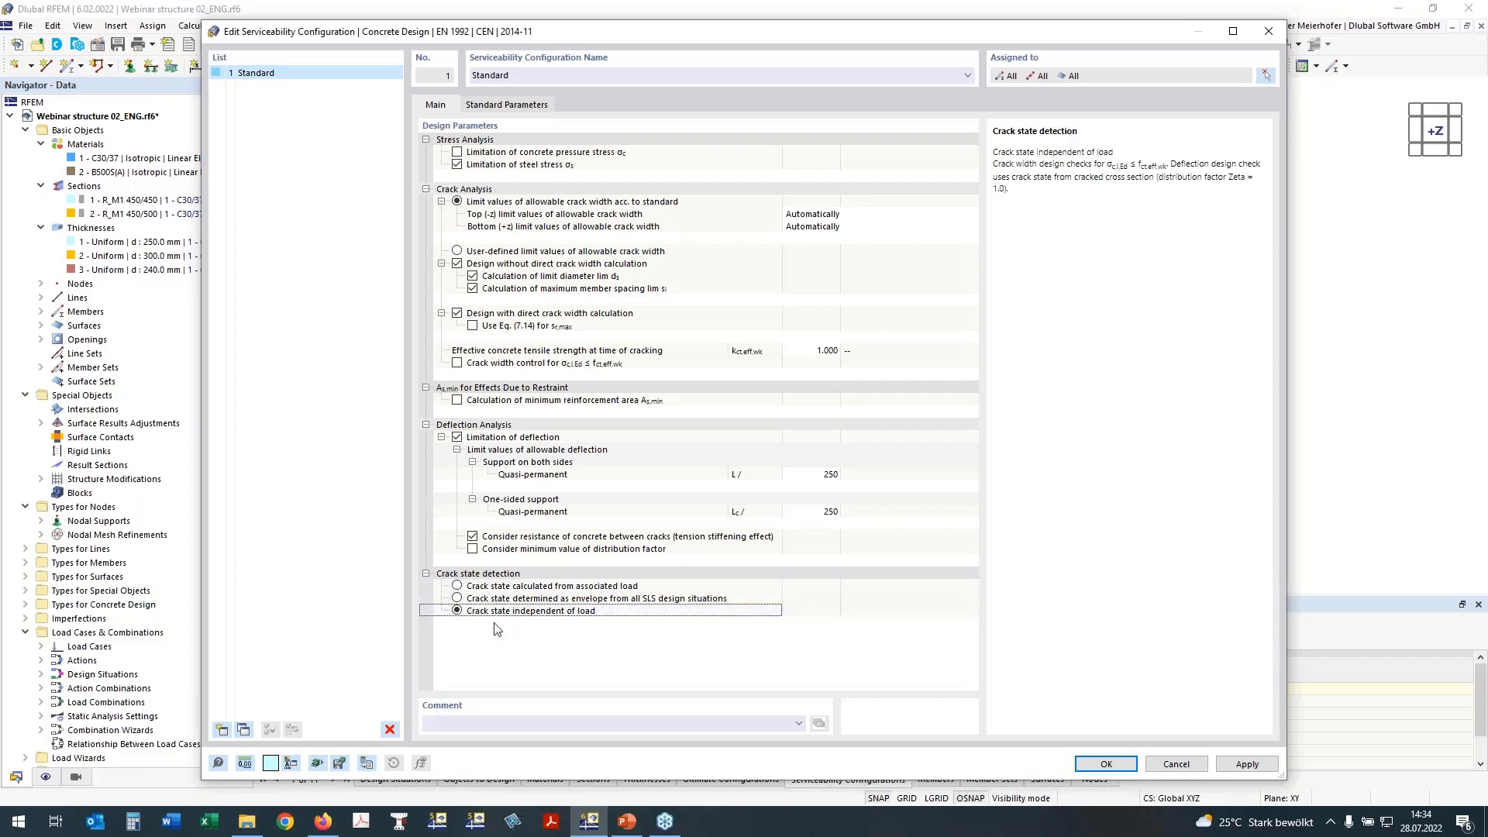
{"action": "left_click", "coordinate": [552, 586]}
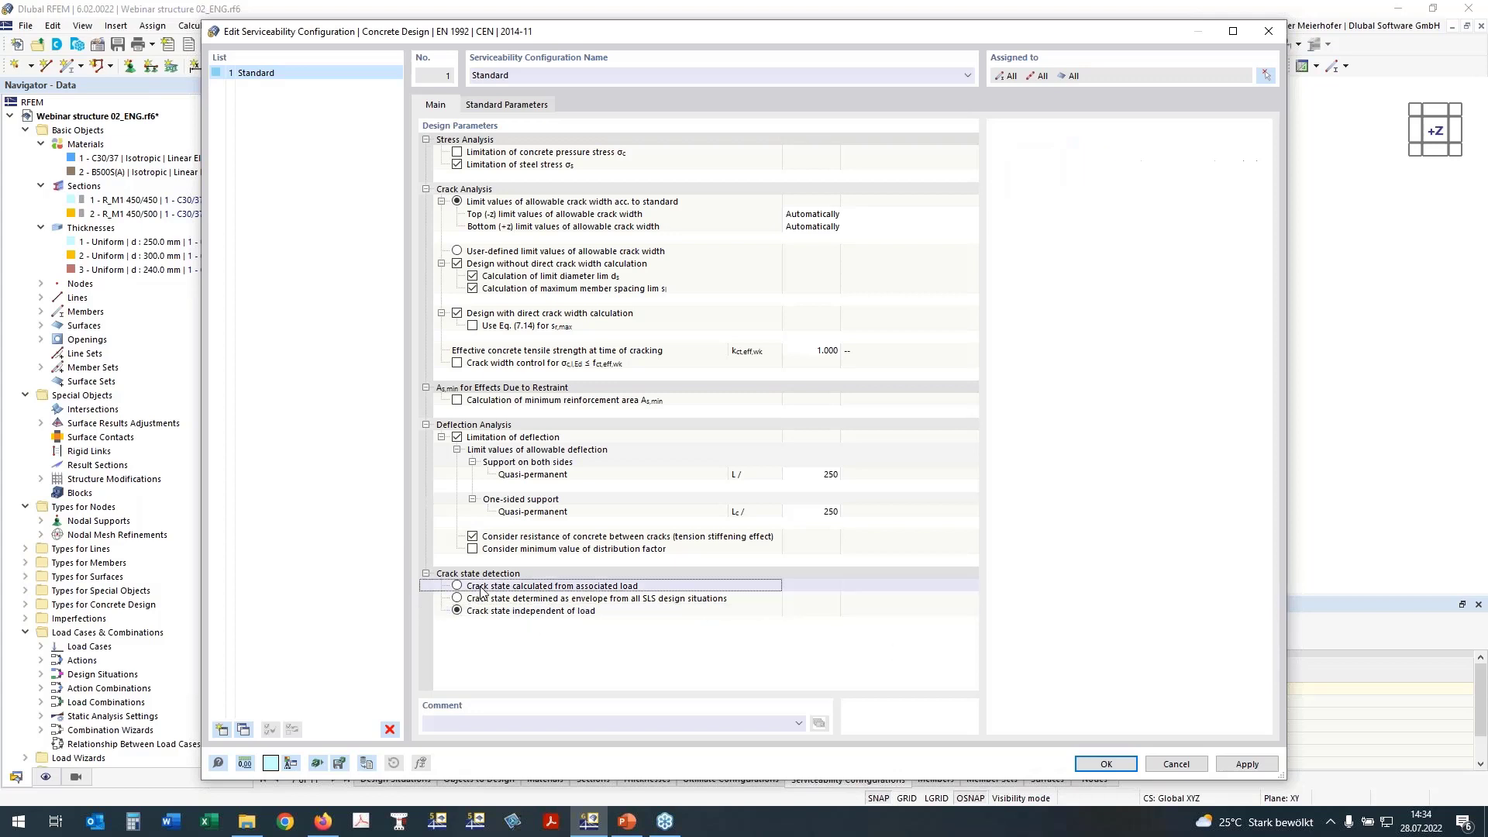
{"action": "left_click", "coordinate": [457, 586]}
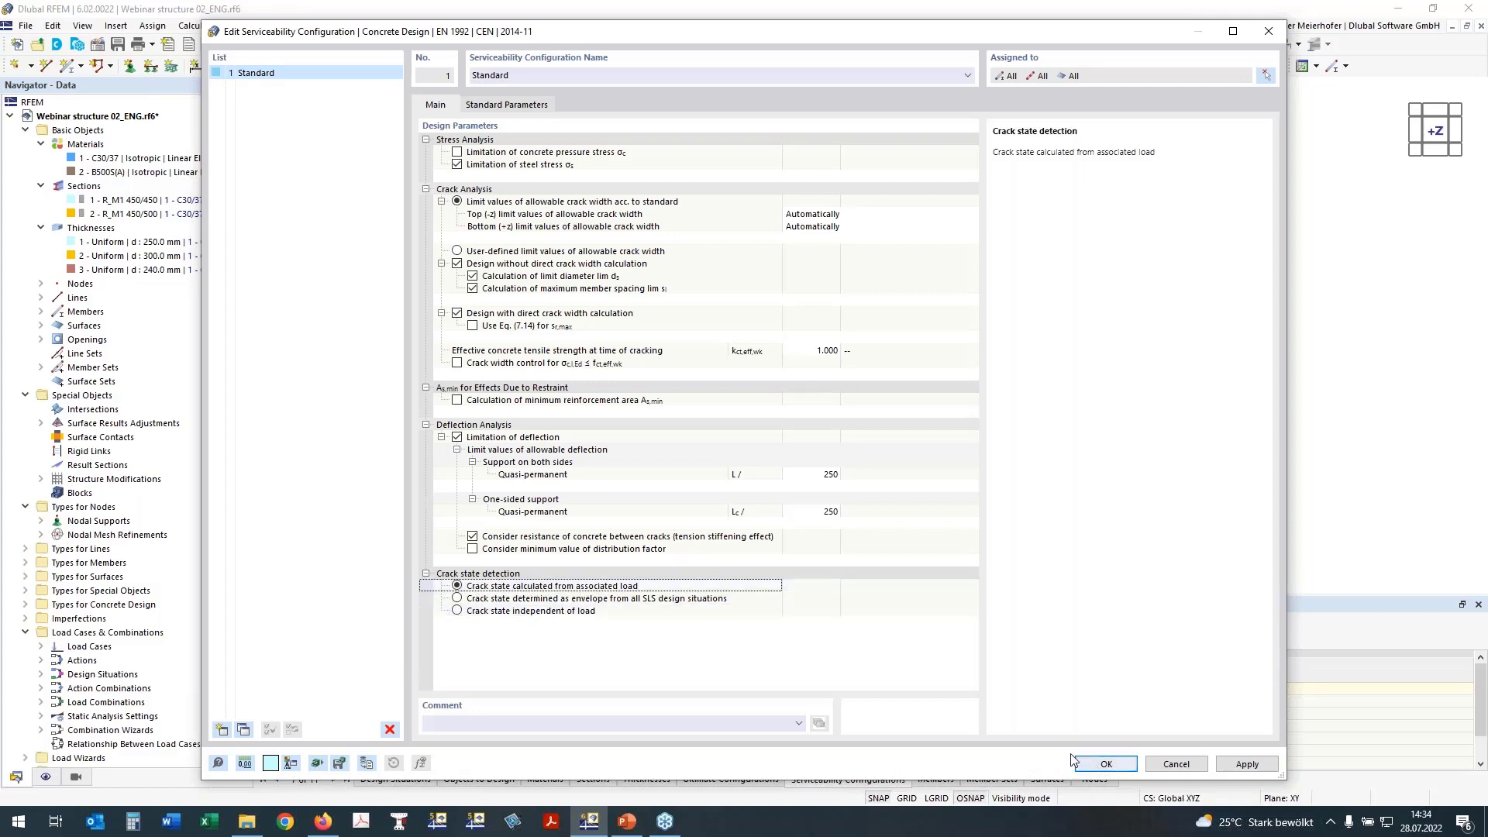
{"action": "left_click", "coordinate": [1101, 769]}
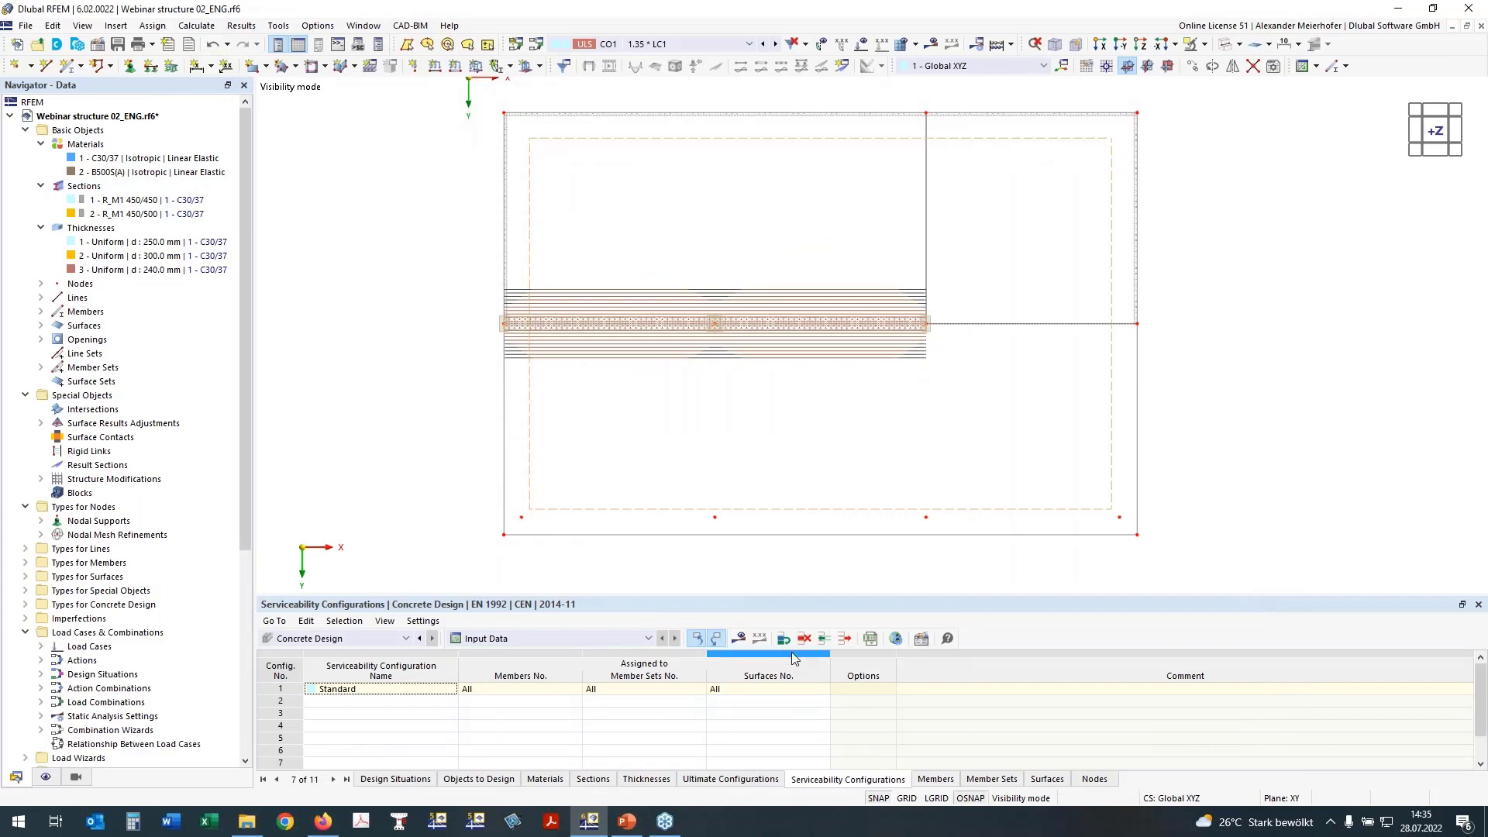
Step: Run the Concrete Design calculation and show the Overview results in an enlarged table
{"action": "left_click", "coordinate": [738, 638]}
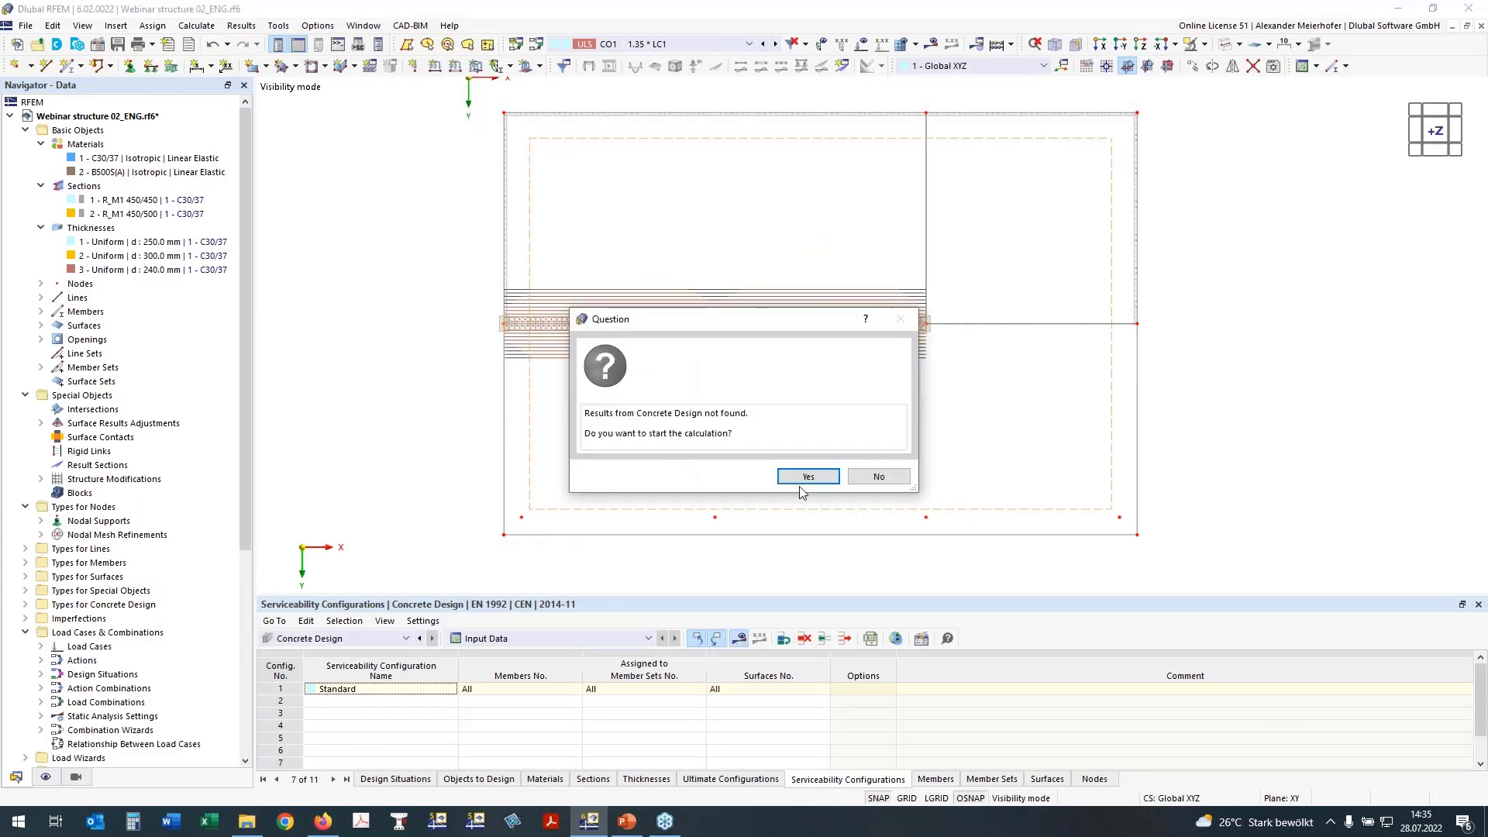
{"action": "left_click", "coordinate": [808, 477]}
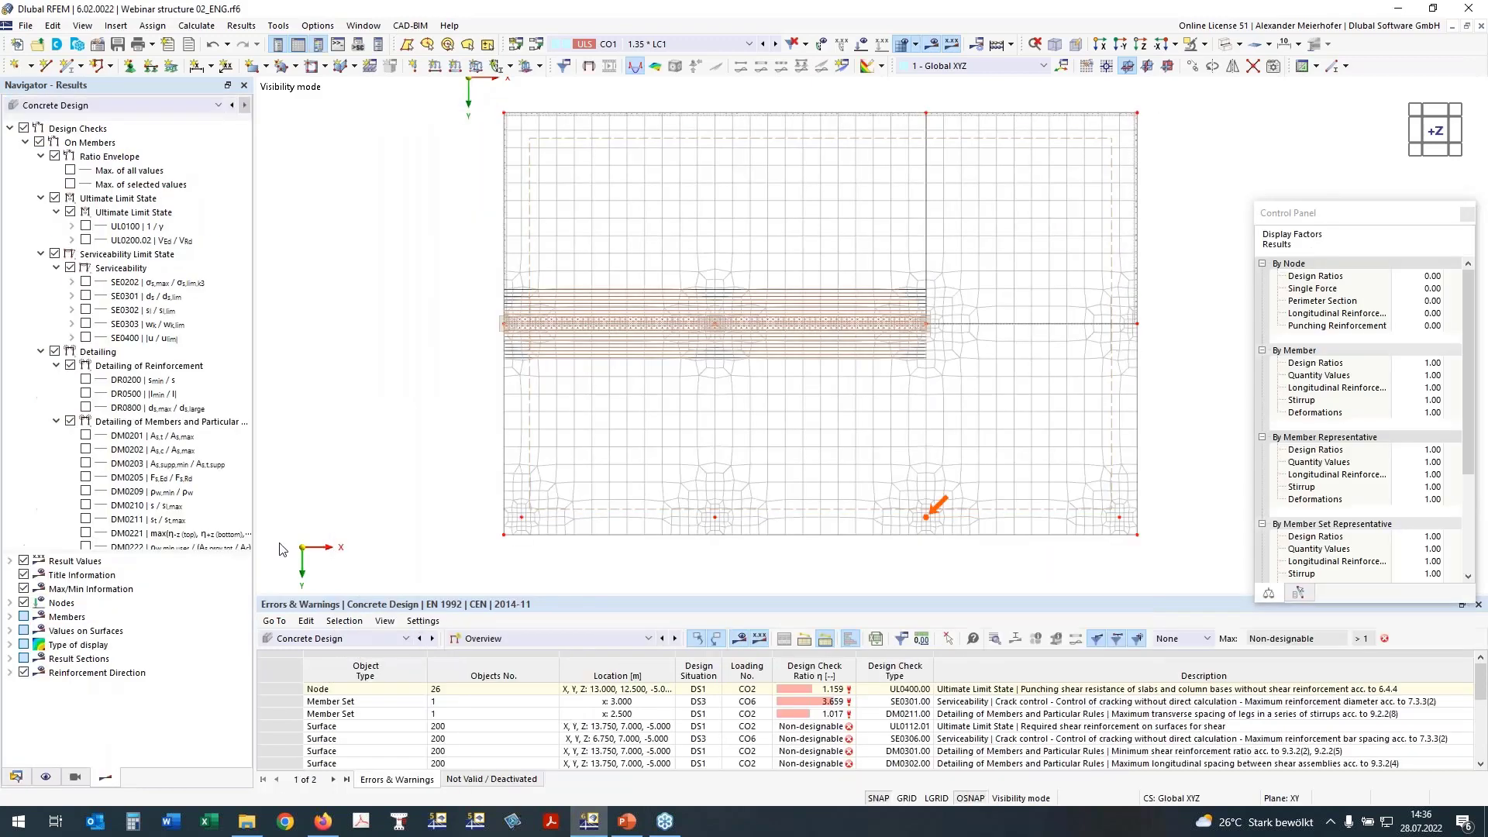
{"action": "left_click", "coordinate": [614, 639]}
{"action": "left_click", "coordinate": [613, 663]}
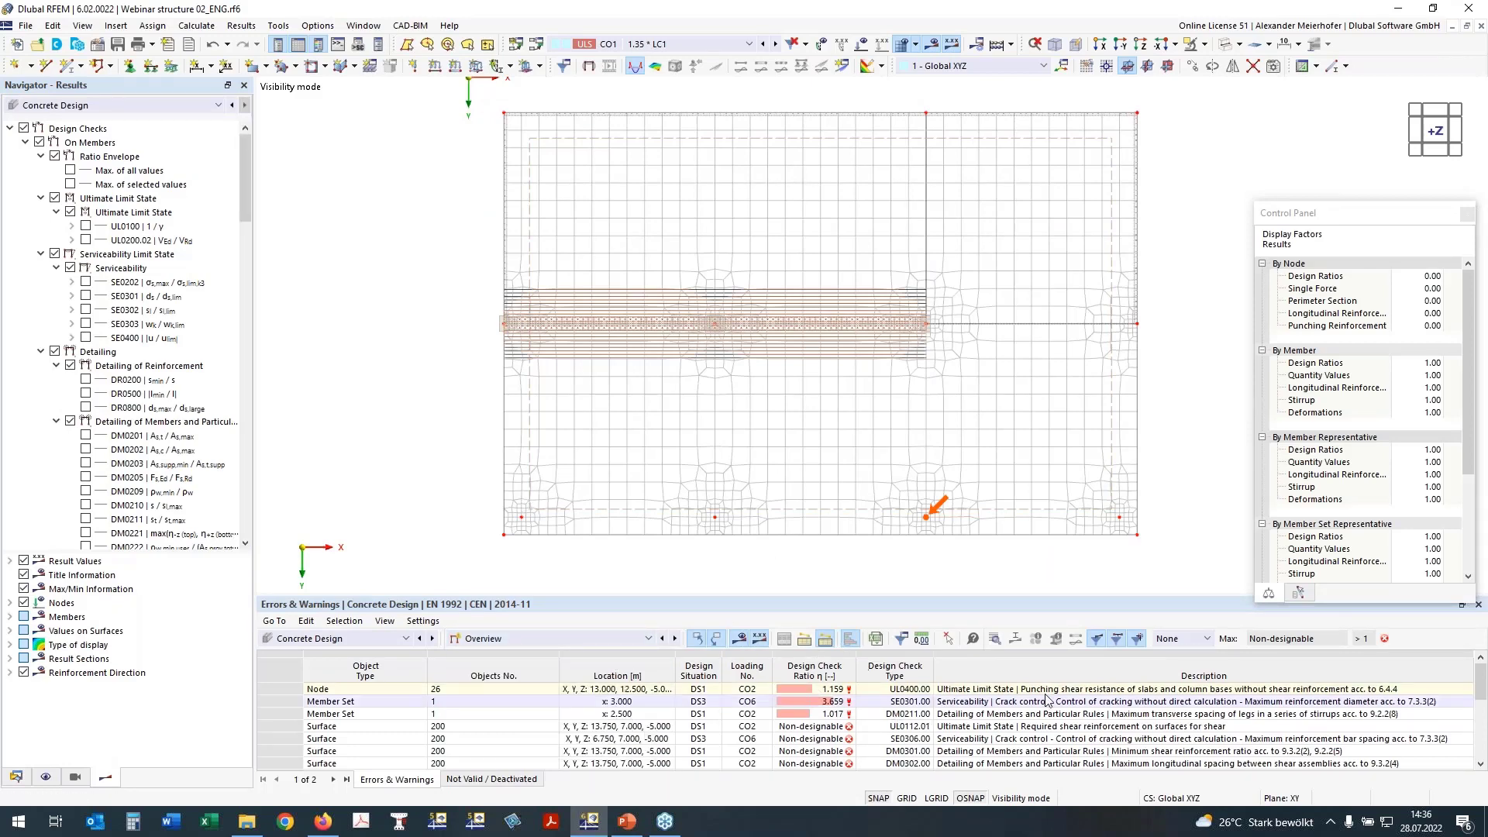
{"action": "left_click", "coordinate": [824, 689]}
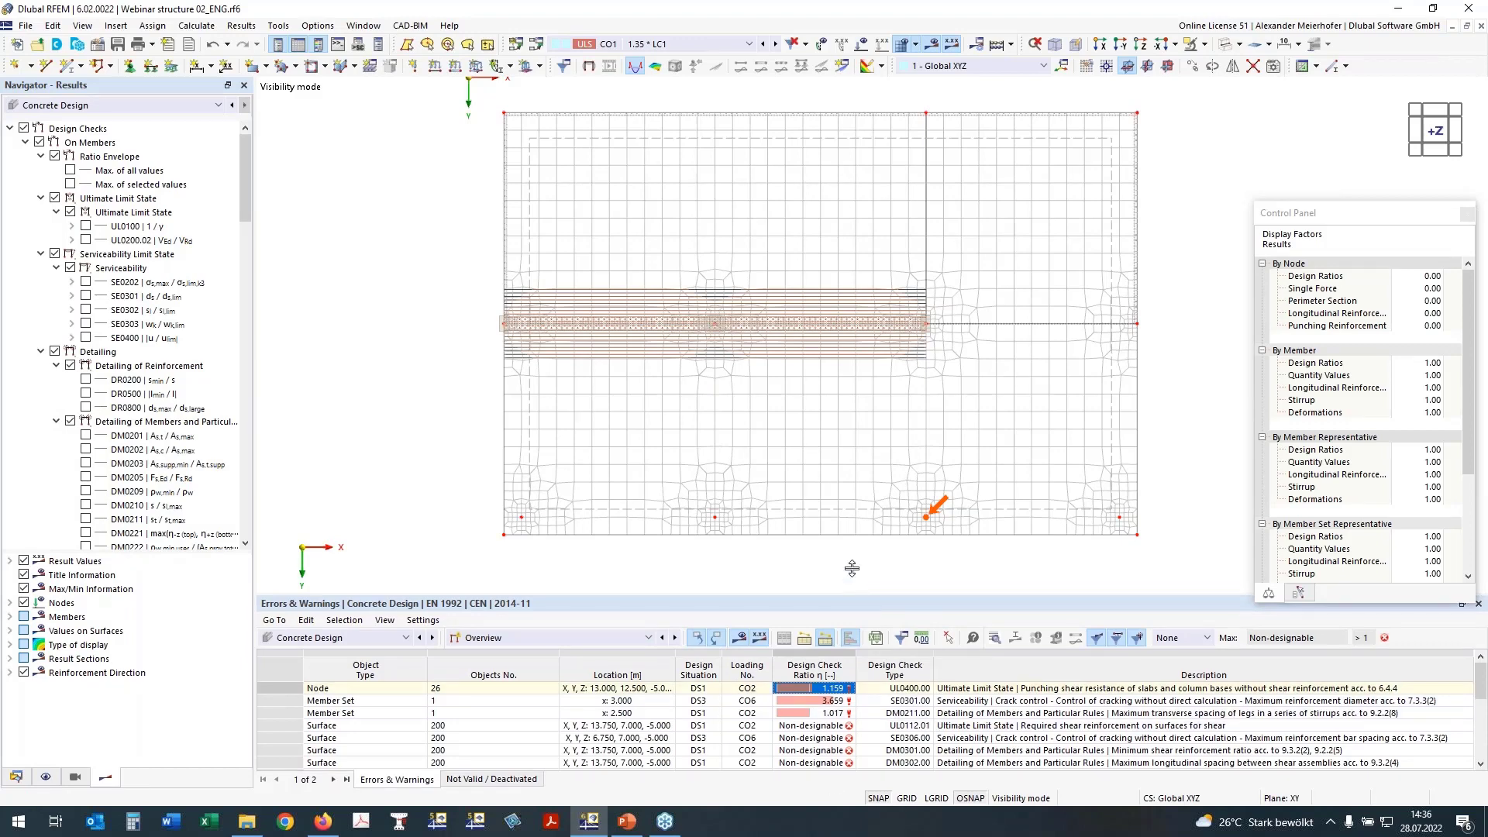
{"action": "left_click_drag", "start_coordinate": [852, 568], "coordinate": [852, 542]}
Step: Display the design ratios on members and locate check DM0211.00 for the maximum transverse spacing of stirrup legs in member set 1
{"action": "left_click", "coordinate": [543, 612]}
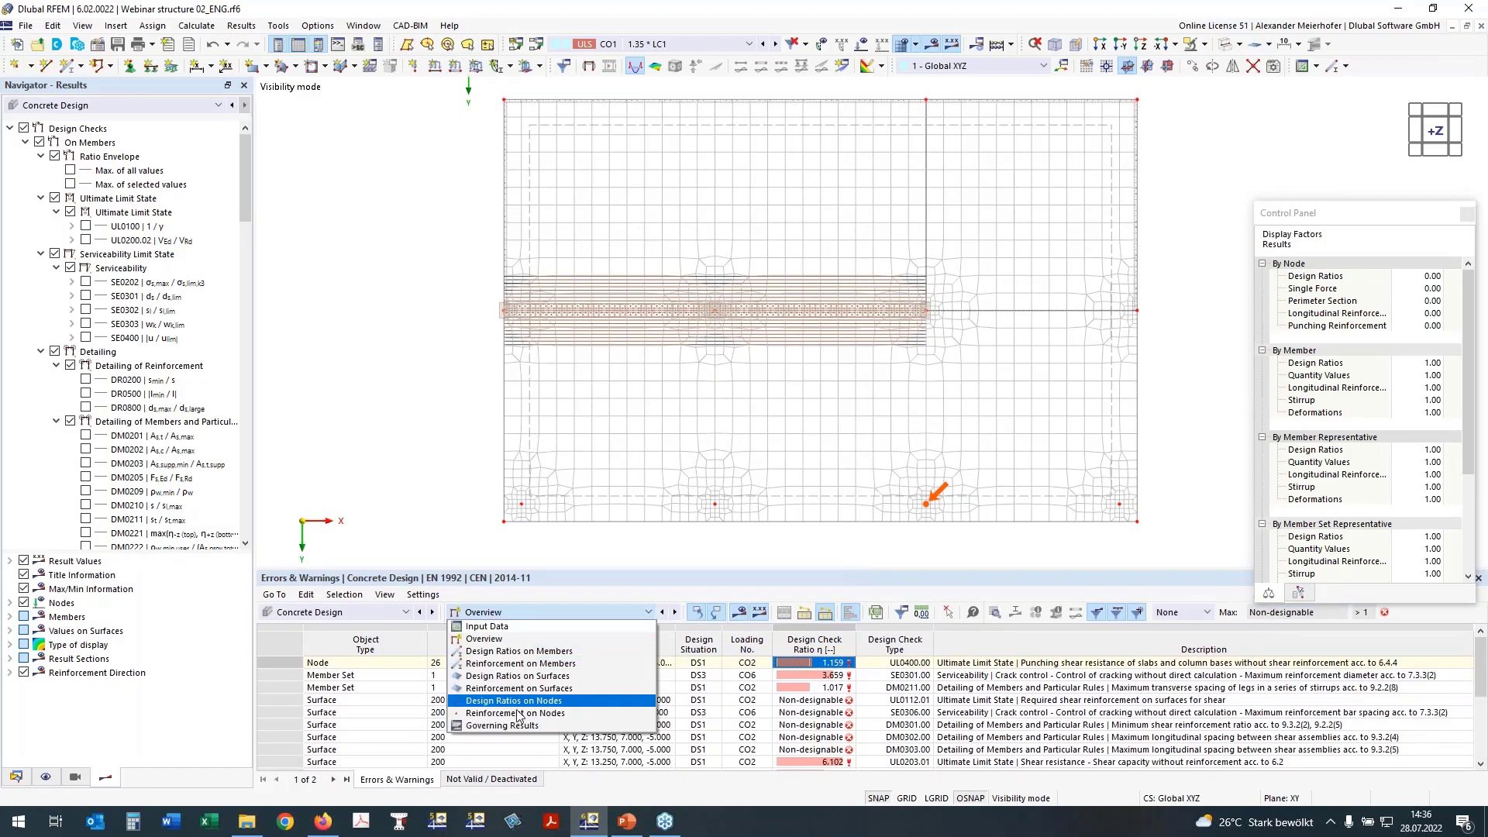
{"action": "left_click", "coordinate": [533, 613]}
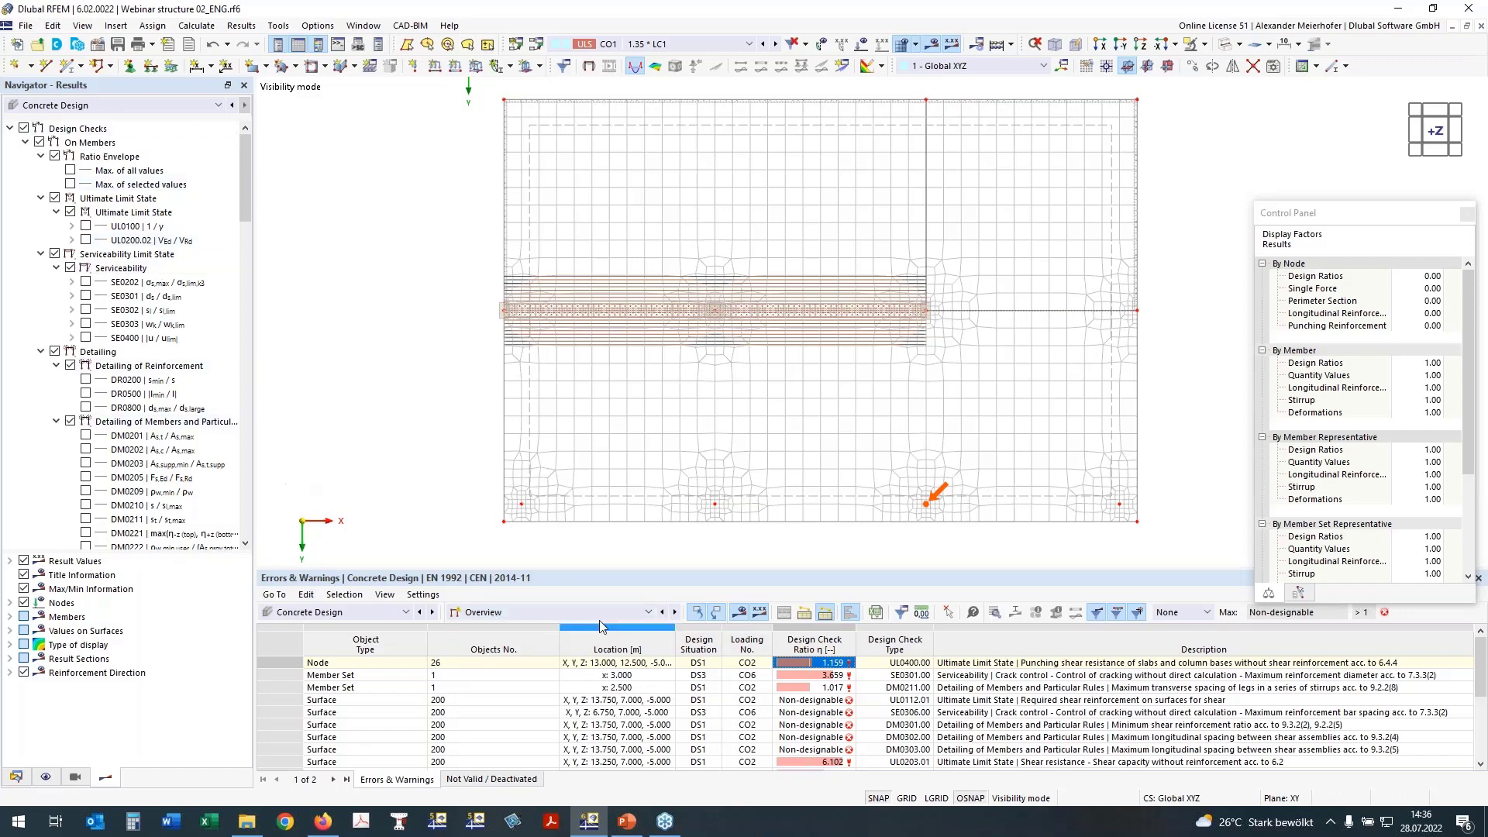
{"action": "left_click", "coordinate": [574, 616]}
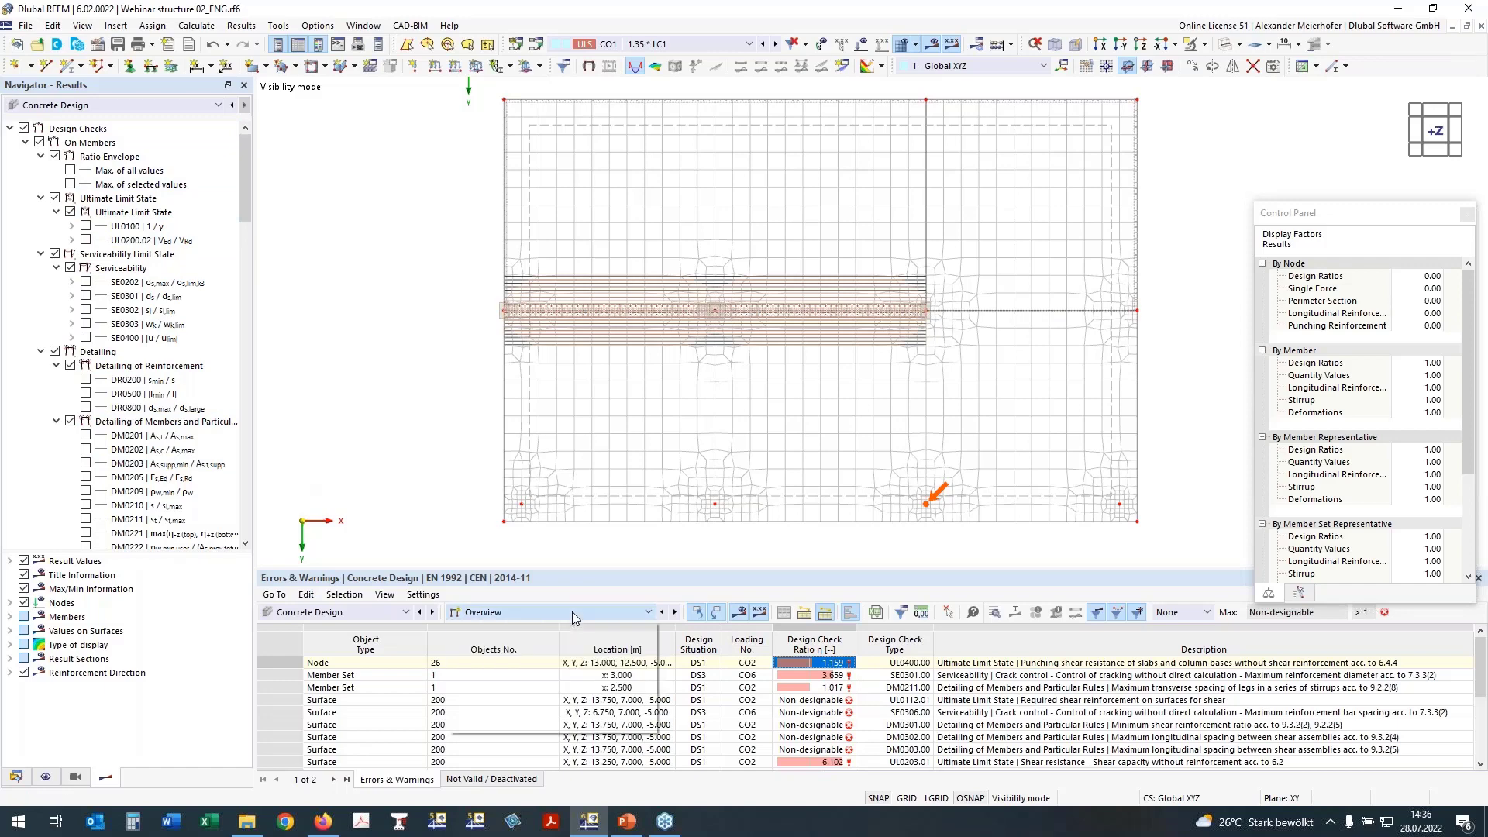
{"action": "left_click", "coordinate": [561, 652]}
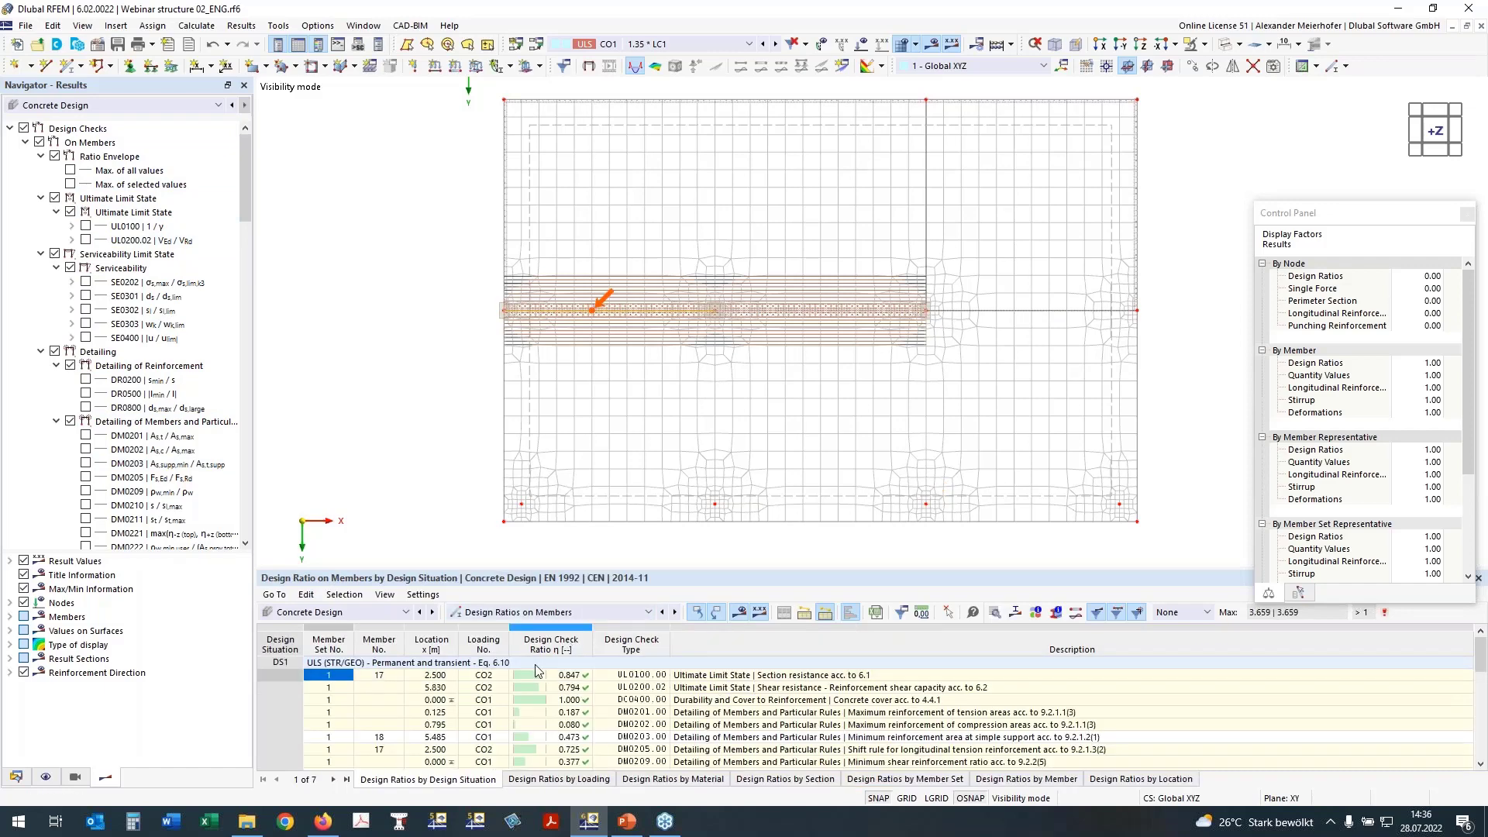
{"action": "left_click", "coordinate": [576, 676]}
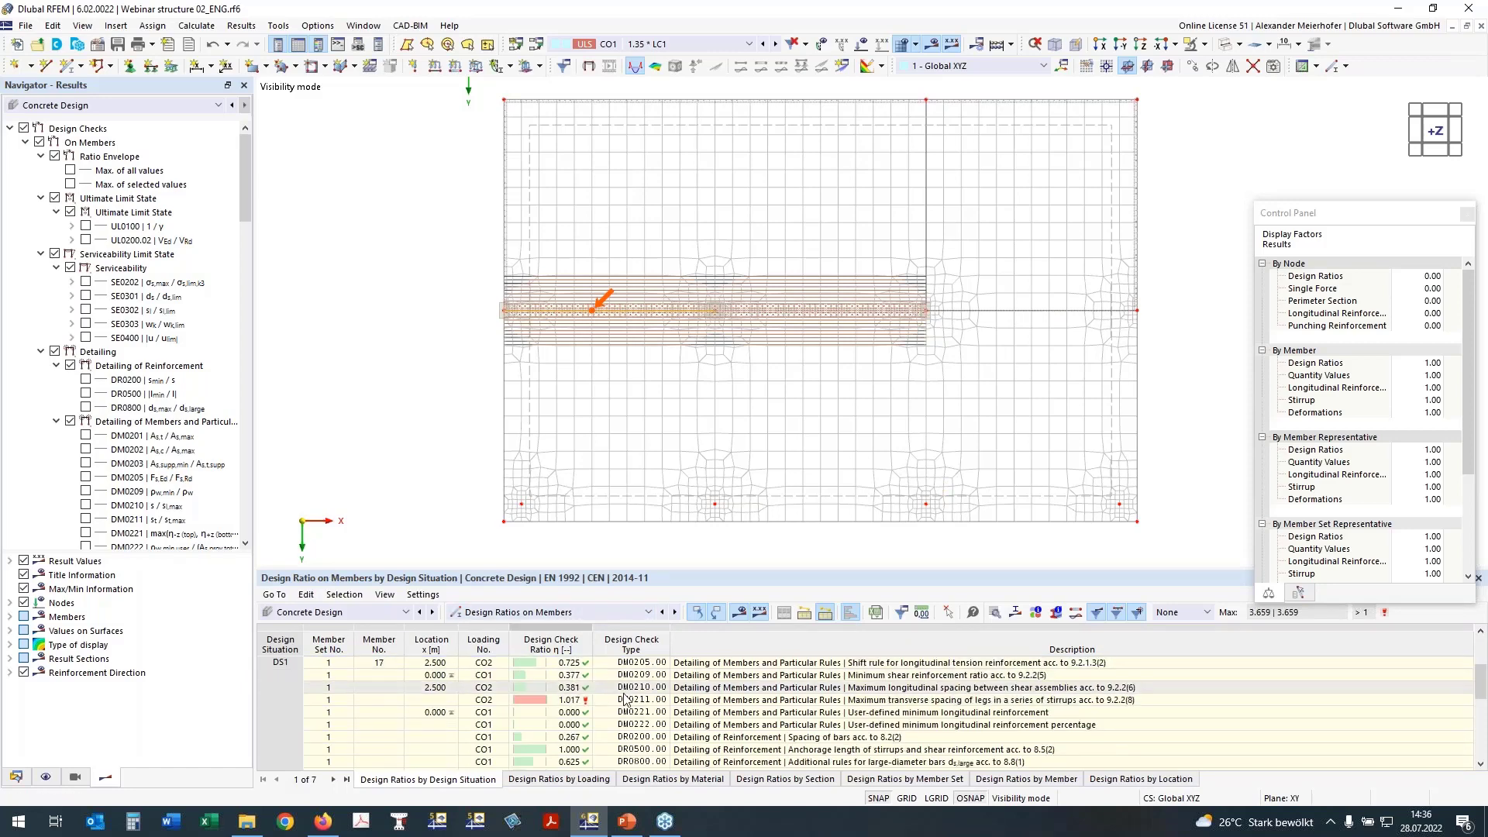
{"action": "scroll", "coordinate": [654, 697], "scroll_direction": "down", "scroll_amount": 5}
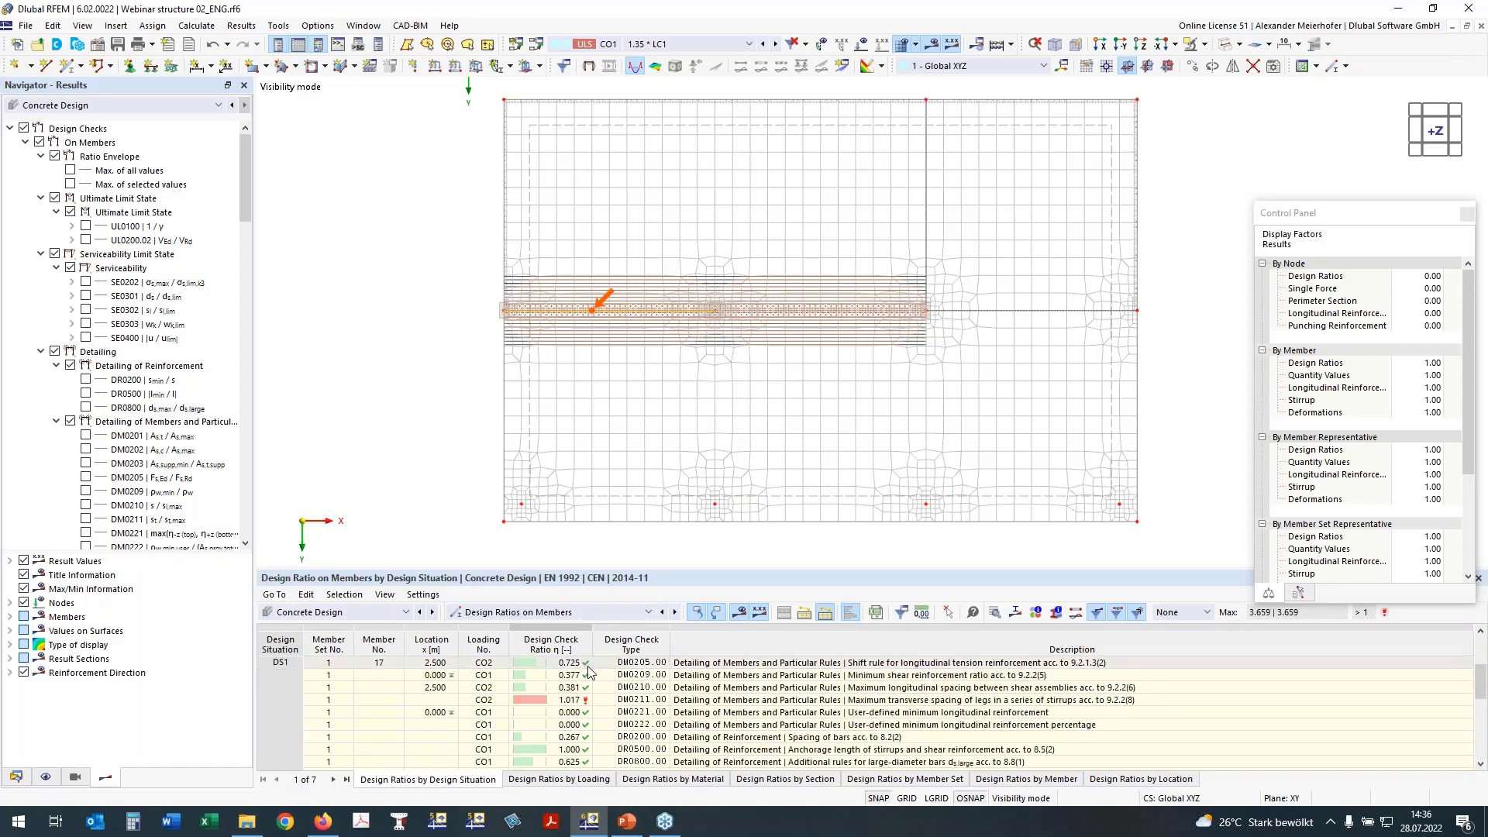
{"action": "left_click", "coordinate": [568, 700]}
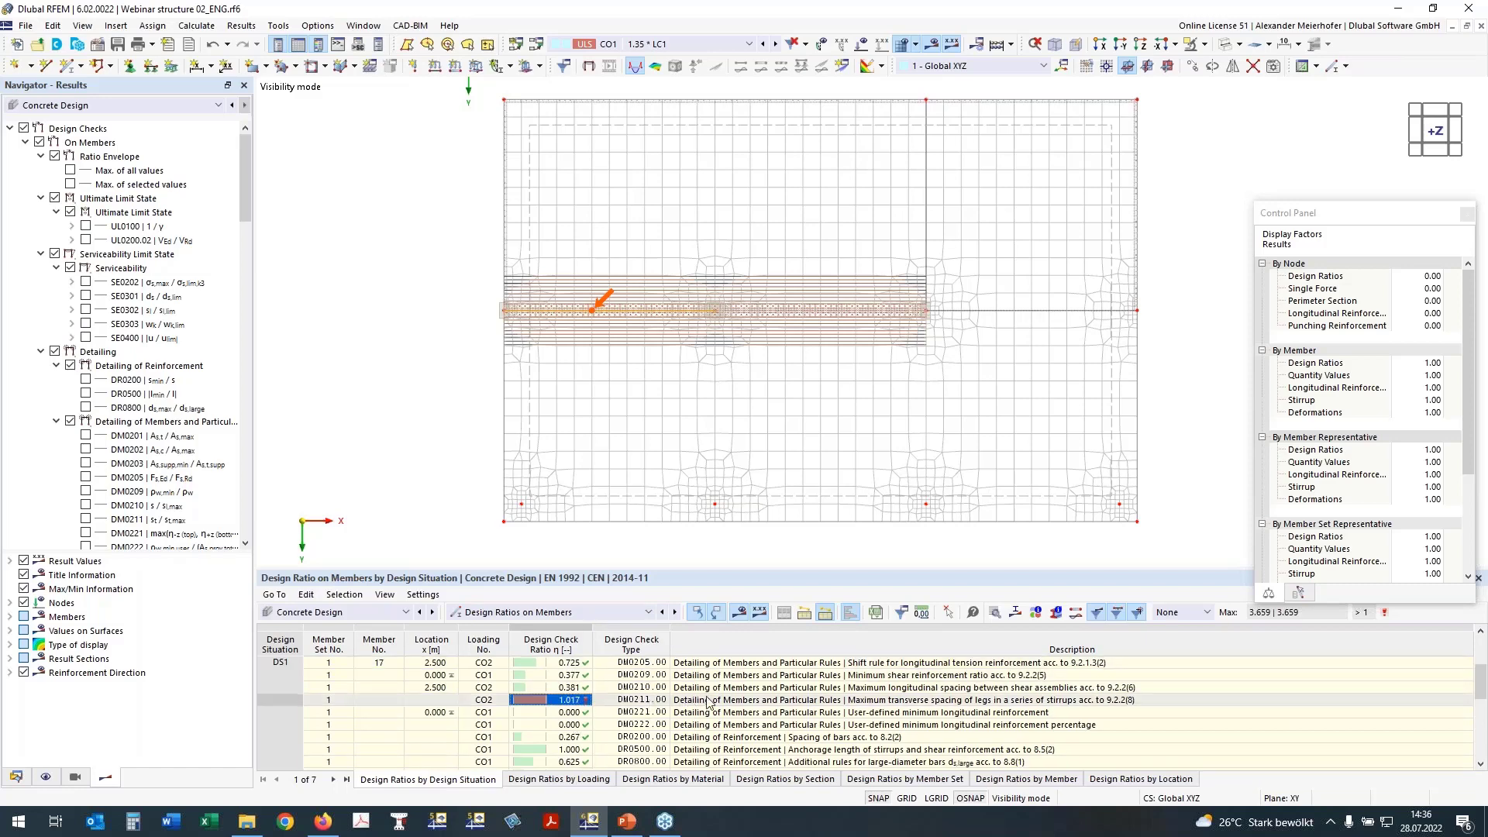
Step: Review the member design checks, display the design ratios on nodes, and select punching shear check UL0400.00 for node 26
{"action": "left_click", "coordinate": [801, 703]}
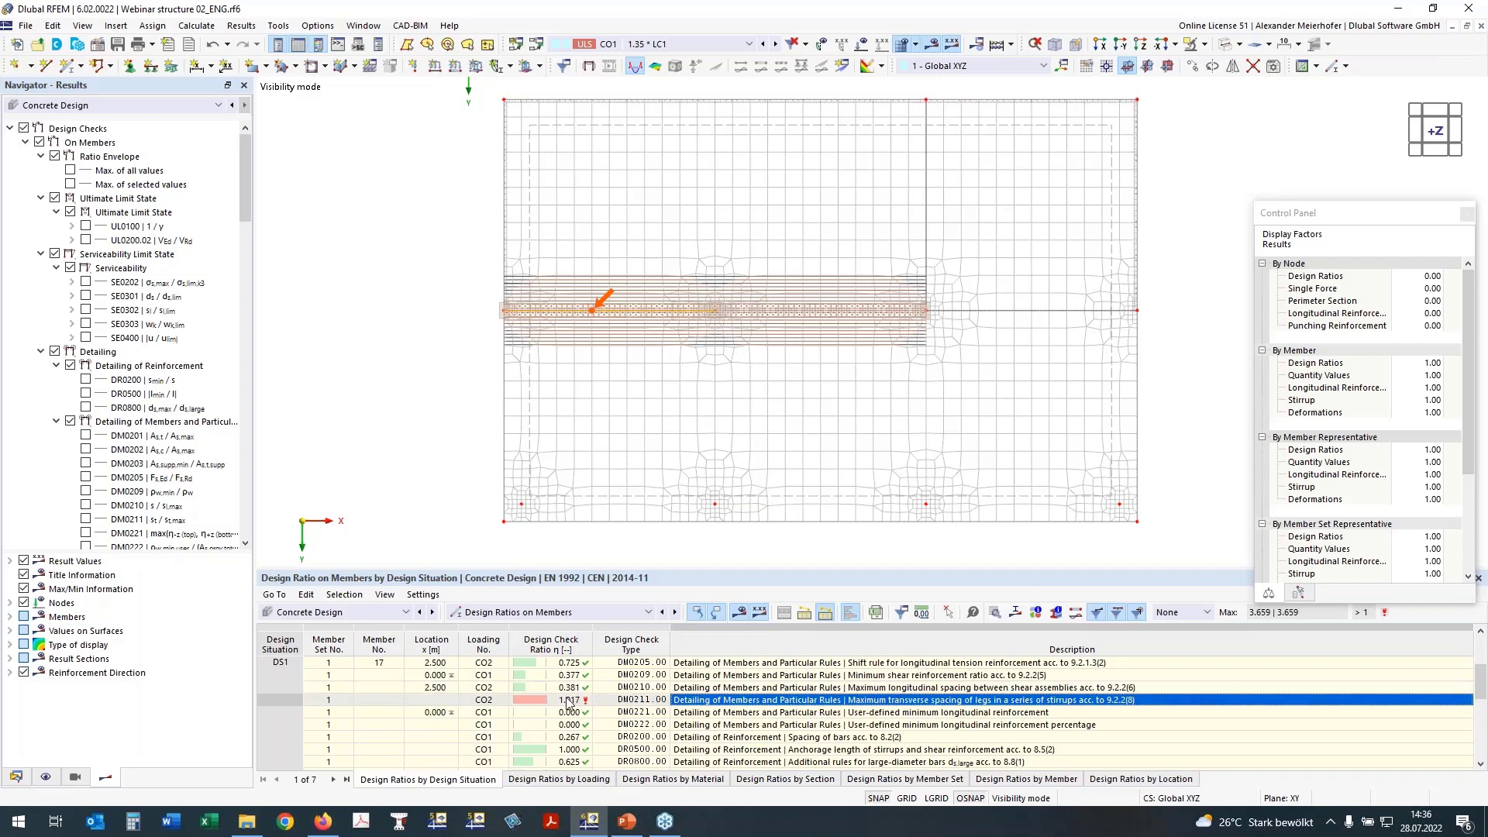
{"action": "scroll", "coordinate": [563, 702], "scroll_direction": "down", "scroll_amount": 3}
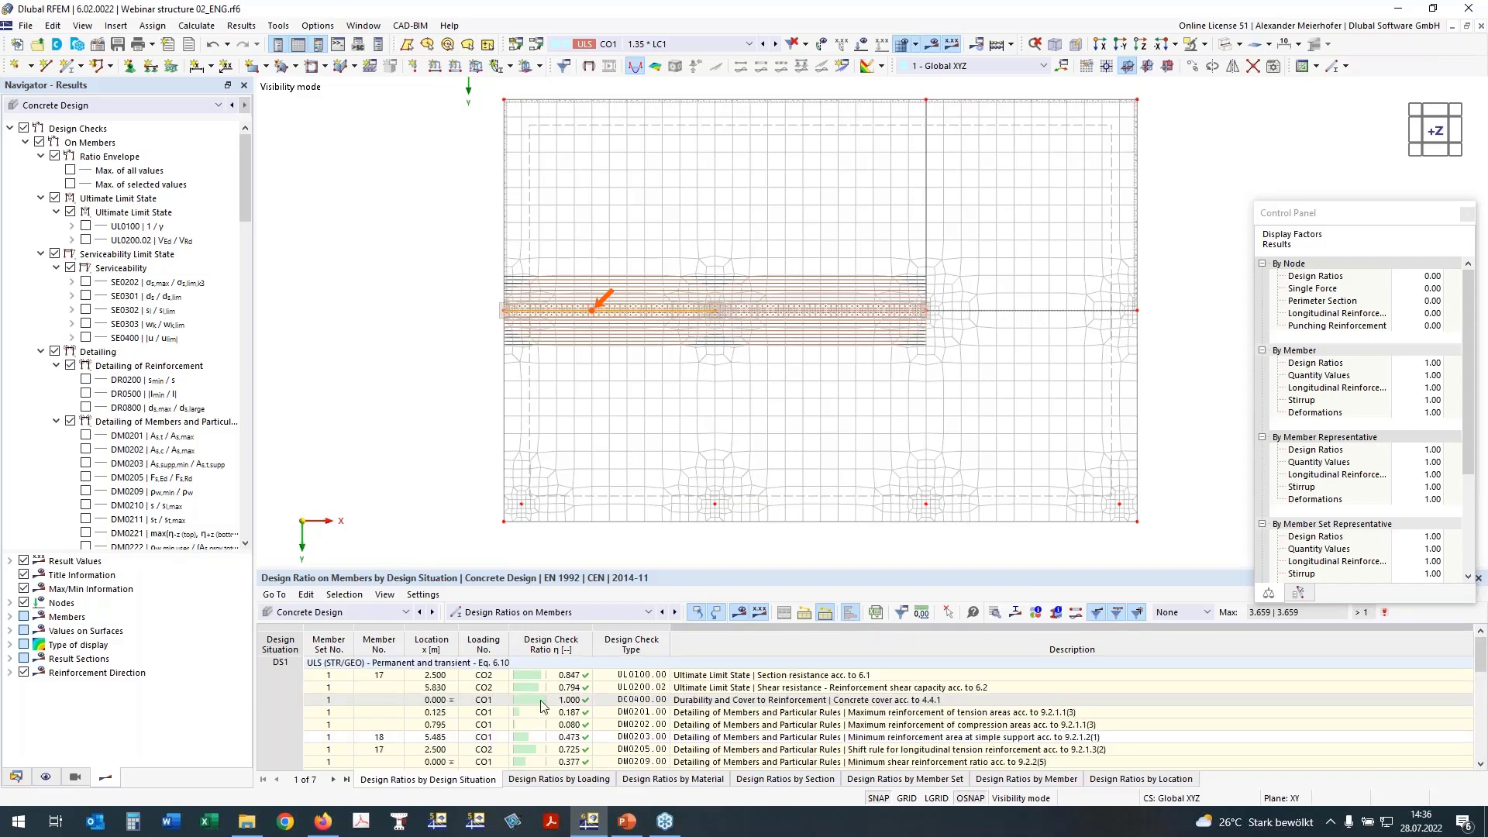
{"action": "scroll", "coordinate": [568, 702], "scroll_direction": "up", "scroll_amount": 5}
{"action": "left_click", "coordinate": [547, 612]}
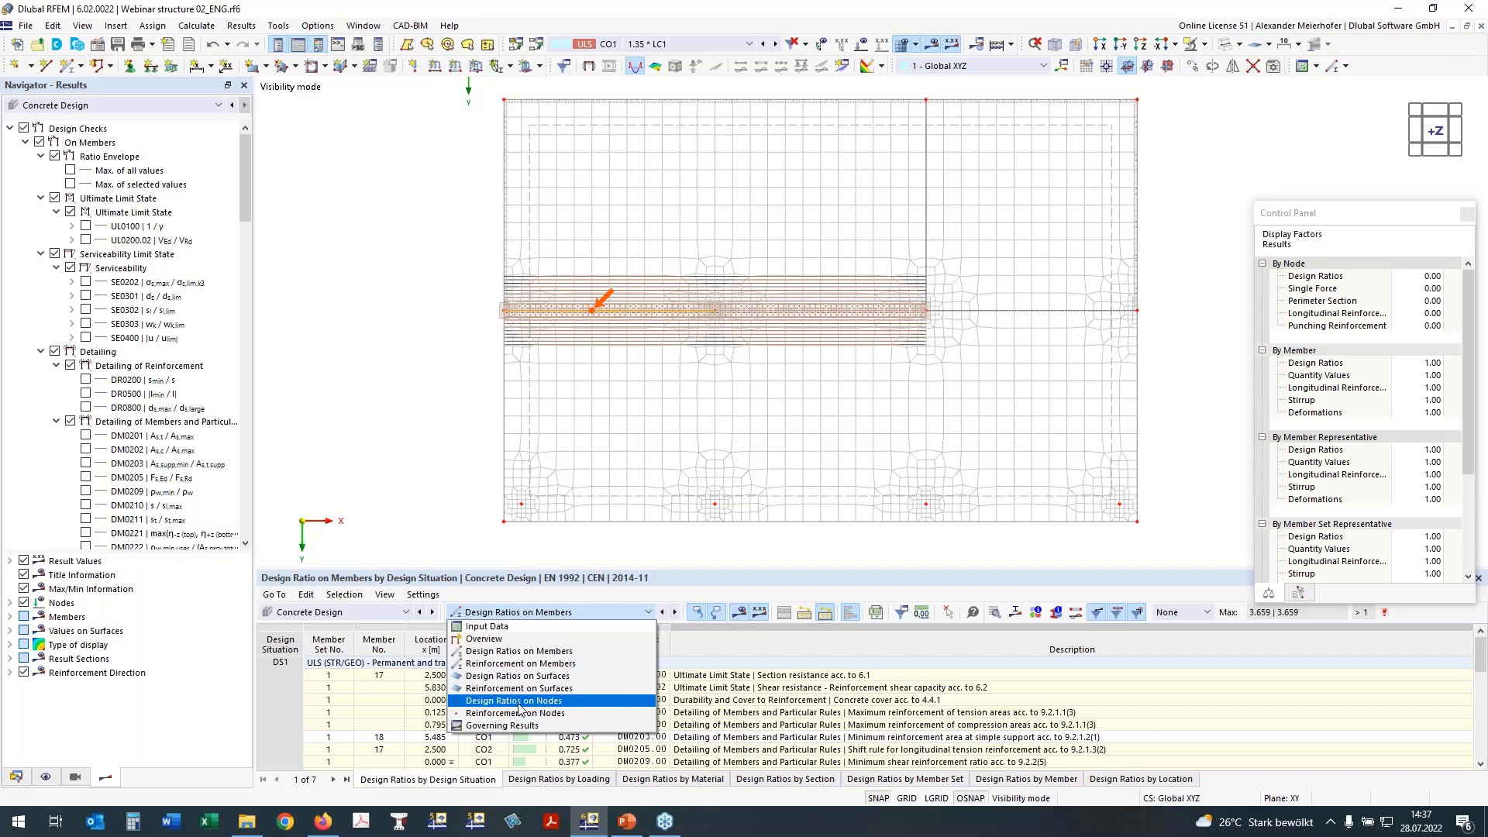
{"action": "key", "text": "Escape"}
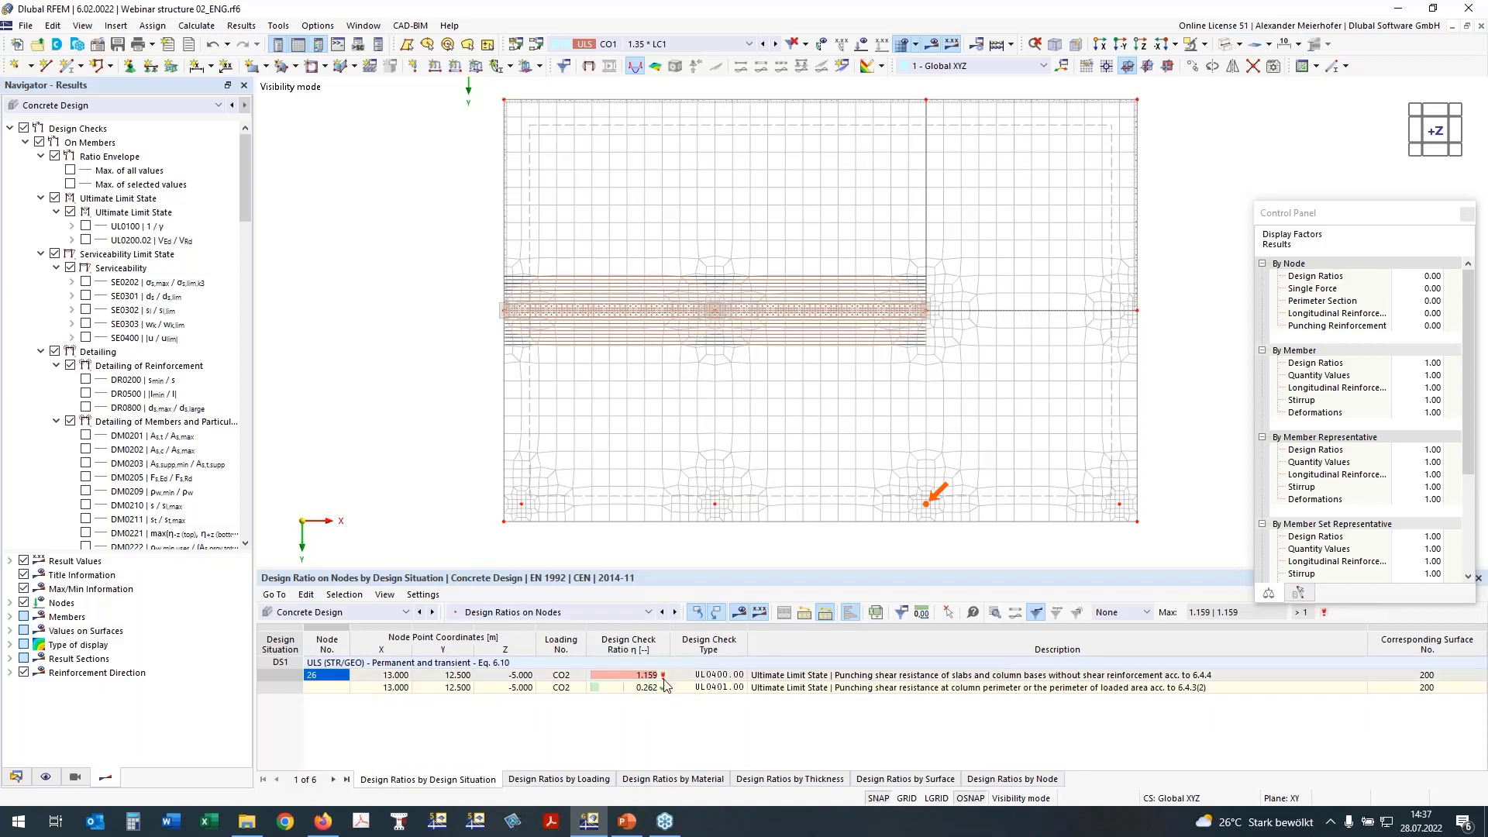
{"action": "left_click", "coordinate": [722, 677]}
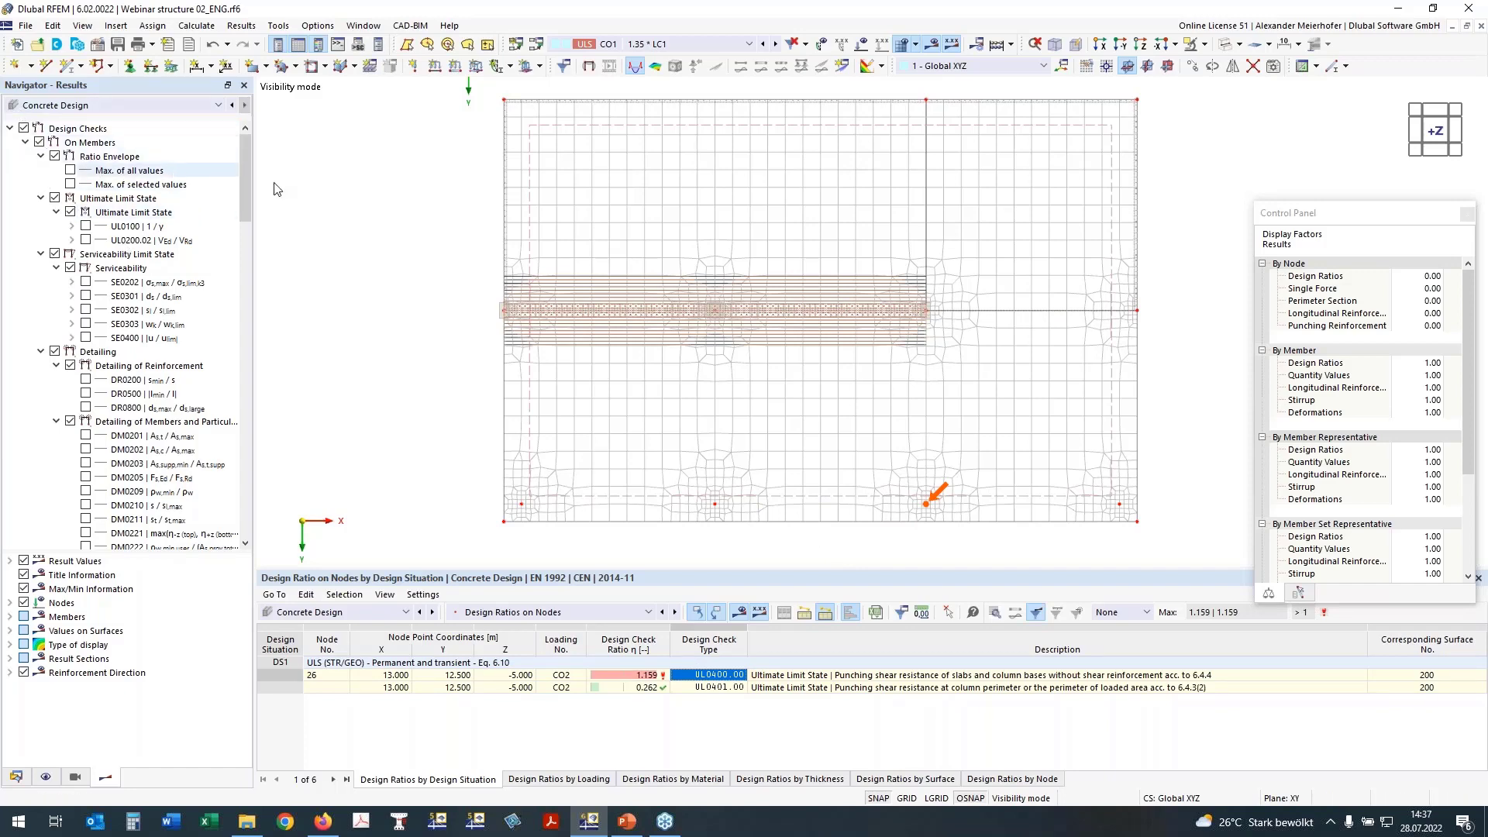
Step: Display surface design check UL0101.01 for the top reinforcement in direction 1 on the slab
{"action": "left_click", "coordinate": [27, 143]}
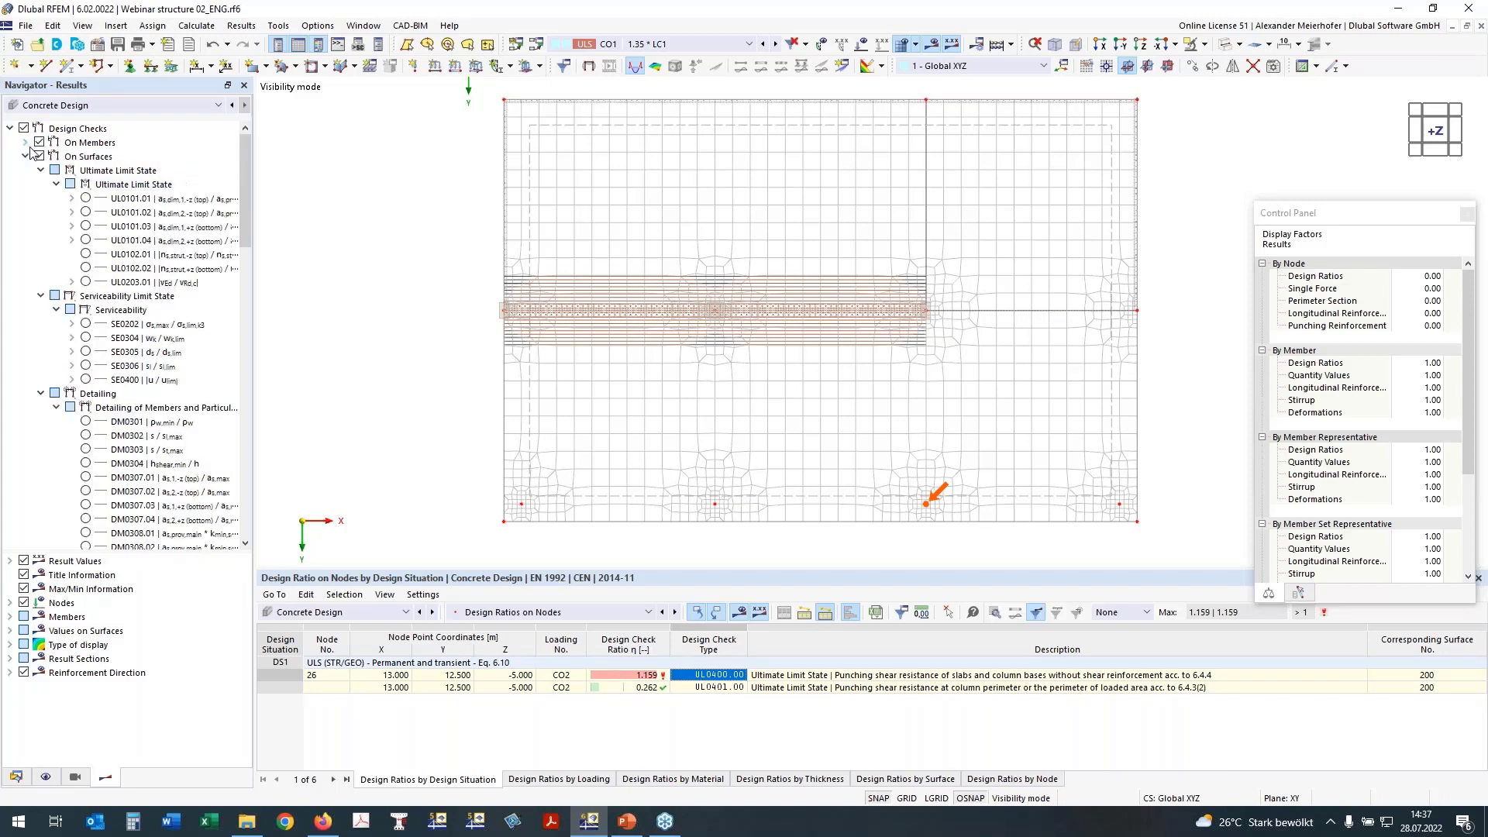
{"action": "left_click", "coordinate": [85, 198]}
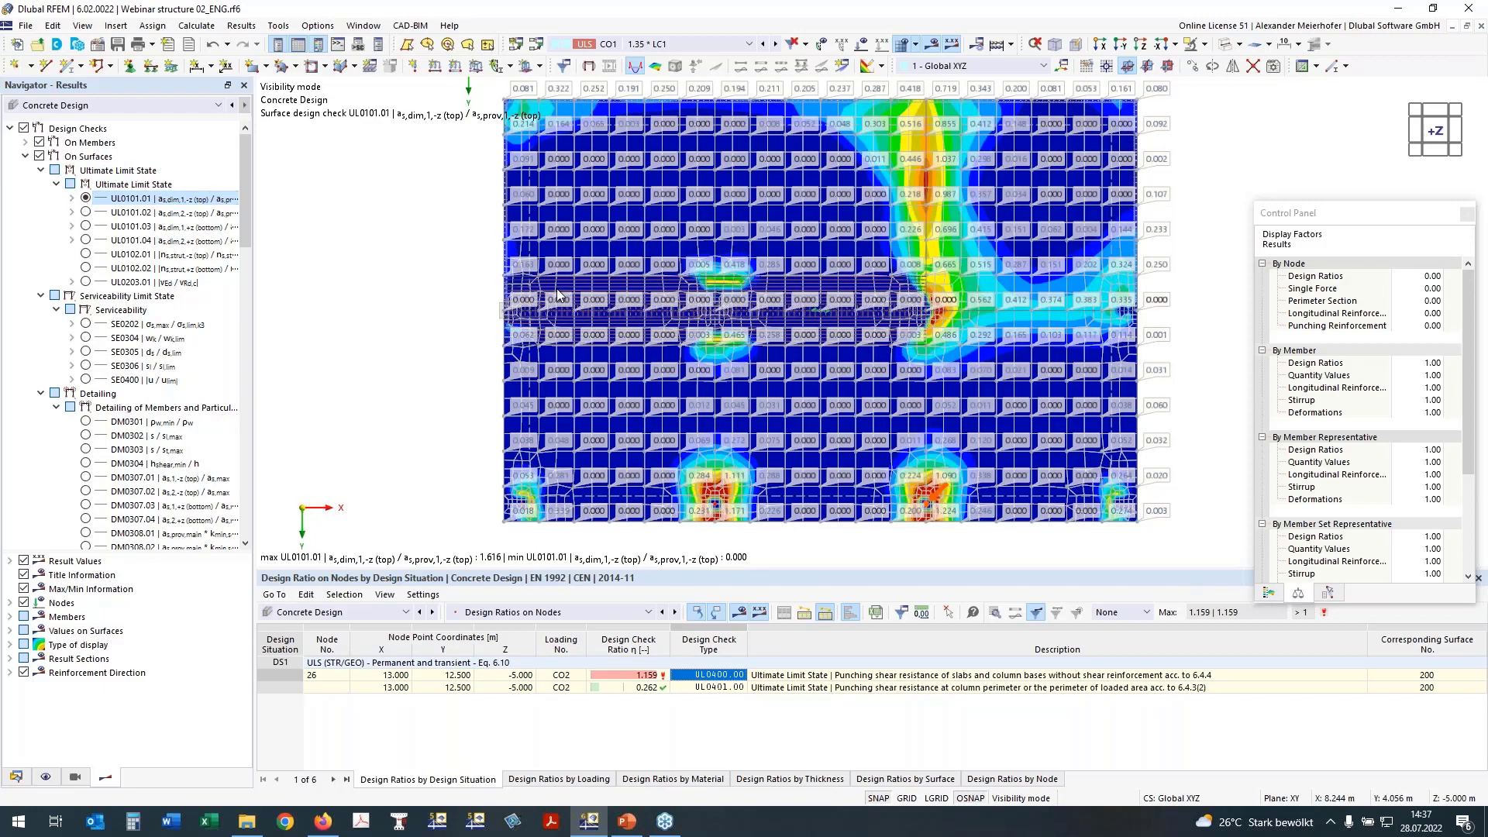
{"action": "scroll", "coordinate": [131, 349], "scroll_direction": "down", "scroll_amount": 9}
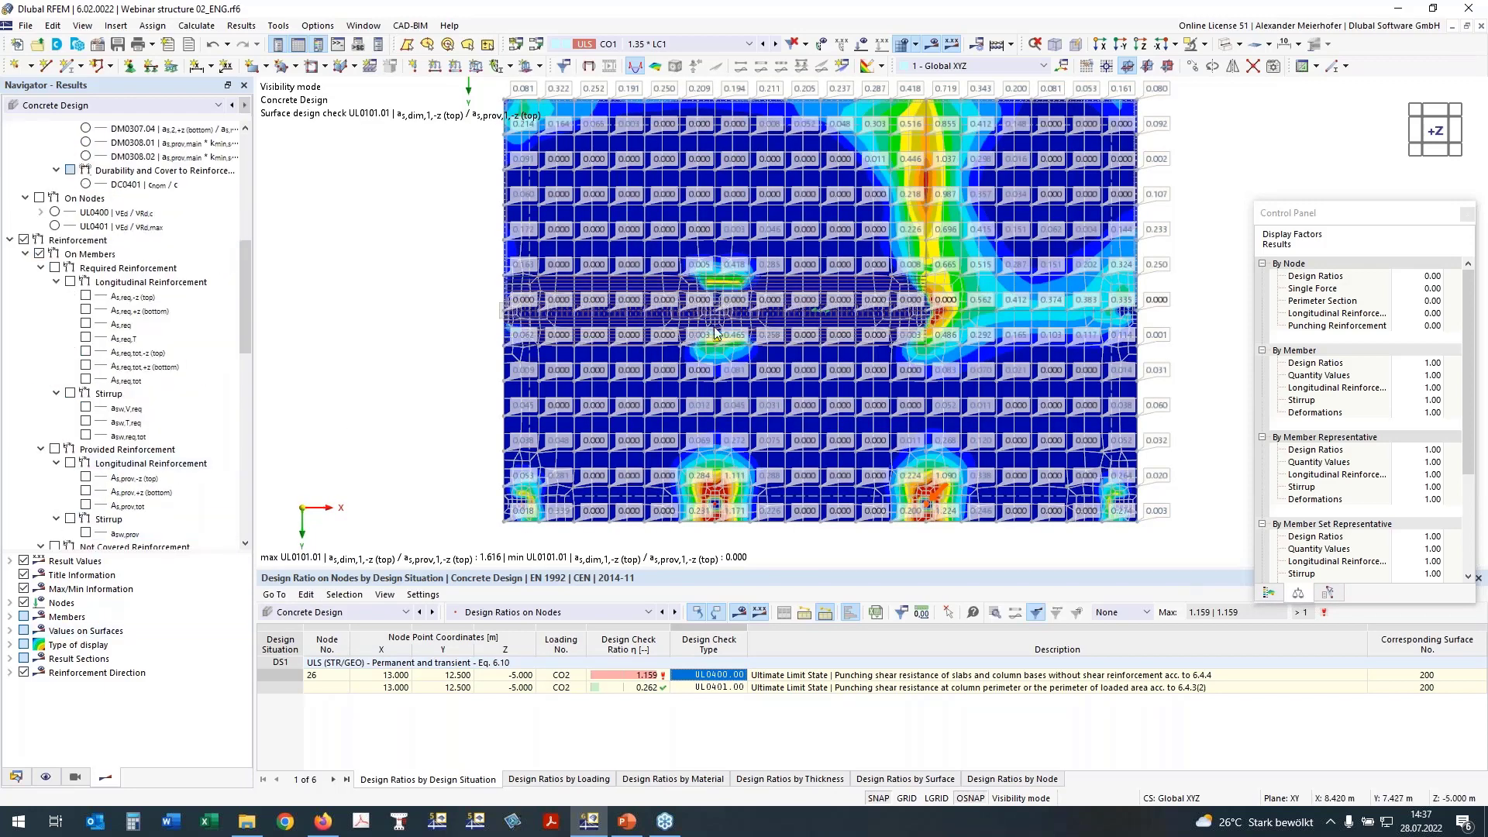
{"action": "scroll", "coordinate": [317, 414], "scroll_direction": "down", "scroll_amount": 1}
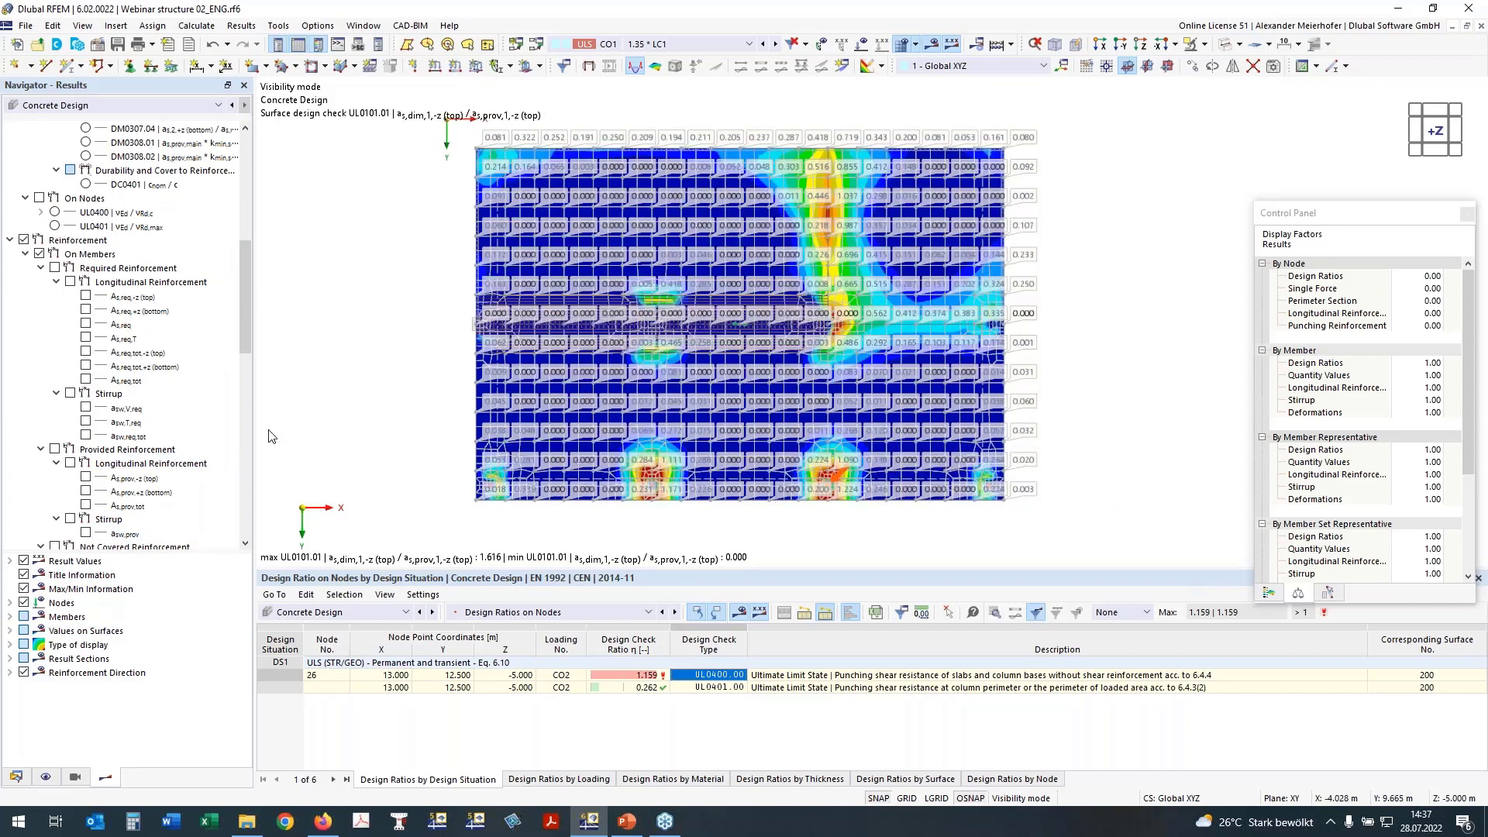
{"action": "scroll", "coordinate": [269, 436], "scroll_direction": "up", "scroll_amount": 1}
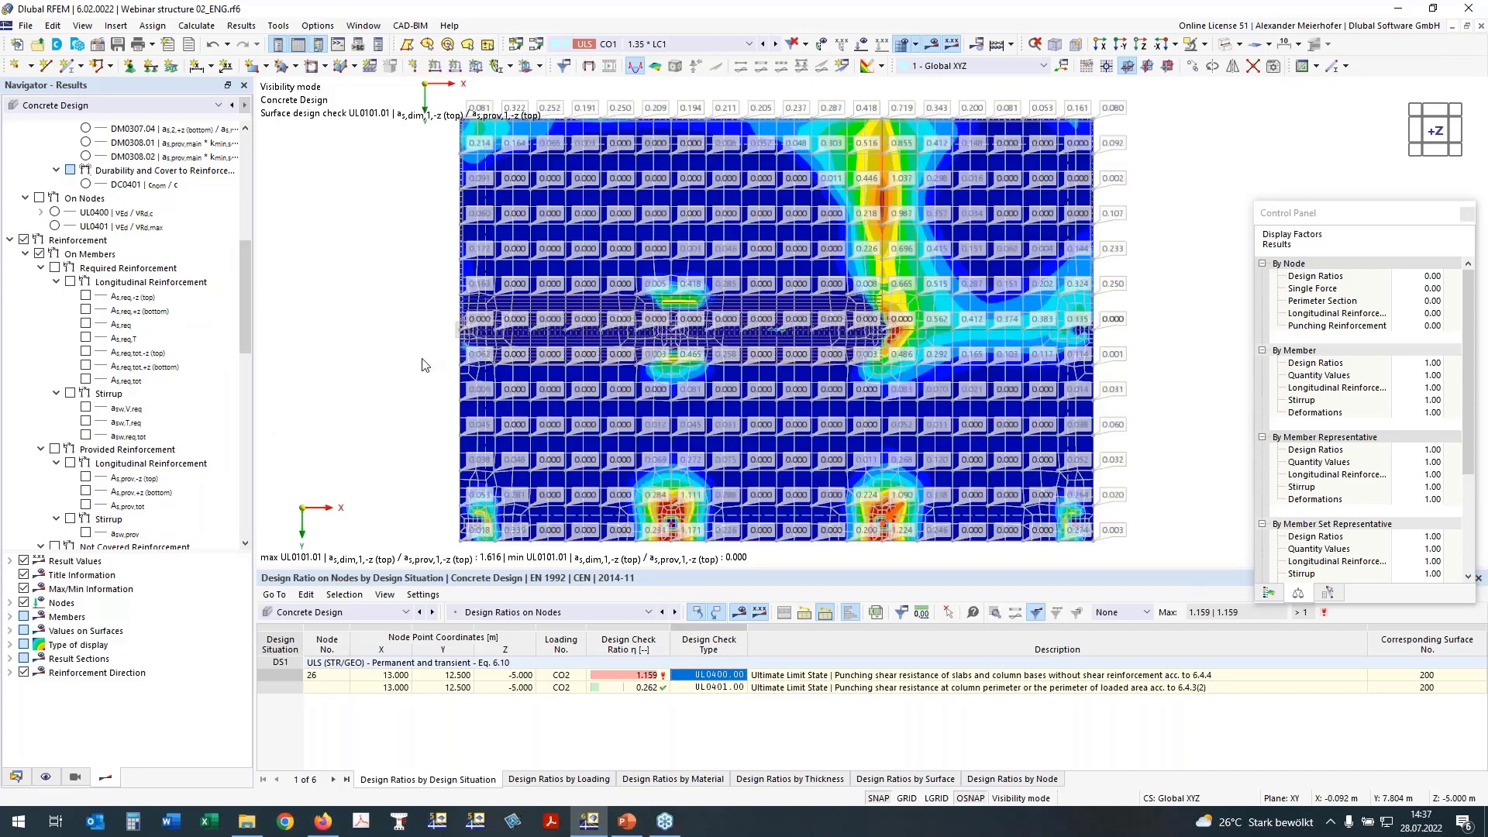
Step: Limit the values on surfaces to extreme values and show the color scale for the surface design checks
{"action": "left_click", "coordinate": [11, 632]}
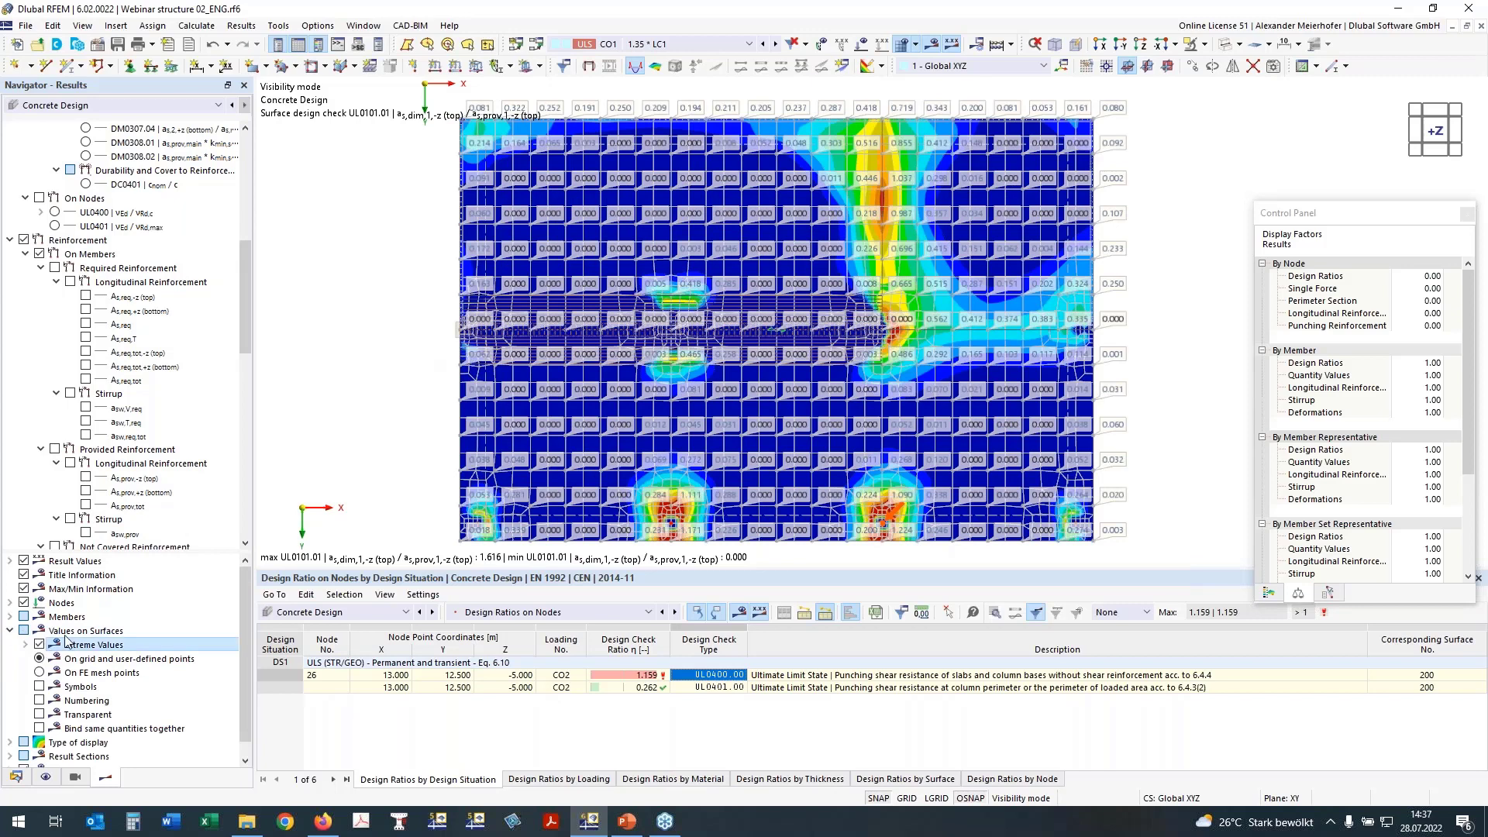
{"action": "left_click", "coordinate": [1271, 592]}
{"action": "left_click_drag", "start_coordinate": [1330, 209], "coordinate": [1293, 145]}
{"action": "scroll", "coordinate": [188, 215], "scroll_direction": "up", "scroll_amount": 9}
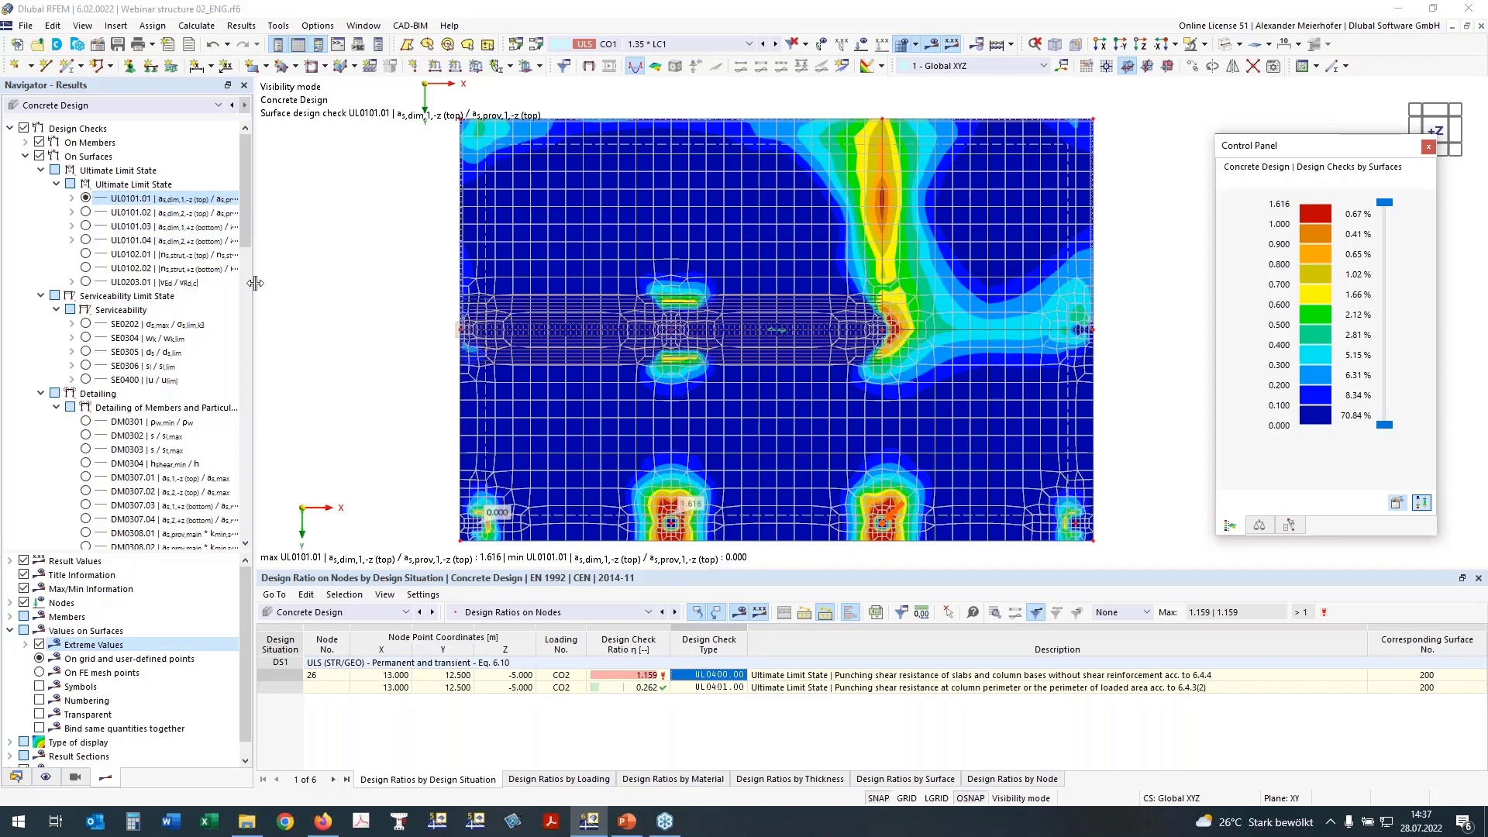
Step: Compare top reinforcement checks UL0101.01 and UL0101.02 on the slab, returning to UL0101.01 in an enlarged model view
{"action": "mouse_move", "coordinate": [255, 283]}
{"action": "left_mouse_down"}
{"action": "mouse_move", "coordinate": [301, 283]}
{"action": "mouse_move", "coordinate": [272, 282]}
{"action": "left_mouse_up"}
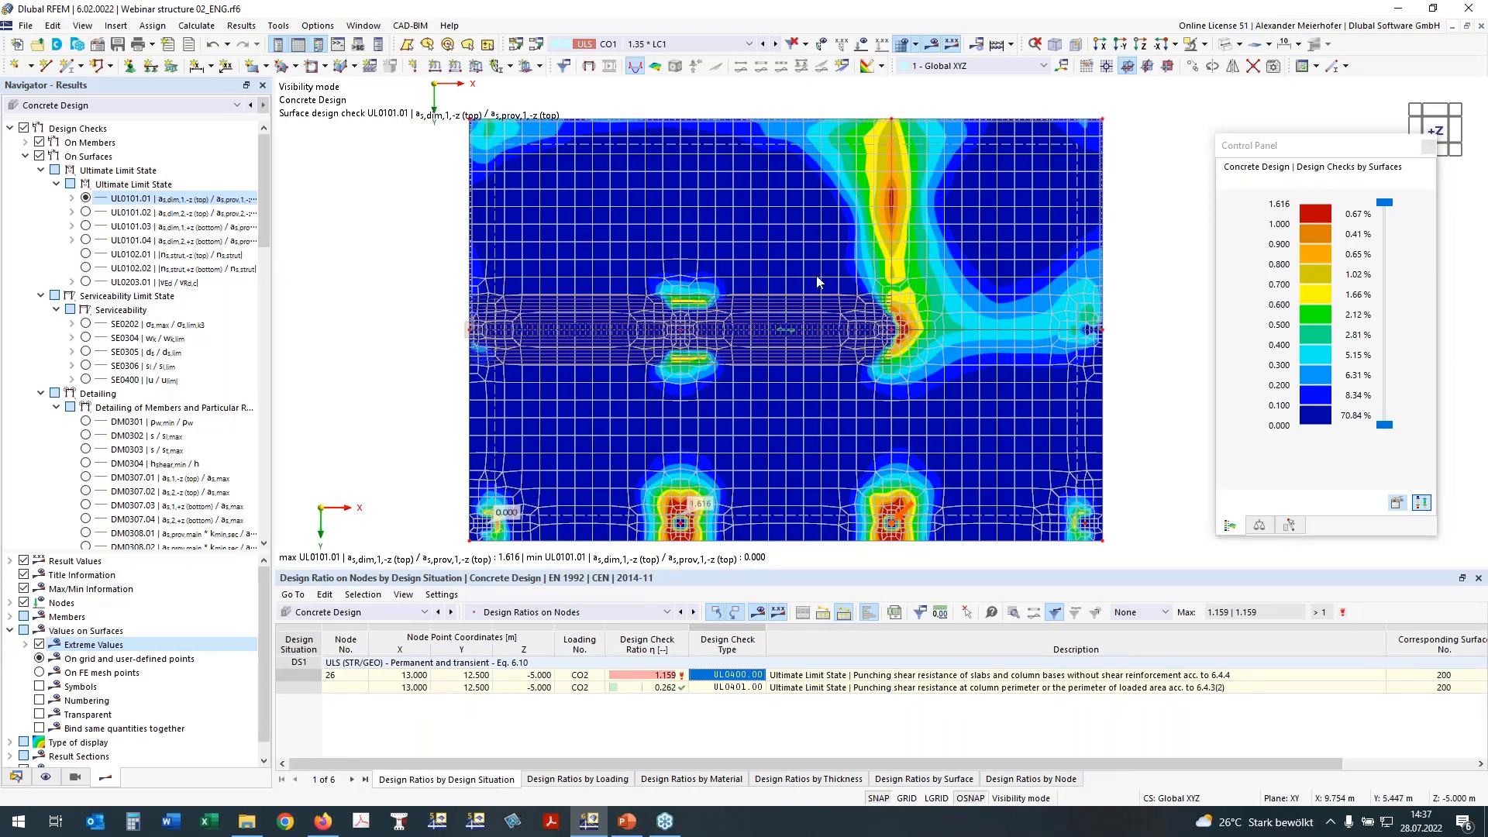
{"action": "left_click", "coordinate": [85, 212]}
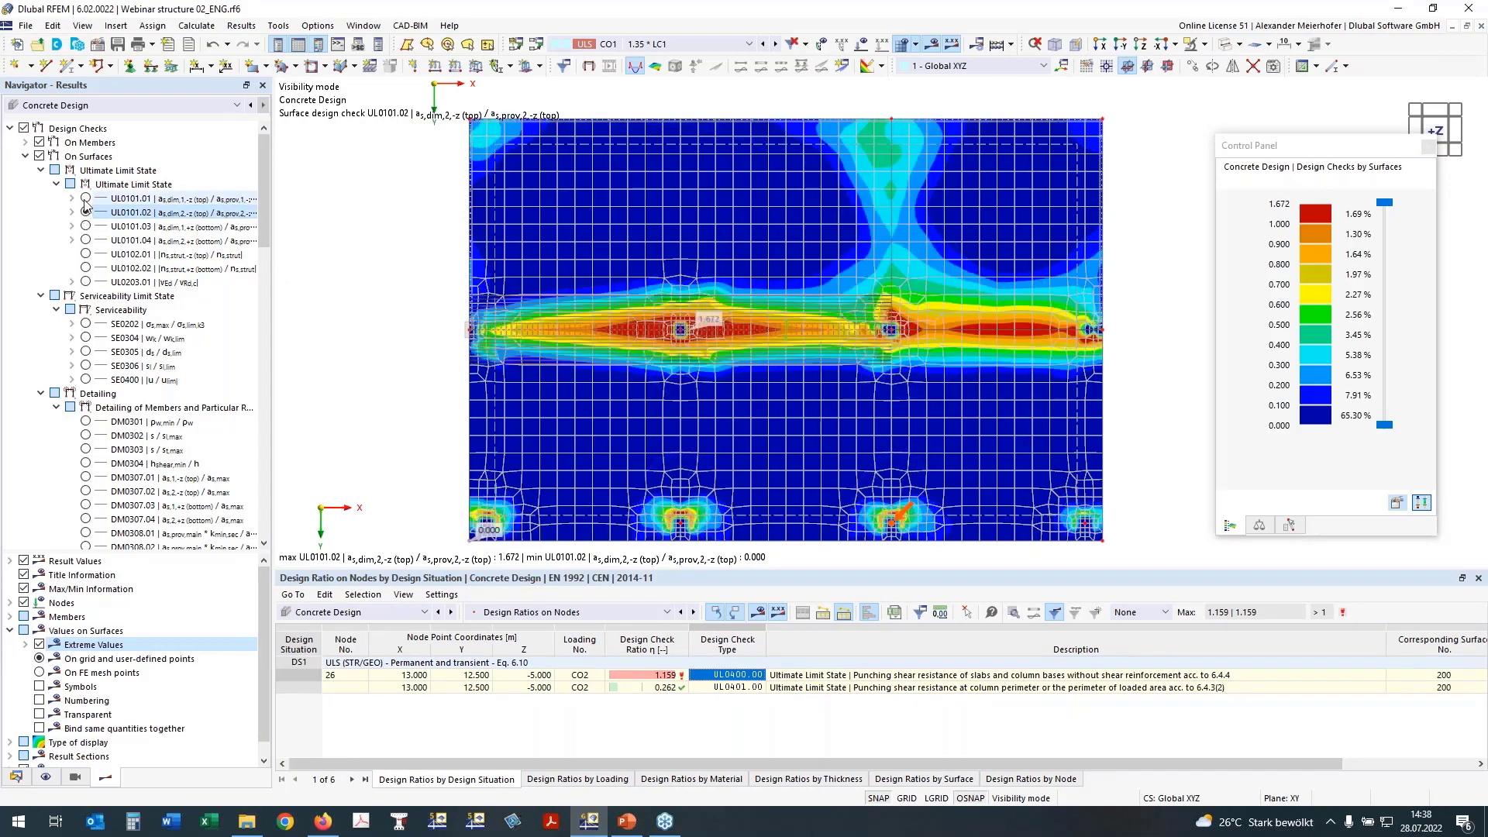
{"action": "left_click", "coordinate": [86, 199]}
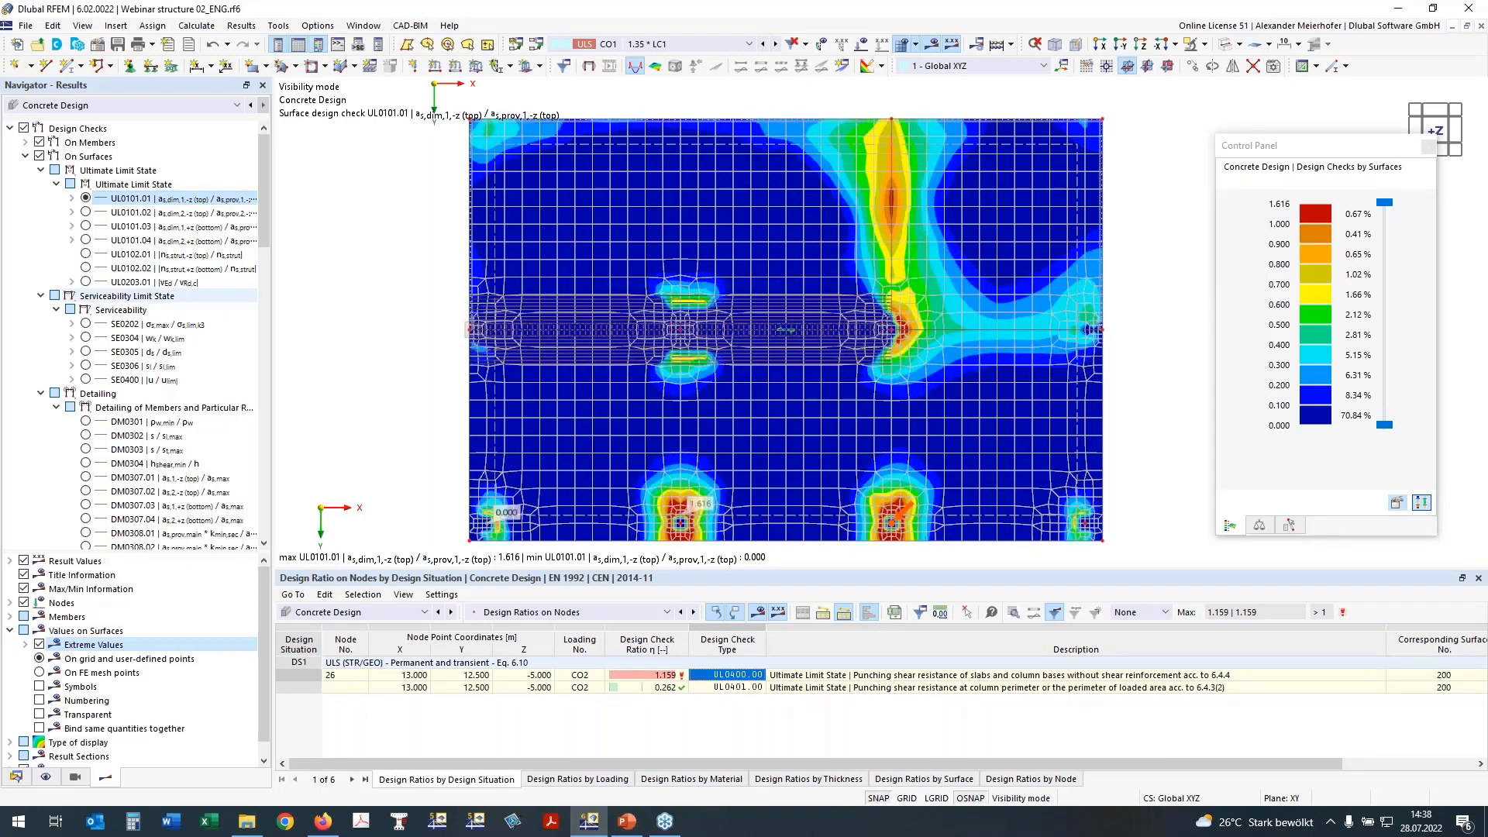
{"action": "middle_click_drag", "start_coordinate": [721, 506], "coordinate": [688, 485]}
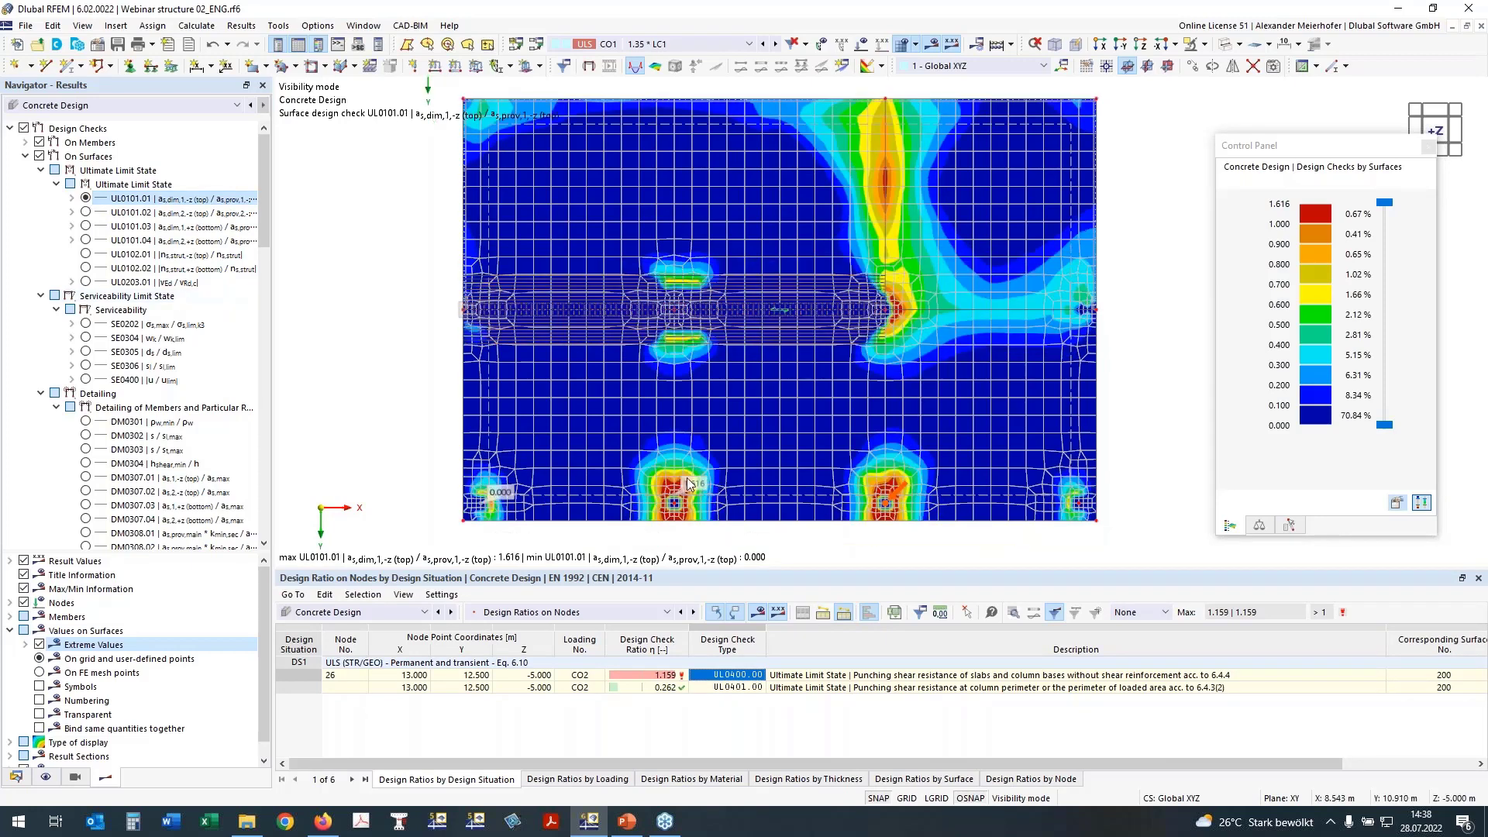
{"action": "left_click_drag", "start_coordinate": [1287, 578], "coordinate": [1288, 614]}
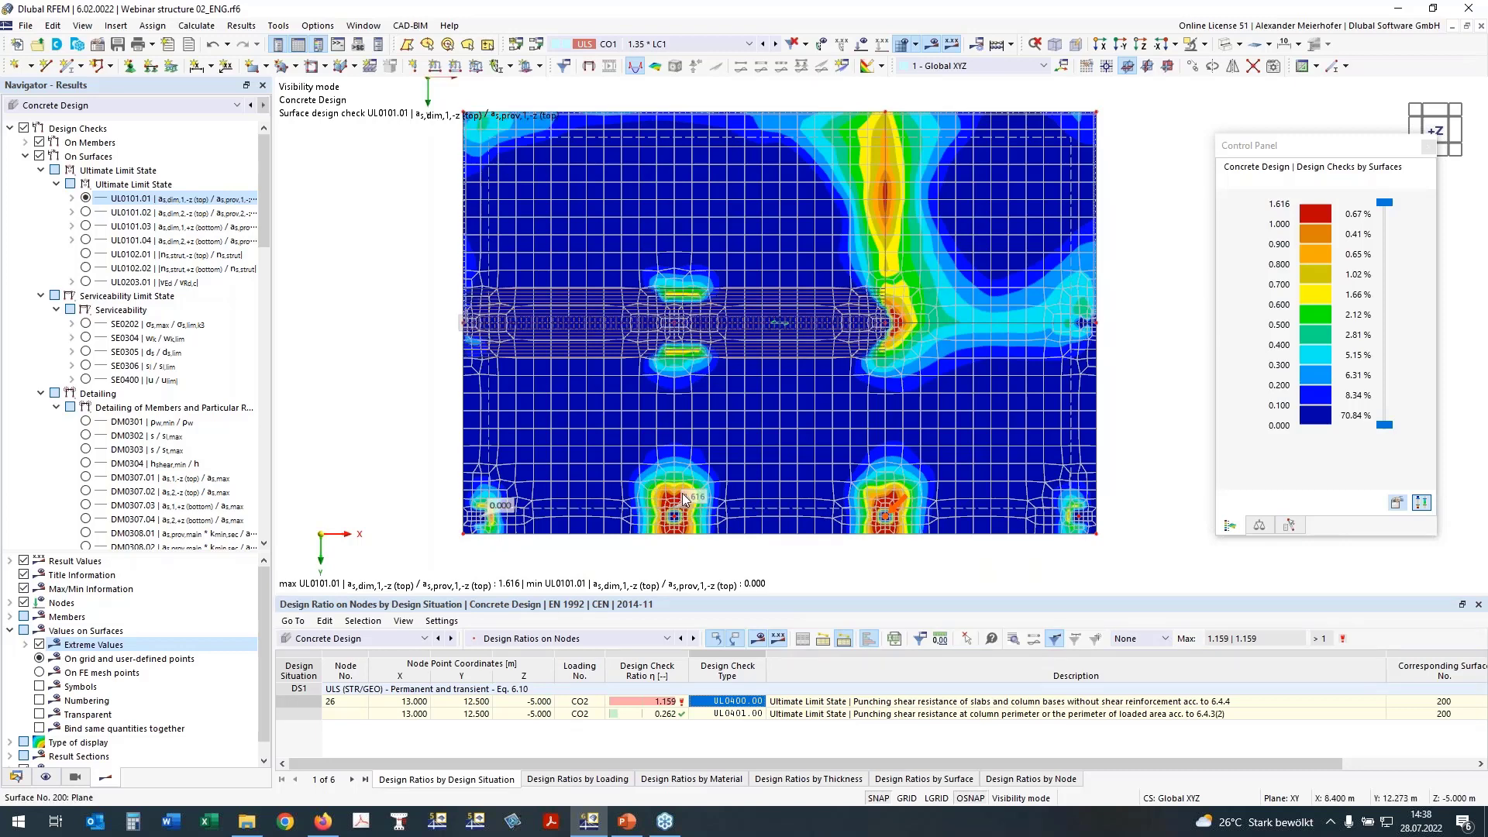
Step: Examine bottom reinforcement check UL0101.03 around its maximum at the slab edge, and display check UL0101.04
{"action": "left_click", "coordinate": [85, 226]}
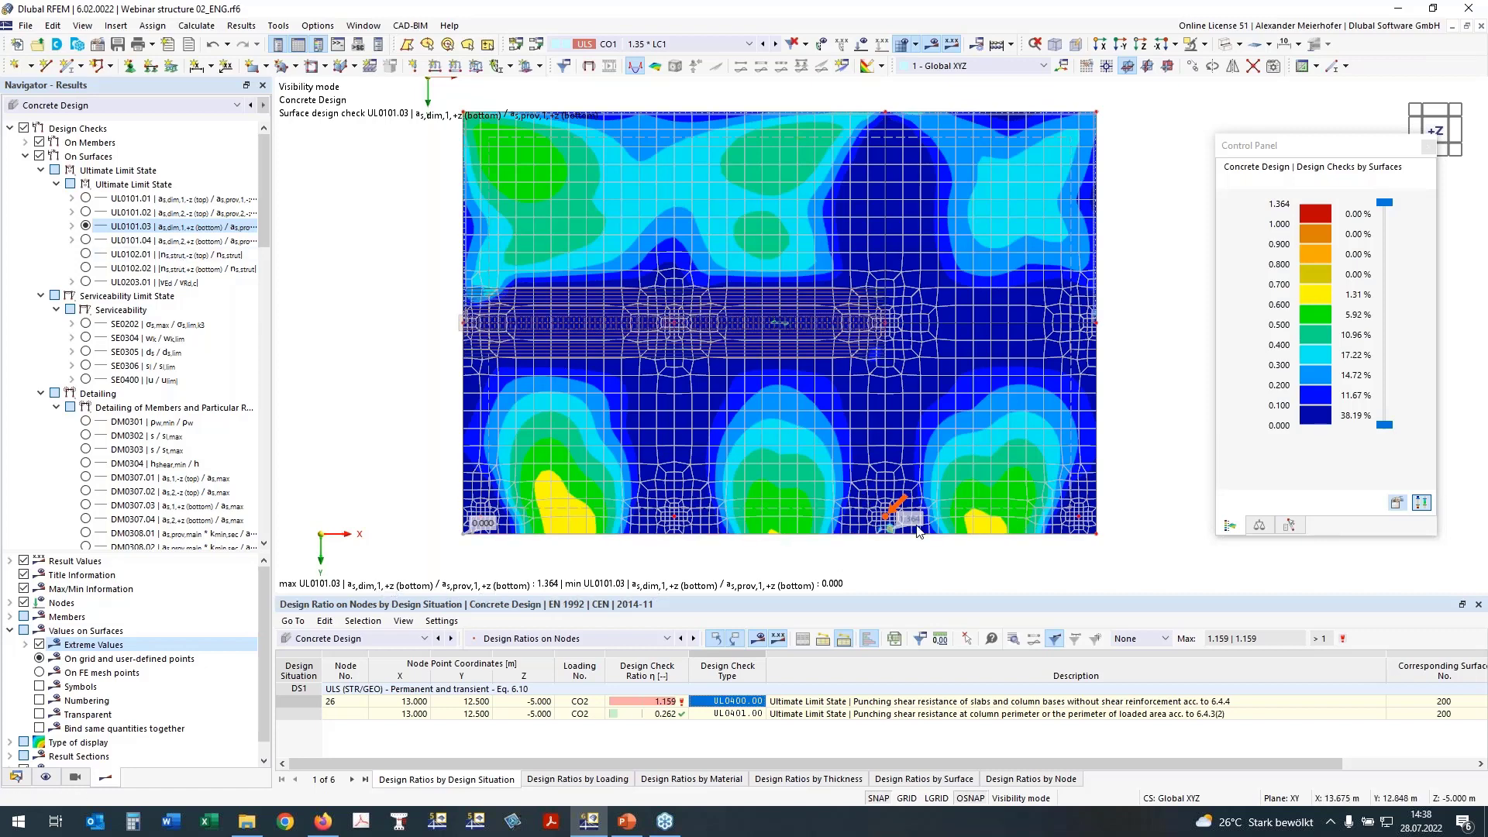
{"action": "scroll", "coordinate": [888, 527], "scroll_direction": "up", "scroll_amount": 1}
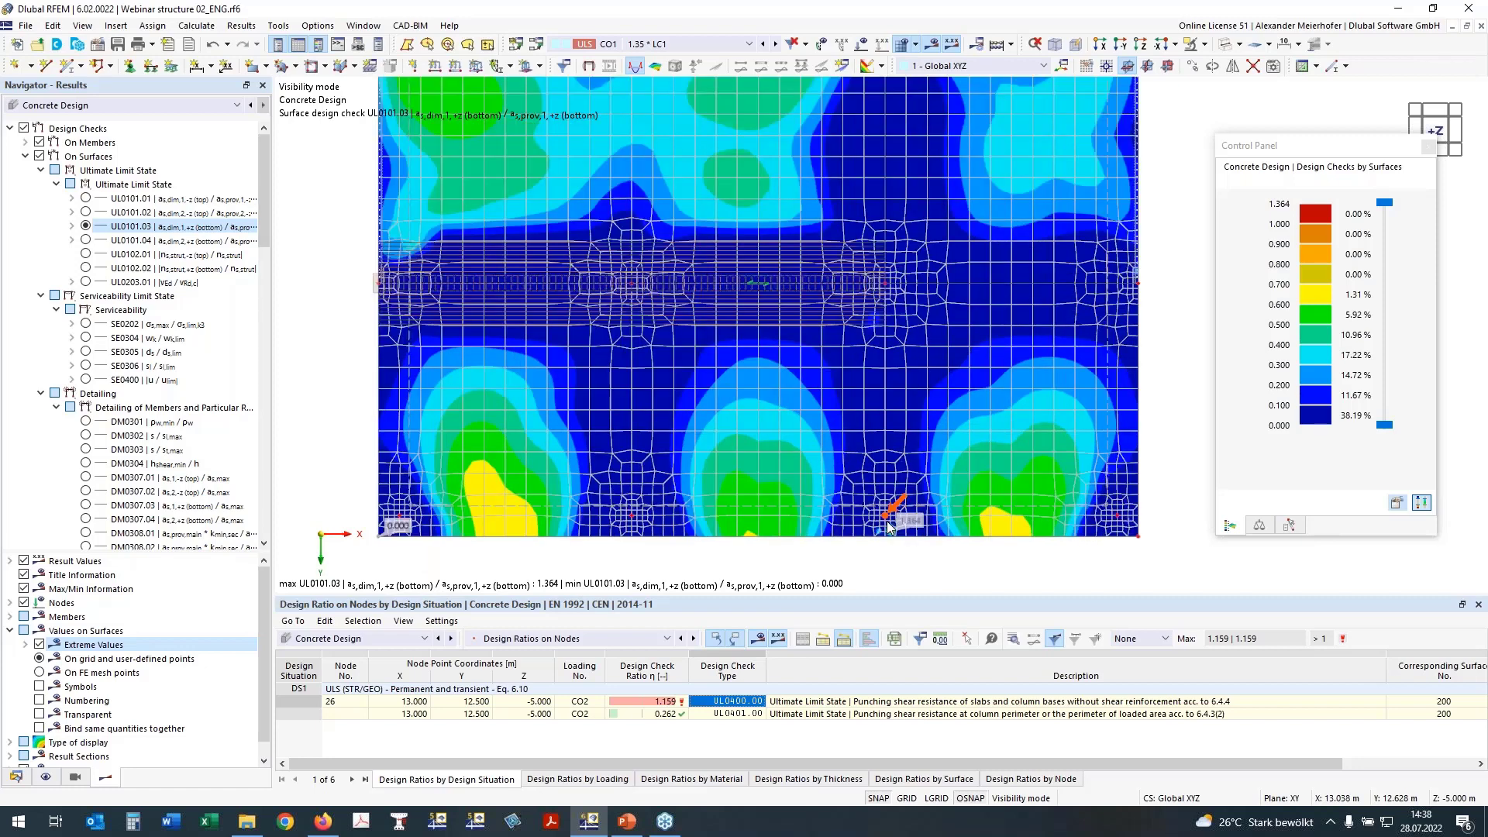
{"action": "scroll", "coordinate": [889, 527], "scroll_direction": "up", "scroll_amount": 1}
{"action": "scroll", "coordinate": [885, 537], "scroll_direction": "down", "scroll_amount": 1}
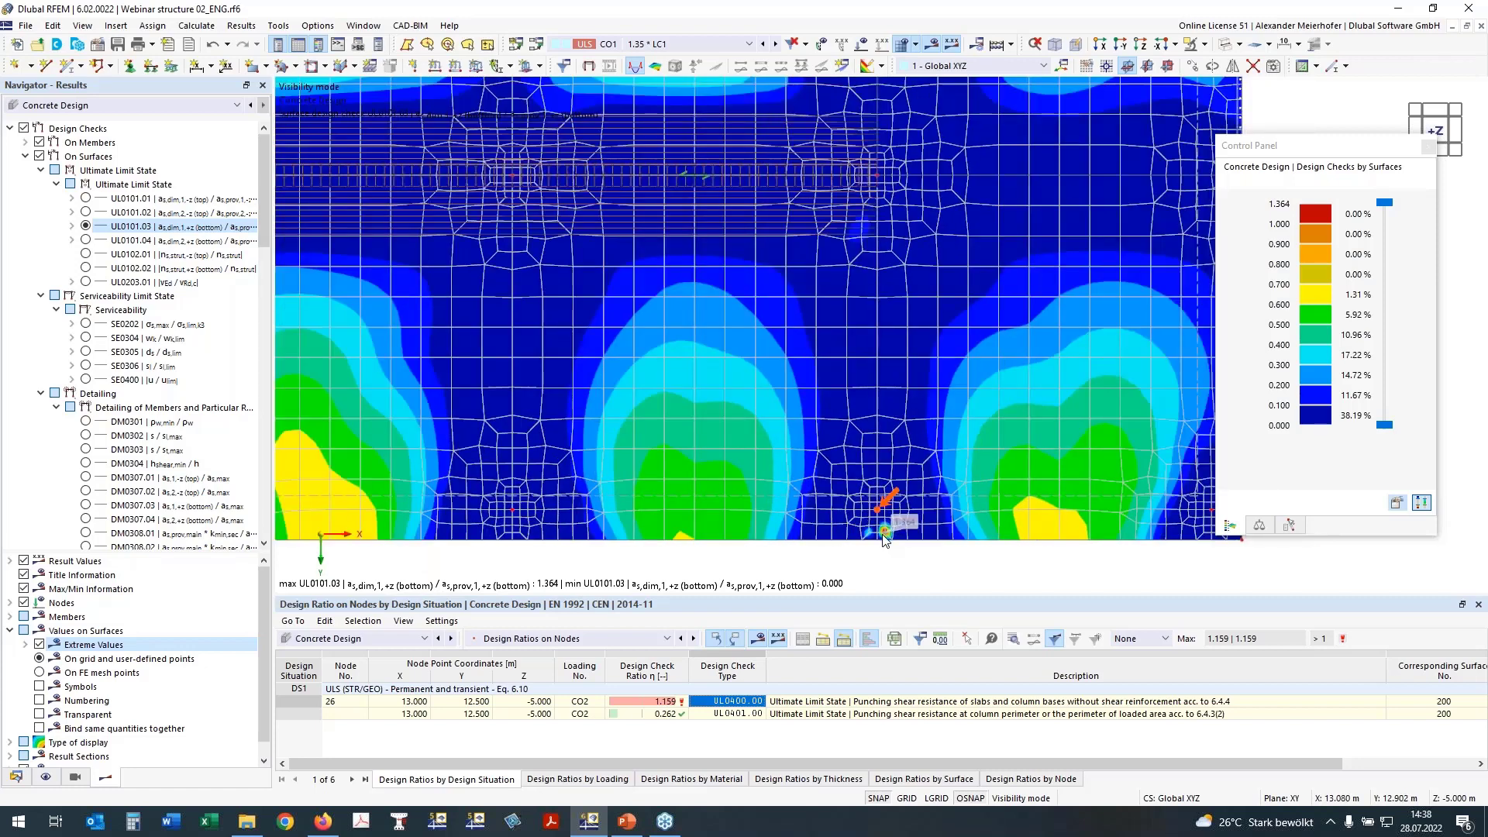
{"action": "scroll", "coordinate": [1021, 523], "scroll_direction": "down", "scroll_amount": 3}
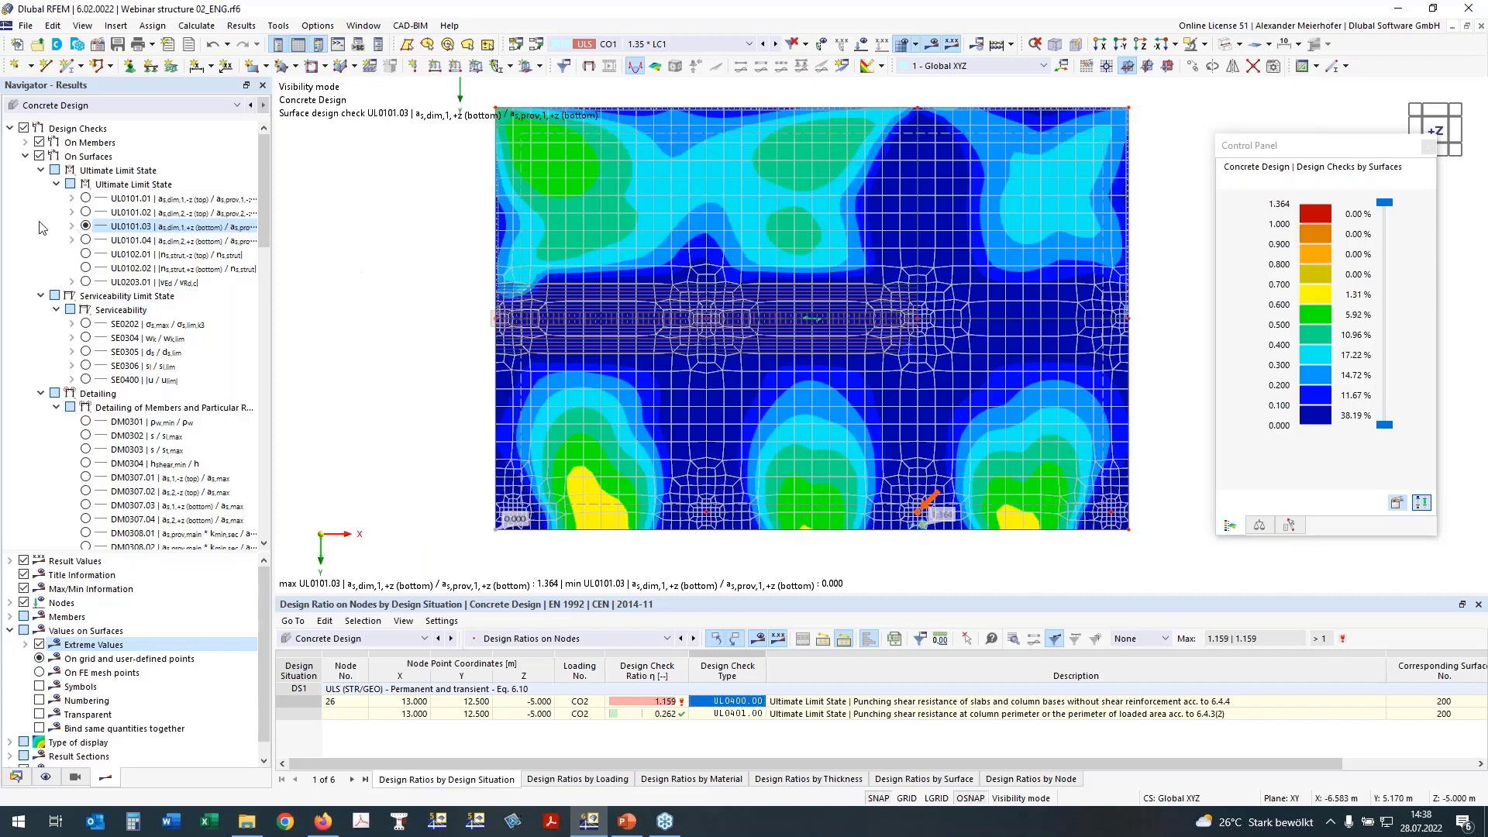
{"action": "left_click", "coordinate": [85, 240]}
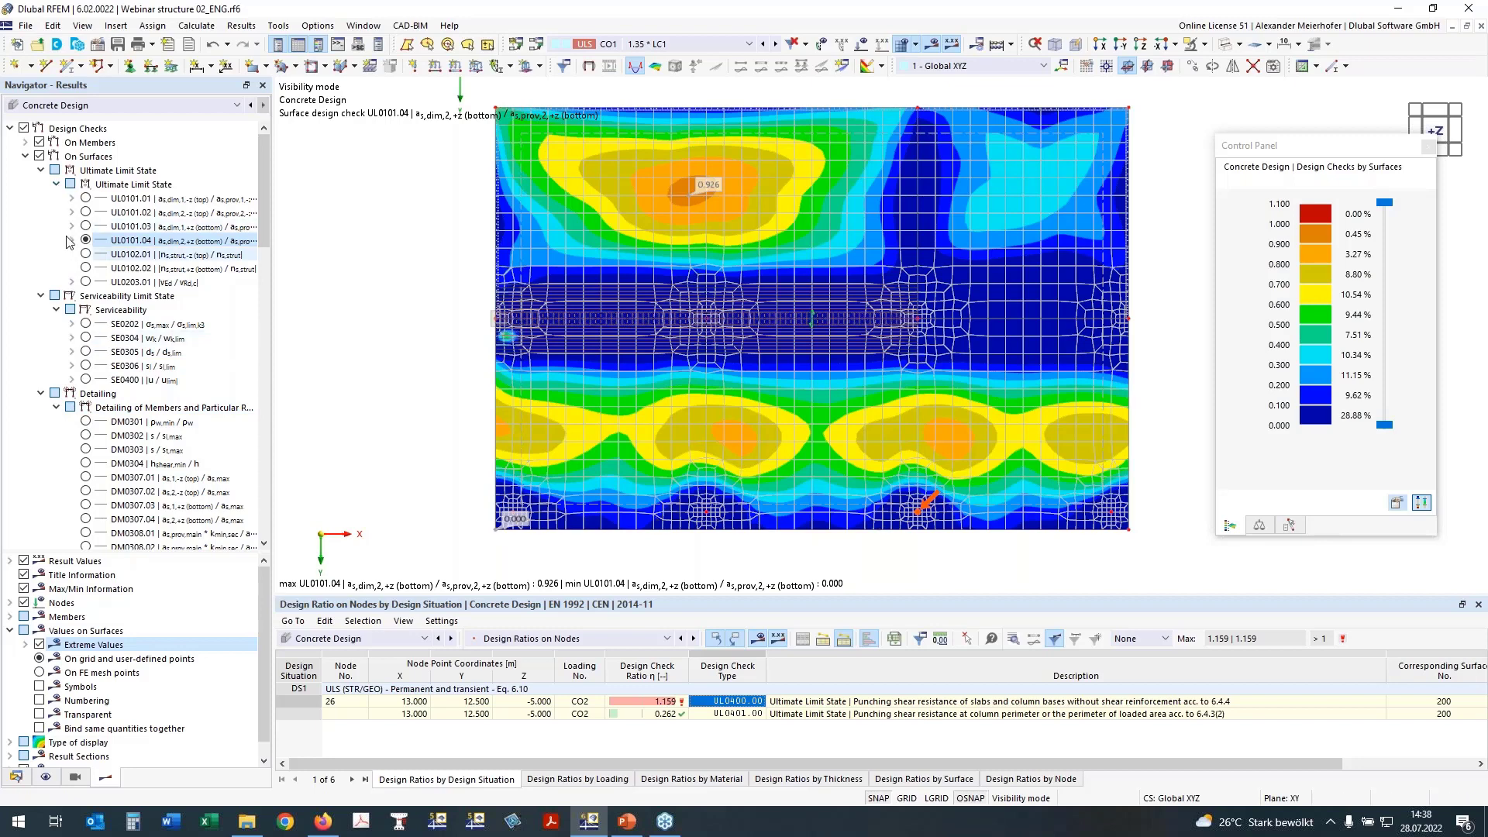
Step: Replace the surface checks with nodal punching check UL0400 and examine its ratios at the four edge columns
{"action": "double_click", "coordinate": [44, 157]}
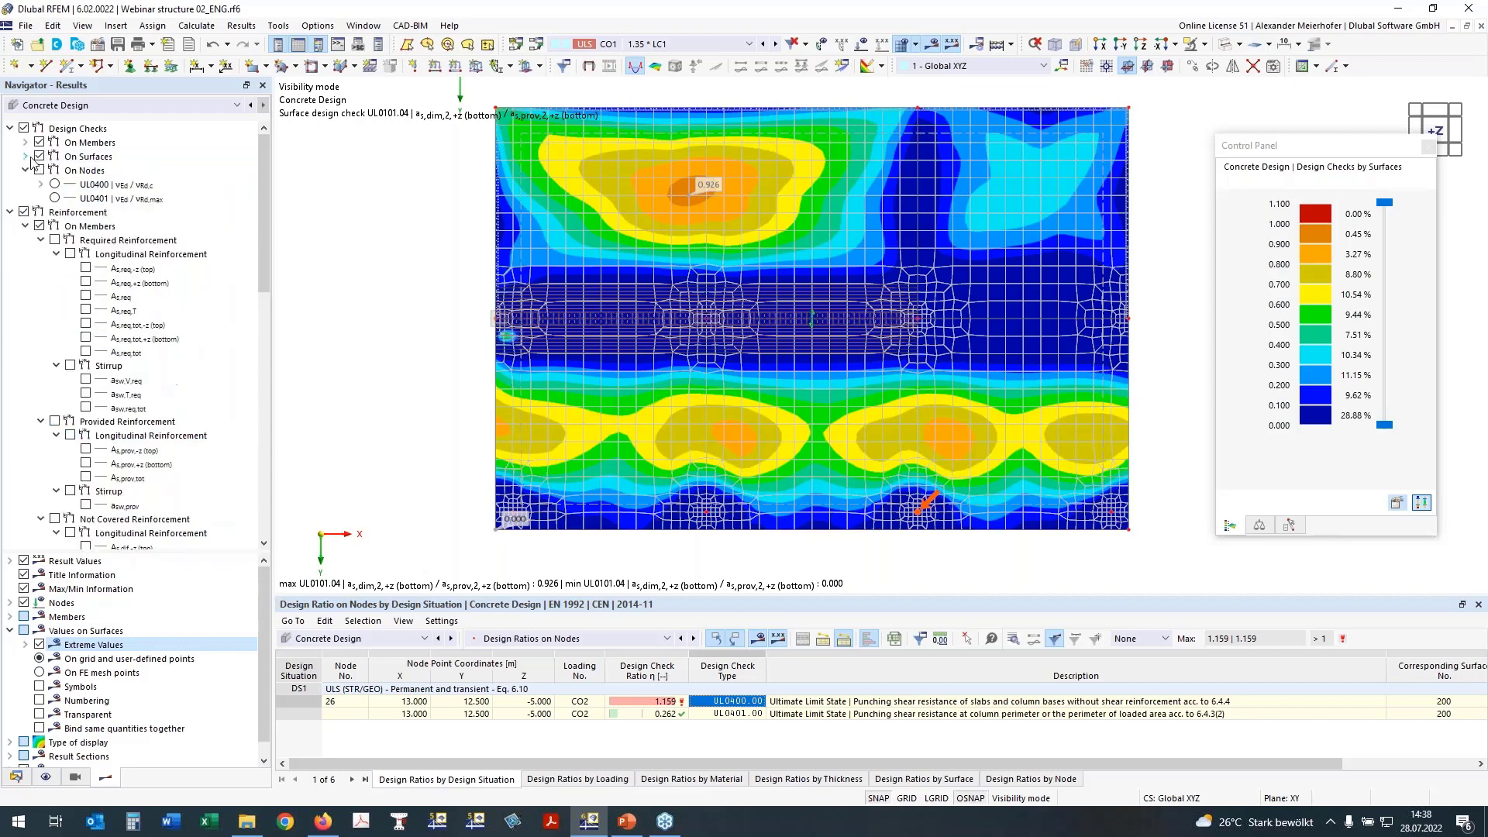
{"action": "left_click", "coordinate": [40, 157]}
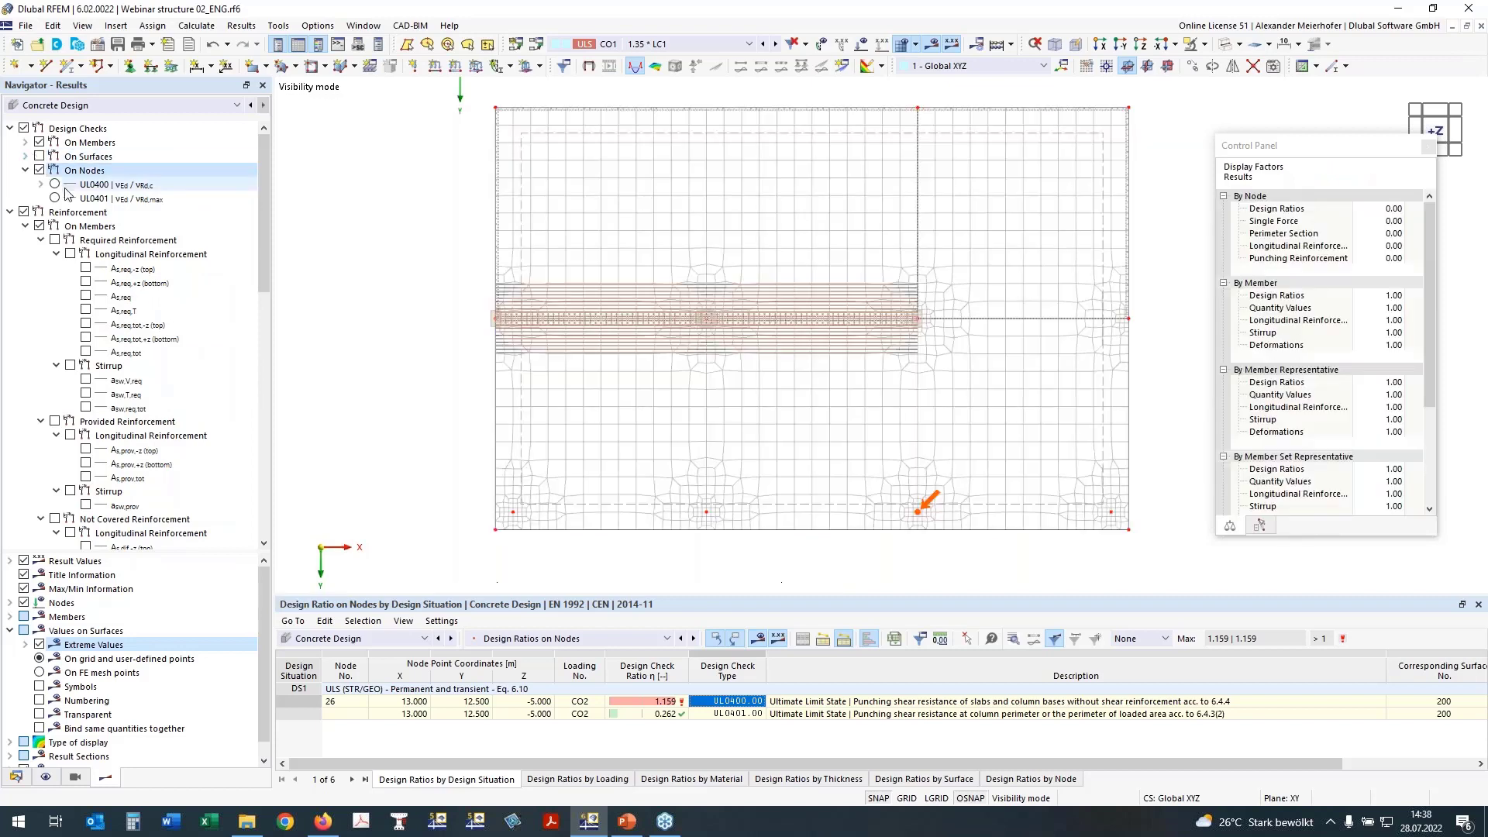
{"action": "left_click", "coordinate": [54, 186]}
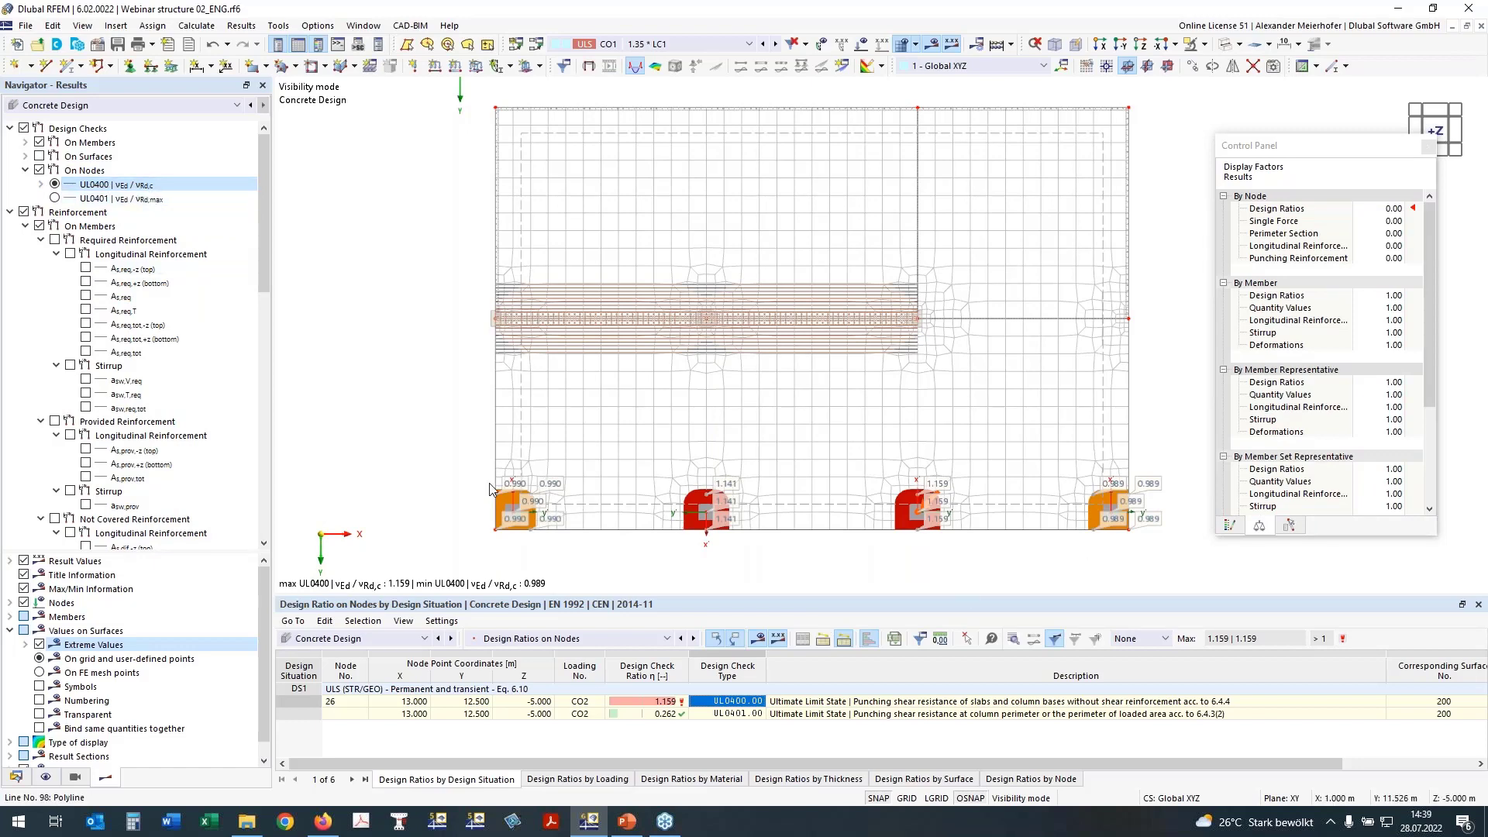
{"action": "scroll", "coordinate": [490, 488], "scroll_direction": "up", "scroll_amount": 3}
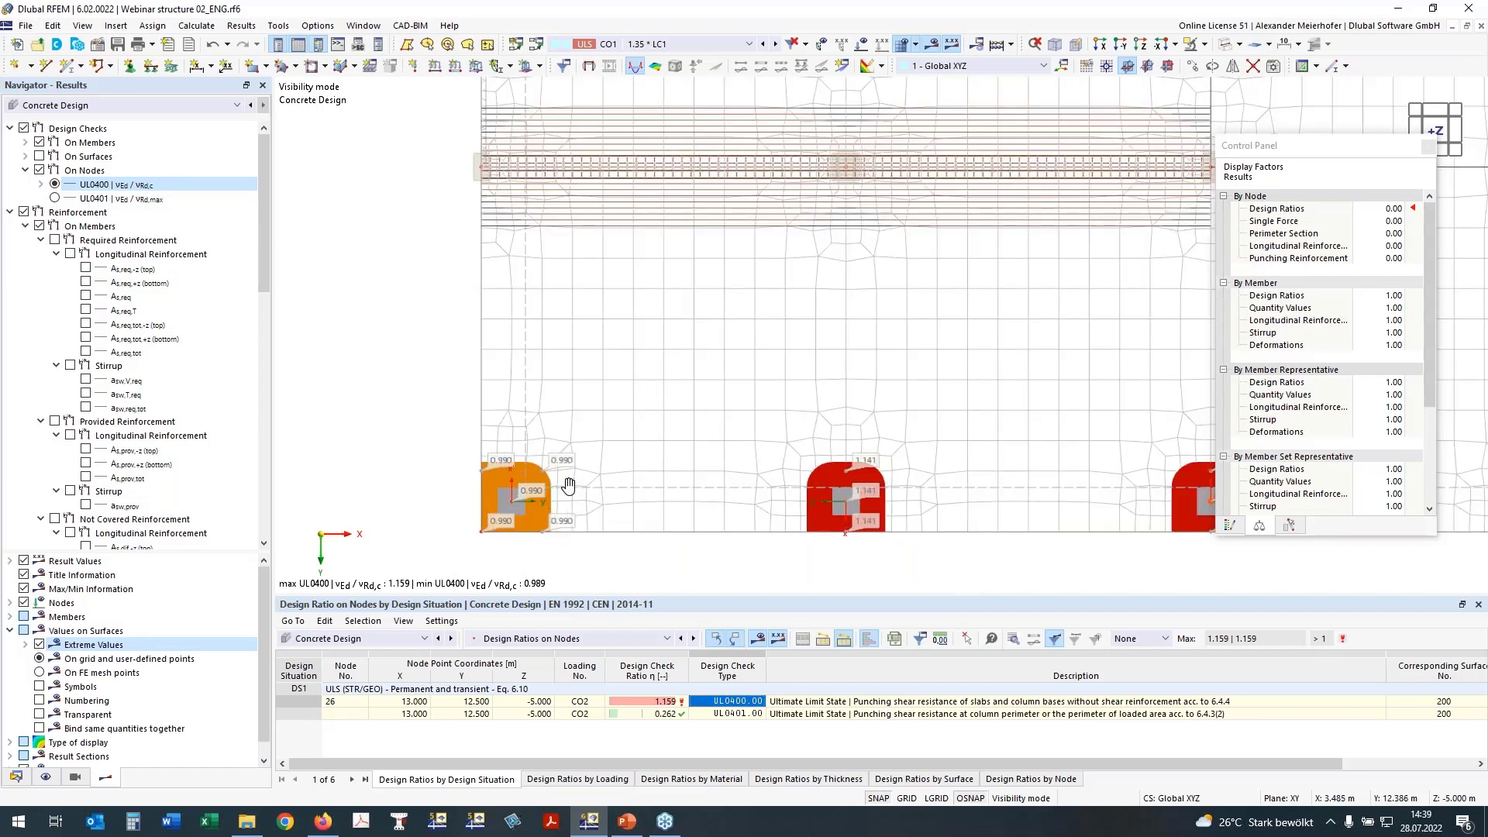
{"action": "middle_click_drag", "start_coordinate": [569, 487], "coordinate": [549, 484]}
{"action": "scroll", "coordinate": [672, 489], "scroll_direction": "down", "scroll_amount": 2}
{"action": "middle_click_drag", "start_coordinate": [841, 455], "coordinate": [741, 454]}
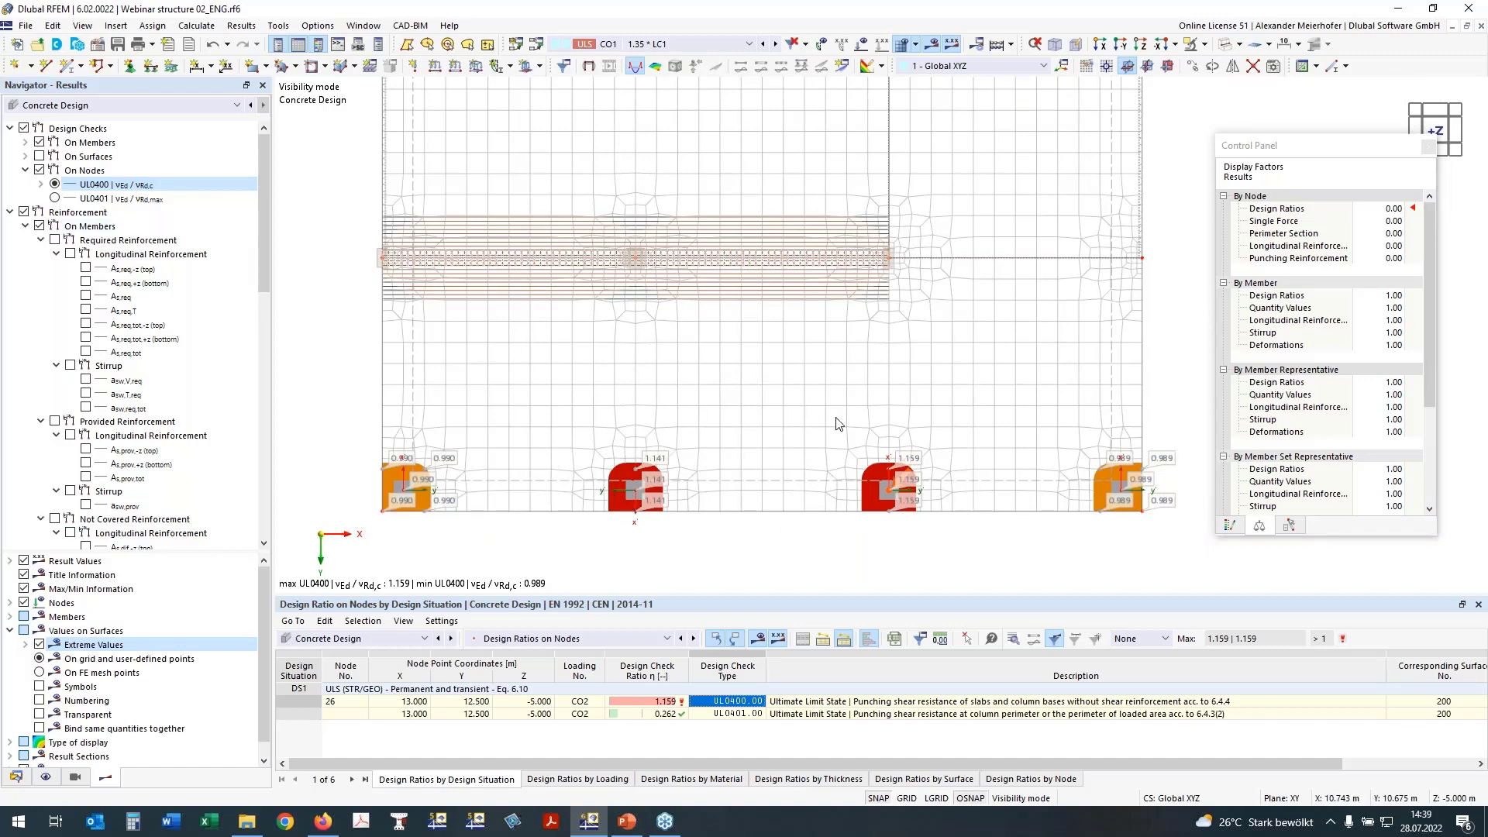
Step: Hide the nodal design checks and activate the reinforcement results on nodes
{"action": "left_click", "coordinate": [42, 173]}
{"action": "left_click", "coordinate": [40, 171]}
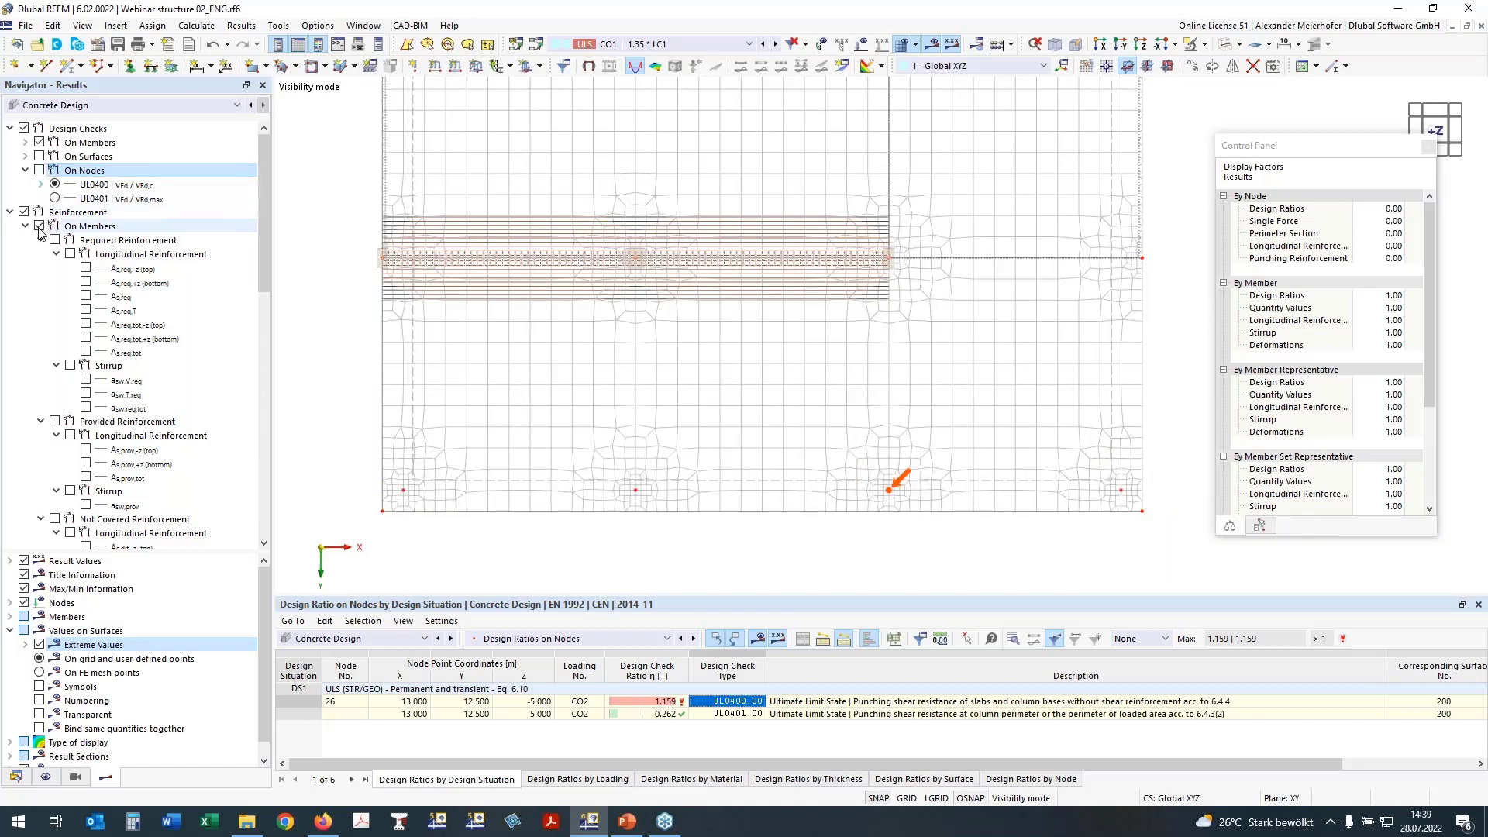
{"action": "left_click", "coordinate": [21, 214]}
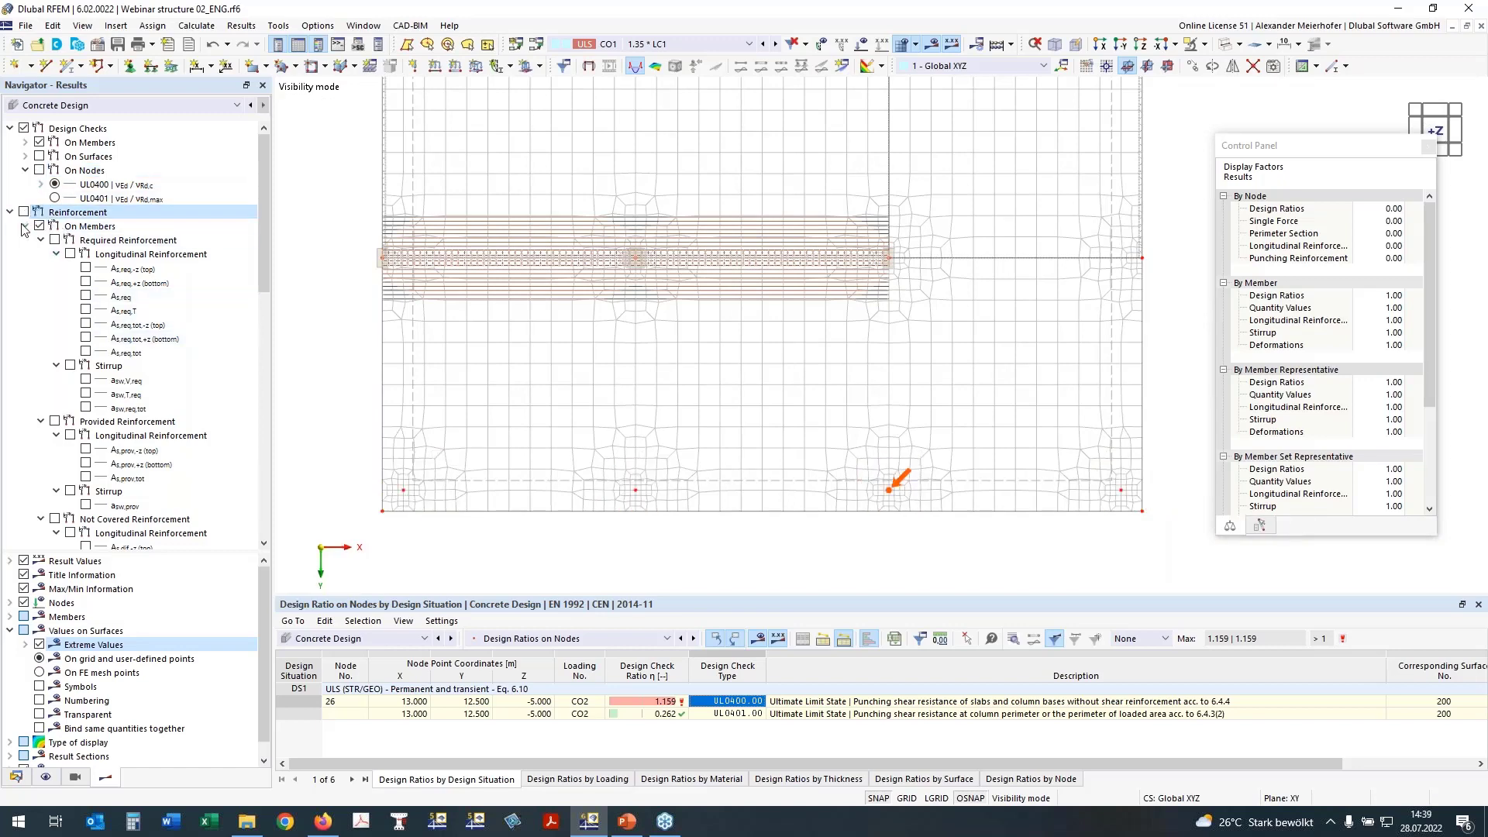
{"action": "left_click", "coordinate": [26, 226]}
{"action": "left_click", "coordinate": [26, 240]}
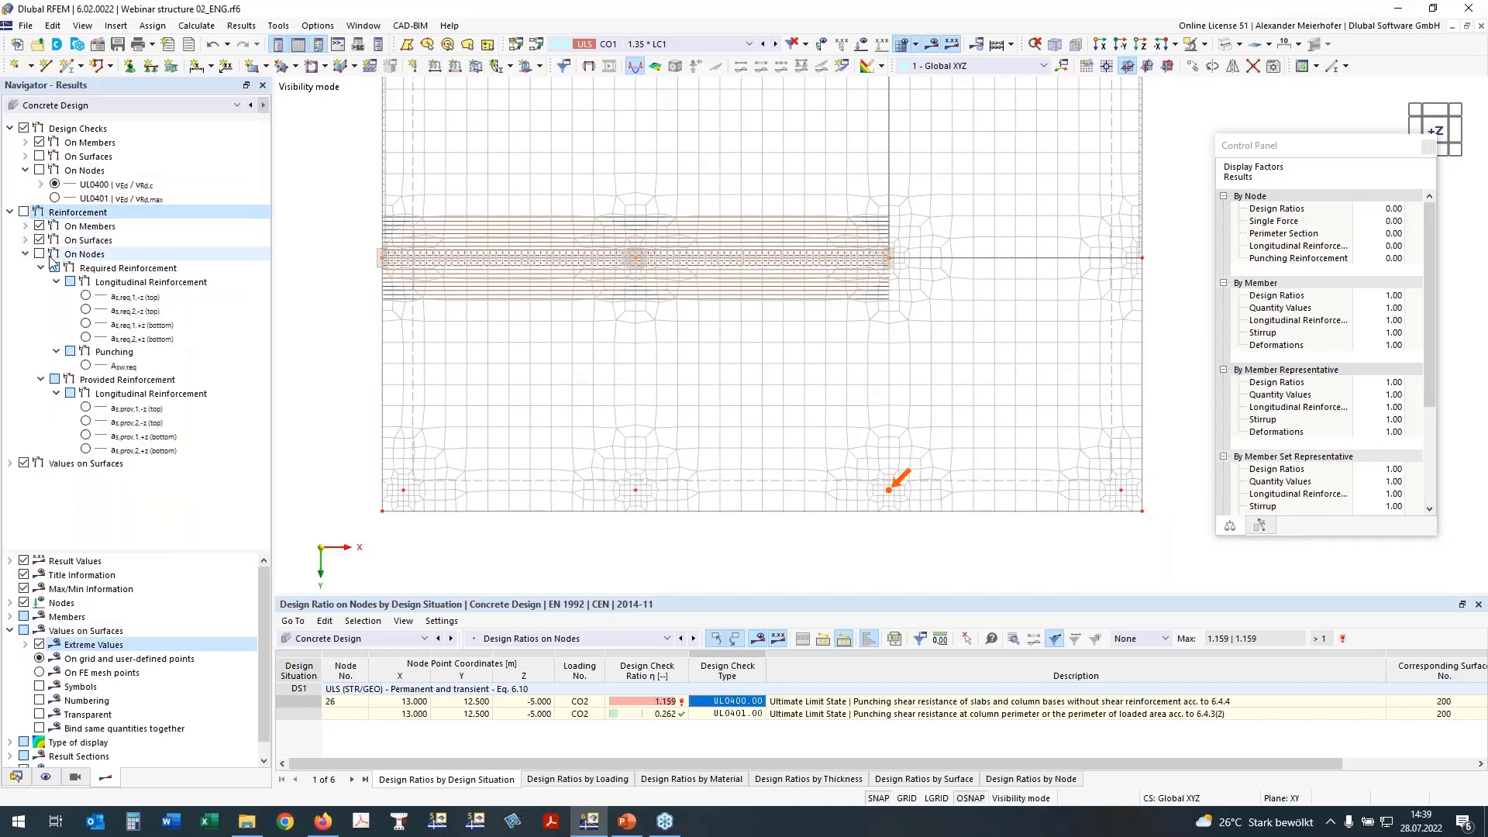
{"action": "left_click", "coordinate": [39, 253]}
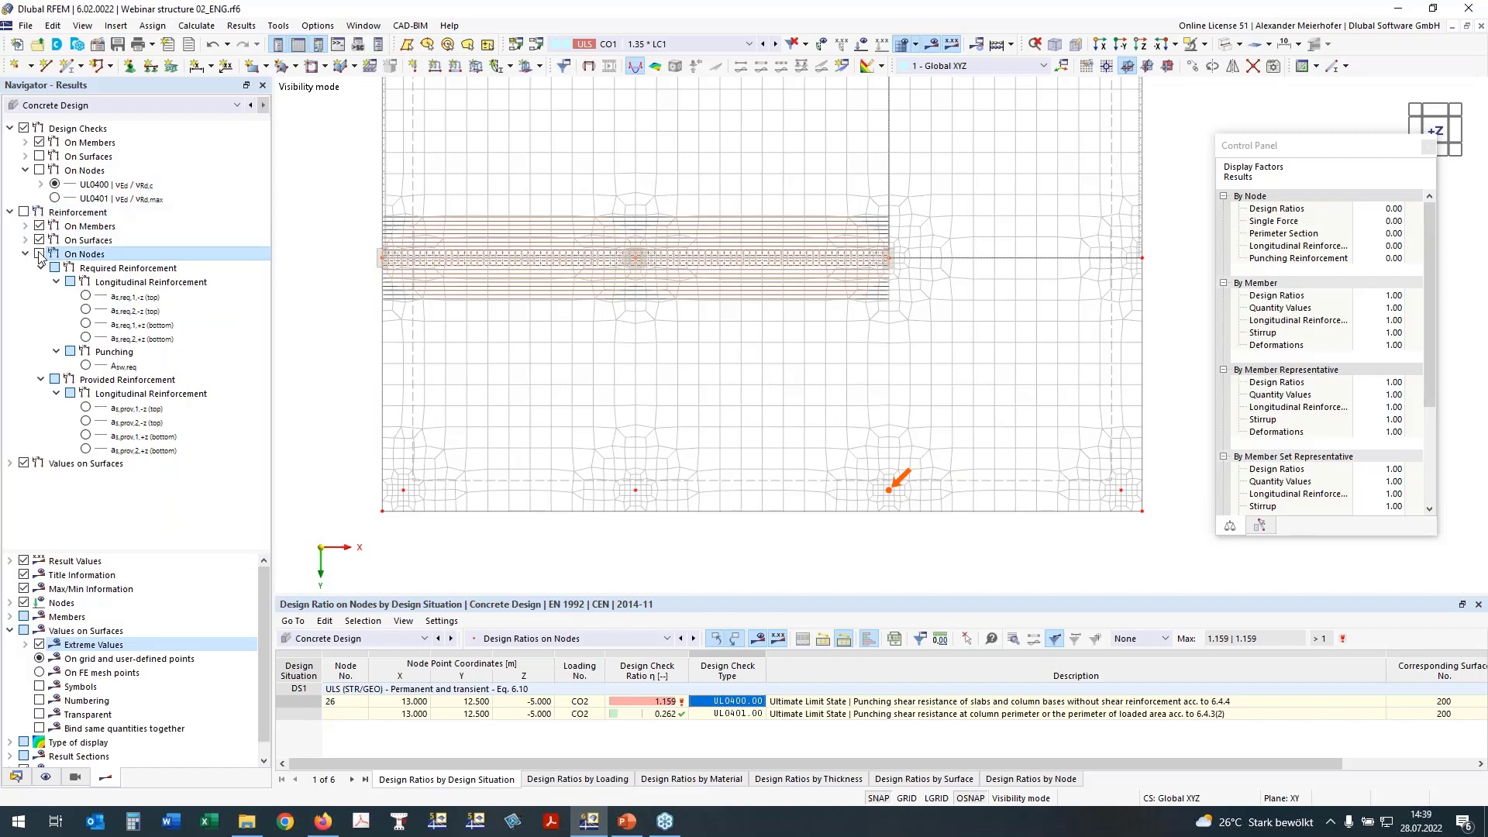
Step: Display the nodes' required punching reinforcement with its colour scale, and the required top longitudinal reinforcement in direction 1
{"action": "left_click", "coordinate": [85, 366]}
{"action": "left_click", "coordinate": [85, 366]}
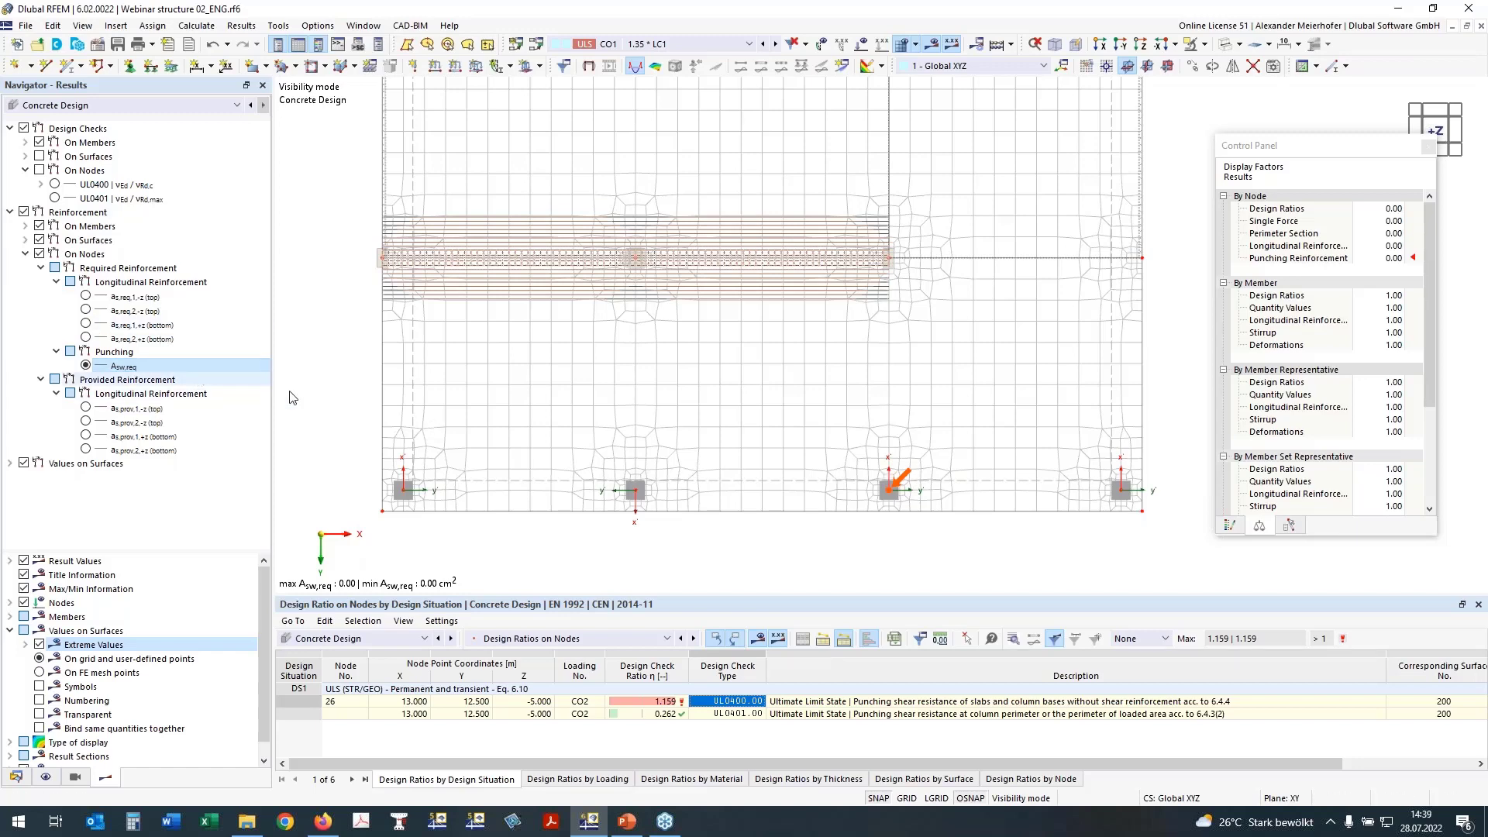
{"action": "left_click", "coordinate": [1227, 527]}
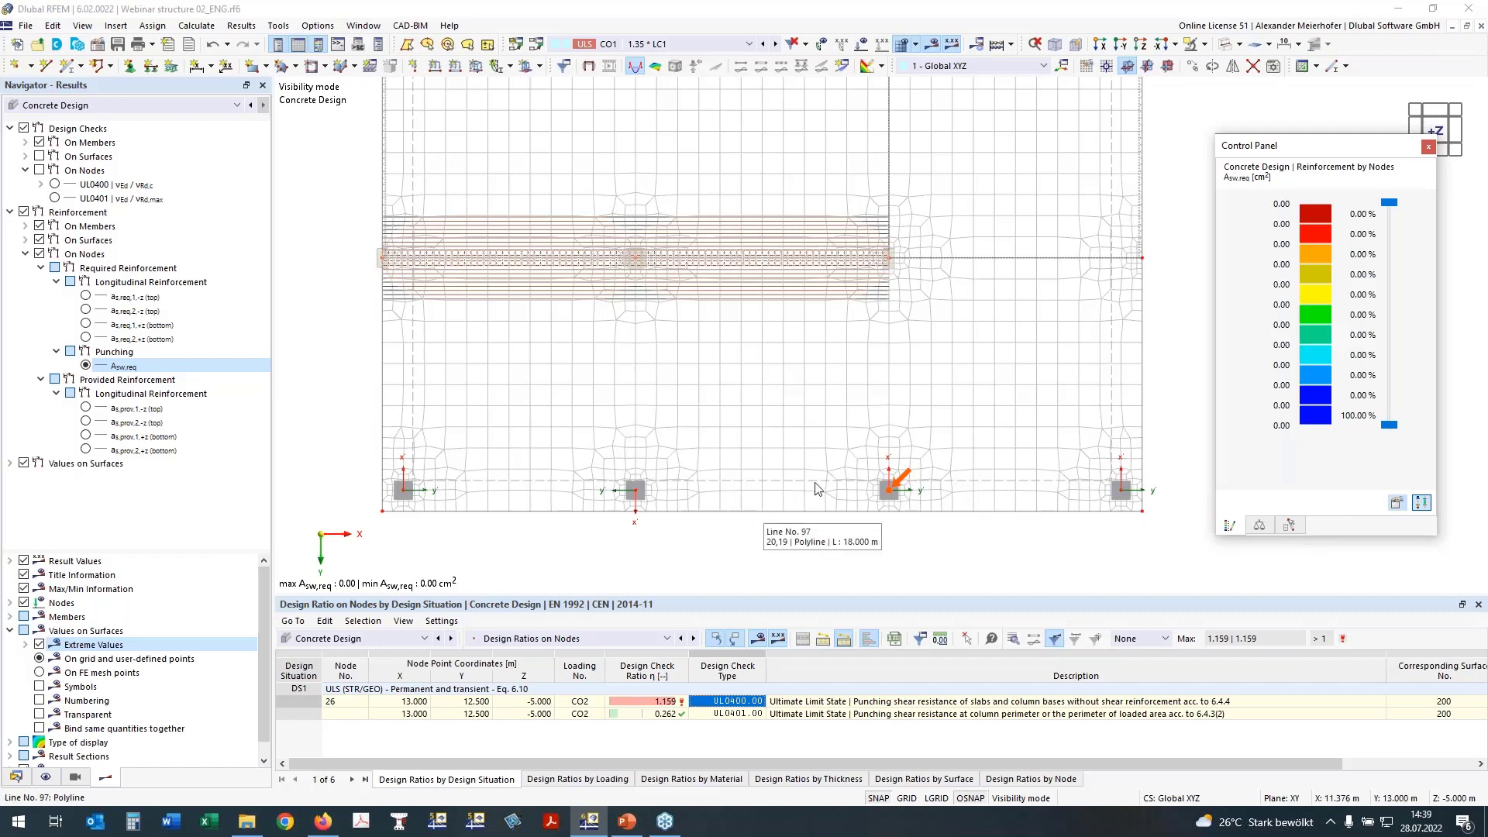
{"action": "left_click", "coordinate": [85, 296]}
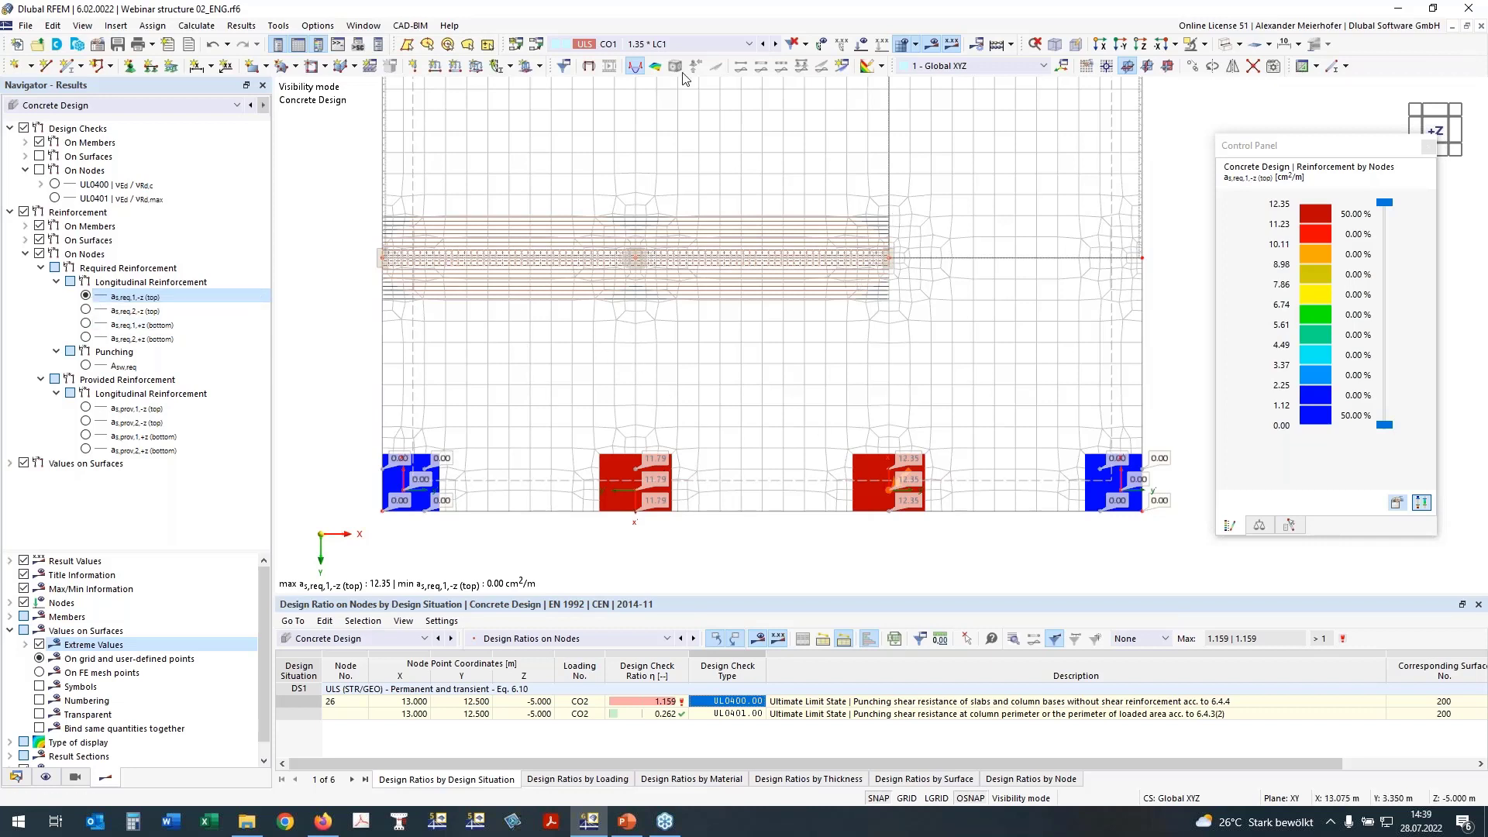
{"action": "middle_click_drag", "start_coordinate": [635, 339], "coordinate": [635, 388]}
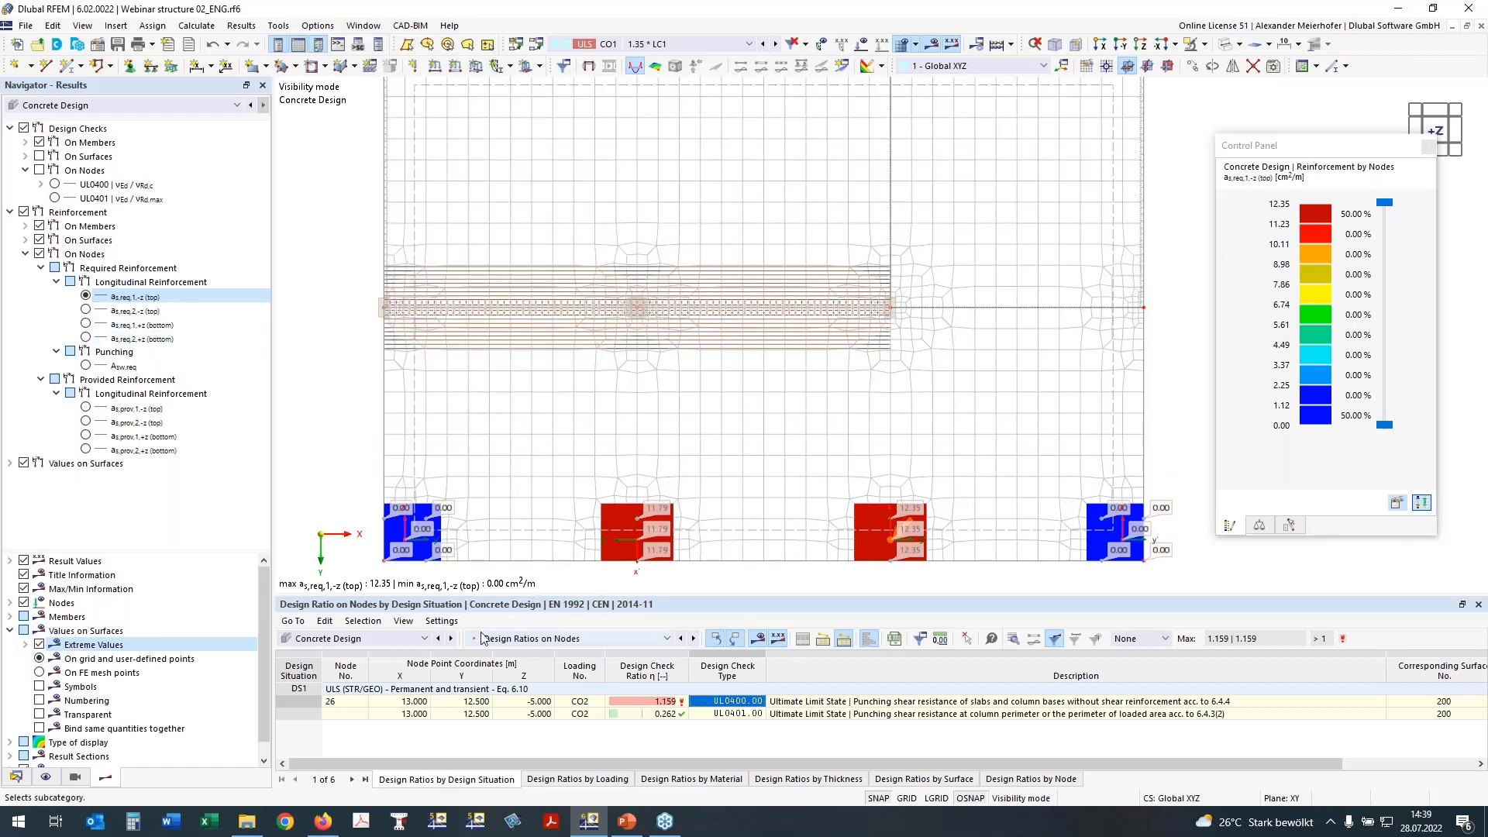
Step: Disable deletion of add-on results when input data changes in the Concrete Design global settings
{"action": "left_click", "coordinate": [527, 639]}
{"action": "left_click", "coordinate": [525, 653]}
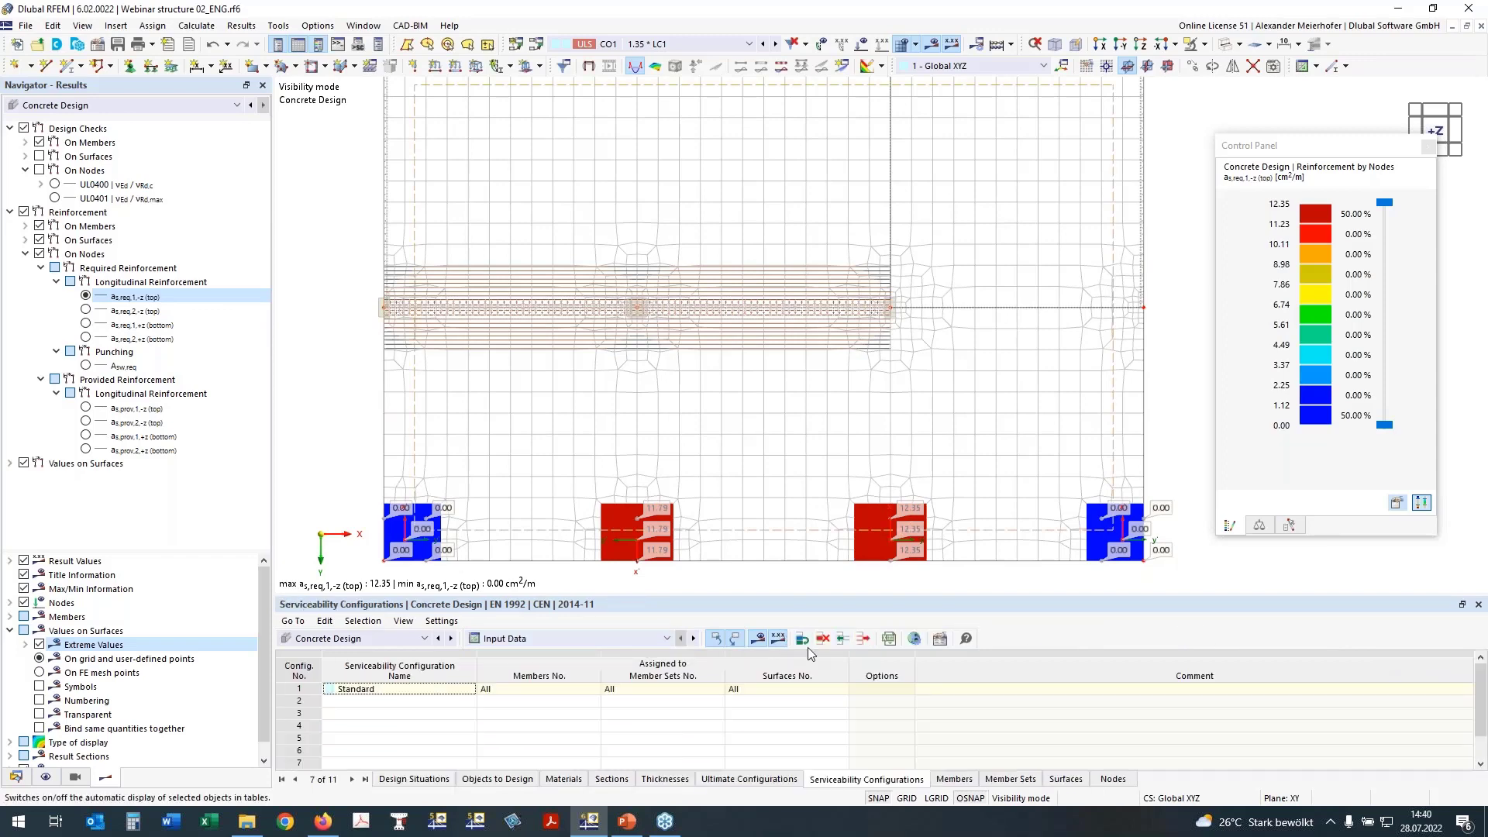
{"action": "left_click", "coordinate": [915, 638]}
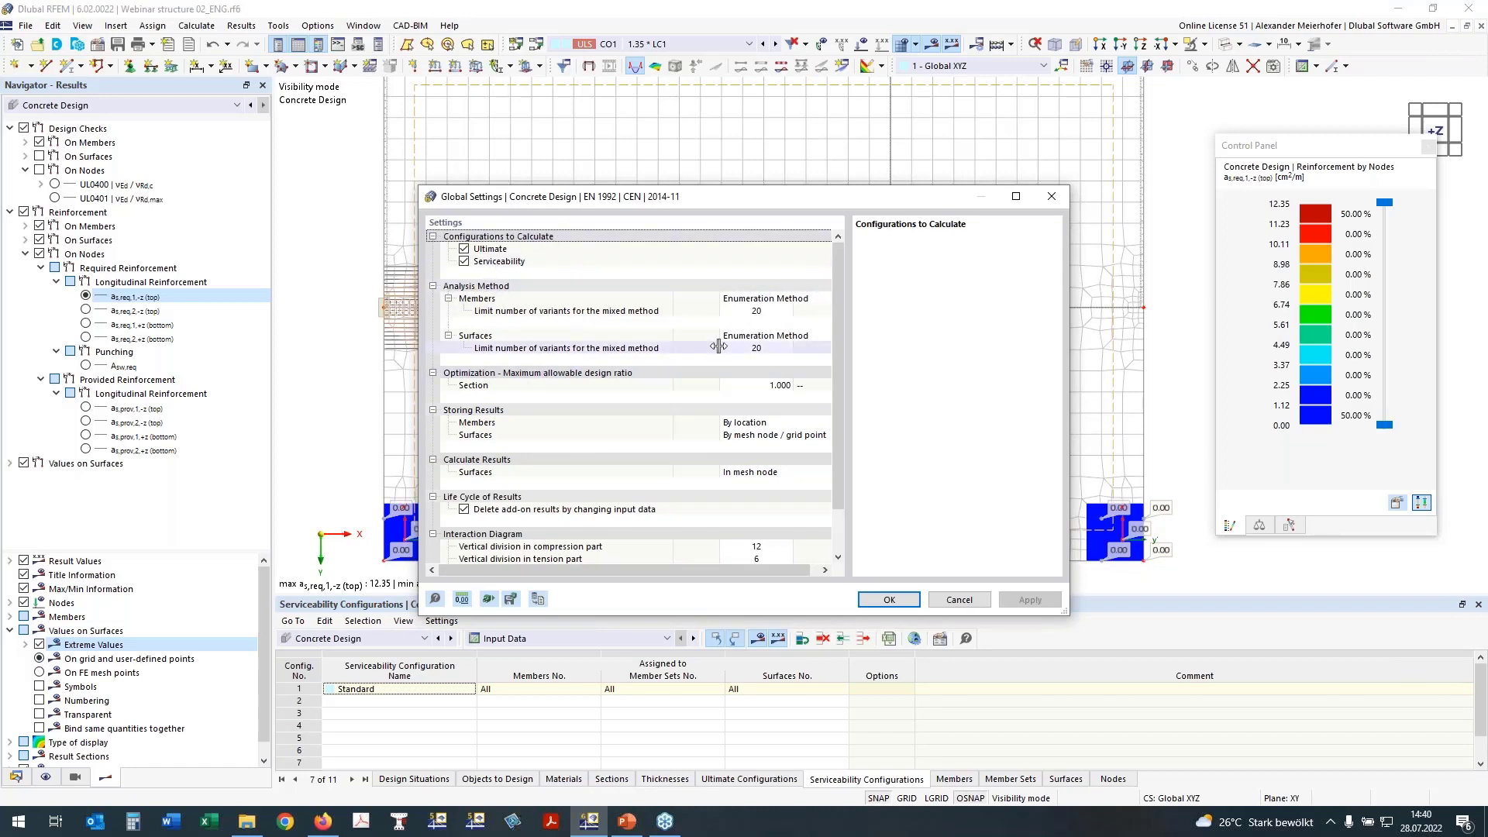
{"action": "left_click", "coordinate": [464, 509]}
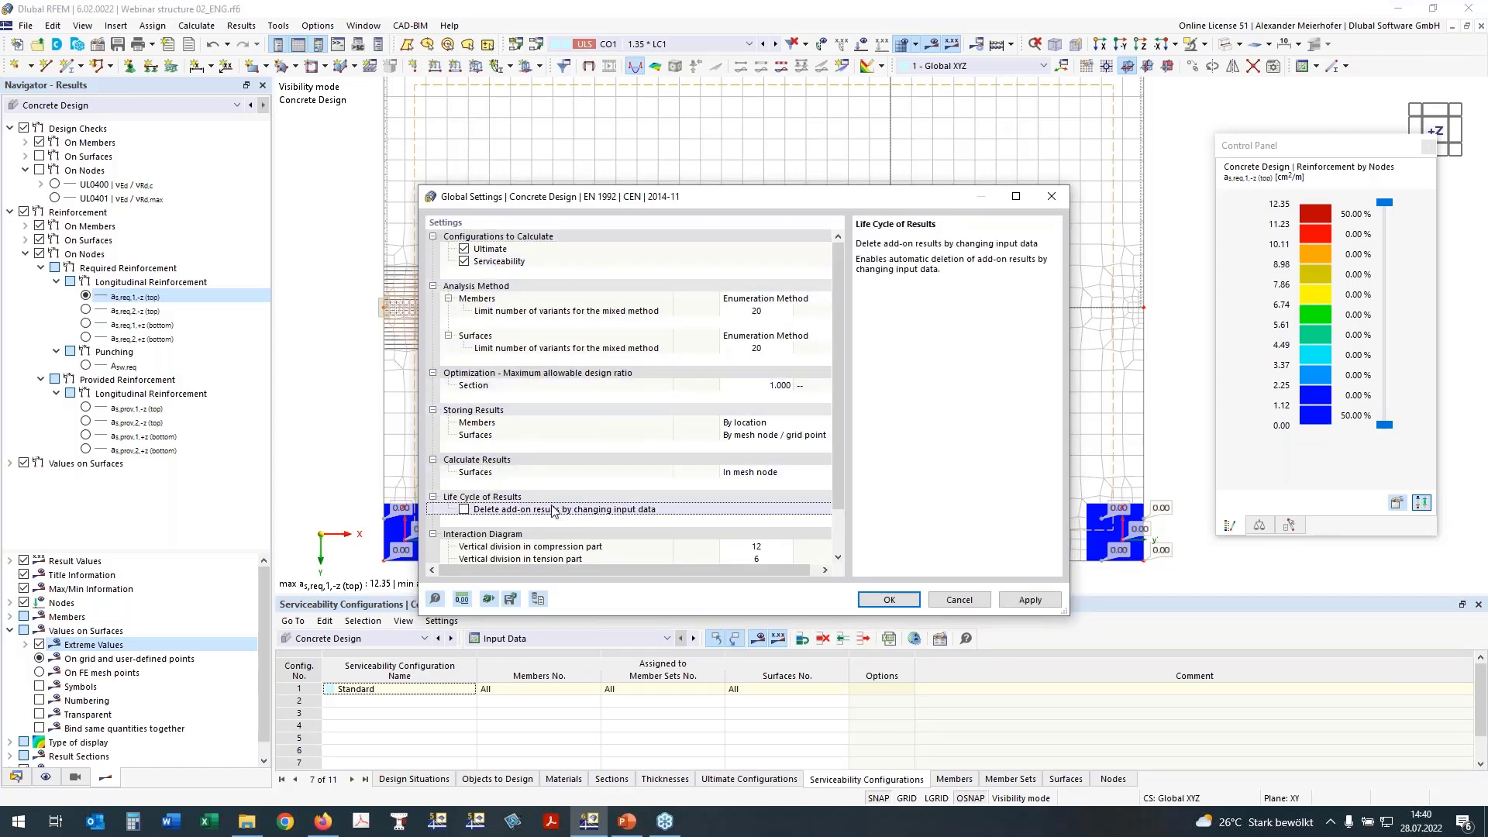
{"action": "left_click", "coordinate": [891, 600]}
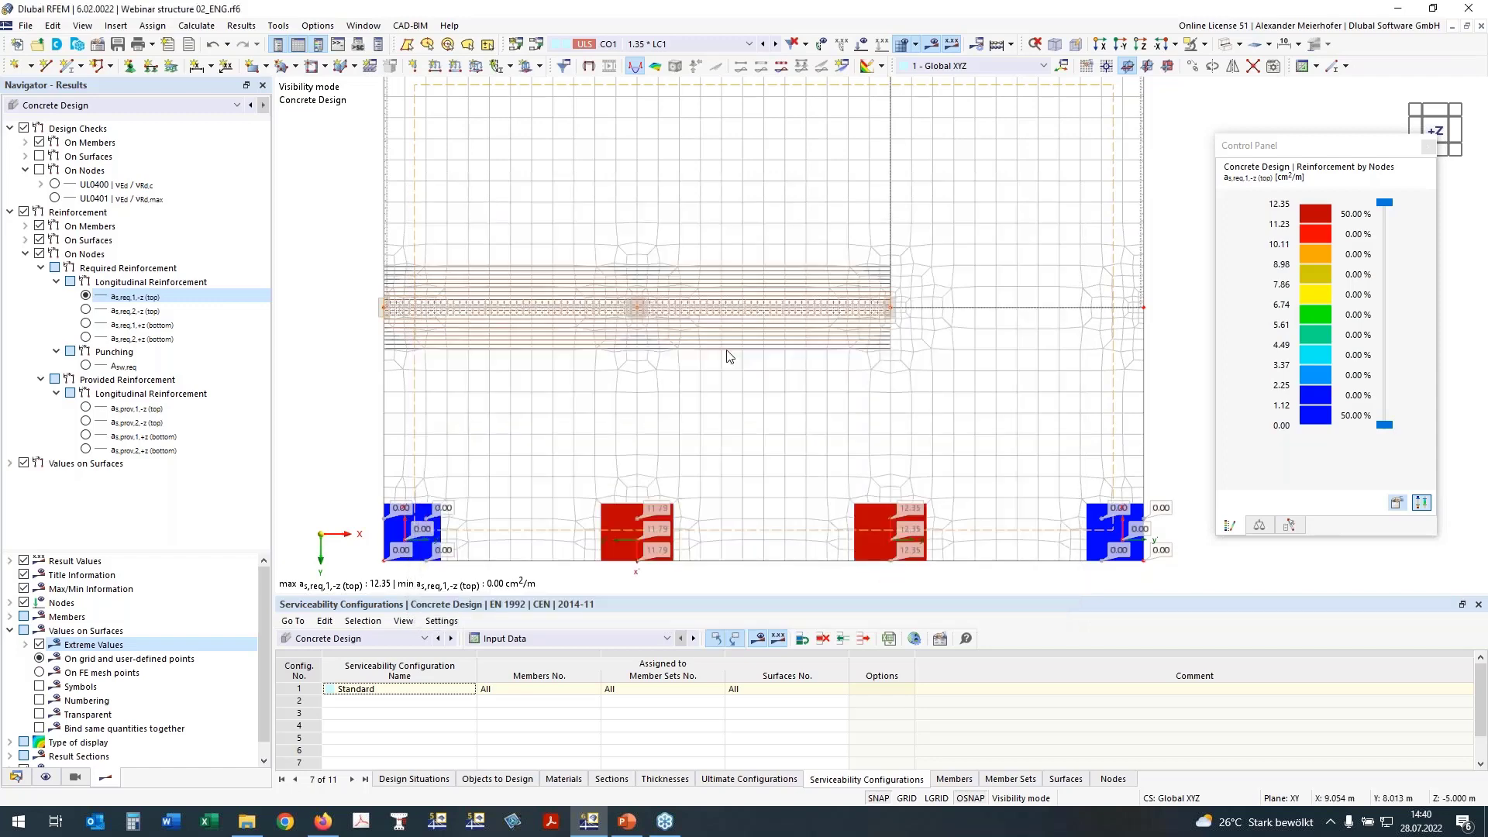
Step: Hide the FE mesh in the plan view of the slab
{"action": "scroll", "coordinate": [726, 360], "scroll_direction": "down", "scroll_amount": 1}
{"action": "middle_click_drag", "start_coordinate": [767, 388], "coordinate": [743, 365]}
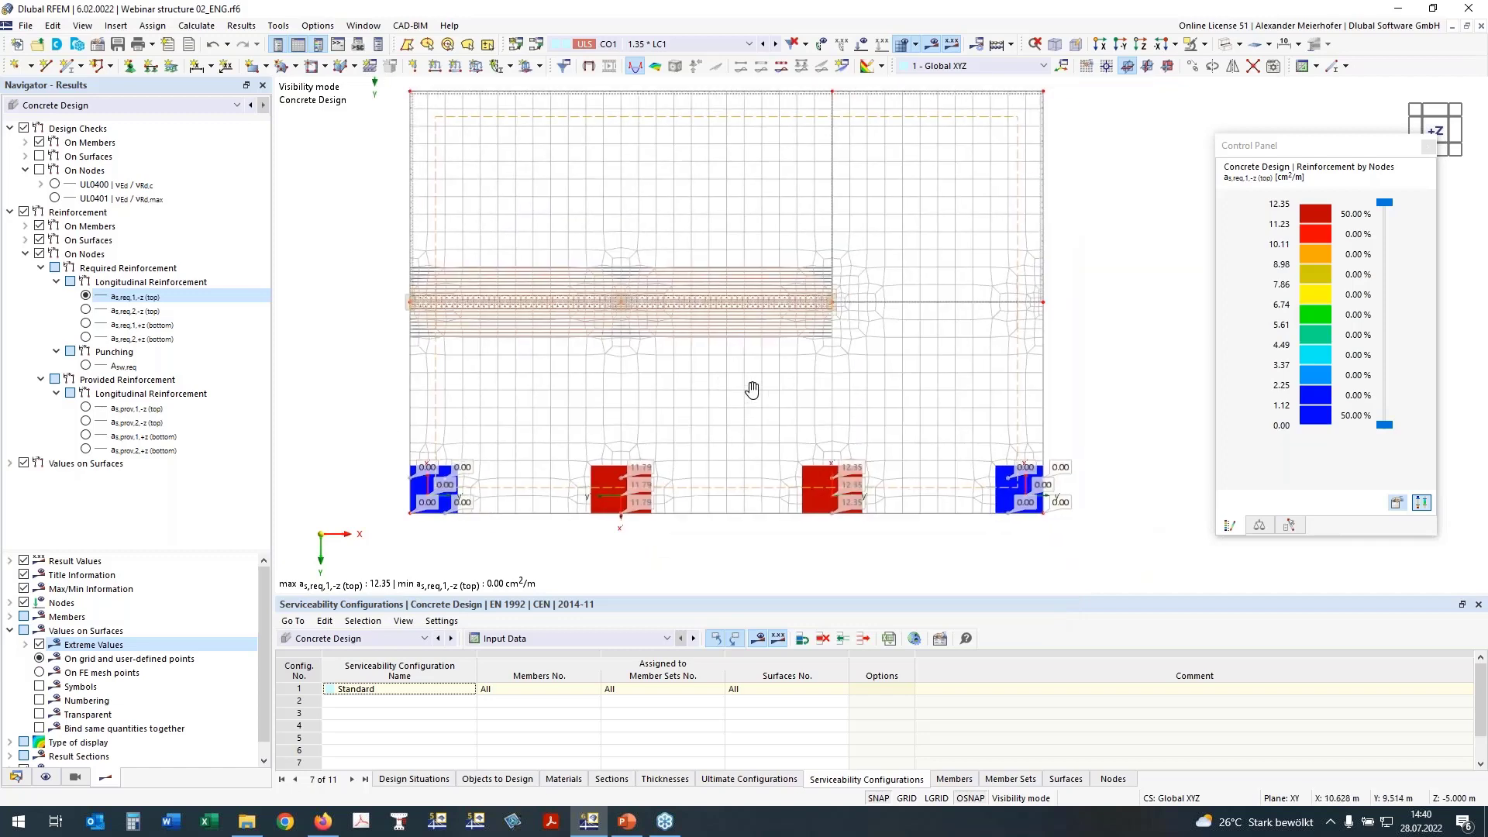
{"action": "left_click", "coordinate": [903, 44]}
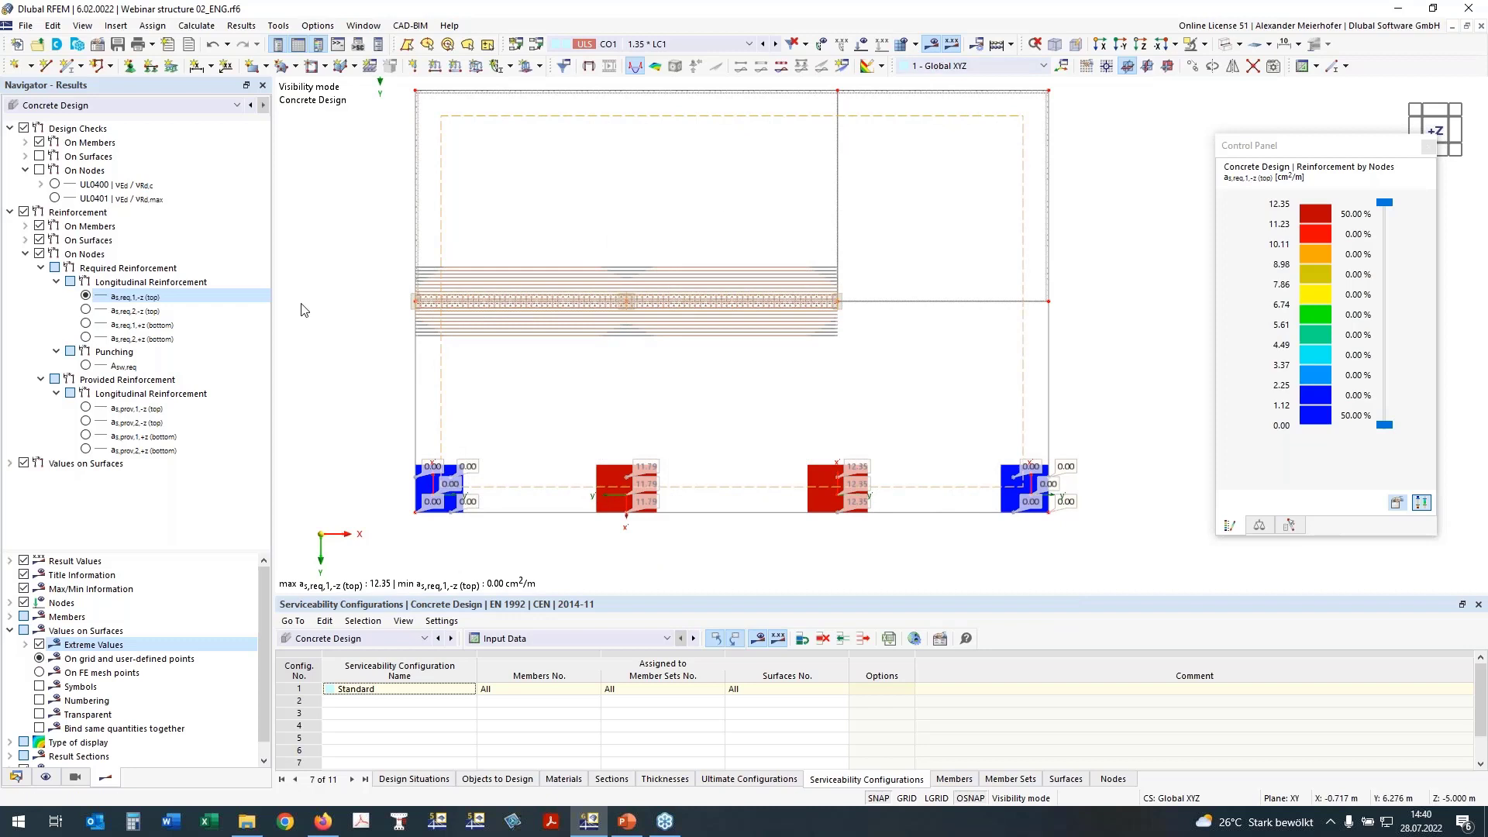
{"action": "middle_click_drag", "start_coordinate": [344, 396], "coordinate": [339, 410]}
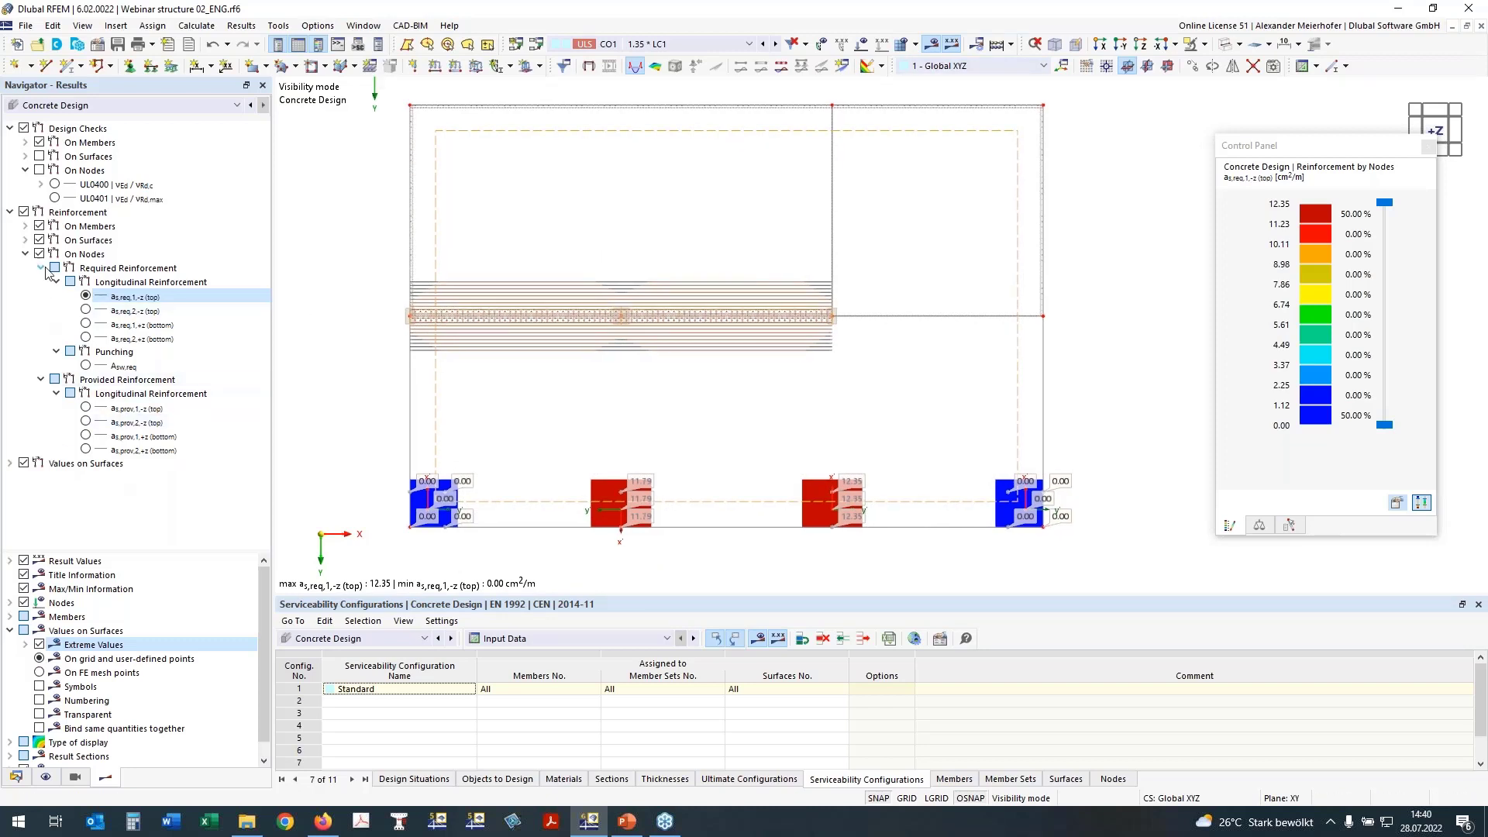
Step: Create a new surface reinforcement of location type Free Rectangular and assign it to surface 200
{"action": "left_click", "coordinate": [15, 779]}
{"action": "scroll", "coordinate": [92, 605], "scroll_direction": "down", "scroll_amount": 6}
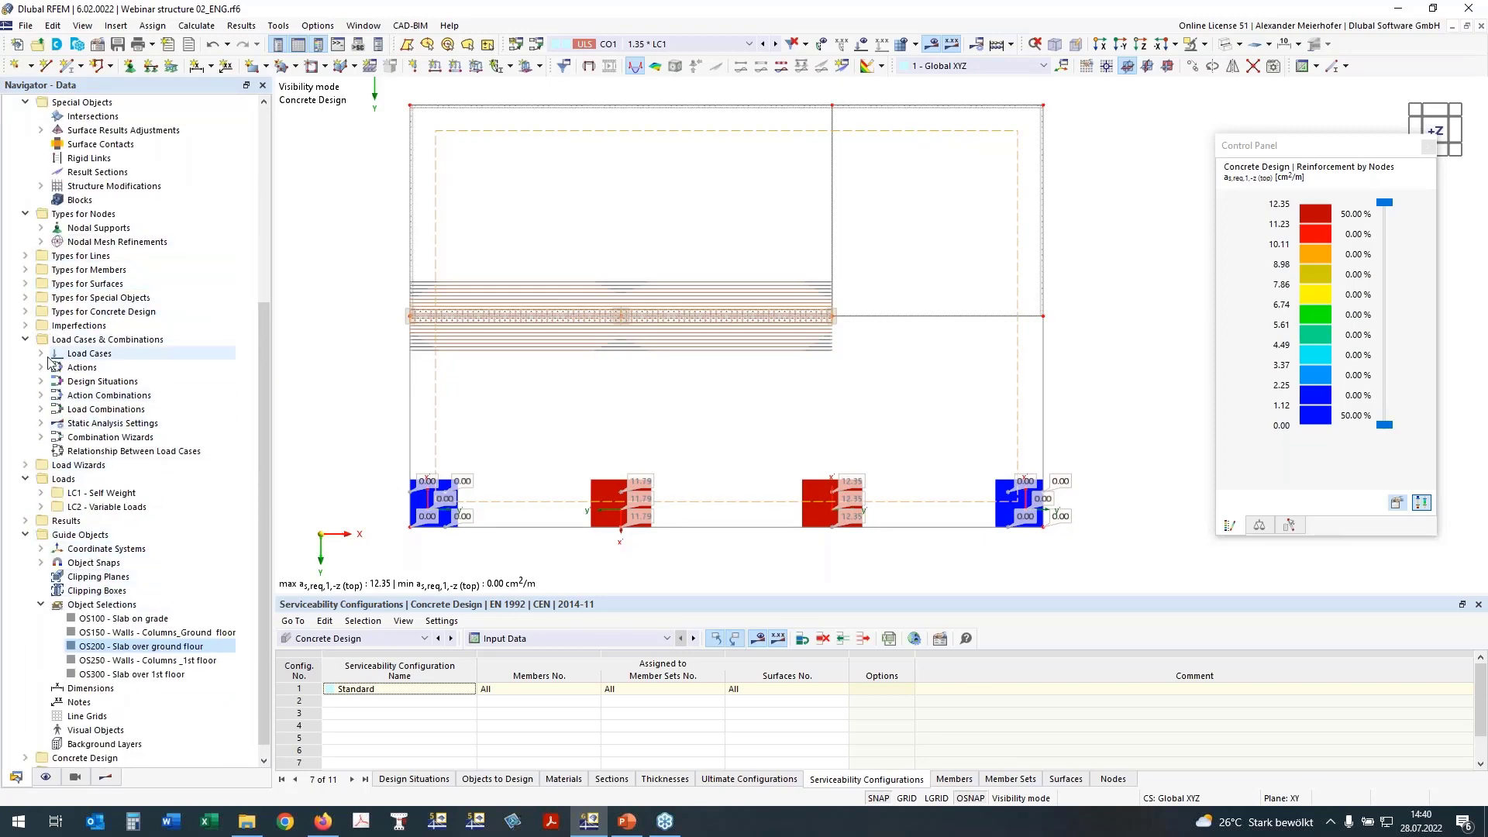
{"action": "left_click", "coordinate": [25, 339]}
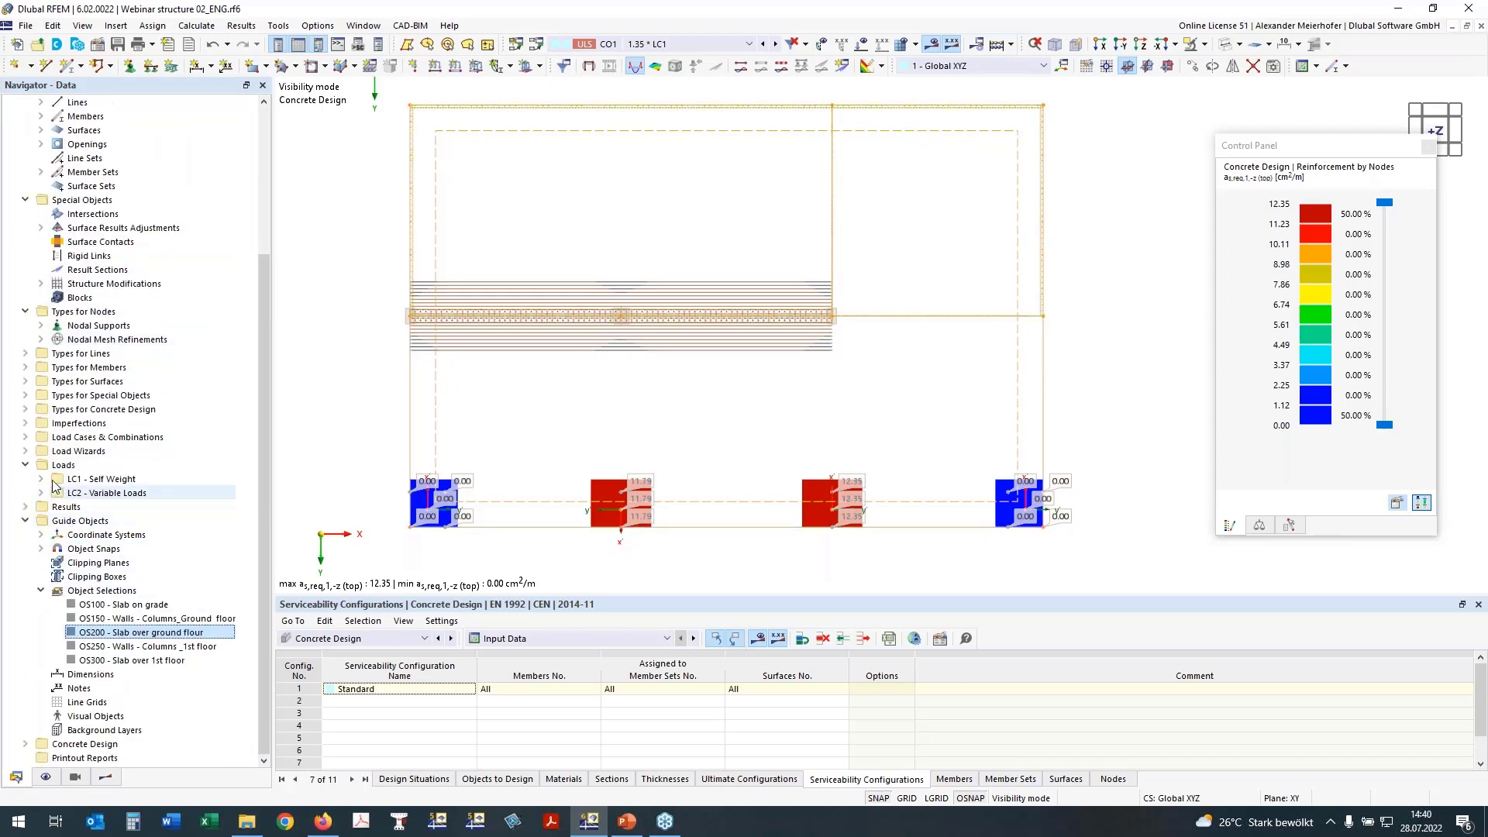
{"action": "left_click", "coordinate": [26, 409]}
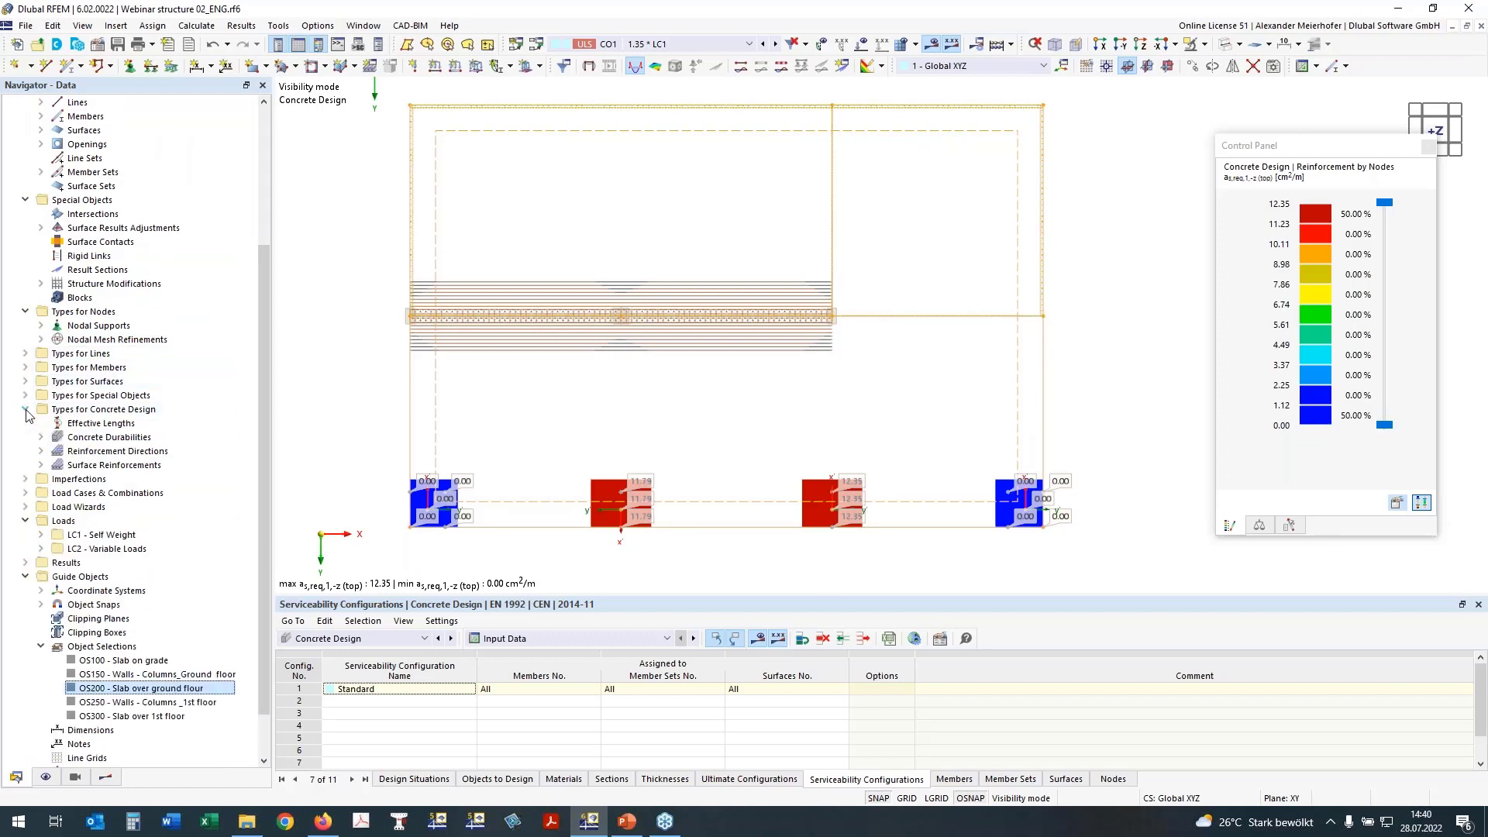
{"action": "left_click", "coordinate": [41, 465]}
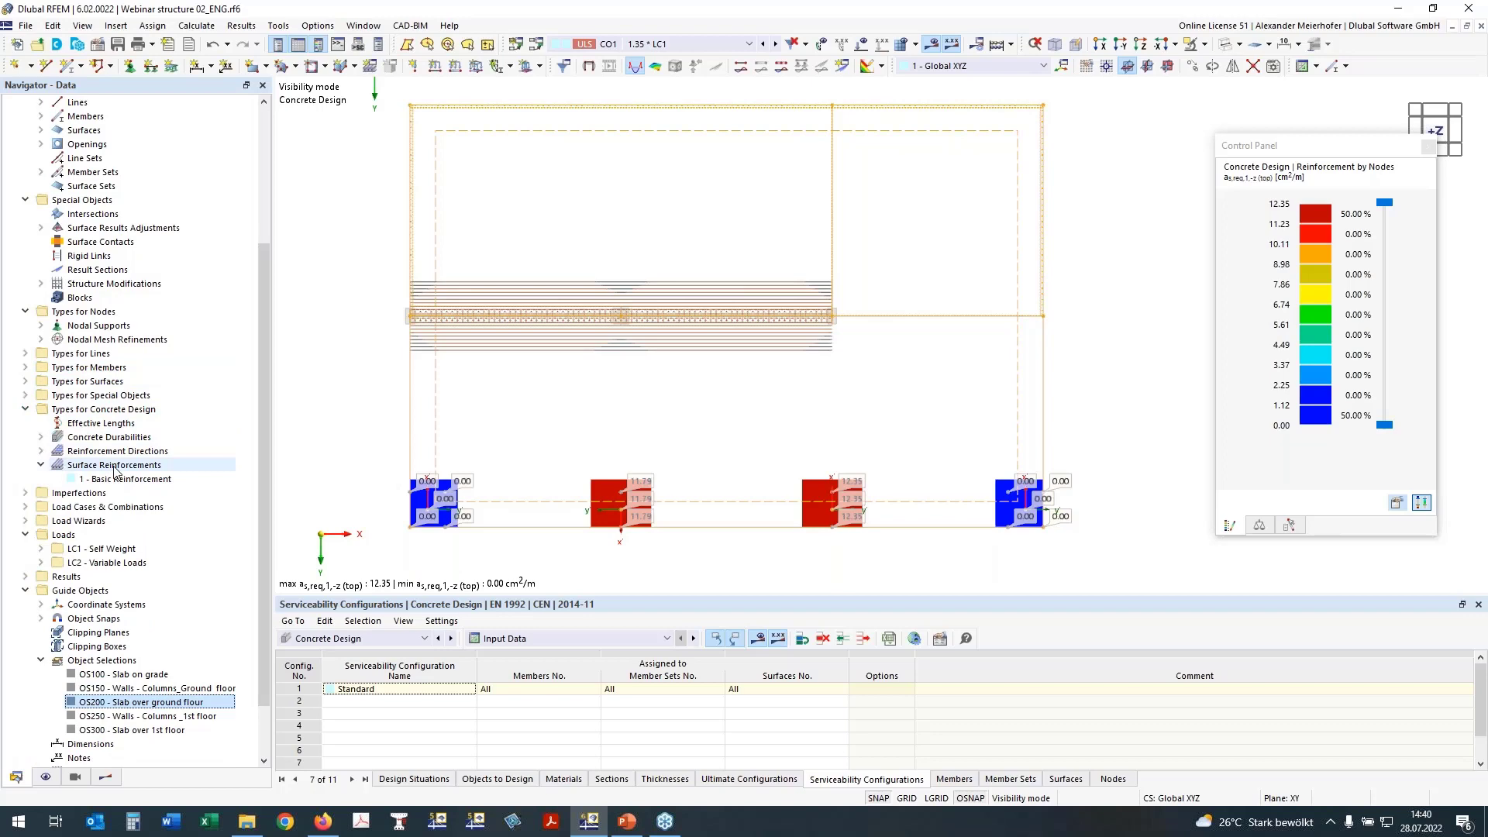
{"action": "right_click", "coordinate": [114, 467]}
{"action": "left_click", "coordinate": [147, 476]}
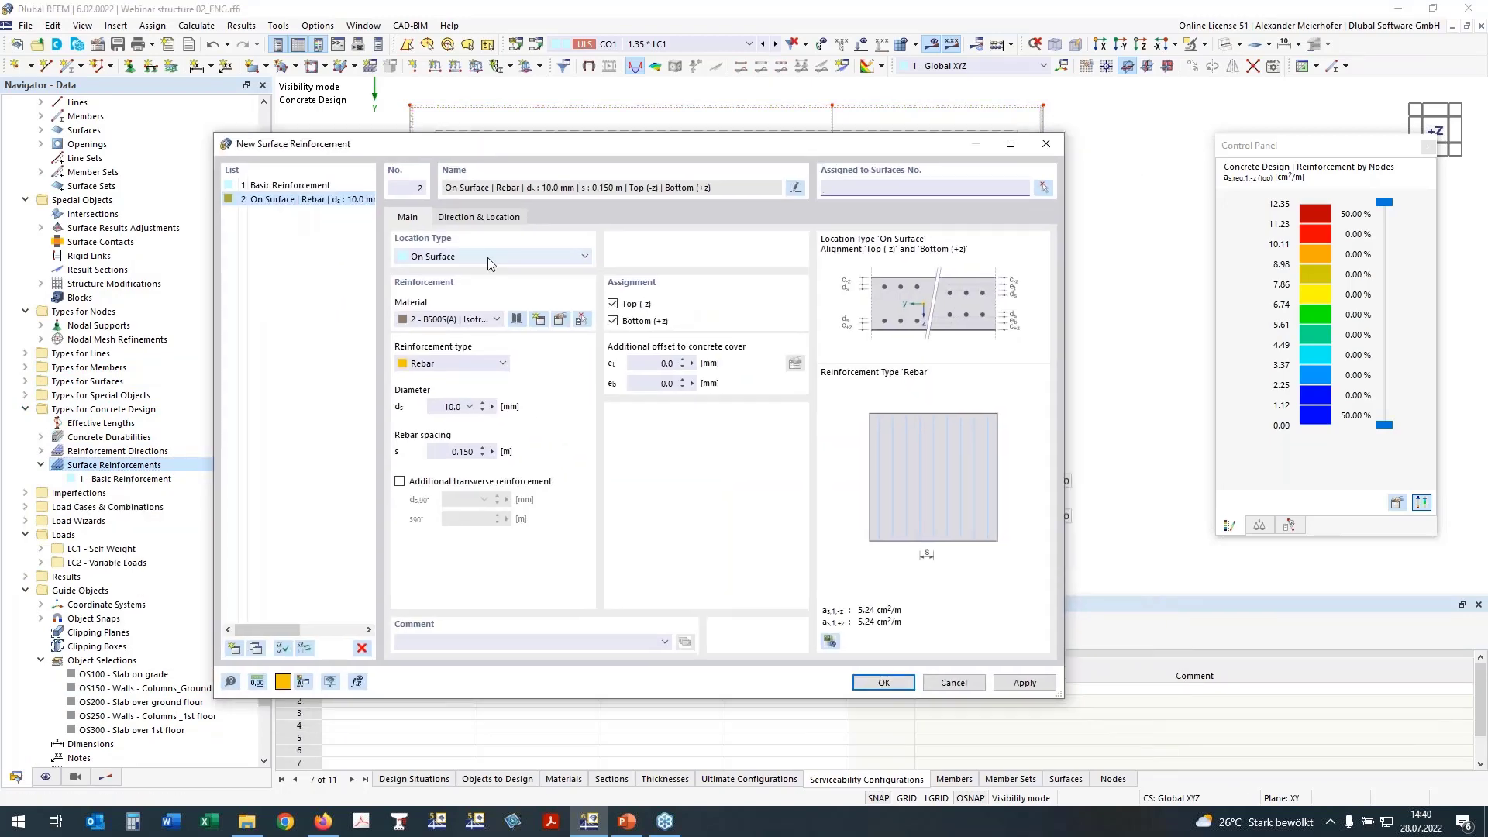
{"action": "left_click", "coordinate": [465, 260]}
{"action": "left_click", "coordinate": [461, 277]}
{"action": "key", "text": "Down"}
{"action": "left_click", "coordinate": [879, 187]}
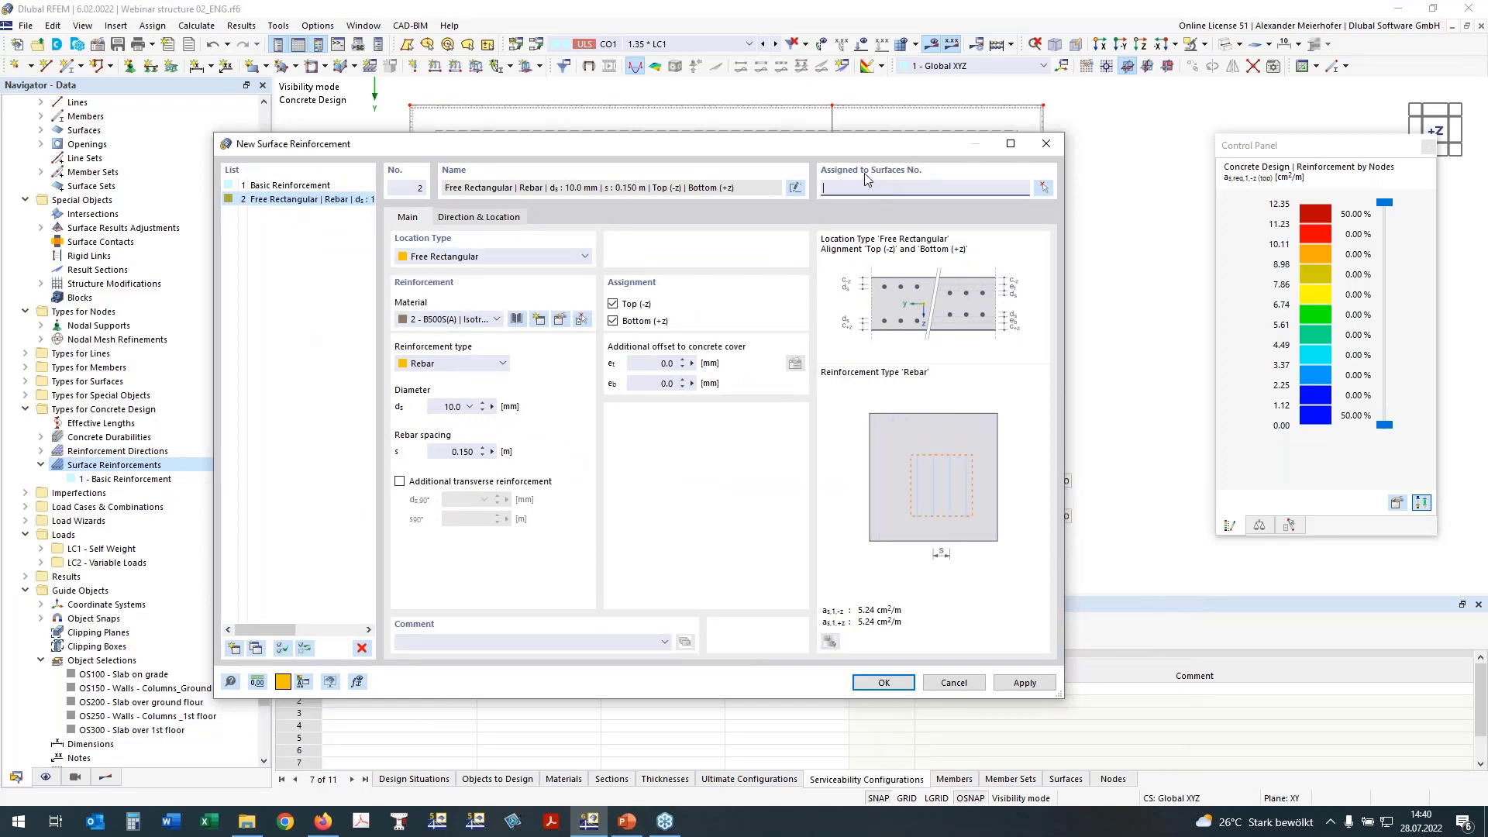
{"action": "type", "text": "200"}
Step: Add transverse reinforcement, set both rebar spacings to 0.100 m and assign the reinforcement to the top side only
{"action": "left_click", "coordinate": [399, 481]}
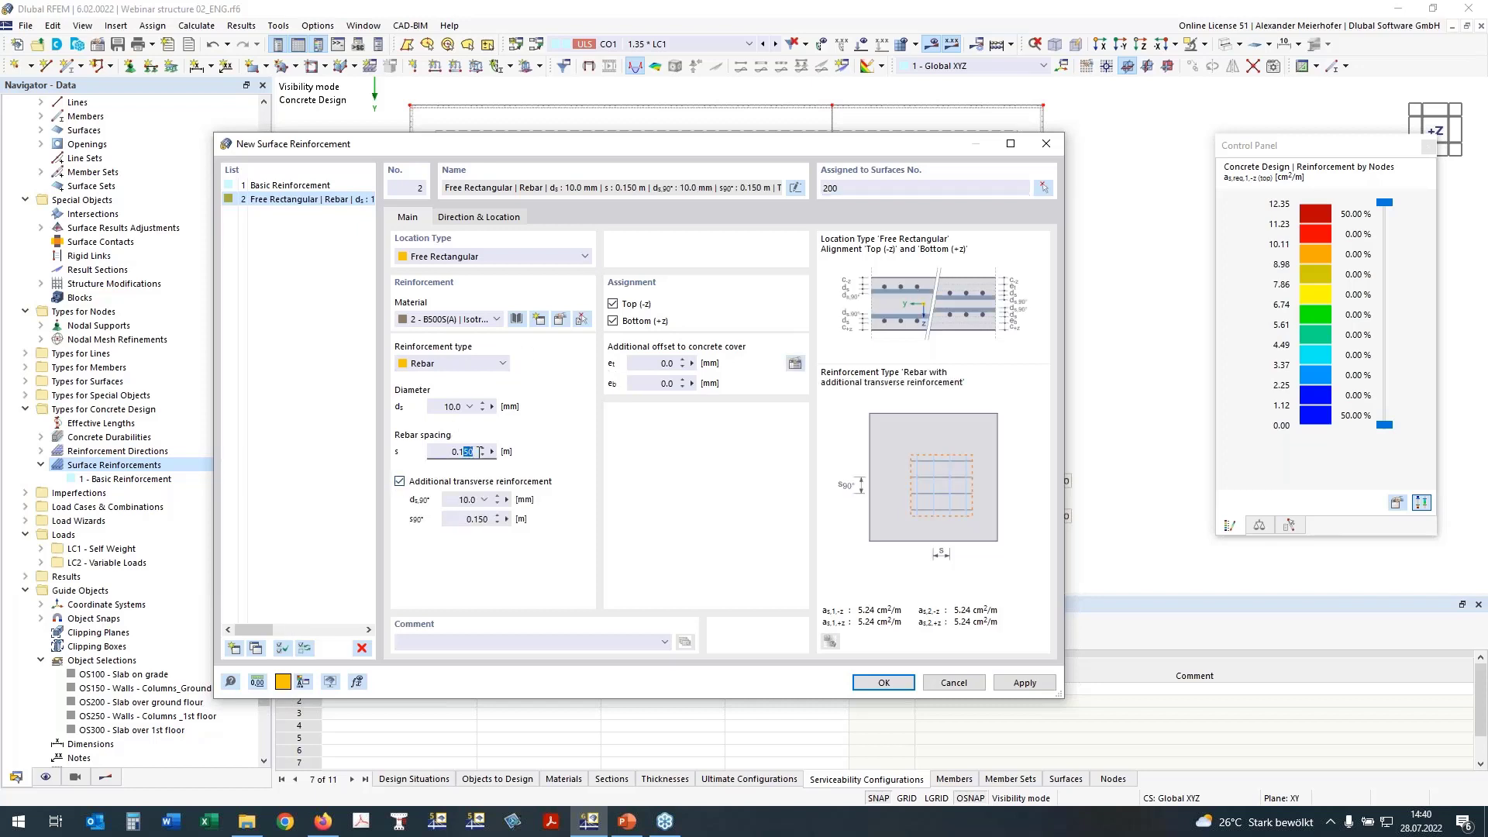
{"action": "type", "text": "0"}
{"action": "left_click_drag", "start_coordinate": [479, 525], "coordinate": [490, 524]}
{"action": "type", "text": "0"}
{"action": "left_click", "coordinate": [456, 452]}
{"action": "left_click", "coordinate": [618, 320]}
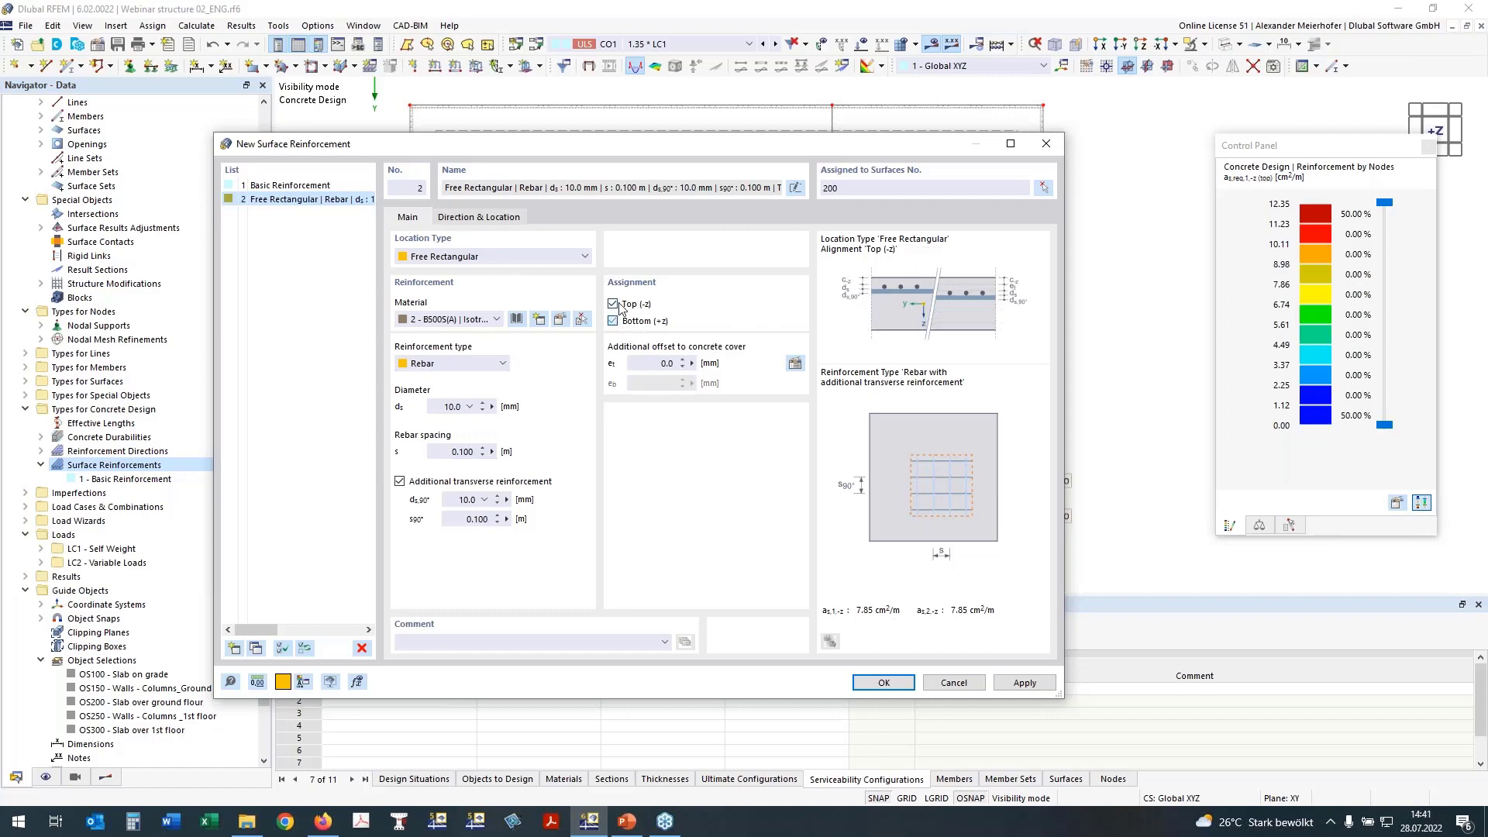
Step: Place the reinforcement rectangle around the second column from the slab's left end, from X 5.750, Y 11.250 to X 8.250, Y 13.000 m
{"action": "left_click", "coordinate": [494, 219]}
{"action": "left_click", "coordinate": [794, 330]}
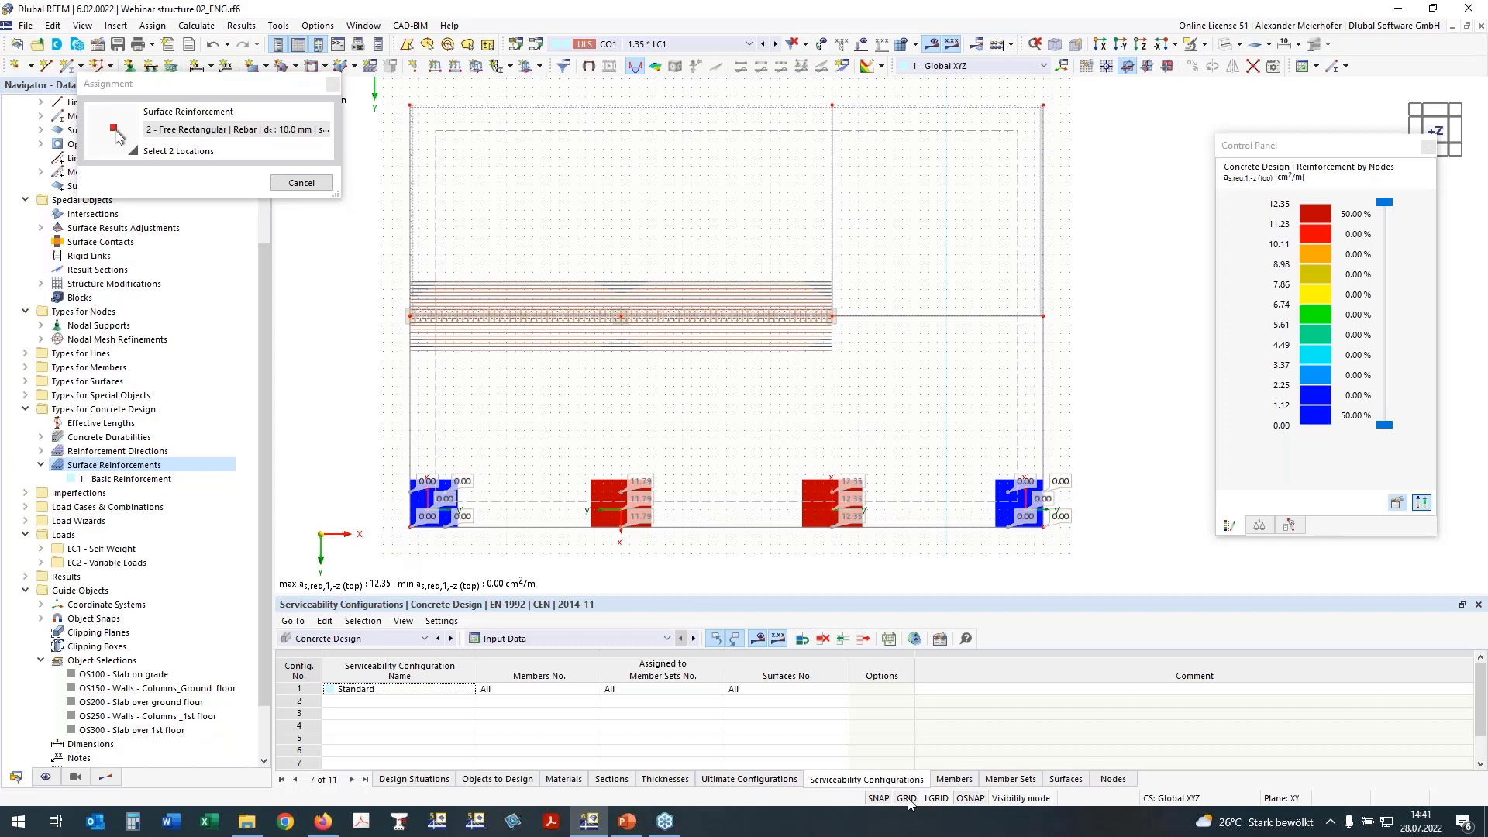
{"action": "left_click", "coordinate": [576, 465]}
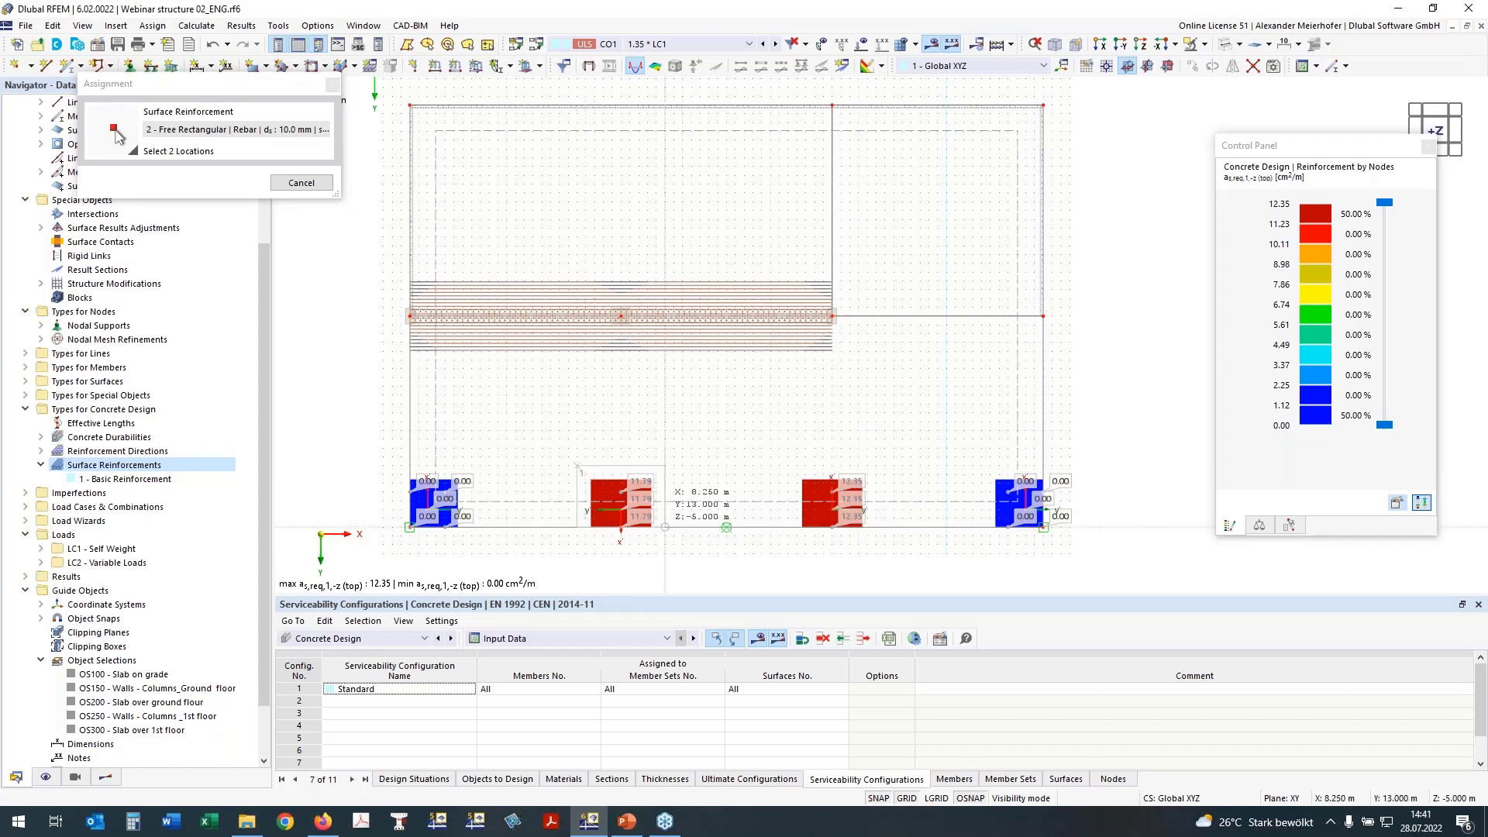
{"action": "left_click", "coordinate": [665, 527]}
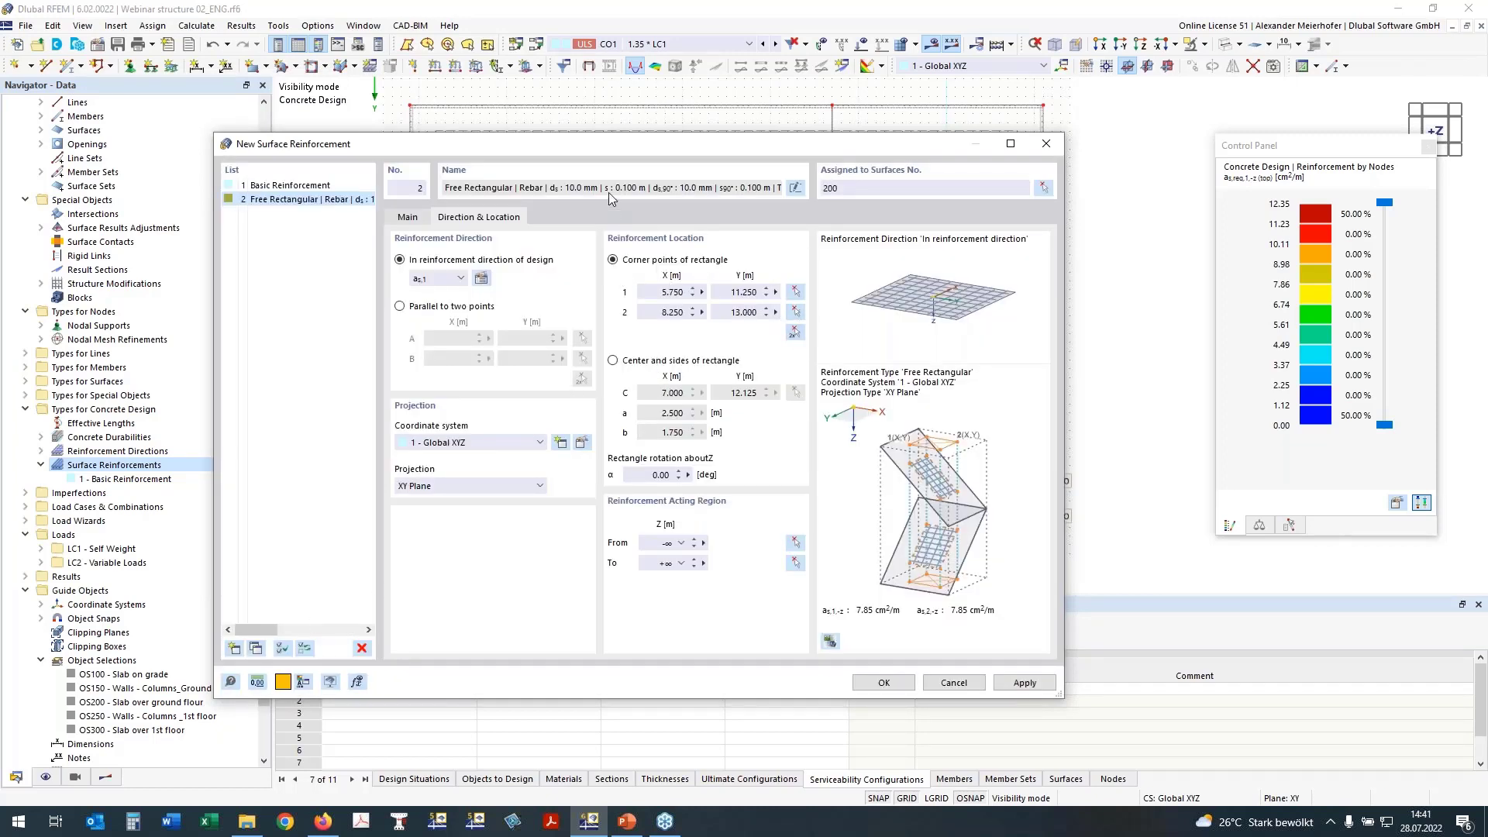
Step: Duplicate the reinforcement and place the copy around the third column, from X 11.750, Y 11.250 to X 14.250, Y 13.000 m
{"action": "left_click", "coordinate": [256, 648]}
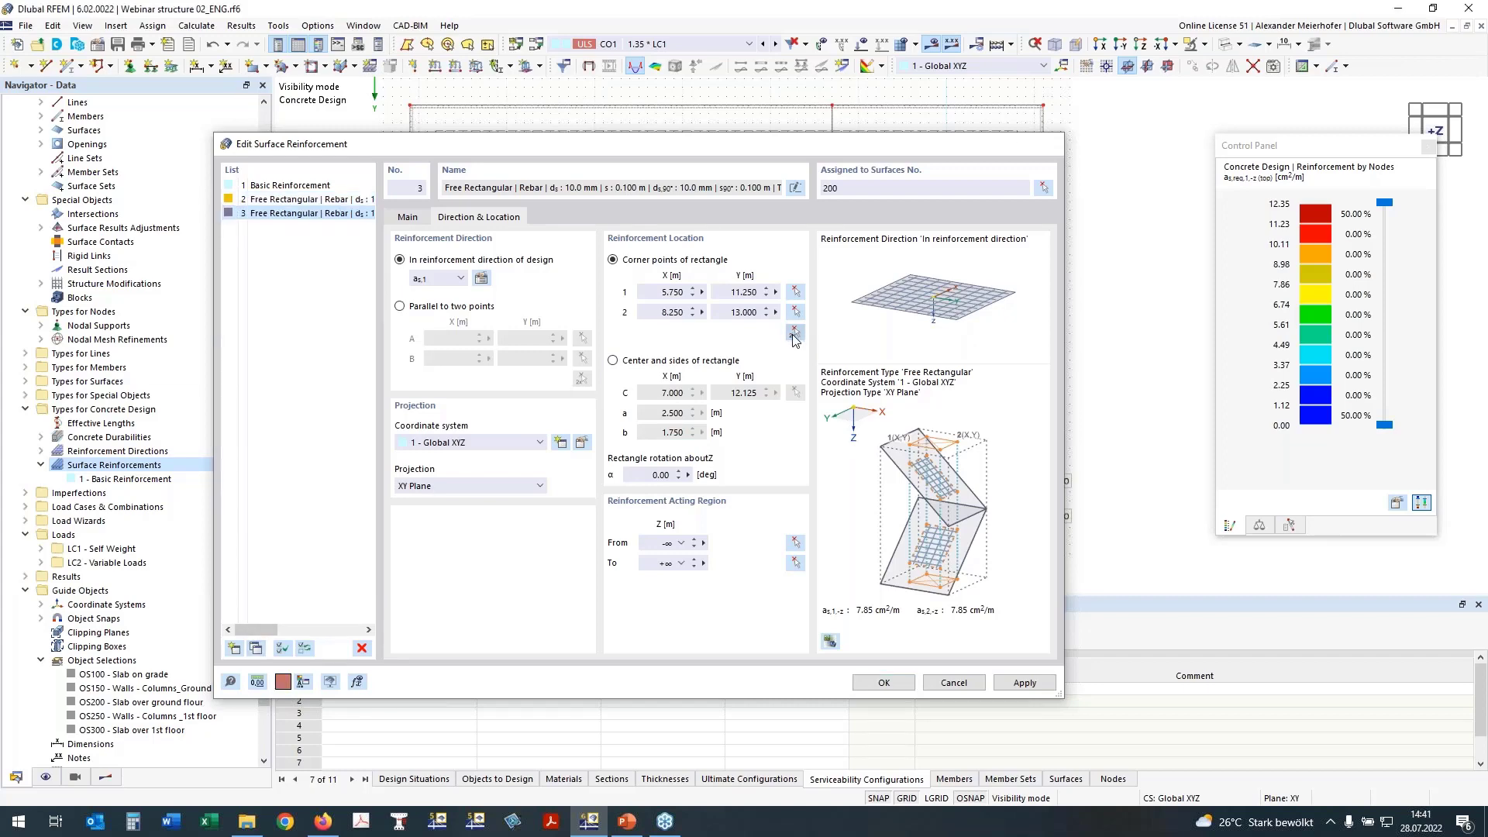
{"action": "left_click", "coordinate": [795, 334]}
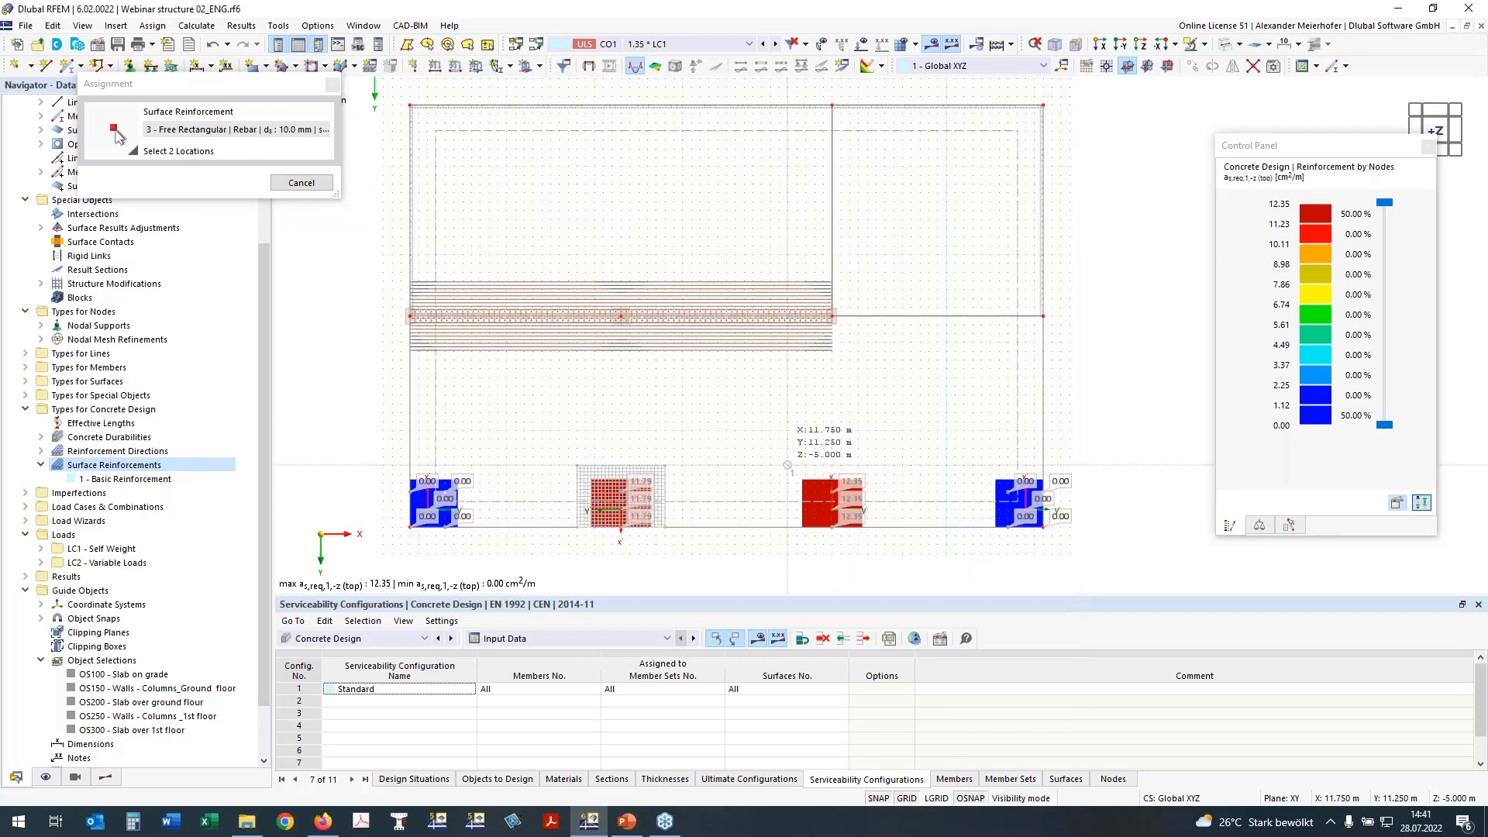
{"action": "left_click", "coordinate": [876, 527]}
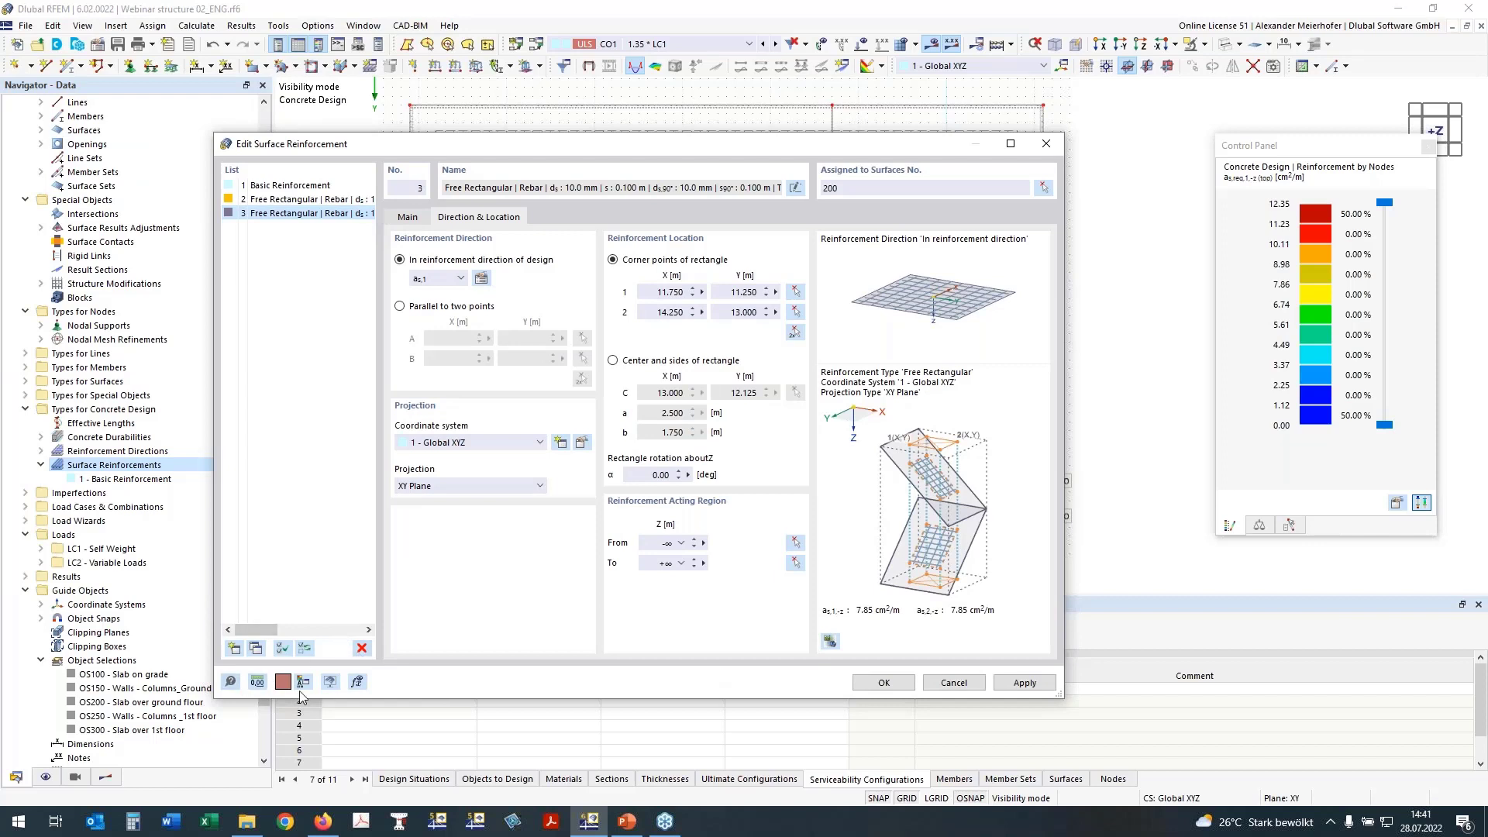
Step: Duplicate surface reinforcement 3 and start picking new corner points for the copy's rectangle
{"action": "left_click", "coordinate": [249, 653]}
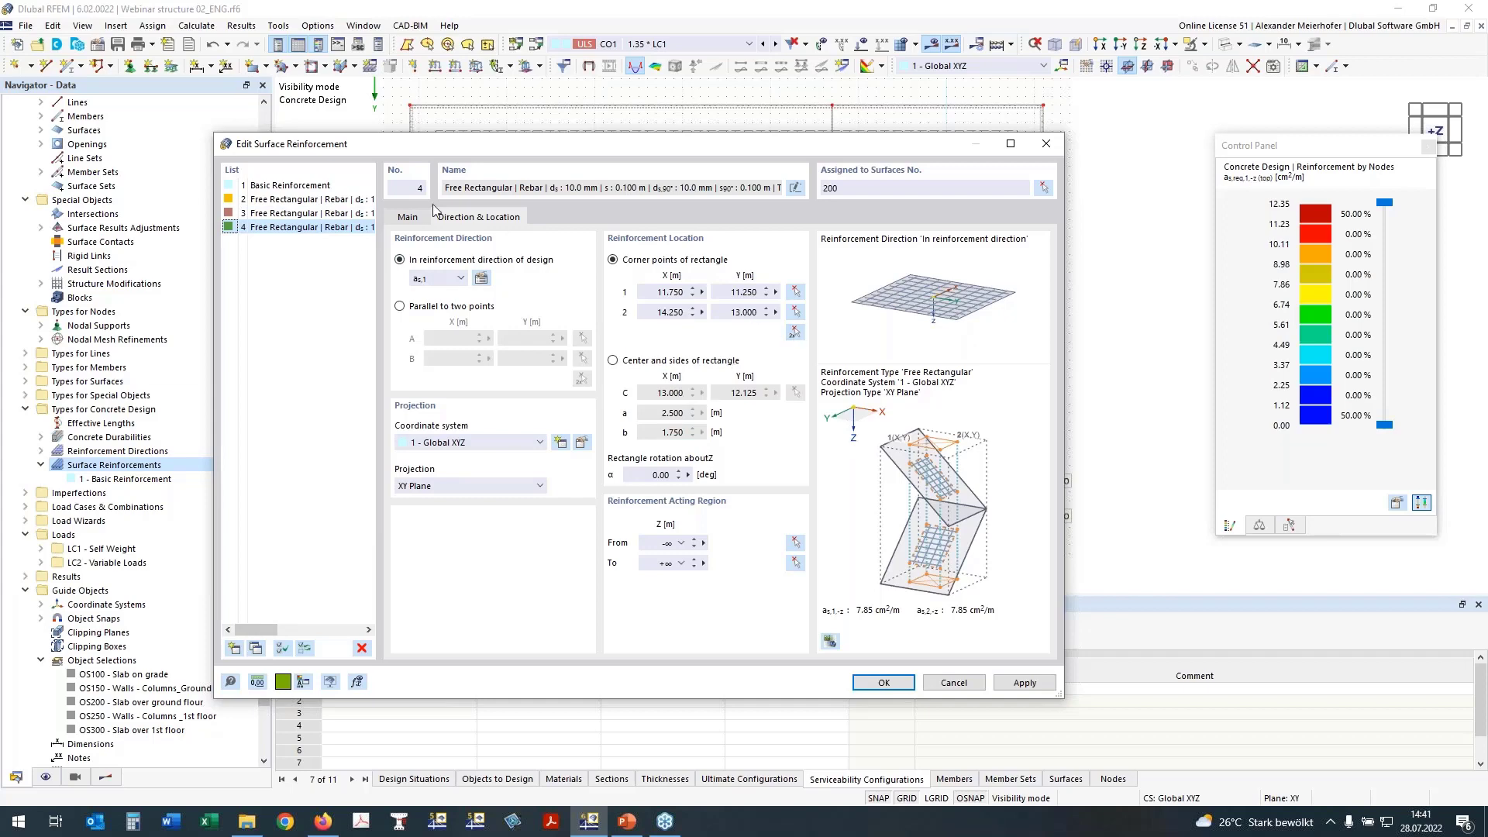
{"action": "left_click", "coordinate": [408, 217]}
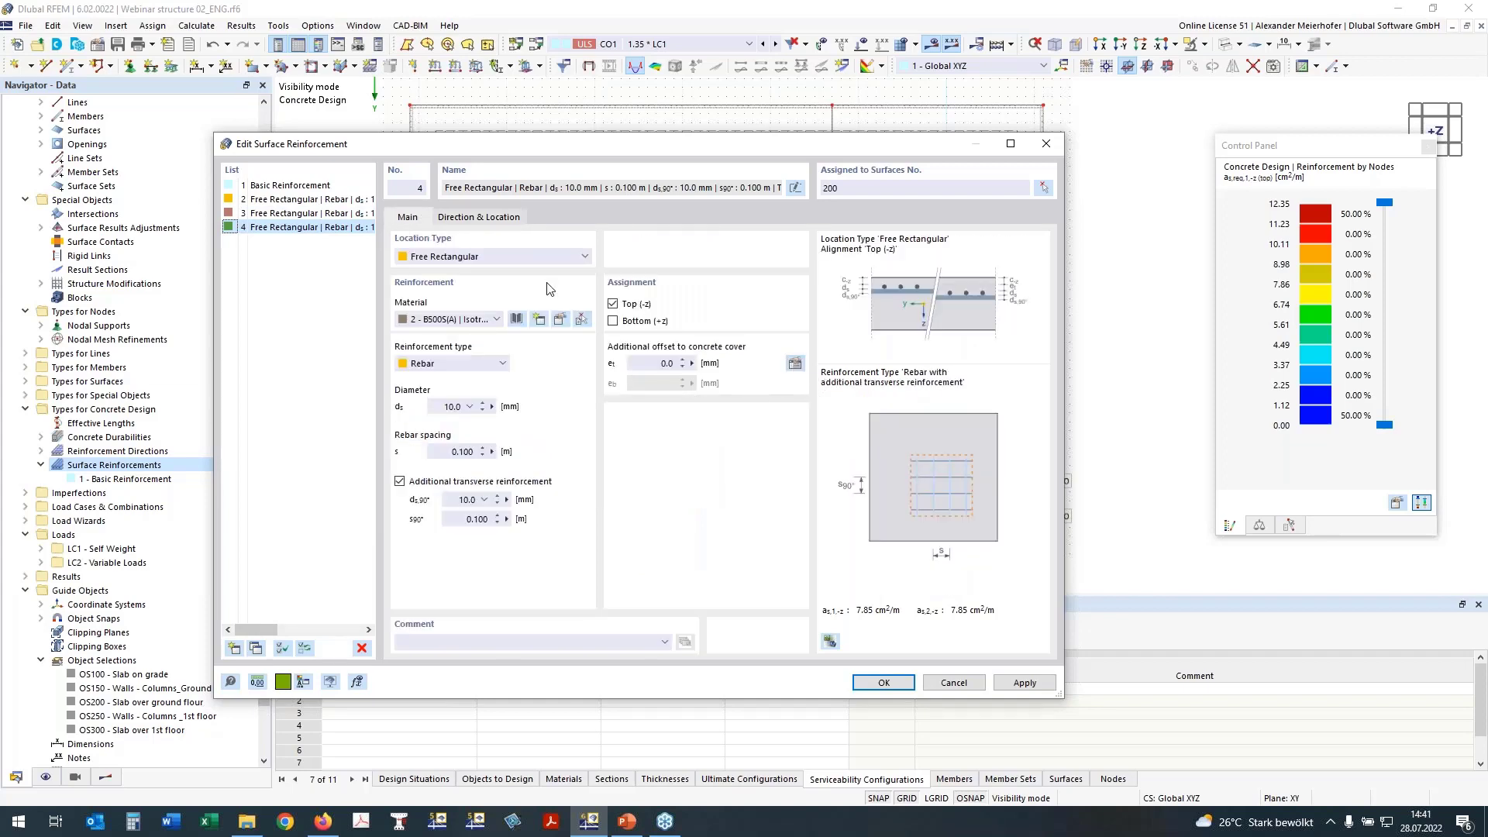
{"action": "left_click", "coordinate": [507, 218]}
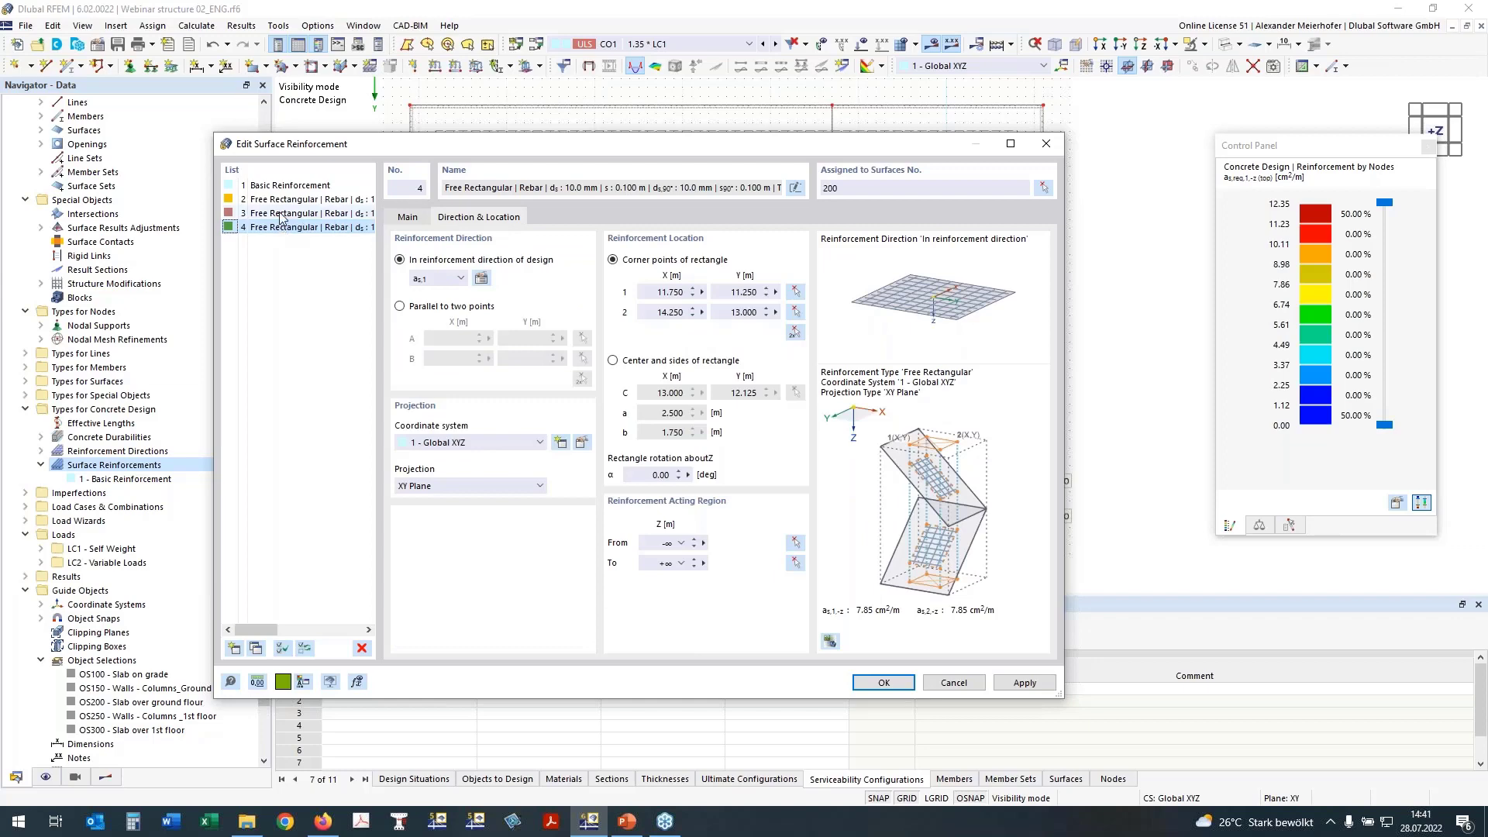
{"action": "left_click", "coordinate": [793, 334]}
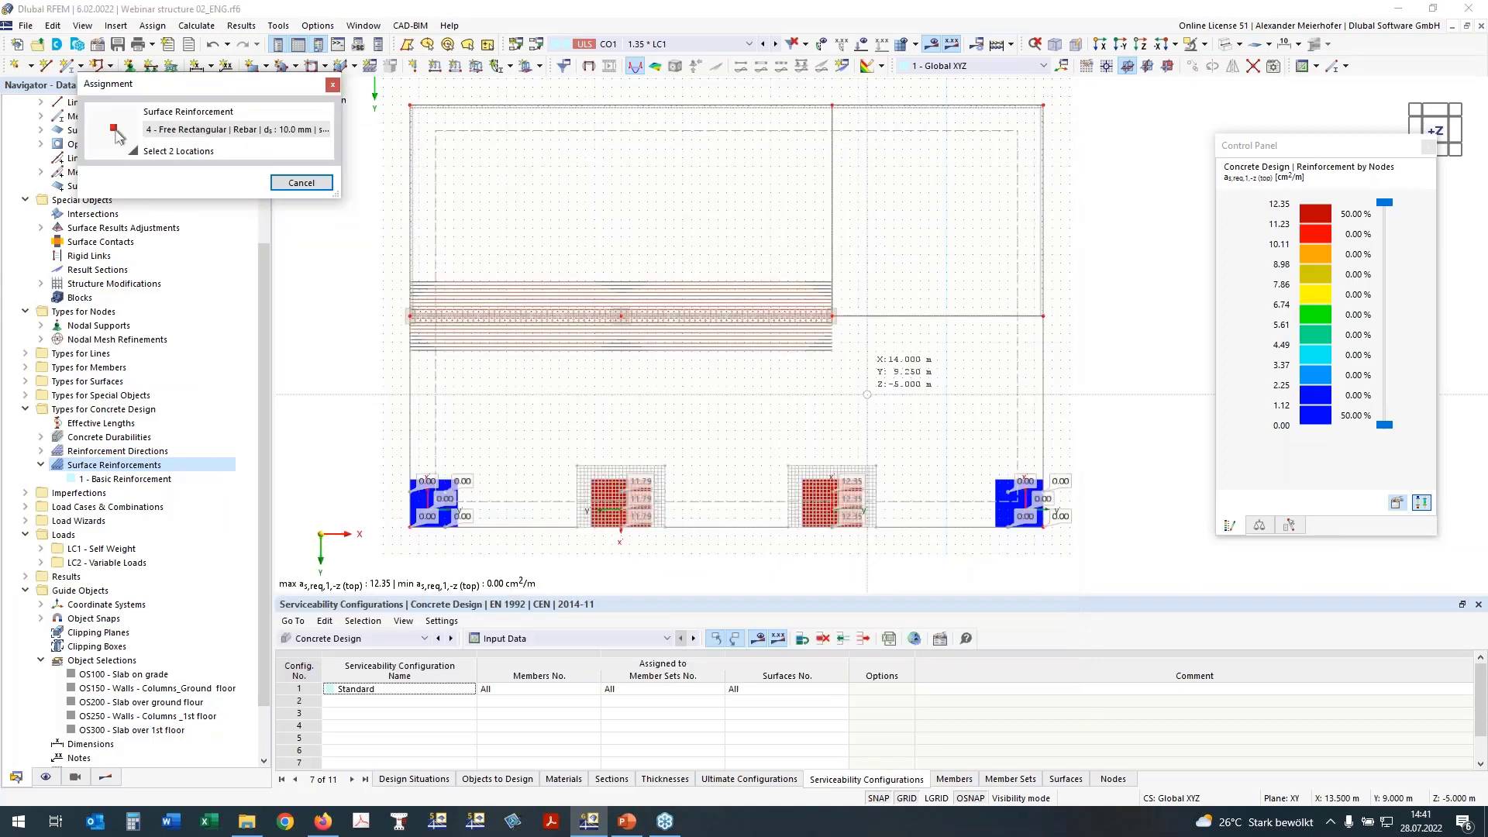
Step: Show the surfaces' not covered top reinforcement in direction 1 and place the copied rectangle from X 11.750, Y 1.000 to X 14.250, Y 8.000 m
{"action": "left_click", "coordinate": [106, 777]}
{"action": "left_click_drag", "start_coordinate": [183, 87], "coordinate": [308, 82]}
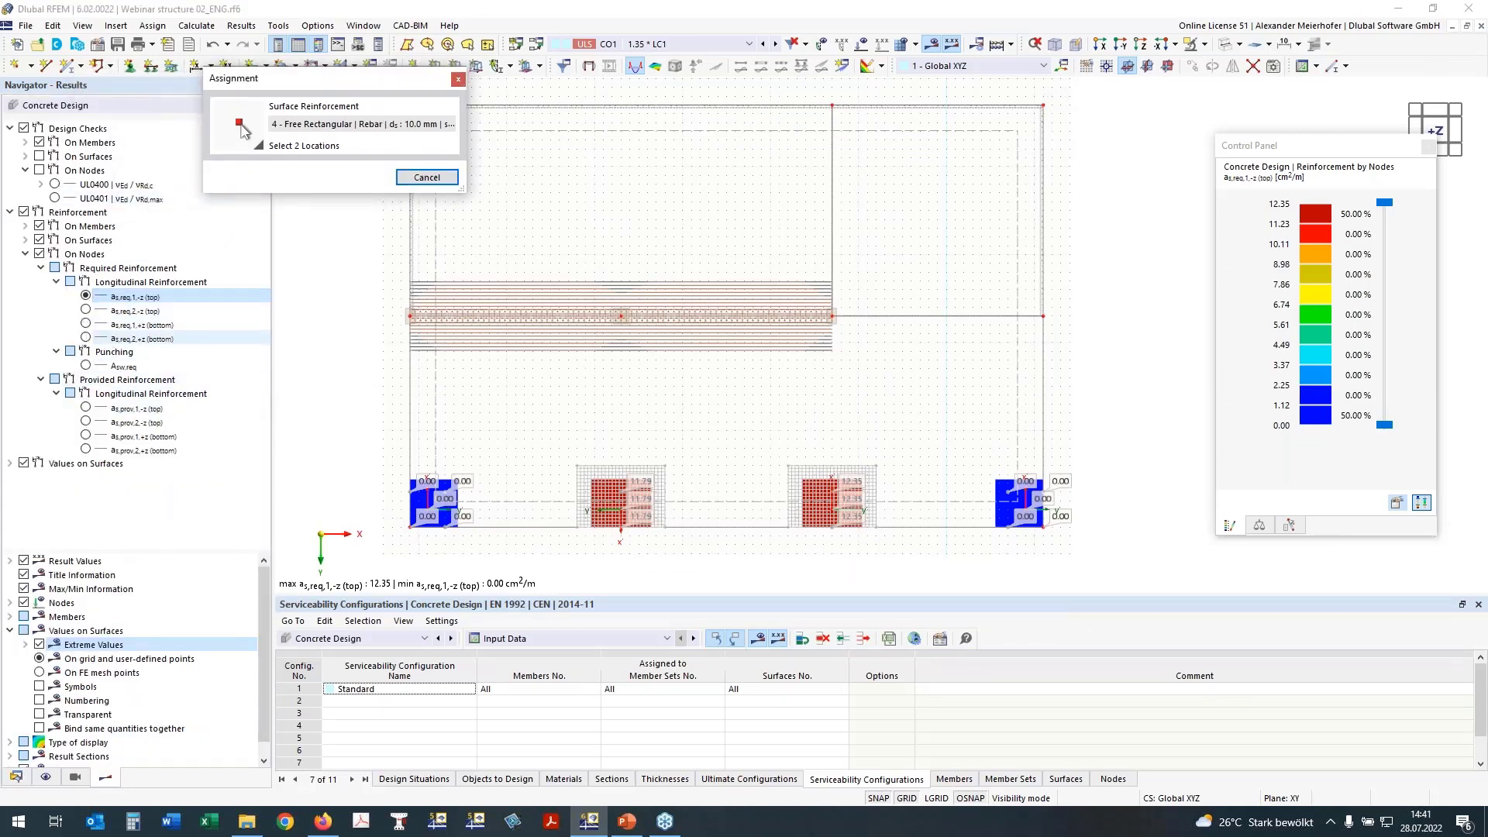
{"action": "left_click", "coordinate": [41, 269]}
{"action": "left_click", "coordinate": [39, 254]}
{"action": "left_click", "coordinate": [25, 240]}
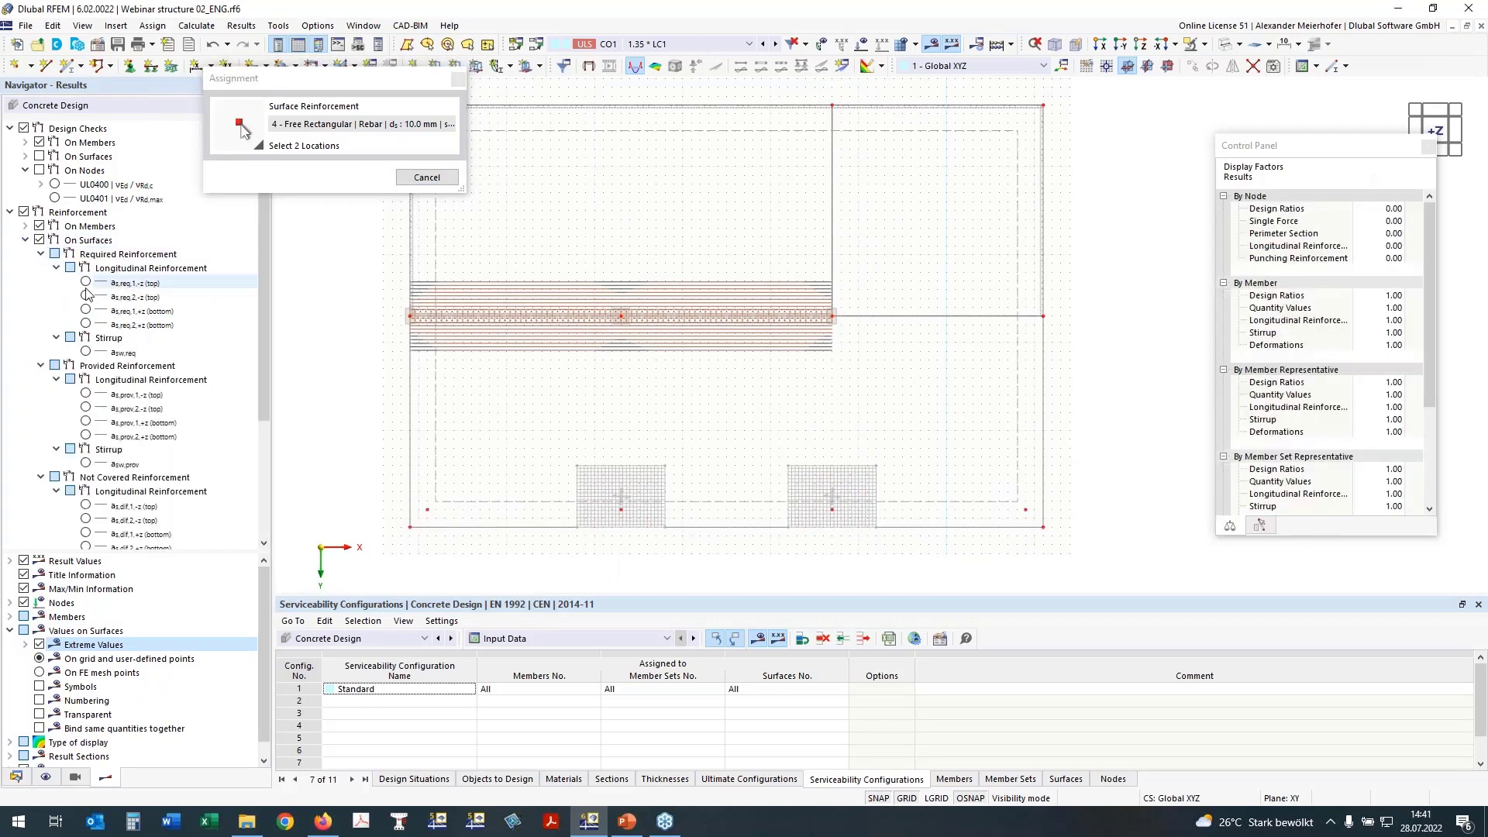
{"action": "left_click", "coordinate": [41, 254]}
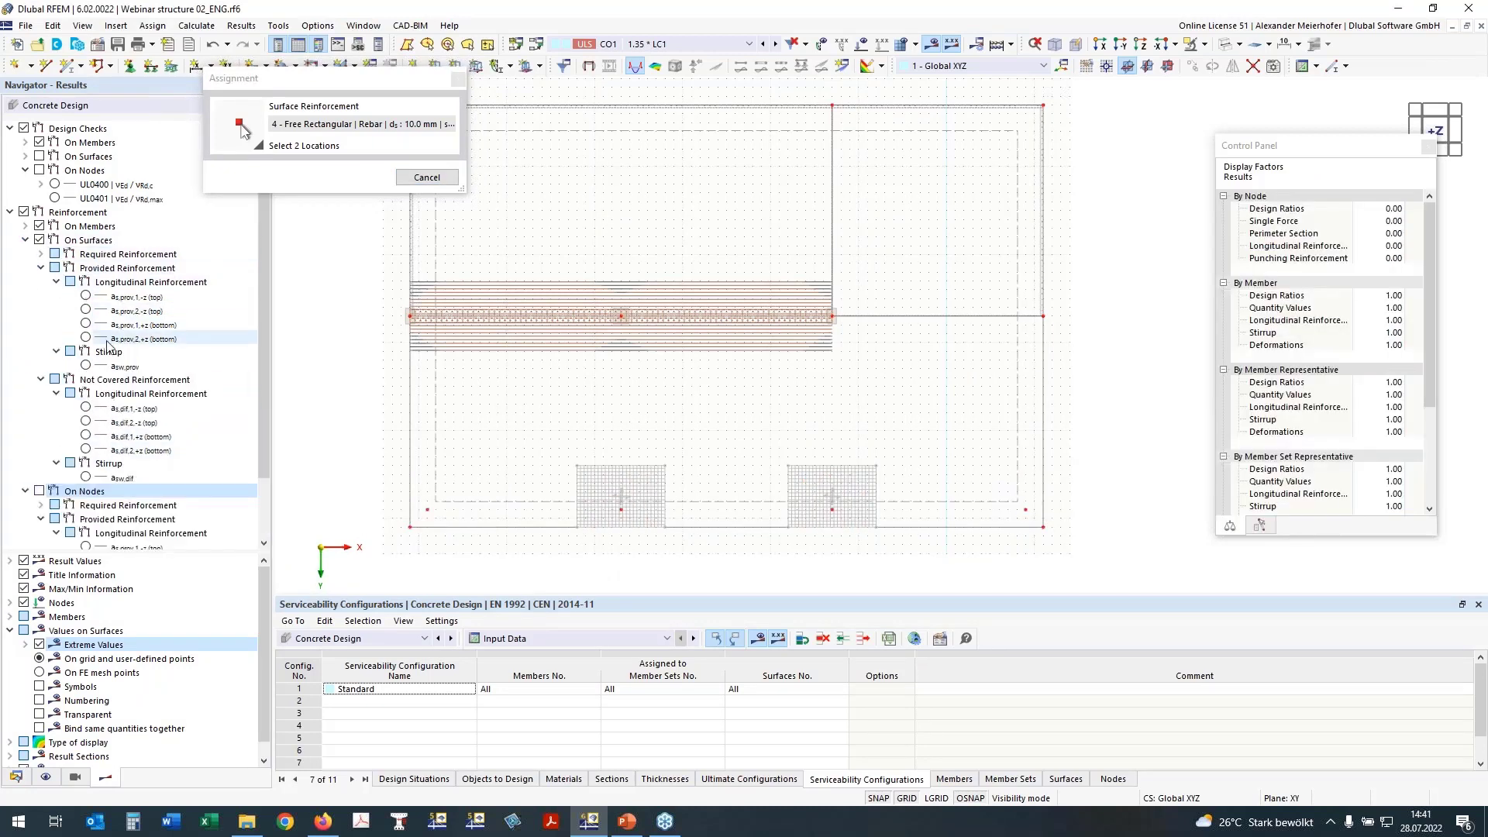
{"action": "left_click", "coordinate": [86, 408]}
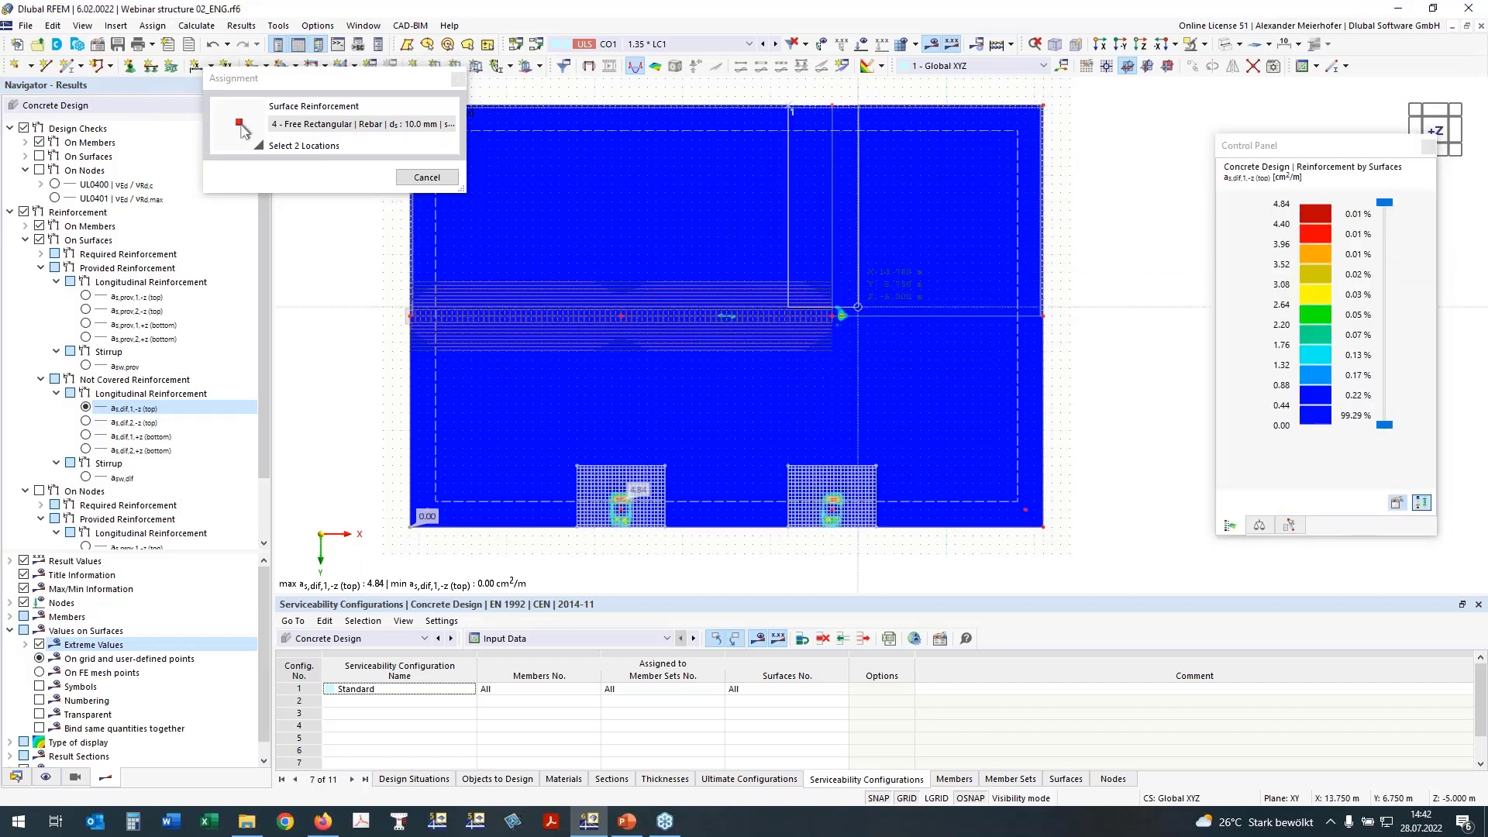
{"action": "left_click", "coordinate": [875, 351]}
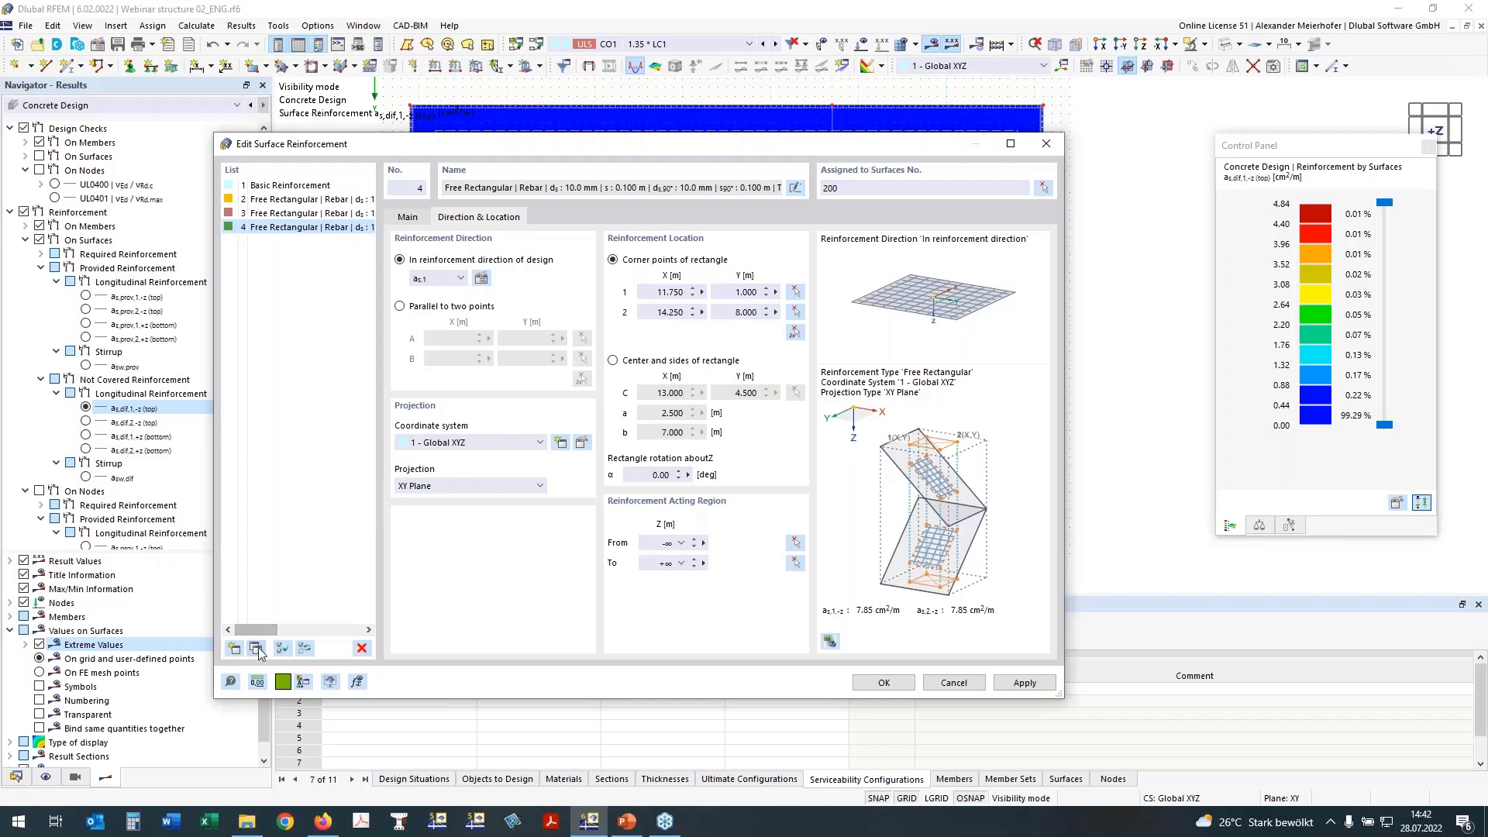
Step: Duplicate surface reinforcement 4, set the copy's design direction to as,2 and show the not covered top reinforcement in direction 2
{"action": "left_click", "coordinate": [257, 650]}
{"action": "left_click", "coordinate": [442, 279]}
{"action": "left_click", "coordinate": [440, 308]}
{"action": "left_click", "coordinate": [791, 335]}
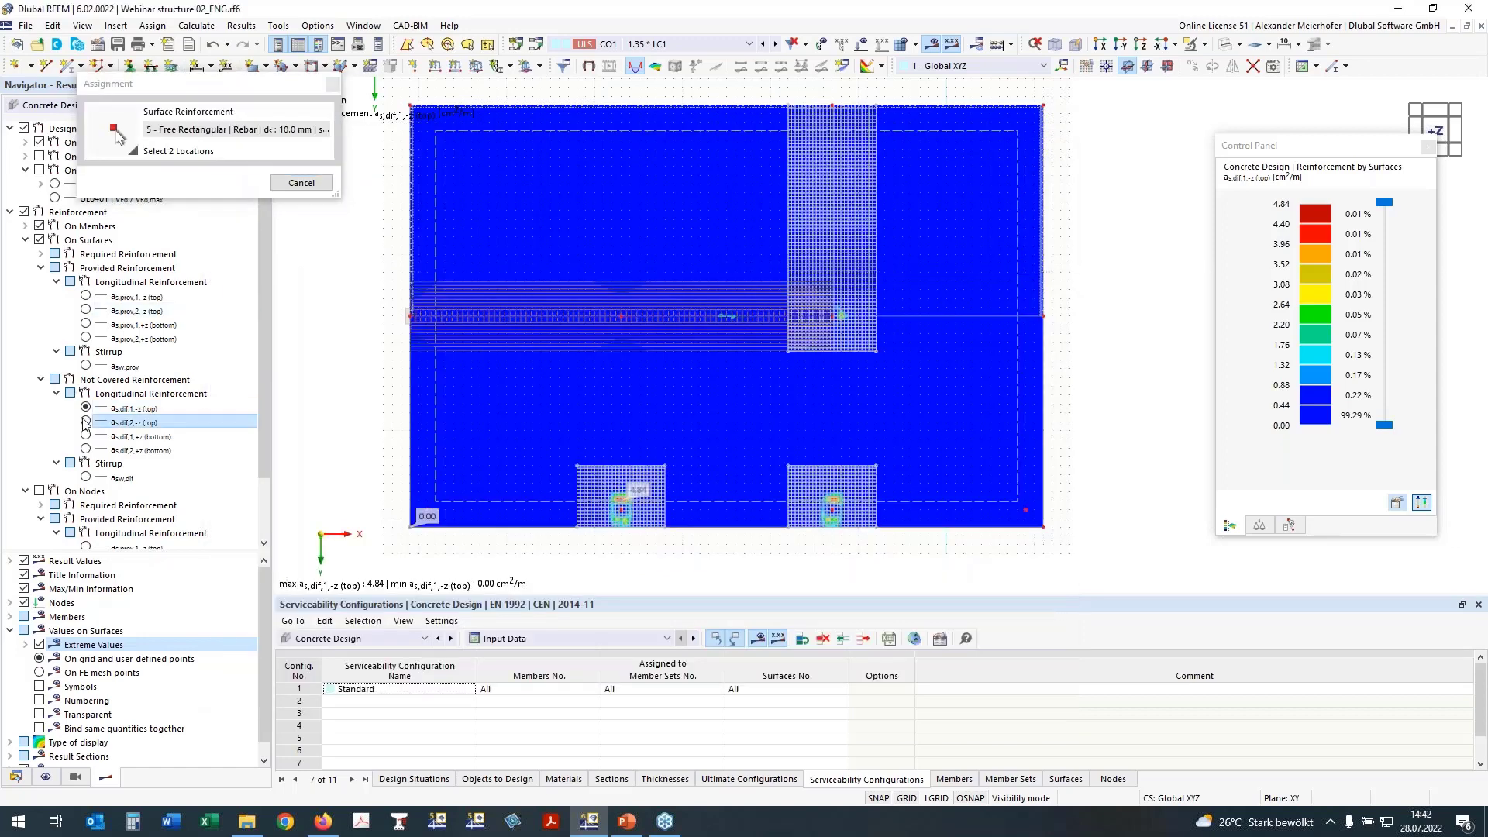
{"action": "left_click", "coordinate": [85, 420]}
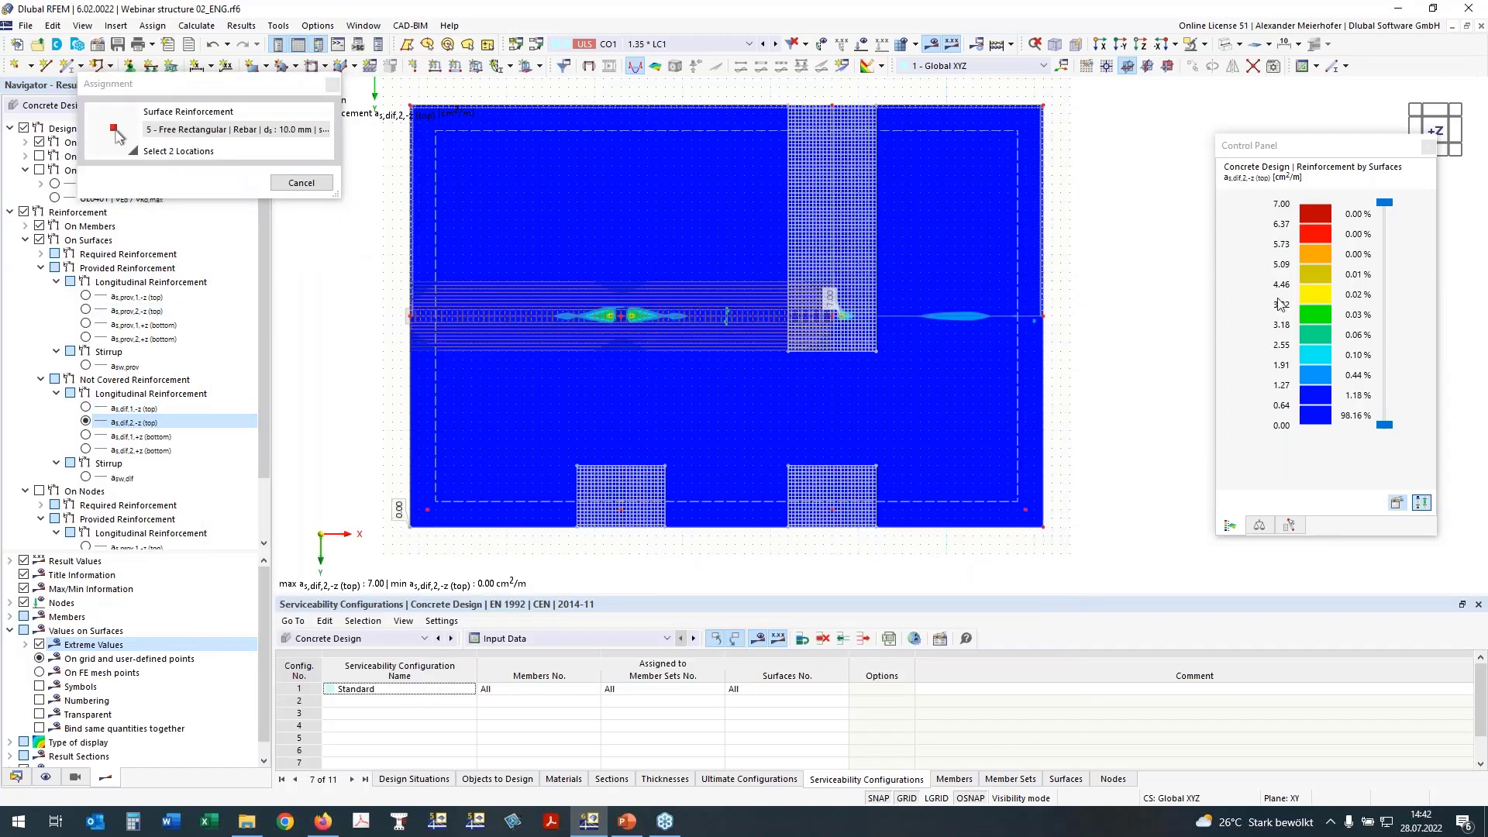
Step: Place the copy's rectangle across the slab's full width, from X 1.000, Y 5.750 to X 19.000, Y 8.500 m
{"action": "left_click", "coordinate": [410, 272]}
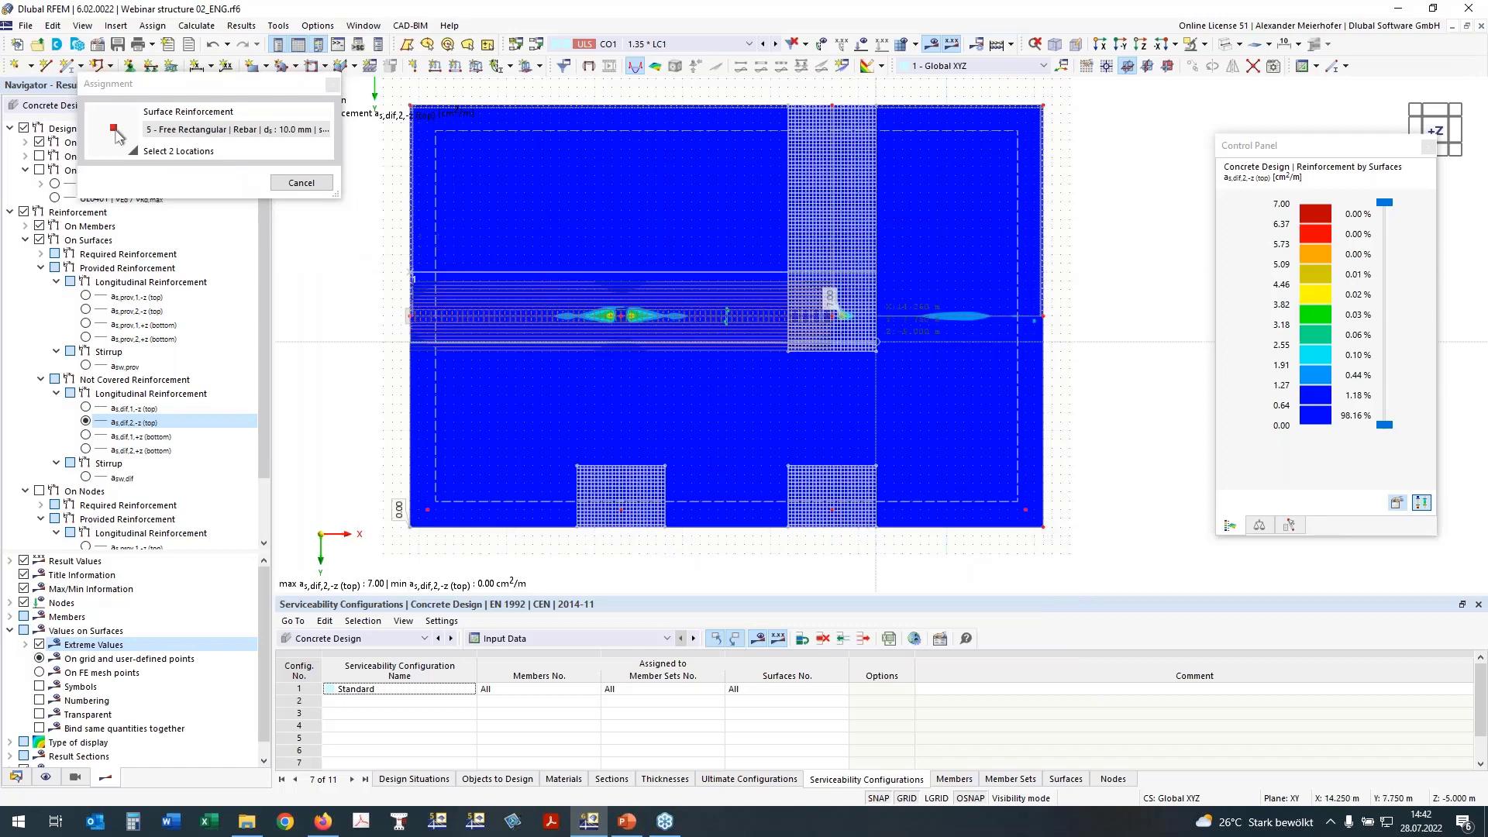
{"action": "left_click", "coordinate": [1042, 351]}
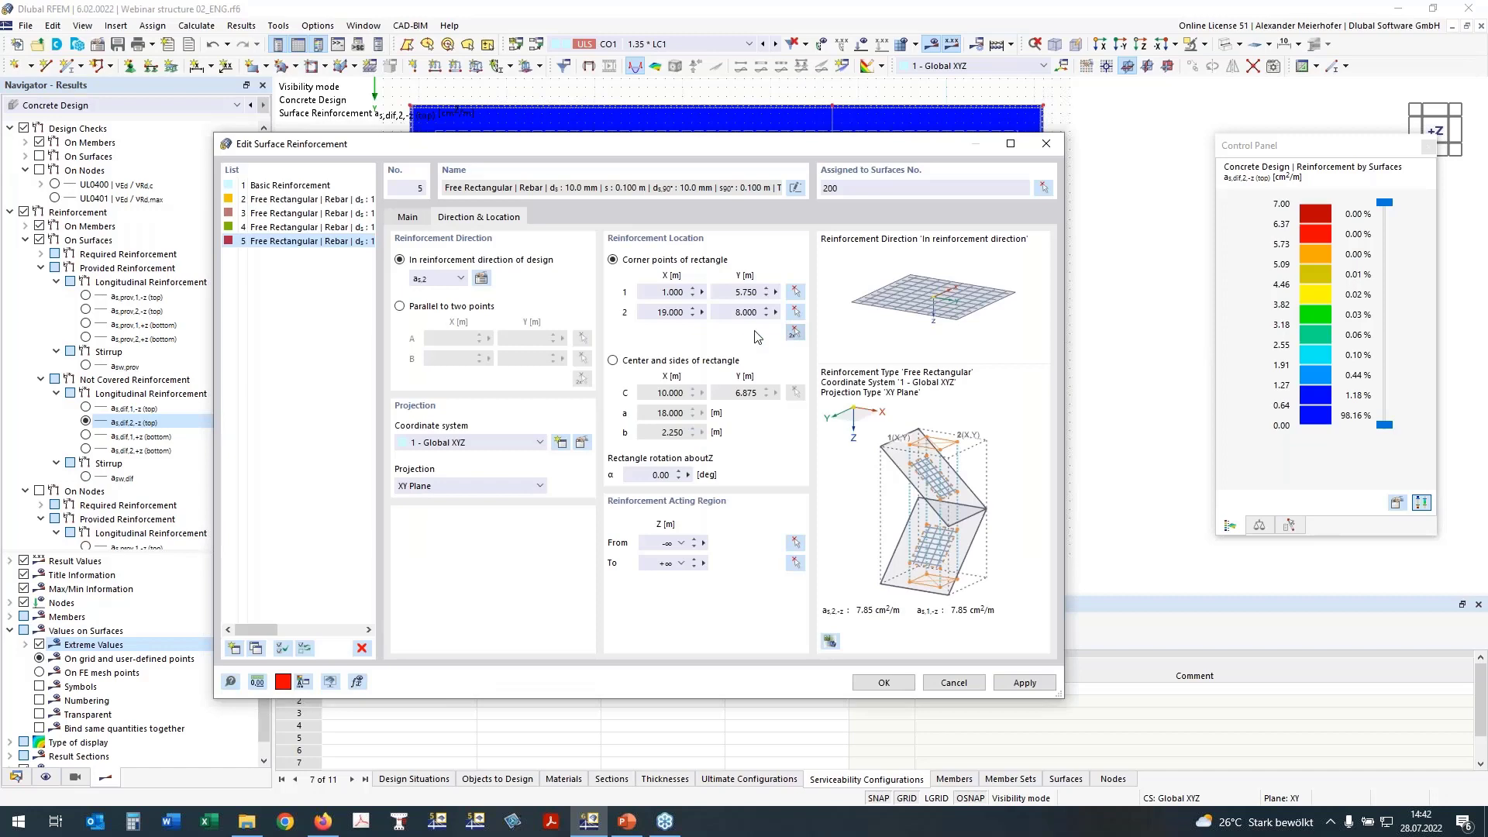
{"action": "left_click", "coordinate": [481, 277]}
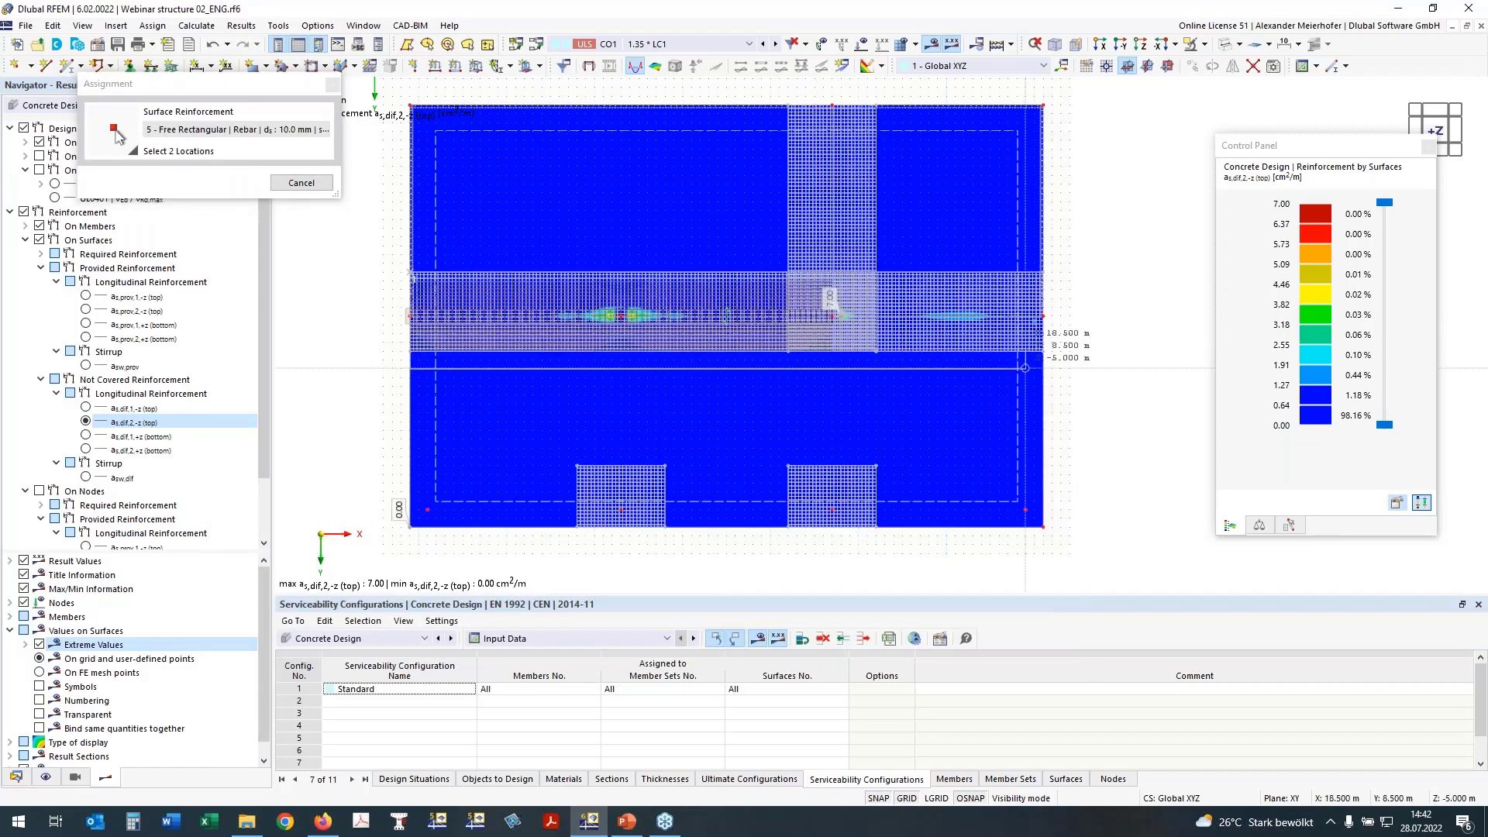
{"action": "left_click", "coordinate": [1043, 315]}
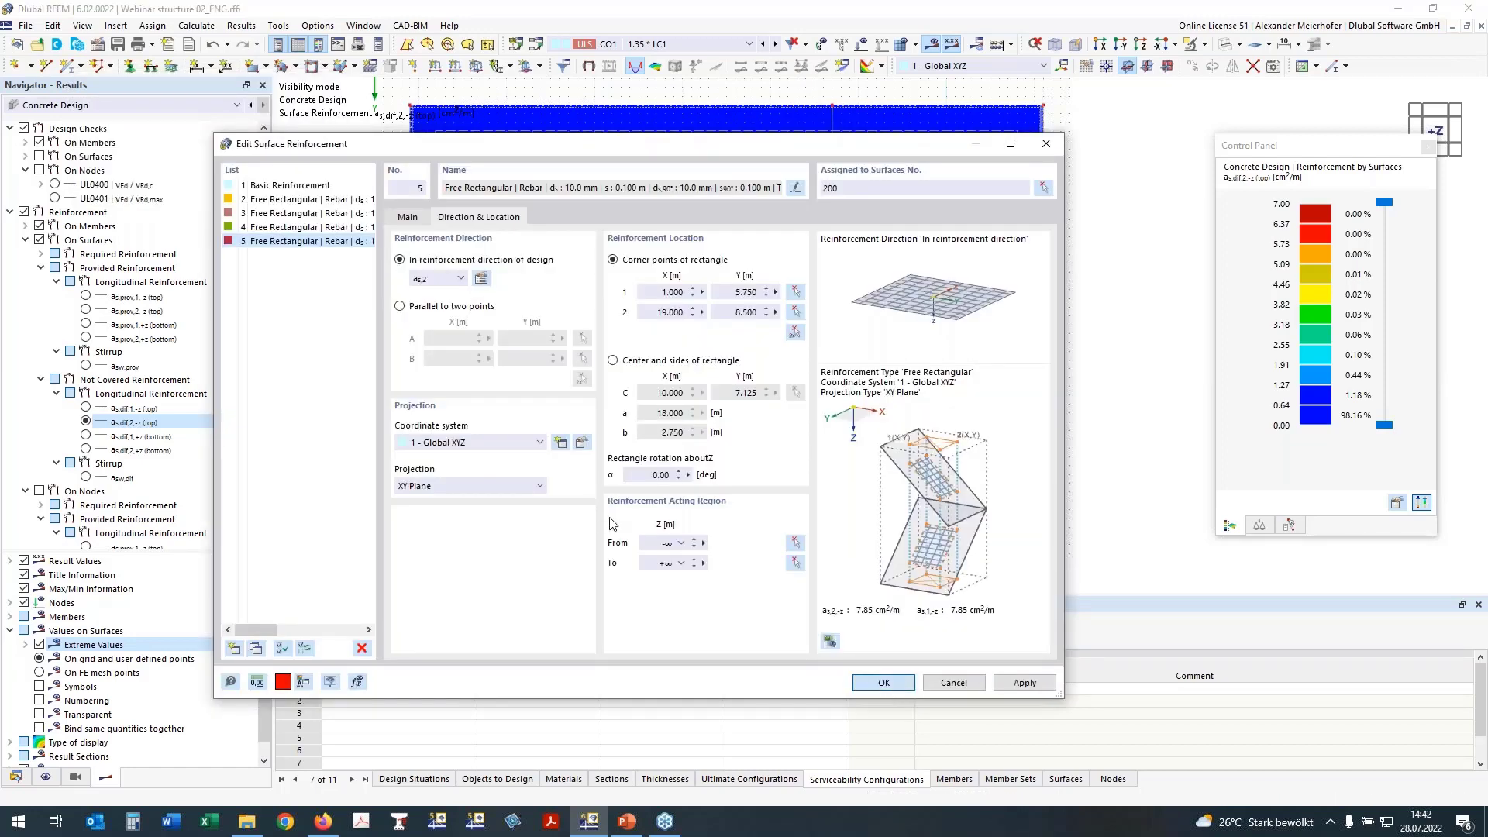
{"action": "key", "text": "Return"}
Step: Hide the surface results and member reinforcement, and display the surface reinforcements without the On Surface type
{"action": "mouse_move", "coordinate": [304, 397]}
{"action": "middle_mouse_down", "text": "ctrl"}
{"action": "mouse_move", "coordinate": [327, 360]}
{"action": "mouse_move", "coordinate": [303, 418]}
{"action": "middle_mouse_up", "text": "ctrl"}
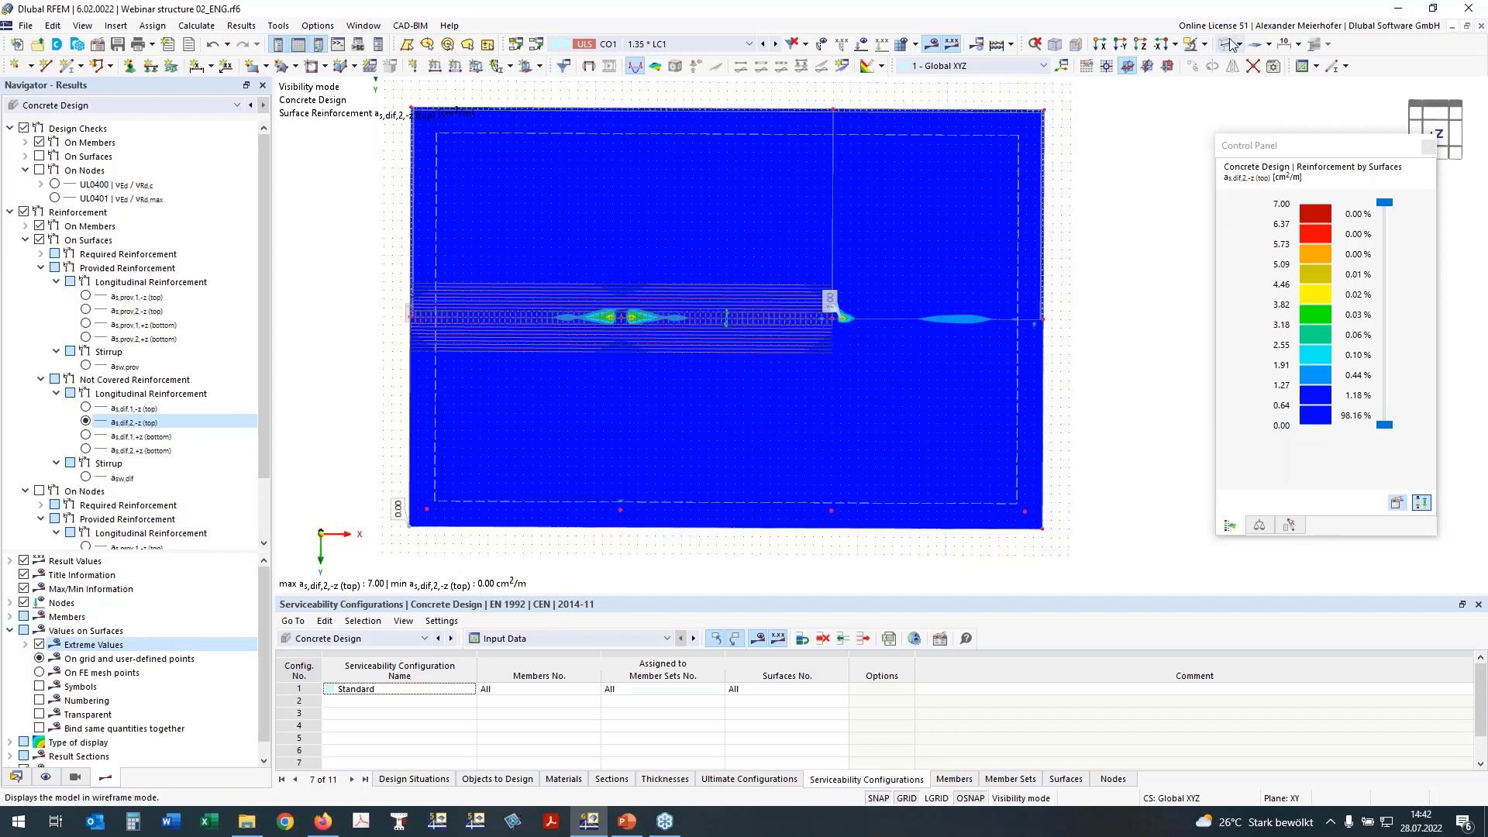
{"action": "left_click", "coordinate": [39, 239]}
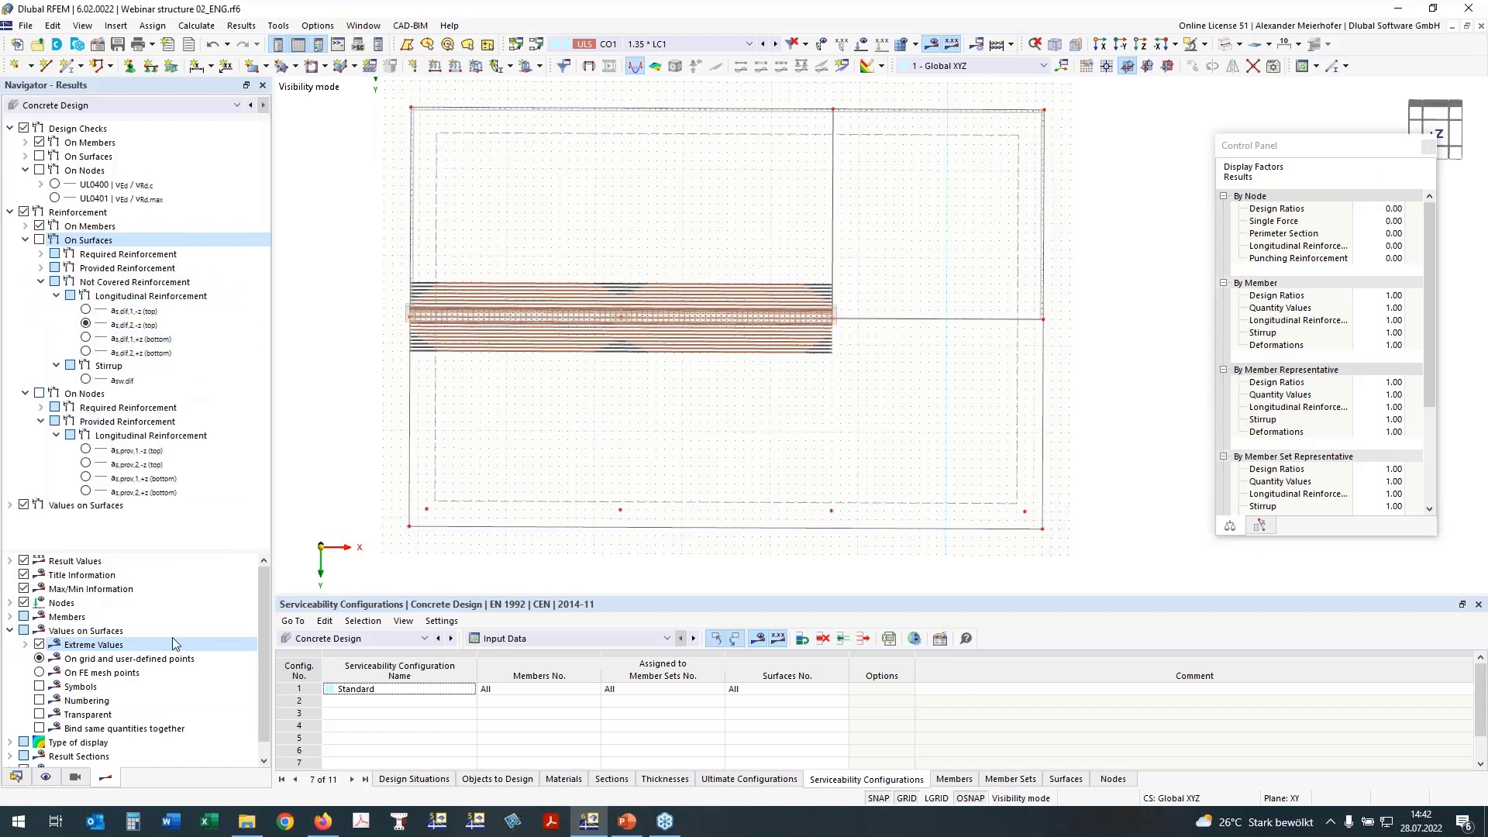
{"action": "left_click", "coordinate": [45, 777]}
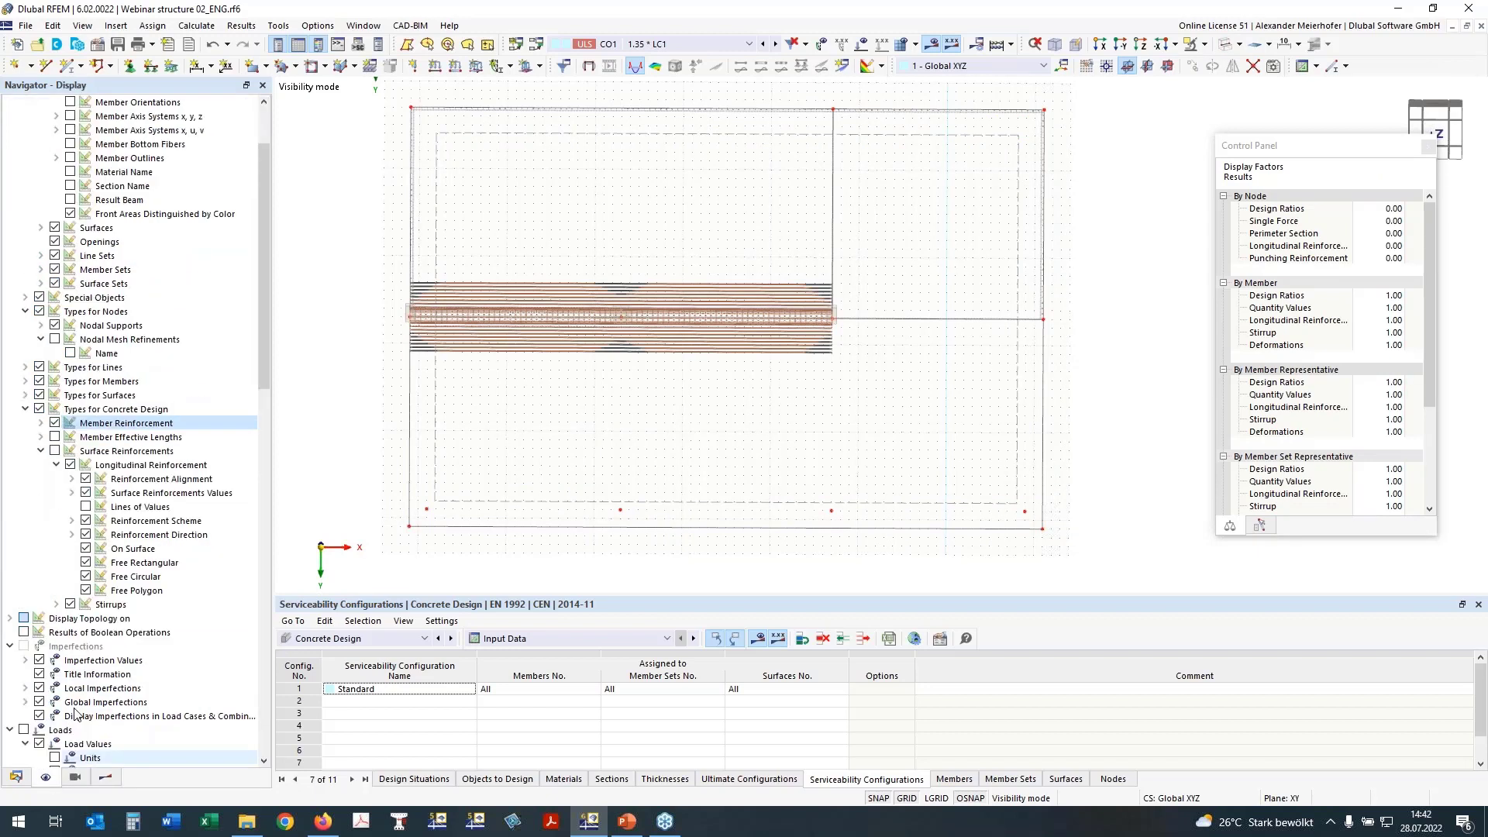
{"action": "left_click", "coordinate": [54, 451]}
{"action": "left_click", "coordinate": [87, 552]}
{"action": "left_click", "coordinate": [85, 549]}
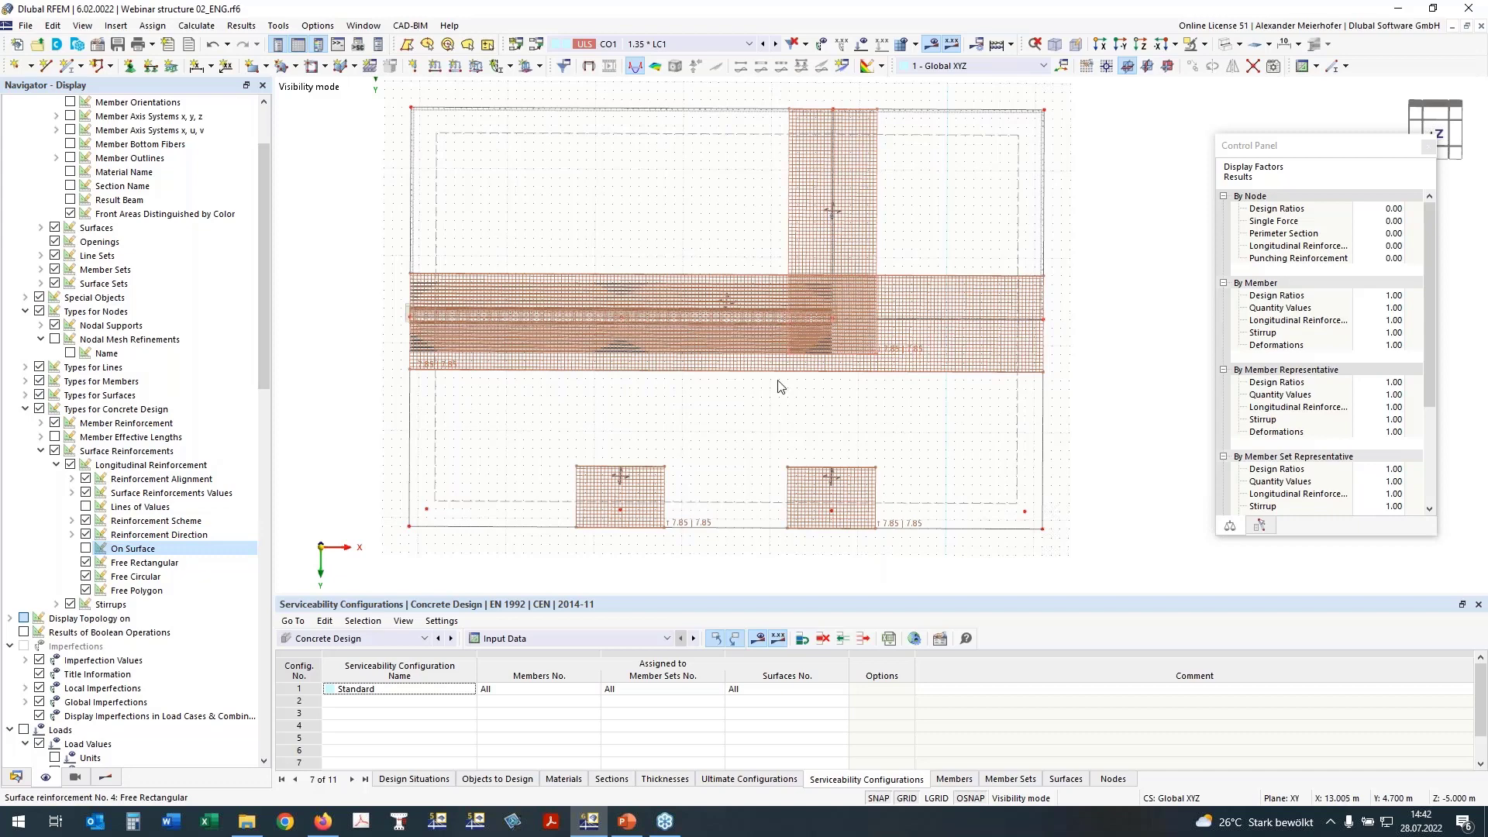
{"action": "left_click", "coordinate": [54, 422]}
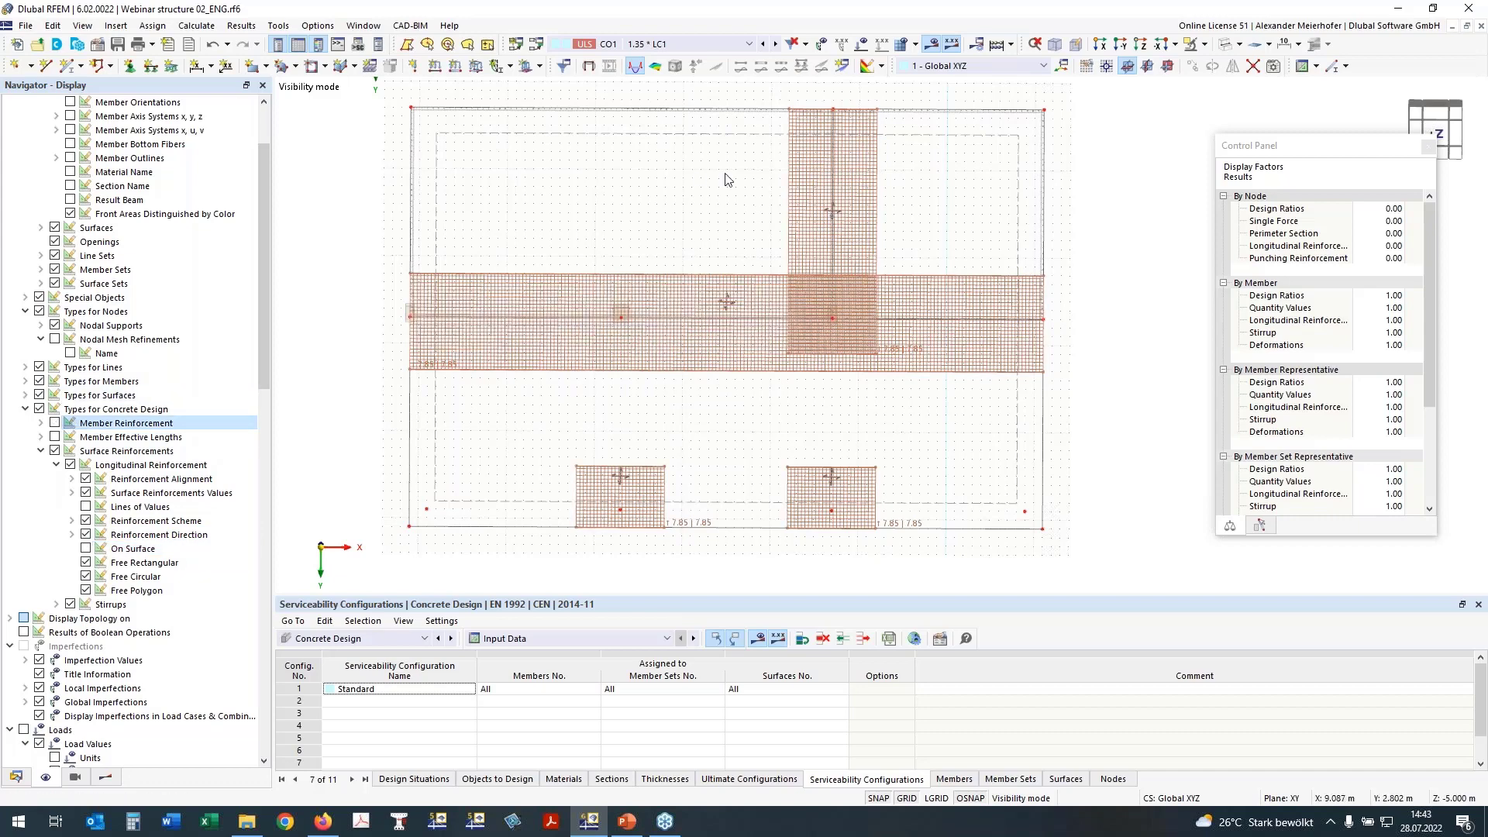
Step: Remove the additional transverse reinforcement from surface reinforcement 5, the strip spanning the slab's full width
{"action": "scroll", "coordinate": [478, 343], "scroll_direction": "up", "scroll_amount": 3}
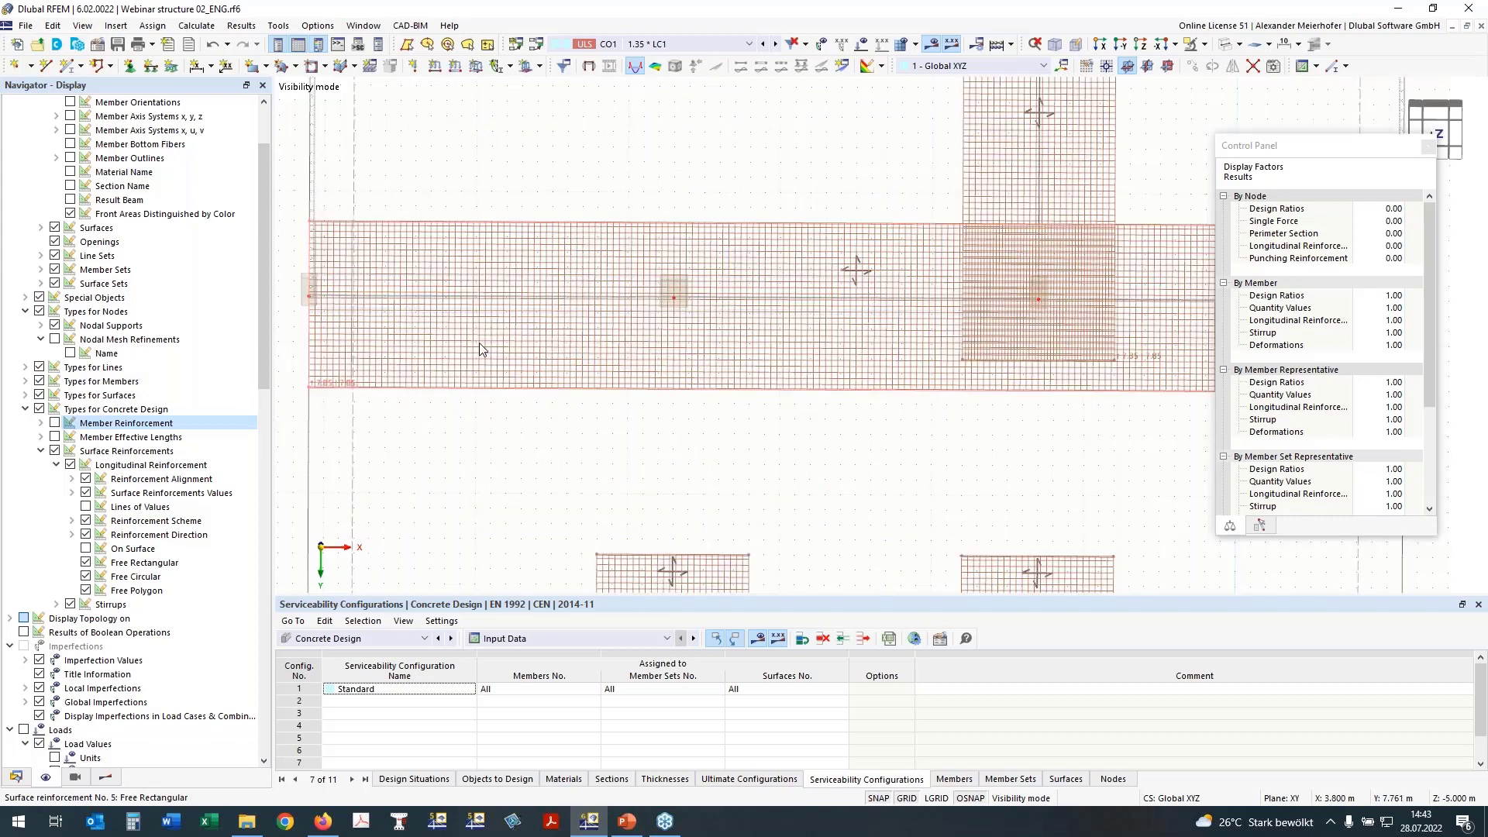
{"action": "double_click", "coordinate": [457, 387]}
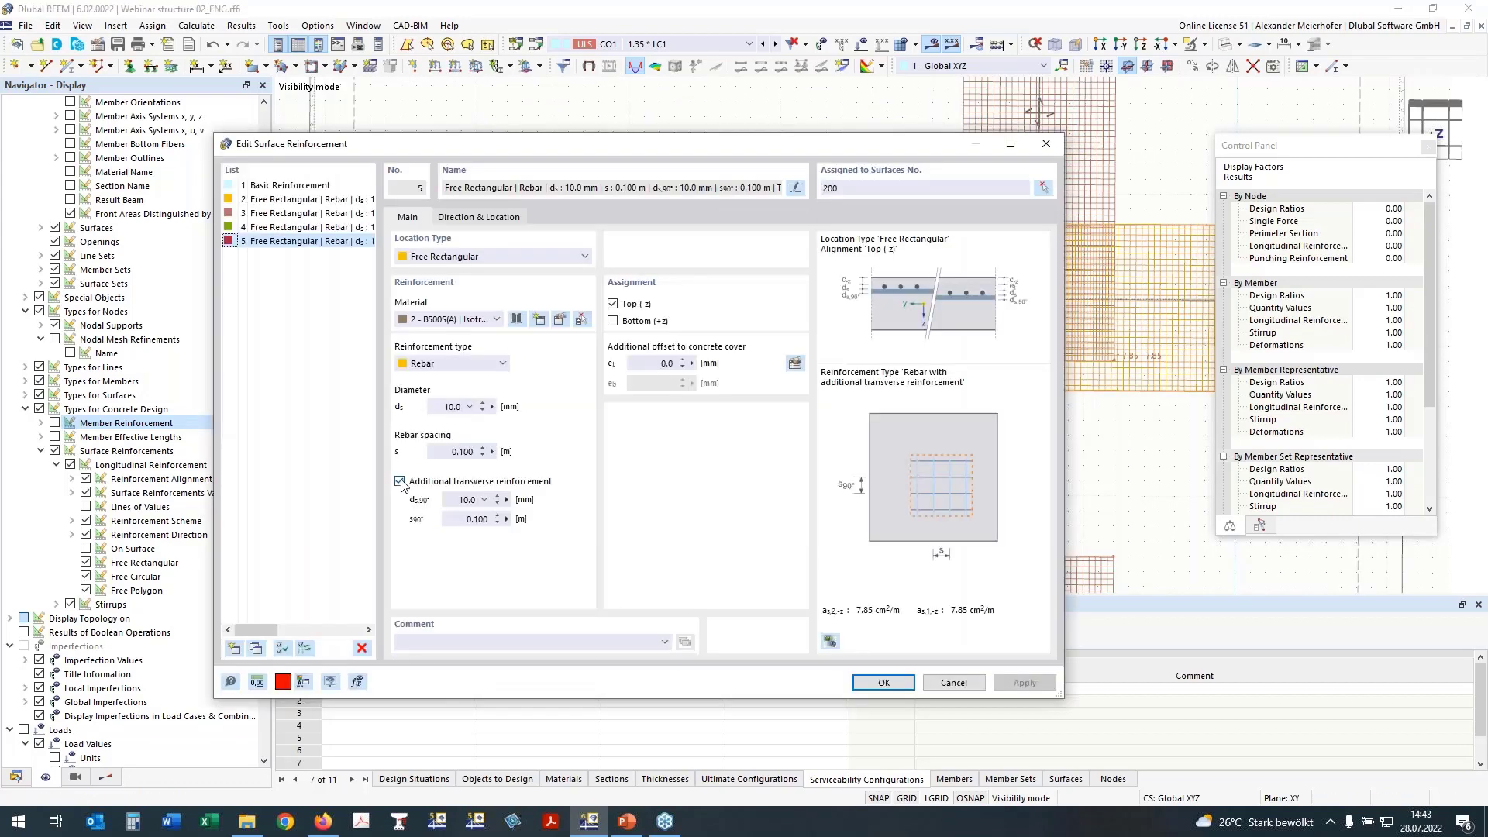
{"action": "left_click", "coordinate": [400, 482]}
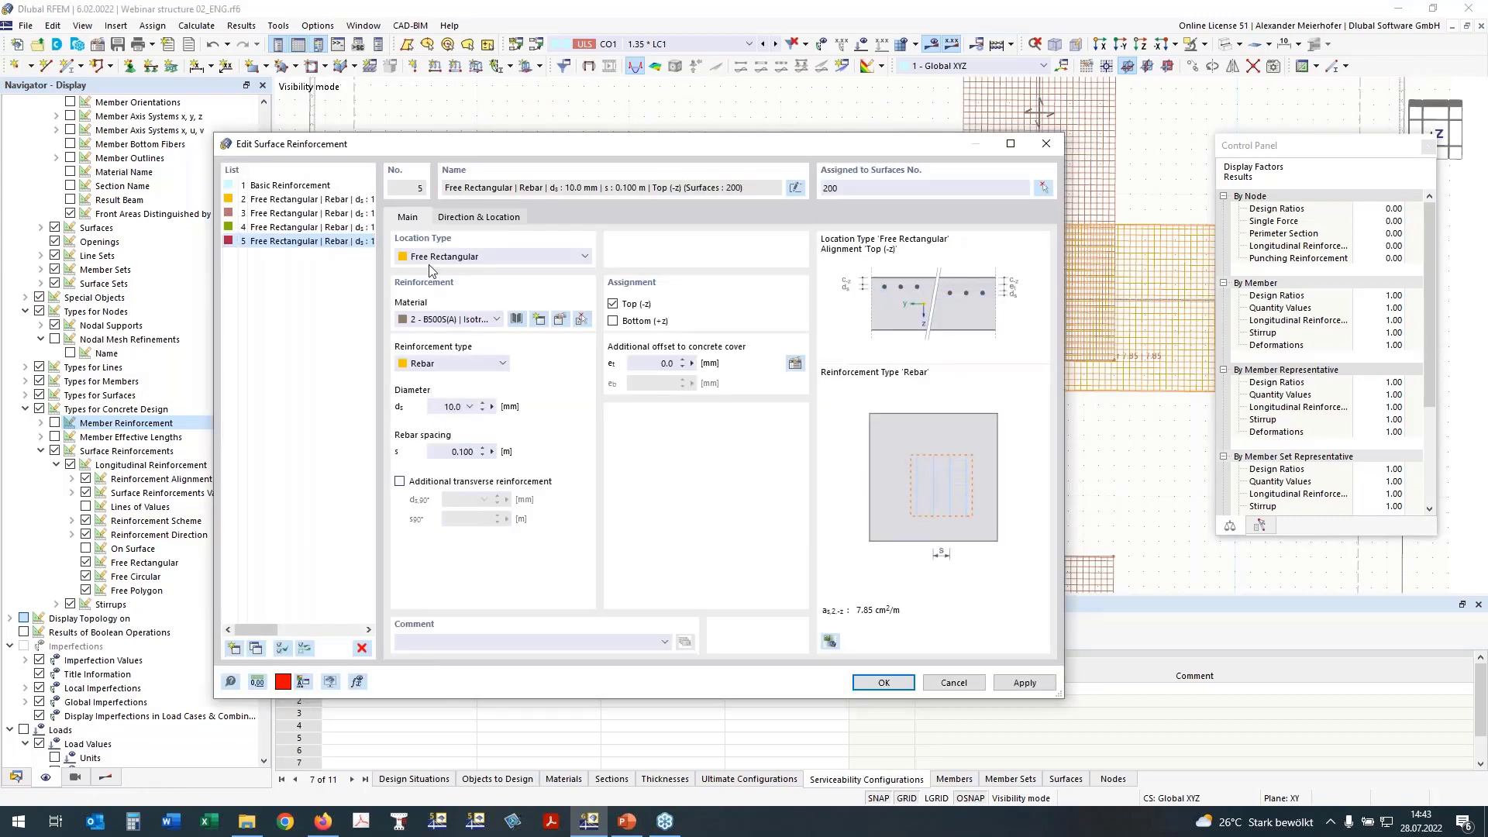
{"action": "left_click", "coordinate": [468, 219]}
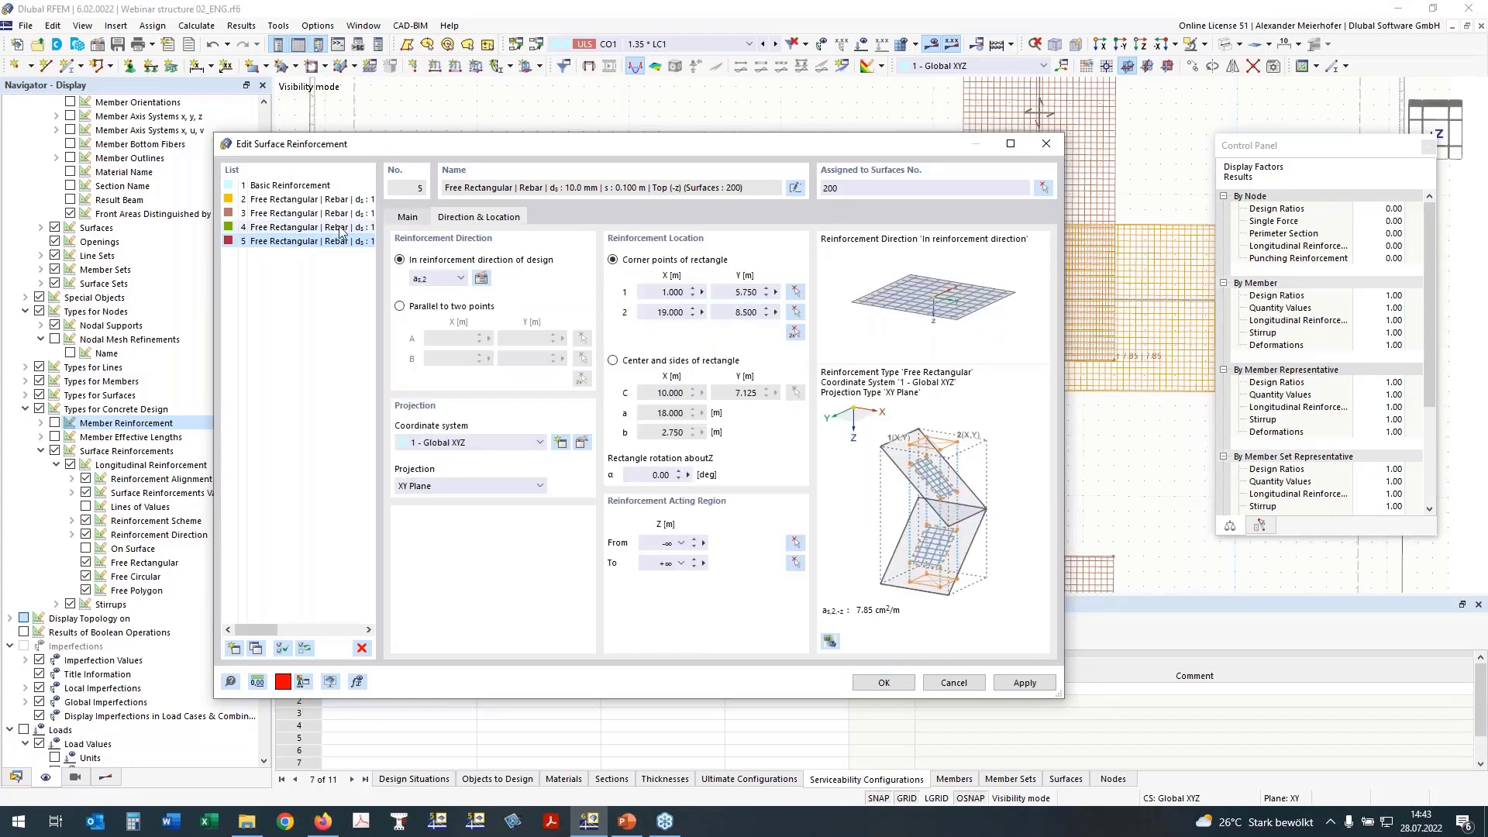
Step: Remove the additional transverse reinforcement from surface reinforcement 4 over the wall and save the edited reinforcements
{"action": "left_click", "coordinate": [339, 227]}
{"action": "left_click", "coordinate": [408, 218]}
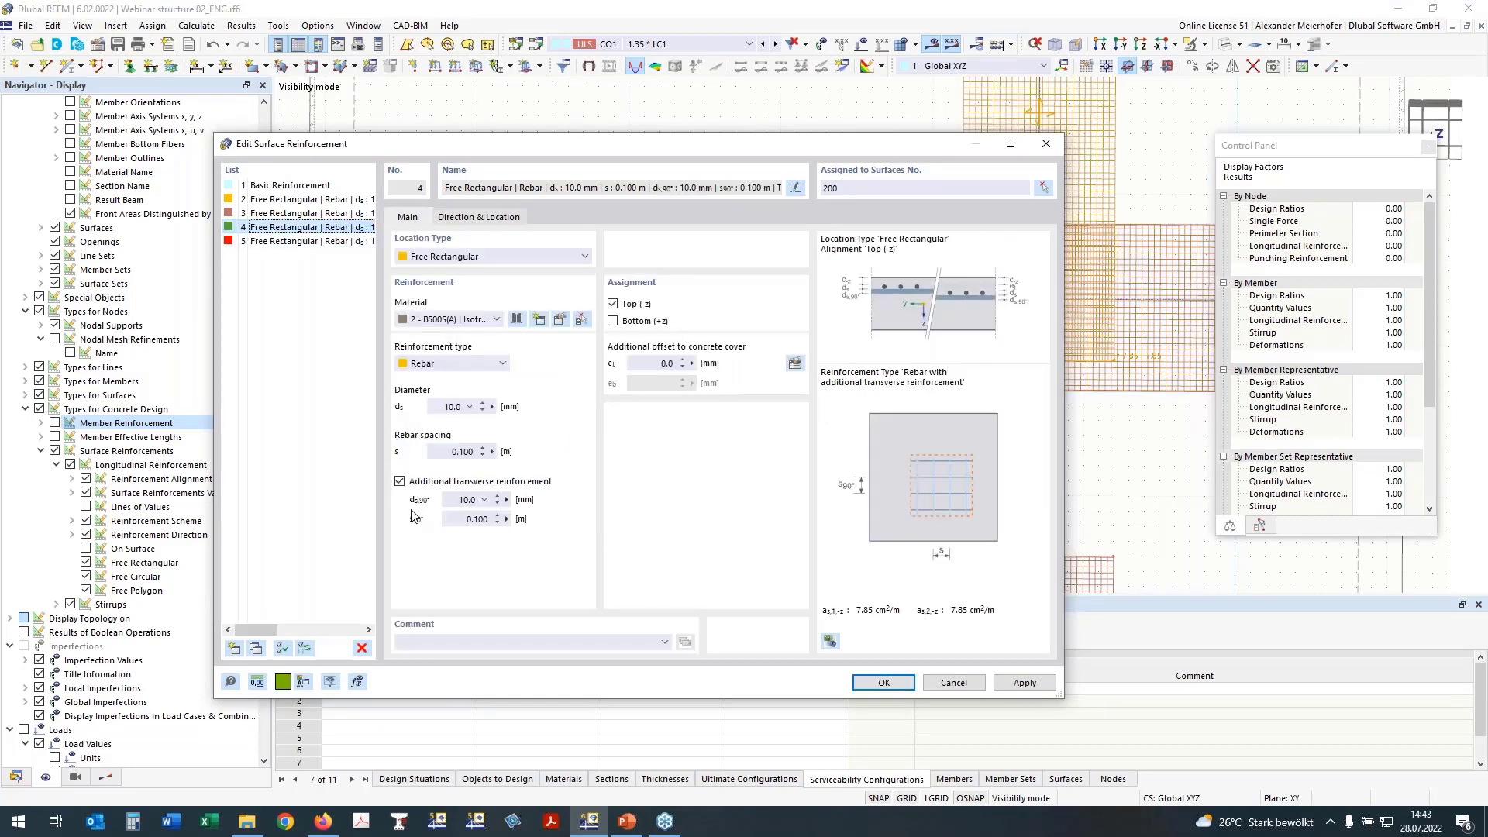
{"action": "left_click", "coordinate": [400, 481]}
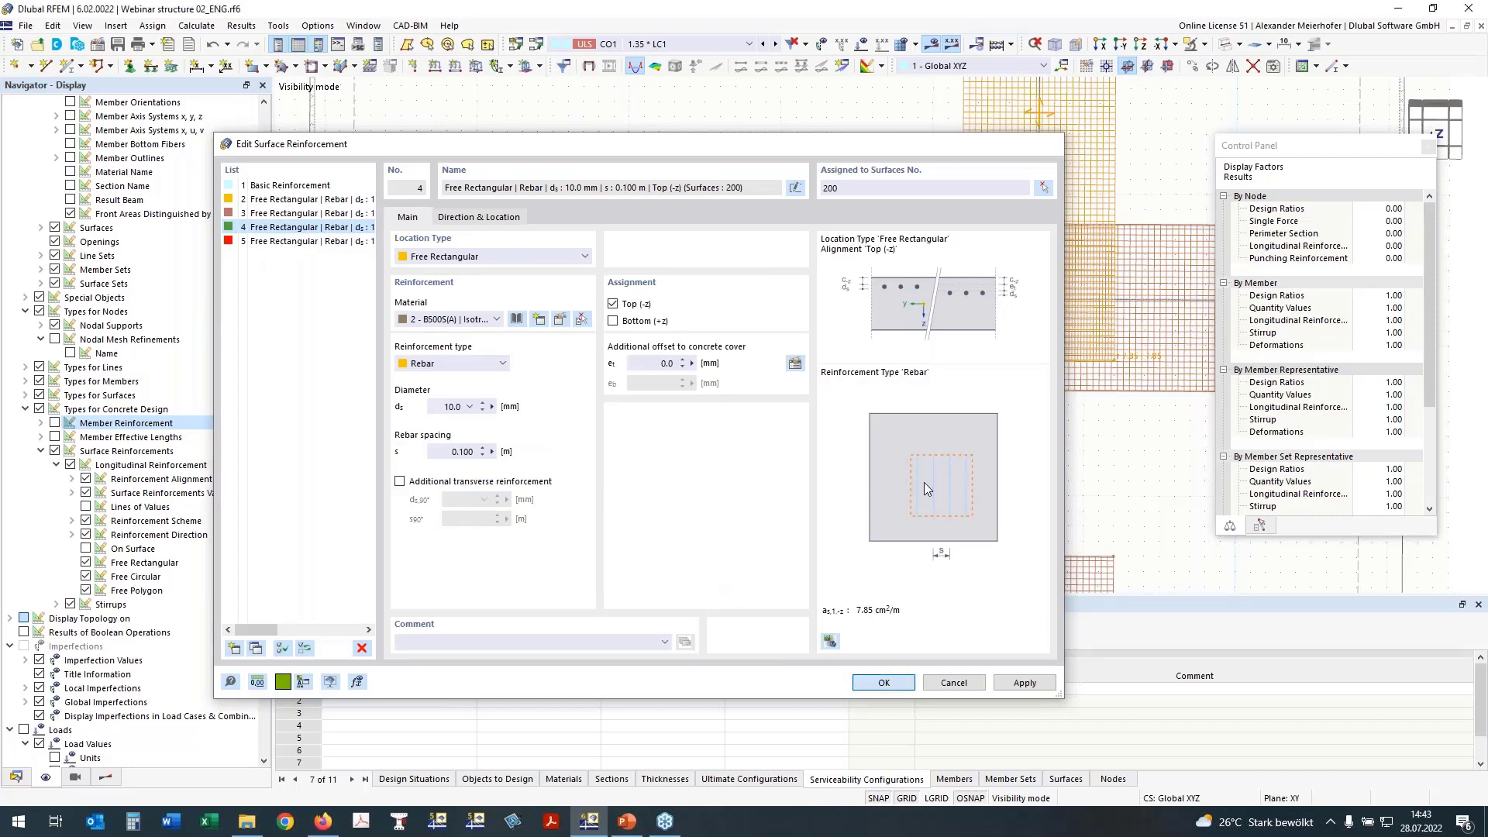
{"action": "key", "text": "Return"}
{"action": "scroll", "coordinate": [716, 327], "scroll_direction": "down", "scroll_amount": 2}
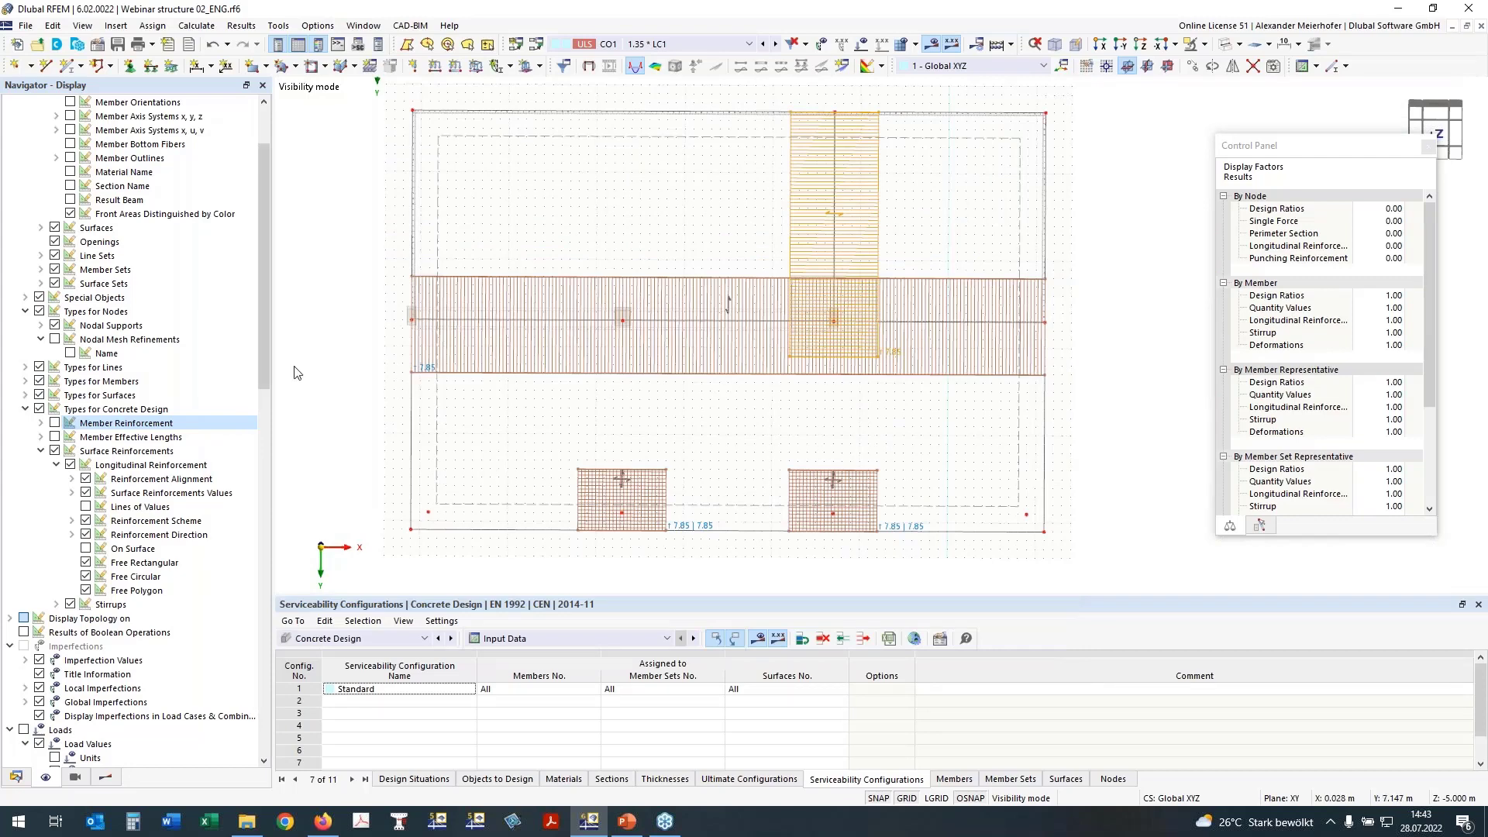
Step: Hide the surface reinforcements and isolate the two-span rib beam, viewed from the side along -Y
{"action": "left_click", "coordinate": [54, 451]}
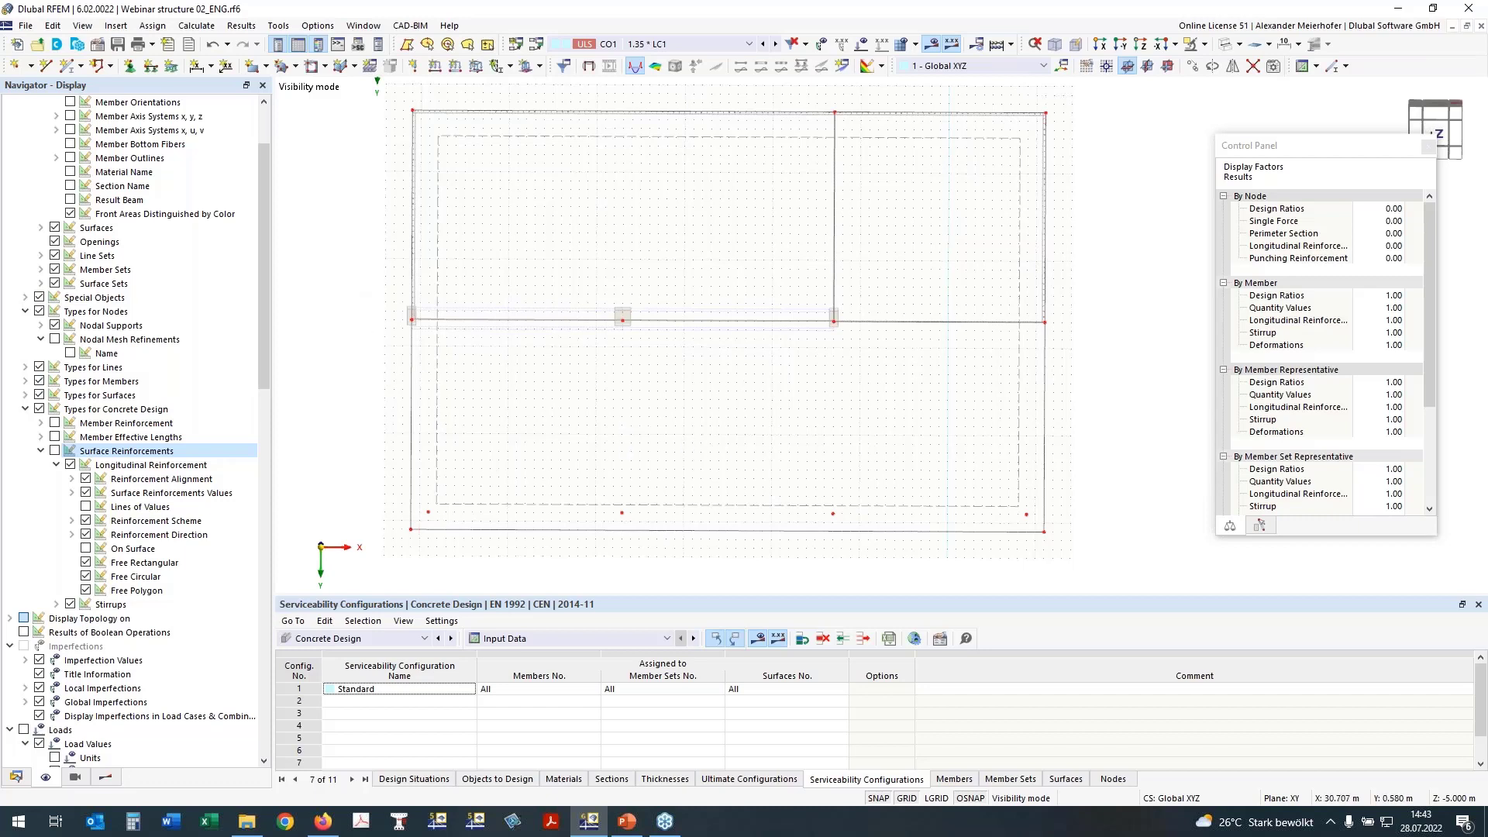
{"action": "left_click_drag", "start_coordinate": [383, 267], "coordinate": [849, 358]}
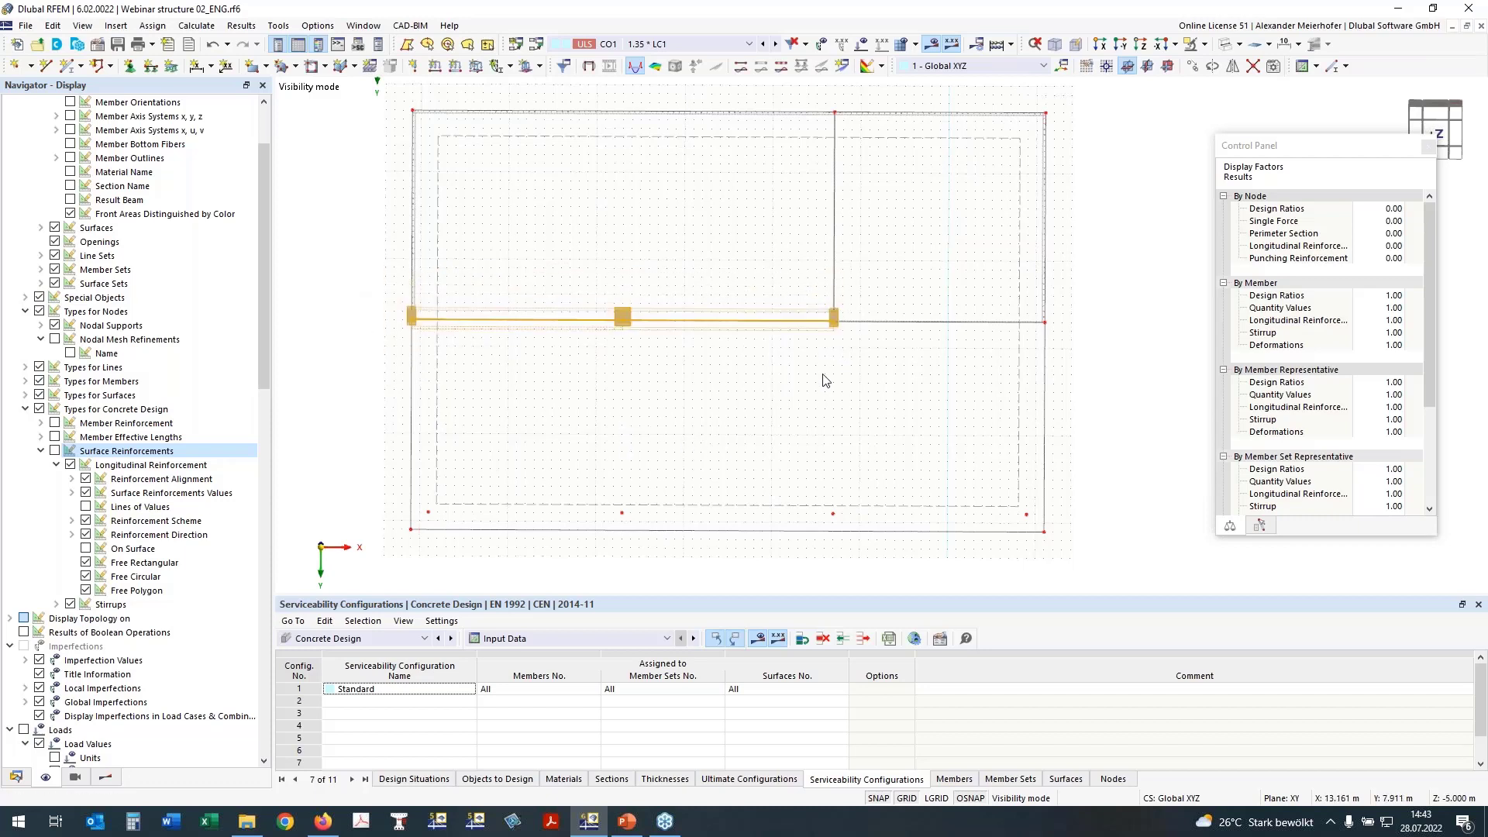
{"action": "left_click", "coordinate": [1192, 45]}
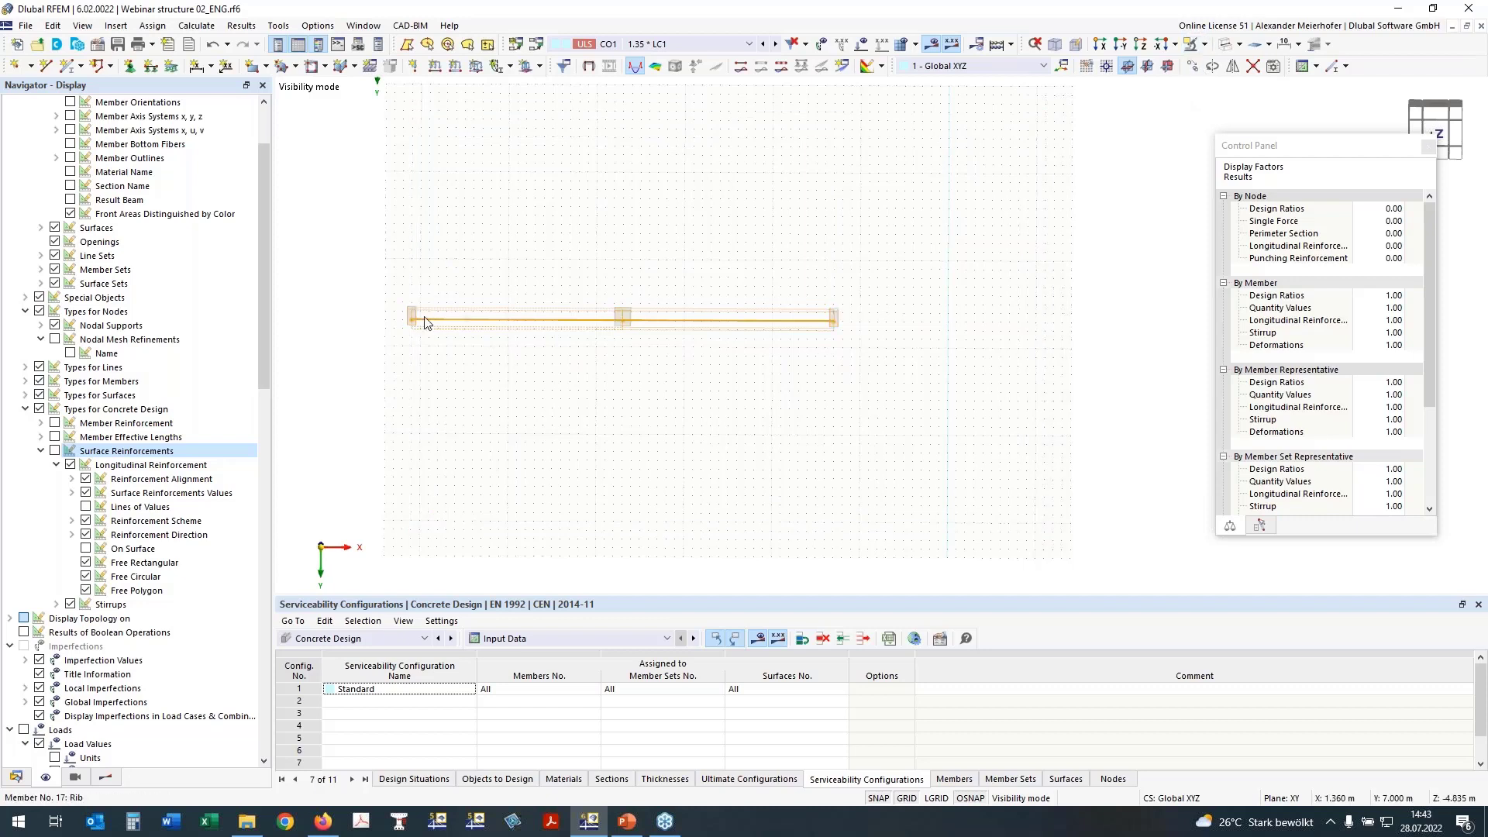
{"action": "left_click", "coordinate": [1136, 46]}
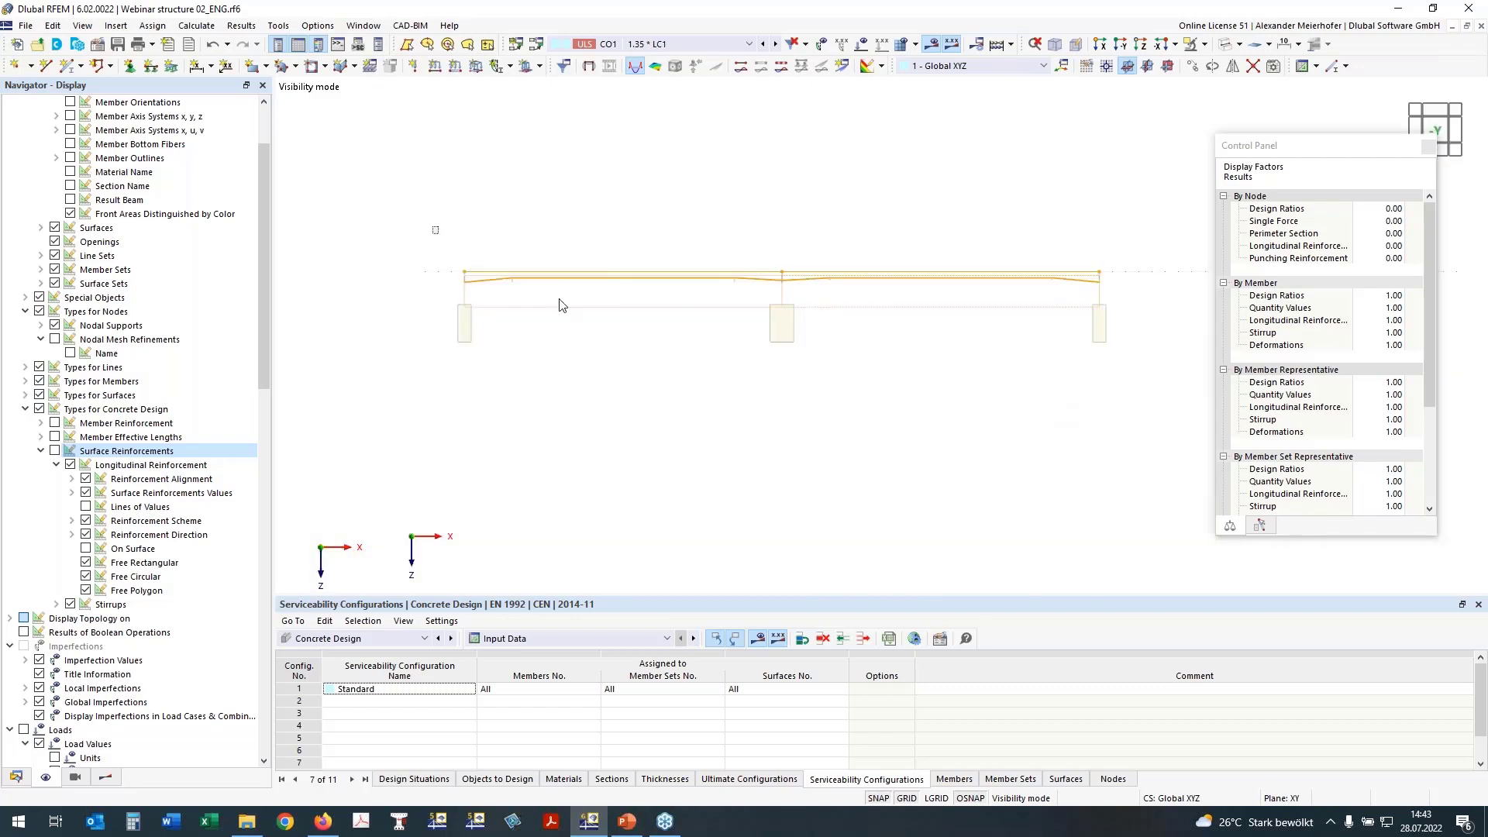
Step: Save the isolated beam objects as object selection number 220 with the custom name "T-Section"
{"action": "right_click", "coordinate": [954, 278]}
{"action": "left_click", "coordinate": [828, 578]}
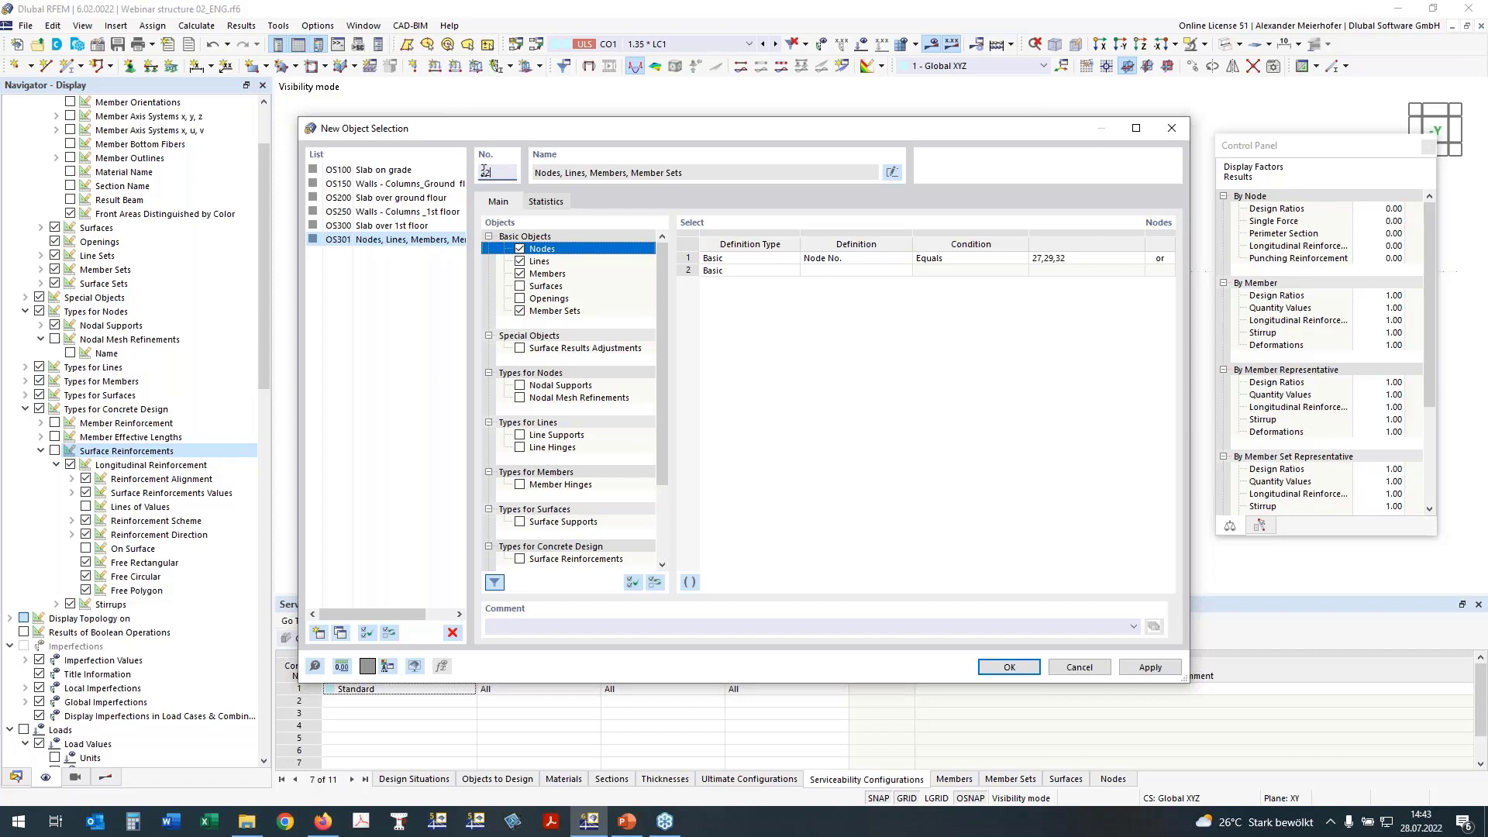
{"action": "type", "text": "220"}
{"action": "left_click", "coordinate": [647, 173]}
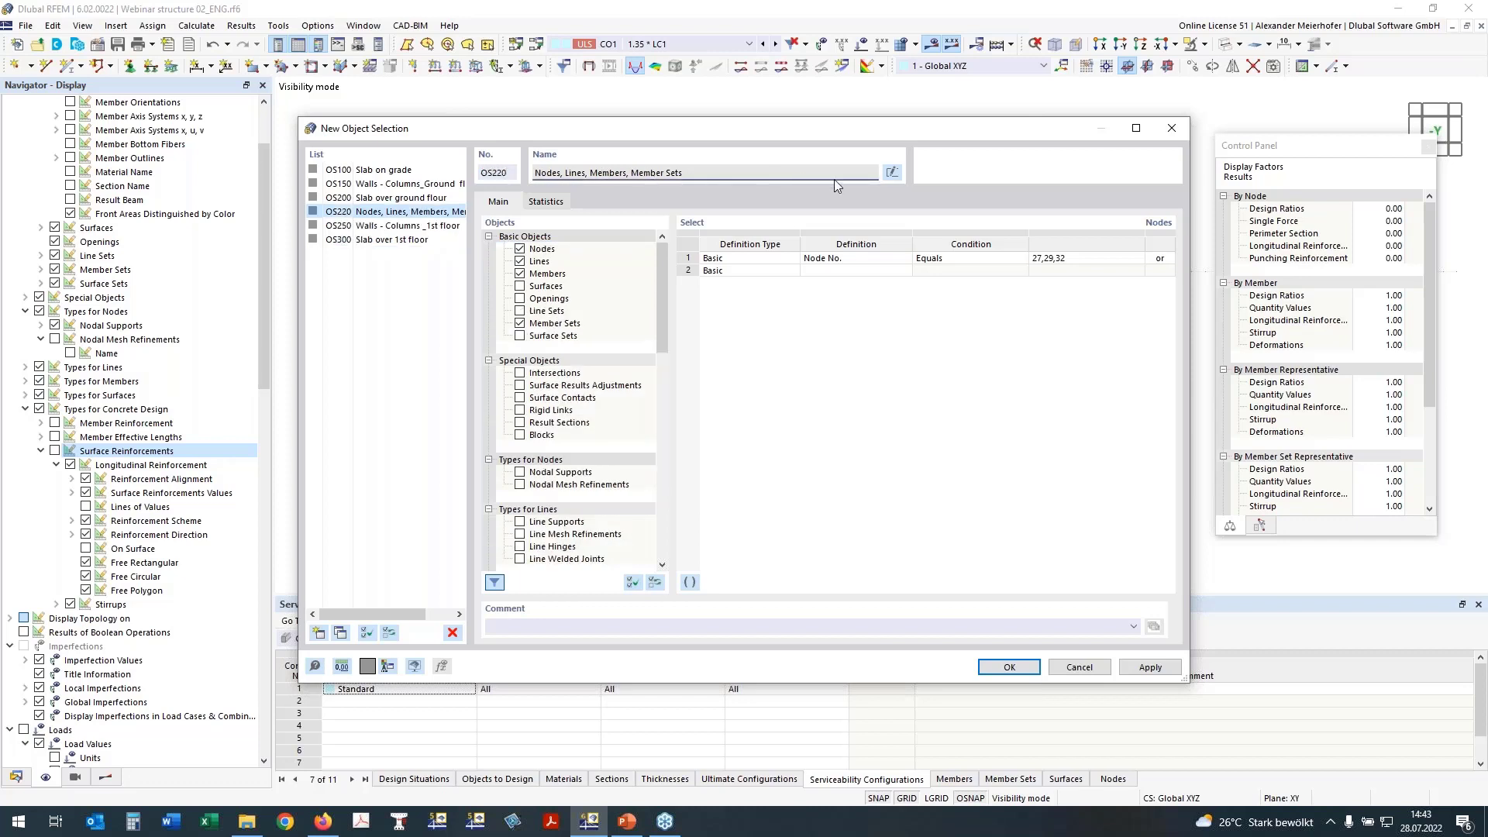
{"action": "left_click", "coordinate": [897, 173]}
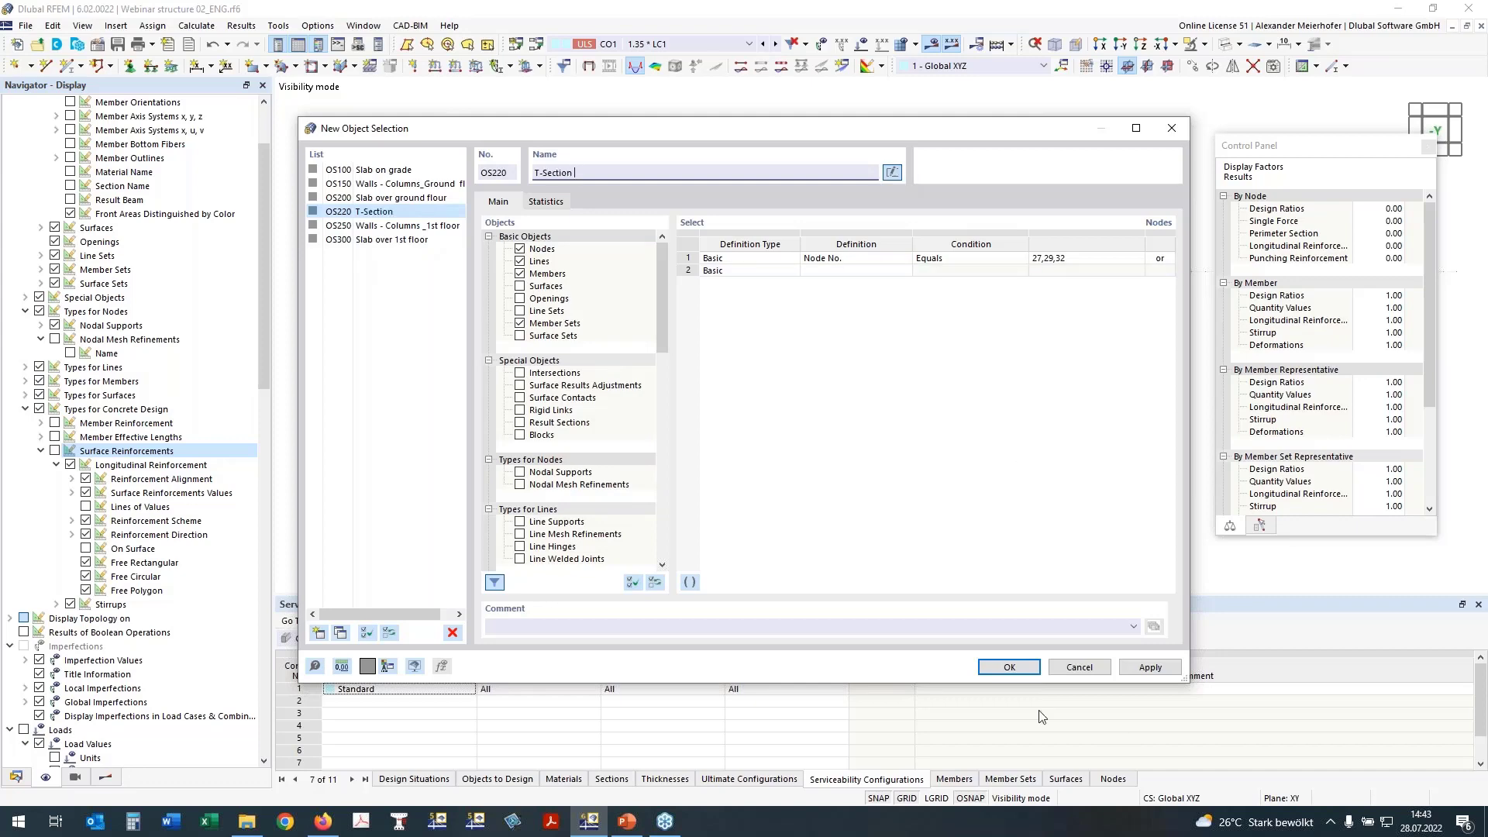
{"action": "left_click", "coordinate": [1010, 668]}
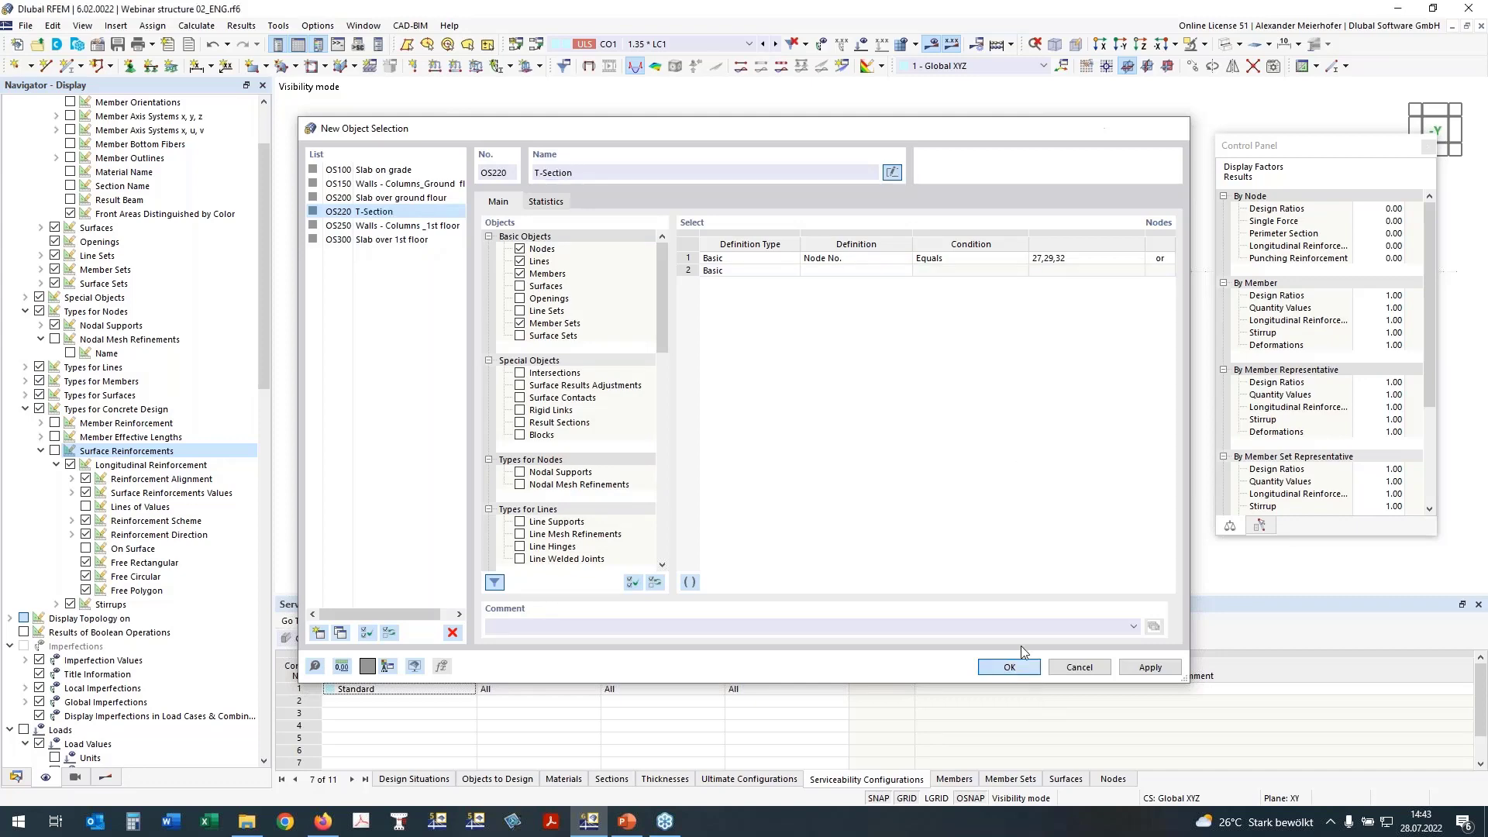
Step: Examine the beam's ultimate limit state ratios for check UL0100 and for shear check UL0200.02
{"action": "left_click", "coordinate": [104, 777]}
{"action": "left_click", "coordinate": [26, 143]}
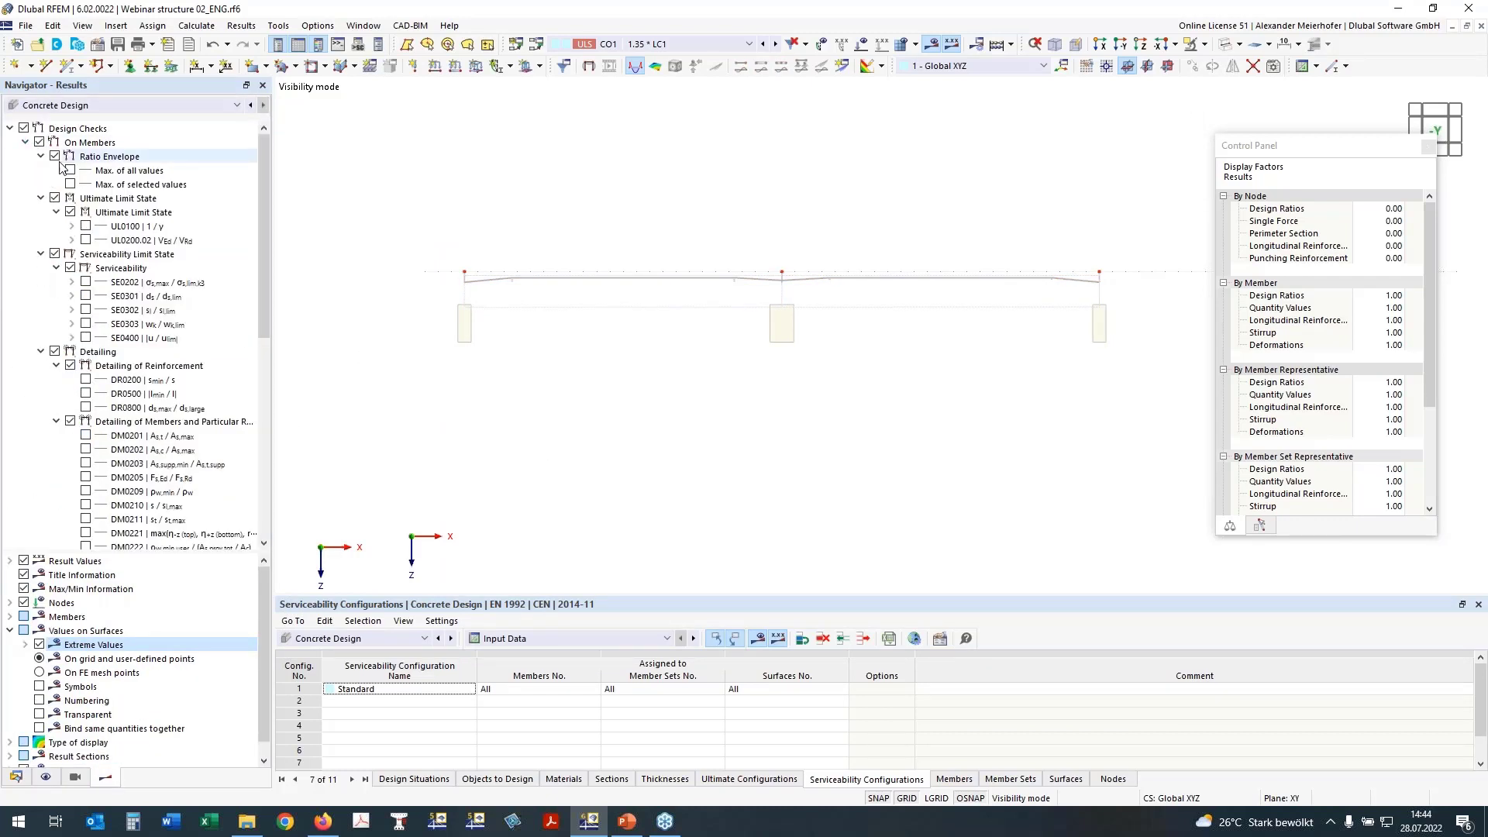
{"action": "left_click", "coordinate": [85, 226]}
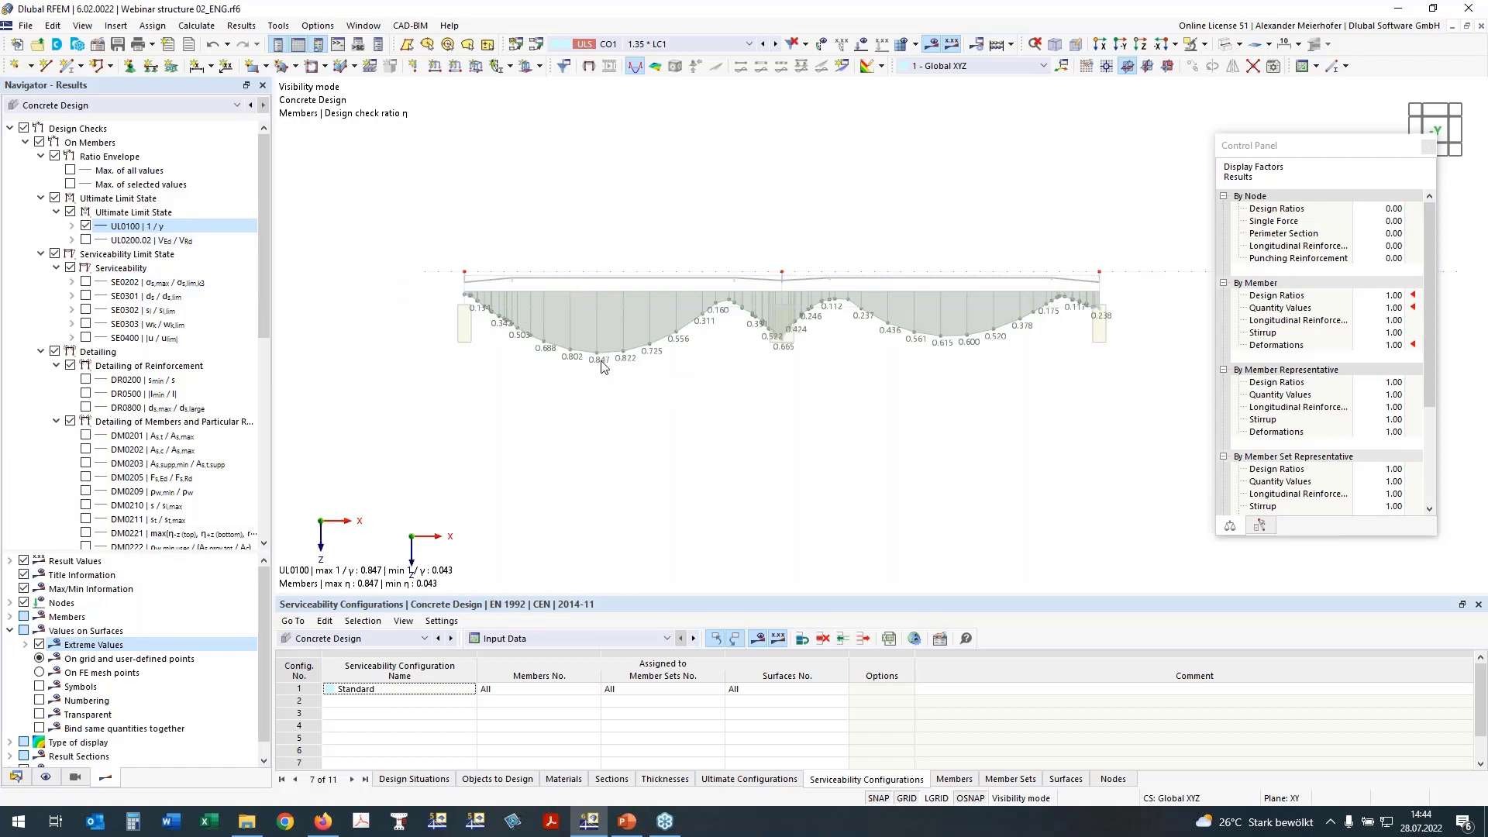
{"action": "left_click", "coordinate": [85, 239]}
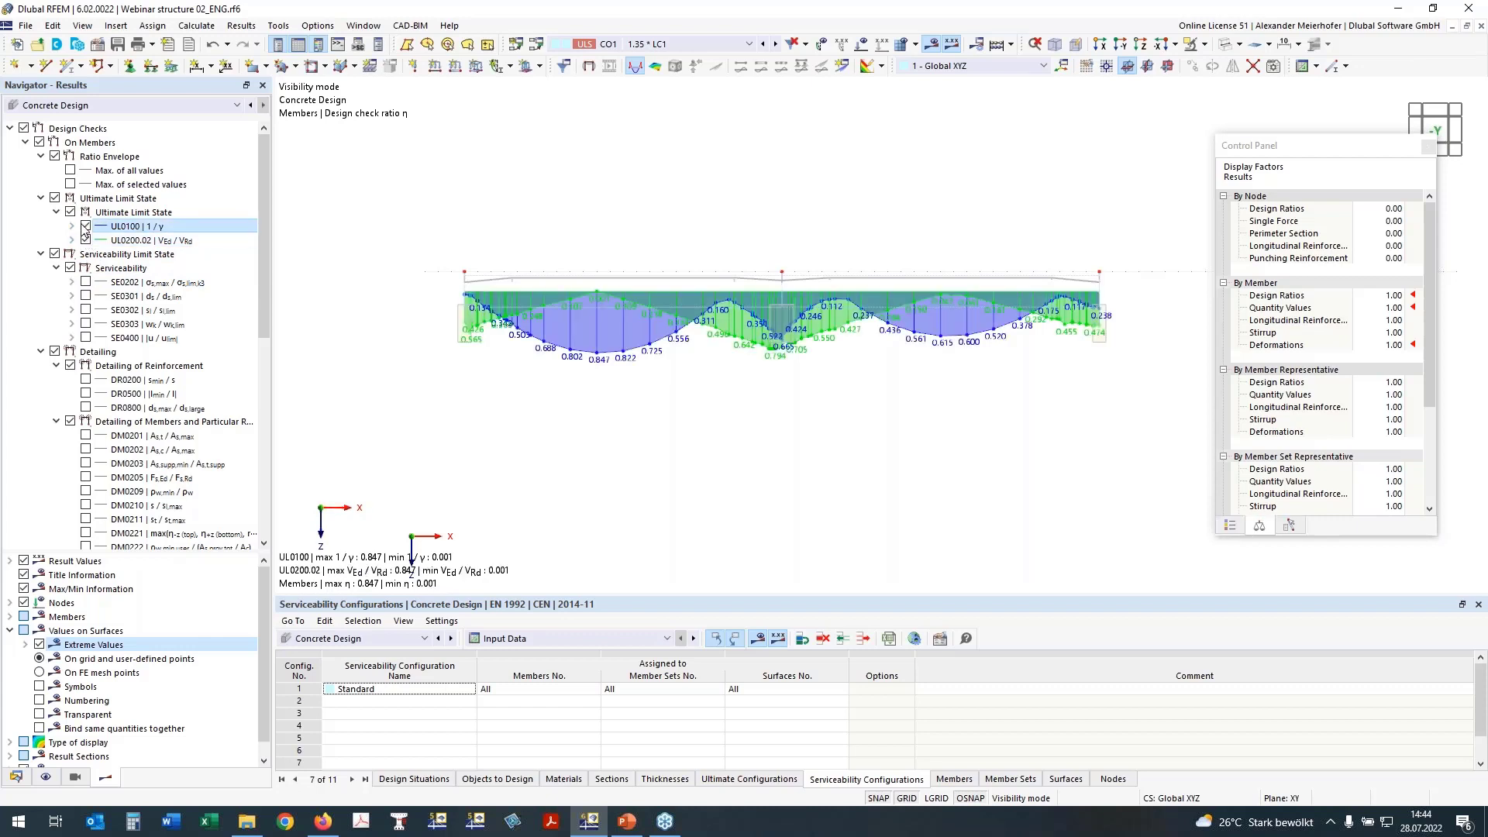
{"action": "left_click", "coordinate": [85, 226]}
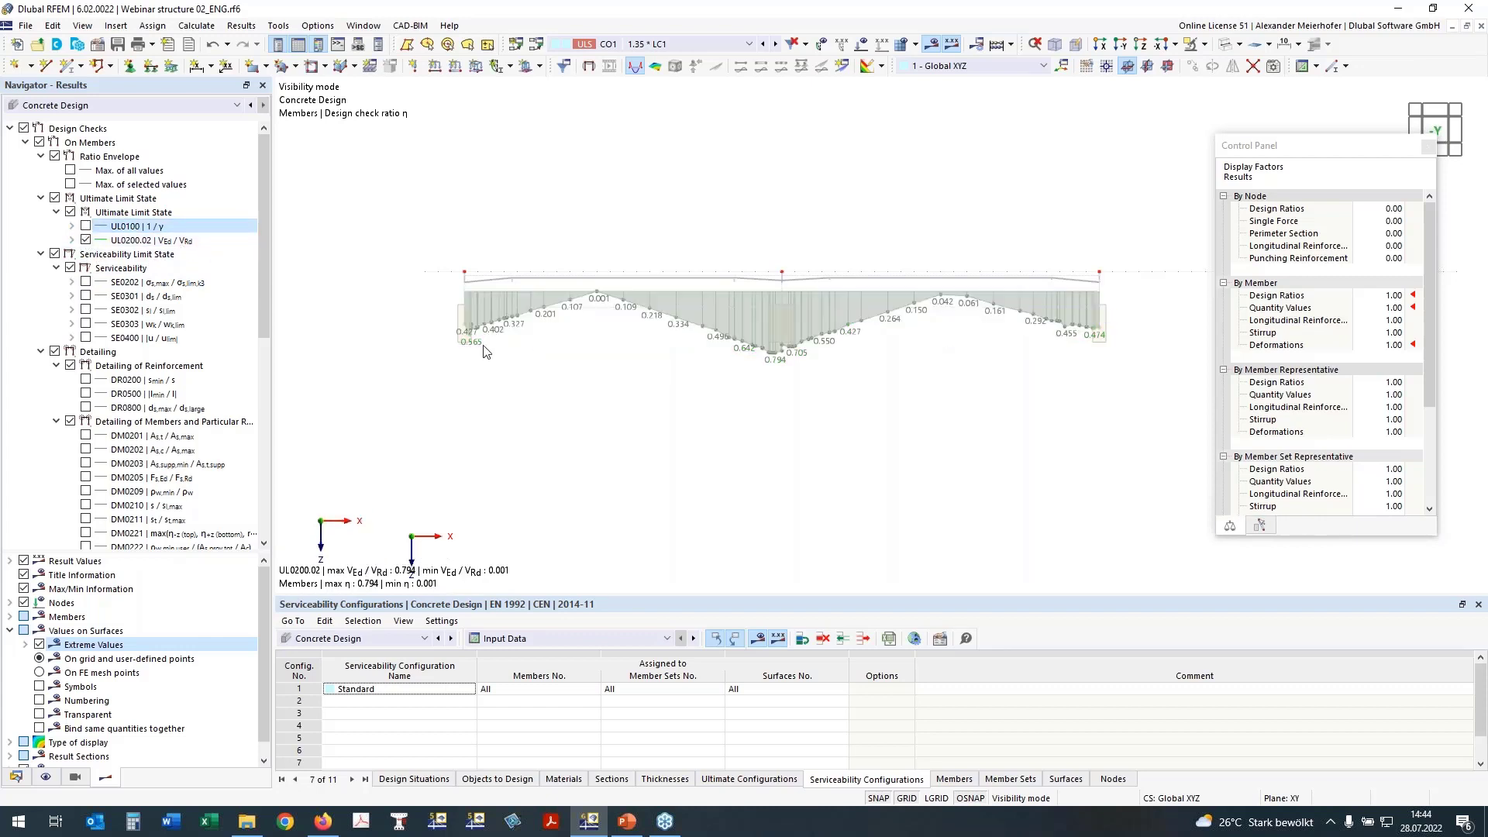
{"action": "left_click", "coordinate": [86, 240]}
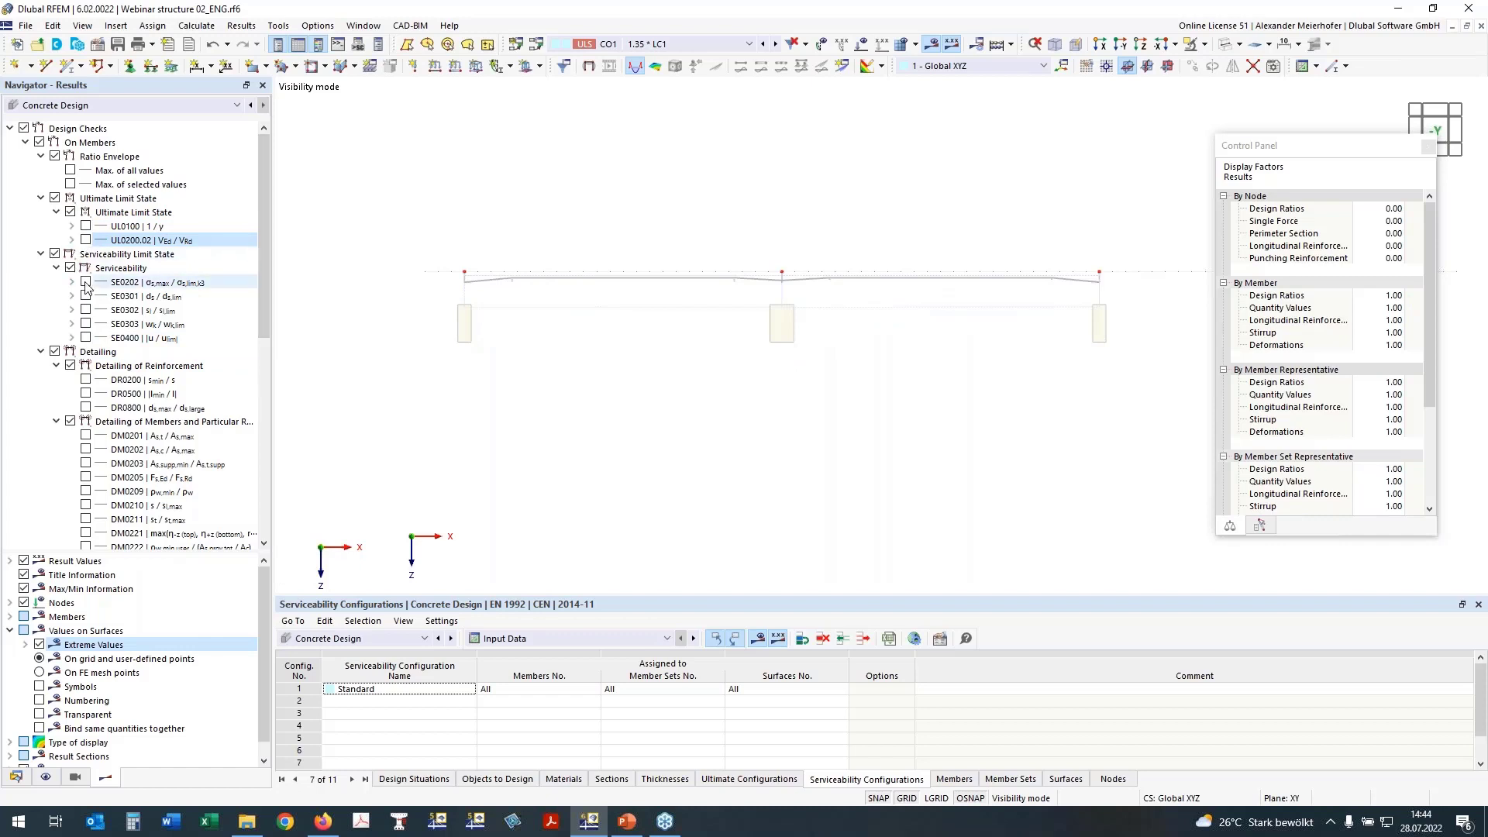
Step: Examine the beam's serviceability ratios for steel stress check SE0202 and for crack width check SE0303
{"action": "left_click", "coordinate": [86, 283]}
{"action": "left_click", "coordinate": [86, 282]}
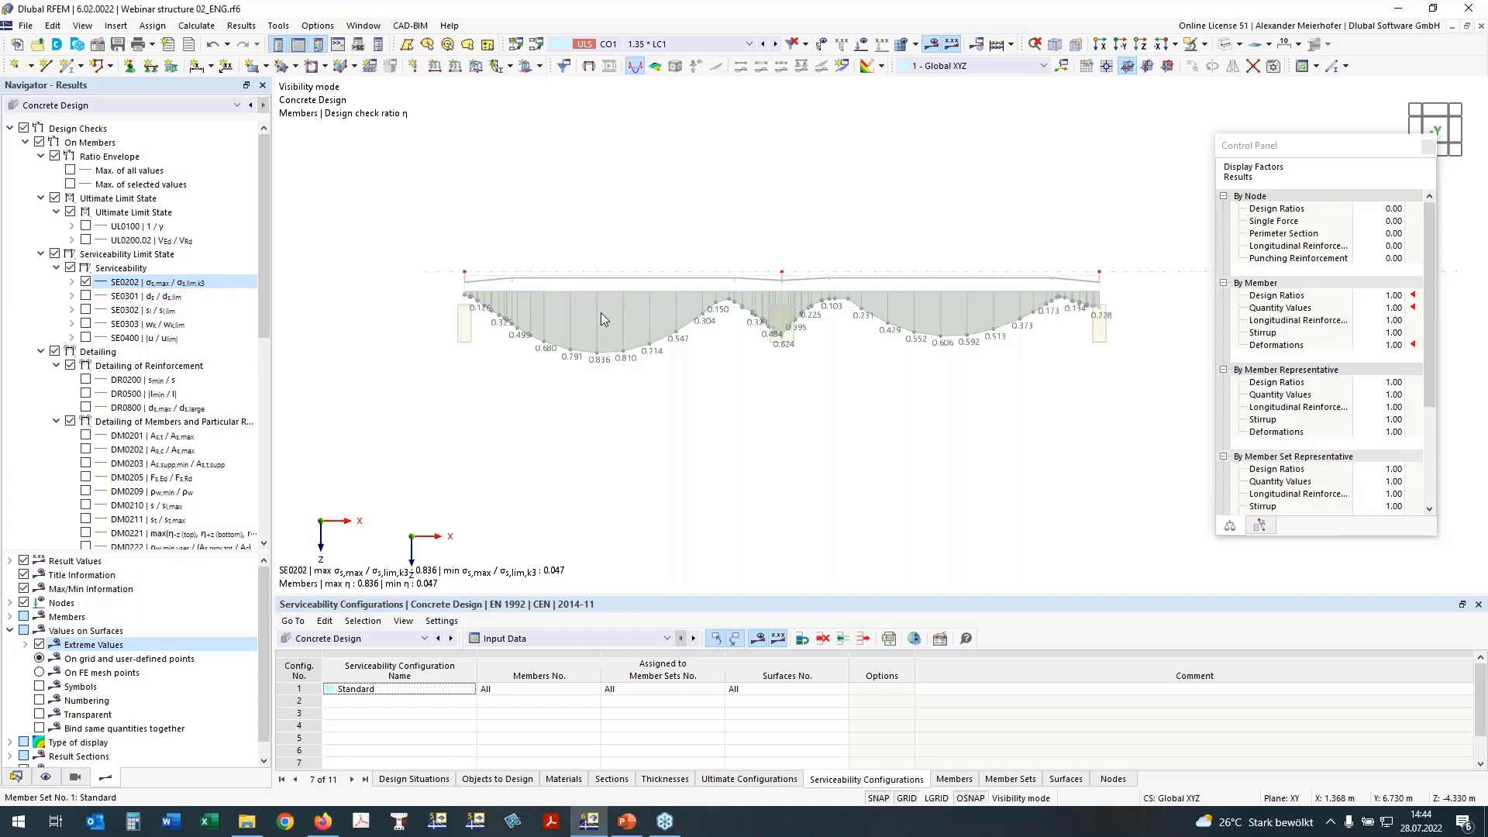
{"action": "left_click", "coordinate": [72, 282]}
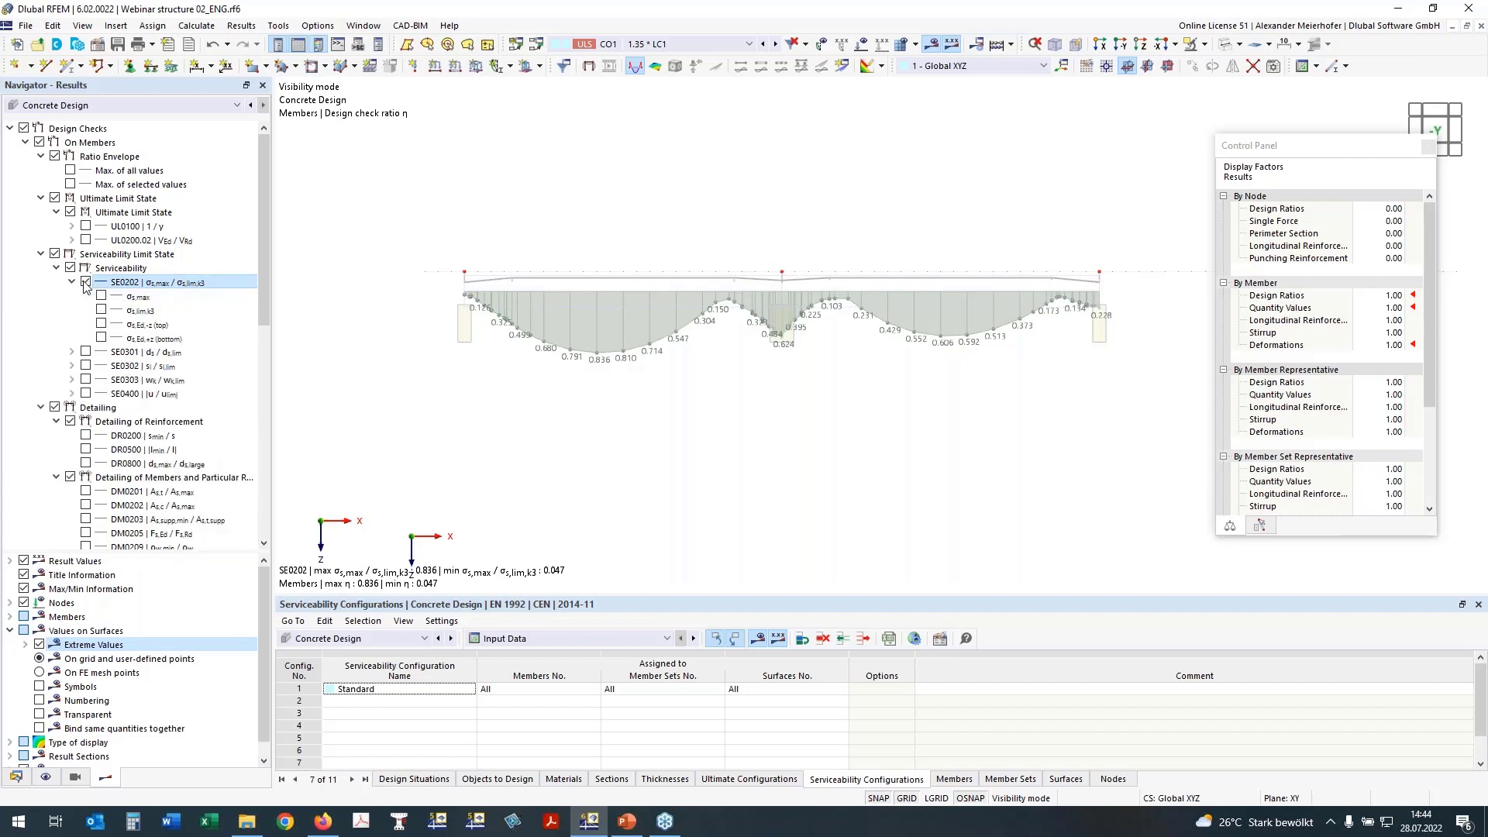
{"action": "left_click", "coordinate": [85, 282]}
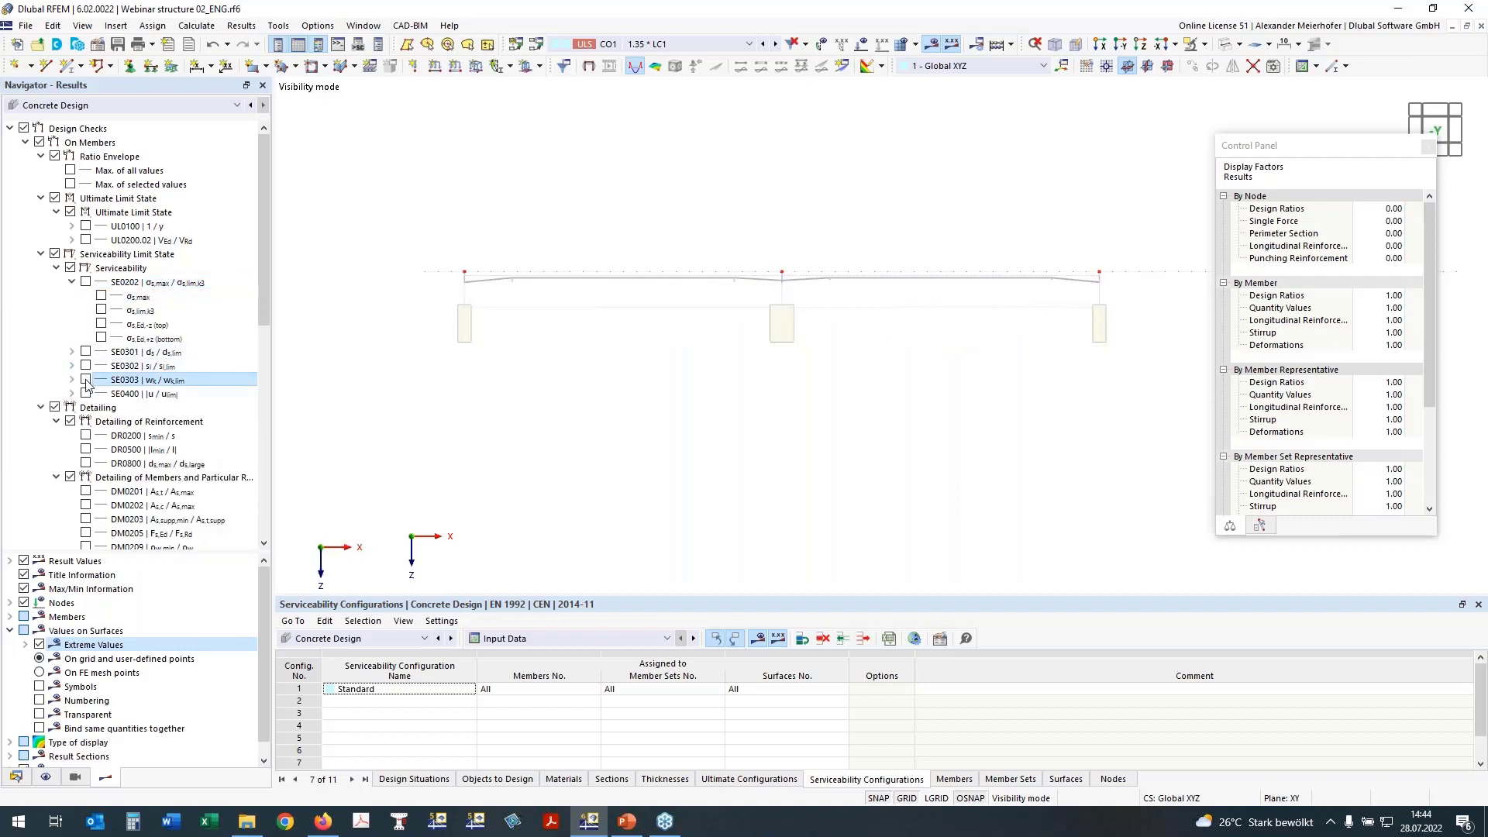
{"action": "left_click", "coordinate": [72, 282]}
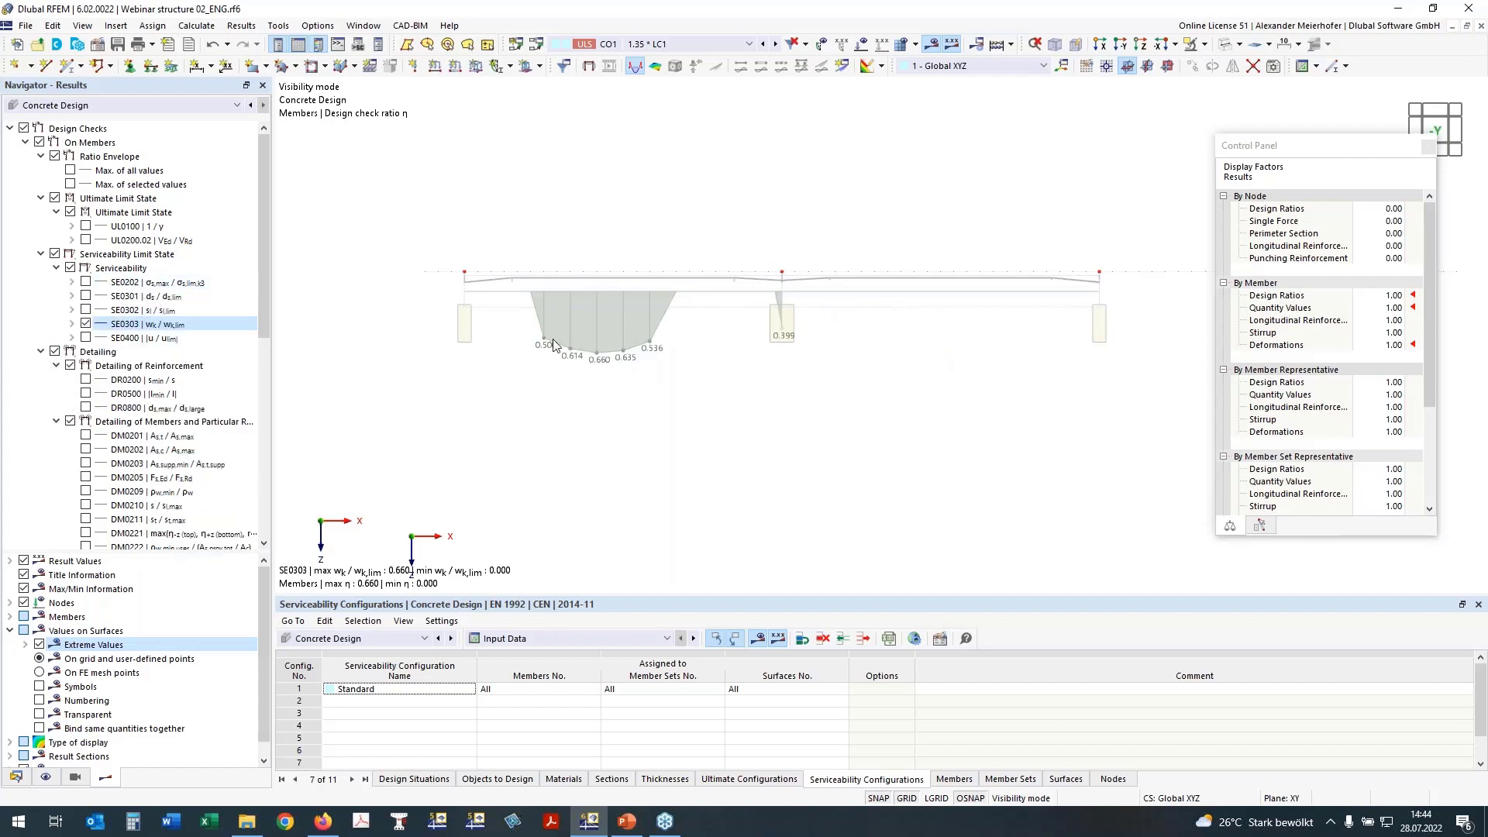
Step: Examine the crack width wk,+z (bottom) along the beam for serviceability check SE0303
{"action": "left_click", "coordinate": [72, 324]}
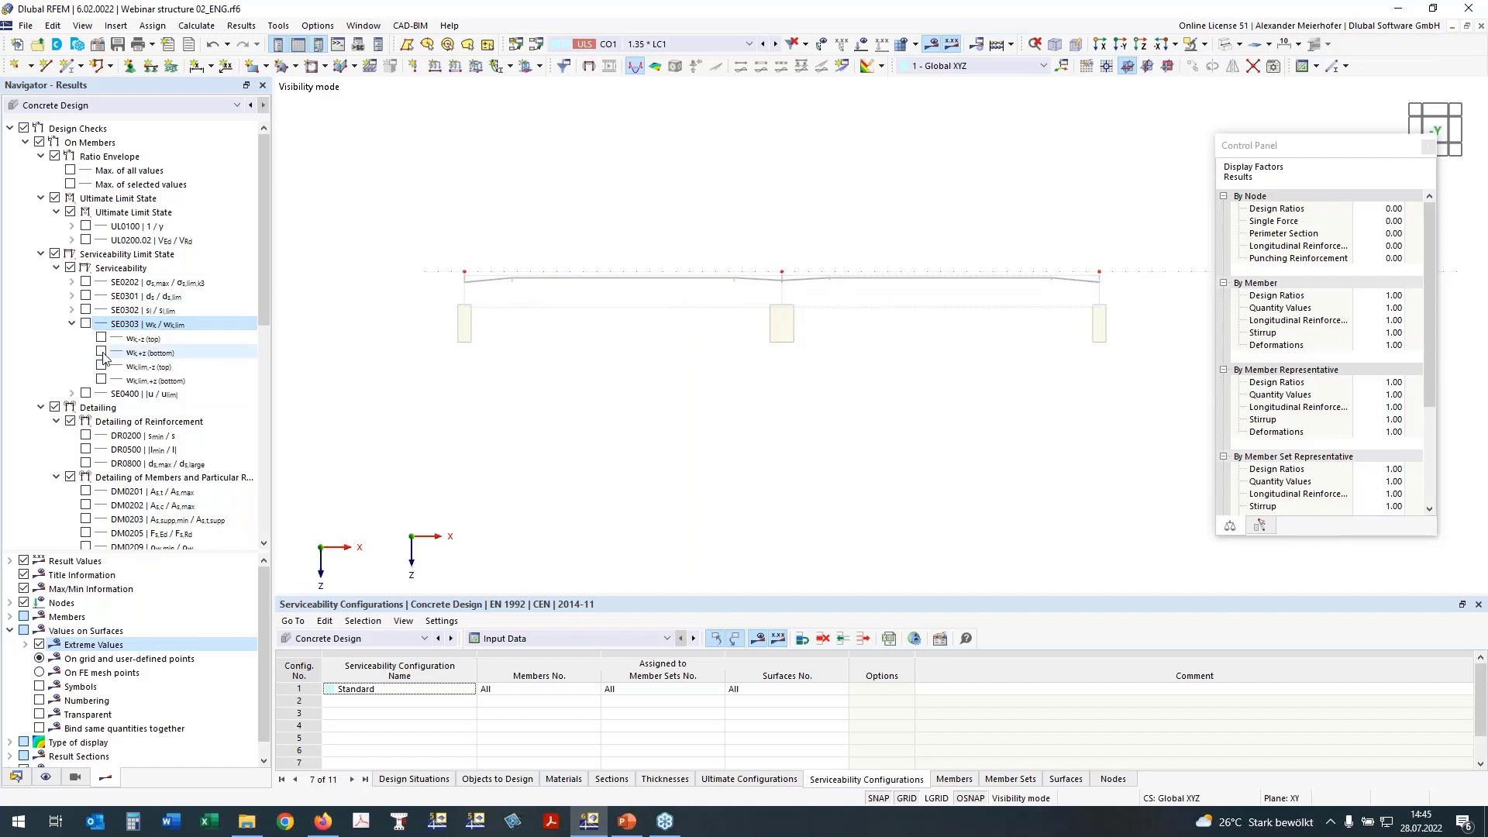
{"action": "left_click", "coordinate": [101, 351]}
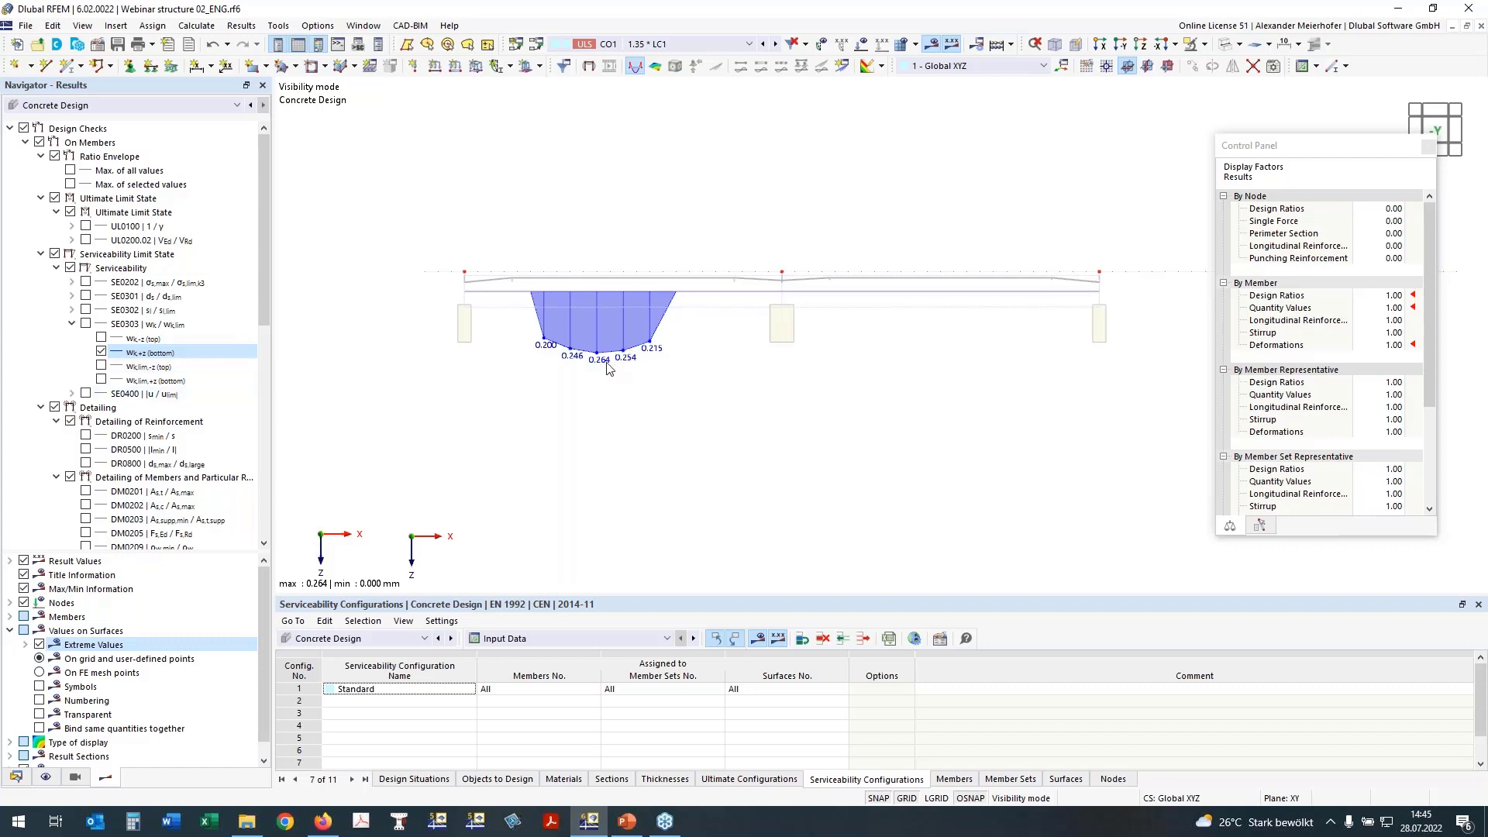
{"action": "left_click", "coordinate": [101, 351]}
Step: Examine the beam's deflection ratios for check SE0400 together with its deformation uz
{"action": "left_click", "coordinate": [71, 393]}
{"action": "left_click", "coordinate": [85, 393]}
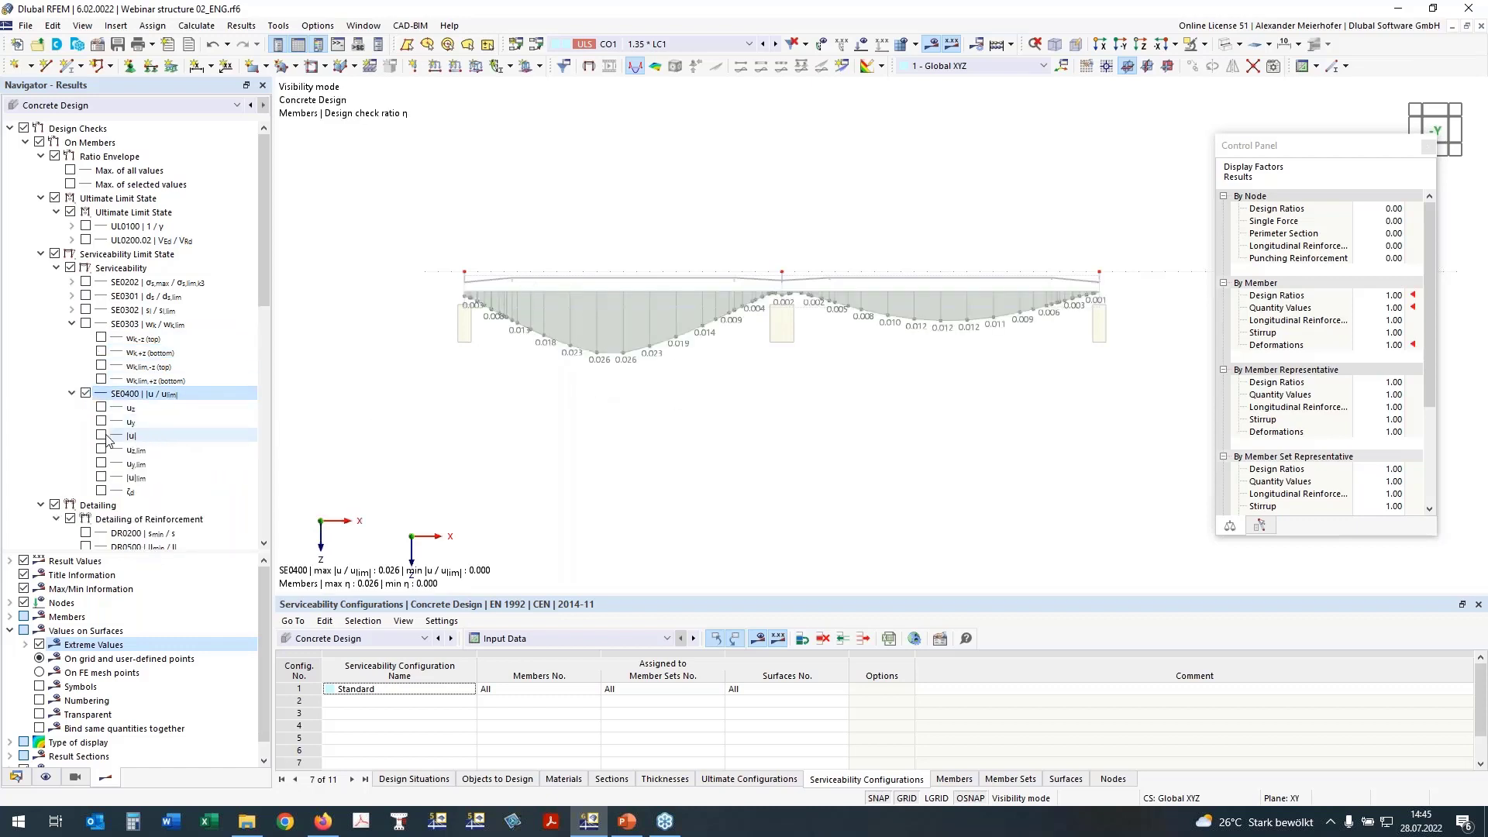
{"action": "left_click", "coordinate": [100, 406]}
{"action": "left_click", "coordinate": [87, 394]}
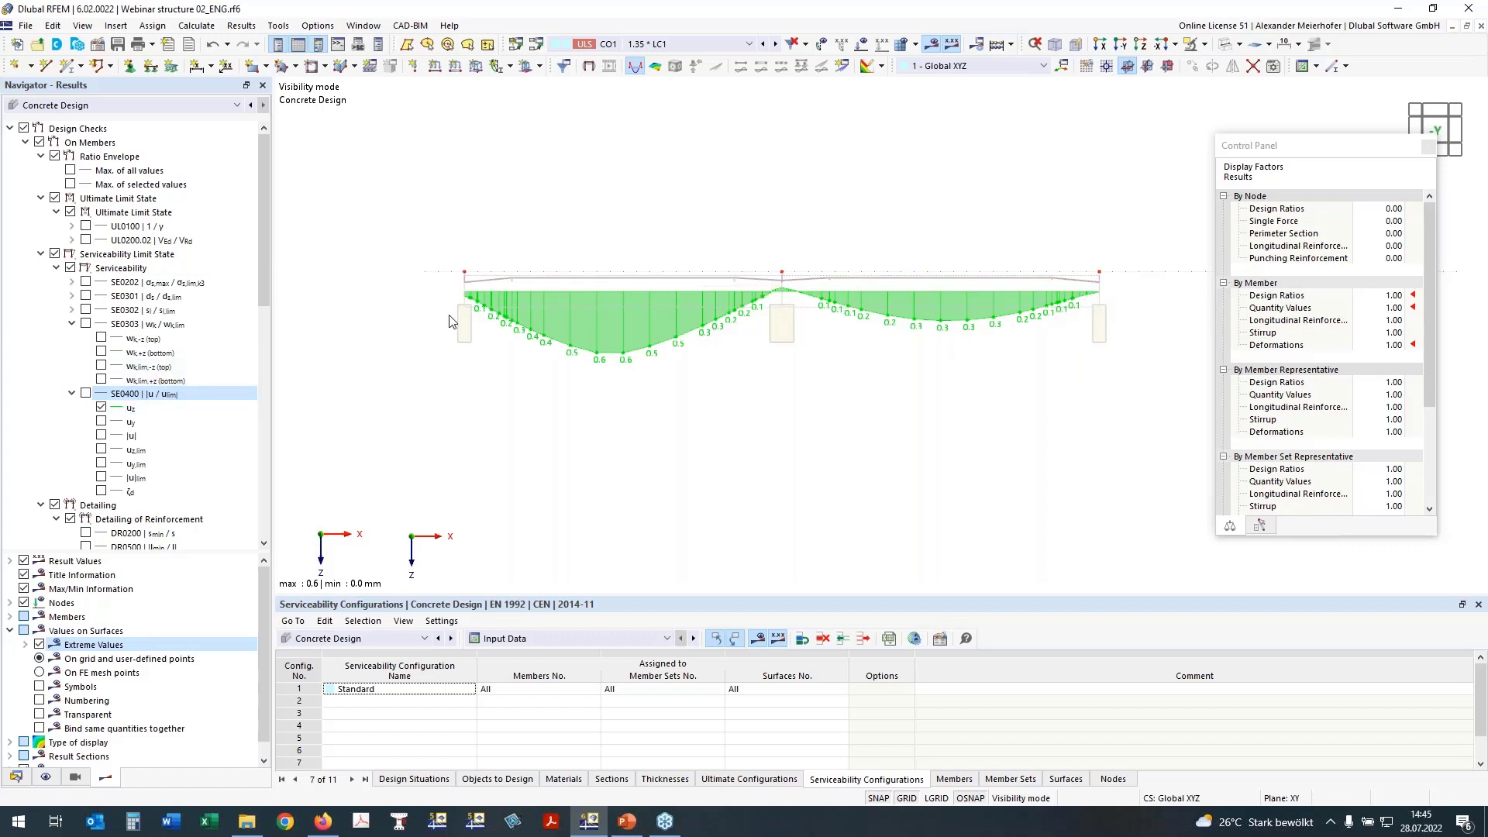
{"action": "left_click", "coordinate": [86, 394]}
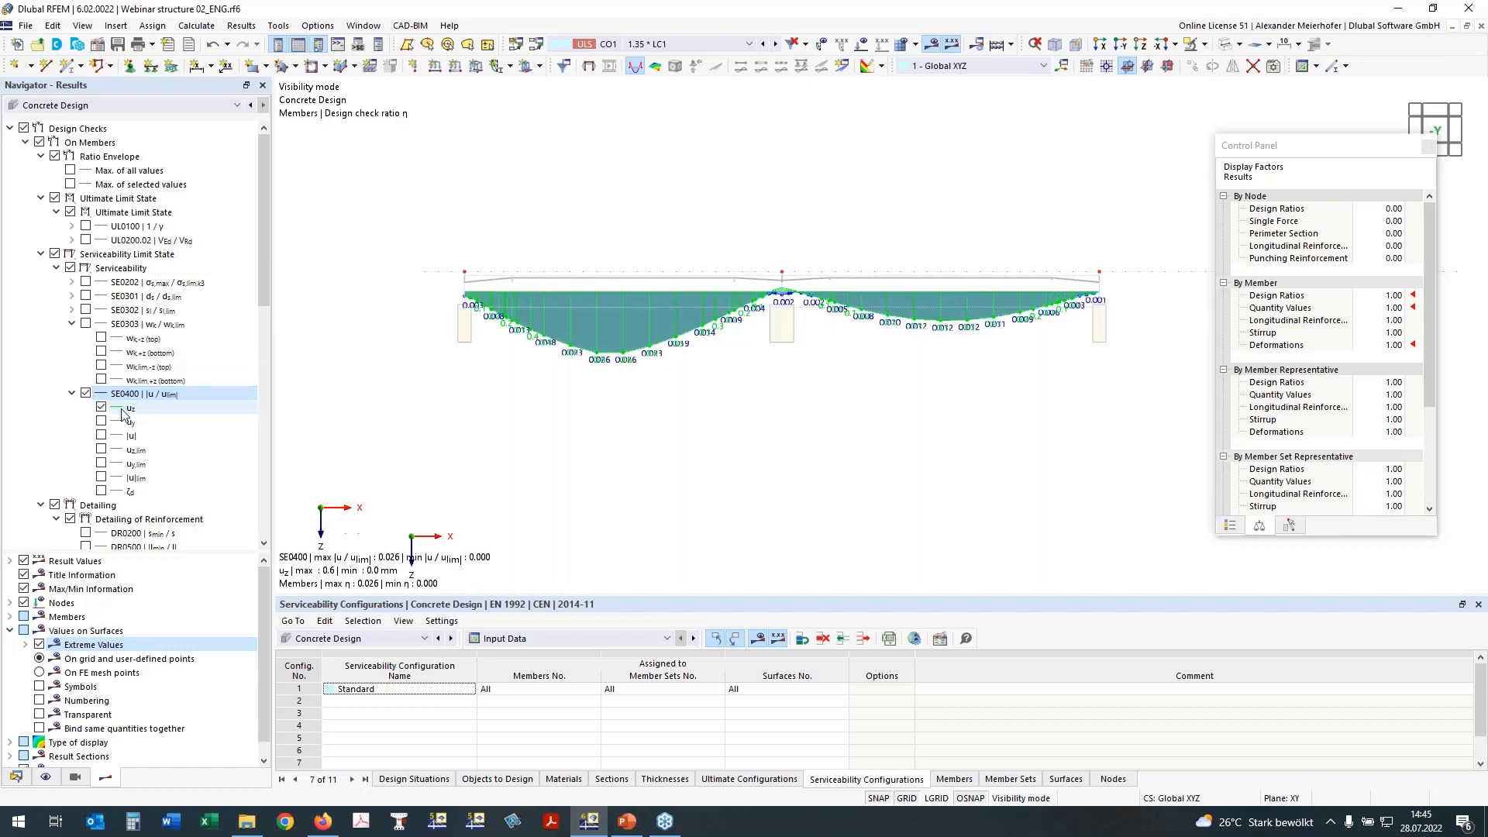
{"action": "left_click", "coordinate": [86, 394]}
{"action": "left_click", "coordinate": [72, 394]}
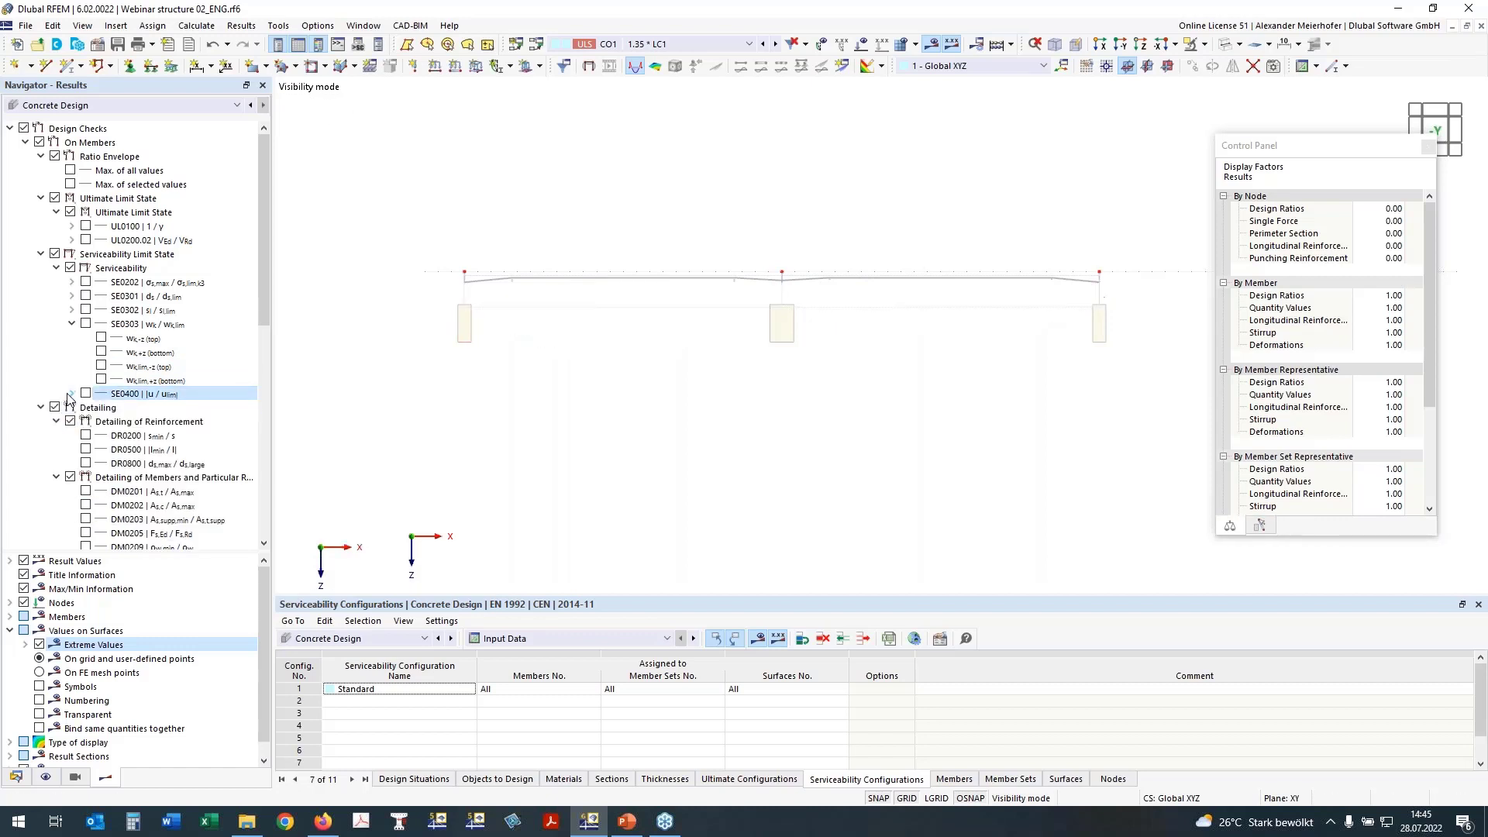
Step: Display the beam's total required longitudinal reinforcement As,req,tot for the top (-z) and bottom (+z) and examine it along both spans
{"action": "scroll", "coordinate": [599, 372], "scroll_direction": "down", "scroll_amount": 4}
{"action": "middle_click_drag", "start_coordinate": [683, 377], "coordinate": [678, 458], "text": "ctrl"}
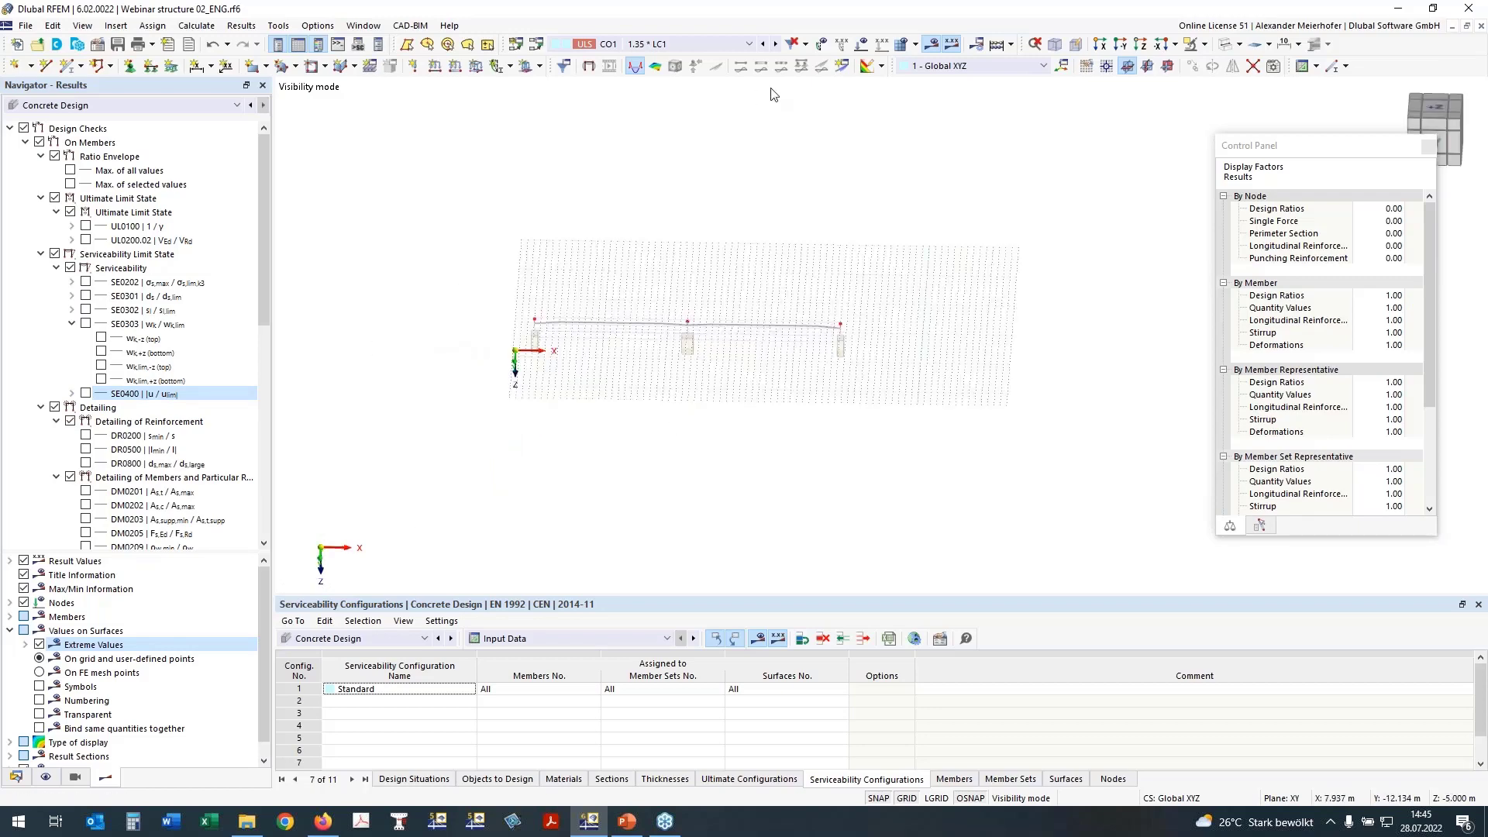
{"action": "scroll", "coordinate": [195, 399], "scroll_direction": "down", "scroll_amount": 7}
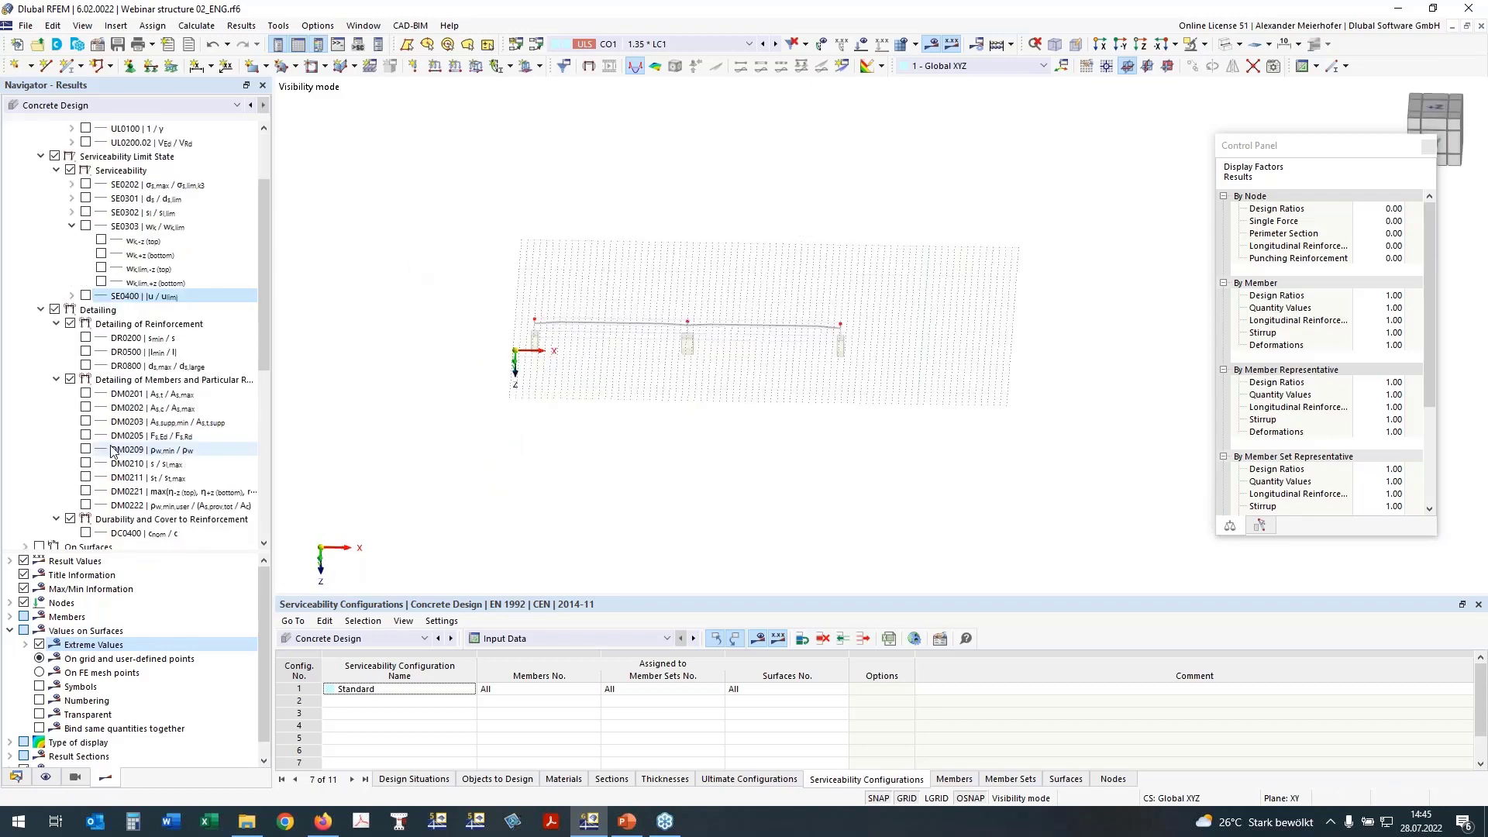
{"action": "middle_click_drag", "start_coordinate": [587, 468], "coordinate": [565, 442], "text": "ctrl"}
{"action": "scroll", "coordinate": [56, 288], "scroll_direction": "down", "scroll_amount": 4}
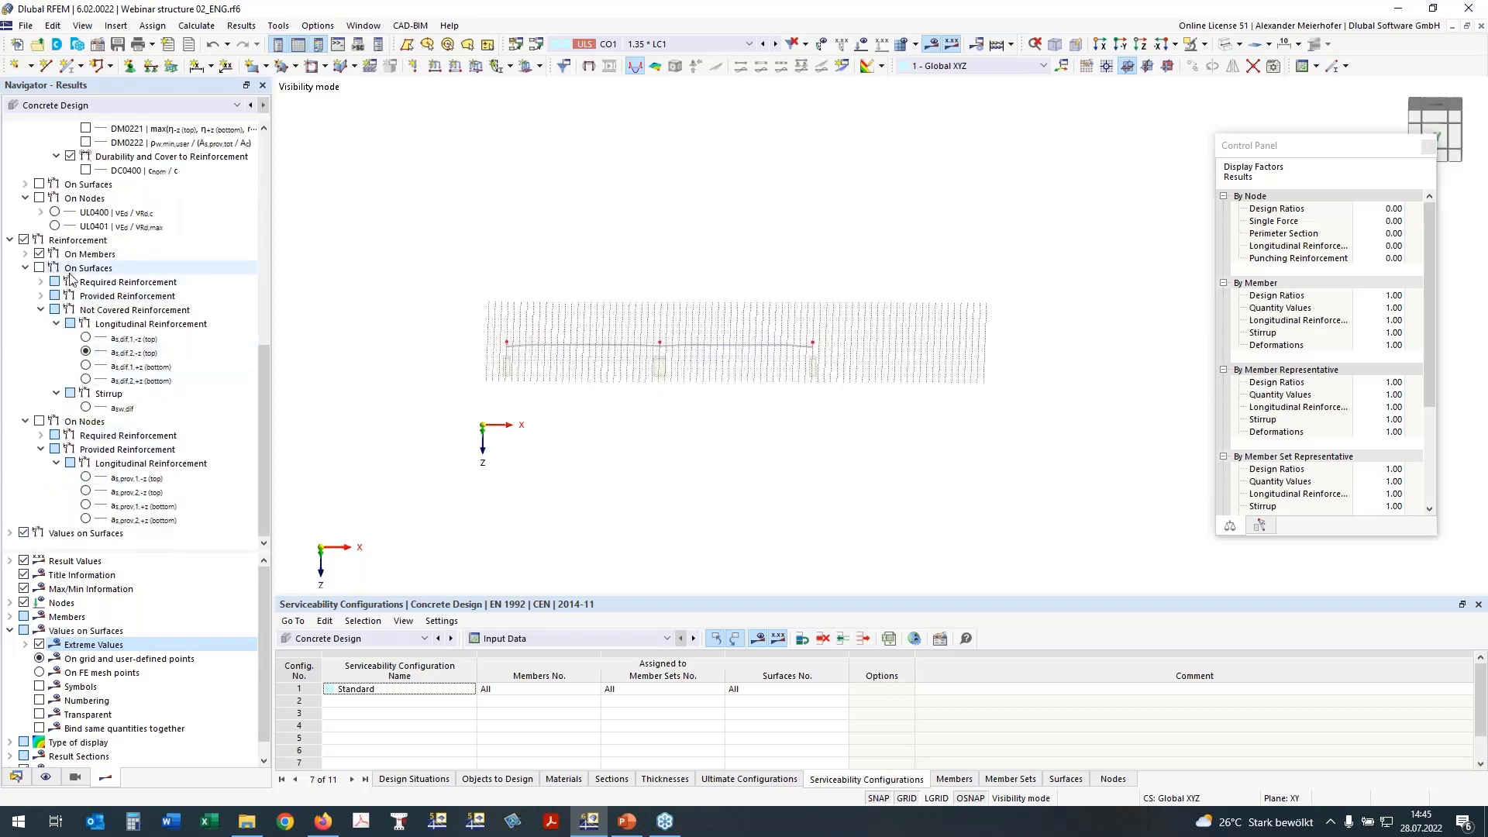
{"action": "scroll", "coordinate": [57, 288], "scroll_direction": "up", "scroll_amount": 7}
{"action": "left_click", "coordinate": [40, 240]}
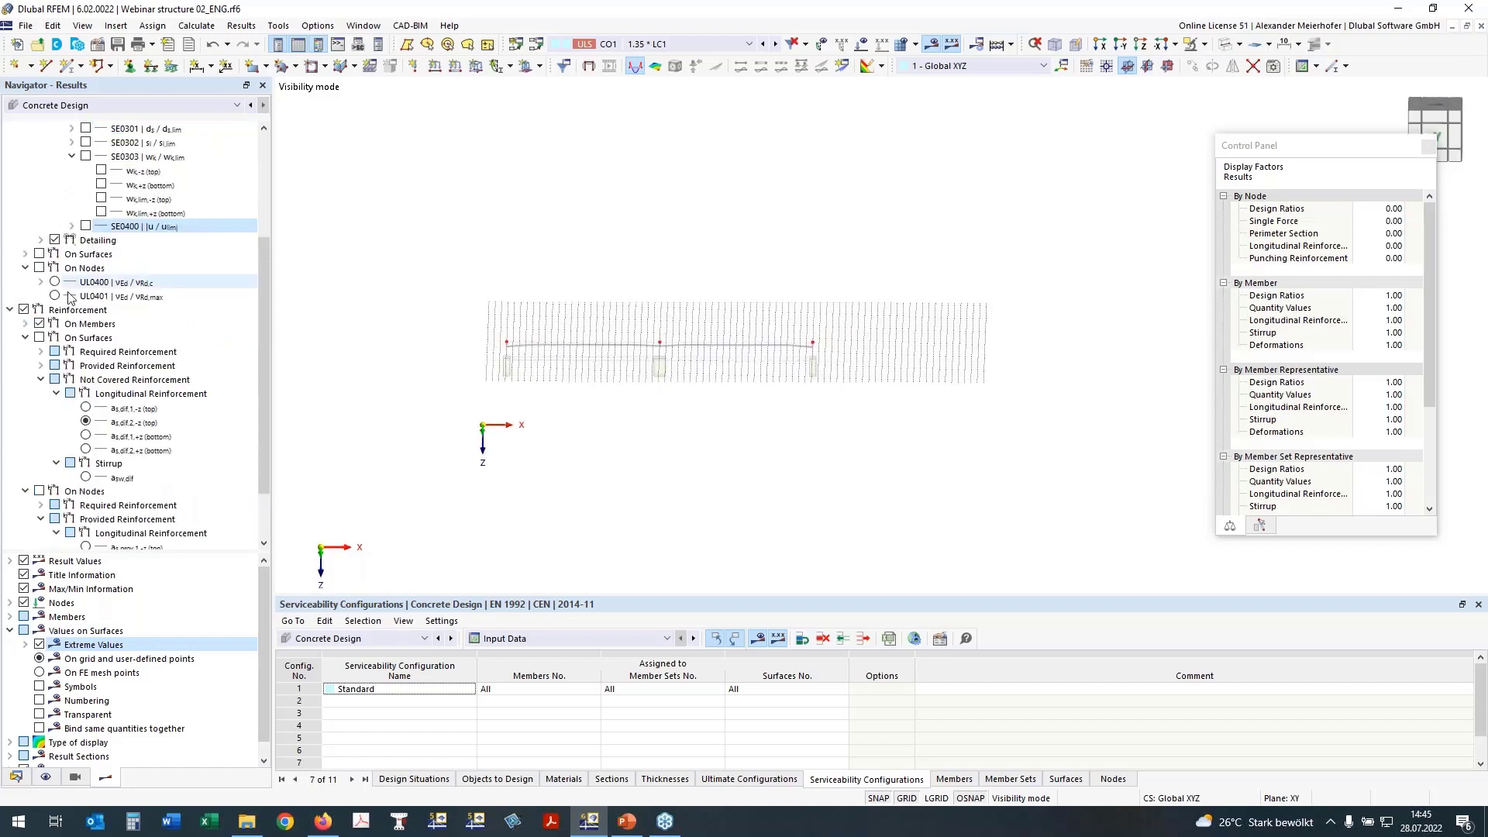
{"action": "left_click", "coordinate": [25, 324]}
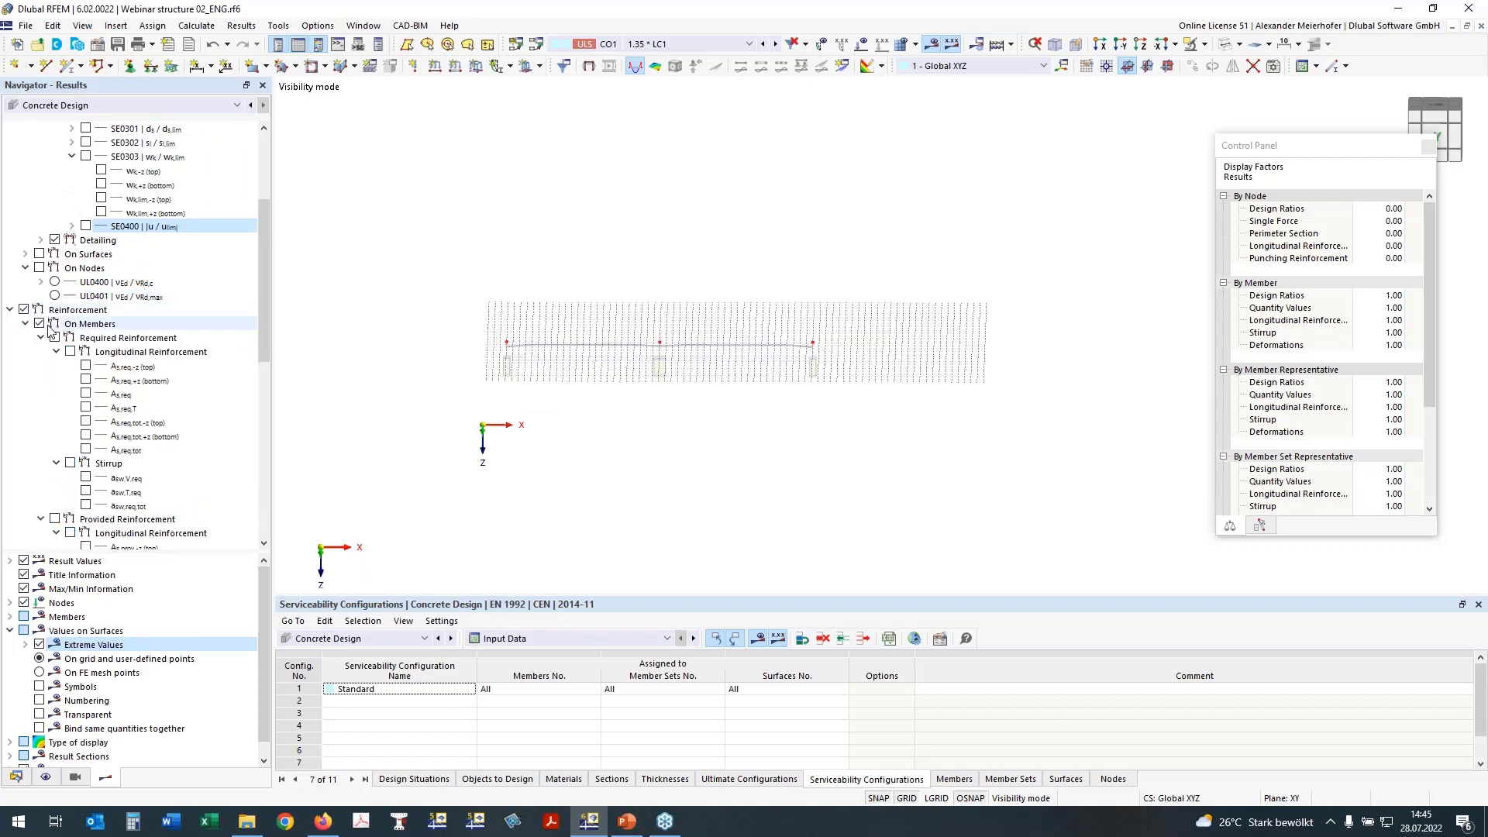
{"action": "left_click", "coordinate": [85, 435]}
{"action": "left_click", "coordinate": [85, 422]}
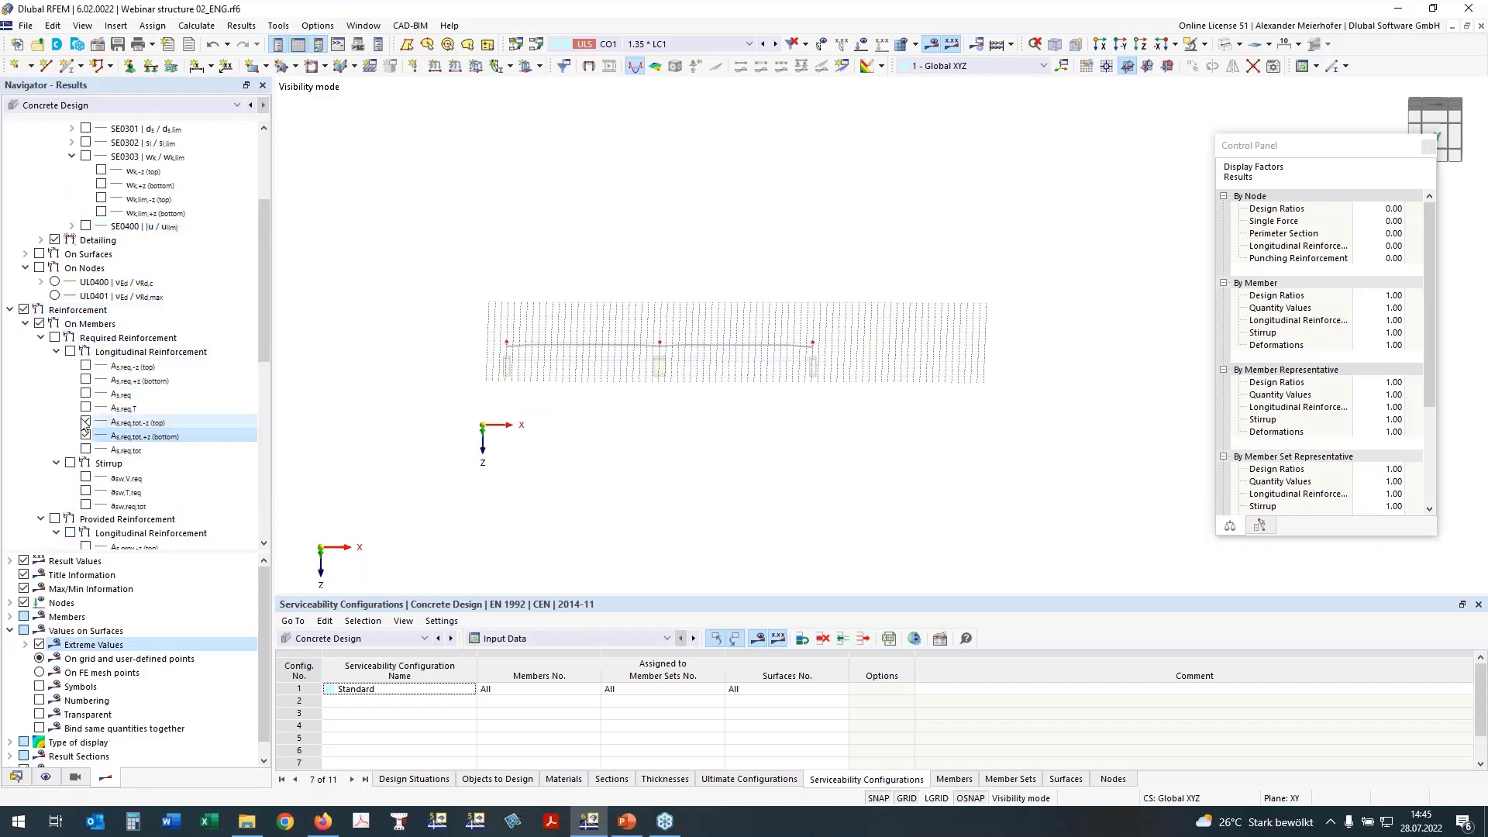
{"action": "left_click", "coordinate": [55, 338]}
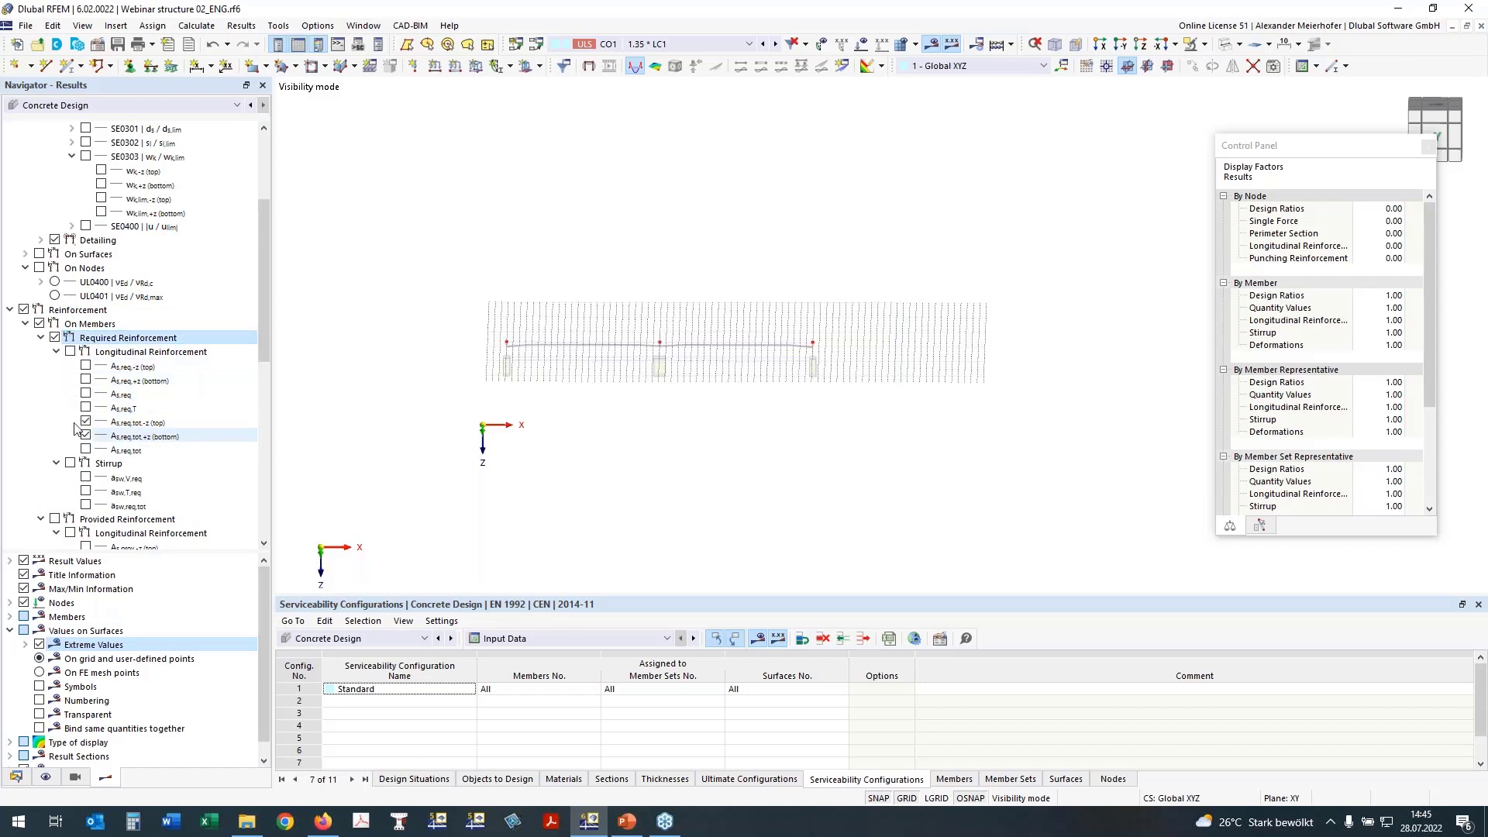
{"action": "left_click", "coordinate": [70, 352]}
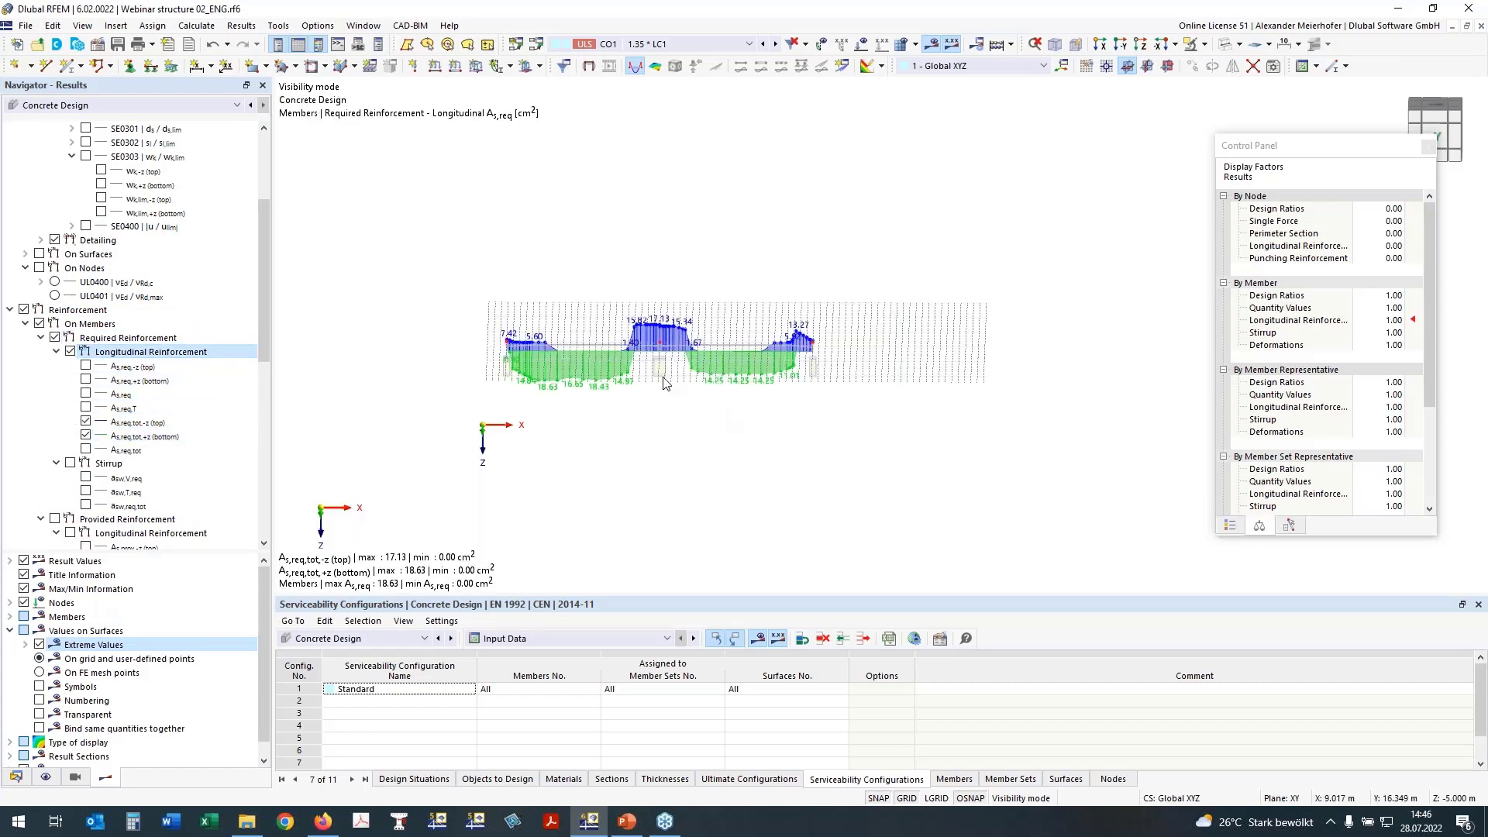
{"action": "scroll", "coordinate": [650, 381], "scroll_direction": "up", "scroll_amount": 4}
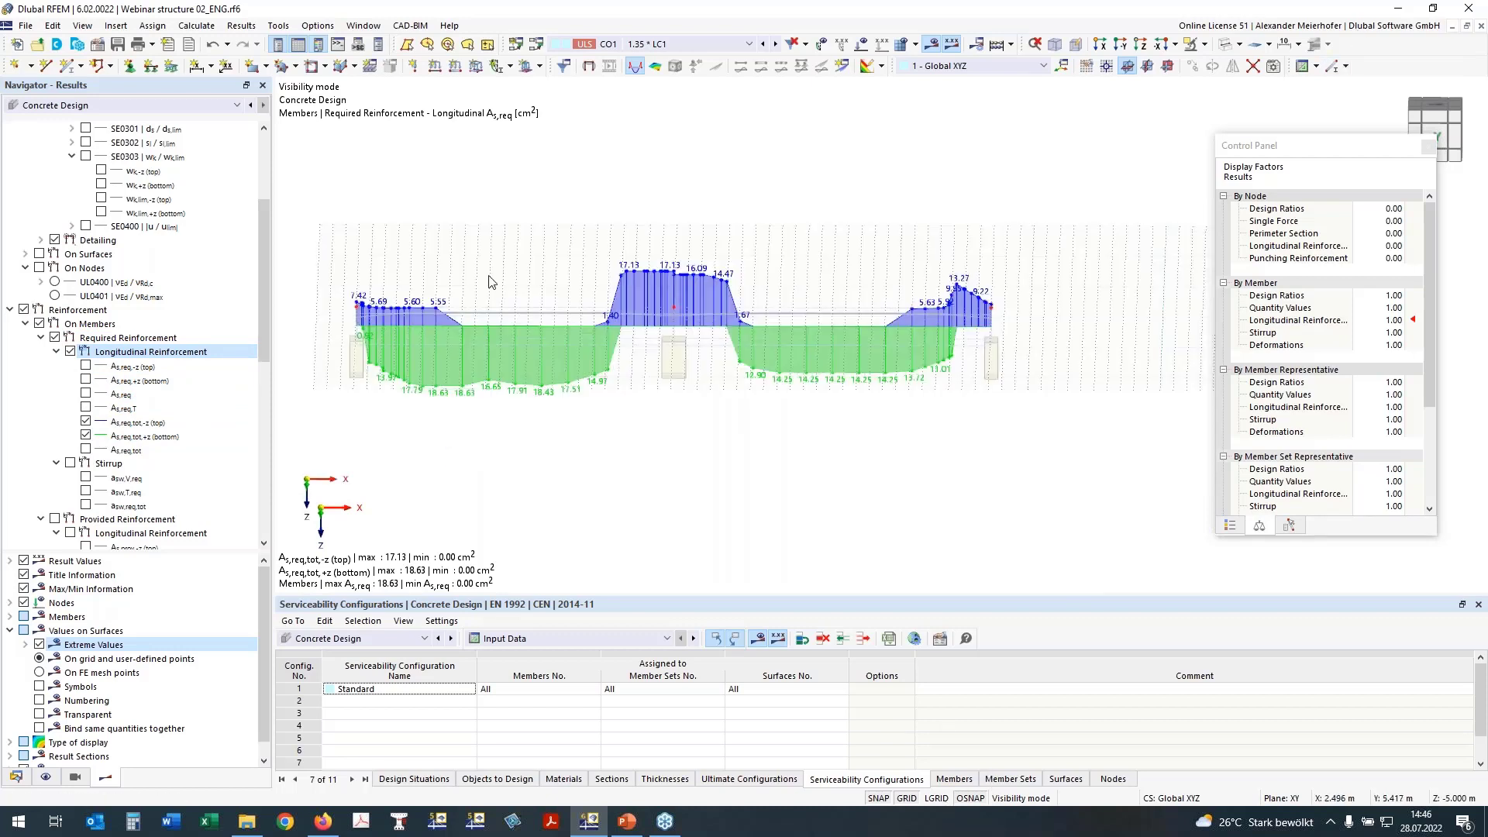
{"action": "middle_click_drag", "start_coordinate": [638, 440], "coordinate": [674, 440]}
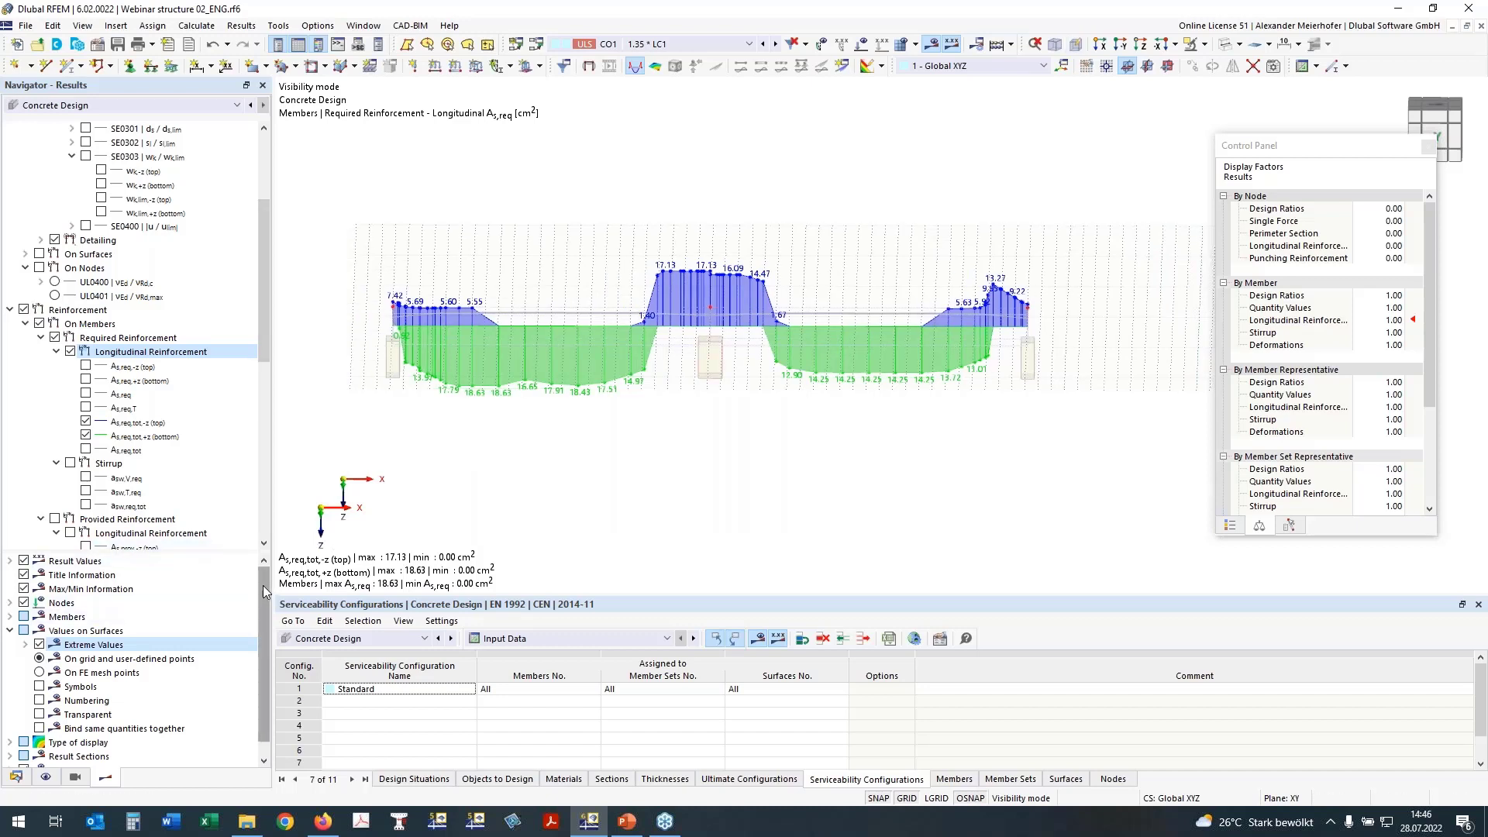
{"action": "left_click", "coordinate": [9, 630]}
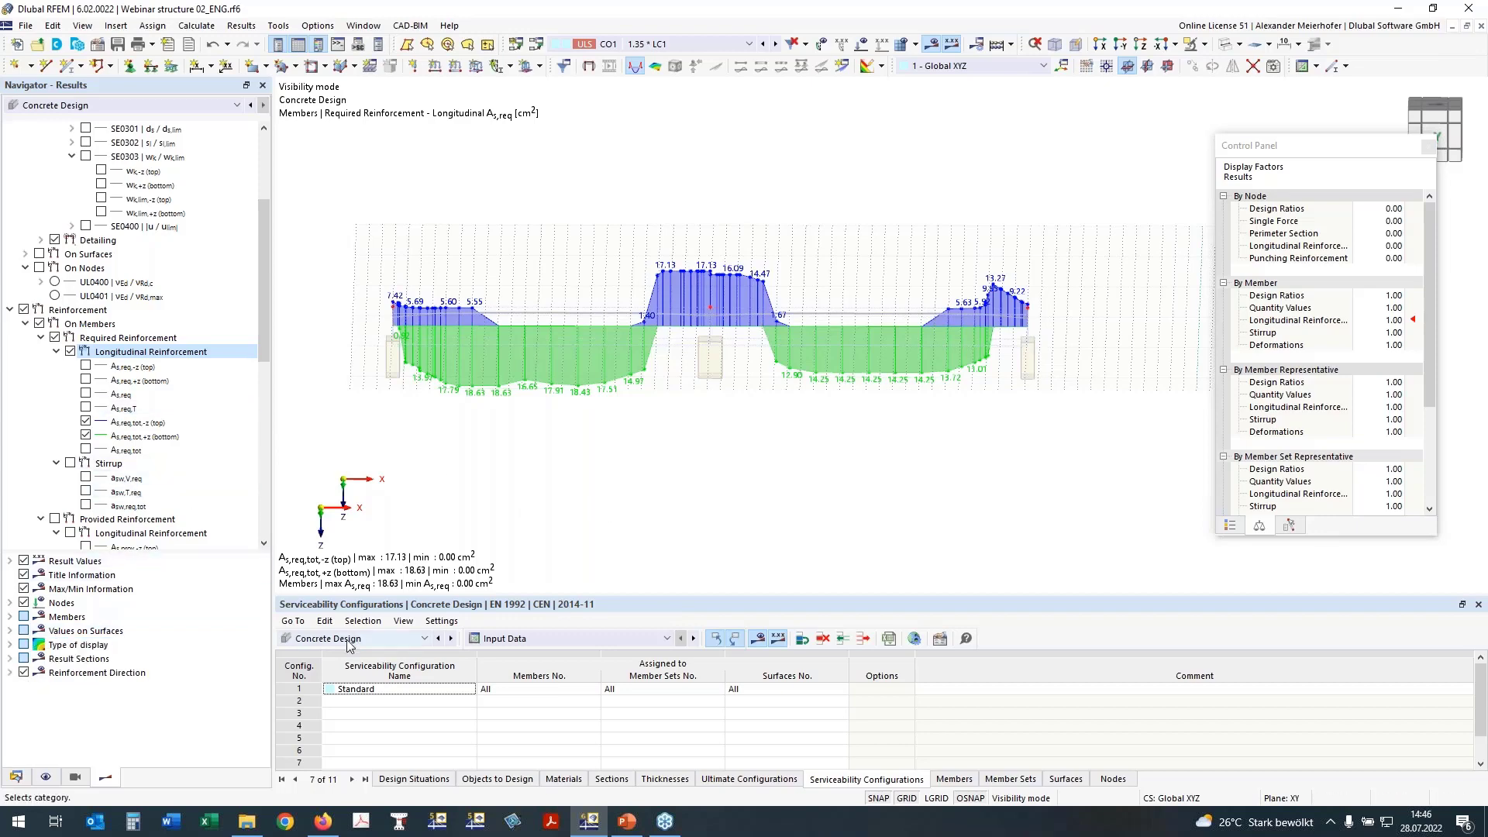
{"action": "scroll", "coordinate": [571, 442], "scroll_direction": "down", "scroll_amount": 3}
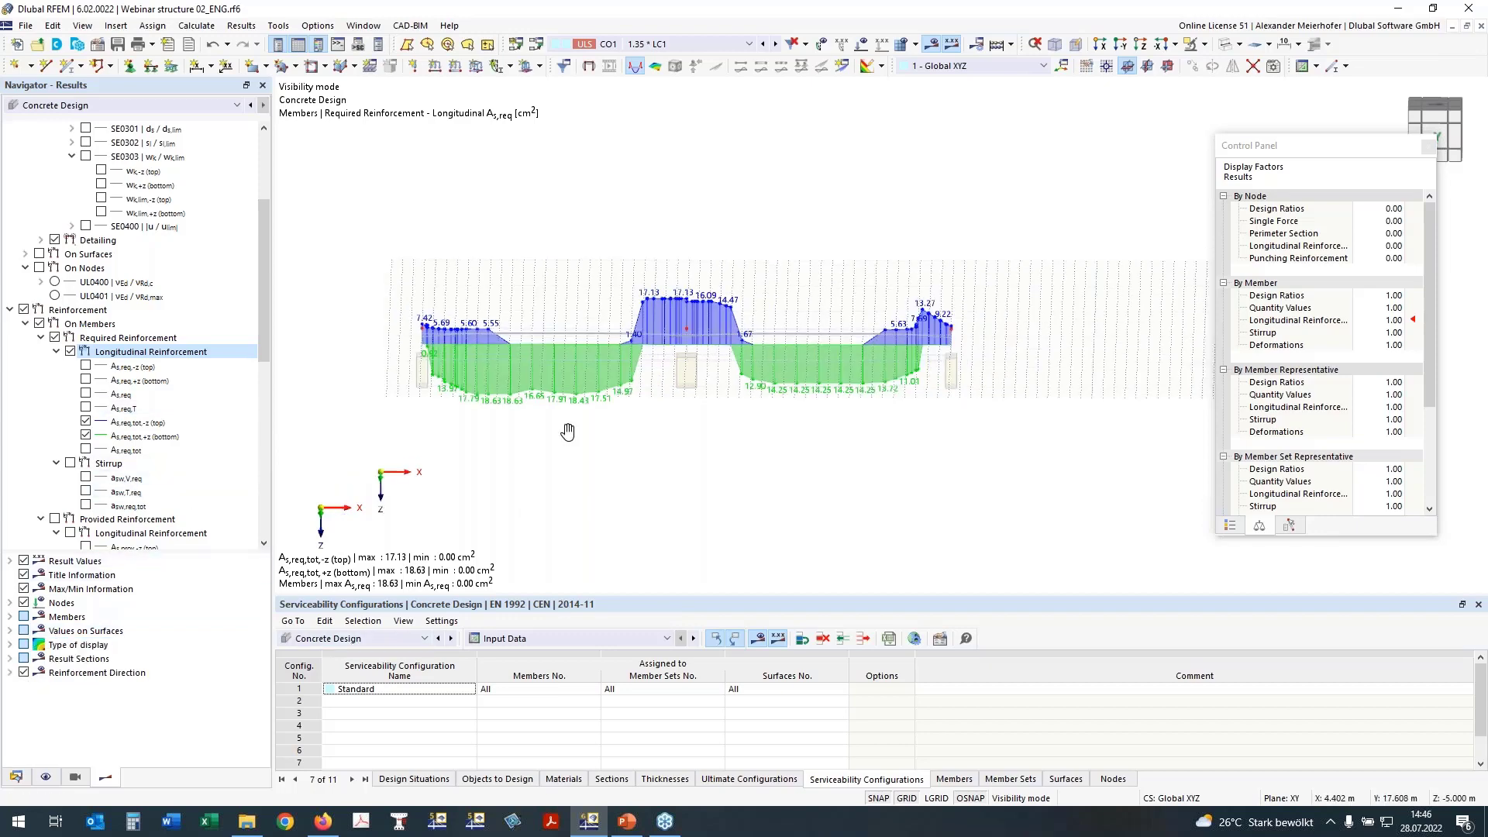
{"action": "mouse_move", "coordinate": [566, 418]}
{"action": "middle_mouse_down", "text": "ctrl"}
{"action": "mouse_move", "coordinate": [620, 514]}
{"action": "mouse_move", "coordinate": [563, 399]}
{"action": "middle_mouse_up", "text": "ctrl"}
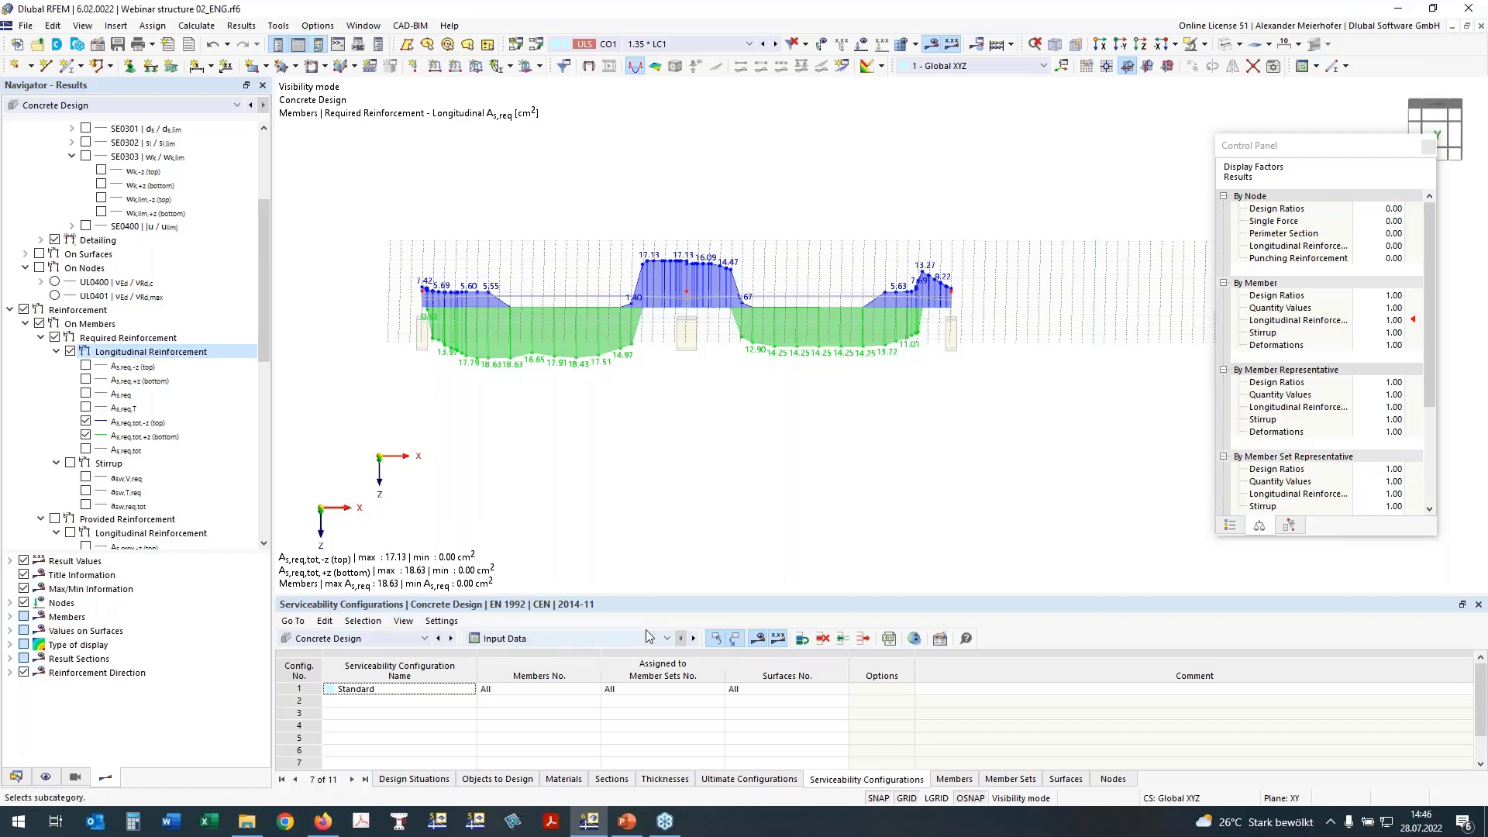
Step: Apply the Concrete Design global settings with deletion of add-on results on input changes enabled, accepting removal of the existing design results
{"action": "left_click", "coordinate": [913, 637]}
{"action": "left_click", "coordinate": [468, 510]}
{"action": "left_click", "coordinate": [465, 510]}
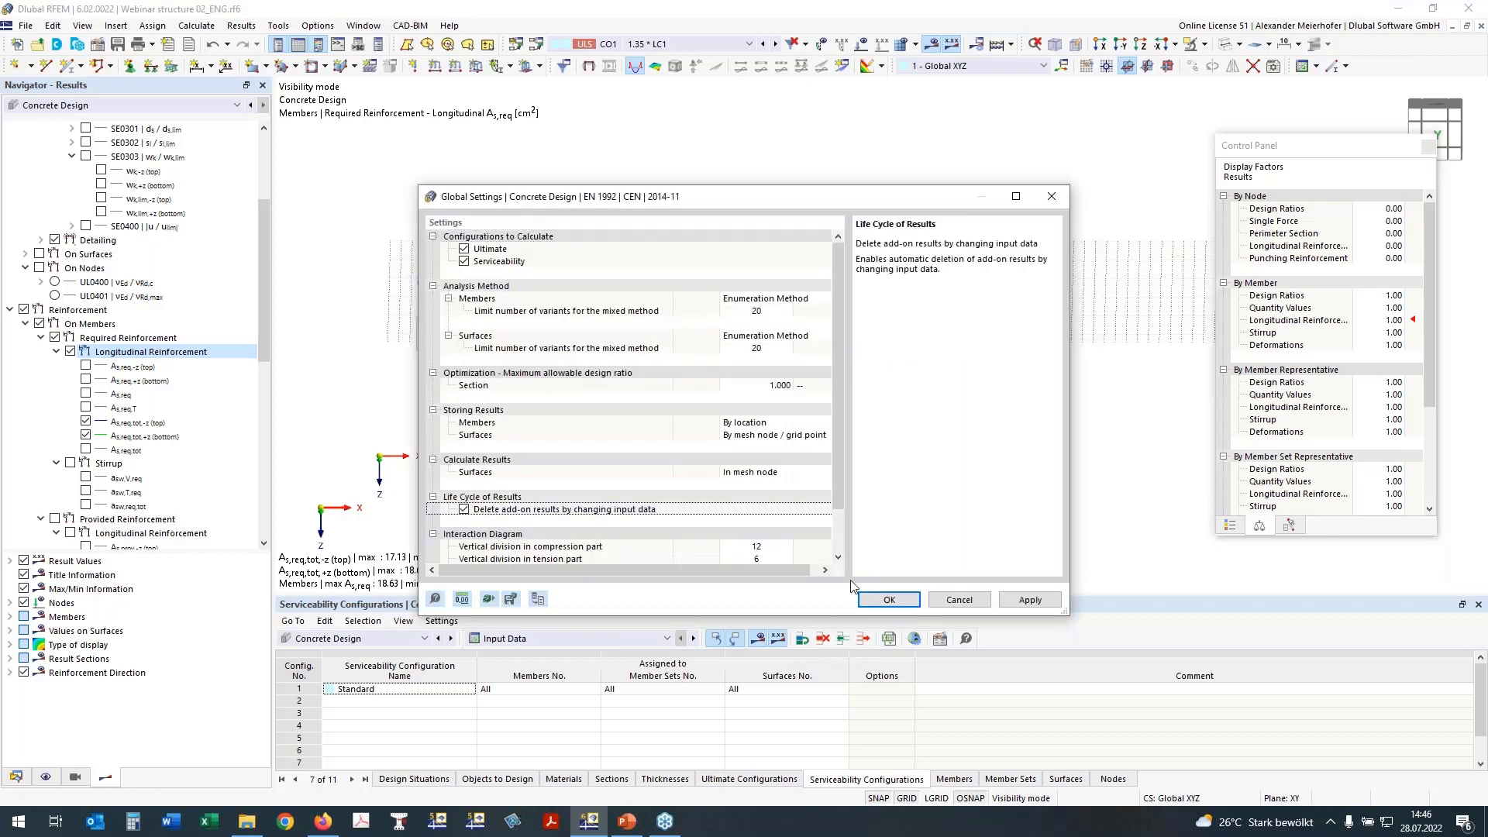
{"action": "left_click", "coordinate": [890, 601]}
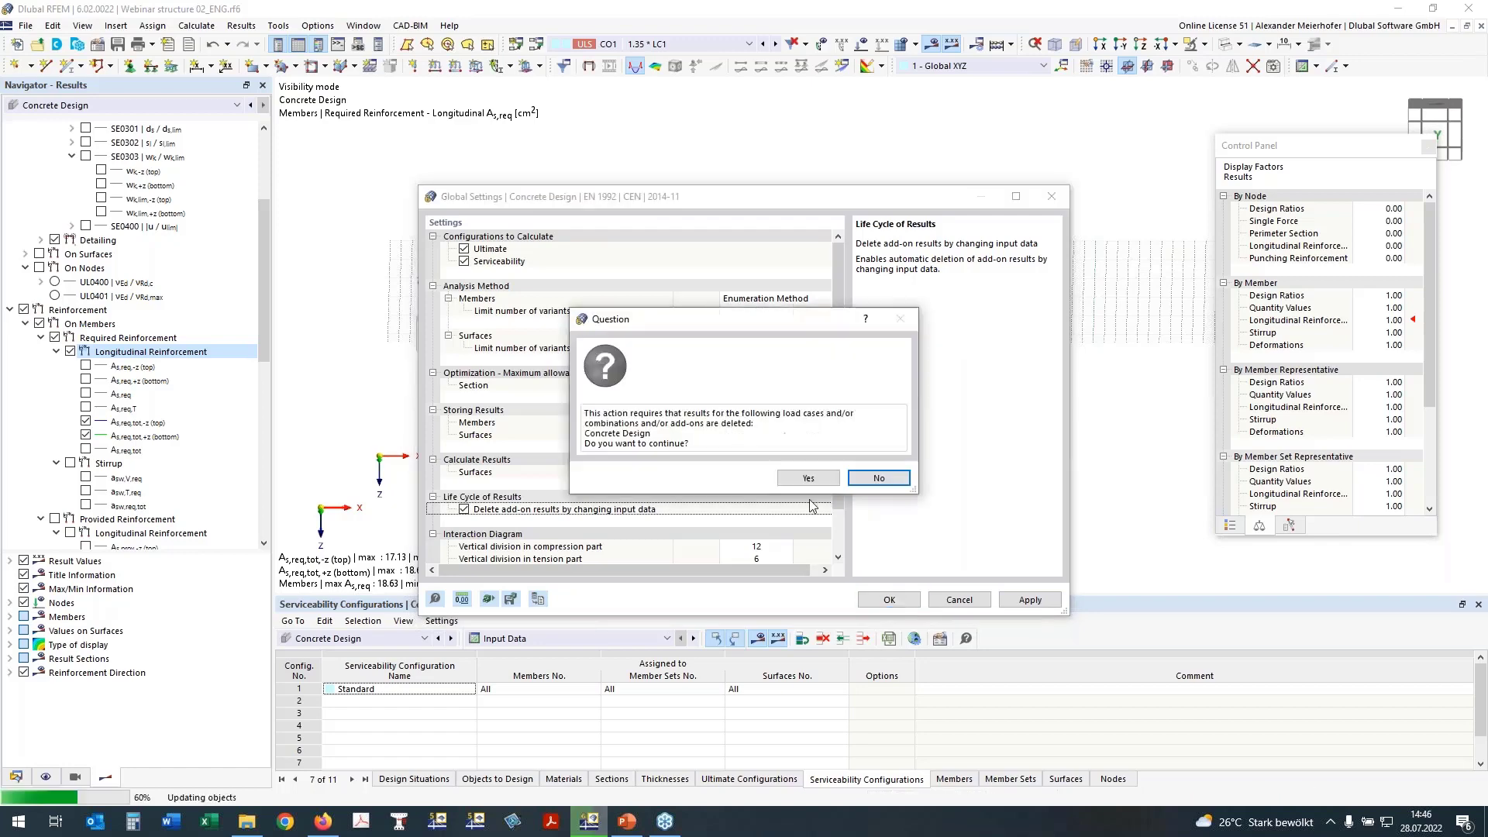
{"action": "left_click", "coordinate": [809, 480]}
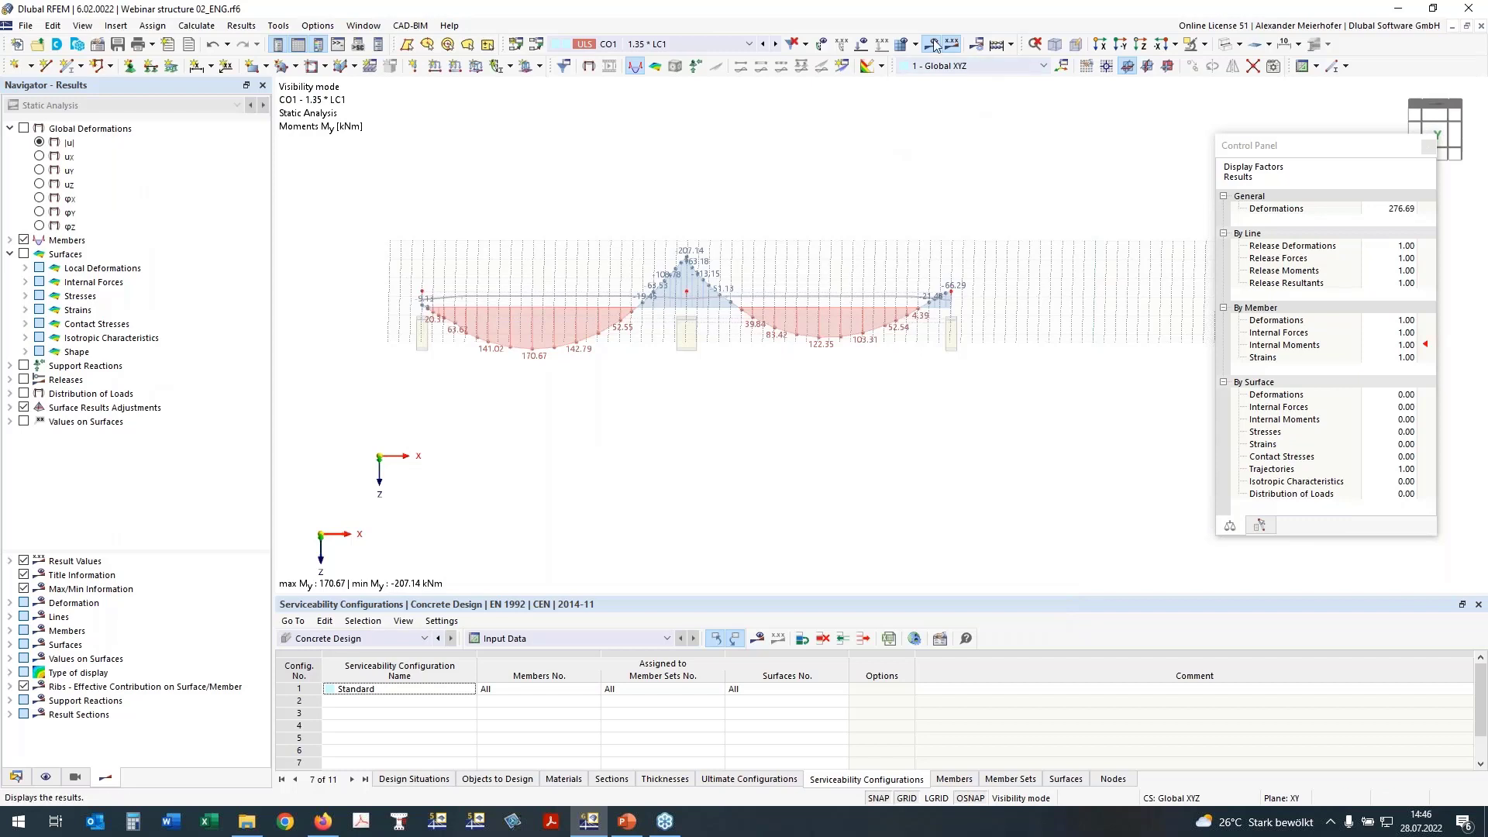
Step: Run the Concrete Design calculation again
{"action": "left_click", "coordinate": [1011, 44]}
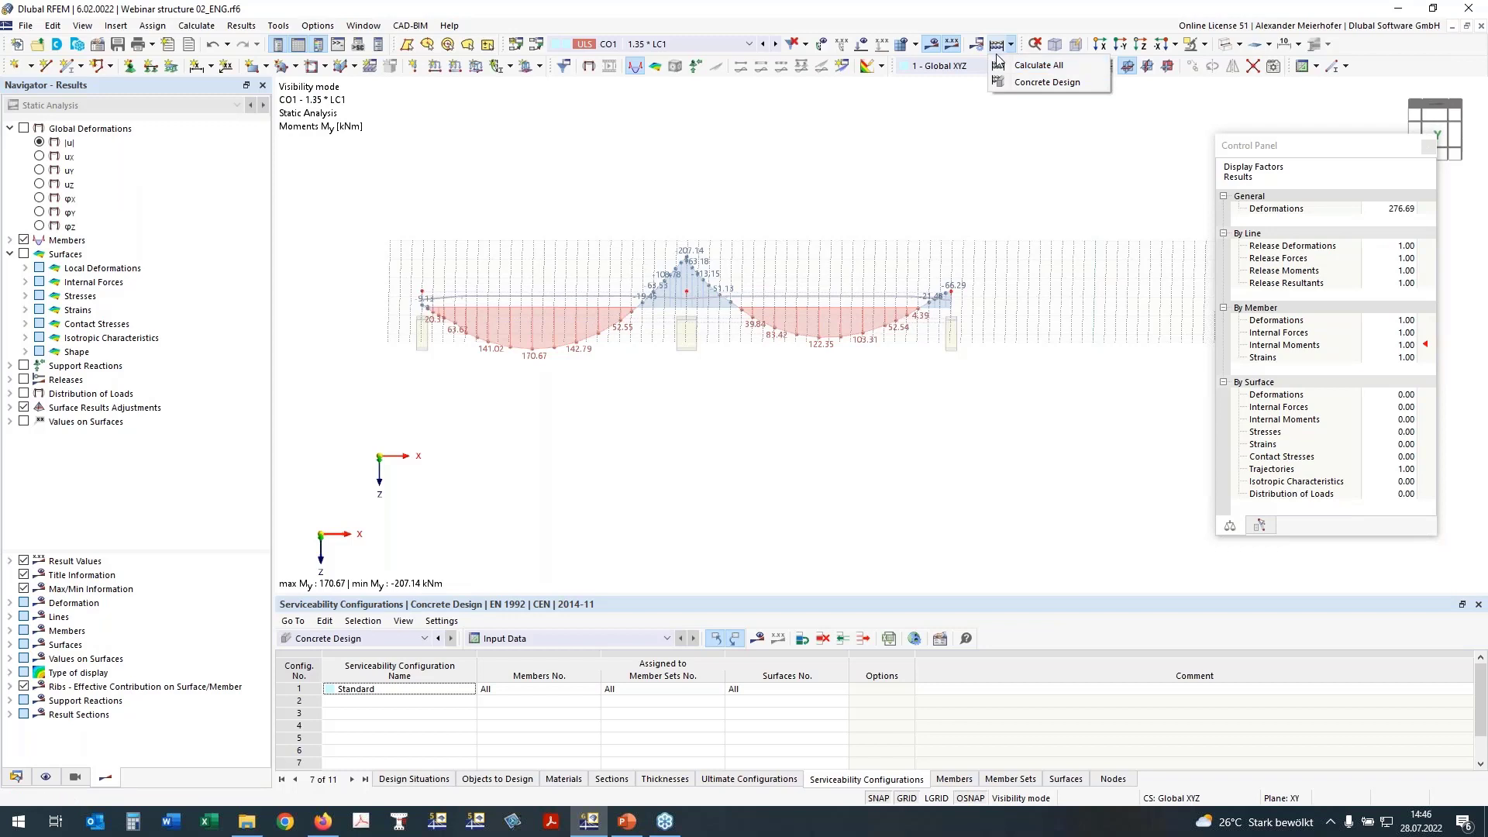
{"action": "left_click", "coordinate": [1046, 82]}
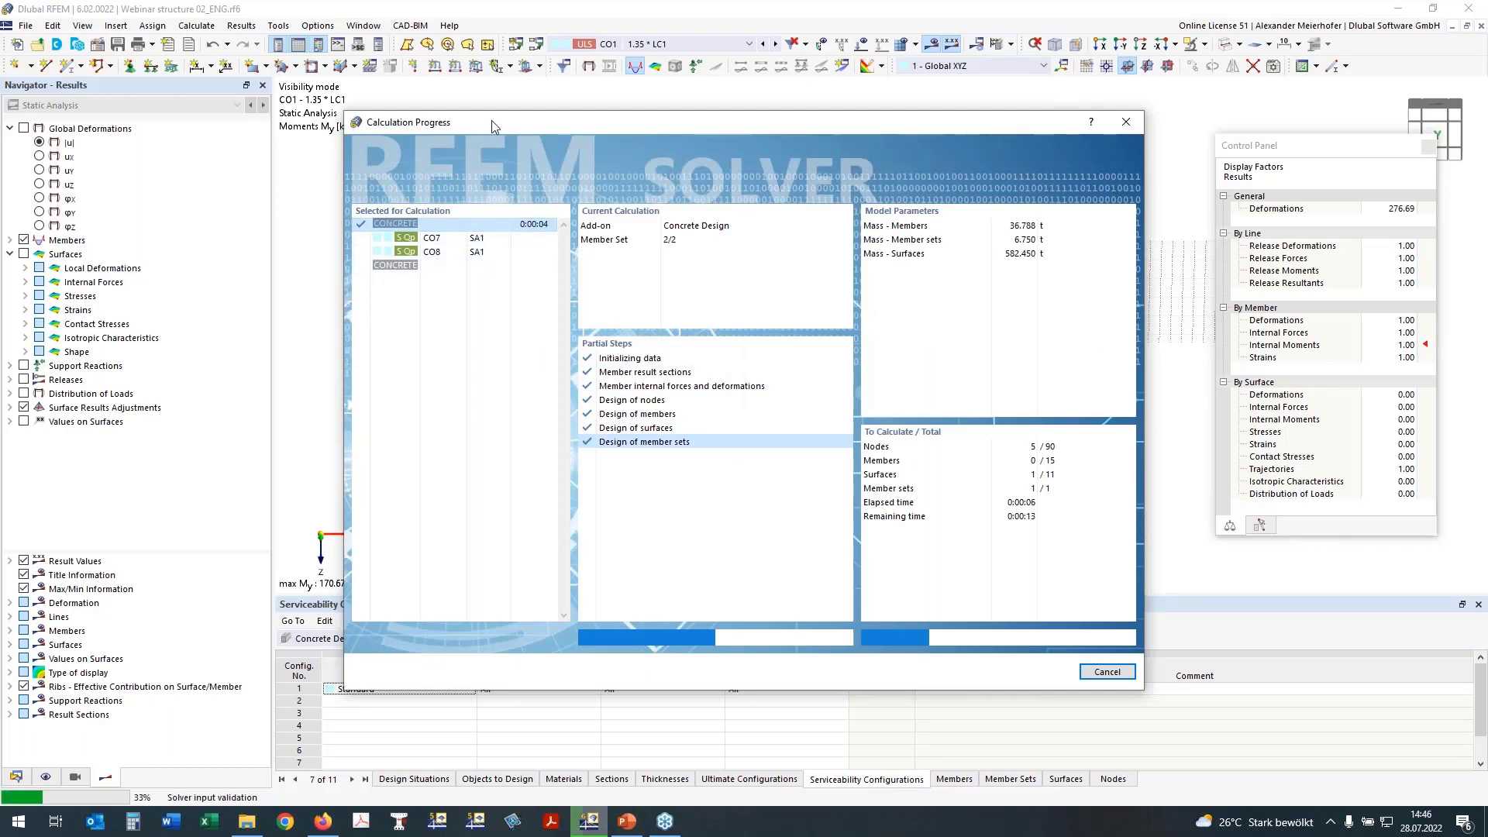
{"action": "left_click_drag", "start_coordinate": [491, 127], "coordinate": [518, 146]}
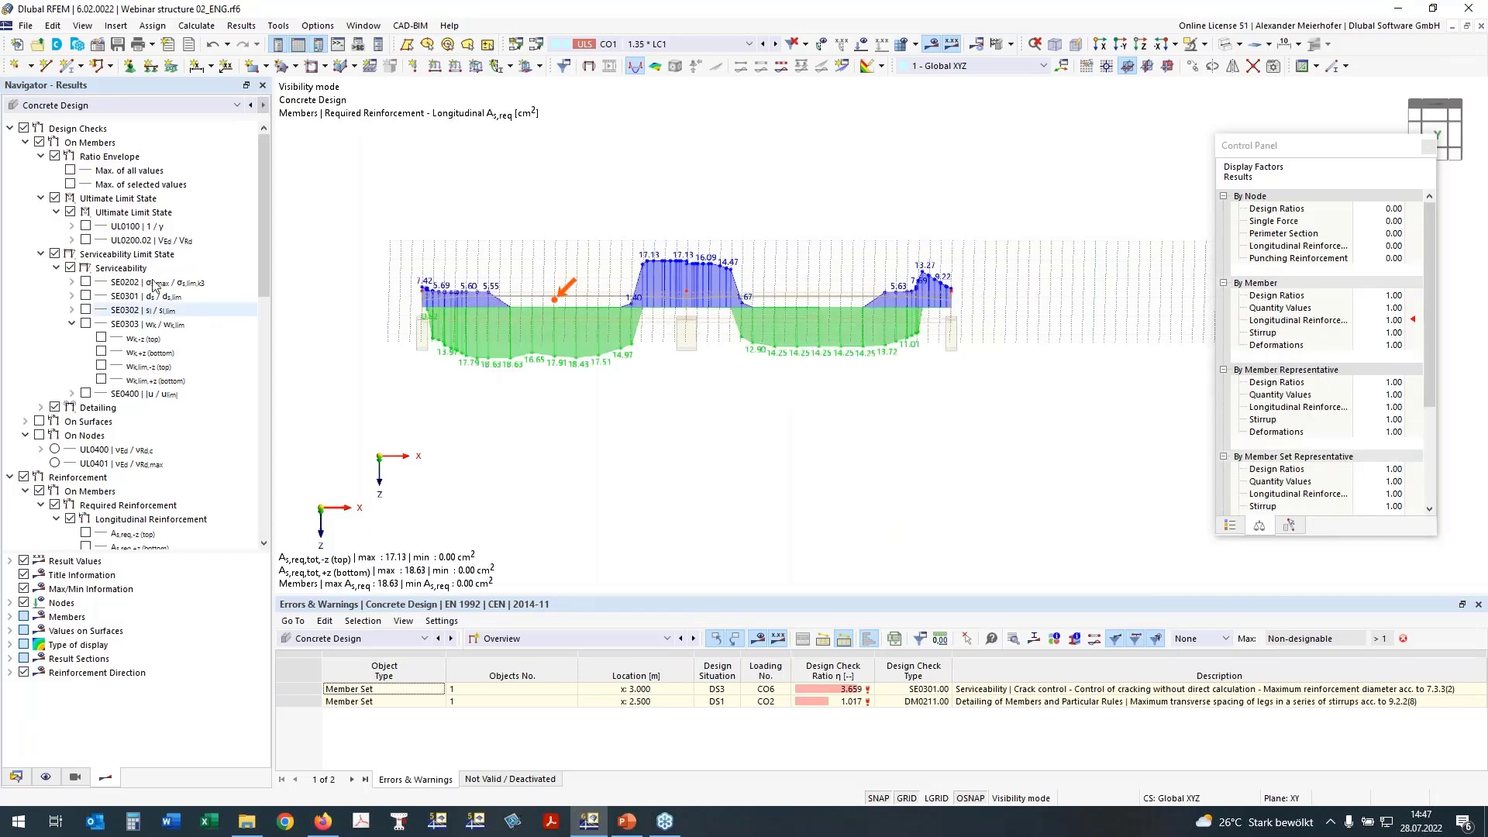
Step: Review the result tables of design ratios on nodes by loading and material and design ratios on members by design situation
{"action": "left_click", "coordinate": [569, 638]}
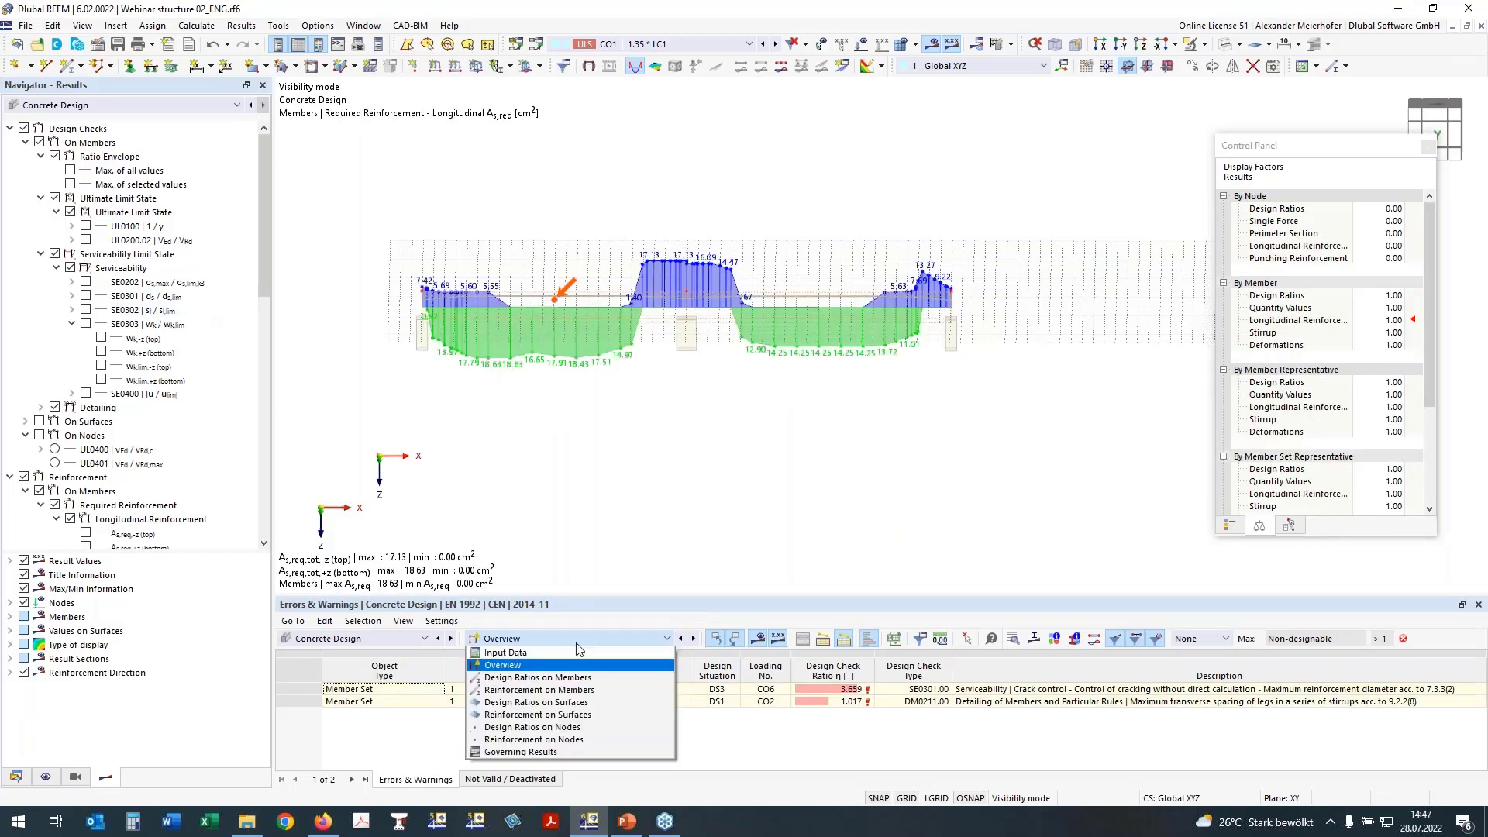
{"action": "left_click", "coordinate": [570, 727]}
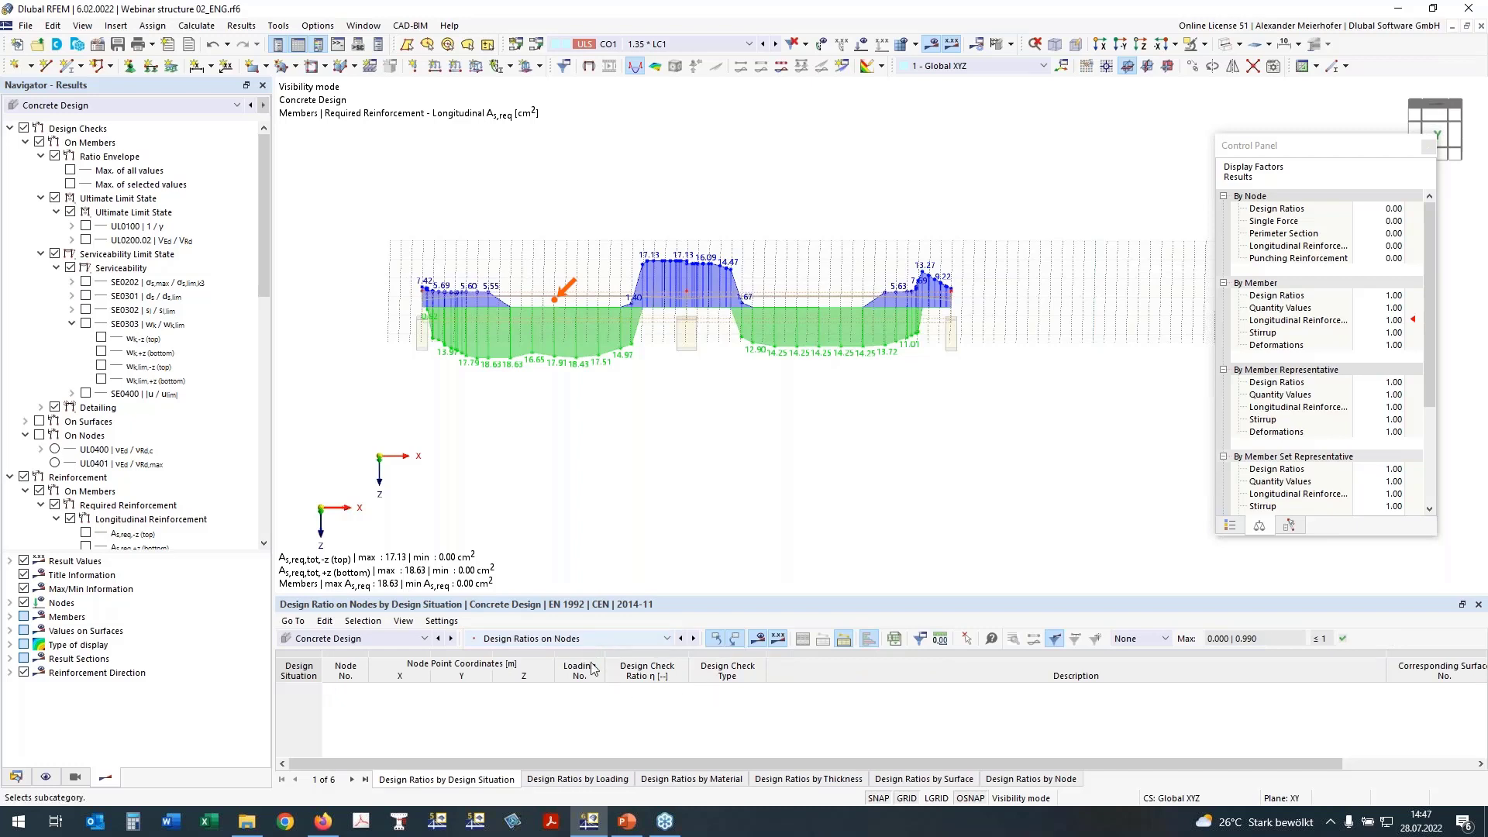
{"action": "left_click", "coordinate": [607, 781]}
{"action": "left_click", "coordinate": [667, 781]}
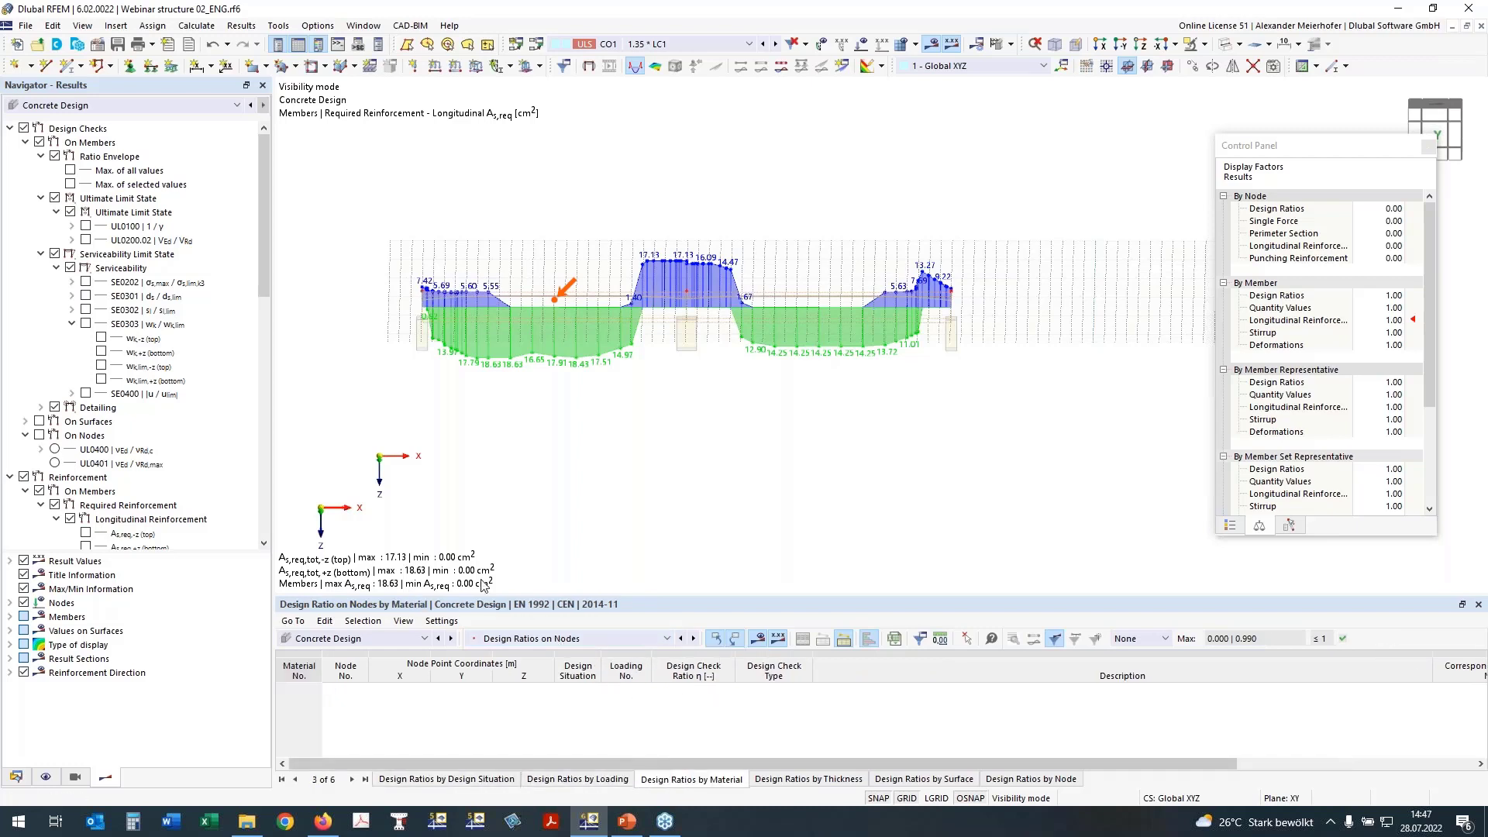
{"action": "left_click", "coordinate": [612, 637]}
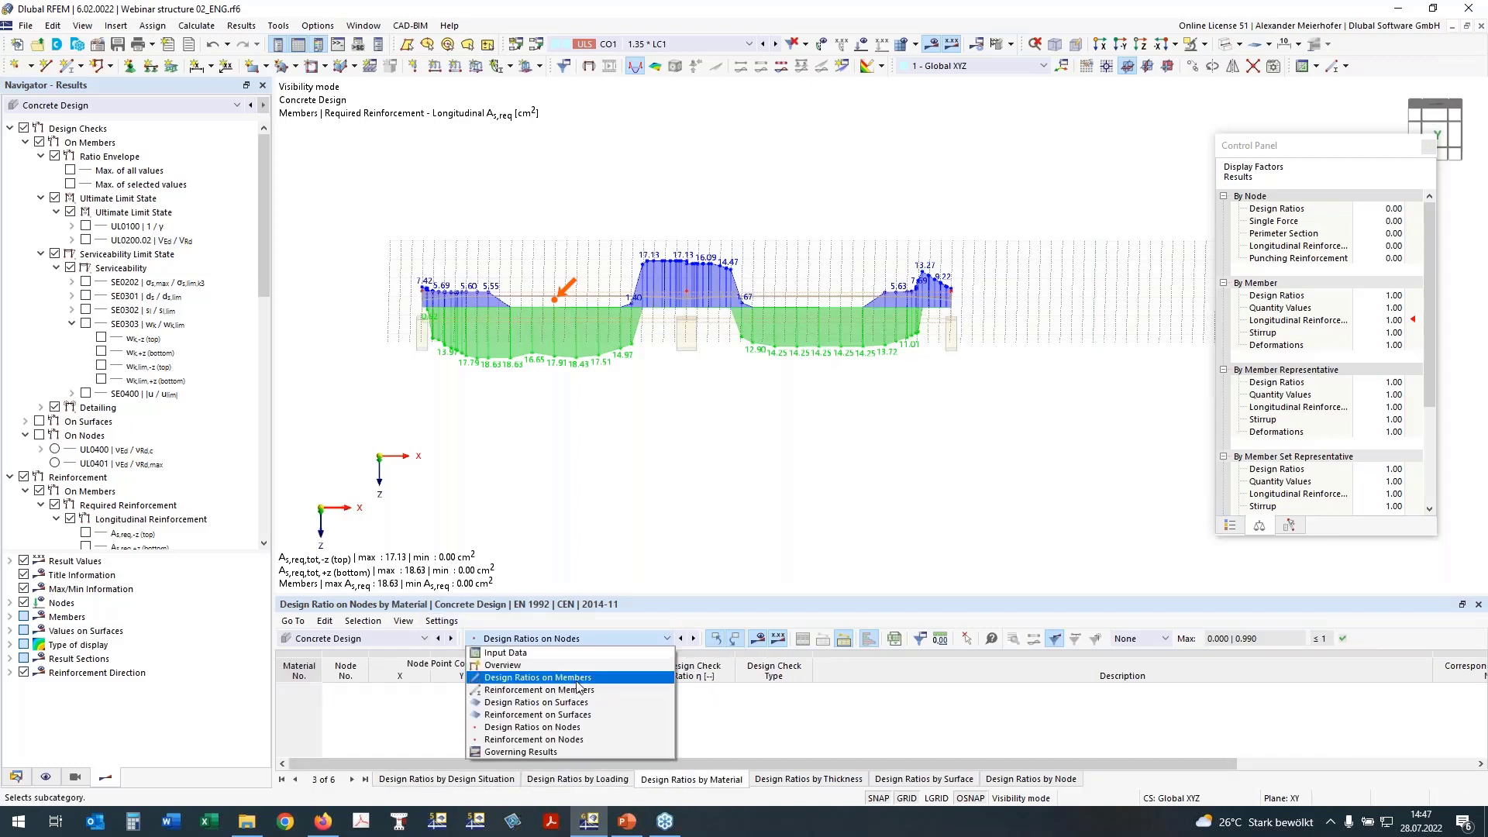
{"action": "left_click", "coordinate": [587, 681]}
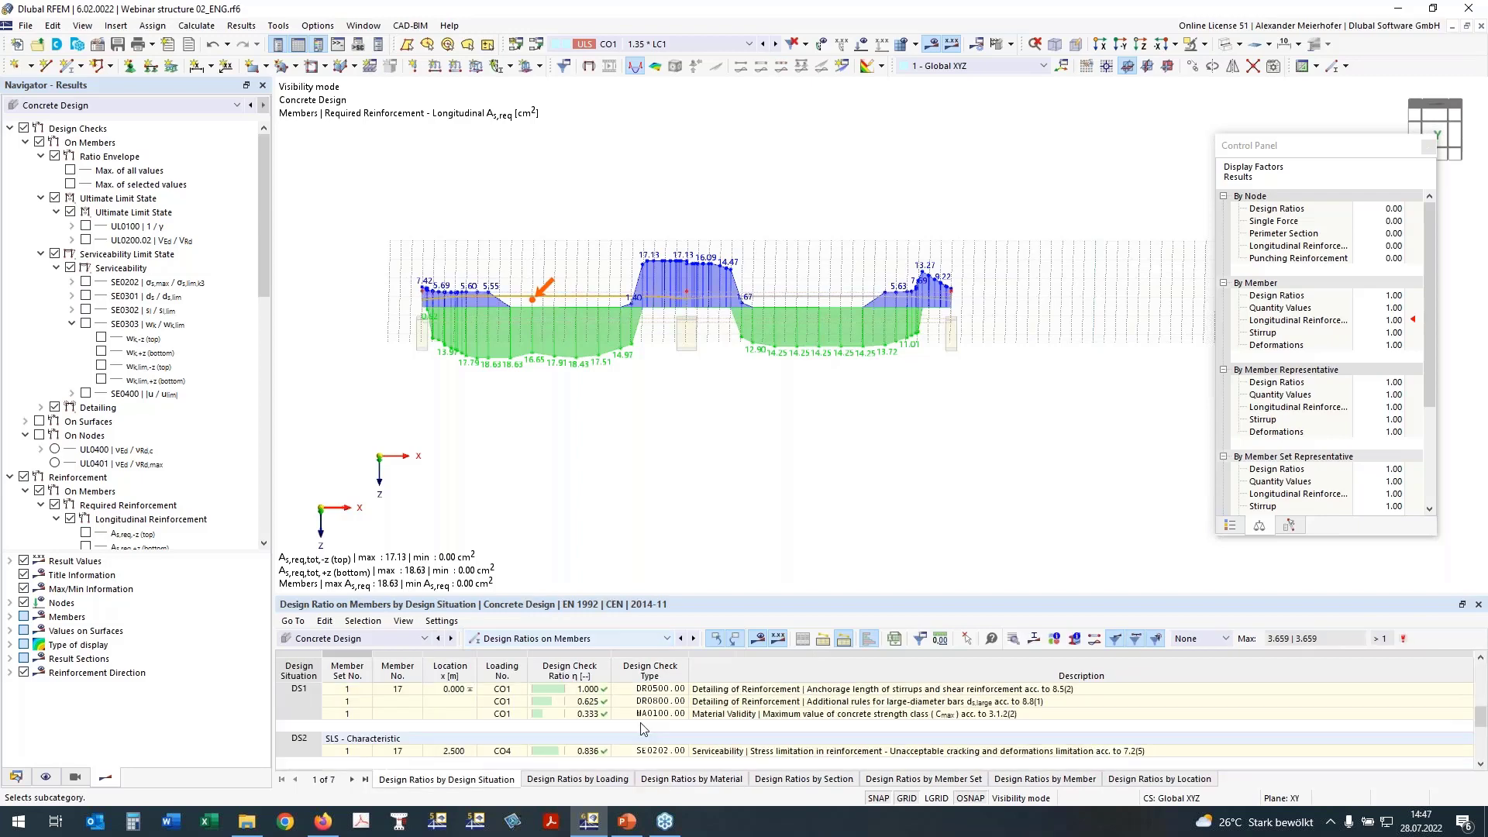
{"action": "left_click", "coordinate": [10, 672]}
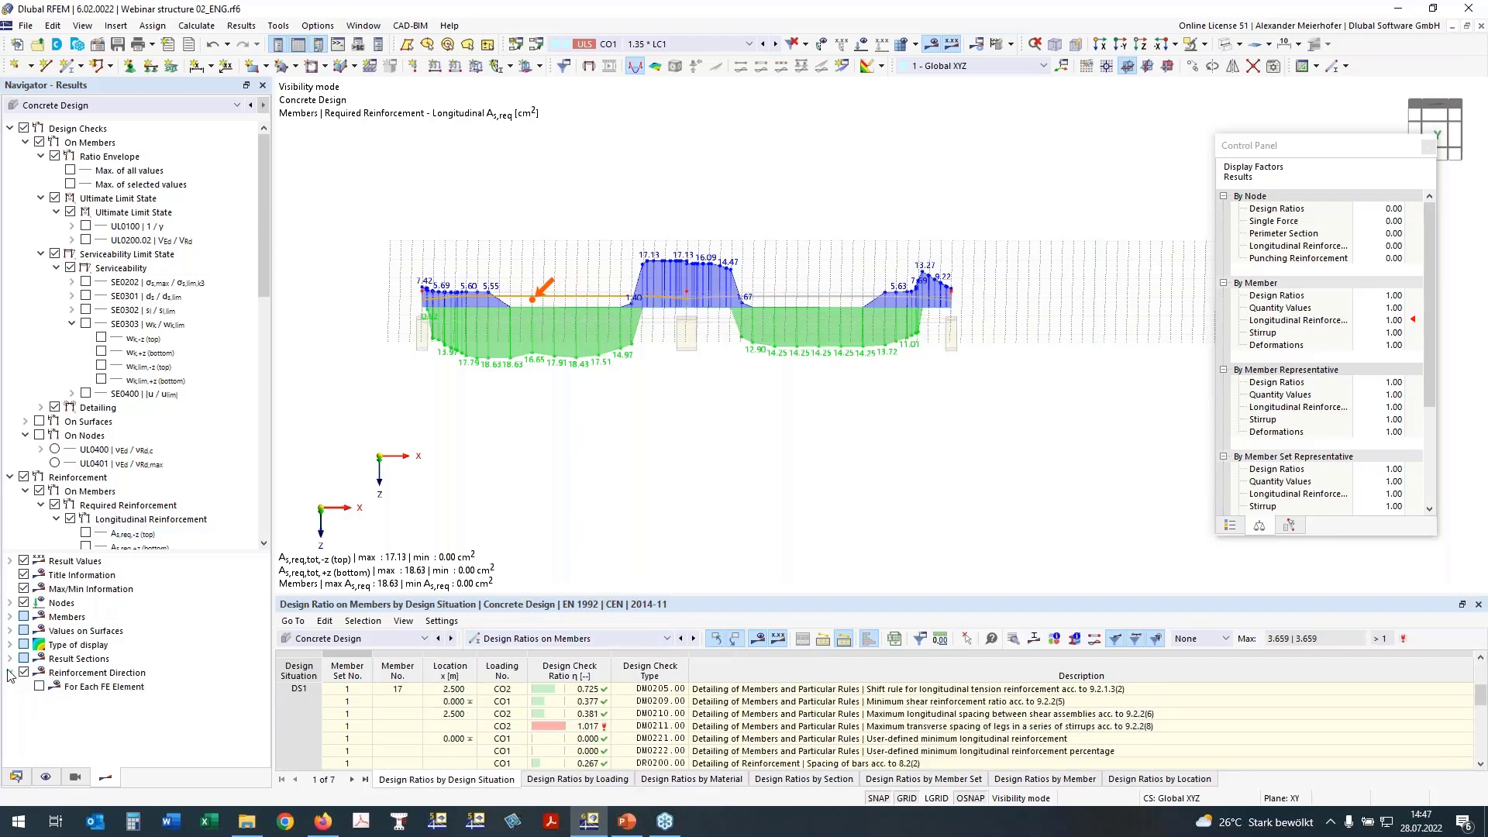
Step: Create a new printout report named "Concrete Design"
{"action": "left_click", "coordinate": [15, 777]}
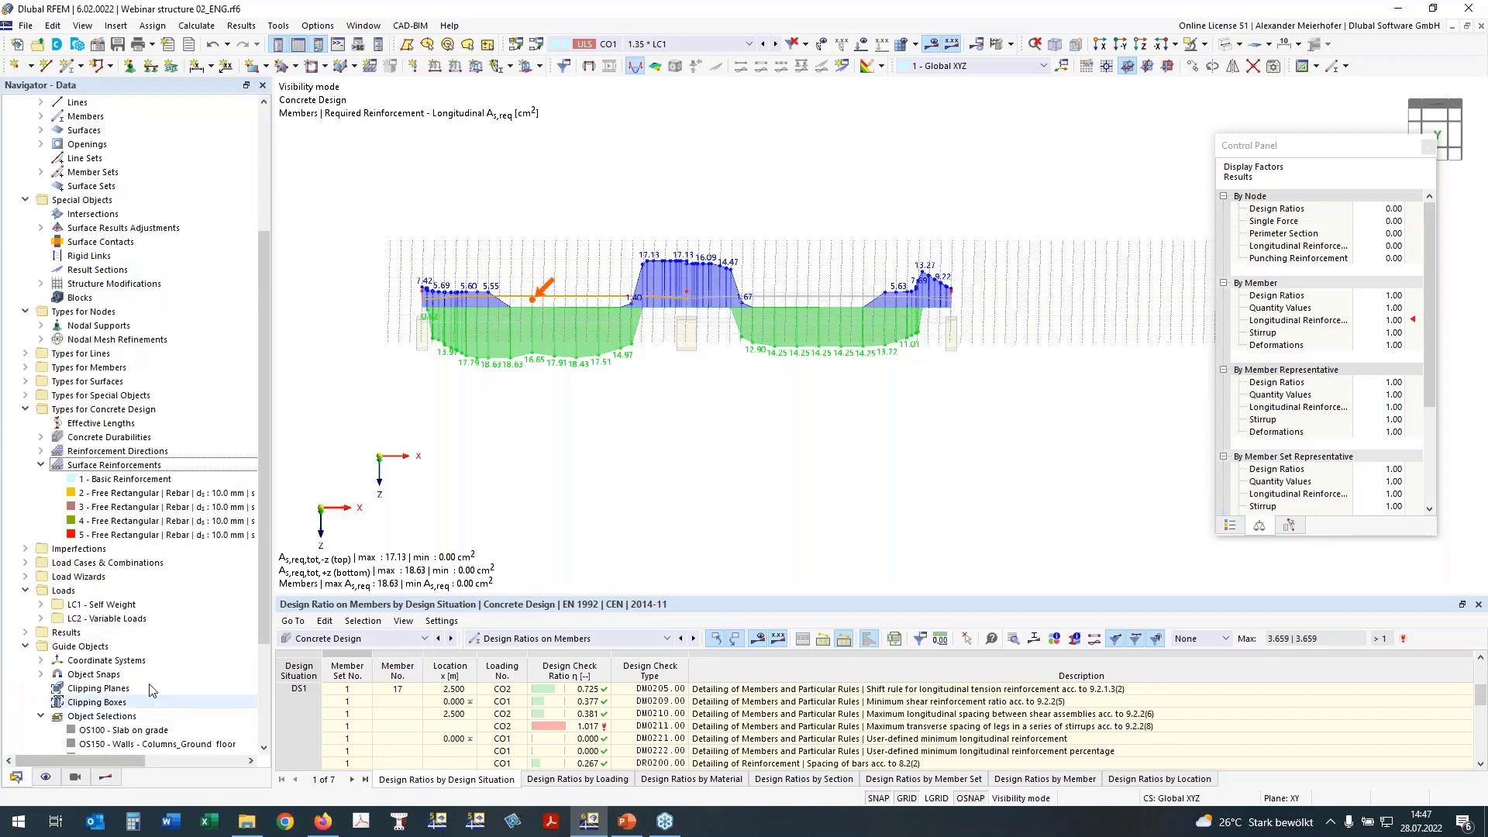
{"action": "scroll", "coordinate": [167, 657], "scroll_direction": "down", "scroll_amount": 4}
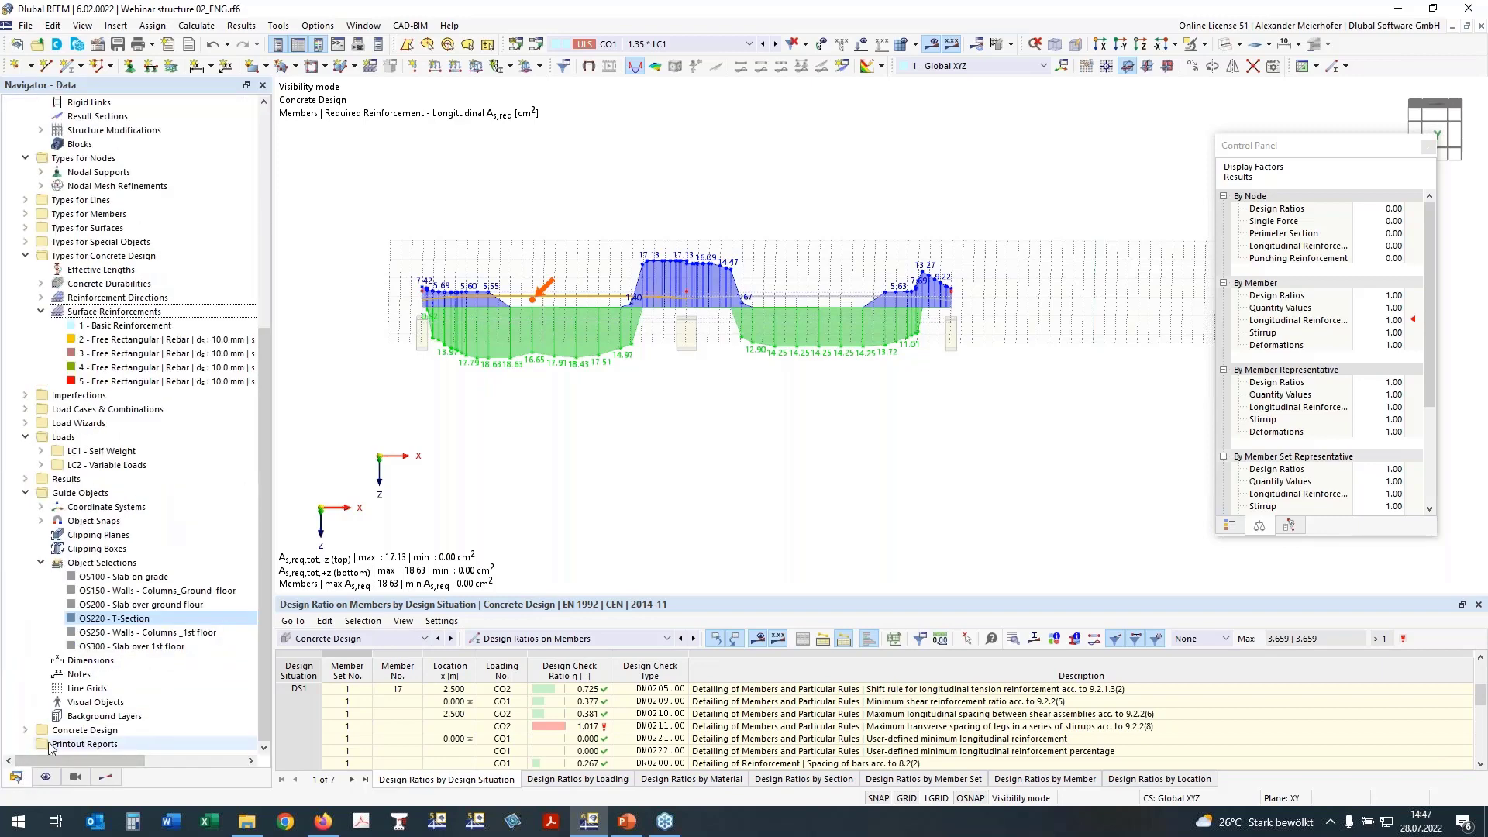
{"action": "right_click", "coordinate": [90, 746]}
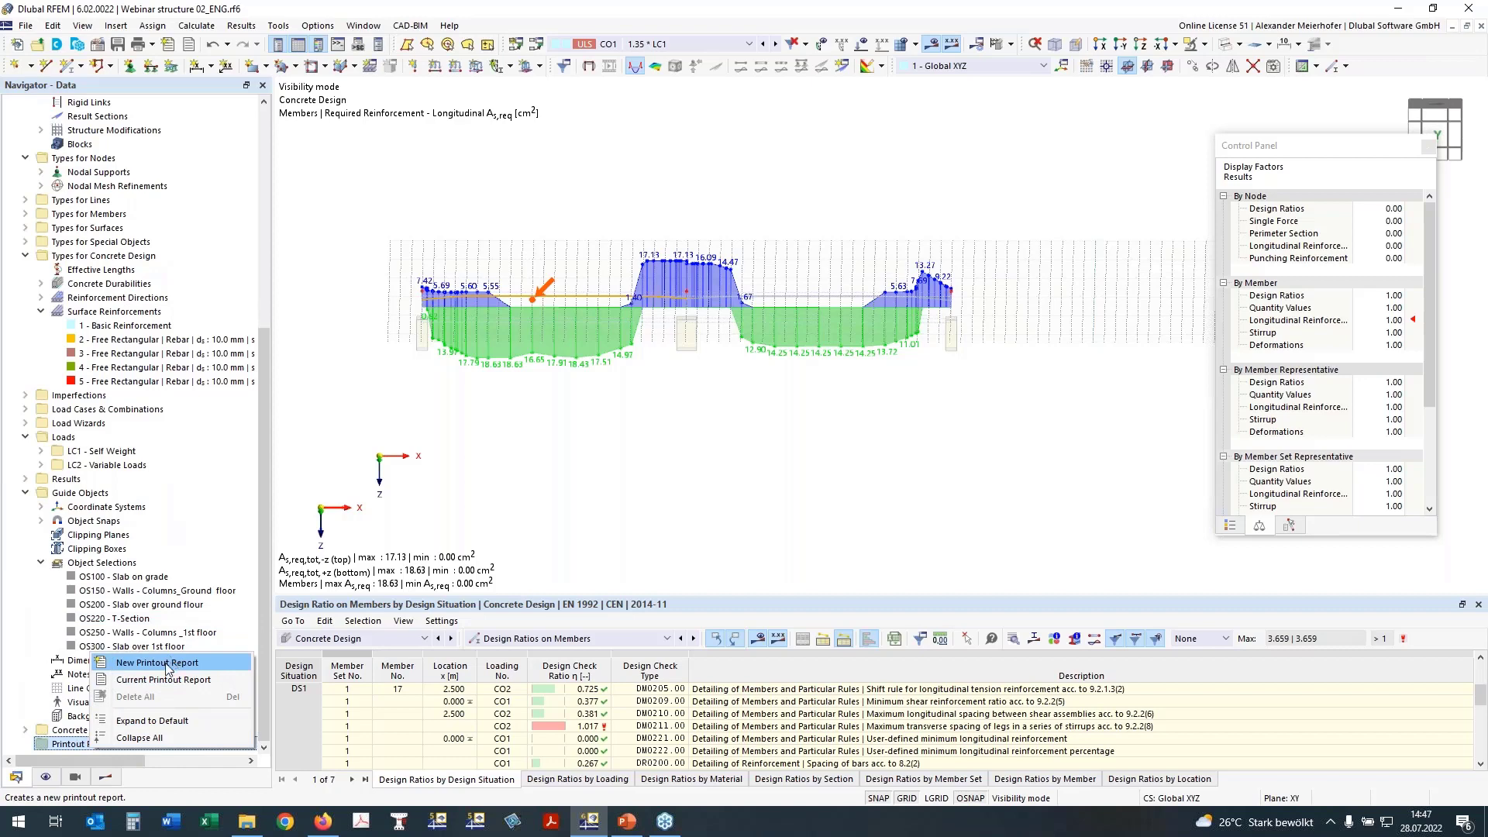
{"action": "left_click", "coordinate": [166, 665]}
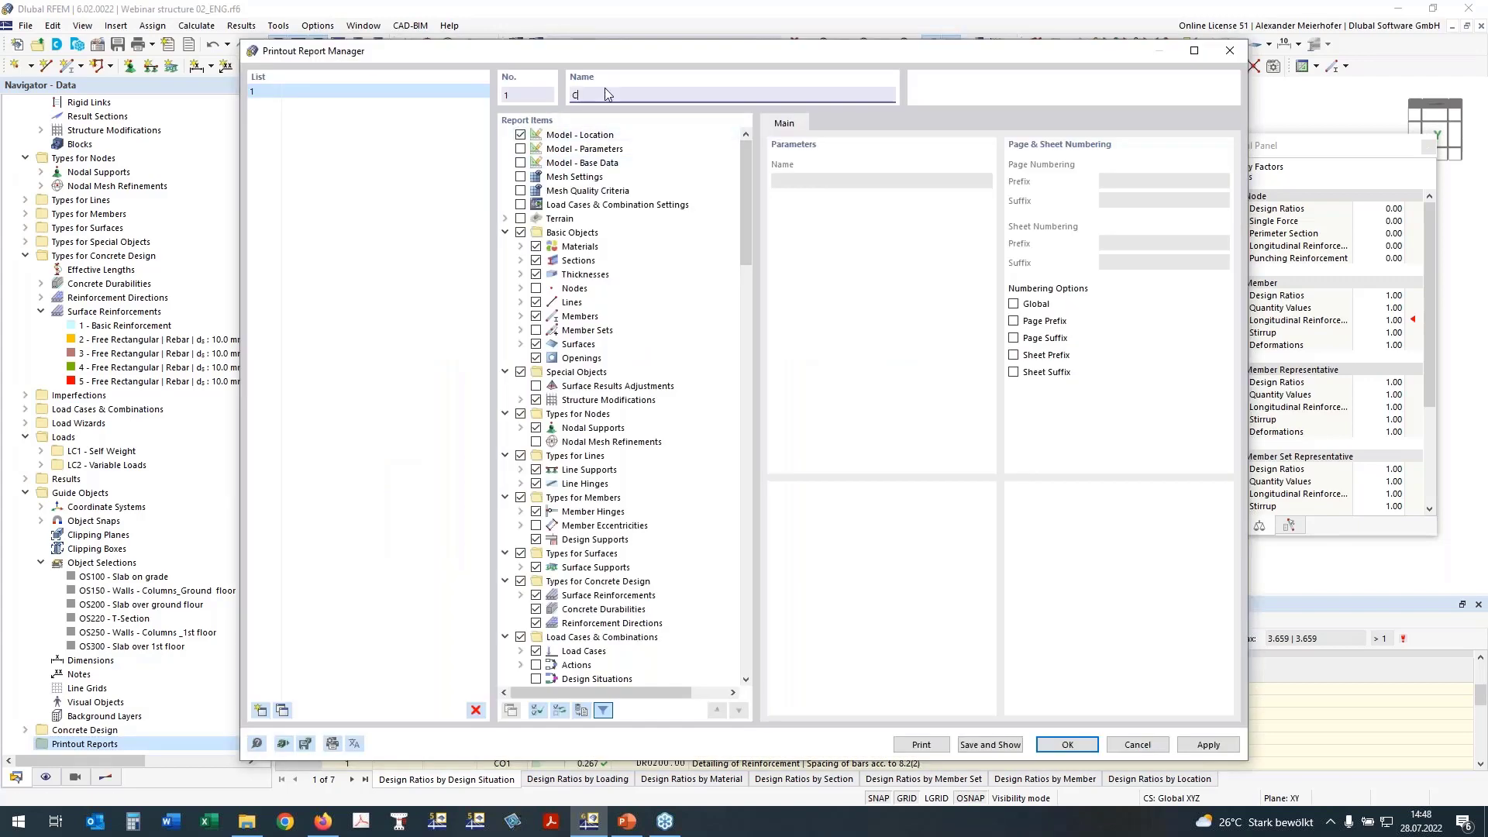
{"action": "type", "text": "crete Design"}
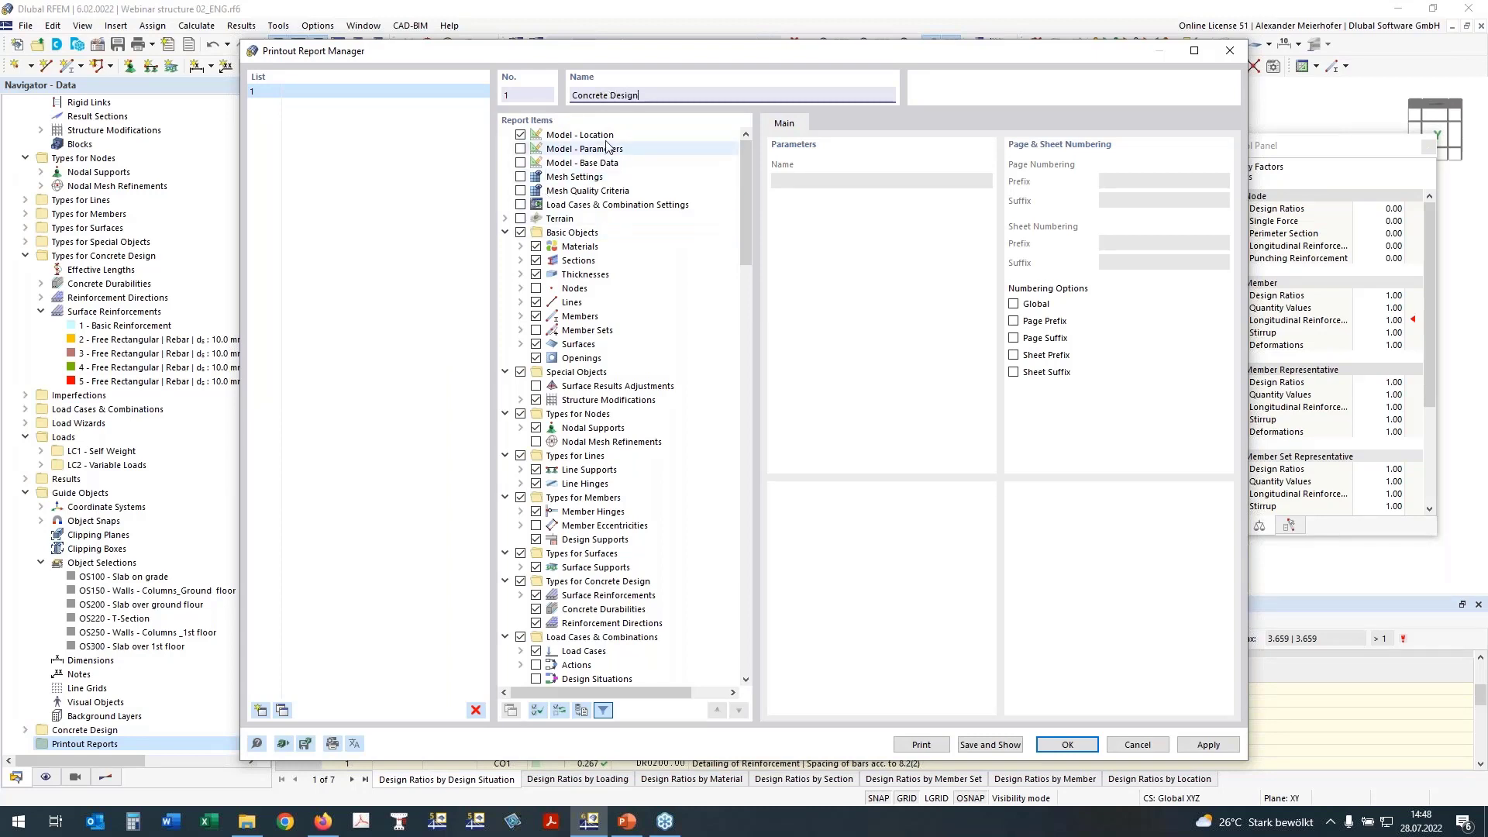
Step: Exclude Model - Location, Basic Objects, Special Objects and the types for nodes, lines, members and surfaces from the report items
{"action": "left_click", "coordinate": [520, 134]}
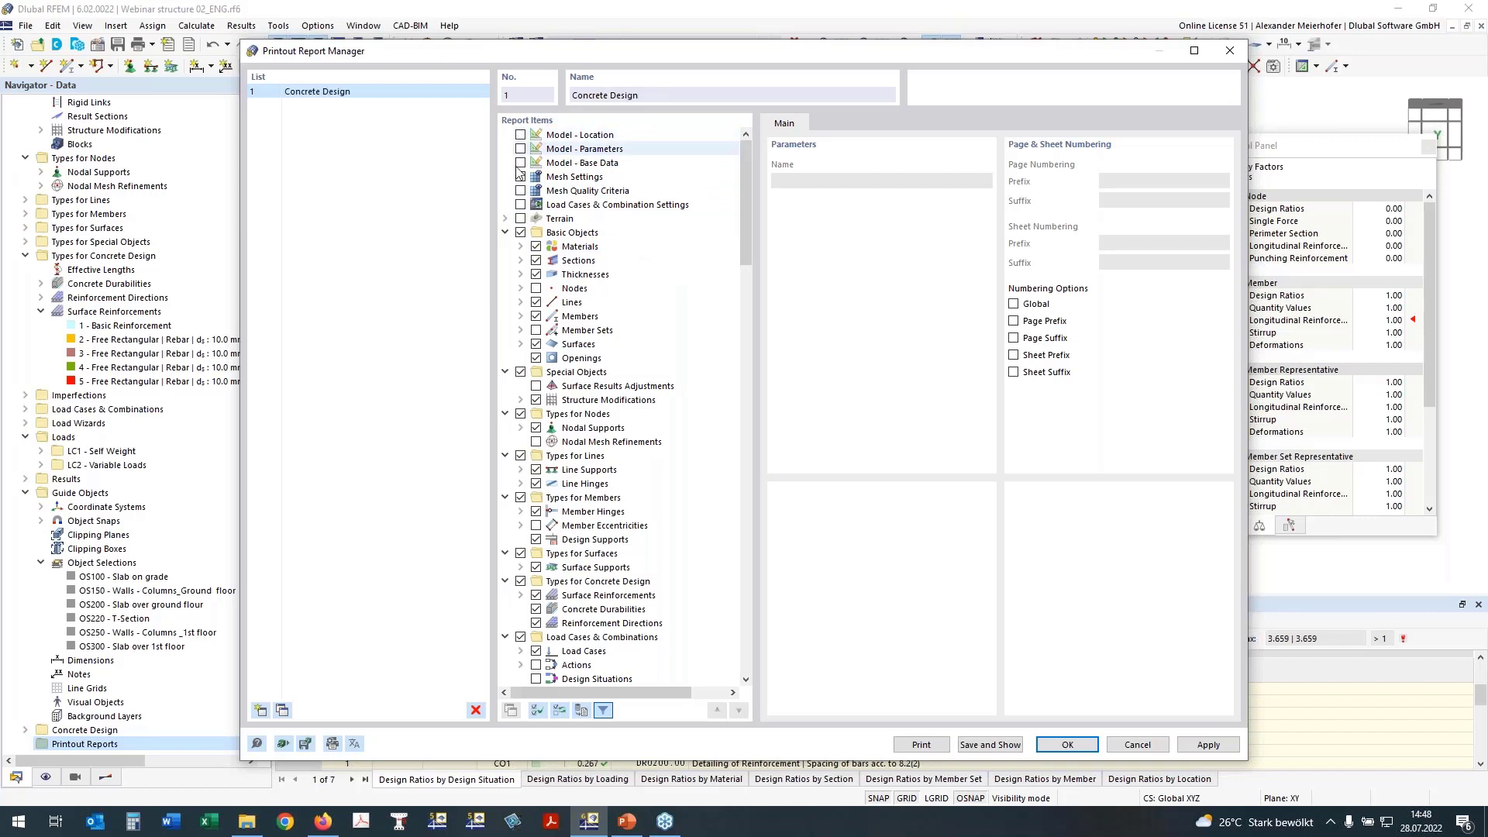
{"action": "right_click", "coordinate": [527, 234]}
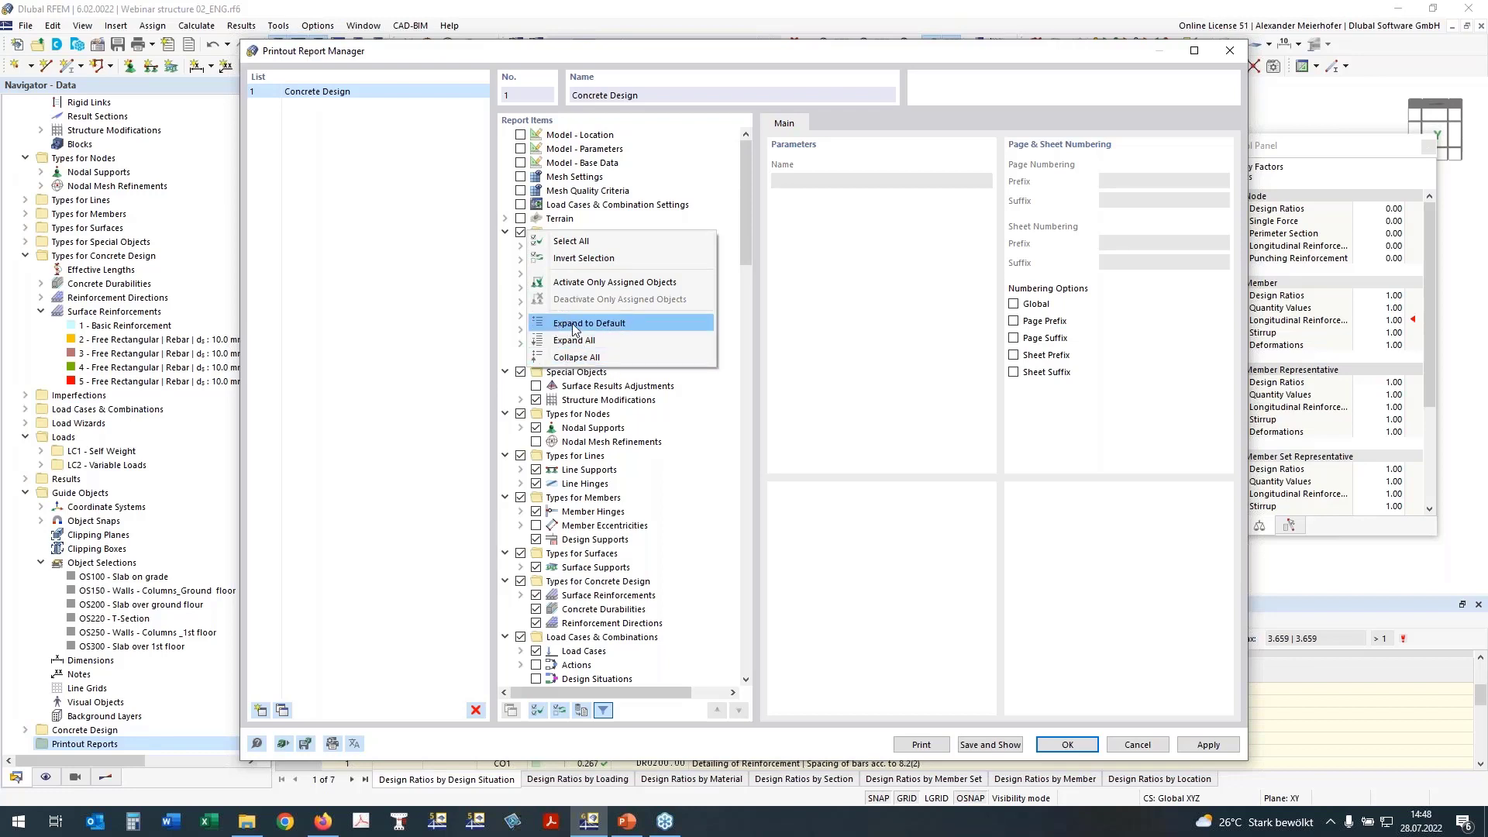
{"action": "left_click", "coordinate": [575, 357]}
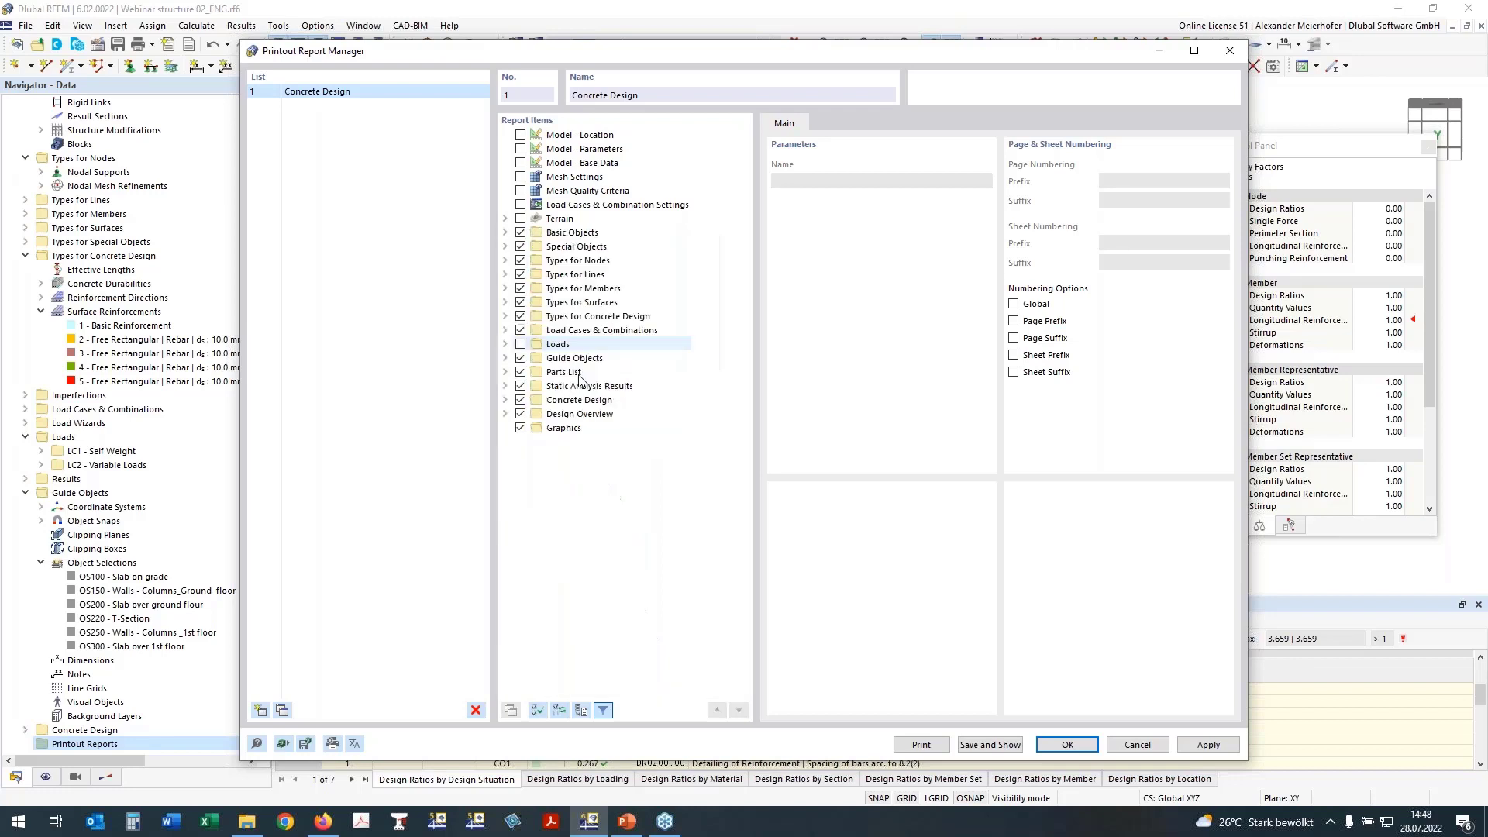
{"action": "left_click", "coordinate": [520, 246]}
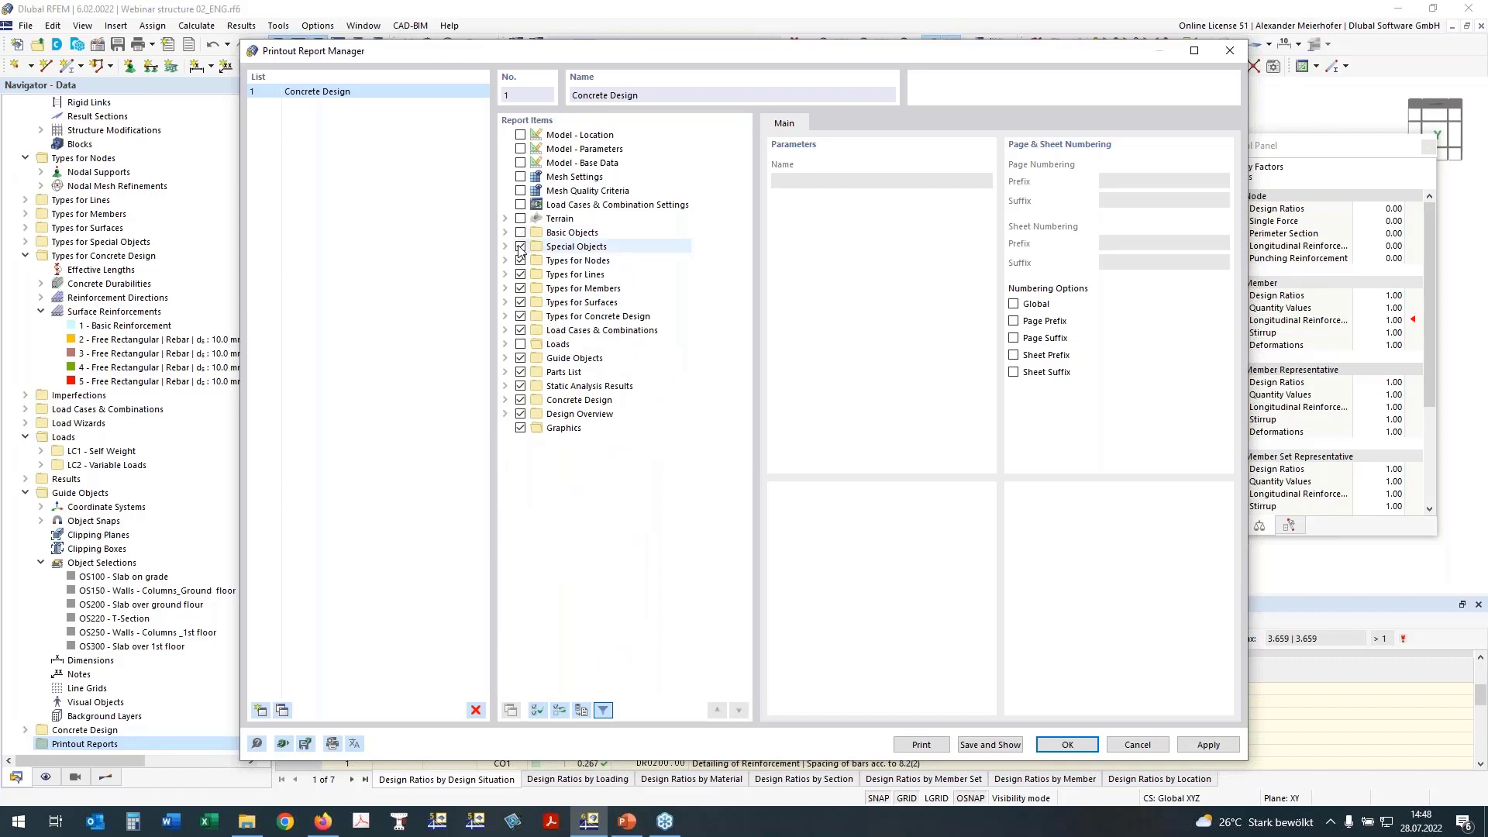
{"action": "left_click", "coordinate": [520, 246]}
{"action": "left_click", "coordinate": [520, 261]}
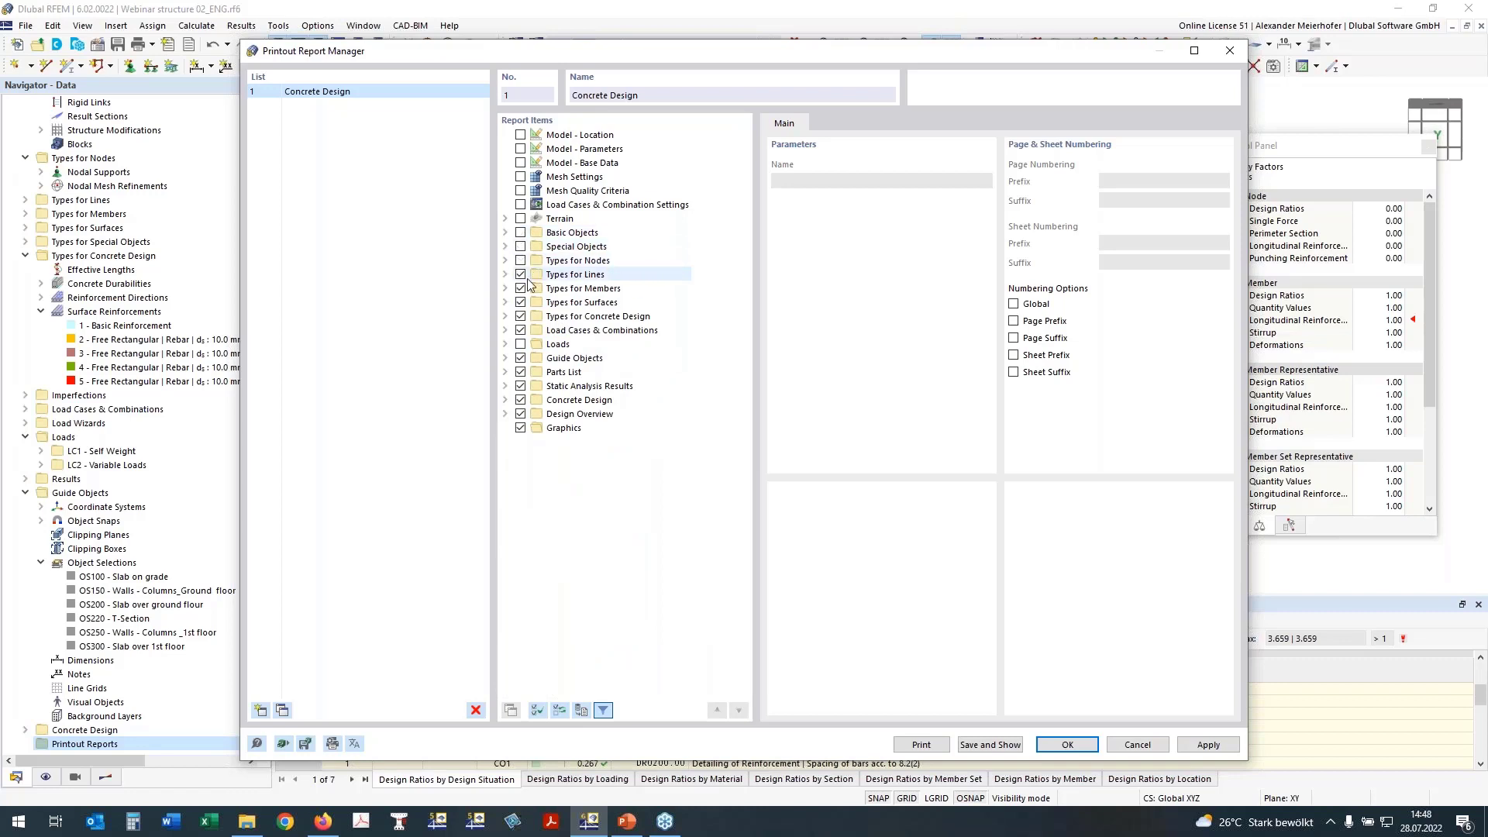
{"action": "left_click", "coordinate": [520, 289]}
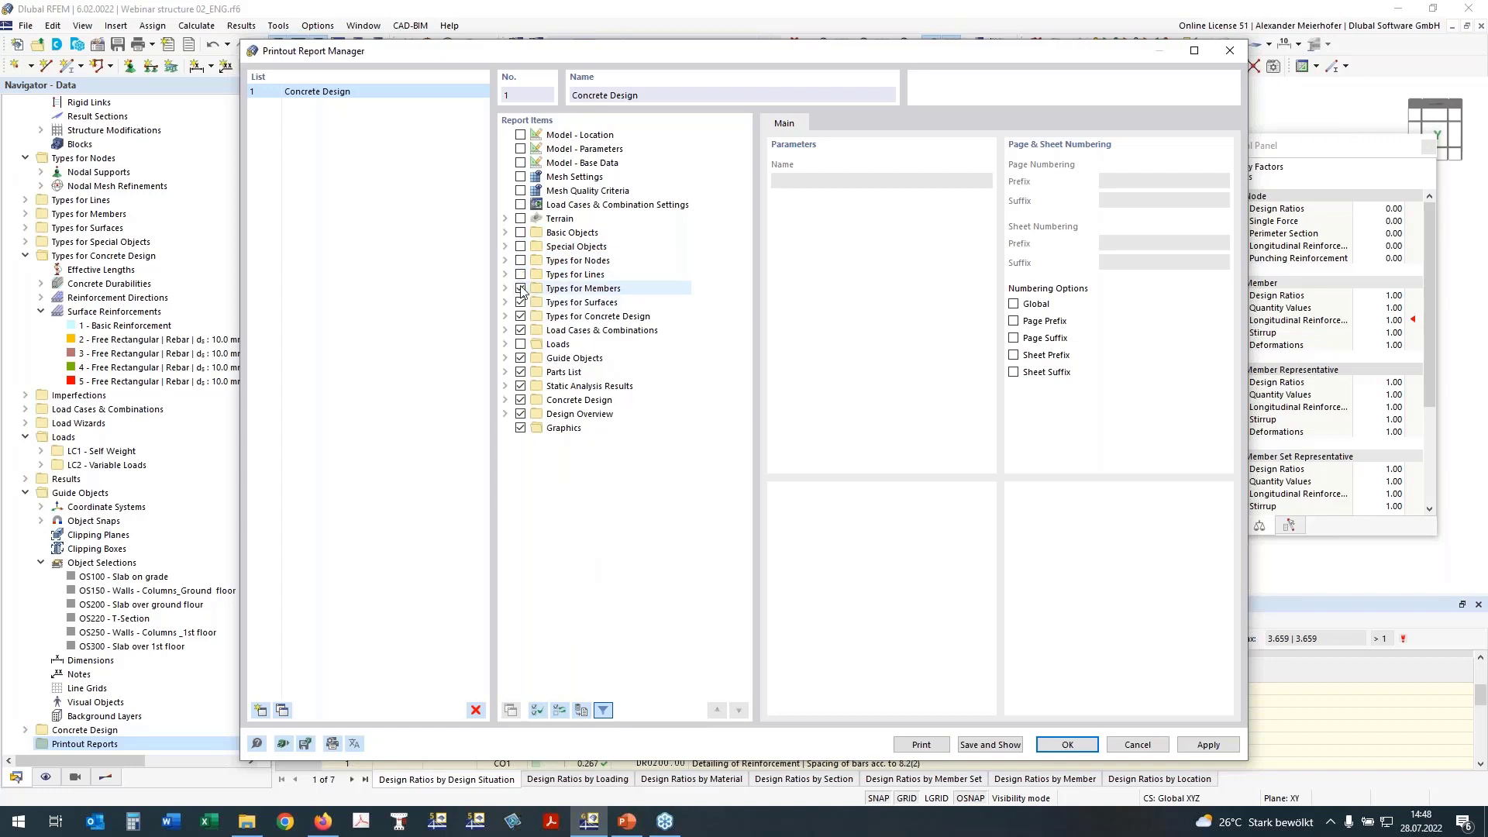
{"action": "left_click", "coordinate": [520, 303]}
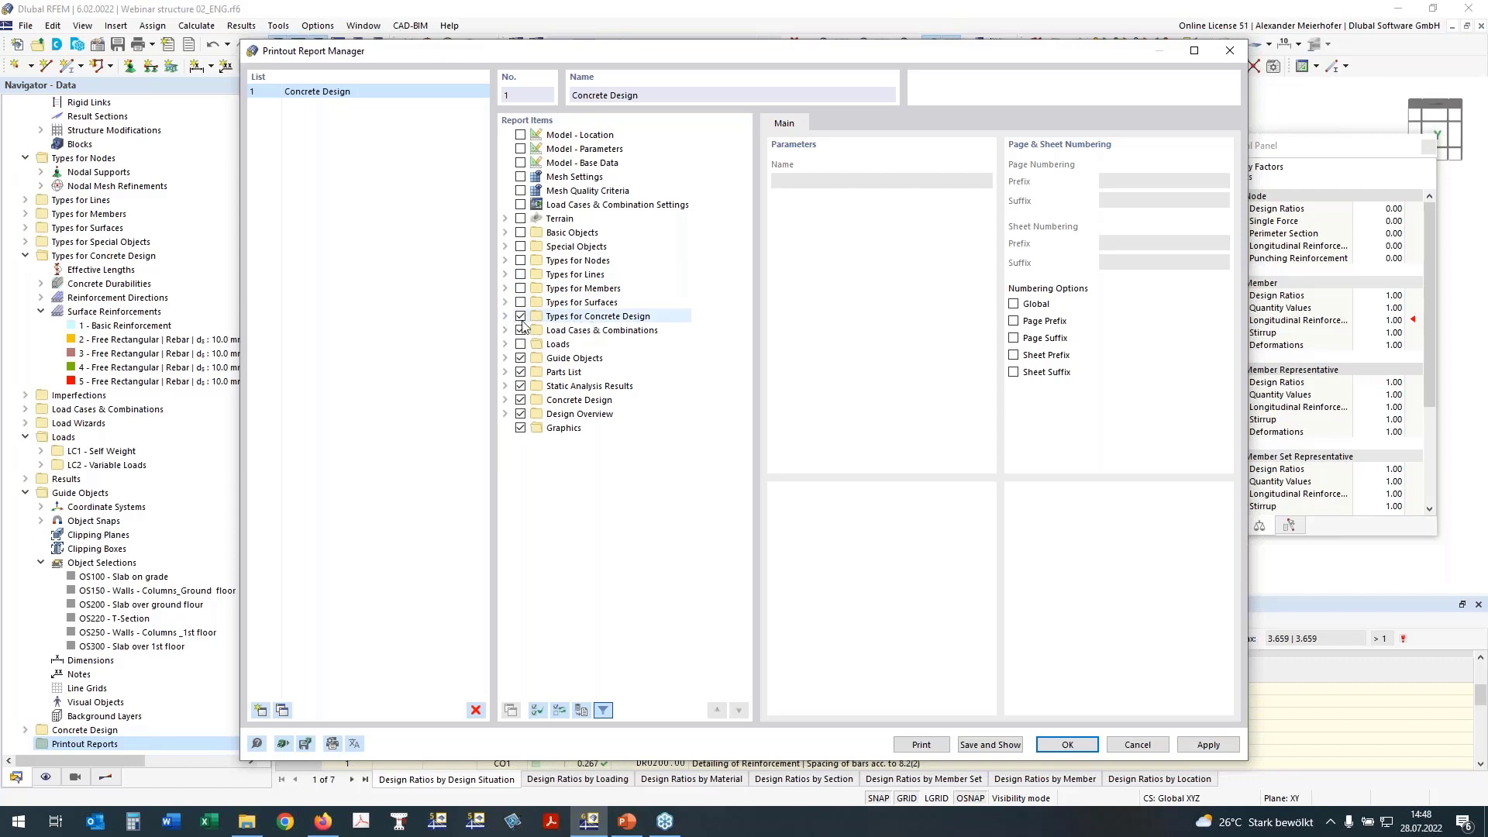
Step: Exclude Load Cases & Combinations, Guide Objects, Parts List and Static Analysis Results from the report, keeping the Types for Concrete Design items
{"action": "left_click", "coordinate": [505, 316]}
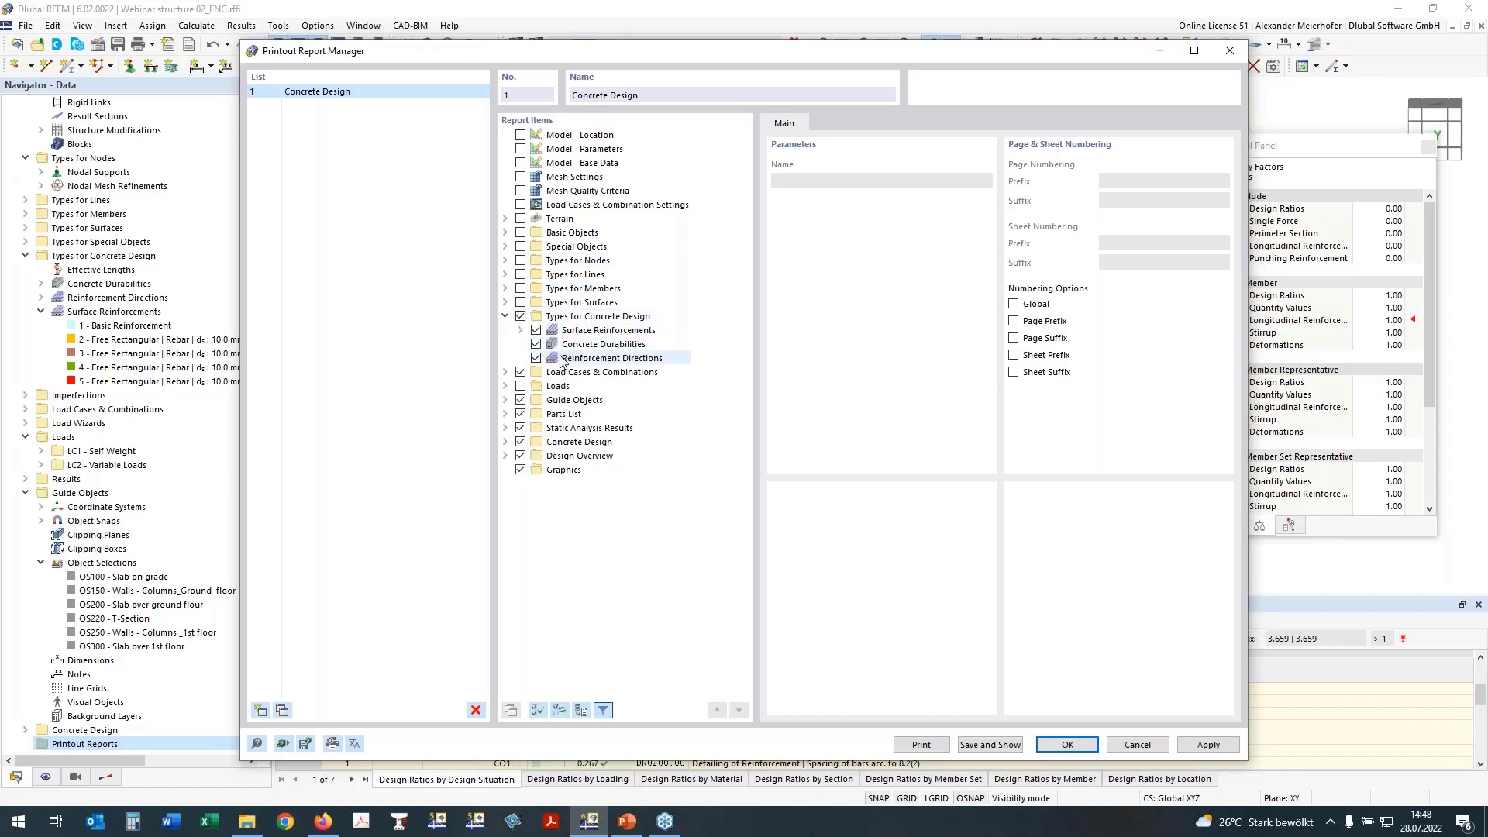
{"action": "left_click", "coordinate": [520, 372]}
{"action": "left_click", "coordinate": [520, 400]}
{"action": "left_click", "coordinate": [520, 415]}
{"action": "left_click", "coordinate": [520, 414]}
{"action": "left_click", "coordinate": [520, 428]}
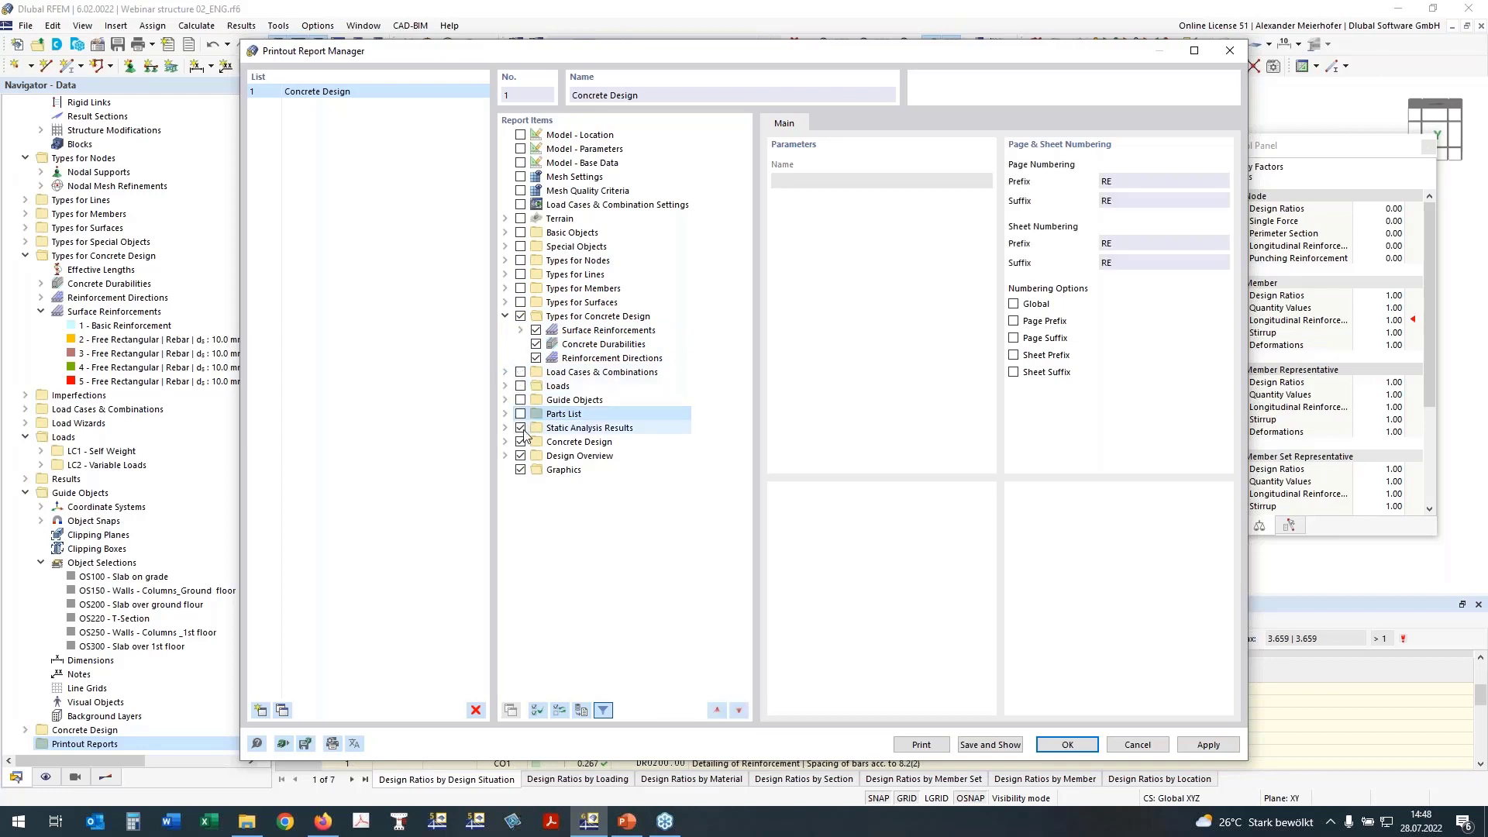
Step: Exclude the Design Ratio on Members by Member table from the Concrete Design results in the report
{"action": "left_click", "coordinate": [505, 441]}
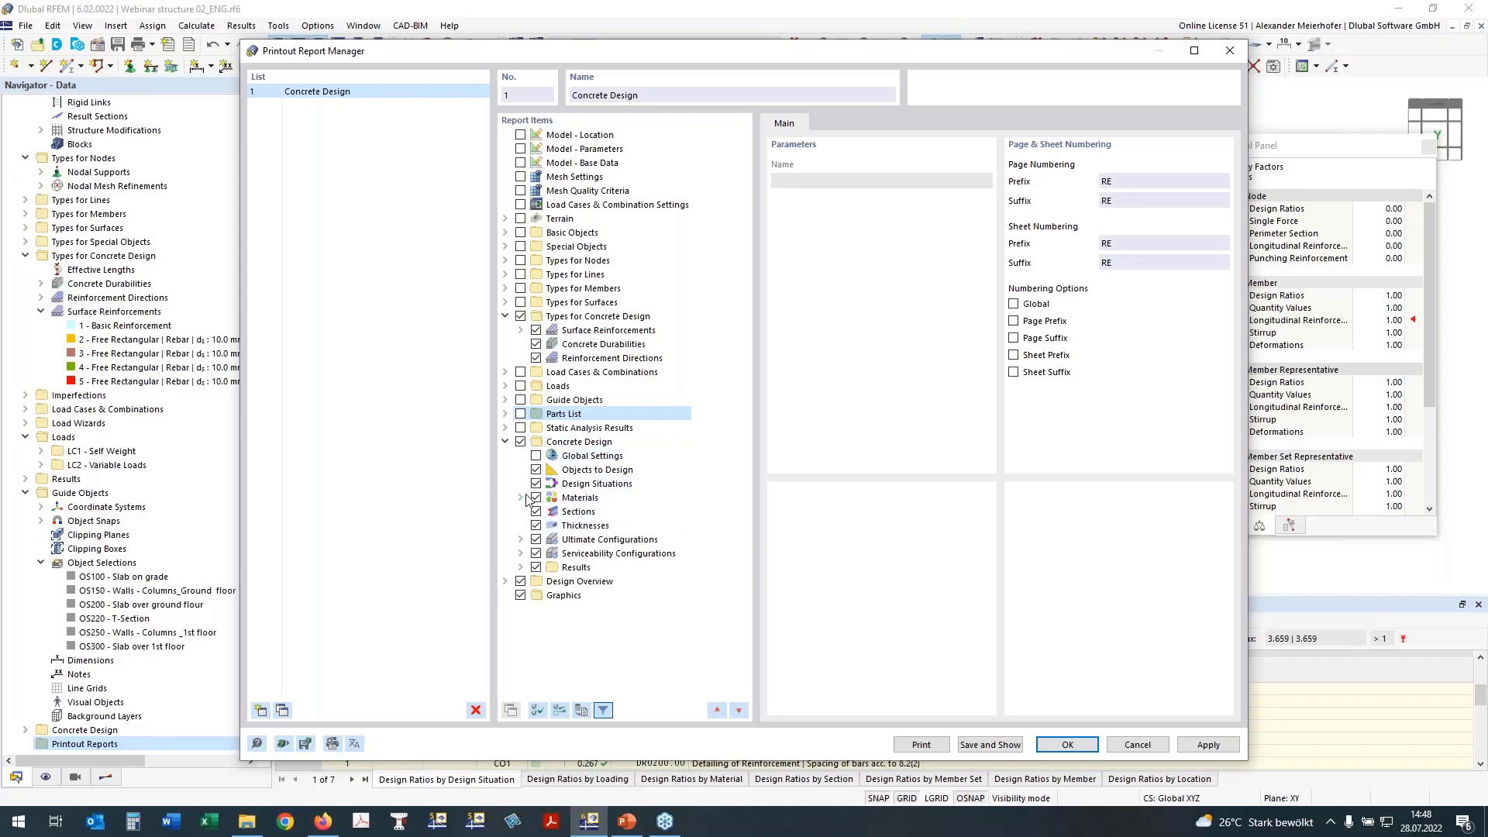
{"action": "left_click", "coordinate": [520, 568]}
{"action": "scroll", "coordinate": [558, 427], "scroll_direction": "down", "scroll_amount": 7}
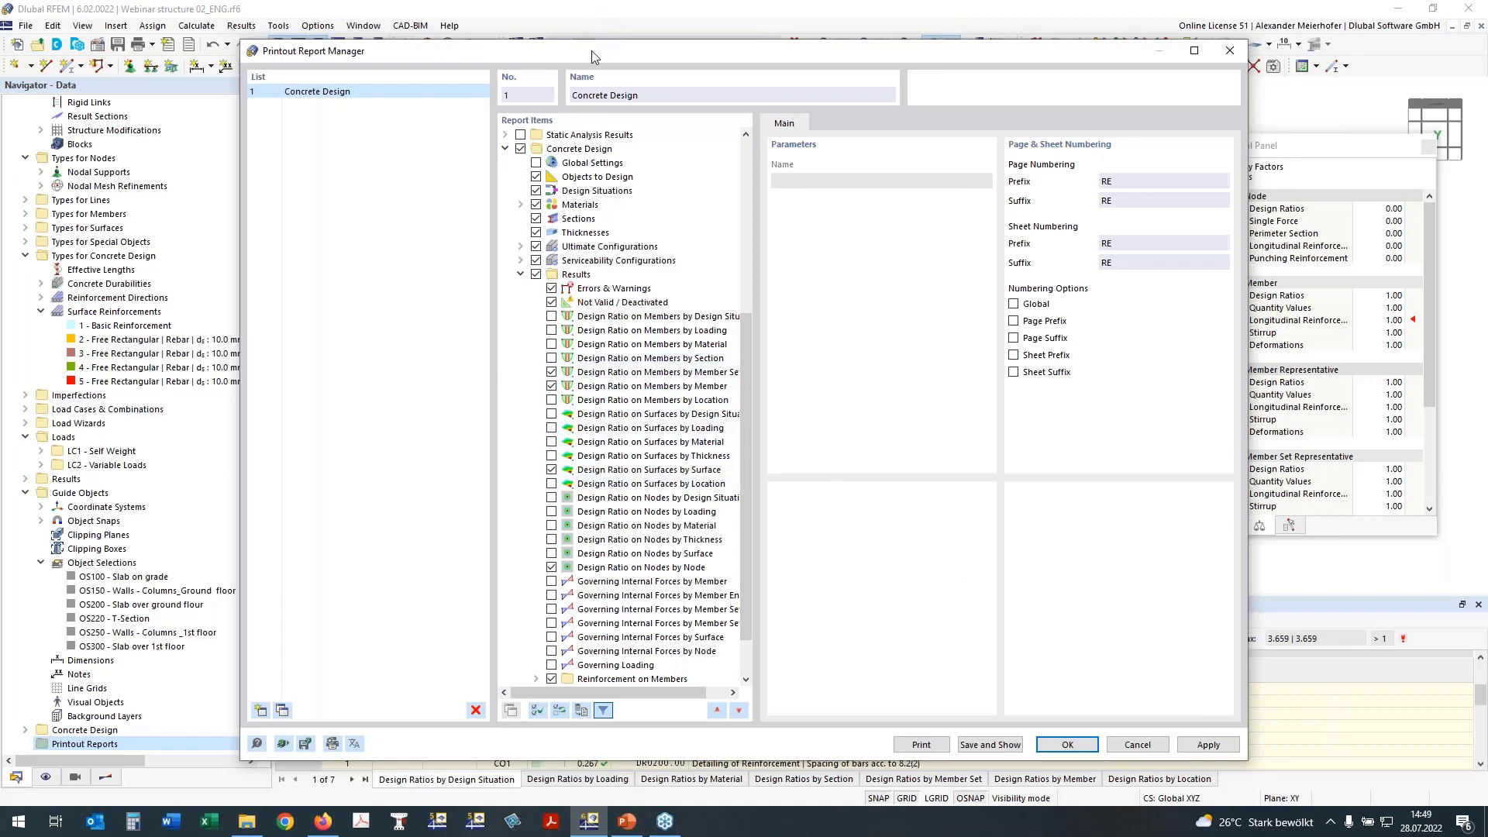
{"action": "left_click_drag", "start_coordinate": [592, 49], "coordinate": [500, 21]}
{"action": "double_click", "coordinate": [501, 23]}
{"action": "double_click", "coordinate": [828, 9]}
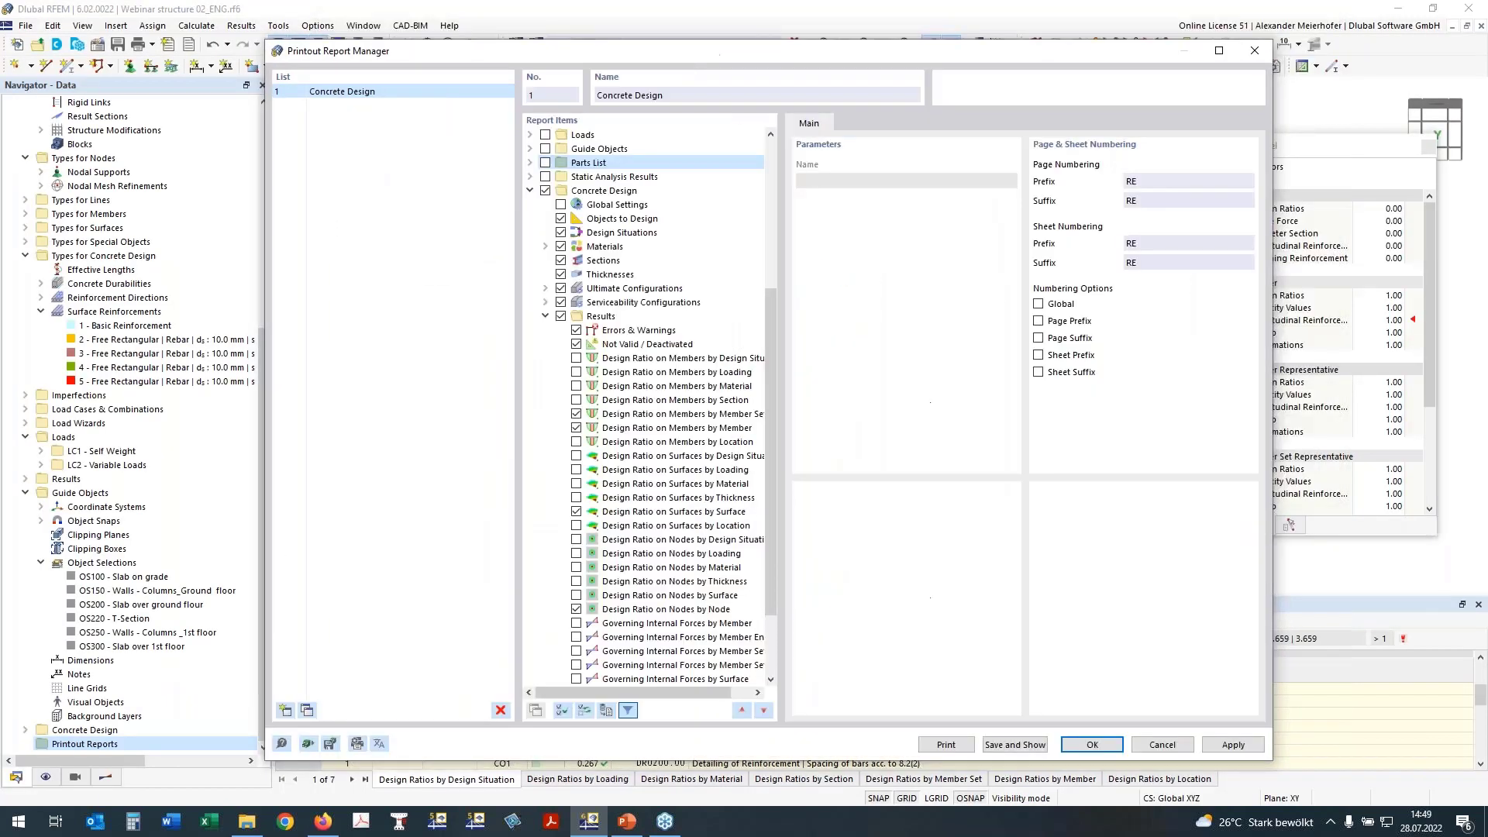
{"action": "left_click", "coordinate": [575, 428]}
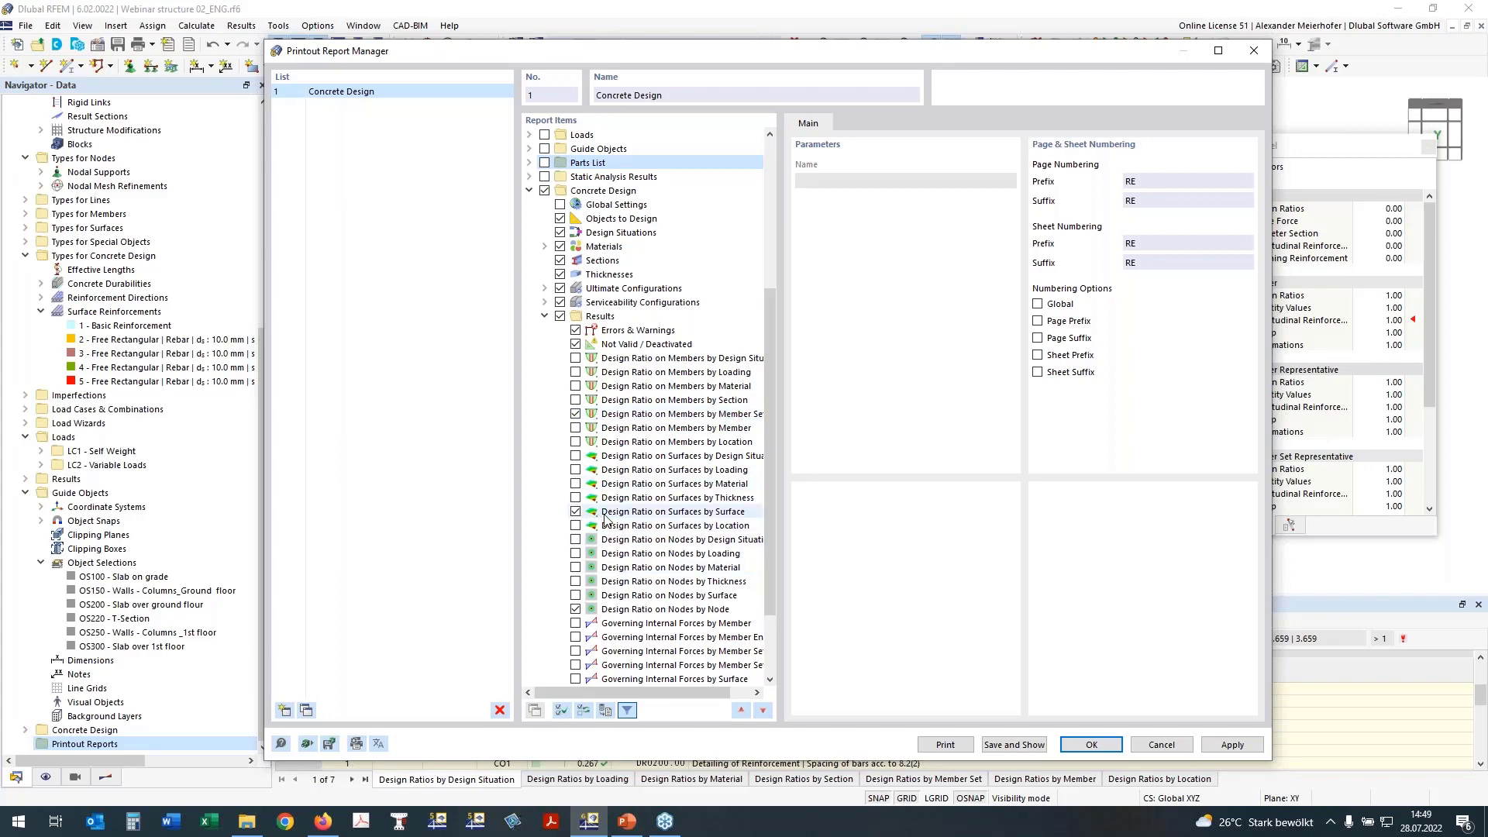
Step: Exclude the Required and Provided Reinforcement by Member tables from Reinforcement on Members, keeping those by member set
{"action": "scroll", "coordinate": [601, 523], "scroll_direction": "down", "scroll_amount": 3}
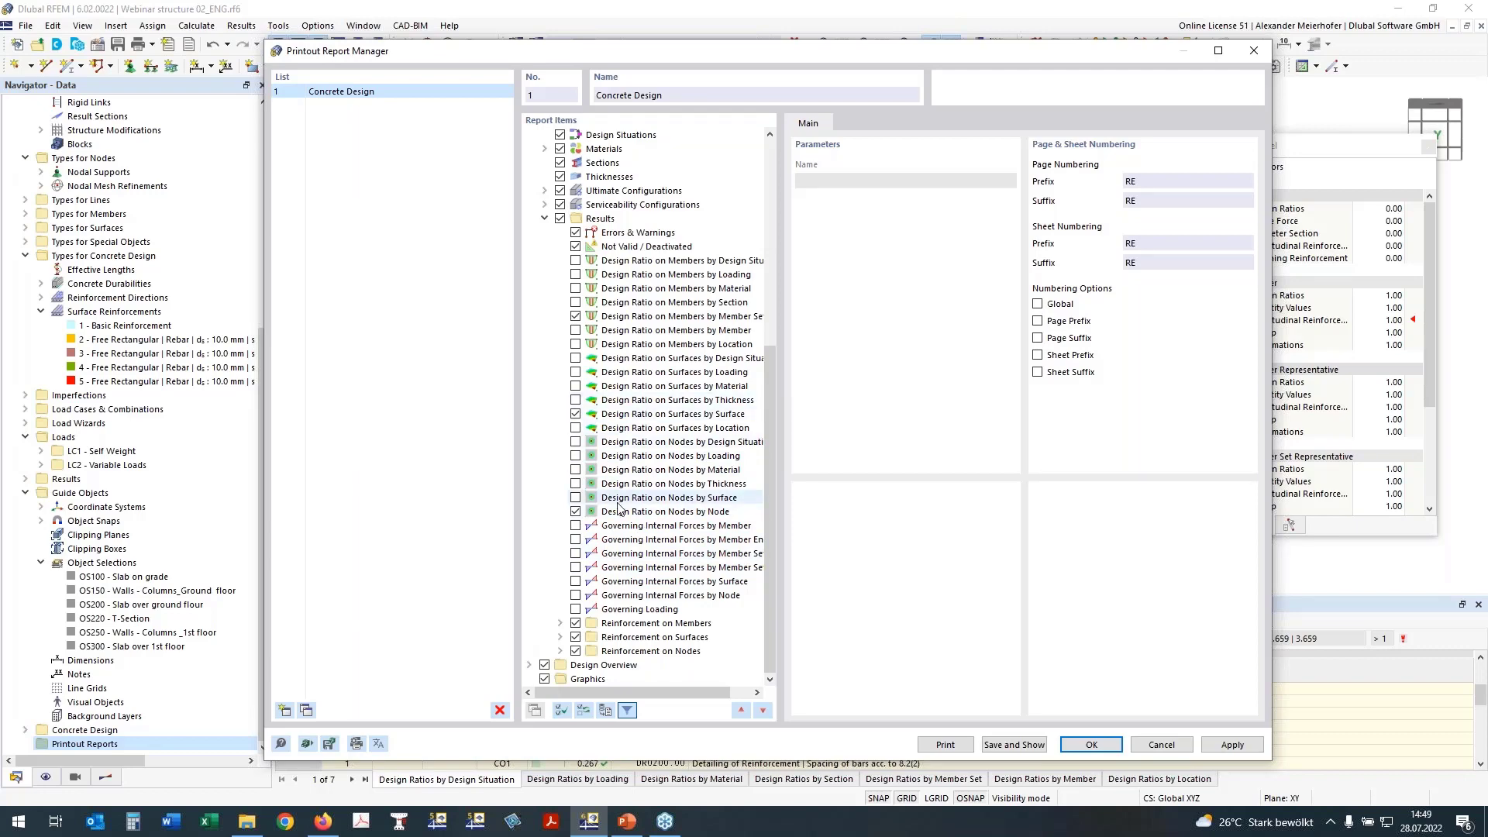
{"action": "left_click", "coordinate": [559, 623]}
{"action": "scroll", "coordinate": [604, 589], "scroll_direction": "down", "scroll_amount": 3}
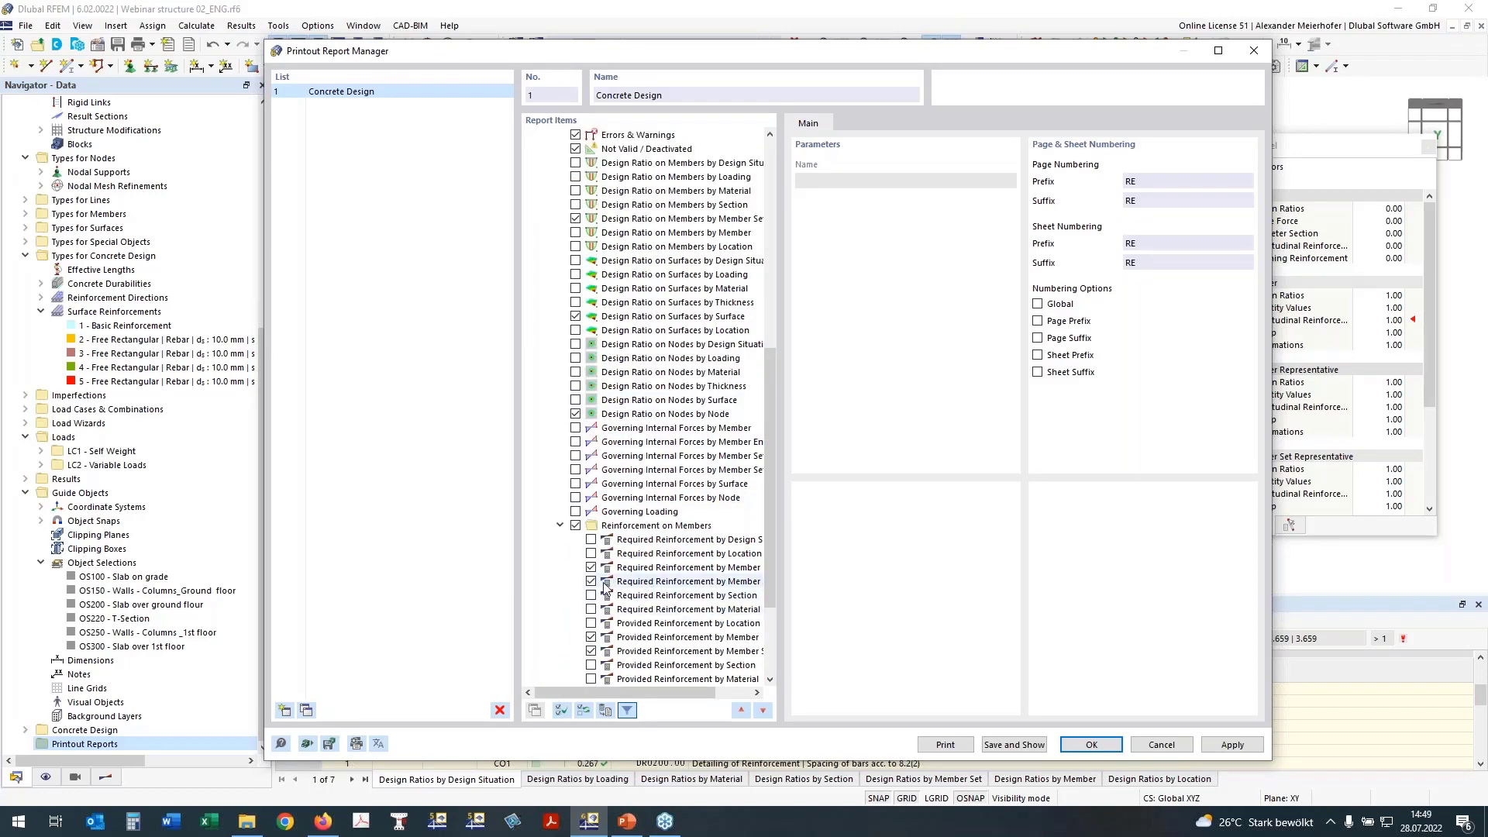
{"action": "left_click_drag", "start_coordinate": [593, 688], "coordinate": [615, 687]}
{"action": "left_click", "coordinate": [572, 567]}
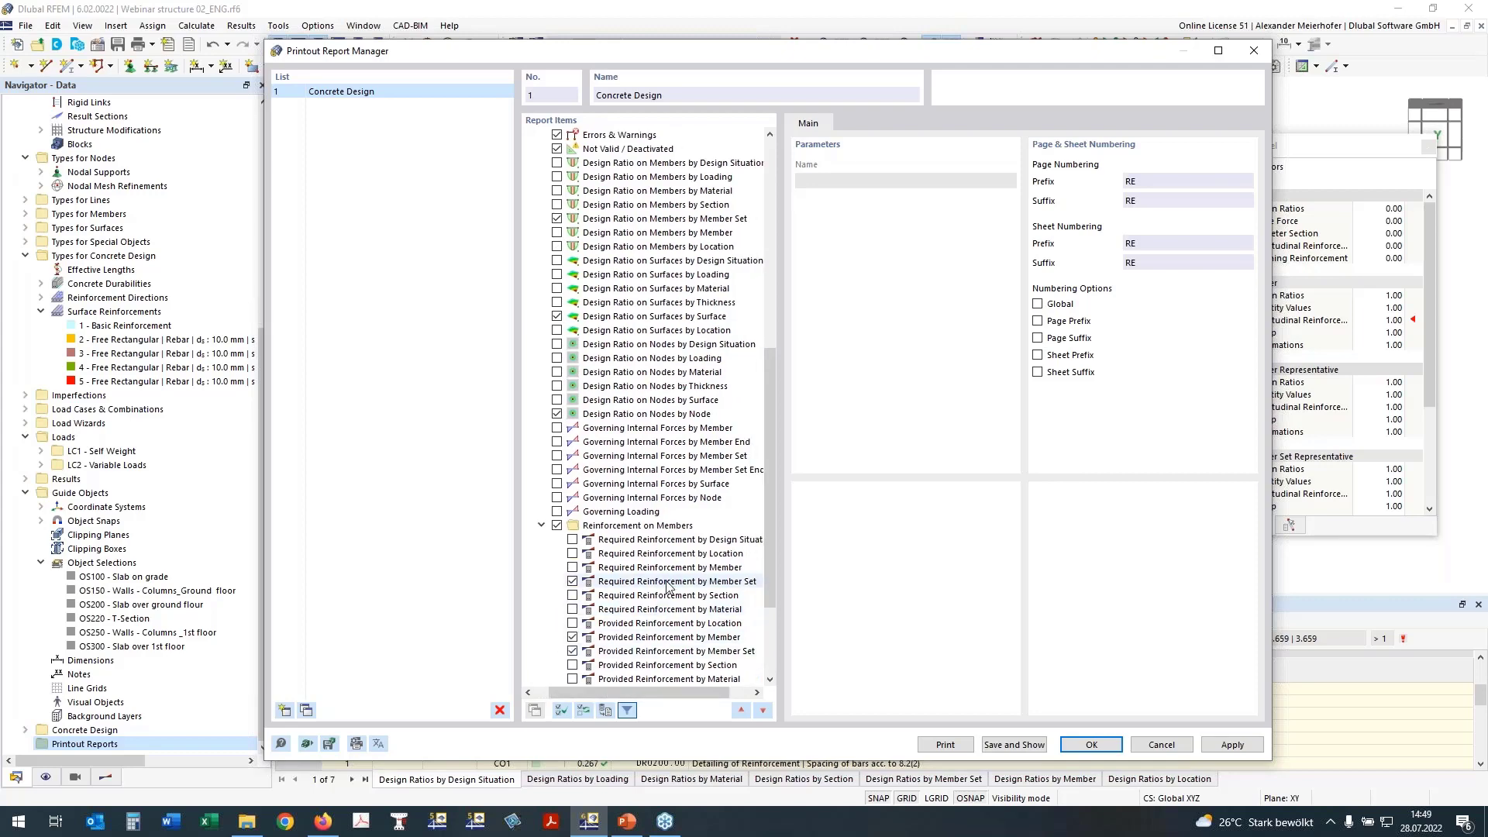
{"action": "scroll", "coordinate": [667, 587], "scroll_direction": "down", "scroll_amount": 3}
{"action": "left_click", "coordinate": [572, 539]}
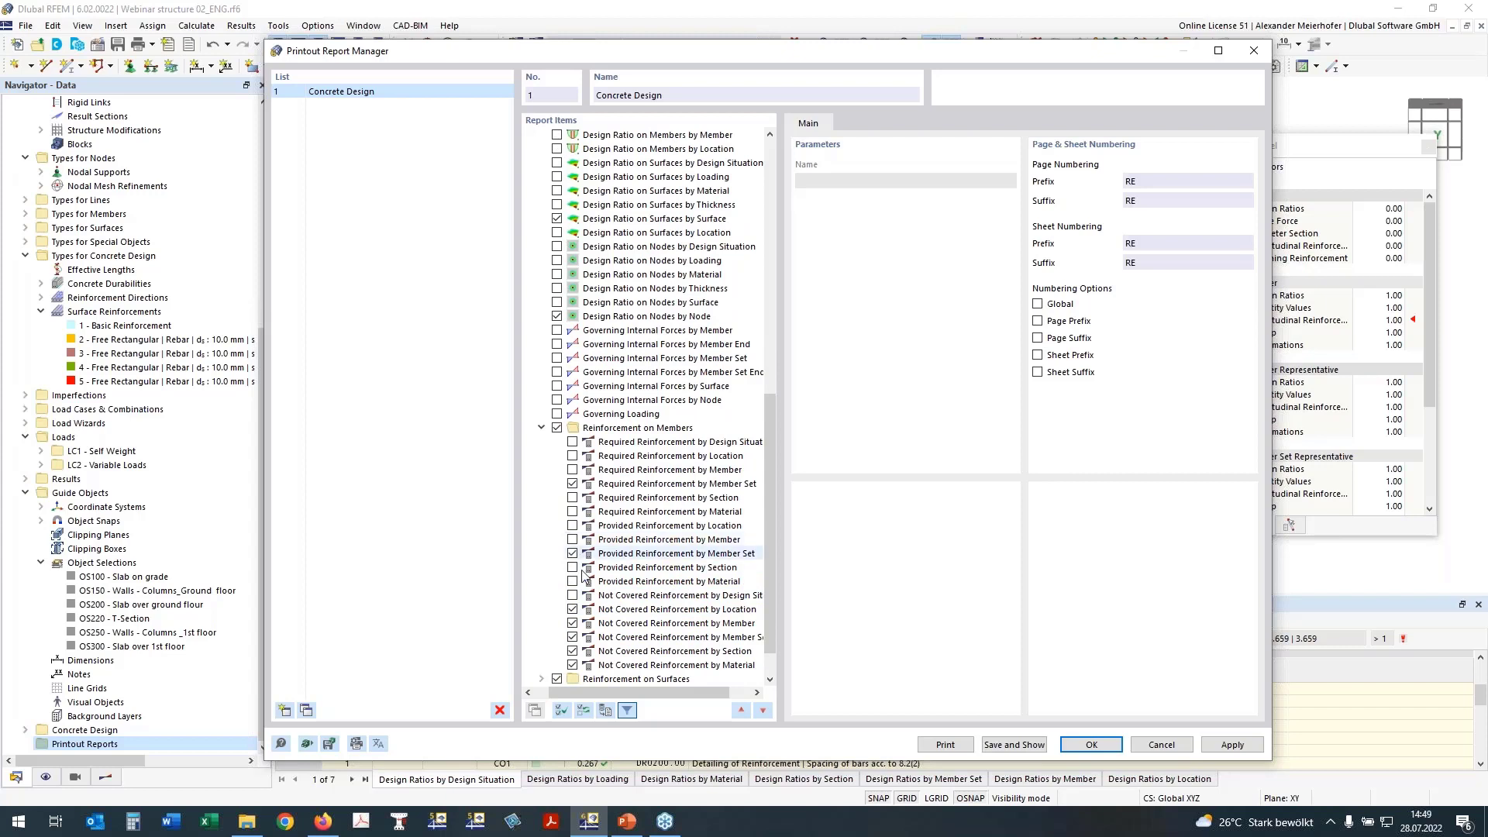
Step: Exclude all Not Covered Reinforcement tables from the report's Reinforcement on Members results
{"action": "scroll", "coordinate": [620, 556], "scroll_direction": "down", "scroll_amount": 1}
{"action": "left_click", "coordinate": [572, 567]}
{"action": "left_click", "coordinate": [571, 581]}
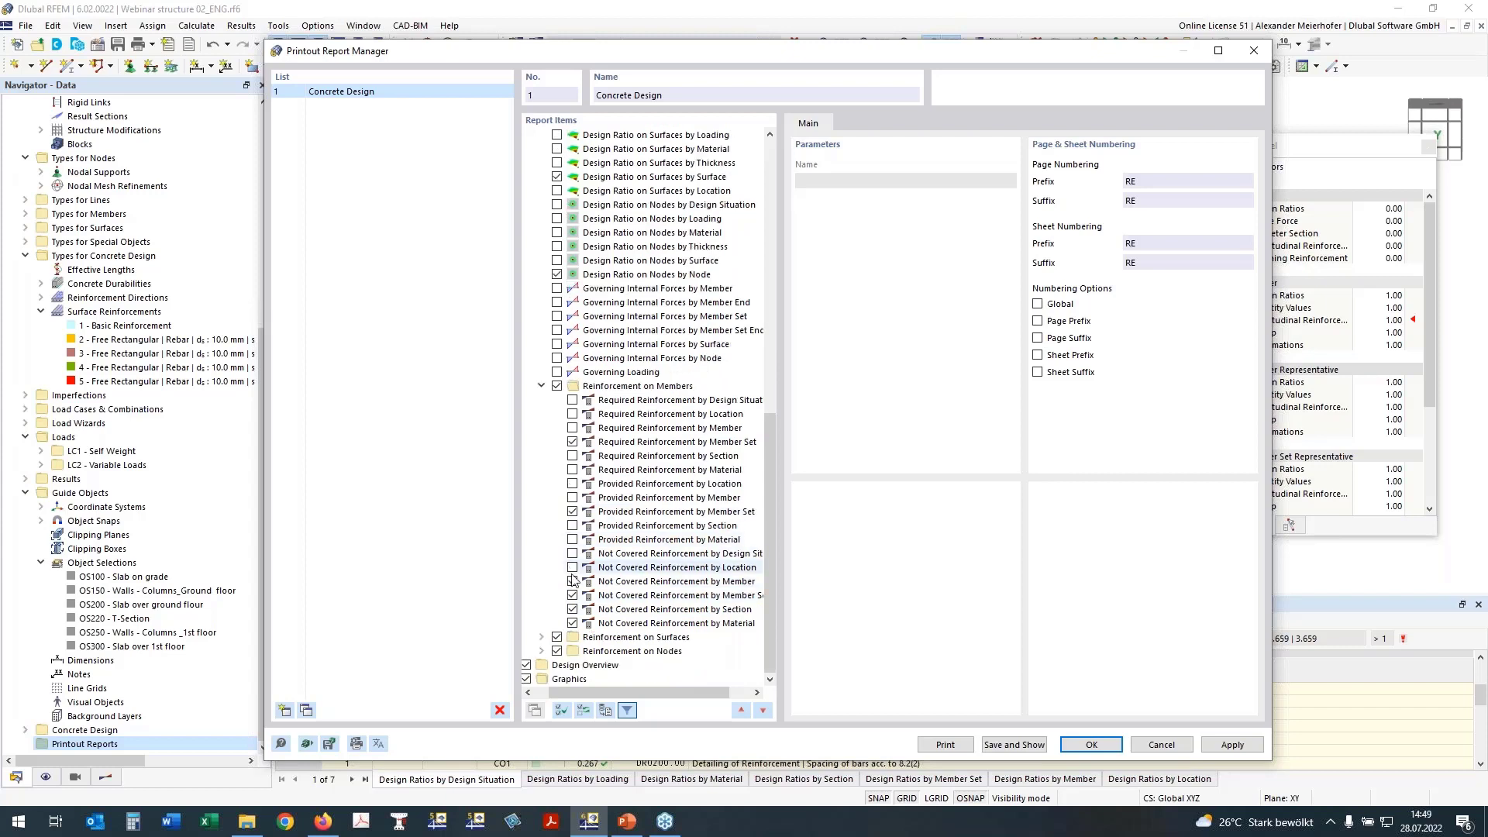
{"action": "left_click", "coordinate": [572, 595]}
{"action": "left_click", "coordinate": [571, 609]}
{"action": "left_click", "coordinate": [572, 623]}
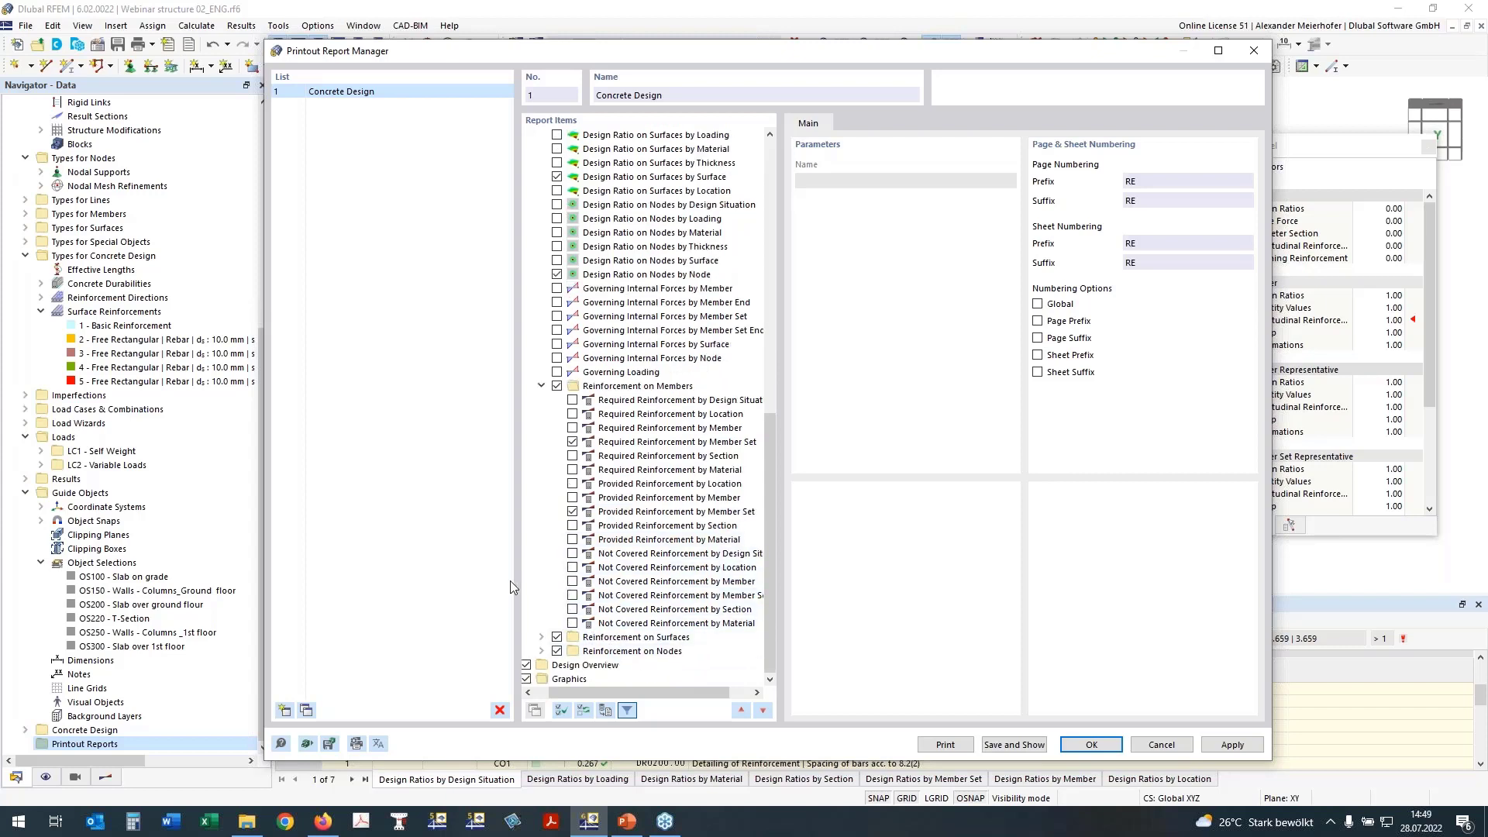
Step: Exclude Design Overview from the report items, then save the report and show it in a reduced window
{"action": "left_click", "coordinate": [541, 651]}
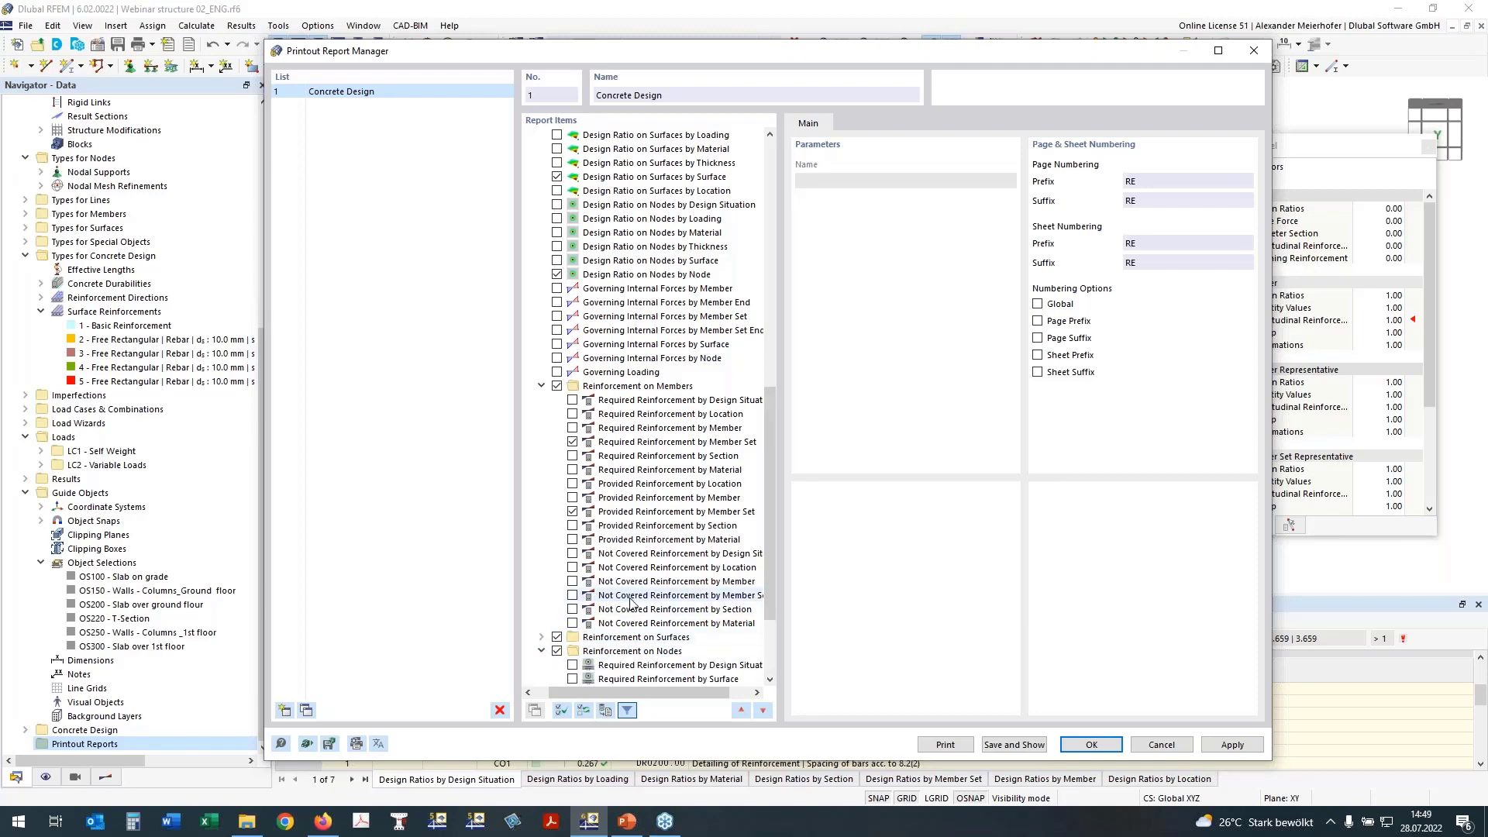
{"action": "scroll", "coordinate": [598, 612], "scroll_direction": "down", "scroll_amount": 2}
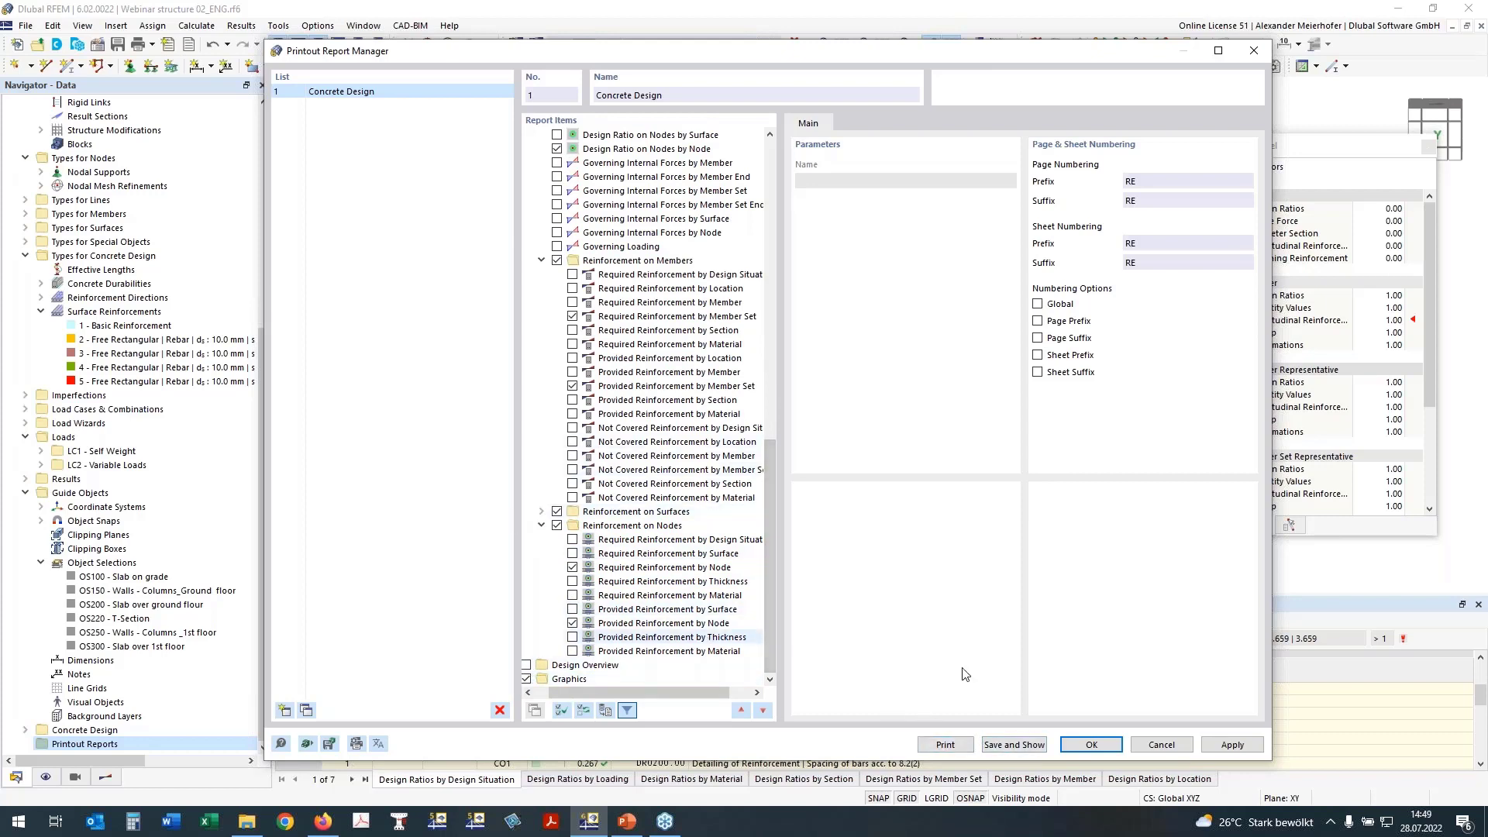
{"action": "left_click", "coordinate": [1012, 749]}
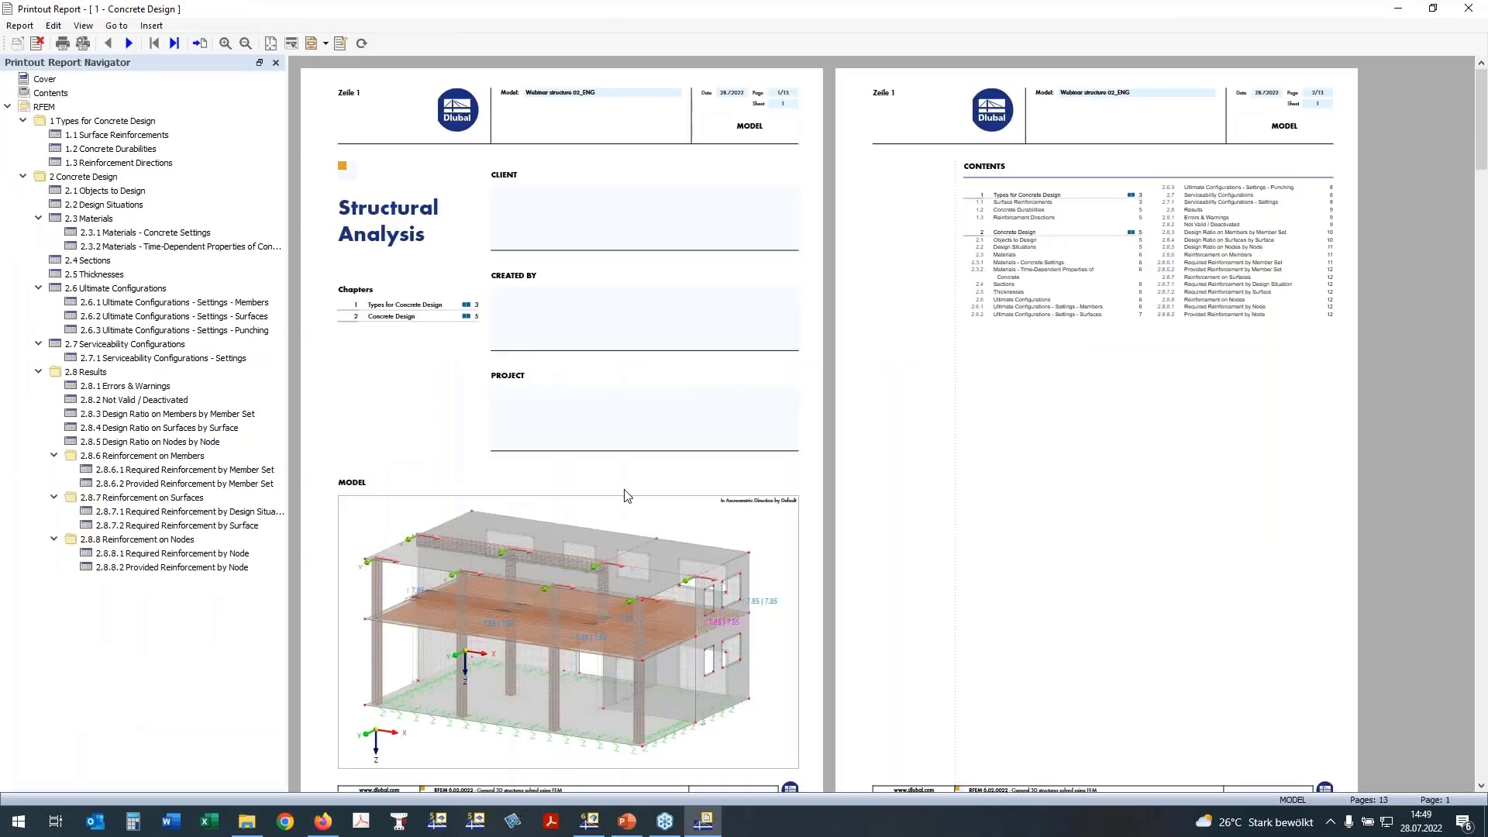
{"action": "double_click", "coordinate": [696, 24]}
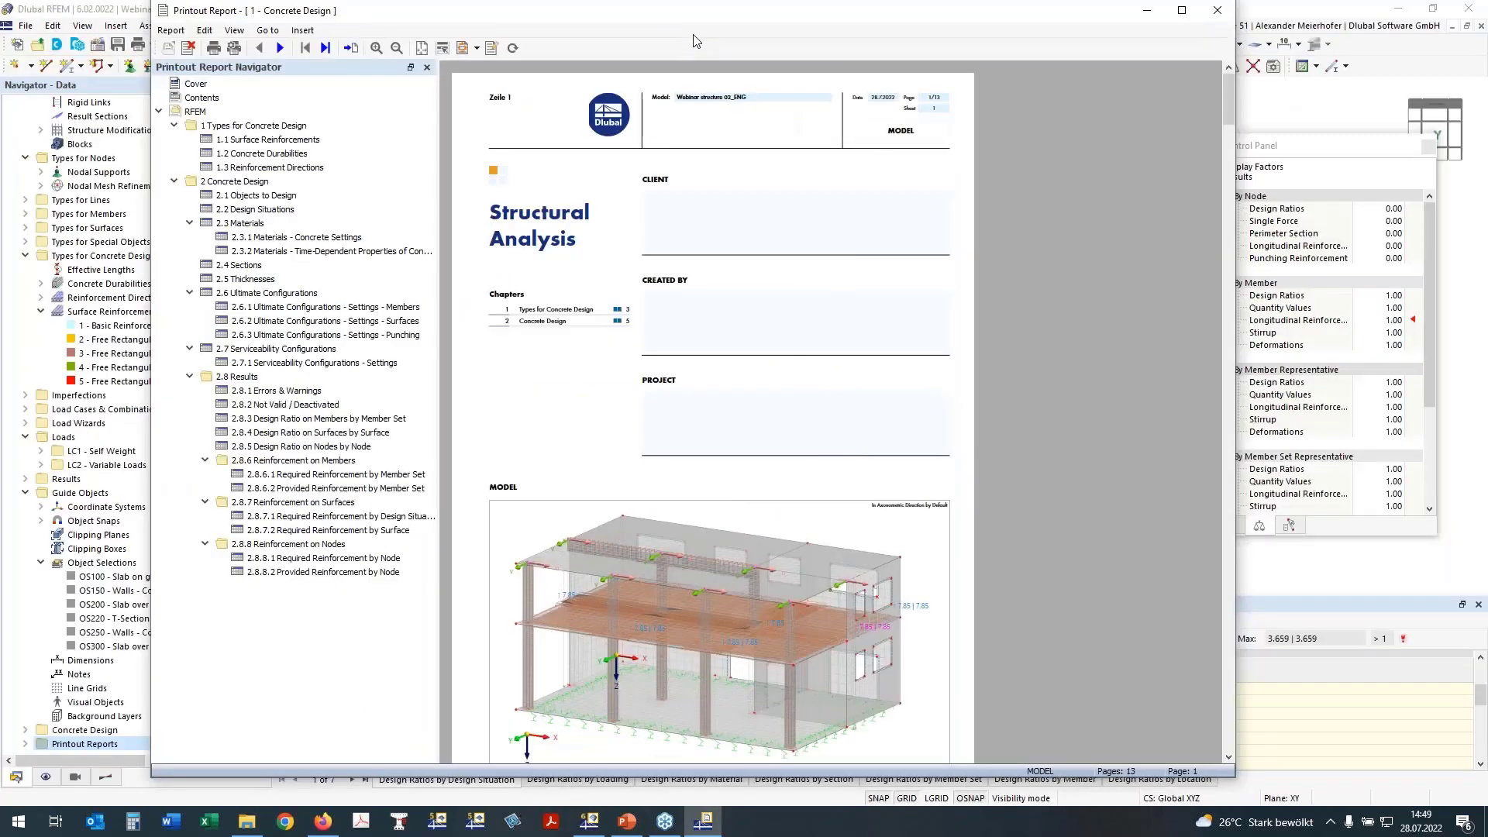
Step: Examine the report's chapter 2.8.3 Design Ratio on Members by Member Set, reading the check ratios and descriptions down to the surface table
{"action": "scroll", "coordinate": [620, 446], "scroll_direction": "down", "scroll_amount": 1}
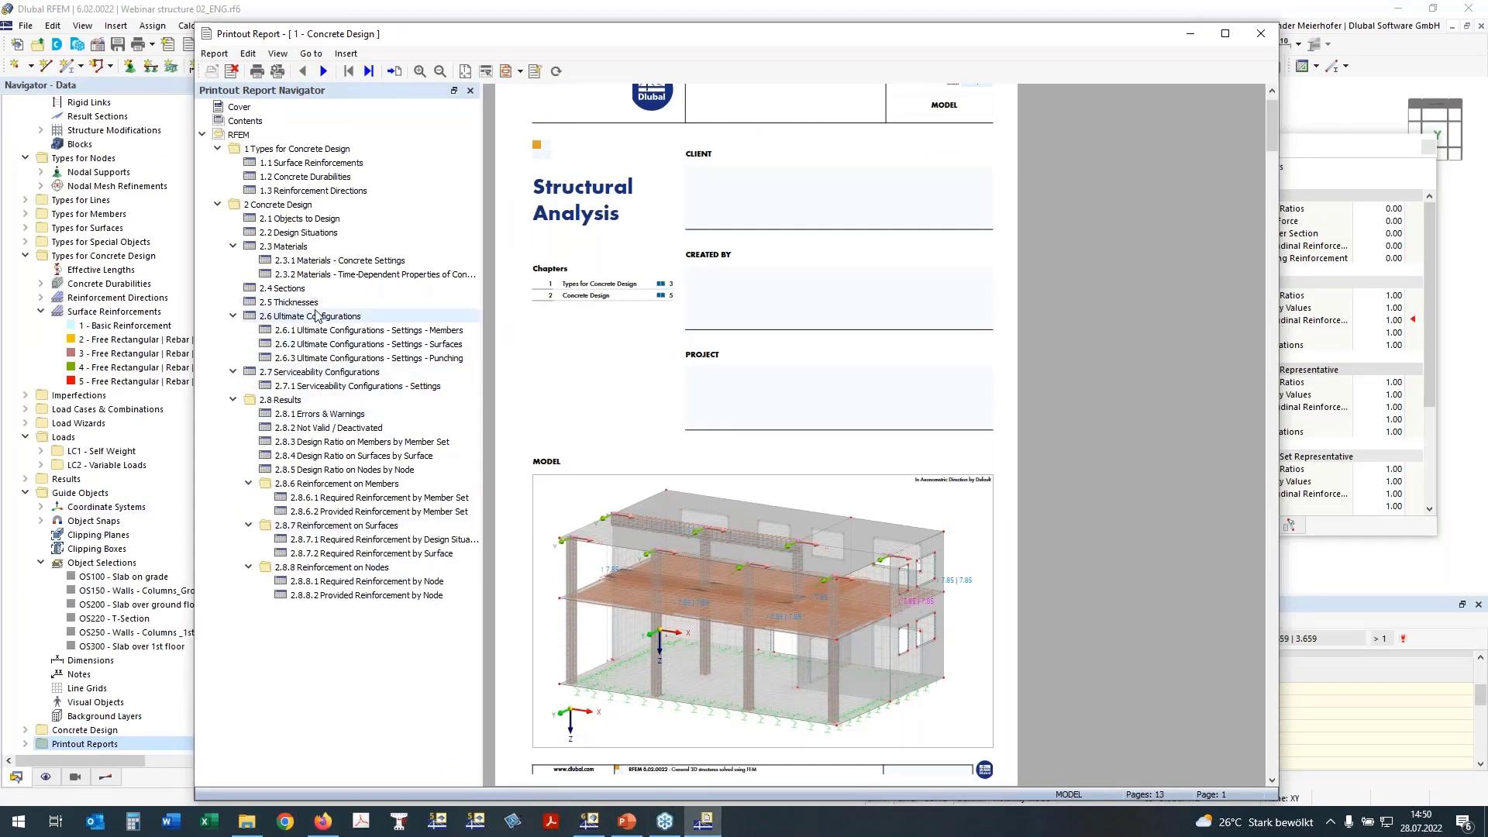
{"action": "left_click", "coordinate": [301, 443]}
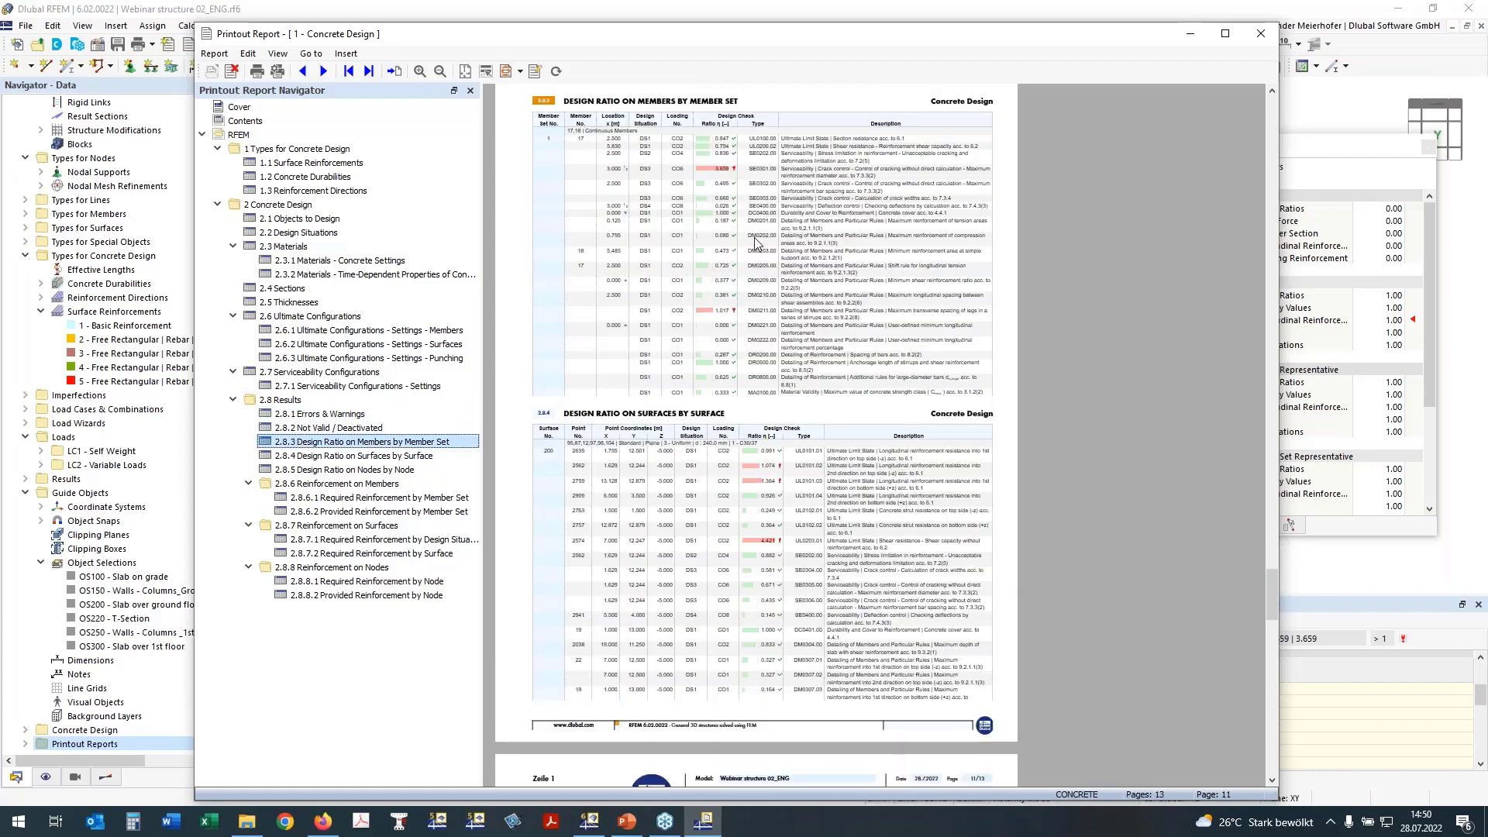
{"action": "scroll", "coordinate": [737, 233], "scroll_direction": "up", "scroll_amount": 1}
{"action": "scroll", "coordinate": [733, 230], "scroll_direction": "up", "scroll_amount": 1, "text": "ctrl"}
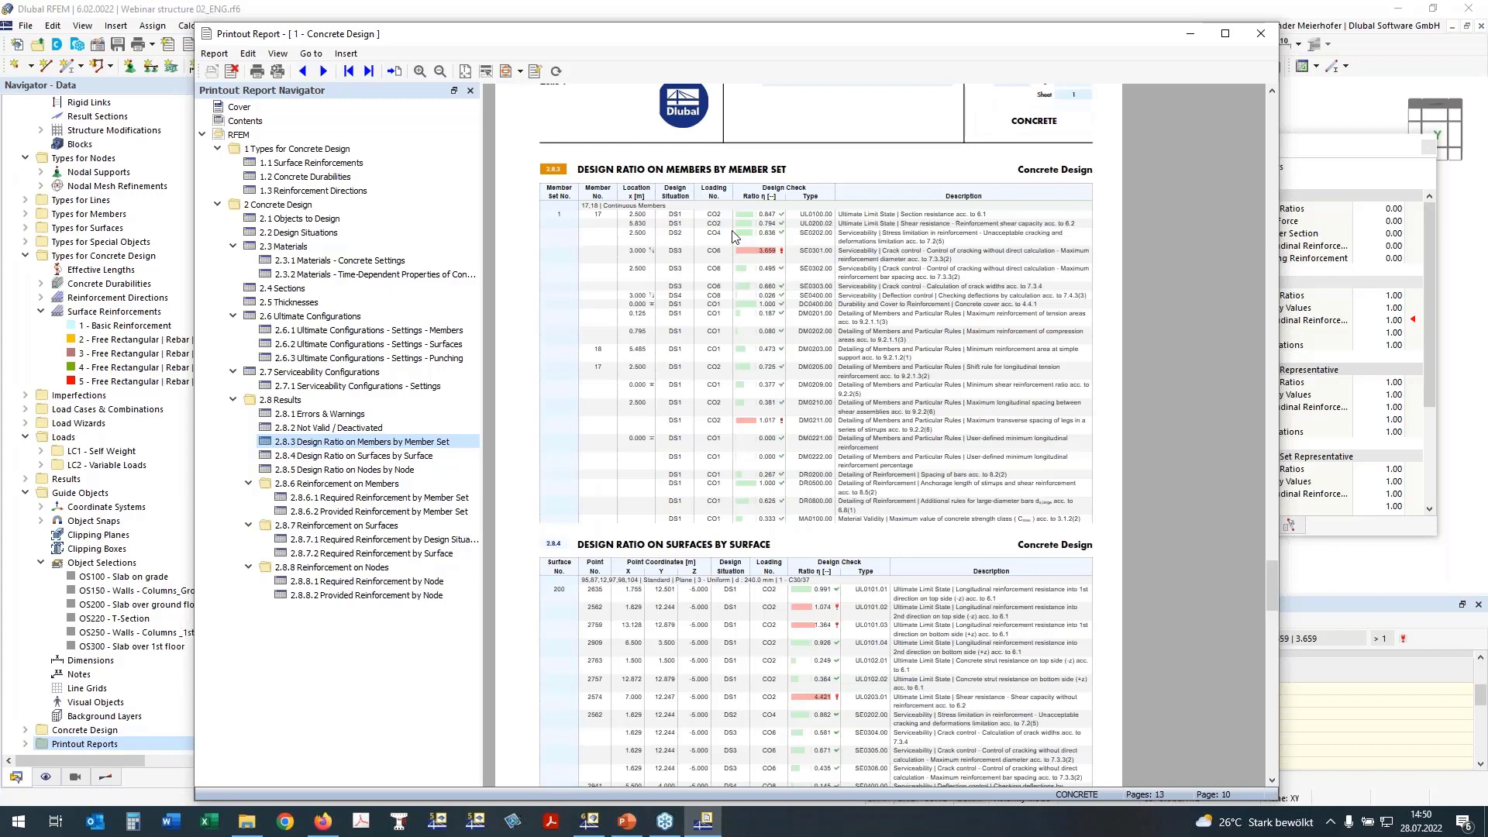
{"action": "scroll", "coordinate": [735, 236], "scroll_direction": "down", "scroll_amount": 1}
{"action": "scroll", "coordinate": [729, 242], "scroll_direction": "down", "scroll_amount": 3}
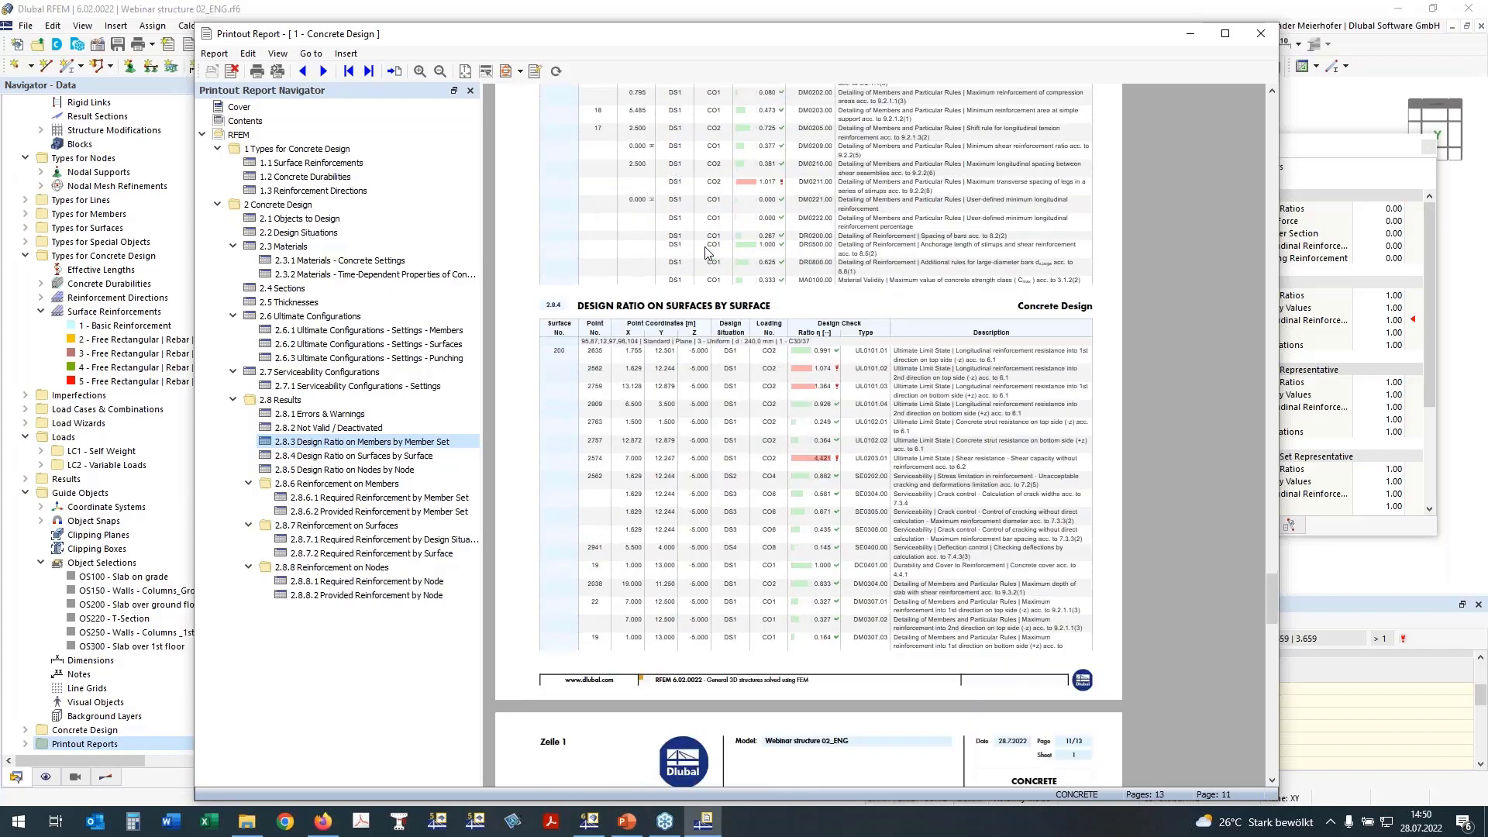
{"action": "scroll", "coordinate": [707, 252], "scroll_direction": "up", "scroll_amount": 4}
{"action": "scroll", "coordinate": [880, 375], "scroll_direction": "up", "scroll_amount": 1, "text": "ctrl"}
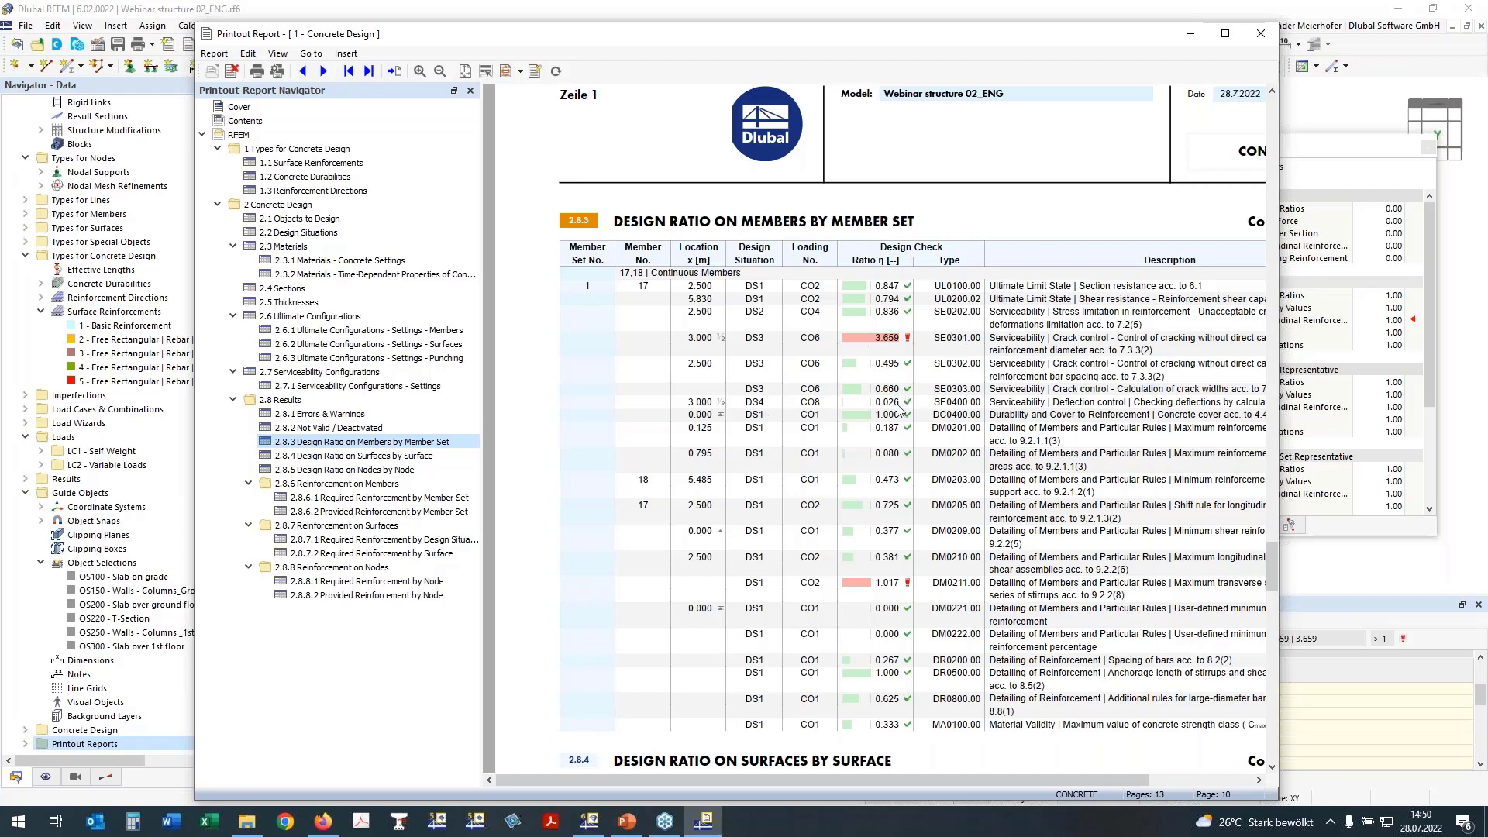
{"action": "scroll", "coordinate": [899, 409], "scroll_direction": "down", "scroll_amount": 2}
{"action": "scroll", "coordinate": [903, 422], "scroll_direction": "down", "scroll_amount": 2}
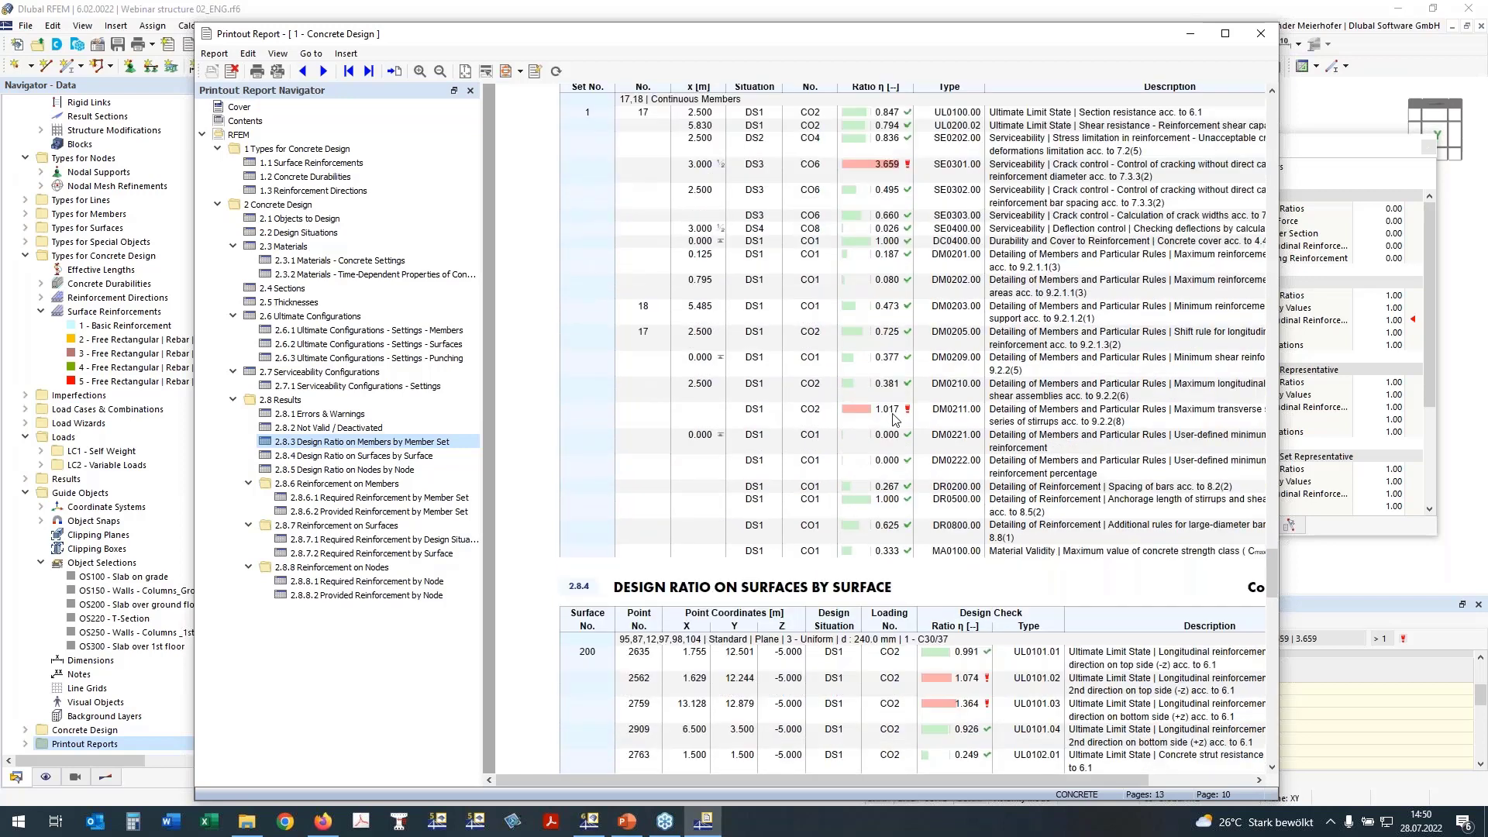
{"action": "scroll", "coordinate": [938, 425], "scroll_direction": "down", "scroll_amount": 2}
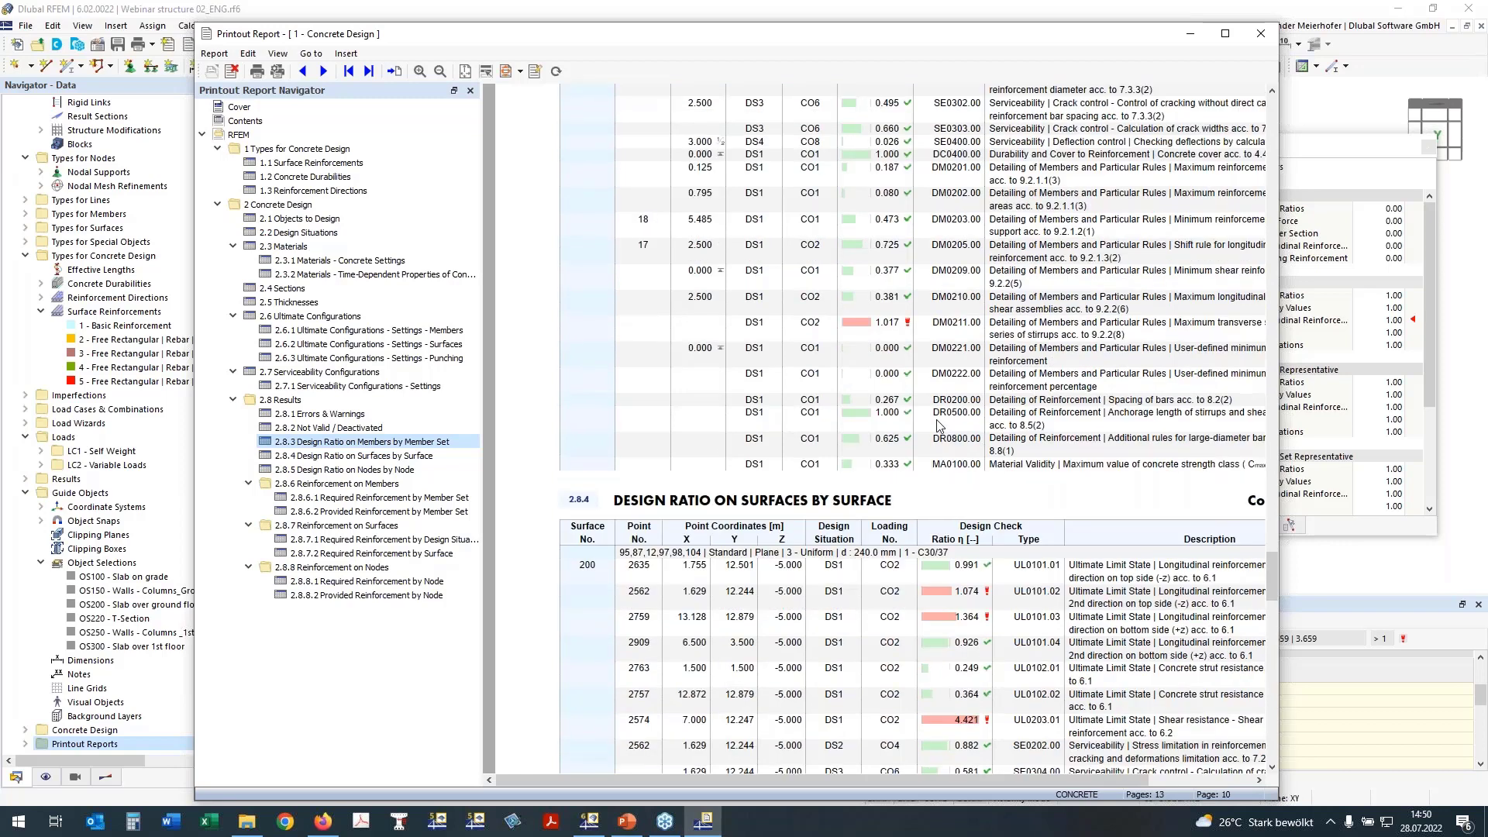
Step: Review the report's design ratio tables for surfaces and nodes, then go to chapter 2.8.6.1 Required Reinforcement by Member Set
{"action": "scroll", "coordinate": [938, 424], "scroll_direction": "down", "scroll_amount": 2}
{"action": "scroll", "coordinate": [866, 374], "scroll_direction": "down", "scroll_amount": 10}
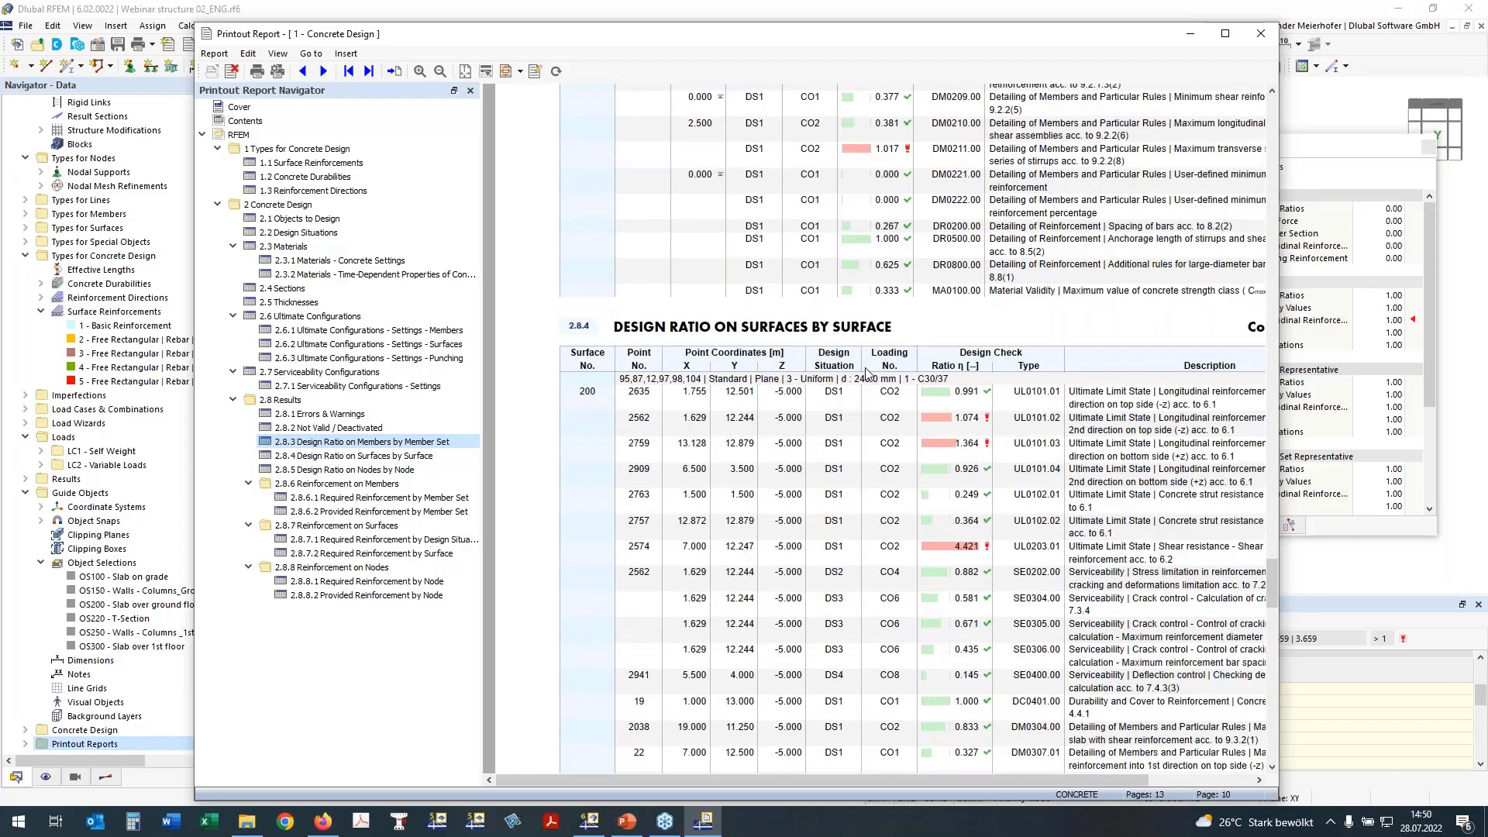
{"action": "scroll", "coordinate": [899, 389], "scroll_direction": "down", "scroll_amount": 18}
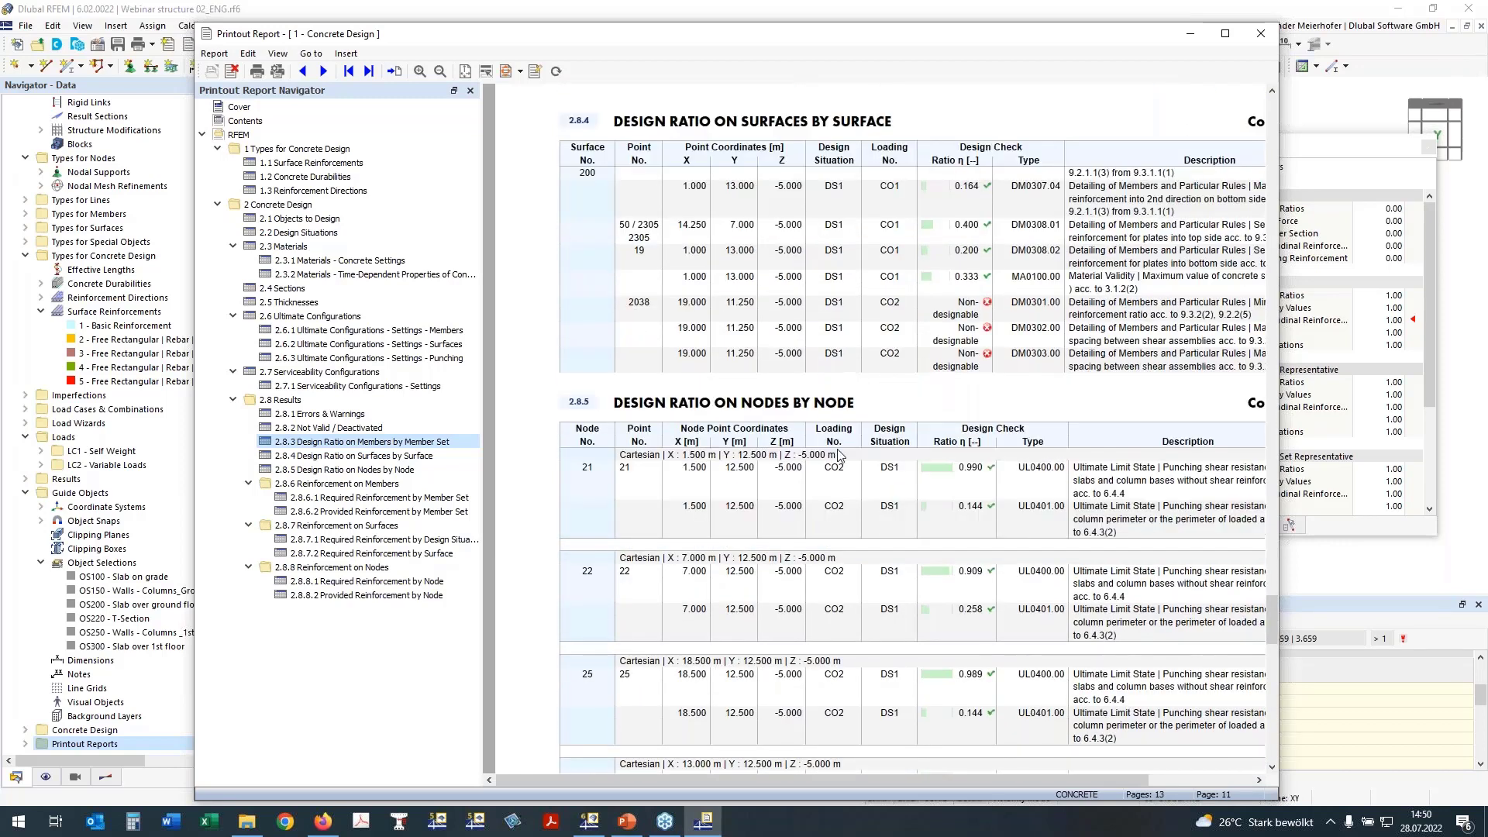
{"action": "scroll", "coordinate": [839, 449], "scroll_direction": "down", "scroll_amount": 2}
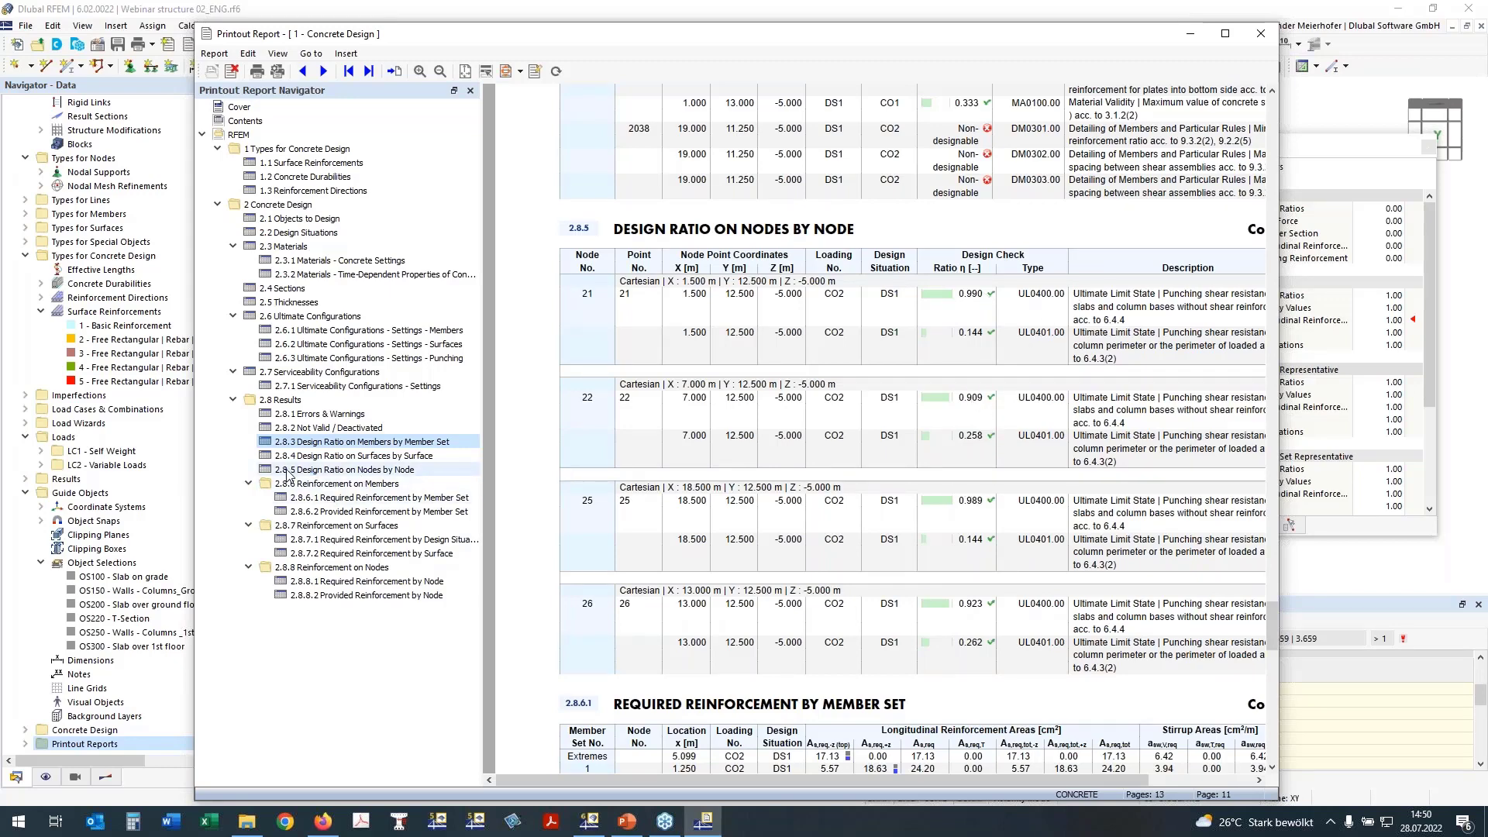
{"action": "left_click", "coordinate": [325, 499]}
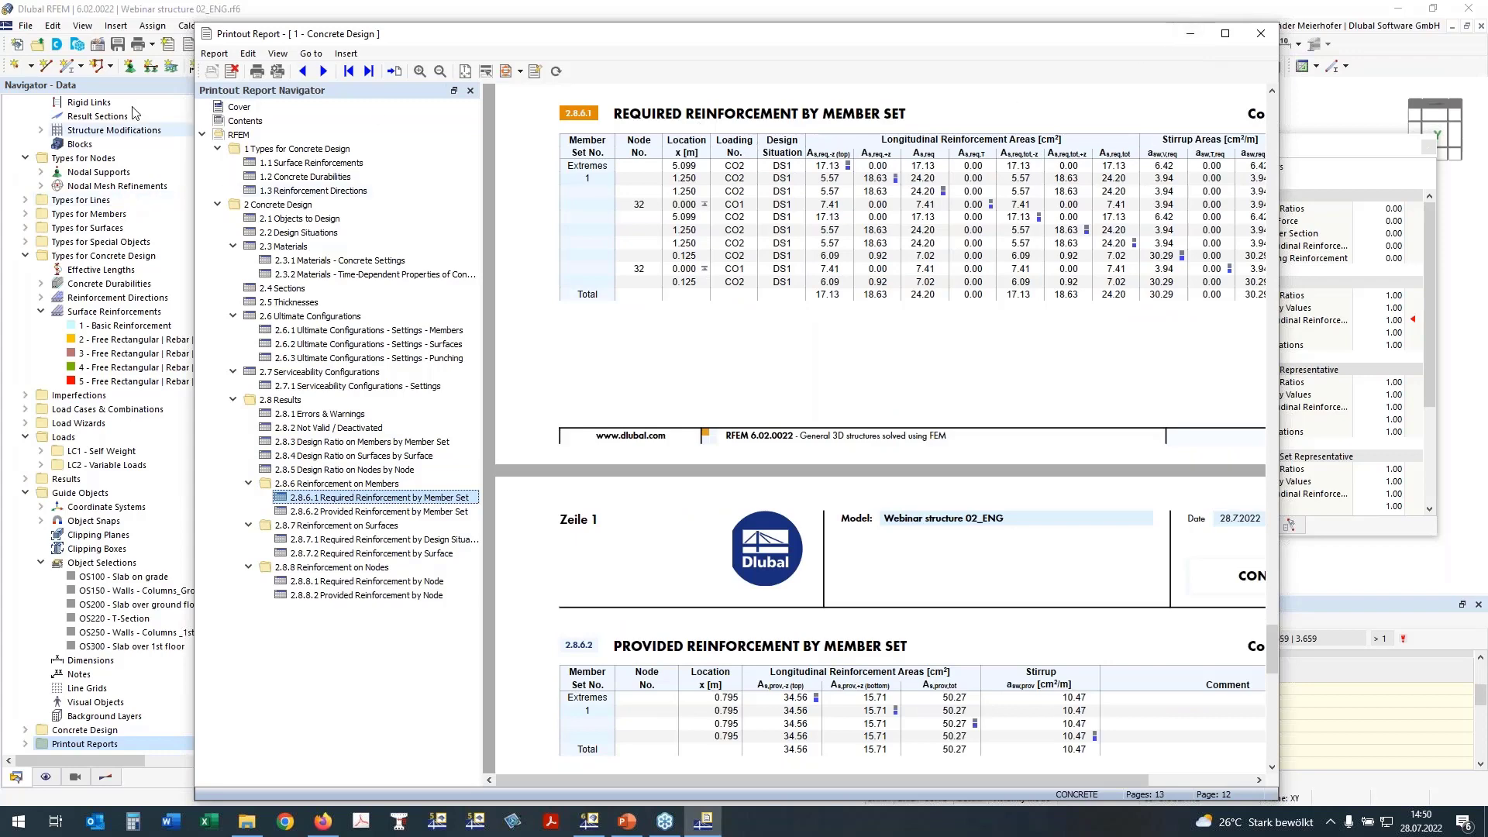
Step: Return to the model and show the whole beam's required longitudinal reinforcement diagram in the -Y view
{"action": "left_click", "coordinate": [163, 13]}
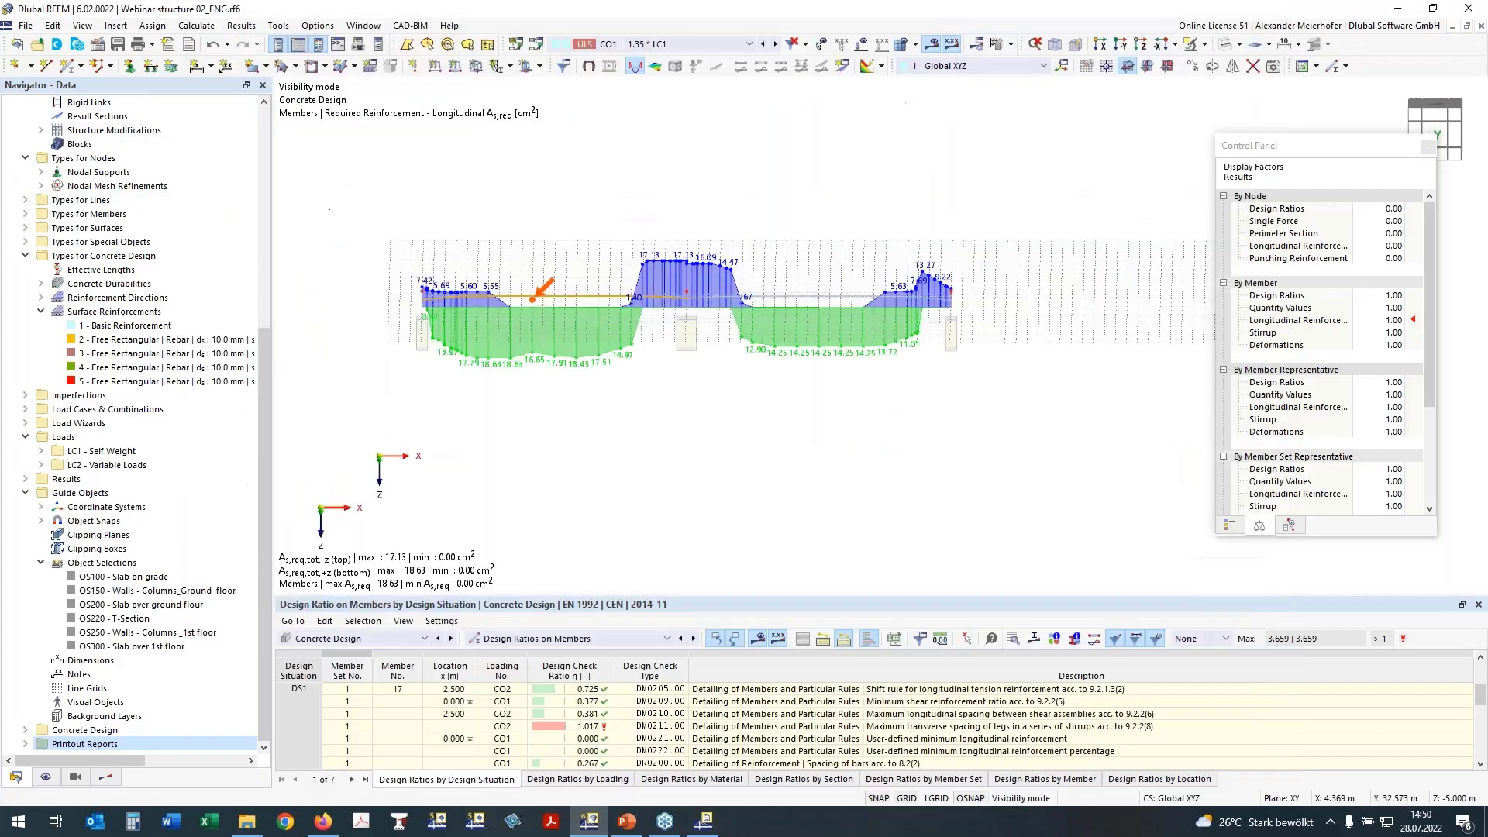
{"action": "middle_click_drag", "start_coordinate": [565, 498], "coordinate": [565, 504]}
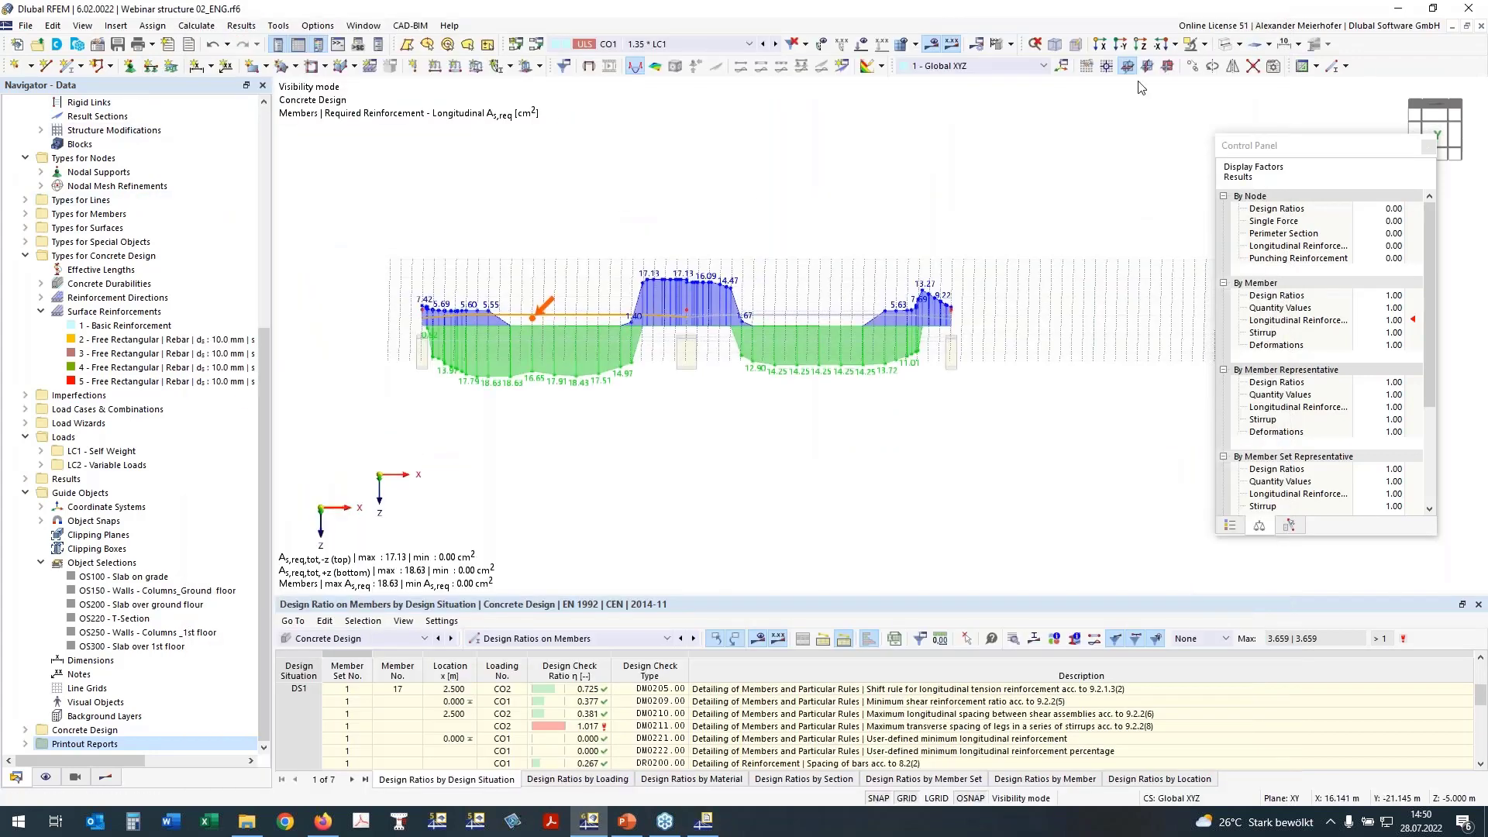
{"action": "left_click", "coordinate": [1172, 65]}
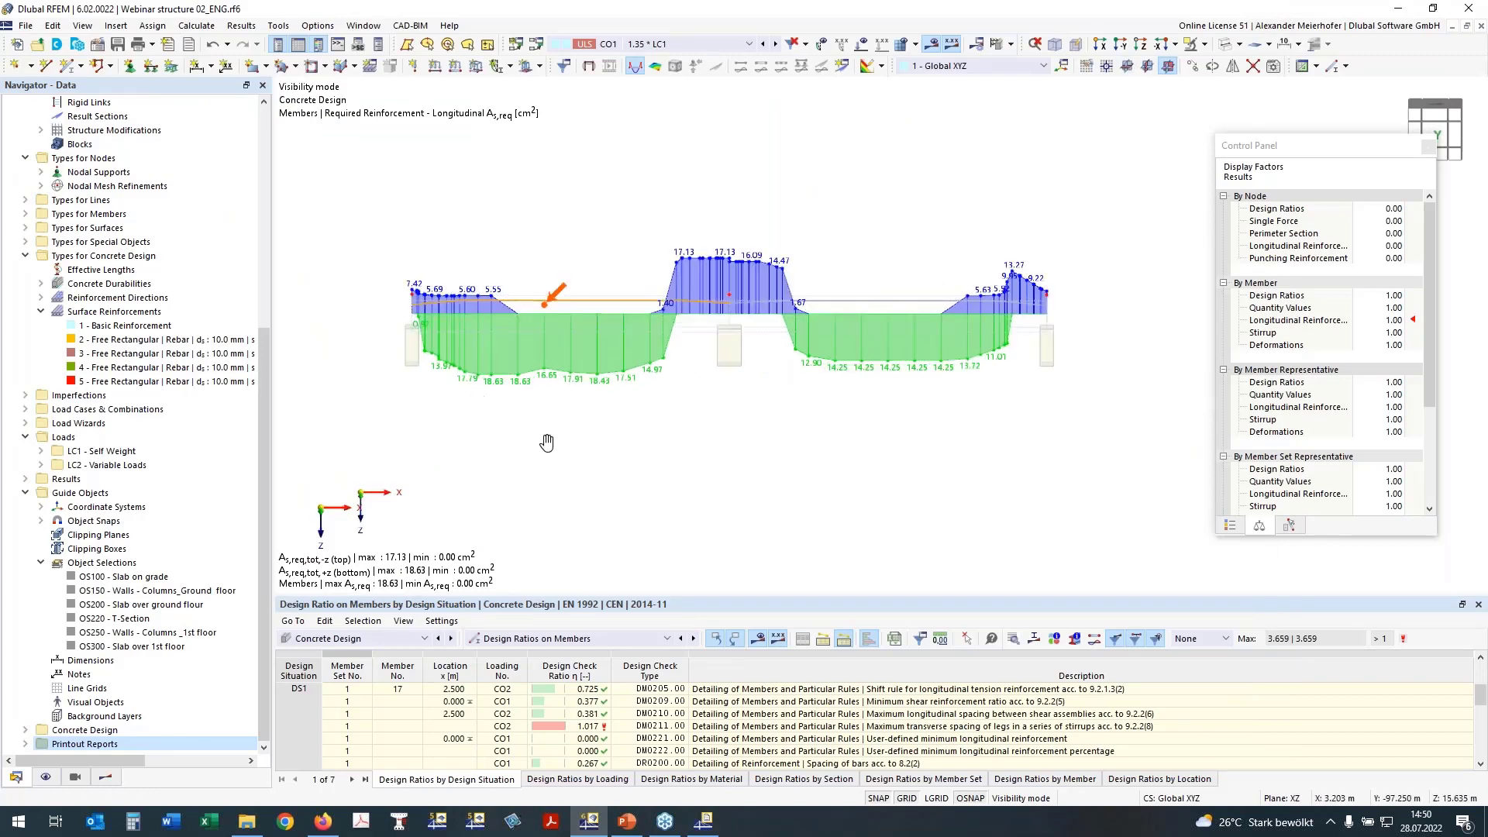
{"action": "left_click", "coordinate": [1126, 48]}
{"action": "scroll", "coordinate": [1027, 191], "scroll_direction": "down", "scroll_amount": 1}
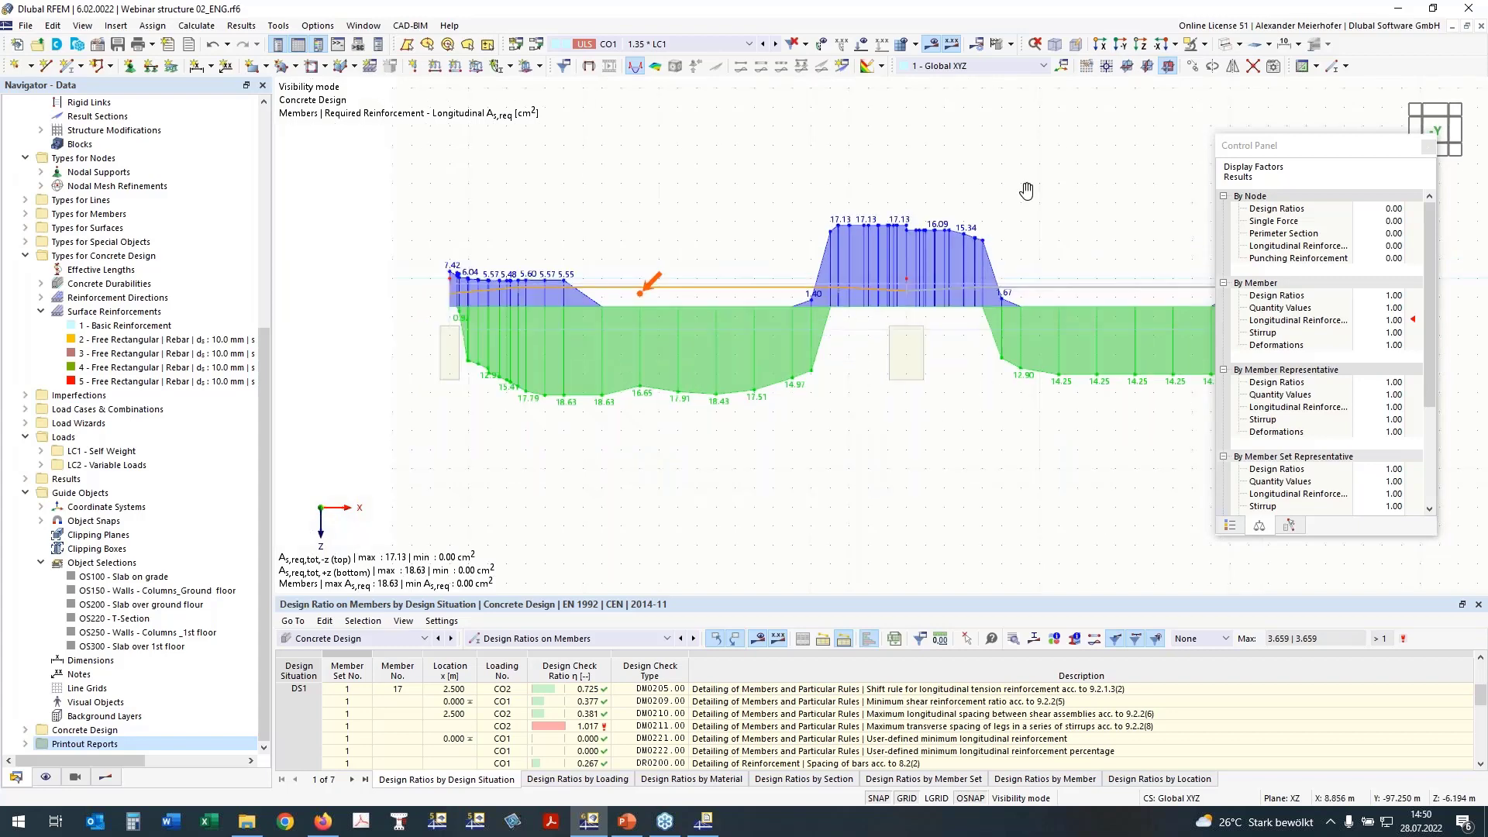
{"action": "middle_click_drag", "start_coordinate": [1027, 191], "coordinate": [856, 220]}
{"action": "scroll", "coordinate": [856, 220], "scroll_direction": "down", "scroll_amount": 1}
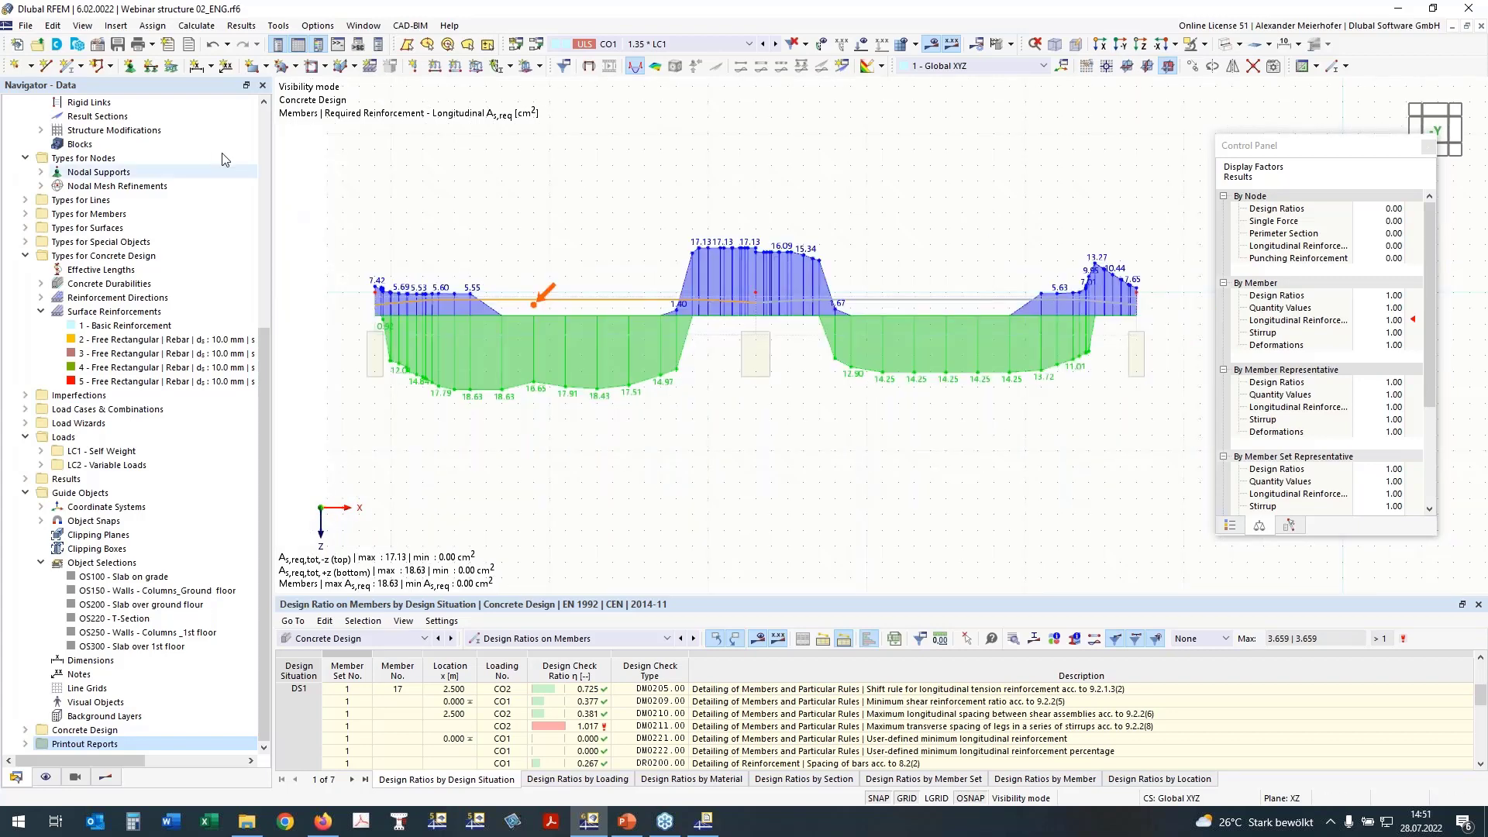
Step: Prepare the current graphic for the Concrete Design printout report, choosing a picture area defined in the graphics
{"action": "left_click", "coordinate": [155, 48]}
{"action": "left_click", "coordinate": [186, 64]}
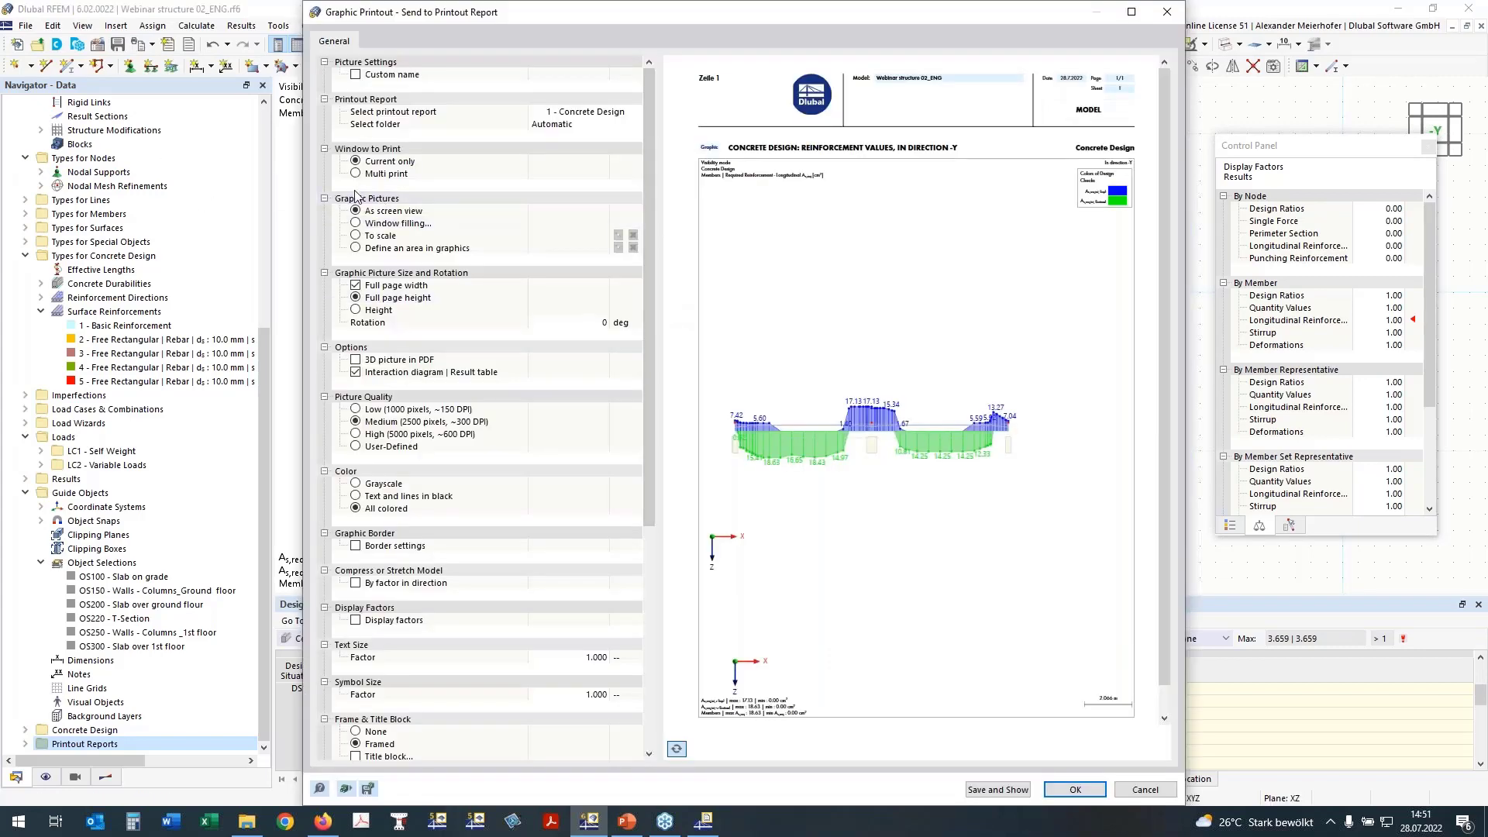
{"action": "left_click", "coordinate": [357, 174]}
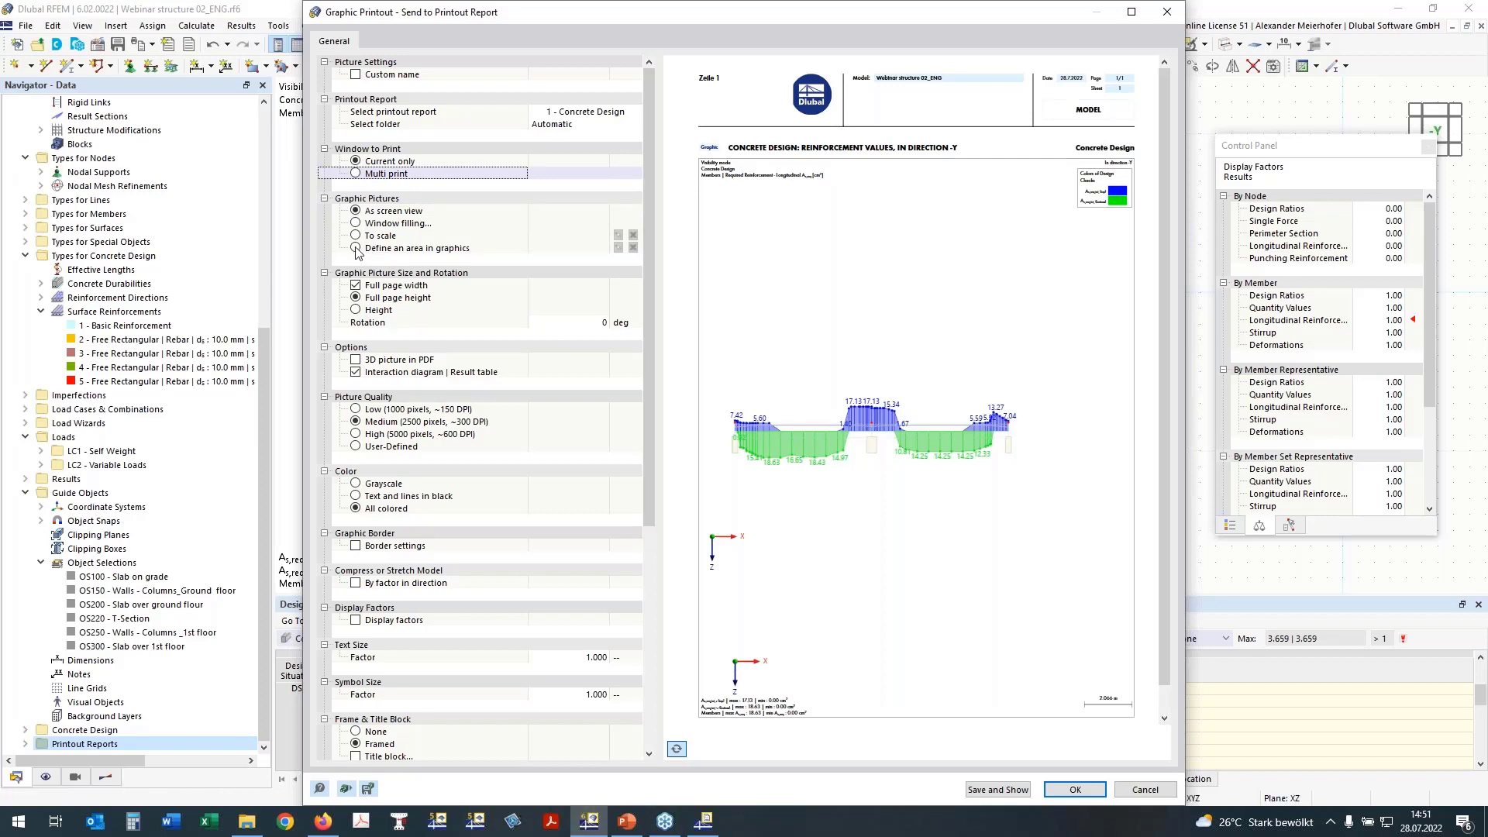
{"action": "left_click", "coordinate": [355, 172]}
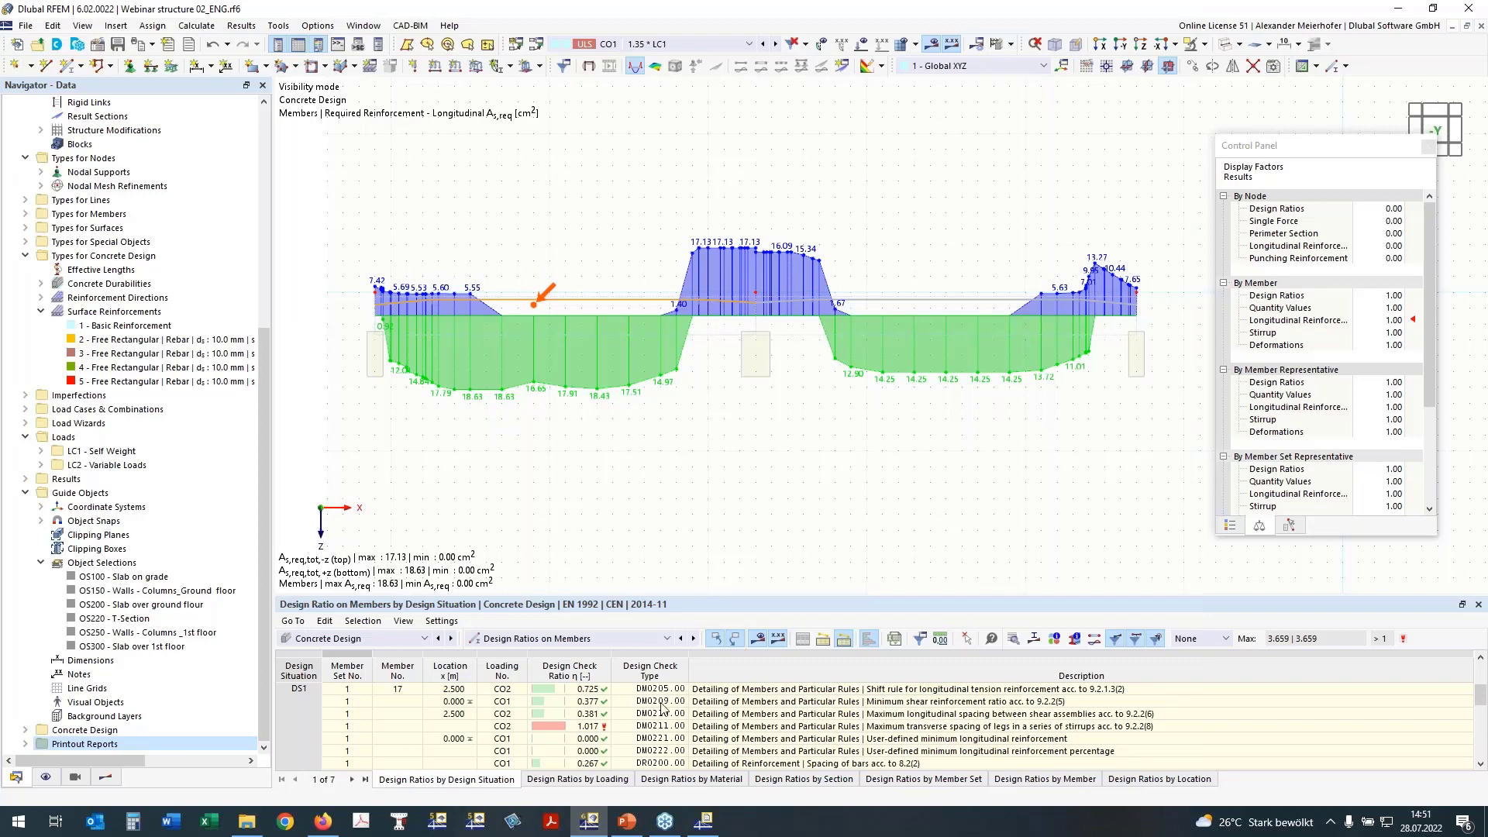
{"action": "left_click", "coordinate": [355, 161]}
{"action": "left_click", "coordinate": [355, 247]}
{"action": "left_click", "coordinate": [618, 247]}
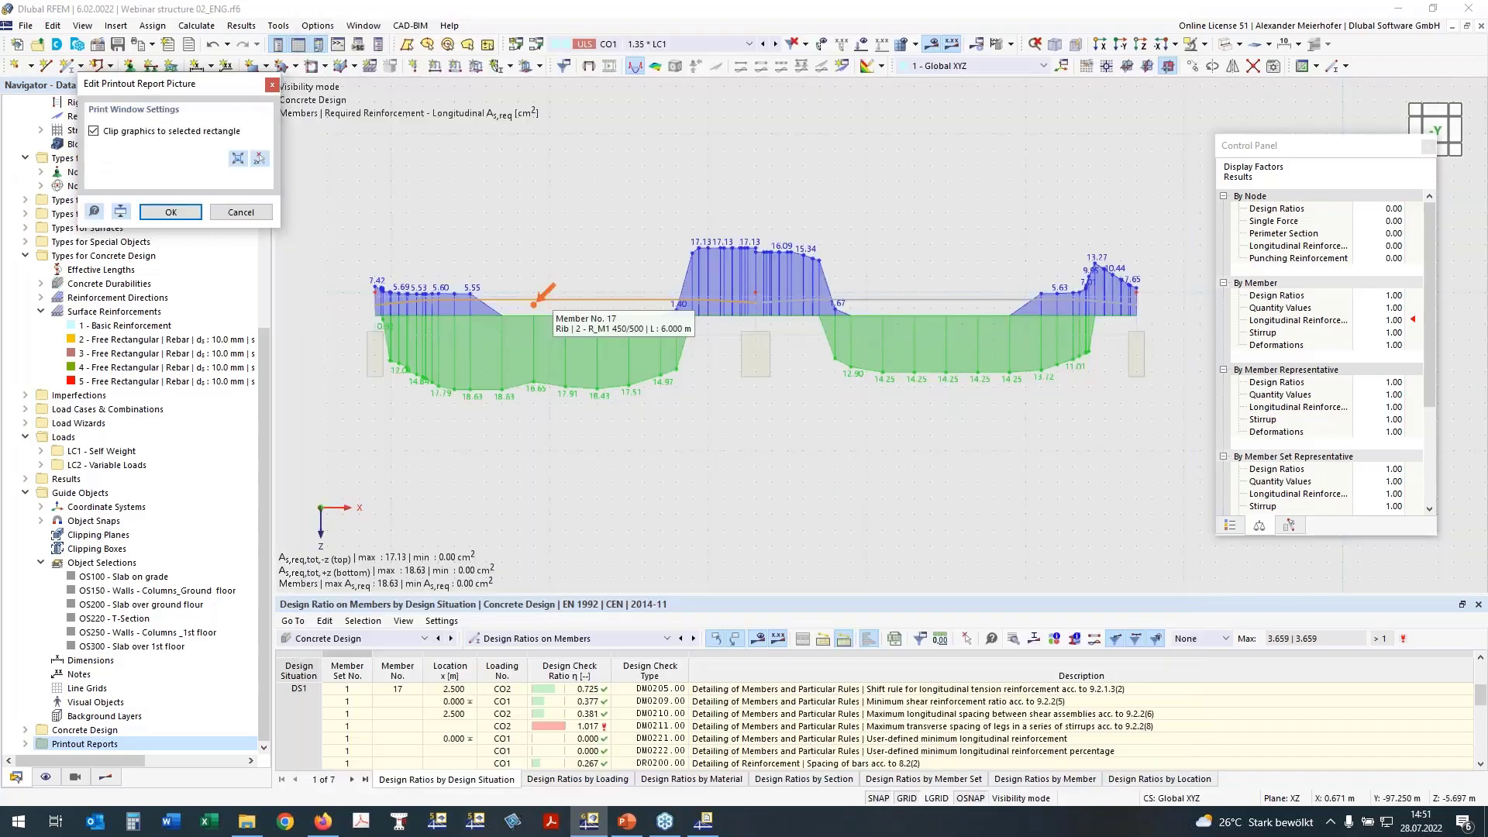
Step: Clip the report picture to a rectangle enclosing the whole beam and its reinforcement diagram, leaving out the axis symbol
{"action": "left_click", "coordinate": [260, 158]}
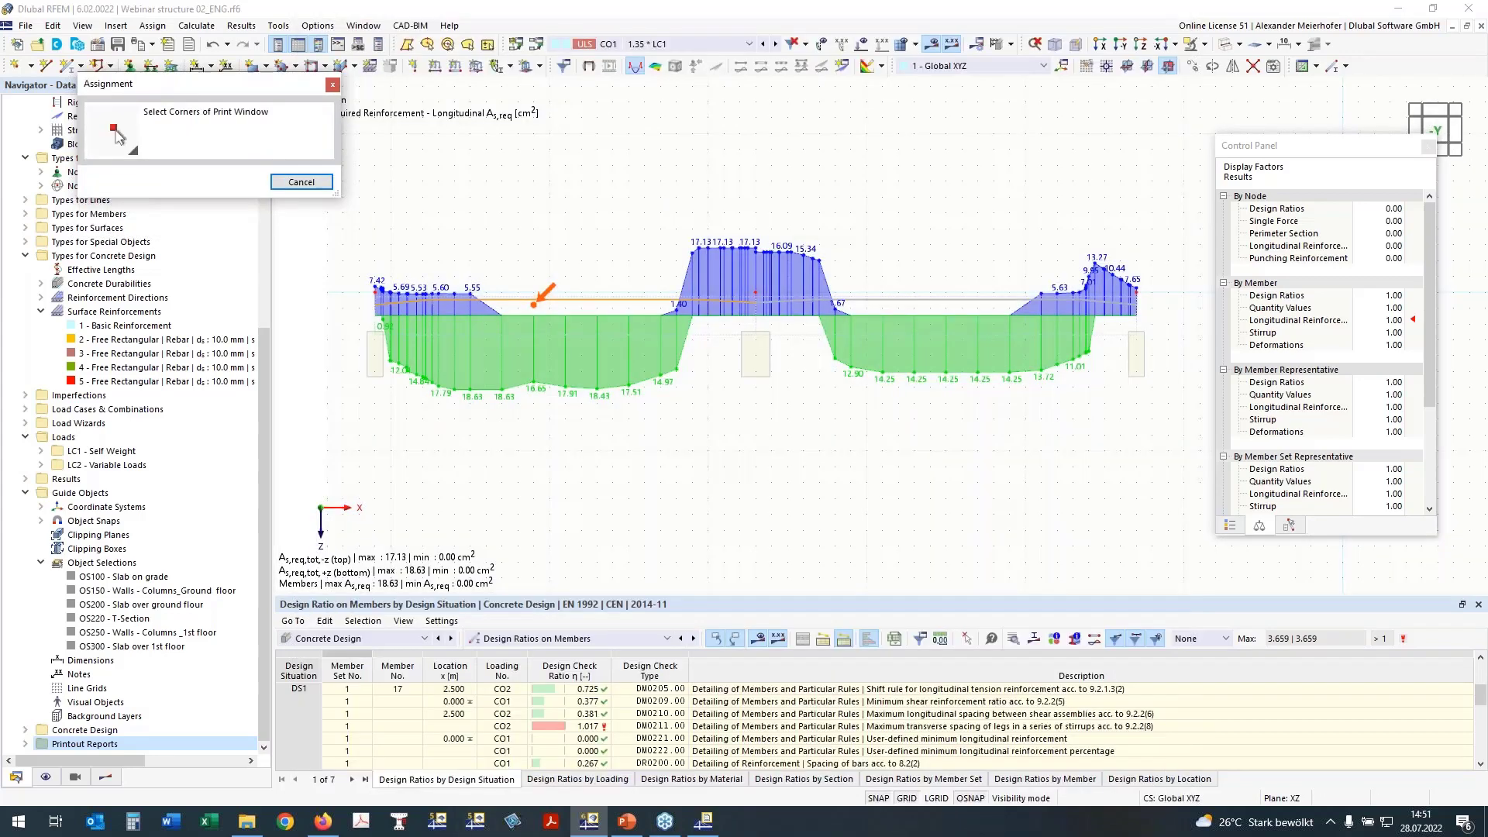
{"action": "left_click", "coordinate": [359, 197]}
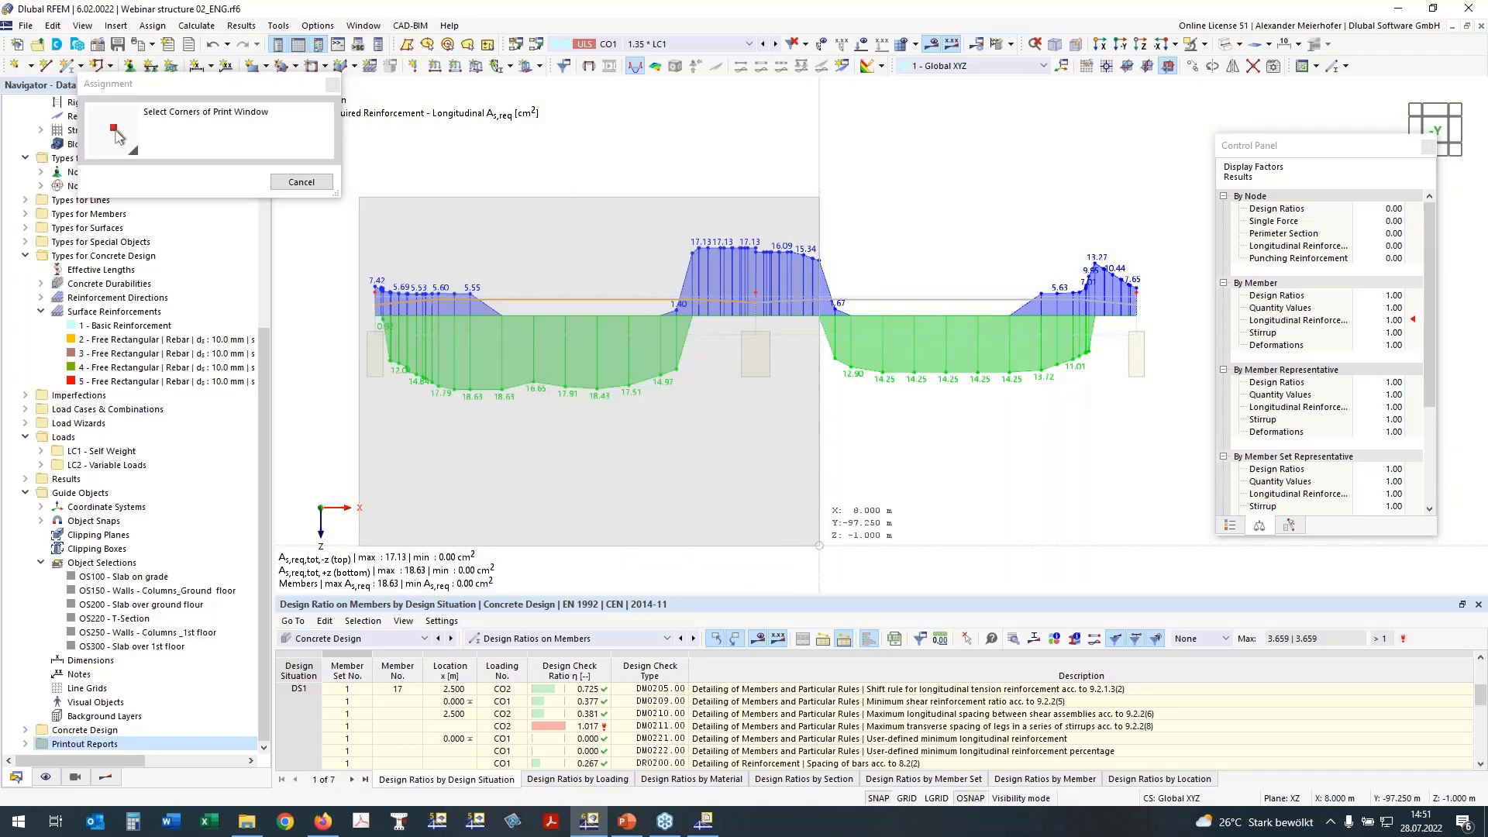
{"action": "left_click", "coordinate": [1168, 451]}
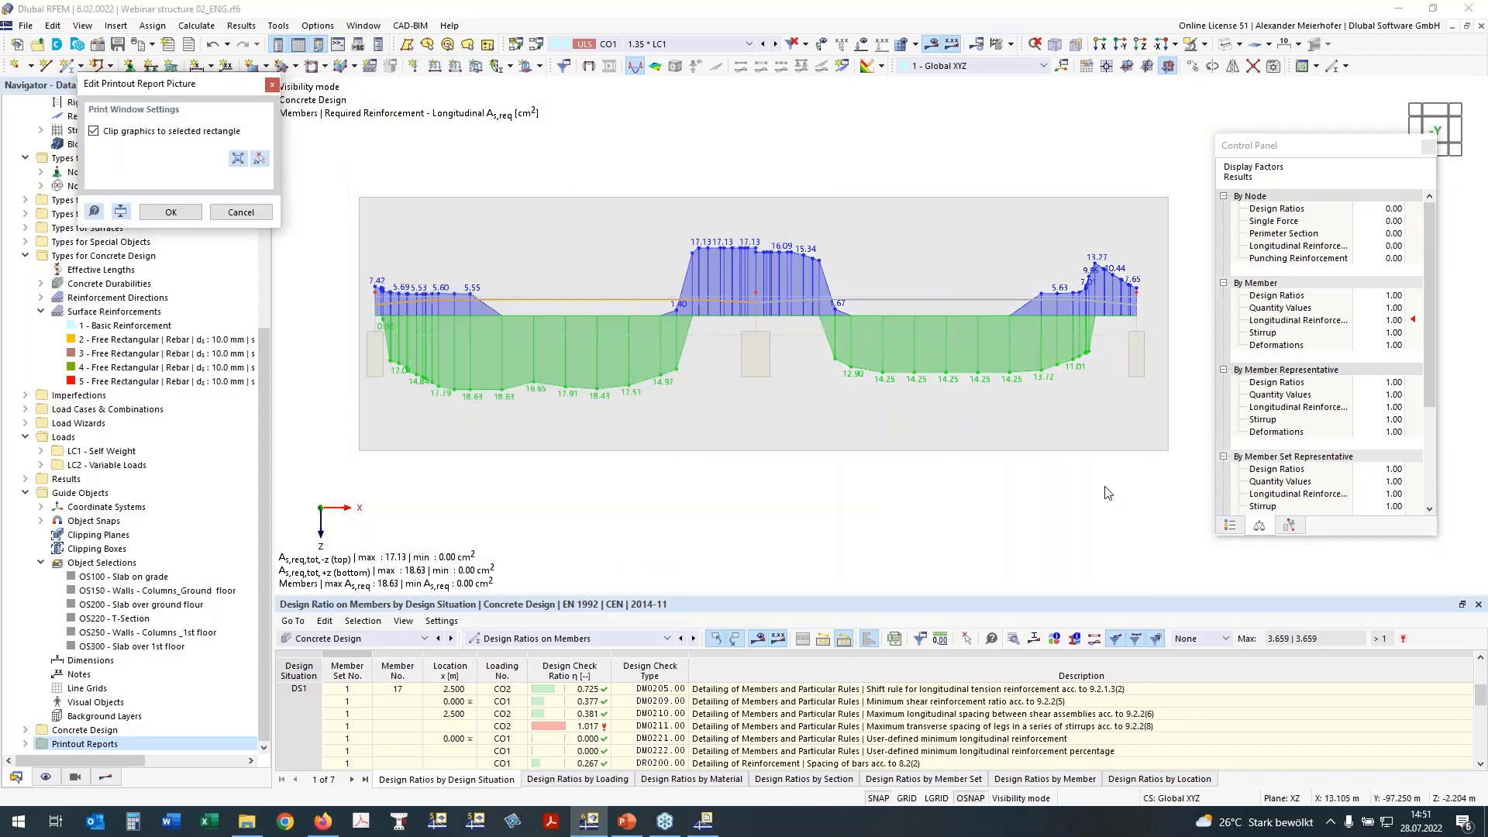
{"action": "left_click", "coordinate": [261, 159]}
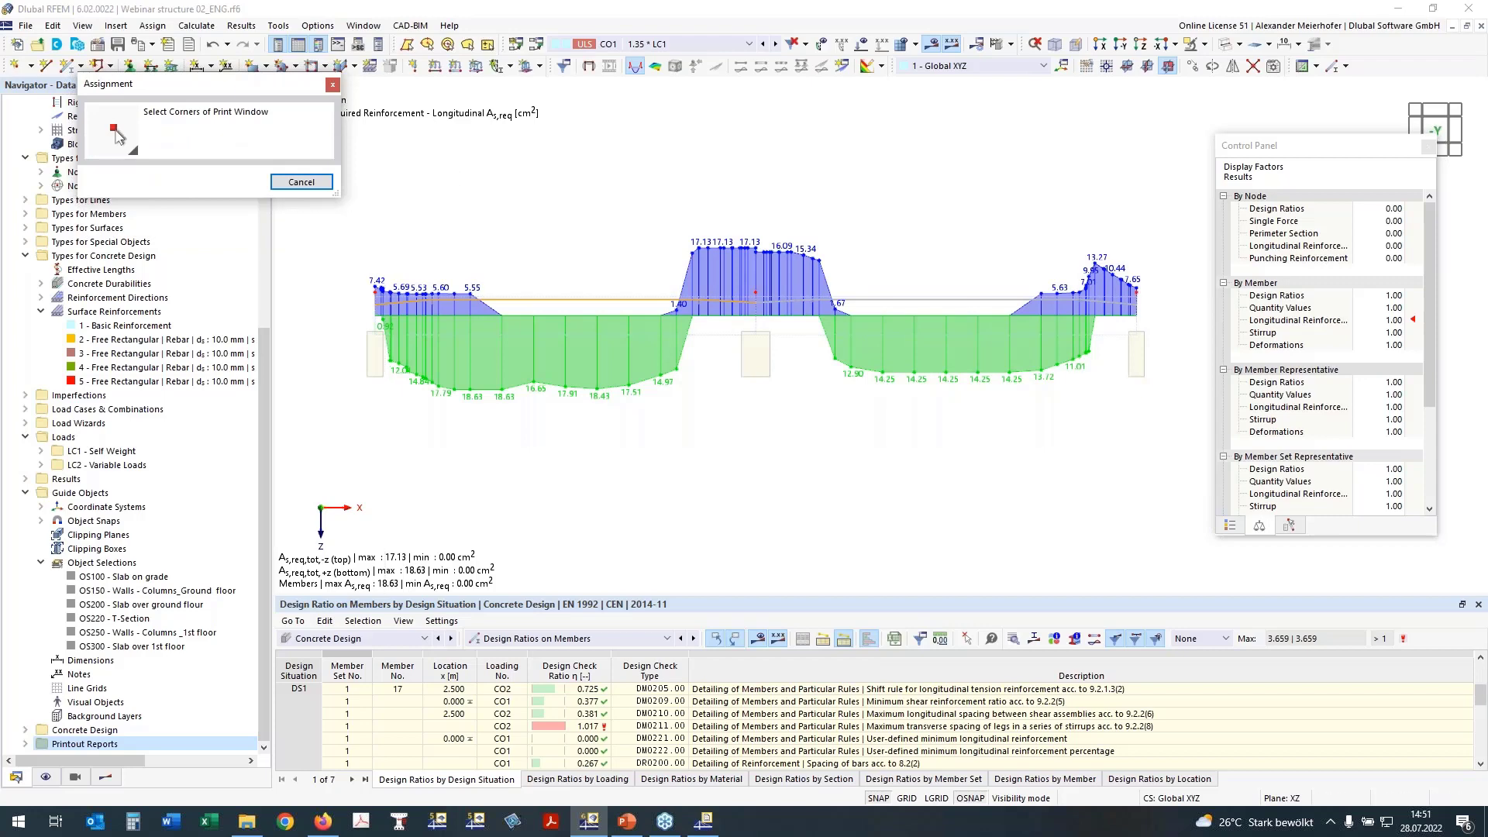
{"action": "left_click", "coordinate": [348, 190]}
{"action": "left_click", "coordinate": [1183, 467]}
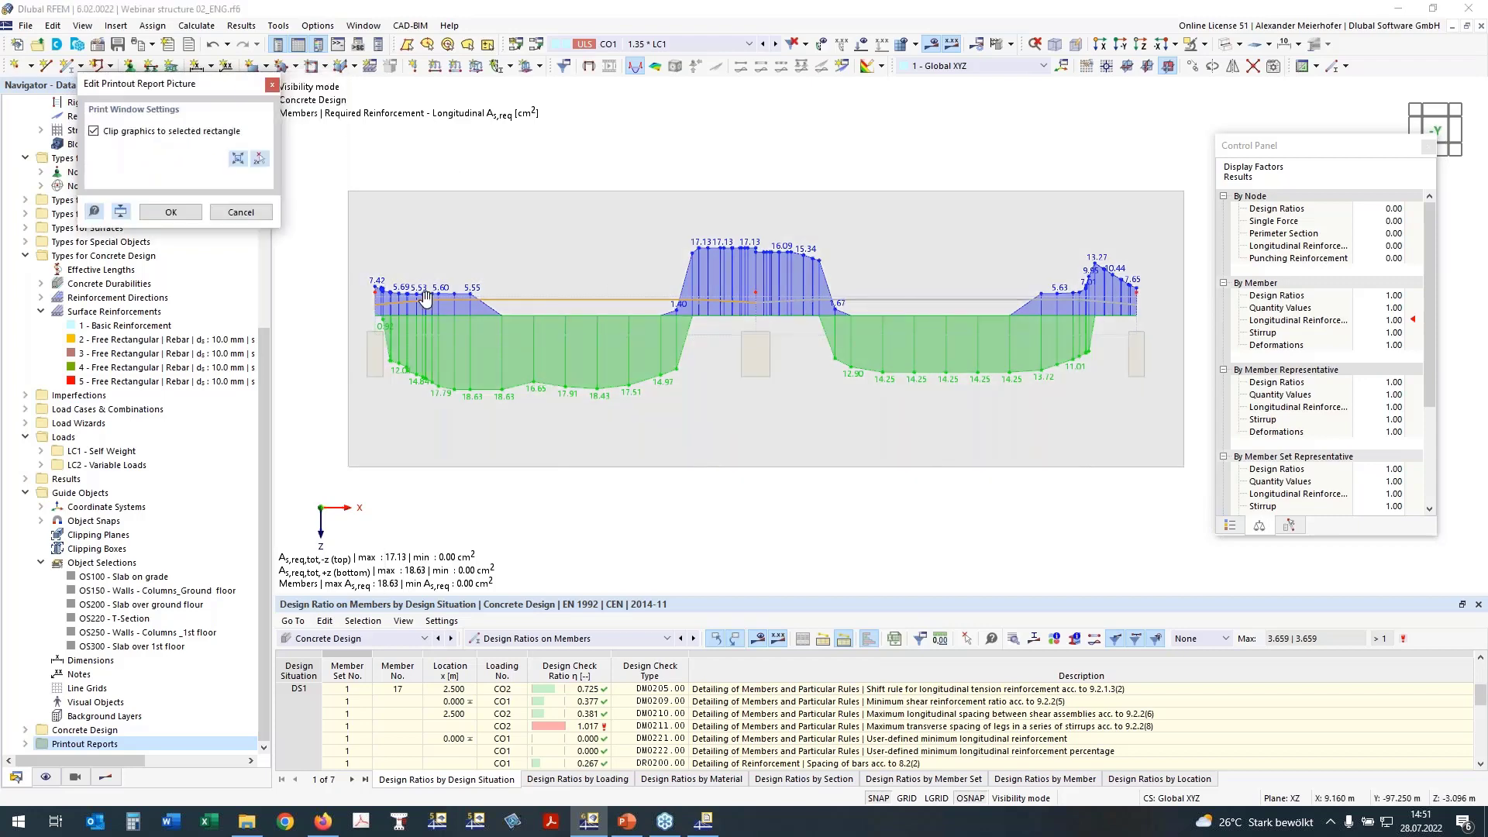
{"action": "left_click", "coordinate": [169, 213]}
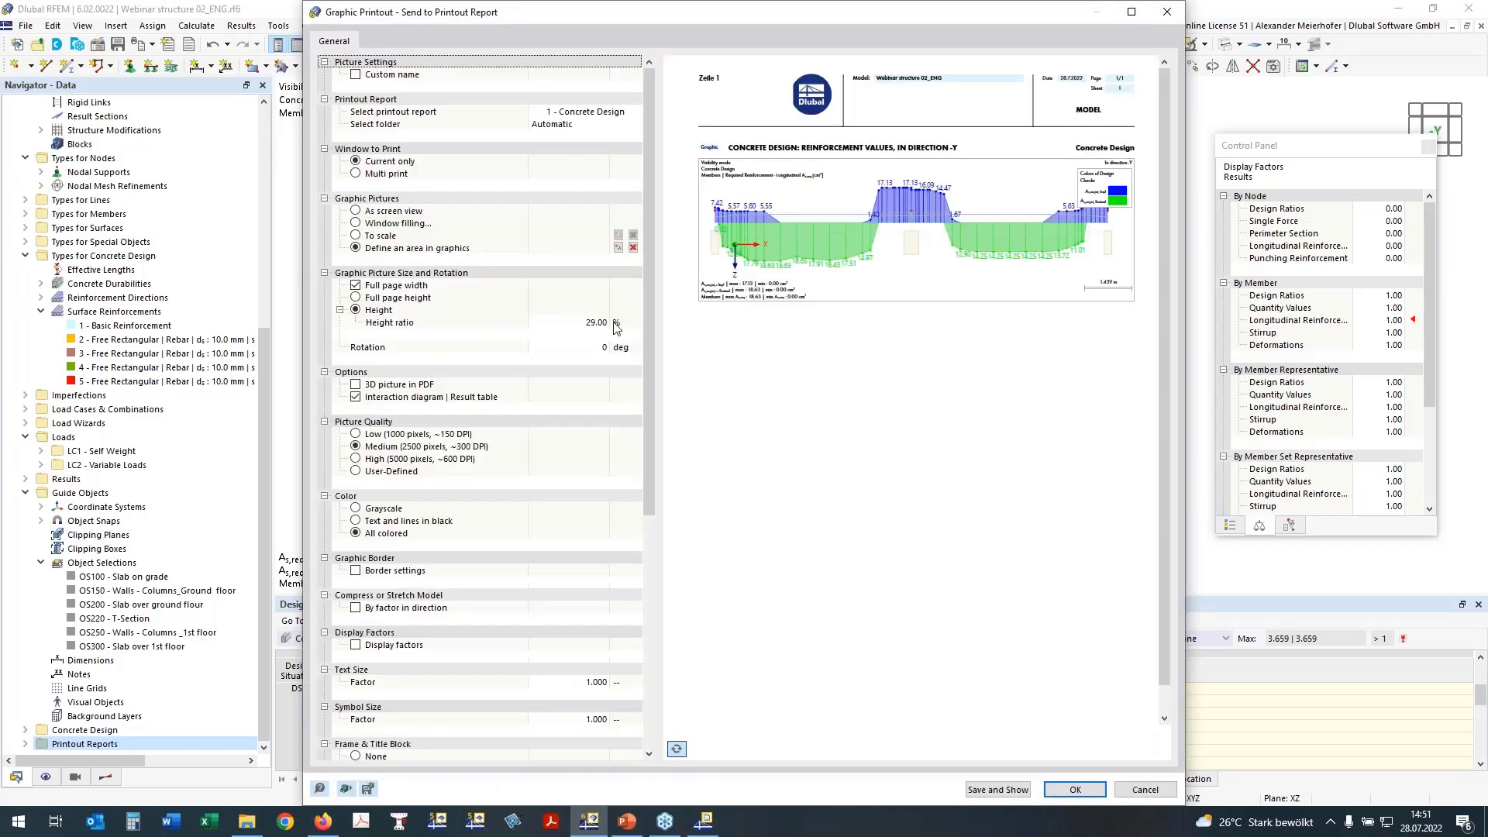
Step: Set the picture's height ratio to 33 %, place the color scale outside the graphic picture, and send it to the report
{"action": "left_click", "coordinate": [608, 323]}
{"action": "type", "text": "33"}
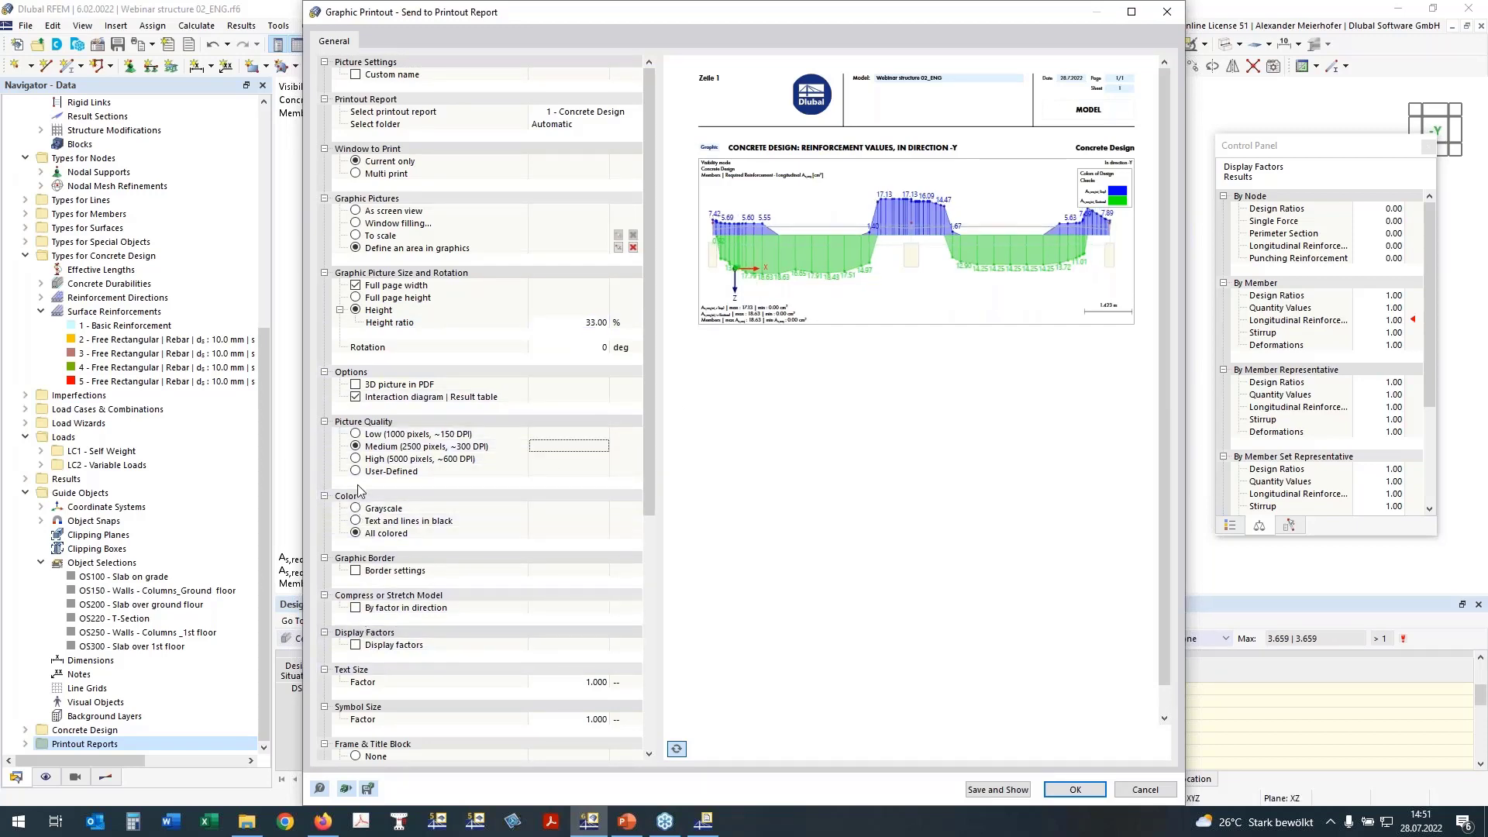
{"action": "scroll", "coordinate": [369, 469], "scroll_direction": "down", "scroll_amount": 5}
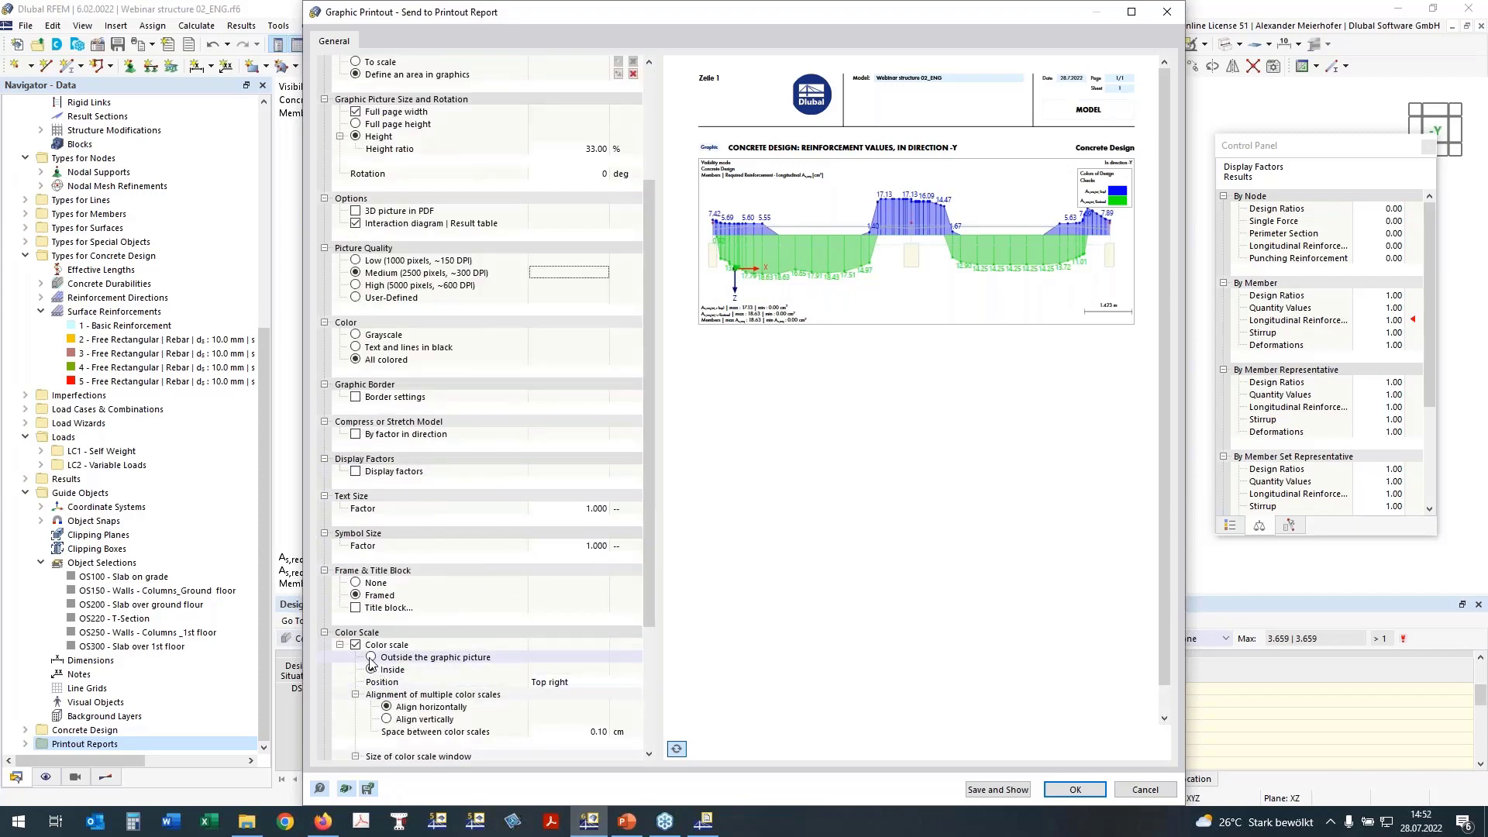
{"action": "left_click", "coordinate": [373, 661]}
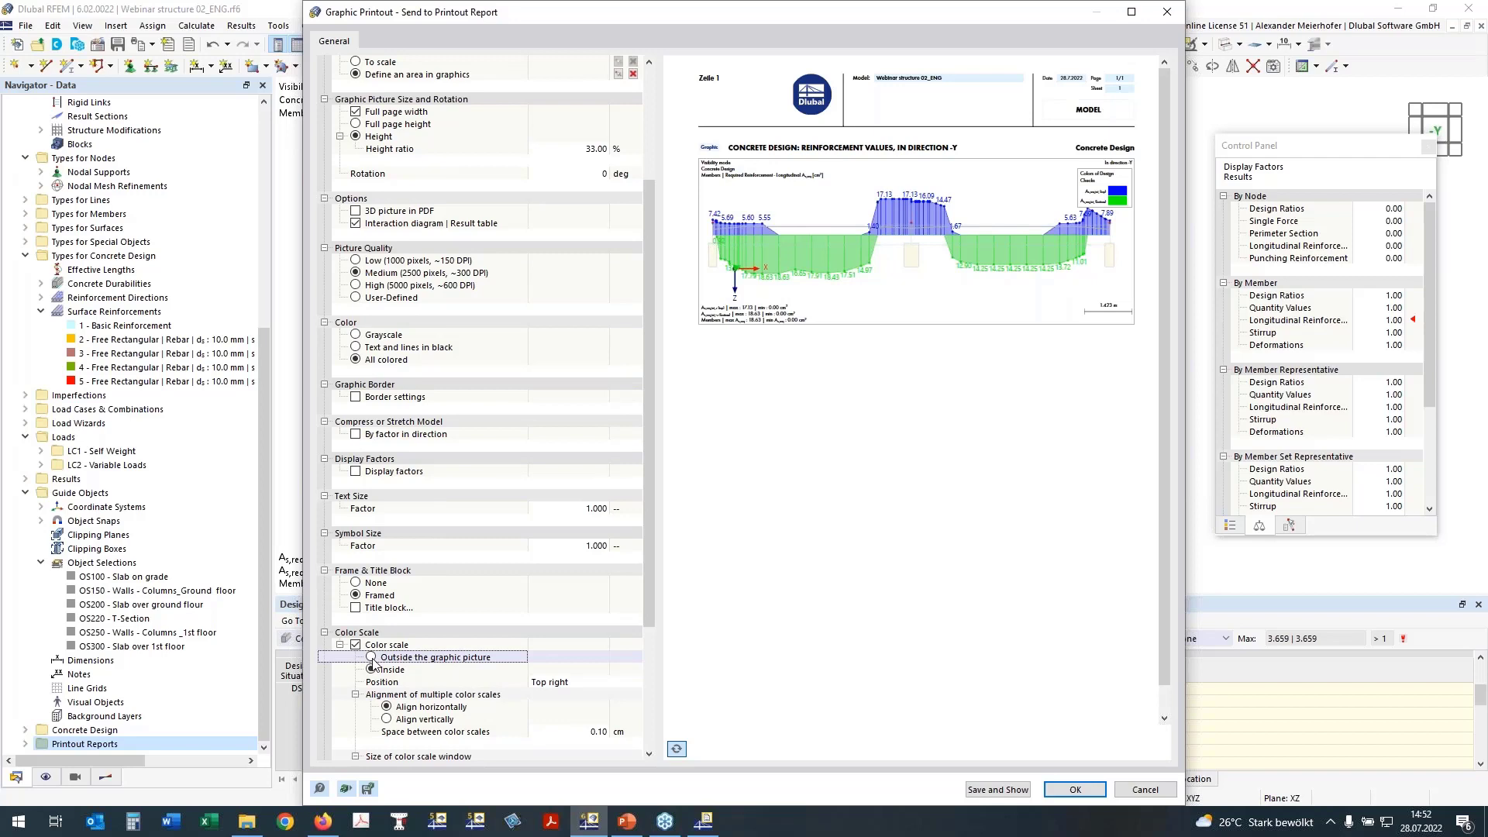
{"action": "left_click", "coordinate": [371, 658]}
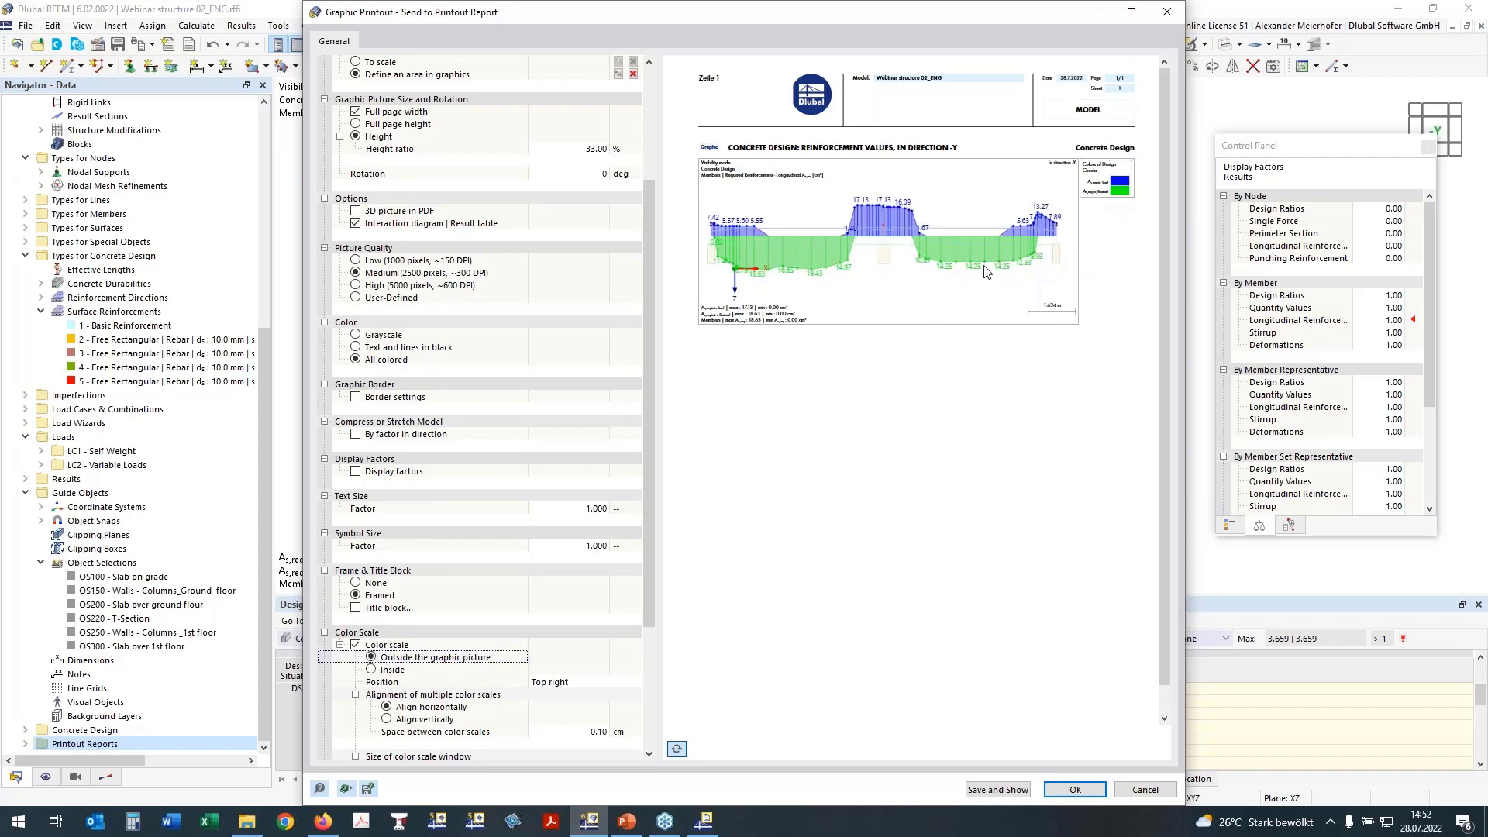
{"action": "left_click", "coordinate": [1074, 790]}
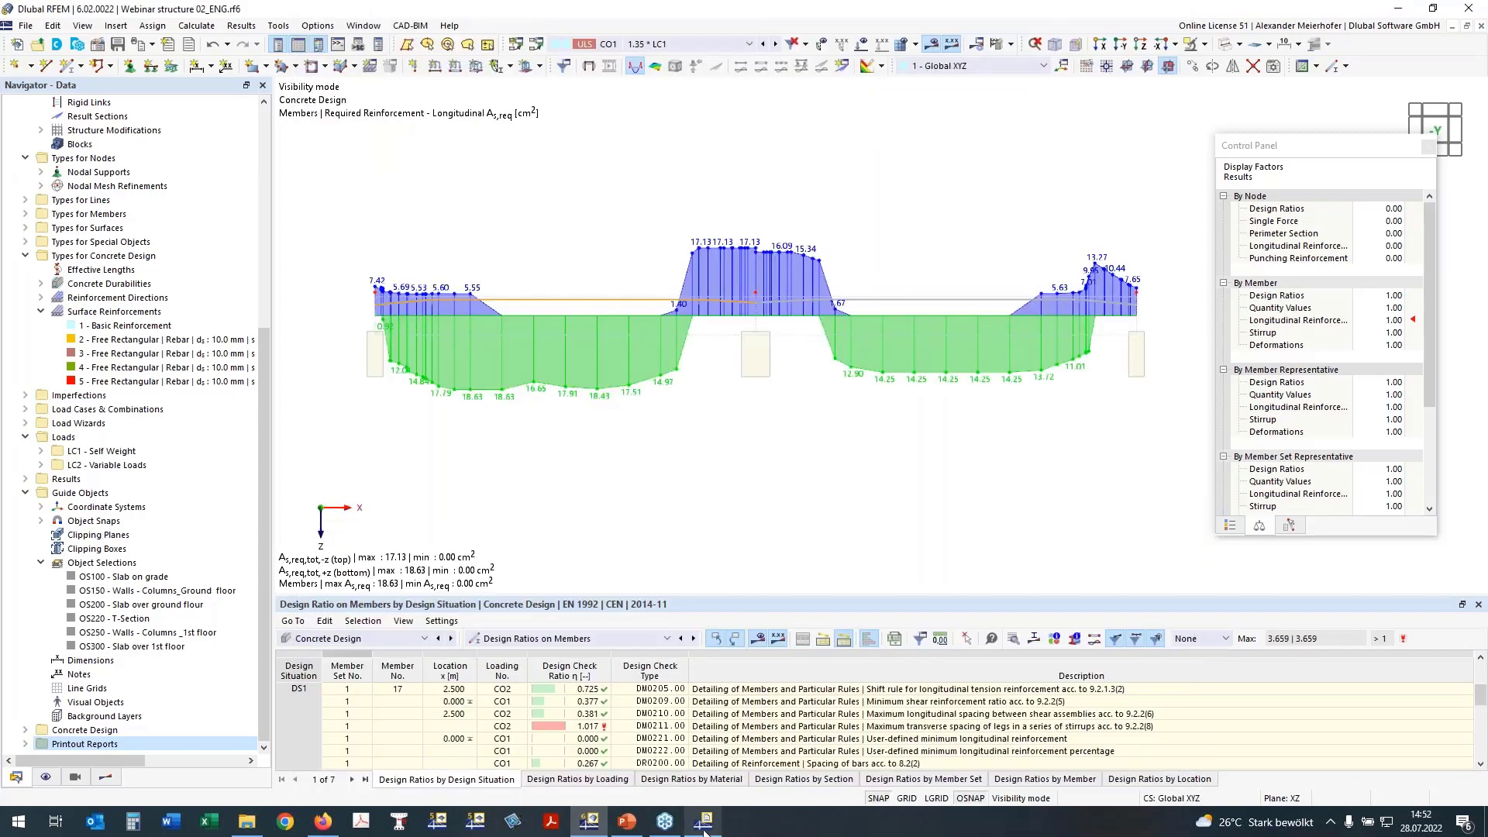
Step: Check the inserted reinforcement graphic in the printout report, then return to the model
{"action": "mouse_move", "coordinate": [706, 826]}
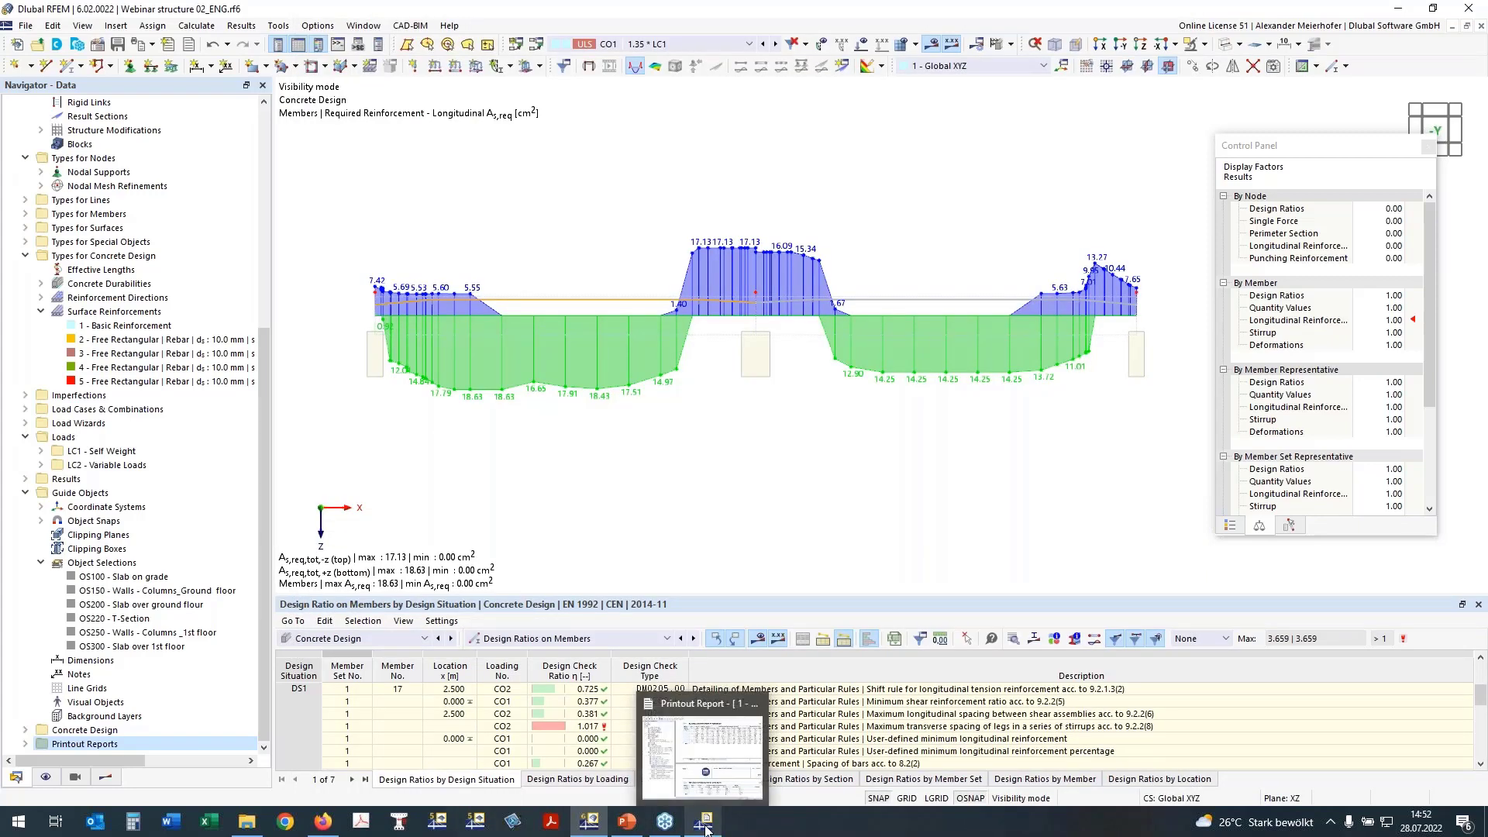
{"action": "left_click", "coordinate": [706, 826]}
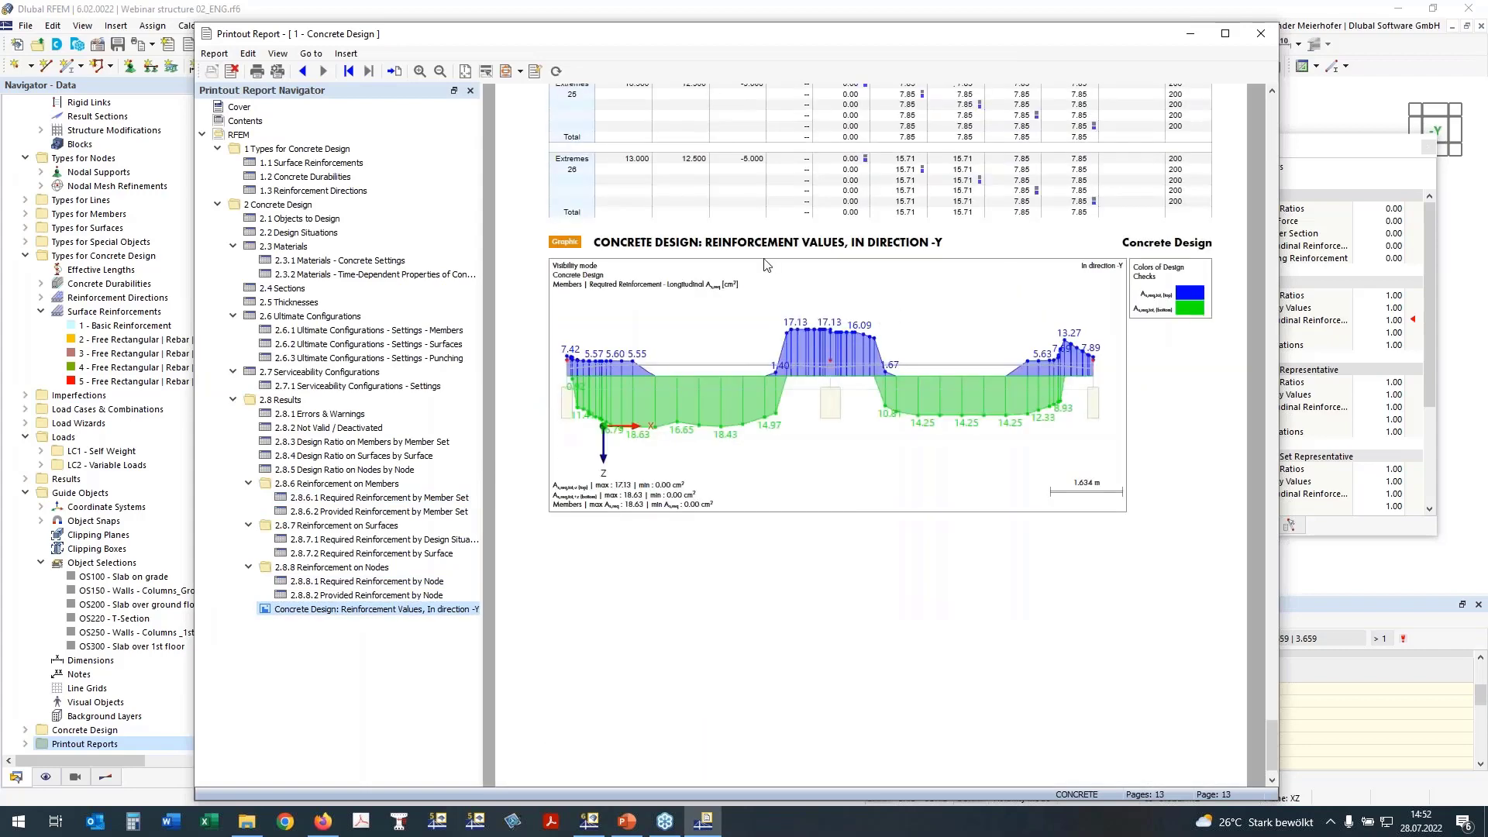
{"action": "left_click", "coordinate": [1308, 63]}
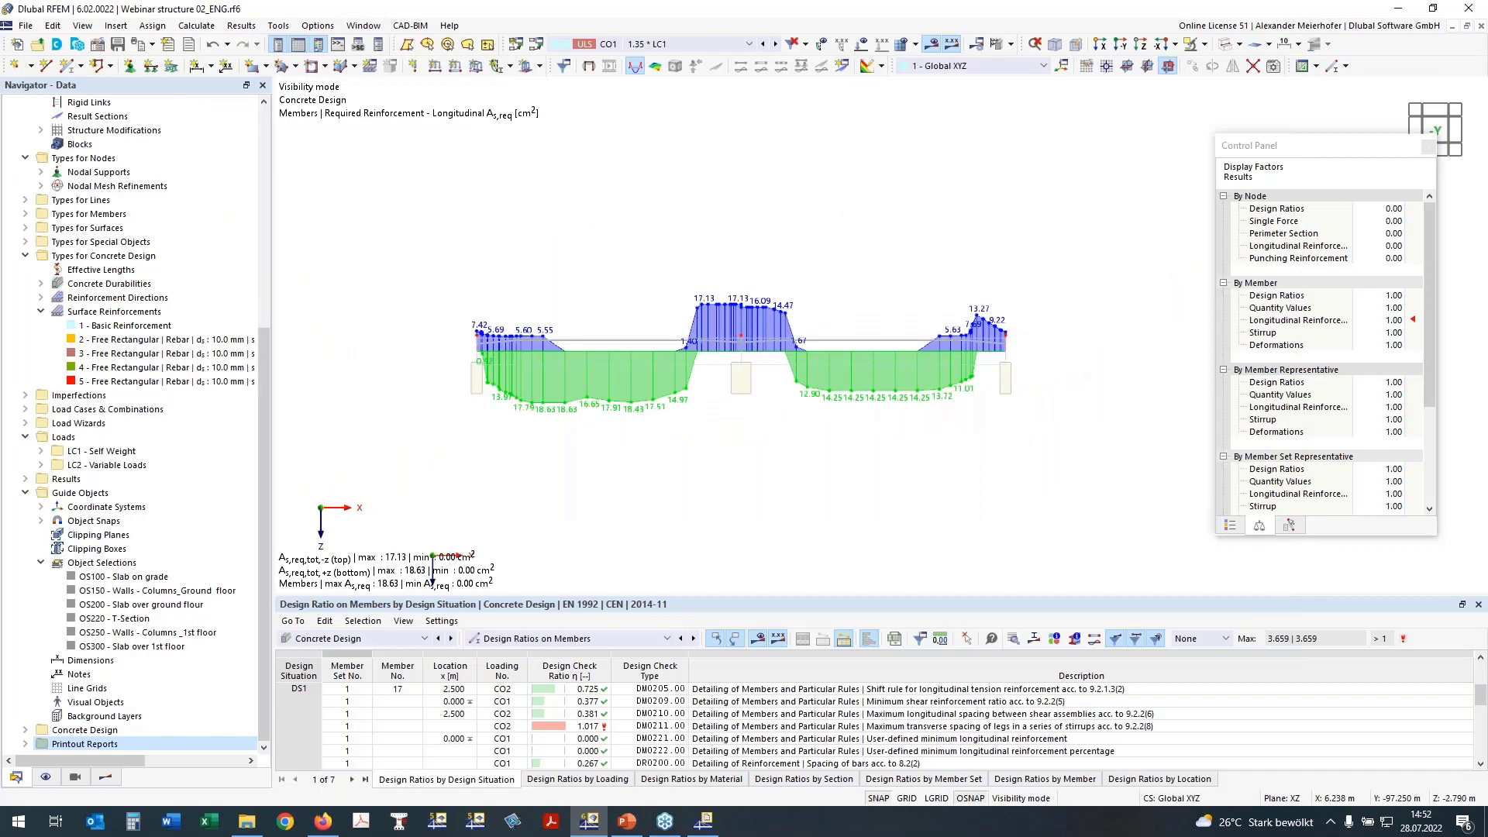
Step: Hide the concrete design Reinforcement results in the model view
{"action": "scroll", "coordinate": [662, 376], "scroll_direction": "down", "scroll_amount": 2}
{"action": "middle_click_drag", "start_coordinate": [590, 272], "coordinate": [508, 220]}
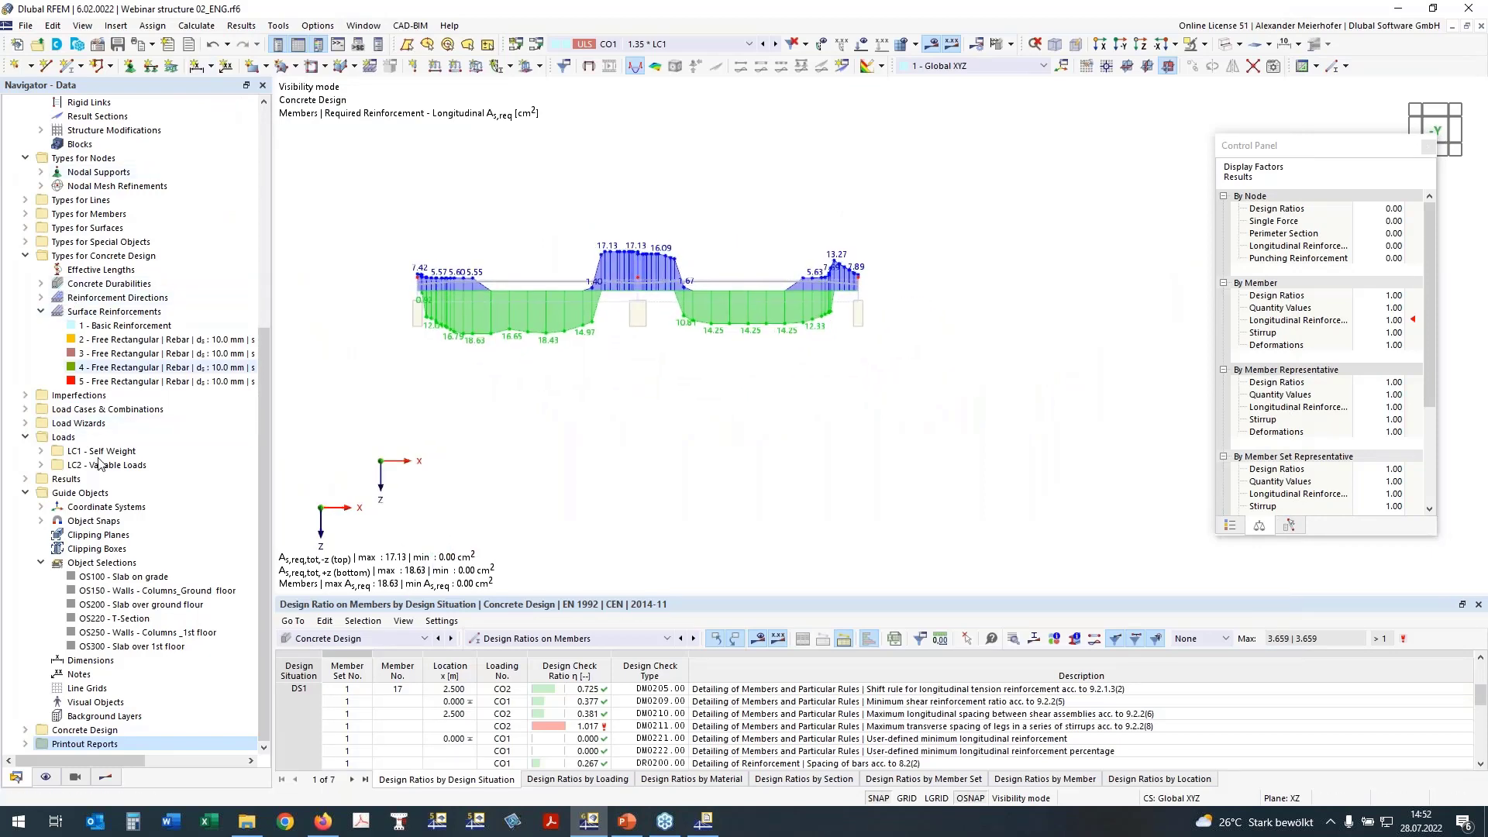
{"action": "left_click", "coordinate": [105, 777]}
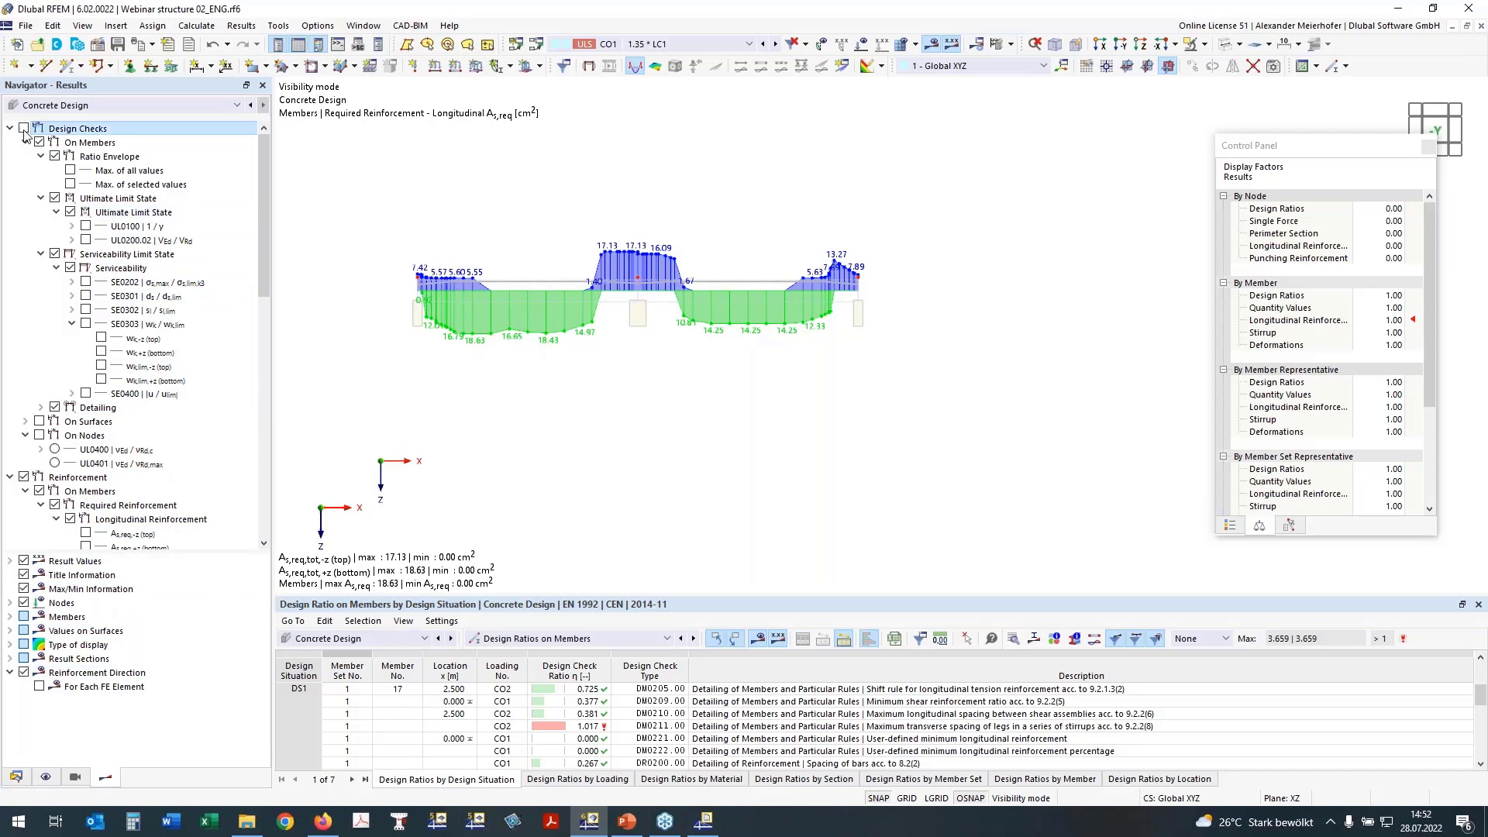
{"action": "left_click", "coordinate": [24, 477]}
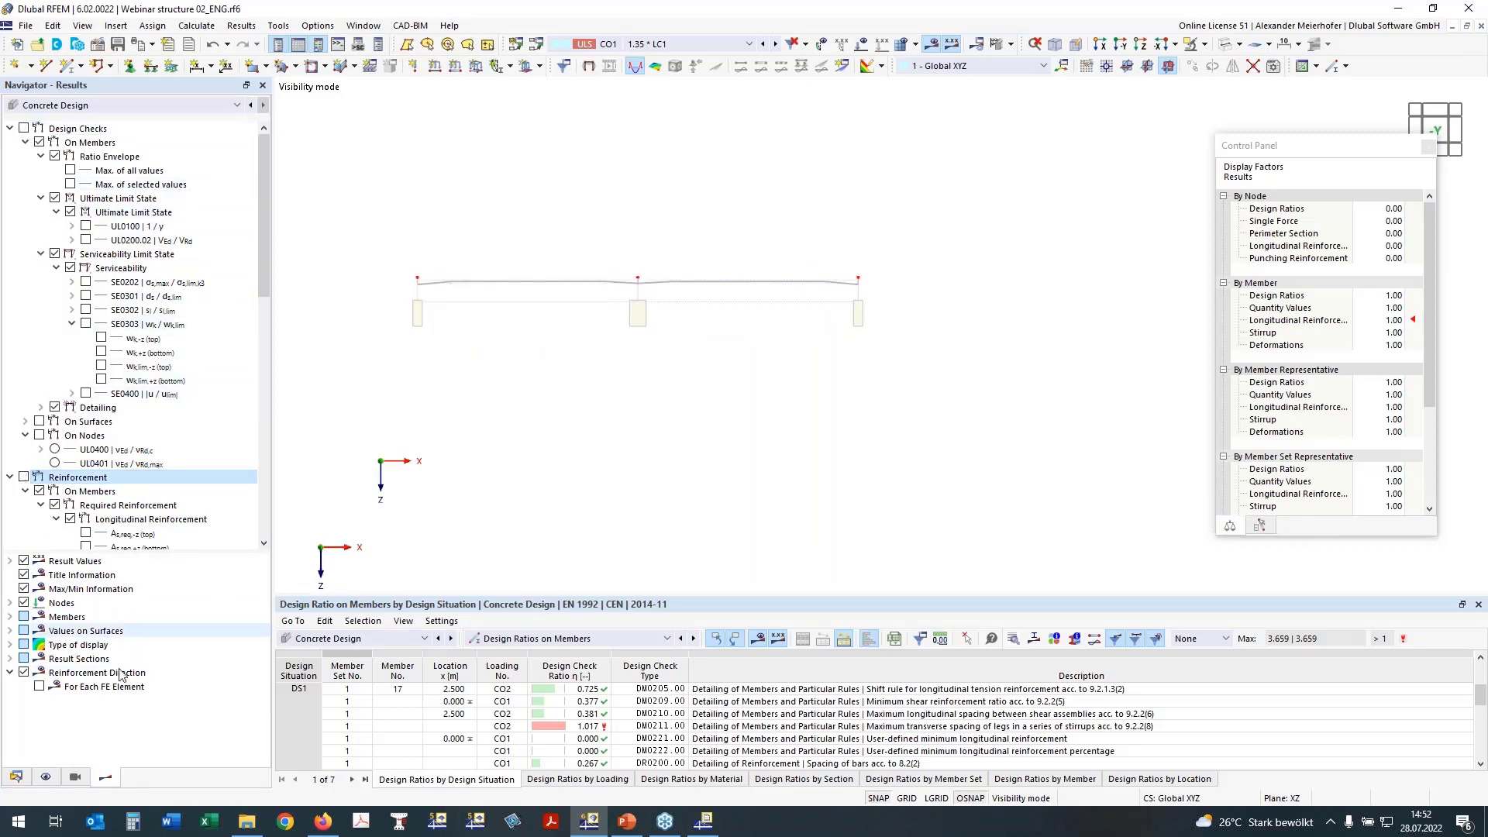
Step: Display the beam's member reinforcement, trying the longitudinal description on -z (top) and turning on the one on +z (bottom)
{"action": "left_click", "coordinate": [46, 777]}
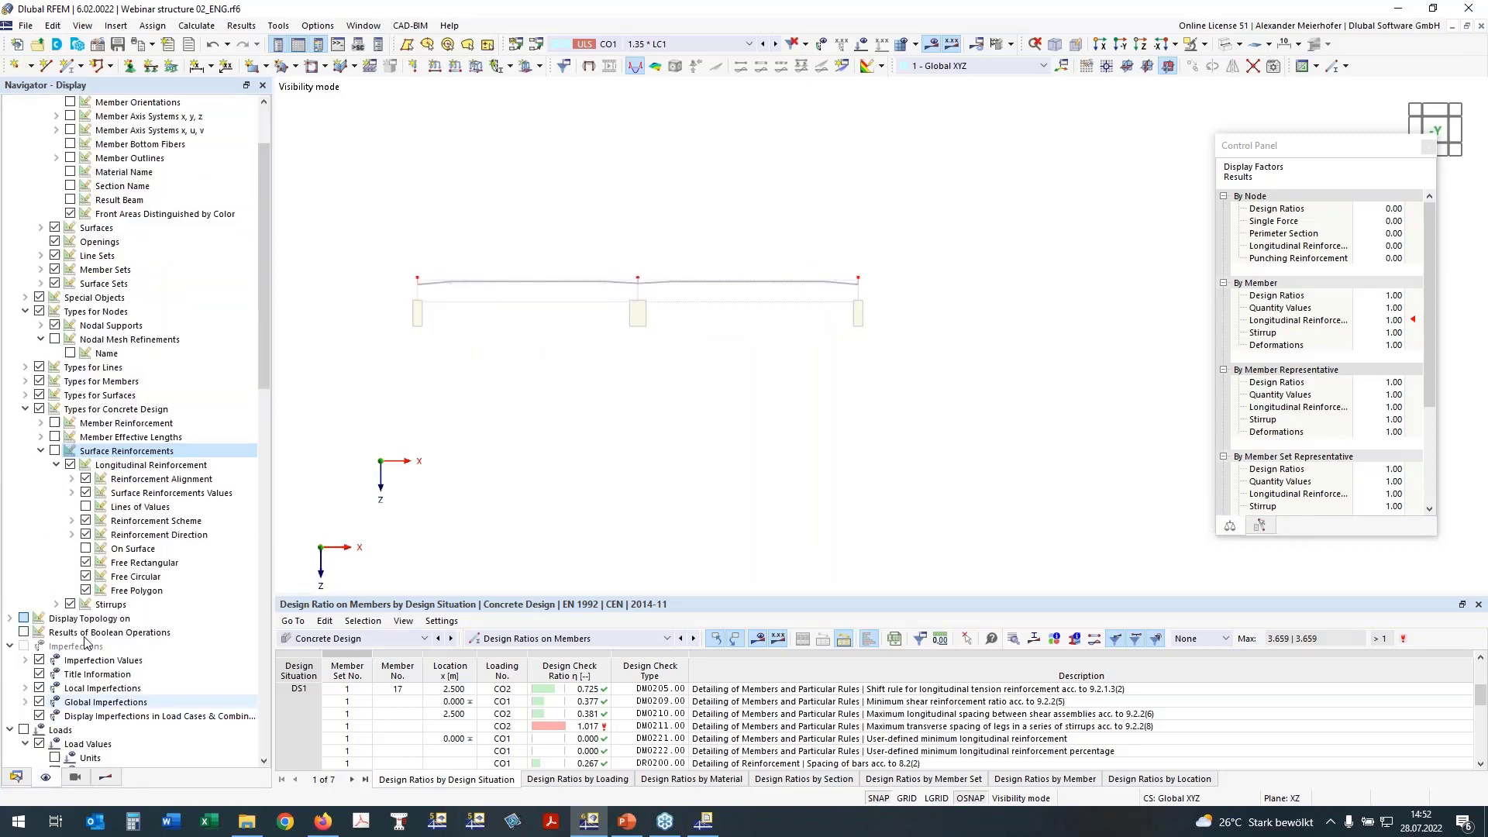
{"action": "left_click", "coordinate": [46, 424]}
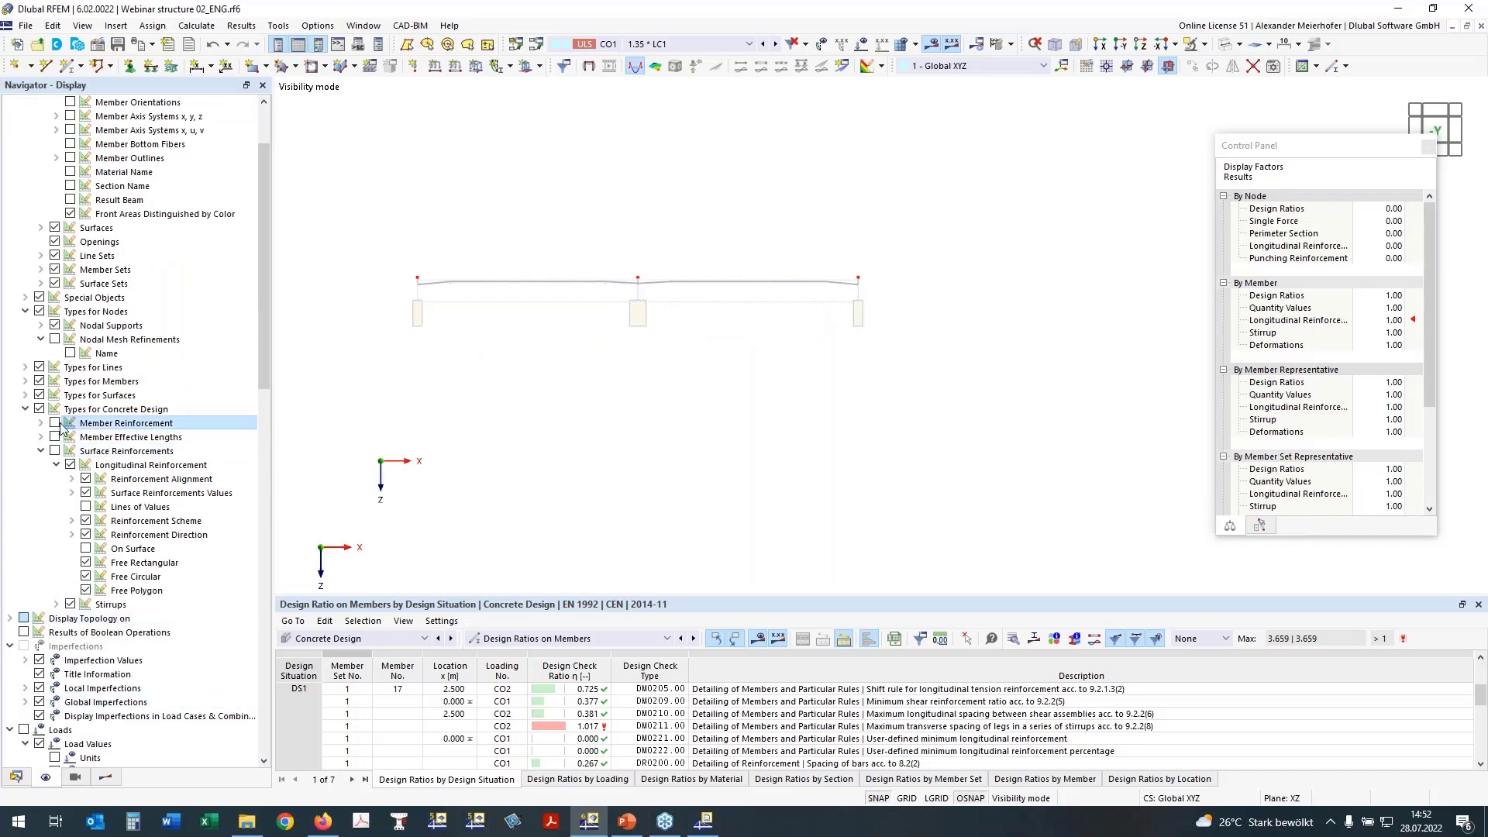
{"action": "left_click", "coordinate": [55, 424]}
{"action": "left_click", "coordinate": [57, 437]}
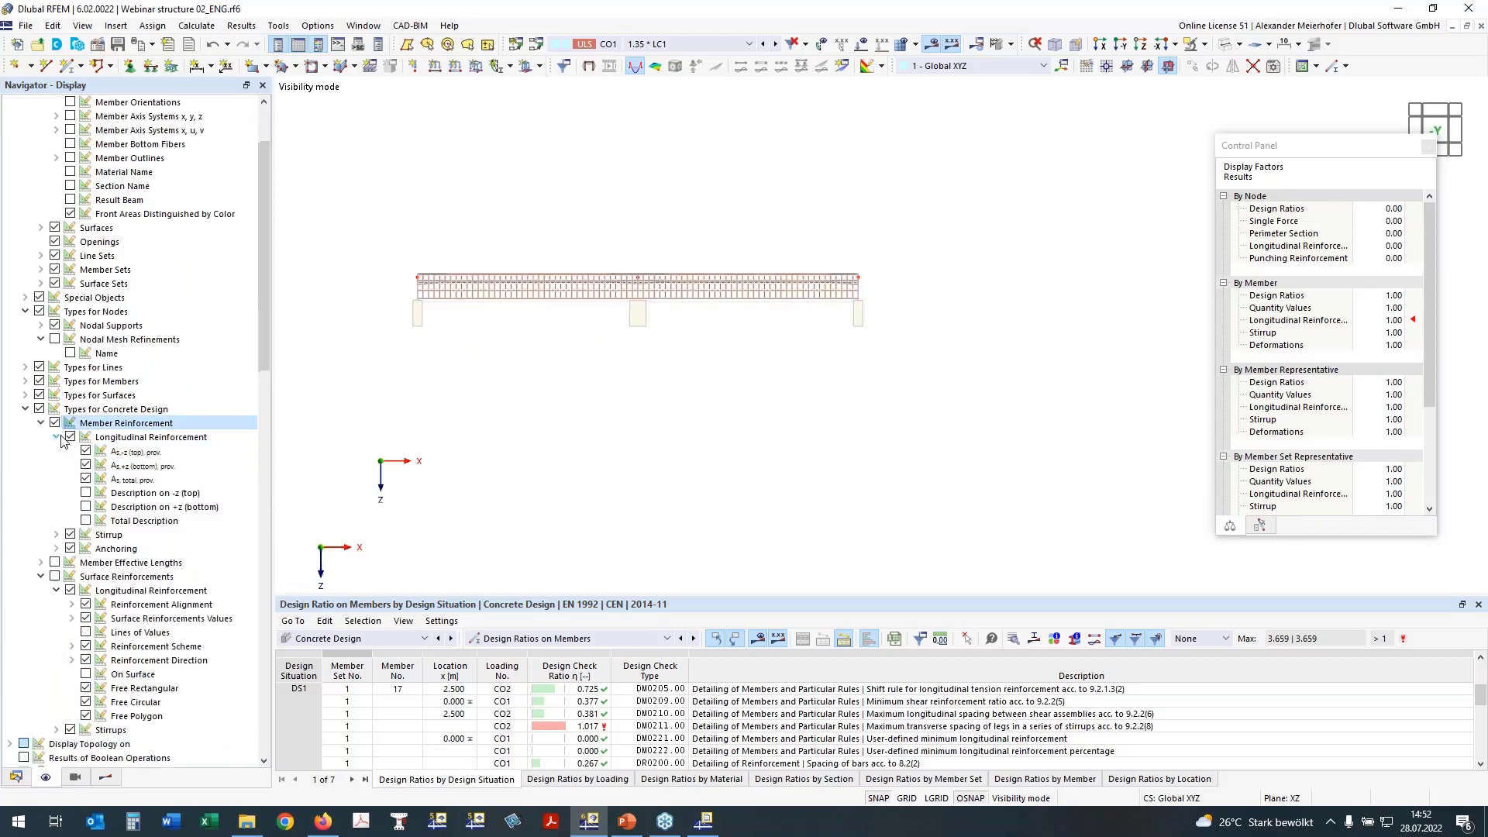
{"action": "left_click", "coordinate": [91, 494]}
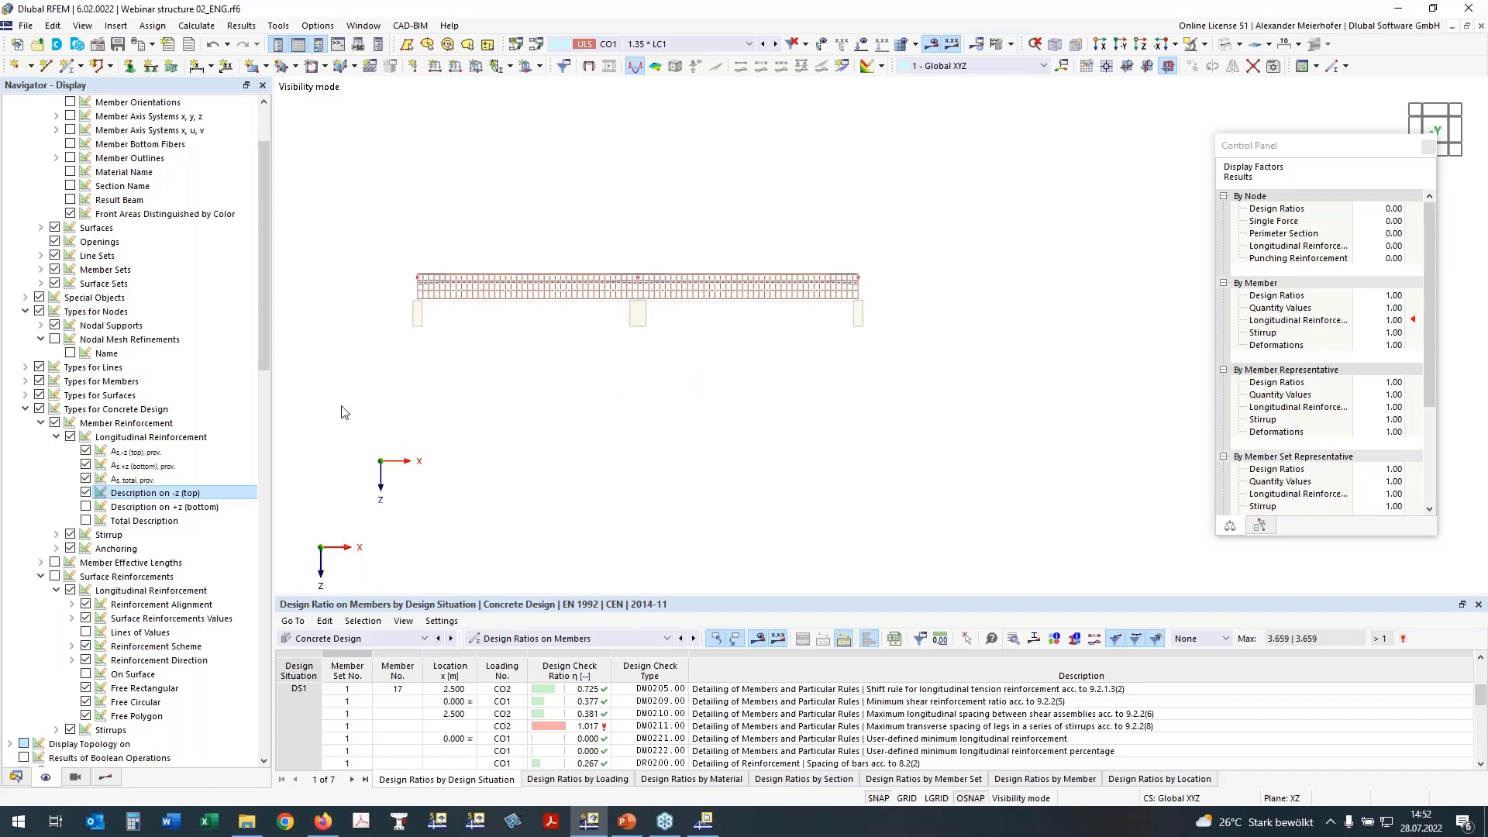
{"action": "left_click", "coordinate": [86, 507]}
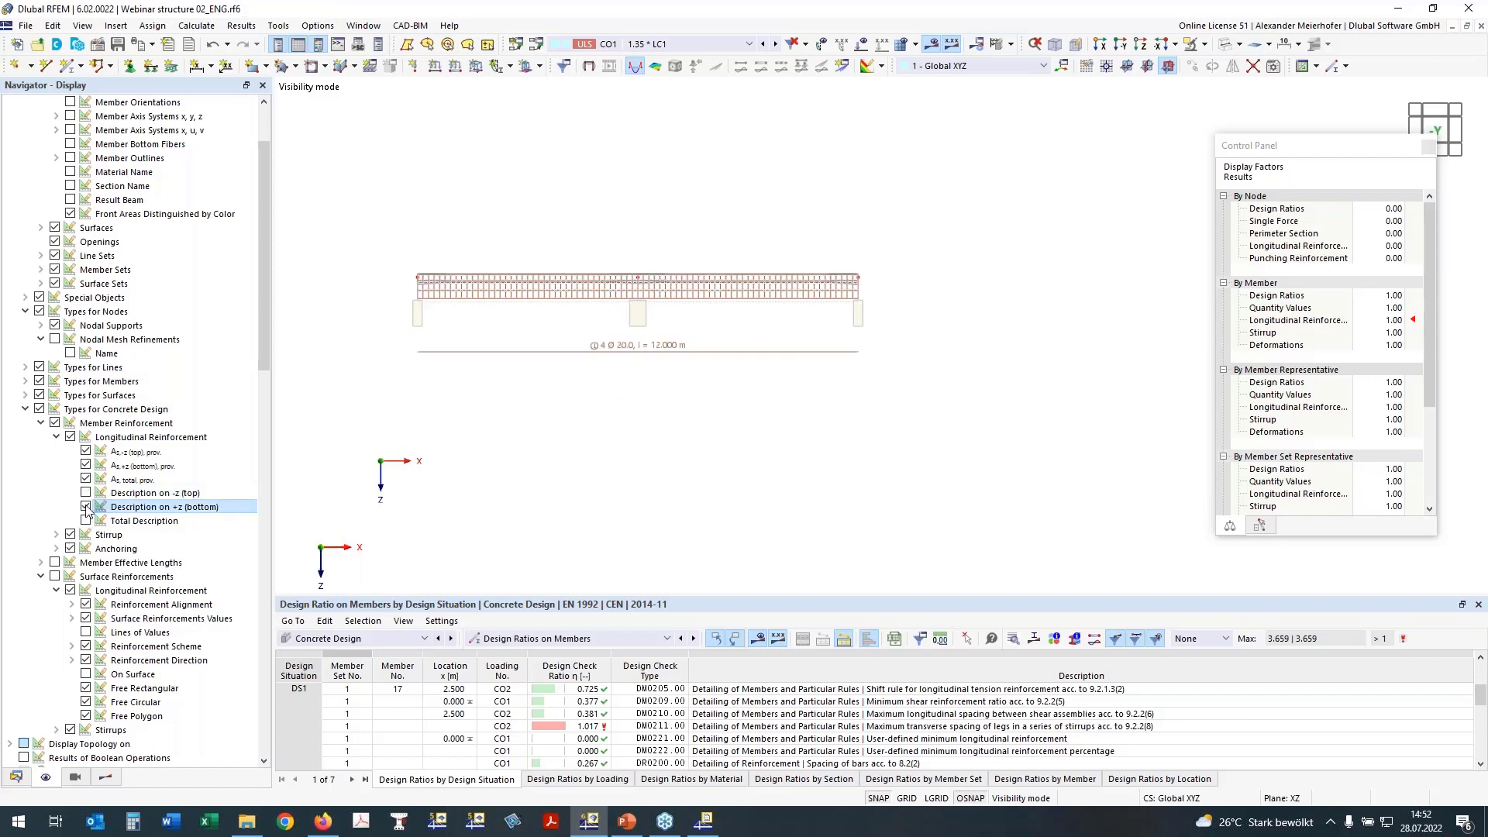
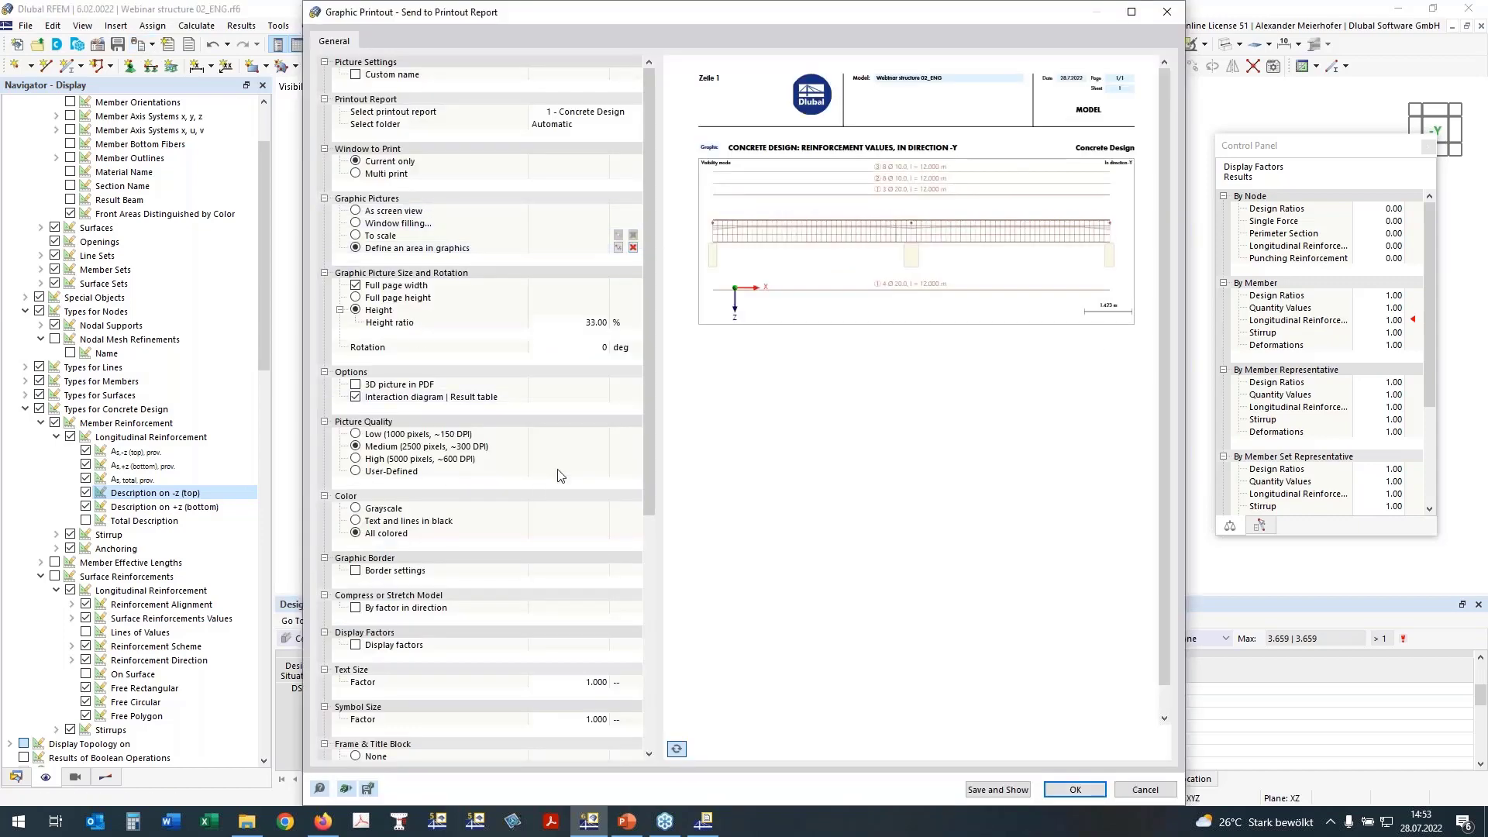
Step: Send the graphic of the beam's top and bottom reinforcement descriptions, with a 33 % height ratio, to the Concrete Design report
{"action": "left_click", "coordinate": [1074, 789]}
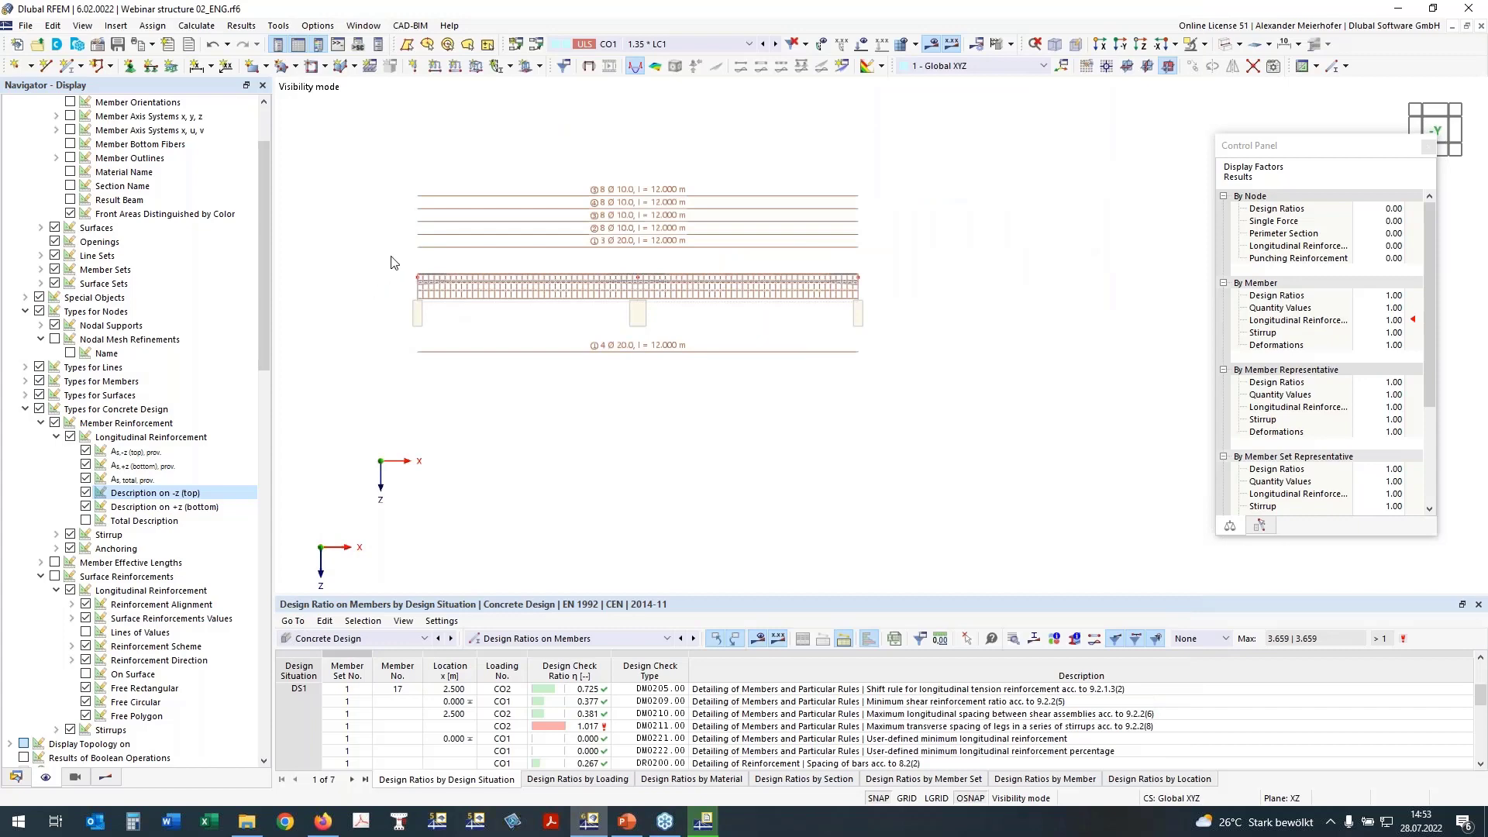
{"action": "left_click", "coordinate": [110, 777]}
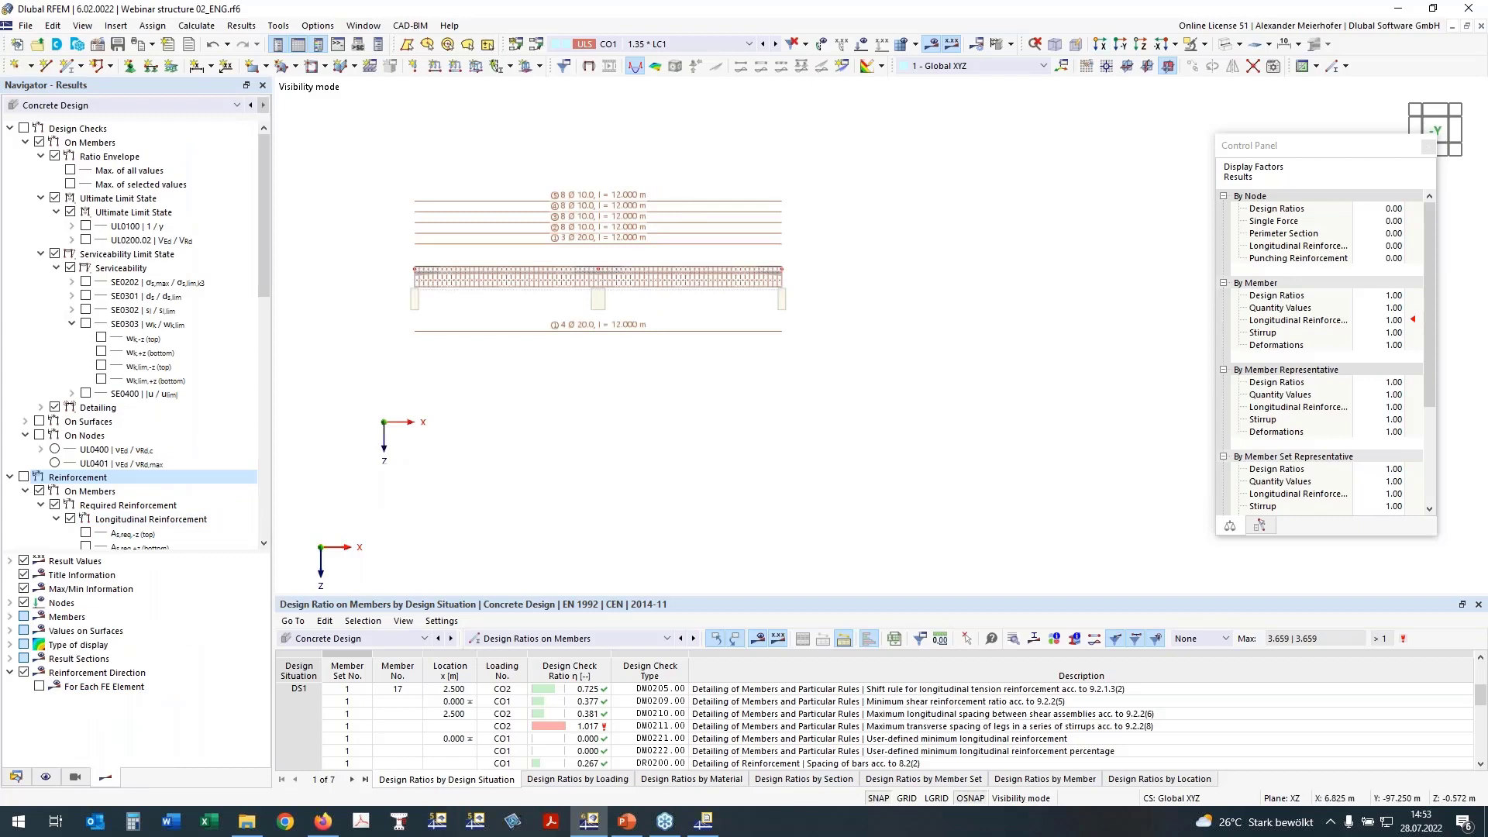
{"action": "middle_click_drag", "start_coordinate": [589, 372], "coordinate": [677, 369]}
{"action": "left_click", "coordinate": [45, 777]}
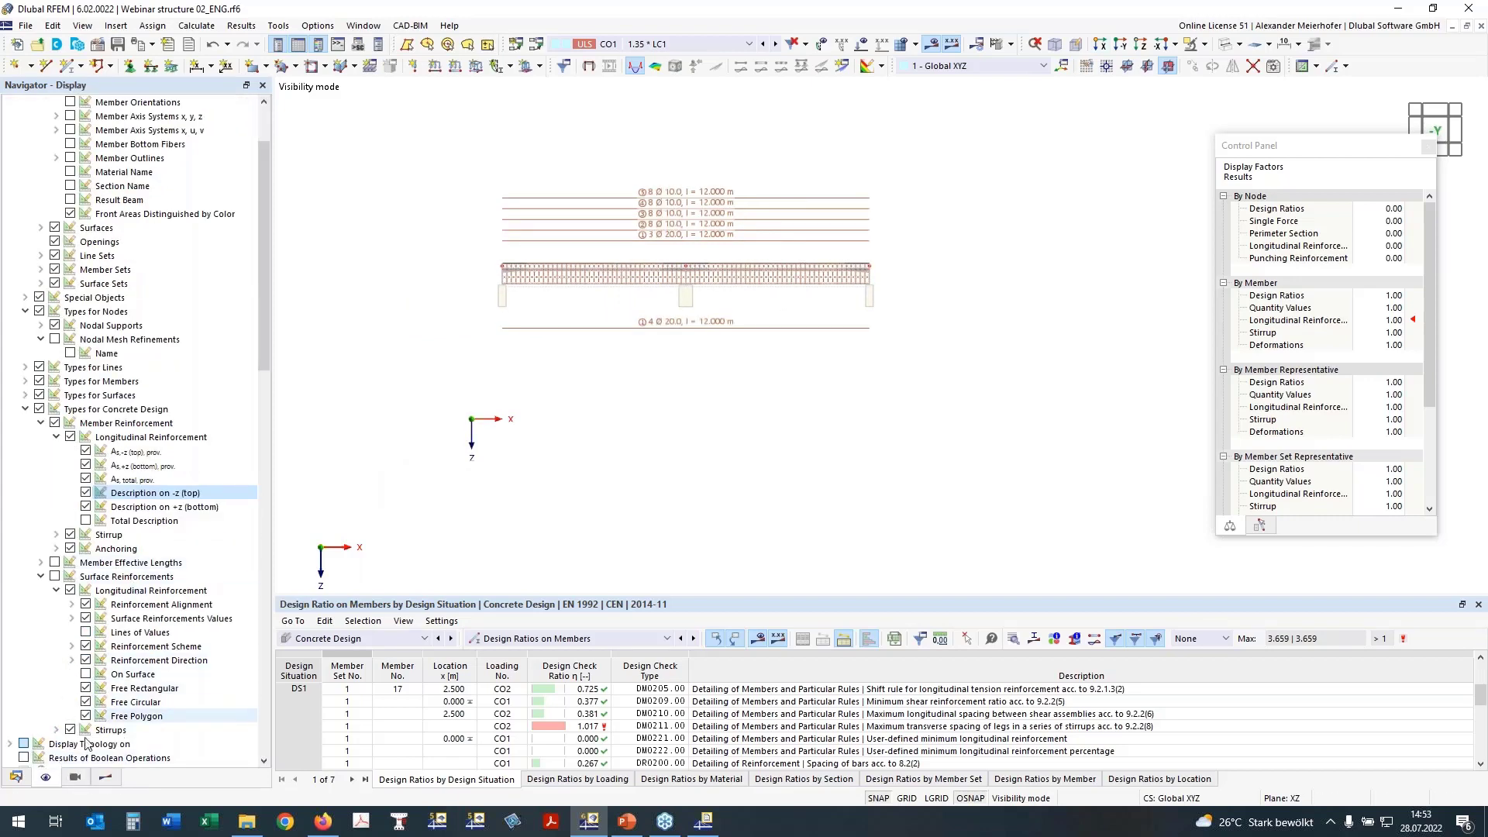
Step: Limit the visible objects to OS200 - Slab over ground floor by deselecting OS220 - T-Section, and view the slab in plan along Z
{"action": "left_click", "coordinate": [75, 777]}
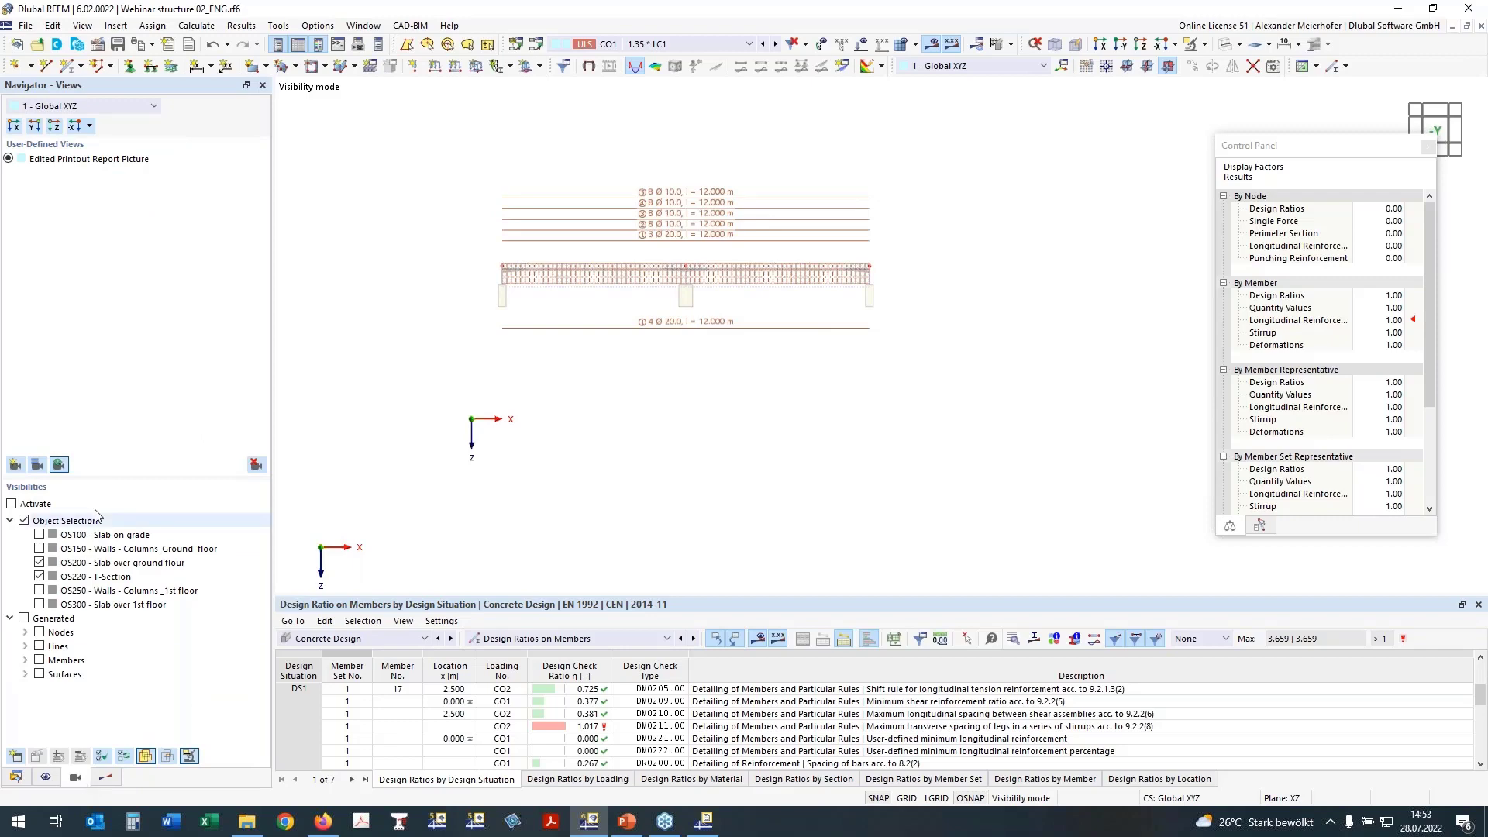
{"action": "left_click", "coordinate": [39, 576]}
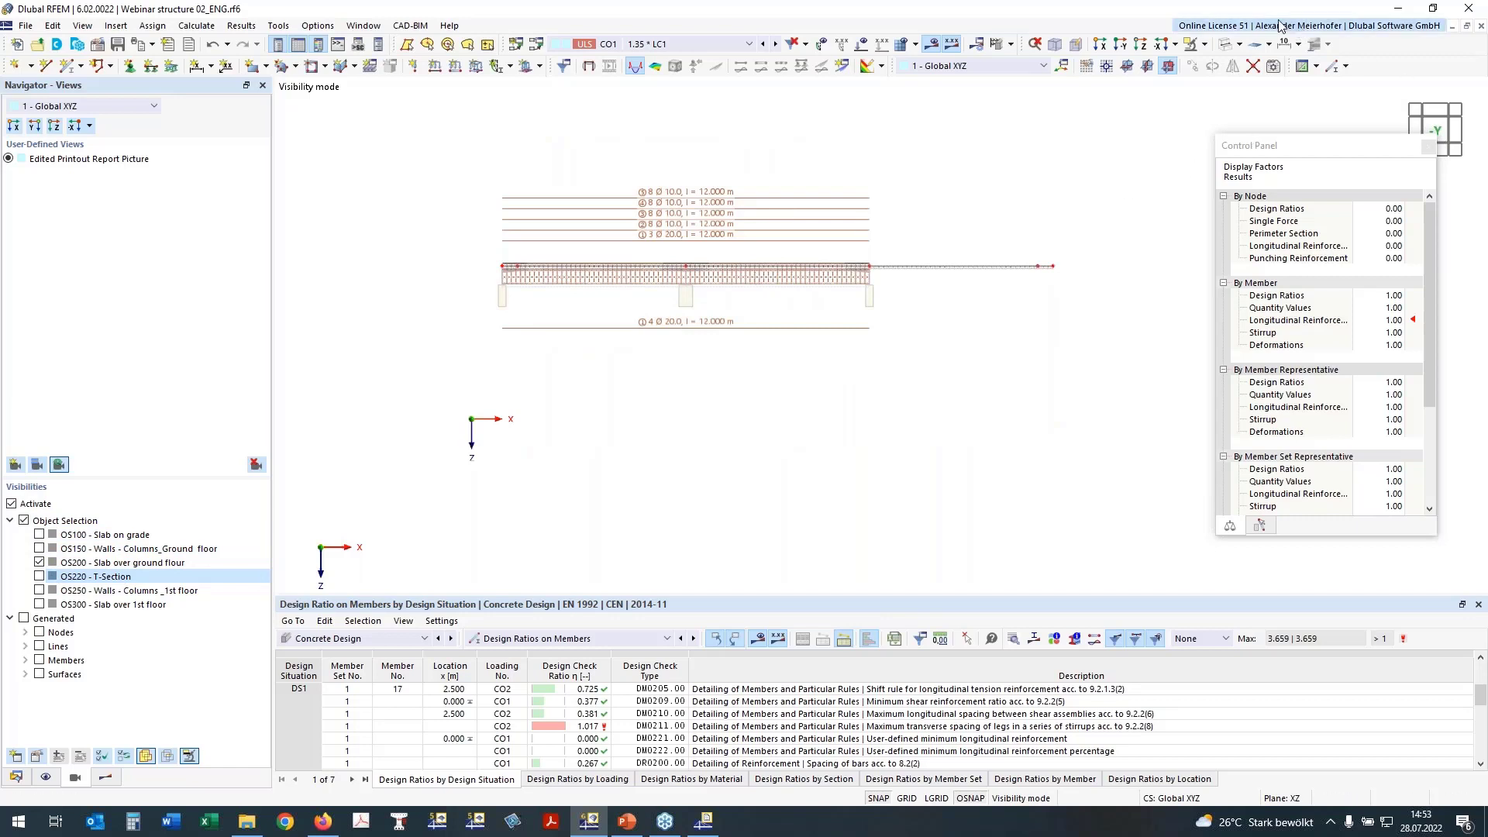
{"action": "left_click", "coordinate": [1127, 67]}
{"action": "left_click", "coordinate": [1134, 48]}
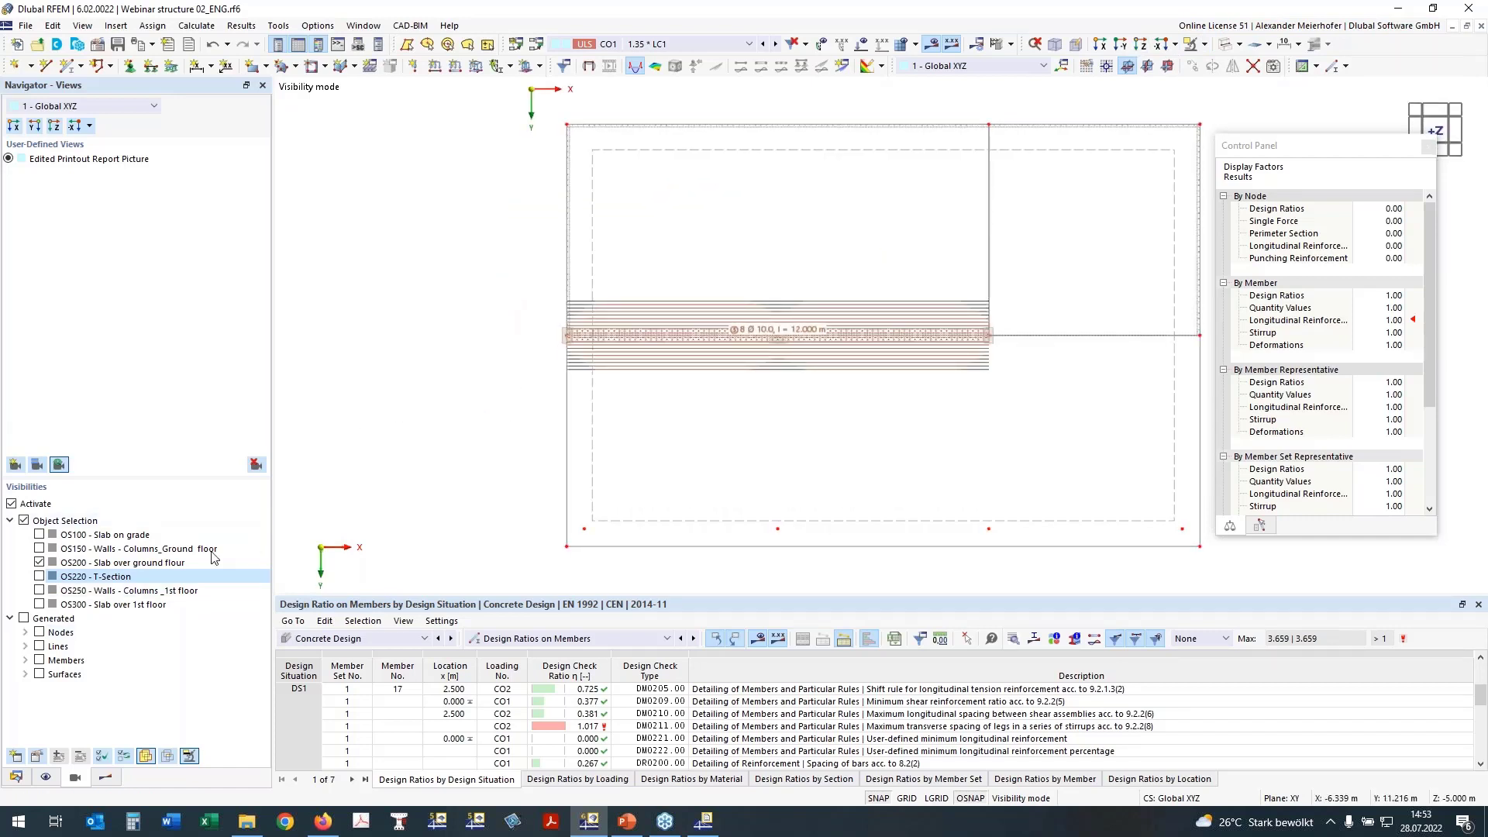
{"action": "middle_click_drag", "start_coordinate": [640, 416], "coordinate": [530, 431]}
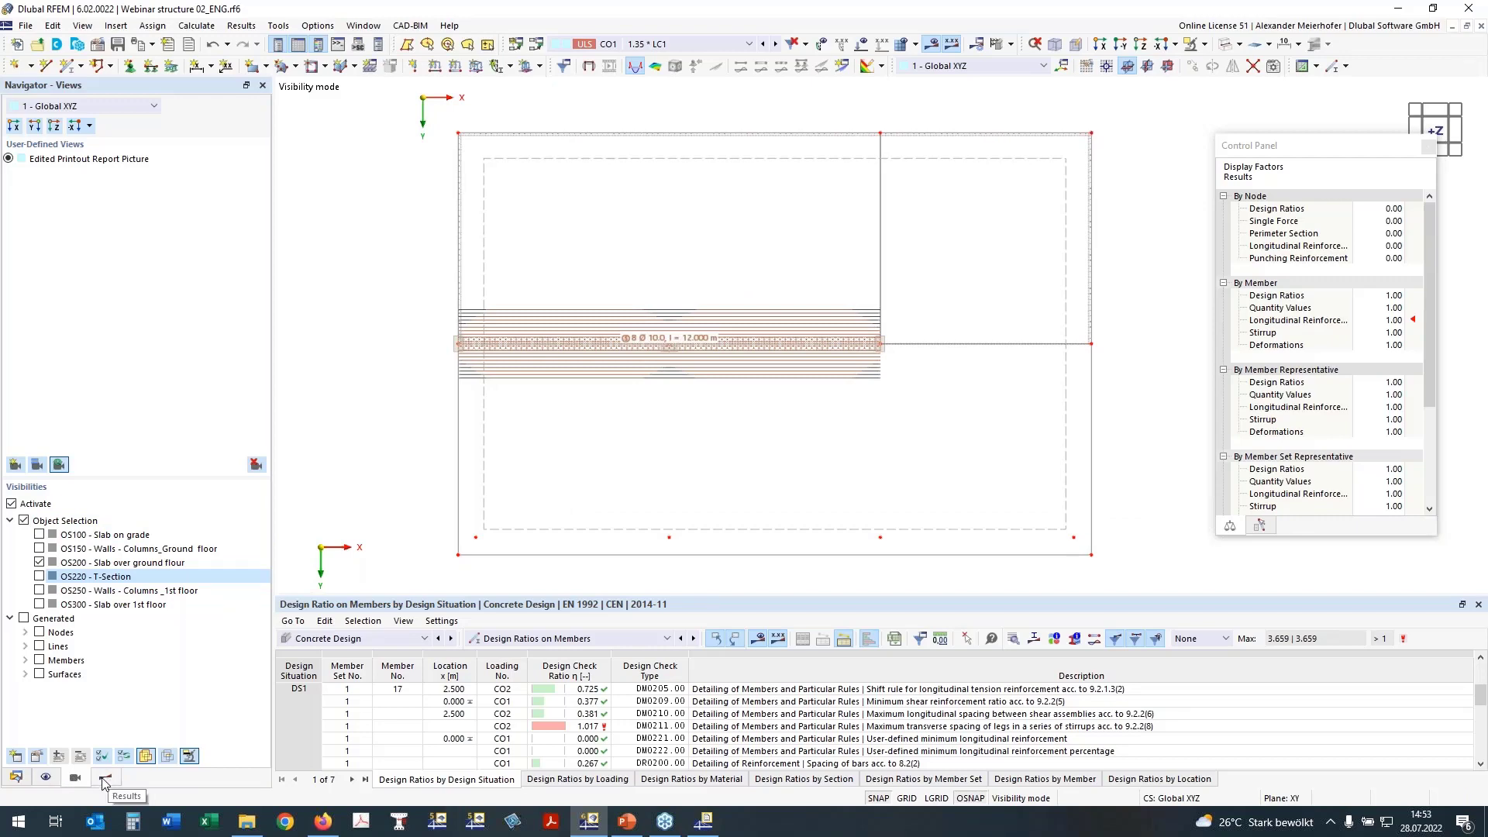
Step: Turn off the display of member reinforcement under the types for concrete design
{"action": "left_click", "coordinate": [46, 776]}
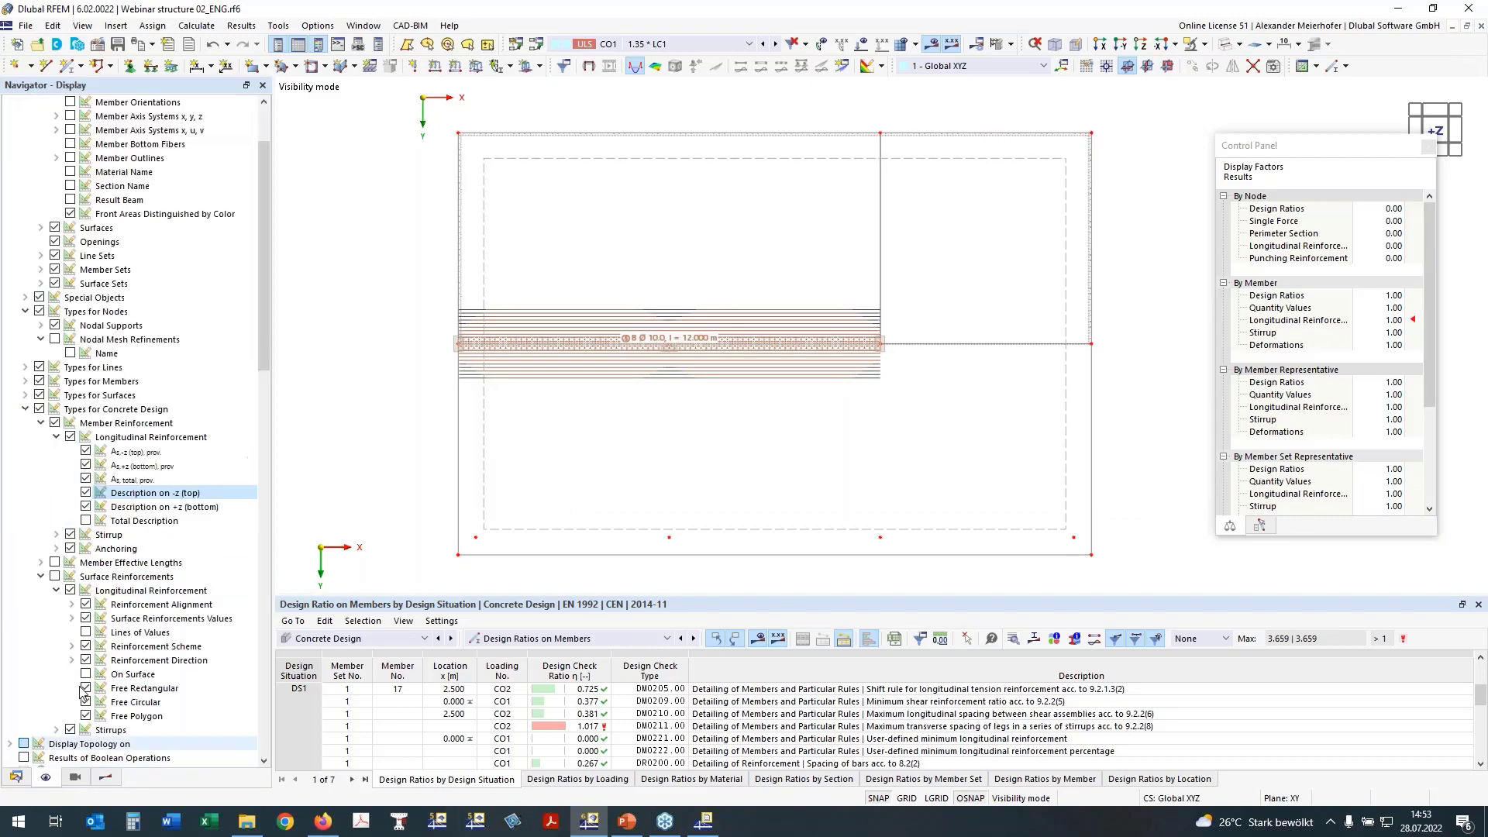
{"action": "scroll", "coordinate": [111, 329], "scroll_direction": "up", "scroll_amount": 3}
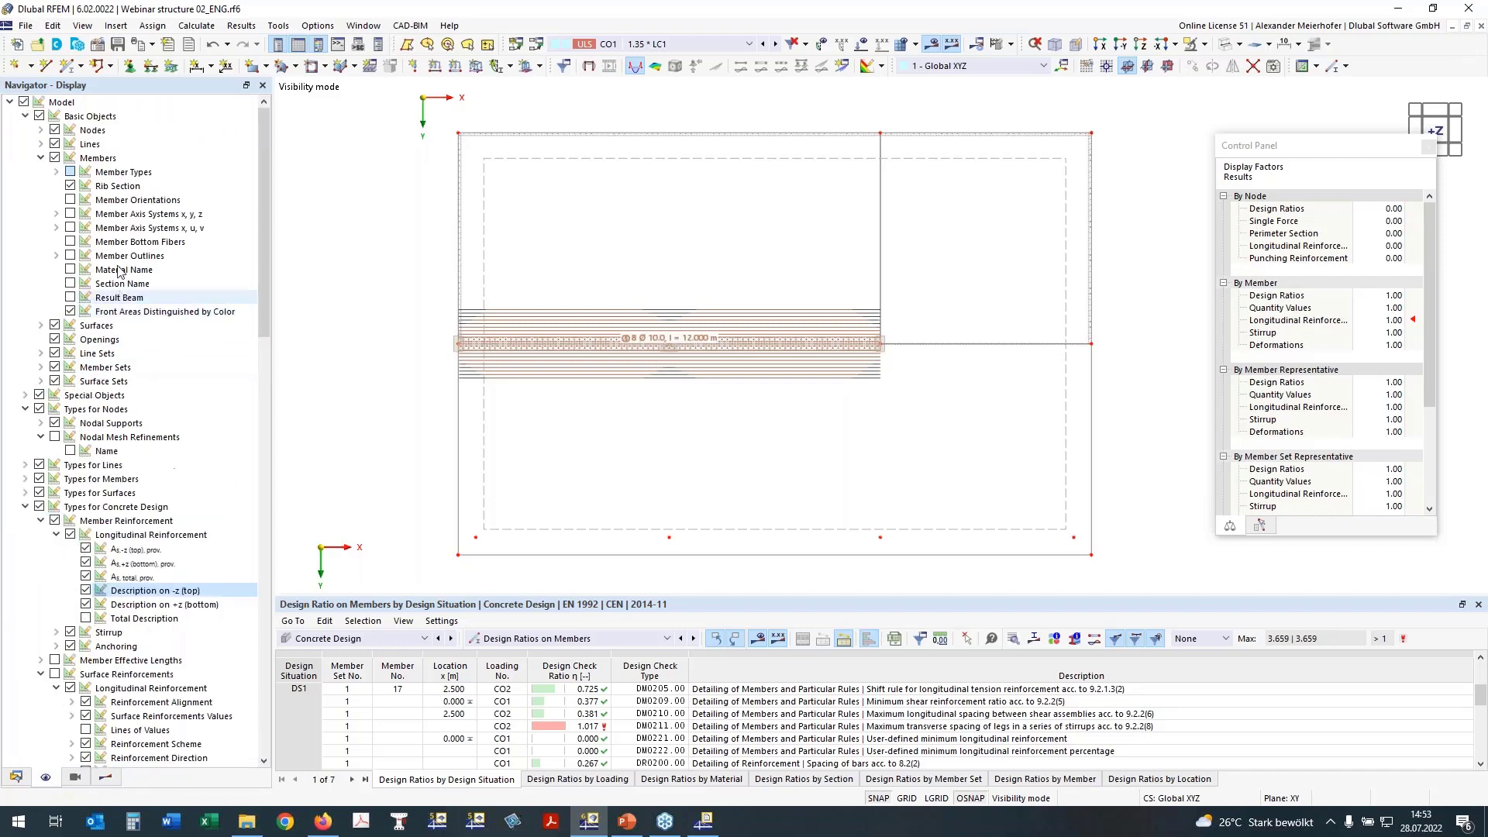
{"action": "left_click", "coordinate": [54, 521]}
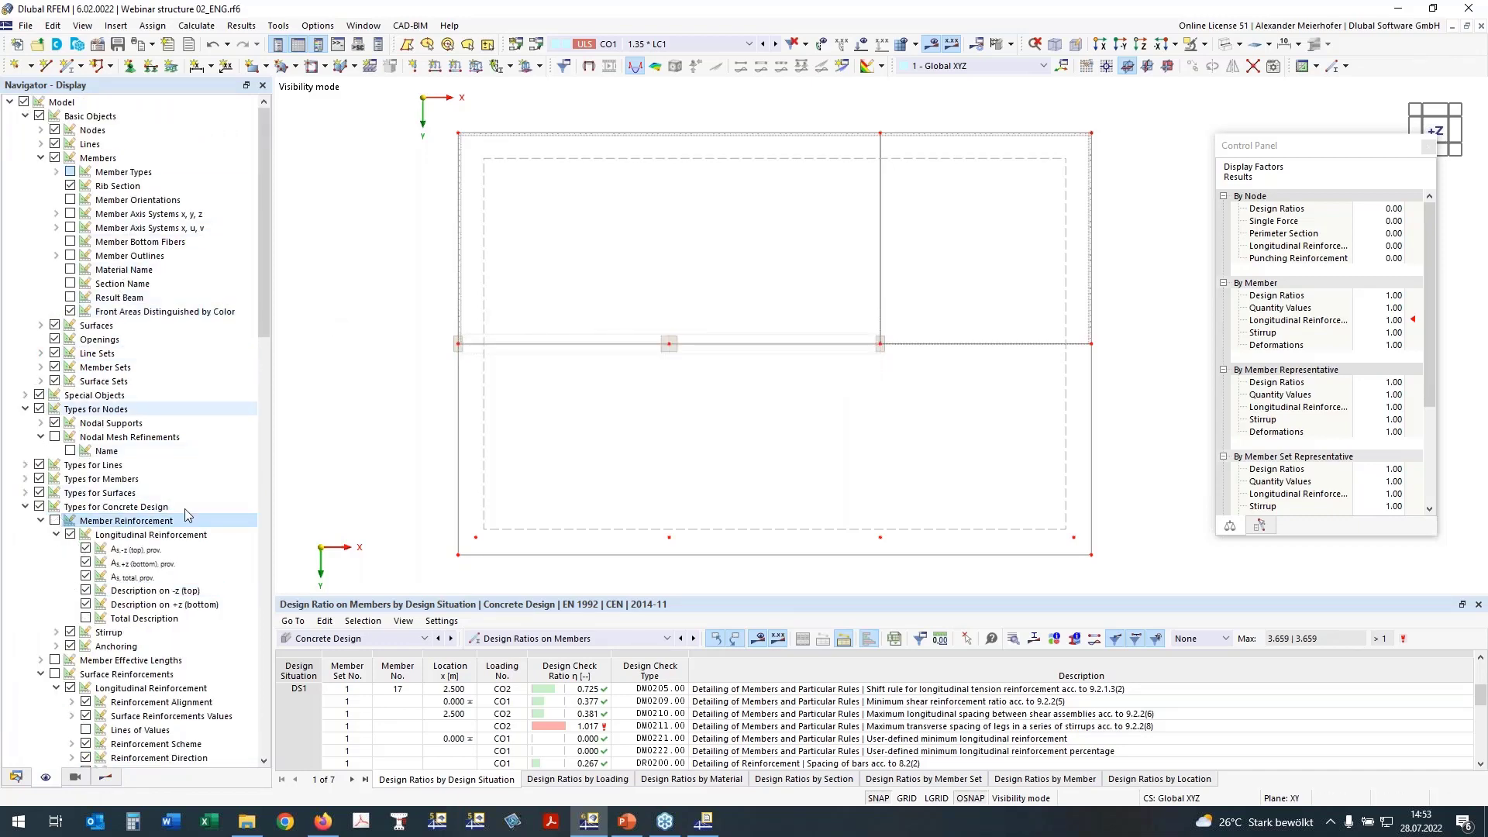
Step: Show the concrete design checks on surfaces instead of members, displaying check UL0101.01 for the slab's top reinforcement
{"action": "left_click", "coordinate": [105, 777]}
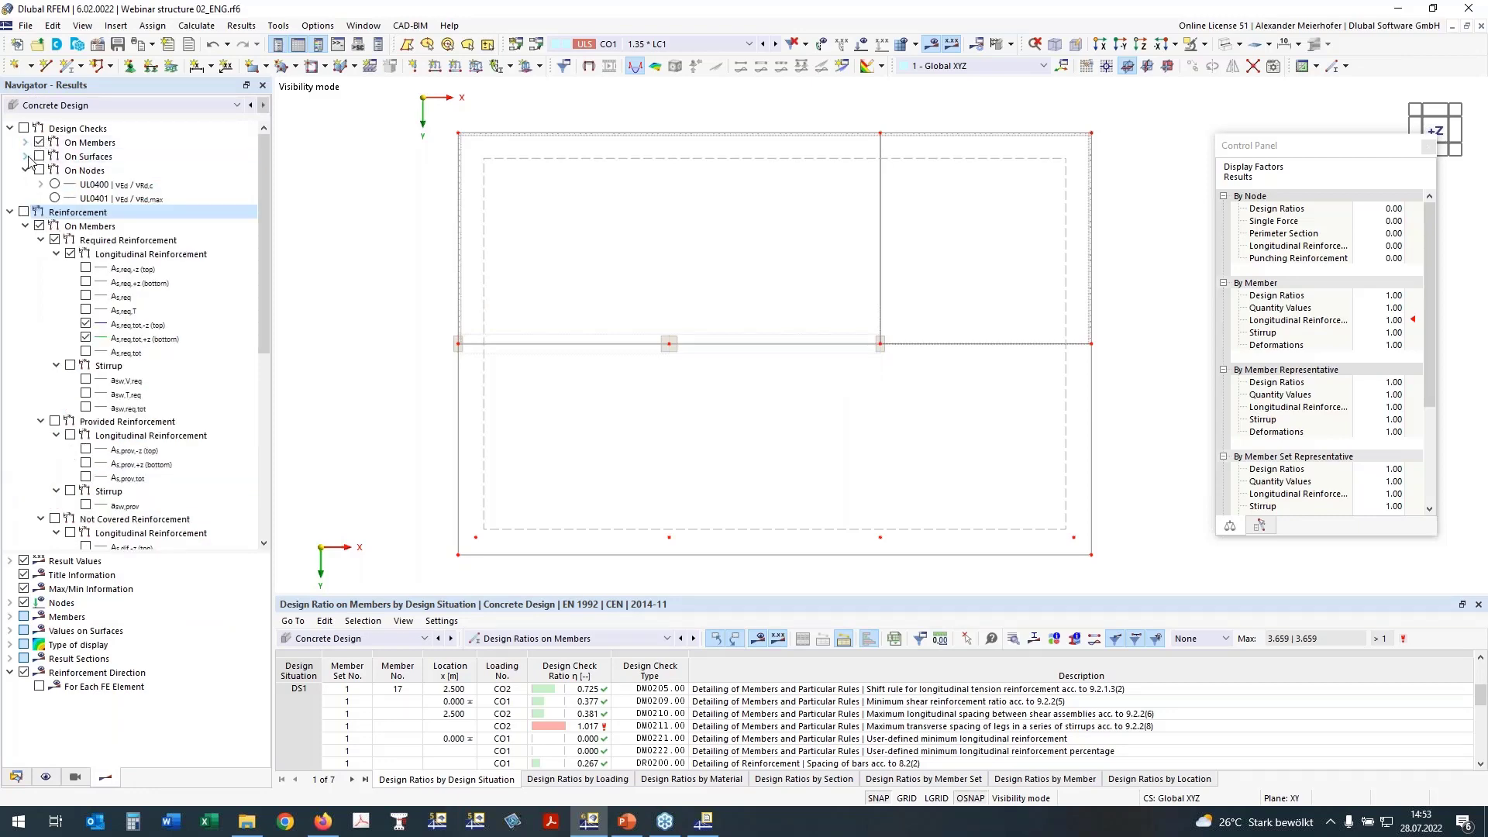
{"action": "left_click", "coordinate": [27, 155]}
{"action": "left_click", "coordinate": [39, 143]}
{"action": "left_click", "coordinate": [85, 199]}
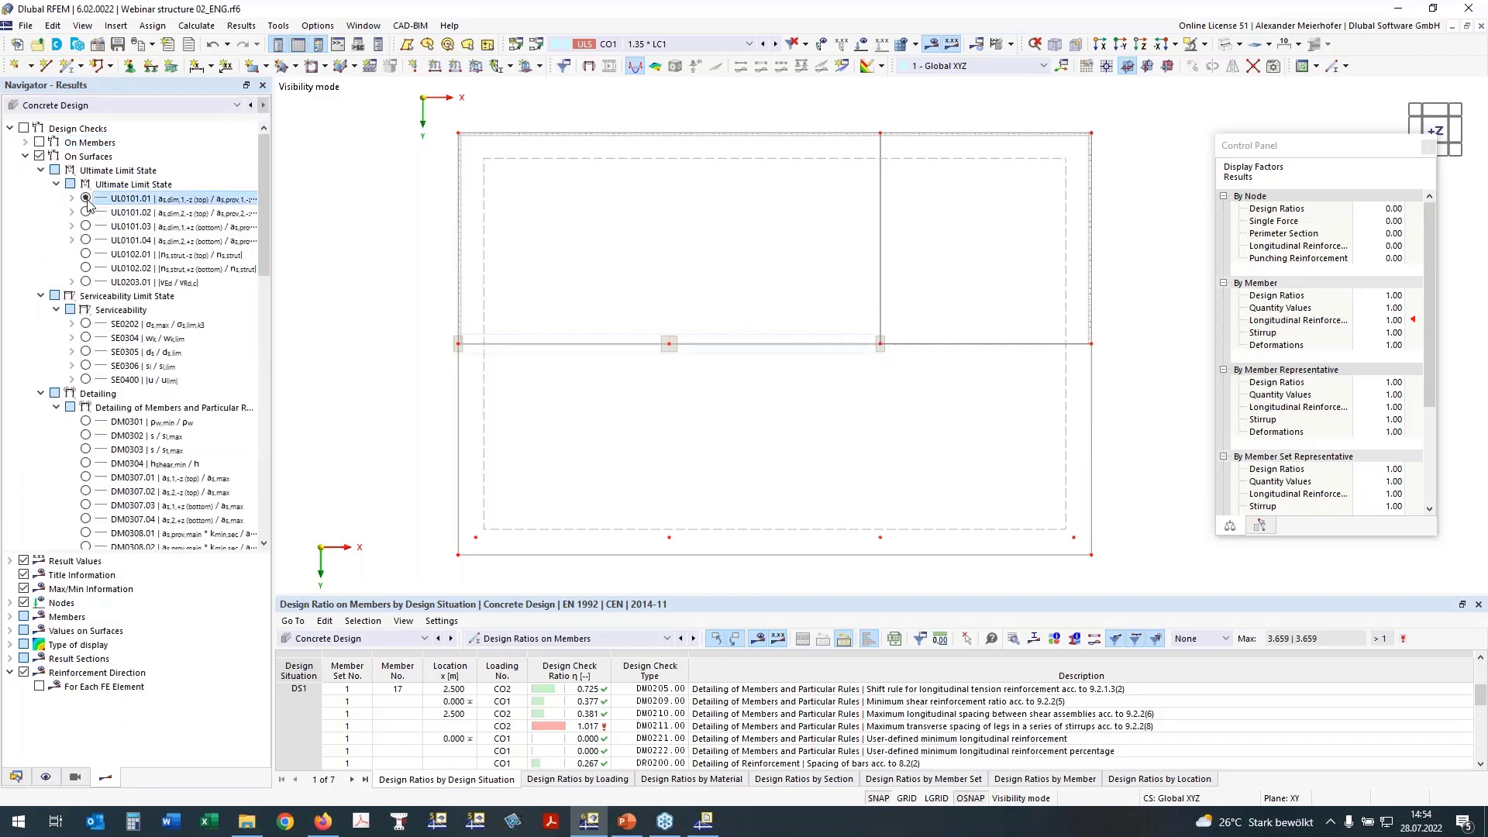
{"action": "left_click", "coordinate": [24, 128]}
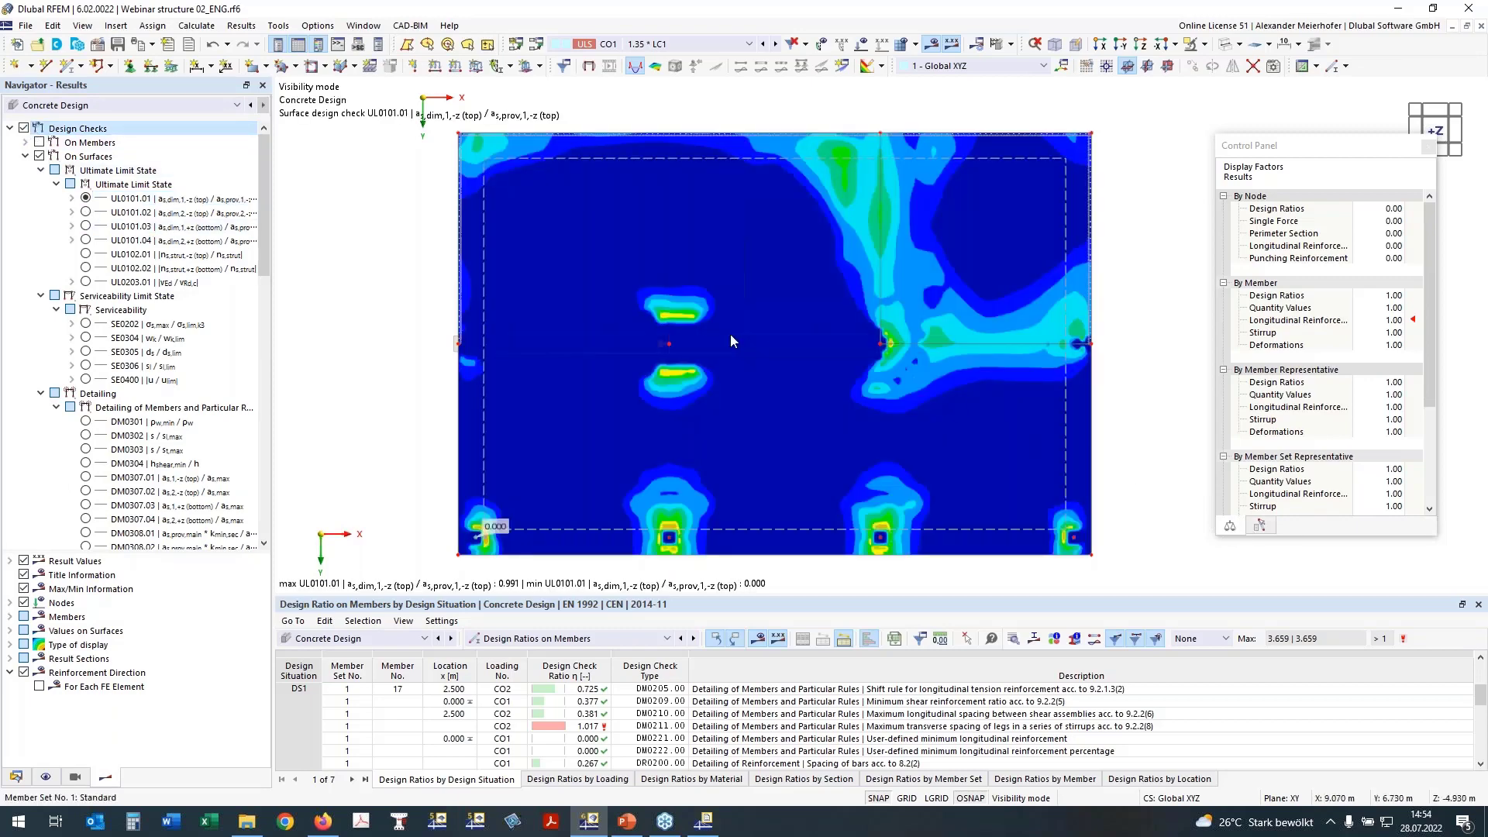
Step: Review the slab's surface check UL0101.02, the deflection check SE0400, and its deformation uz
{"action": "left_click", "coordinate": [86, 211]}
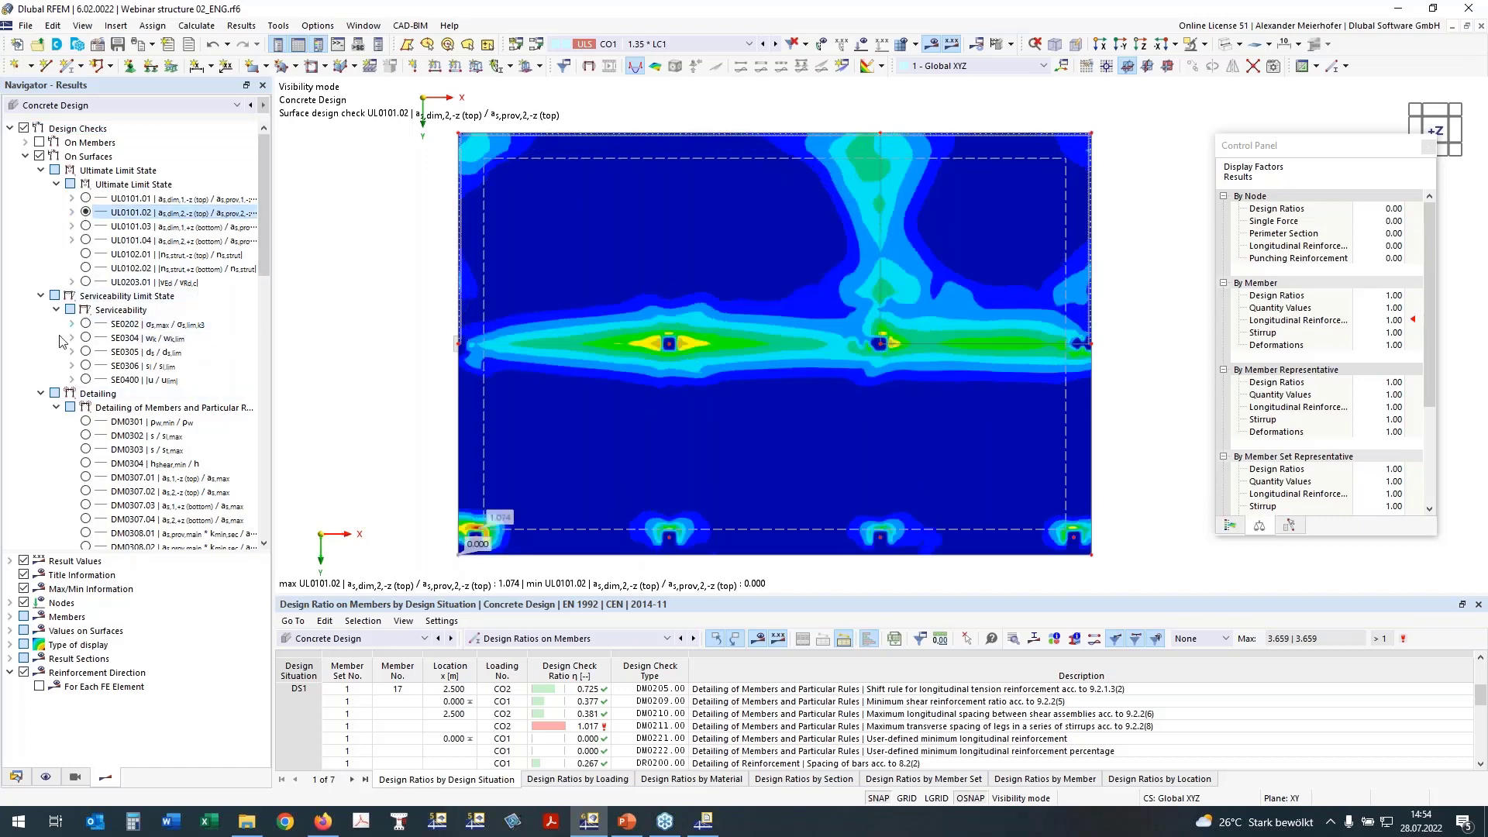
{"action": "left_click", "coordinate": [85, 379]}
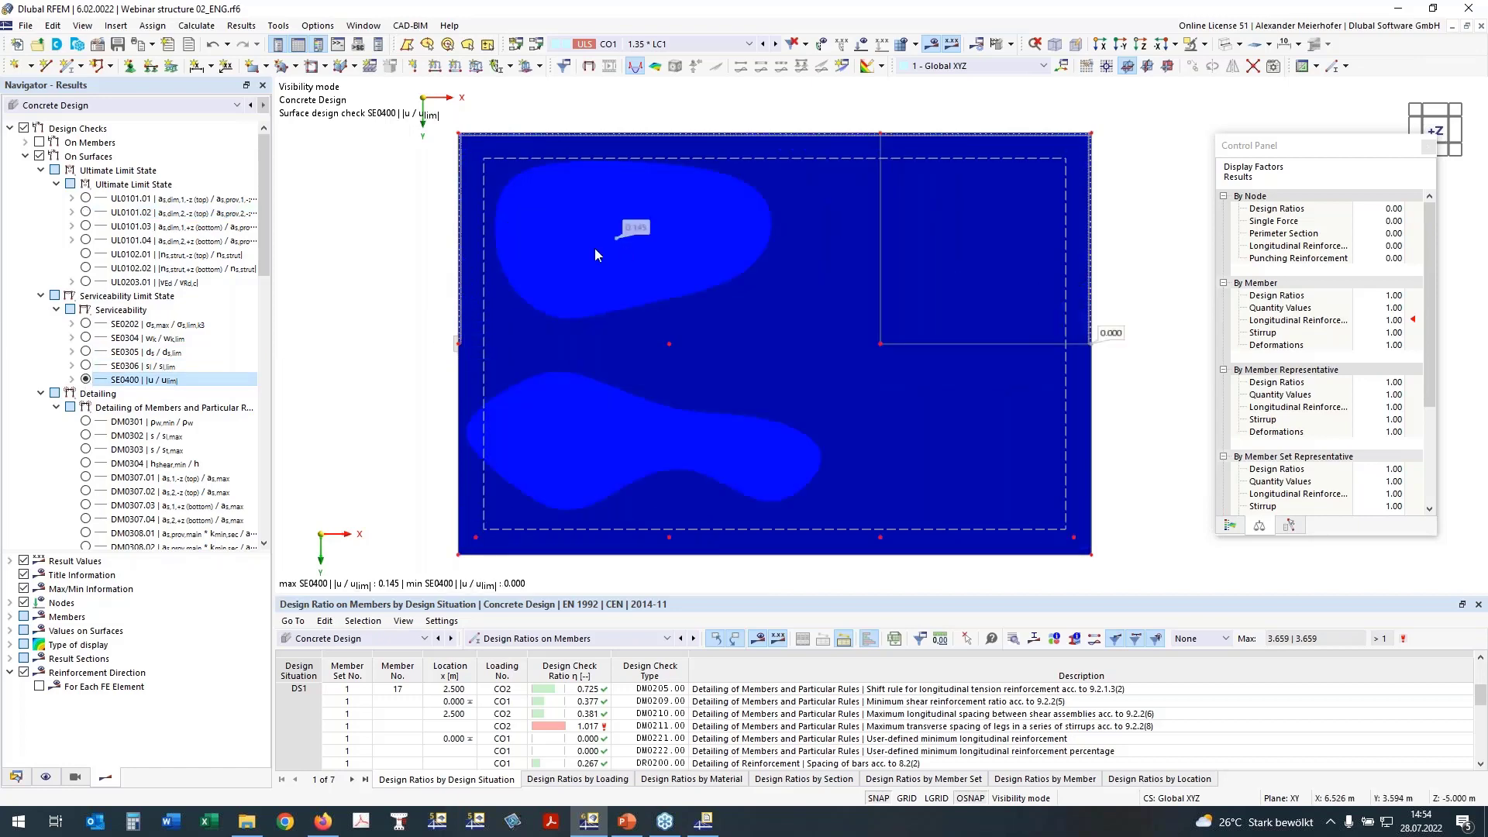
{"action": "left_click", "coordinate": [72, 380]}
{"action": "left_click", "coordinate": [101, 394]}
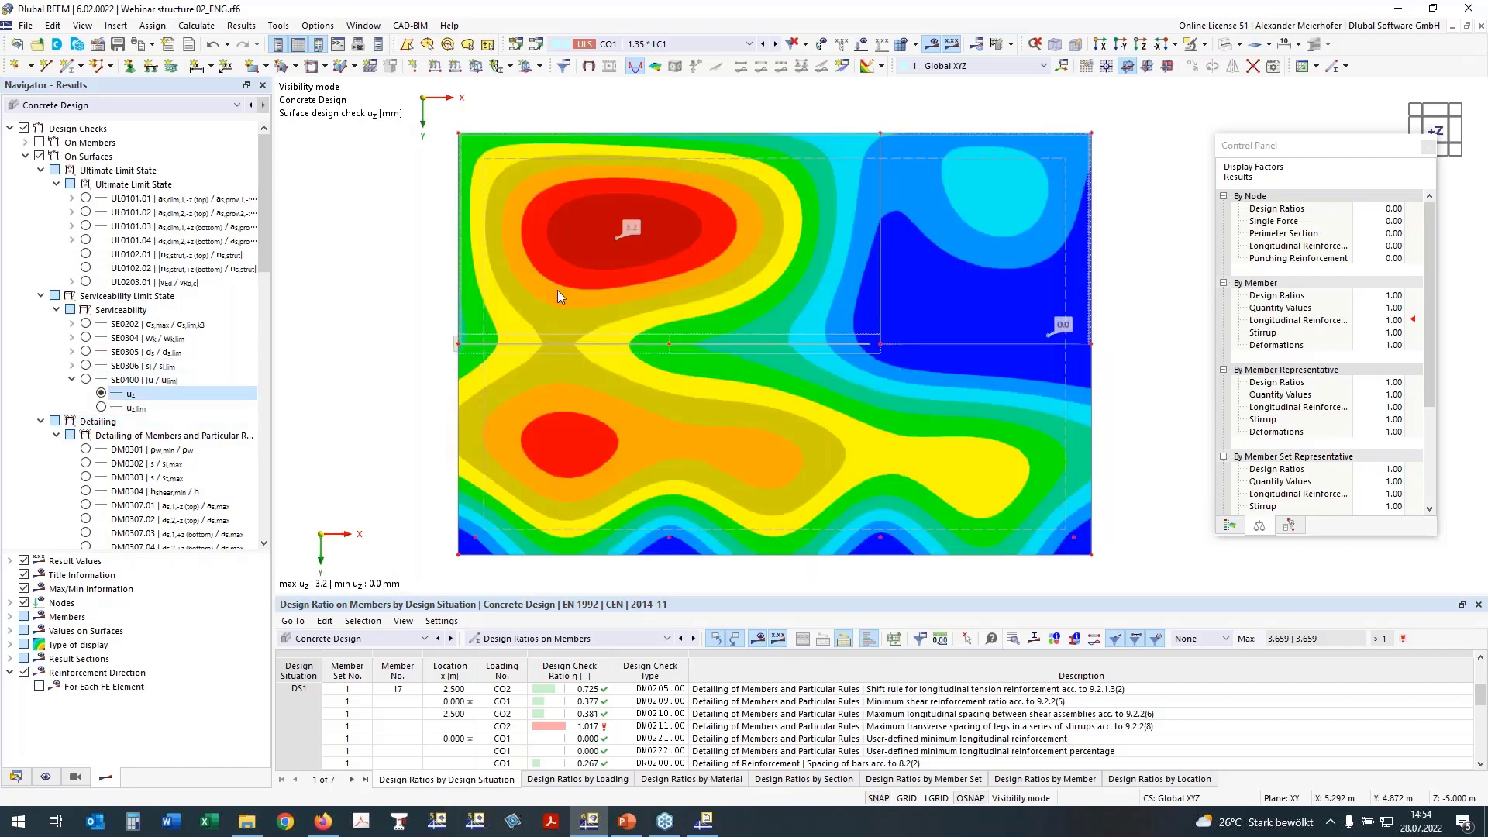
{"action": "left_click", "coordinate": [72, 379]}
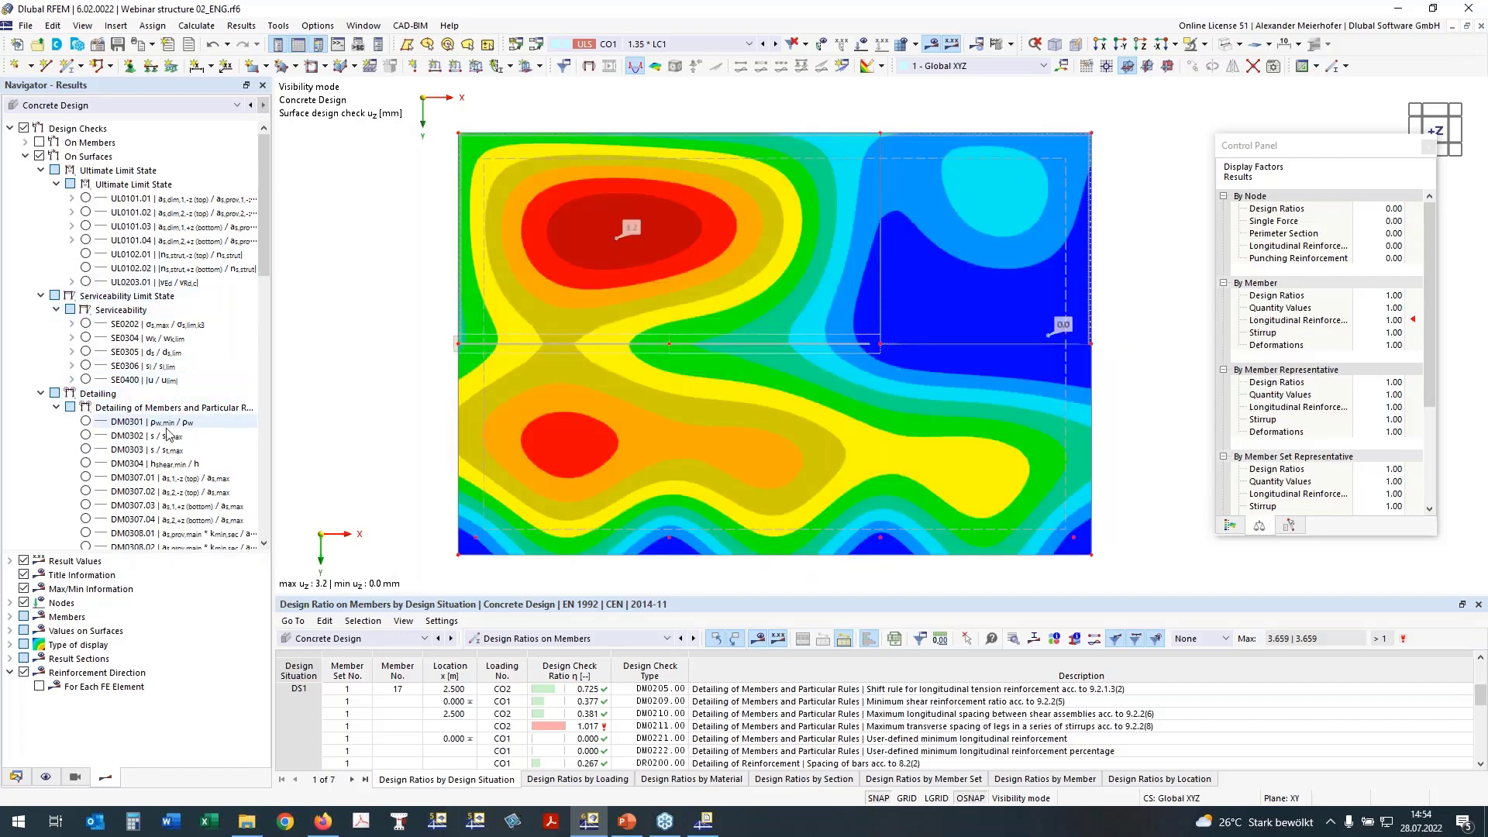
Step: Display the punching check UL0400 on nodes and hide the design checks on surfaces
{"action": "left_click", "coordinate": [40, 393]}
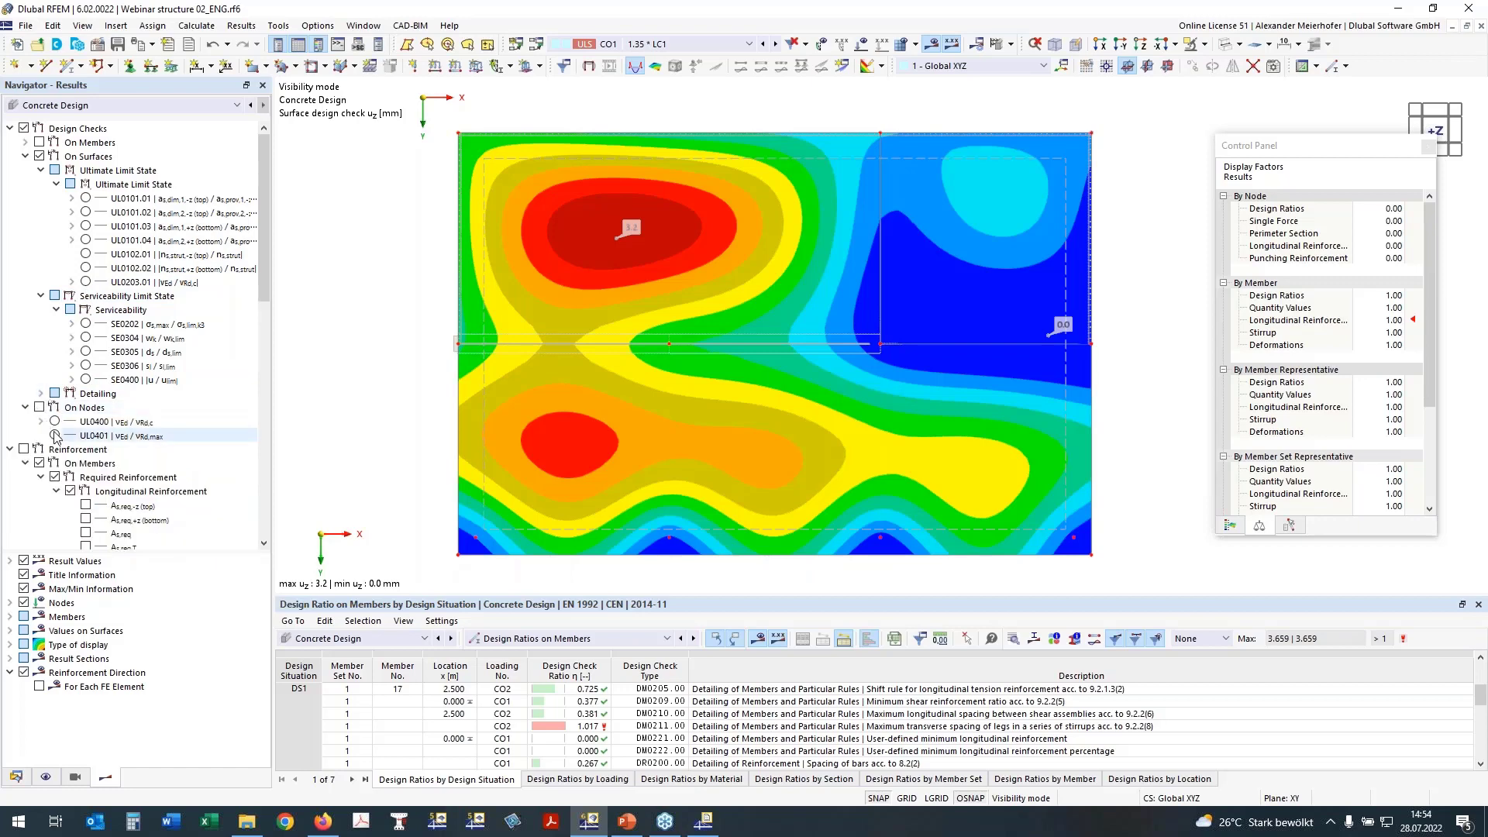
{"action": "left_click", "coordinate": [39, 406]}
{"action": "left_click", "coordinate": [54, 422]}
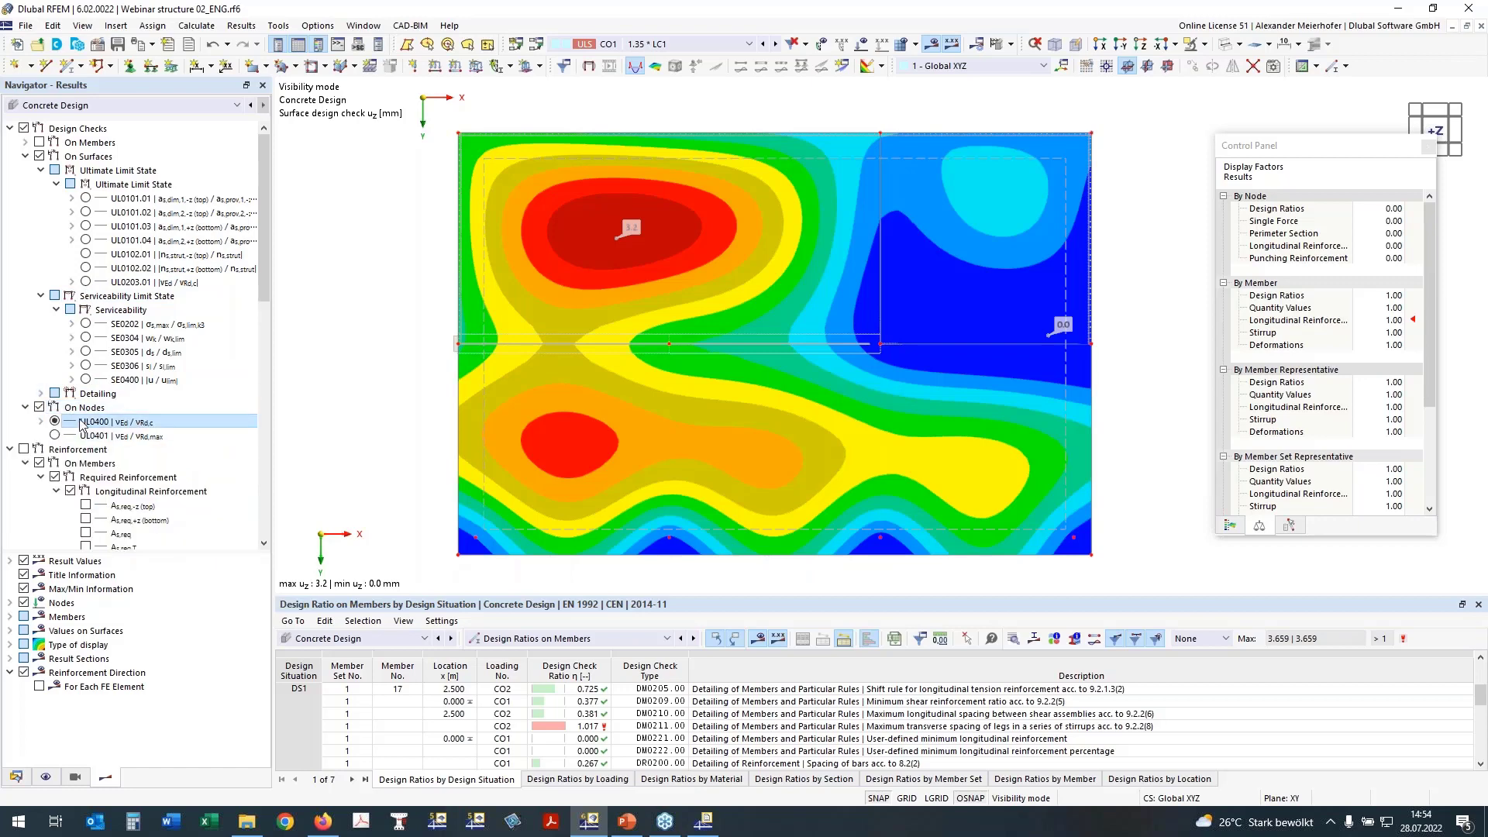
{"action": "middle_click_drag", "start_coordinate": [593, 414], "coordinate": [582, 384]}
{"action": "left_click", "coordinate": [39, 156]}
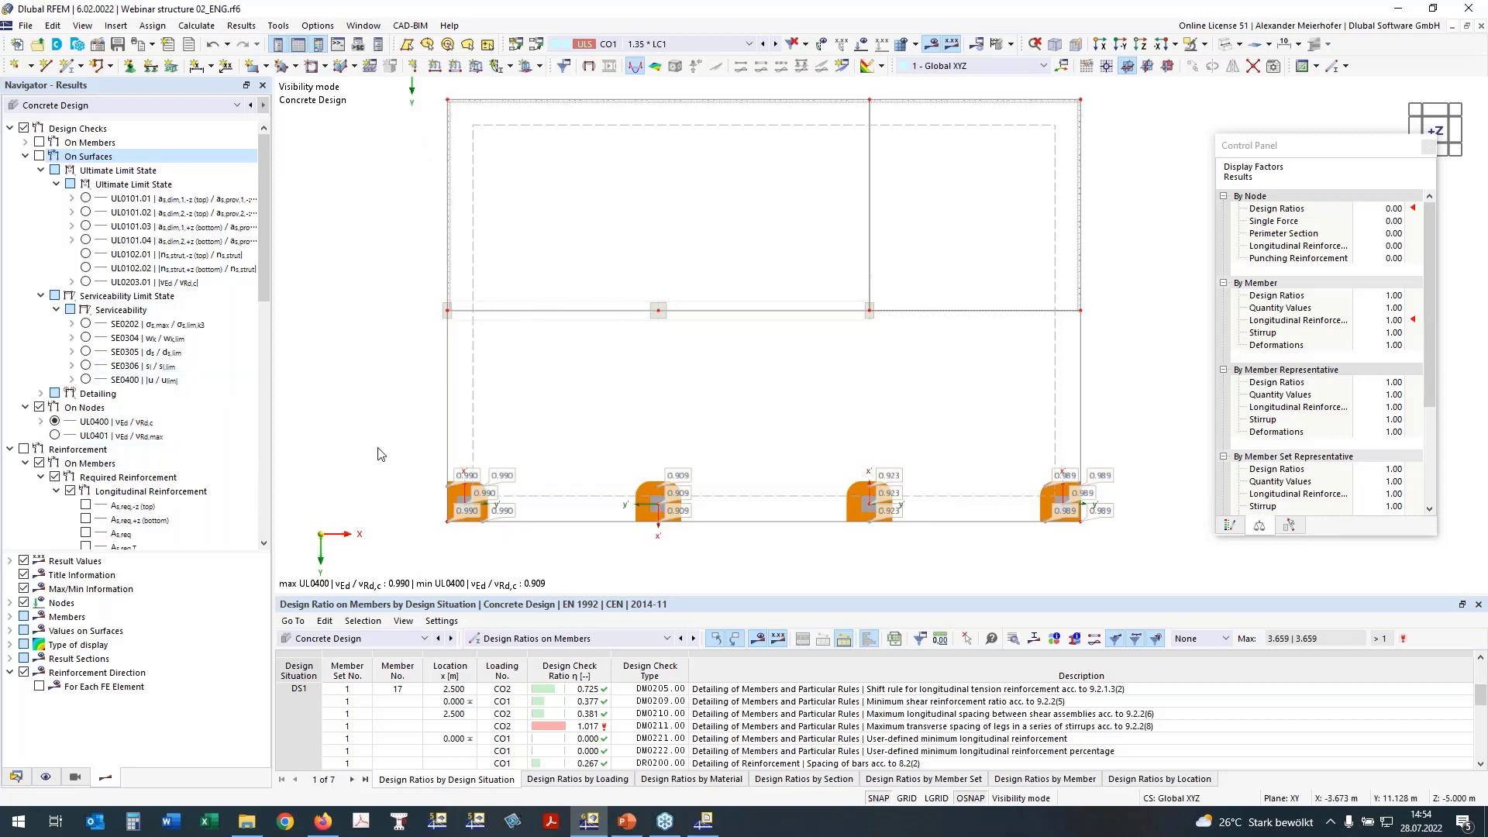
{"action": "left_click", "coordinate": [10, 449]}
{"action": "middle_click_drag", "start_coordinate": [585, 517], "coordinate": [622, 539]}
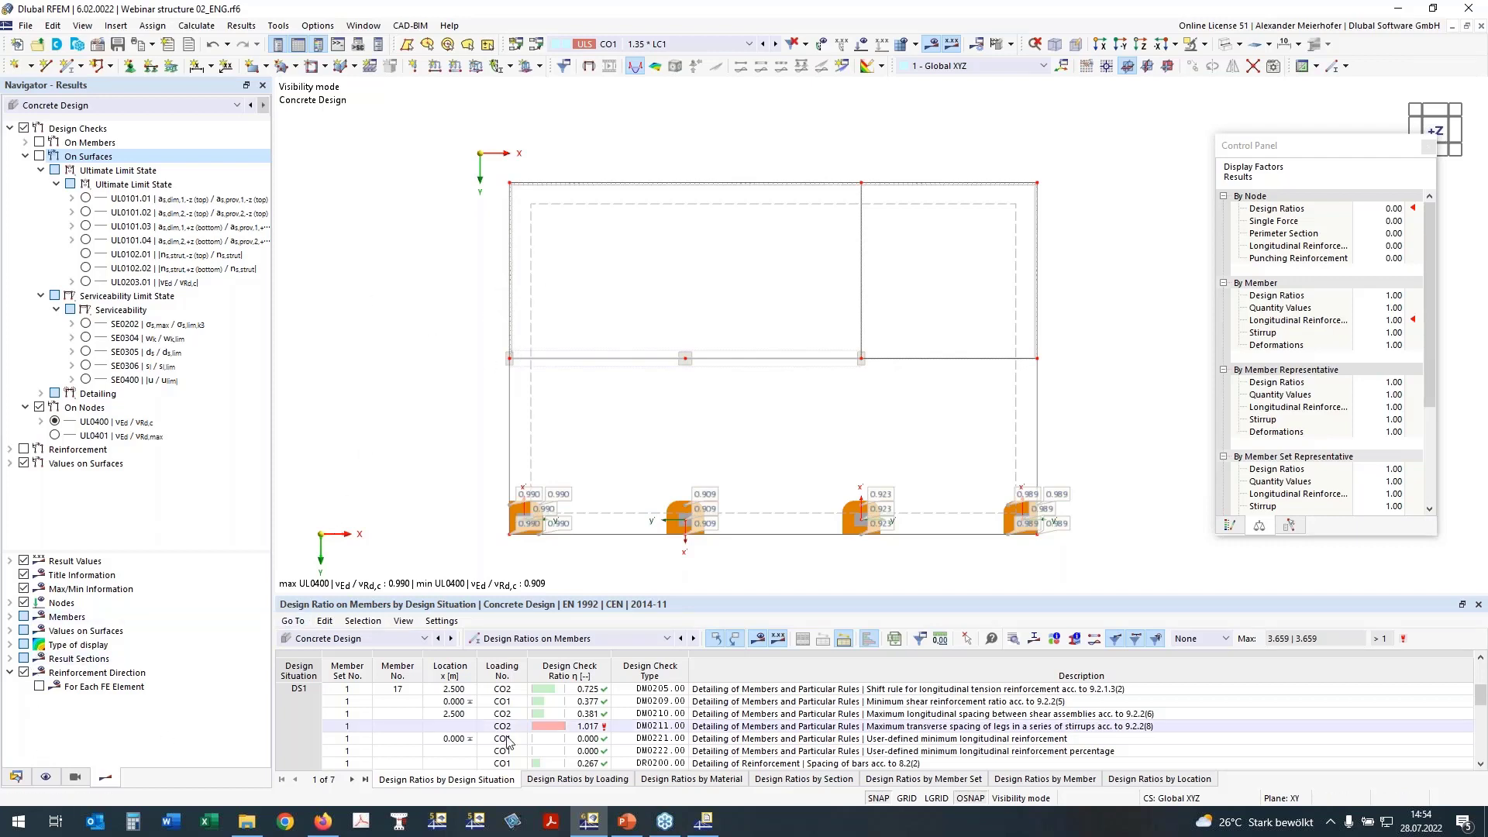
Step: Look through the reinforcement graphics and tables at the end of the Concrete Design printout report, then return to the model
{"action": "left_click", "coordinate": [706, 819]}
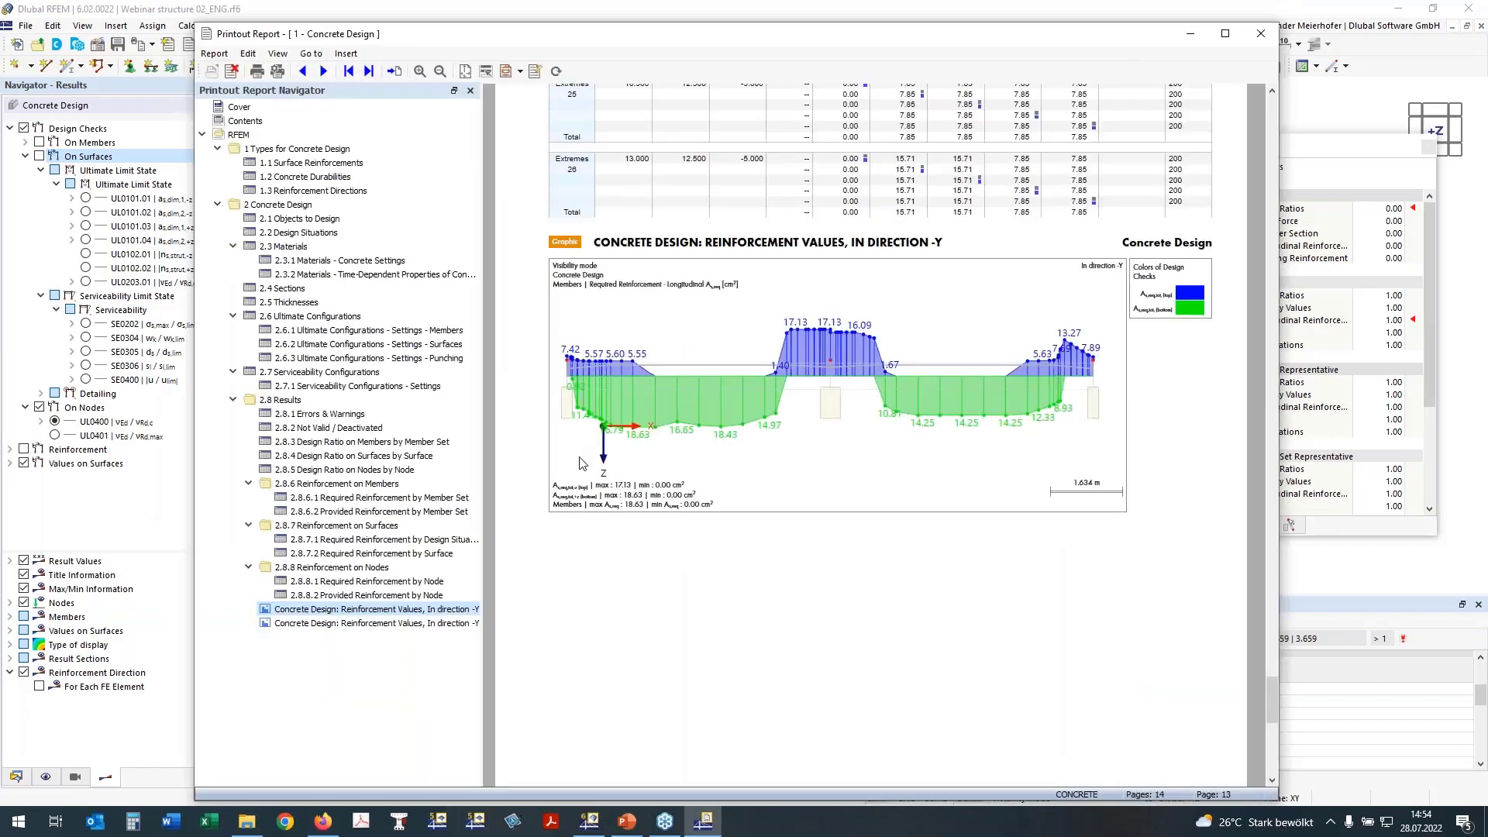
{"action": "scroll", "coordinate": [485, 461], "scroll_direction": "up", "scroll_amount": 10}
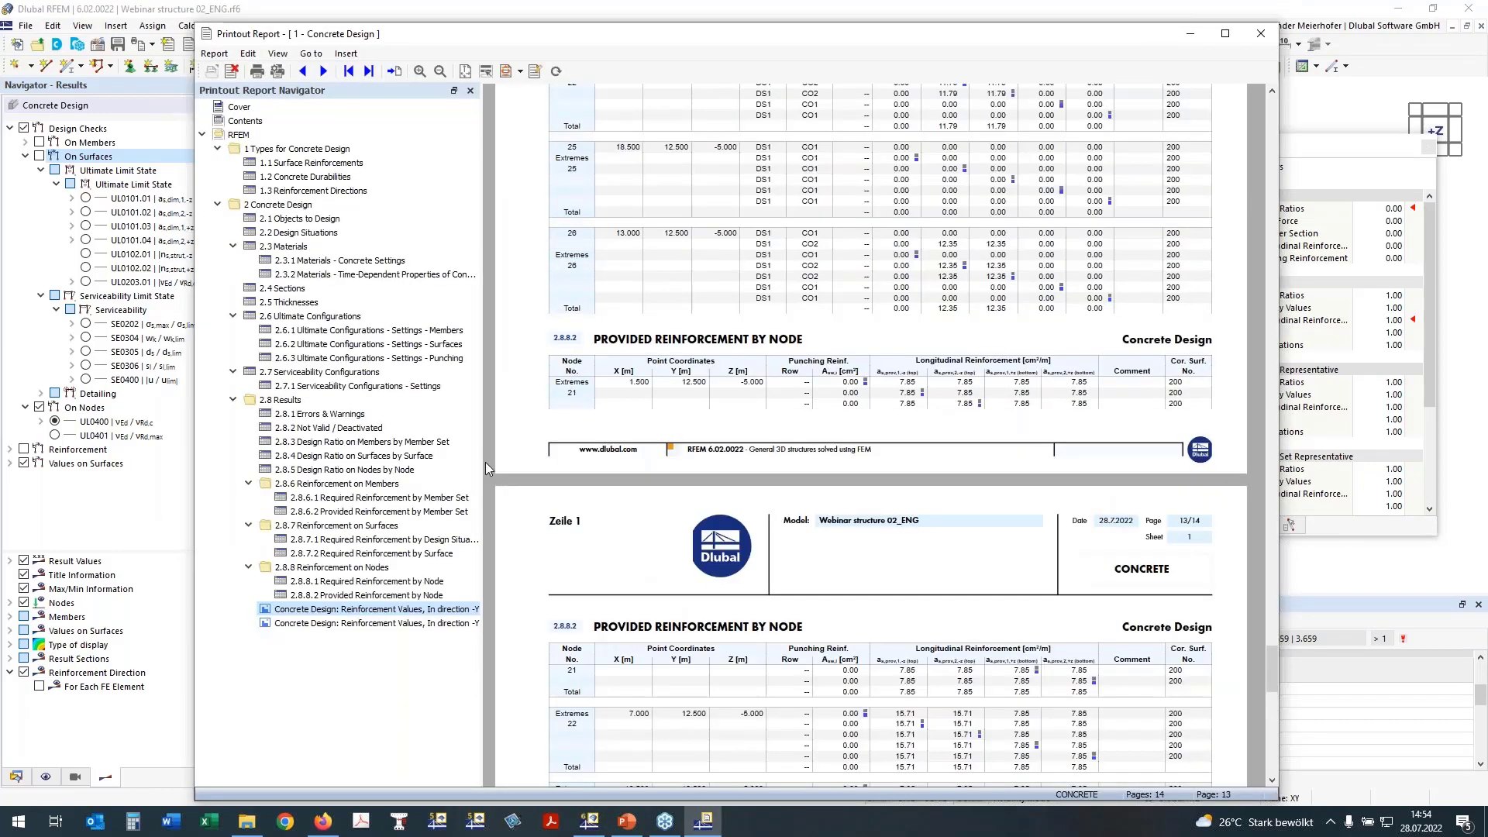
{"action": "scroll", "coordinate": [485, 462], "scroll_direction": "down", "scroll_amount": 10}
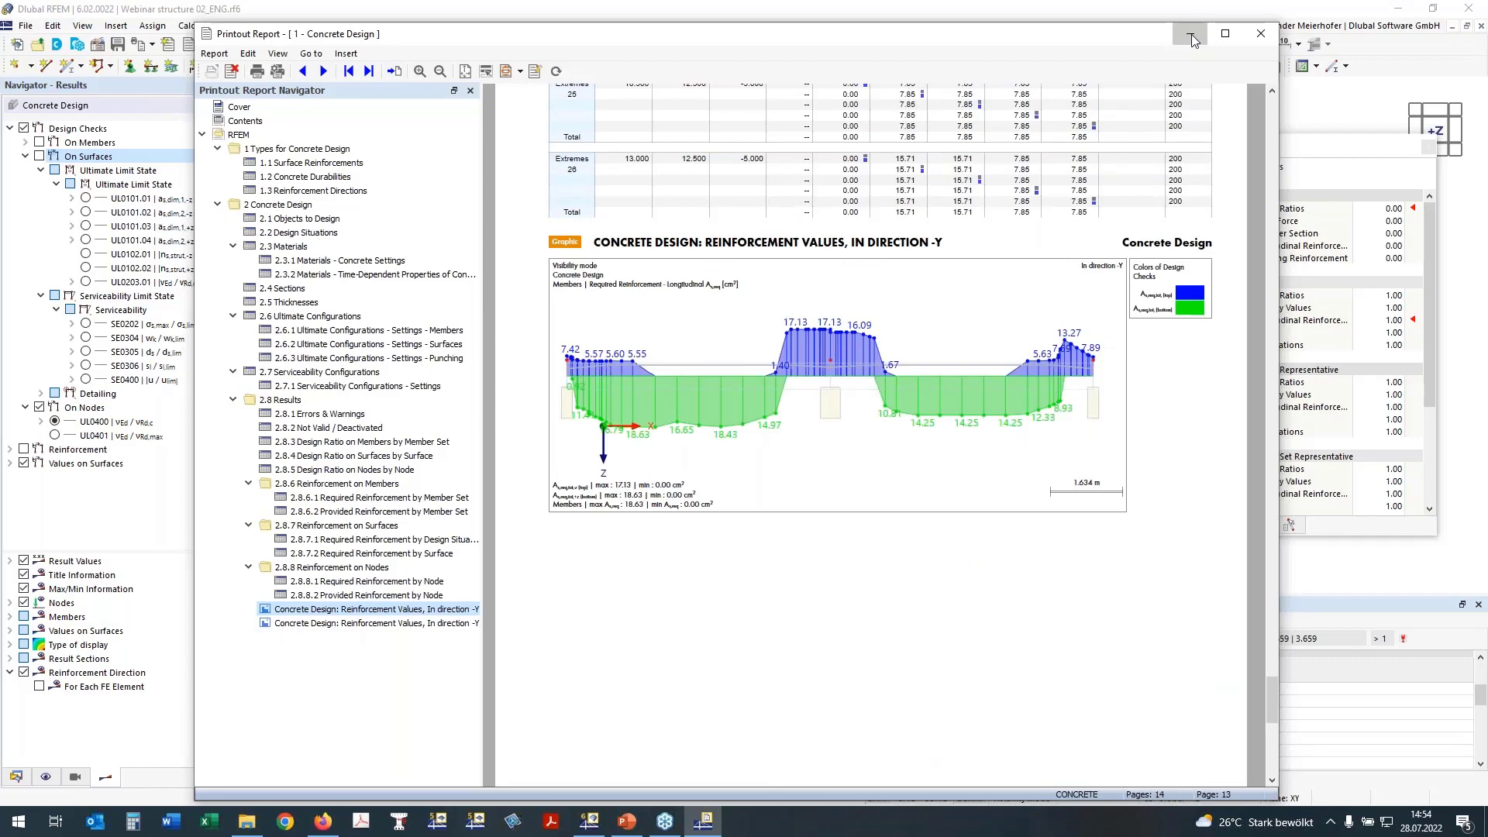
{"action": "left_click", "coordinate": [1192, 34]}
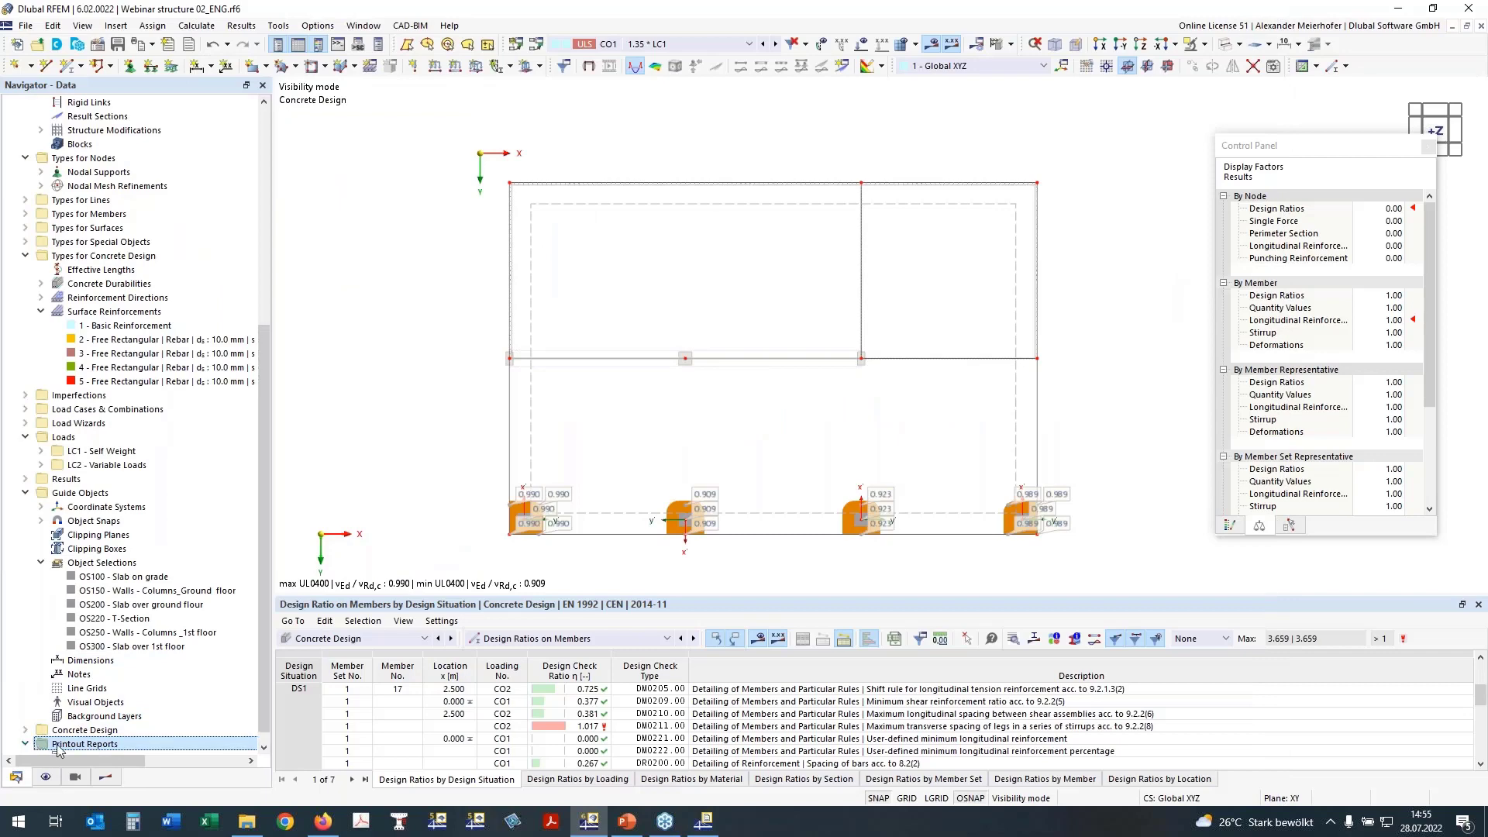
Step: Create a second printout report named "Annex for Plots" and deselect all of its report items
{"action": "right_click", "coordinate": [102, 746]}
{"action": "left_click", "coordinate": [118, 663]}
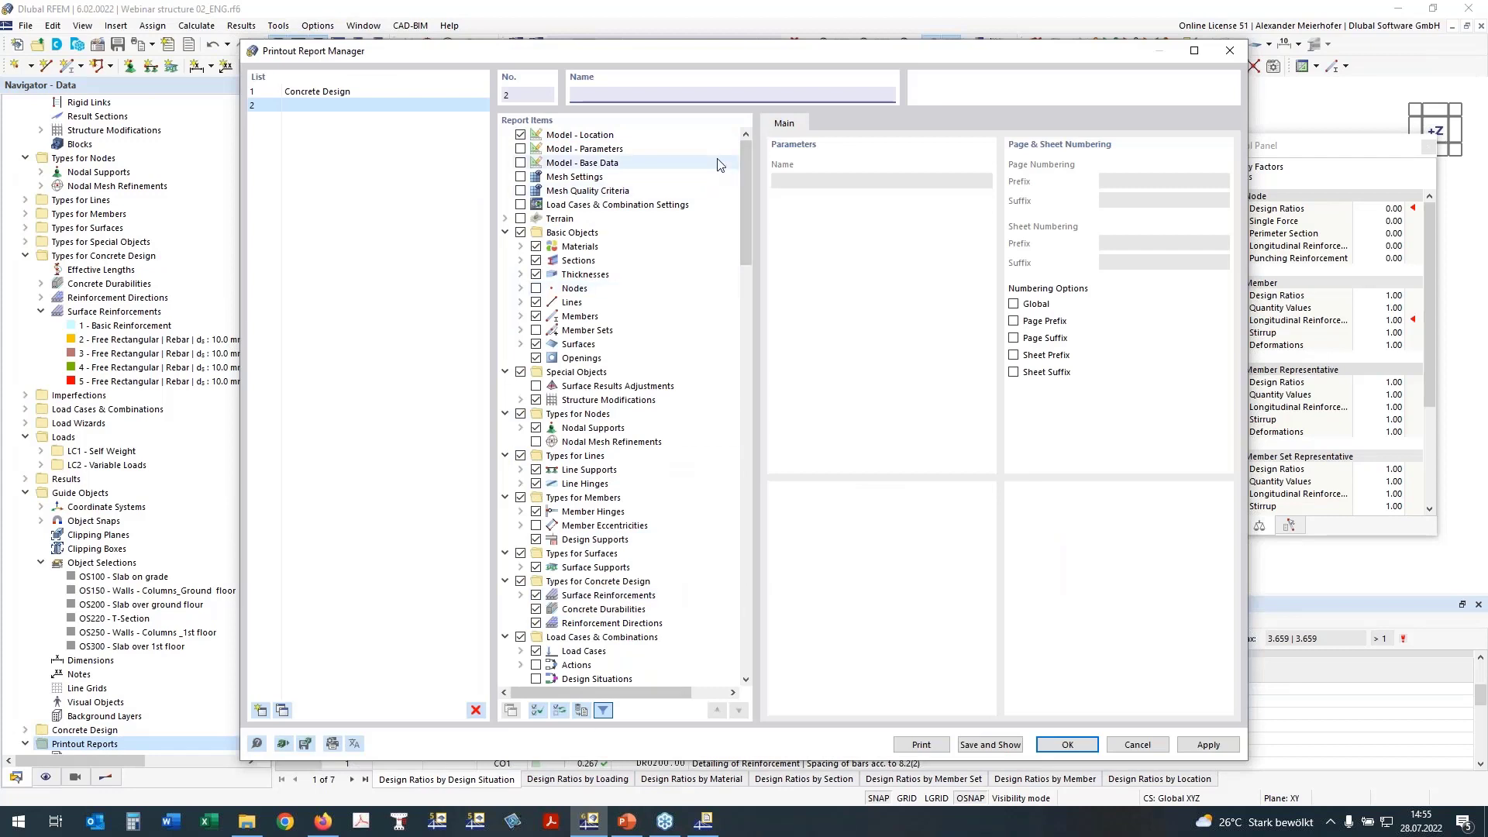
{"action": "type", "text": "Annex for Plots"}
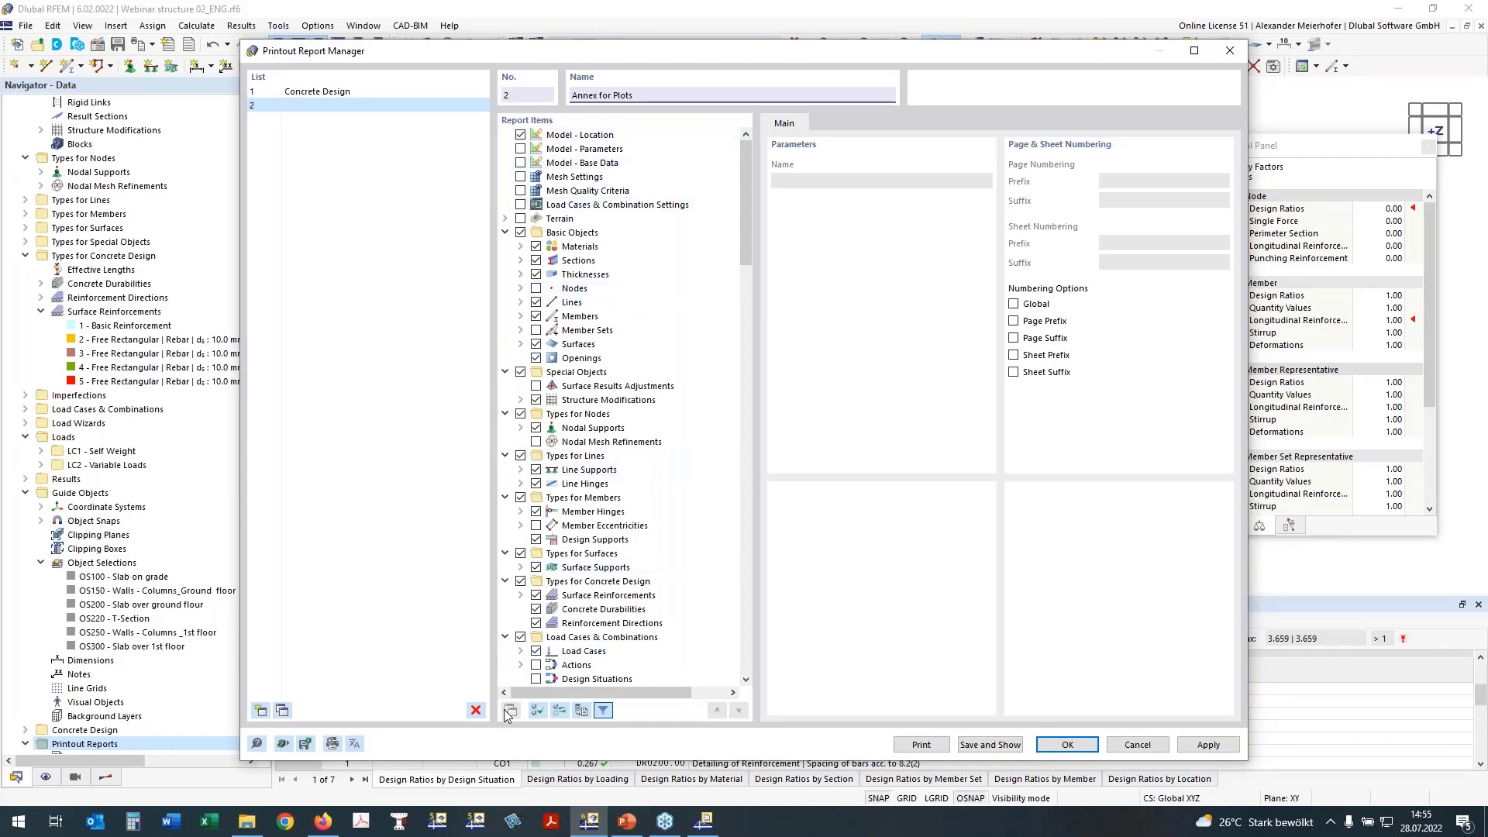
{"action": "left_click", "coordinate": [538, 712]}
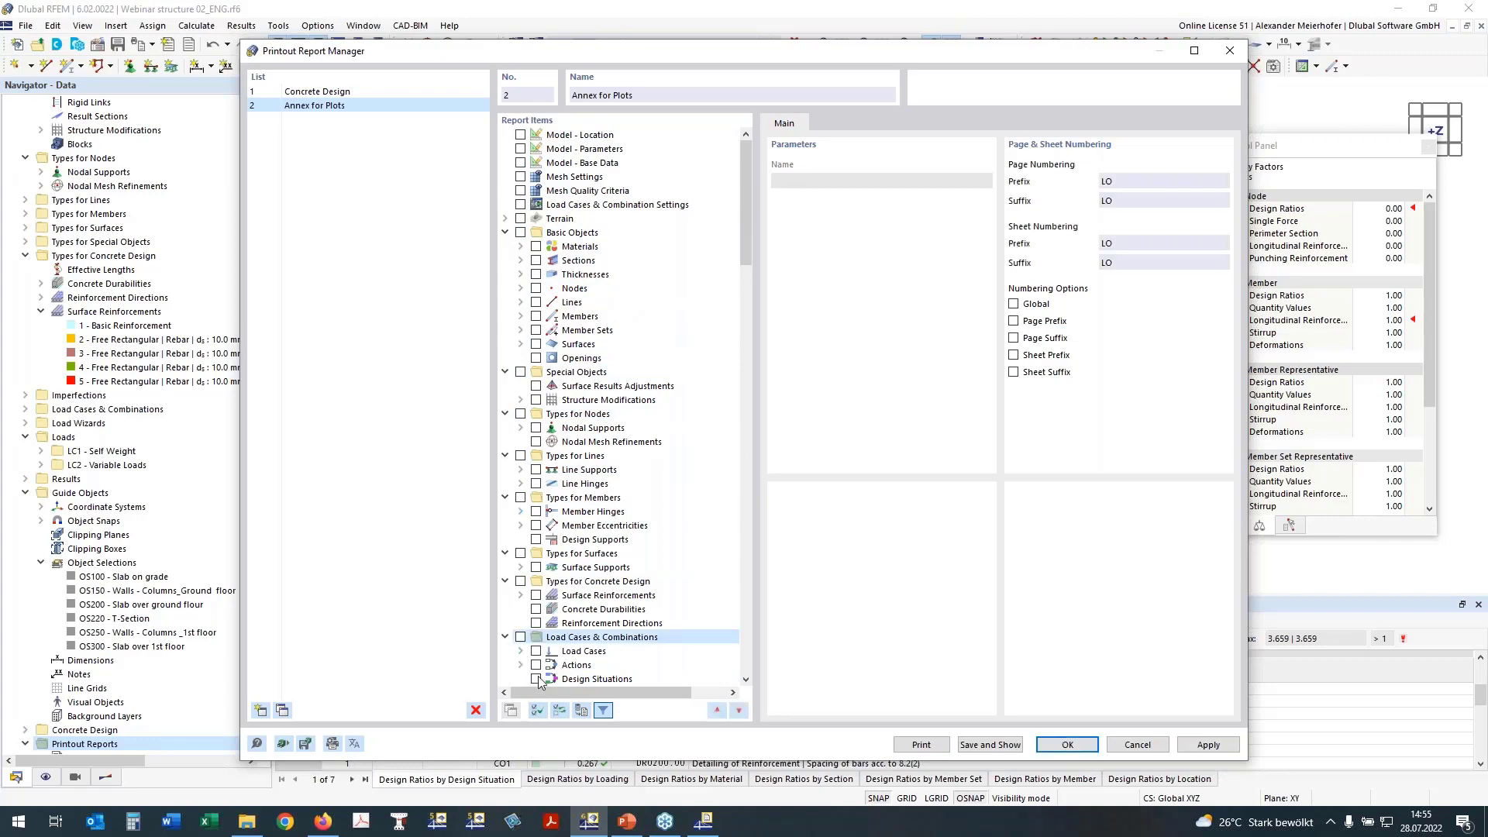
{"action": "left_click", "coordinate": [597, 679]}
{"action": "scroll", "coordinate": [725, 618], "scroll_direction": "down", "scroll_amount": 7}
{"action": "scroll", "coordinate": [724, 618], "scroll_direction": "down", "scroll_amount": 10}
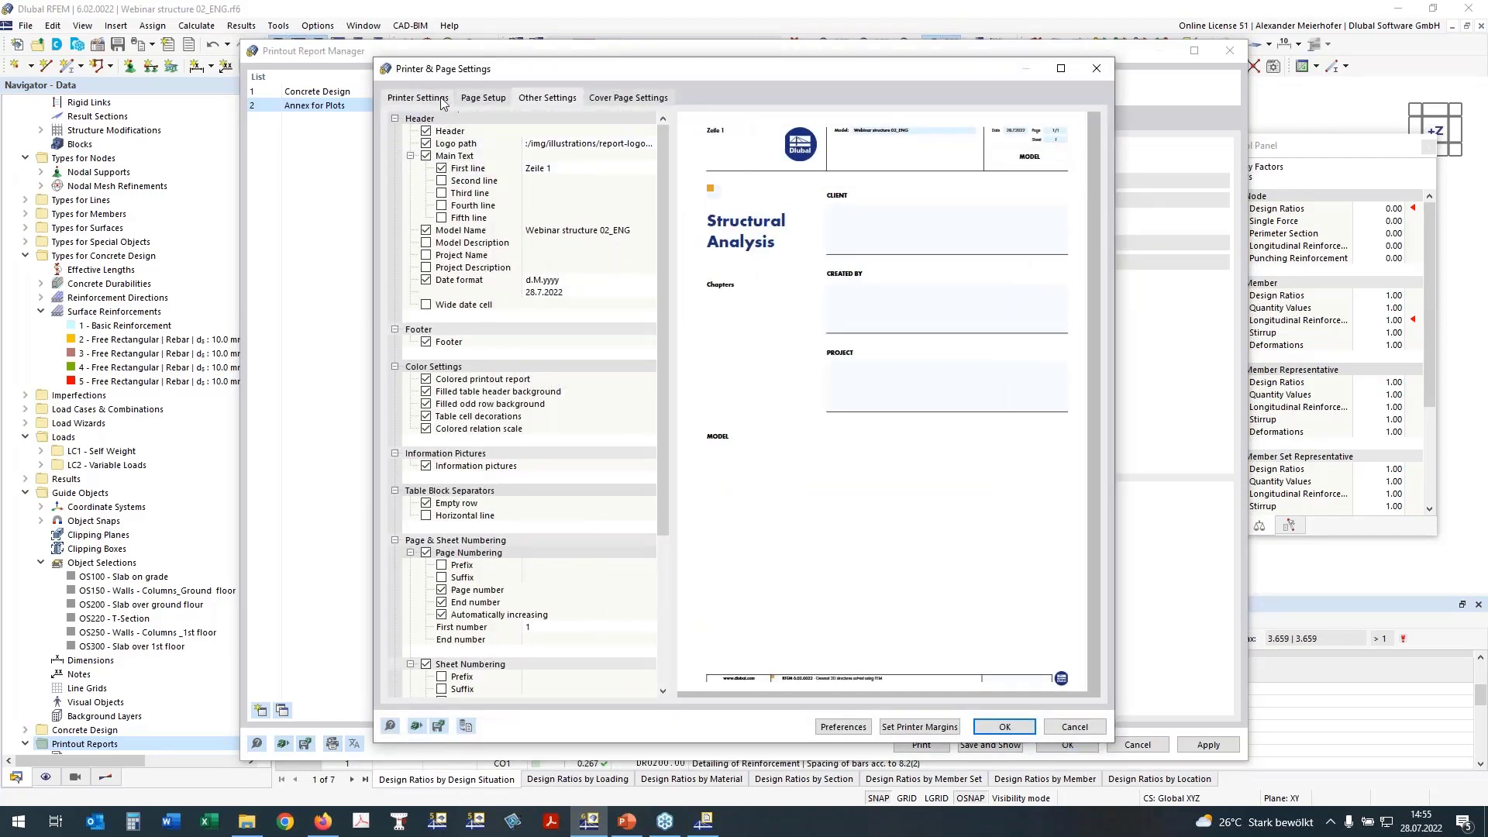
Step: Choose iR-ADV 6065 as the printer for the Annex for Plots report
{"action": "left_click", "coordinate": [488, 99]}
{"action": "left_click", "coordinate": [438, 98]}
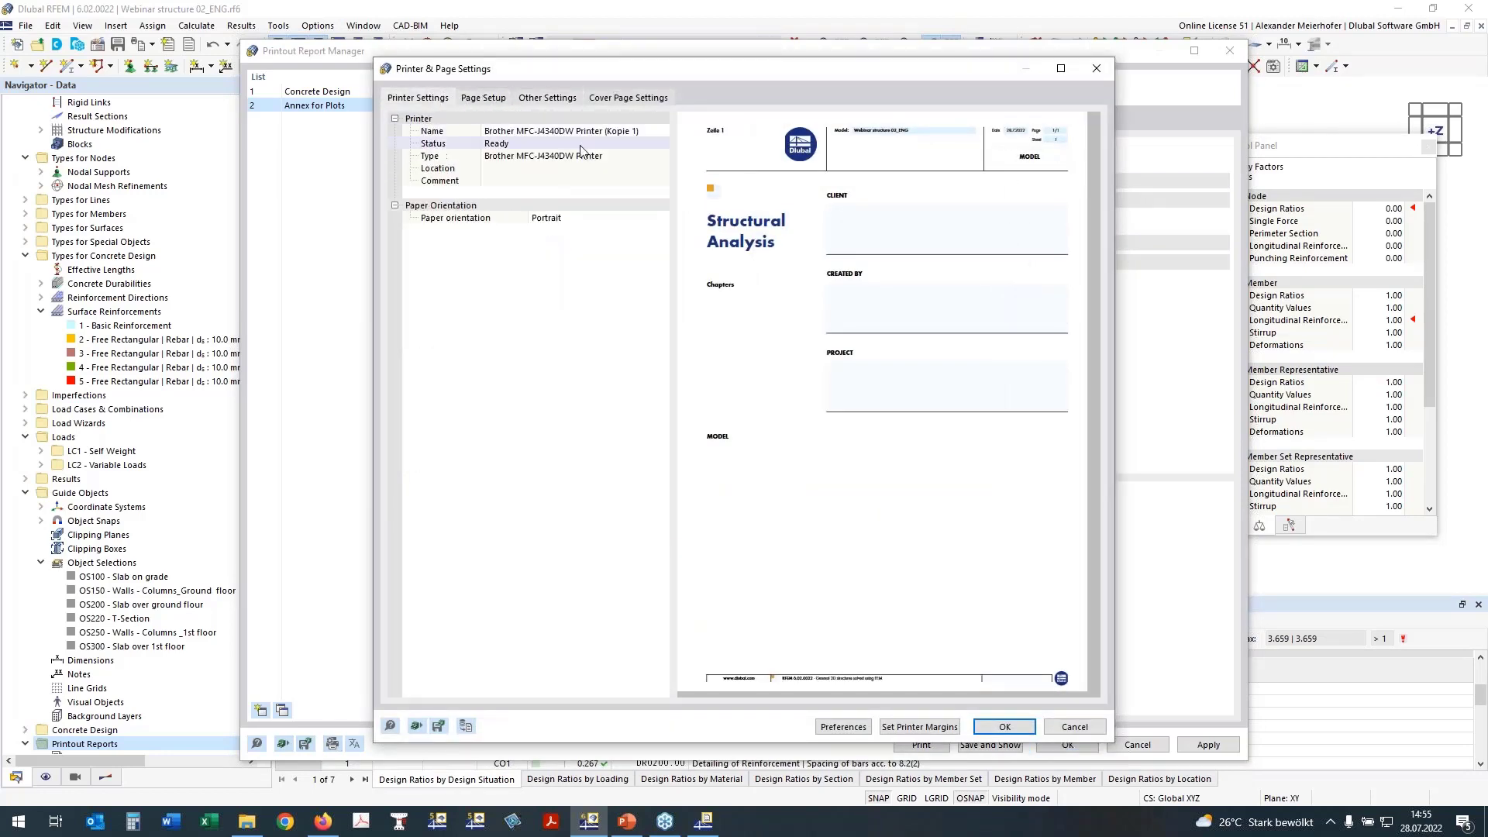
{"action": "left_click", "coordinate": [586, 132]}
{"action": "left_click", "coordinate": [587, 132]}
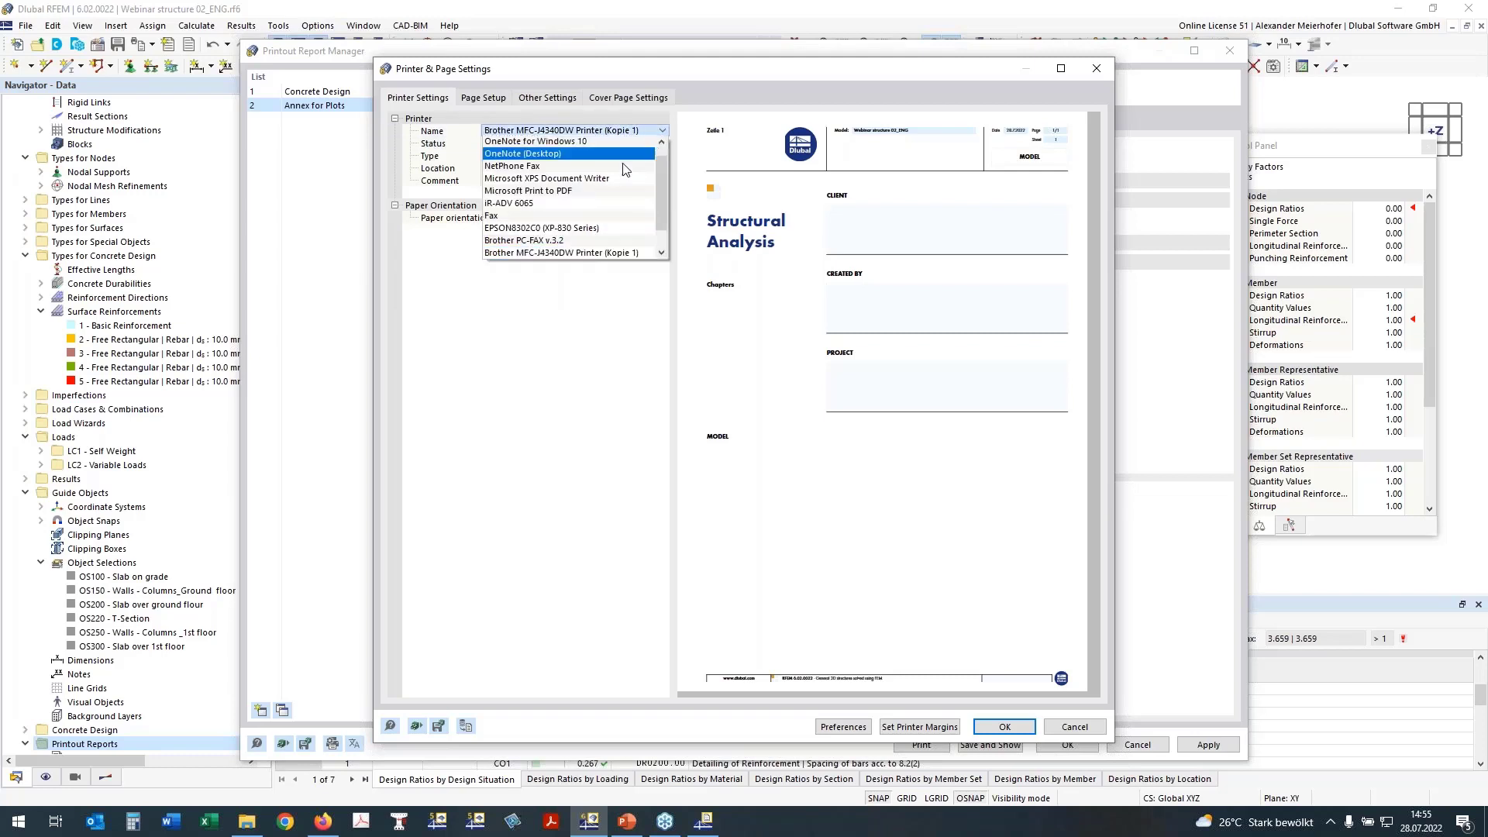
{"action": "left_click", "coordinate": [577, 204]}
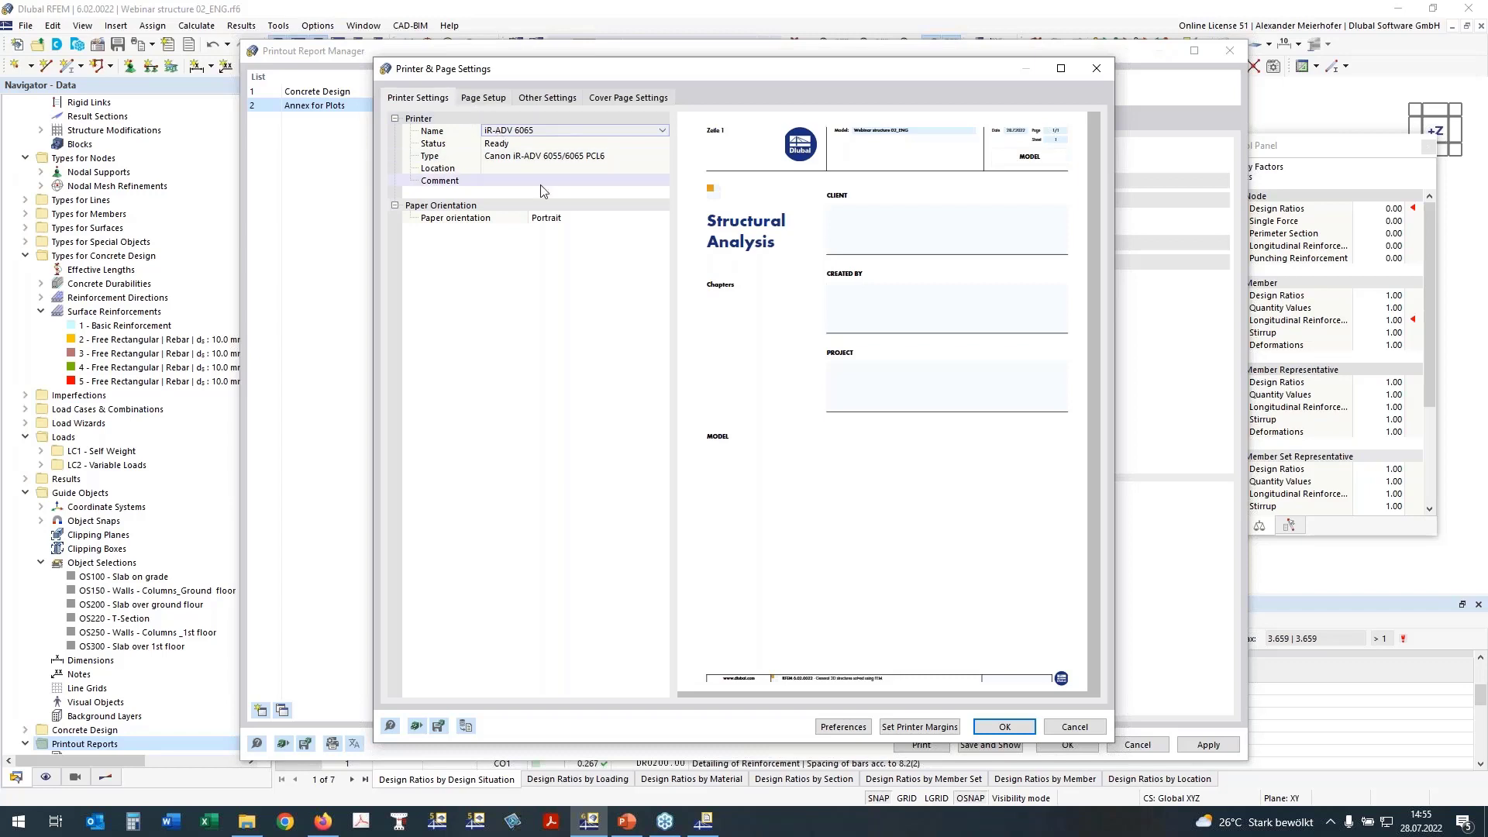
Step: Set the Annex for Plots paper format to A3 and its bottom margin to 7 mm
{"action": "left_click", "coordinate": [486, 101]}
{"action": "left_click", "coordinate": [557, 131]}
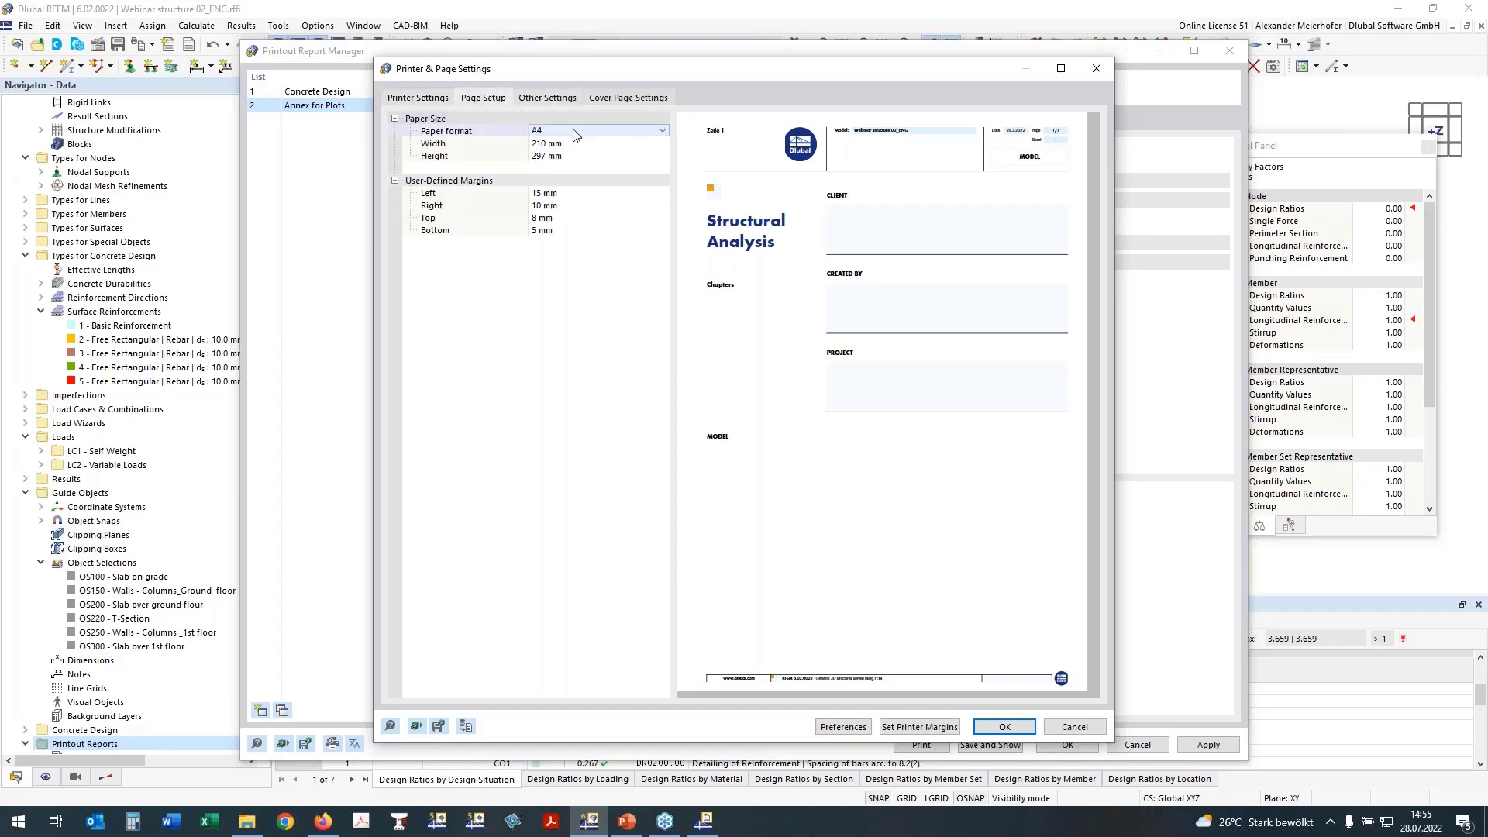
{"action": "left_click", "coordinate": [573, 132]}
{"action": "left_click", "coordinate": [587, 240]}
{"action": "left_click", "coordinate": [551, 230]}
{"action": "left_click", "coordinate": [536, 230]}
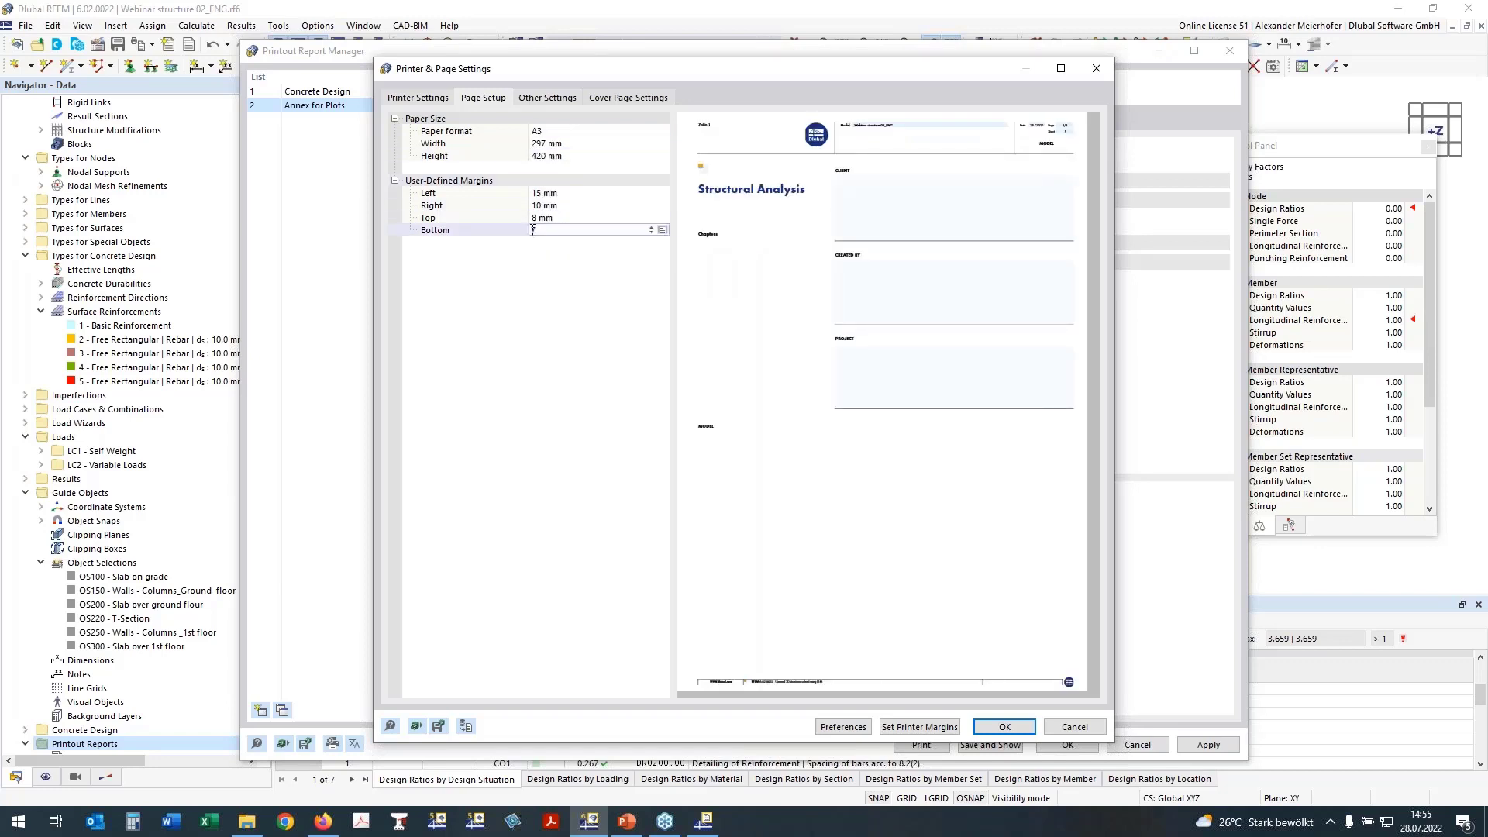
{"action": "type", "text": "7"}
{"action": "key", "text": "Return"}
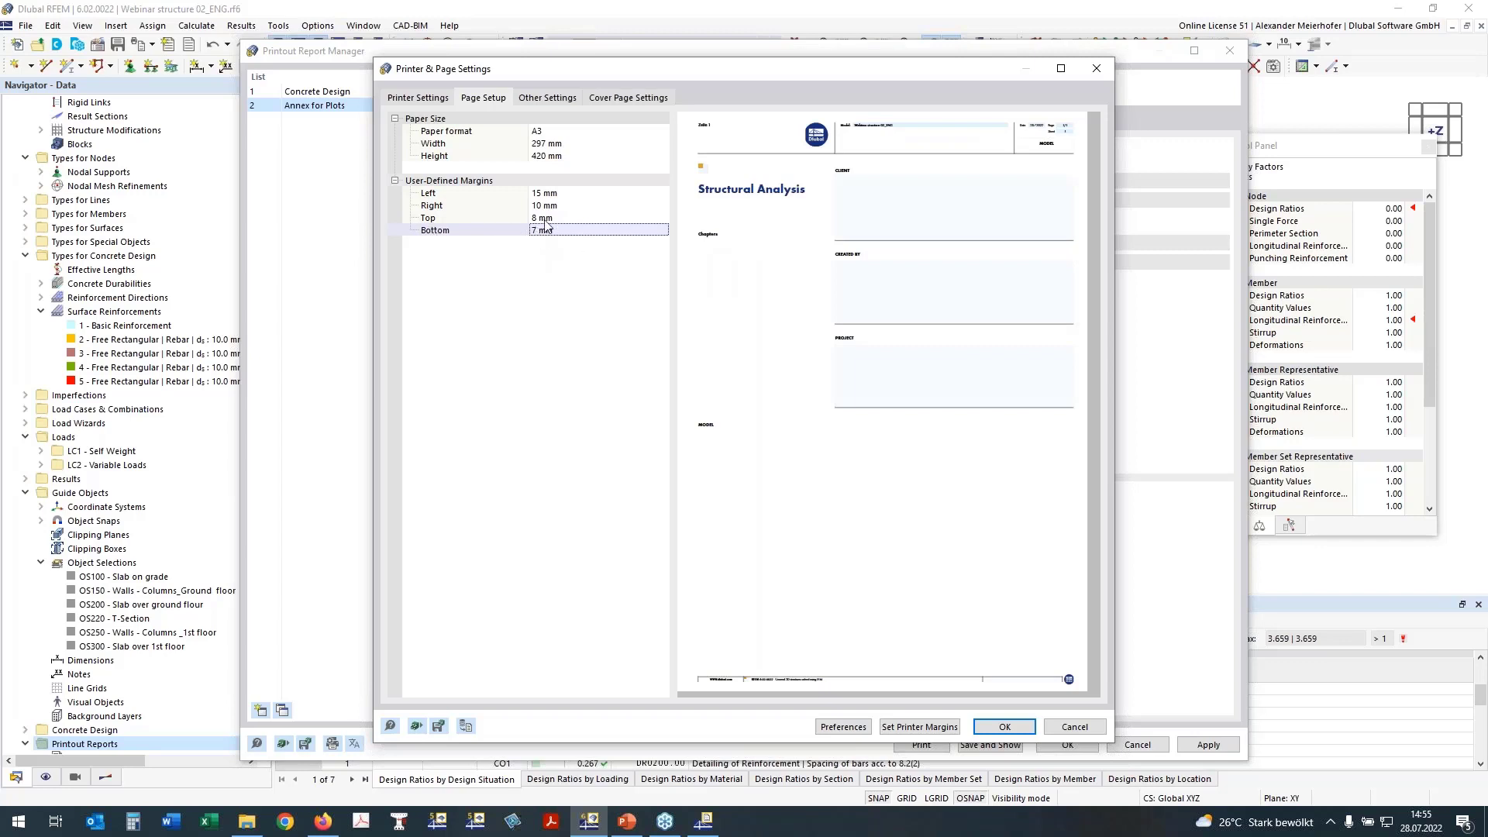
Step: Disable the cover page for the Annex for Plots report, then save and show the report
{"action": "left_click", "coordinate": [628, 98]}
{"action": "left_click", "coordinate": [397, 141]}
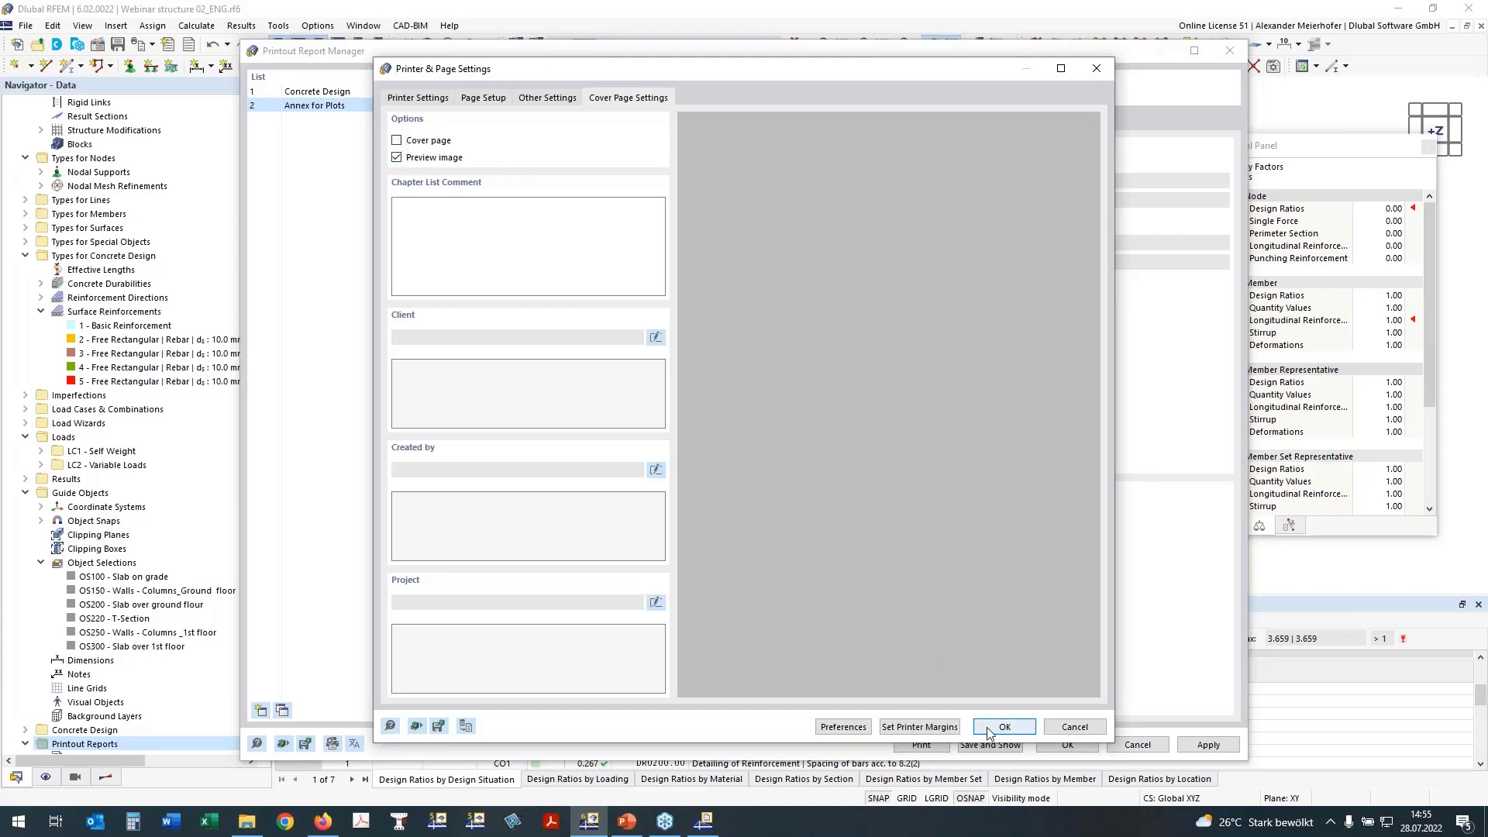
{"action": "left_click", "coordinate": [1002, 727]}
{"action": "left_click", "coordinate": [974, 738]}
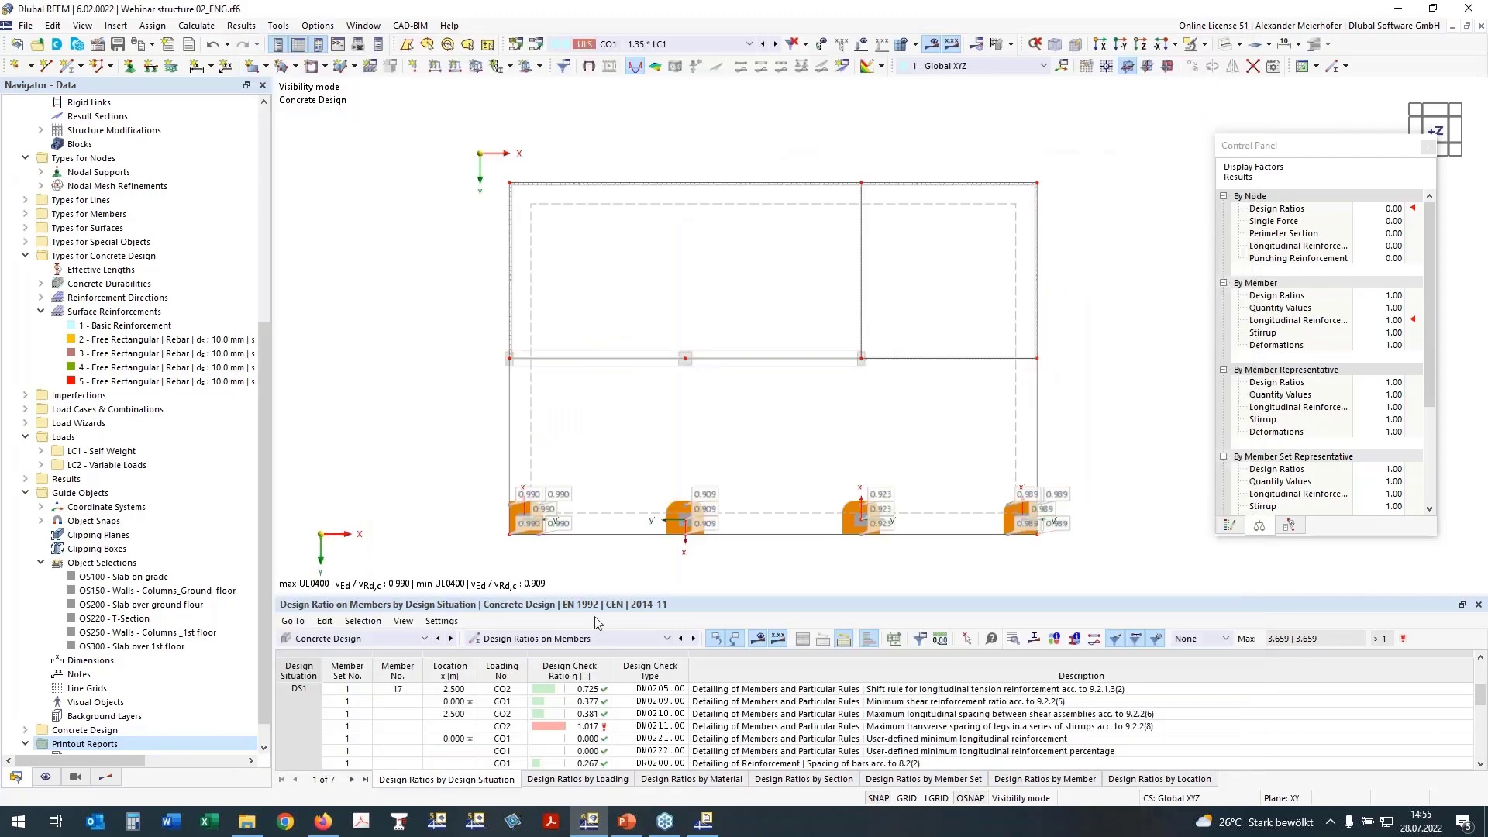
Step: Bring up the open Annex for Plots report window and return to the model
{"action": "mouse_move", "coordinate": [717, 829]}
{"action": "left_click", "coordinate": [713, 828]}
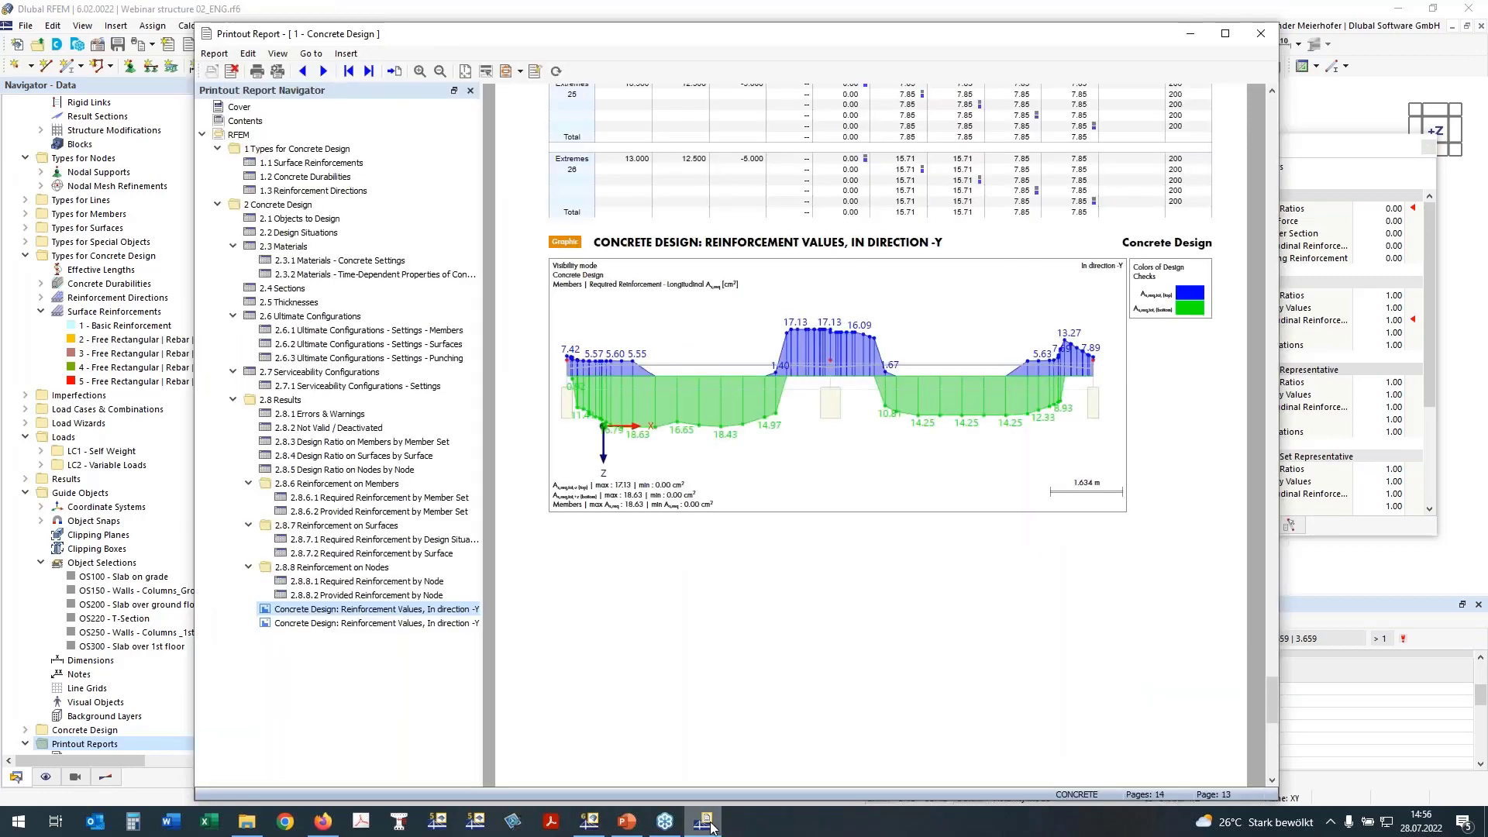
{"action": "left_click", "coordinate": [712, 827]}
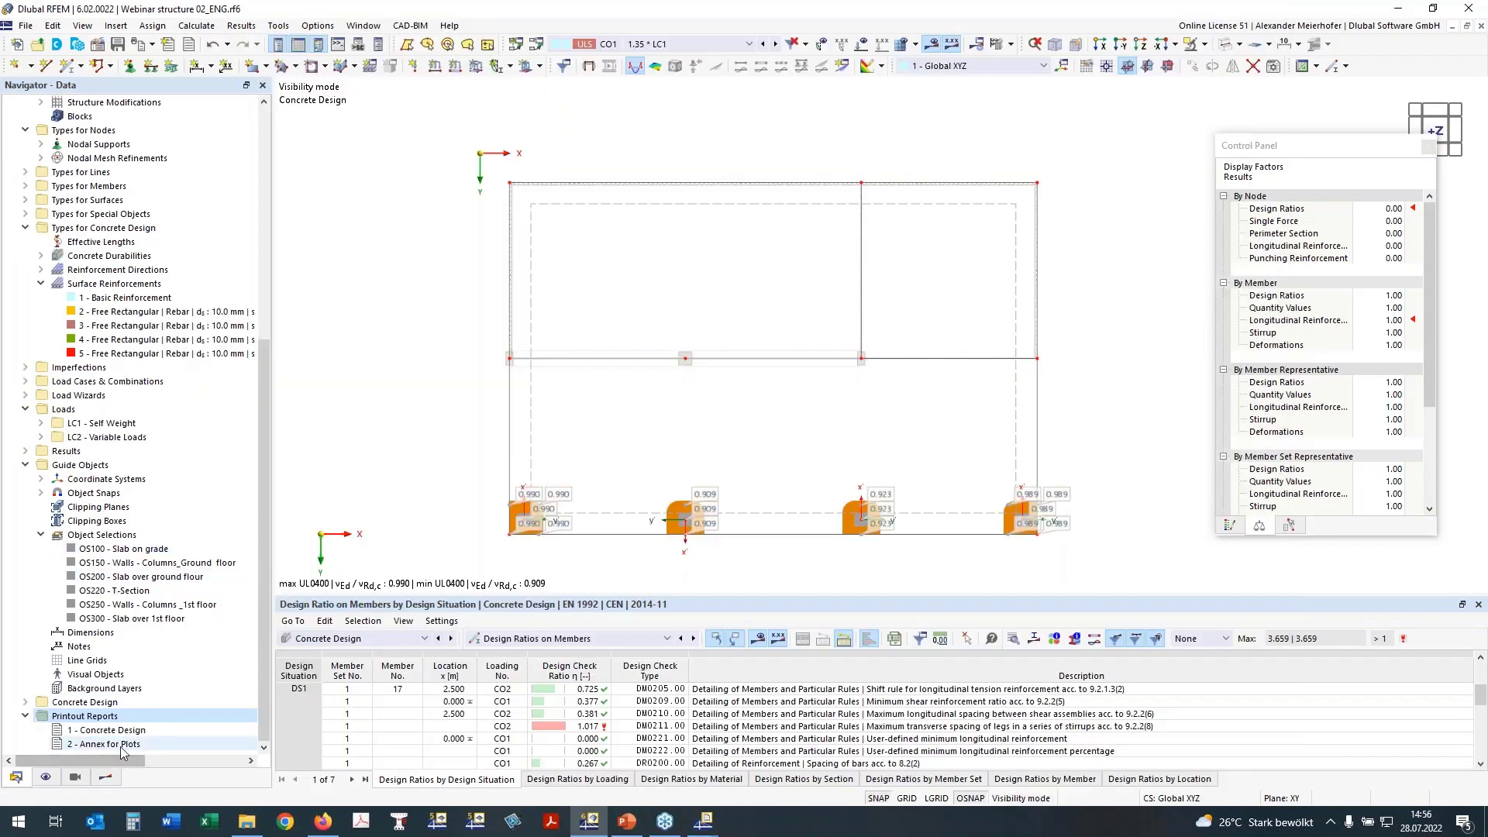
{"action": "mouse_move", "coordinate": [705, 826]}
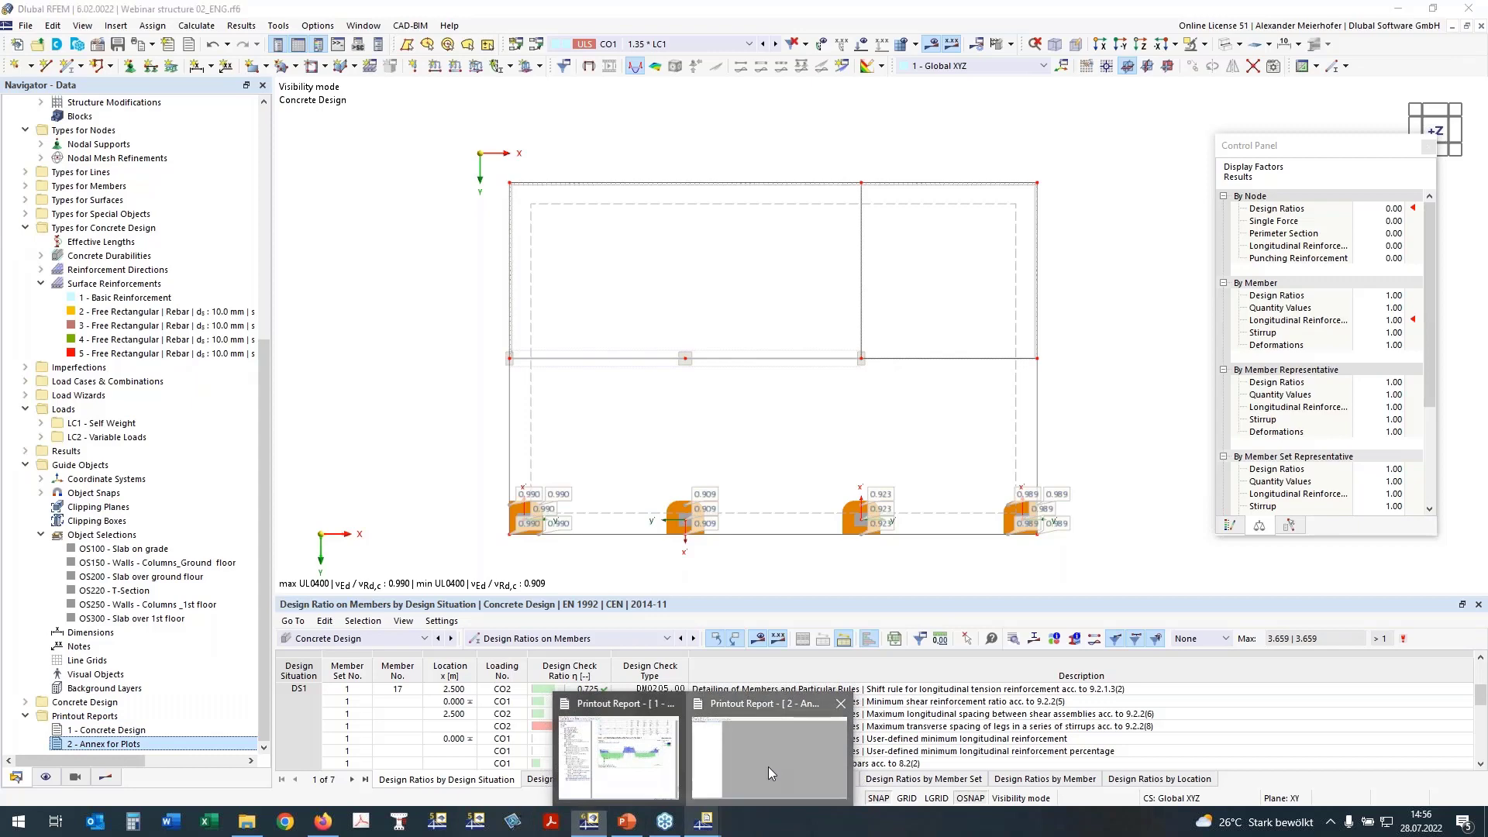
{"action": "left_click", "coordinate": [768, 766]}
{"action": "left_click", "coordinate": [1398, 9]}
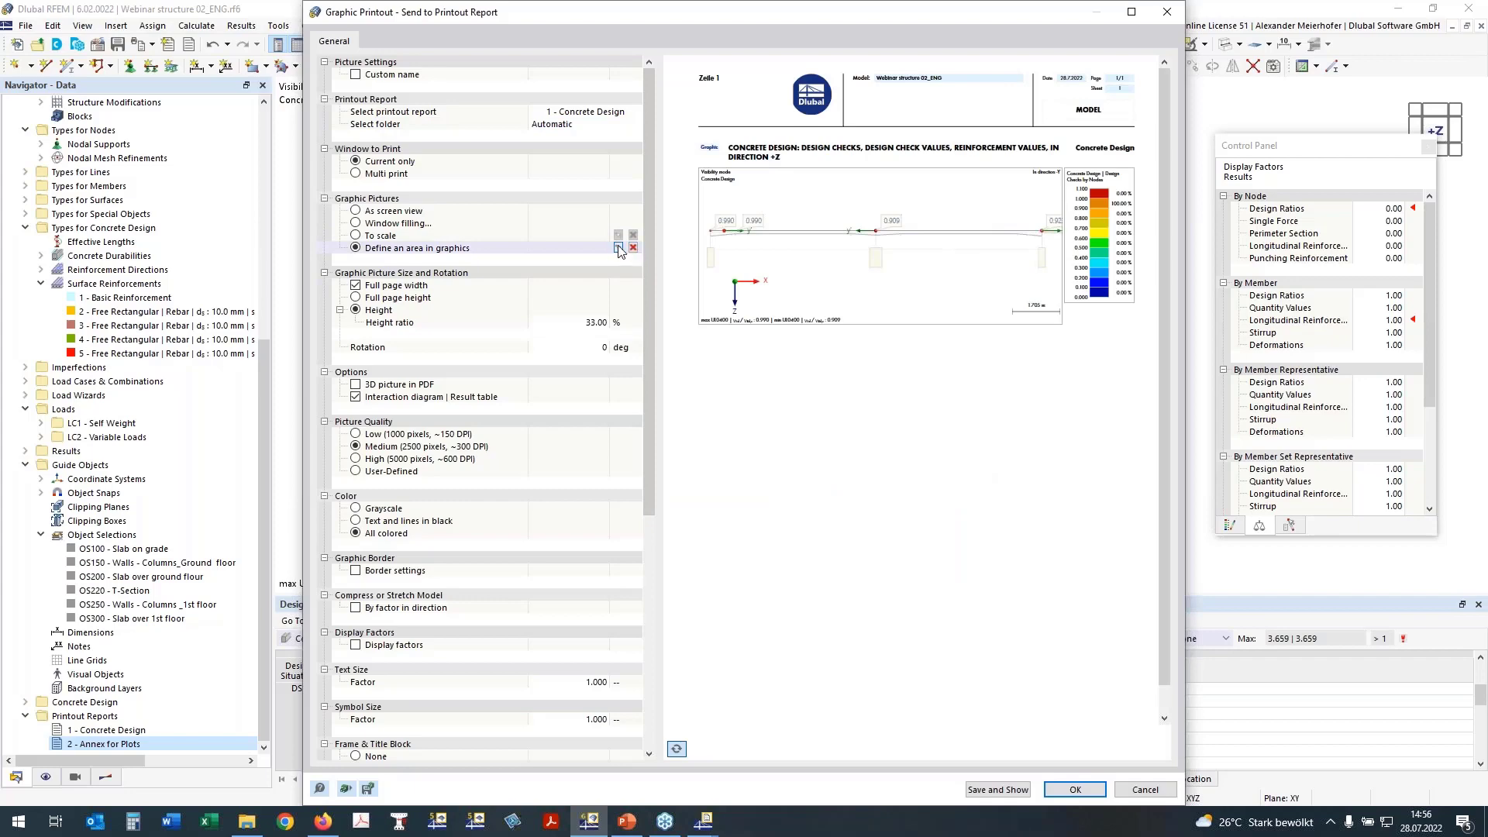
Step: Redefine the graphic's print area as a rectangle enclosing the whole slab in the +Z plan view
{"action": "left_click", "coordinate": [618, 248]}
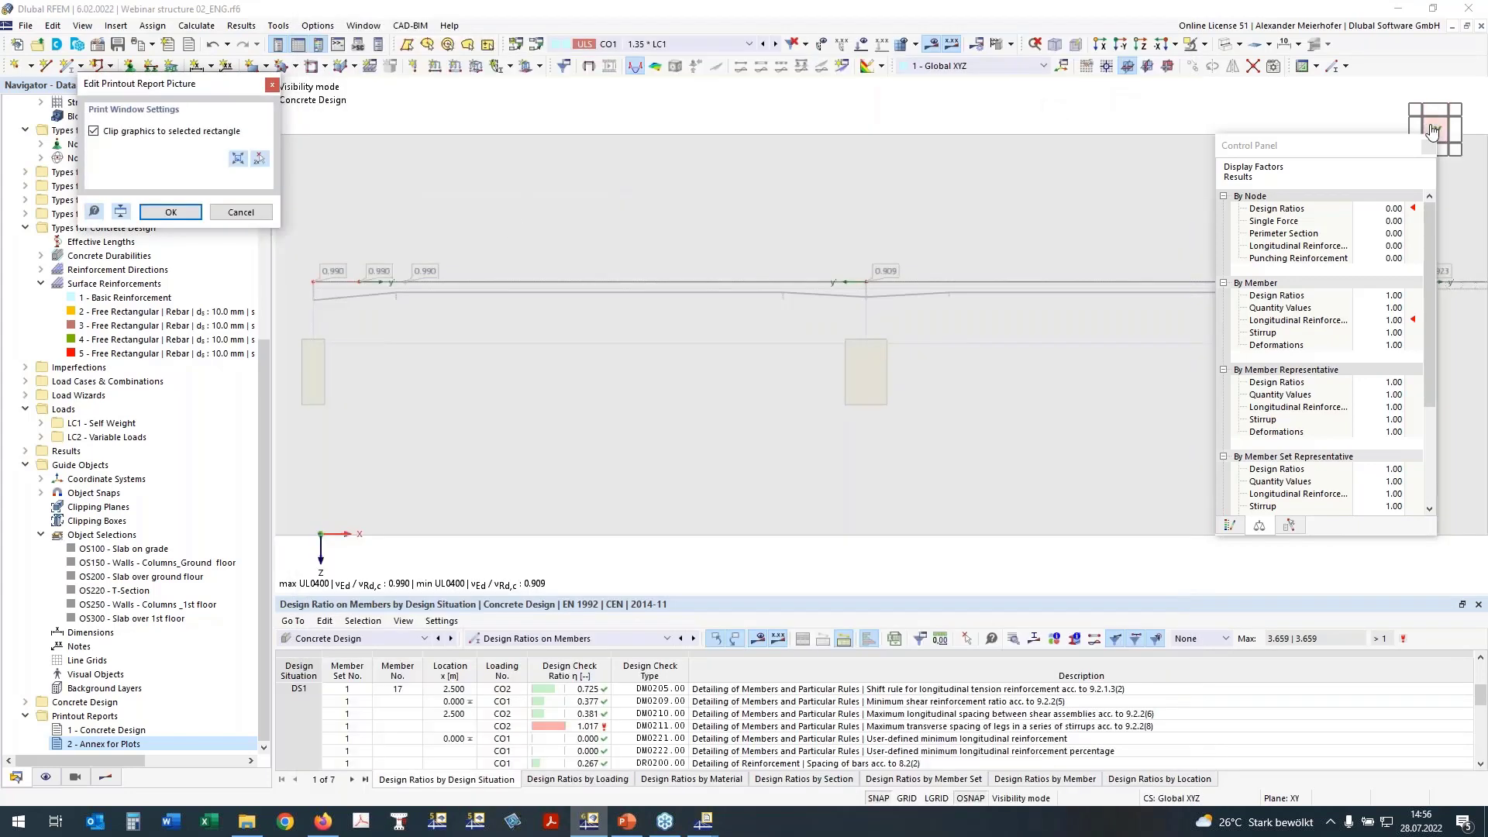
{"action": "left_click", "coordinate": [1140, 44]}
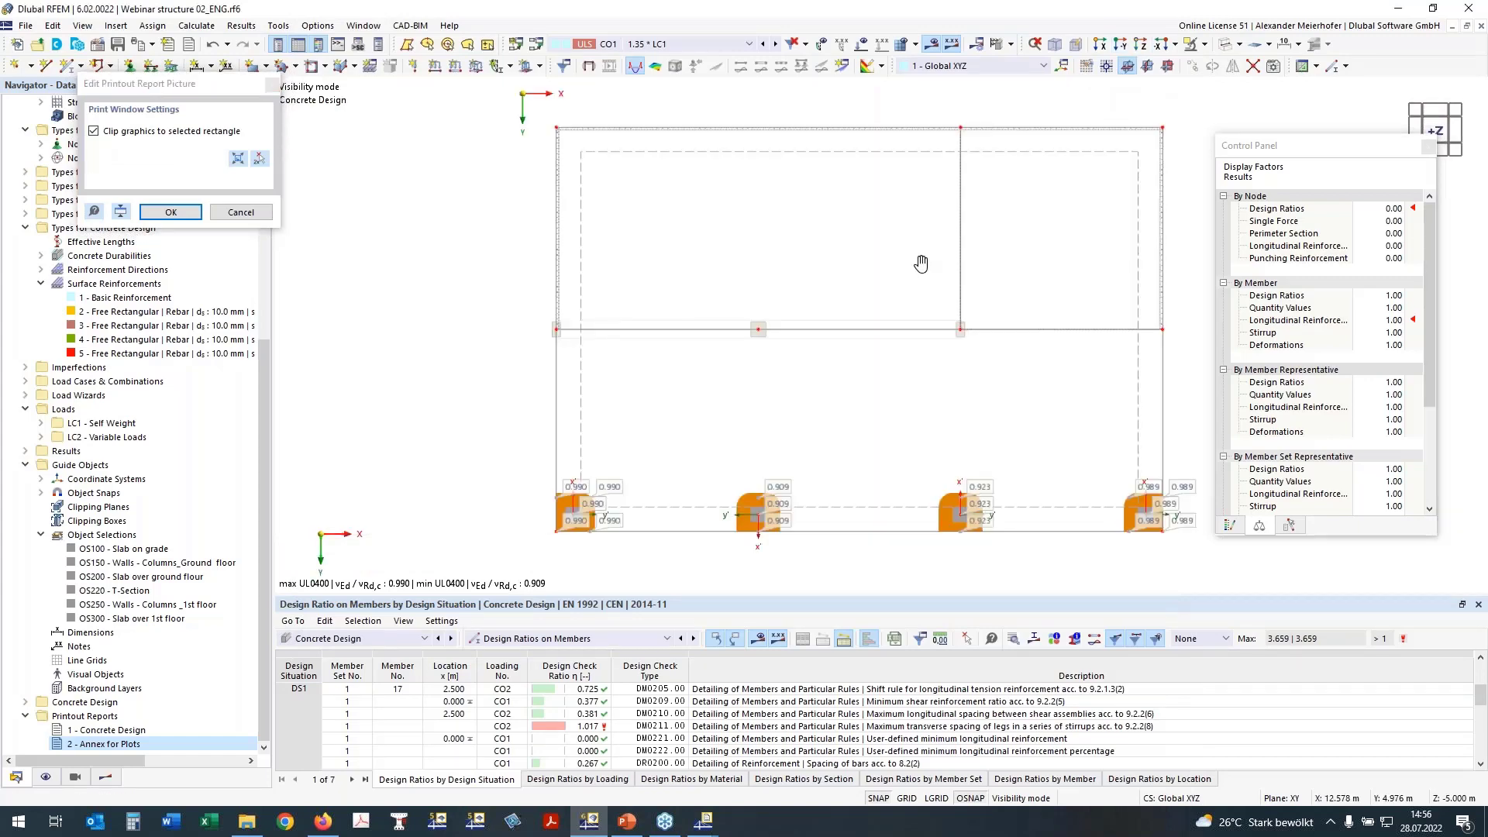
{"action": "left_click", "coordinate": [260, 158]}
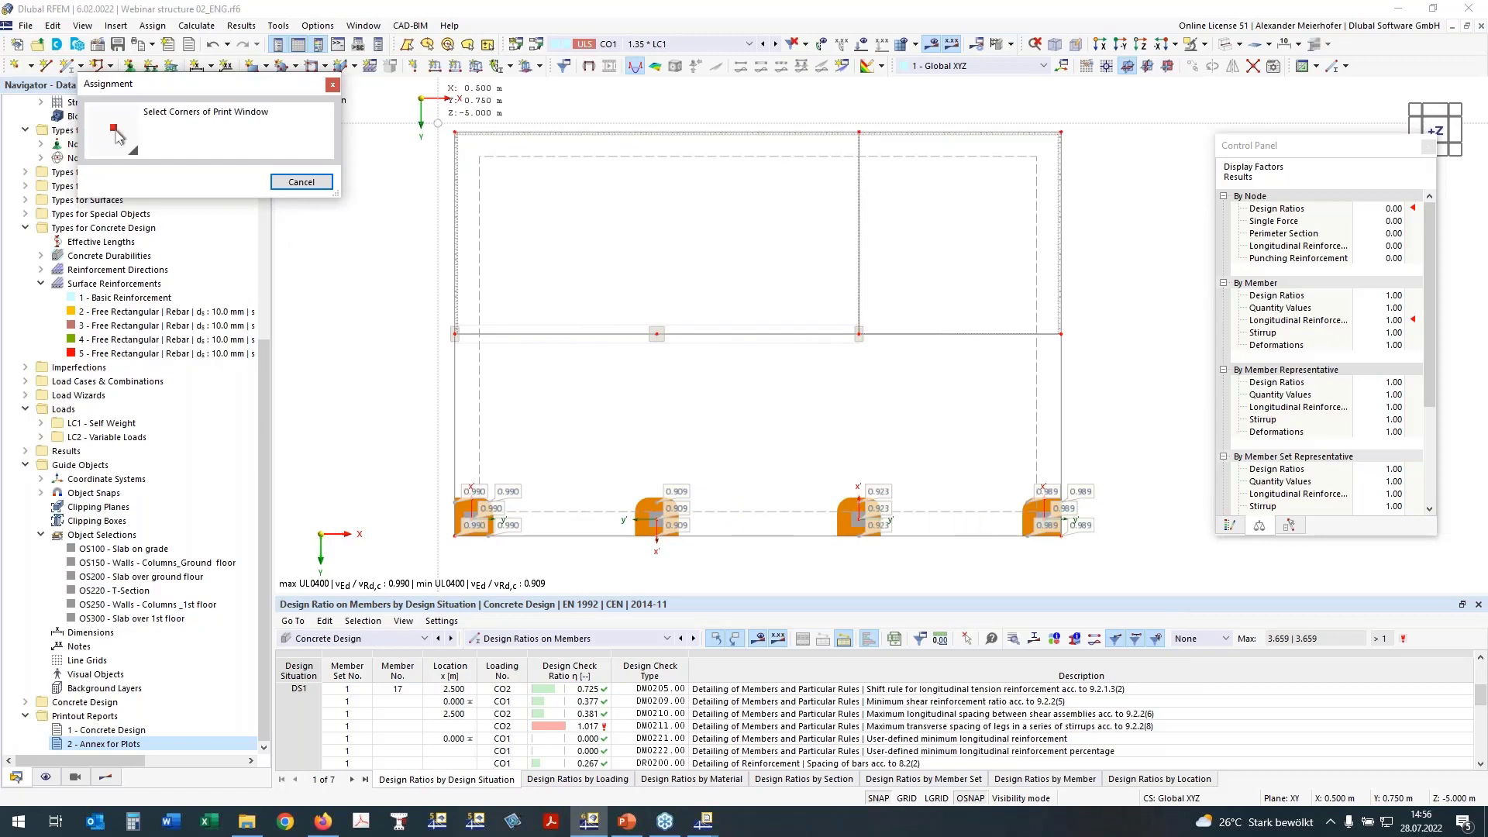
{"action": "left_click", "coordinate": [438, 116]}
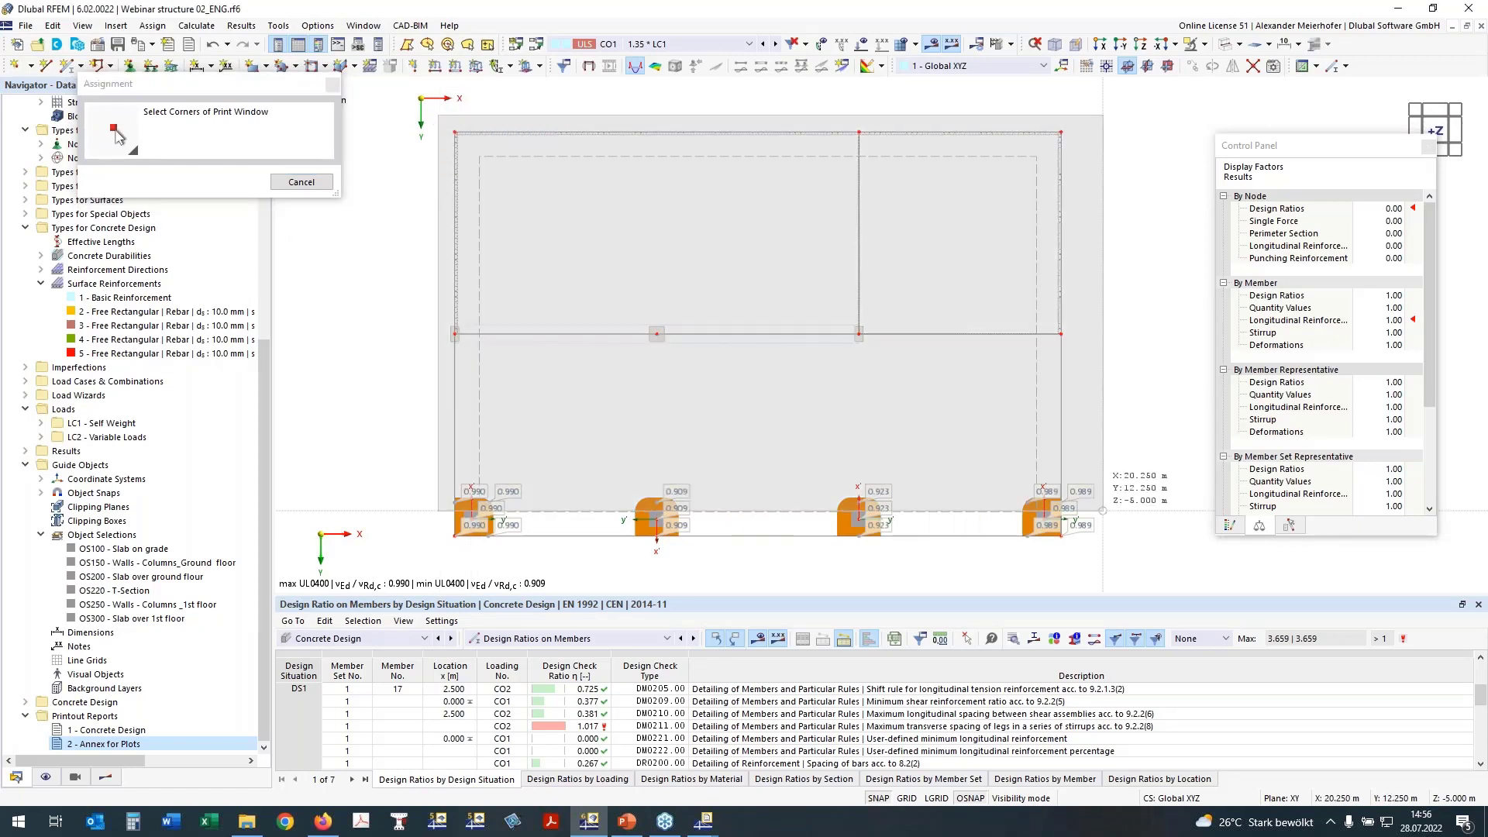
{"action": "left_click", "coordinate": [1103, 561]}
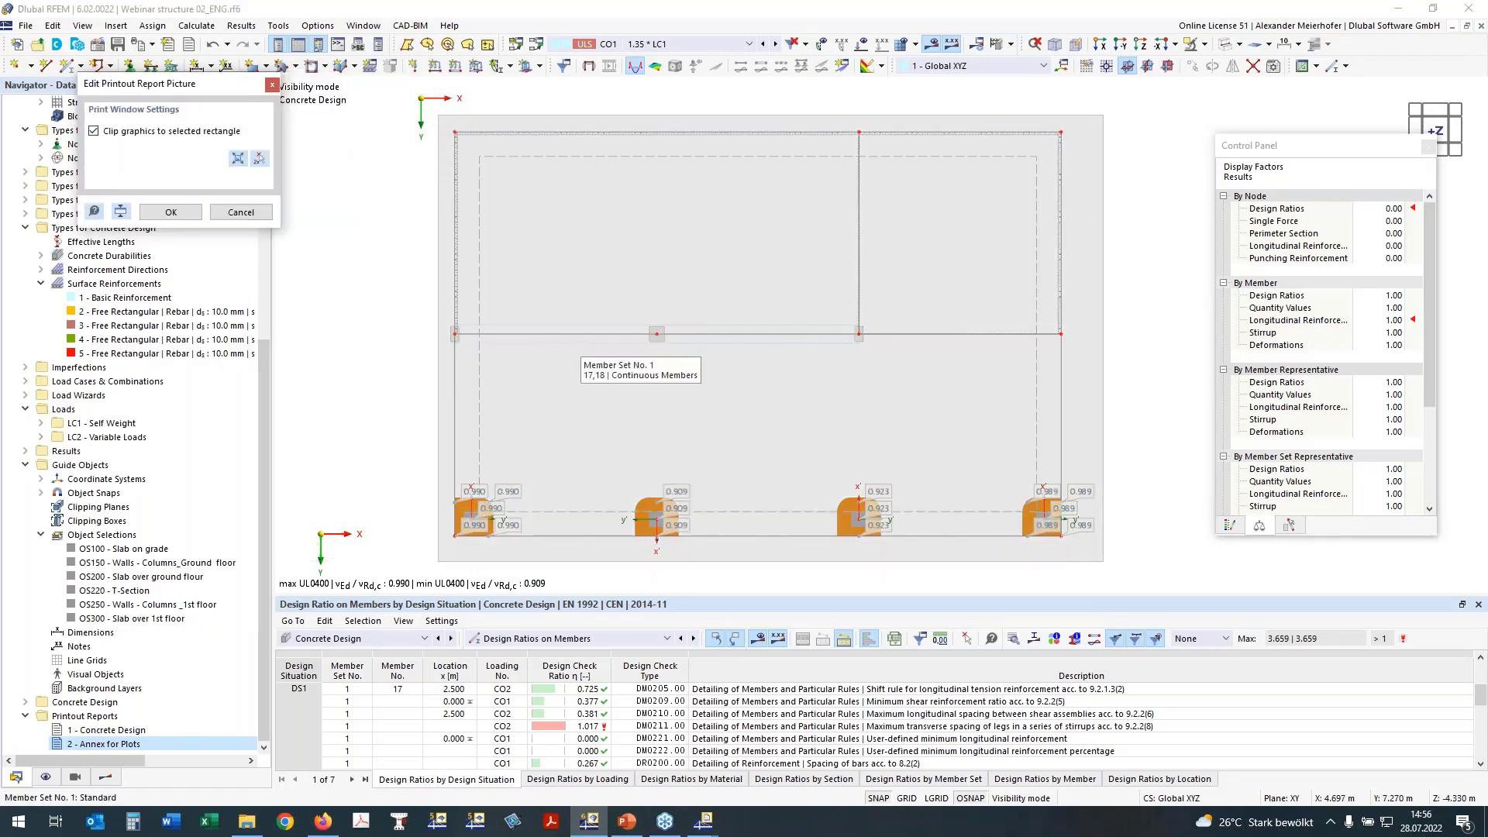
{"action": "left_click", "coordinate": [171, 212]}
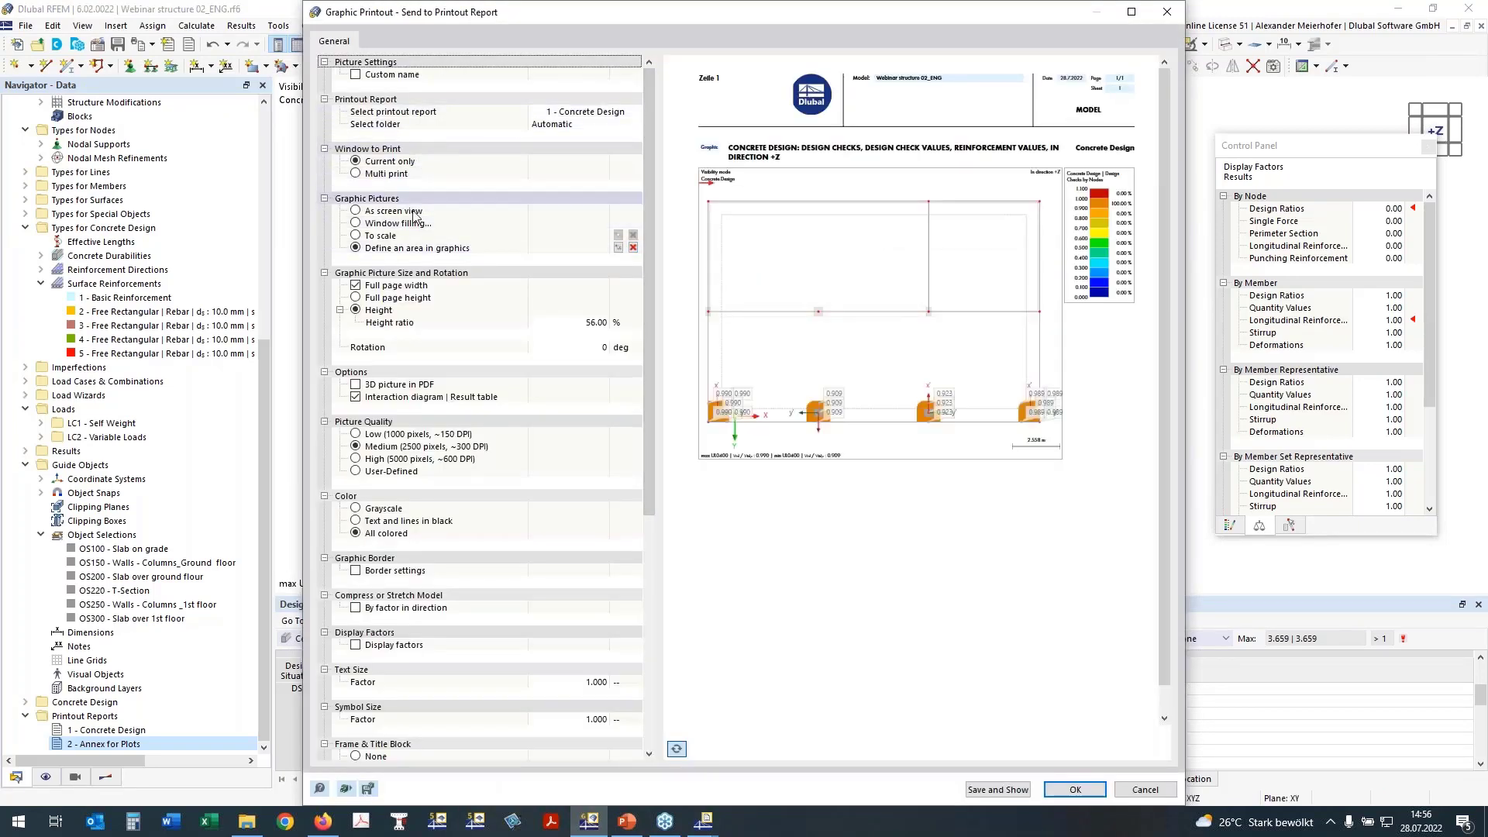
Step: Switch the graphic printout to multi print and exclude the model and load pictures
{"action": "left_click", "coordinate": [358, 173]}
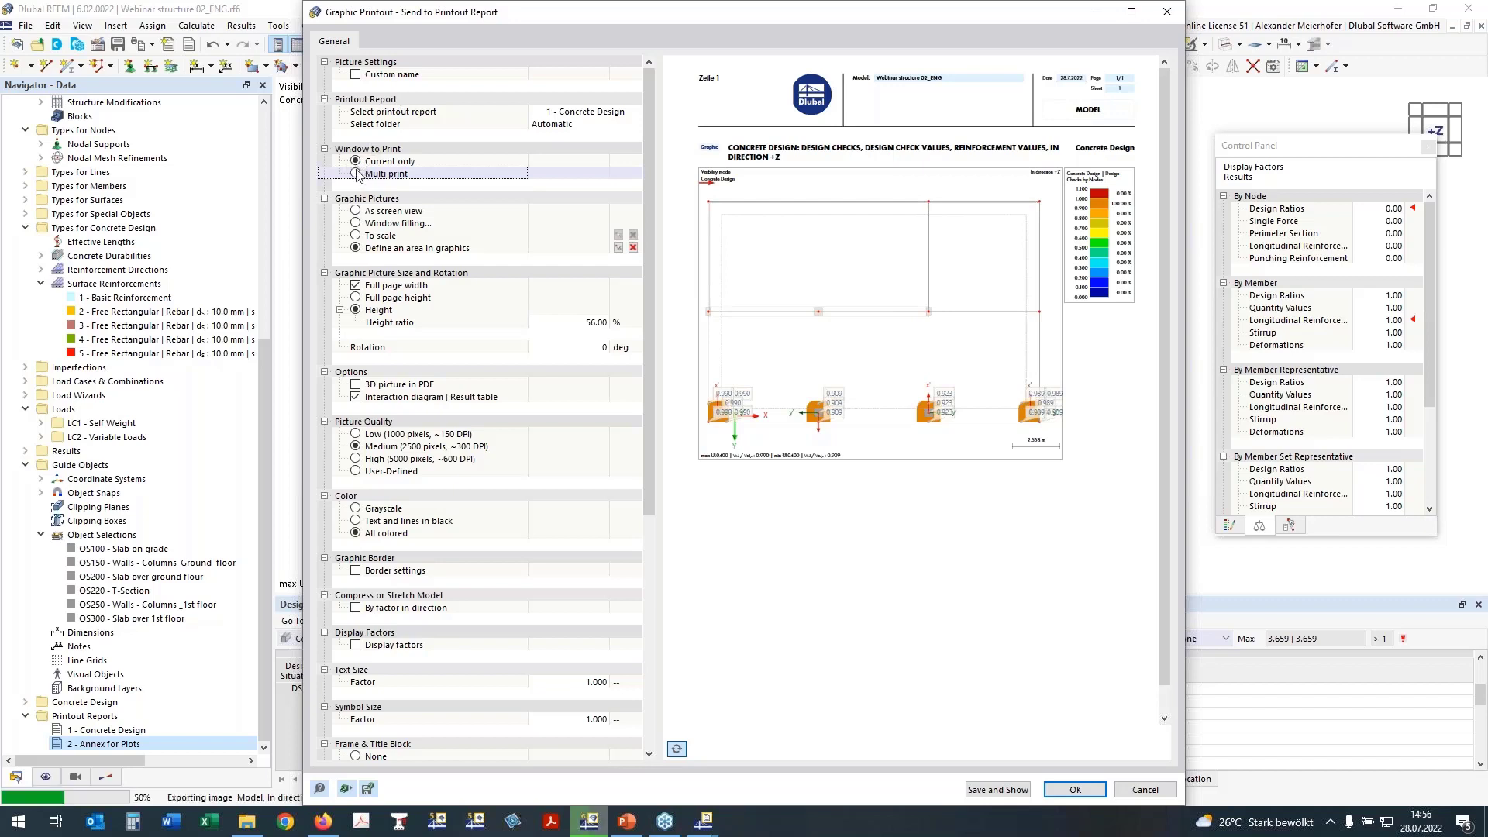
{"action": "left_click", "coordinate": [356, 174]}
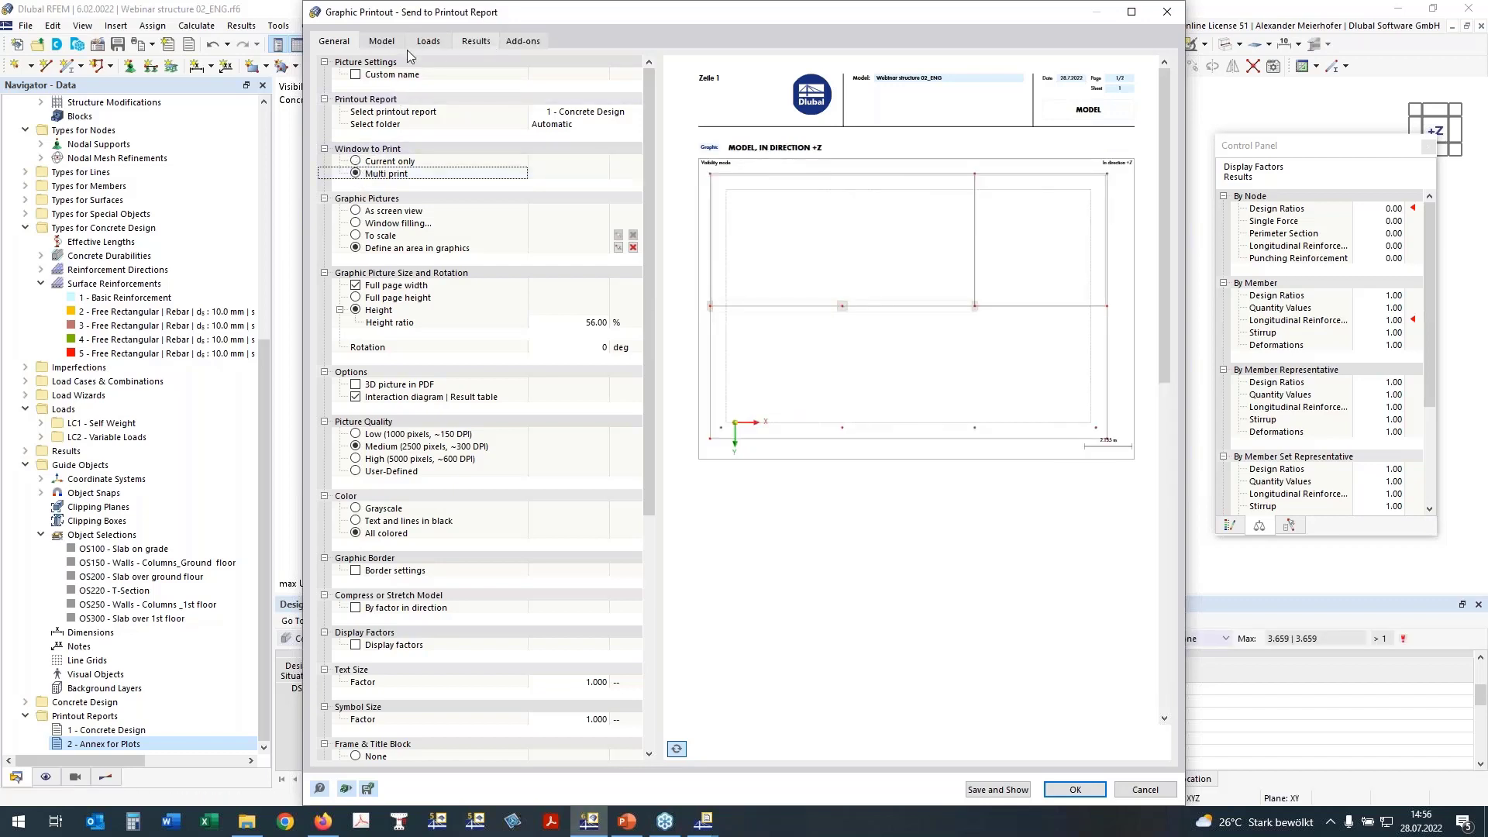
{"action": "left_click", "coordinate": [381, 41]}
{"action": "left_click", "coordinate": [340, 62]}
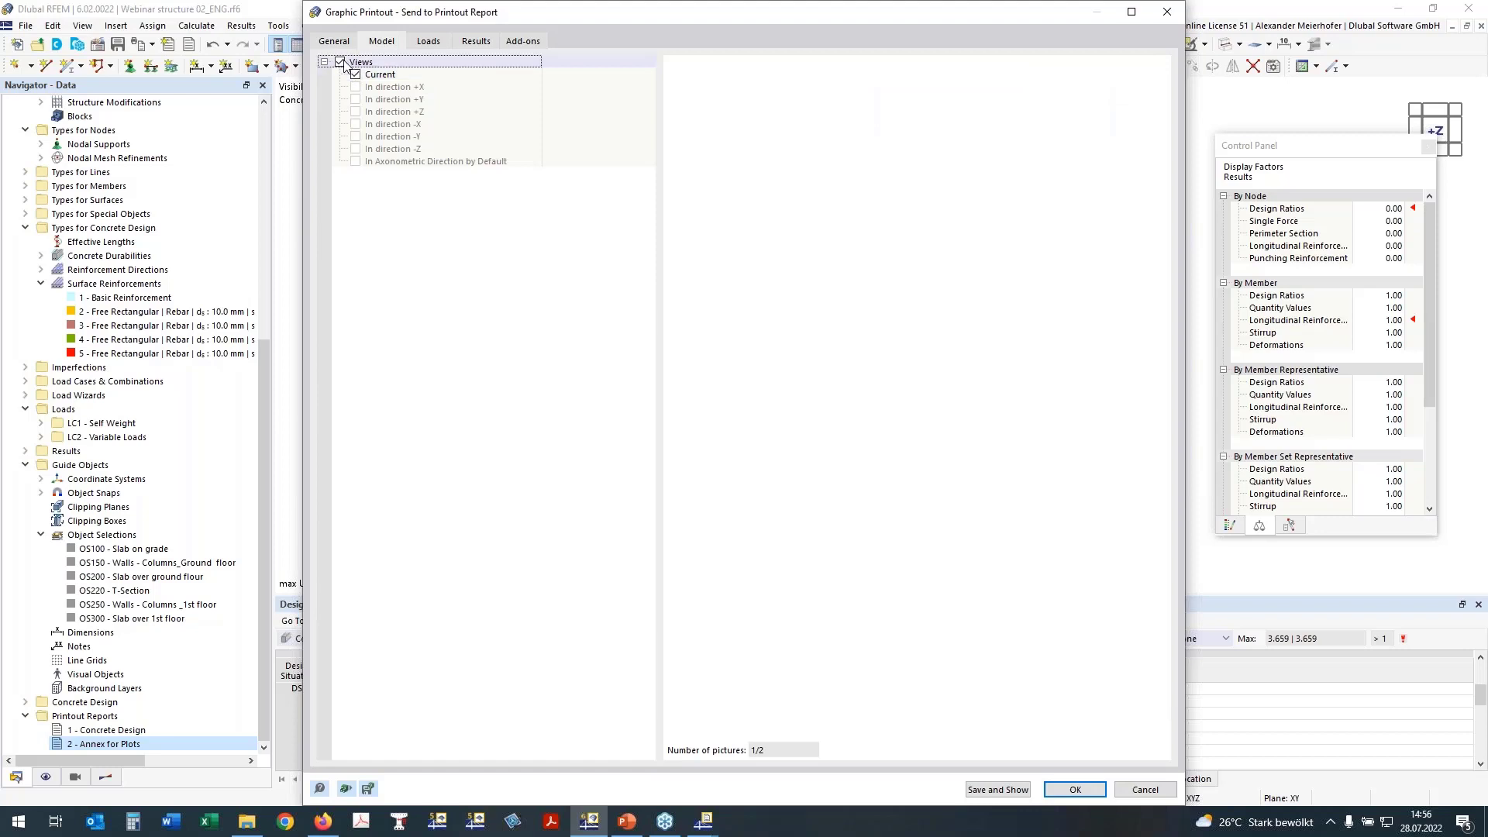
{"action": "left_click", "coordinate": [428, 41]}
{"action": "left_click", "coordinate": [340, 62]}
{"action": "left_click", "coordinate": [476, 41]}
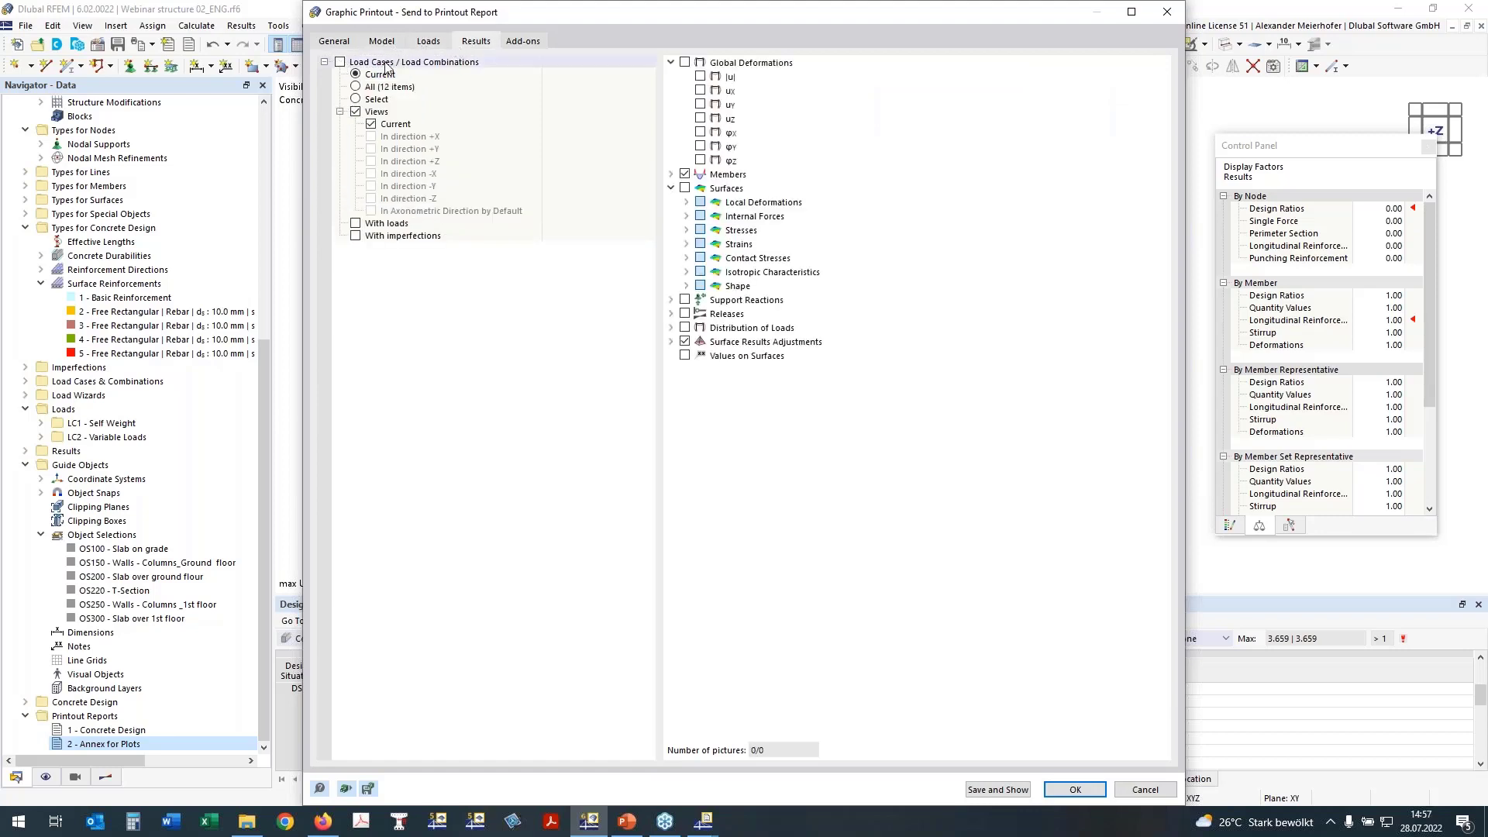
Step: Include the Concrete Design checks on surfaces UL0101.01, UL0101.02, UL0101.03 and UL0101.04 in the multi print
{"action": "left_click", "coordinate": [521, 41]}
{"action": "left_click_drag", "start_coordinate": [696, 14], "coordinate": [547, 14]}
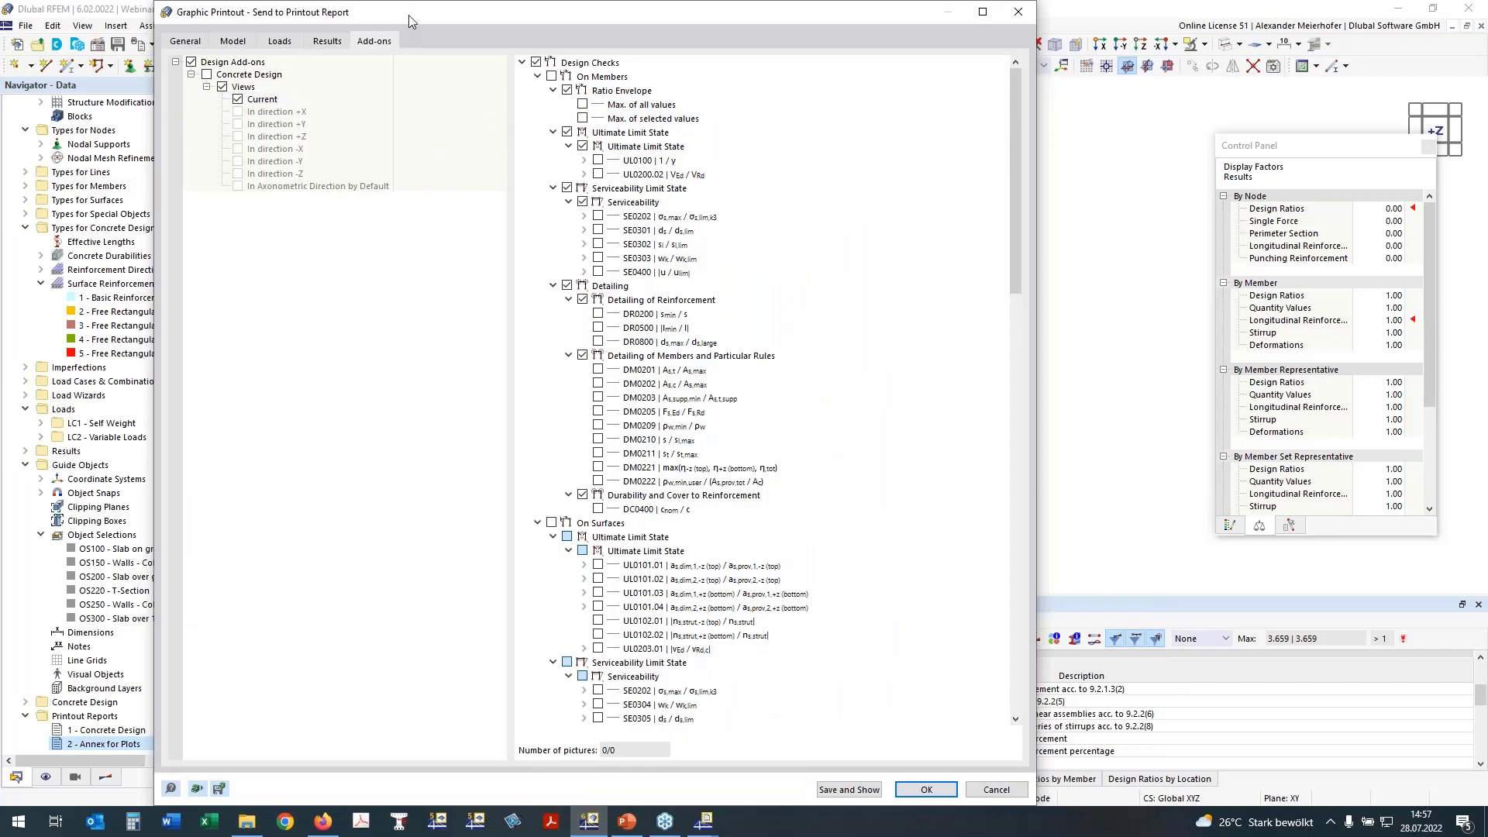
{"action": "left_click_drag", "start_coordinate": [448, 19], "coordinate": [597, 32]}
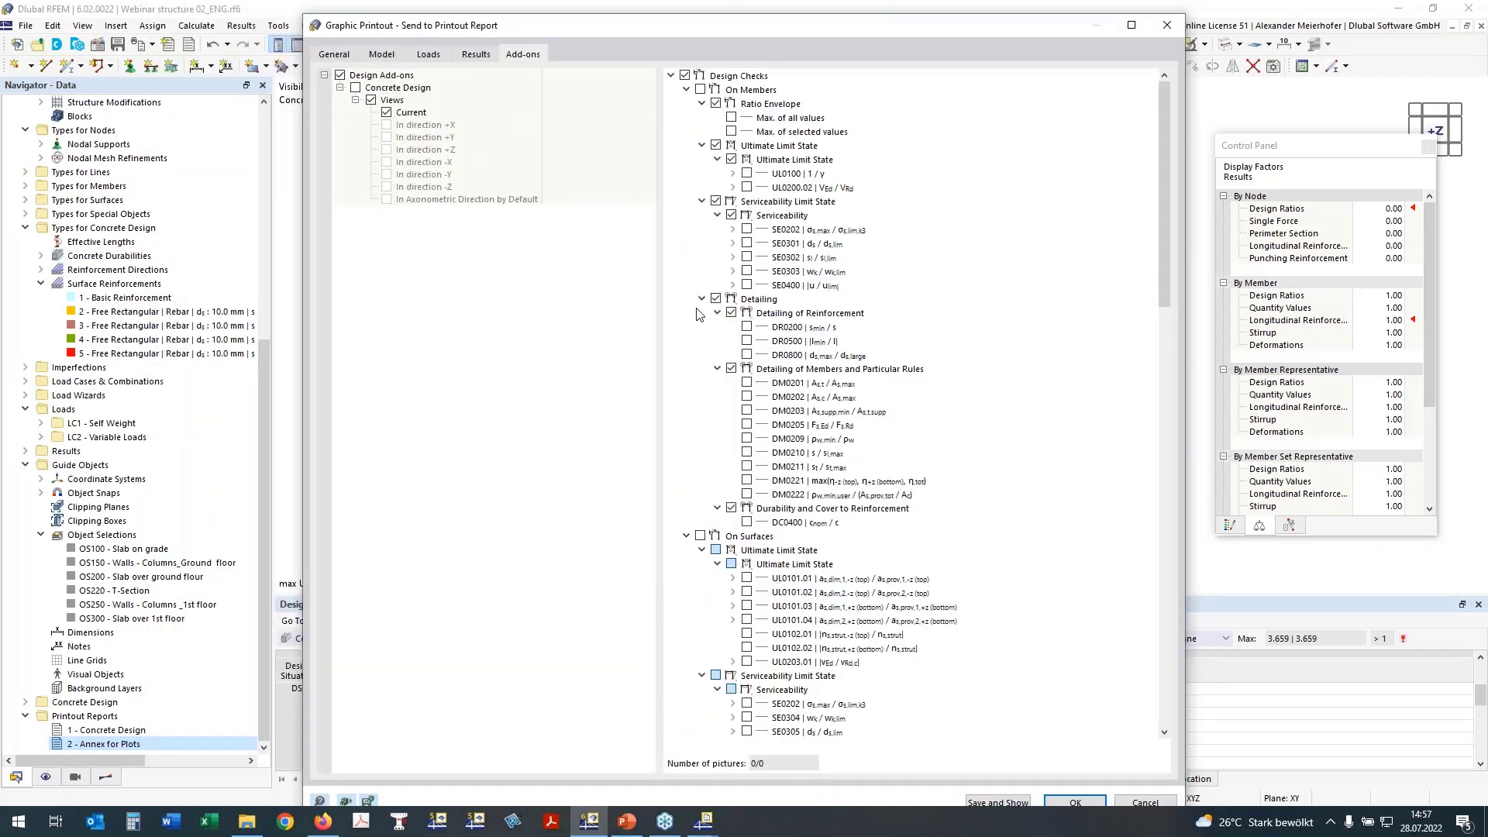
{"action": "left_click", "coordinate": [687, 90]}
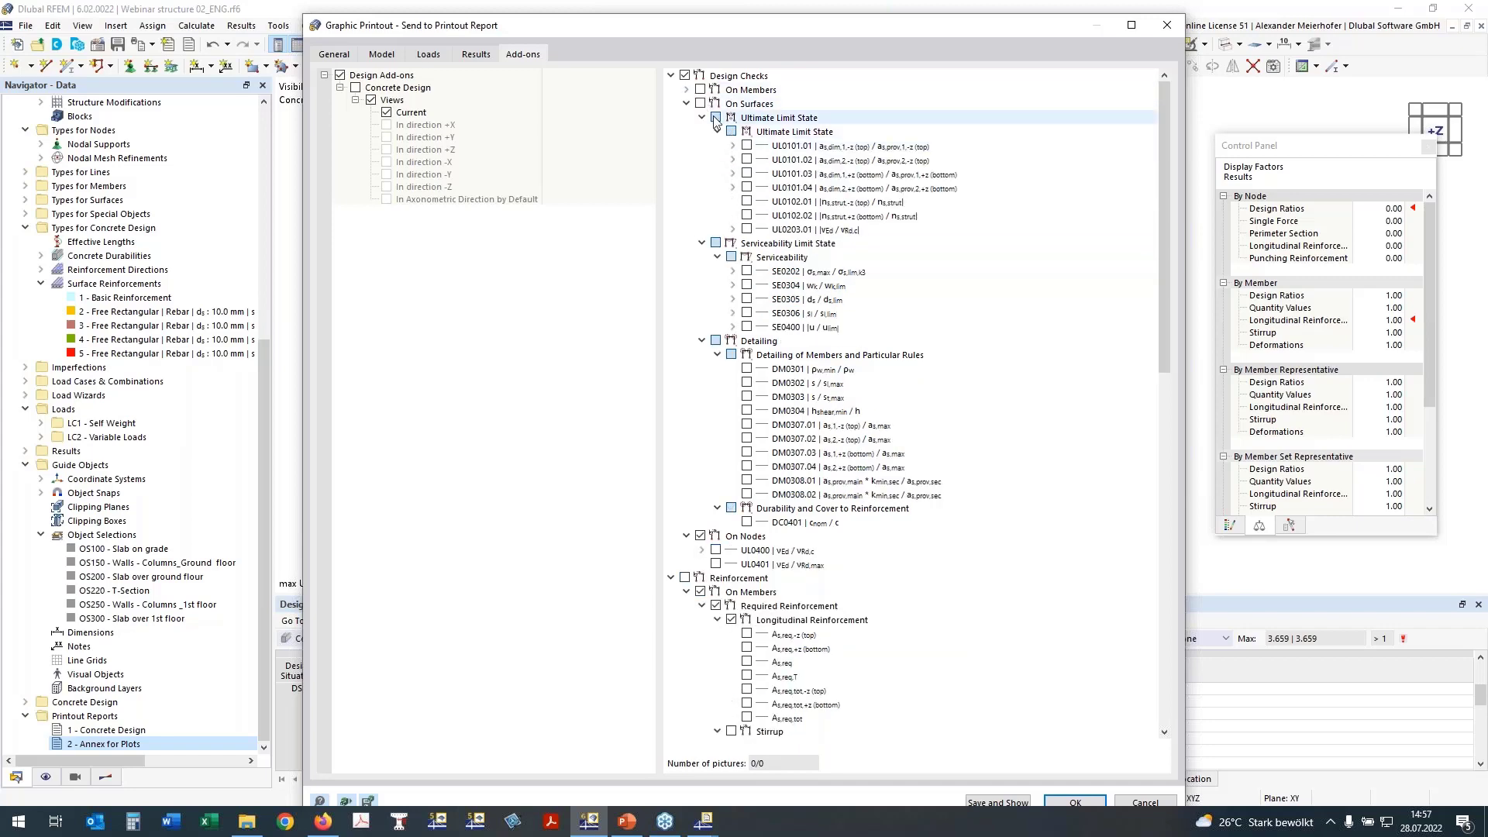
{"action": "left_click", "coordinate": [701, 104]}
{"action": "left_click", "coordinate": [746, 145]}
{"action": "left_click", "coordinate": [746, 160]}
{"action": "left_click", "coordinate": [746, 173]}
{"action": "left_click", "coordinate": [747, 188]}
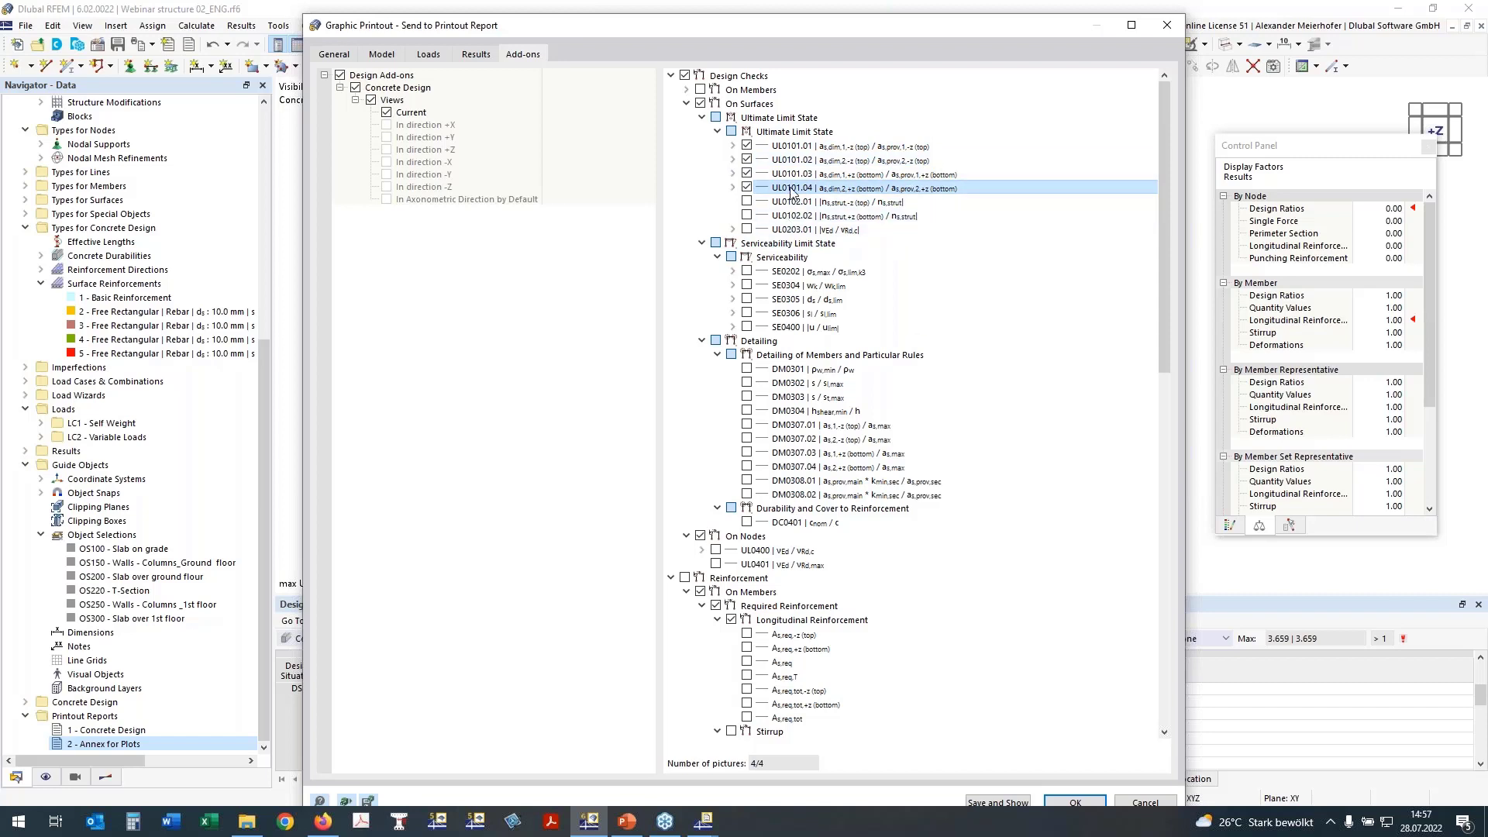
Step: Add surface checks SE0304 with top and bottom crack widths wk and SE0400 with deformation uz to the multi print
{"action": "left_click", "coordinate": [746, 285]}
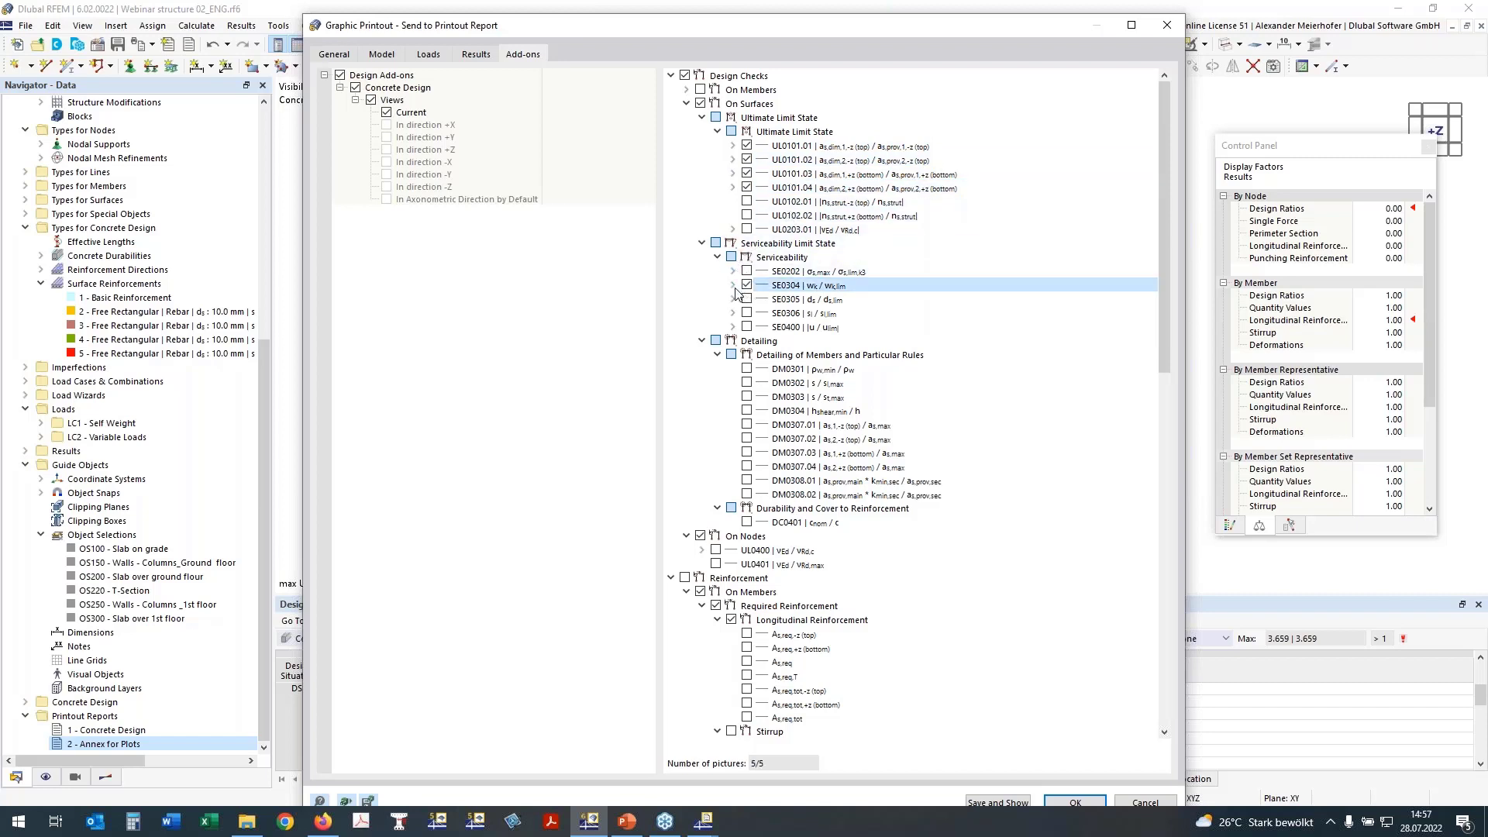
{"action": "left_click", "coordinate": [733, 285]}
{"action": "left_click", "coordinate": [761, 299]}
{"action": "left_click", "coordinate": [761, 313]}
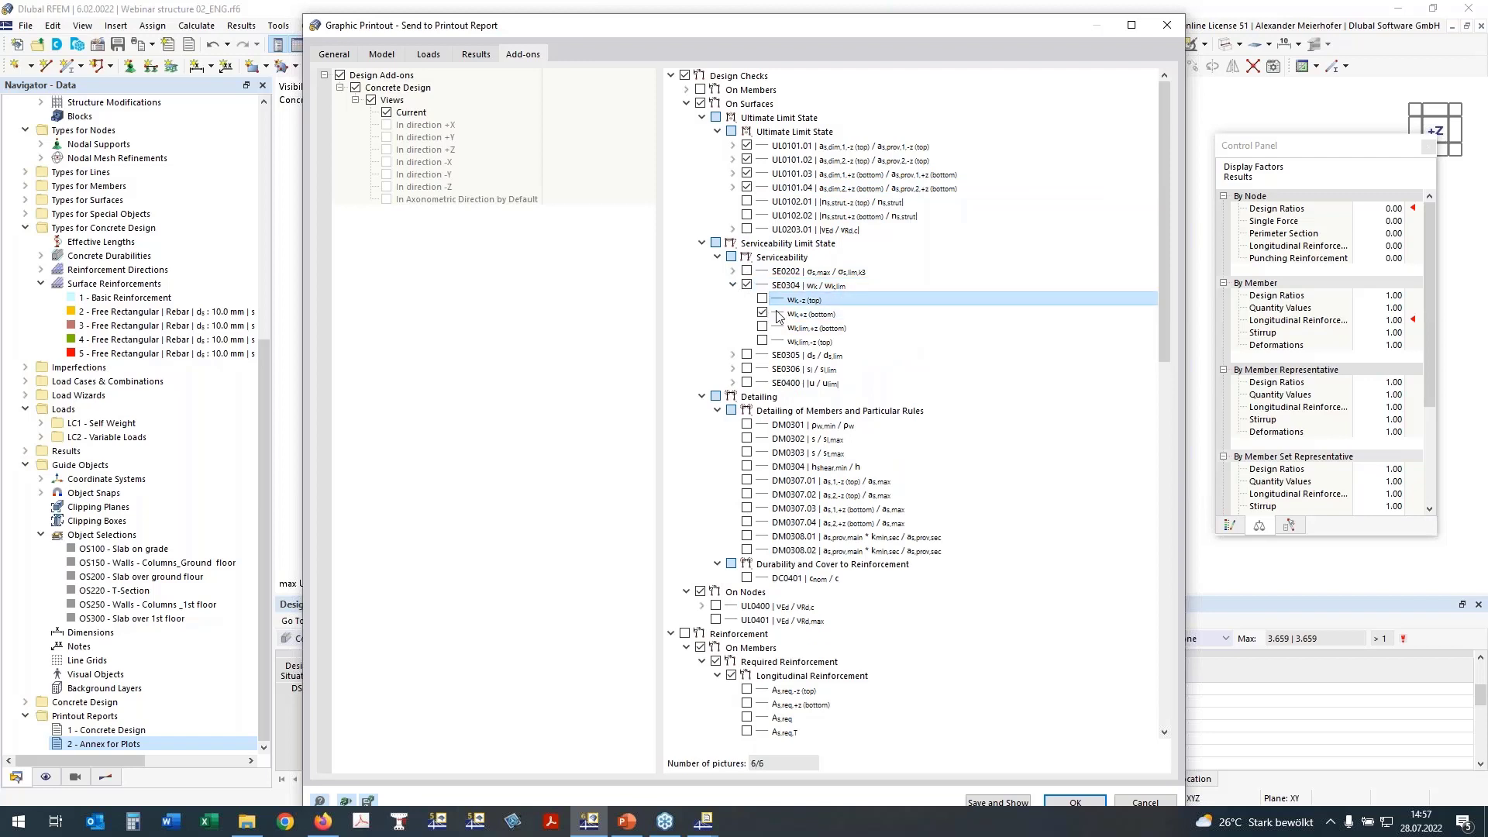
{"action": "left_click", "coordinate": [746, 382]}
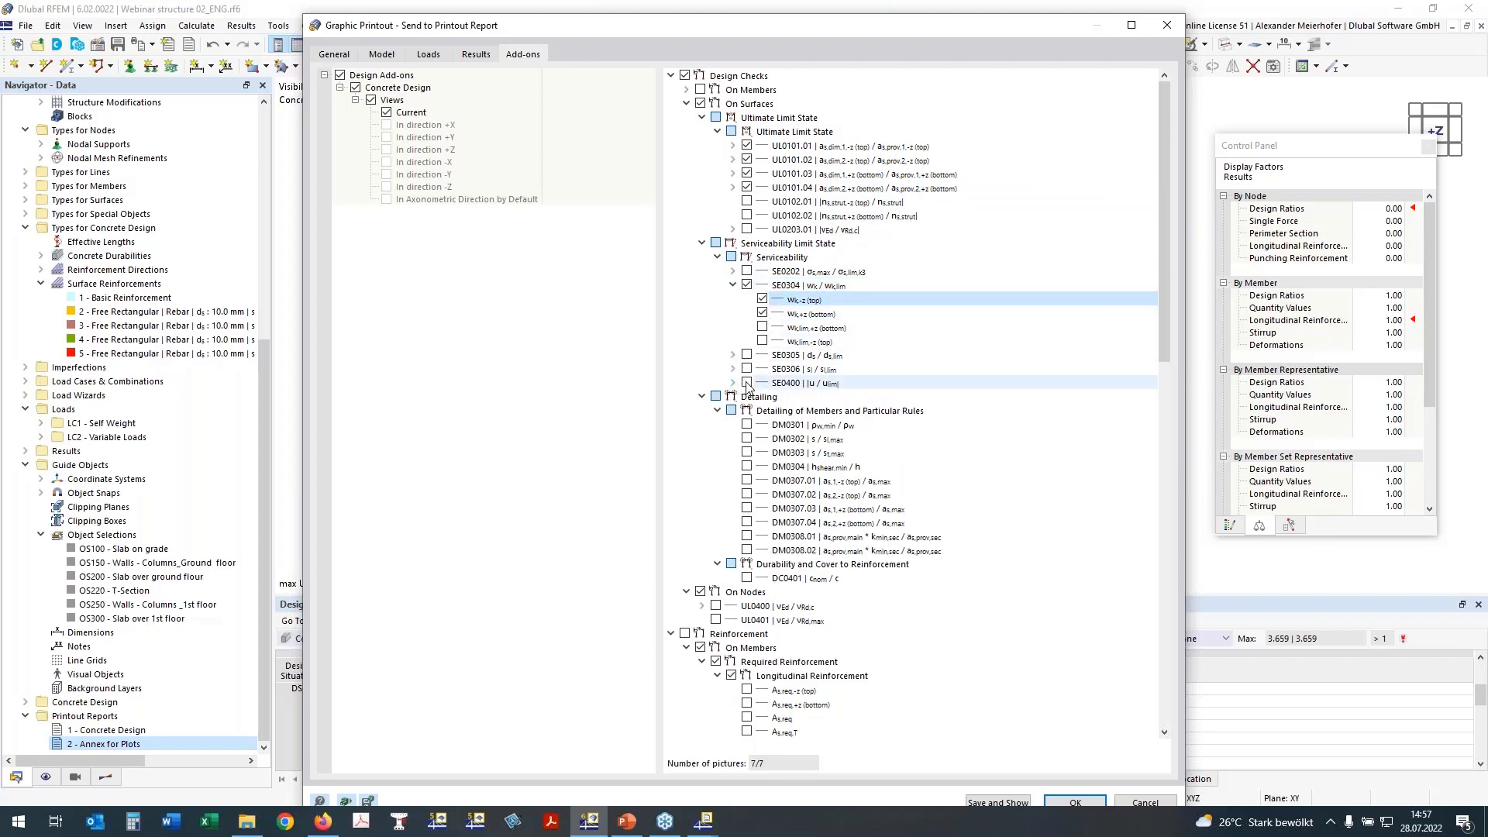
{"action": "left_click", "coordinate": [732, 382]}
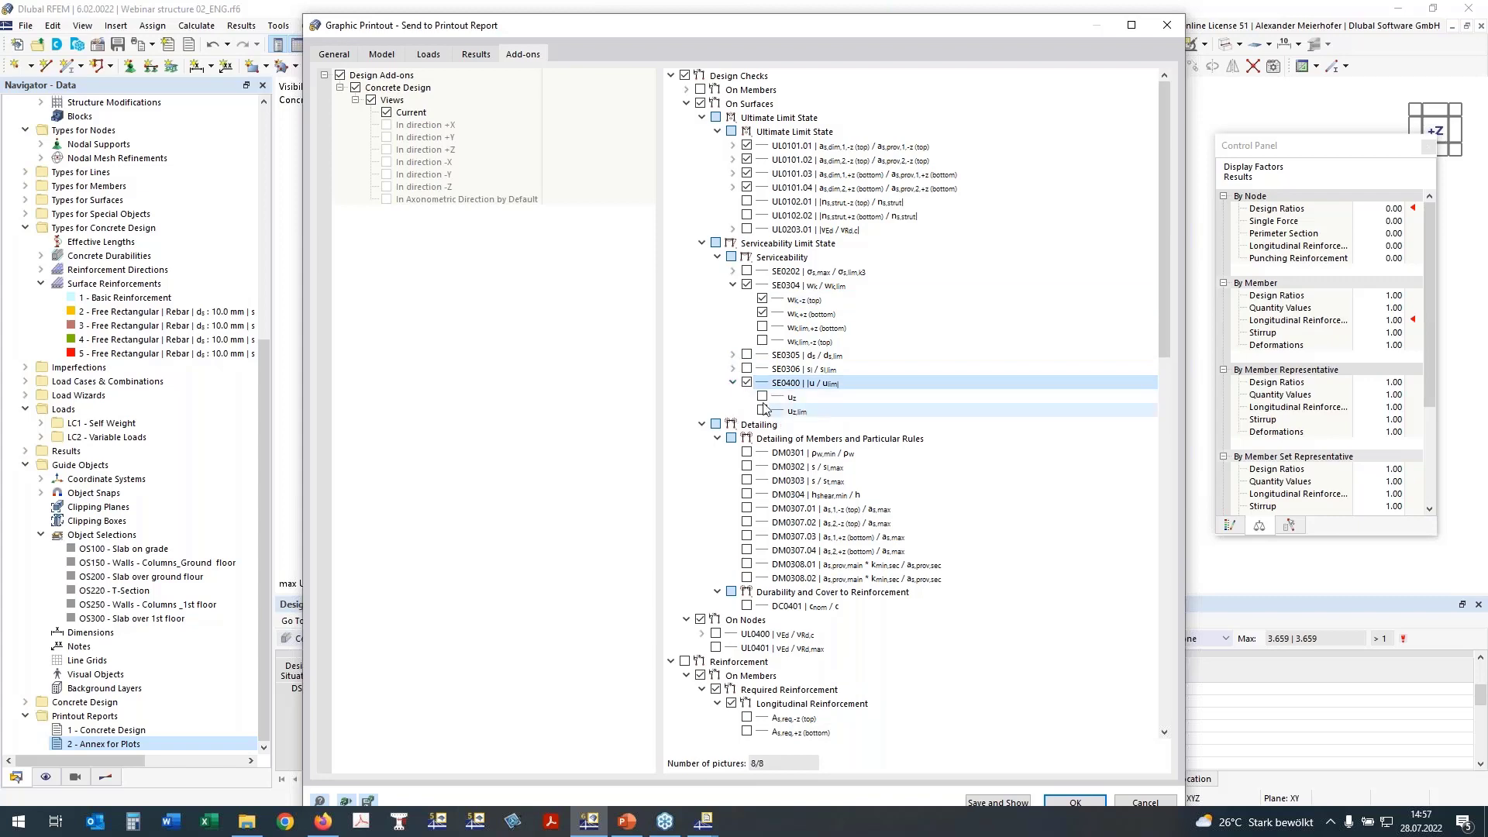
{"action": "left_click", "coordinate": [762, 396]}
Step: Add the punching check UL0400 on nodes together with its vEd values to the multi print
{"action": "scroll", "coordinate": [826, 341], "scroll_direction": "down", "scroll_amount": 5}
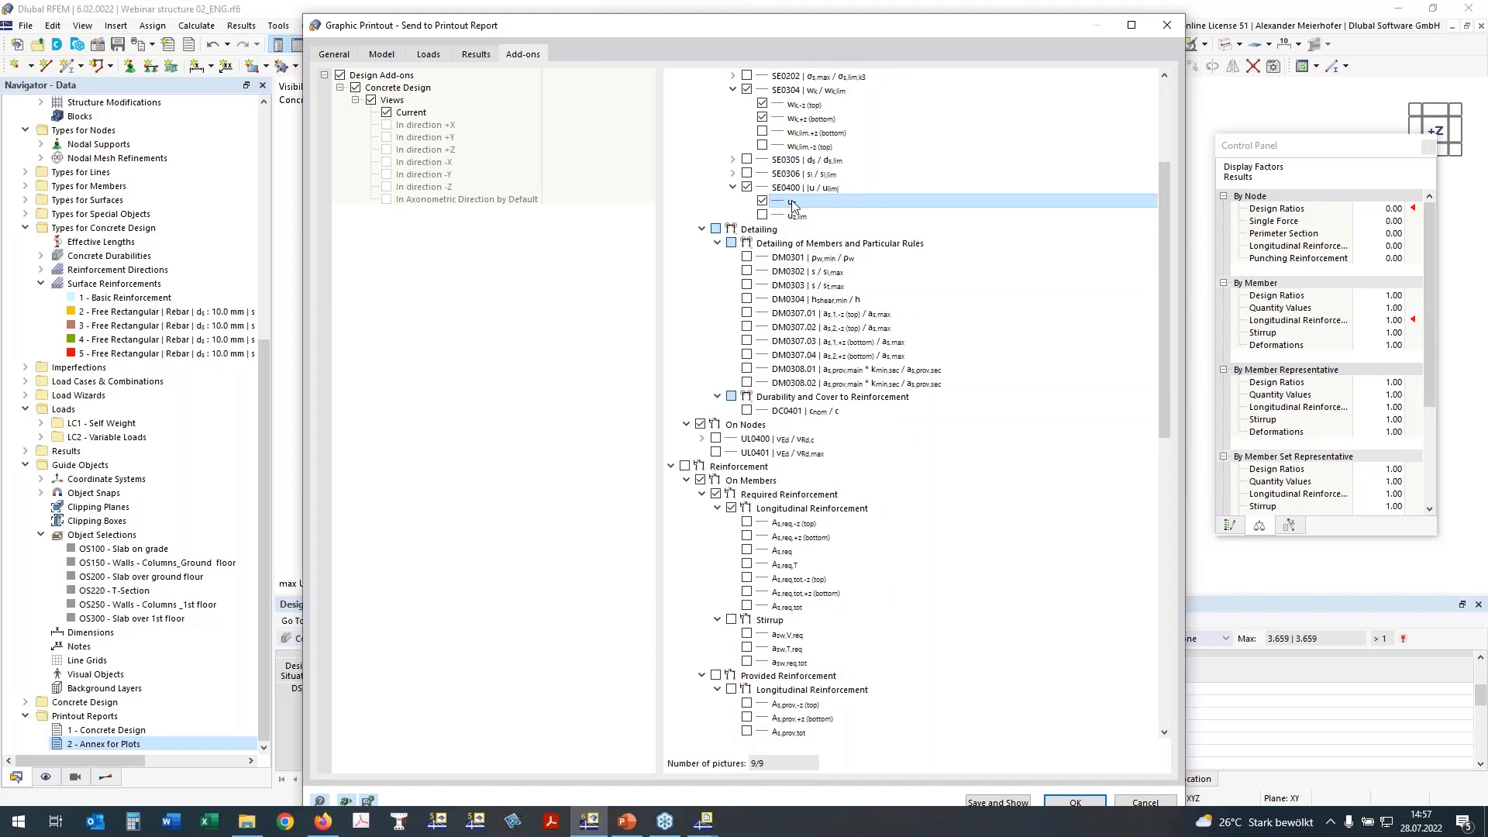
{"action": "left_click", "coordinate": [703, 230]}
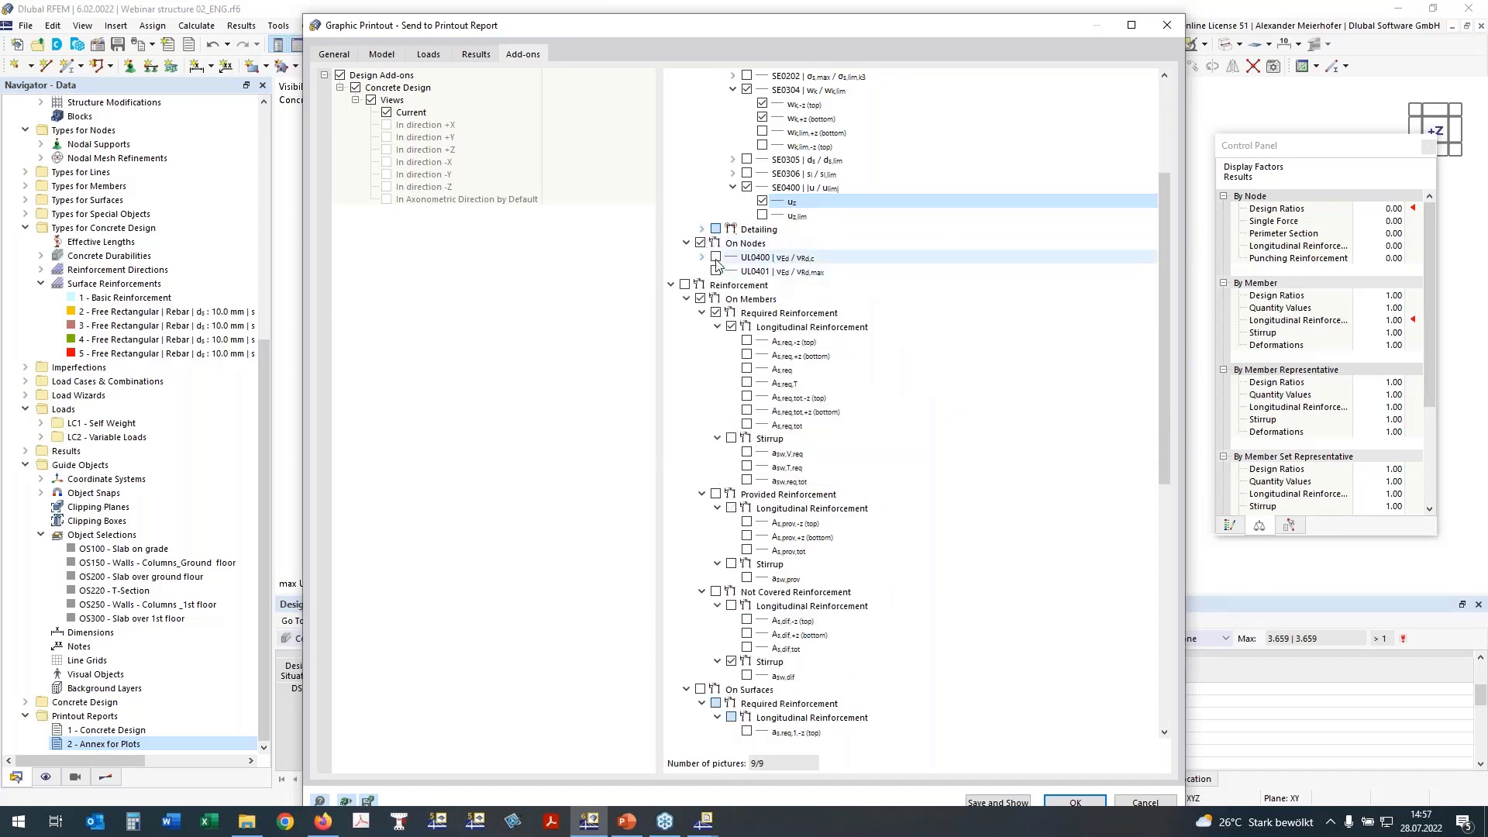
{"action": "left_click", "coordinate": [716, 264]}
{"action": "left_click", "coordinate": [709, 258]}
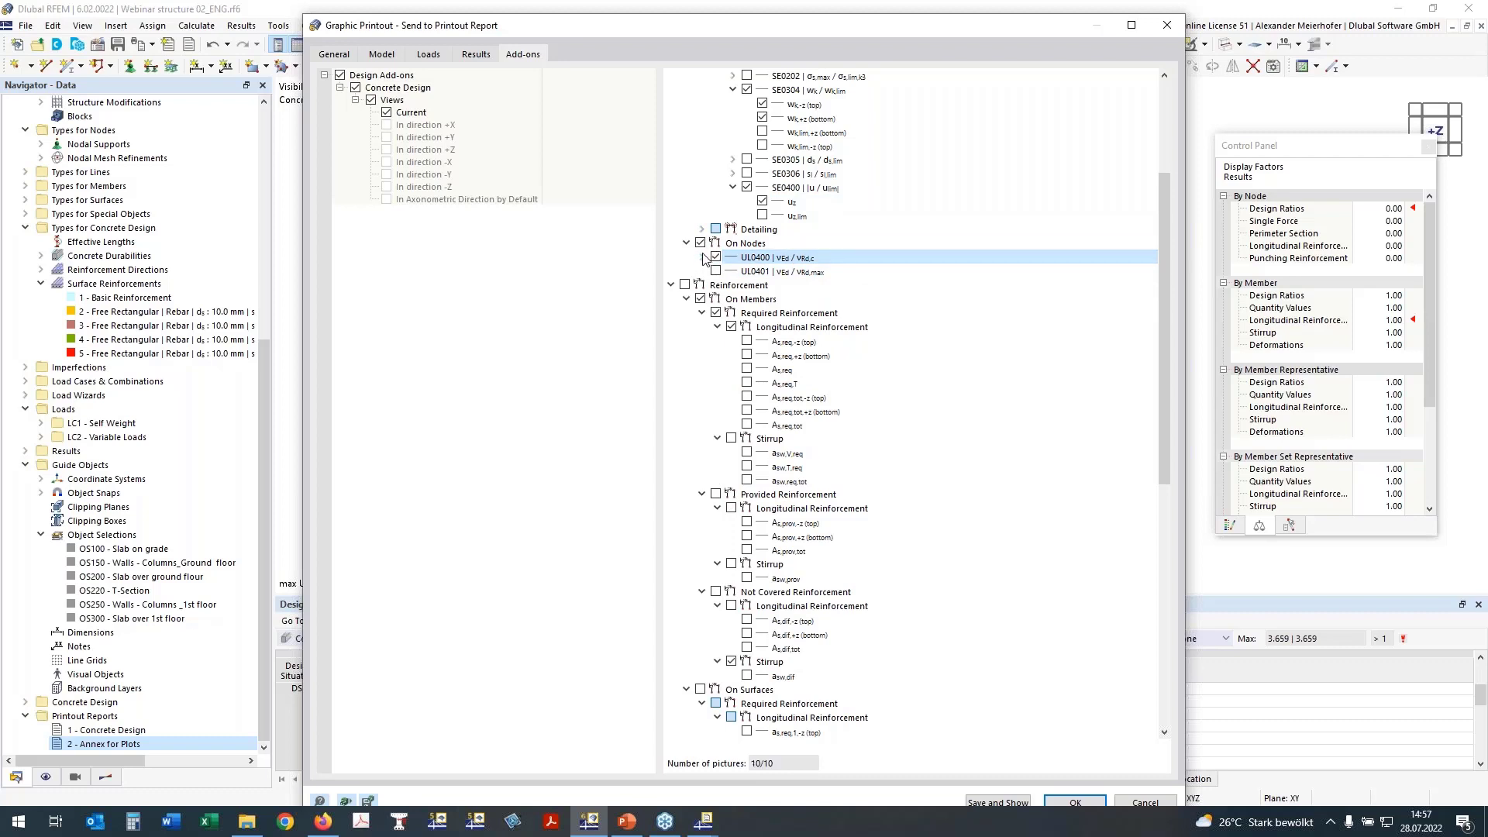
{"action": "left_click", "coordinate": [702, 258]}
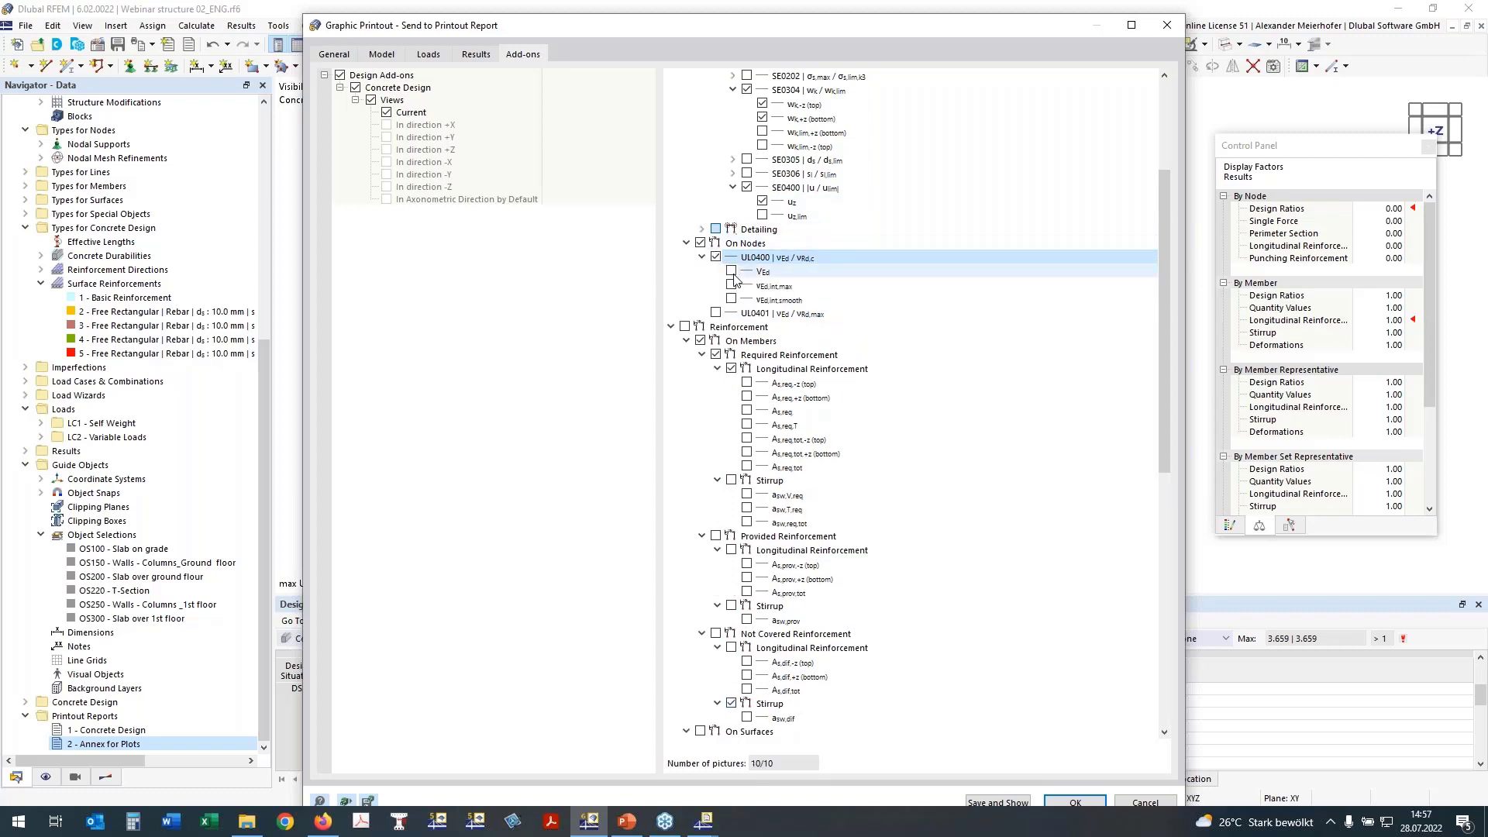
{"action": "left_click", "coordinate": [763, 273]}
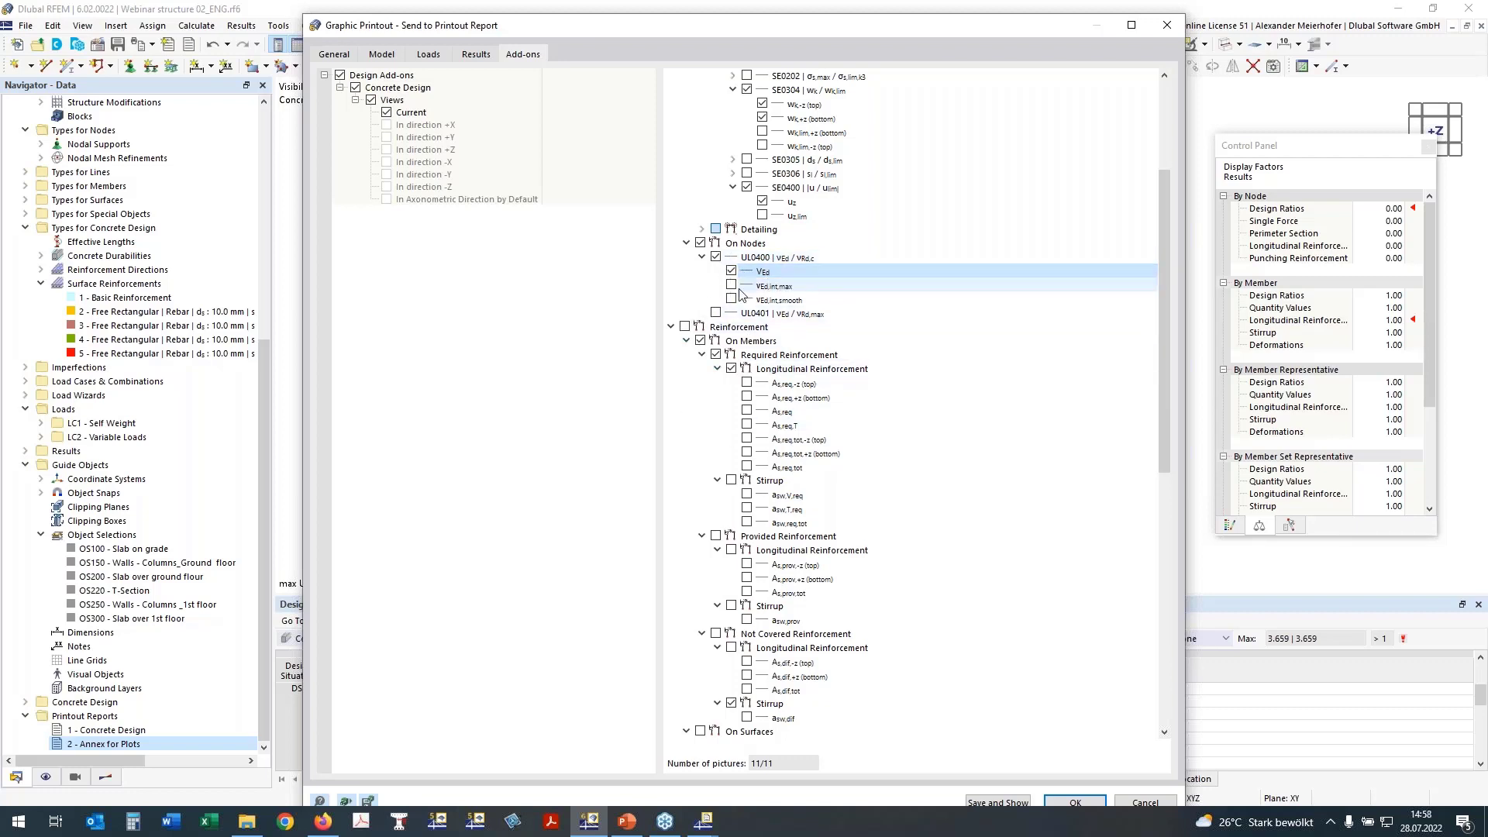
Step: Enable reinforcement pictures, exclude members, and include required longitudinal surface reinforcement in directions 1 and 2, top and bottom
{"action": "left_click", "coordinate": [685, 327]}
{"action": "left_click", "coordinate": [701, 341]}
{"action": "left_click", "coordinate": [687, 341]}
{"action": "left_click", "coordinate": [750, 400]}
{"action": "left_click", "coordinate": [747, 396]}
{"action": "left_click", "coordinate": [747, 411]}
{"action": "left_click", "coordinate": [747, 424]}
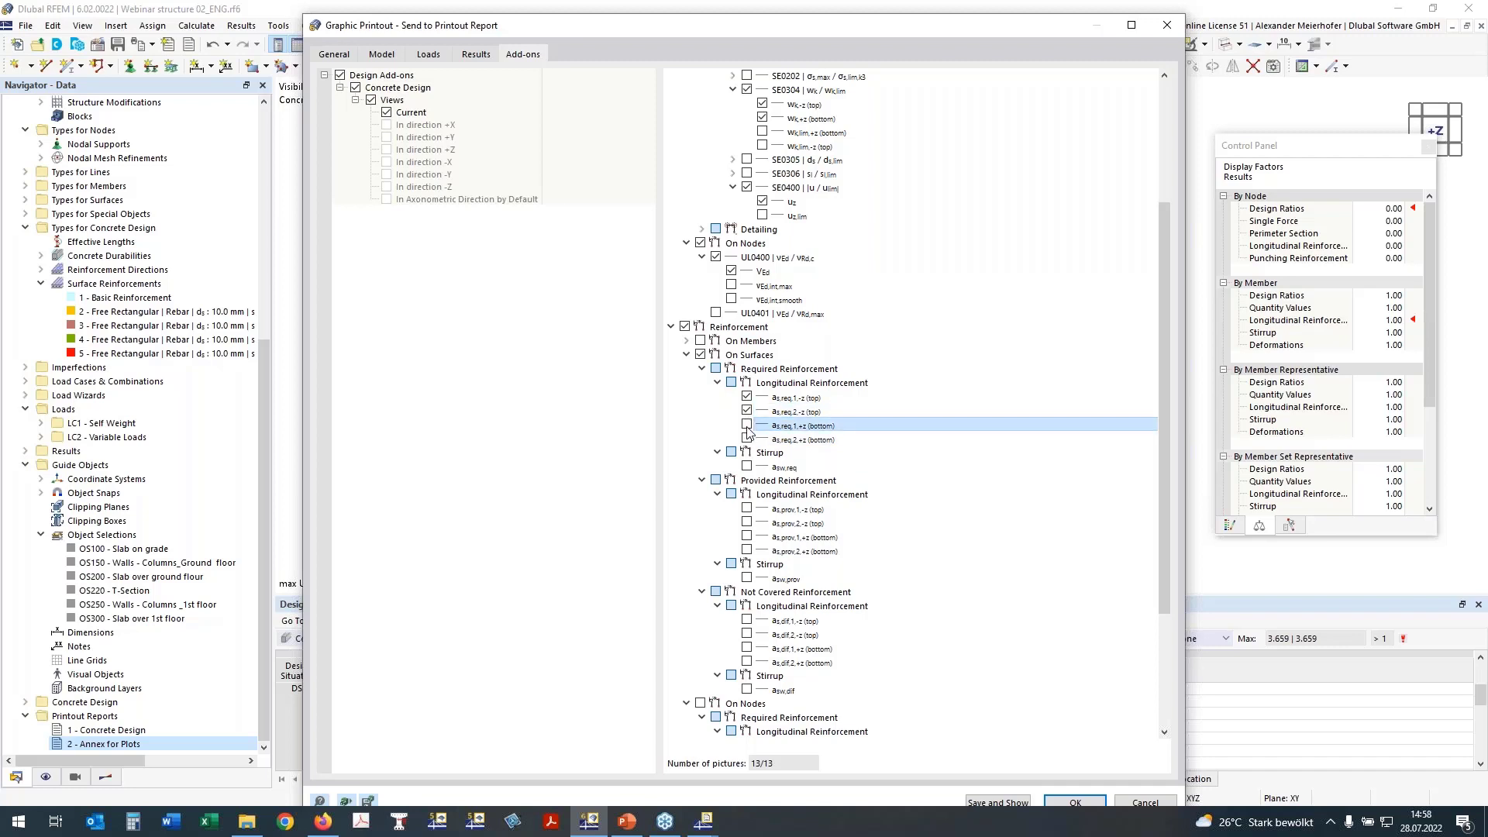
{"action": "left_click", "coordinate": [747, 425]}
{"action": "left_click", "coordinate": [747, 438]}
Step: Include the provided longitudinal surface reinforcement in directions 1 and 2, top and bottom, in the multi print
{"action": "scroll", "coordinate": [747, 465], "scroll_direction": "down", "scroll_amount": 2}
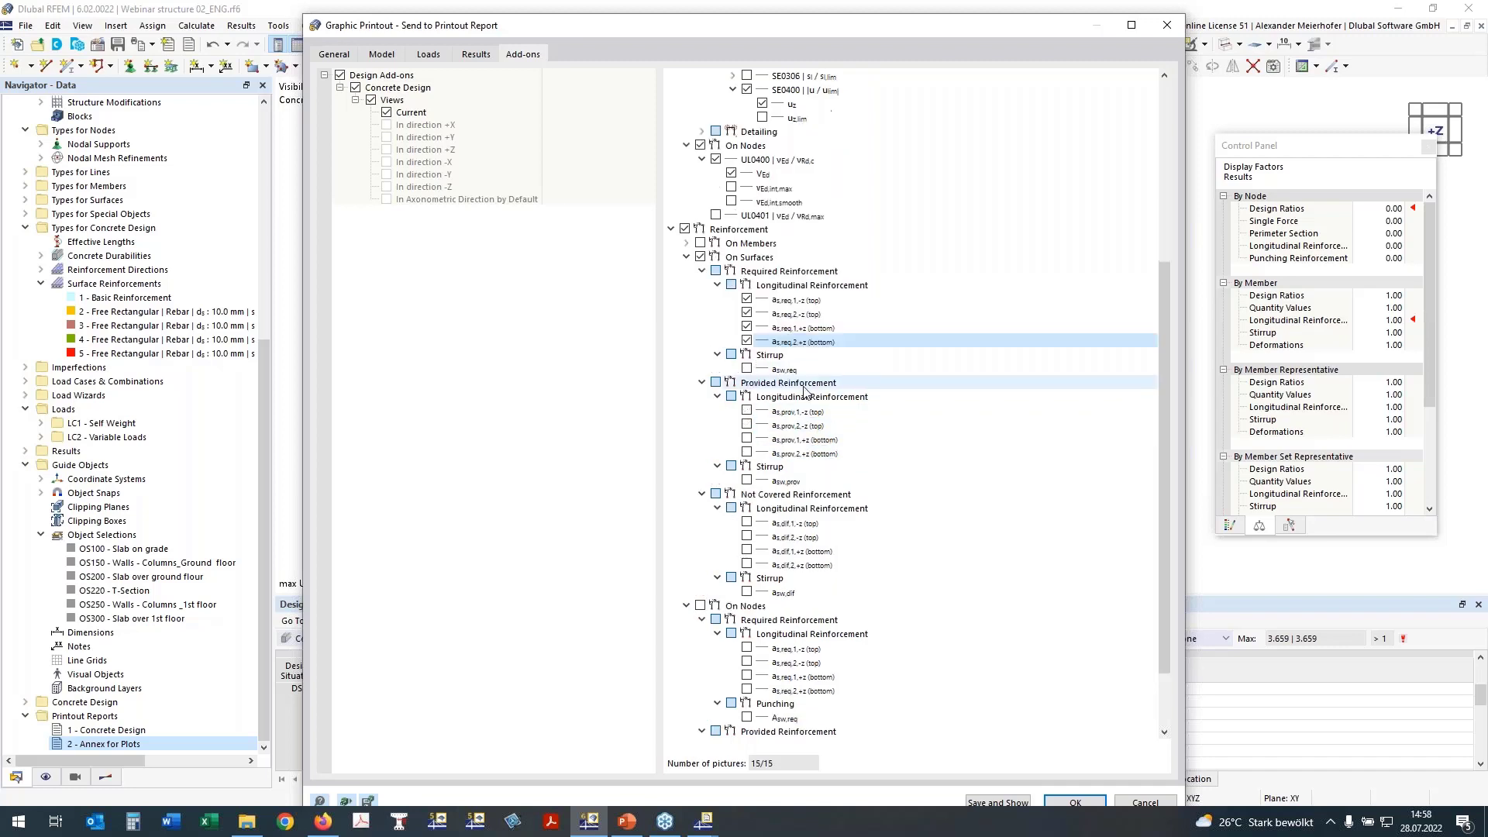
{"action": "left_click", "coordinate": [748, 412]}
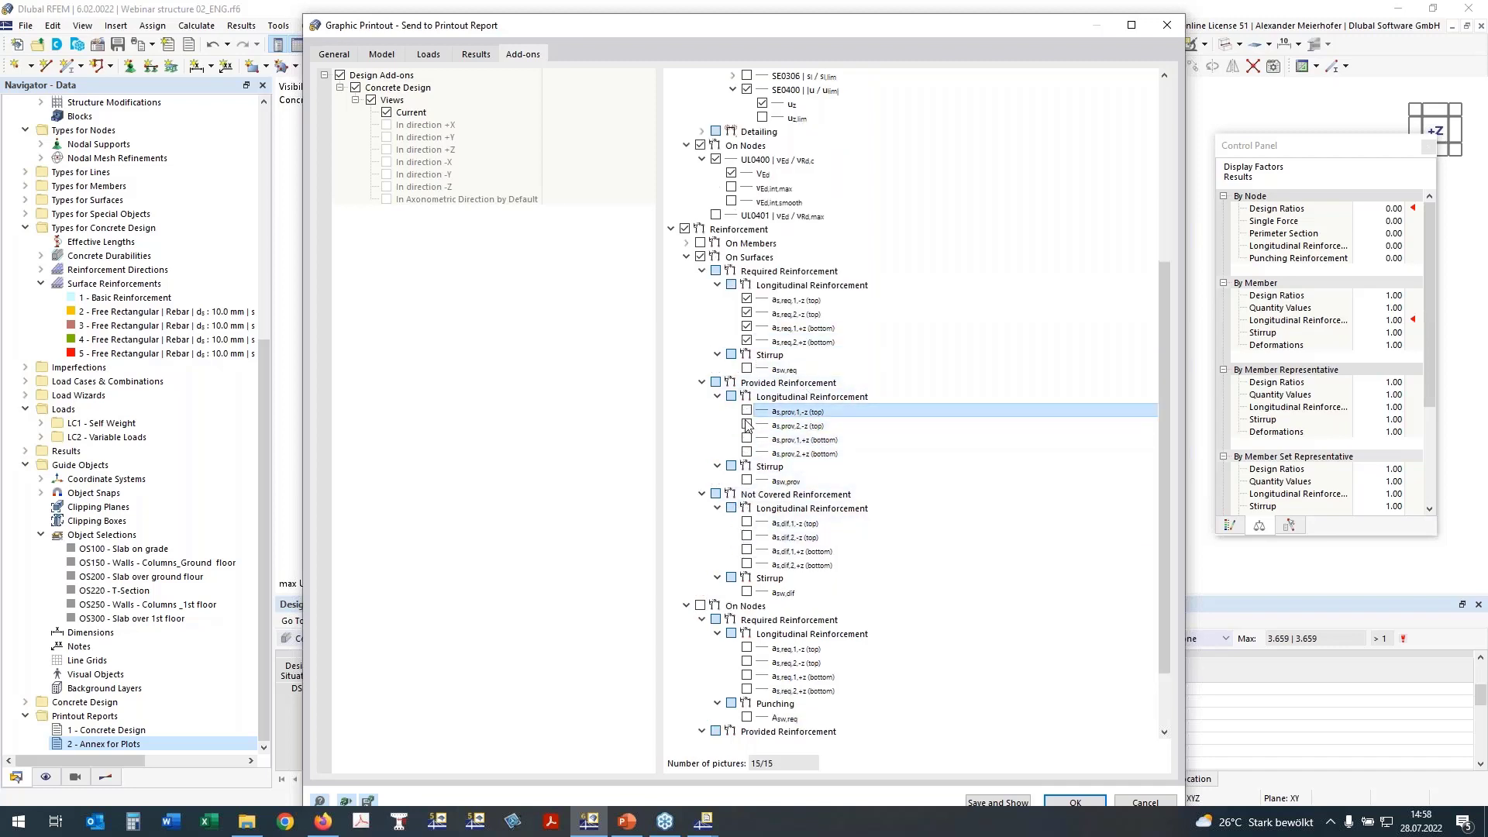
{"action": "left_click", "coordinate": [747, 425]}
{"action": "left_click", "coordinate": [747, 439]}
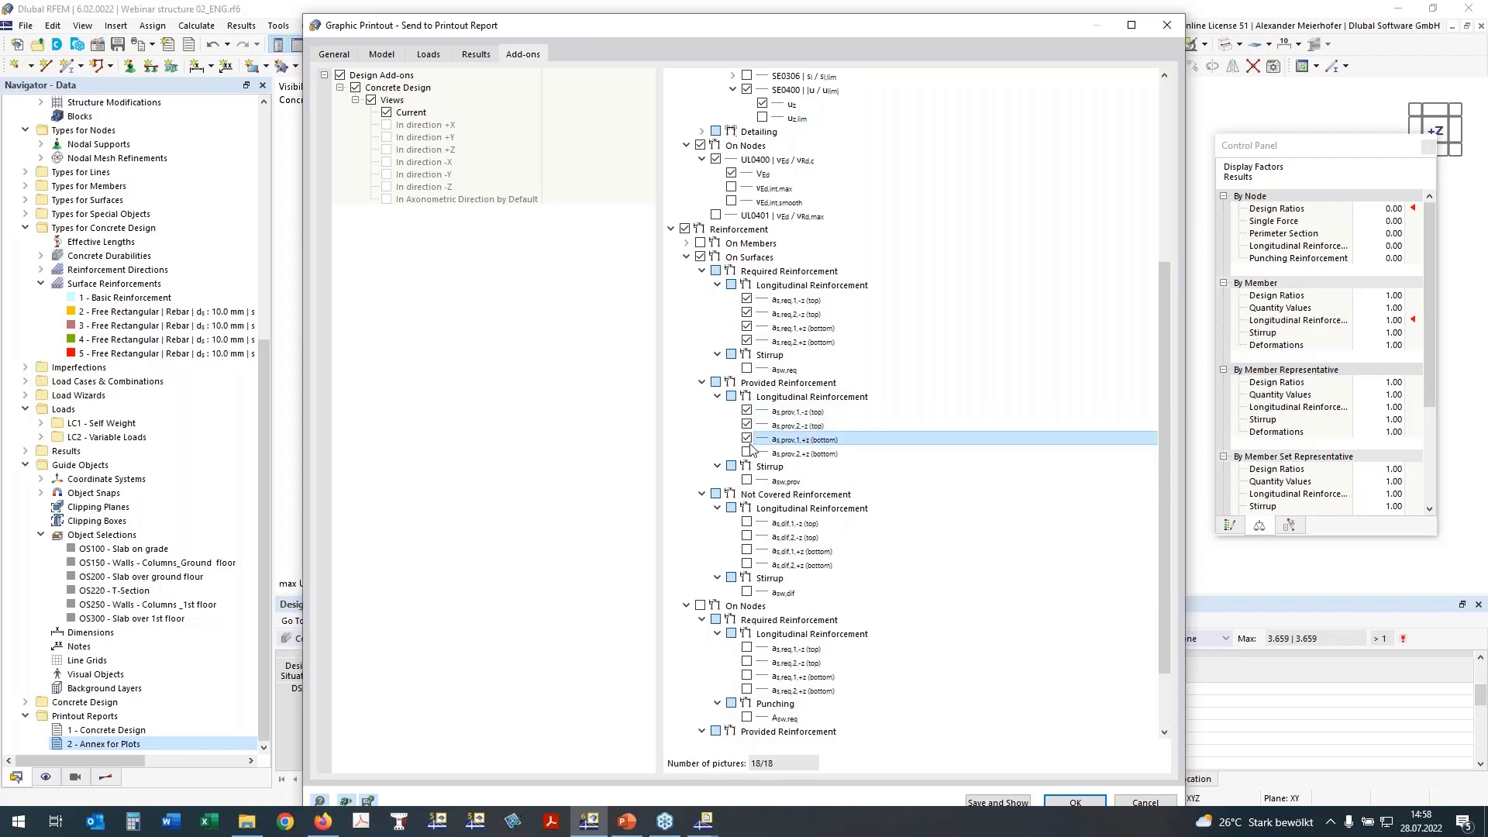
{"action": "left_click", "coordinate": [747, 453]}
Step: Enable reinforcement on nodes with required top longitudinal reinforcement in directions 1 and 2, and save and show the printout
{"action": "scroll", "coordinate": [697, 372], "scroll_direction": "up", "scroll_amount": 1}
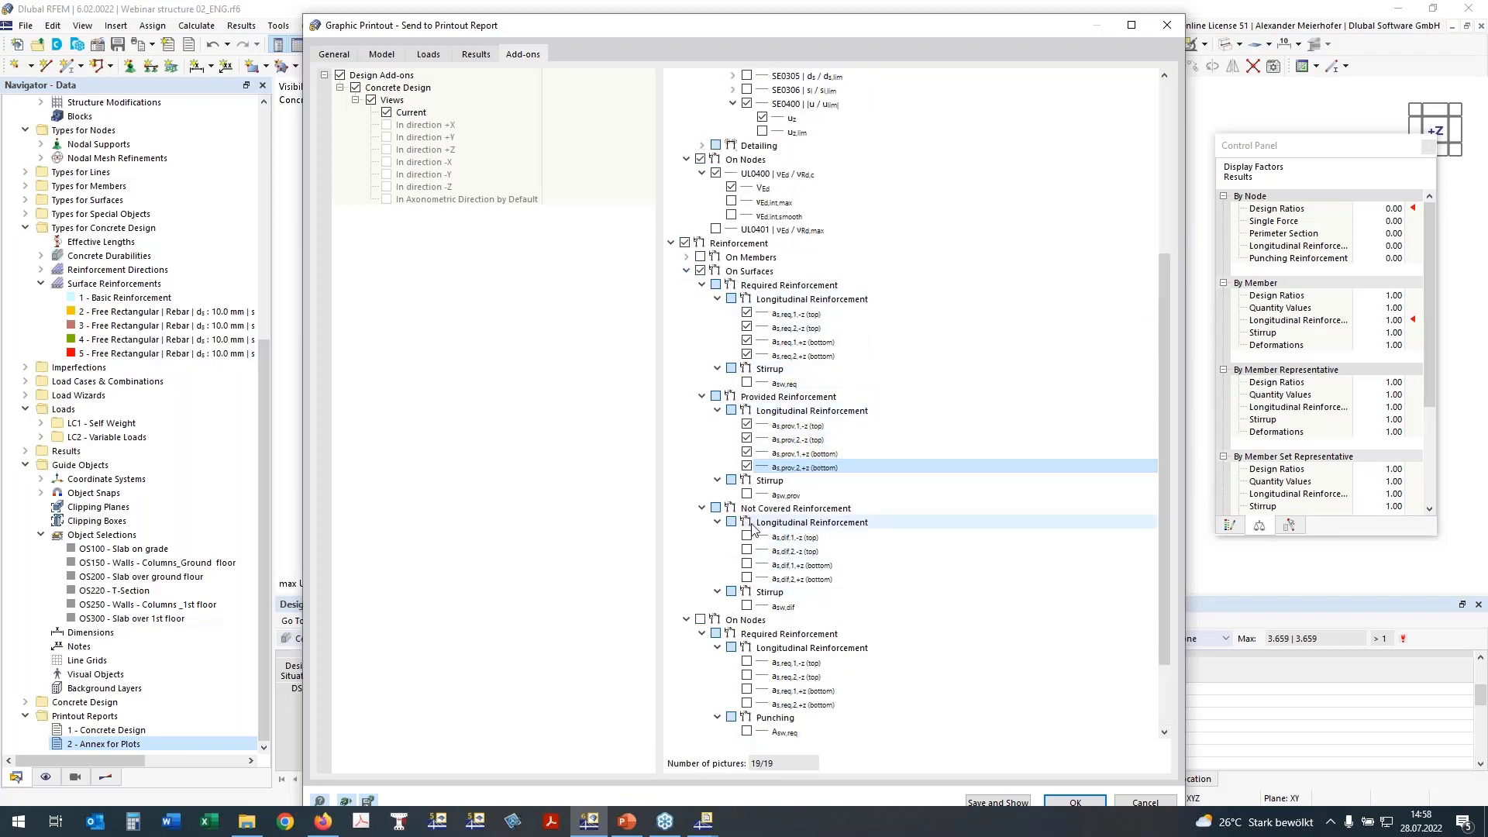
{"action": "left_click", "coordinate": [700, 623]}
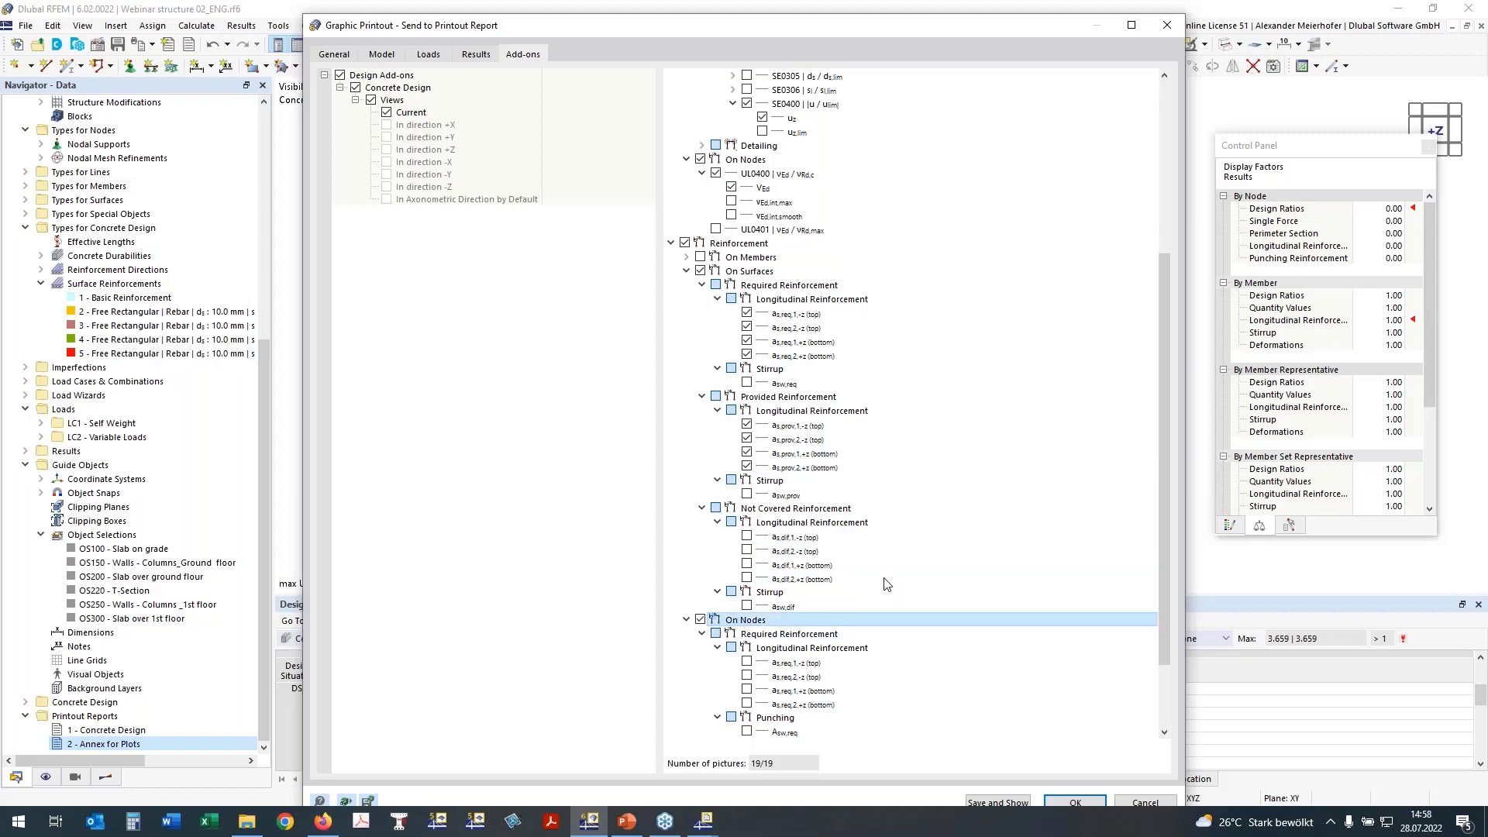
{"action": "scroll", "coordinate": [886, 584], "scroll_direction": "down", "scroll_amount": 2}
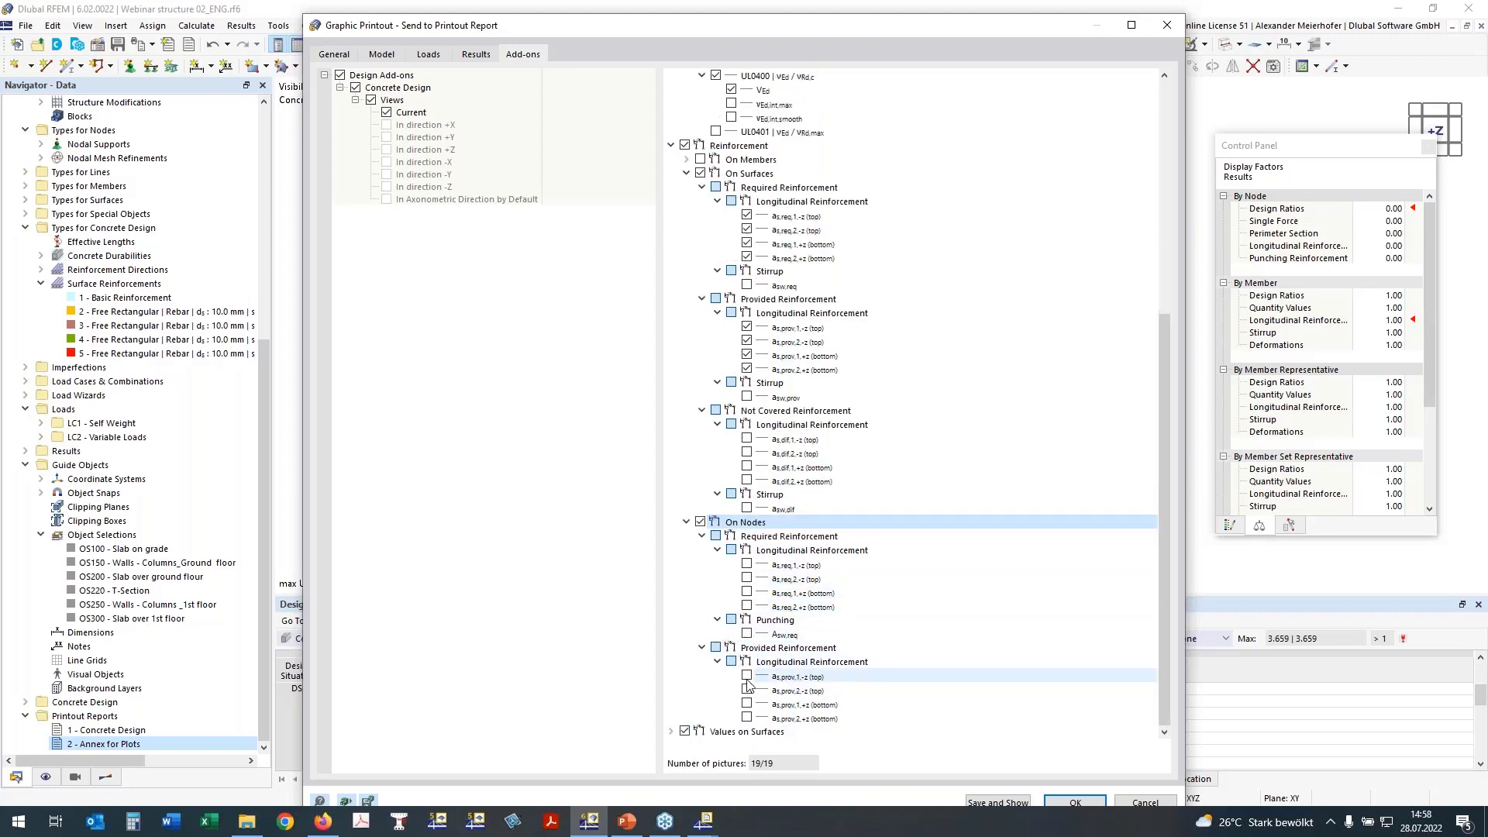
{"action": "left_click", "coordinate": [747, 563]}
{"action": "left_click", "coordinate": [748, 578]}
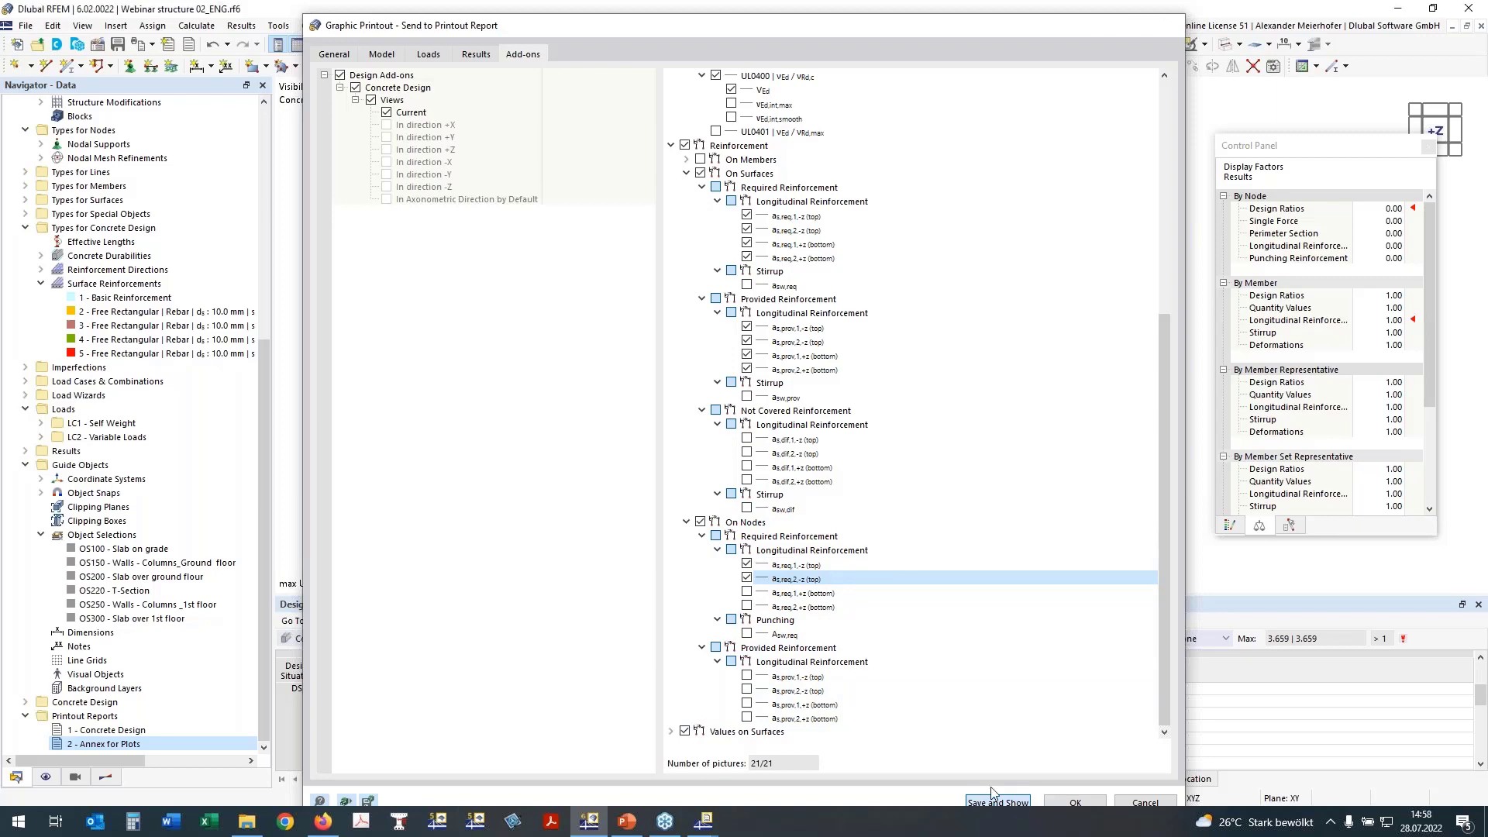
{"action": "left_click", "coordinate": [1013, 802]}
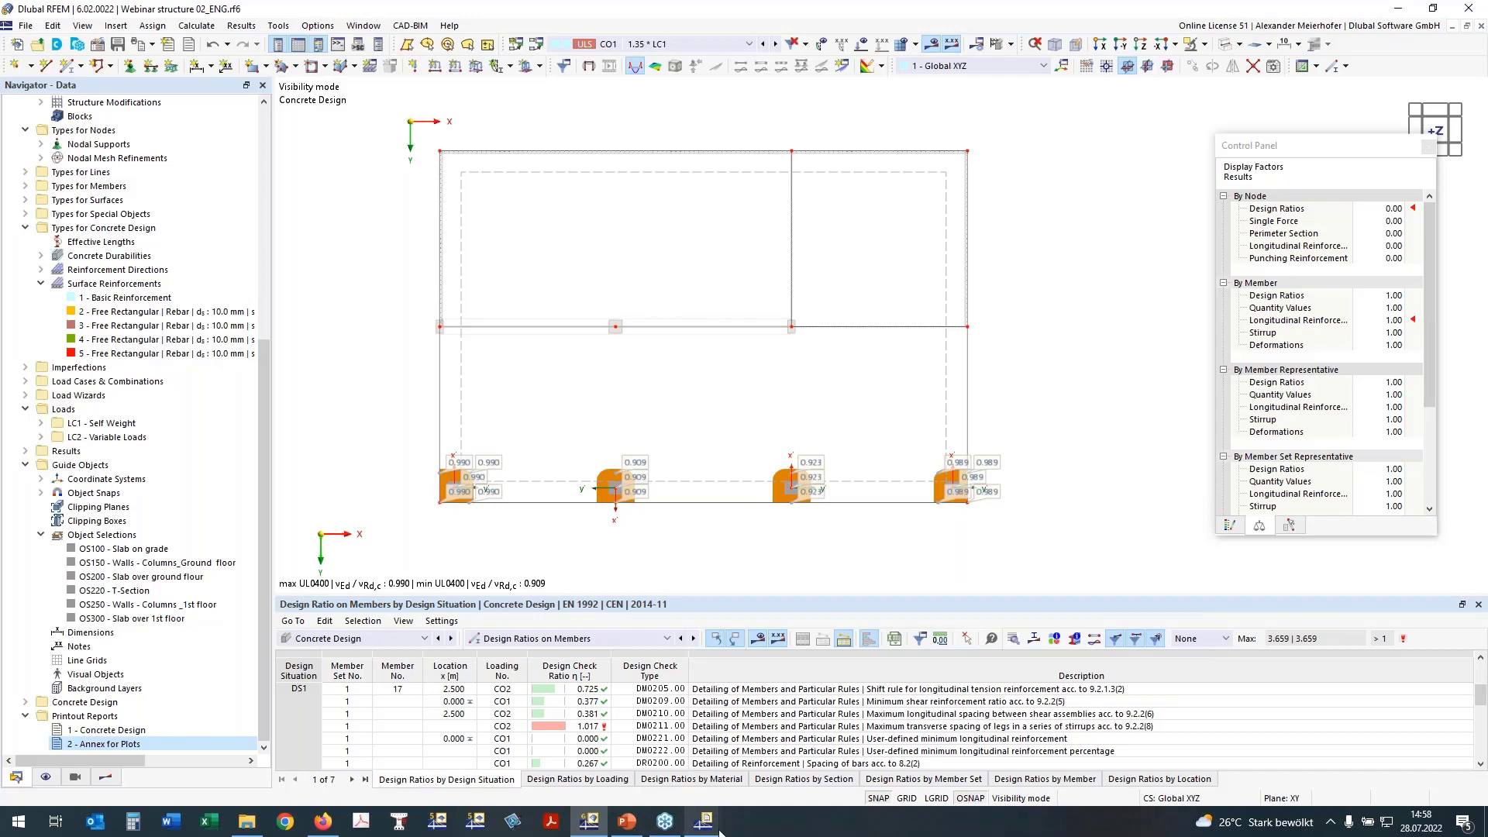
Step: Bring up the "2 - Annex for Plots" report as a smaller window and return to the RFEM window
{"action": "mouse_move", "coordinate": [719, 830]}
{"action": "left_click", "coordinate": [775, 747]}
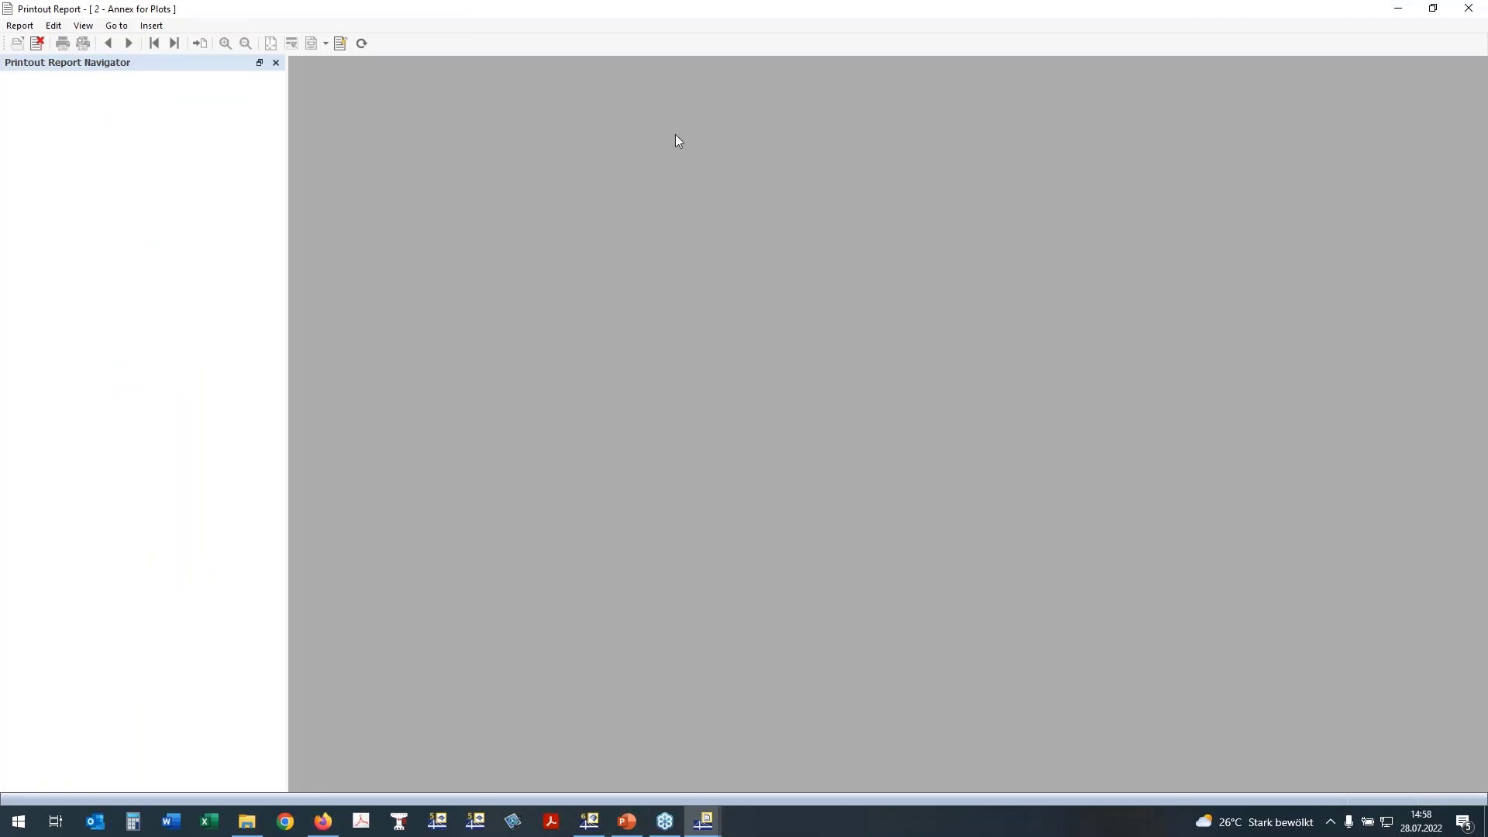
{"action": "double_click", "coordinate": [671, 24]}
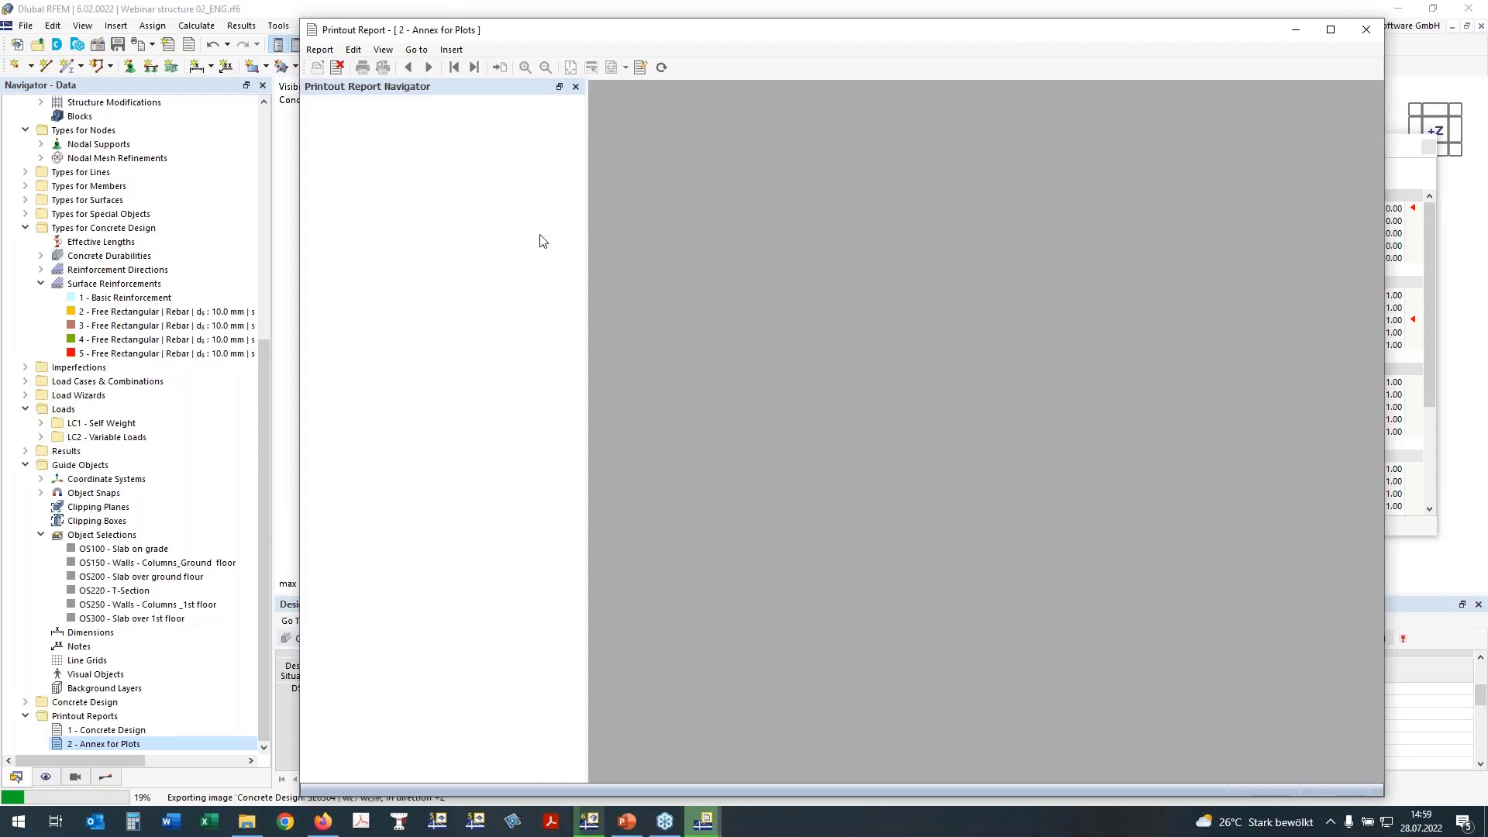
{"action": "left_click", "coordinate": [591, 823]}
{"action": "mouse_move", "coordinate": [702, 820]}
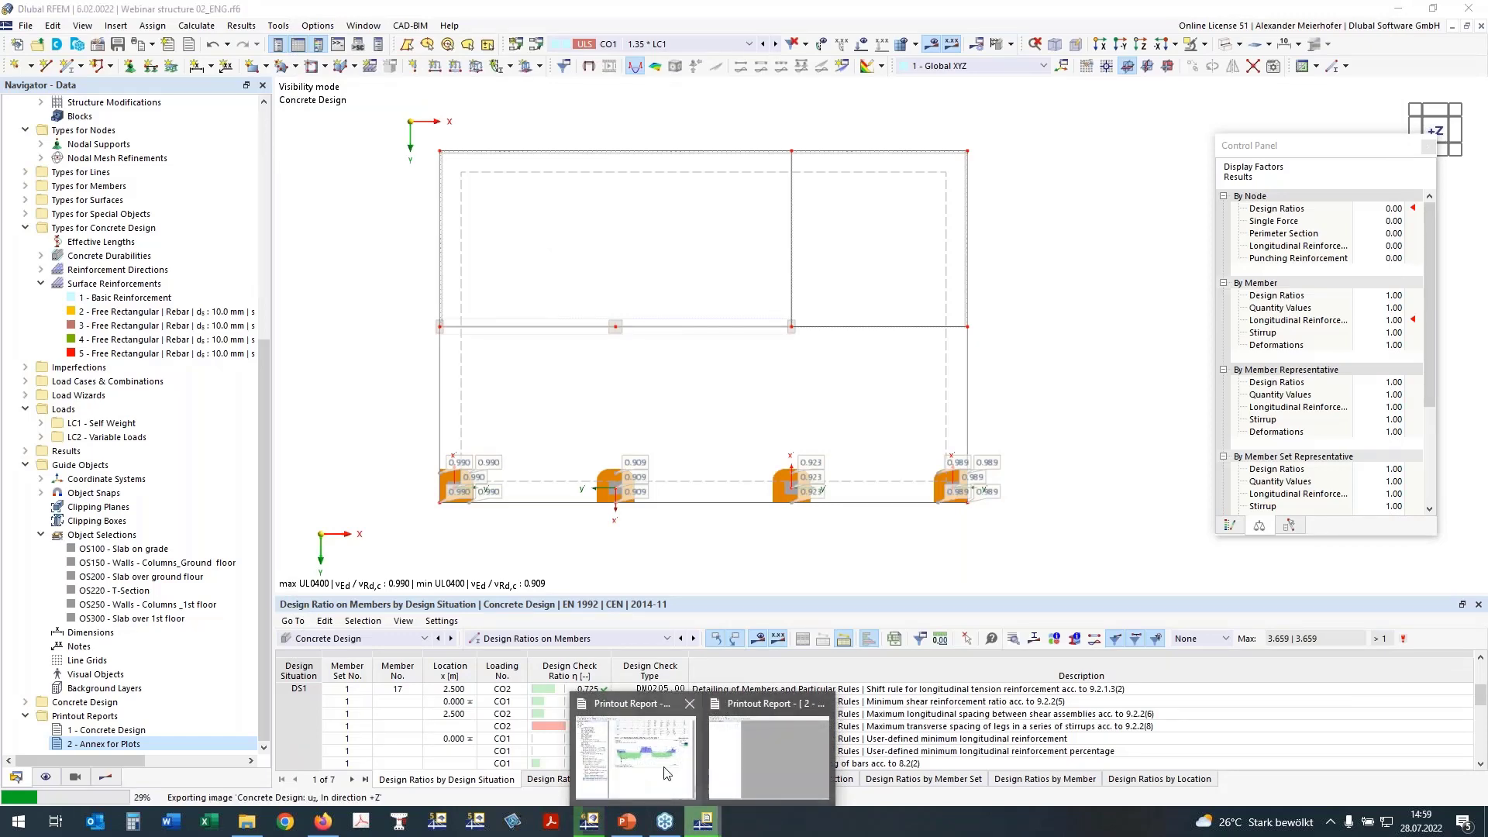
Step: Switch to the "1 - Concrete Design" report window and go to the graphics at its end
{"action": "left_click", "coordinate": [636, 755]}
{"action": "scroll", "coordinate": [801, 429], "scroll_direction": "down", "scroll_amount": 3}
{"action": "scroll", "coordinate": [801, 429], "scroll_direction": "down", "scroll_amount": 8}
{"action": "scroll", "coordinate": [529, 378], "scroll_direction": "down", "scroll_amount": 13}
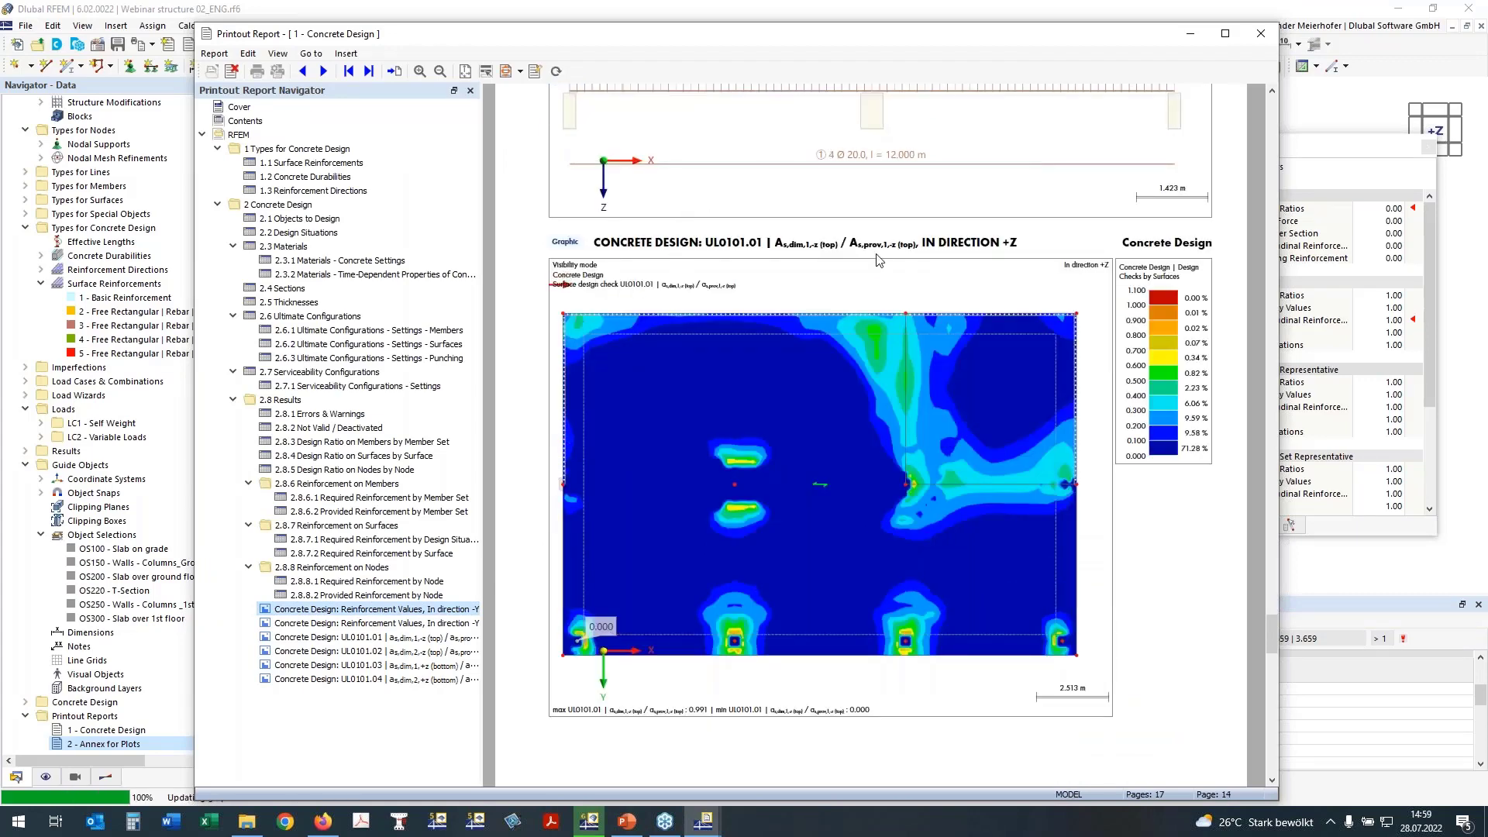
{"action": "scroll", "coordinate": [802, 89], "scroll_direction": "down", "scroll_amount": 2}
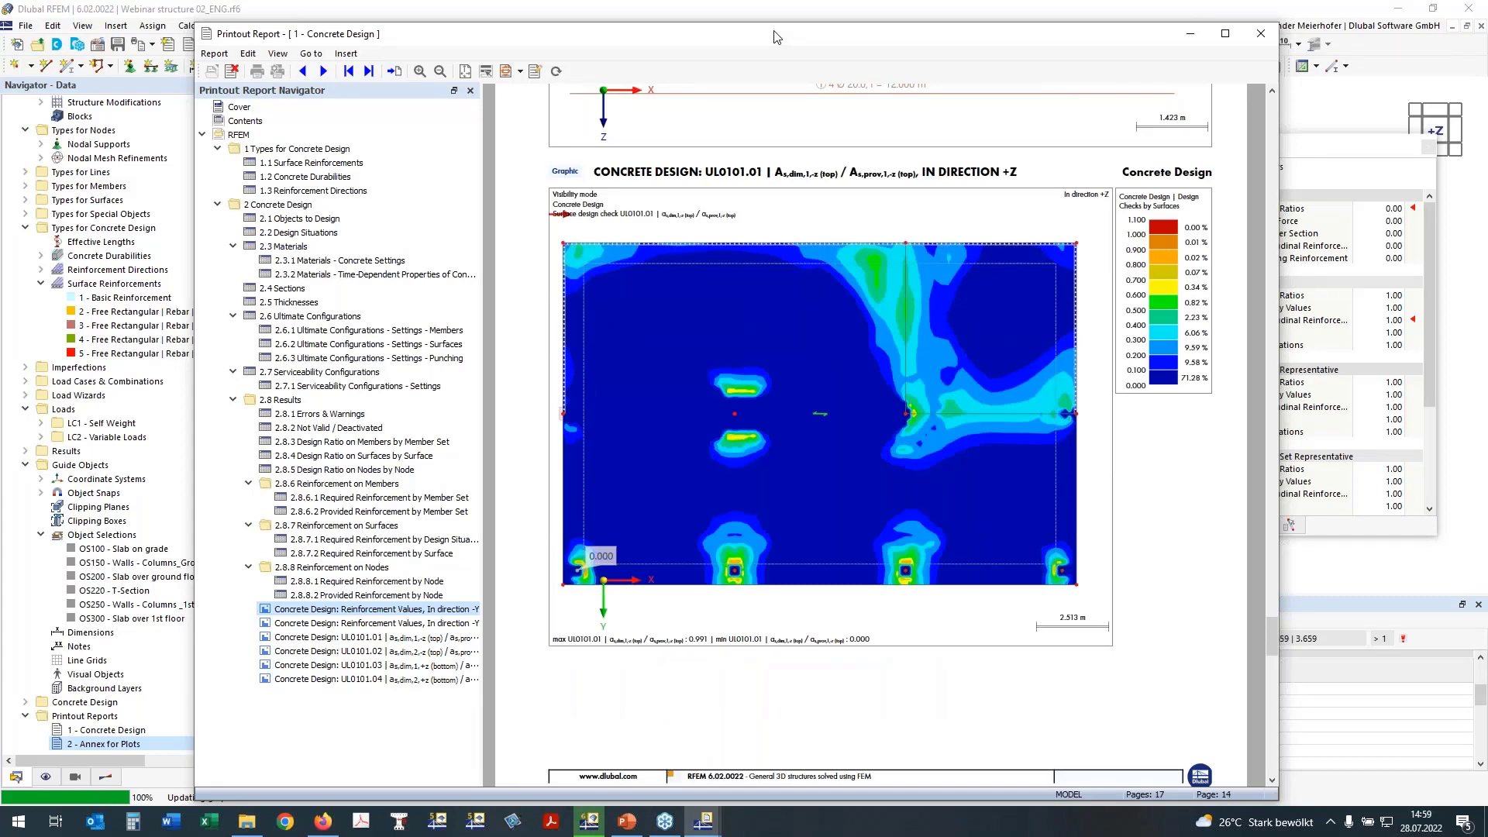
{"action": "left_click_drag", "start_coordinate": [777, 37], "coordinate": [701, 22]}
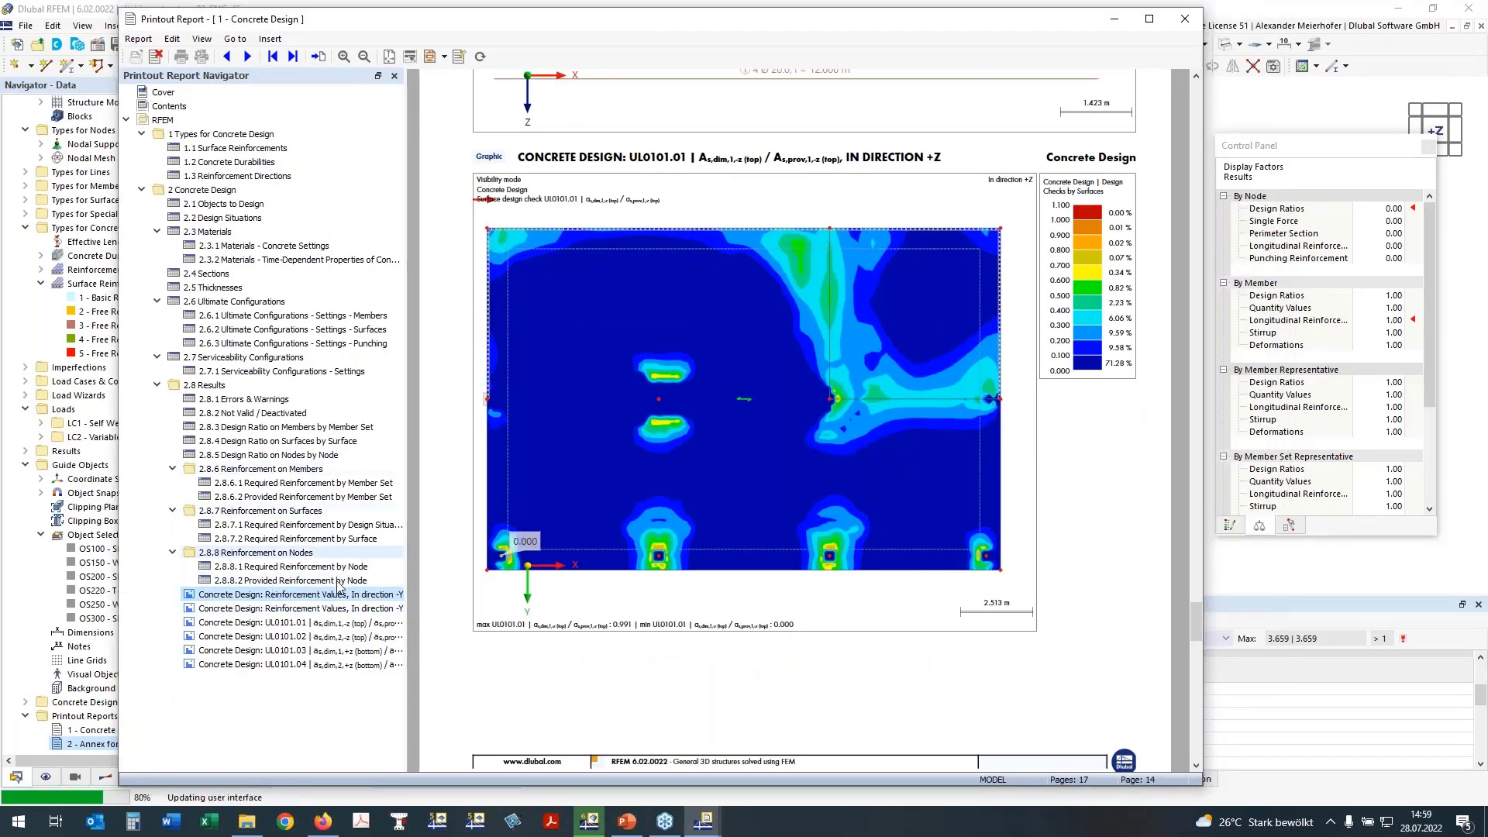
Step: Examine the reinforcement values graphic and the UL0101.01 to UL0101.03 surface design check graphics in the report
{"action": "left_click", "coordinate": [306, 612]}
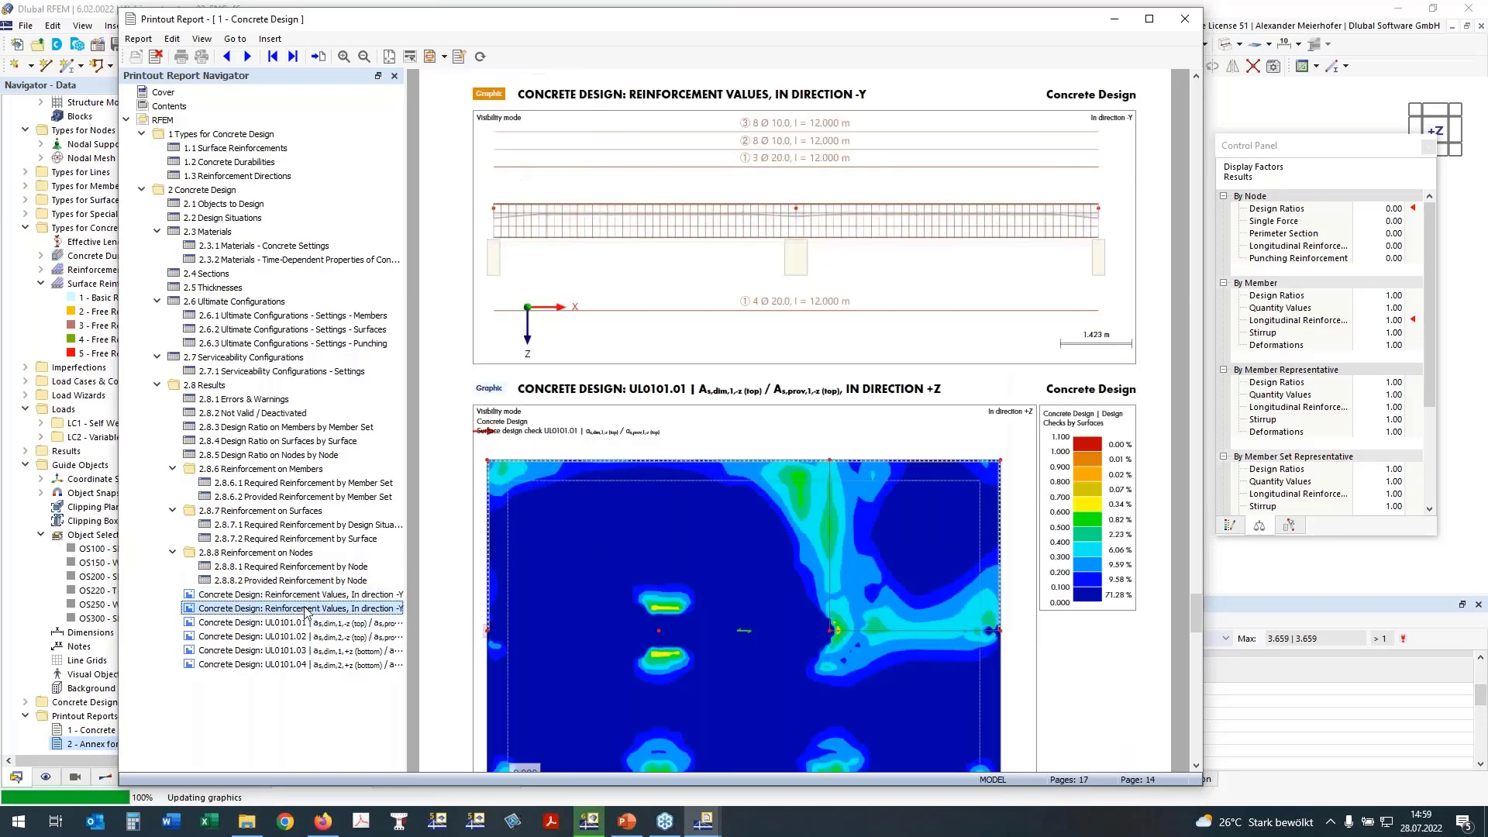
{"action": "scroll", "coordinate": [639, 499], "scroll_direction": "down", "scroll_amount": 3}
{"action": "scroll", "coordinate": [639, 500], "scroll_direction": "down", "scroll_amount": 1}
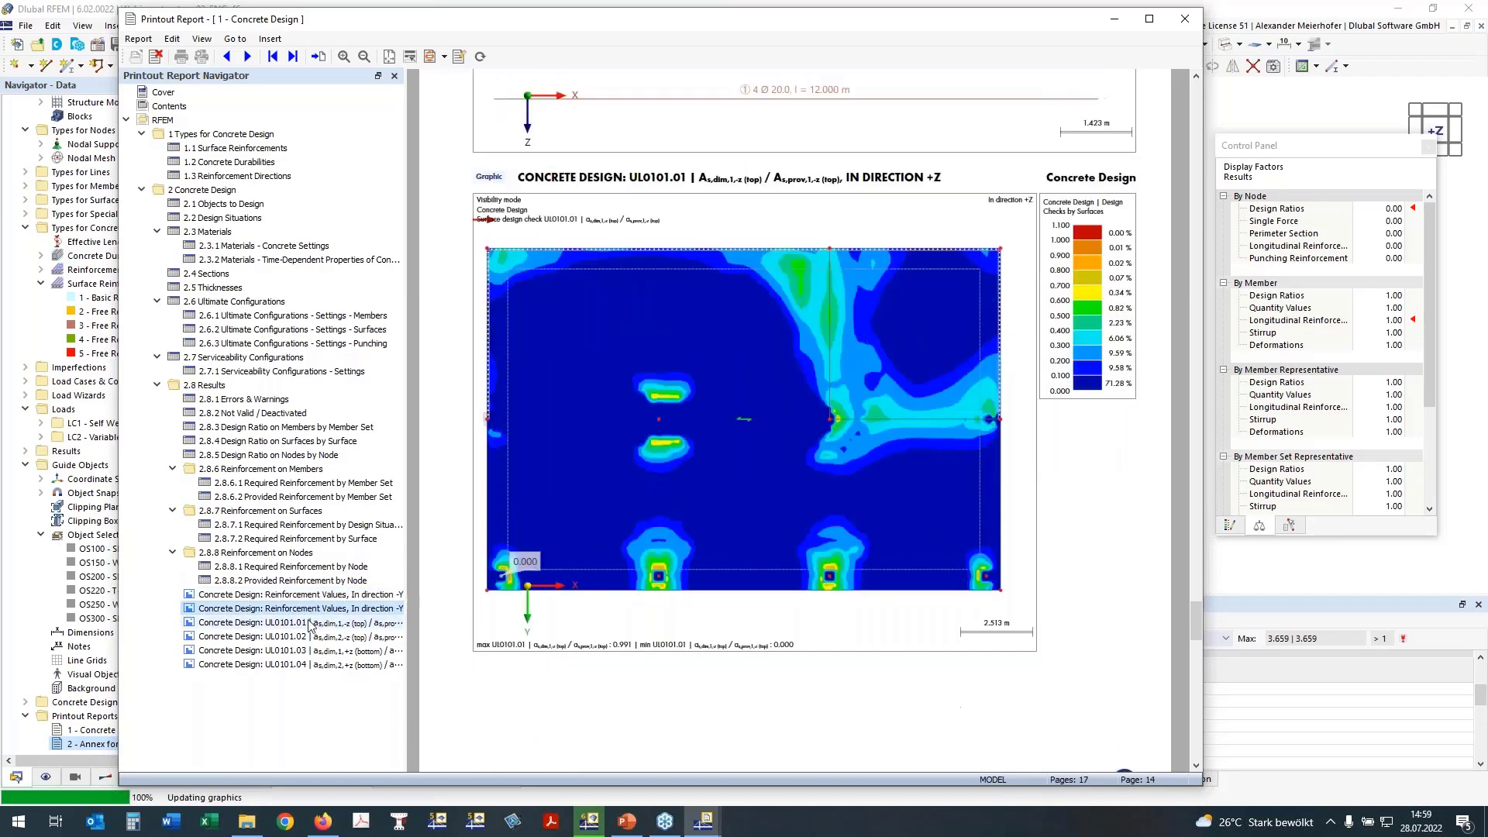
{"action": "left_click", "coordinate": [310, 623]}
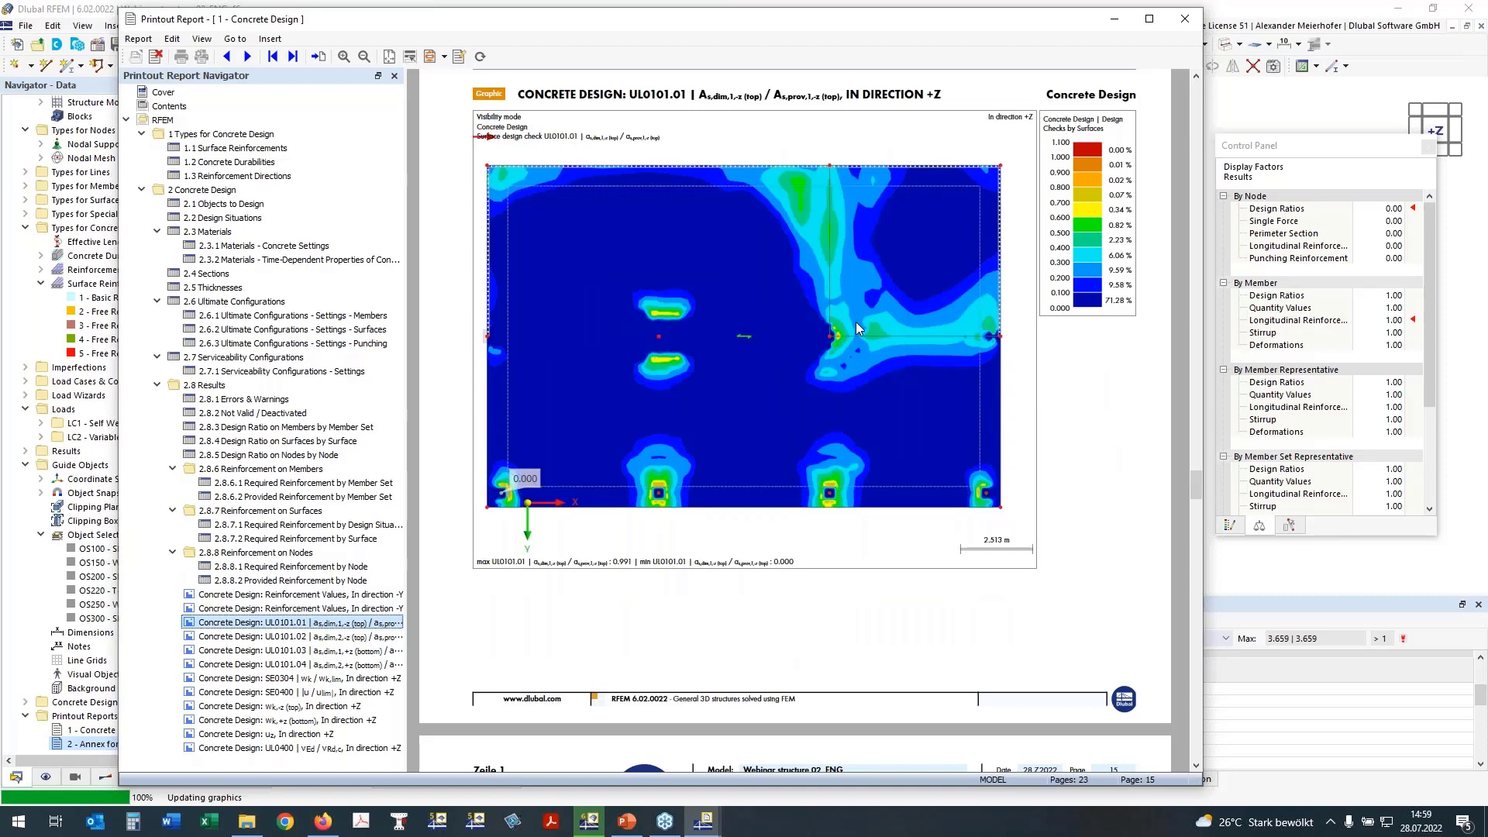
{"action": "scroll", "coordinate": [854, 323], "scroll_direction": "down", "scroll_amount": 10}
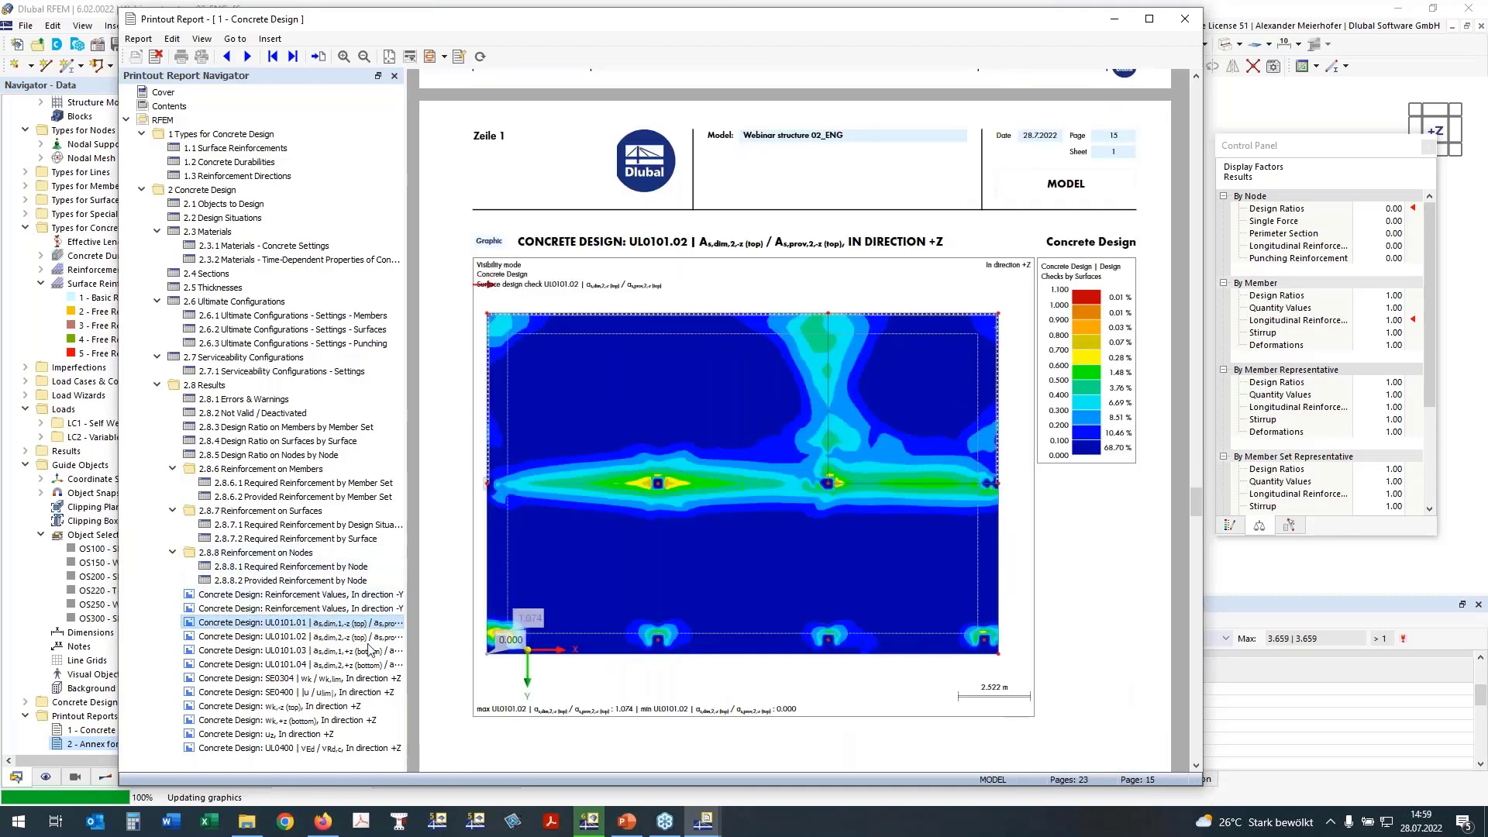
{"action": "scroll", "coordinate": [756, 476], "scroll_direction": "down", "scroll_amount": 8}
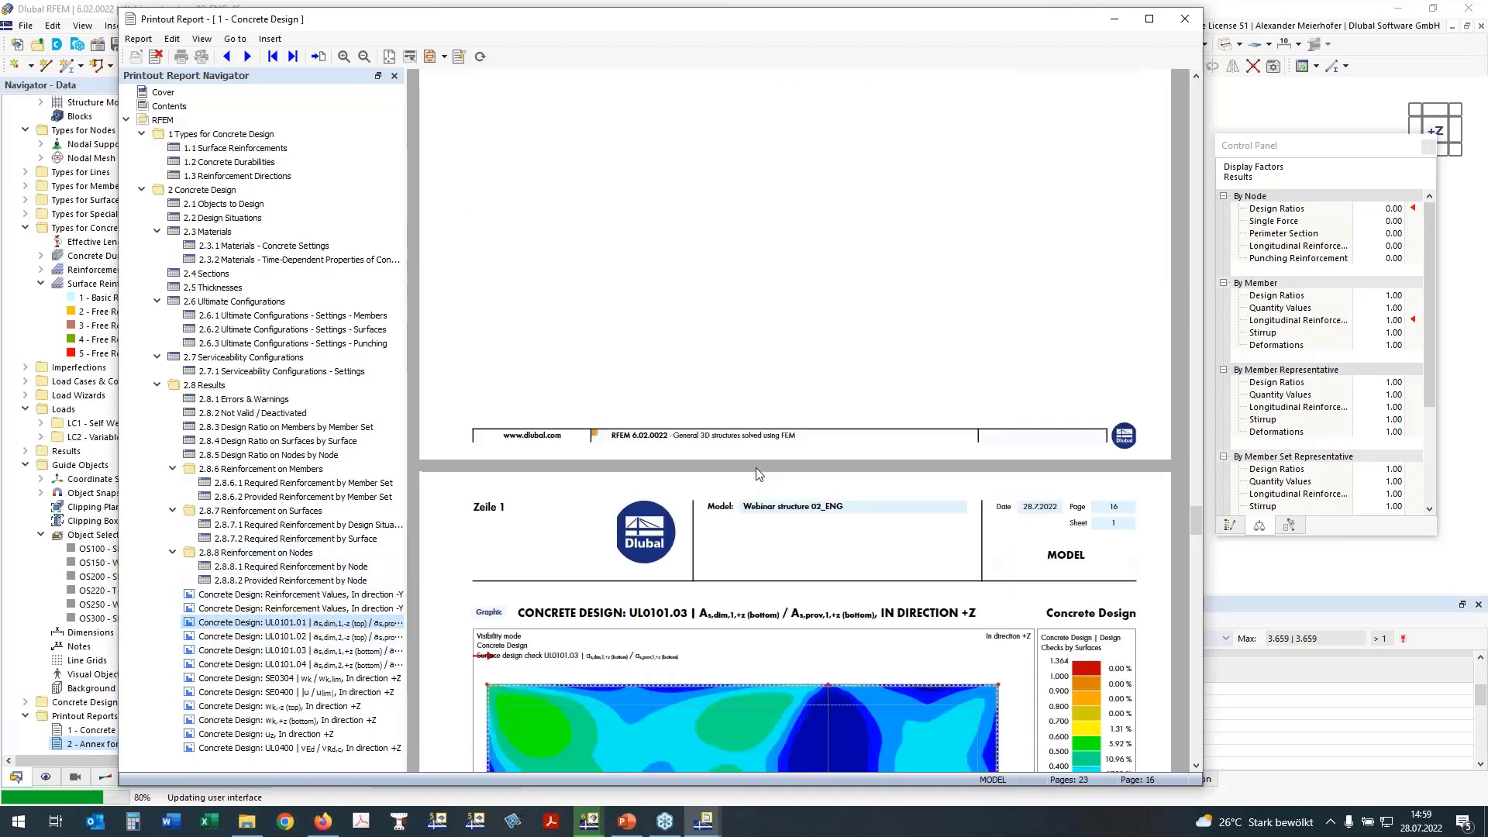
{"action": "scroll", "coordinate": [758, 474], "scroll_direction": "down", "scroll_amount": 20}
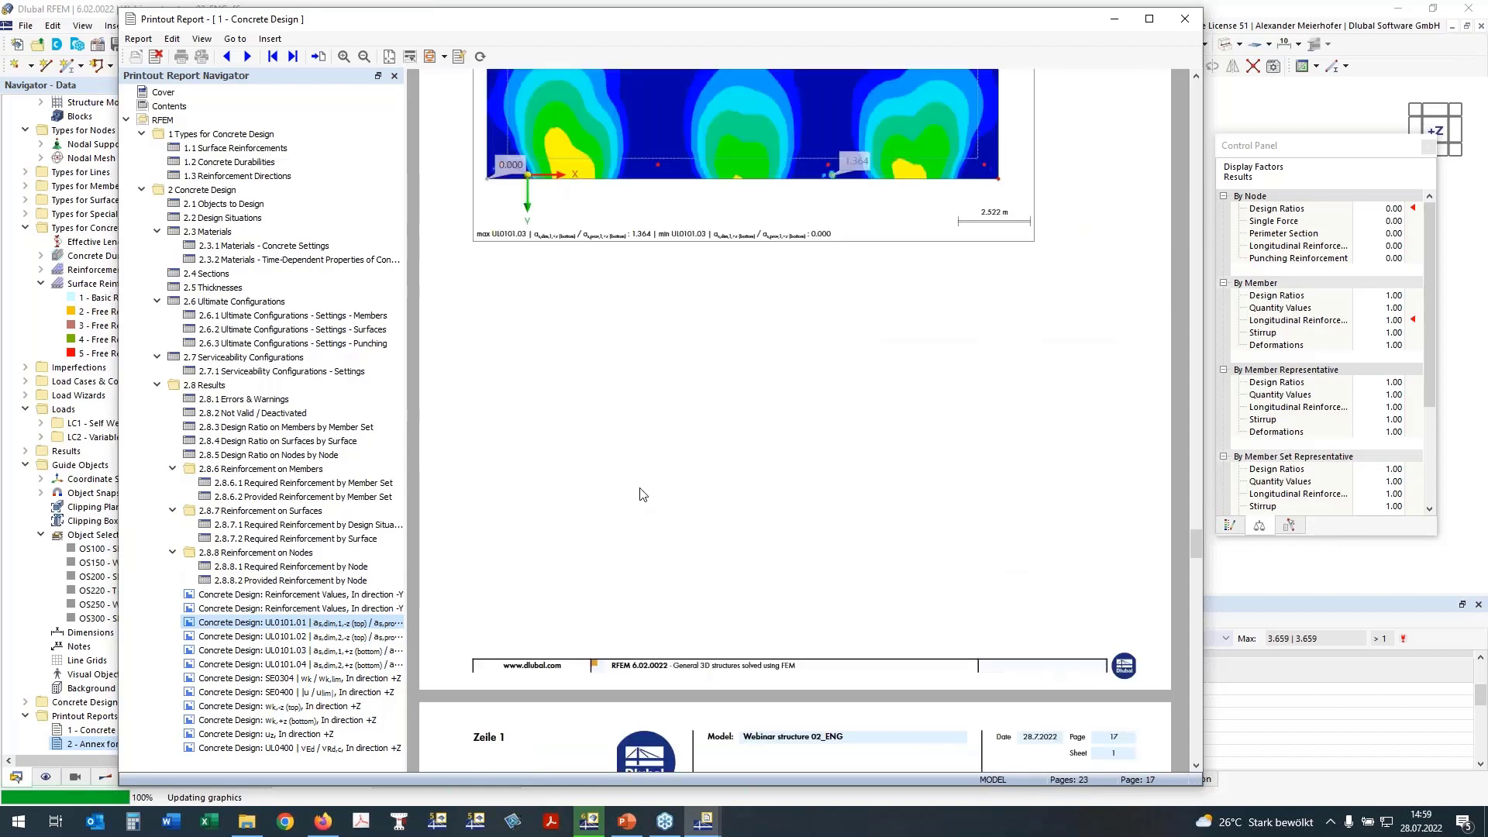
Step: Examine the report graphics for SE0304, SE0400 and the top crack width wk
{"action": "left_click", "coordinate": [283, 680]}
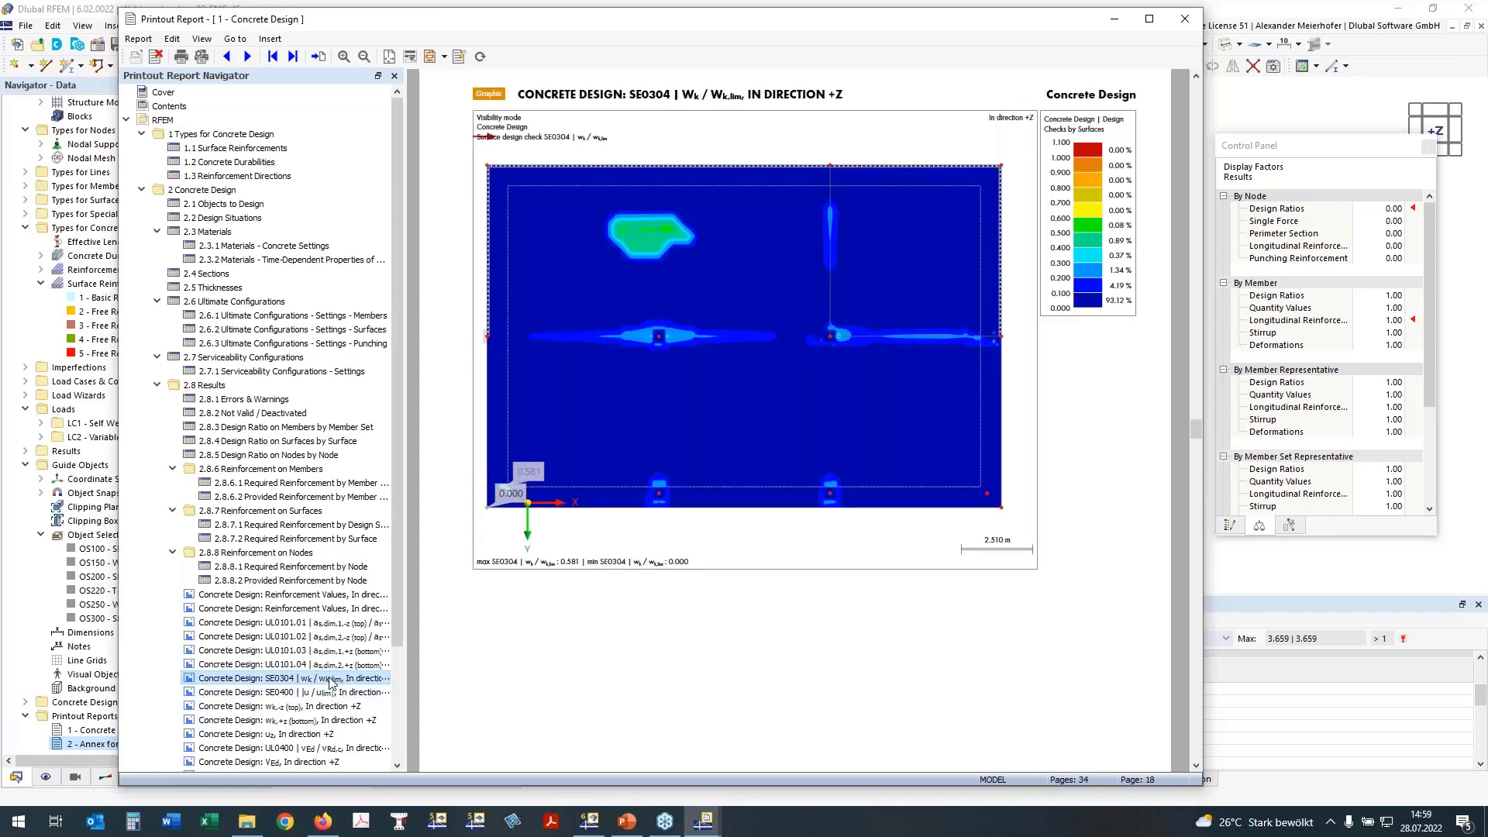
{"action": "left_click", "coordinate": [310, 693]}
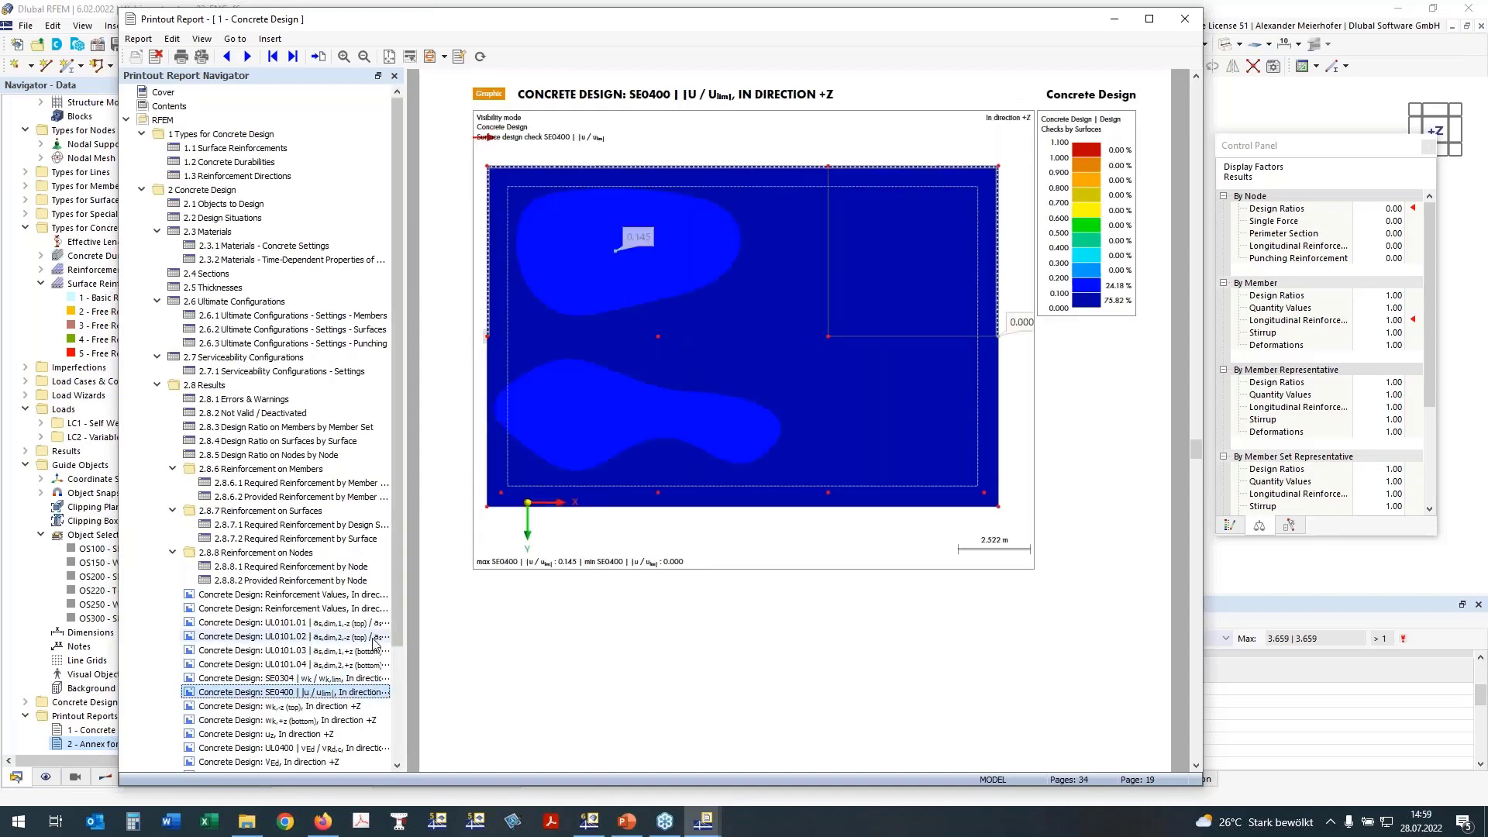
{"action": "left_click", "coordinate": [295, 709]}
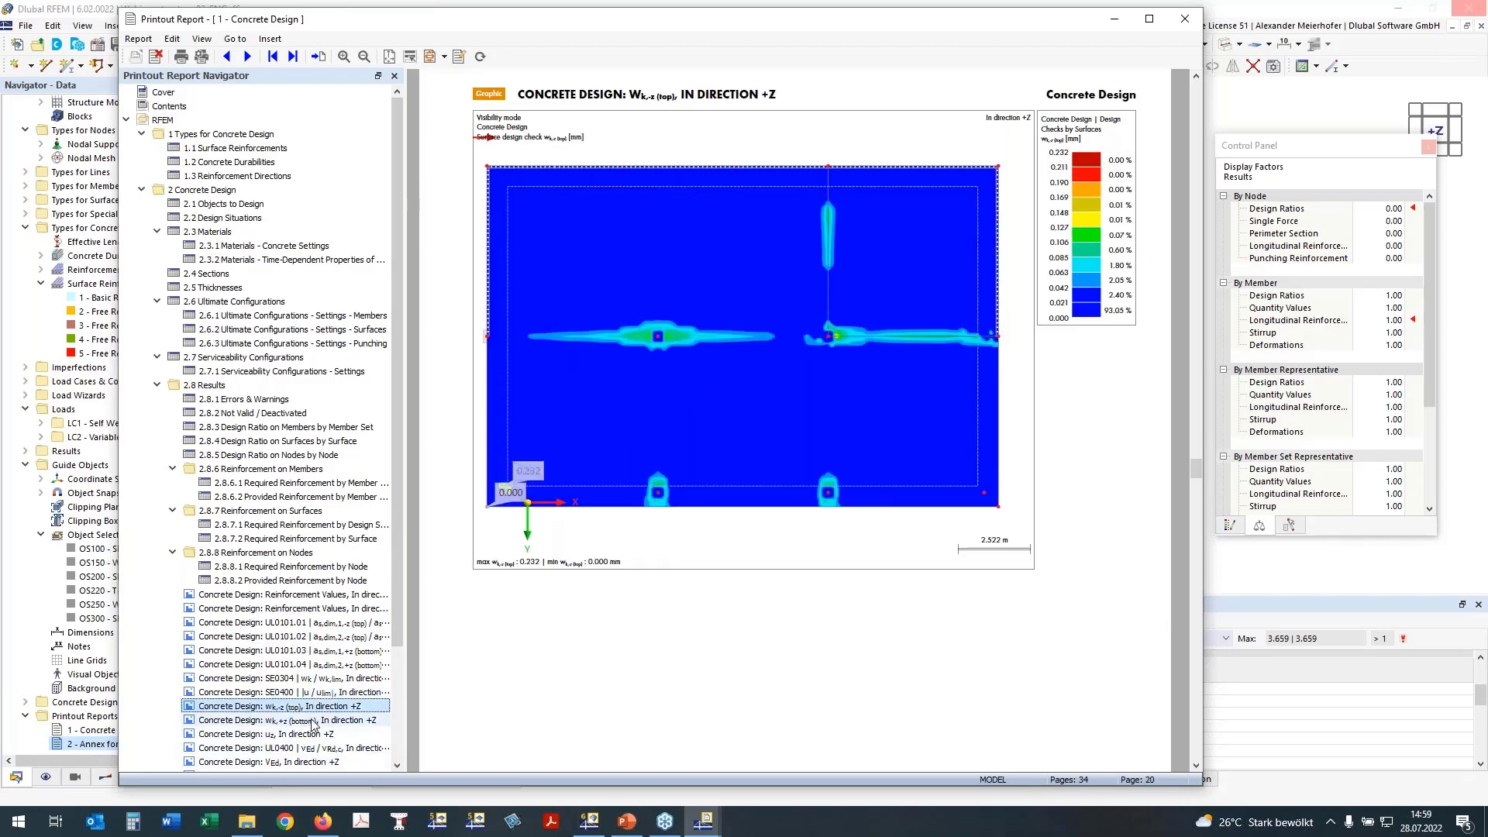
{"action": "left_click", "coordinate": [267, 721]}
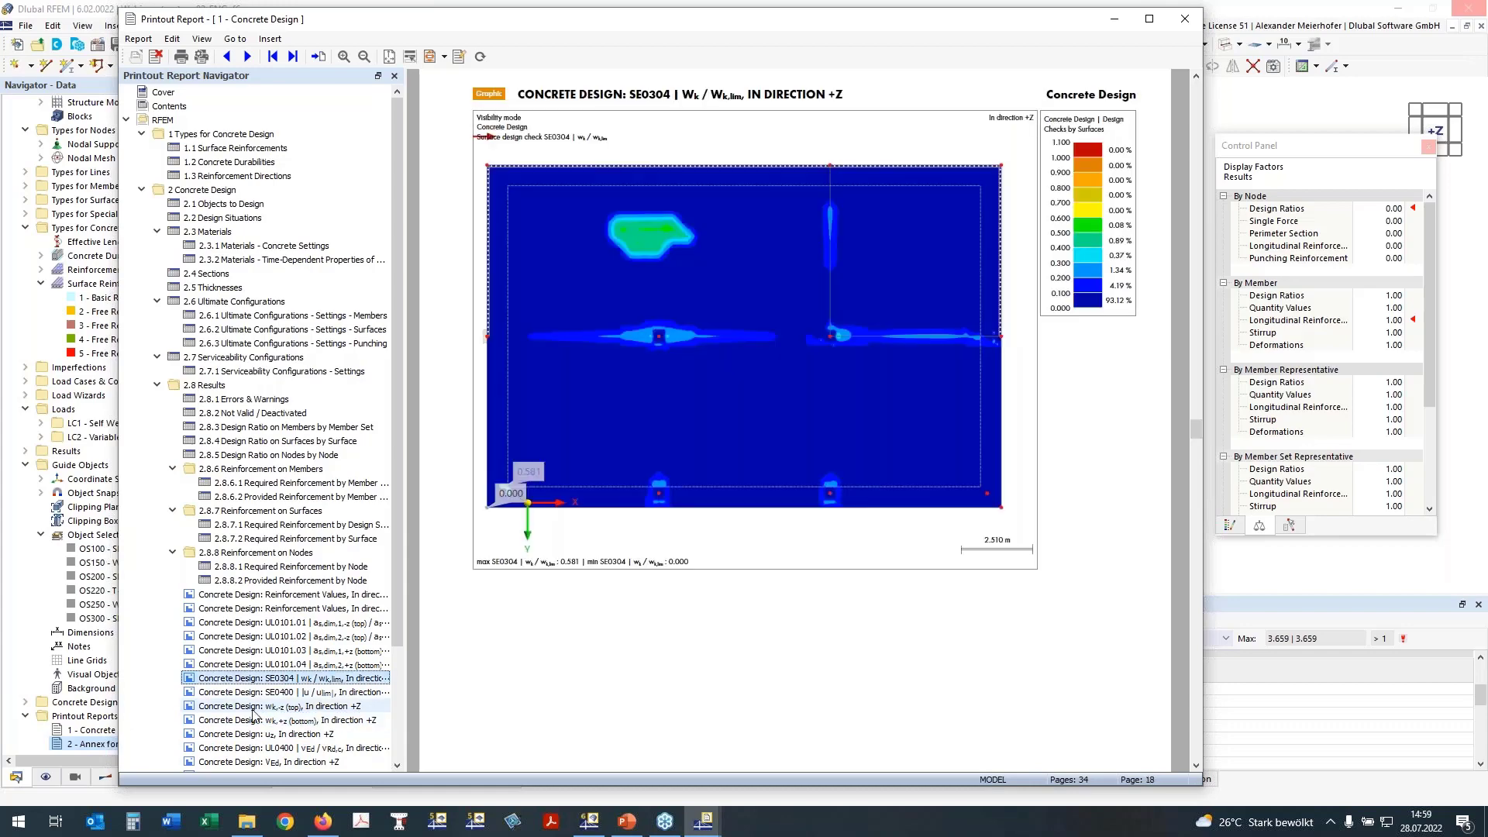
{"action": "key", "text": "Down"}
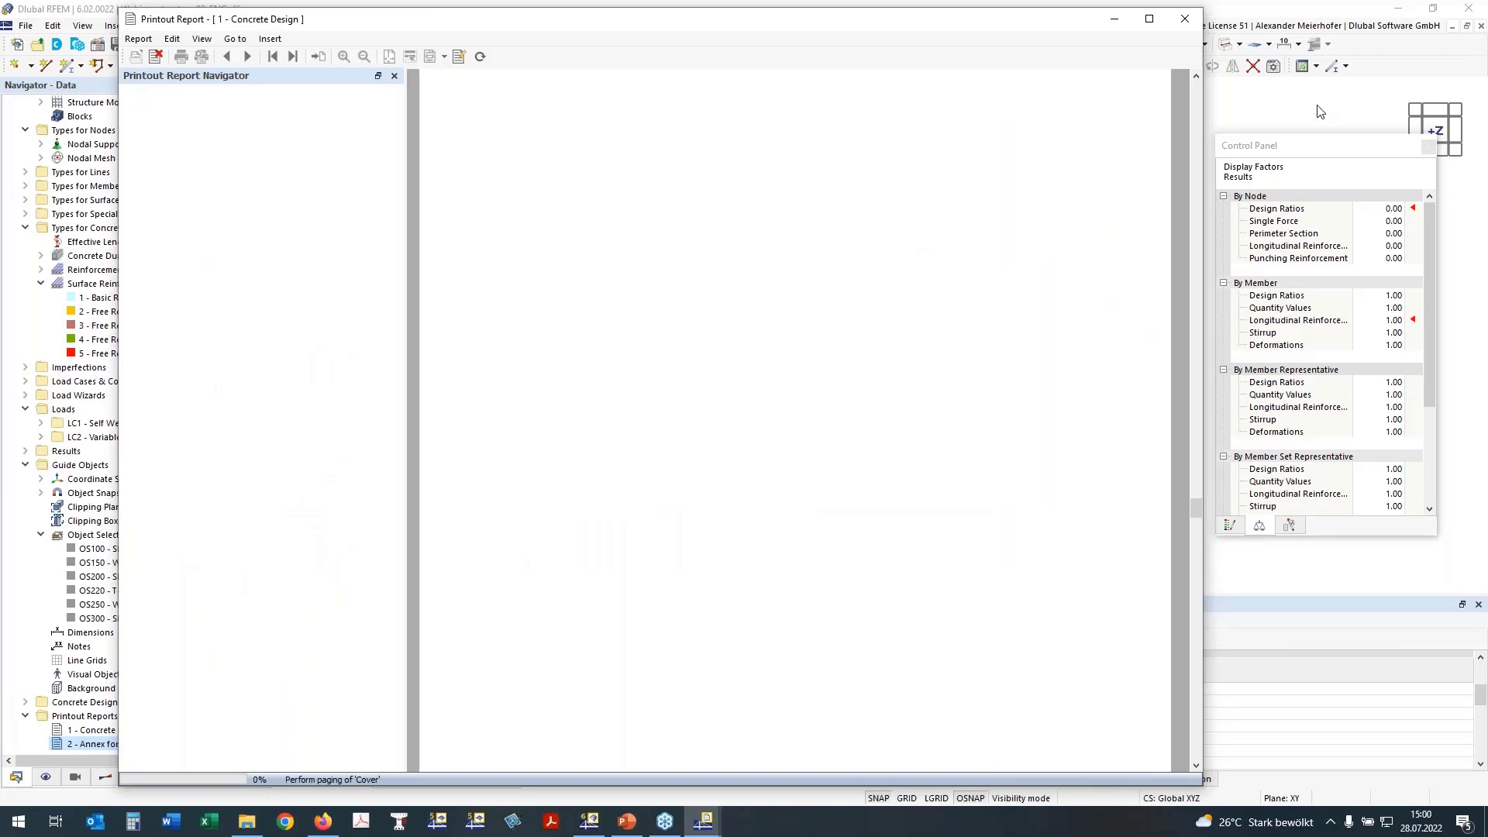
Step: Return to the RFEM model and display the isolated slab as a transparent solid in a 3D view
{"action": "left_click", "coordinate": [1115, 20]}
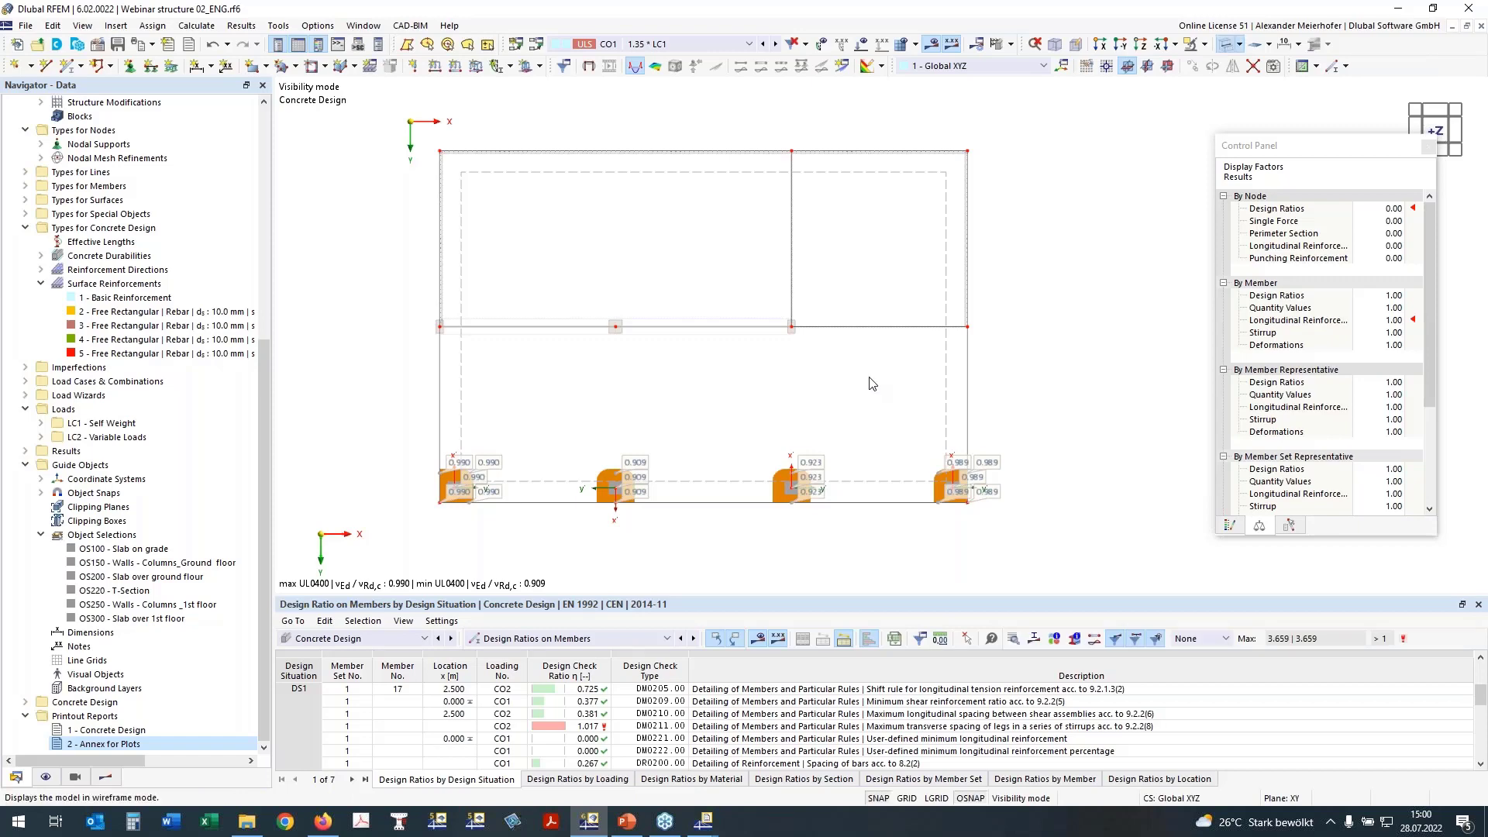
{"action": "left_click", "coordinate": [1126, 64]}
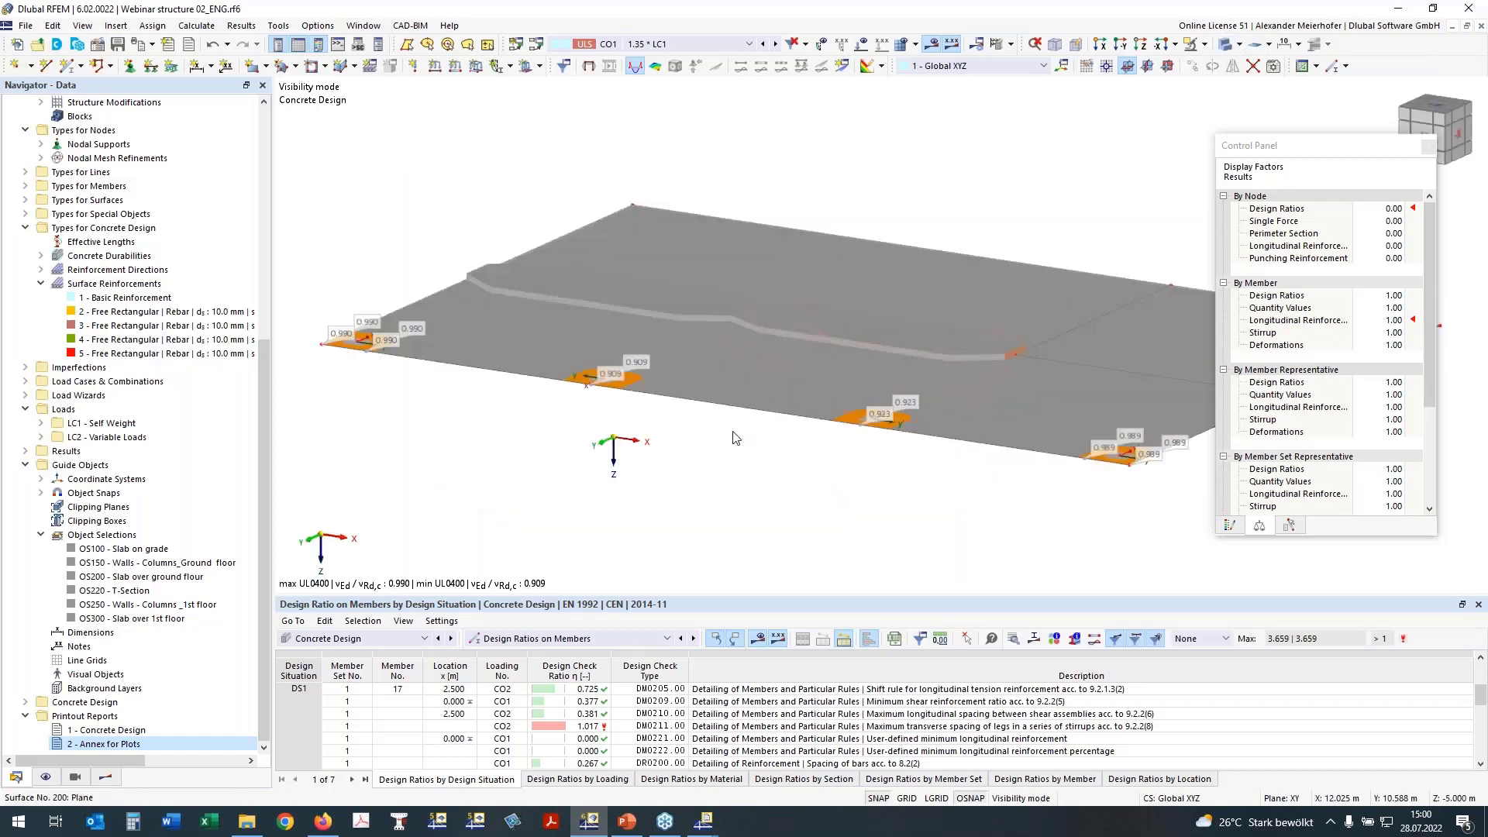
{"action": "left_click", "coordinate": [1224, 44]}
{"action": "middle_click_drag", "start_coordinate": [511, 448], "coordinate": [593, 448], "text": "ctrl"}
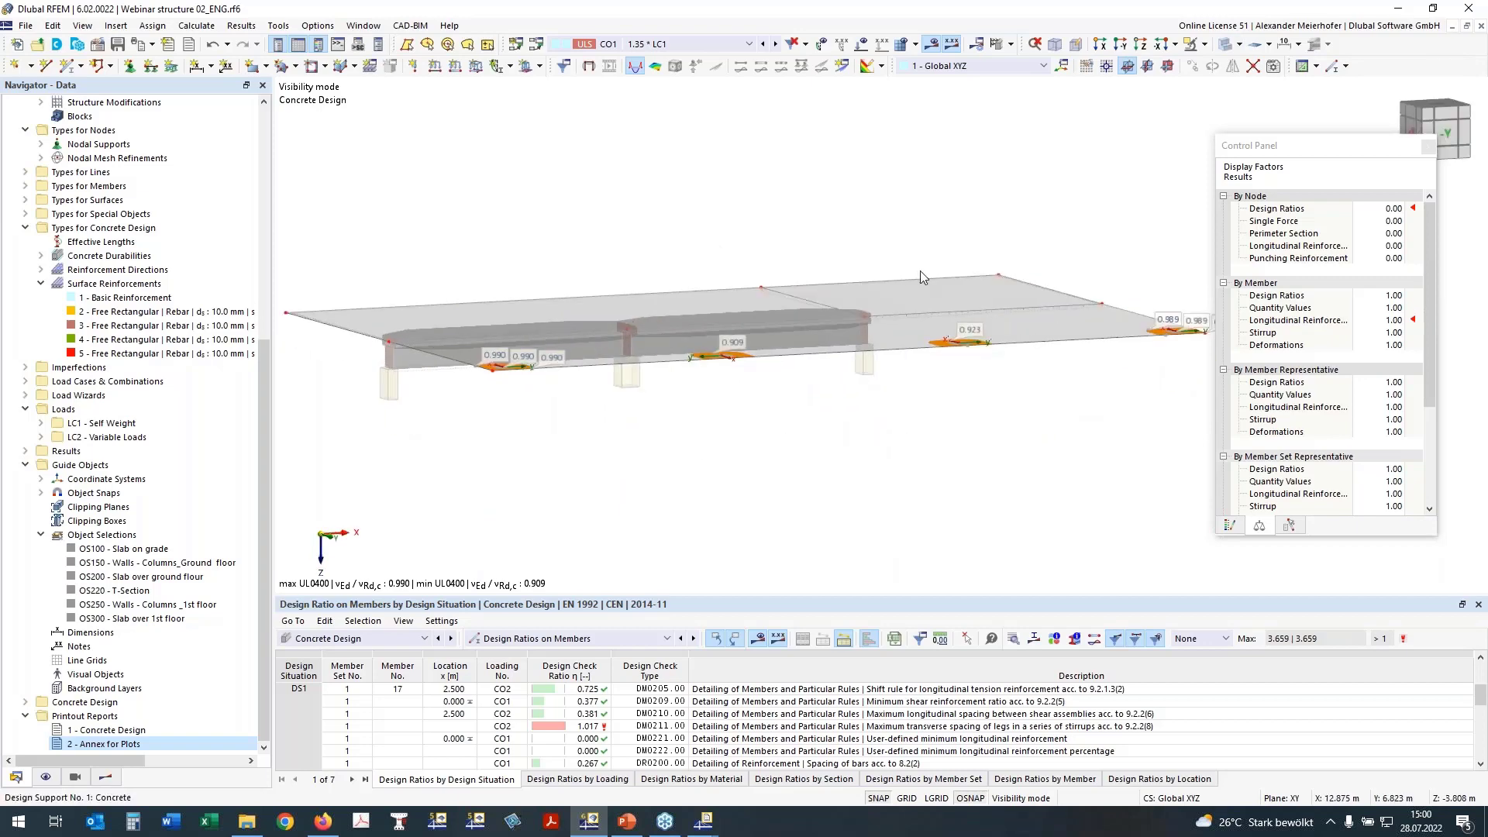
Step: Cancel the visibility mode so the whole structure is shown in an isometric view
{"action": "left_click", "coordinate": [1060, 64]}
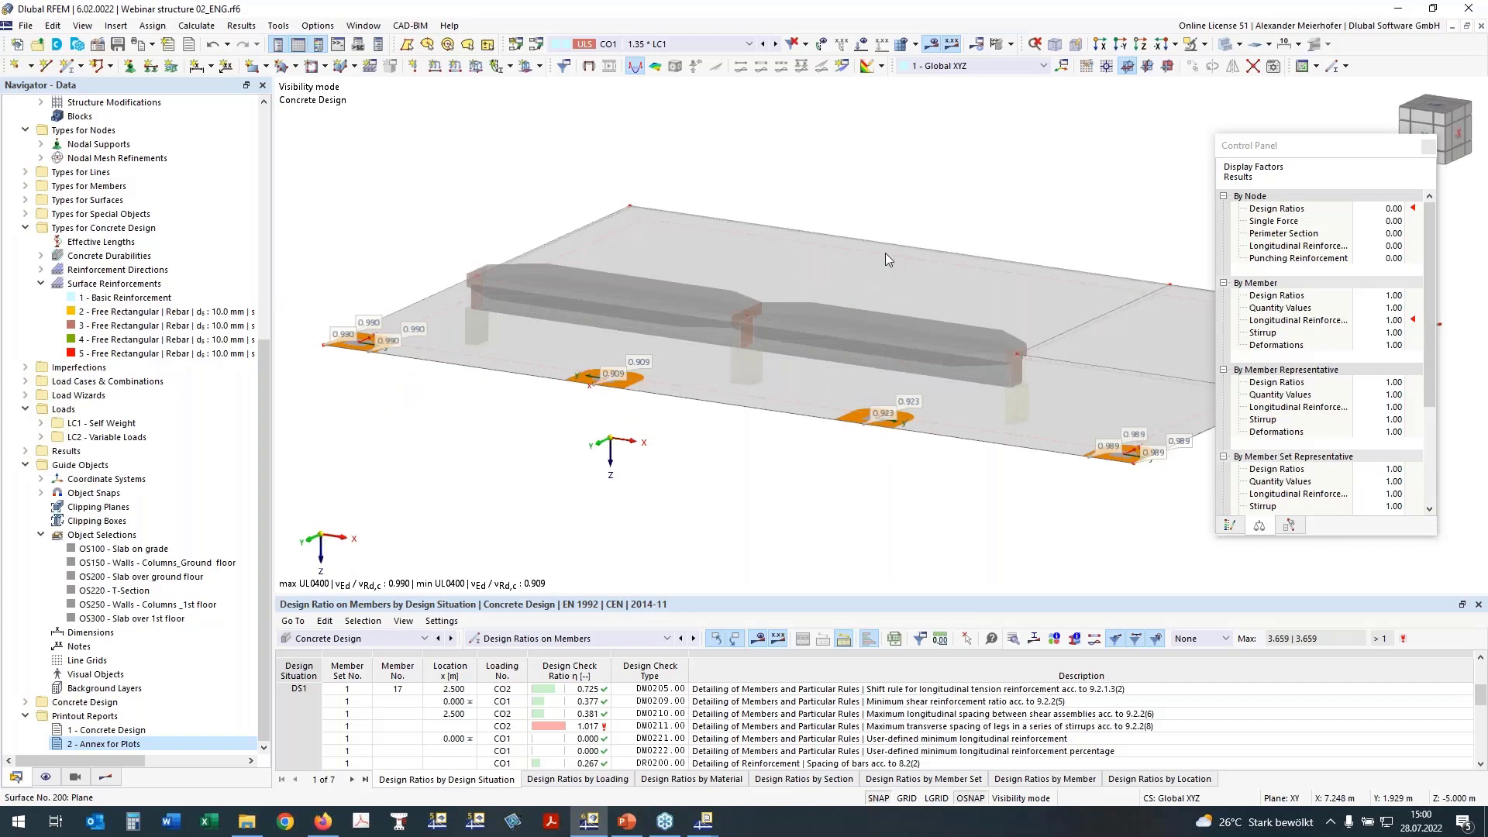
{"action": "left_click", "coordinate": [1205, 45]}
{"action": "left_click", "coordinate": [1206, 148]}
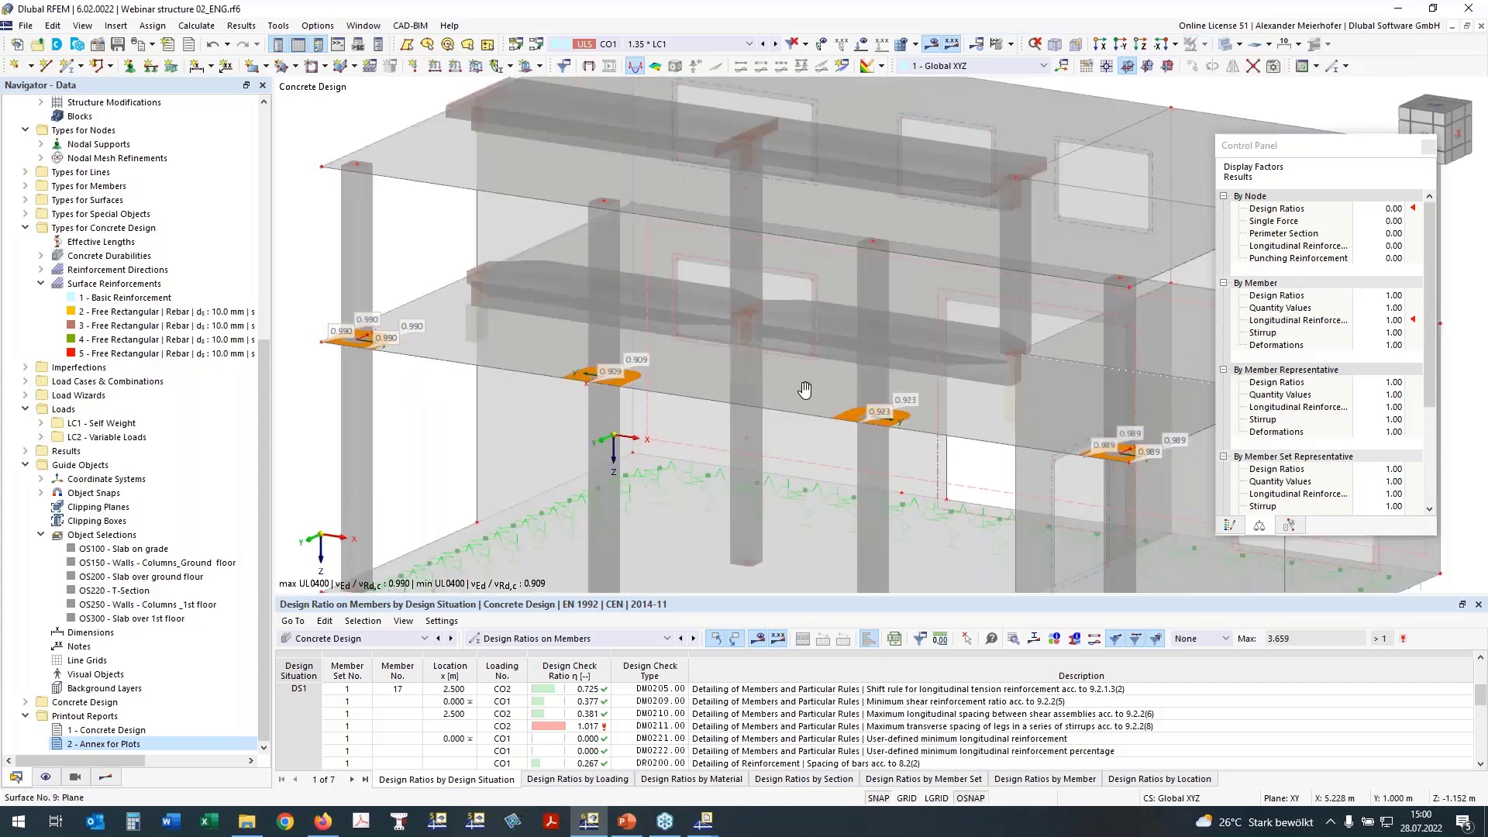
Step: Select the slab on grade at the base of the building with a selection window in a side view
{"action": "middle_click_drag", "start_coordinate": [804, 390], "coordinate": [906, 341], "text": "ctrl"}
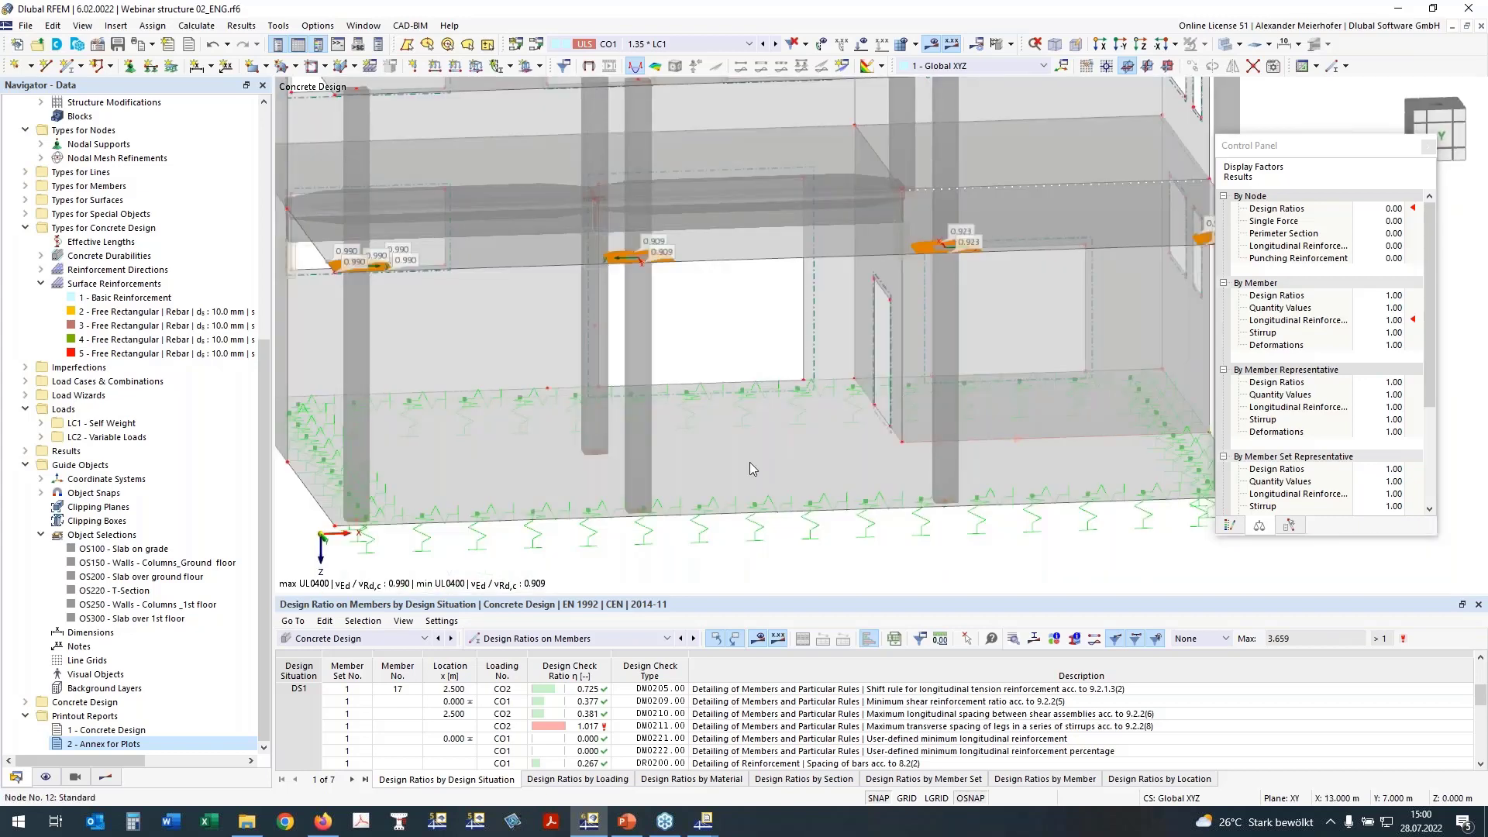
{"action": "scroll", "coordinate": [750, 462], "scroll_direction": "down", "scroll_amount": 2}
{"action": "middle_click_drag", "start_coordinate": [862, 481], "coordinate": [797, 428], "text": "ctrl"}
{"action": "scroll", "coordinate": [806, 434], "scroll_direction": "down", "scroll_amount": 3}
{"action": "middle_click_drag", "start_coordinate": [883, 488], "coordinate": [870, 467], "text": "ctrl"}
{"action": "left_click_drag", "start_coordinate": [432, 389], "coordinate": [1064, 460]}
{"action": "middle_click_drag", "start_coordinate": [572, 477], "coordinate": [573, 504]}
{"action": "right_click", "coordinate": [573, 496]}
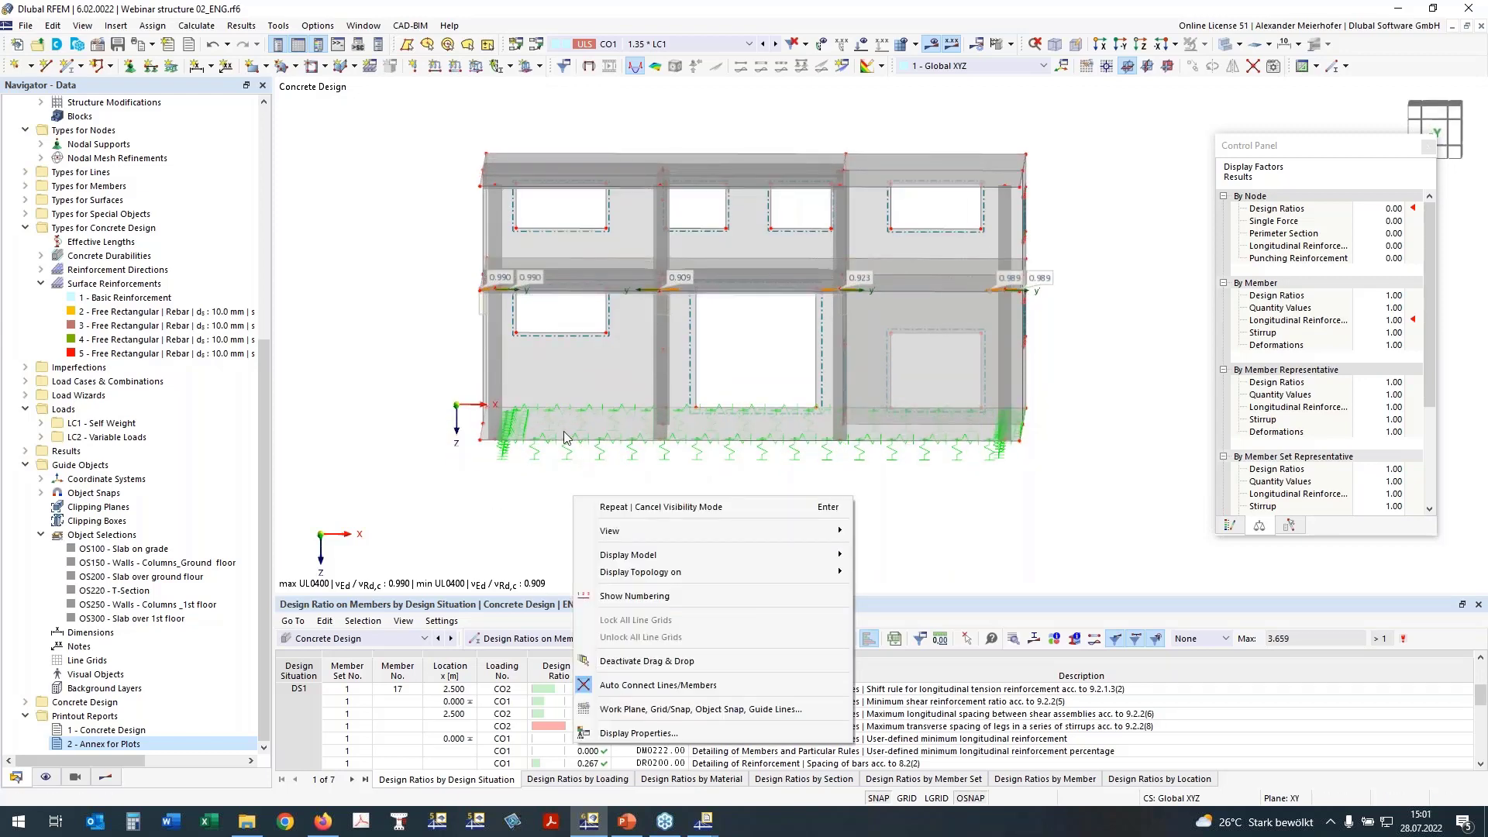
{"action": "left_click", "coordinate": [490, 500]}
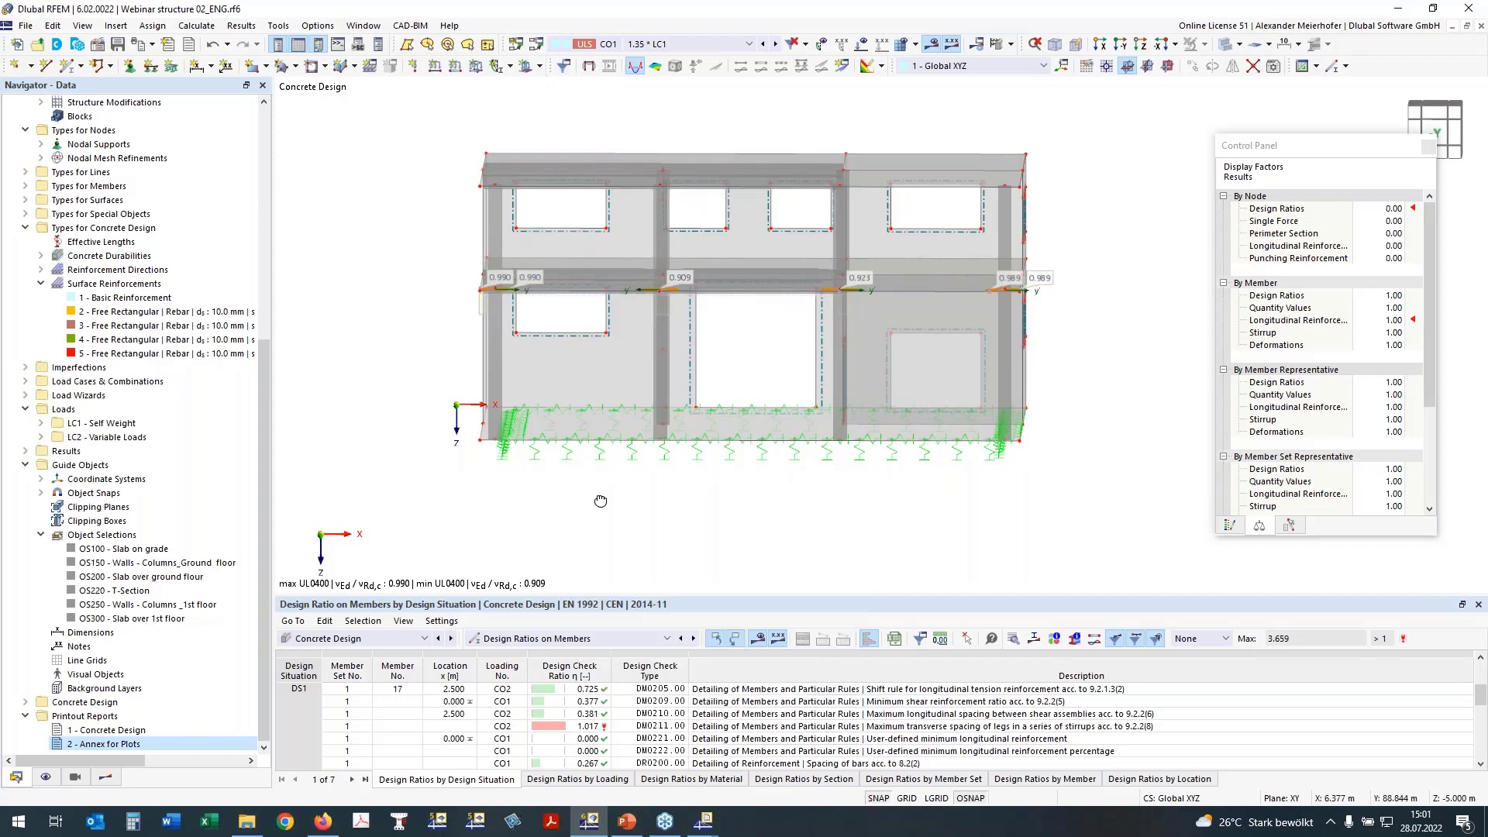
{"action": "mouse_move", "coordinate": [600, 501]}
{"action": "middle_mouse_down"}
{"action": "mouse_move", "coordinate": [579, 496]}
{"action": "mouse_move", "coordinate": [598, 493]}
{"action": "middle_mouse_up"}
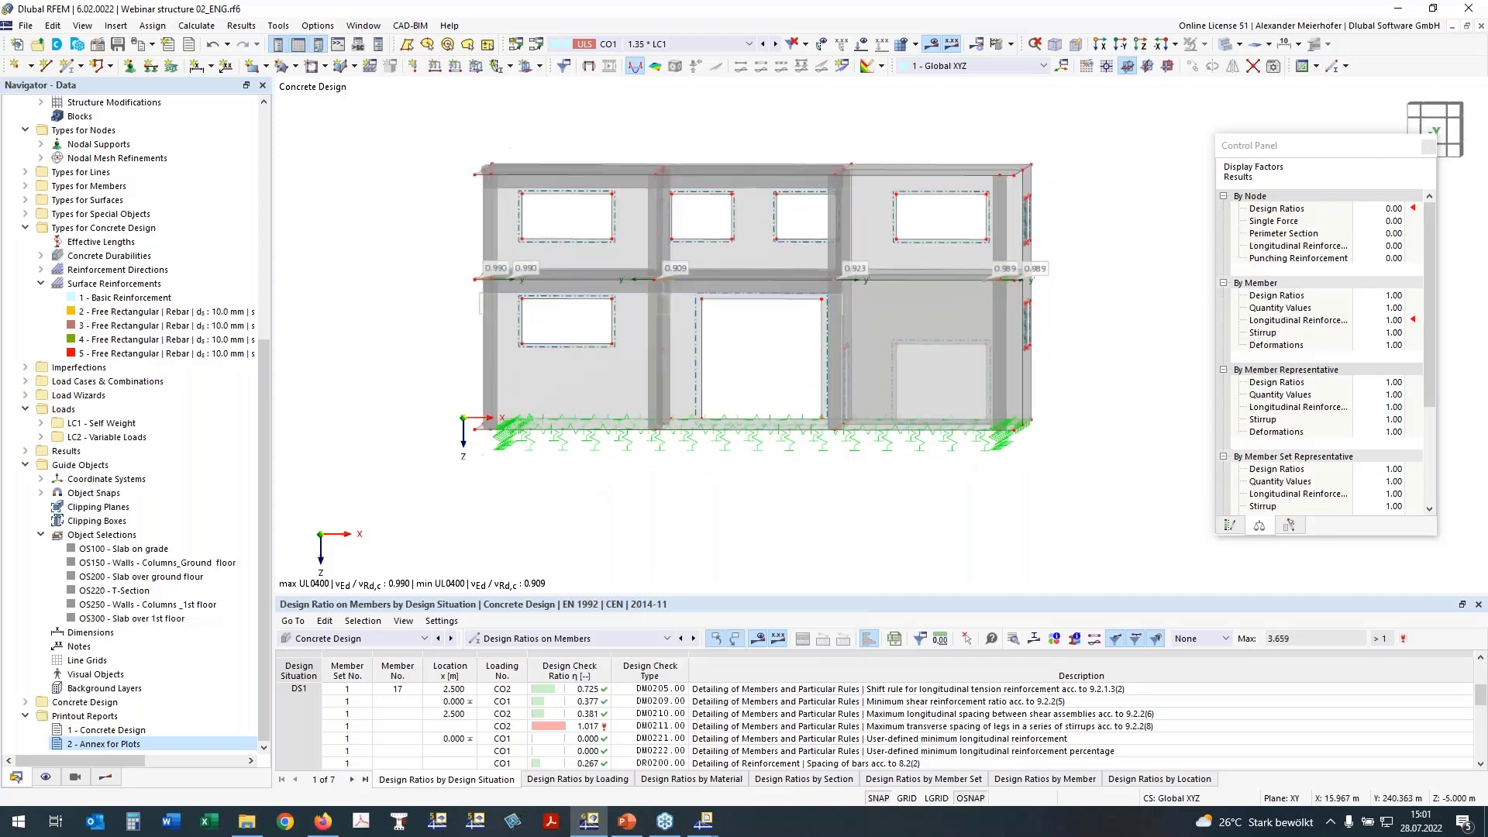
{"action": "left_click_drag", "start_coordinate": [456, 405], "coordinate": [1088, 453]}
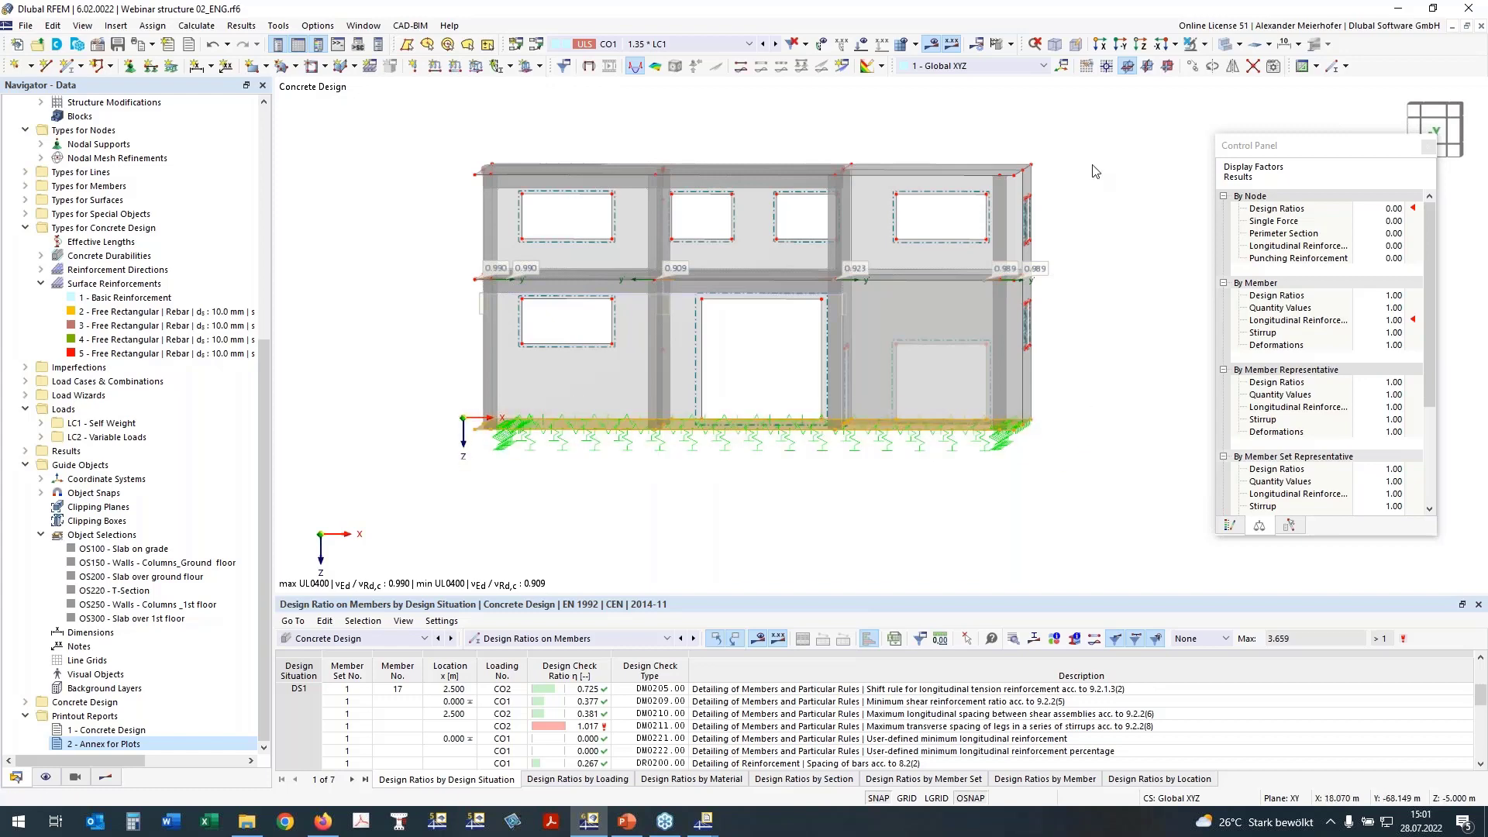
Step: Isolate the selected slab on grade and show it in plan view in the Z-direction
{"action": "left_click", "coordinate": [1205, 44]}
{"action": "left_click", "coordinate": [1208, 68]}
{"action": "middle_click_drag", "start_coordinate": [1037, 233], "coordinate": [1079, 282], "text": "ctrl"}
{"action": "left_click", "coordinate": [1075, 284]}
{"action": "middle_click_drag", "start_coordinate": [680, 357], "coordinate": [934, 387]}
{"action": "left_click", "coordinate": [1142, 45]}
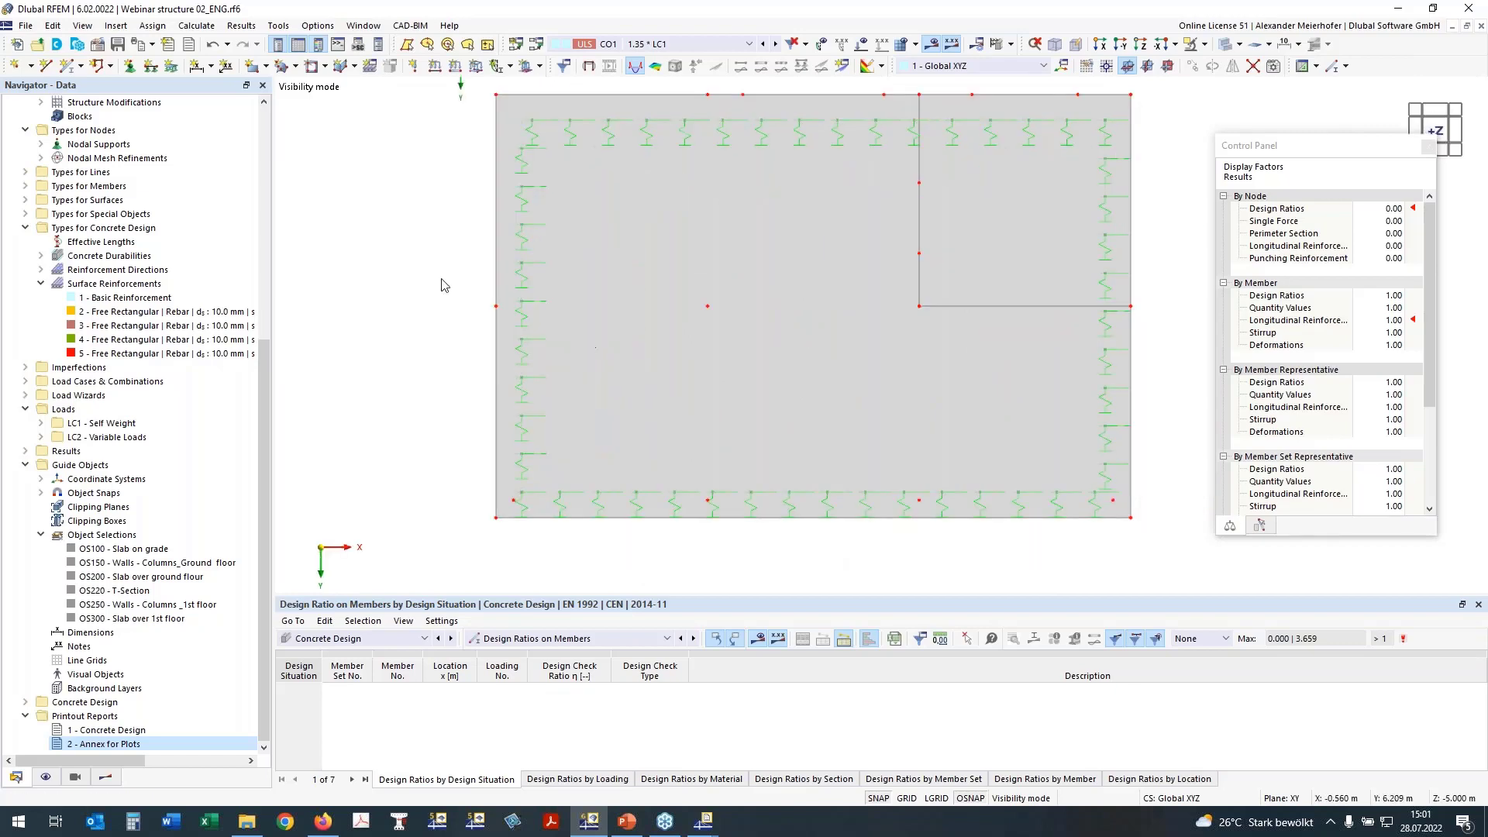
Step: Activate punching design for the eight selected slab-on-grade nodes and accept deletion of the Concrete Design results
{"action": "right_click", "coordinate": [708, 308]}
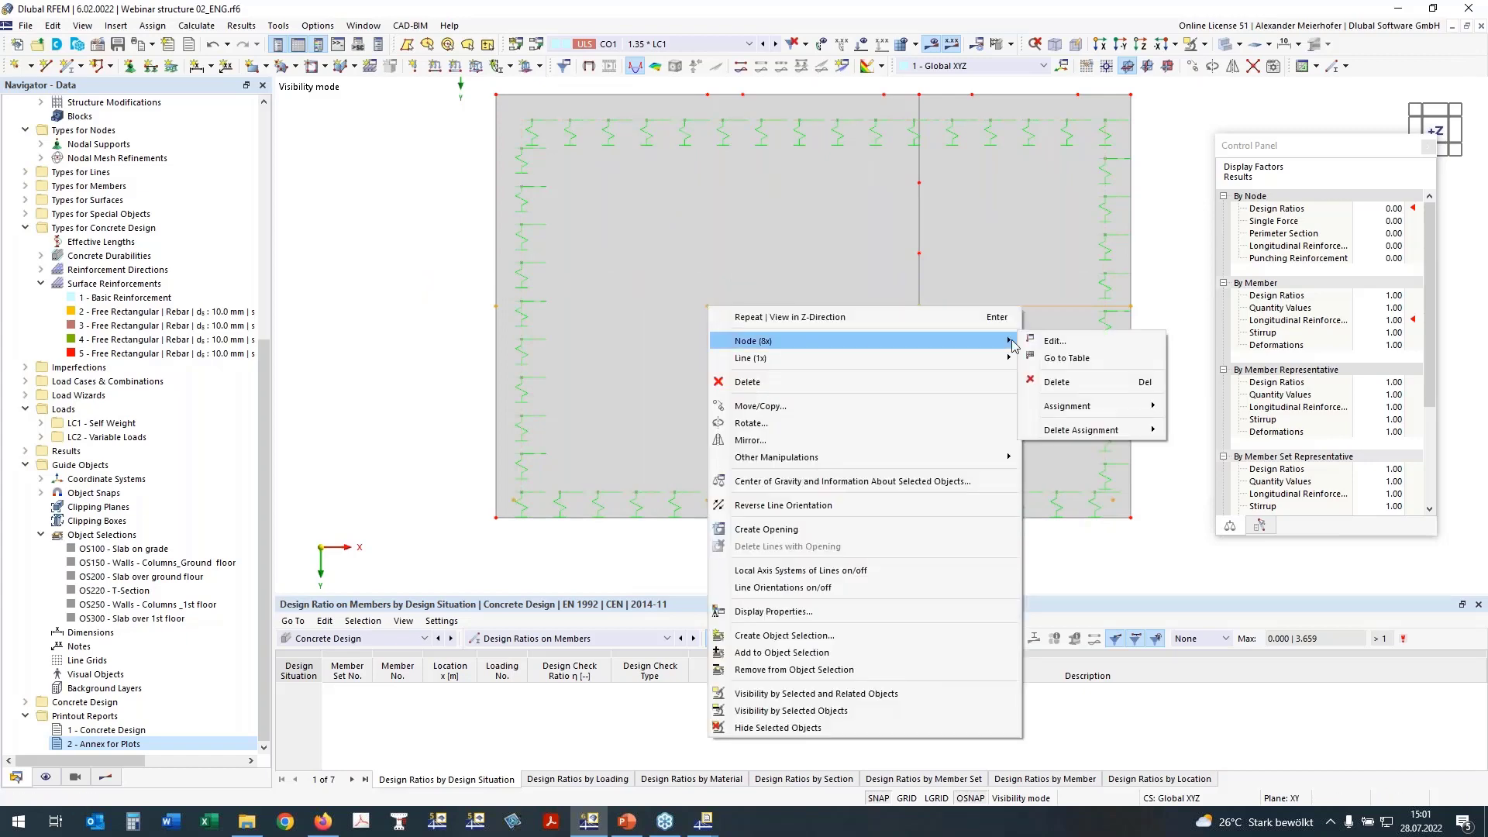
{"action": "left_click", "coordinate": [1053, 341]}
{"action": "left_click", "coordinate": [985, 679]}
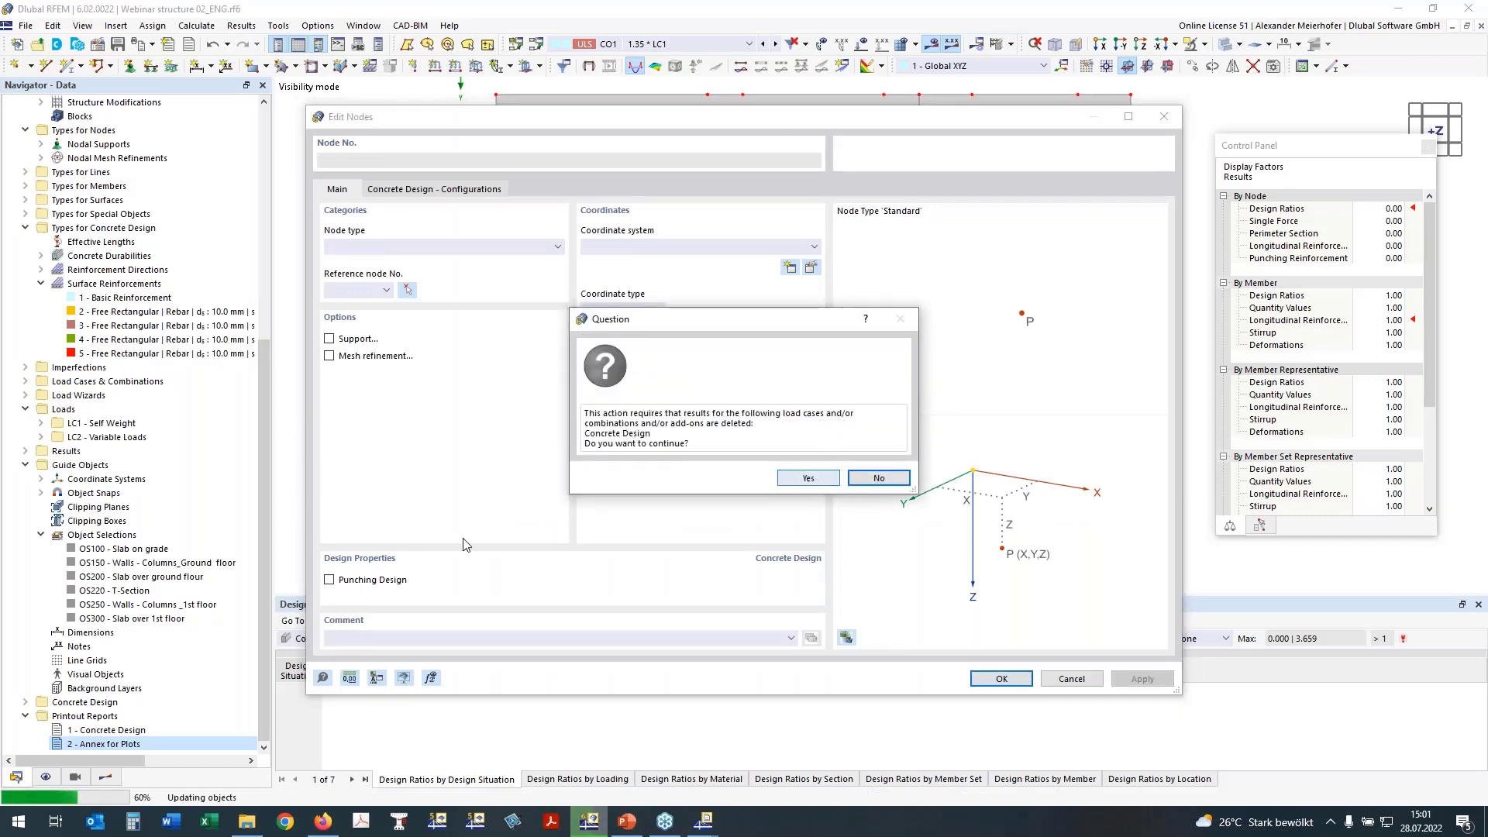
{"action": "left_click", "coordinate": [808, 478]}
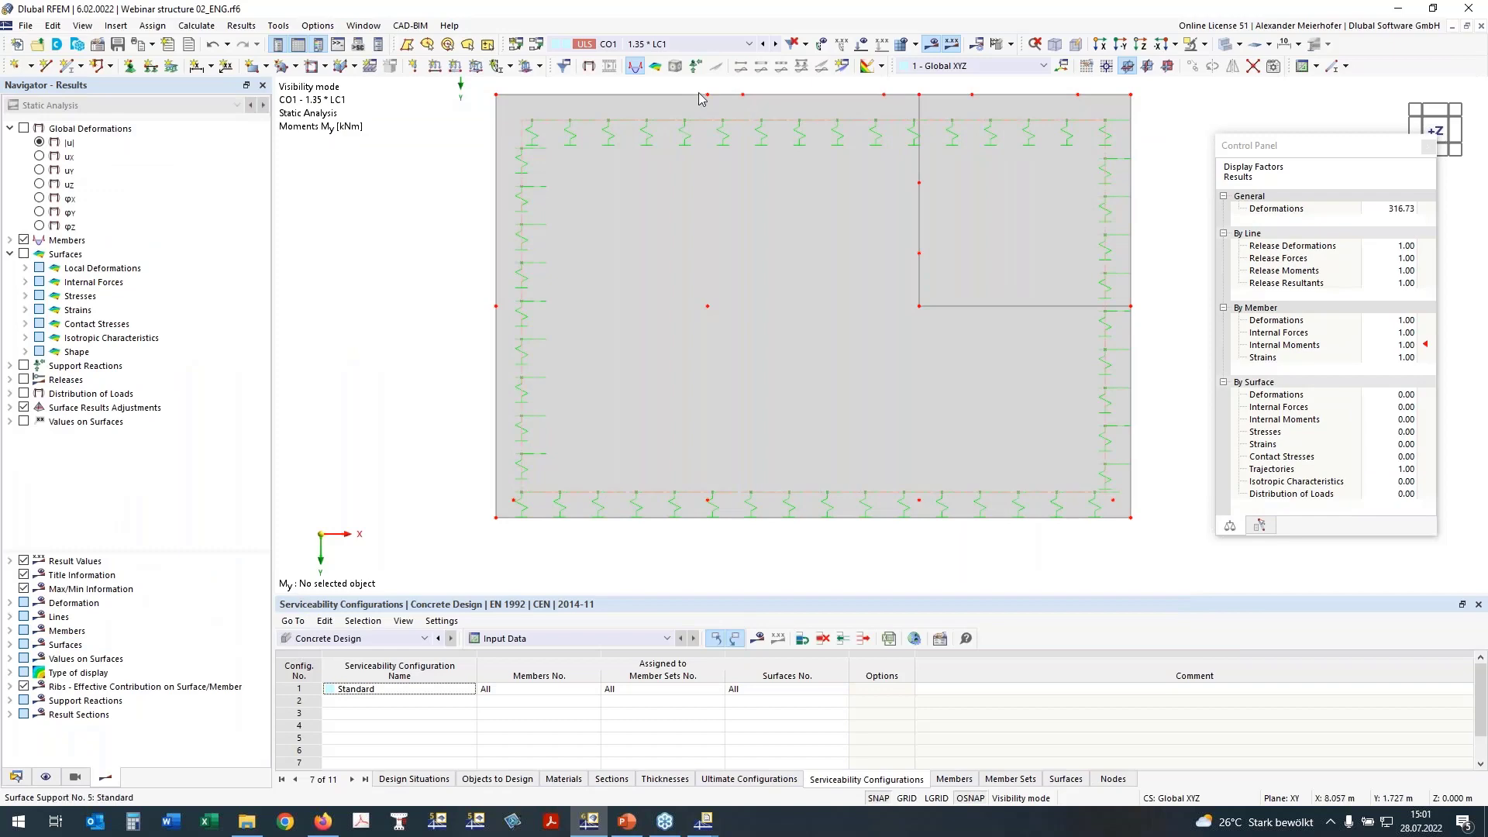
Step: Assign surface reinforcement 1 - Basic Reinforcement to surface 100 in addition to surface 200
{"action": "left_click", "coordinate": [17, 778]}
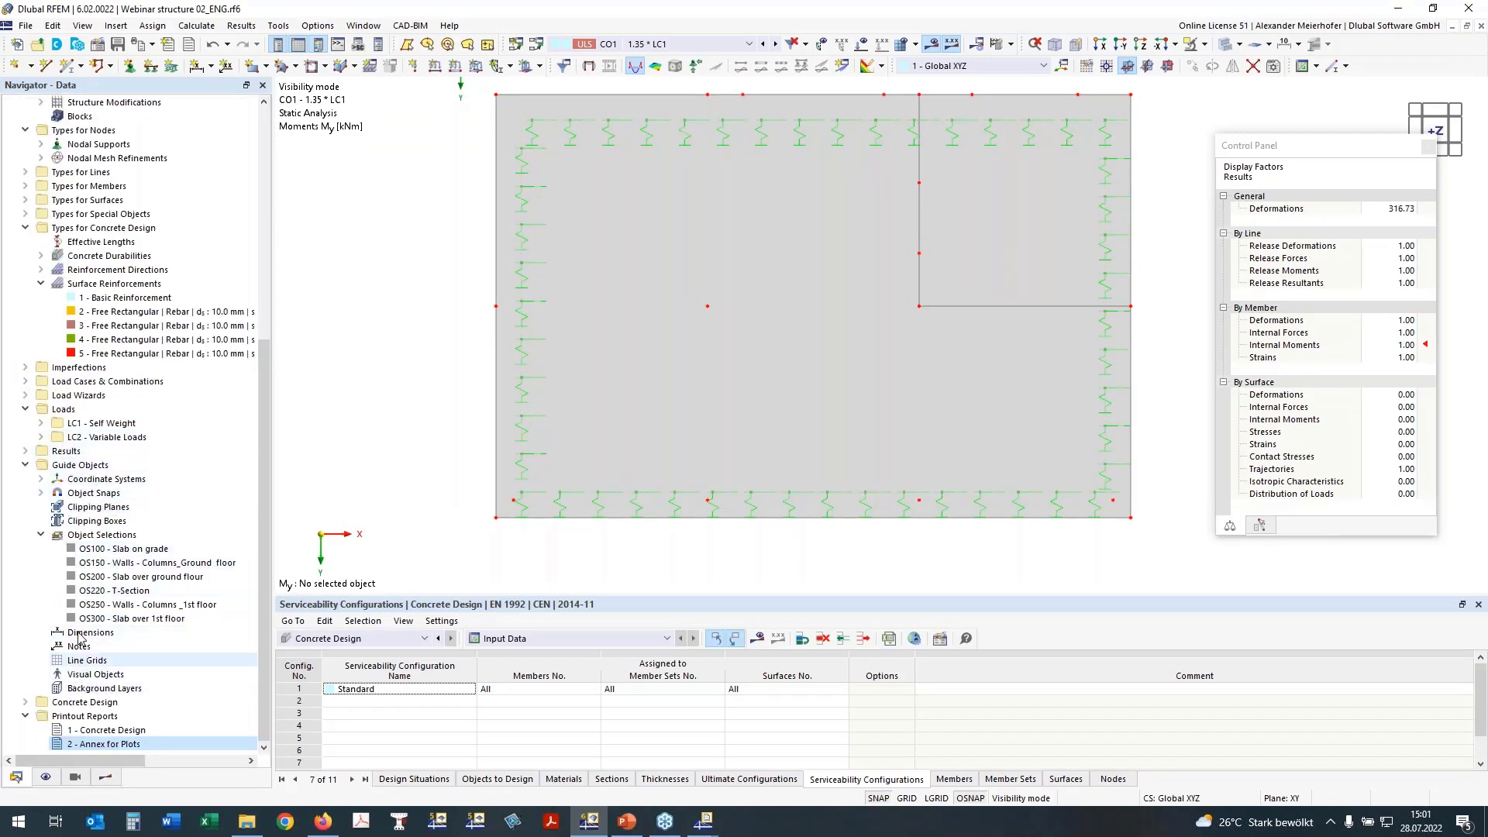
{"action": "double_click", "coordinate": [101, 300]}
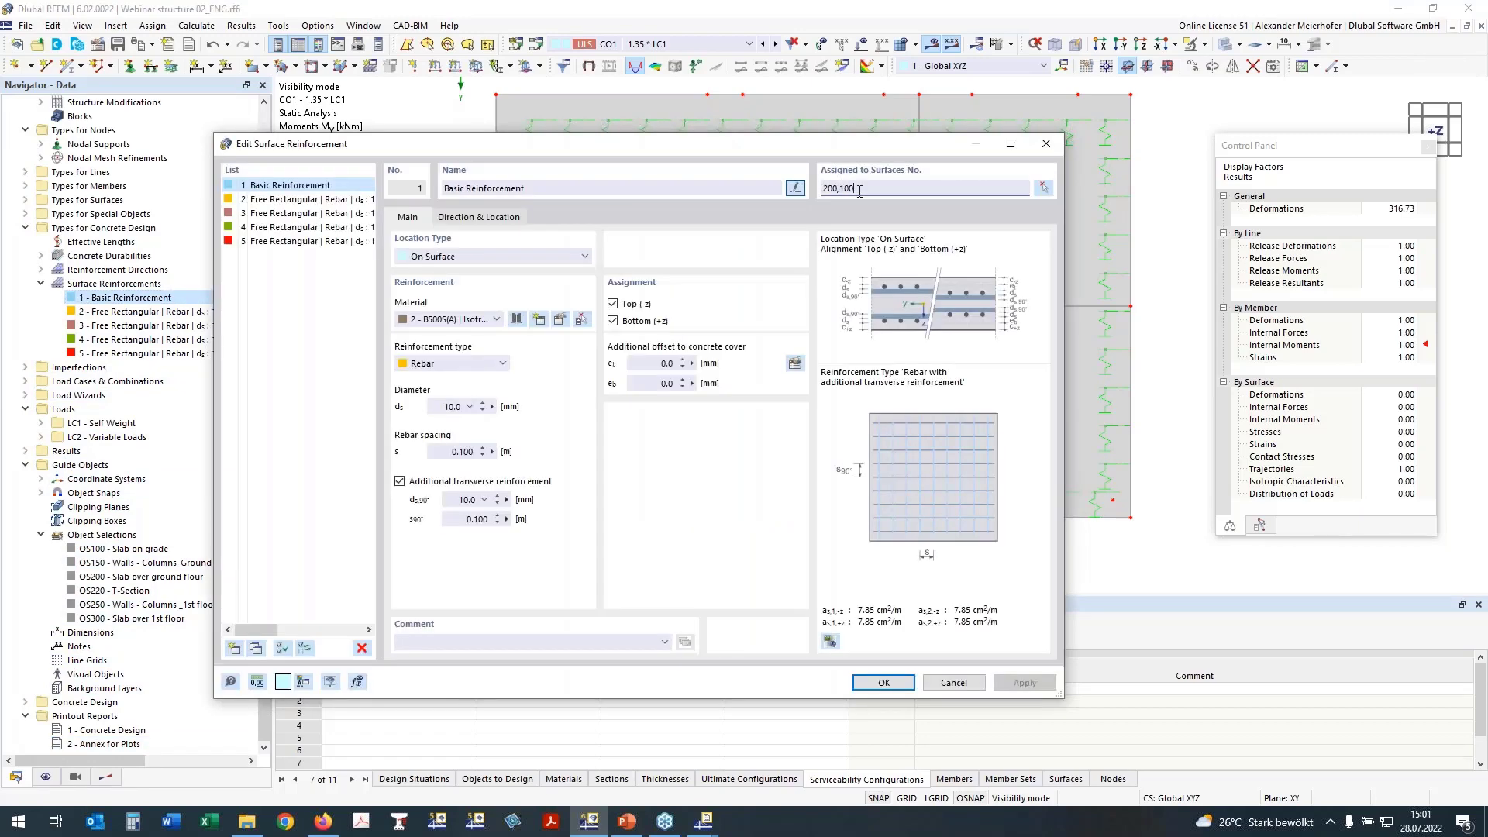
{"action": "left_click", "coordinate": [883, 679]}
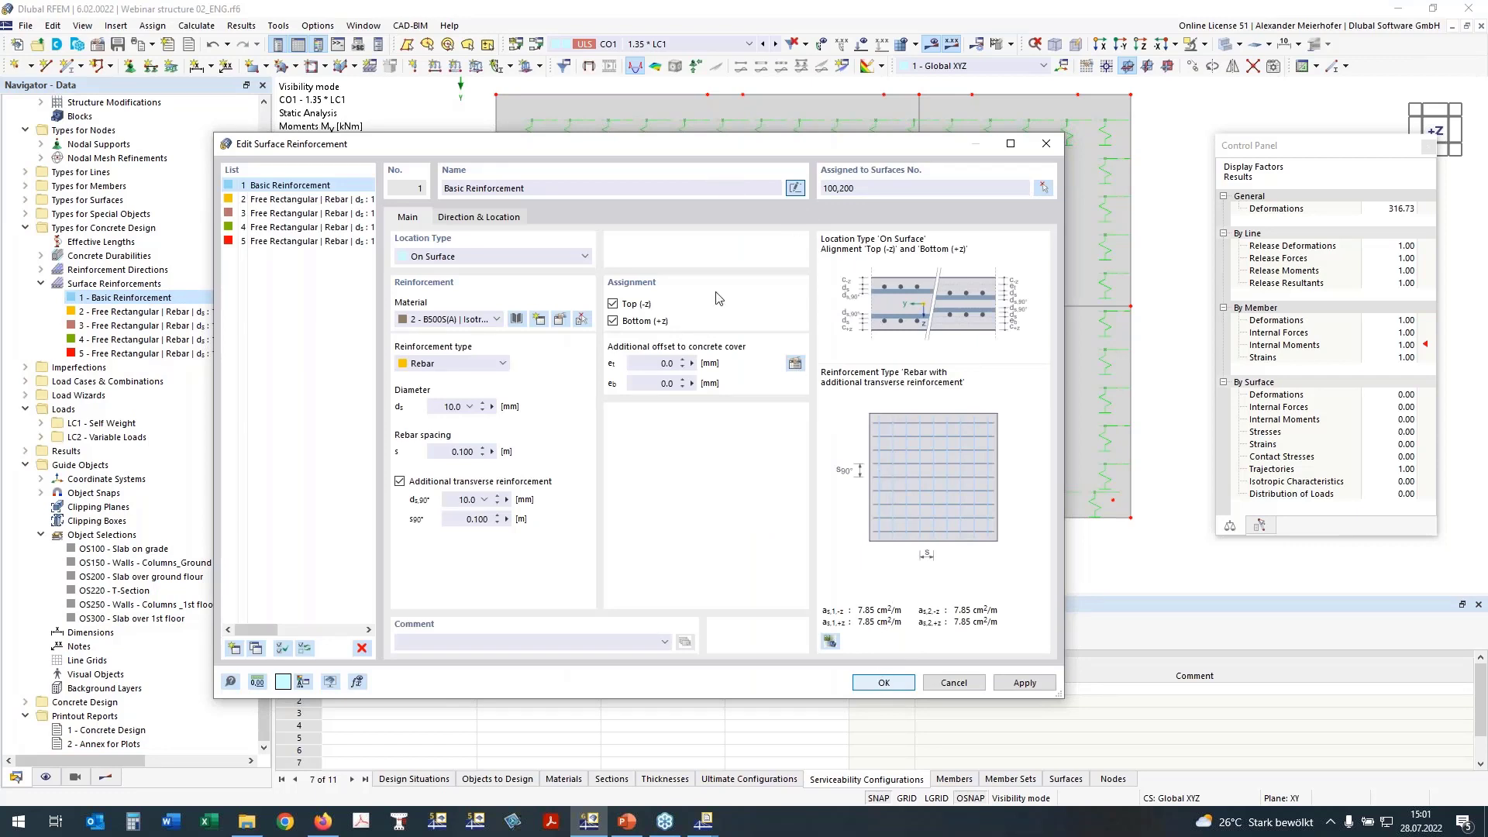
{"action": "left_click", "coordinate": [884, 683]}
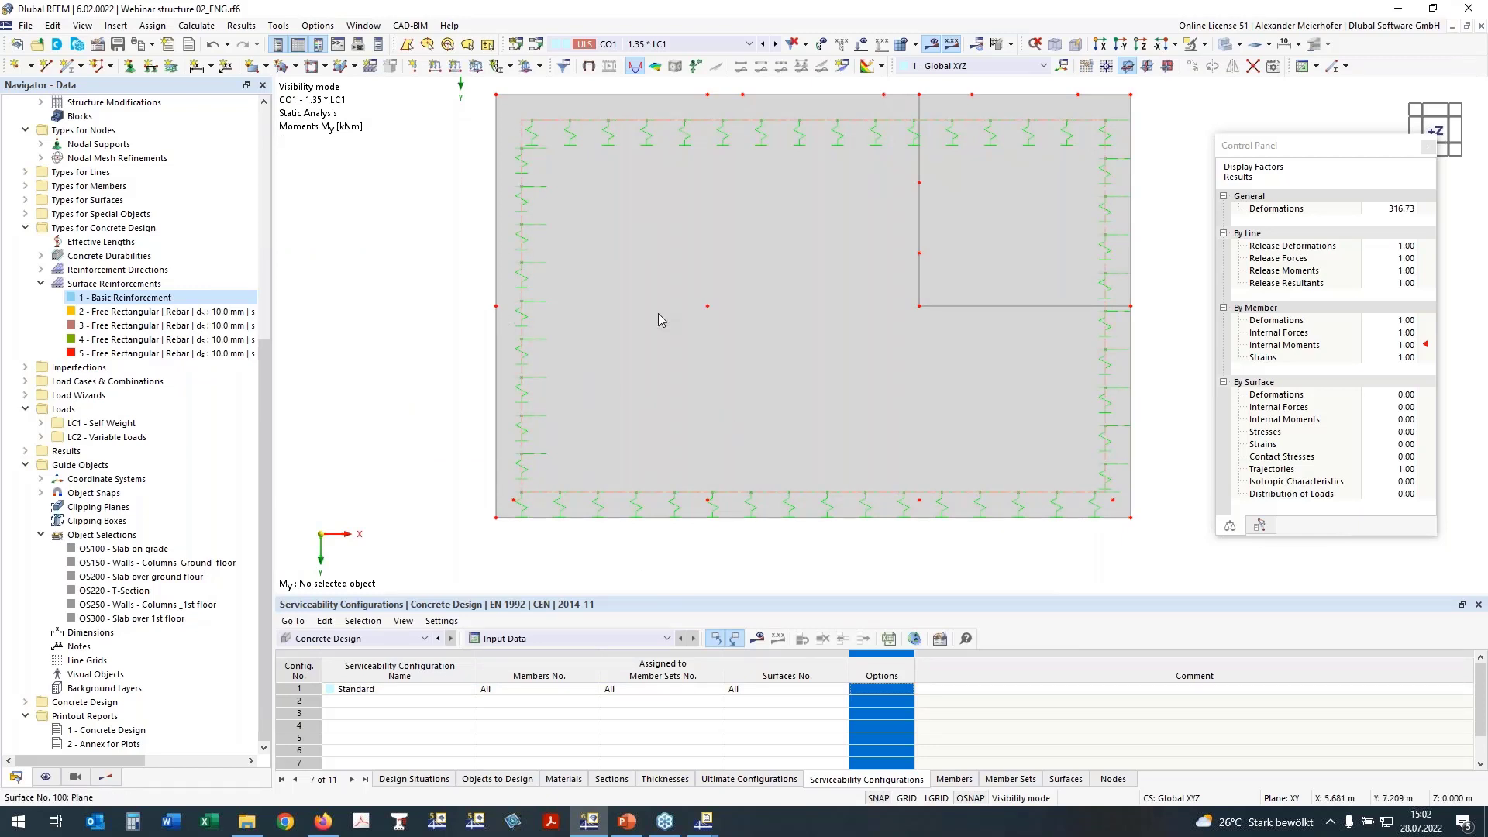
Step: Cancel the visibility mode so the whole structure is displayed in a 3D view
{"action": "middle_click_drag", "start_coordinate": [504, 318], "coordinate": [493, 263], "text": "ctrl"}
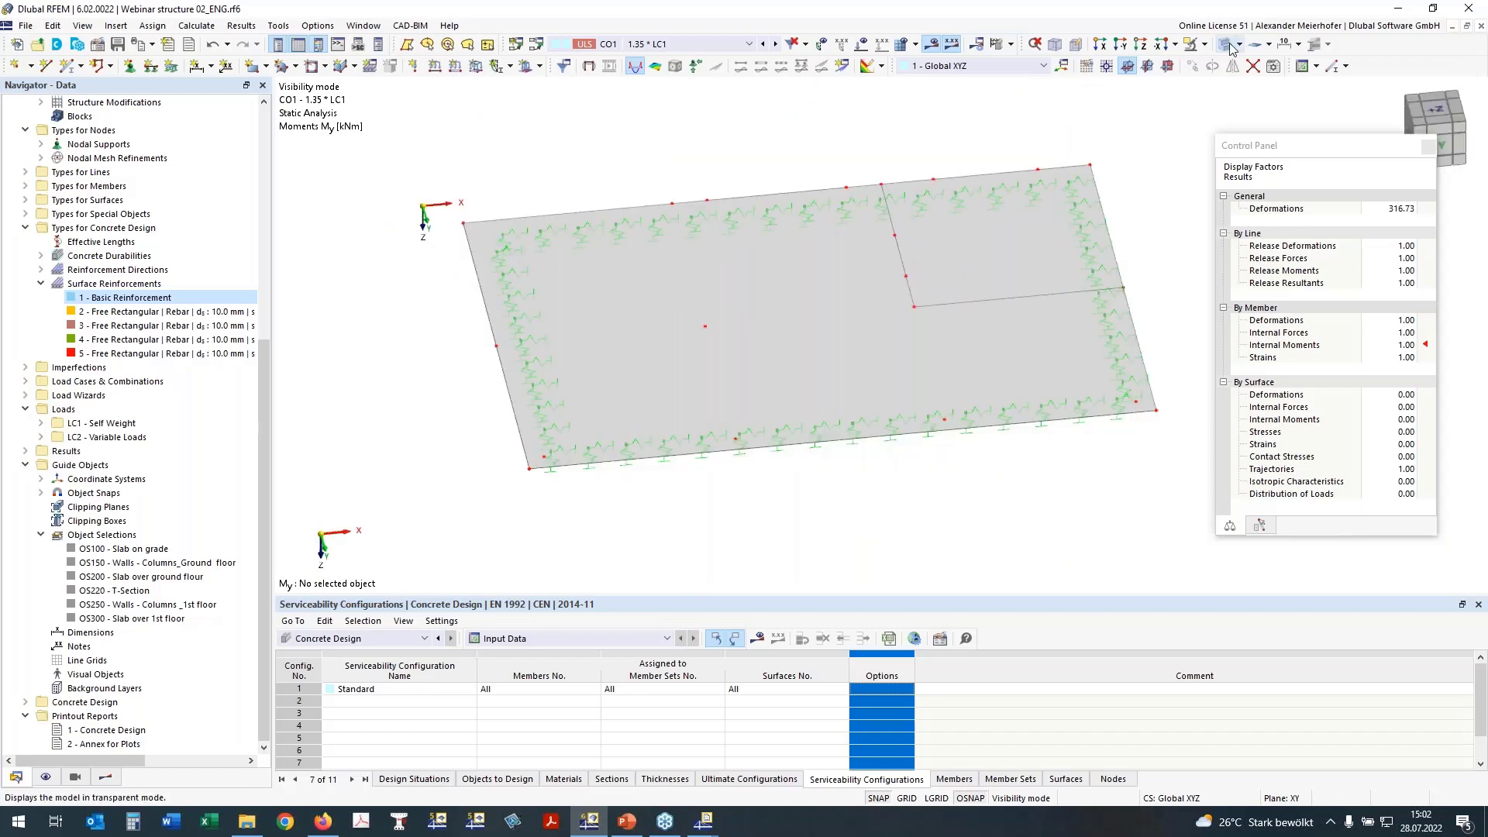
{"action": "left_click", "coordinate": [1204, 46]}
{"action": "left_click", "coordinate": [1251, 147]}
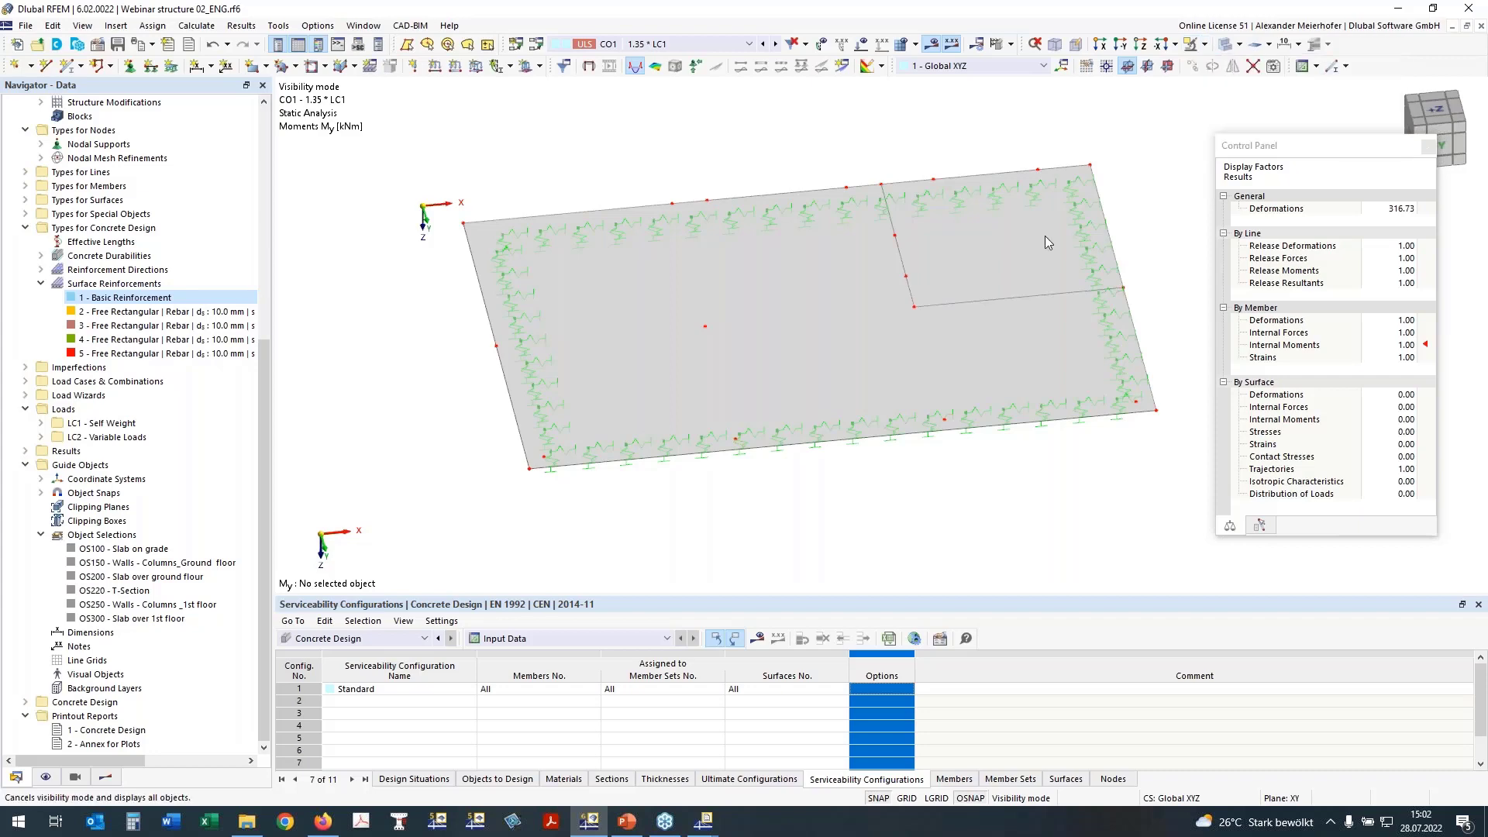
{"action": "middle_click_drag", "start_coordinate": [678, 477], "coordinate": [690, 470], "text": "ctrl"}
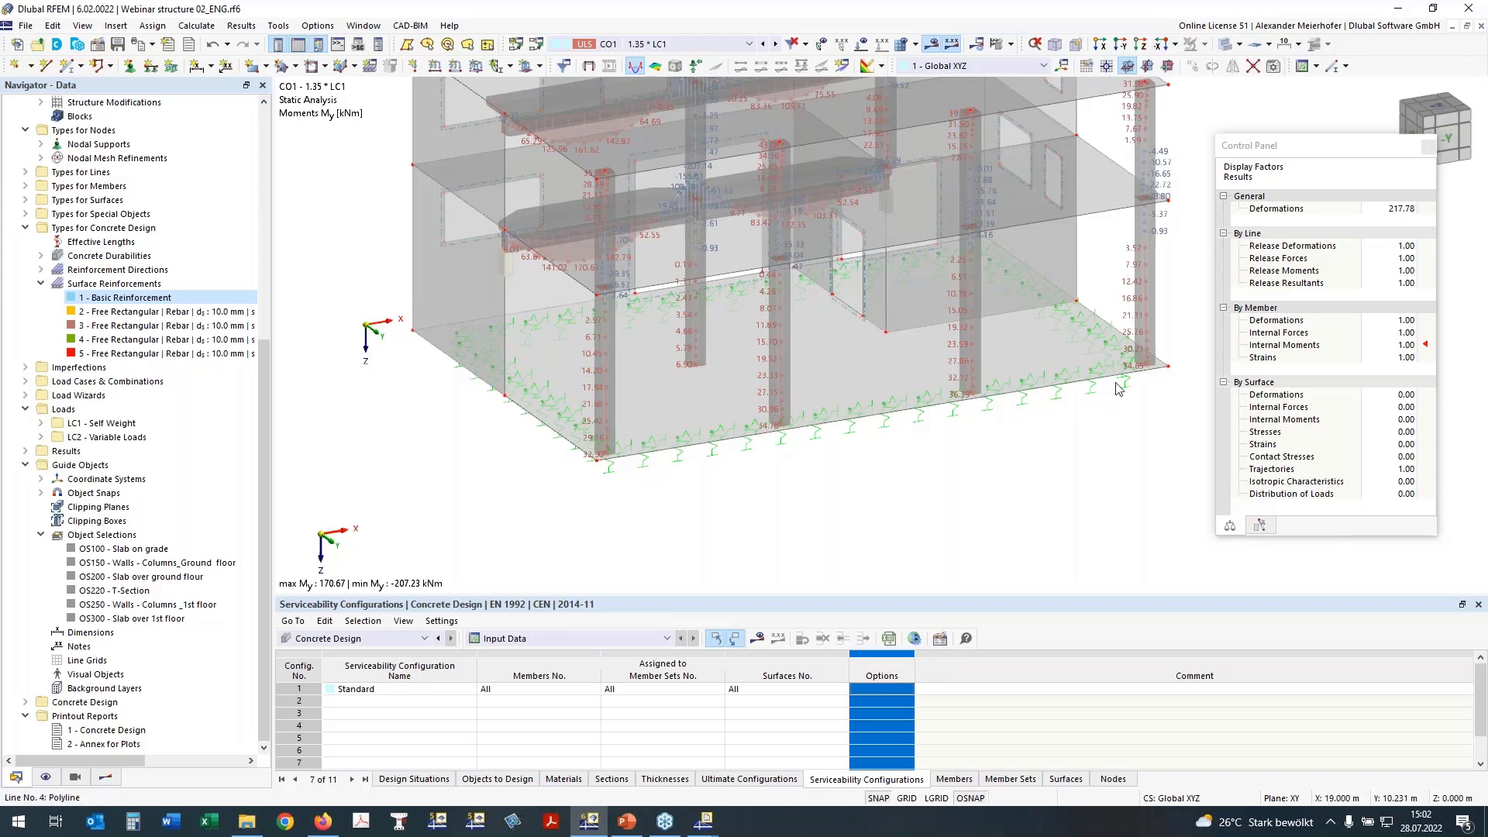
{"action": "middle_click_drag", "start_coordinate": [1118, 389], "coordinate": [1073, 372], "text": "ctrl"}
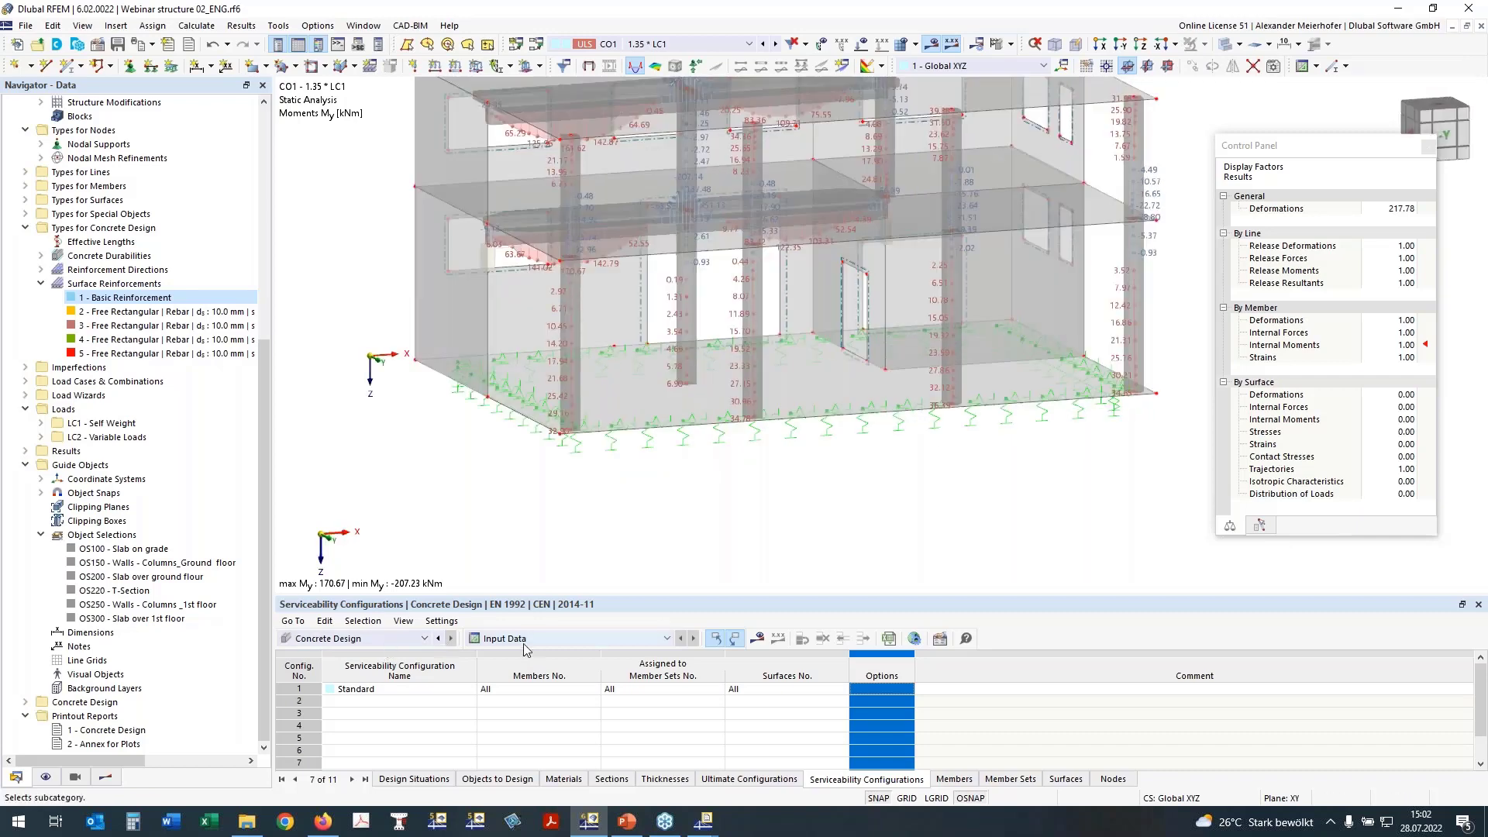
Step: Remove members 17,18 and surface 200 from the selected objects for the concrete design
{"action": "left_click", "coordinate": [516, 781]}
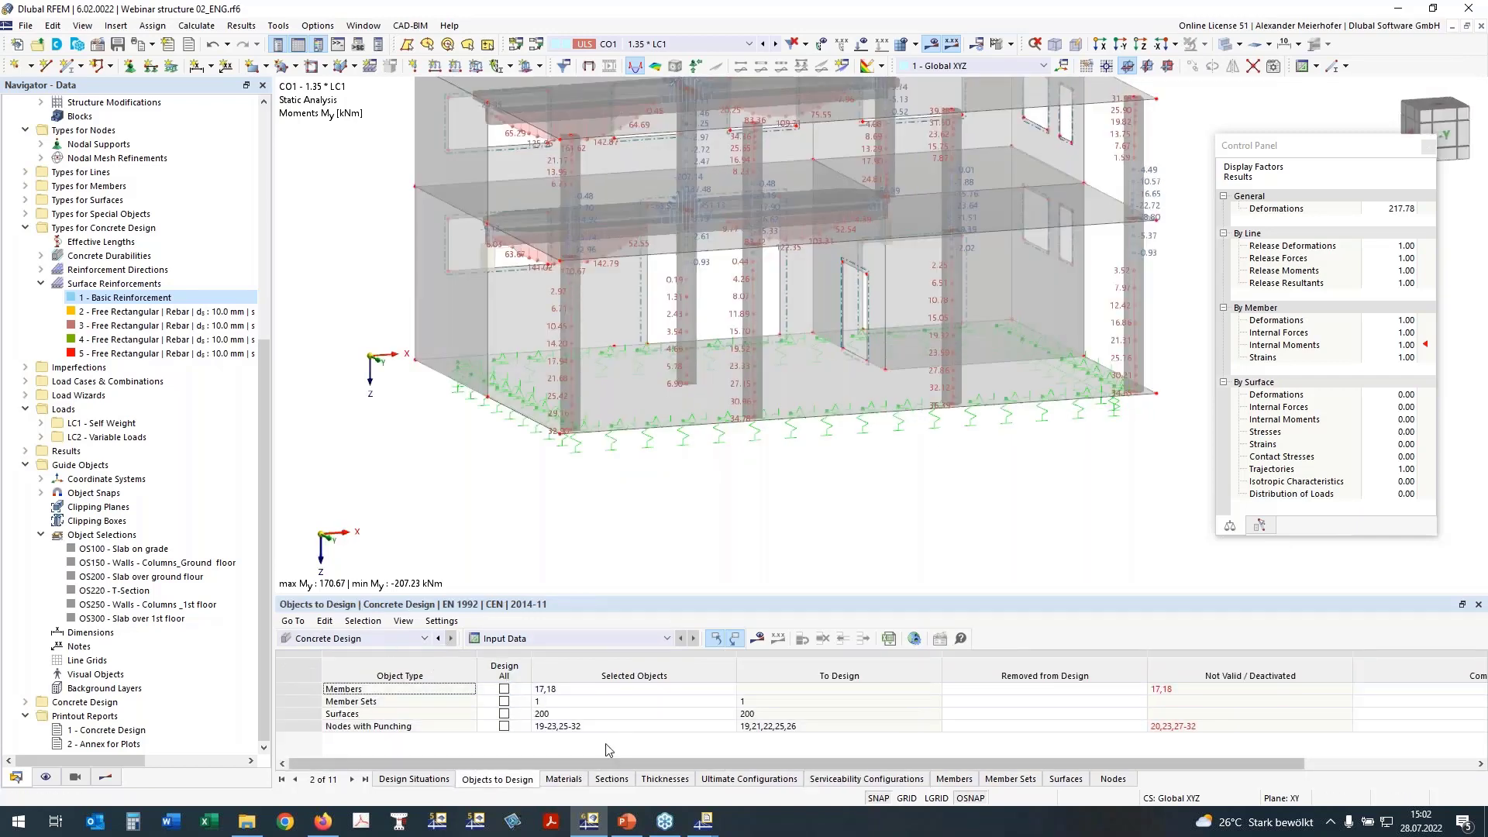
{"action": "left_click", "coordinate": [552, 690]}
{"action": "key", "text": "Delete"}
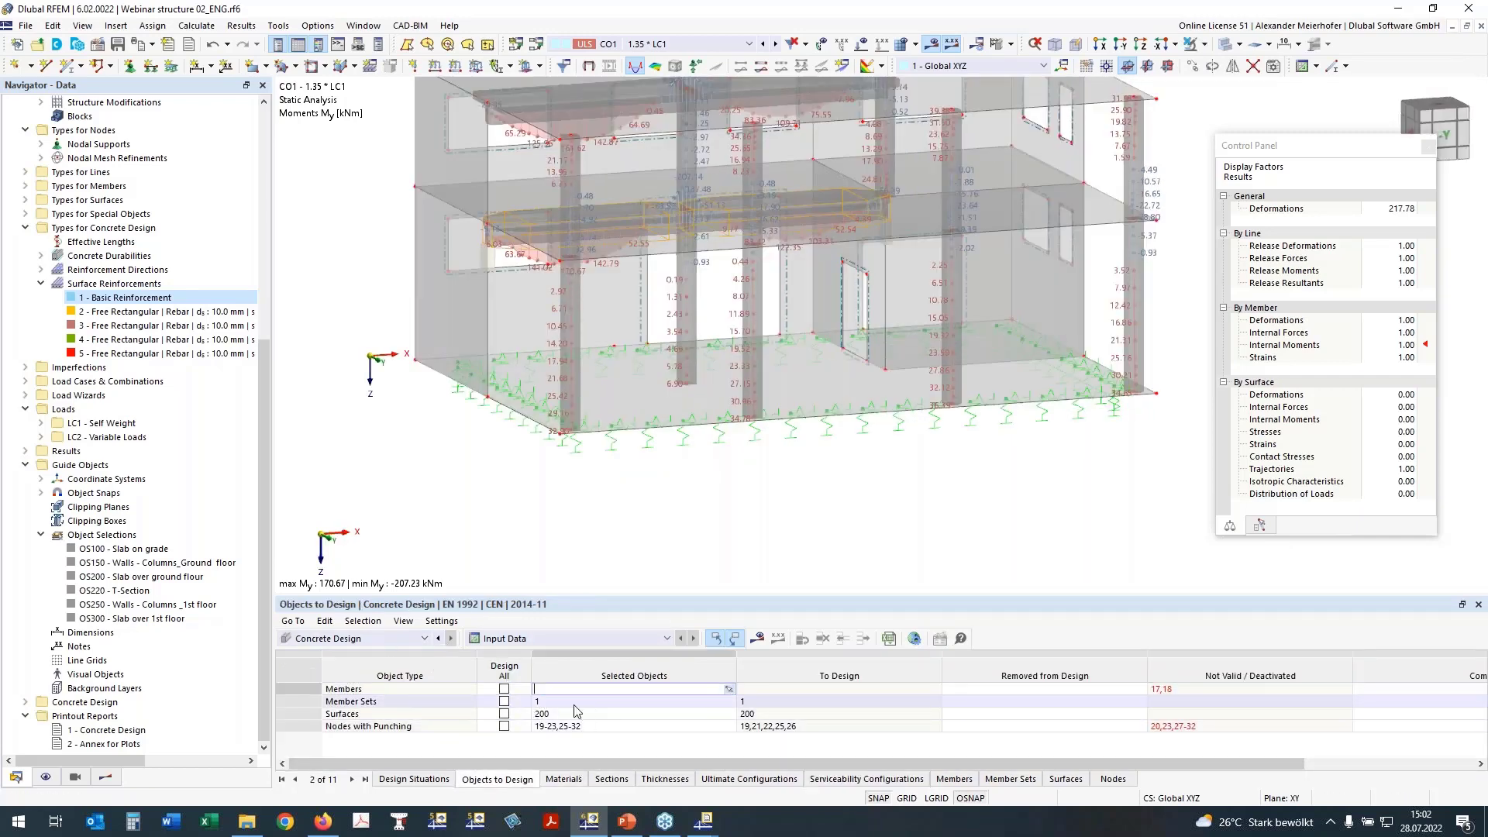
{"action": "left_click", "coordinate": [567, 701]}
{"action": "key", "text": "Delete"}
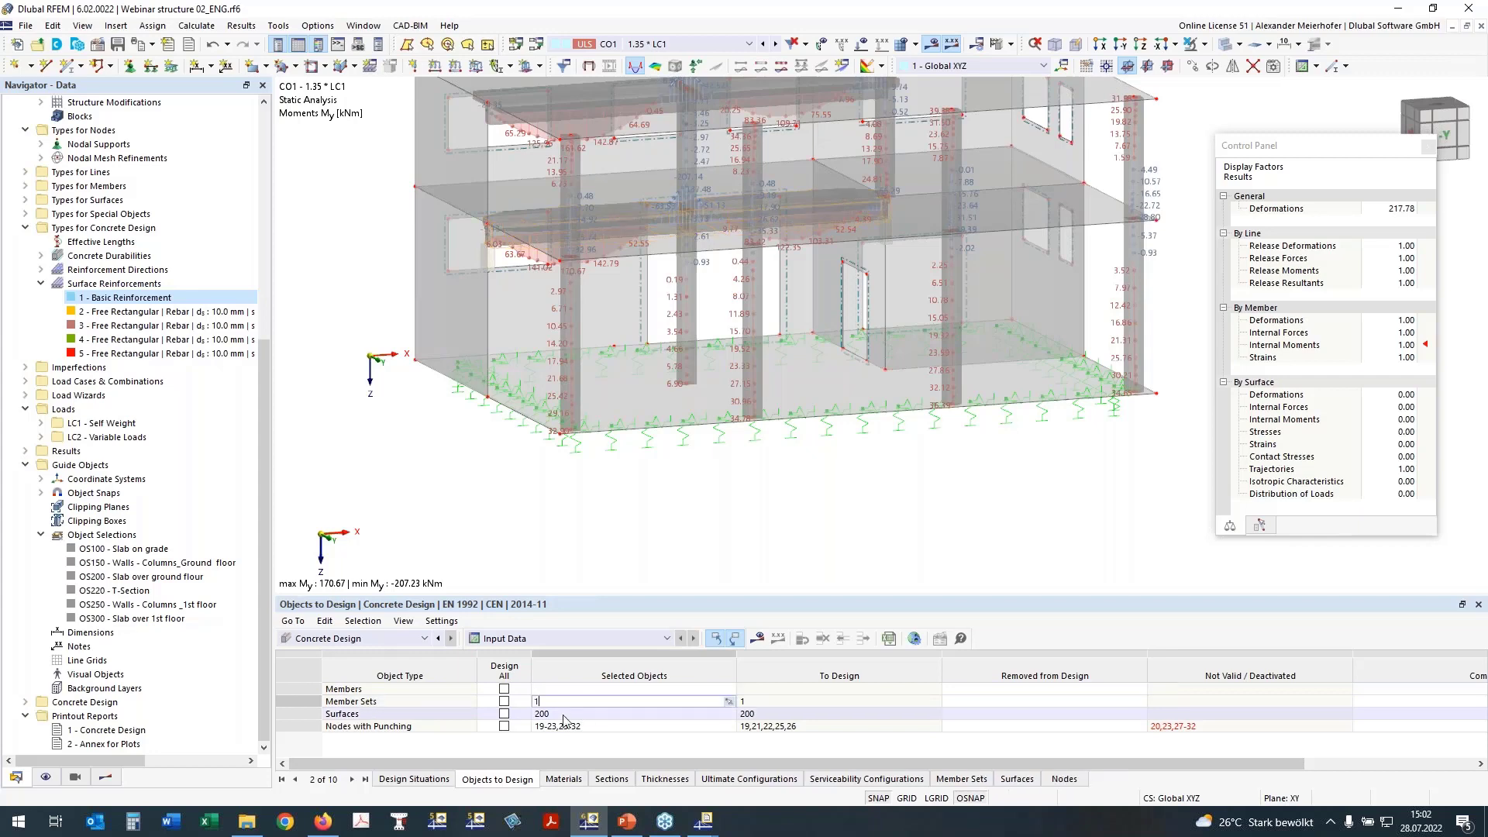
{"action": "left_click", "coordinate": [563, 714]}
{"action": "key", "text": "Delete"}
Step: Replace the nodes selected for punching design with the slab-on-grade nodes 5,7,10-12,14,16,34, picked in a wireframe side view
{"action": "left_click", "coordinate": [589, 726]}
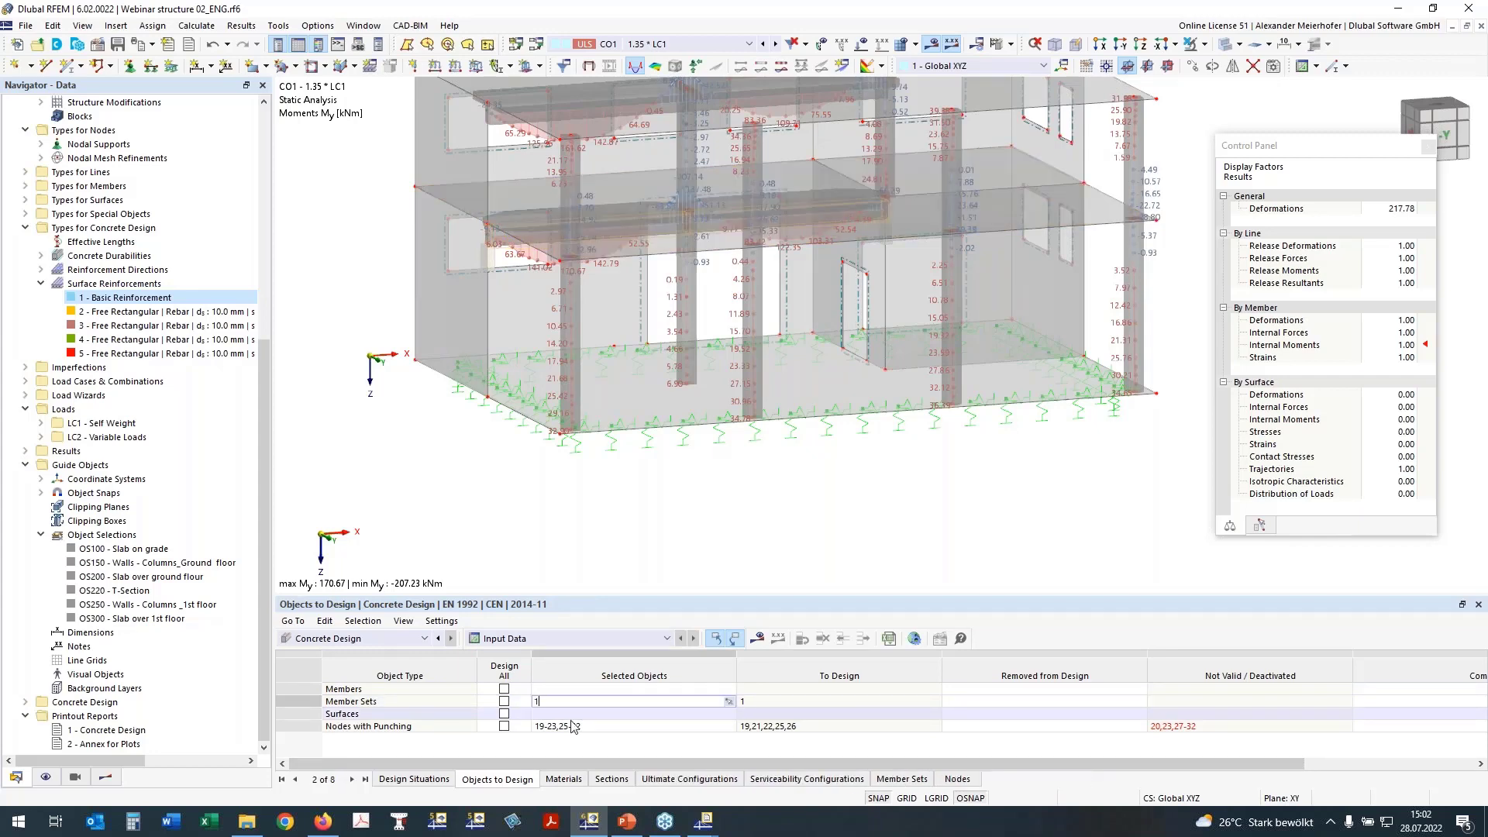
{"action": "left_click", "coordinate": [728, 726]}
{"action": "middle_click_drag", "start_coordinate": [554, 526], "coordinate": [795, 370], "text": "ctrl"}
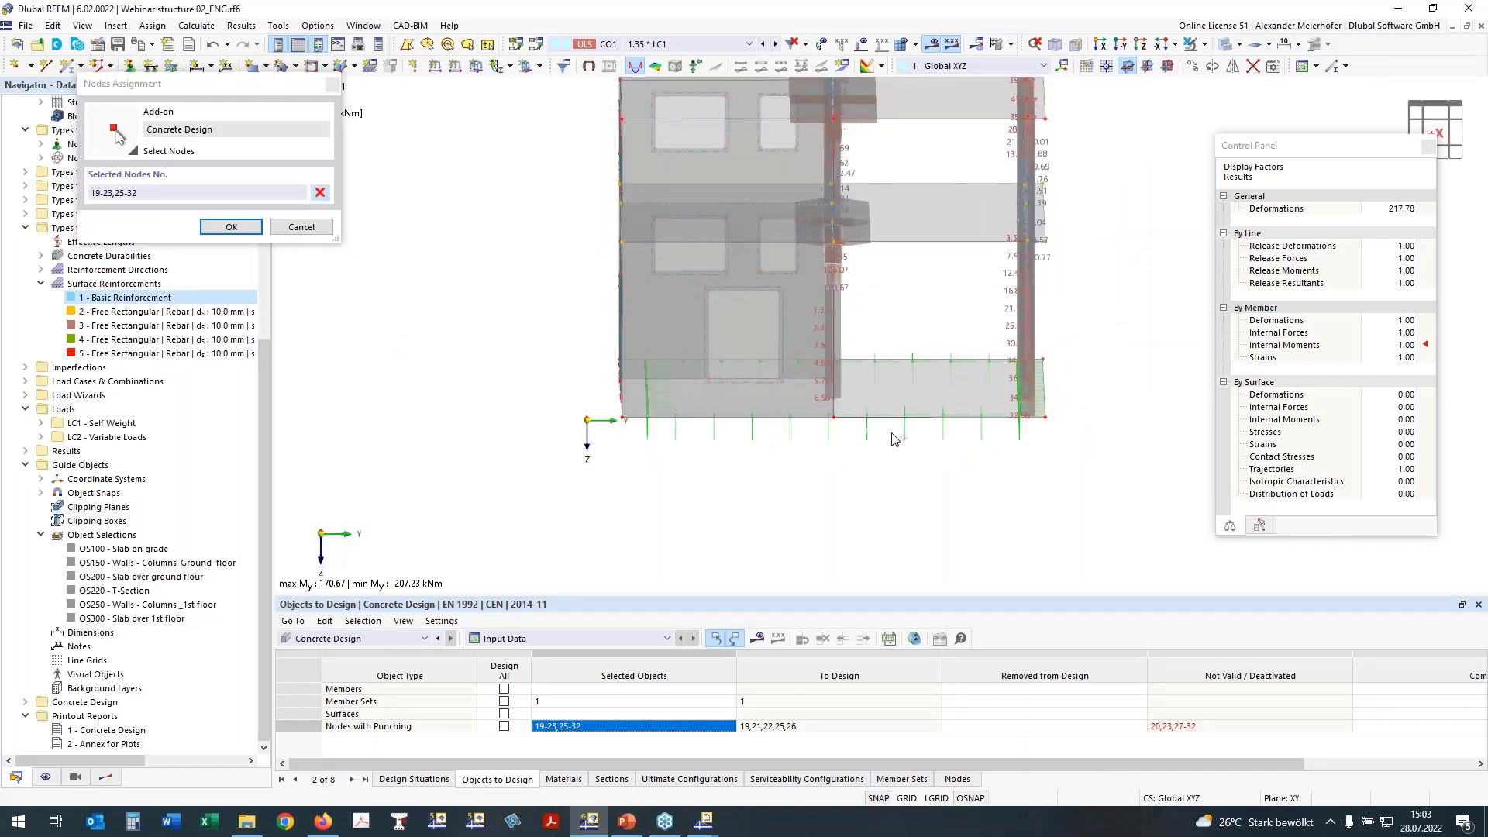
{"action": "left_click", "coordinate": [1218, 44]}
{"action": "left_click_drag", "start_coordinate": [804, 333], "coordinate": [1038, 457]}
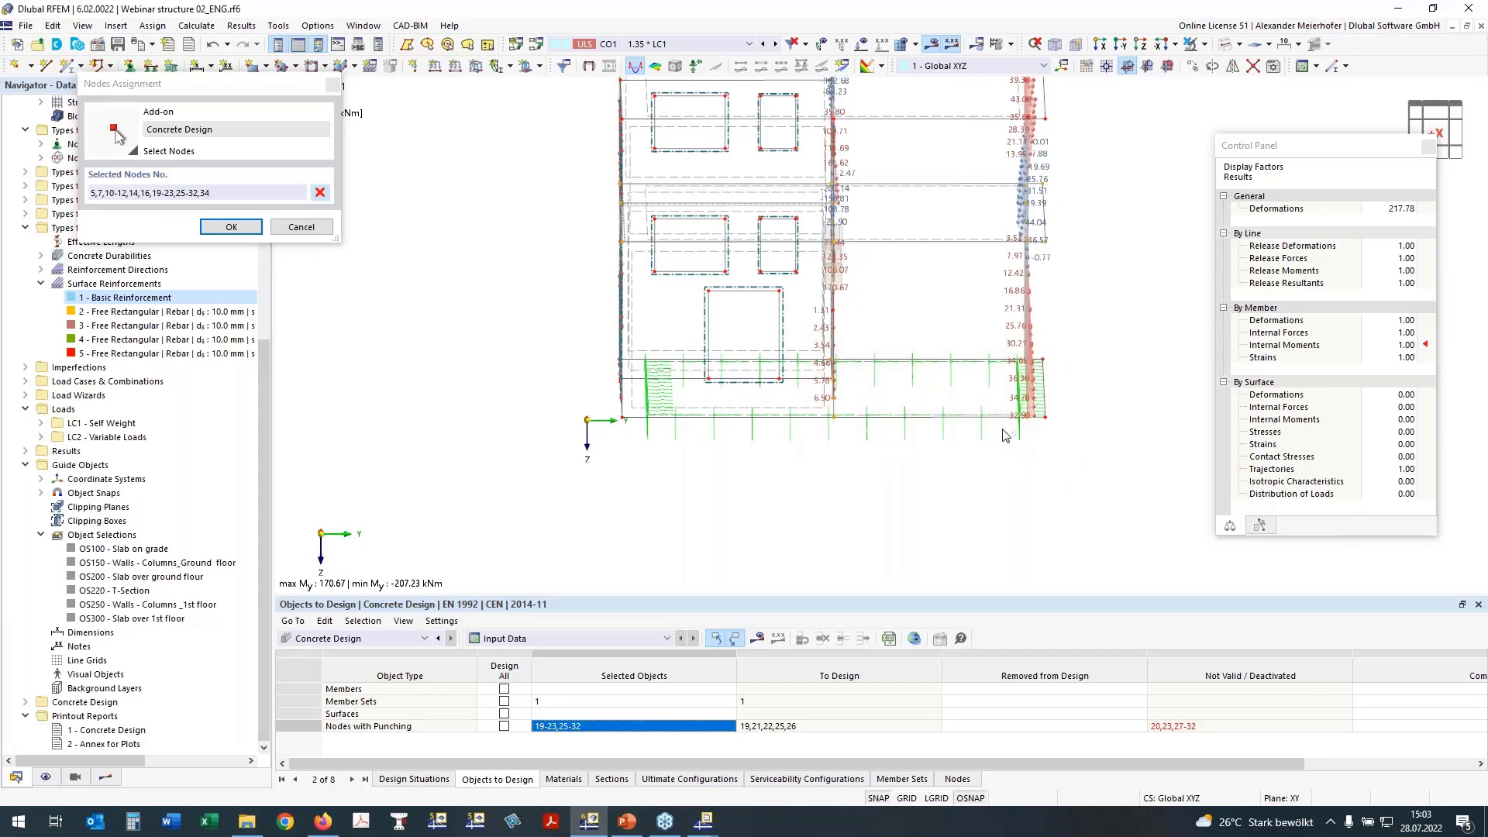
{"action": "left_click", "coordinate": [323, 190]}
{"action": "left_click", "coordinate": [320, 192]}
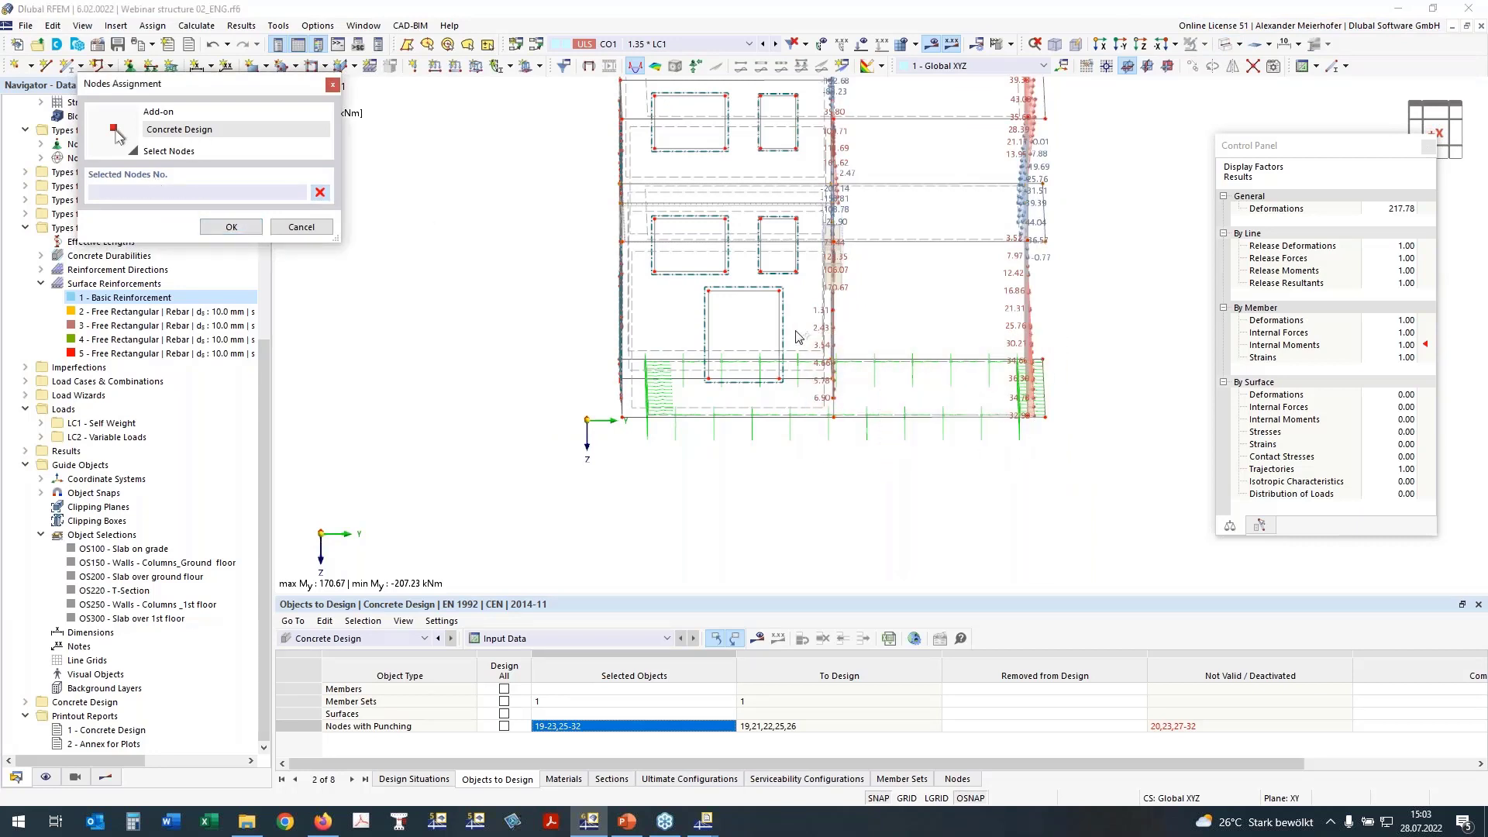
{"action": "left_click_drag", "start_coordinate": [796, 335], "coordinate": [1058, 468]}
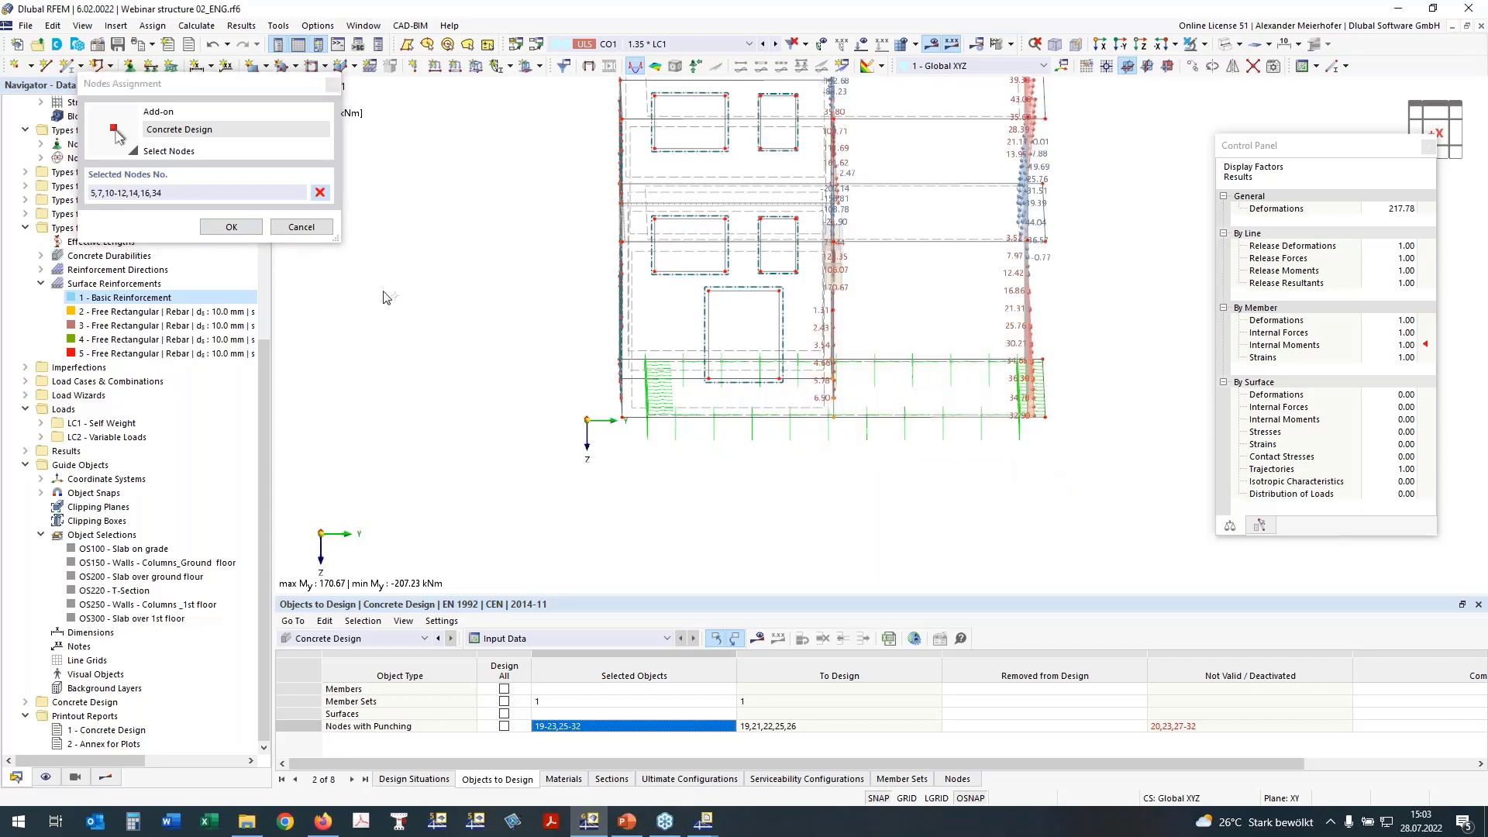
{"action": "left_click", "coordinate": [229, 227]}
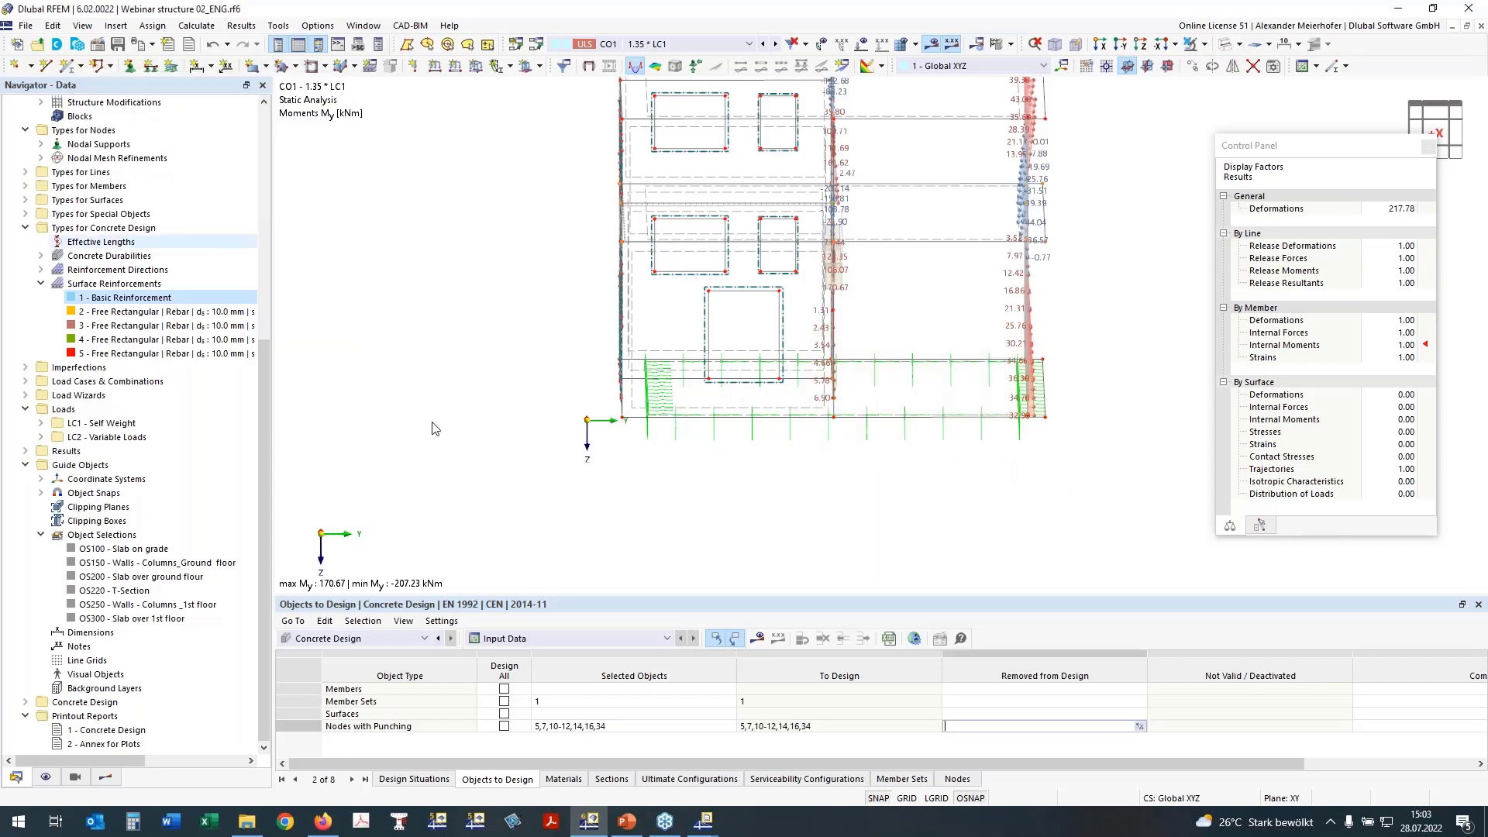
Step: Remove member set 1 from the selected objects for the concrete design
{"action": "left_click", "coordinate": [627, 703]}
{"action": "key", "text": "Delete"}
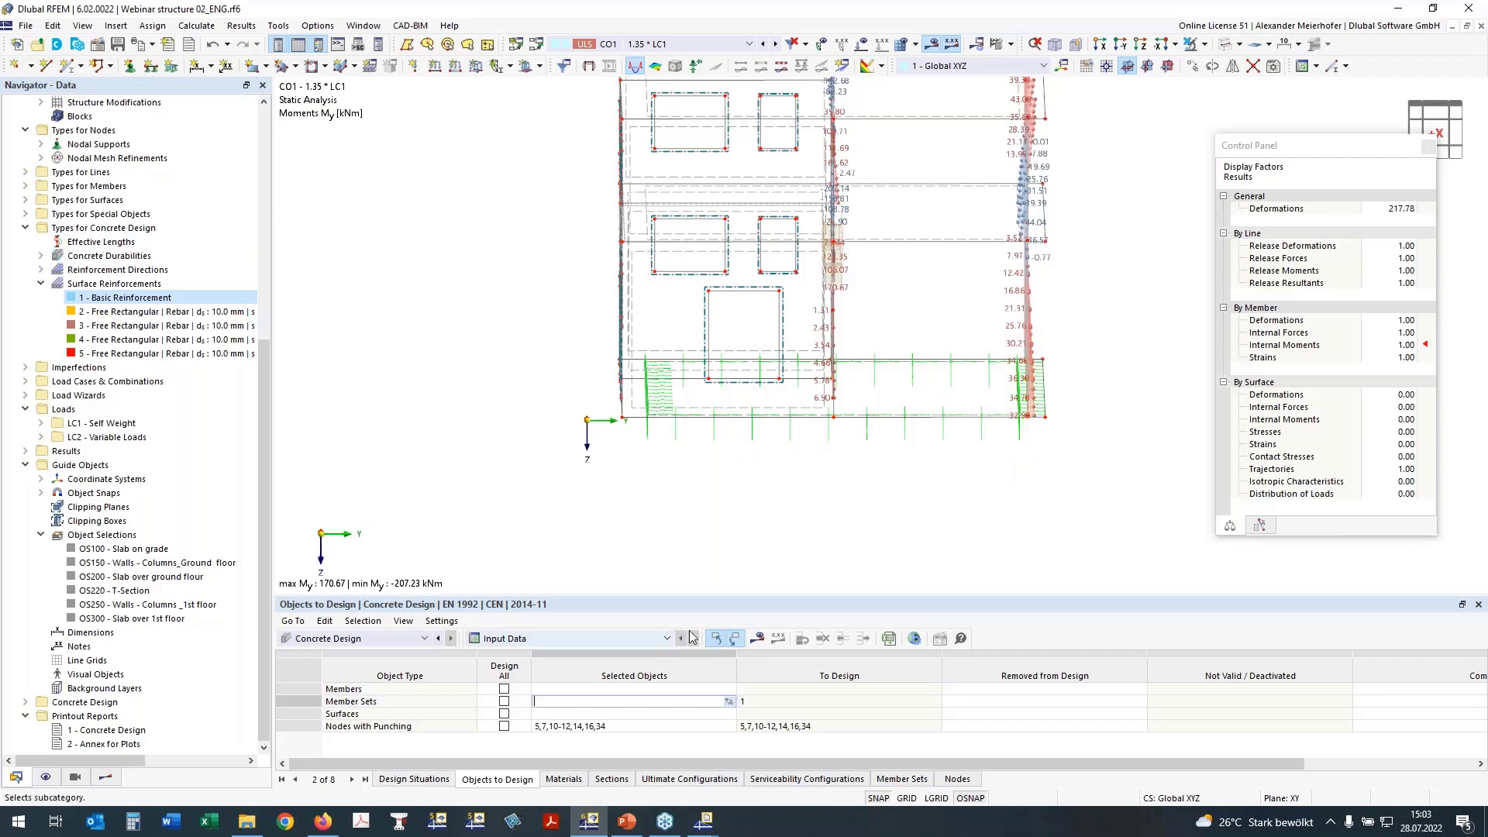
{"action": "key", "text": "Return"}
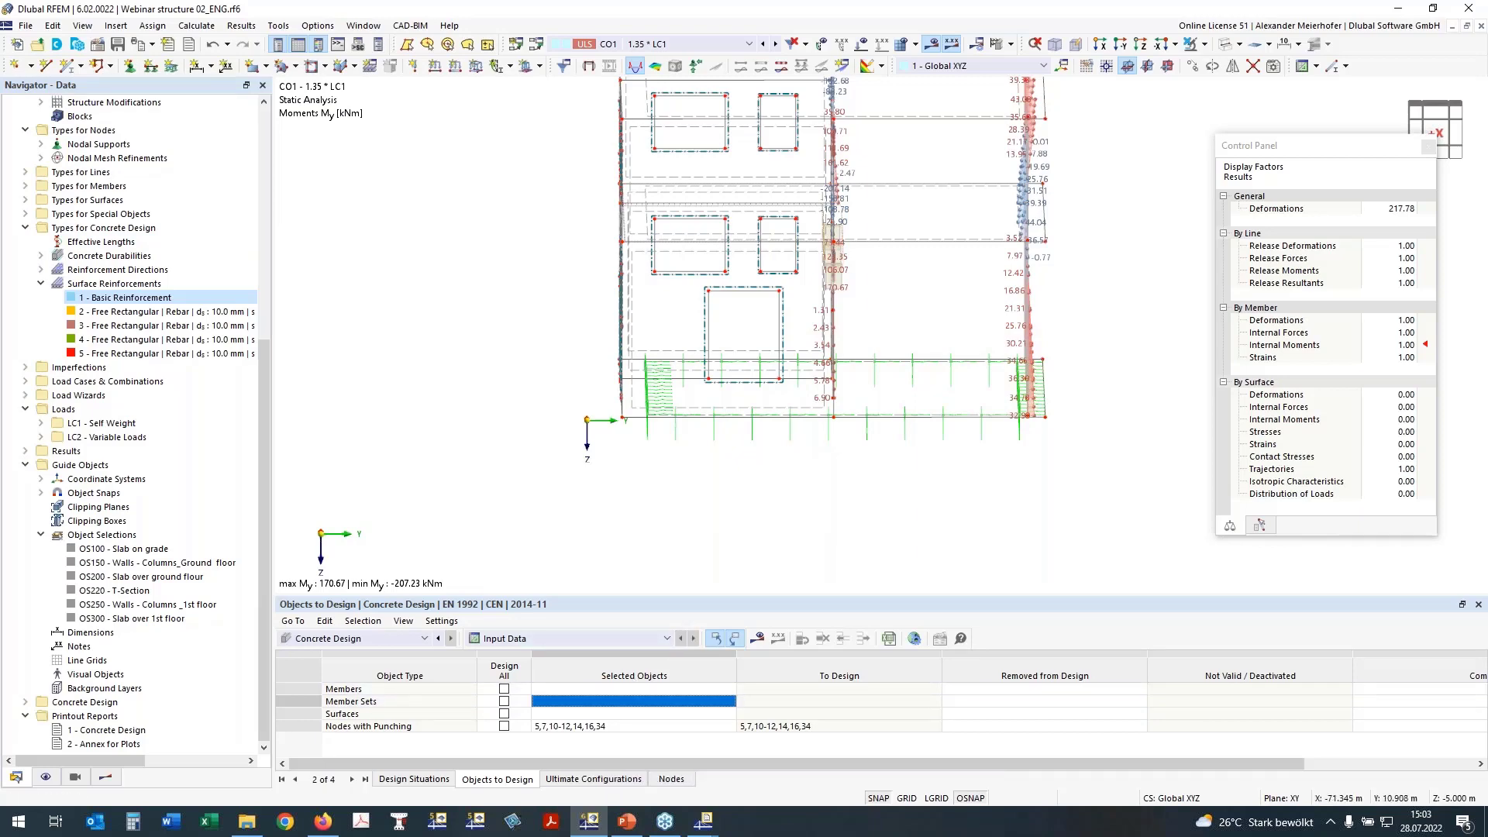
Step: Run the Concrete Design calculation for the punching nodes of the slab on grade
{"action": "middle_click_drag", "start_coordinate": [914, 372], "coordinate": [806, 441], "text": "ctrl"}
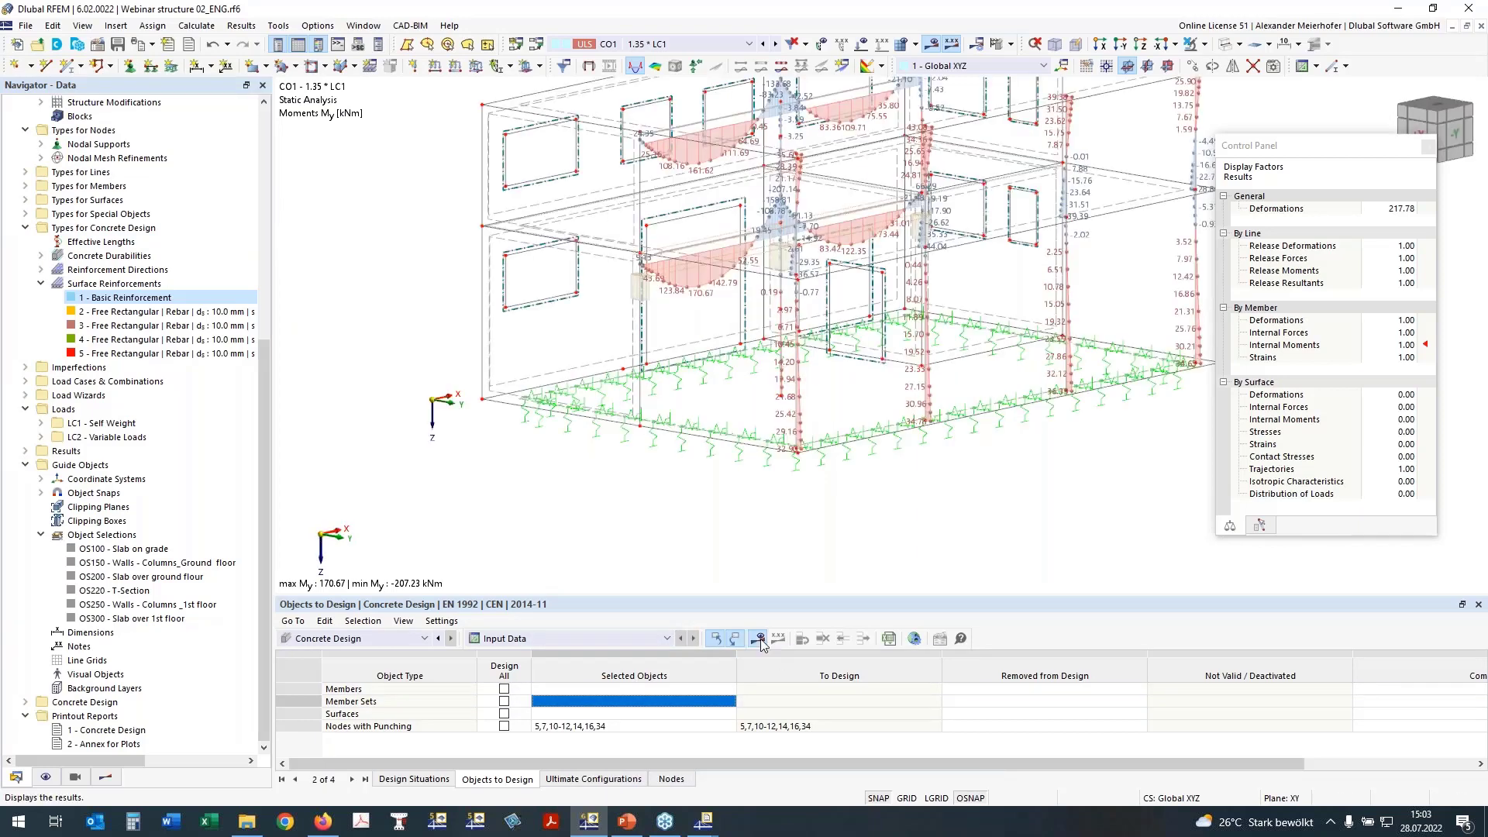
{"action": "left_click", "coordinate": [760, 639]}
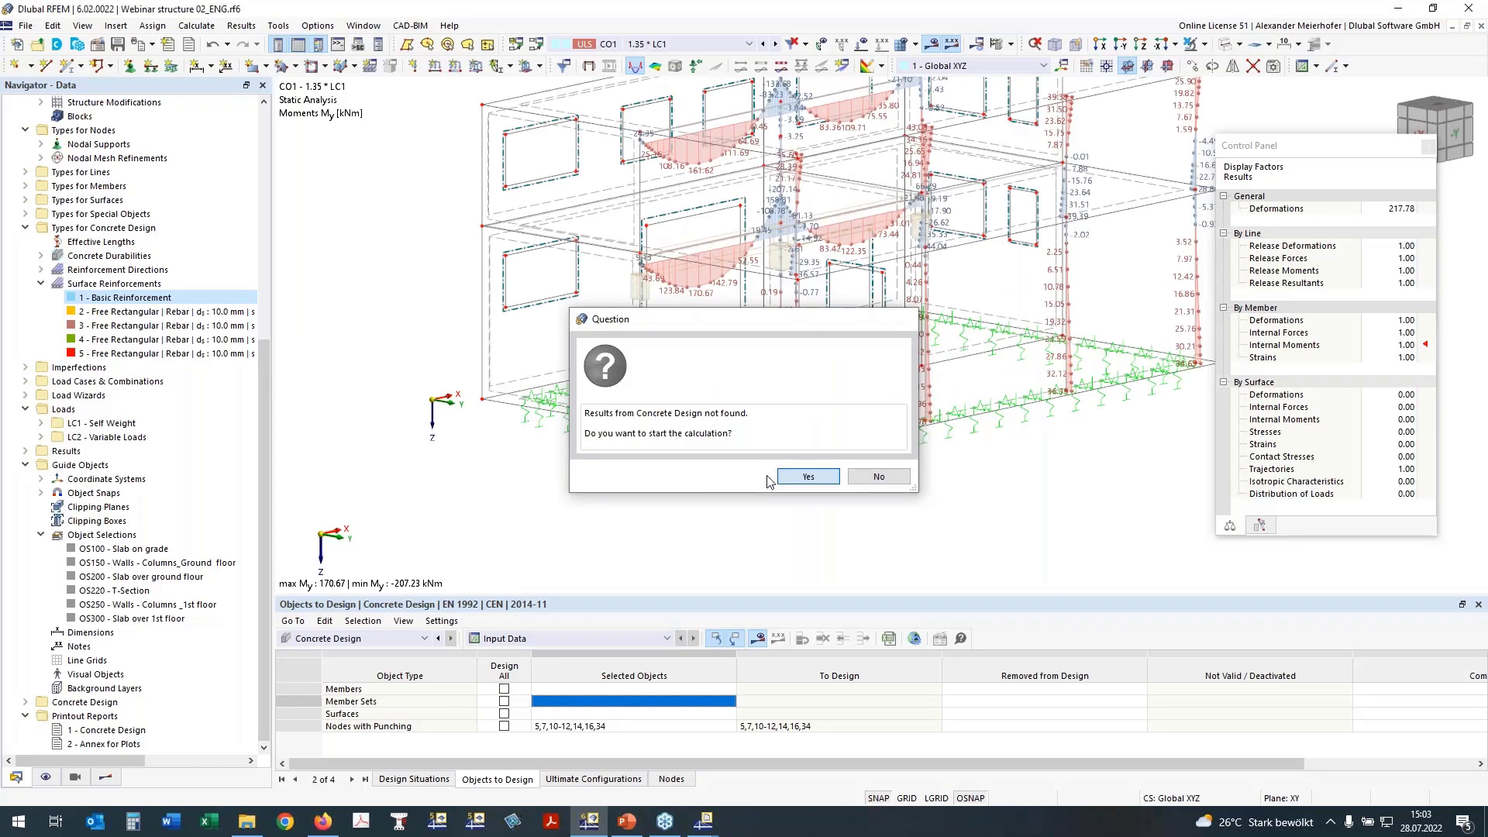
{"action": "left_click", "coordinate": [783, 476]}
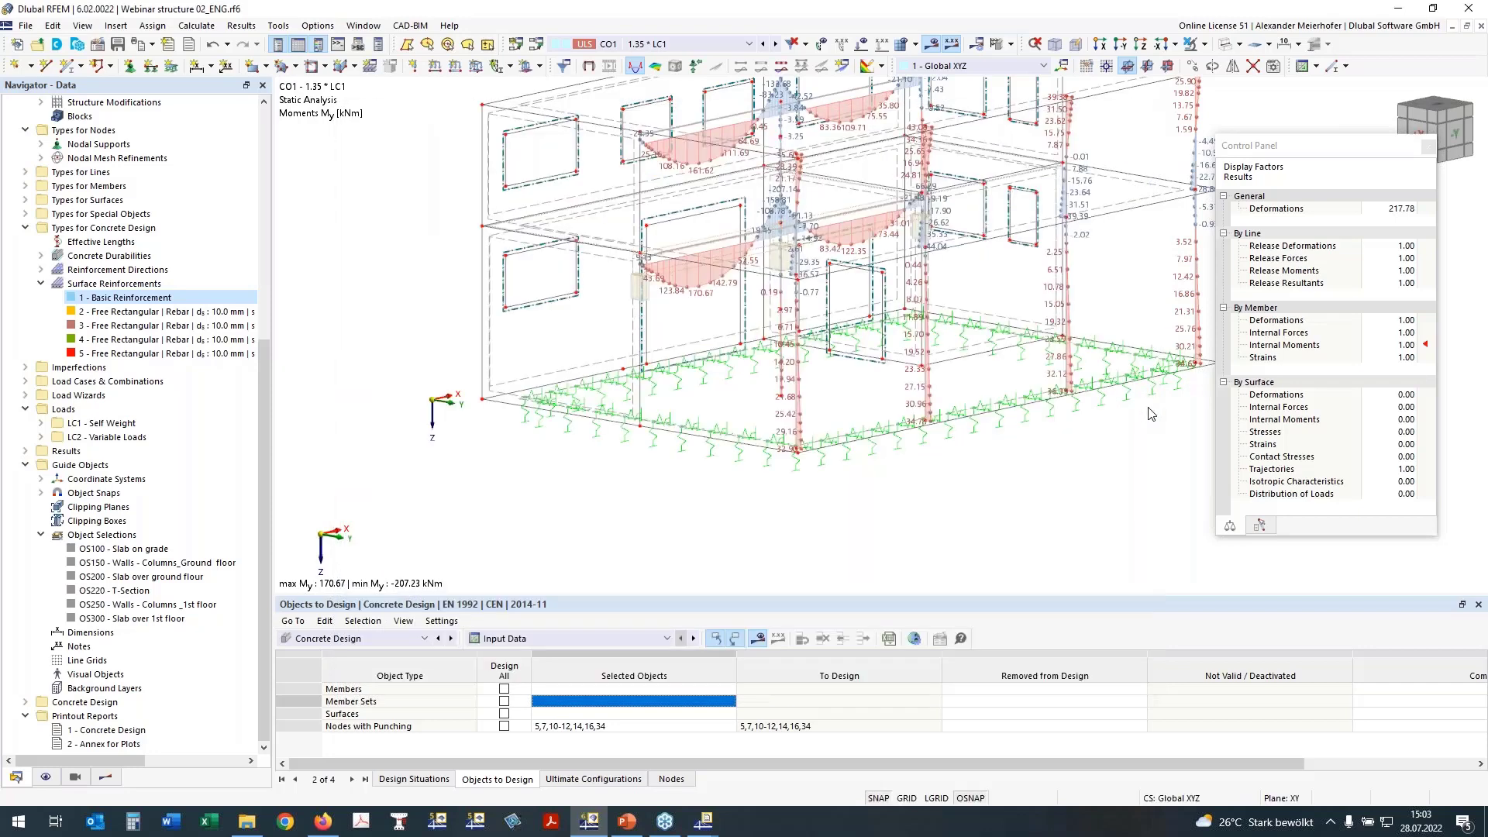
Step: Isolate the slab on grade together with its related objects and show it in plan view in the Z-direction
{"action": "middle_click_drag", "start_coordinate": [994, 495], "coordinate": [762, 471], "text": "ctrl"}
{"action": "left_click_drag", "start_coordinate": [452, 343], "coordinate": [1162, 434]}
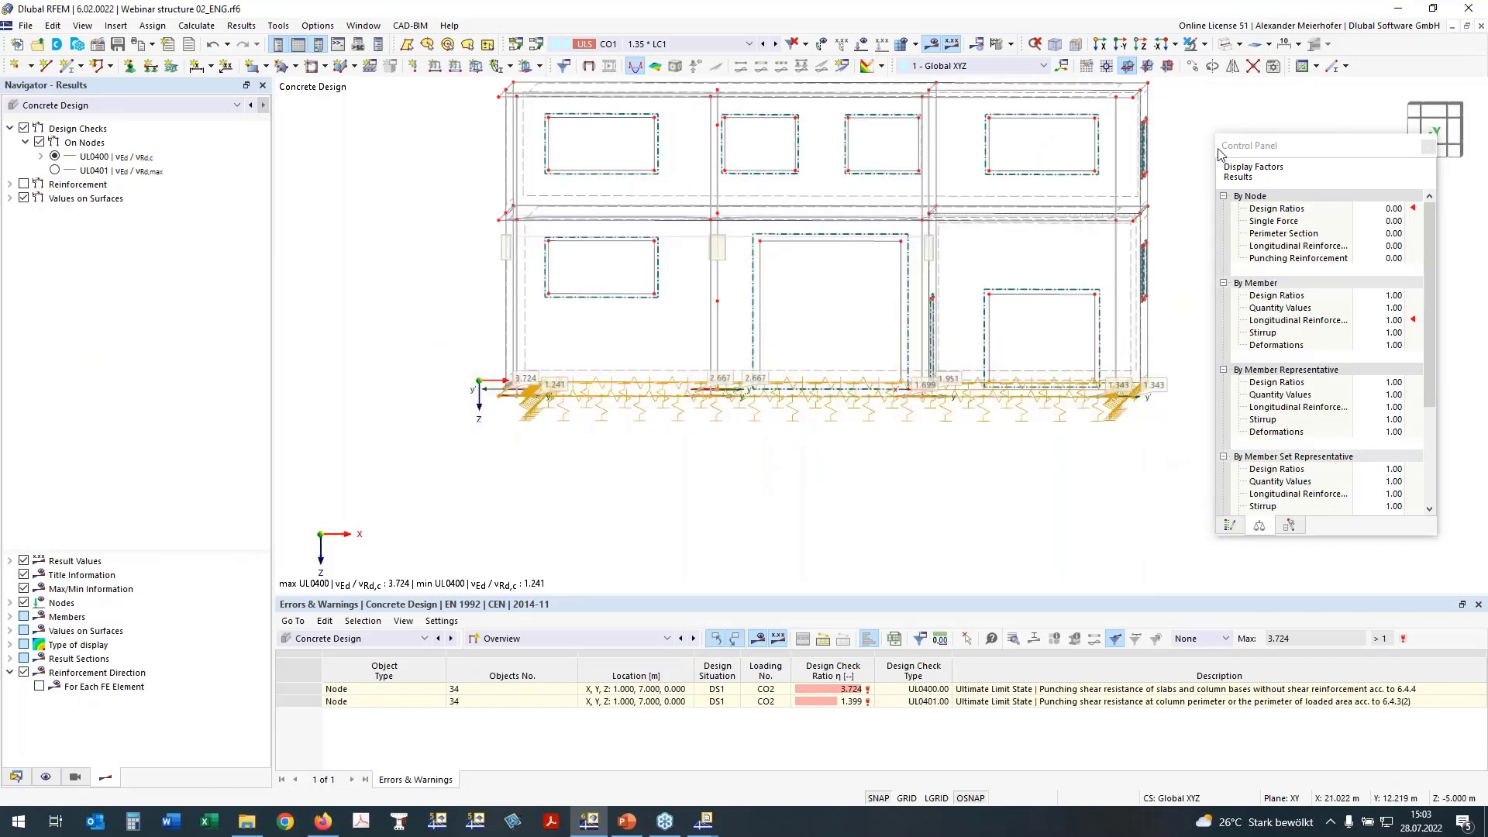
{"action": "left_click", "coordinate": [1191, 48]}
{"action": "left_click", "coordinate": [1197, 89]}
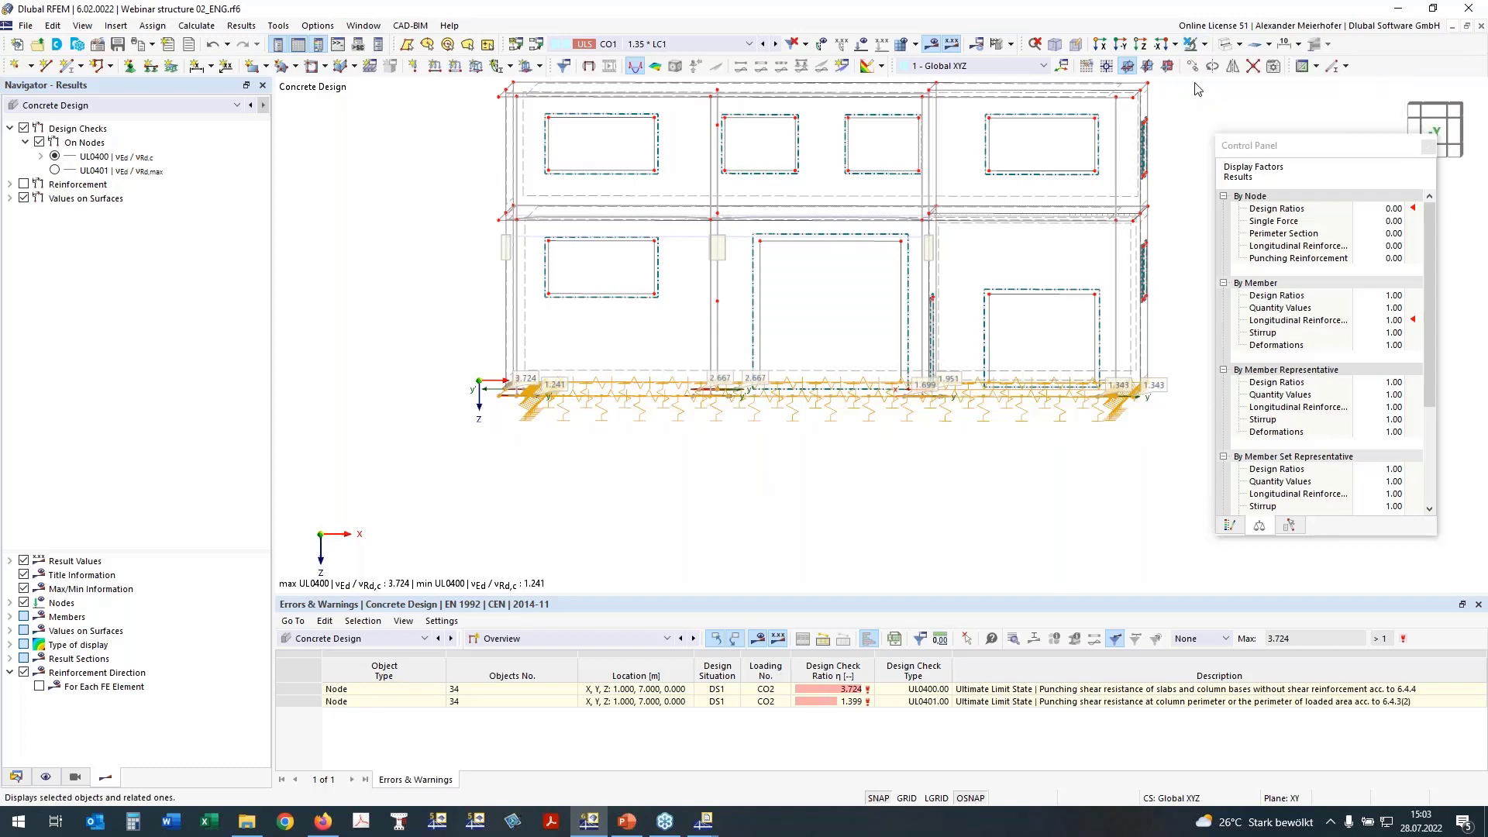
{"action": "left_click", "coordinate": [1140, 45]}
{"action": "middle_click_drag", "start_coordinate": [789, 262], "coordinate": [601, 293]}
{"action": "left_click", "coordinate": [1092, 297]}
Step: Examine the UL0400 punching design ratios at the wall end, wall corner and columns of the slab on grade
{"action": "scroll", "coordinate": [513, 244], "scroll_direction": "up", "scroll_amount": 3}
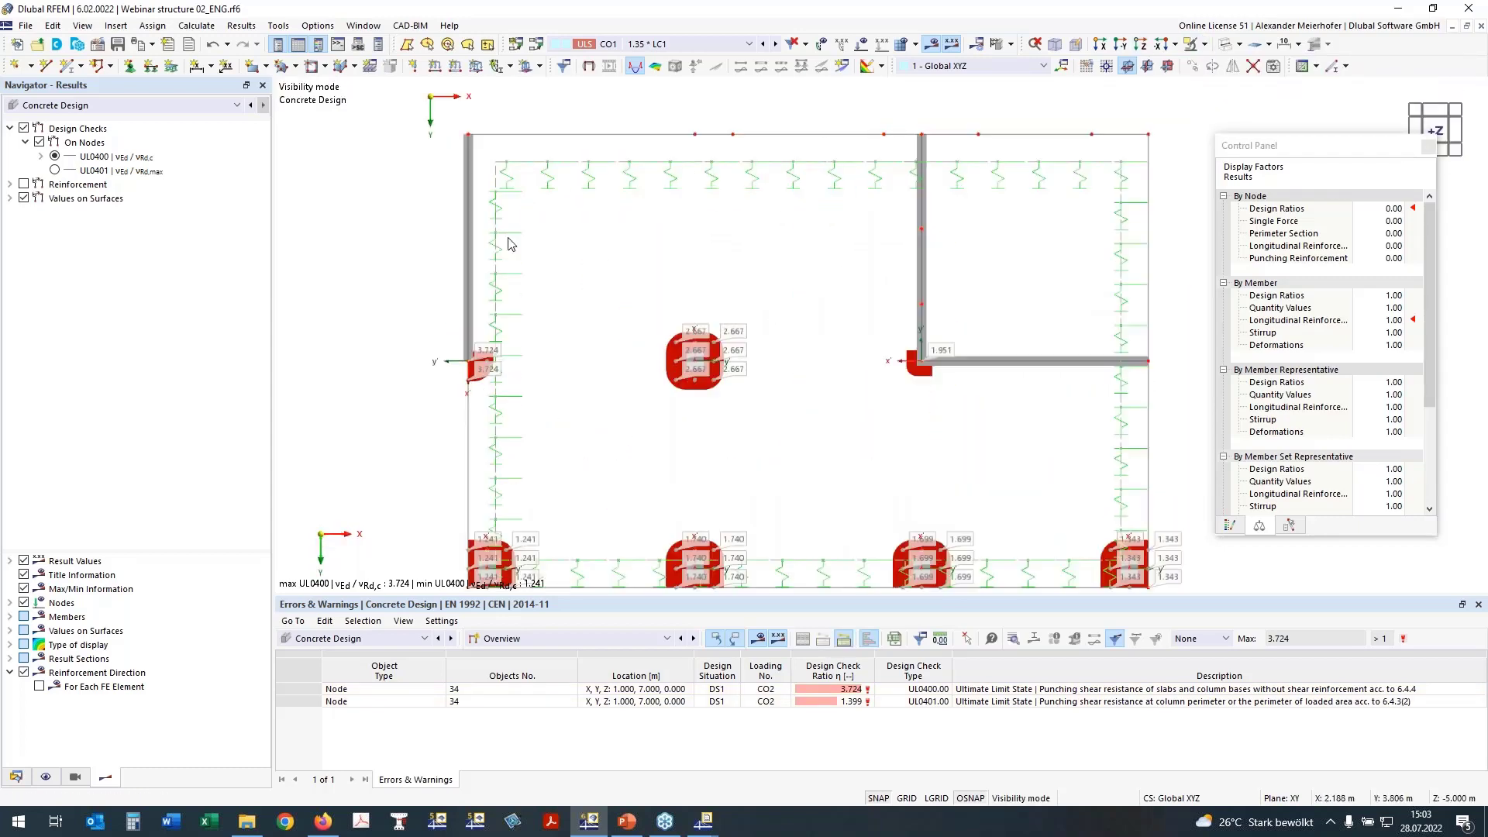
{"action": "scroll", "coordinate": [461, 422], "scroll_direction": "up", "scroll_amount": 4}
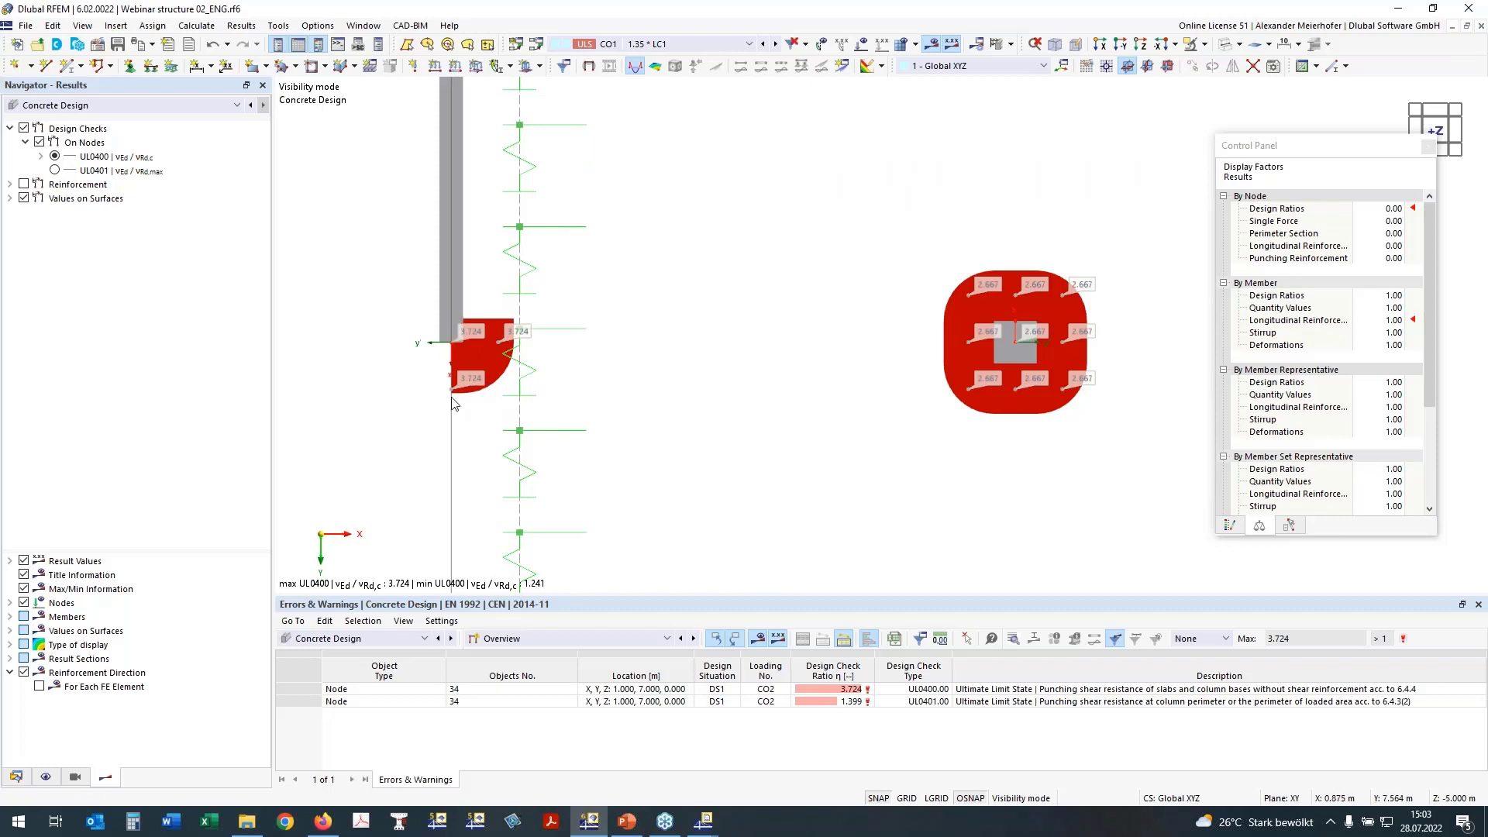
{"action": "scroll", "coordinate": [449, 339], "scroll_direction": "down", "scroll_amount": 2}
{"action": "scroll", "coordinate": [826, 356], "scroll_direction": "down", "scroll_amount": 1}
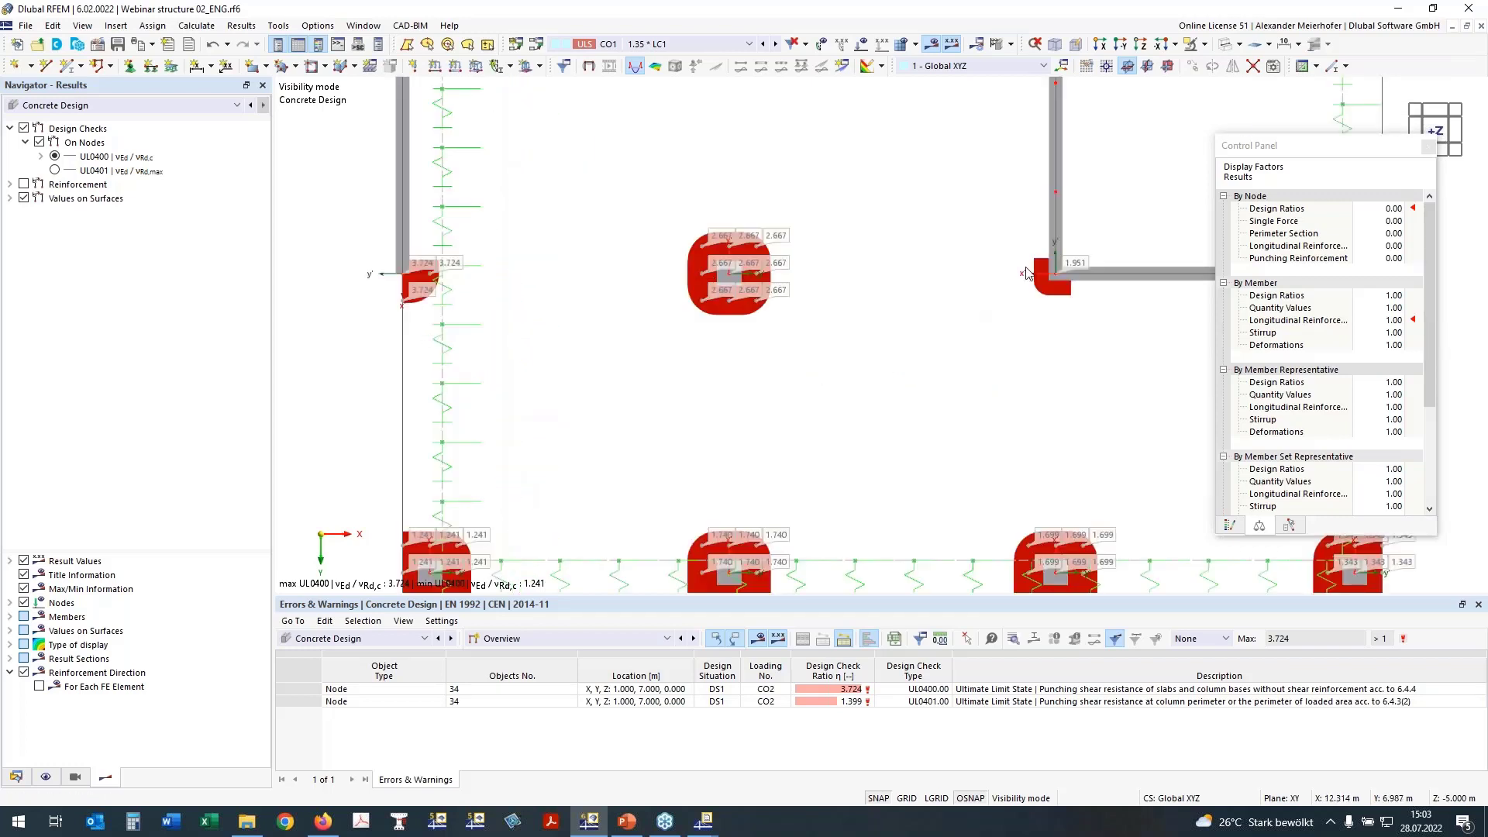
{"action": "middle_click_drag", "start_coordinate": [1039, 319], "coordinate": [984, 275]}
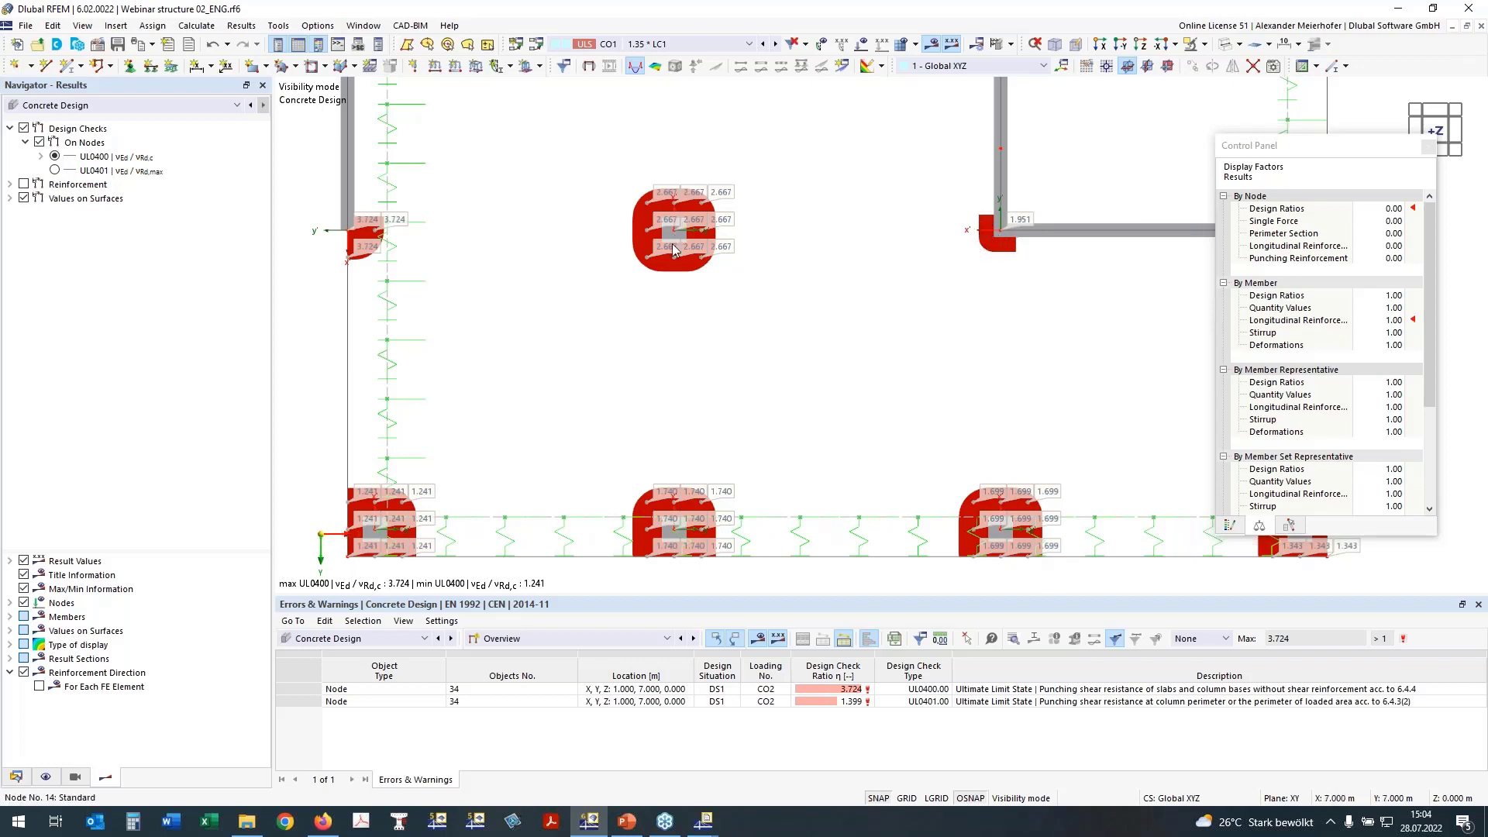
{"action": "middle_click_drag", "start_coordinate": [759, 348], "coordinate": [717, 367]}
{"action": "scroll", "coordinate": [717, 367], "scroll_direction": "down", "scroll_amount": 2}
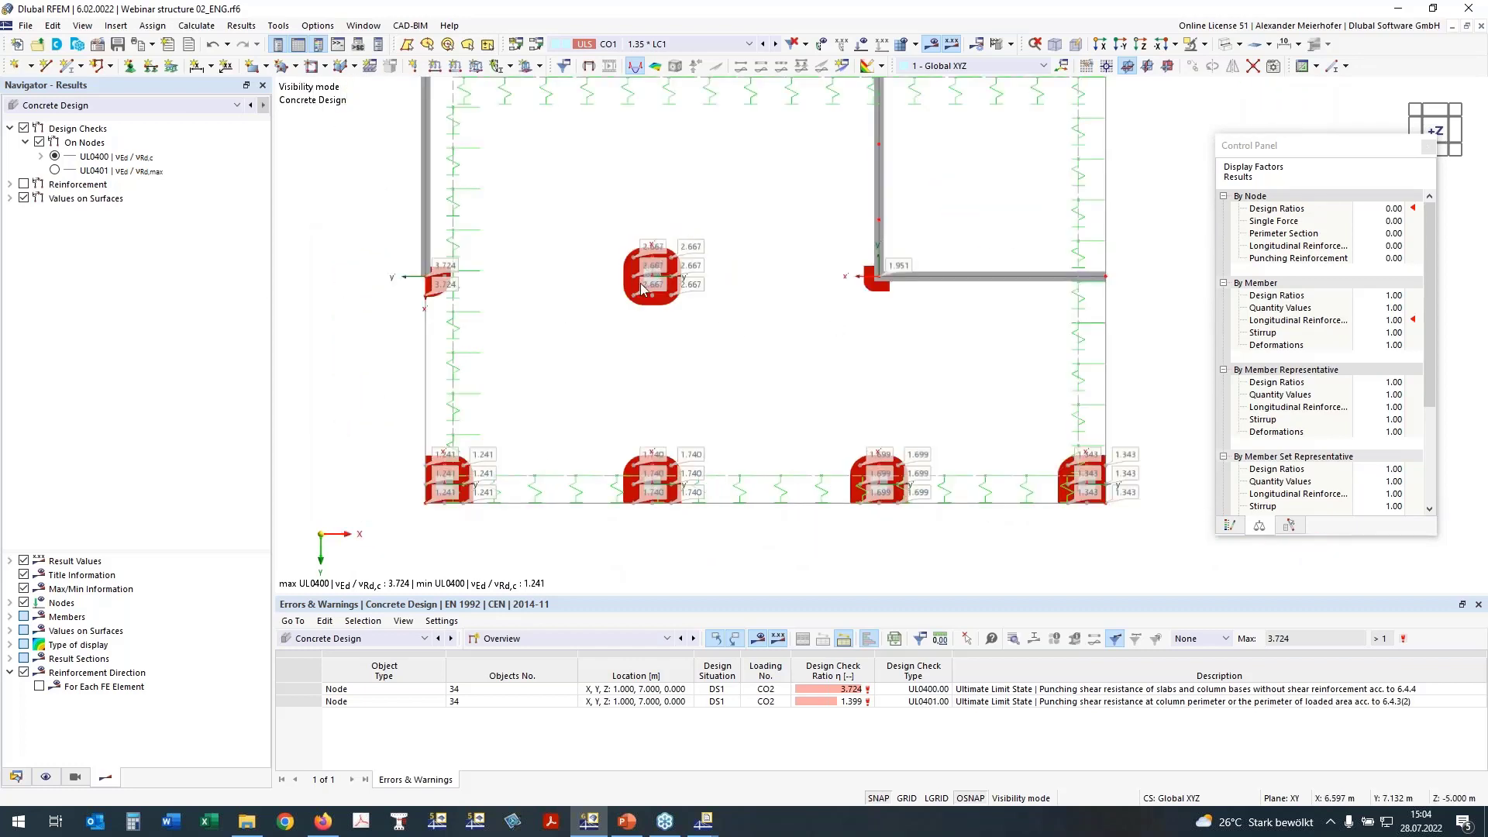
Step: Replace the design ratio display with the required longitudinal reinforcement as,req,1,+z (bottom) on nodes
{"action": "left_click", "coordinate": [10, 183]}
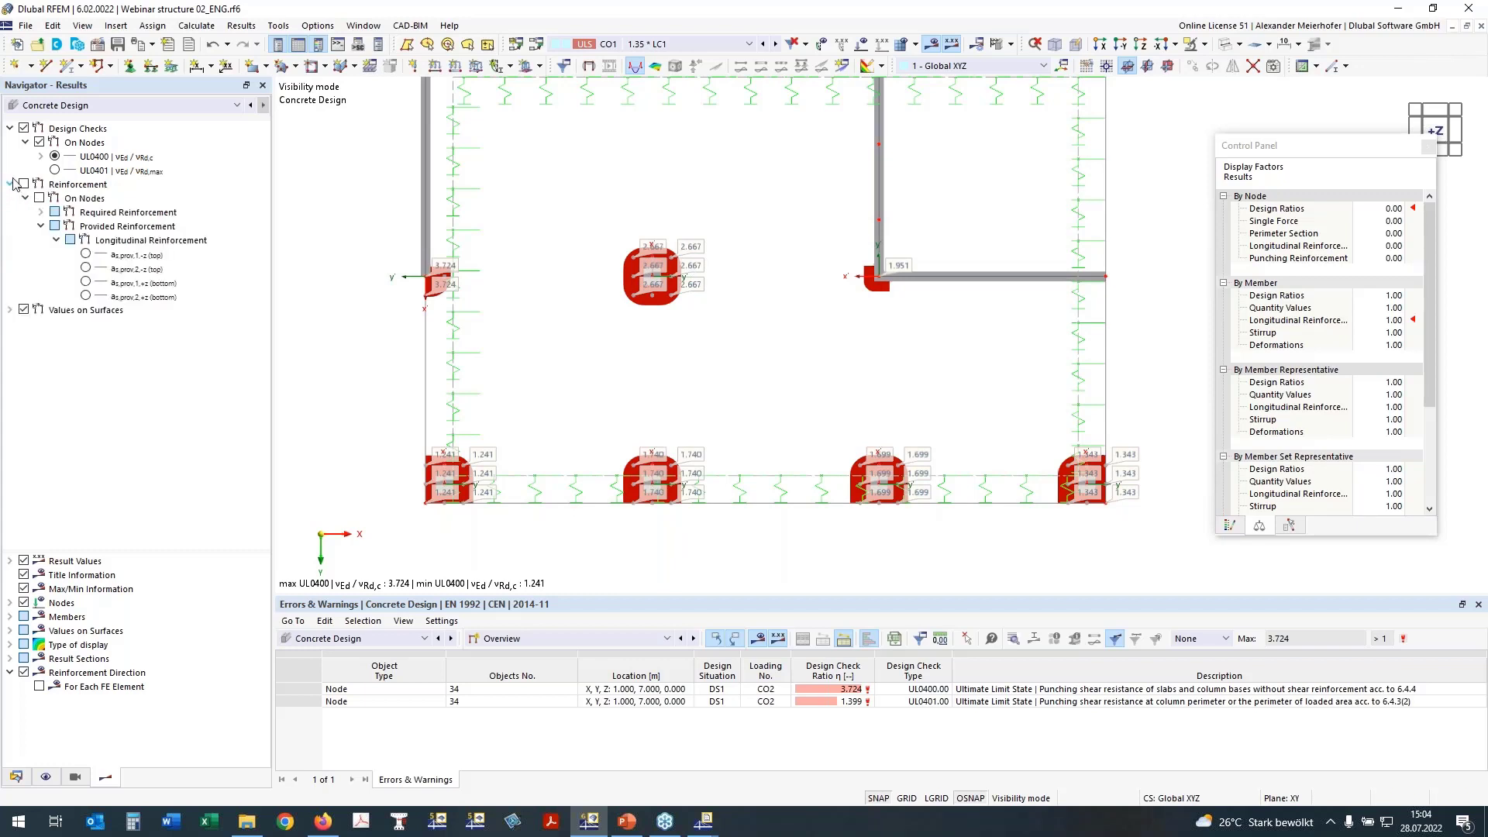
{"action": "left_click", "coordinate": [25, 184]}
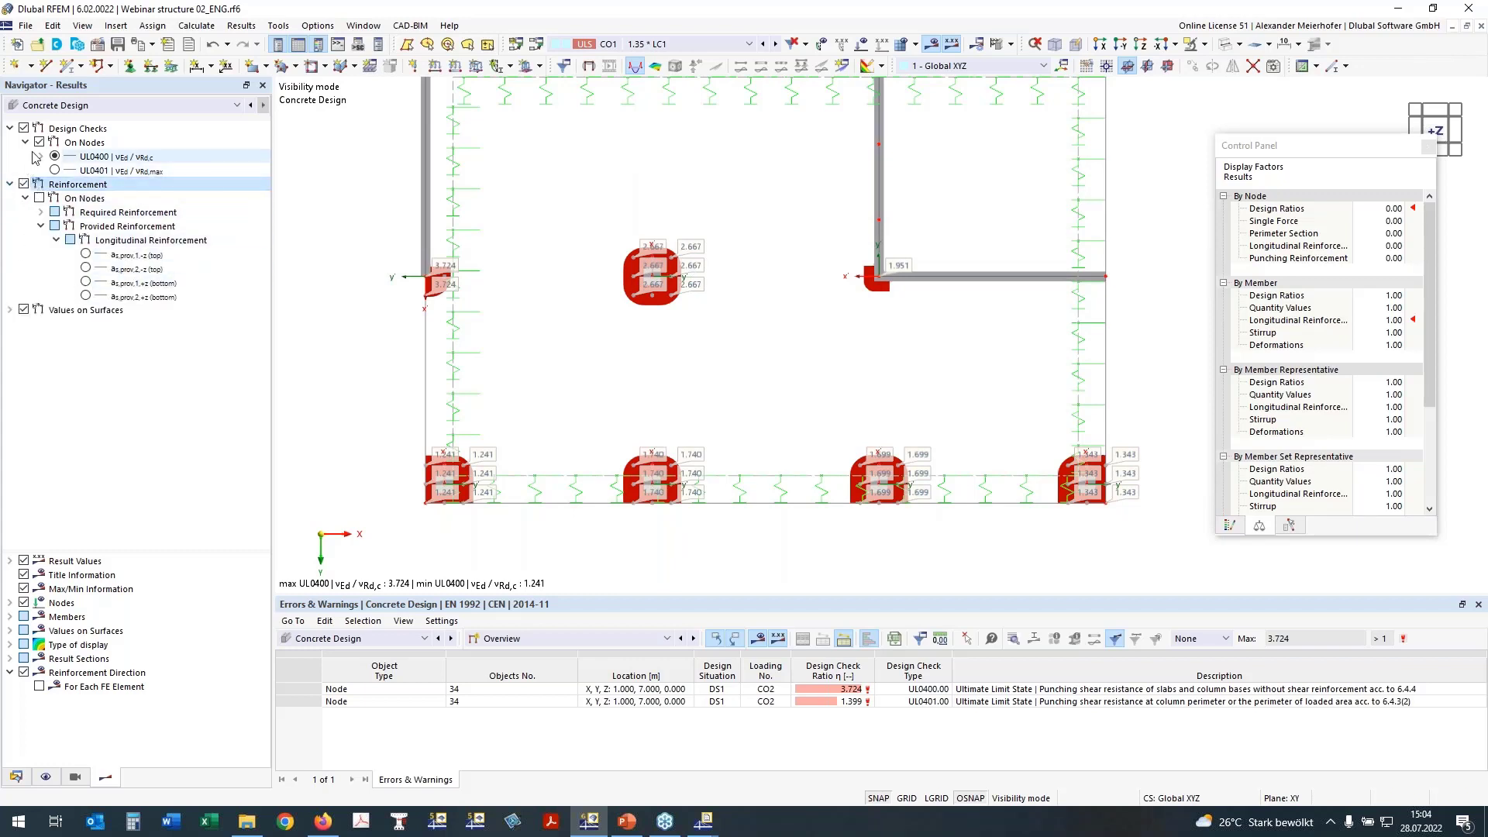
{"action": "left_click", "coordinate": [39, 143]}
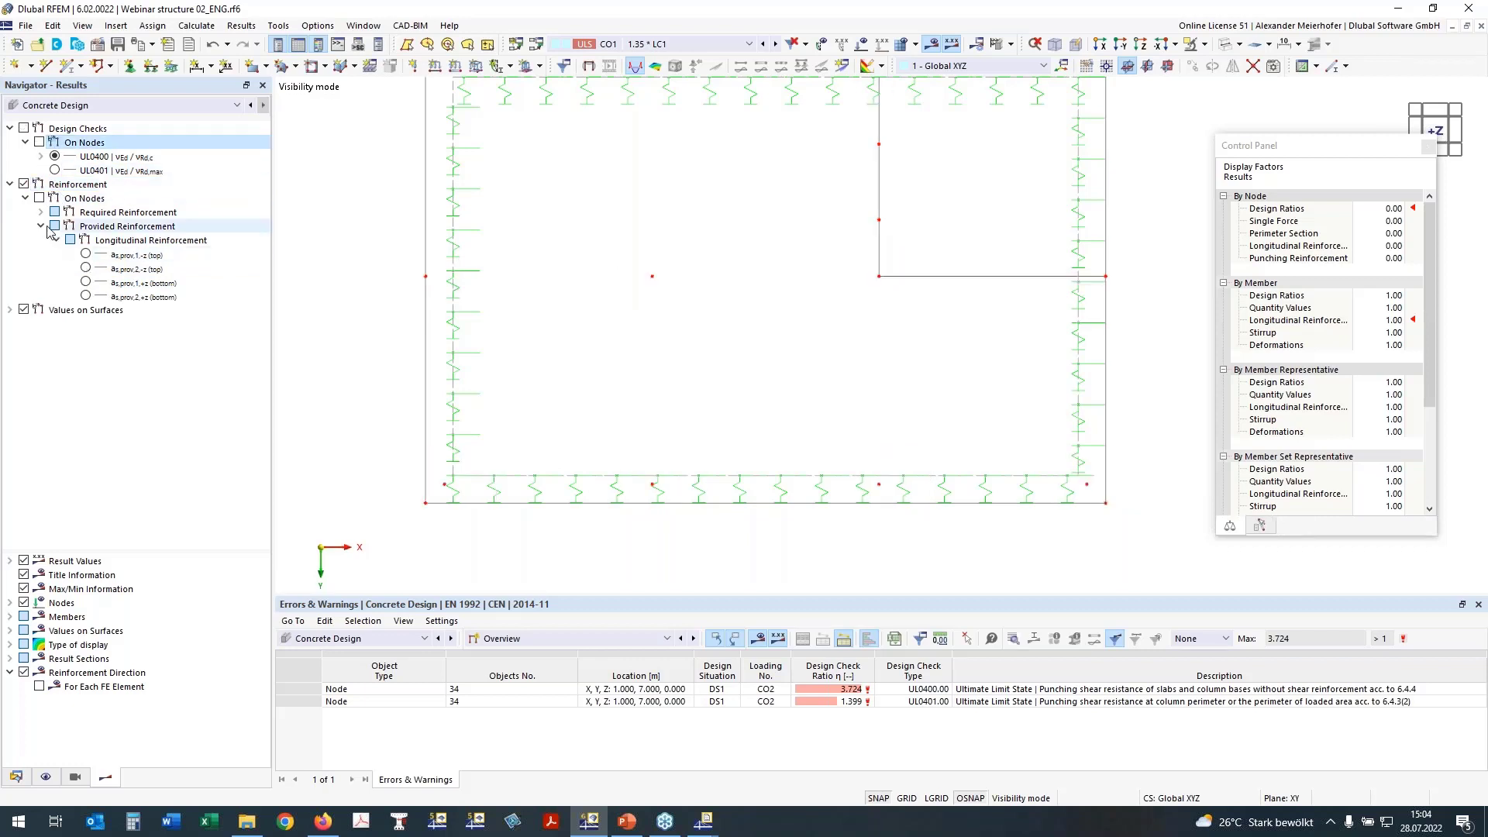
{"action": "left_click", "coordinate": [41, 225]}
{"action": "left_click", "coordinate": [41, 212]}
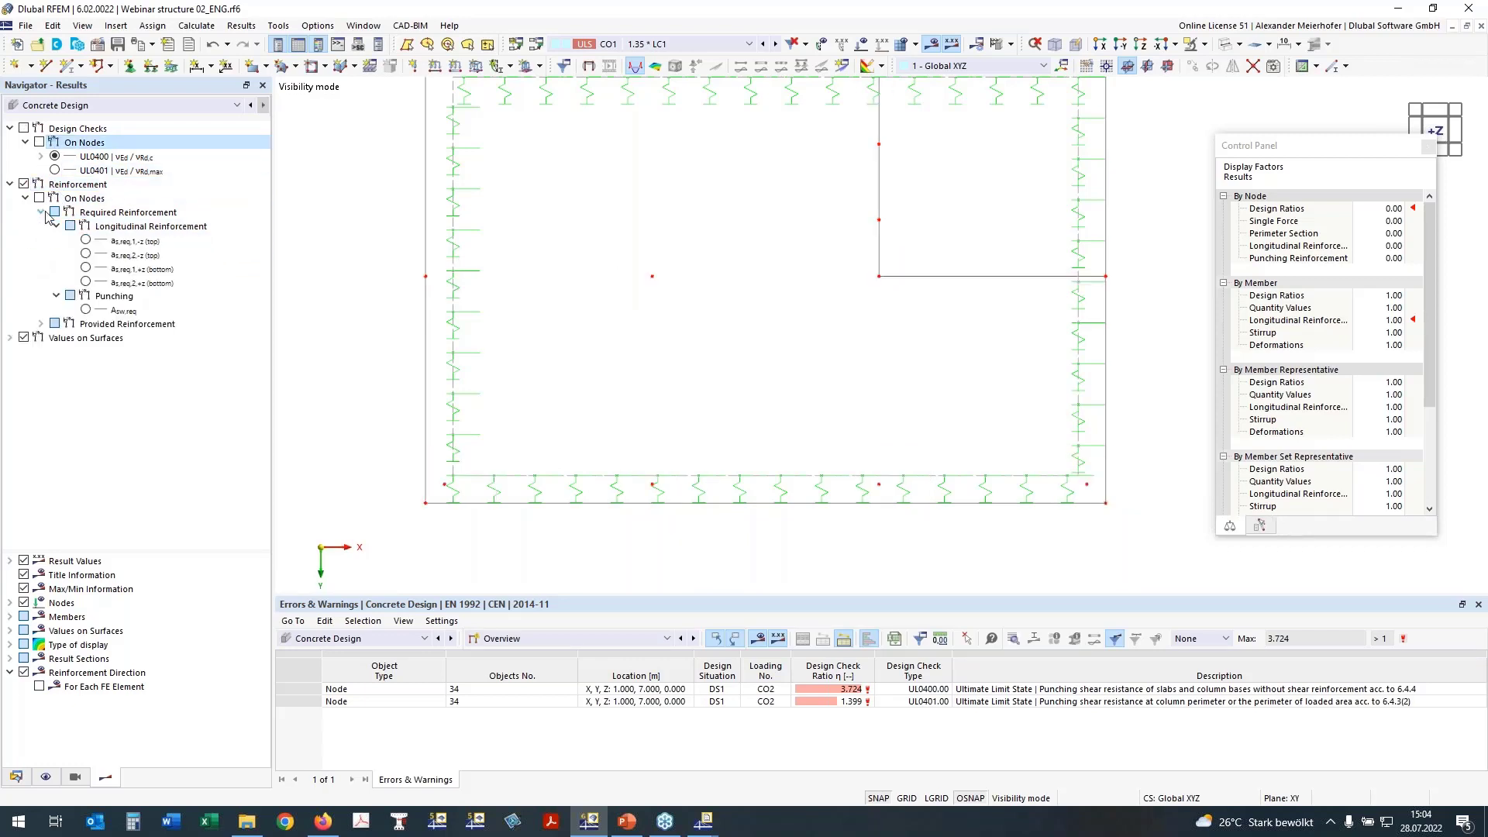
{"action": "left_click", "coordinate": [86, 309]}
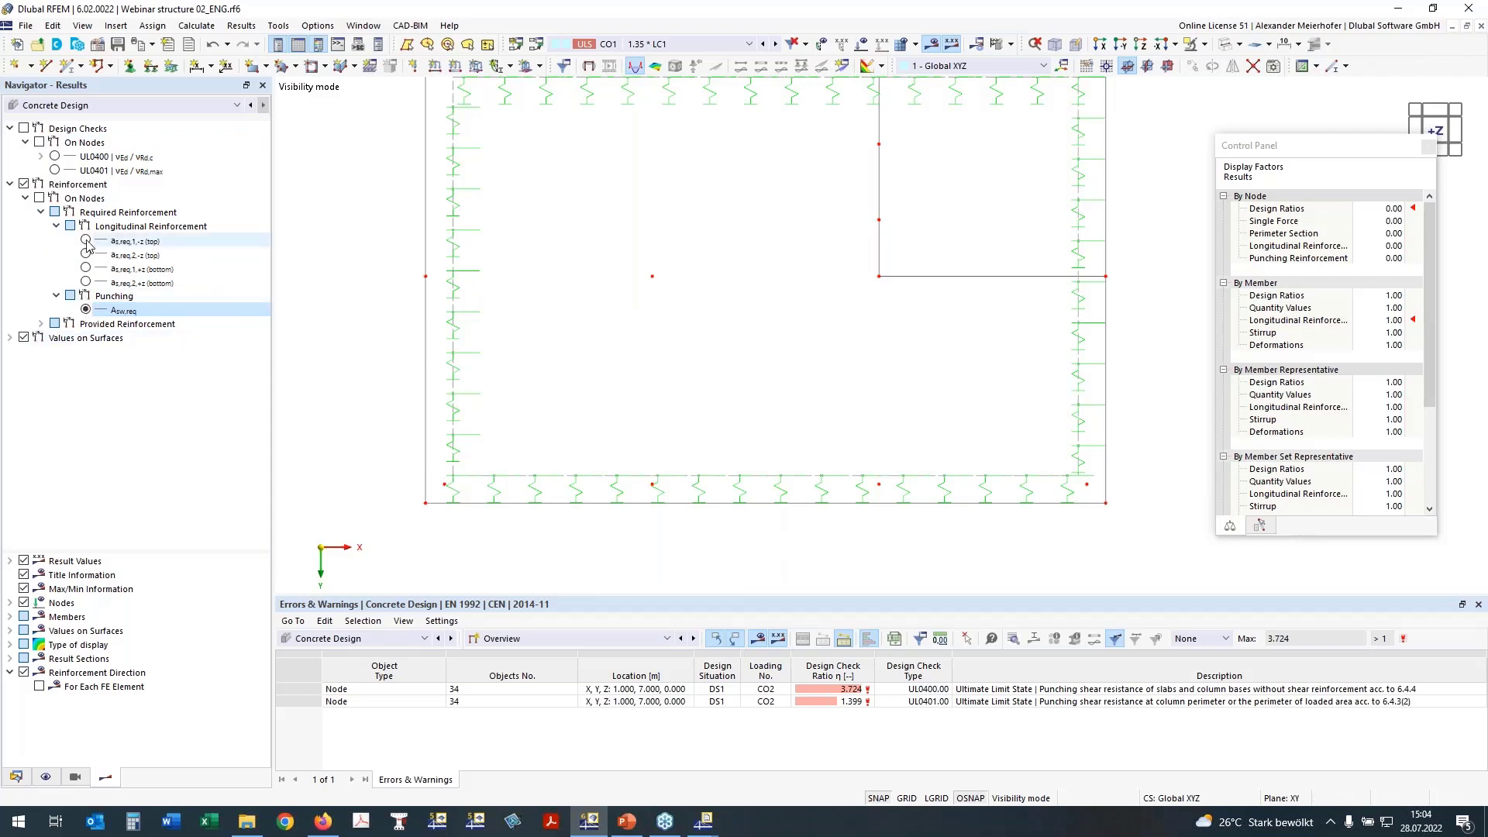
{"action": "left_click", "coordinate": [86, 267]}
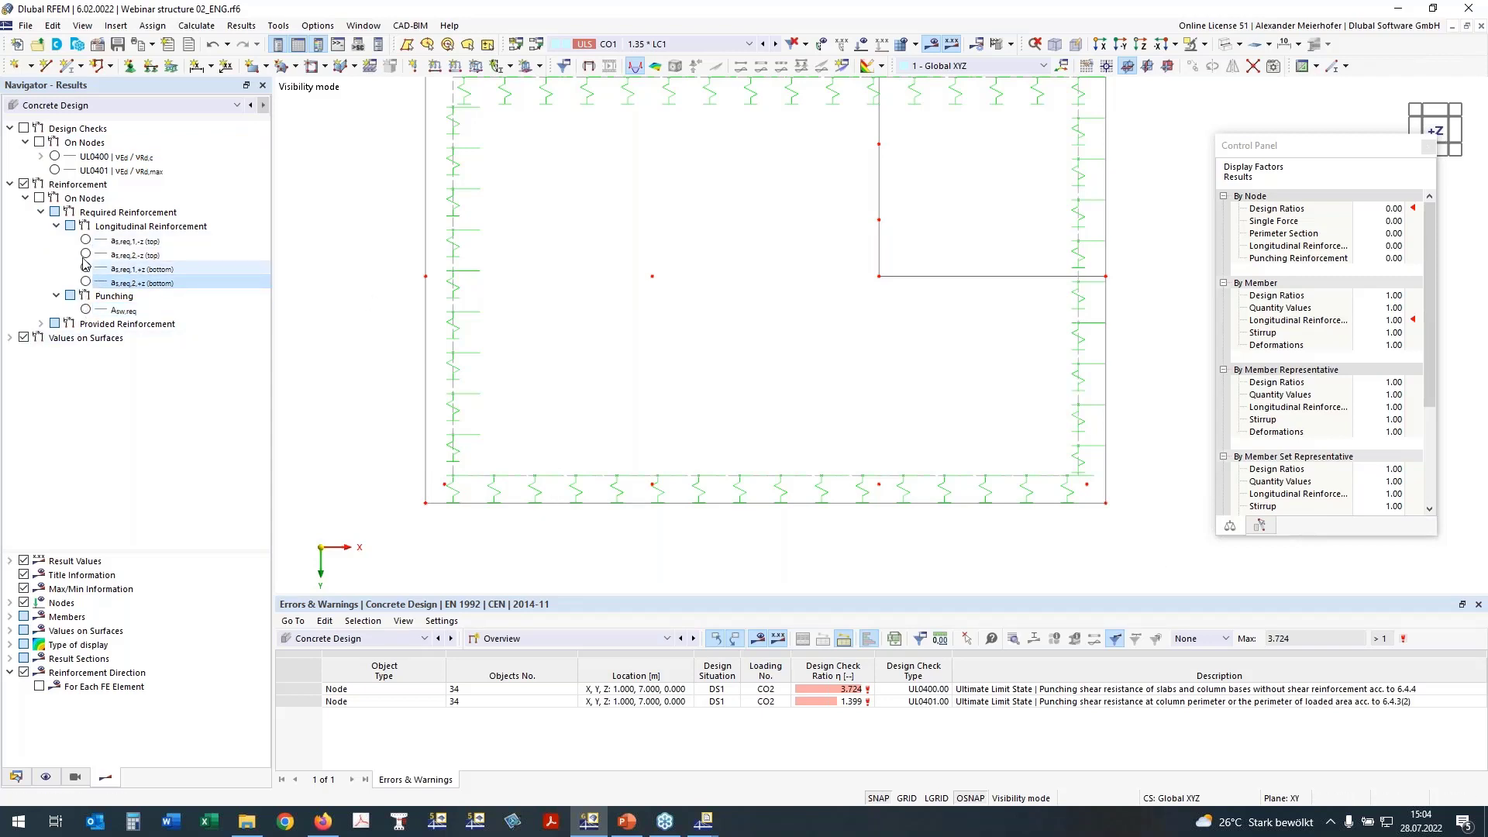
{"action": "left_click", "coordinate": [39, 197]}
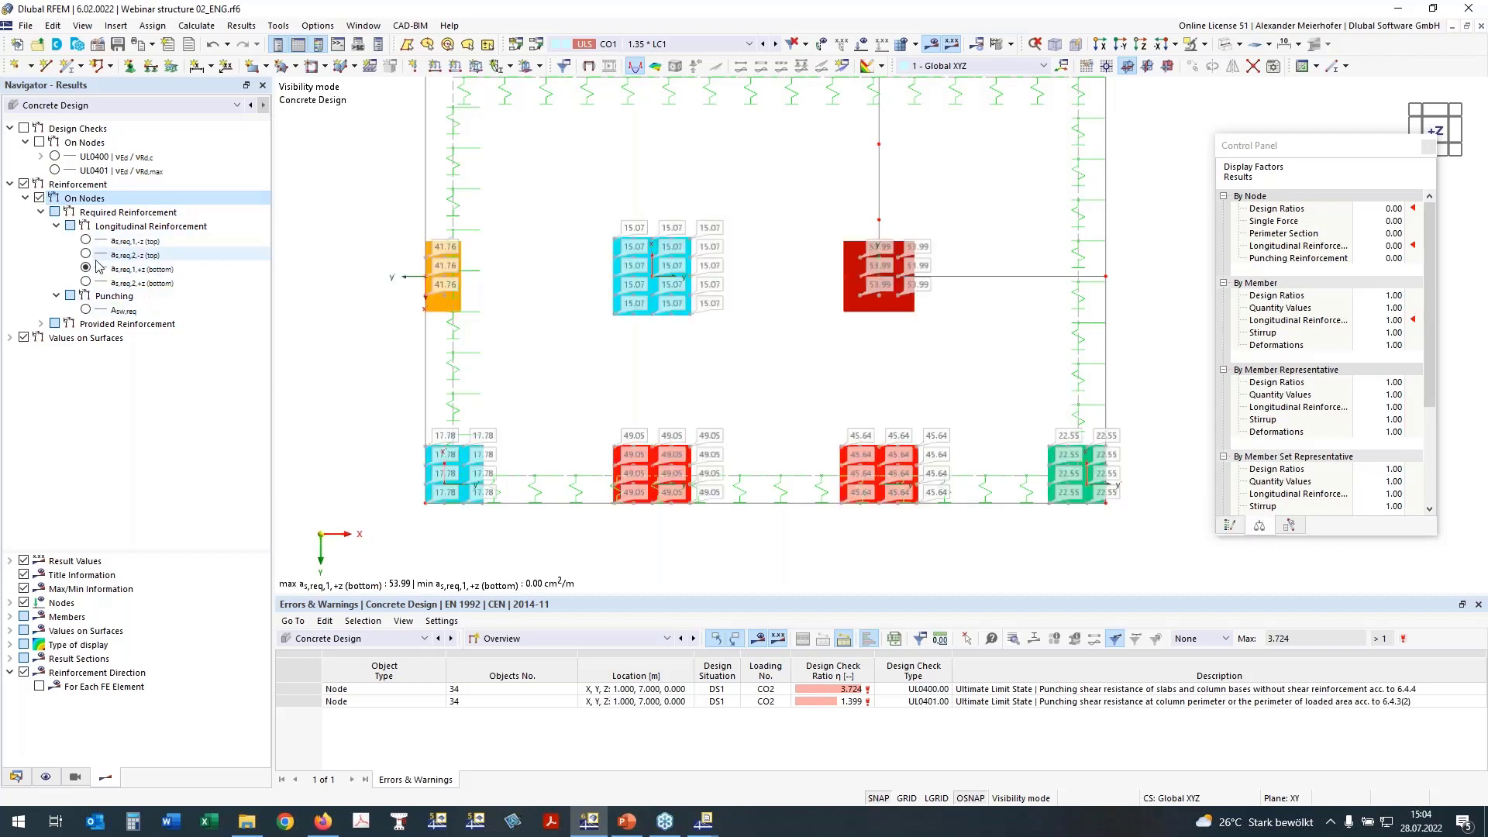
Step: Compare the required punching reinforcement Asw,req with the required bottom longitudinal reinforcement in directions 2 and 1
{"action": "left_click", "coordinate": [87, 310]}
{"action": "left_click", "coordinate": [87, 310]}
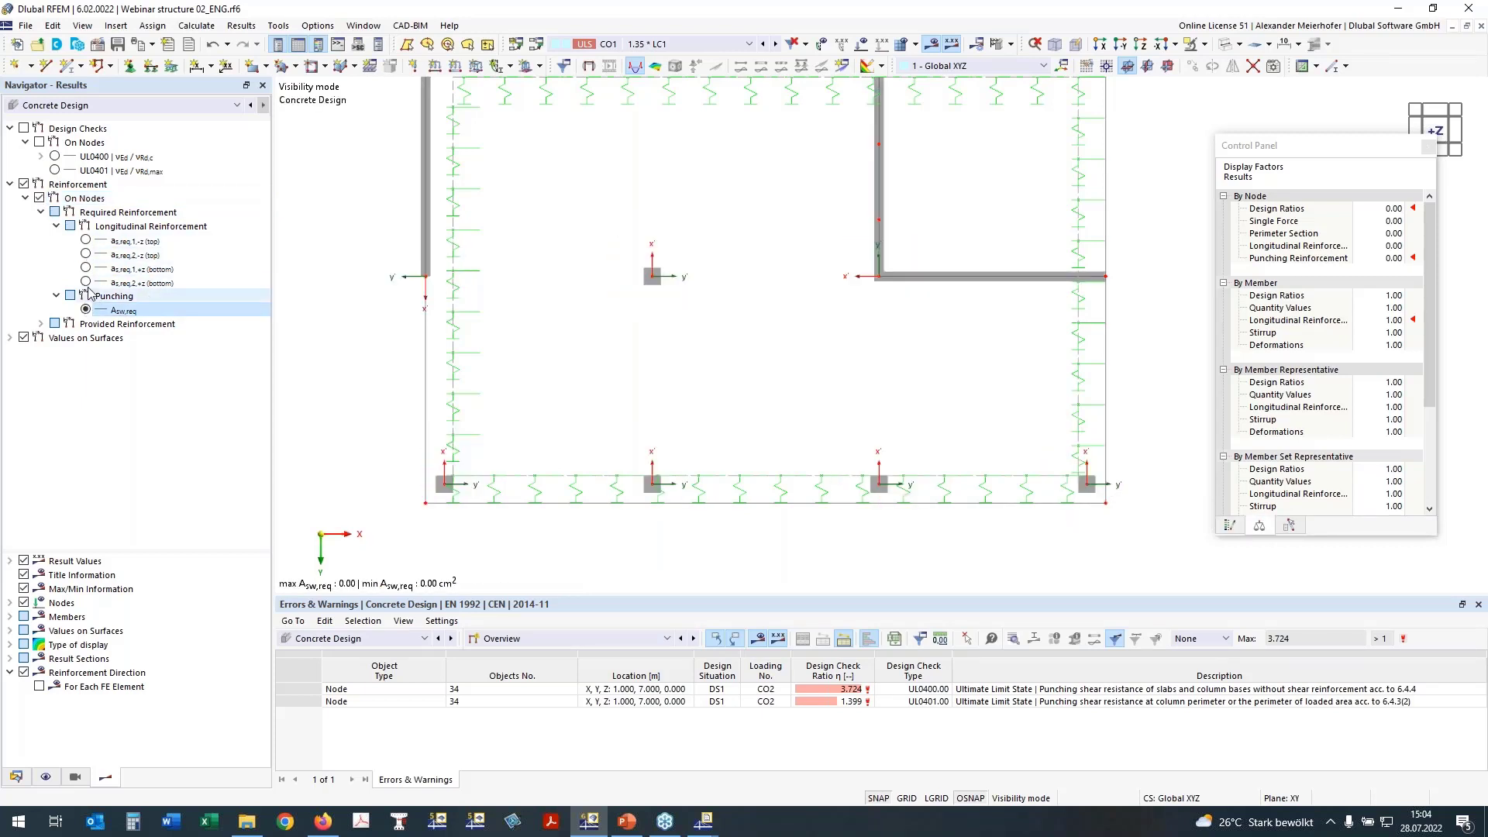
{"action": "left_click", "coordinate": [86, 282]}
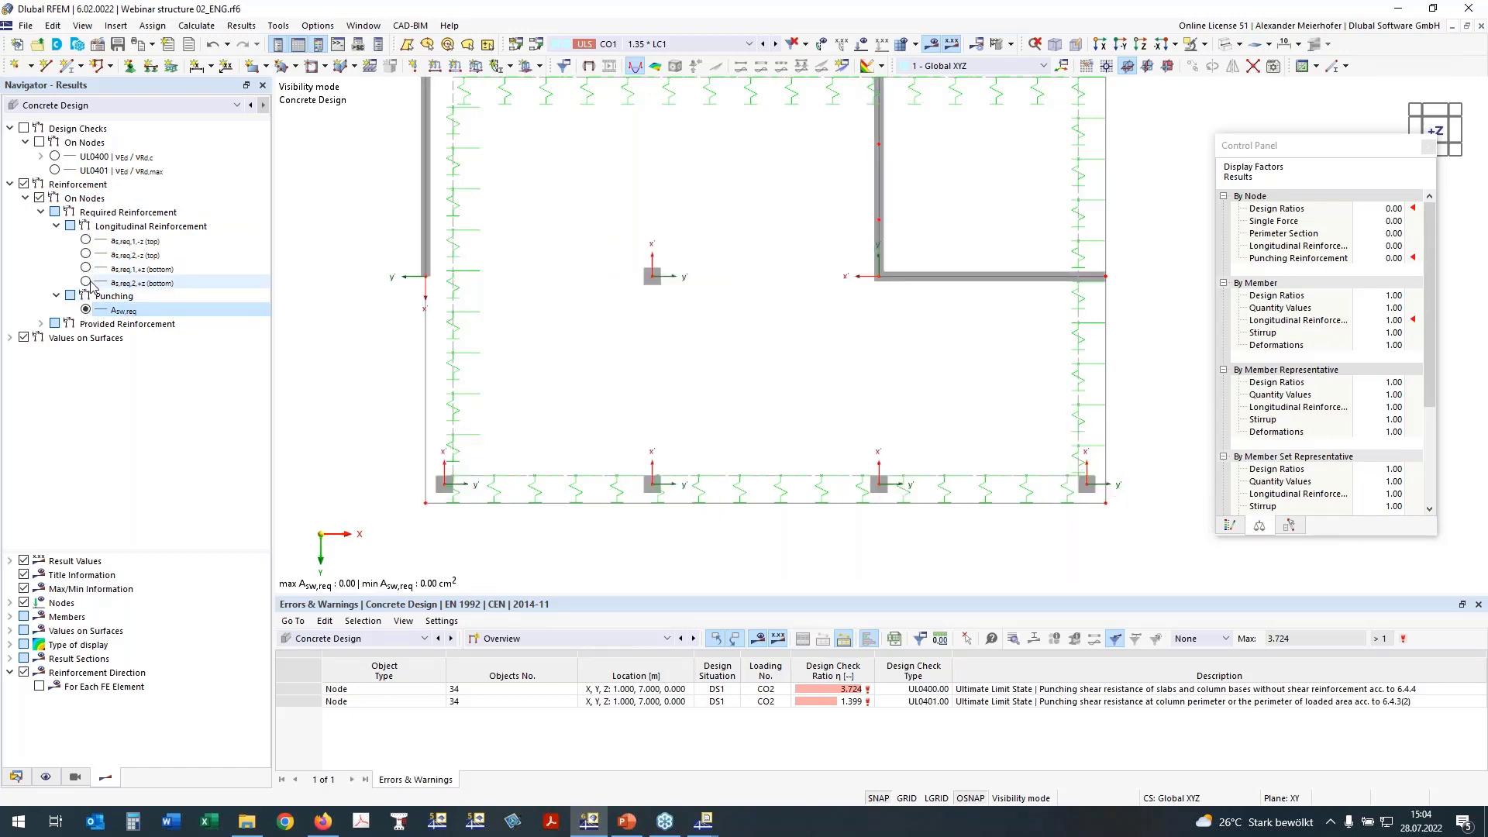
{"action": "left_click", "coordinate": [85, 282]}
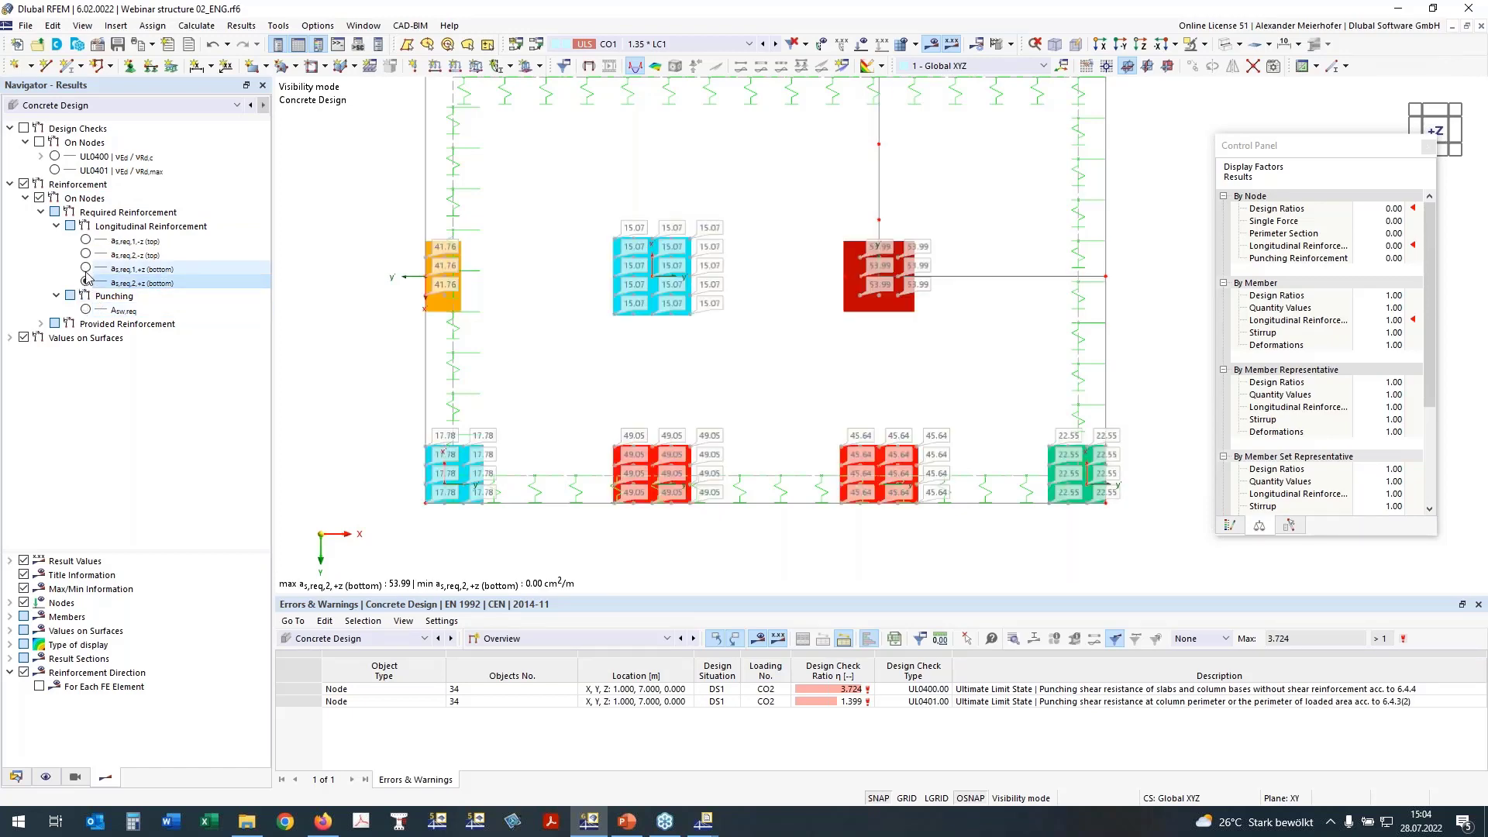
{"action": "left_click", "coordinate": [86, 268]}
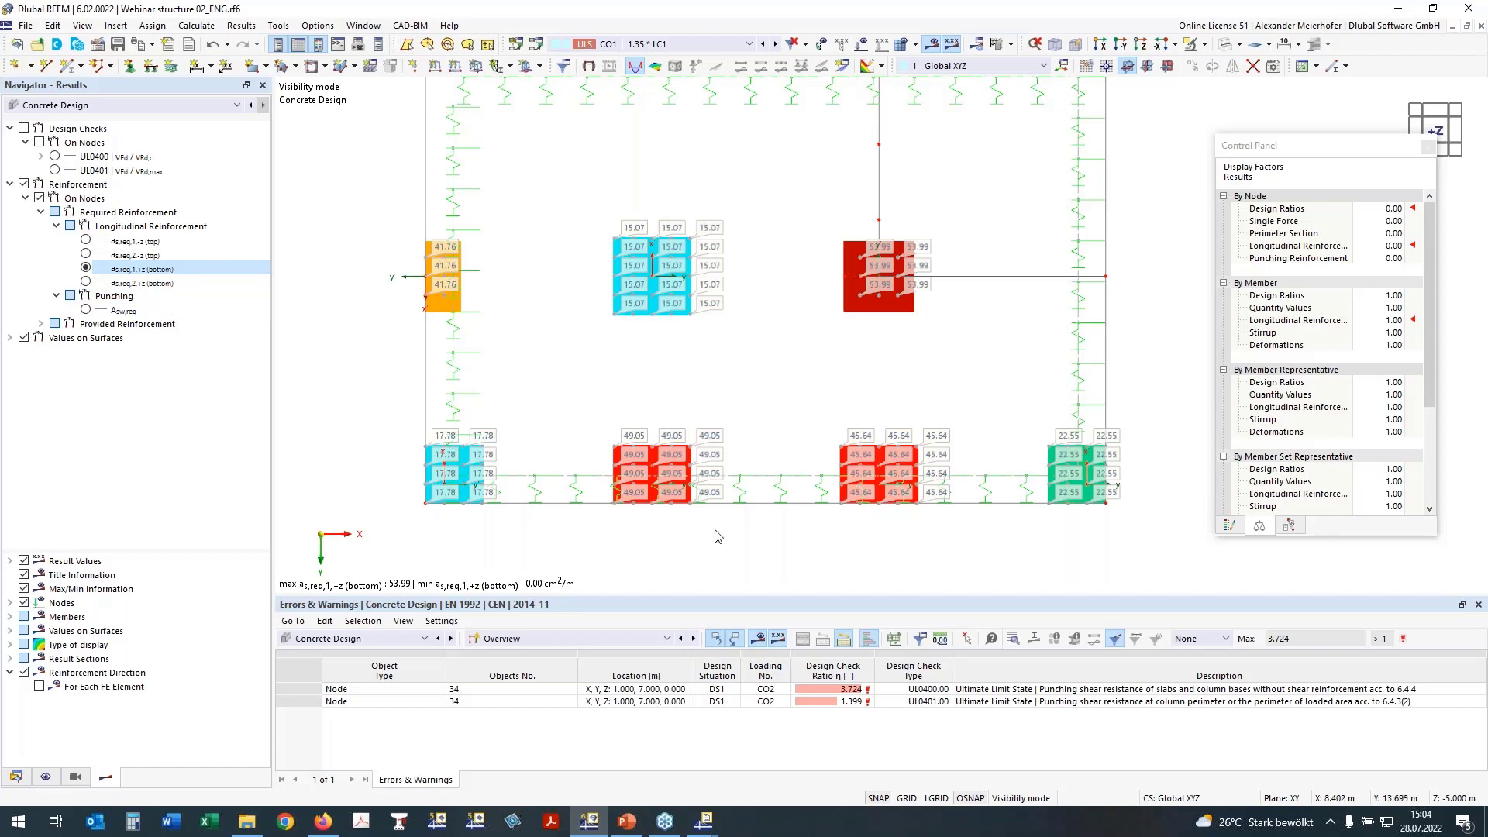
Step: Show the slab in isometric view and cancel the visibility mode to bring back the whole structure
{"action": "scroll", "coordinate": [719, 536], "scroll_direction": "down", "scroll_amount": 1}
{"action": "middle_click_drag", "start_coordinate": [1164, 363], "coordinate": [1107, 300]}
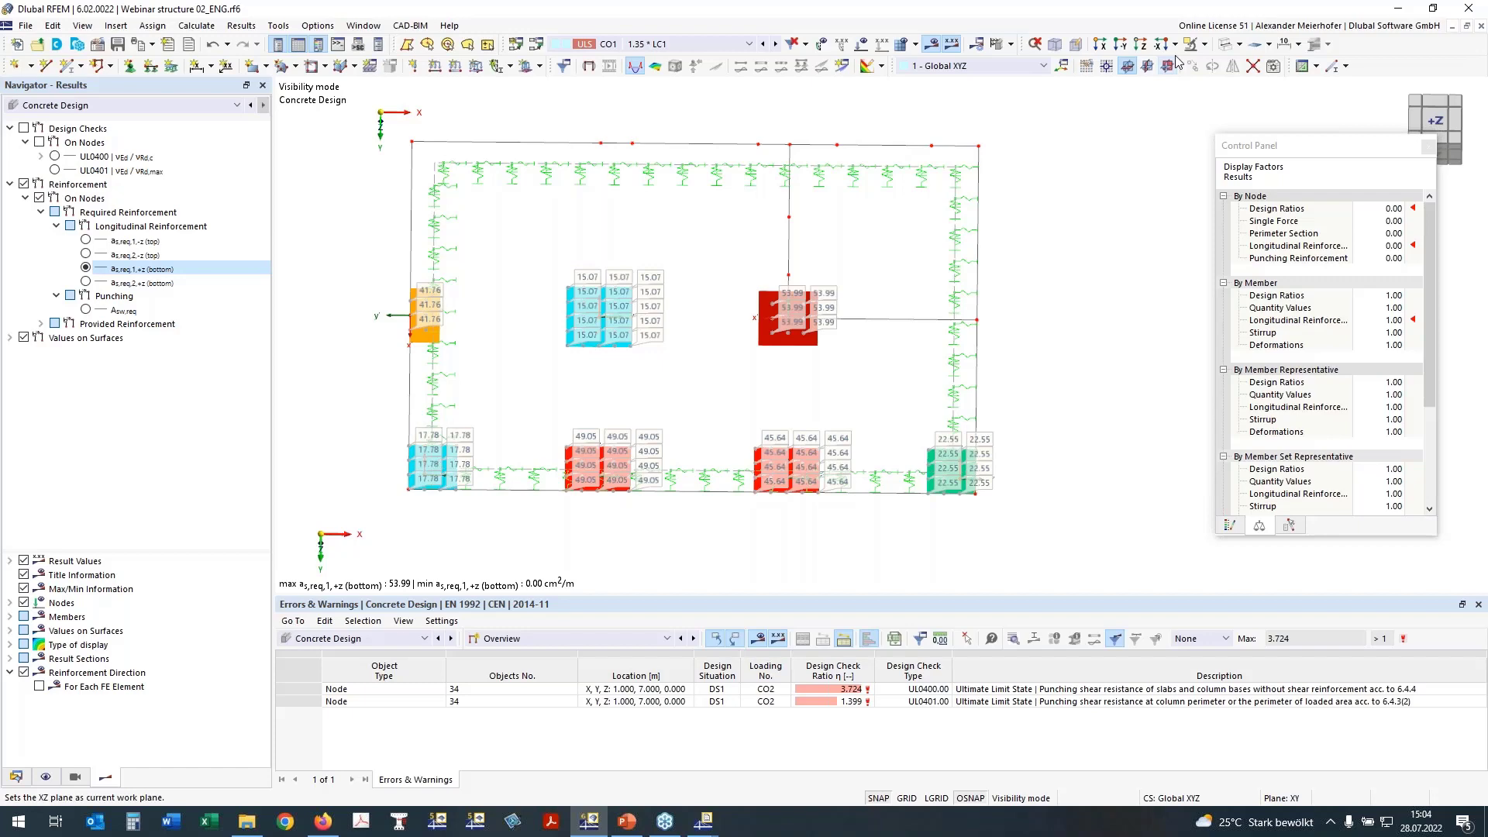
{"action": "left_click", "coordinate": [1057, 45]}
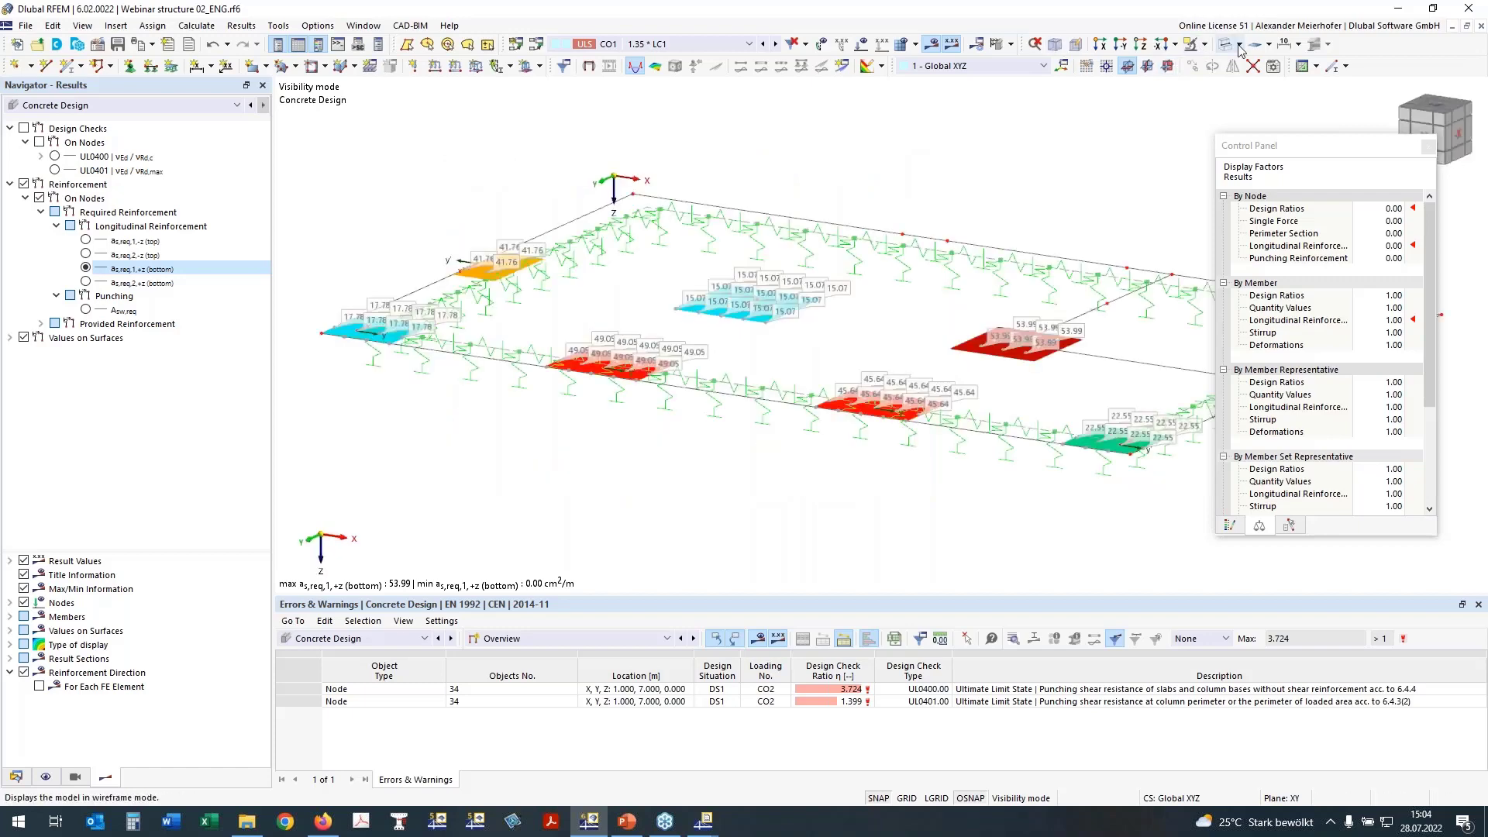
{"action": "left_click", "coordinate": [1205, 44]}
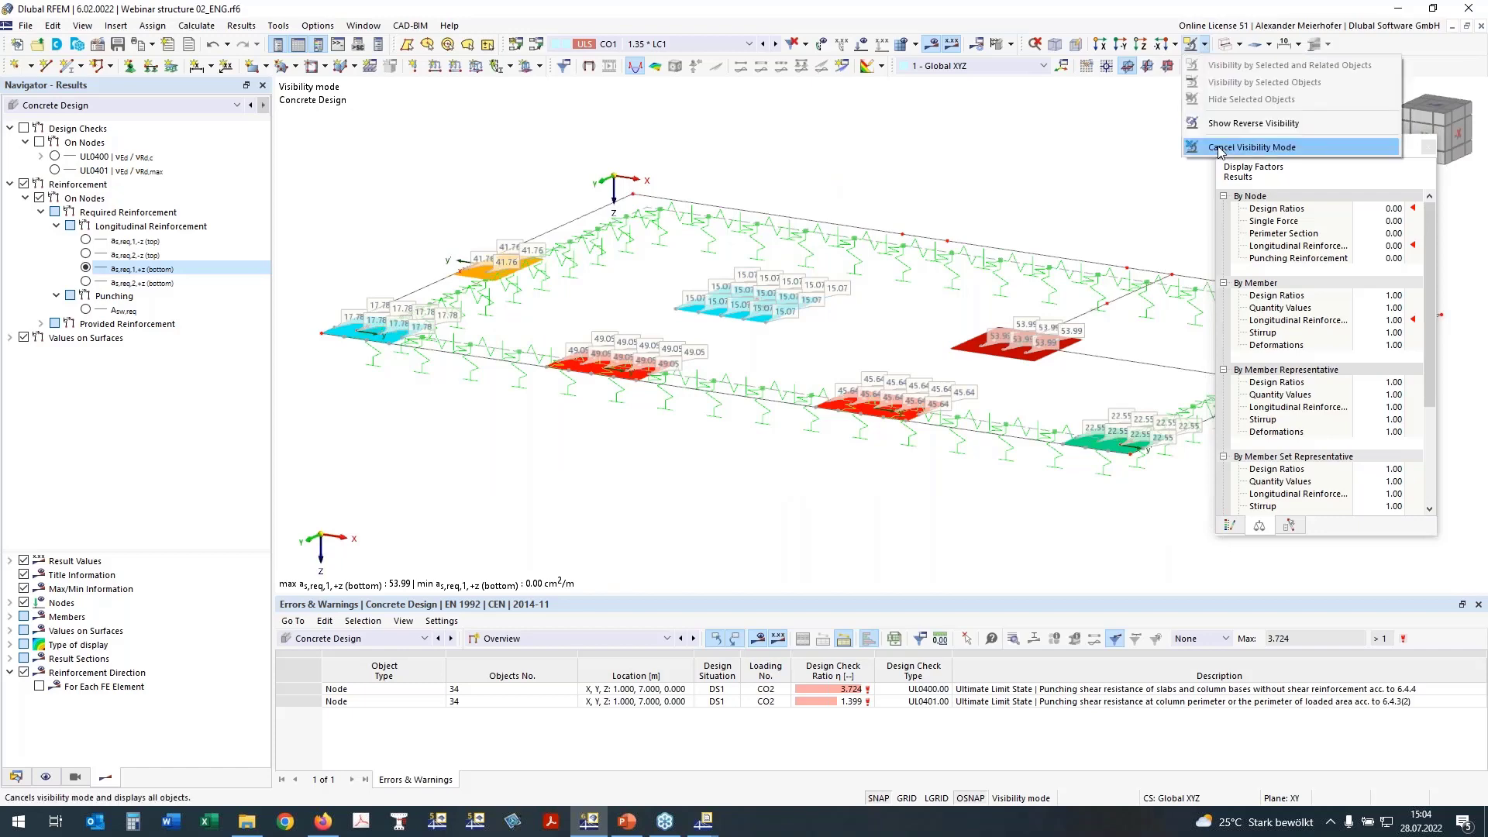
{"action": "left_click", "coordinate": [1221, 147]}
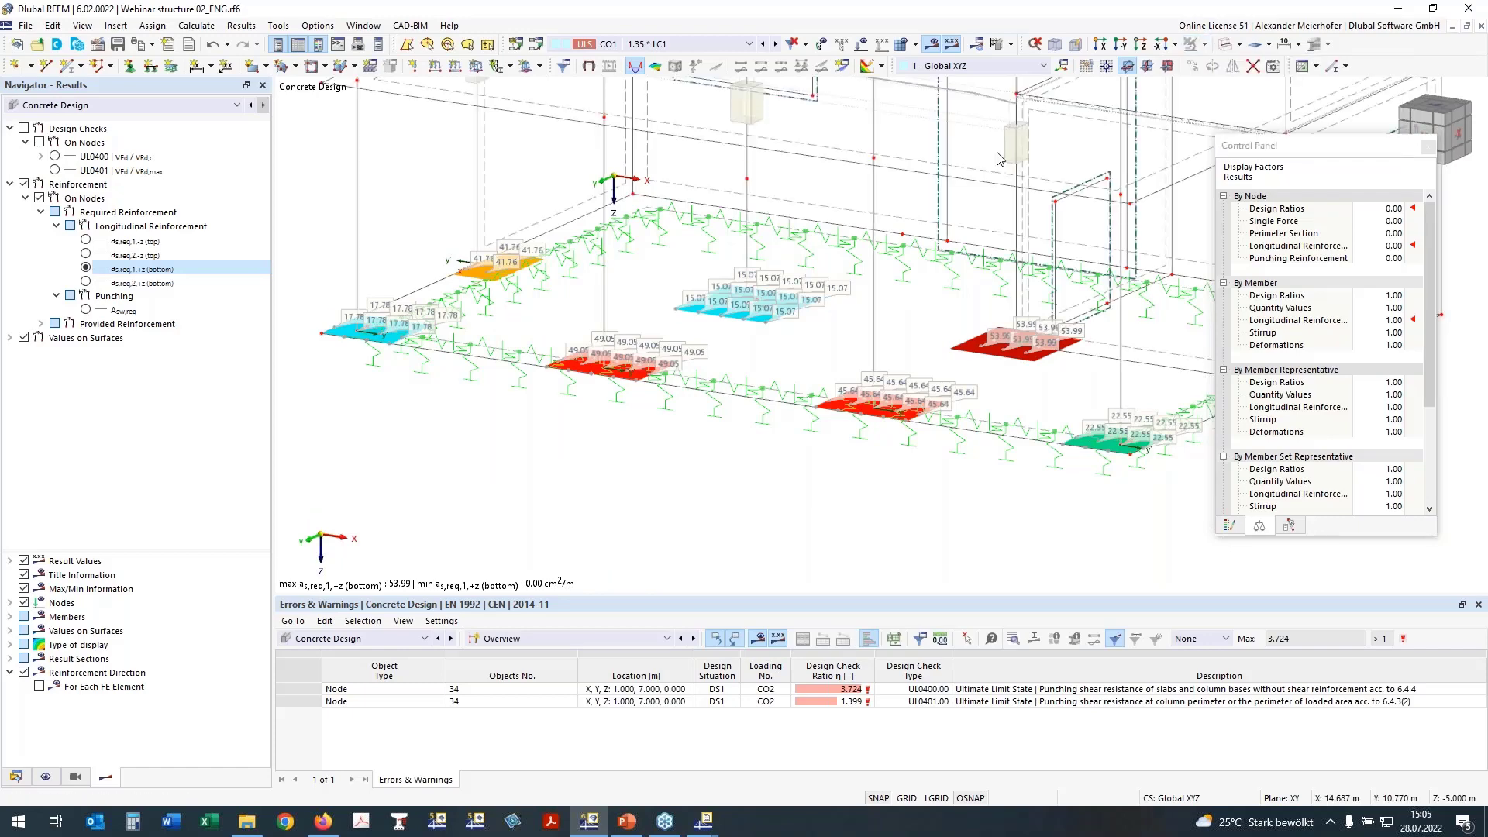
{"action": "scroll", "coordinate": [997, 158], "scroll_direction": "down", "scroll_amount": 4}
{"action": "middle_click_drag", "start_coordinate": [998, 159], "coordinate": [794, 313]}
{"action": "middle_click_drag", "start_coordinate": [1085, 182], "coordinate": [972, 200], "text": "ctrl"}
{"action": "scroll", "coordinate": [703, 467], "scroll_direction": "up", "scroll_amount": 1}
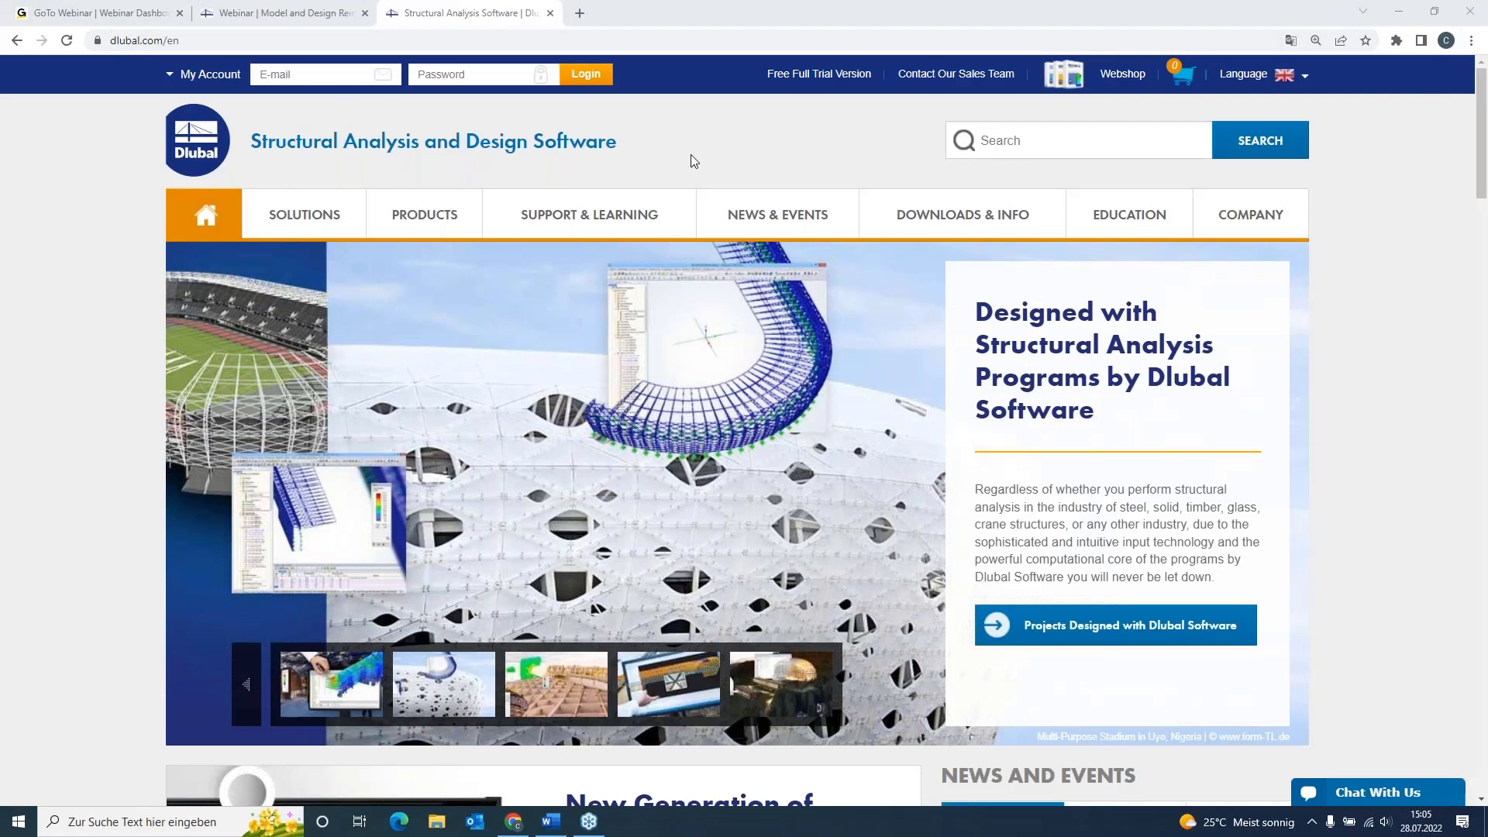
Step: Switch to the web browser and look through the program downloads on Dlubal's Free Full Trial Version page
{"action": "left_click", "coordinate": [832, 75]}
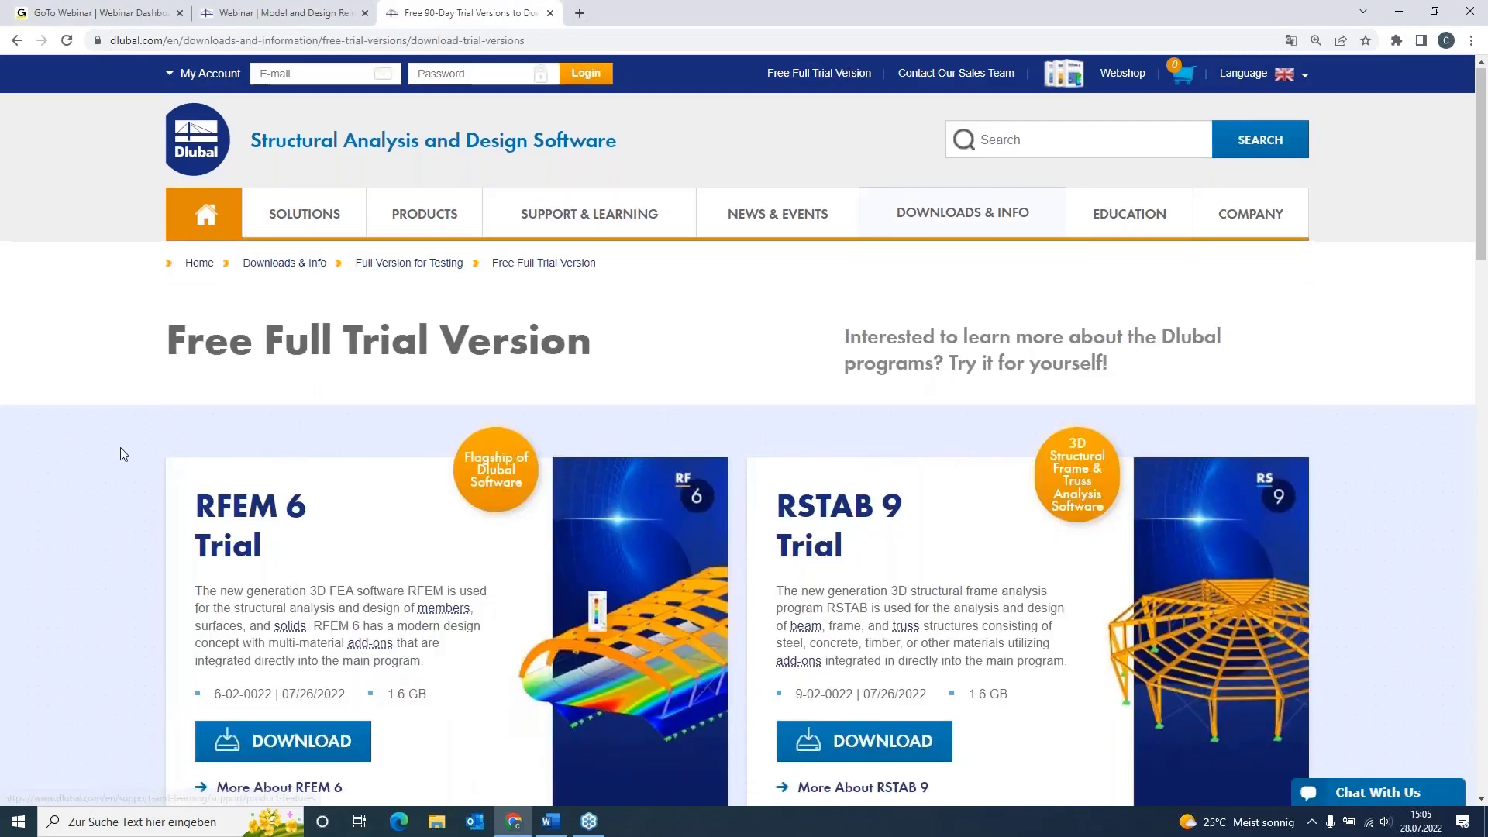
{"action": "scroll", "coordinate": [155, 480], "scroll_direction": "down", "scroll_amount": 1}
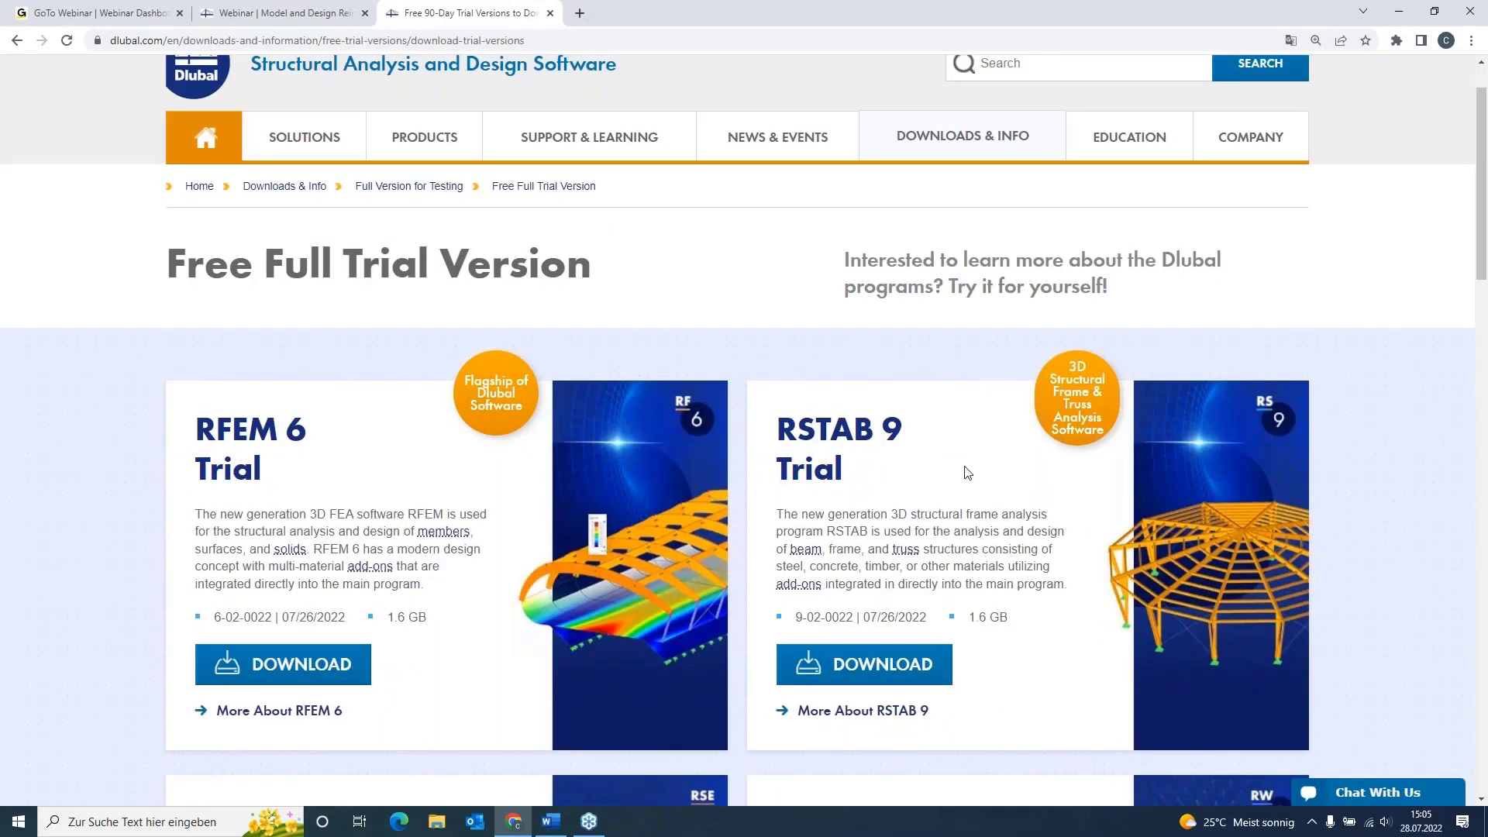
{"action": "scroll", "coordinate": [119, 406], "scroll_direction": "down", "scroll_amount": 3}
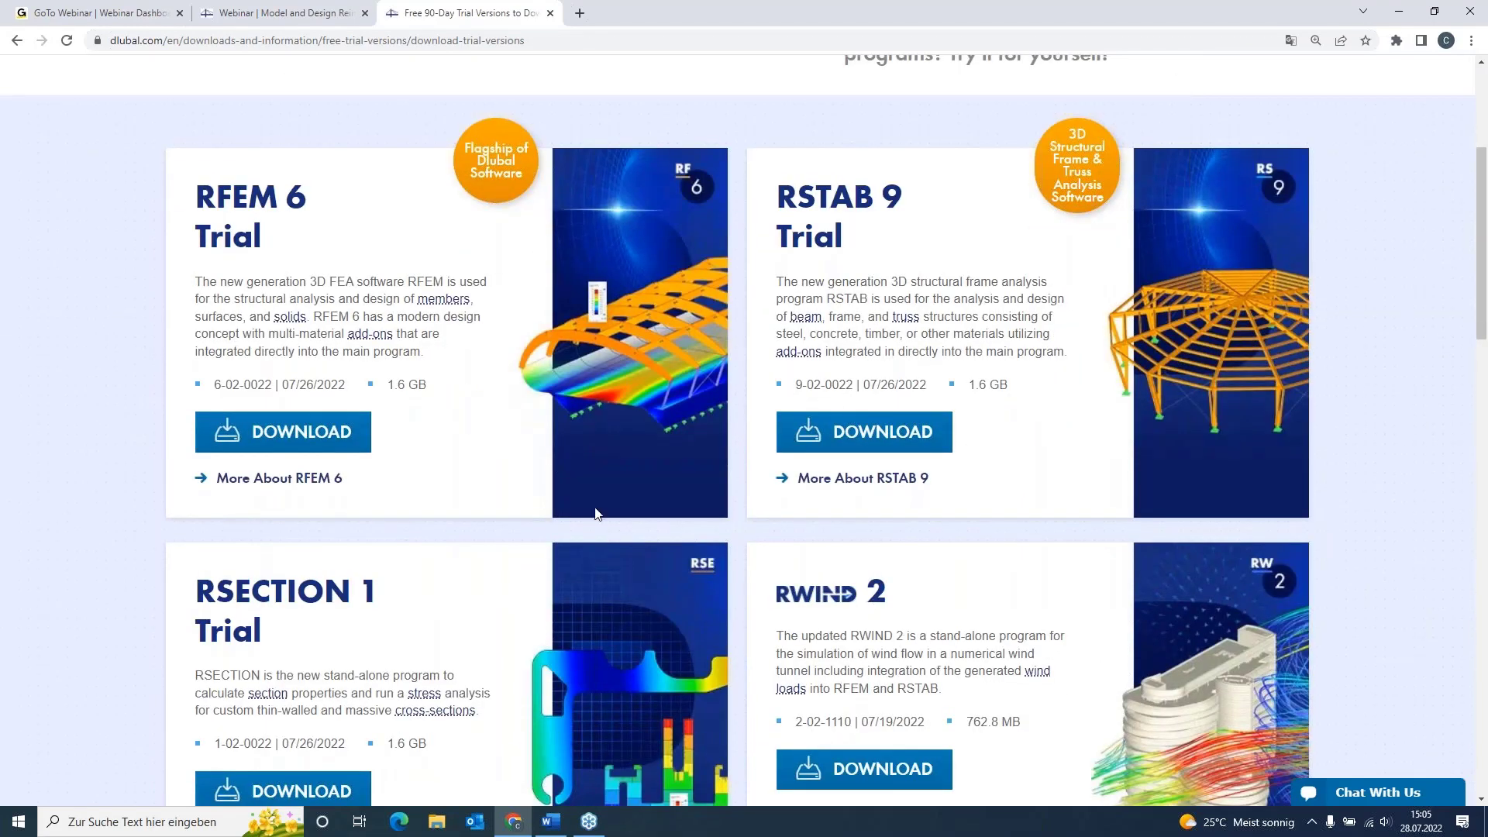
{"action": "scroll", "coordinate": [458, 468], "scroll_direction": "up", "scroll_amount": 2}
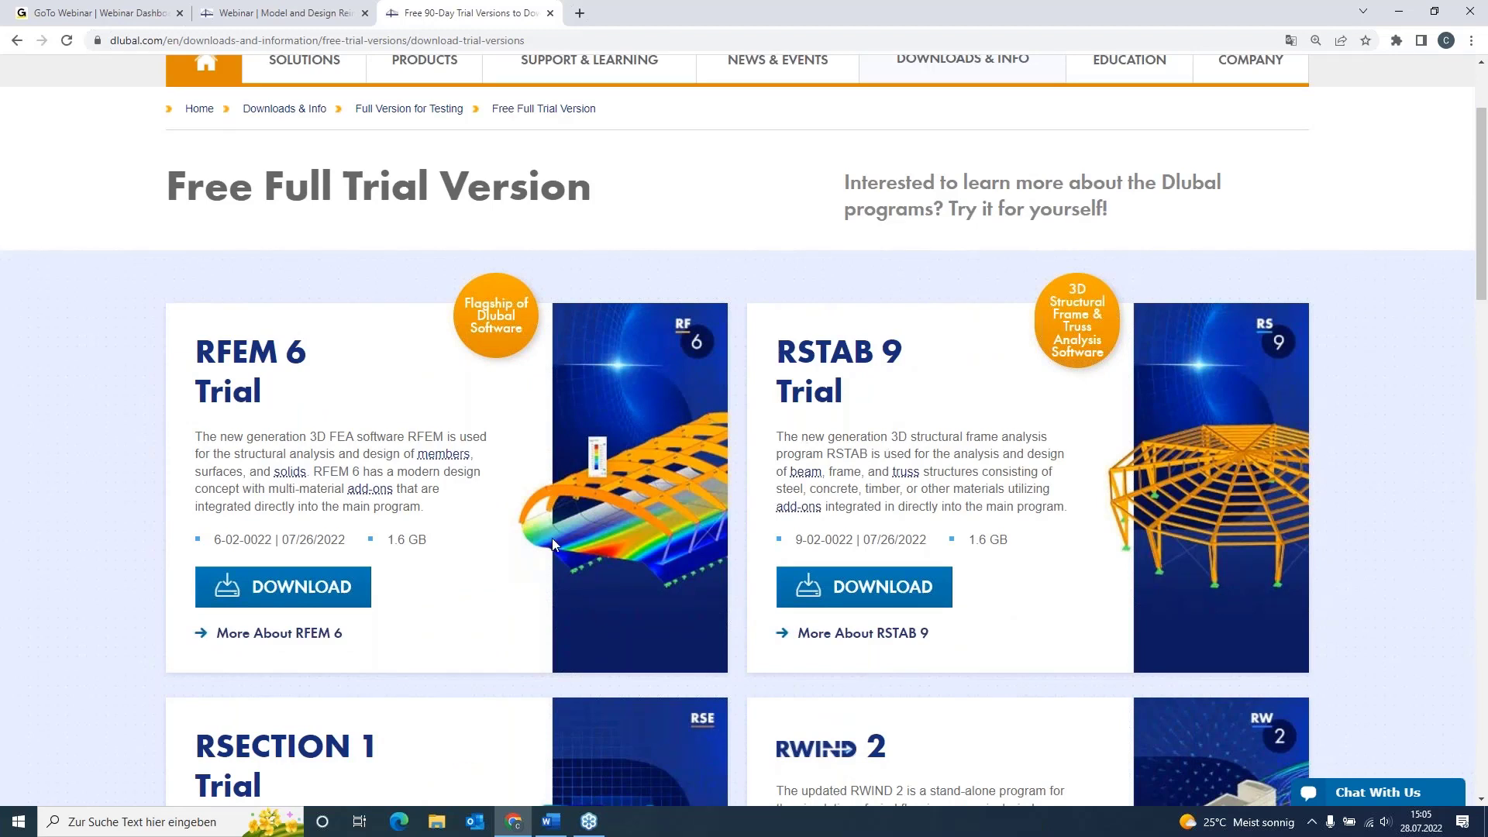
{"action": "scroll", "coordinate": [574, 523], "scroll_direction": "up", "scroll_amount": 2}
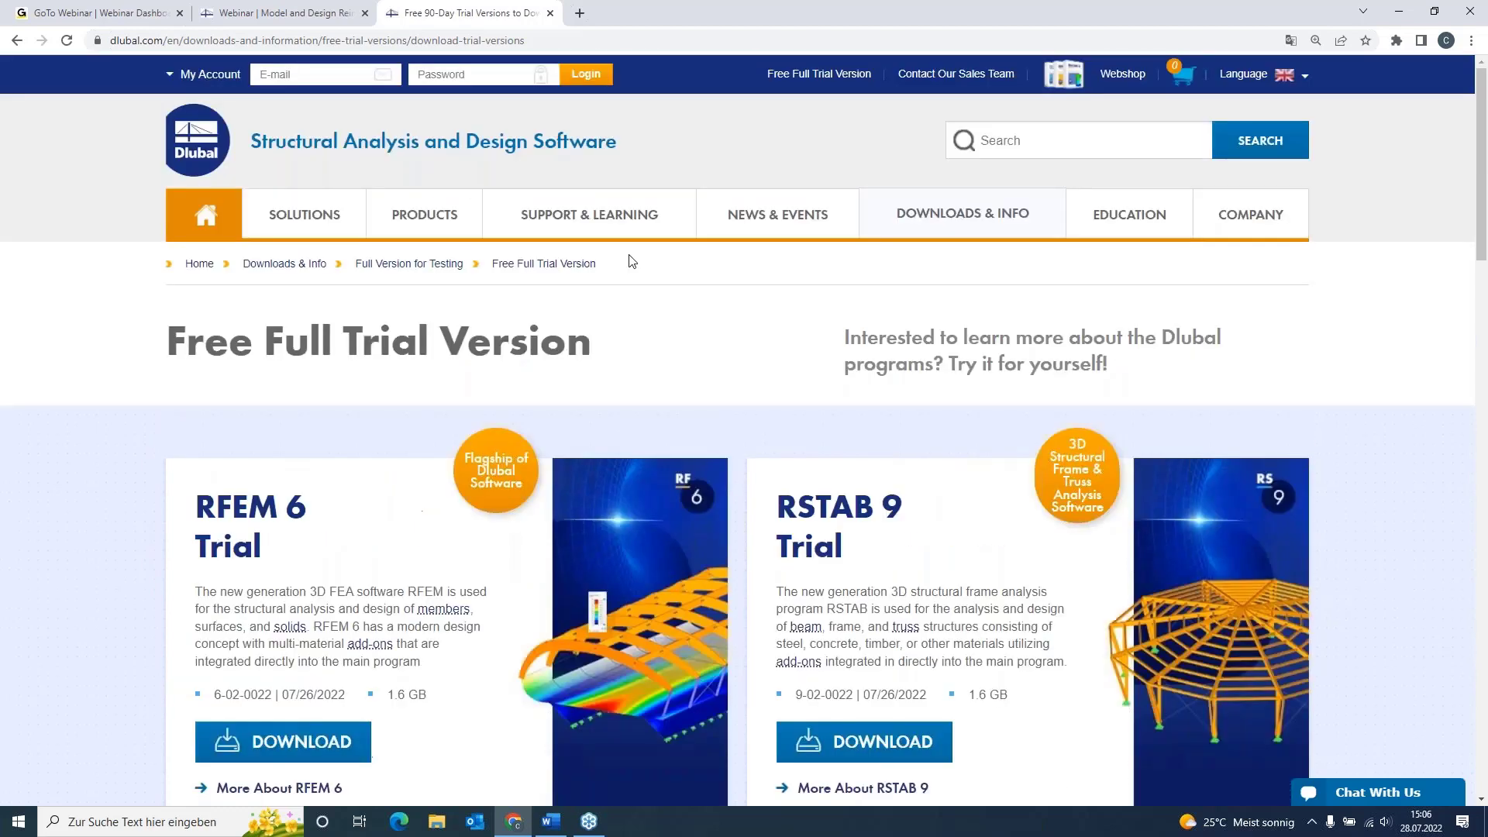
Step: Open the Webinars page of the Dlubal website and look through its search filters and webinar list
{"action": "mouse_move", "coordinate": [789, 217]}
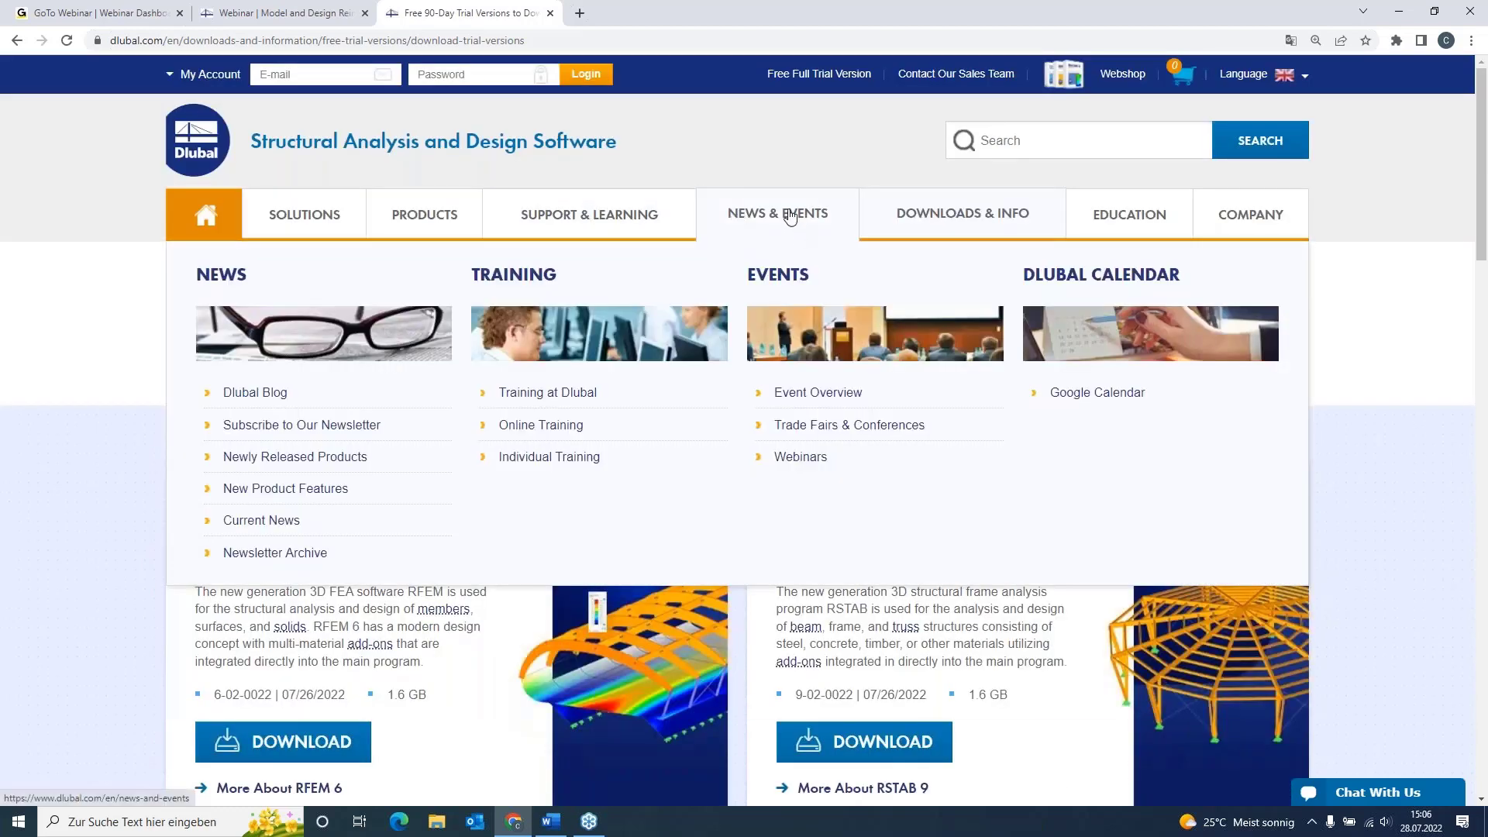
{"action": "left_click", "coordinate": [823, 459]}
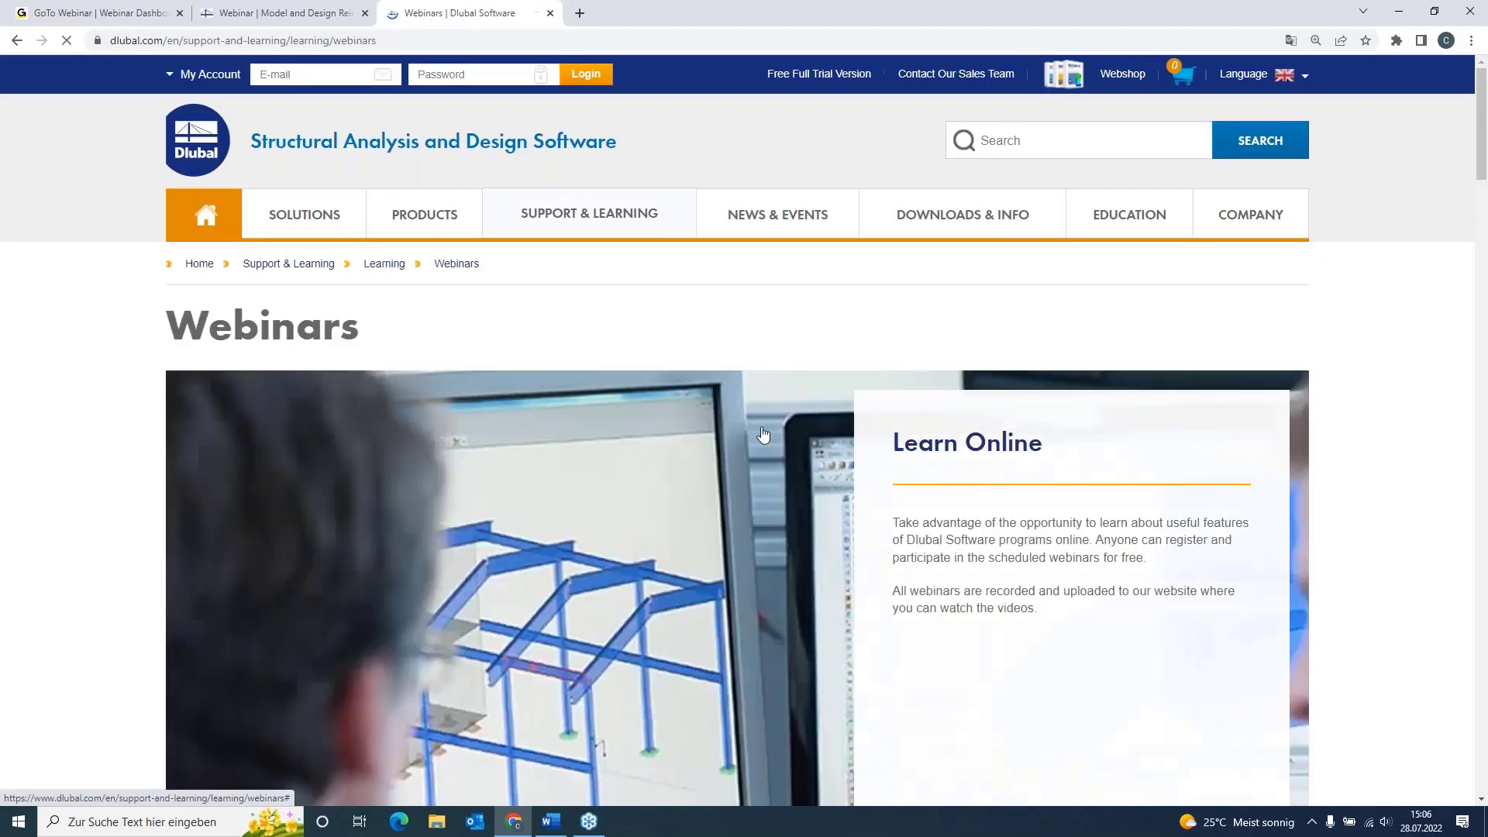
{"action": "scroll", "coordinate": [509, 338], "scroll_direction": "down", "scroll_amount": 2}
{"action": "scroll", "coordinate": [496, 343], "scroll_direction": "down", "scroll_amount": 7}
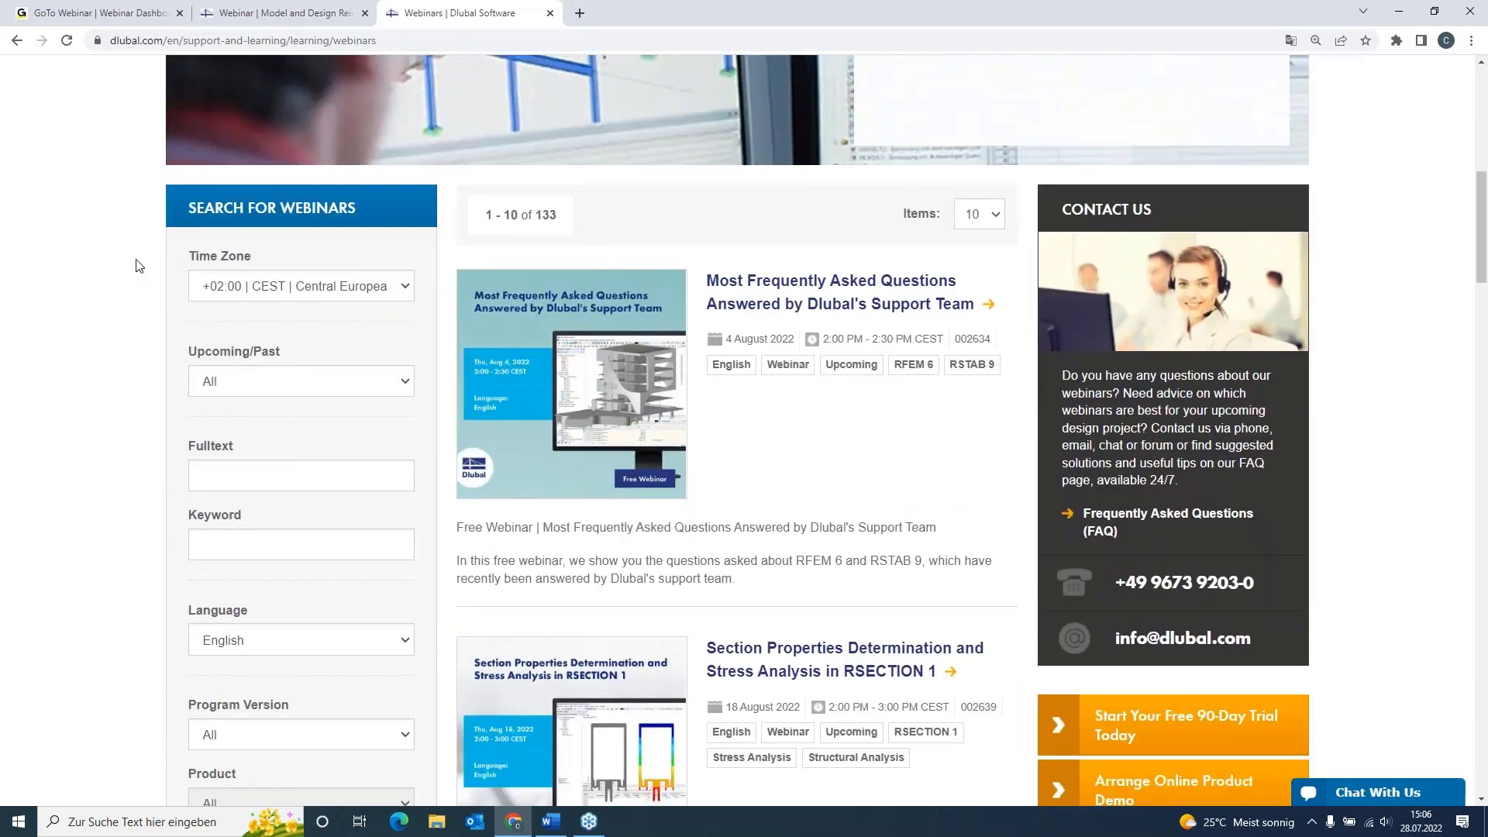
{"action": "scroll", "coordinate": [270, 304], "scroll_direction": "down", "scroll_amount": 1}
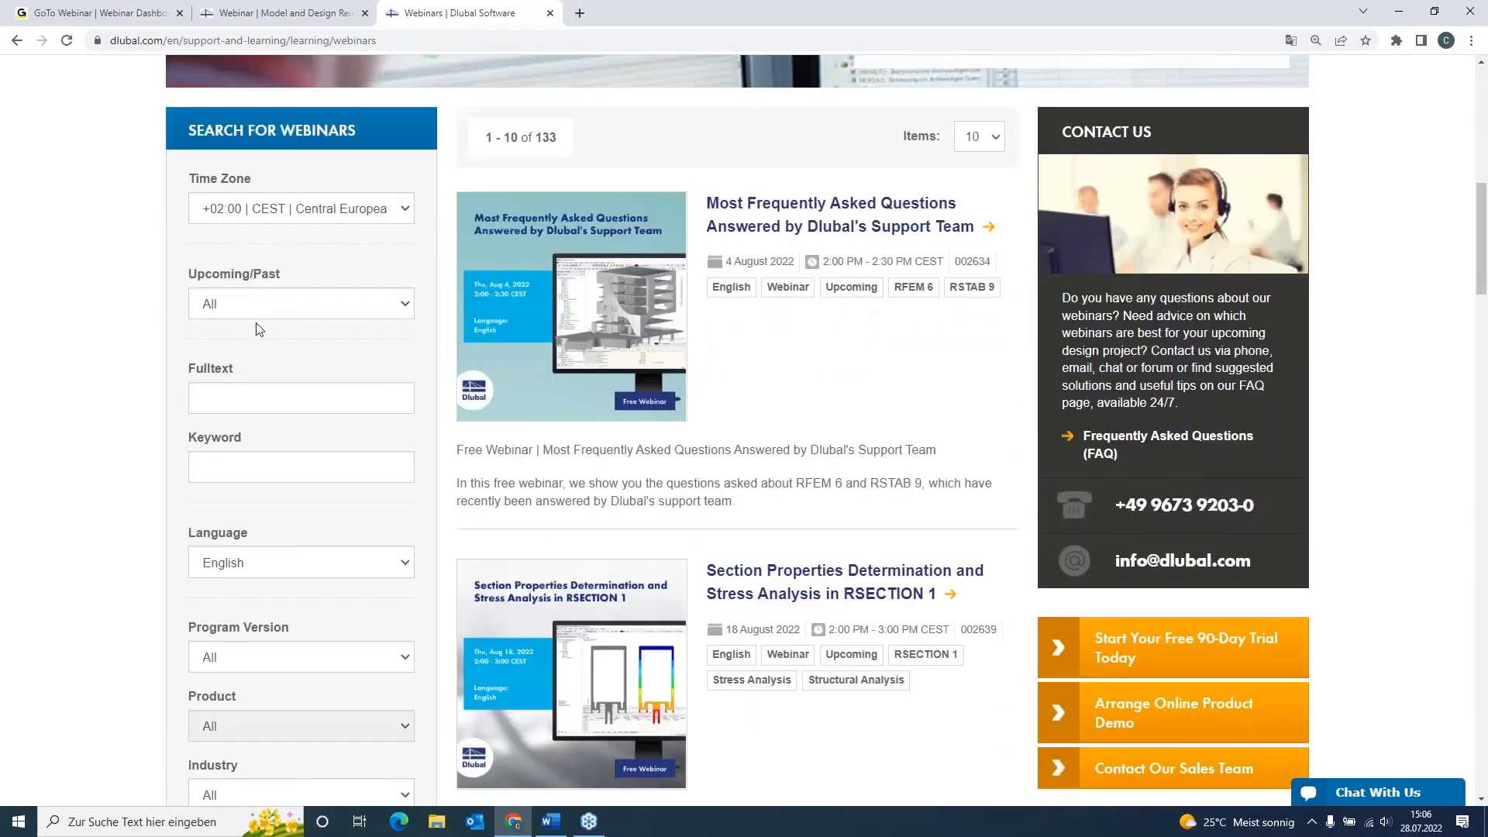
{"action": "left_click", "coordinate": [259, 303]}
{"action": "left_click", "coordinate": [258, 303]}
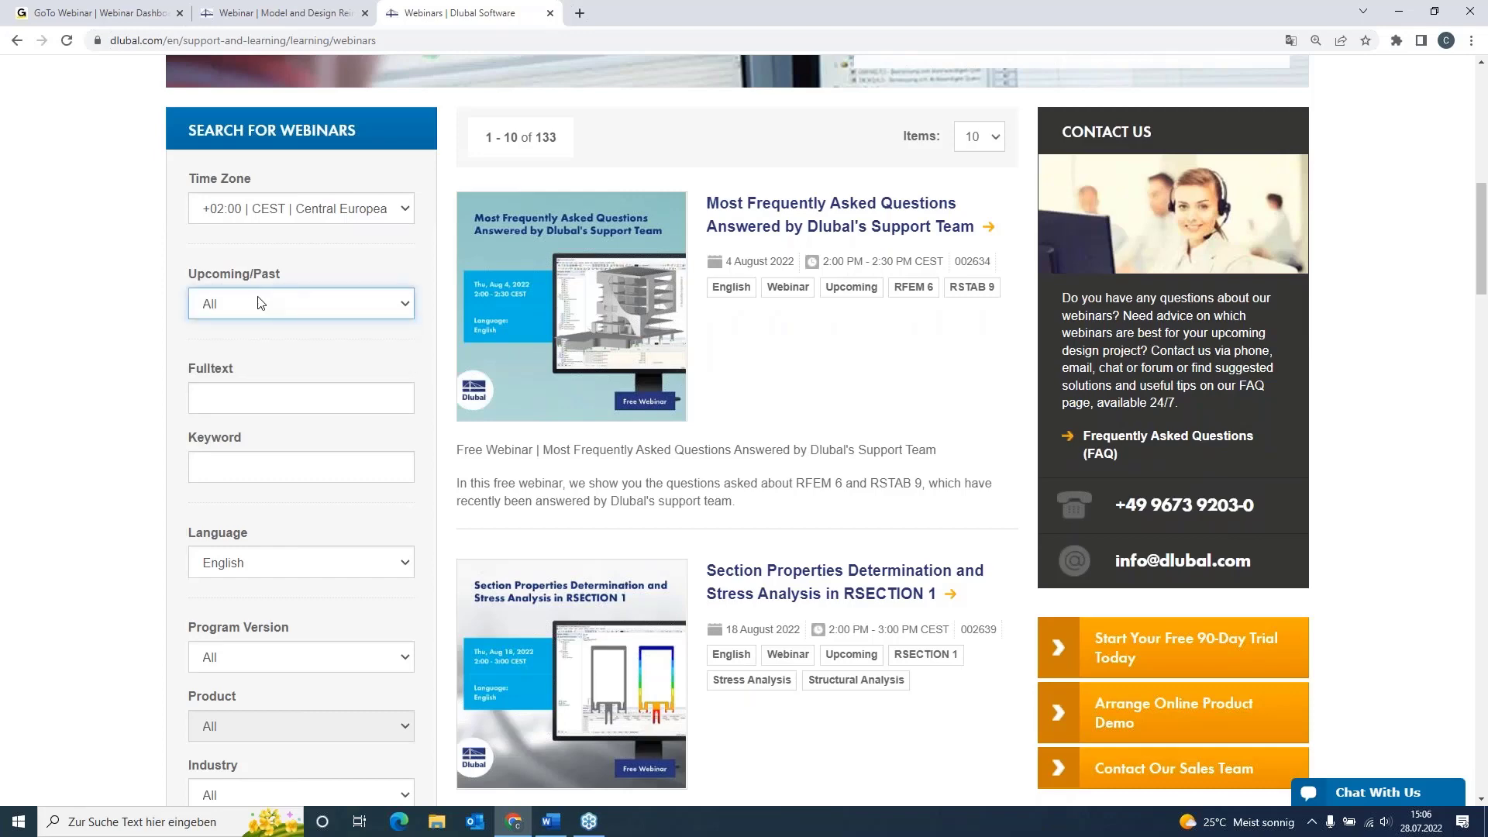
{"action": "scroll", "coordinate": [259, 303], "scroll_direction": "down", "scroll_amount": 6}
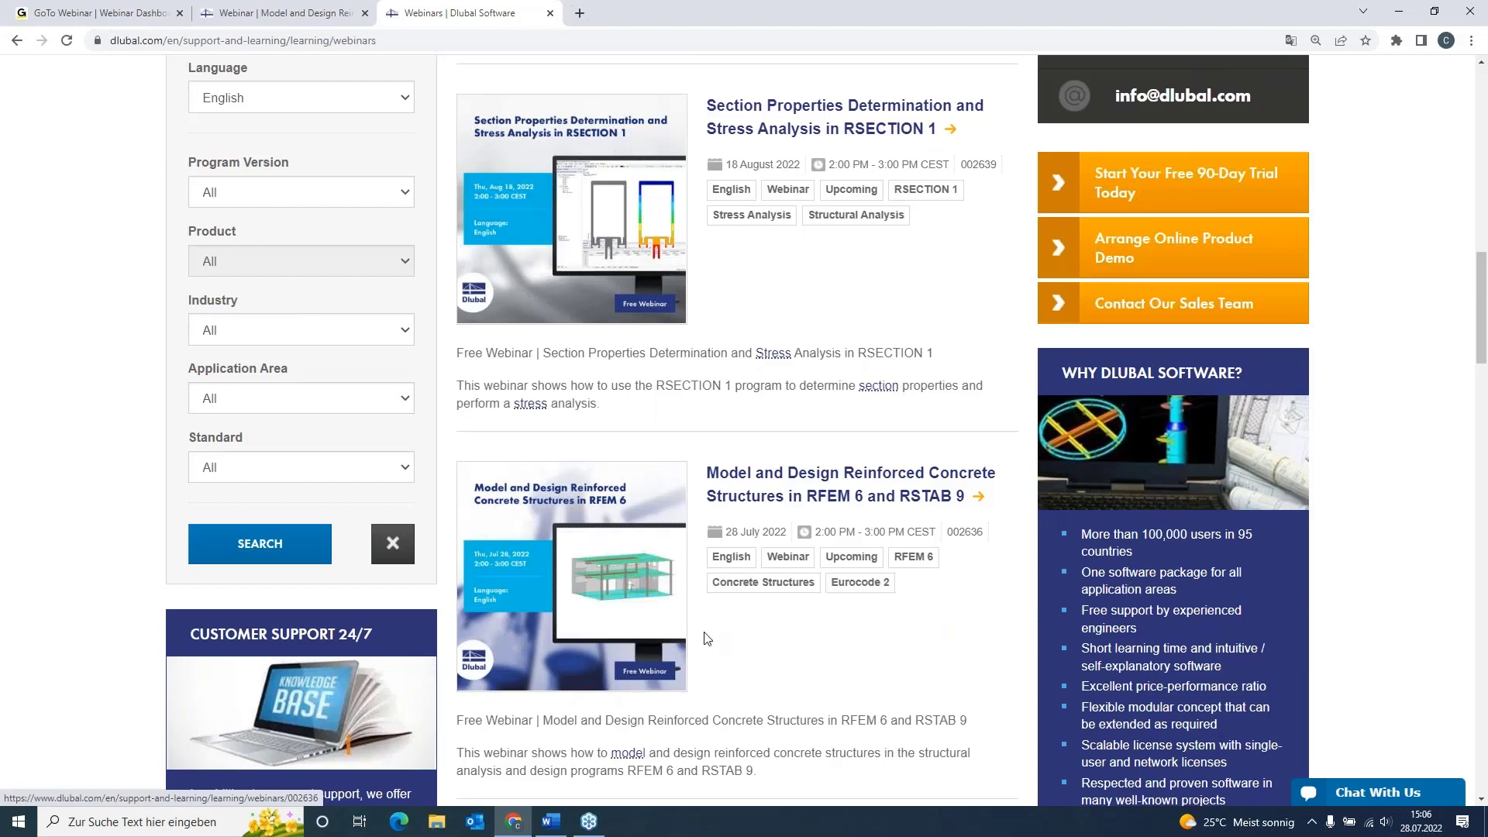
Step: Open the webinar "Model and Design Reinforced Concrete Structures in RFEM 6 and RSTAB 9" and examine its downloads, recommended events and models
{"action": "left_click", "coordinate": [748, 472]}
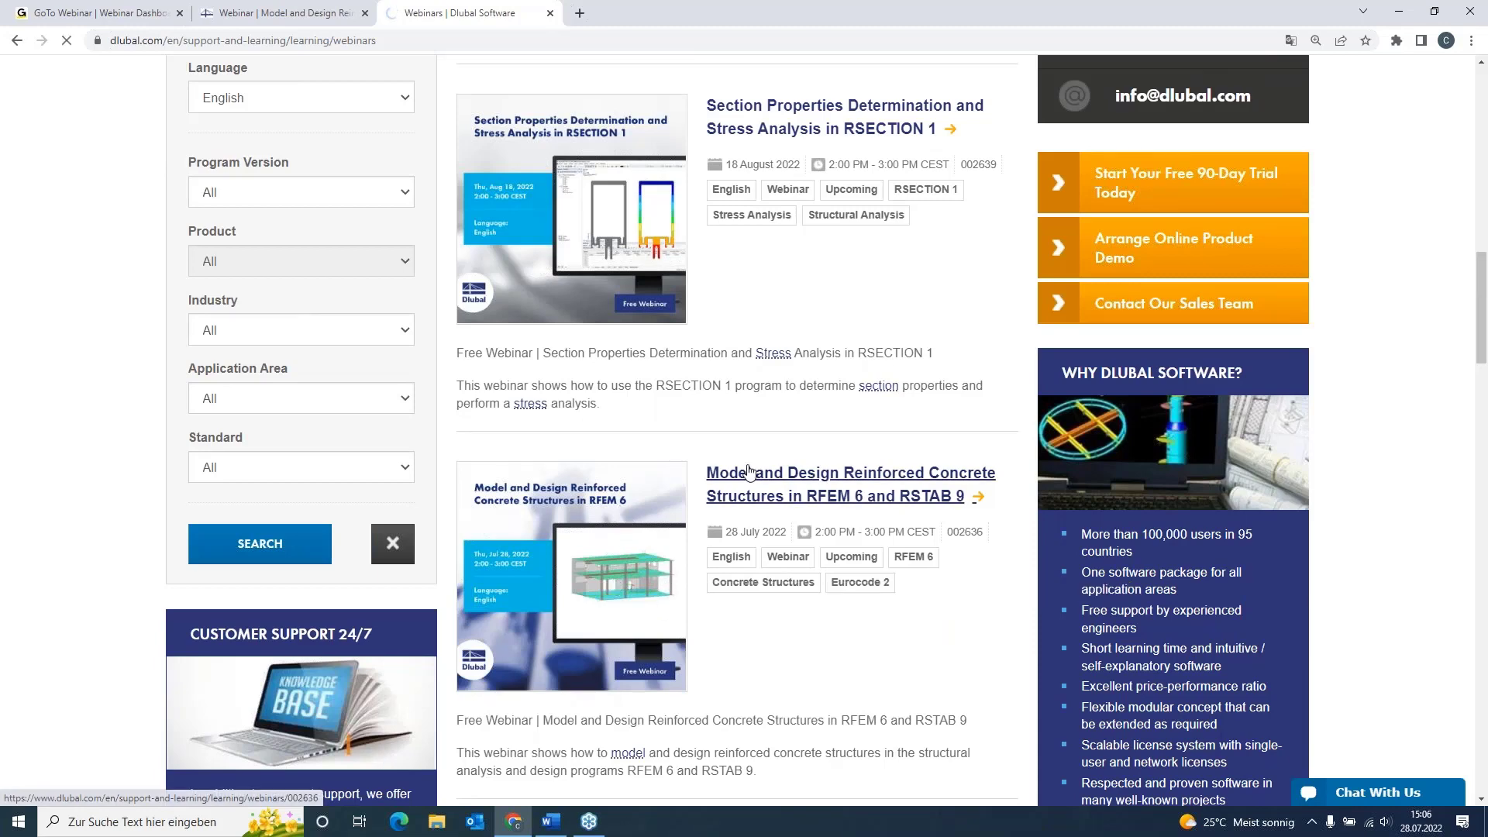
{"action": "scroll", "coordinate": [748, 472], "scroll_direction": "down", "scroll_amount": 5}
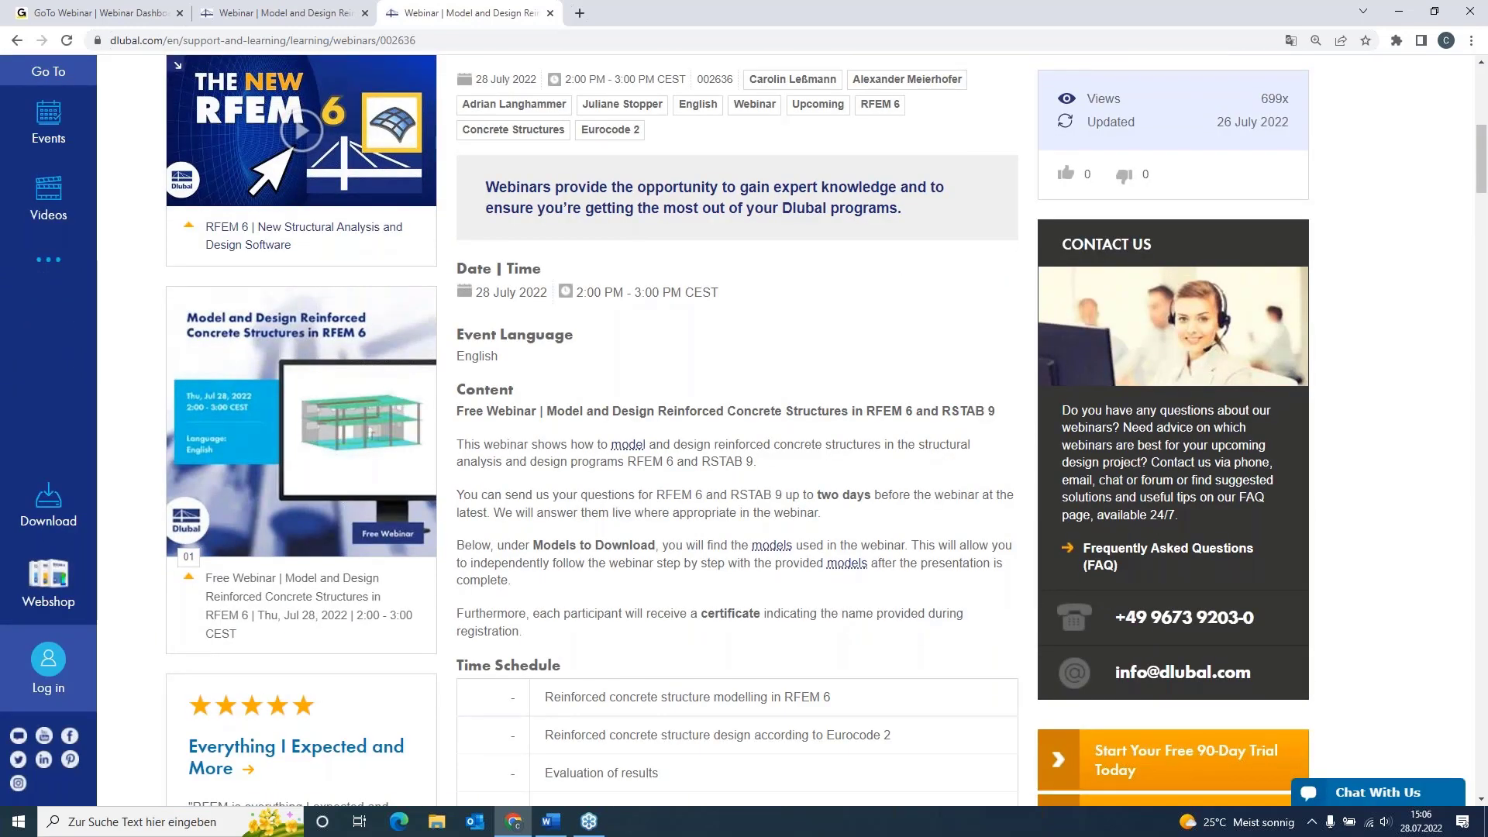
{"action": "scroll", "coordinate": [749, 472], "scroll_direction": "down", "scroll_amount": 14}
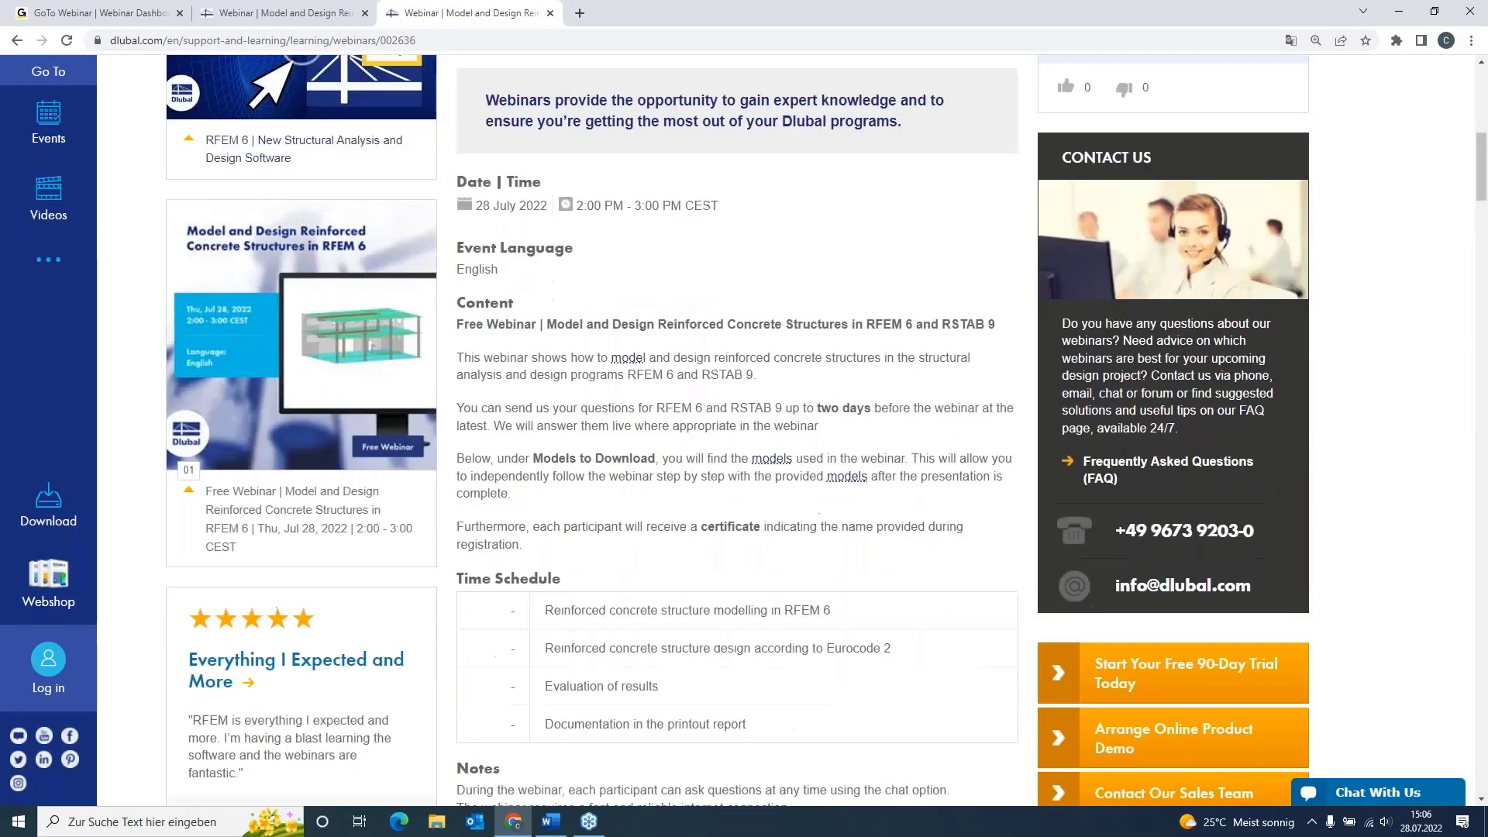
{"action": "scroll", "coordinate": [651, 455], "scroll_direction": "down", "scroll_amount": 5}
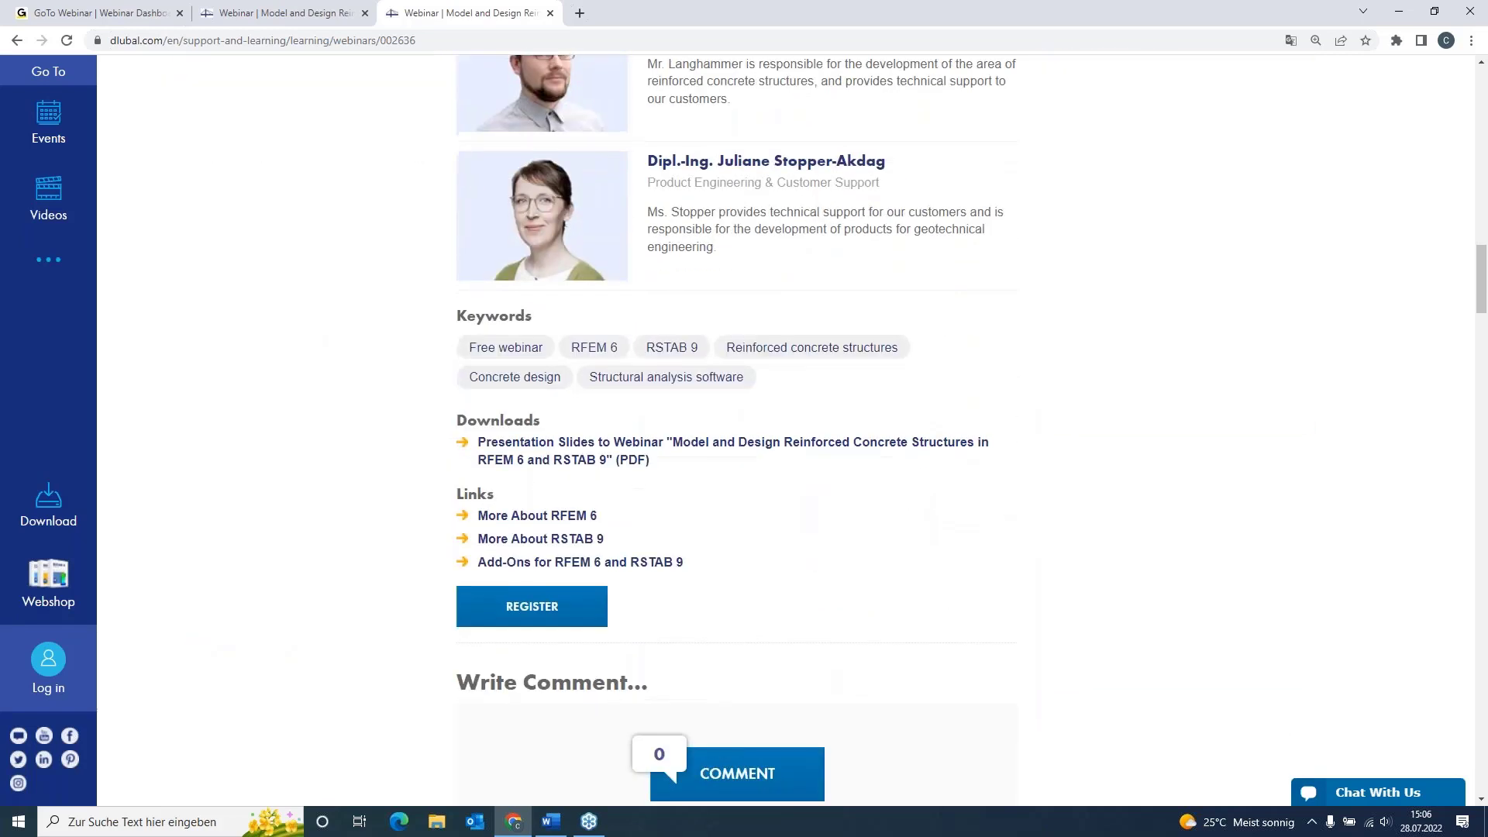
{"action": "scroll", "coordinate": [710, 485], "scroll_direction": "down", "scroll_amount": 4}
{"action": "scroll", "coordinate": [712, 485], "scroll_direction": "down", "scroll_amount": 15}
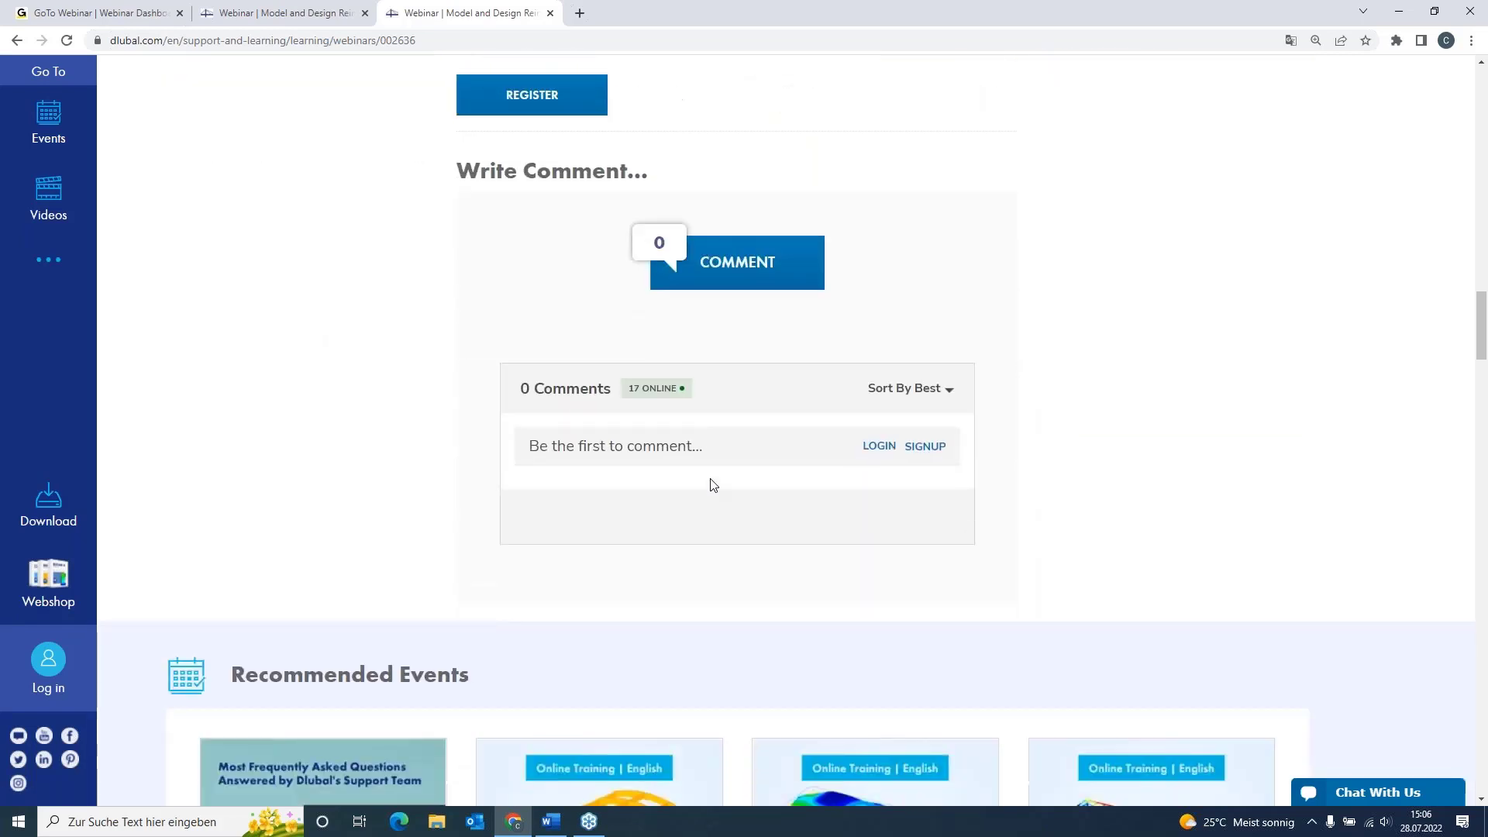
{"action": "scroll", "coordinate": [121, 360], "scroll_direction": "down", "scroll_amount": 2}
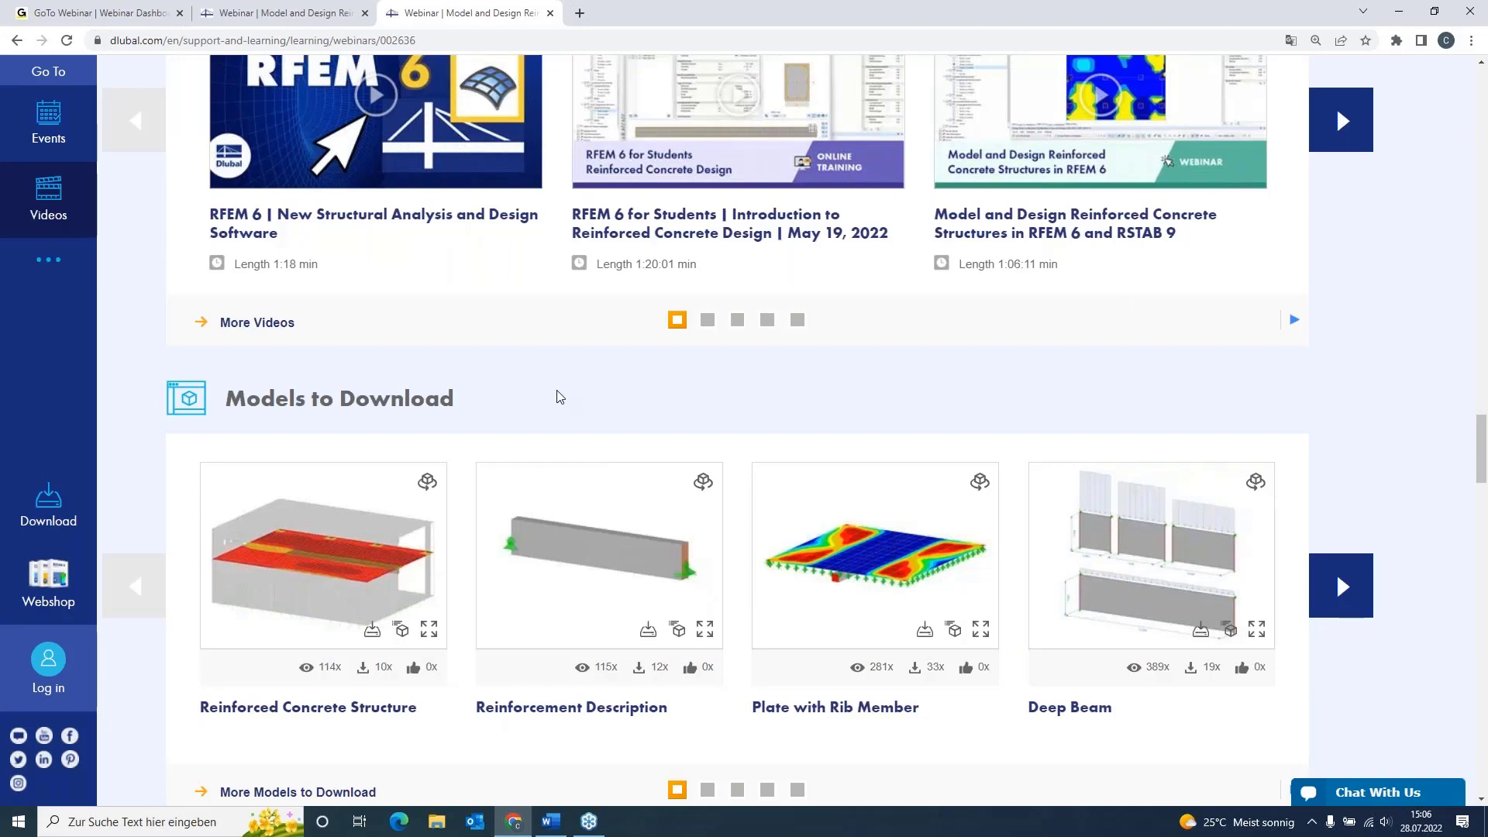
{"action": "scroll", "coordinate": [559, 397], "scroll_direction": "up", "scroll_amount": 10}
{"action": "scroll", "coordinate": [559, 397], "scroll_direction": "up", "scroll_amount": 16}
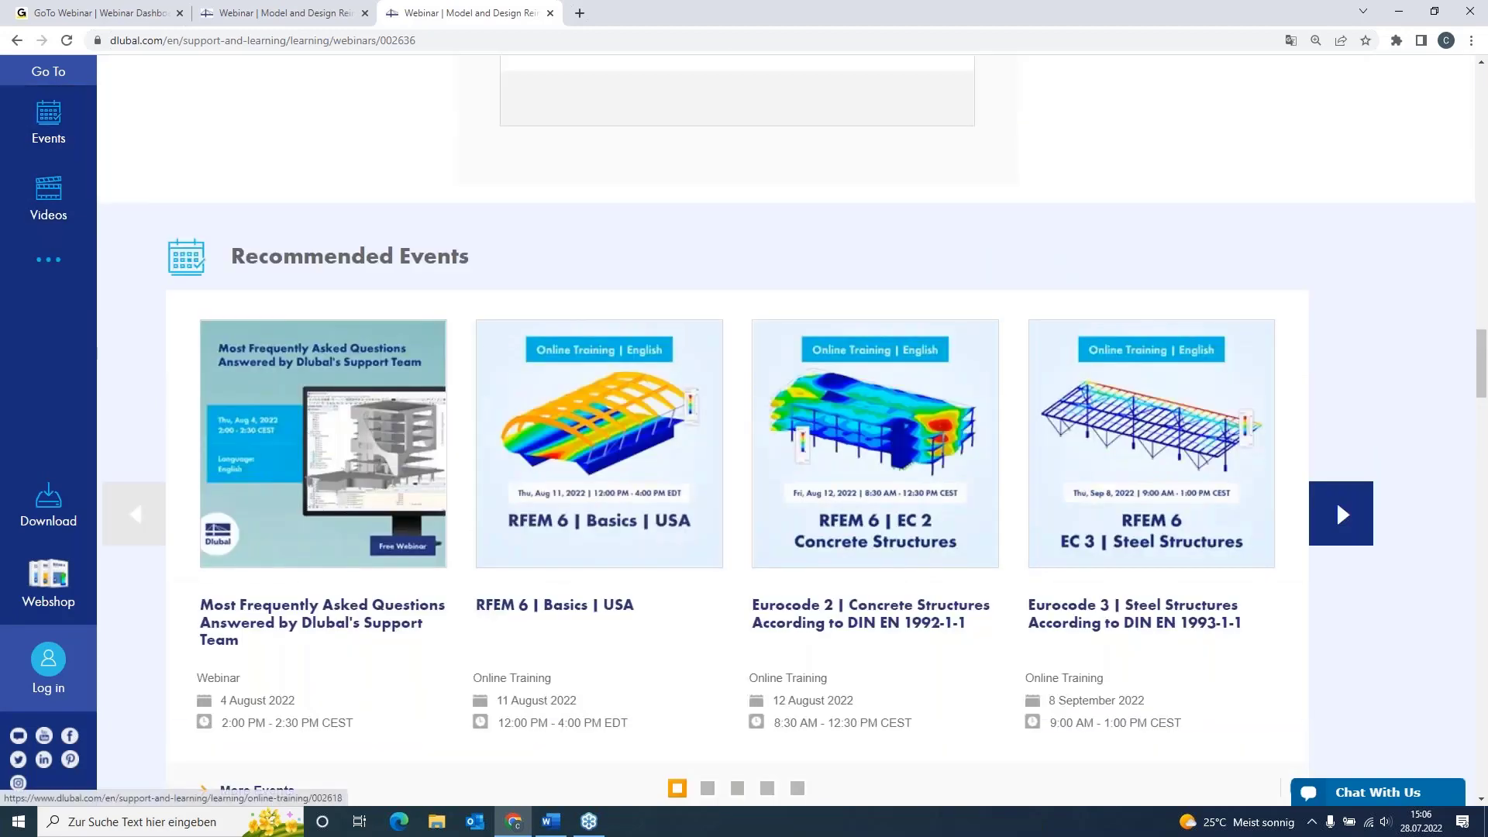
{"action": "scroll", "coordinate": [559, 397], "scroll_direction": "up", "scroll_amount": 15}
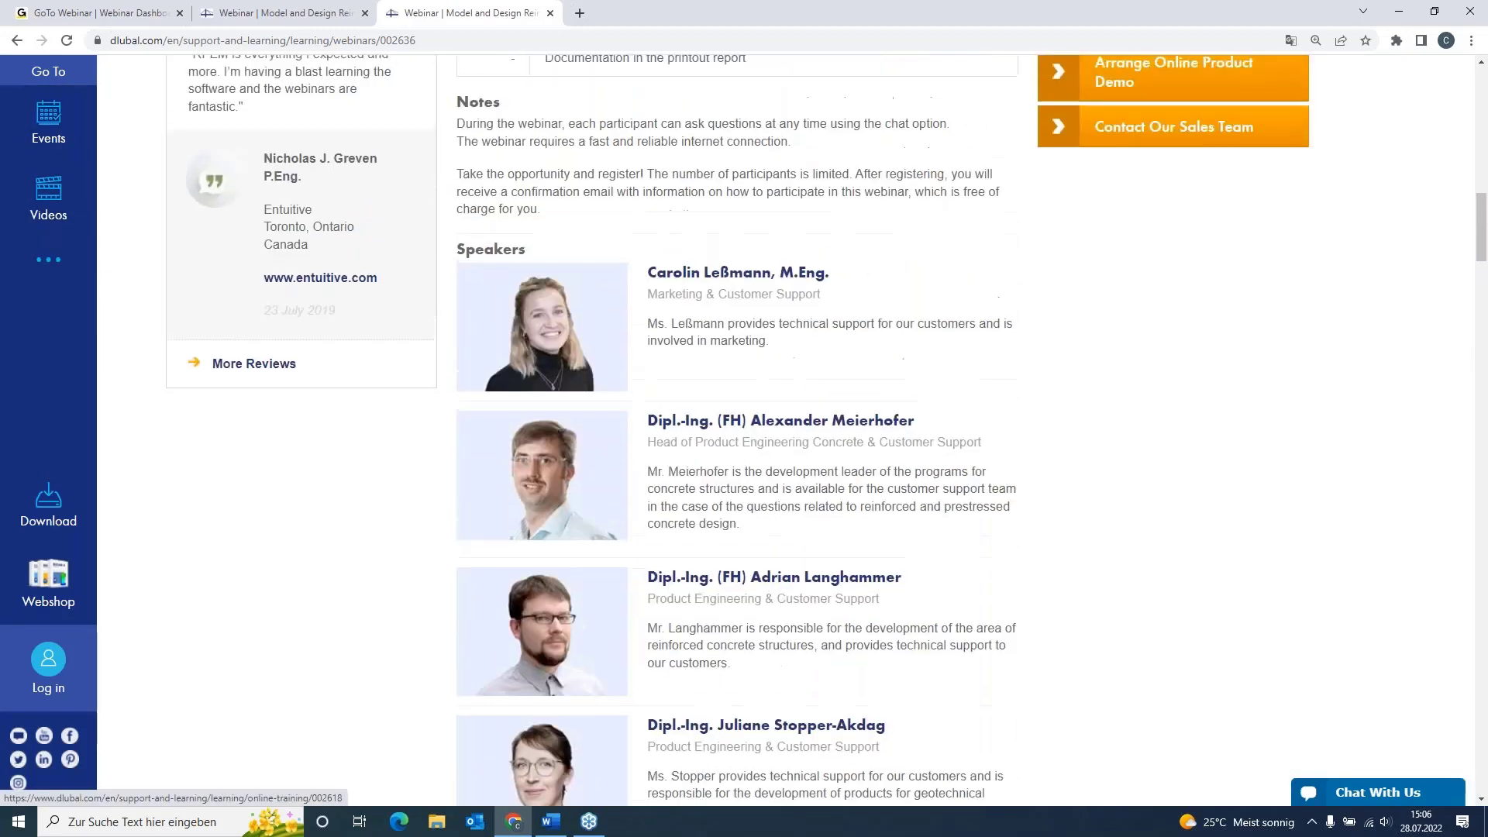